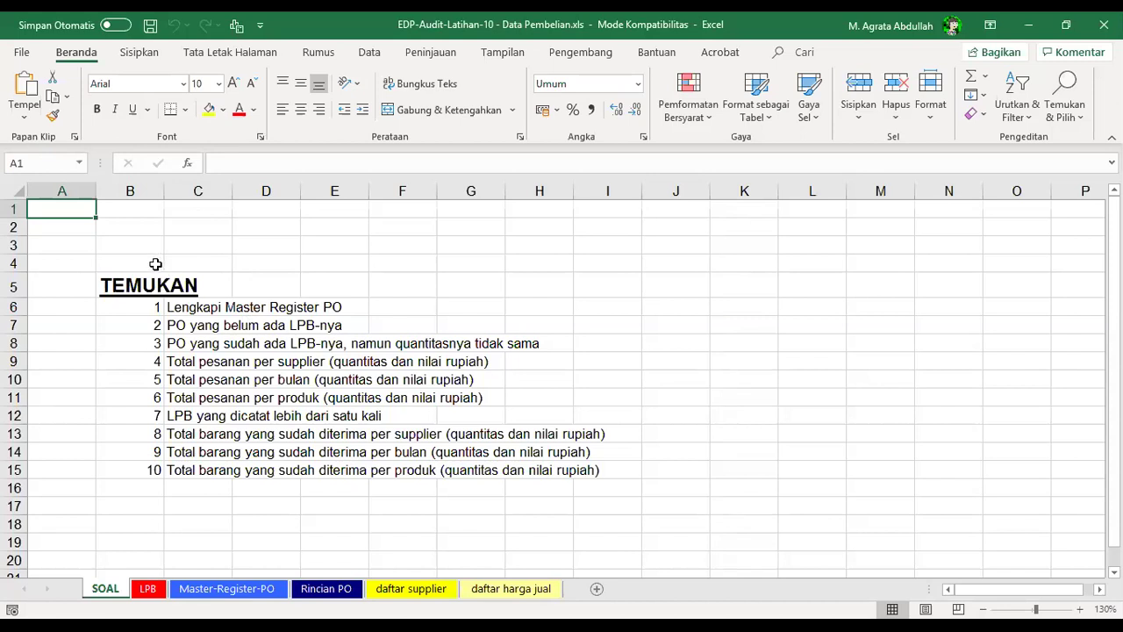
- Review the ten numbered tasks listed under TEMUKAN on the SOAL sheet
left_click_drag(155, 264, 614, 486)
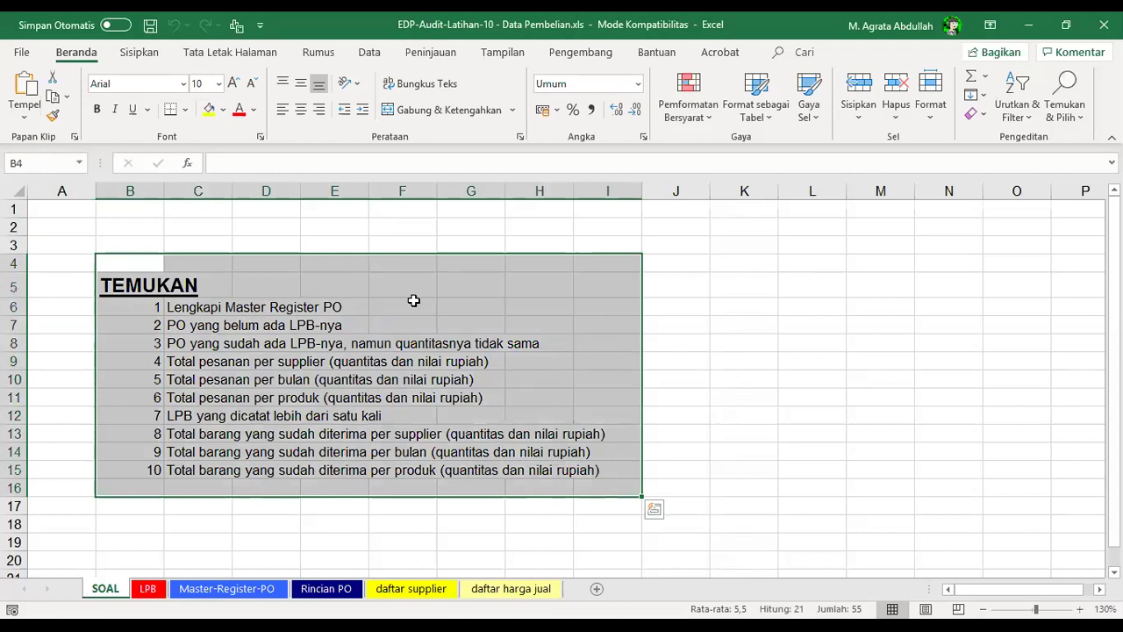
left_click(261, 264)
left_click(113, 259)
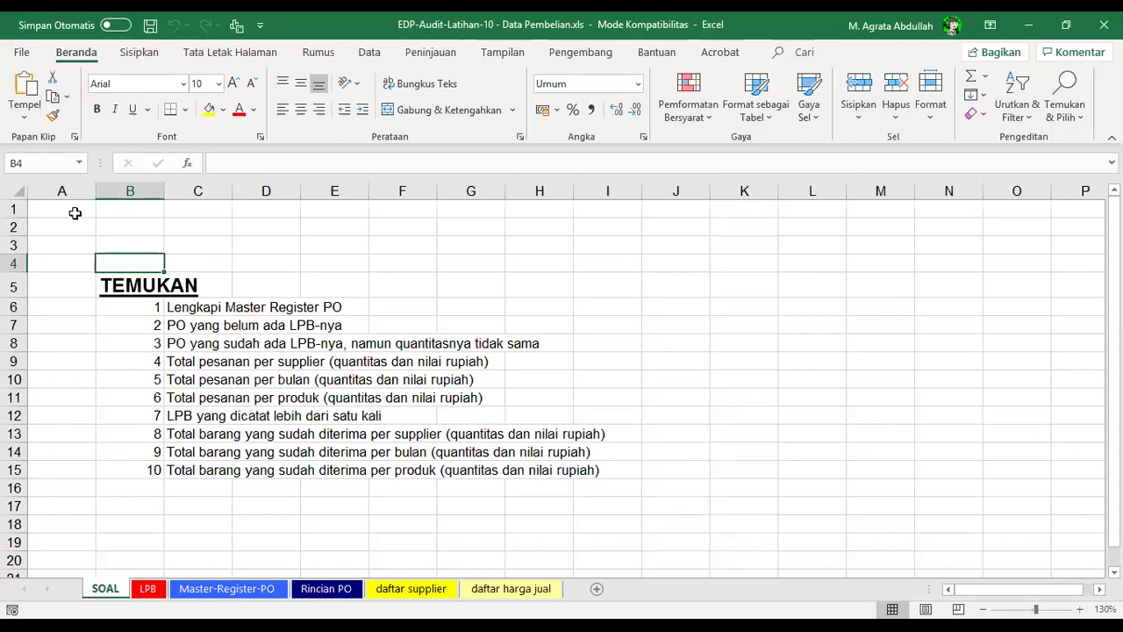
left_click(79, 213)
left_click(81, 275)
left_click(84, 262)
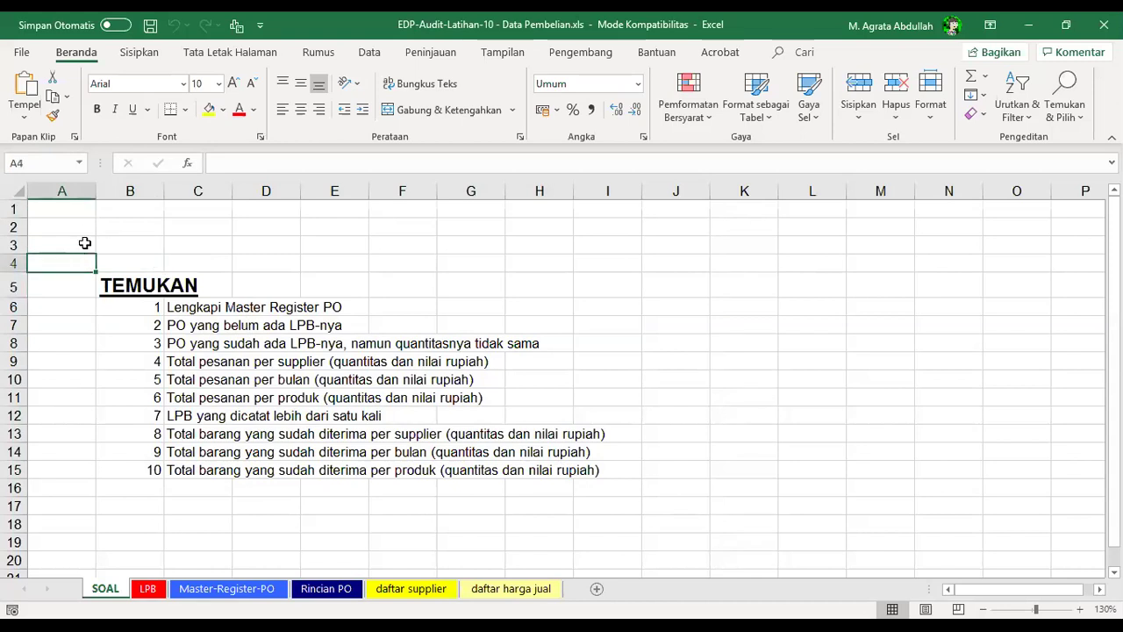
left_click(83, 224)
left_click(79, 210)
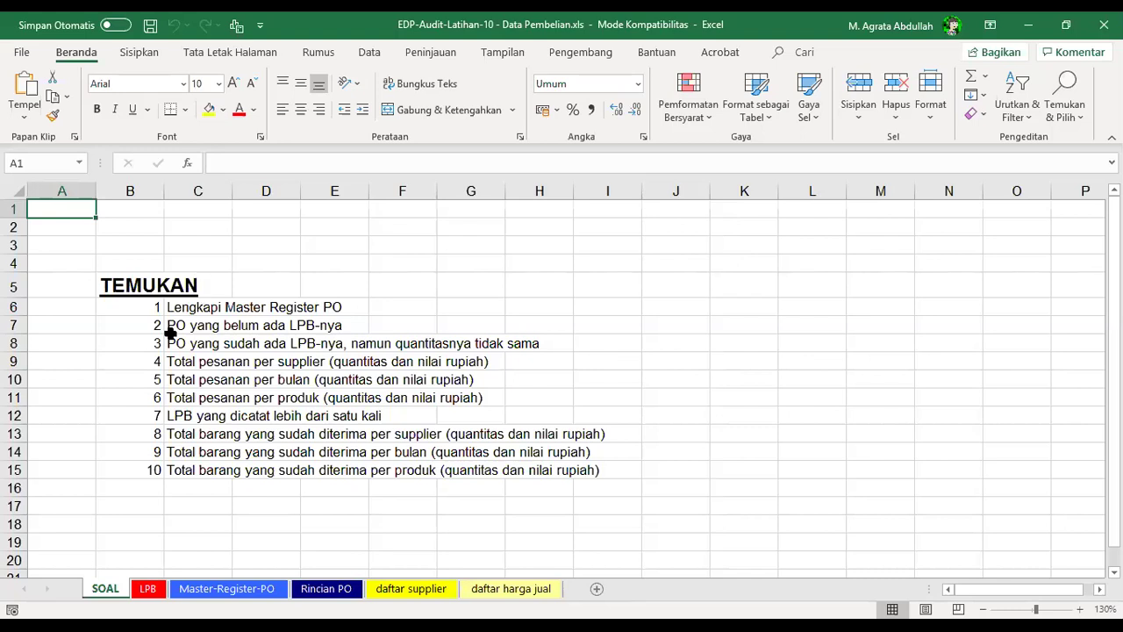
left_click(159, 309)
left_click(189, 313)
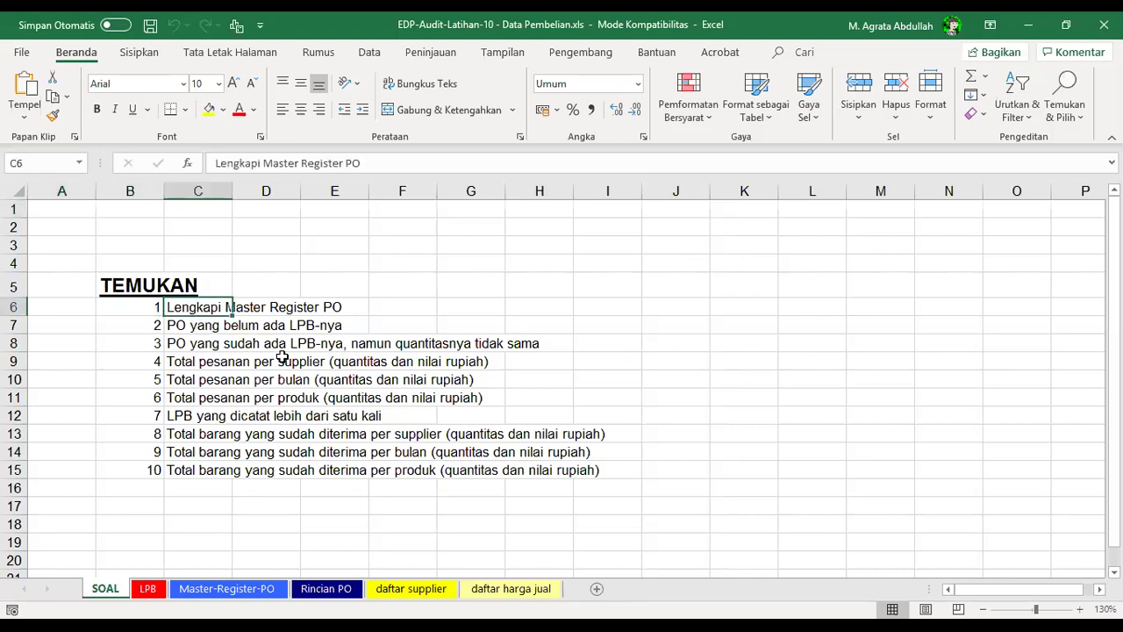
left_click(207, 358)
left_click(266, 434)
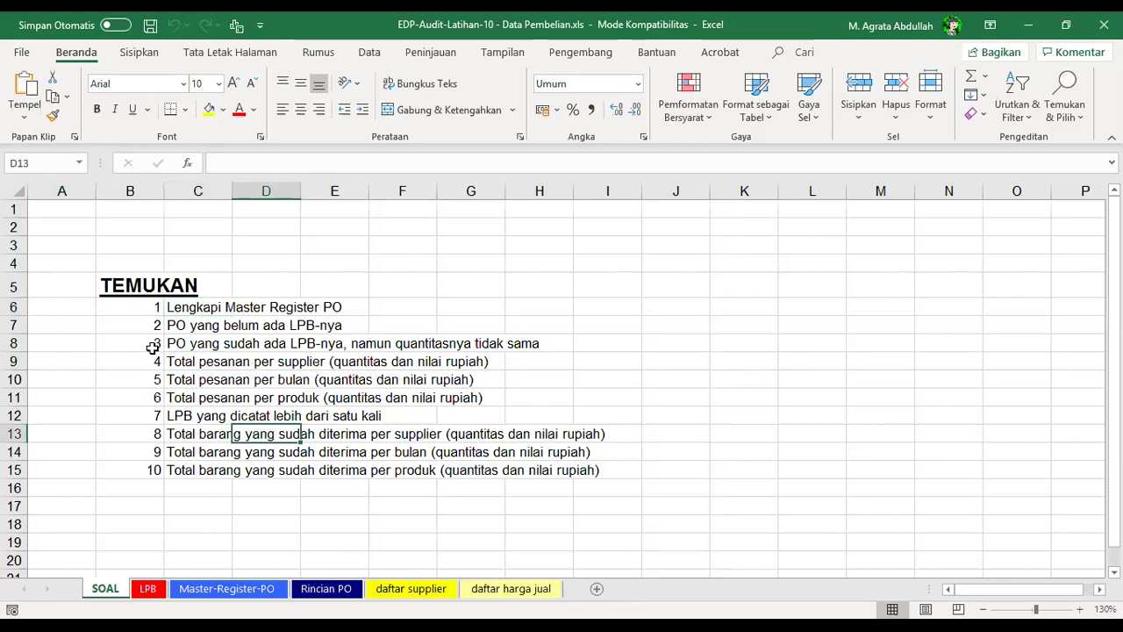
left_click(153, 349)
left_click_drag(141, 307, 137, 462)
left_click(136, 487)
left_click_drag(86, 287, 126, 493)
left_click(129, 560)
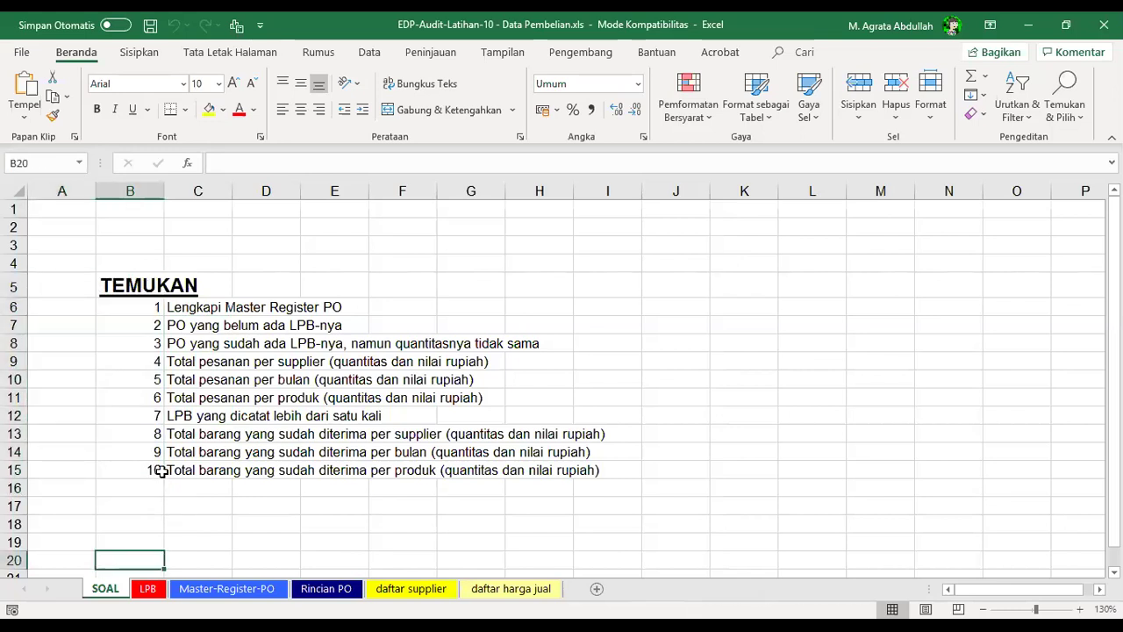
left_click(147, 470)
left_click(130, 377)
left_click(125, 305)
left_click_drag(147, 447, 150, 466)
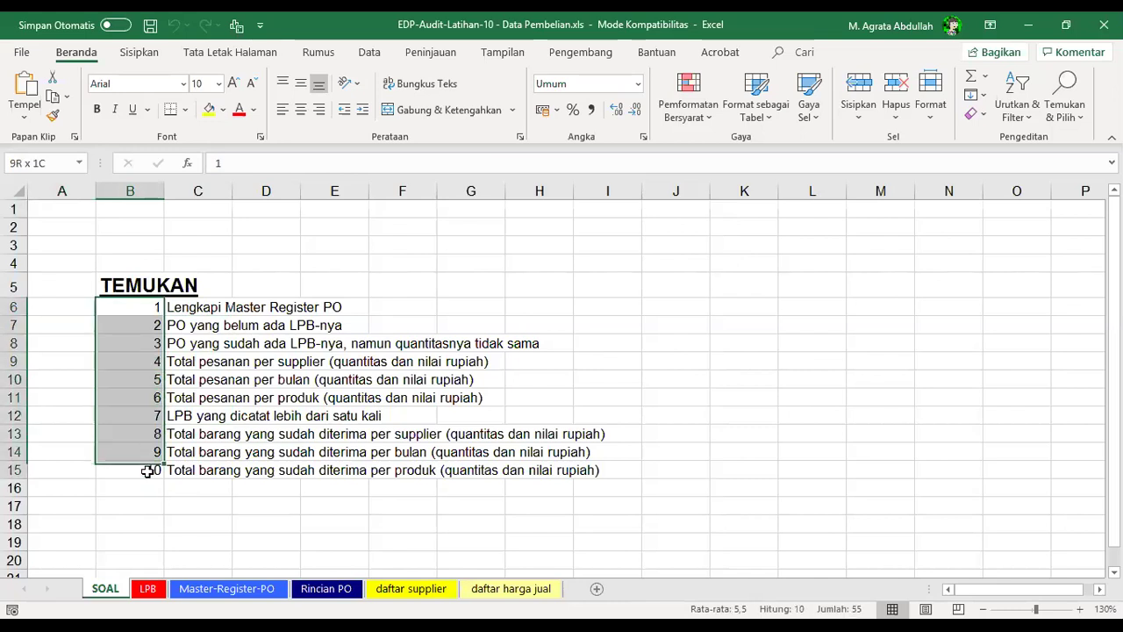
left_click(198, 506)
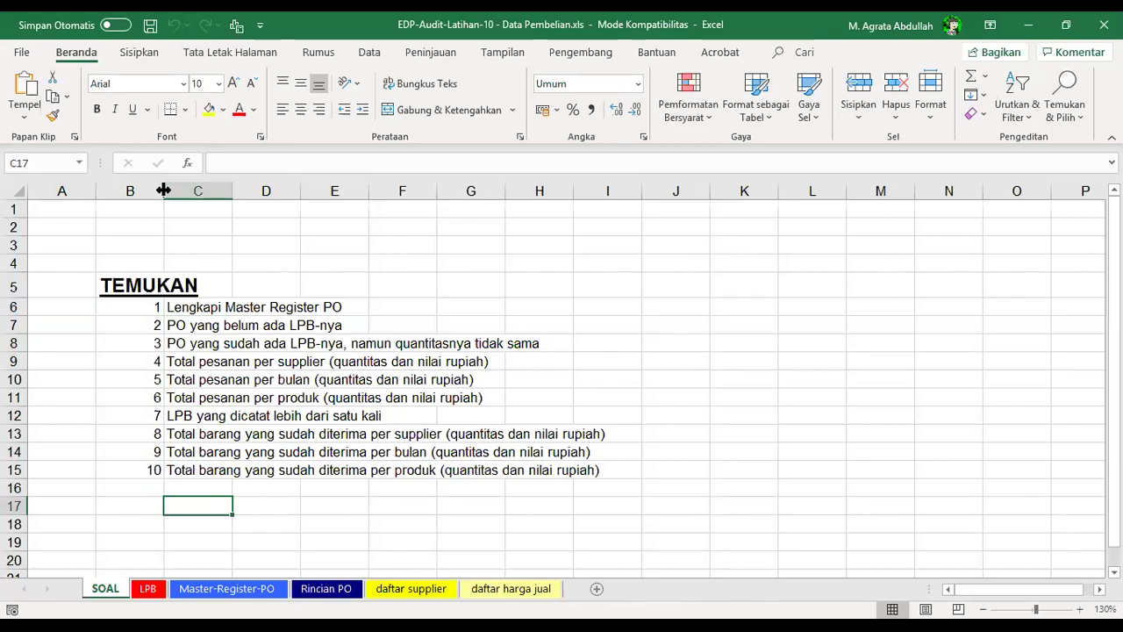
- Narrow column B on the SOAL sheet so it just fits the task numbers
left_click_drag(163, 191, 116, 190)
left_click(167, 228)
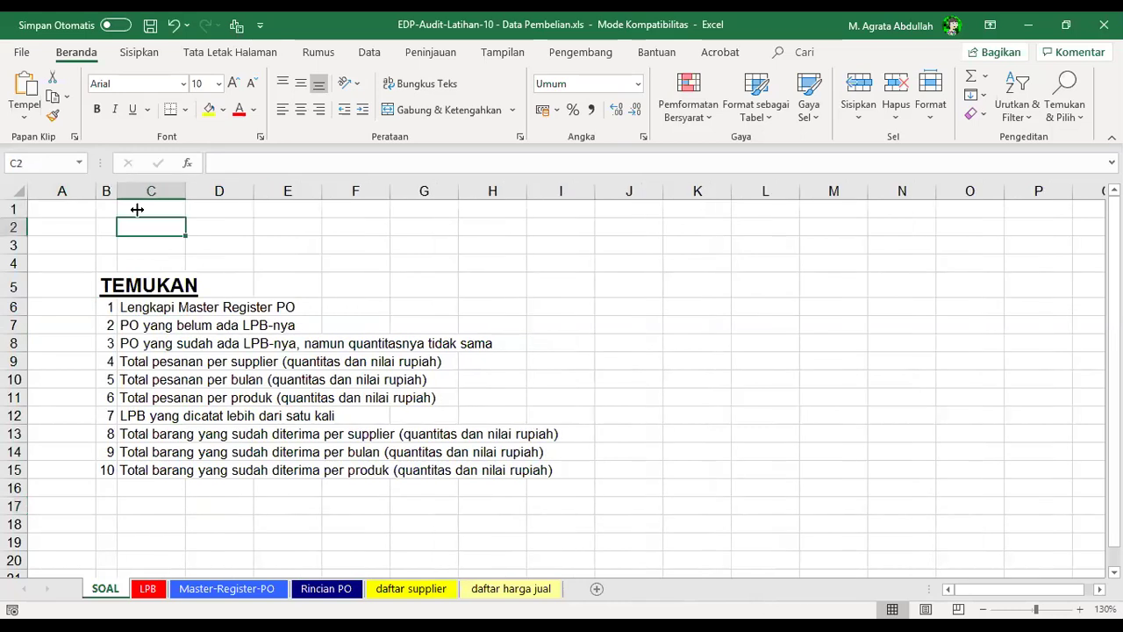
left_click(291, 285)
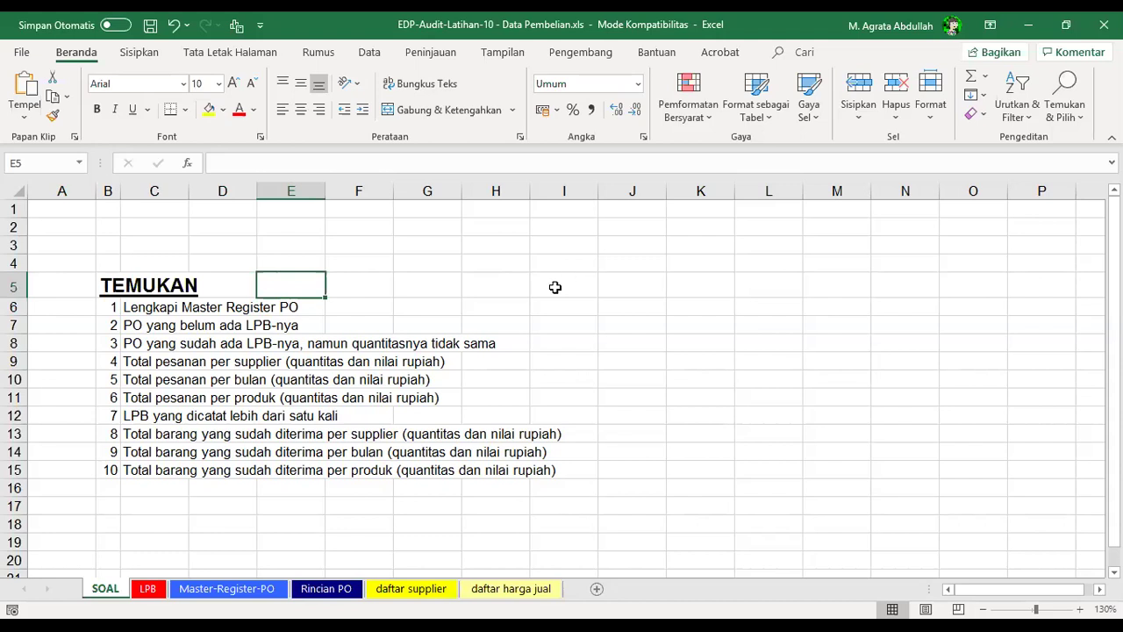
- Enter the note "Eksplorasi tabel" in cell K5 of the SOAL sheet
left_click(707, 279)
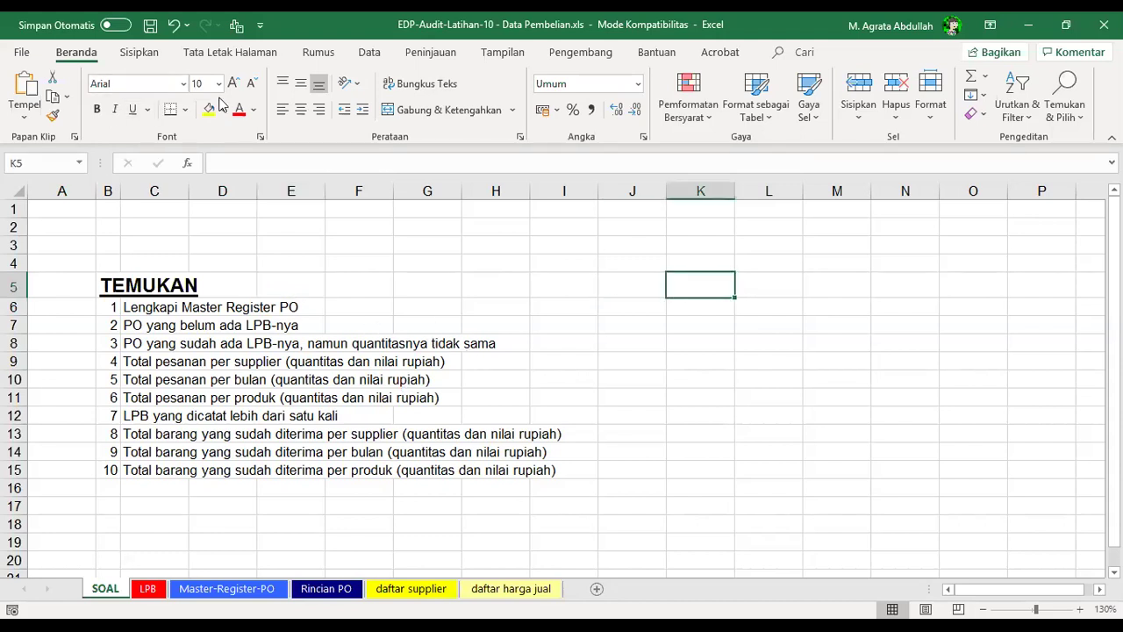
type("E")
type("Eksp")
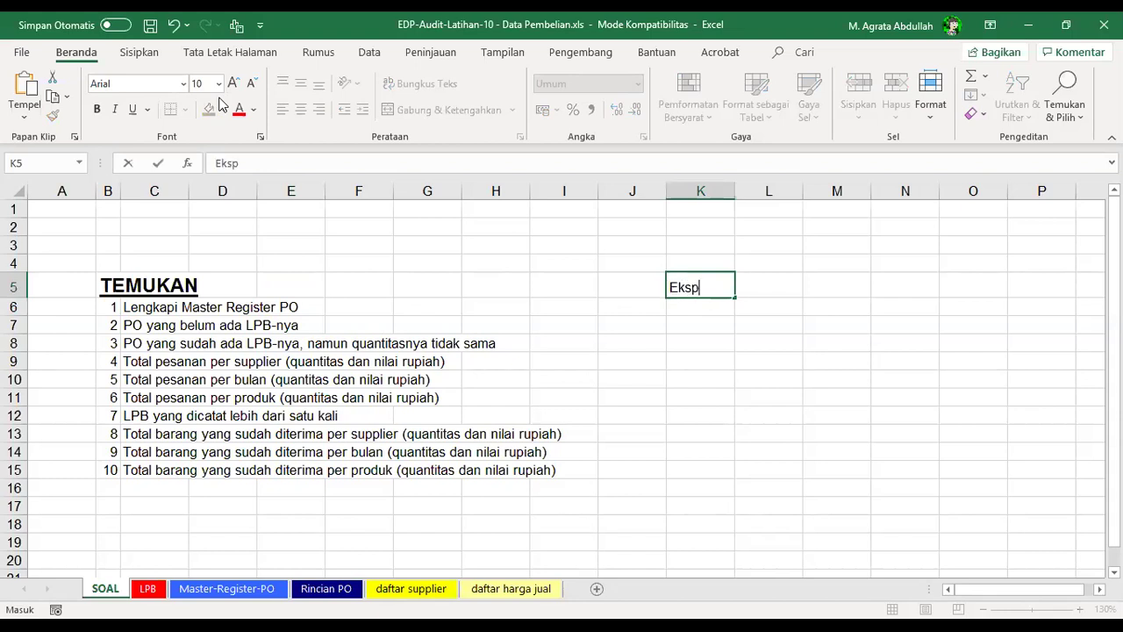
type("lorasi tabel")
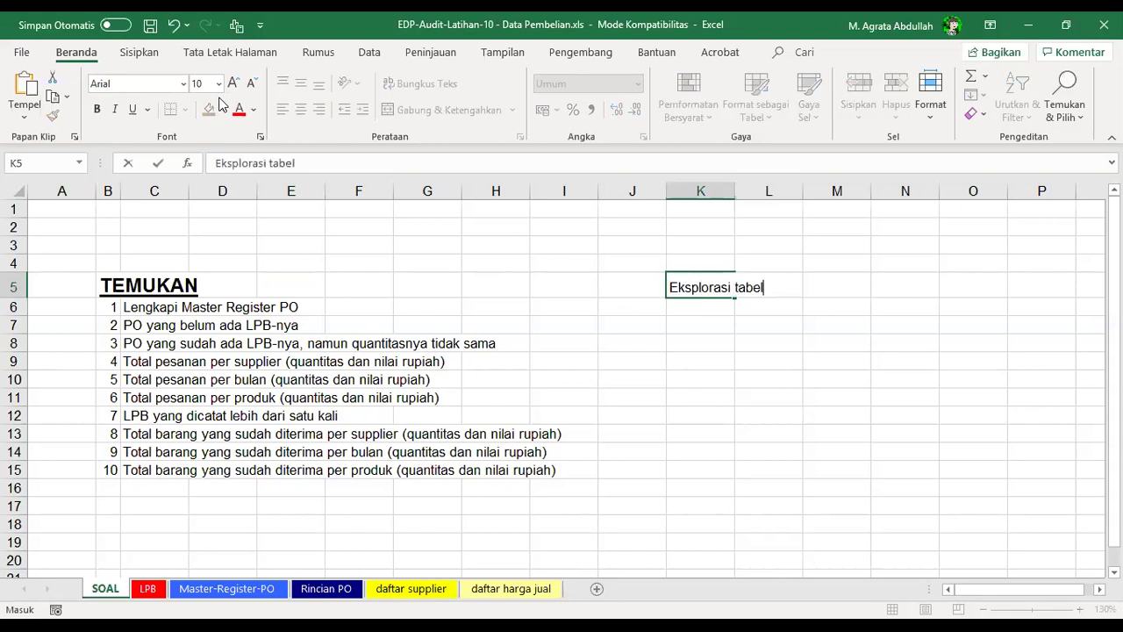
key("Return")
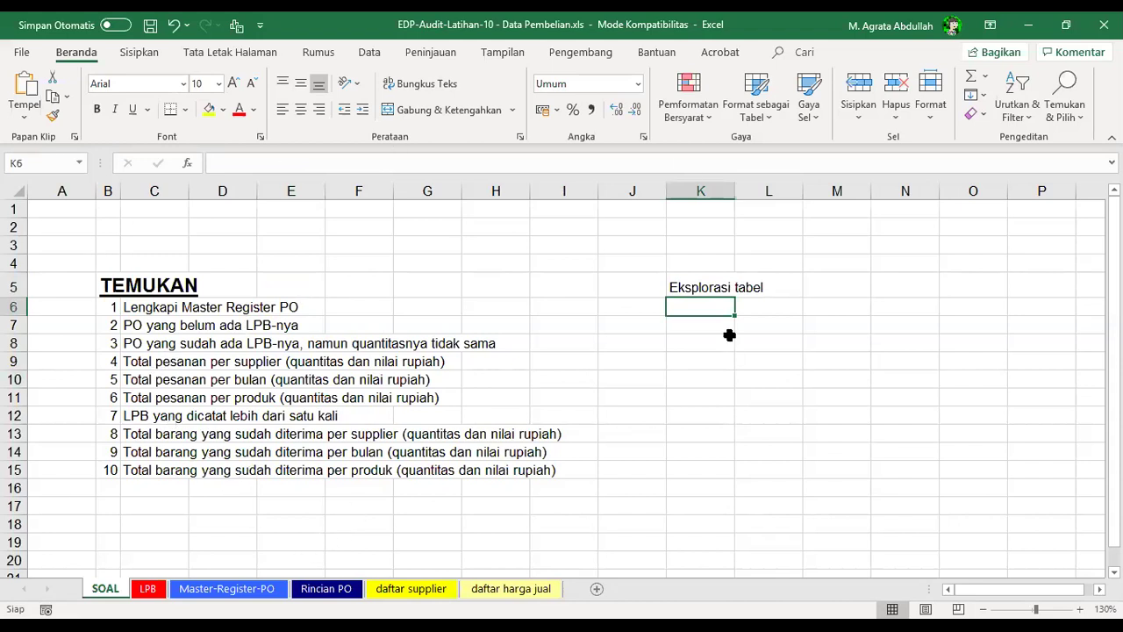
left_click(701, 286)
- Examine the tables on the LPB, Master-Register-PO, Rincian PO, daftar supplier and daftar harga jual sheets
left_click(149, 590)
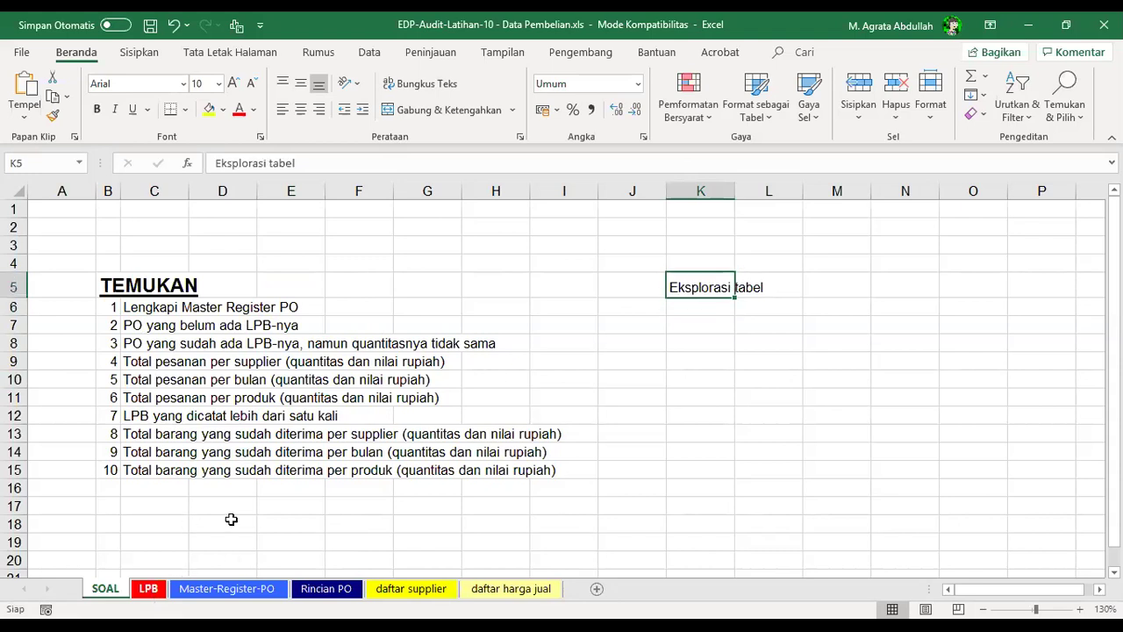
left_click(272, 594)
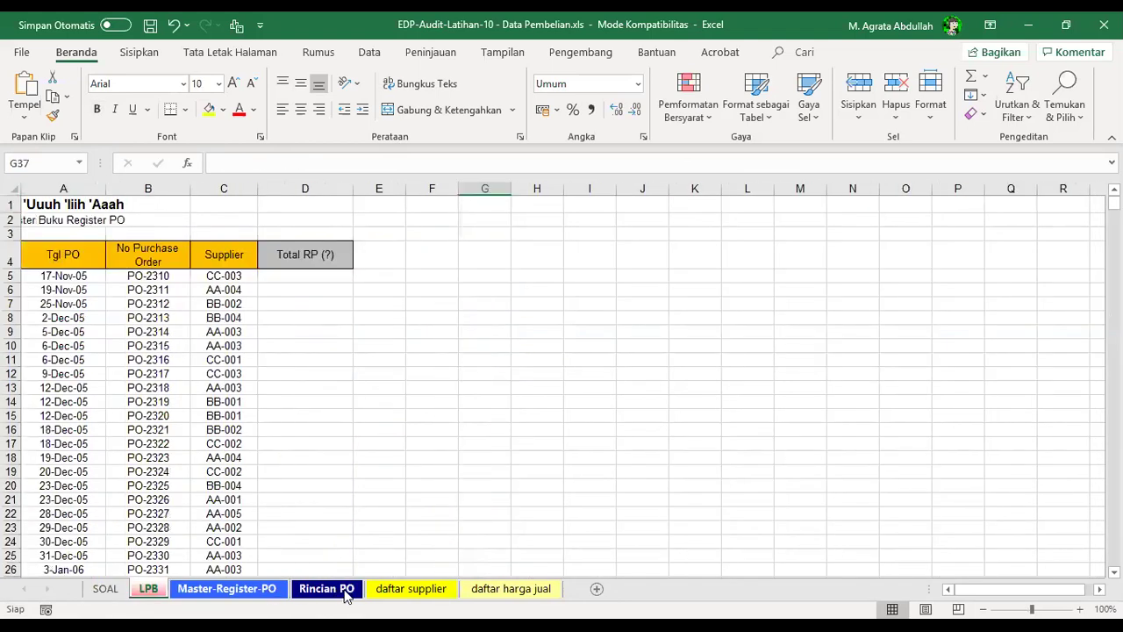
left_click(343, 593)
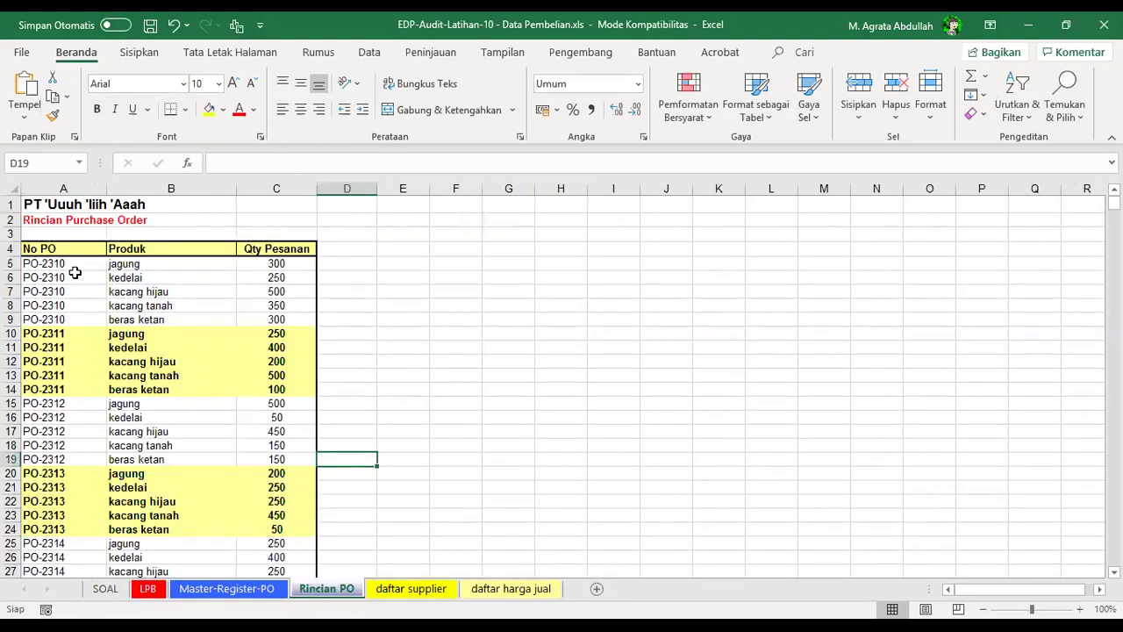
left_click(436, 588)
scroll(140, 466, "down", 4)
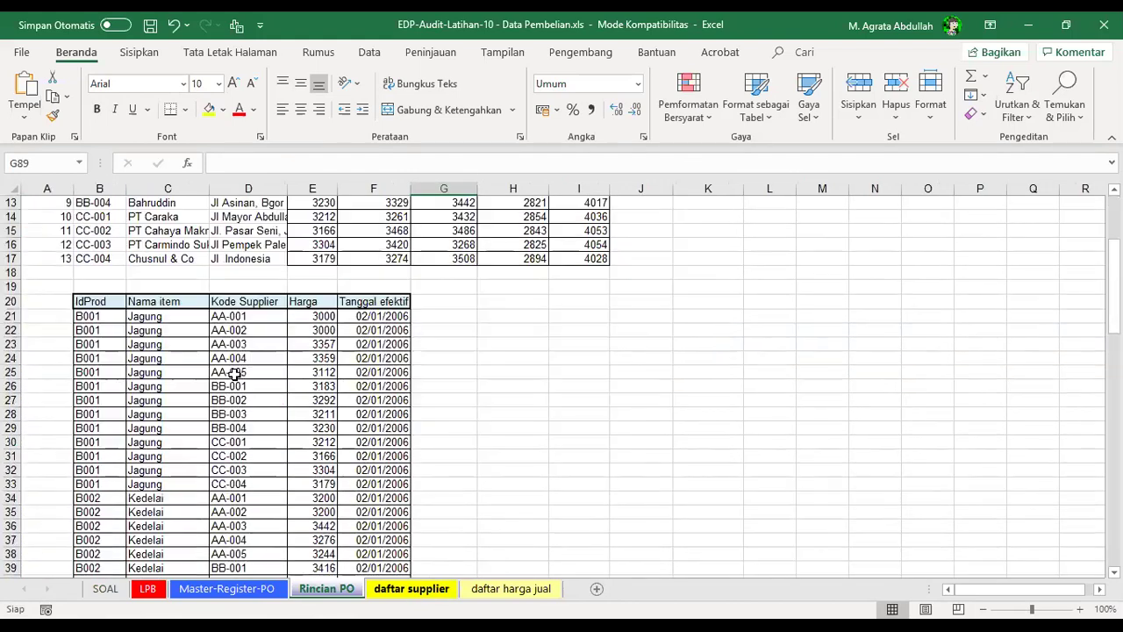
left_click(99, 301)
key("ctrl+a")
scroll(429, 466, "up", 4)
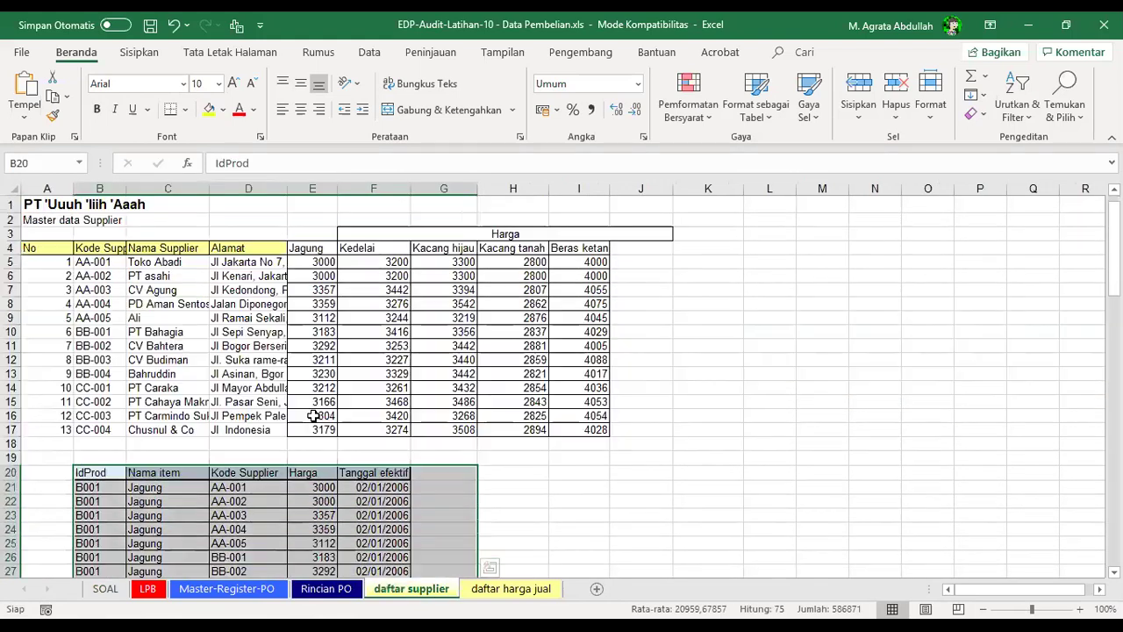
left_click(250, 330)
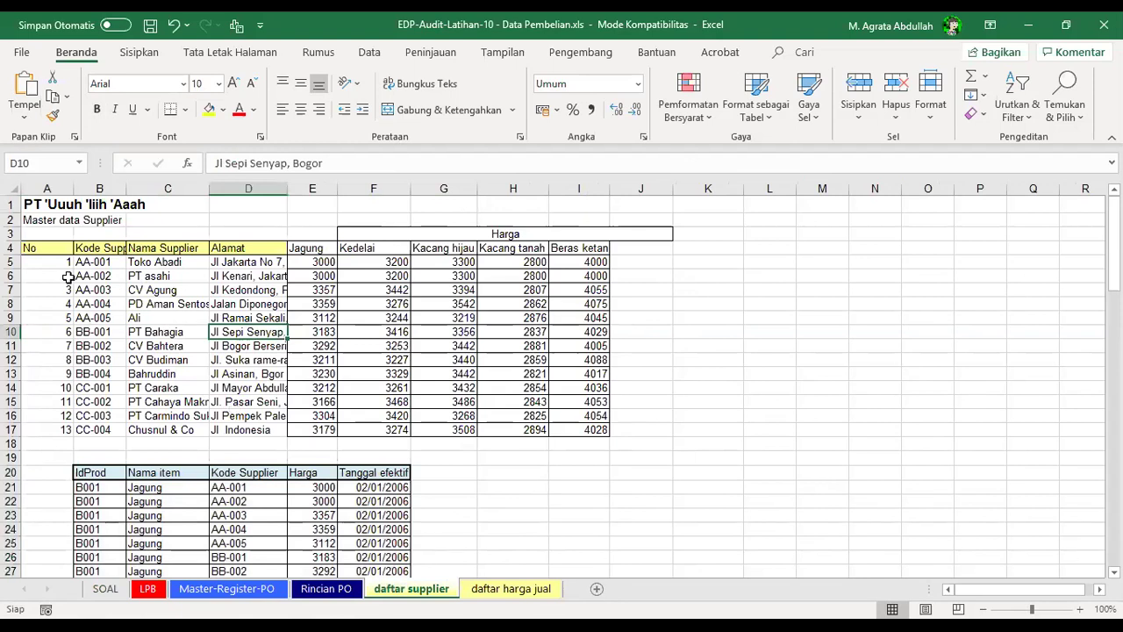
left_click_drag(39, 248, 584, 430)
left_click(303, 443)
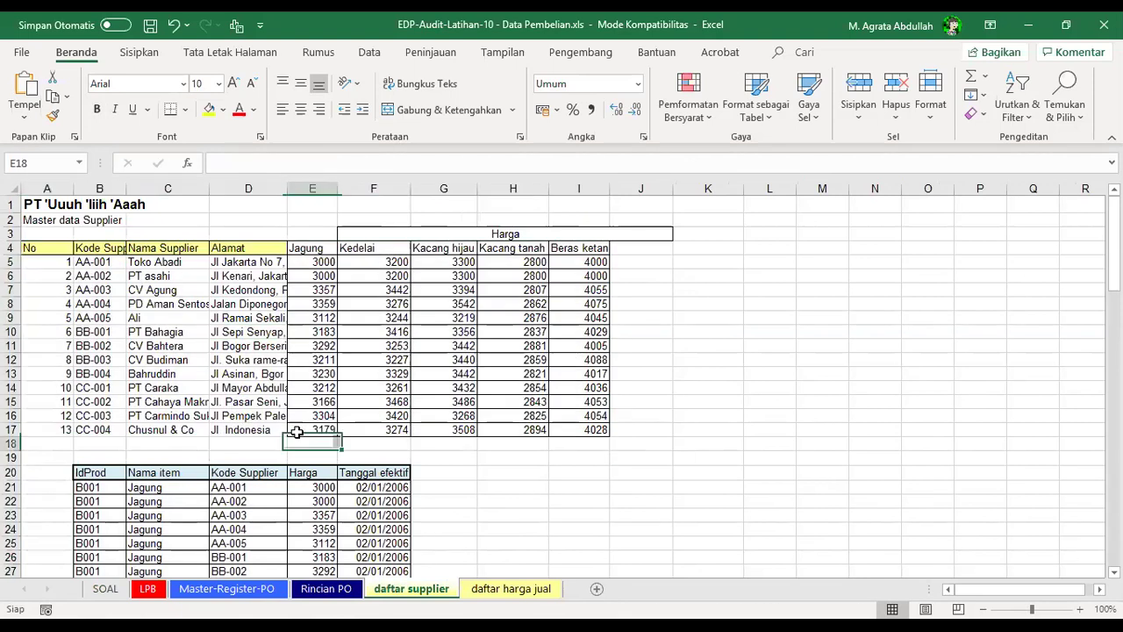
left_click(359, 235)
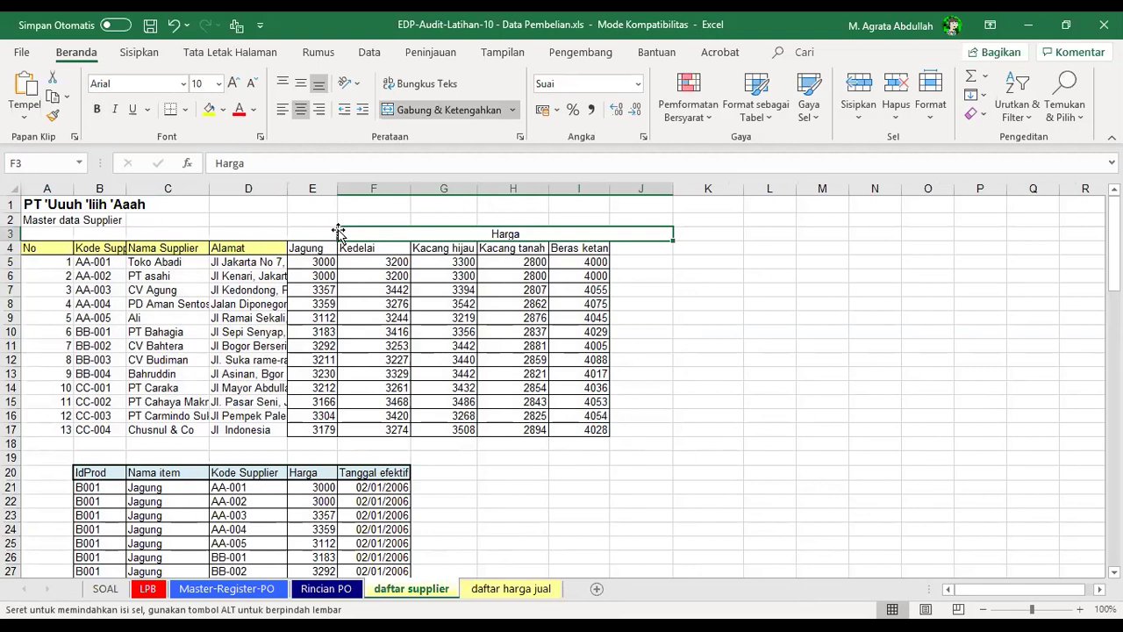
left_click(511, 589)
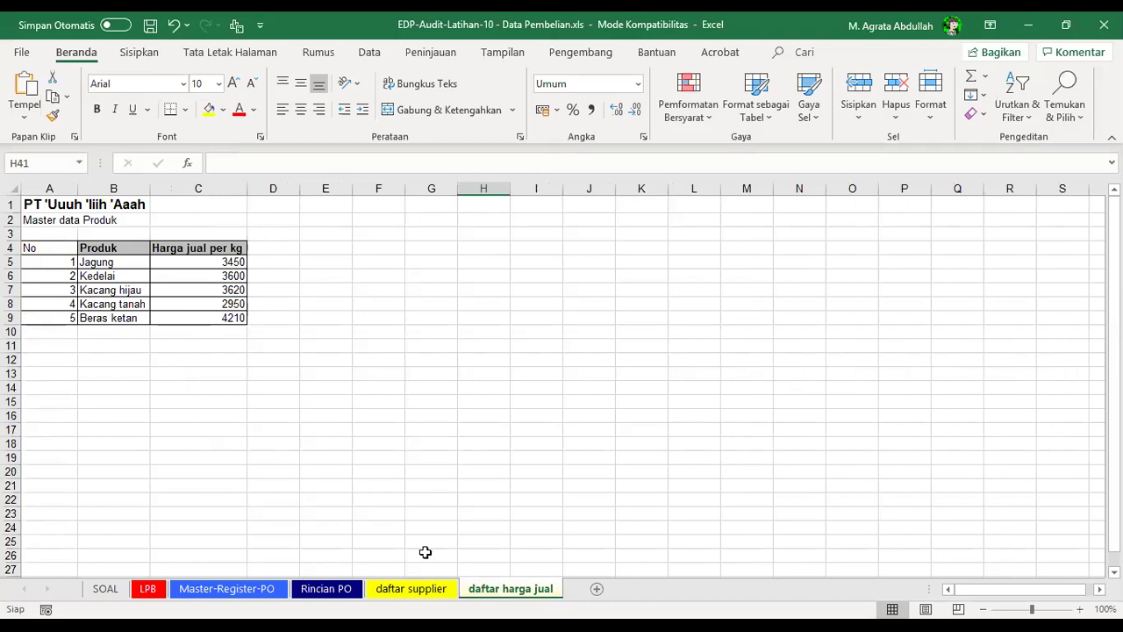
- Check the supplier prices in E5:I17 of the daftar supplier sheet and fit the Alamat column's width to its contents
left_click(409, 588)
left_click_drag(316, 262, 619, 441)
left_click(360, 342)
left_click(314, 263)
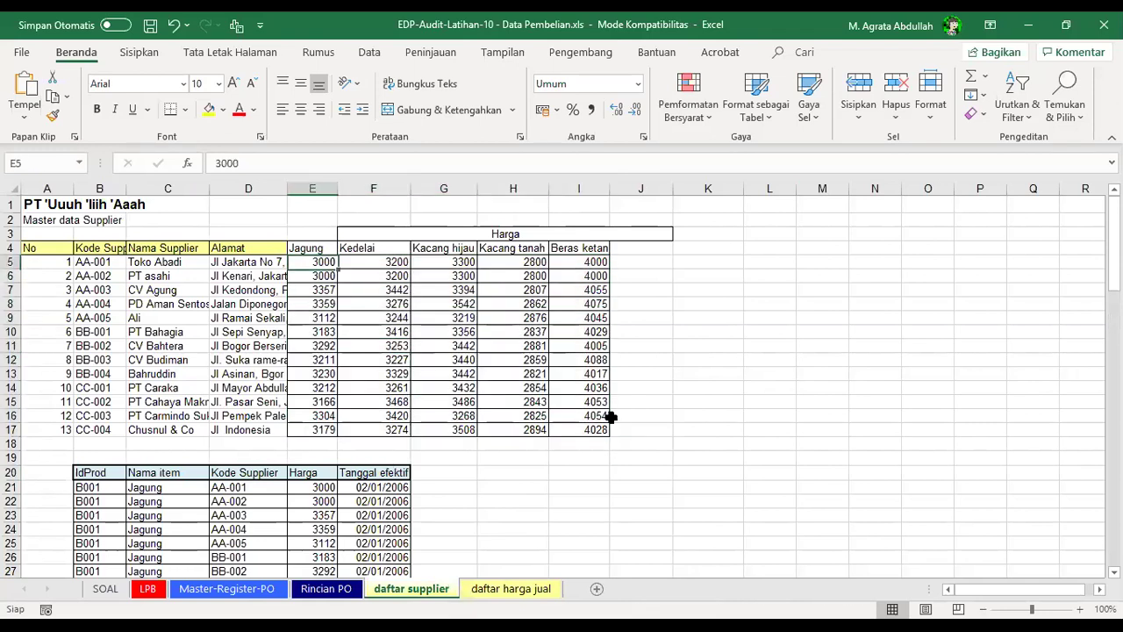
key("ctrl+shift+Right")
key("ctrl+shift+Down")
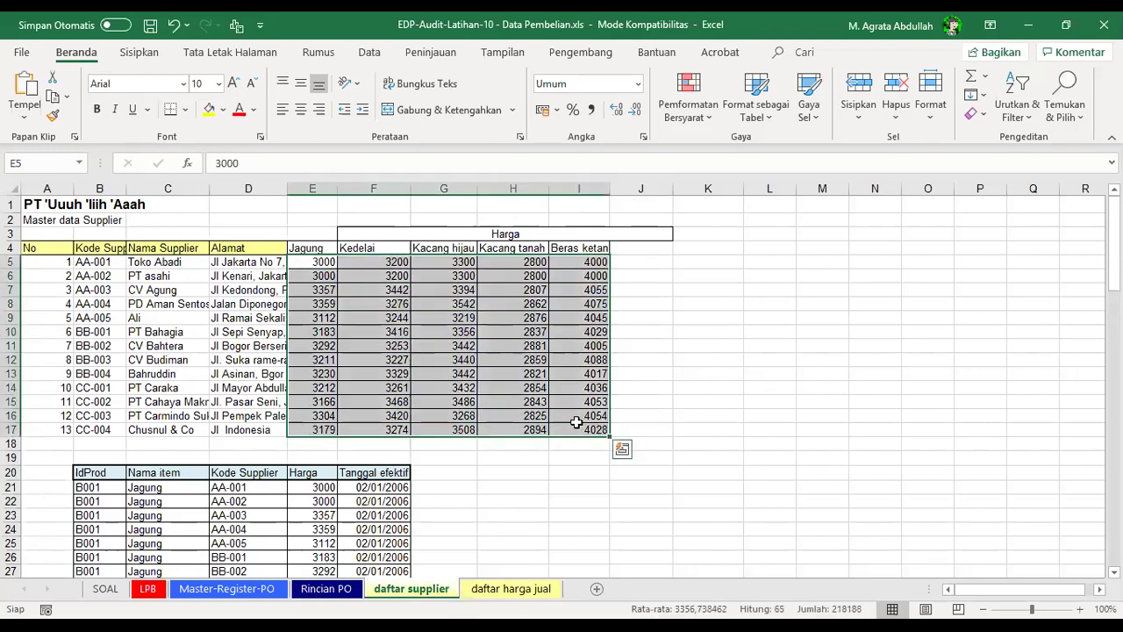
double_click(285, 187)
left_click(289, 318)
- Delete the daftar harga jual sheet from the workbook
left_click(511, 588)
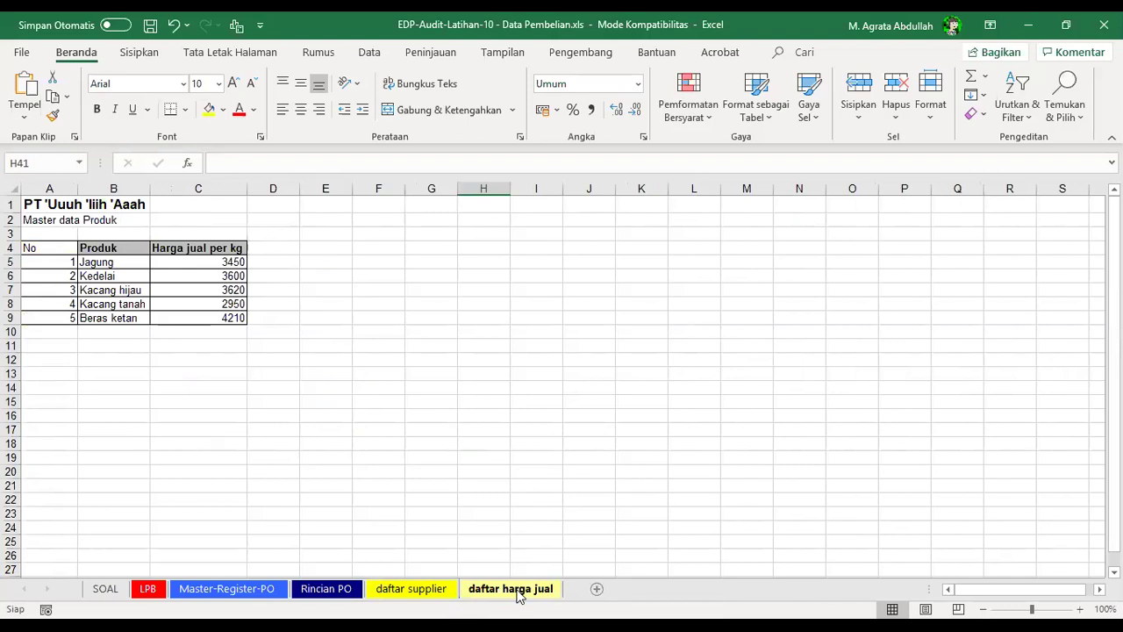
key("alt+h")
key("d")
key("s")
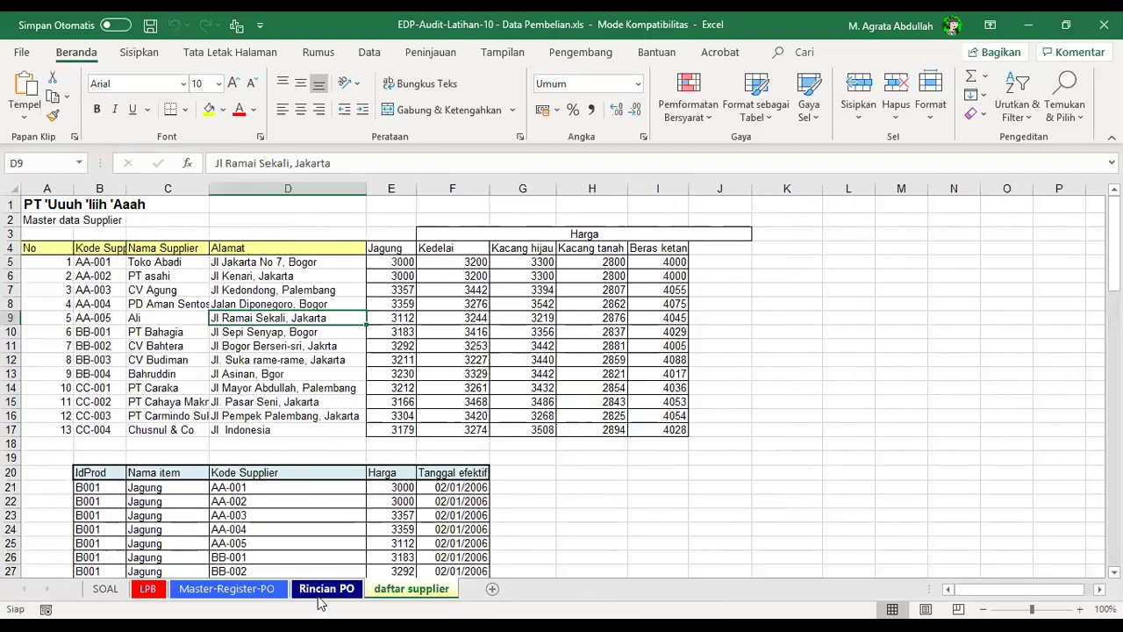
- Enter the note "Cek masalah" in cell K6 of the SOAL sheet
left_click(140, 589)
left_click(105, 588)
left_click(707, 305)
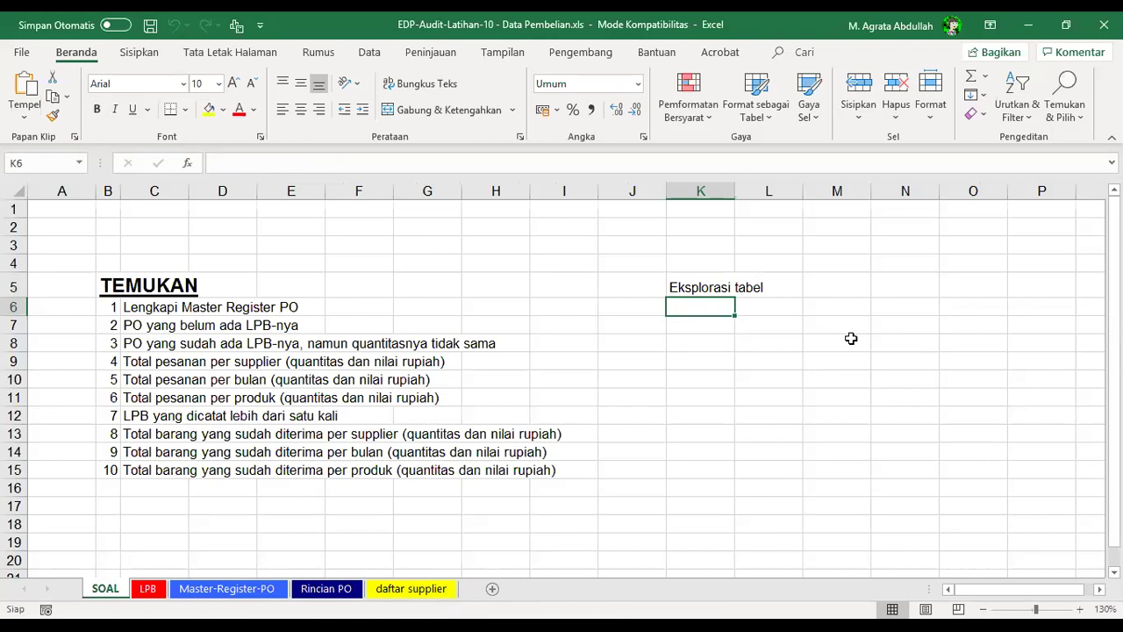
type("Cek")
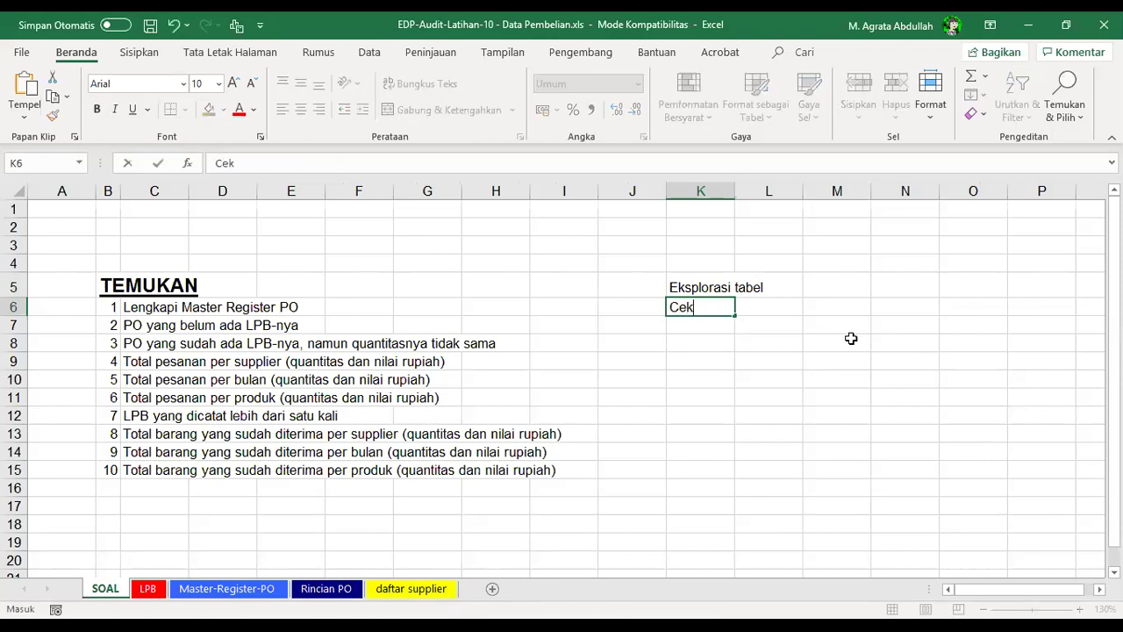
type(" masalah")
key("Return")
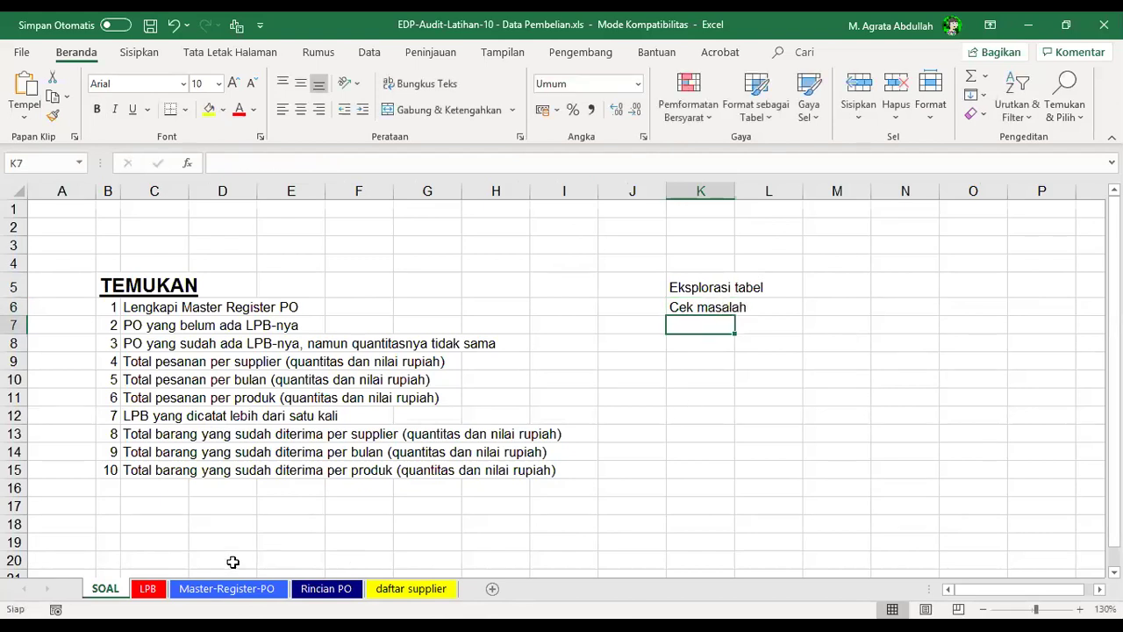
- Examine the goods-received records and column headers of the LPB sheet from beginning to end
left_click(146, 593)
scroll(279, 381, "down", 5)
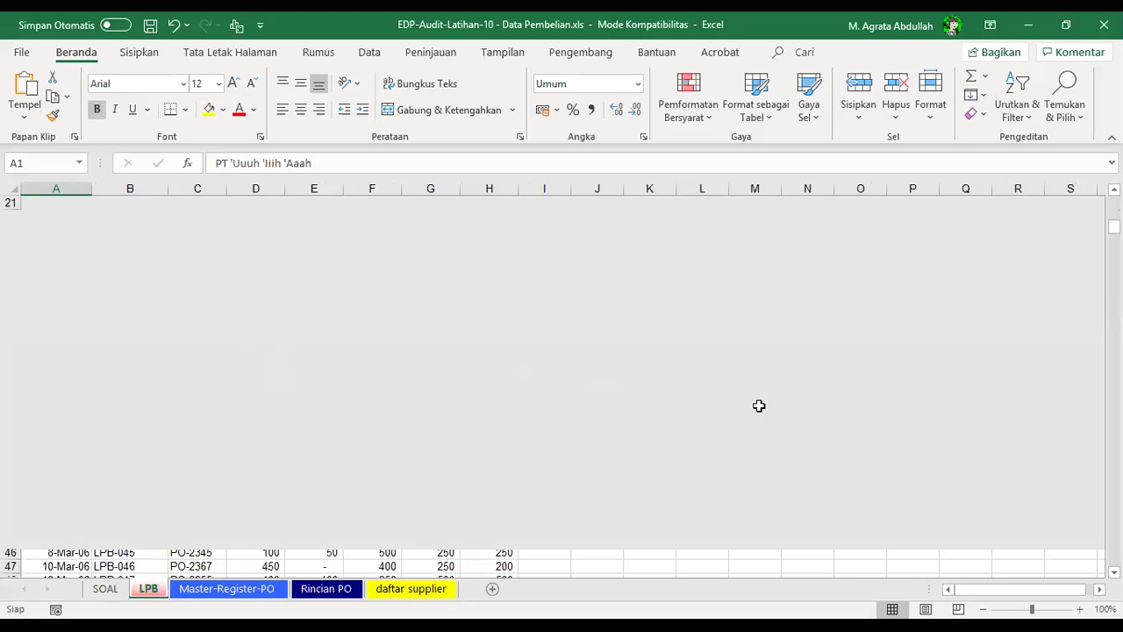
scroll(486, 523, "down", 5)
left_click(432, 567)
scroll(304, 395, "up", 1)
scroll(303, 395, "down", 15)
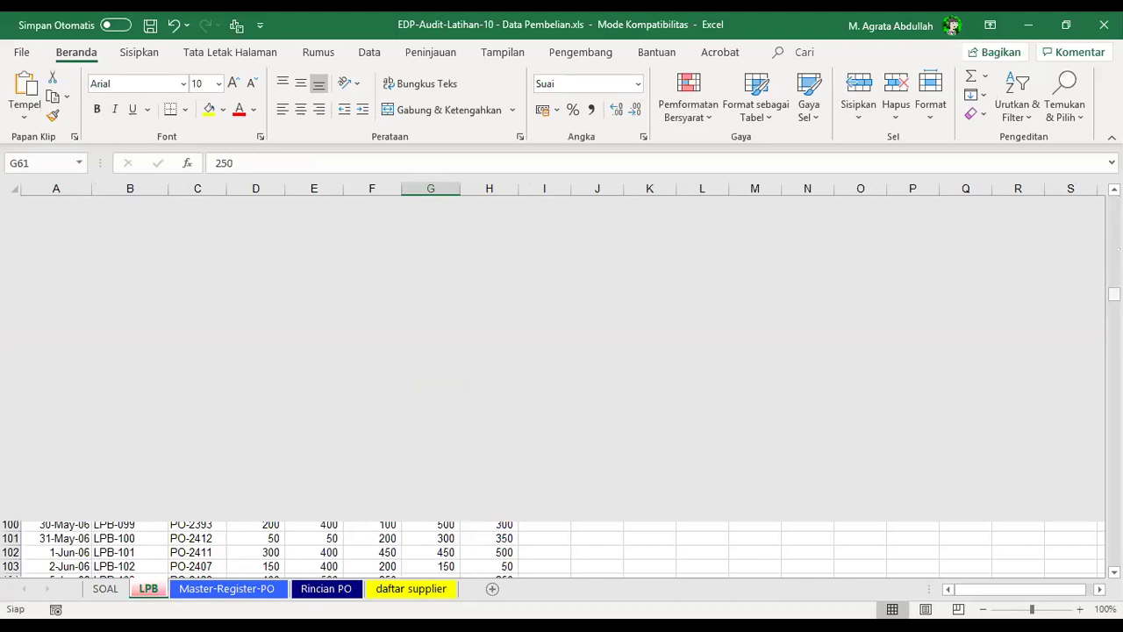
left_click_drag(1114, 295, 1114, 202)
left_click(487, 295)
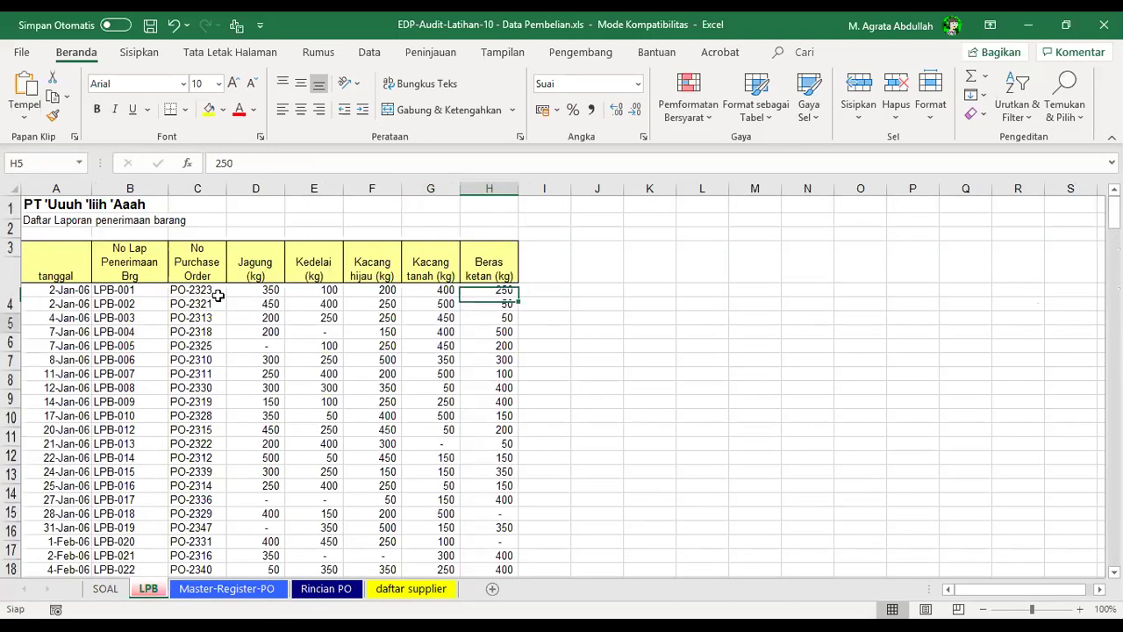
left_click(55, 263)
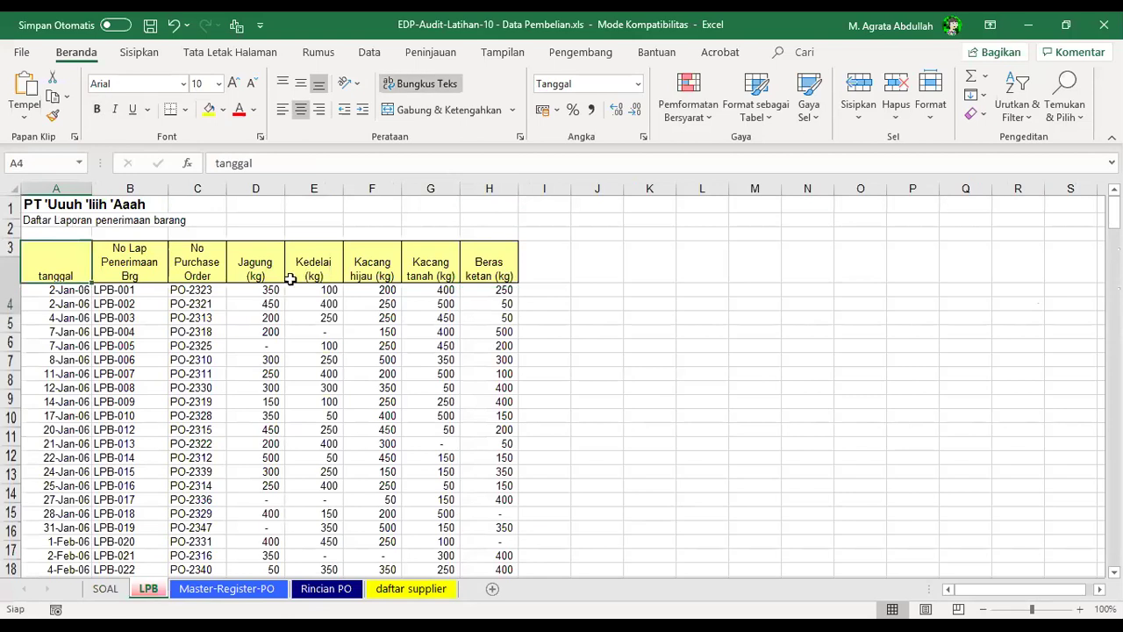
- Enter the note "Validasi" in cell K7 of the SOAL sheet
key("ctrl+Home")
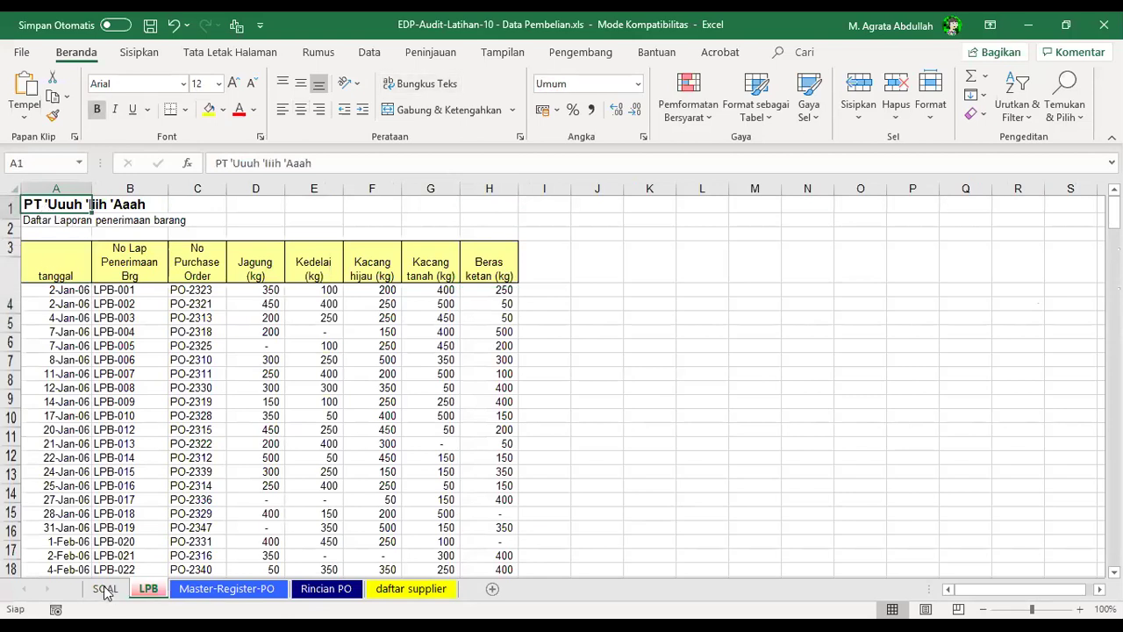
left_click(105, 590)
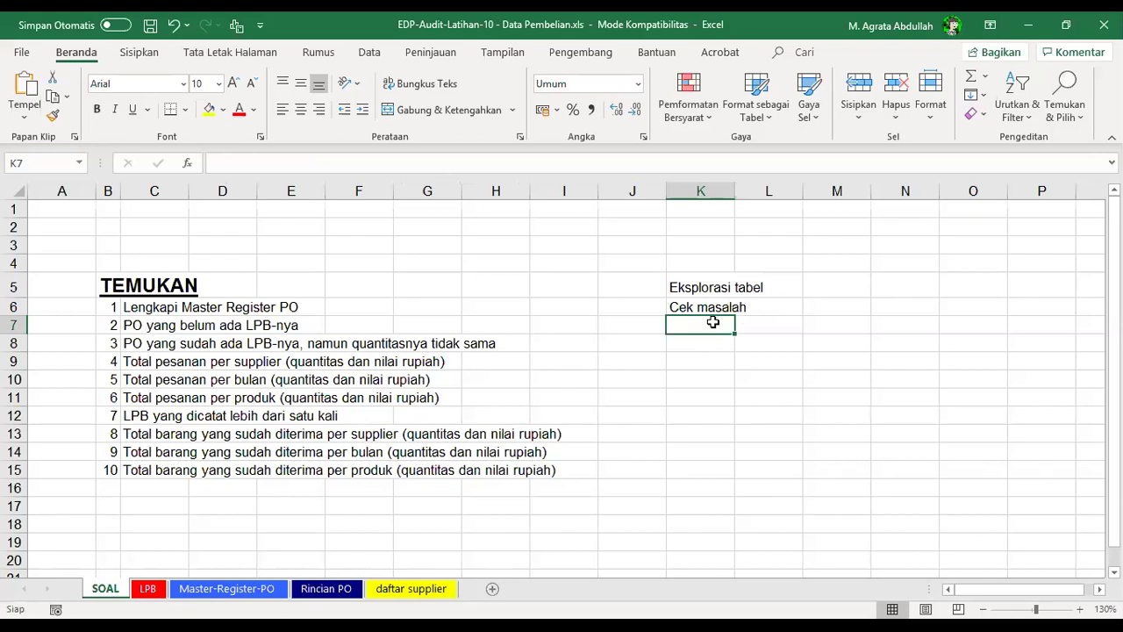
key("Up")
key("Right")
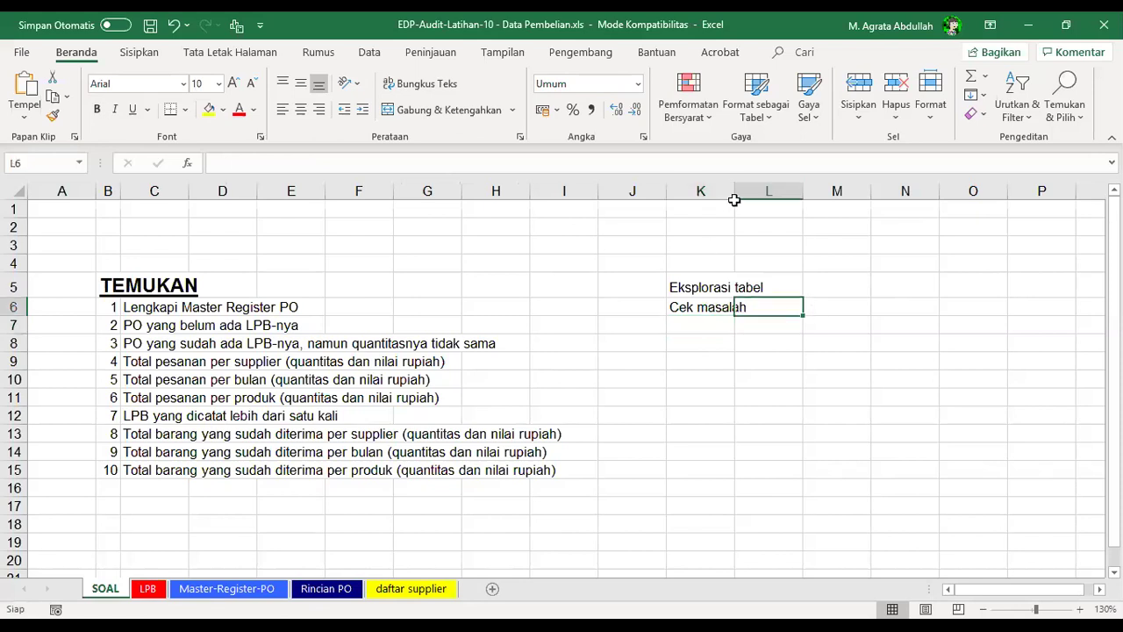
key("Down")
key("Left")
left_click(643, 341)
left_click(714, 341)
left_click(724, 326)
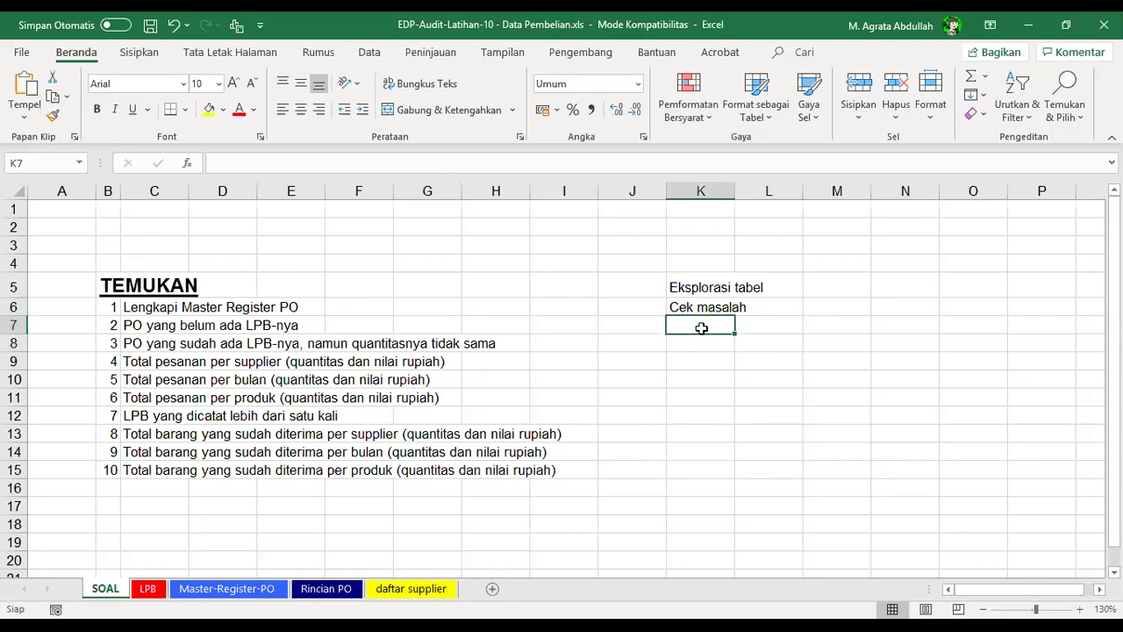
left_click(685, 362)
left_click(686, 323)
type("Validasi")
key("Return")
left_click(672, 323)
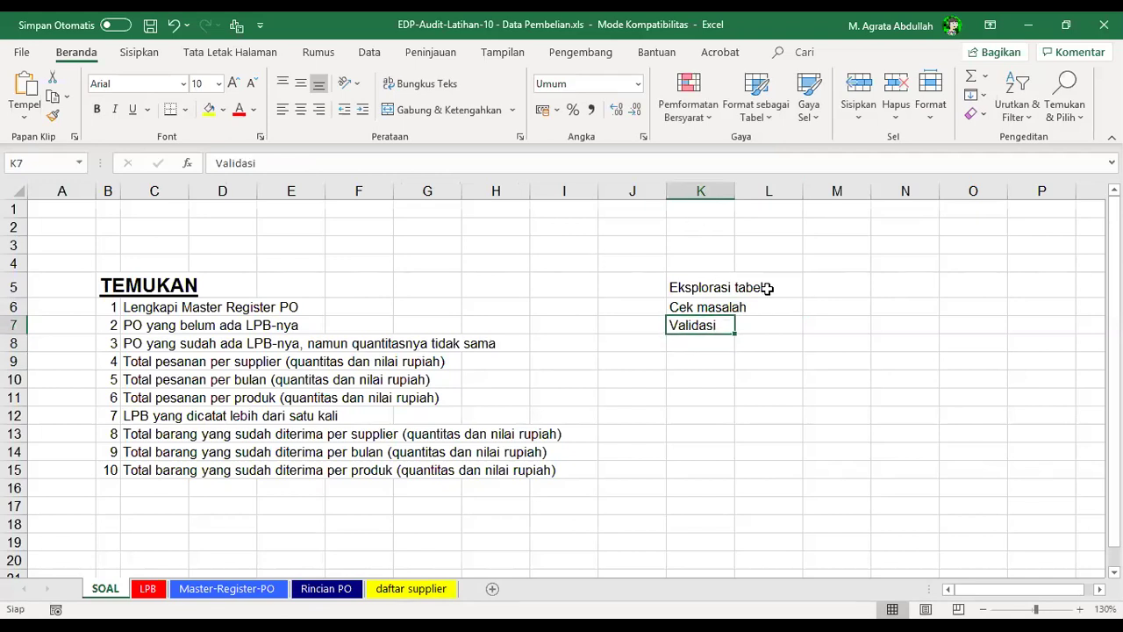
- Clear the audit step notes in K5:K7 of the SOAL sheet
left_click_drag(694, 242, 689, 409)
left_click(674, 326)
left_click_drag(688, 288, 689, 325)
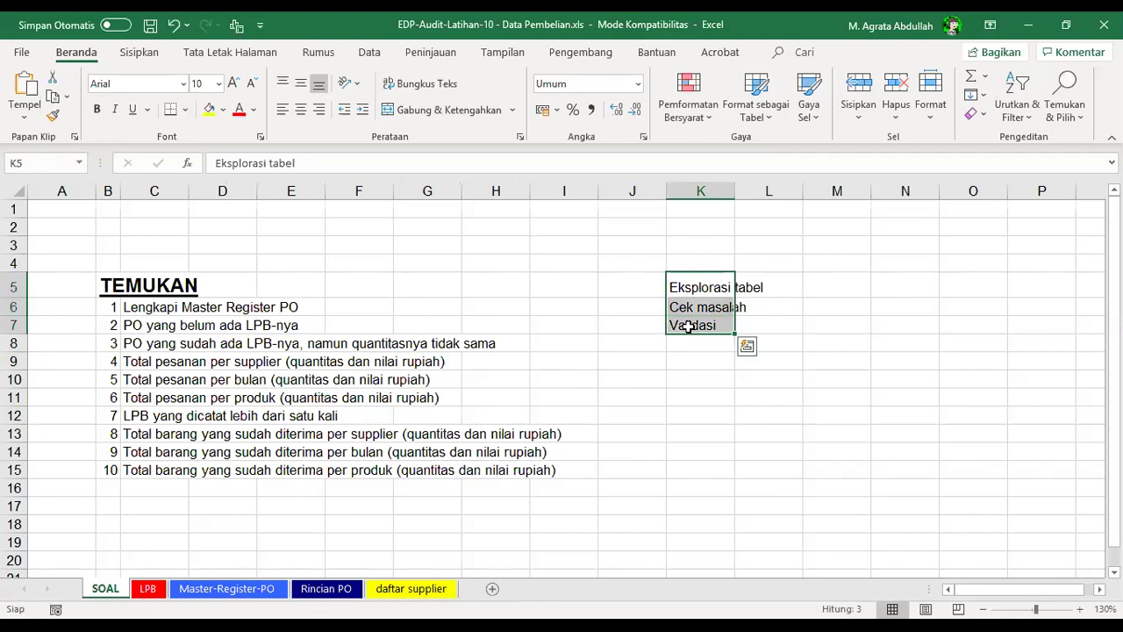
key("Delete")
left_click(612, 384)
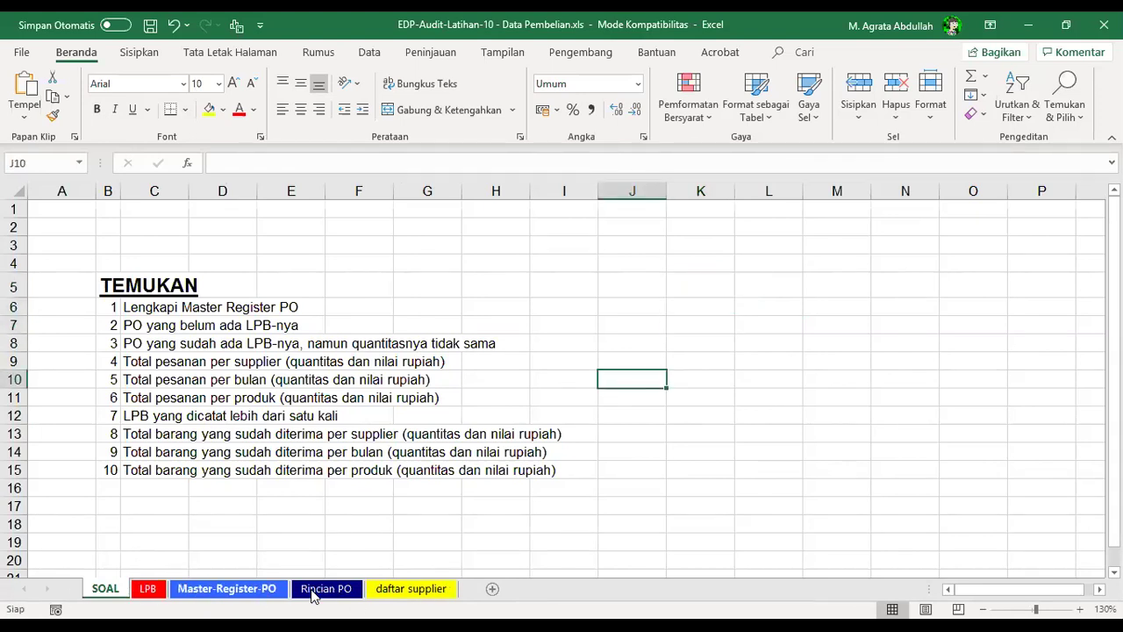
left_click(629, 283)
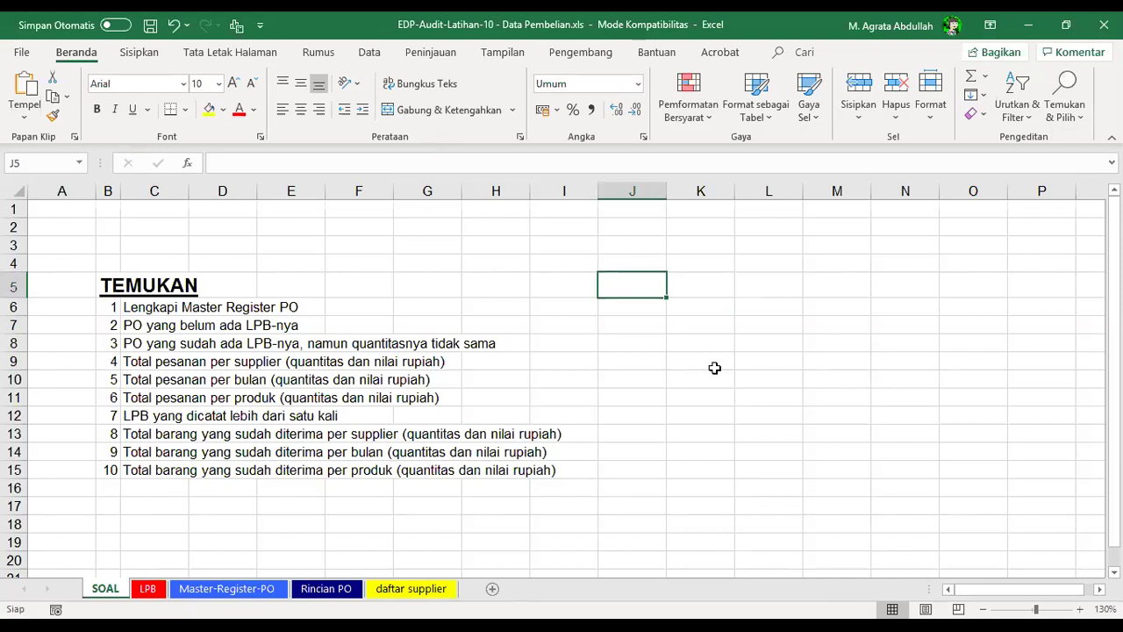
left_click(669, 296)
left_click(664, 296)
left_click(650, 289)
left_click(679, 289)
left_click(655, 289)
left_click(690, 286)
left_click(713, 375)
- Enter the document labels "PR" in K5 and "PO" in L5 of the SOAL sheet
left_click(694, 283)
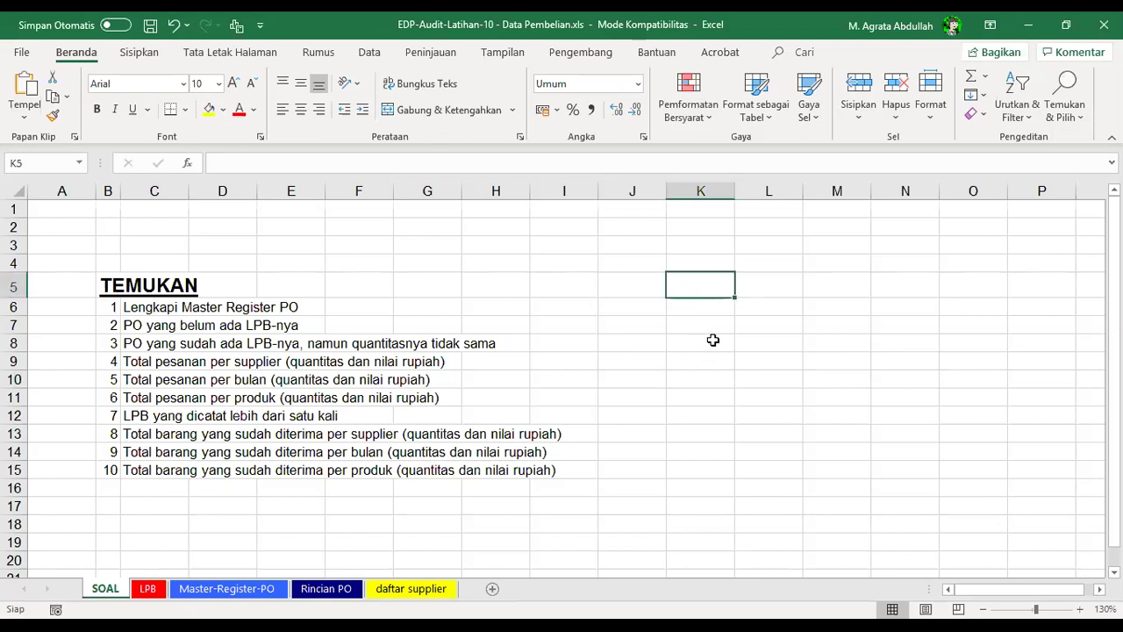
type("PR")
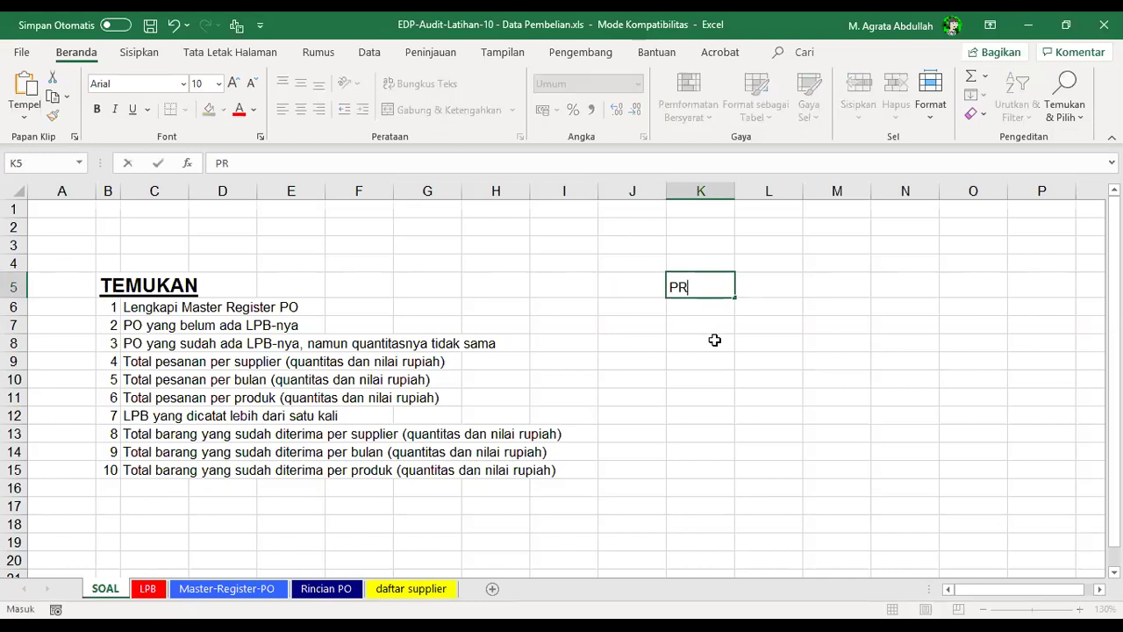
key("Tab")
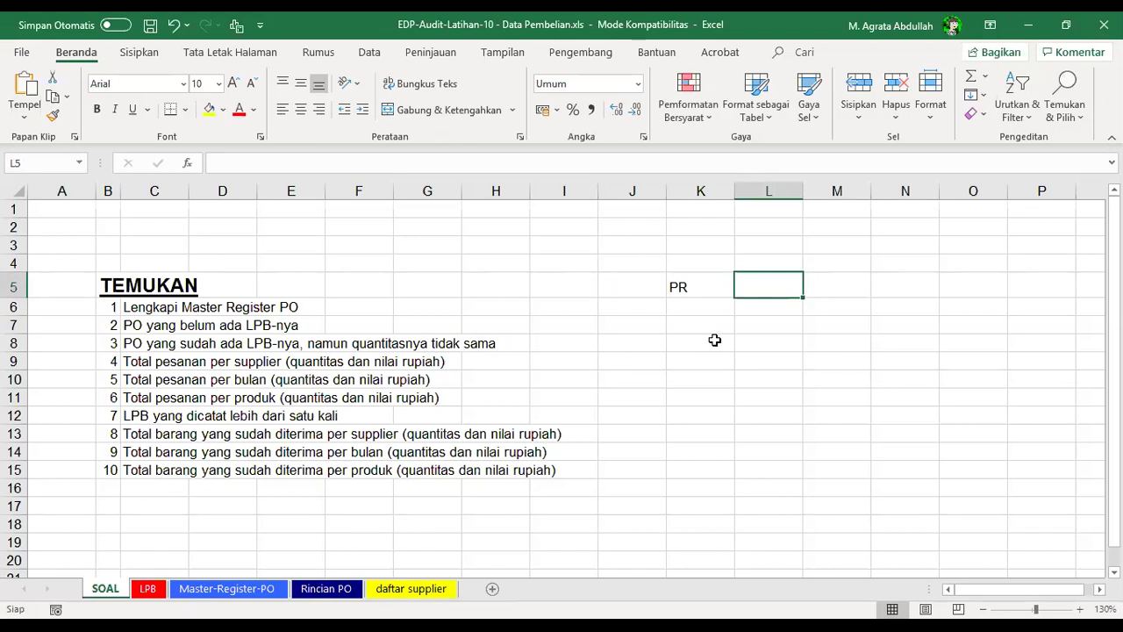
type("PO")
key("Tab")
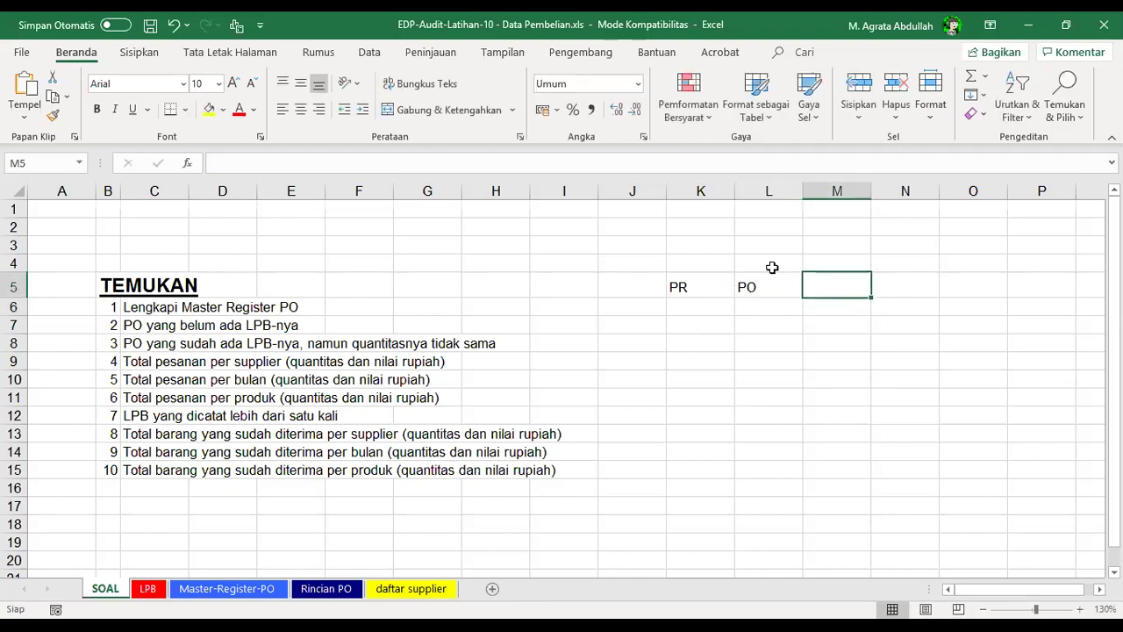
left_click(753, 280)
key("Up")
left_click(748, 285)
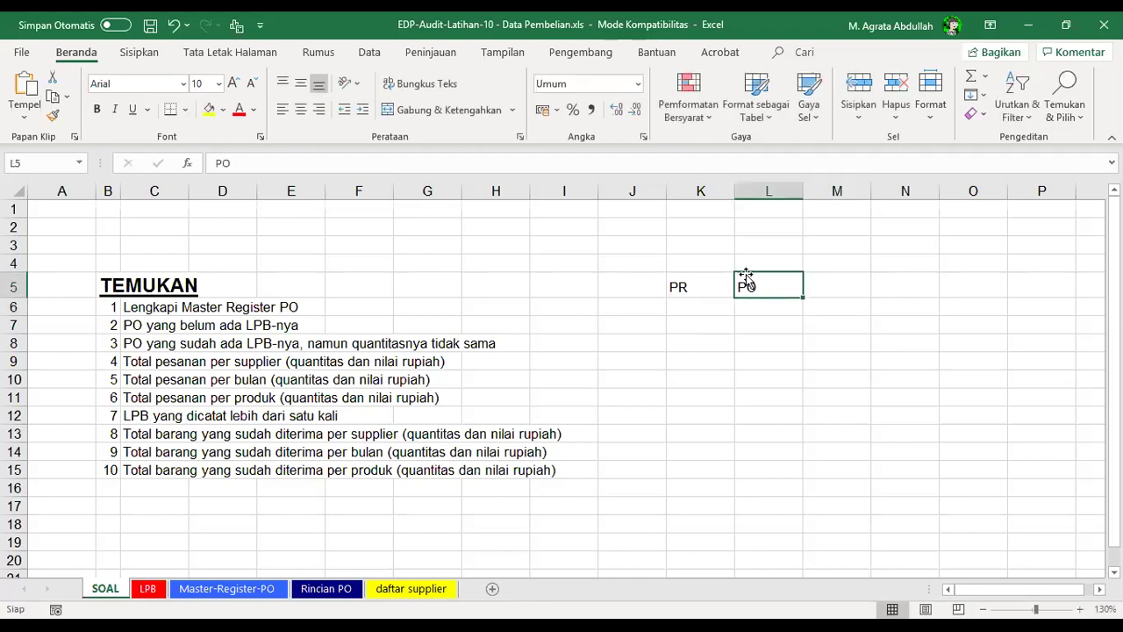
- Continue the document sequence in row 5 with "LPB" in M5 and "Invoice" in N5
left_click(850, 285)
type("LPB")
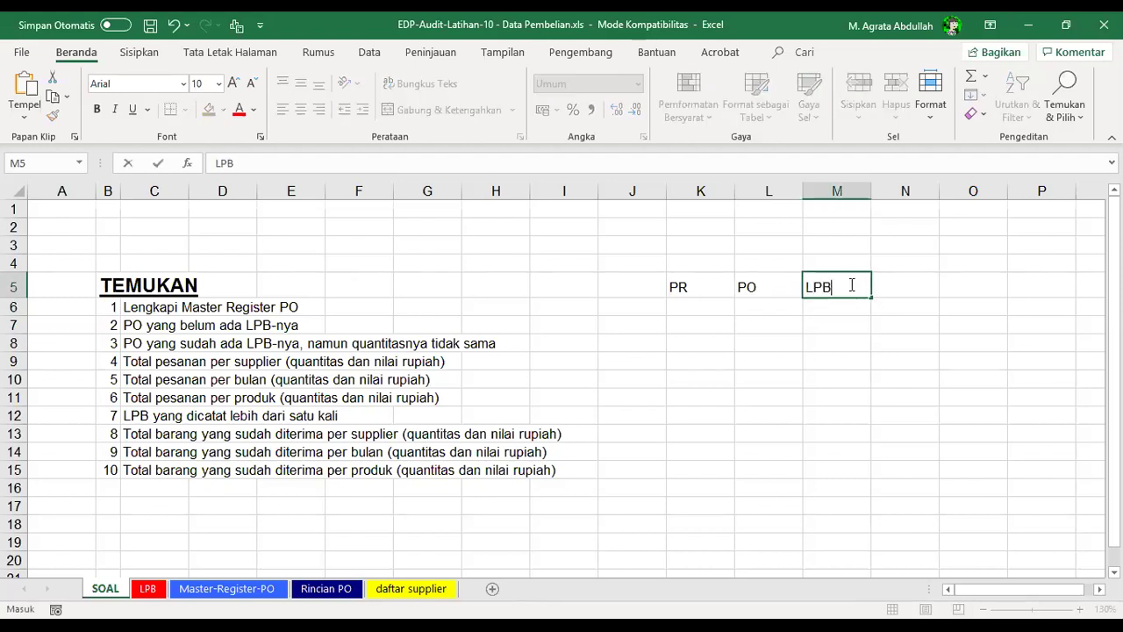
key("Tab")
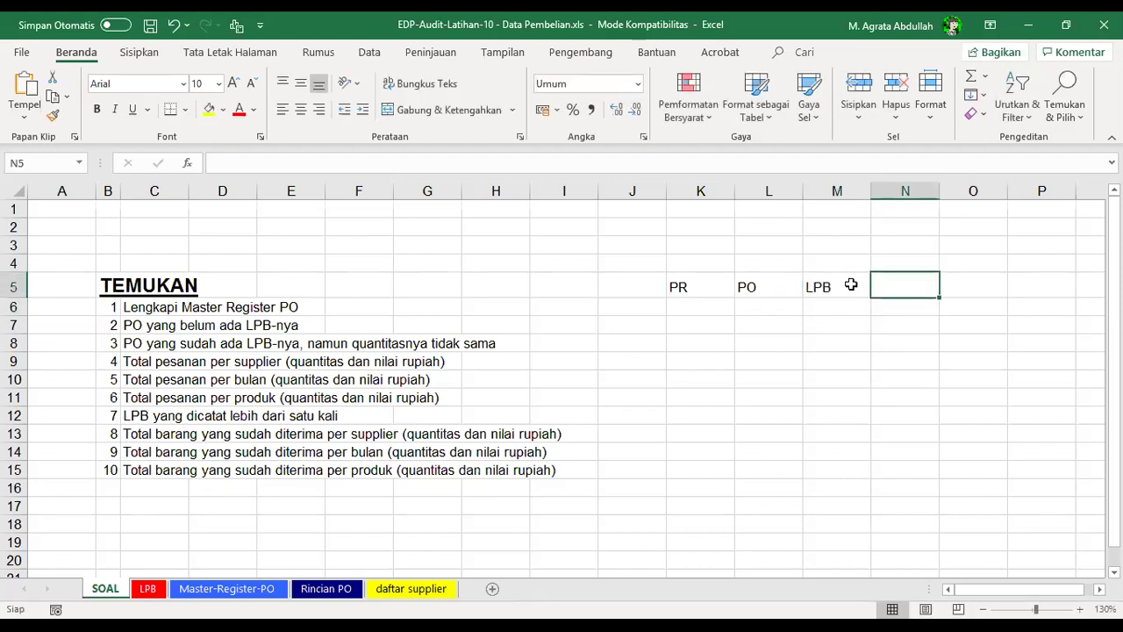
type("Invo")
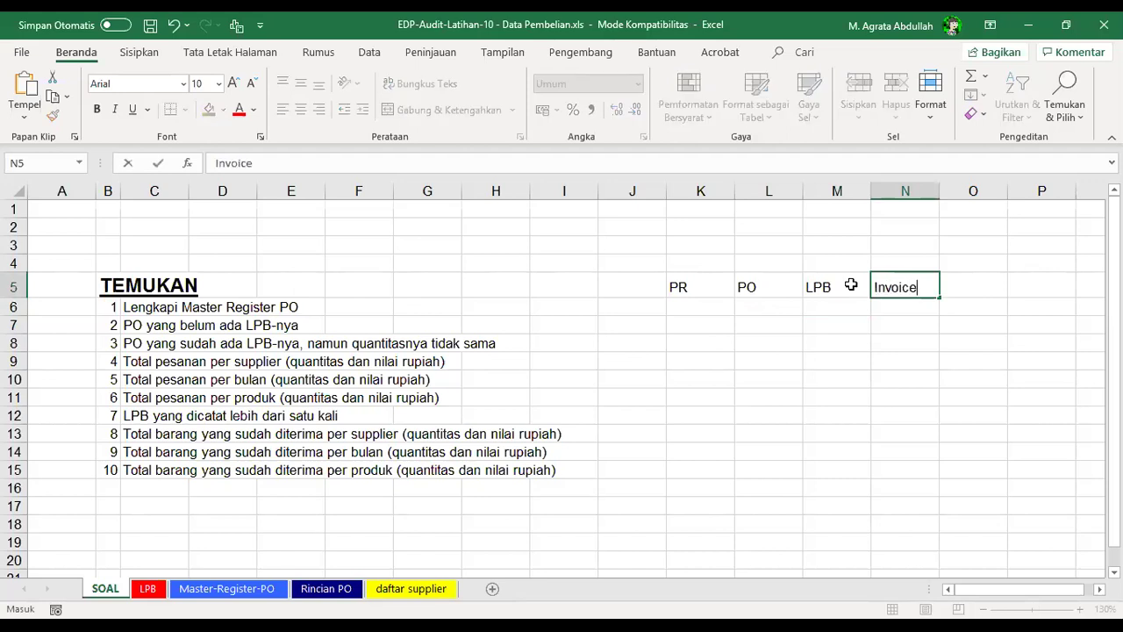
type("ice")
key("Return")
key("Left")
key("Left")
key("Left")
key("Up")
key("Right")
key("Right")
key("Down")
key("Down")
key("Down")
key("Down")
key("Down")
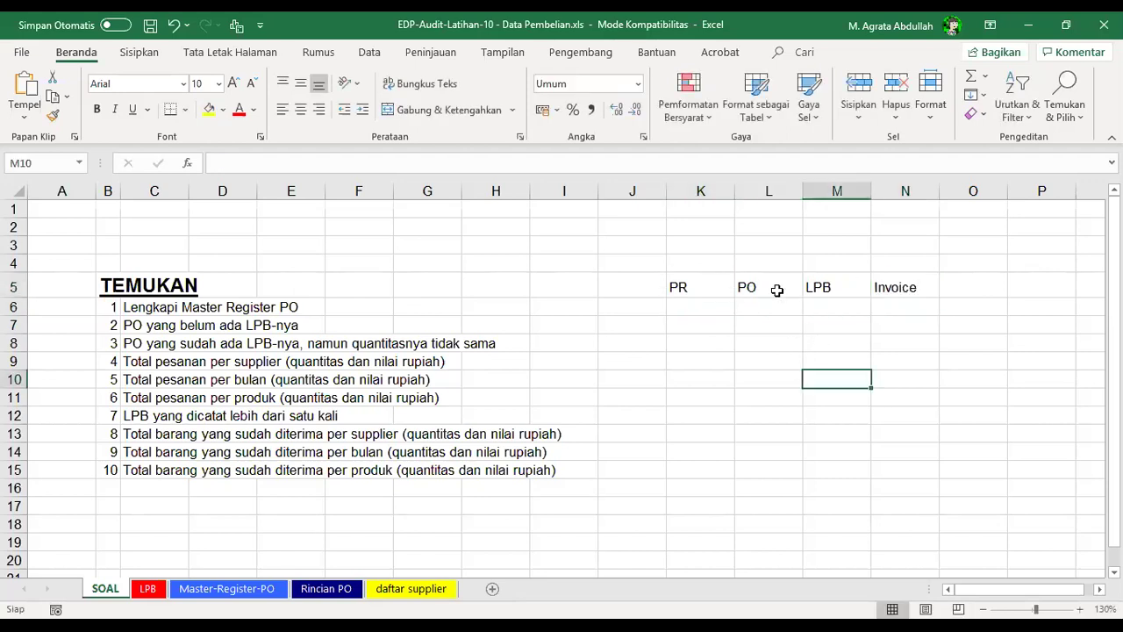
left_click(727, 396)
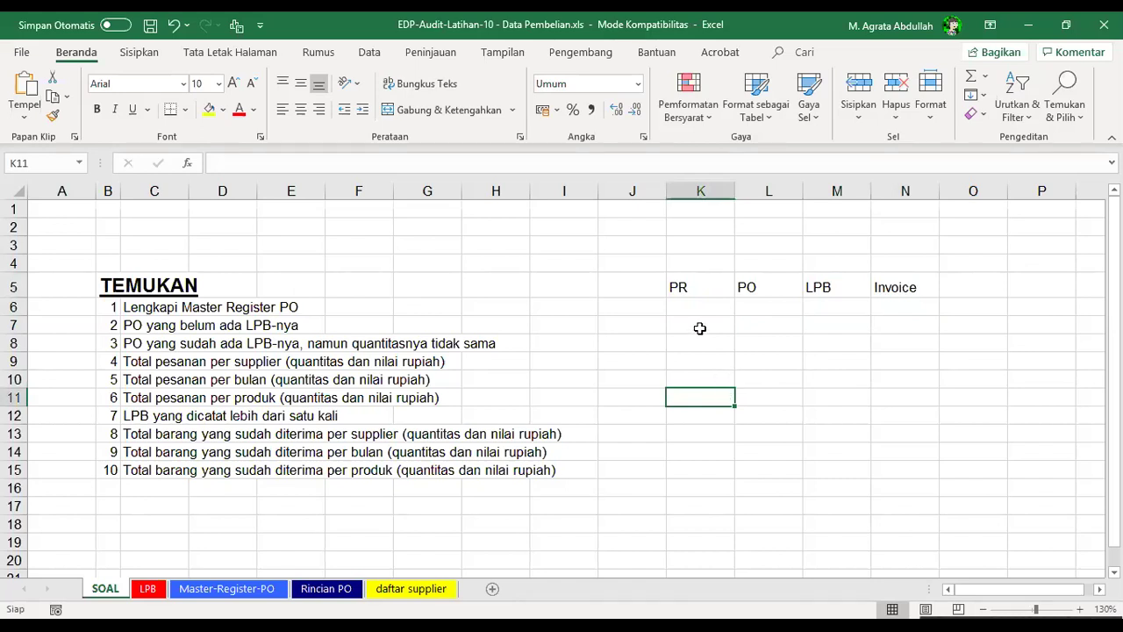
key("Up")
key("Up")
key("Up")
key("Up")
key("Up")
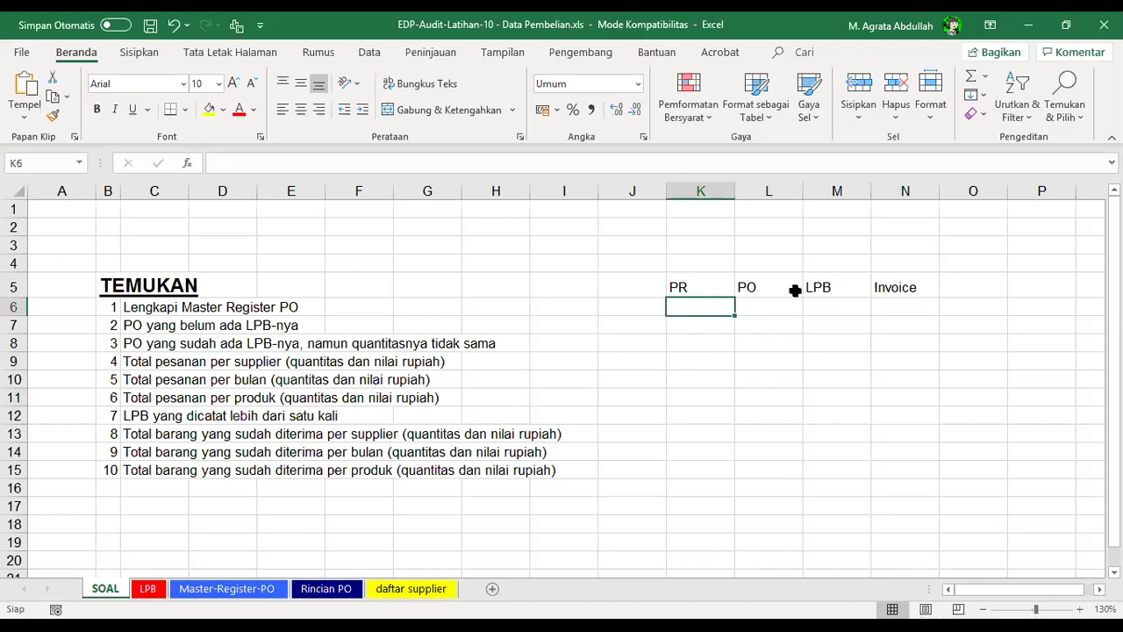
left_click(839, 292)
left_click(799, 321)
left_click_drag(799, 321, 820, 290)
left_click(754, 290)
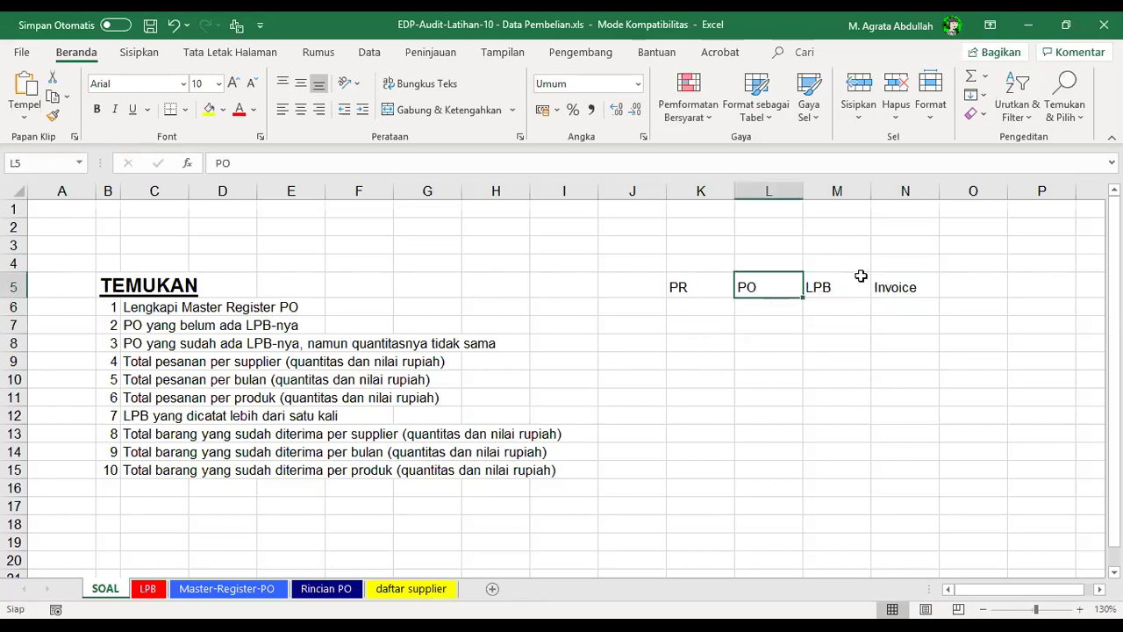
left_click(702, 358)
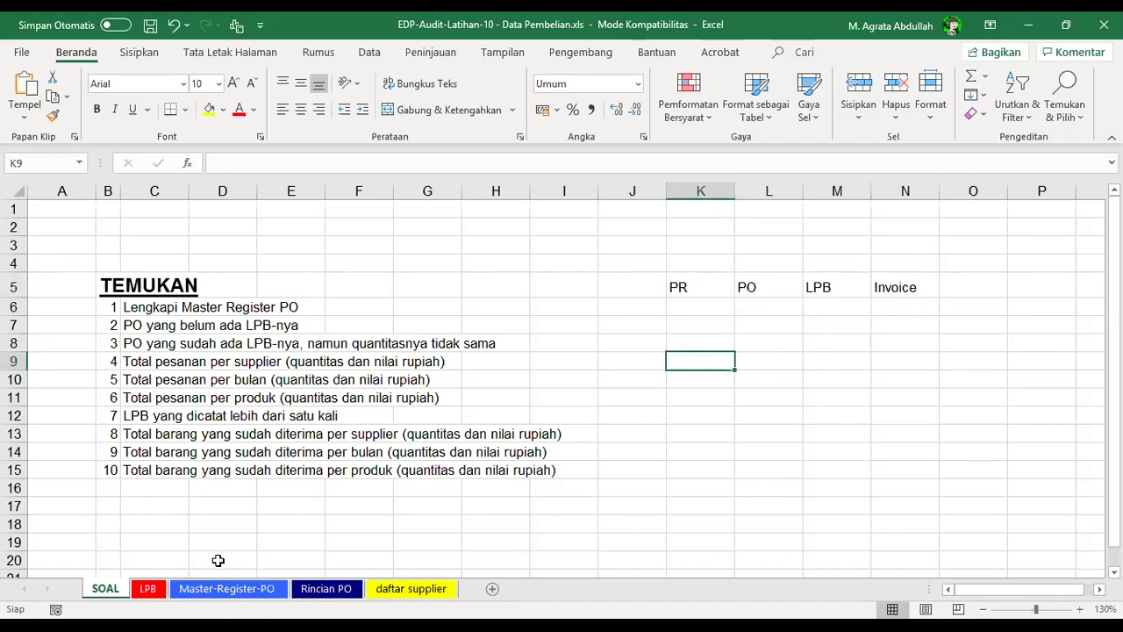
left_click(874, 287)
left_click(831, 287)
left_click(898, 288)
left_click_drag(746, 289, 815, 289)
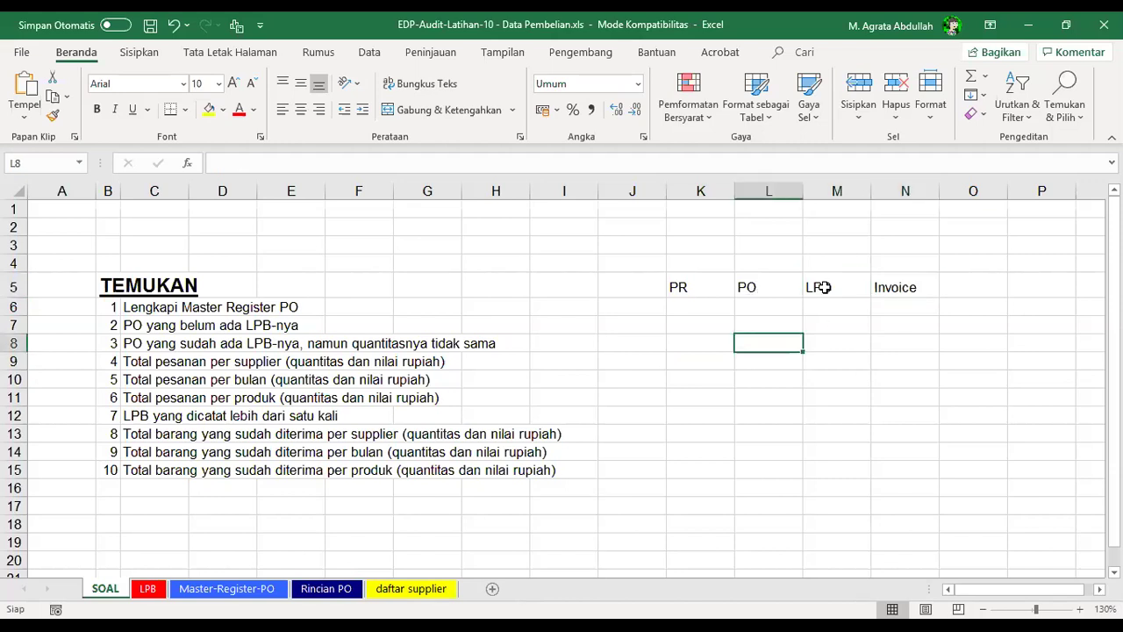
left_click(699, 395)
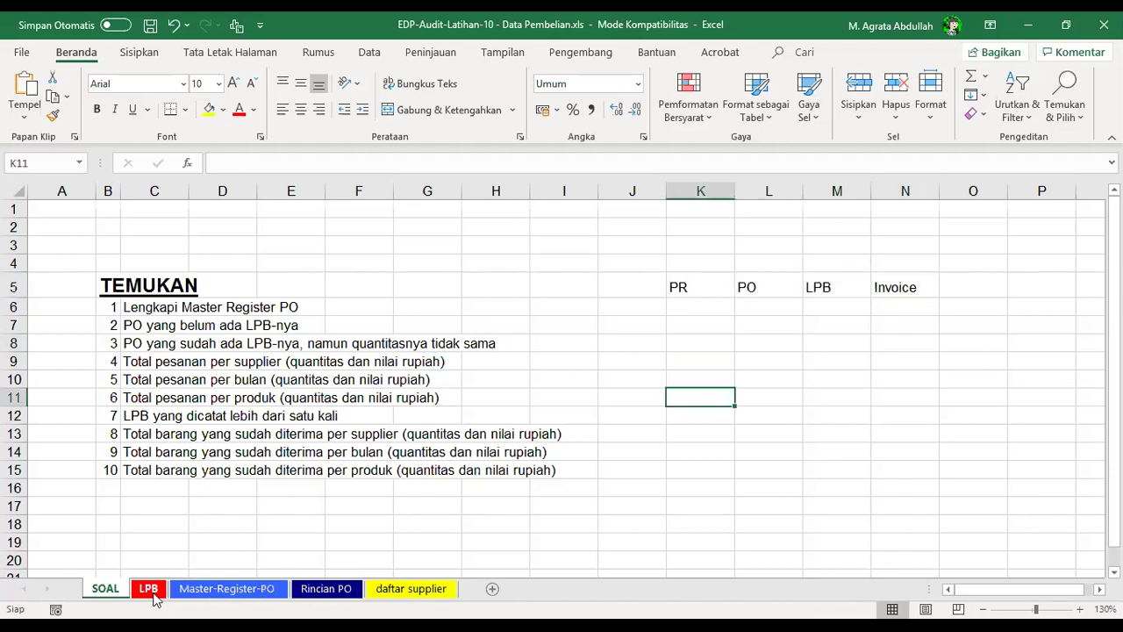
left_click(167, 396)
left_click(634, 318)
left_click(198, 343)
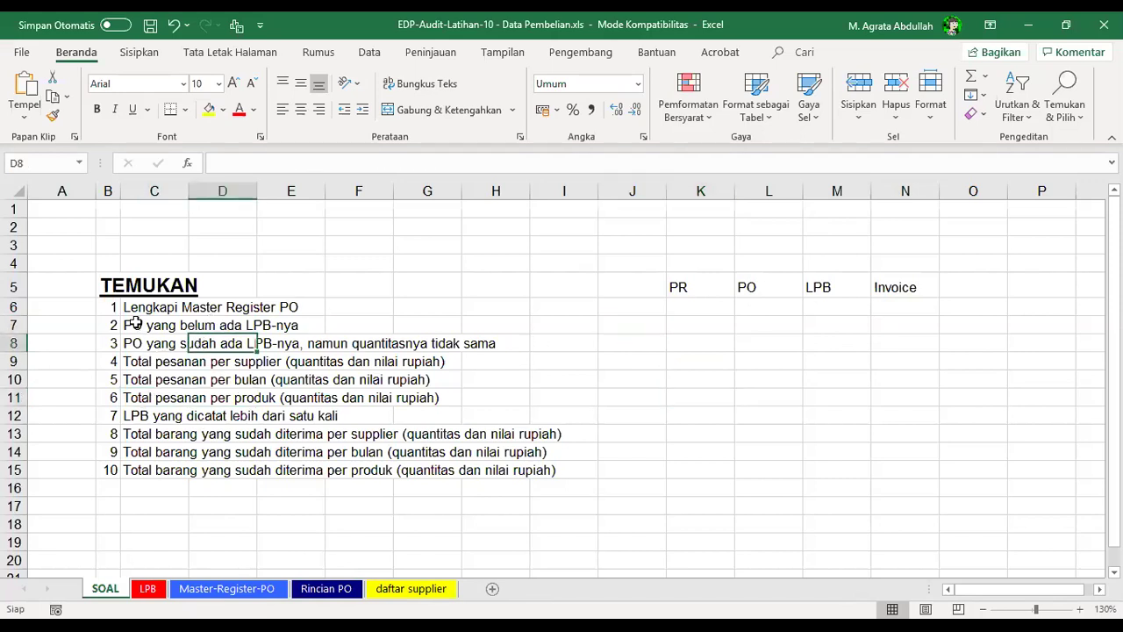
left_click(112, 307)
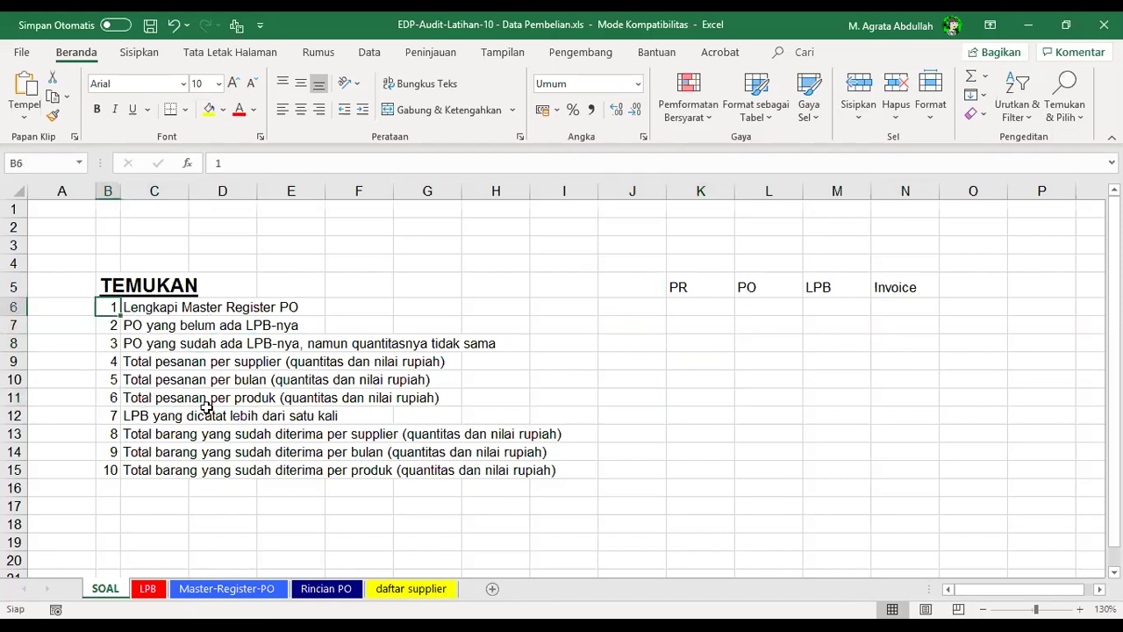
- Fill the "Total RP (?)" header in D4 of the Master-Register-PO sheet with yellow
left_click(230, 589)
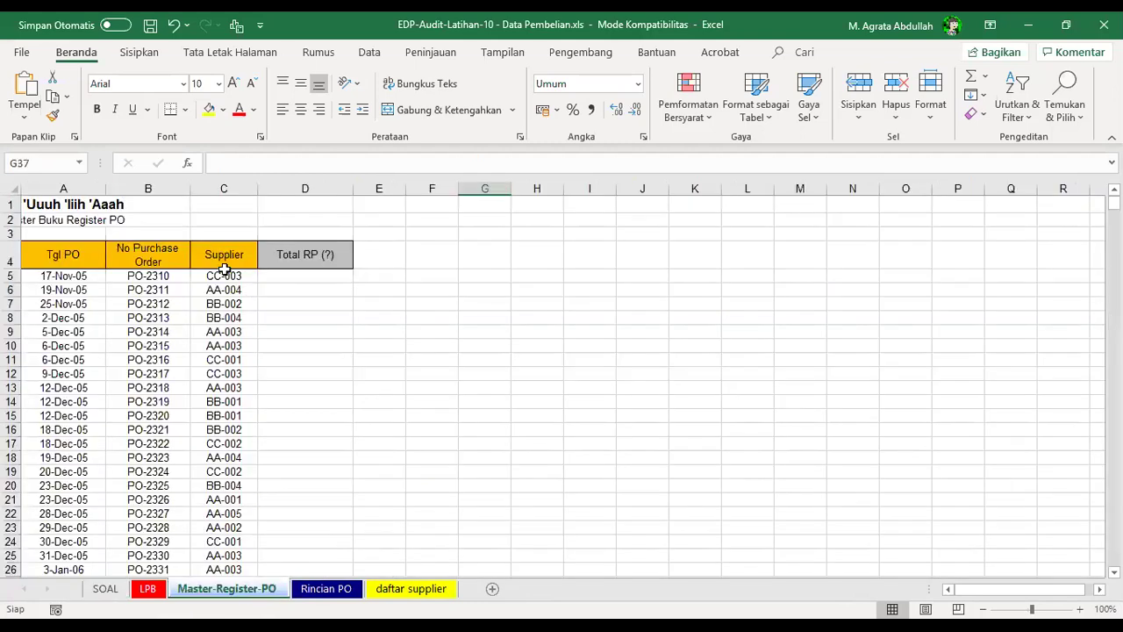
left_click(303, 254)
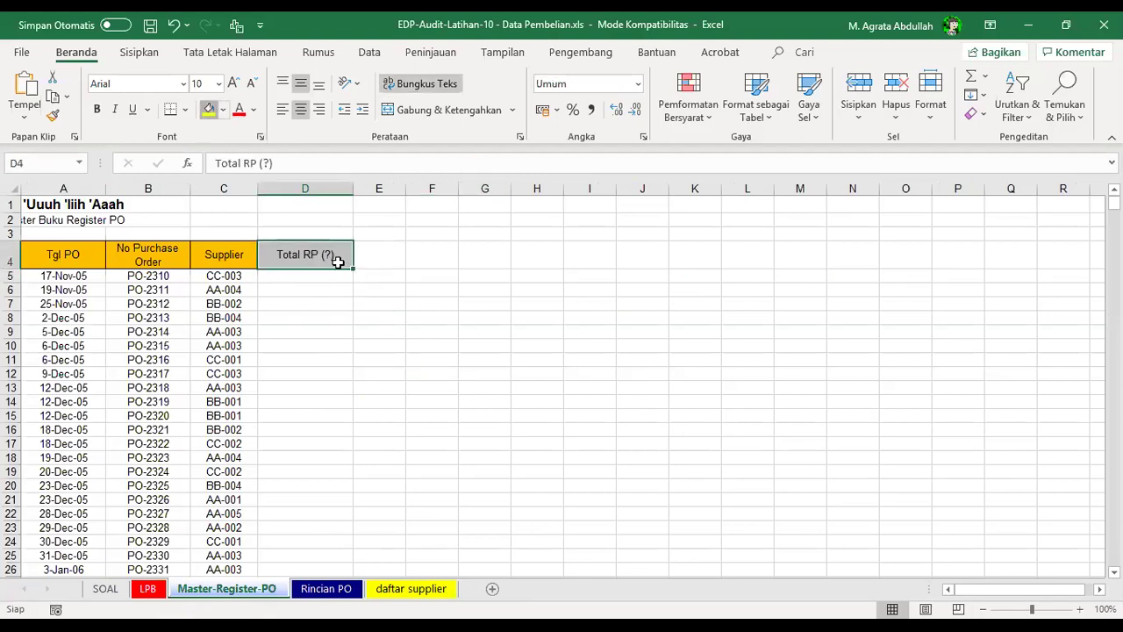
key("Down")
key("Down")
key("Down")
key("Down")
key("Down")
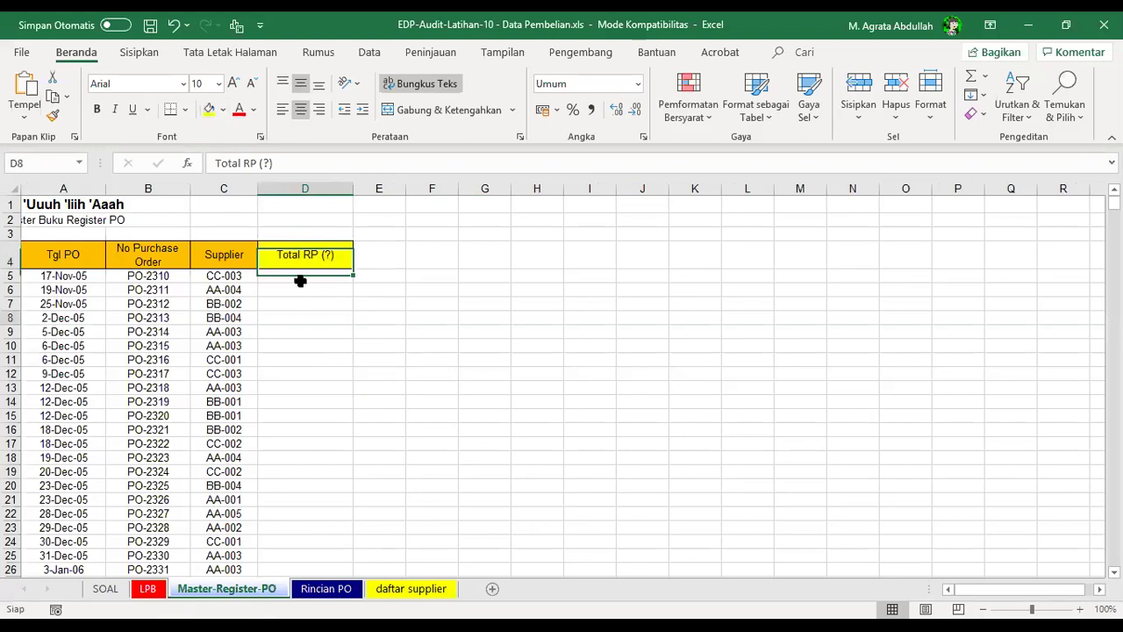
- Examine the Total RP (?) column of the Master-Register-PO sheet between rows 5 and 21
left_click(282, 502)
key("Up")
key("Up")
key("Up")
key("Up")
key("Up")
key("Up")
key("Up")
key("Up")
key("Up")
key("Up")
key("Up")
key("Up")
key("Up")
key("Up")
key("Up")
key("Up")
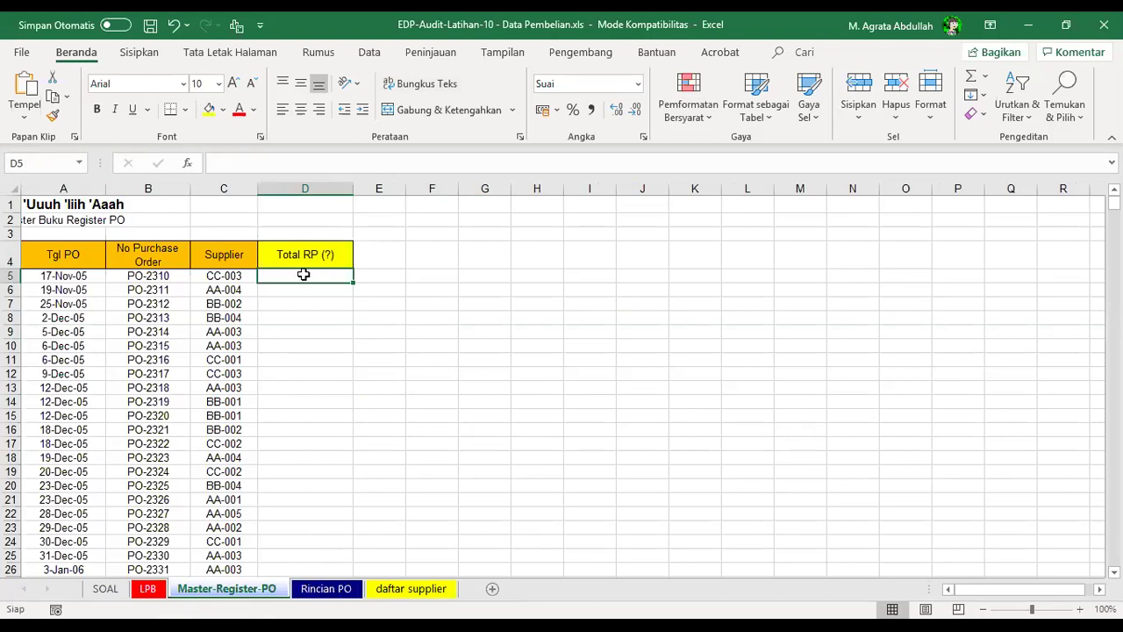
- Check the PO-2310 product quantities on the Rincian PO sheet and the supplier prices in E5:I17 of the daftar supplier sheet
left_click(325, 589)
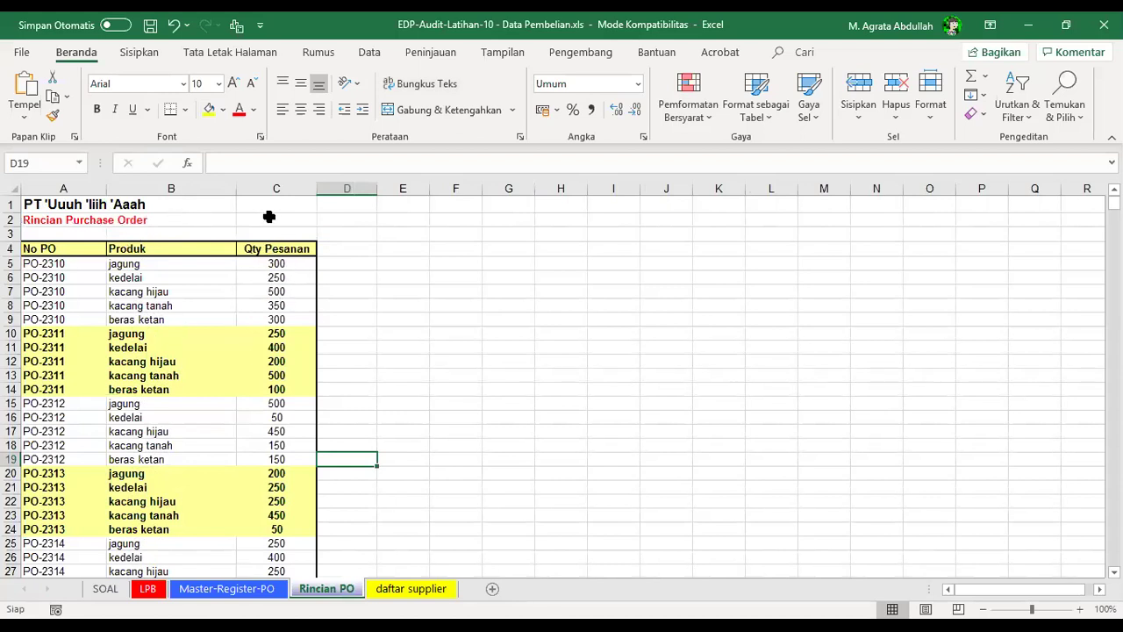
left_click(340, 263)
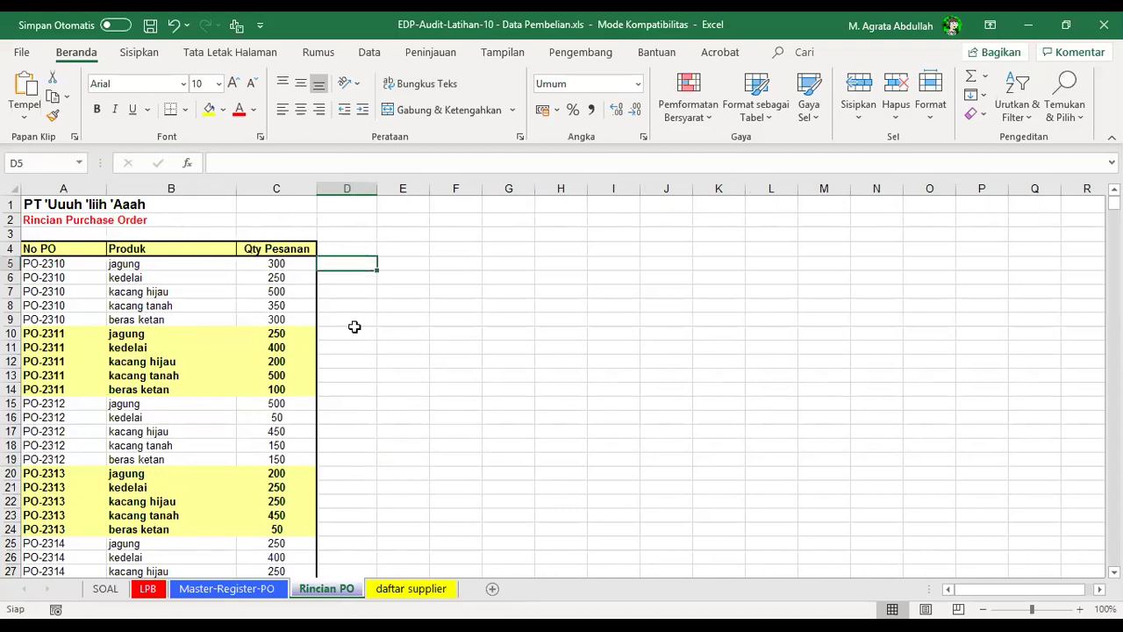
left_click(213, 595)
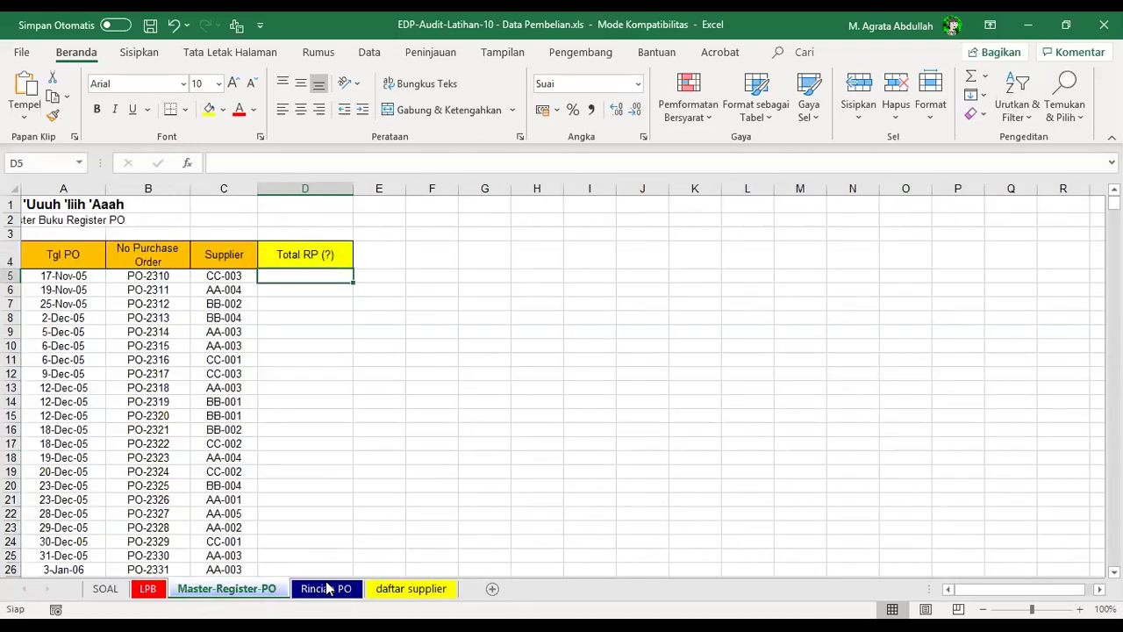
left_click(330, 590)
left_click_drag(299, 265, 303, 320)
left_click_drag(337, 266, 338, 321)
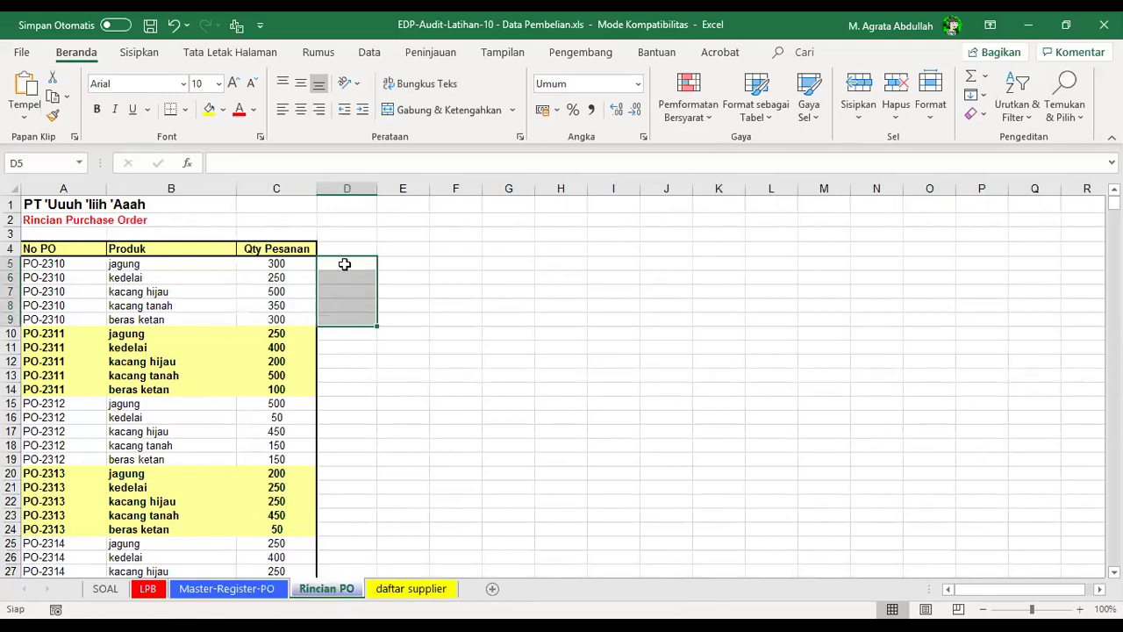
left_click(345, 264)
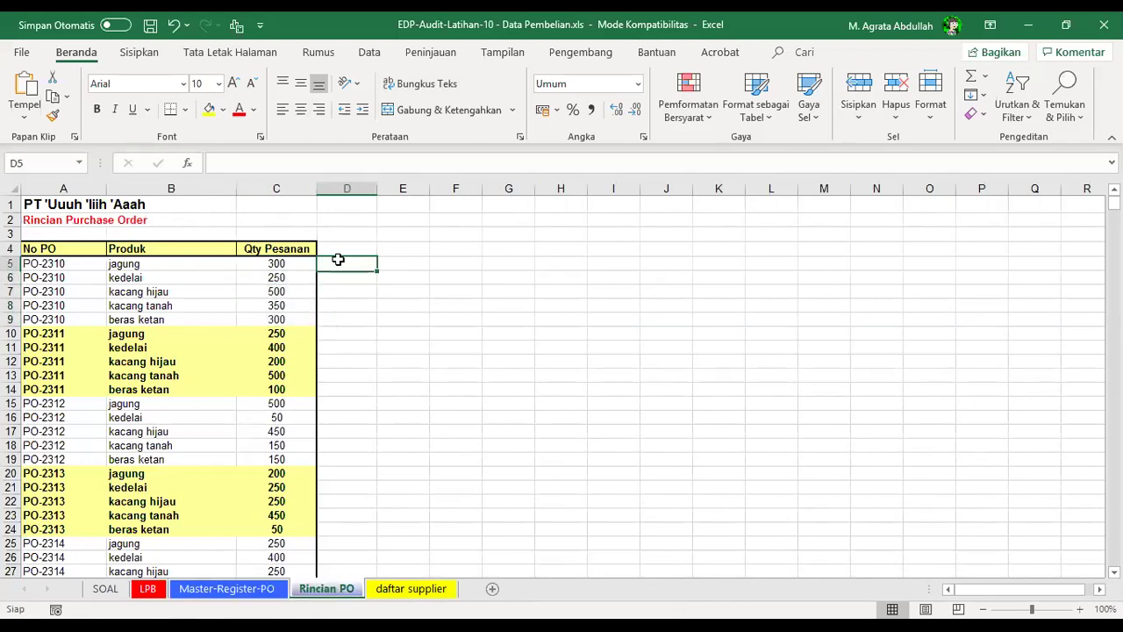
left_click(434, 595)
left_click_drag(396, 428, 649, 260)
left_click(535, 401)
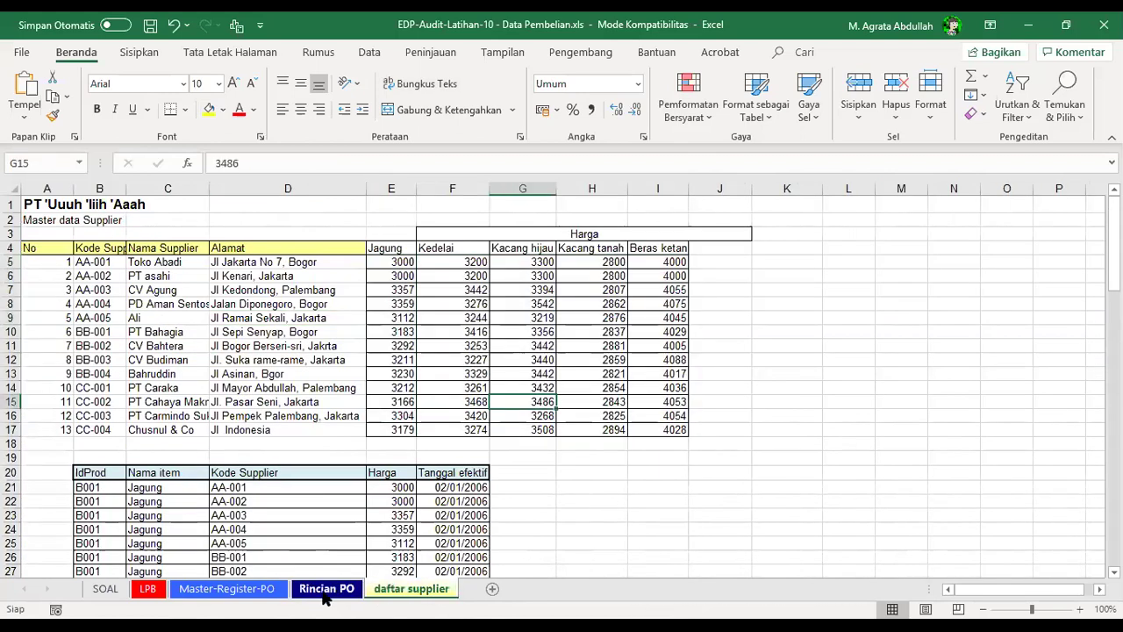
- Add the header "Harga satuan" in D4 of the Rincian PO sheet and widen column D to fit it
left_click(325, 594)
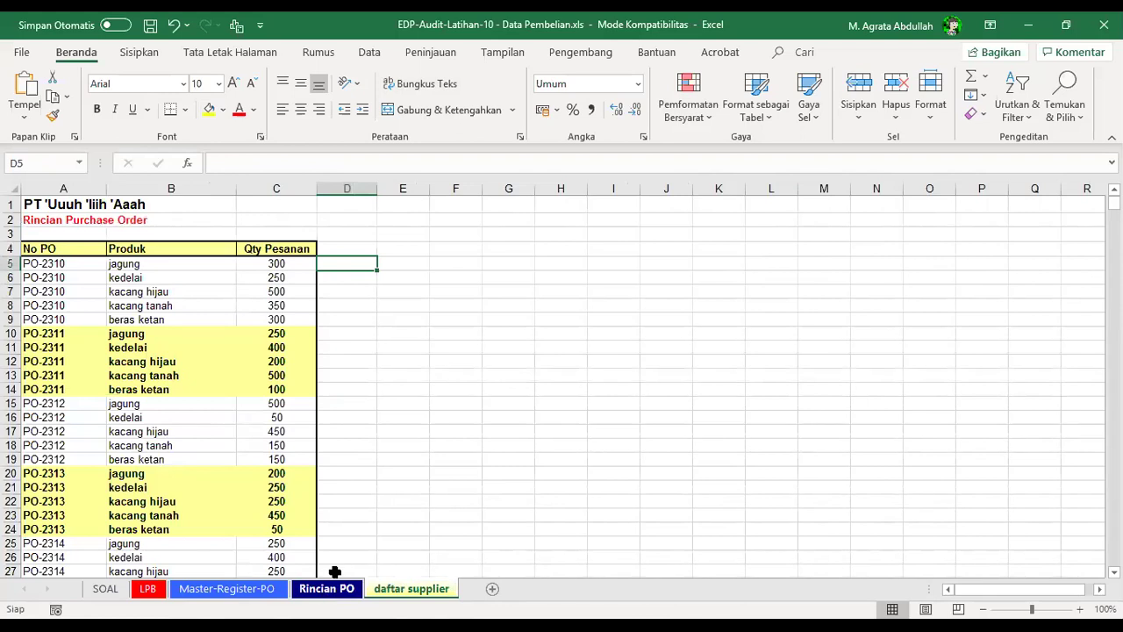
left_click(357, 279)
left_click(345, 251)
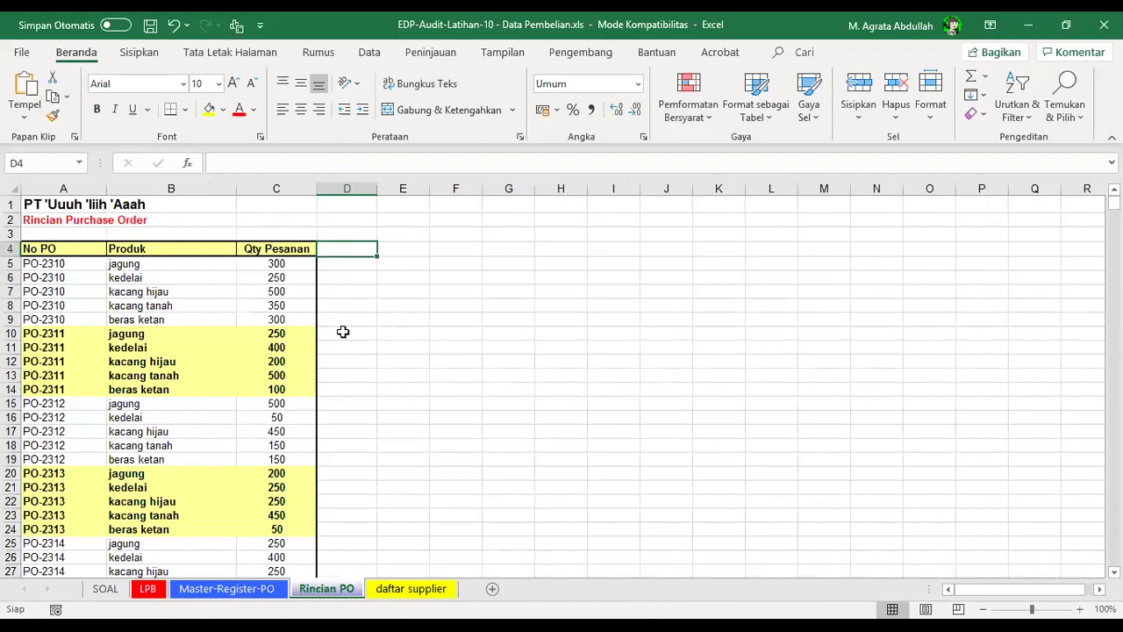
left_click(395, 344)
left_click(350, 251)
type("Harga satuan")
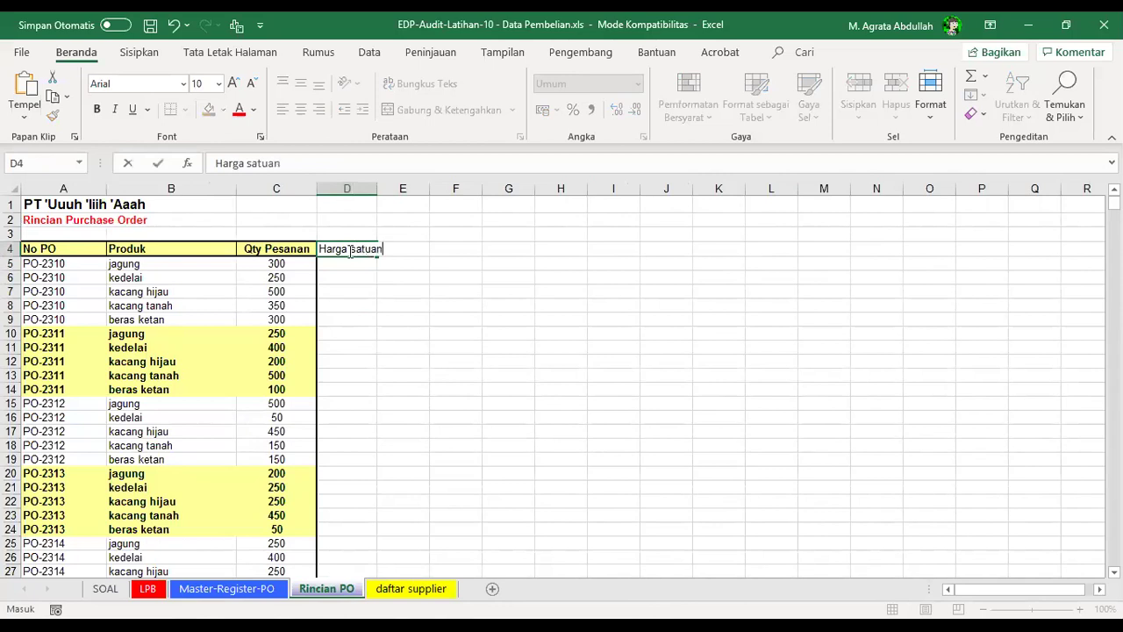
key("Return")
left_click(386, 234)
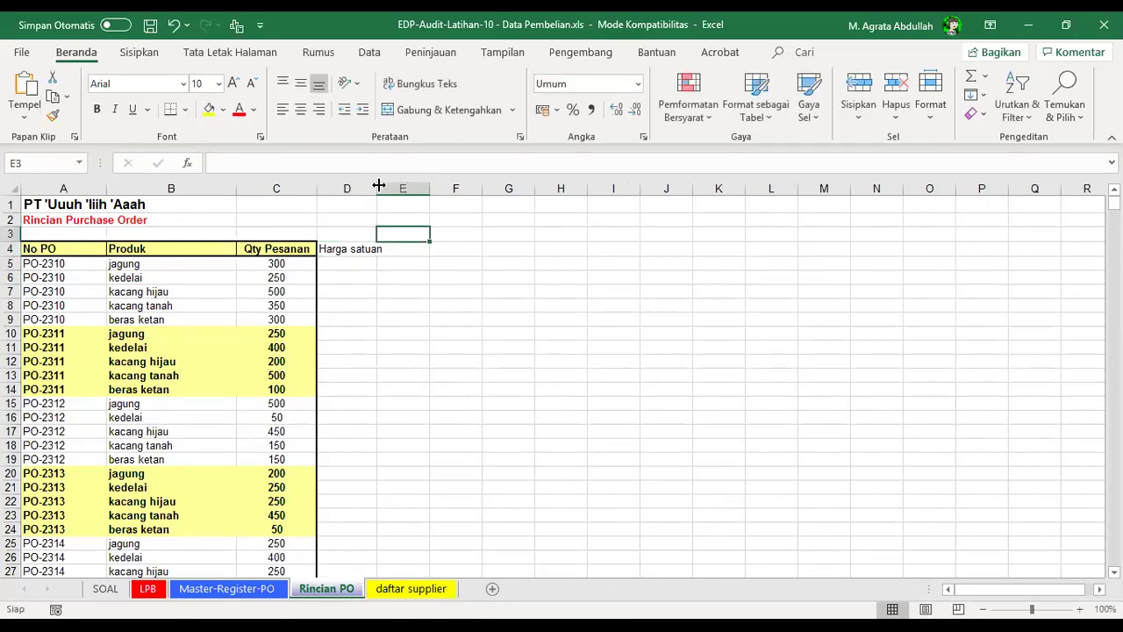
left_click_drag(379, 187, 397, 186)
- Examine the products and order quantities on the Rincian PO sheet against the supplier codes on the Master-Register-PO sheet
left_click(178, 333)
key("Up")
key("Up")
key("Up")
key("Up")
left_click(277, 290)
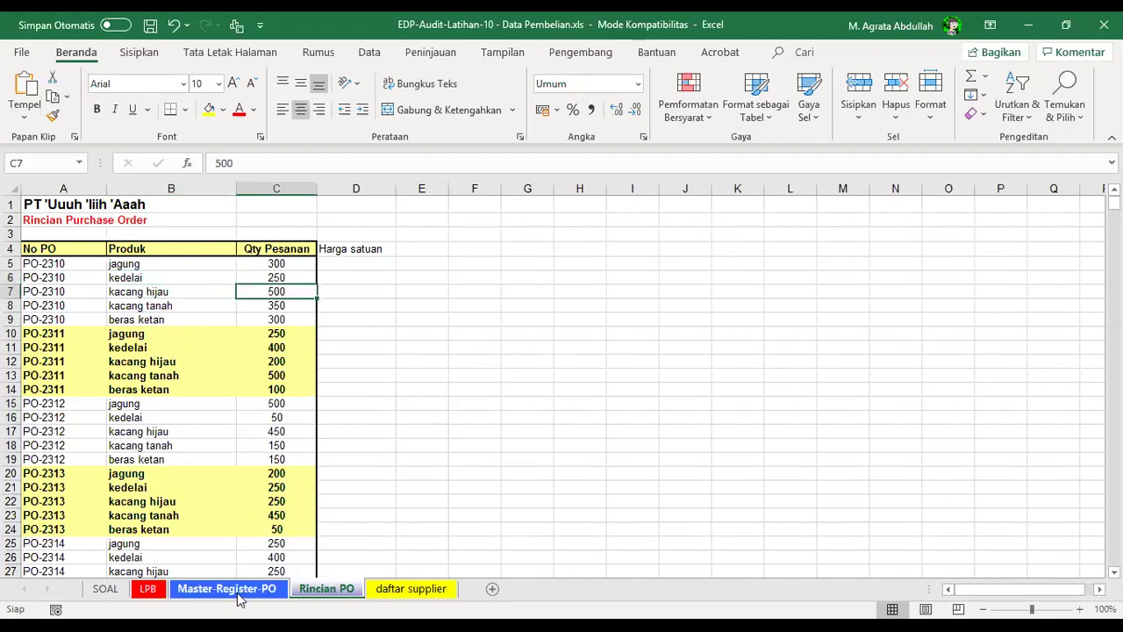
left_click(236, 590)
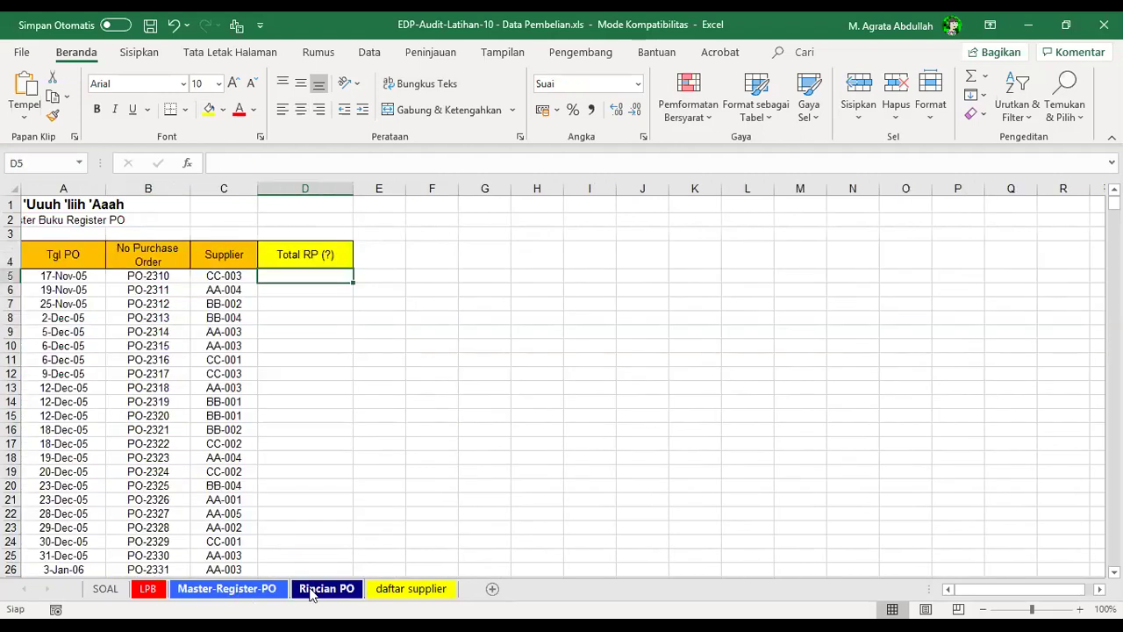
left_click(312, 595)
left_click(195, 347)
left_click(170, 278)
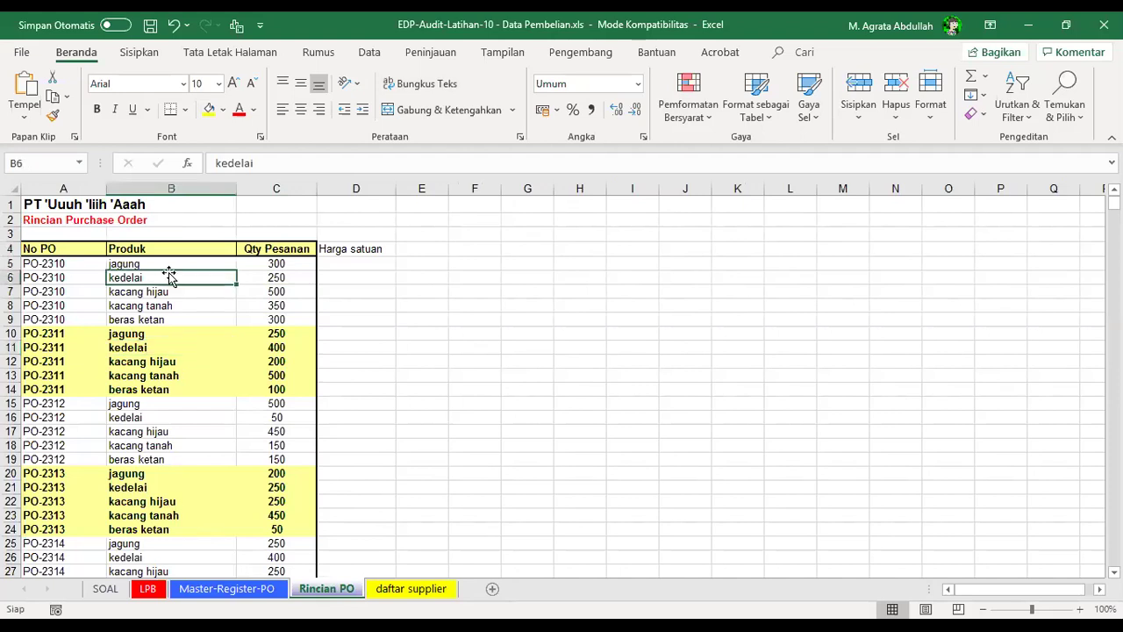
left_click(206, 320)
left_click(225, 265)
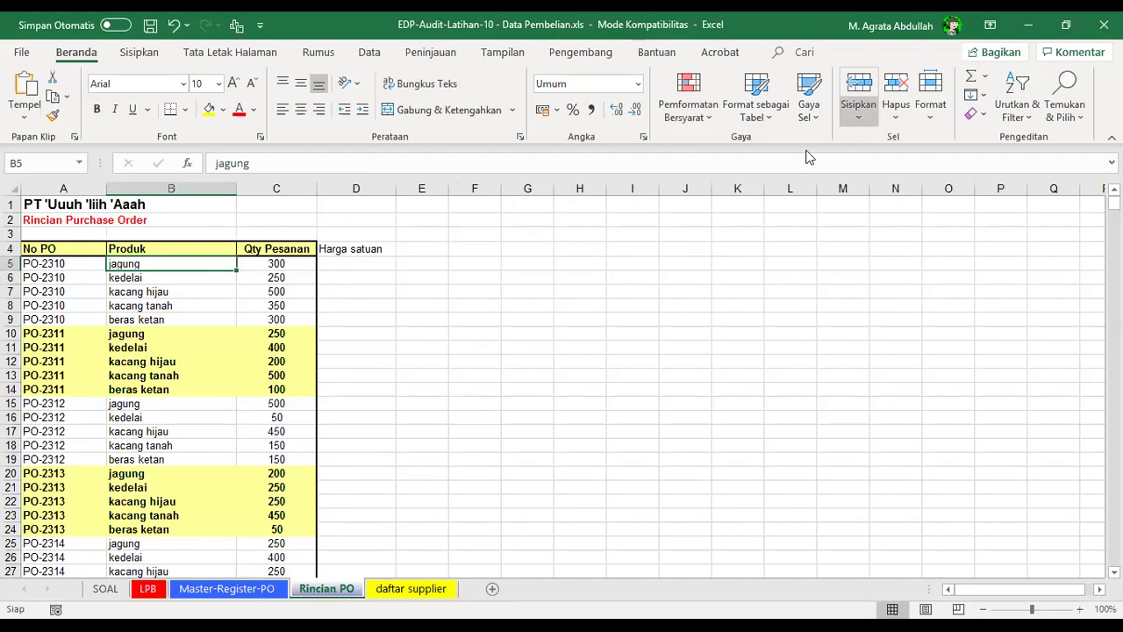
key("Down")
key("Down")
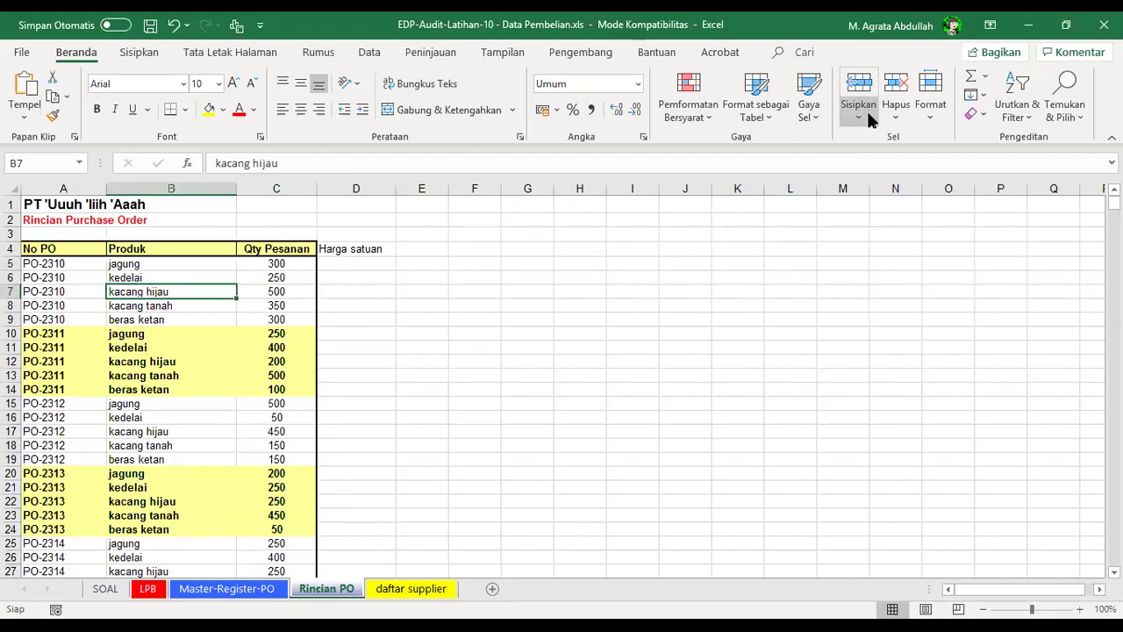
left_click(867, 114)
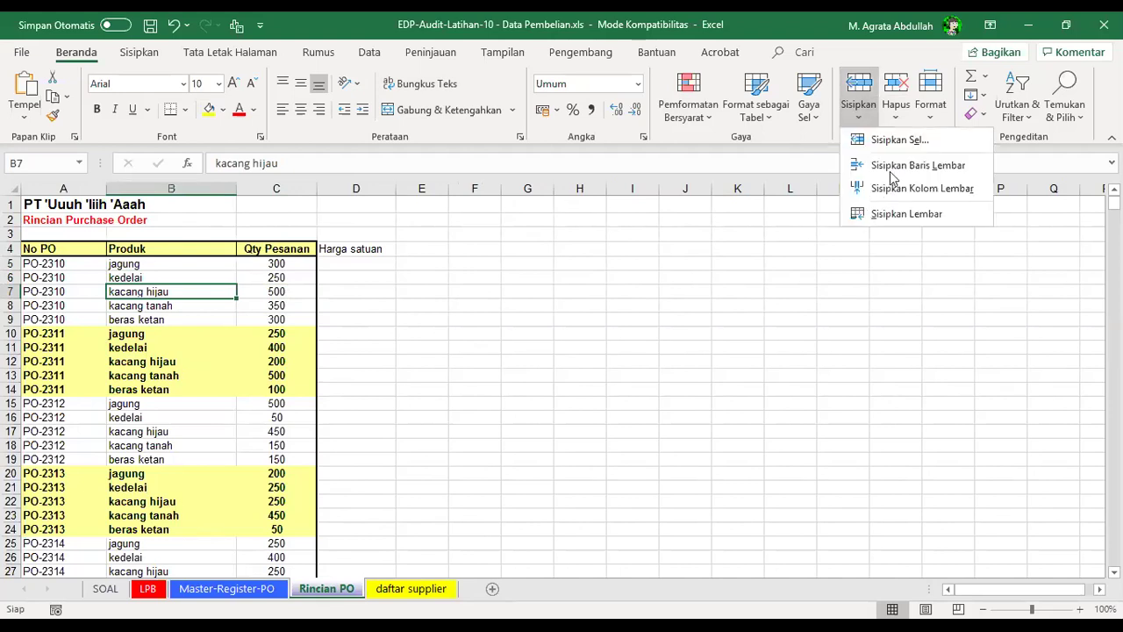
key("Escape")
left_click(171, 333)
left_click(171, 292)
left_click(847, 122)
- Insert an entire new column before the Produk column on the Rincian PO sheet
left_click(125, 291)
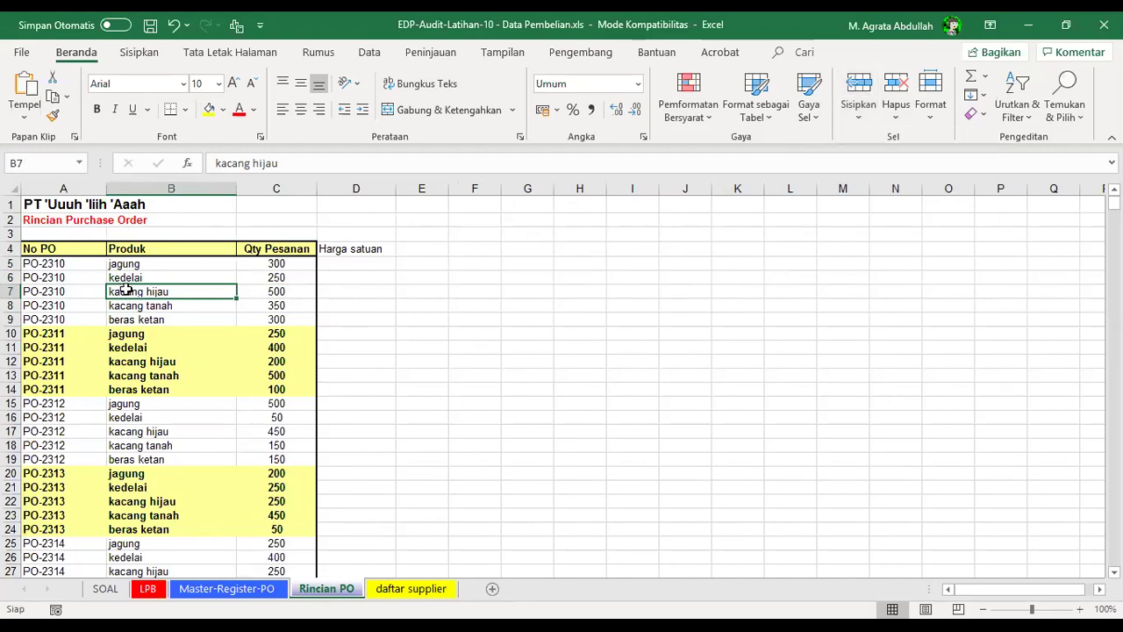
key("shift+F10")
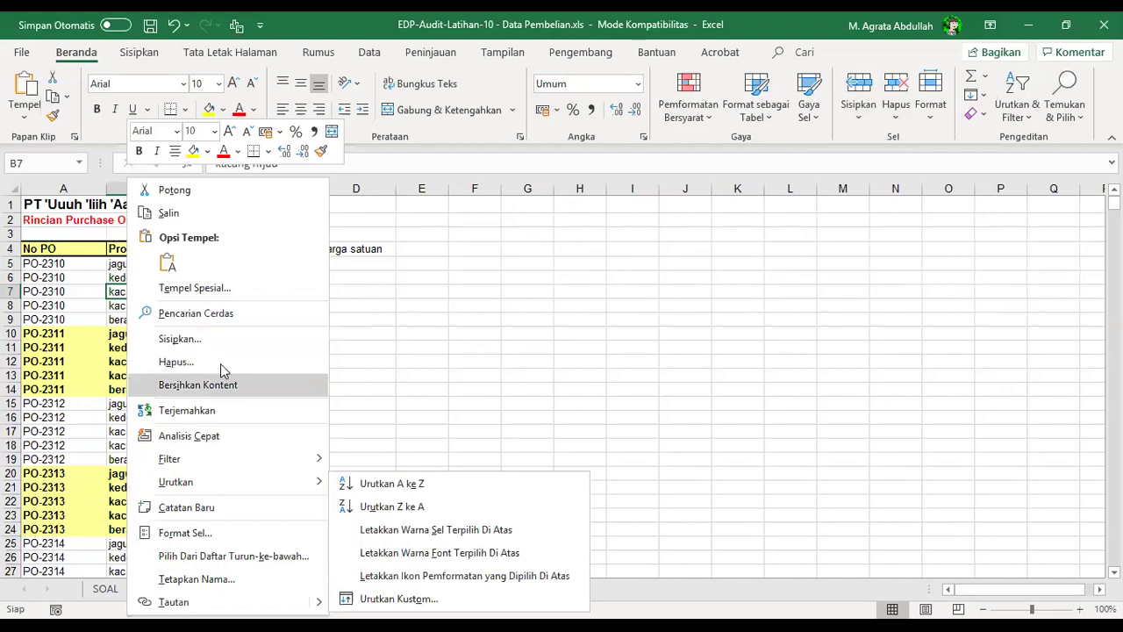
key("Return")
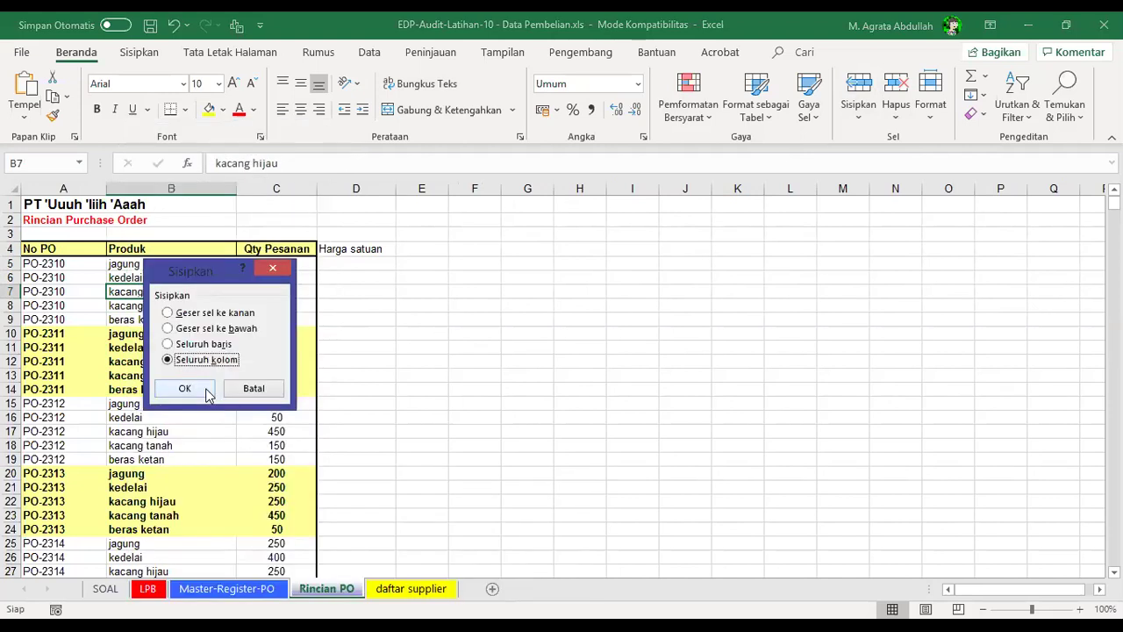
left_click(207, 395)
- Enter the header "Supplier" in B4 of the new column
left_click(163, 250)
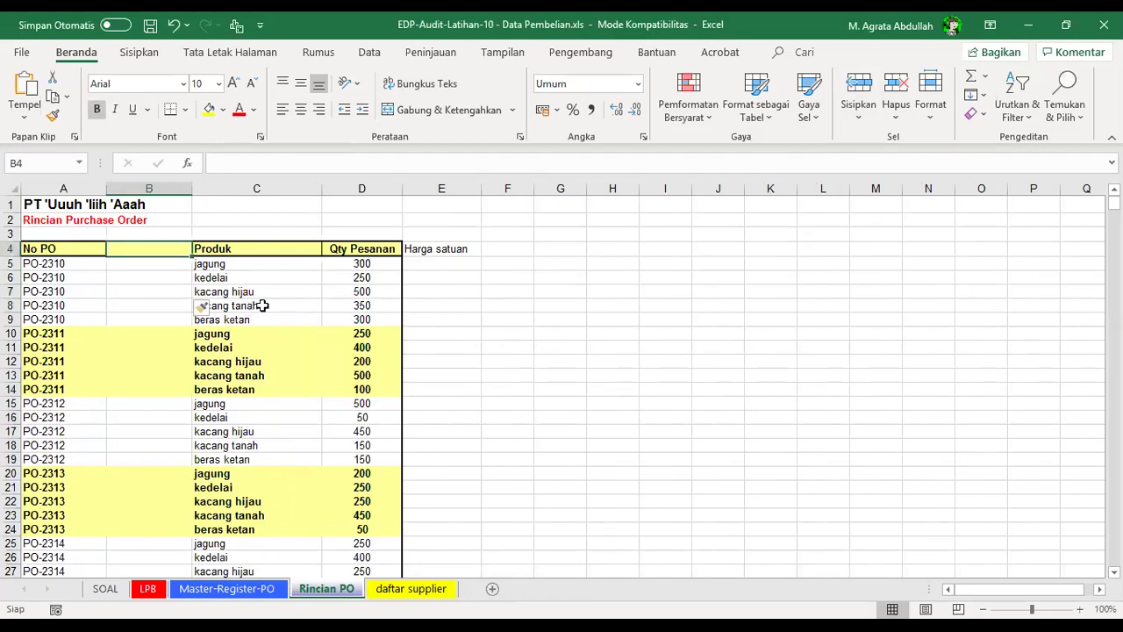
type("Supplier")
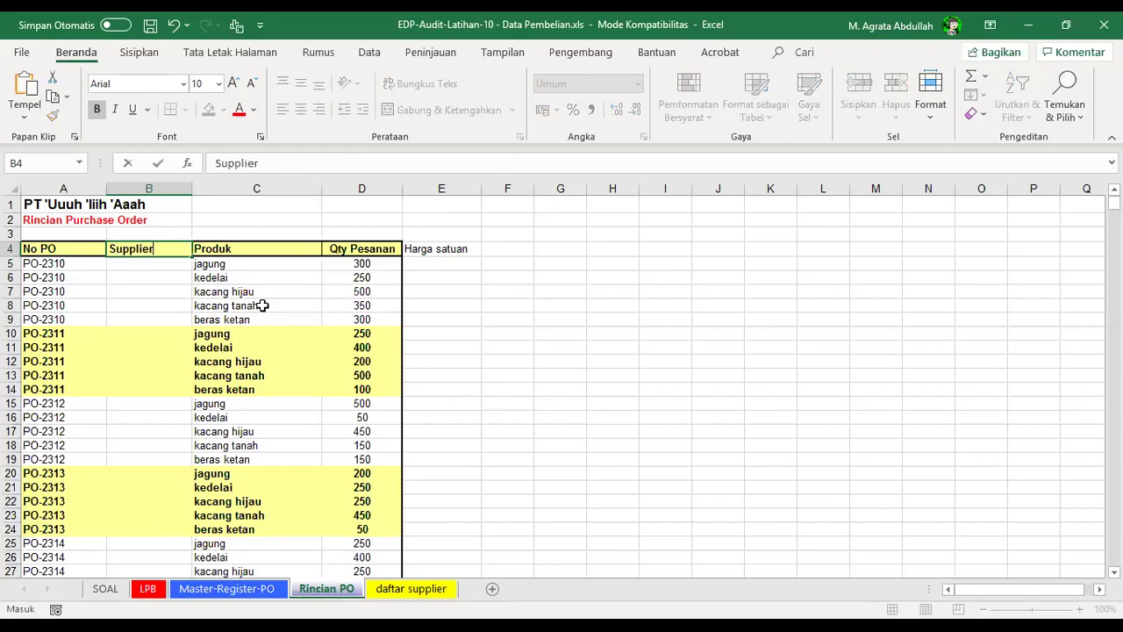
key("Return")
left_click(159, 332)
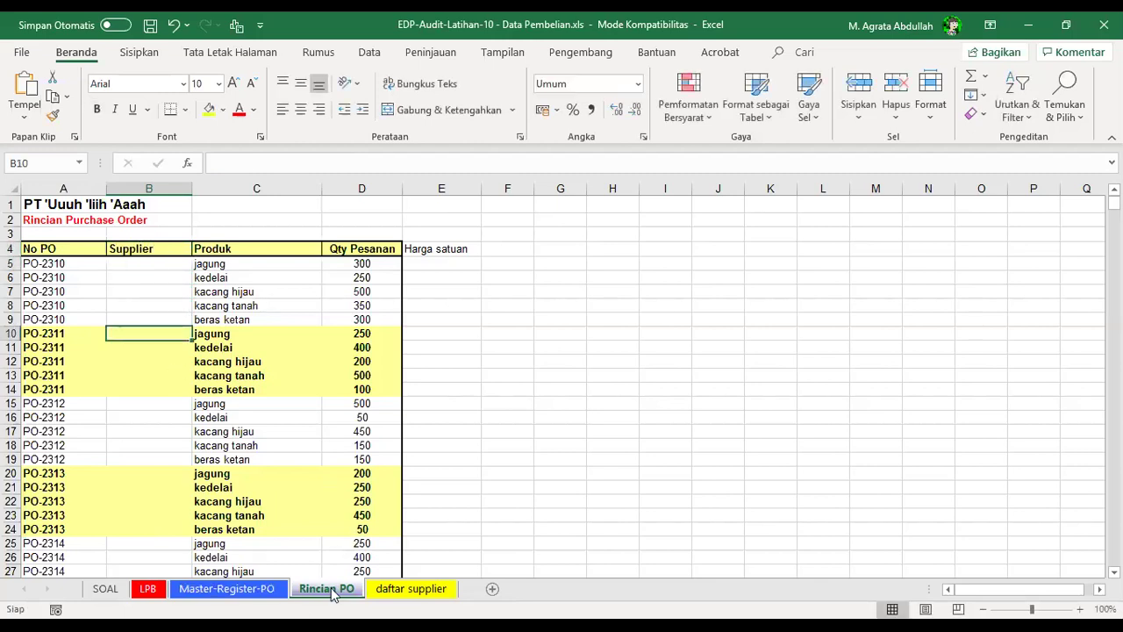
- Check the supplier codes on the Master-Register-PO sheet, and narrow the No PO column of the Rincian PO sheet
left_click(260, 598)
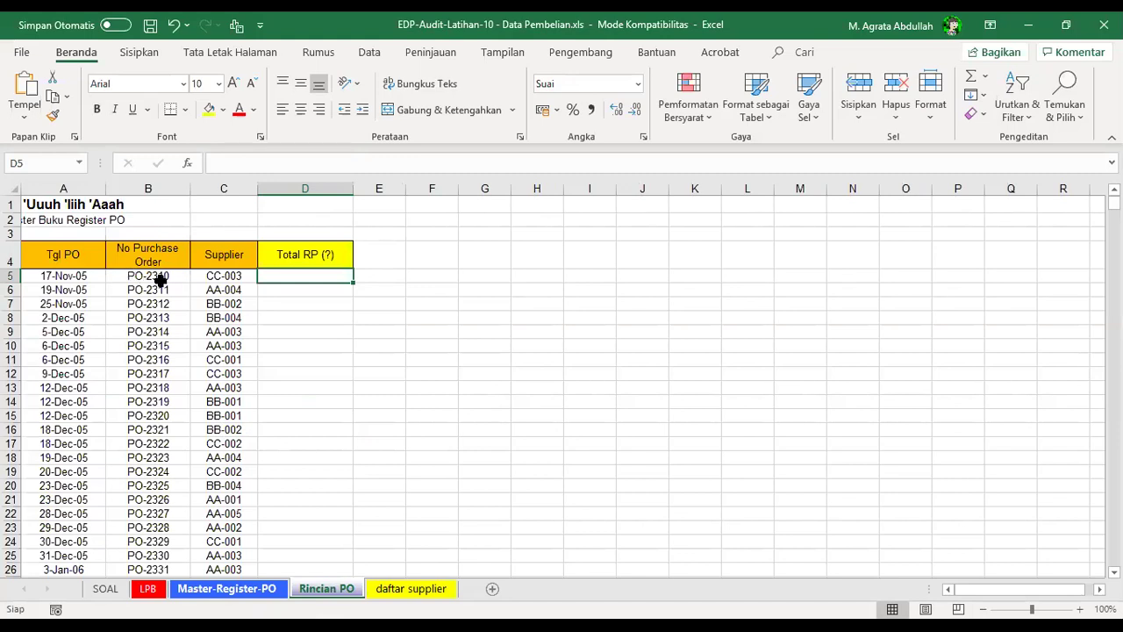
left_click(316, 595)
left_click(254, 595)
left_click(301, 595)
left_click(145, 263)
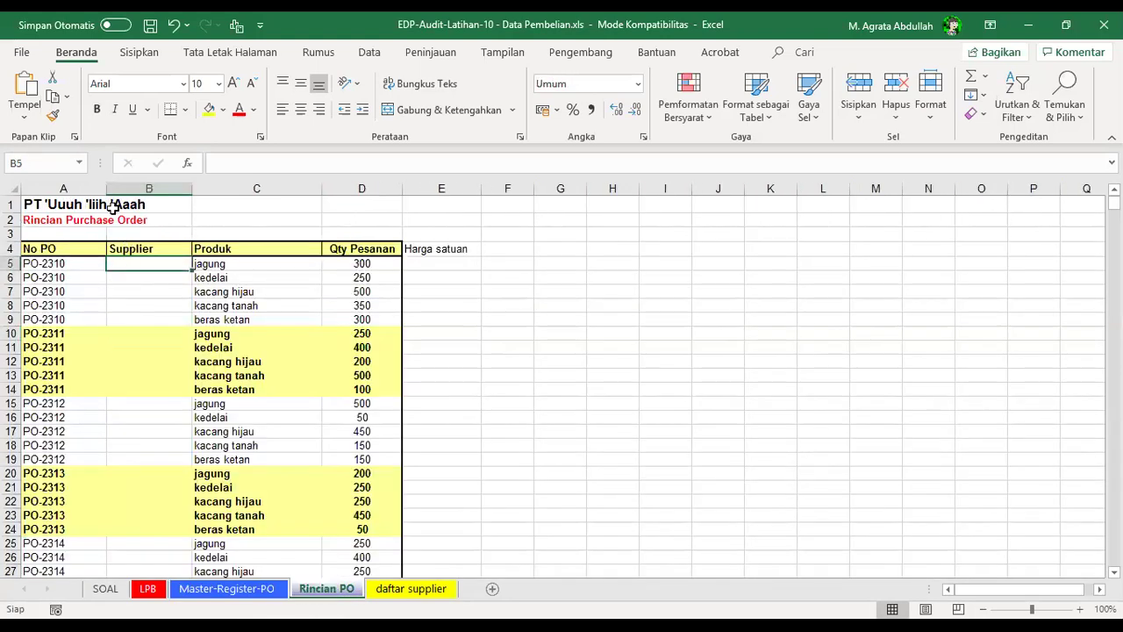
left_click(91, 292)
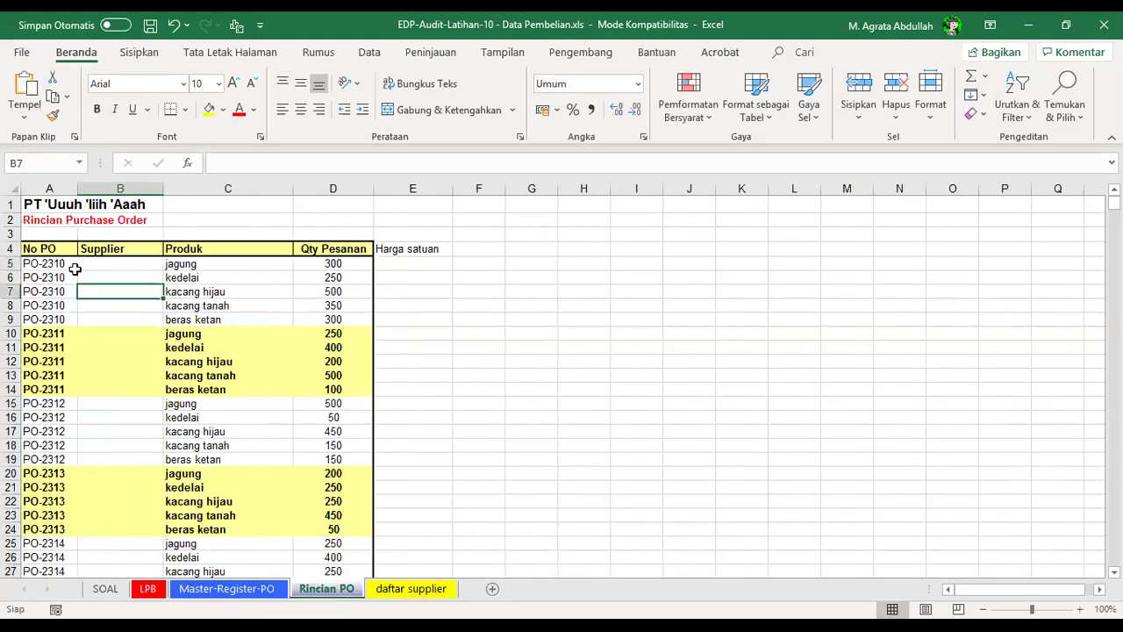
left_click(68, 266)
- Compare the No PO column of Rincian PO with the No Purchase Order and Supplier columns of Master-Register-PO
left_click(44, 188)
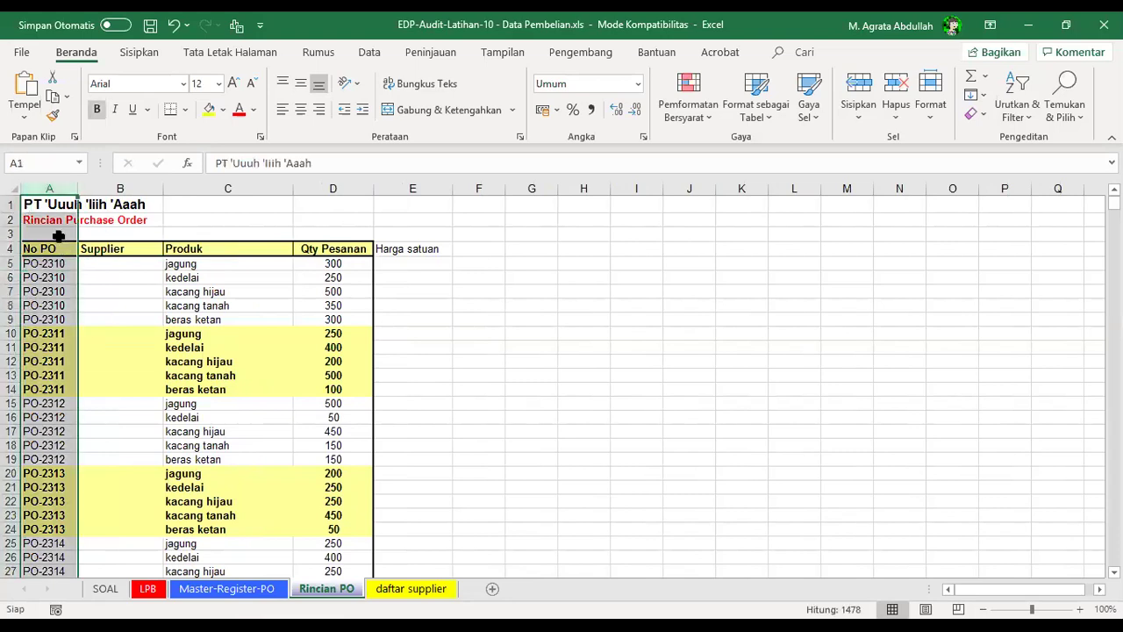
left_click(254, 592)
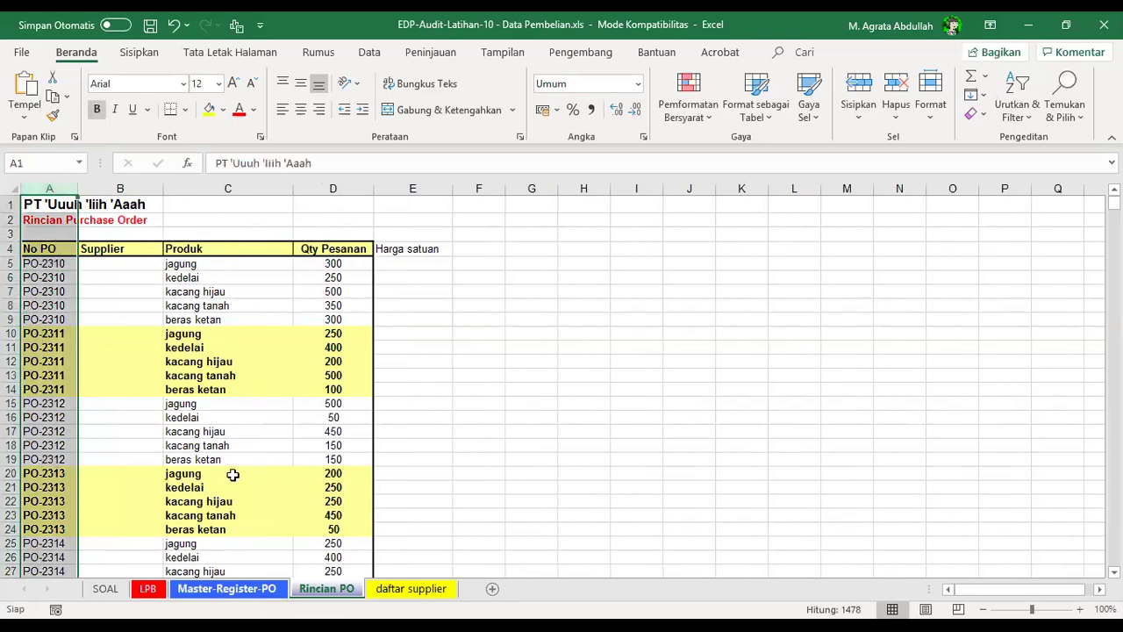
left_click(148, 189)
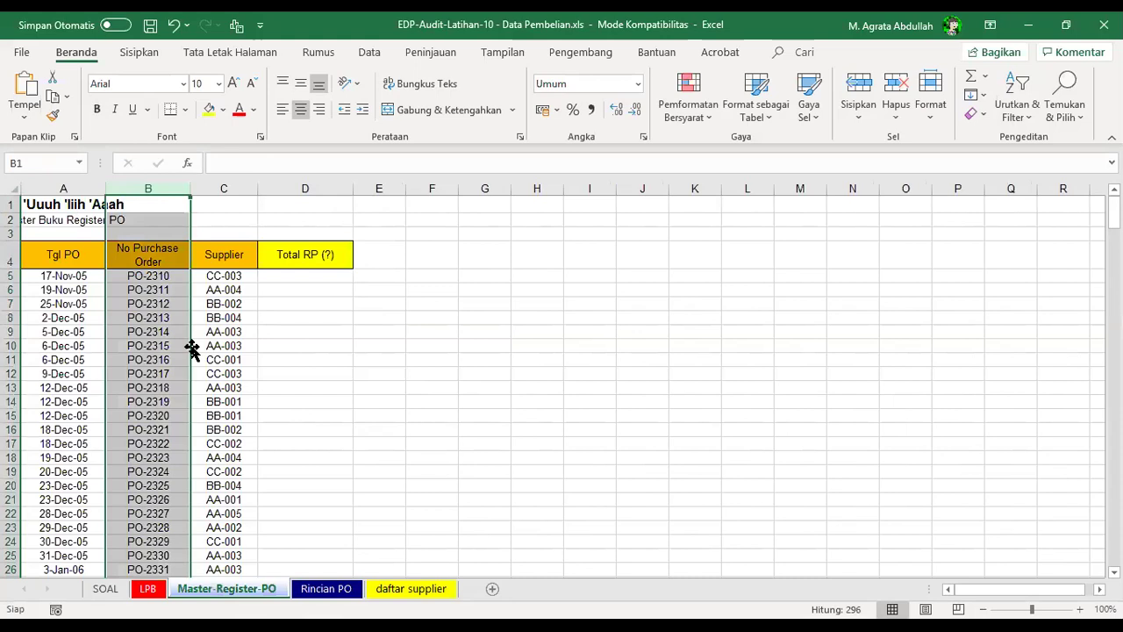
left_click(171, 263)
left_click(202, 386)
left_click_drag(167, 275, 230, 278)
left_click_drag(216, 191, 217, 191)
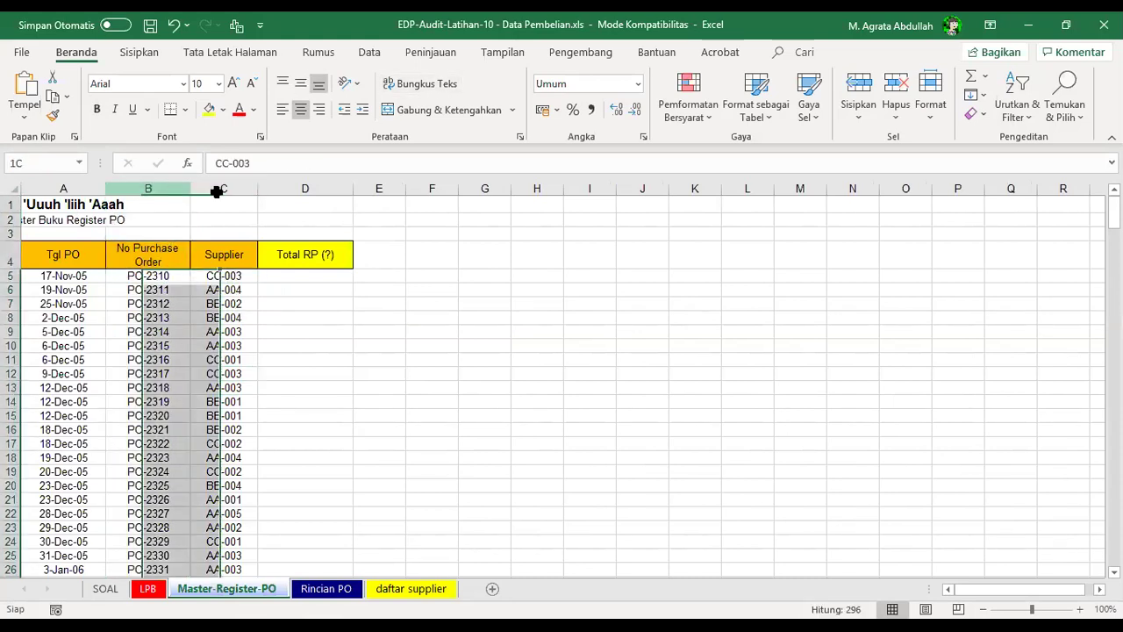
left_click(220, 337)
left_click(323, 590)
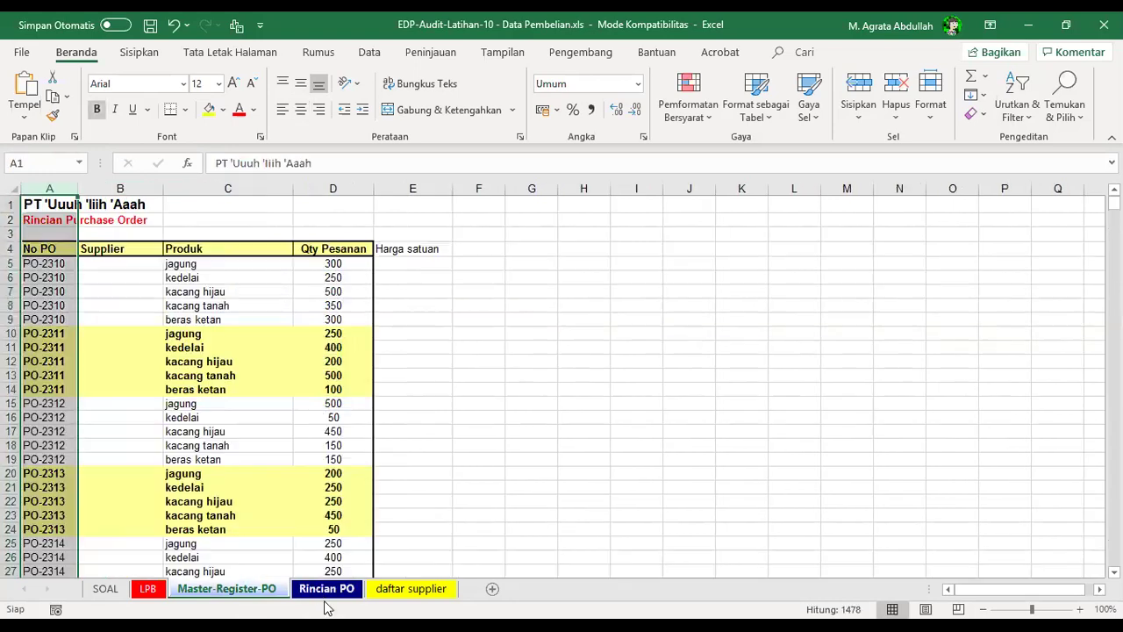
- Begin a VLOOKUP formula in B5 of the Rincian PO sheet with A5 as the lookup value
left_click(149, 309)
left_click(162, 279)
left_click(156, 263)
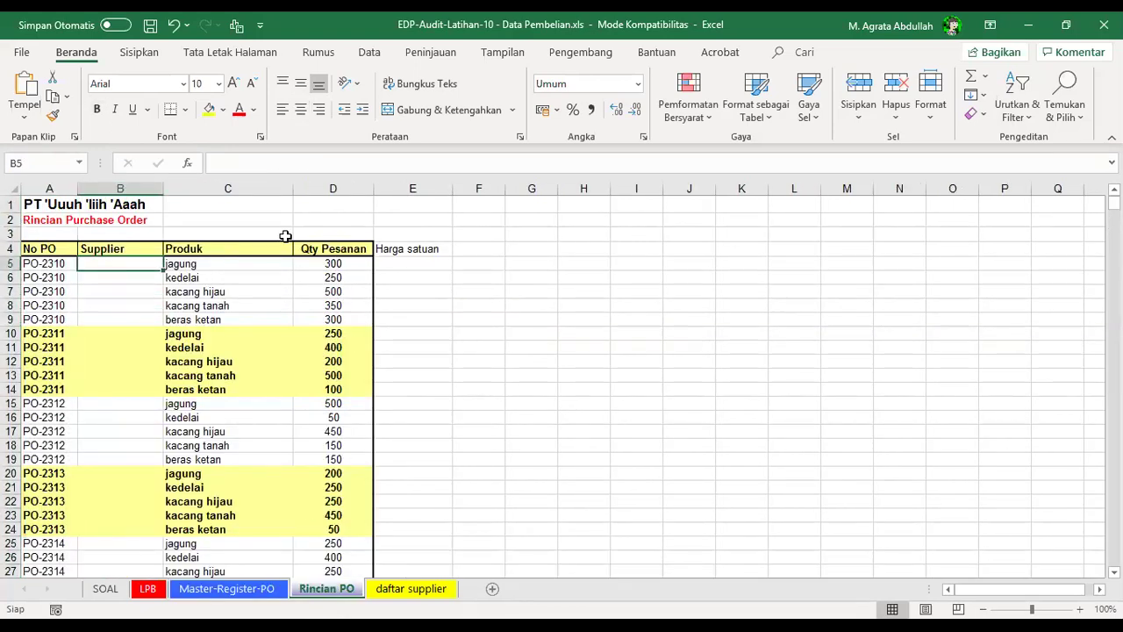
type("=")
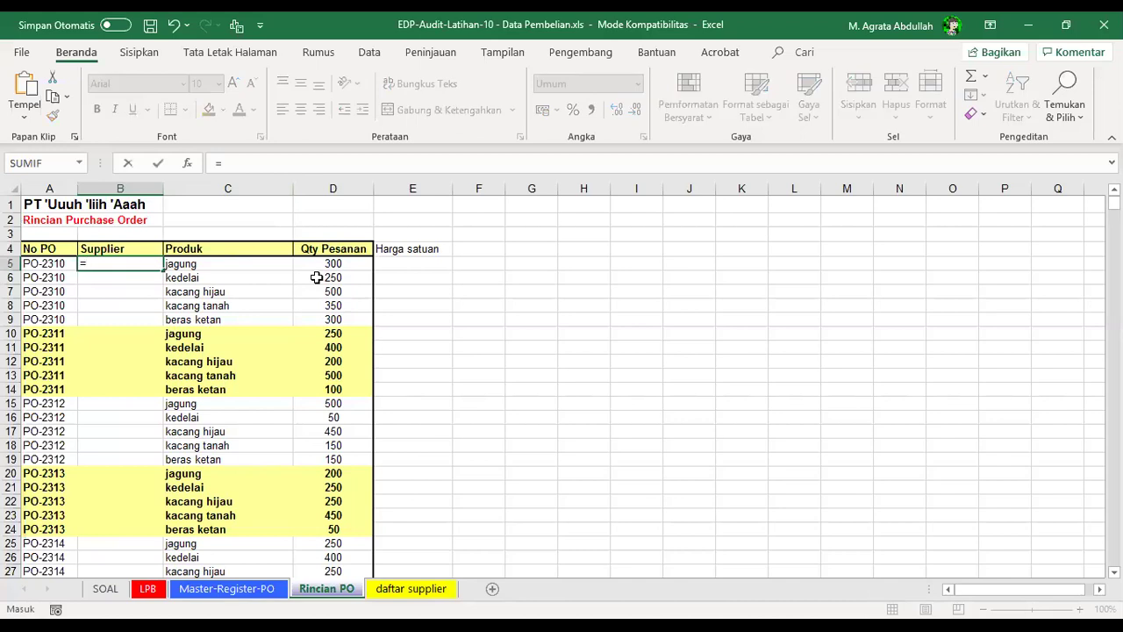
type("VLOOKUP(")
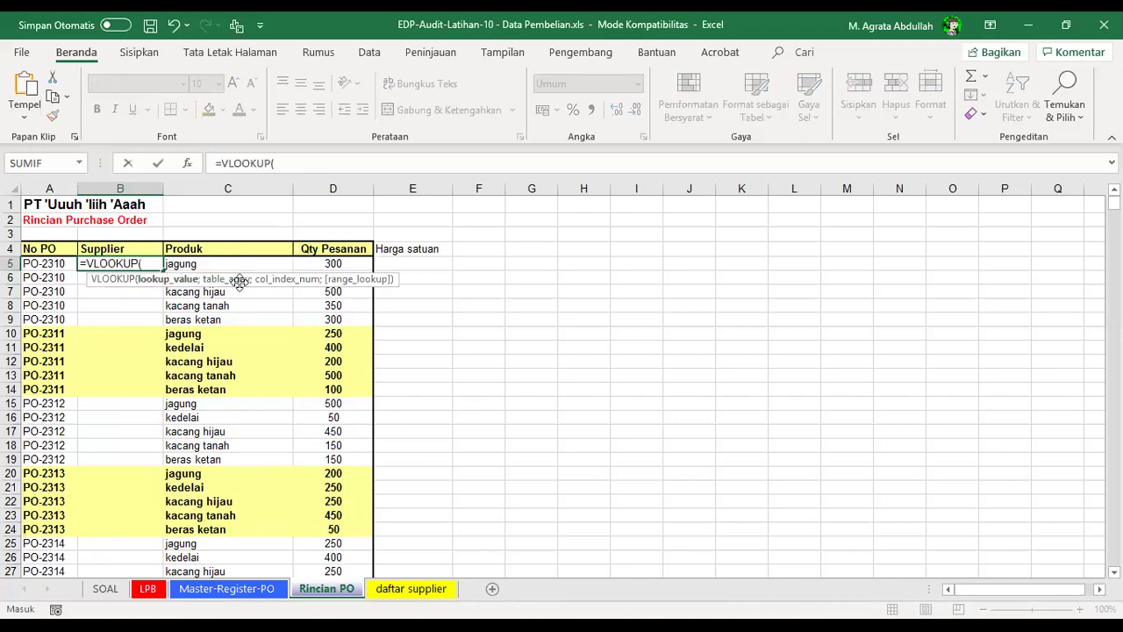
left_click(59, 263)
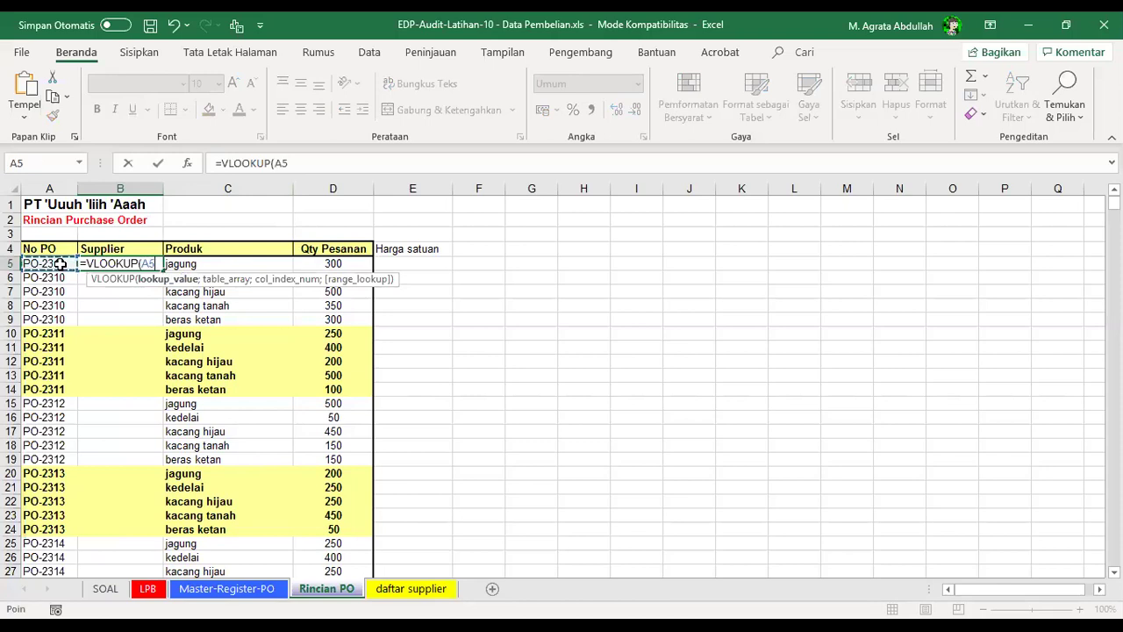
type(";")
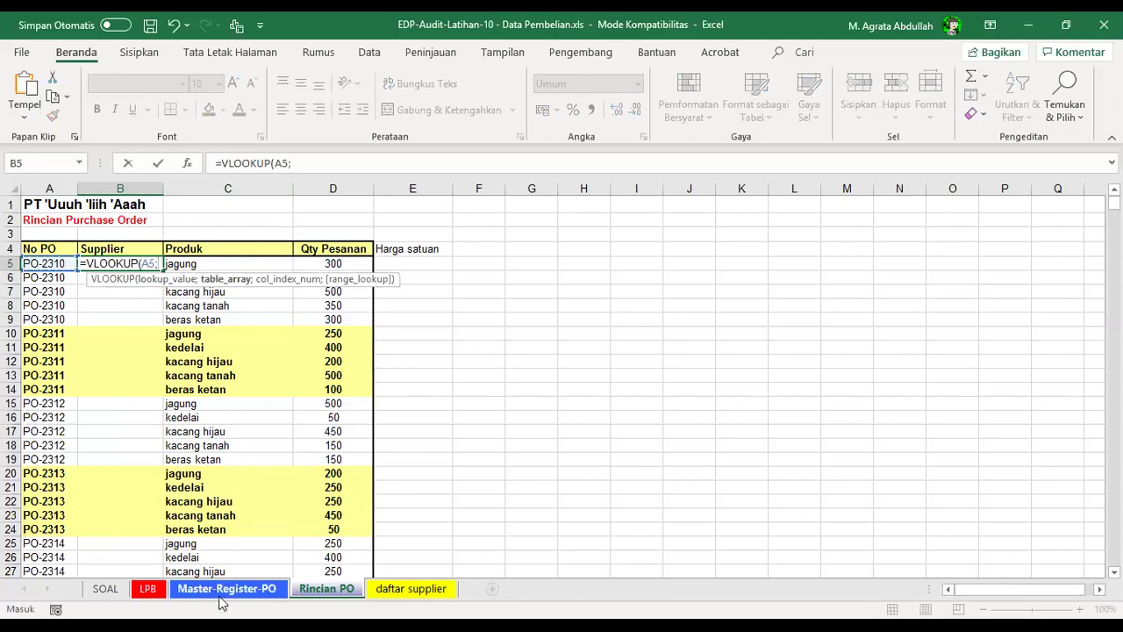
- Set the VLOOKUP table array to columns B:C of the Master-Register-PO sheet as the absolute reference $B:$C
left_click(222, 590)
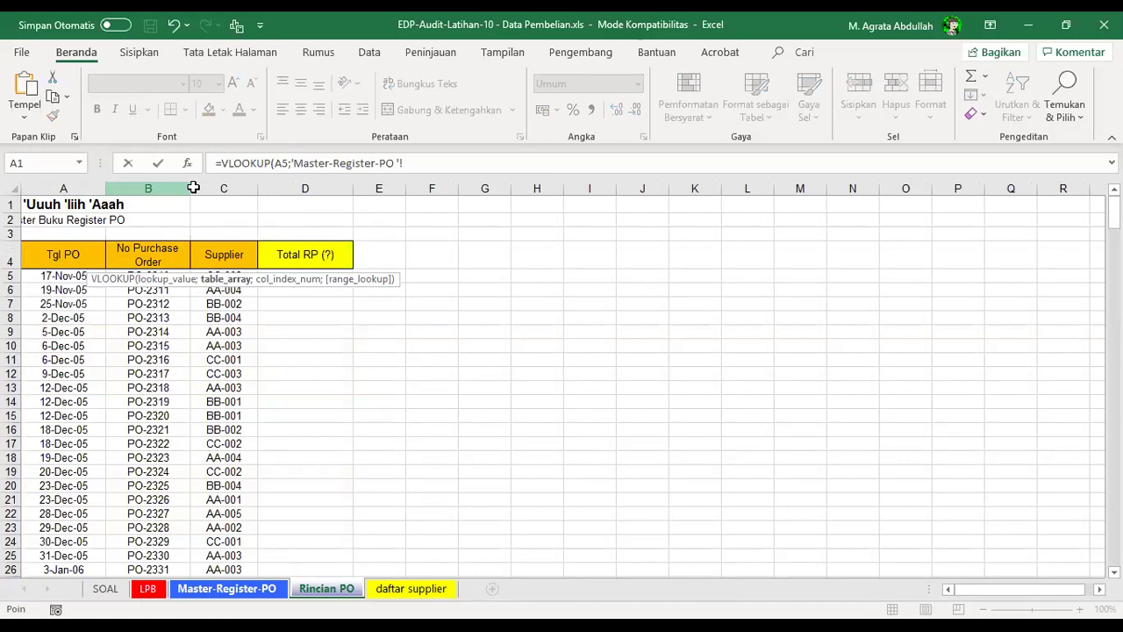
left_click_drag(193, 188, 220, 189)
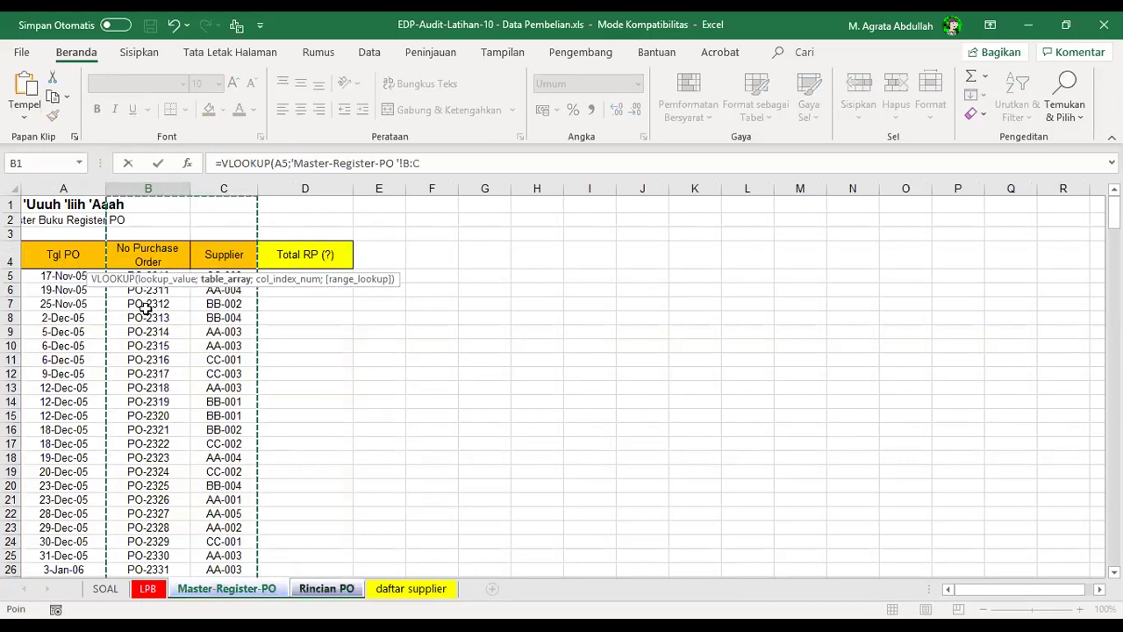
left_click(443, 165)
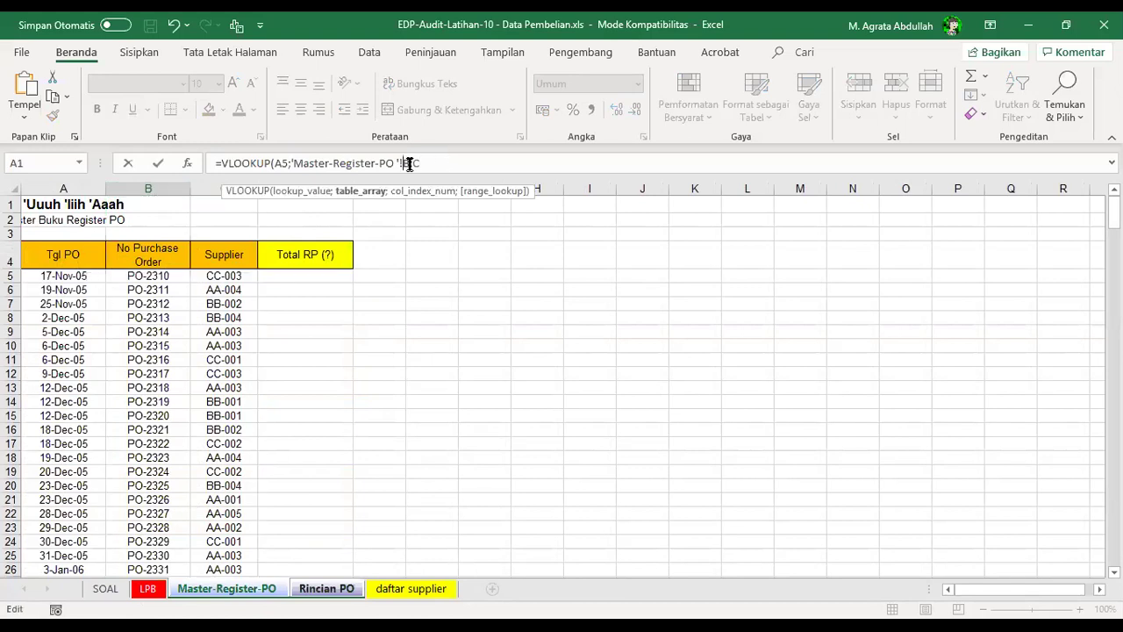
left_click(409, 163)
key("F4")
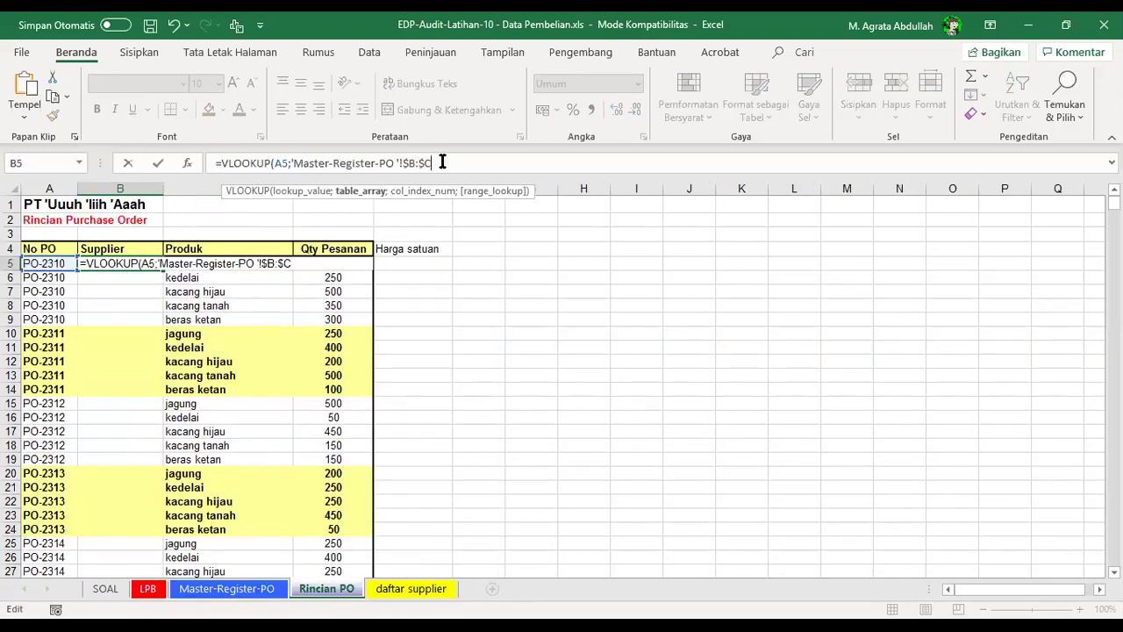
- Complete the B5 VLOOKUP with column index 2 and range lookup 0, and enter the formula
type(";")
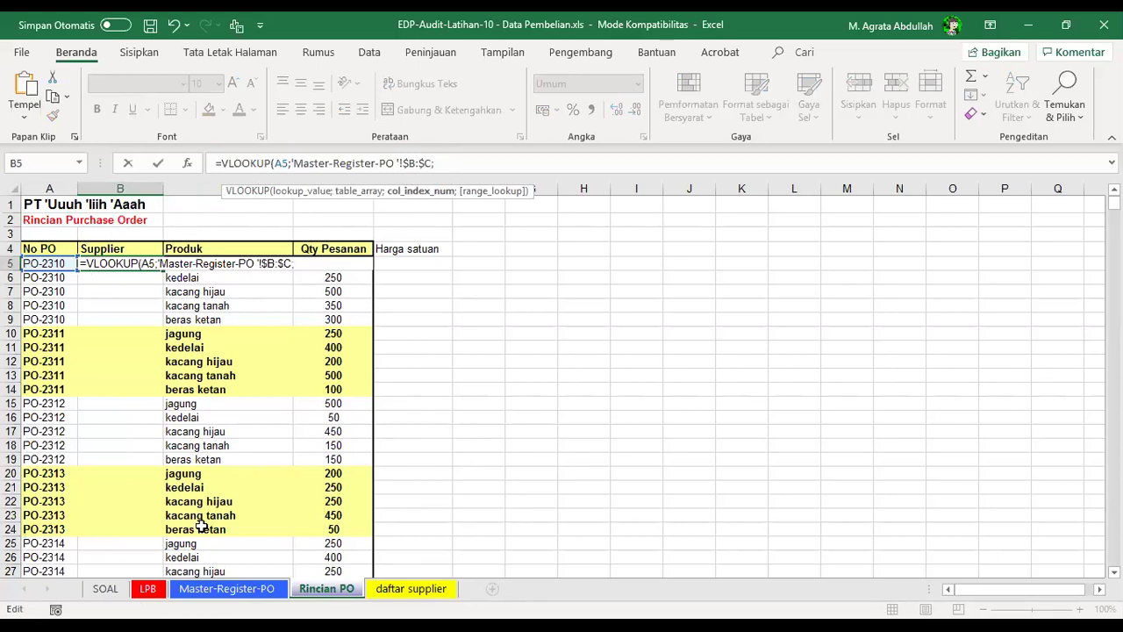
left_click(200, 595)
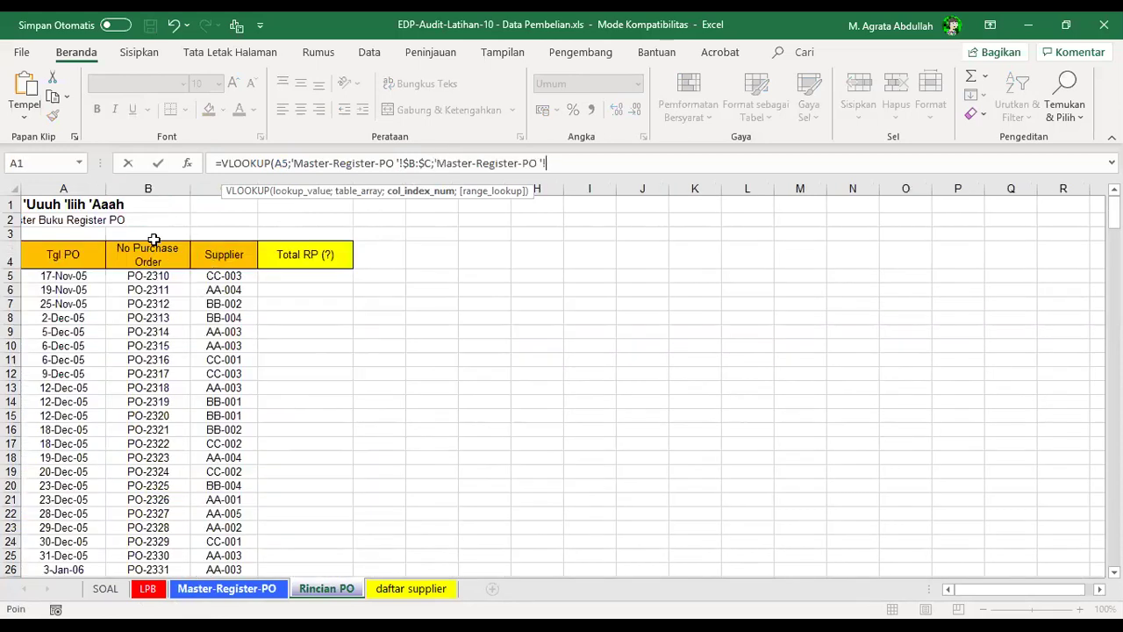
left_click_drag(547, 163, 437, 163)
key("BackSpace")
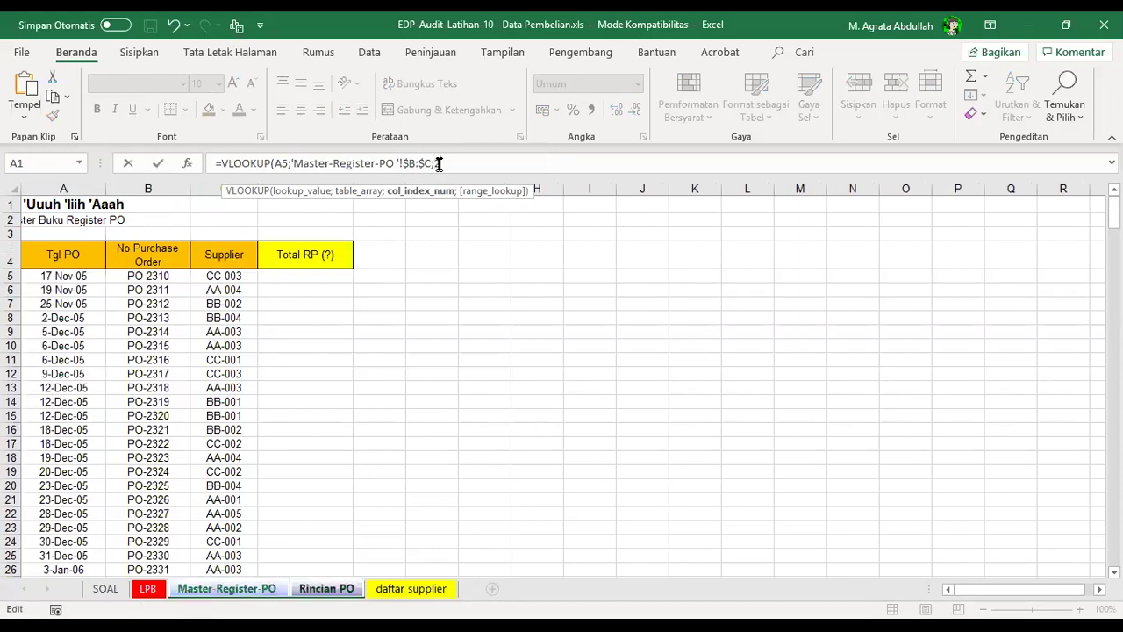
type("2;0)")
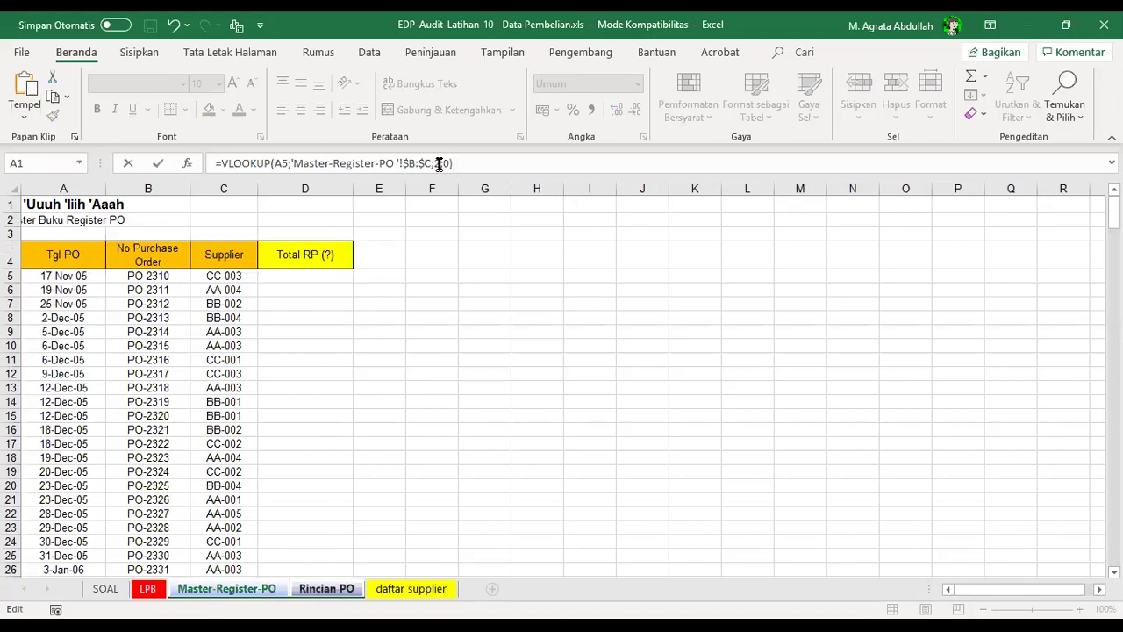
key("Return")
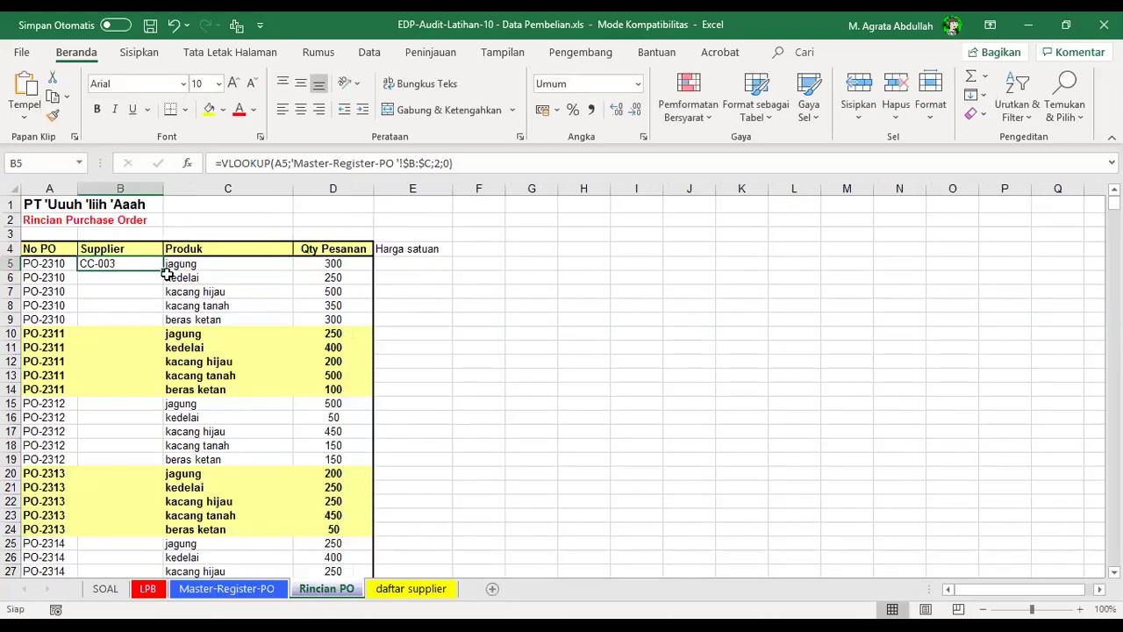
- Fill the VLOOKUP formula down the Supplier column of Rincian PO, and fit the column's width to its contents
double_click(163, 265)
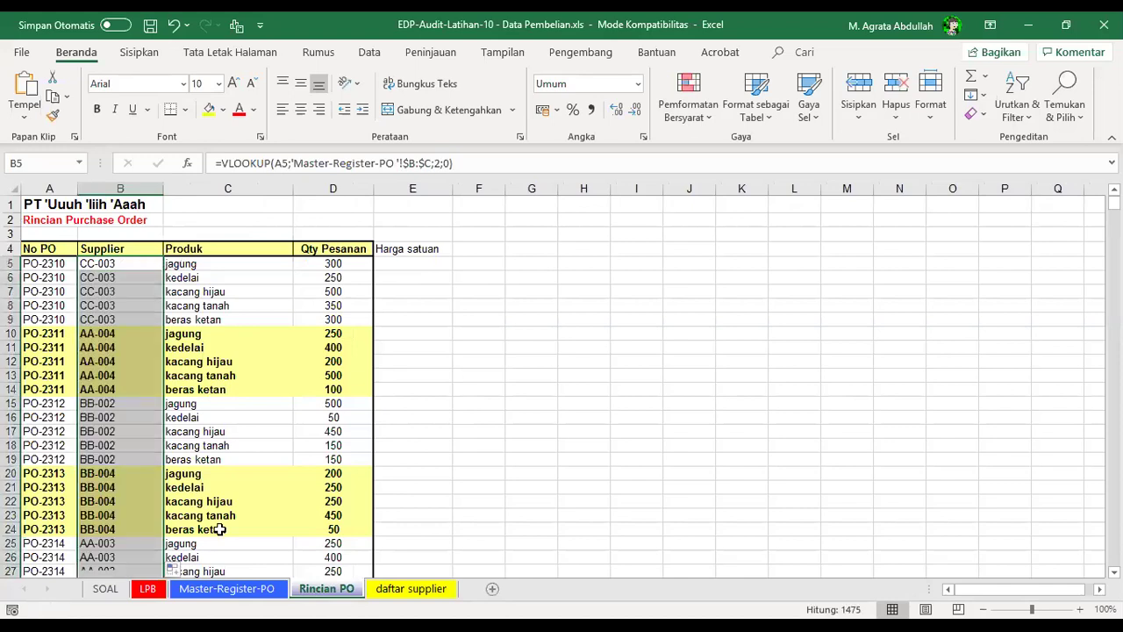
left_click(229, 418)
double_click(165, 187)
left_click(303, 376)
left_click(226, 304)
left_click(181, 266)
left_click(189, 445)
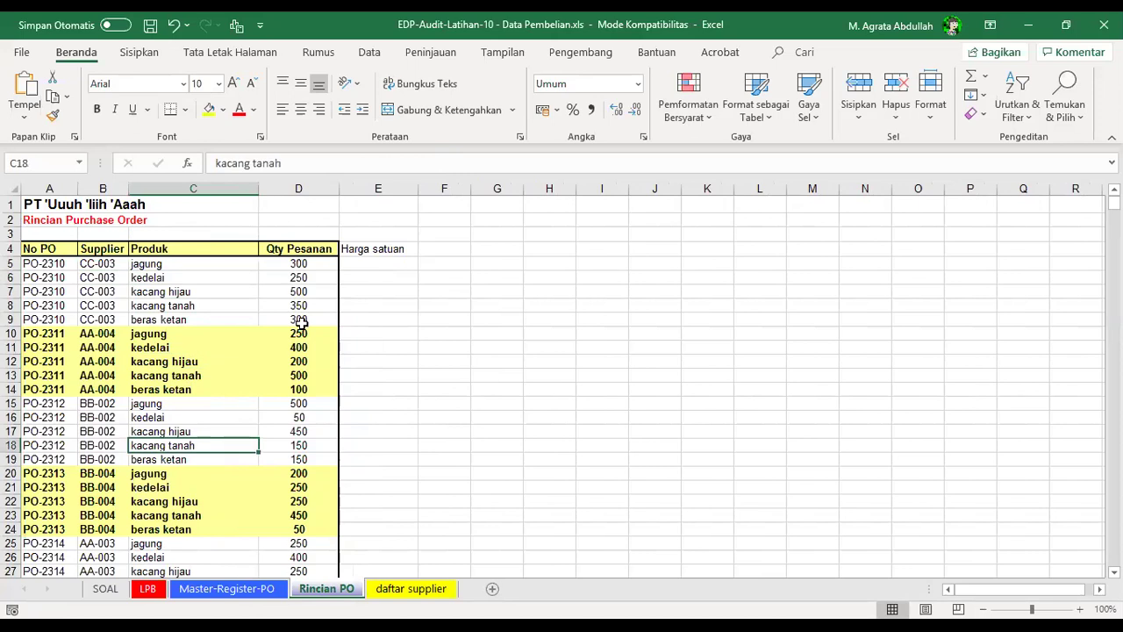
- Review the Qty Pesanan and Harga satuan columns of Rincian PO against the product headings and supplier codes on the daftar supplier sheet
left_click(298, 320)
left_click(299, 263)
left_click(298, 291)
left_click(298, 376)
left_click(298, 417)
left_click(375, 248)
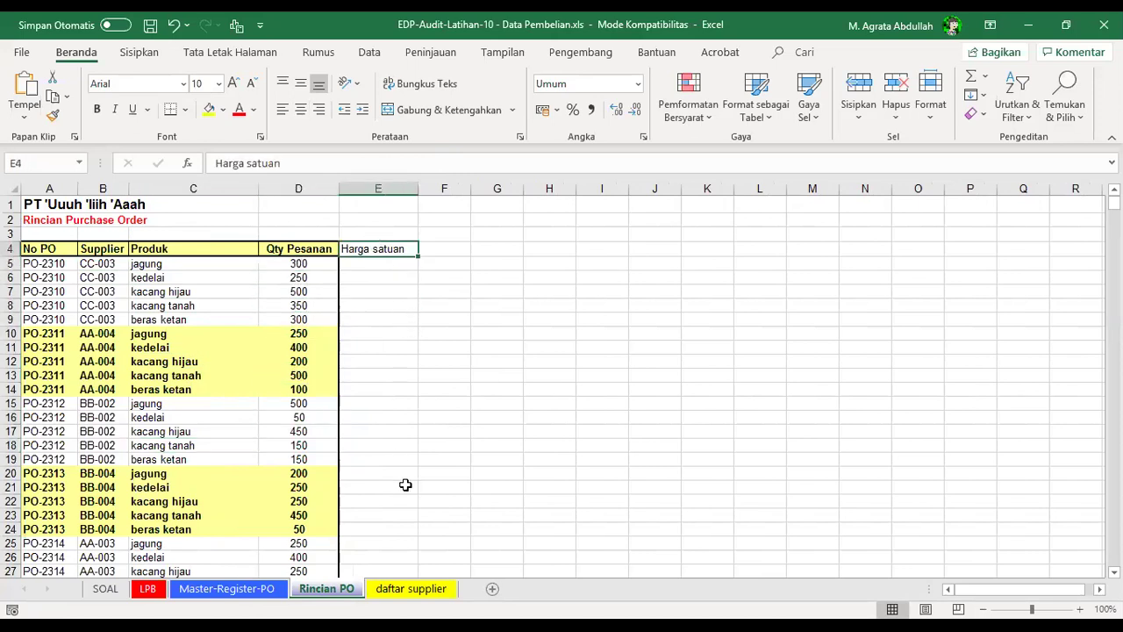
left_click(411, 588)
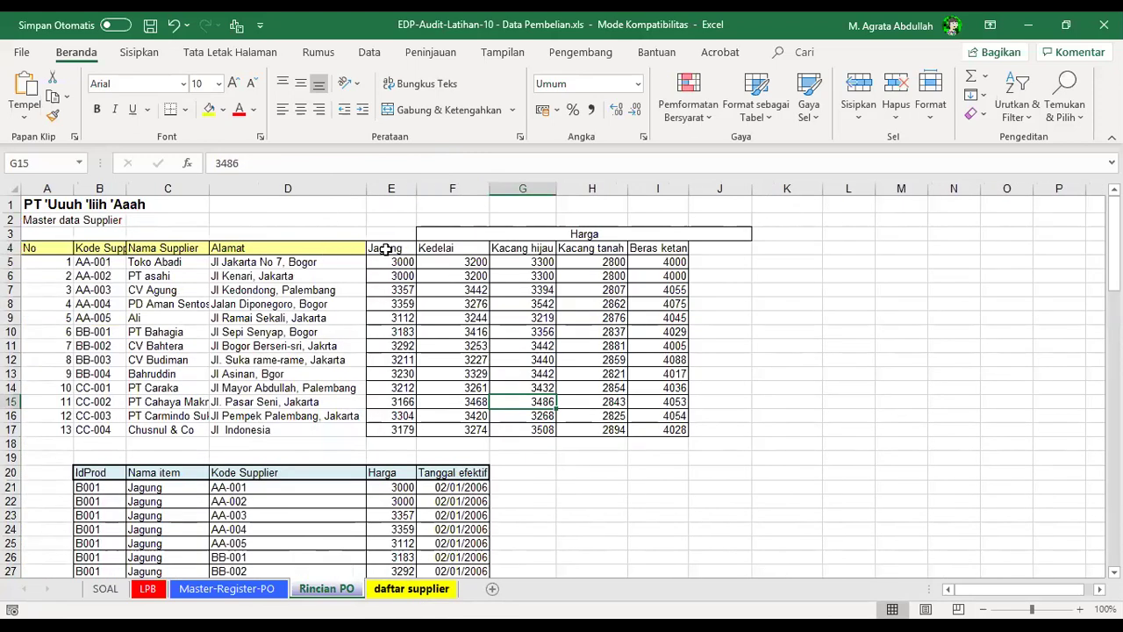
left_click_drag(386, 249, 683, 244)
left_click(629, 374)
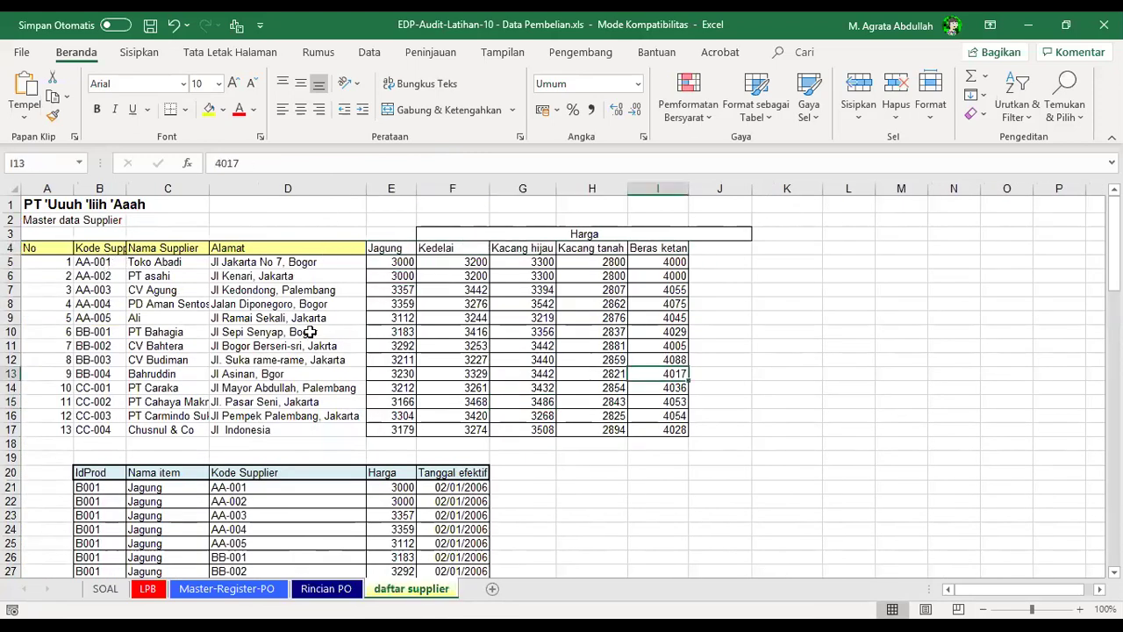
left_click_drag(103, 261, 101, 430)
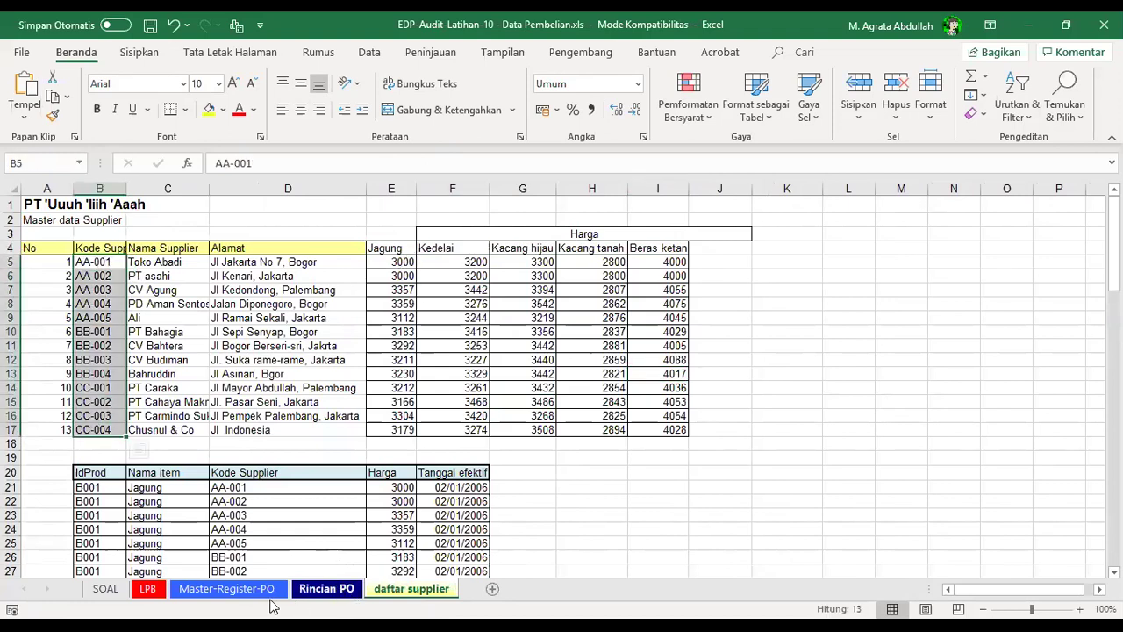
- Look through the LPB and Rincian PO sheets, and recheck the product headings and supplier codes on daftar supplier
left_click(146, 590)
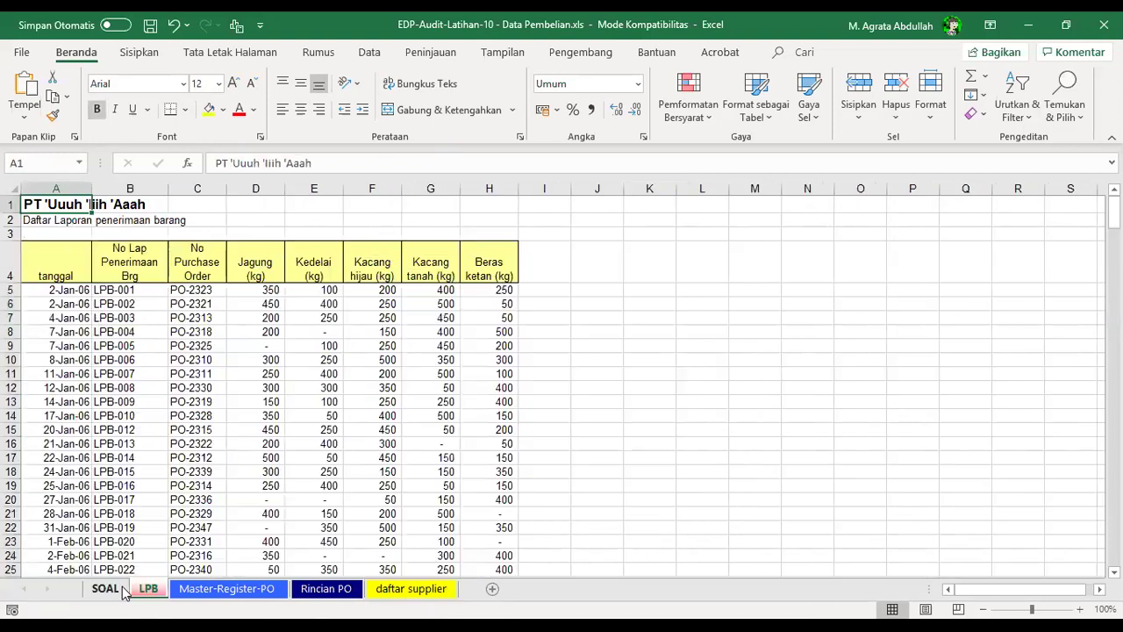
left_click(186, 597)
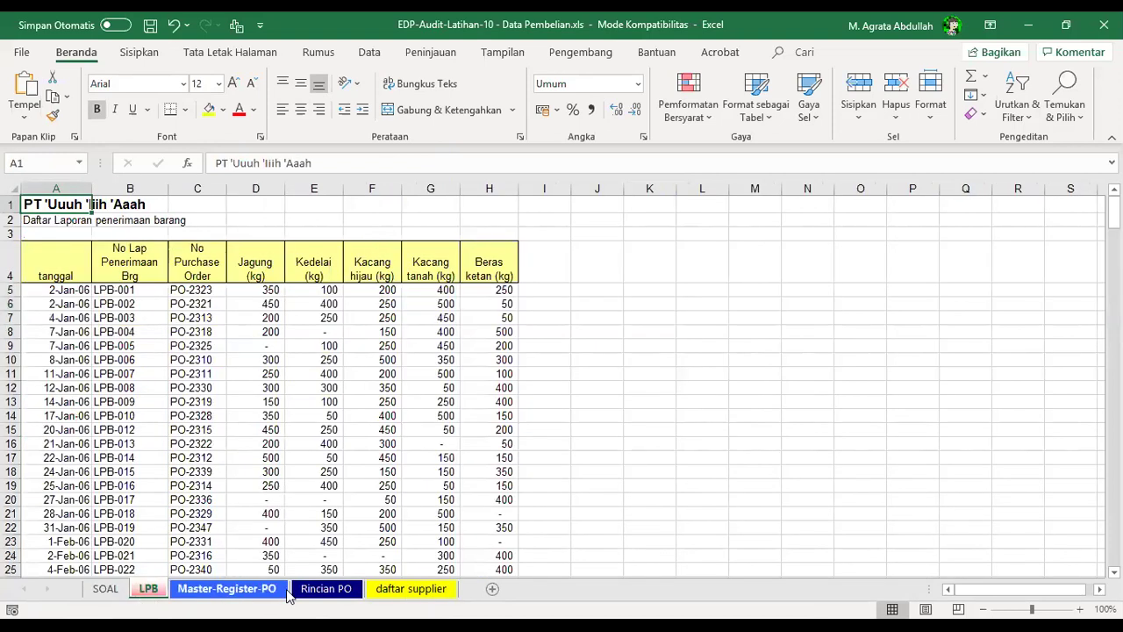
left_click(325, 590)
left_click(413, 592)
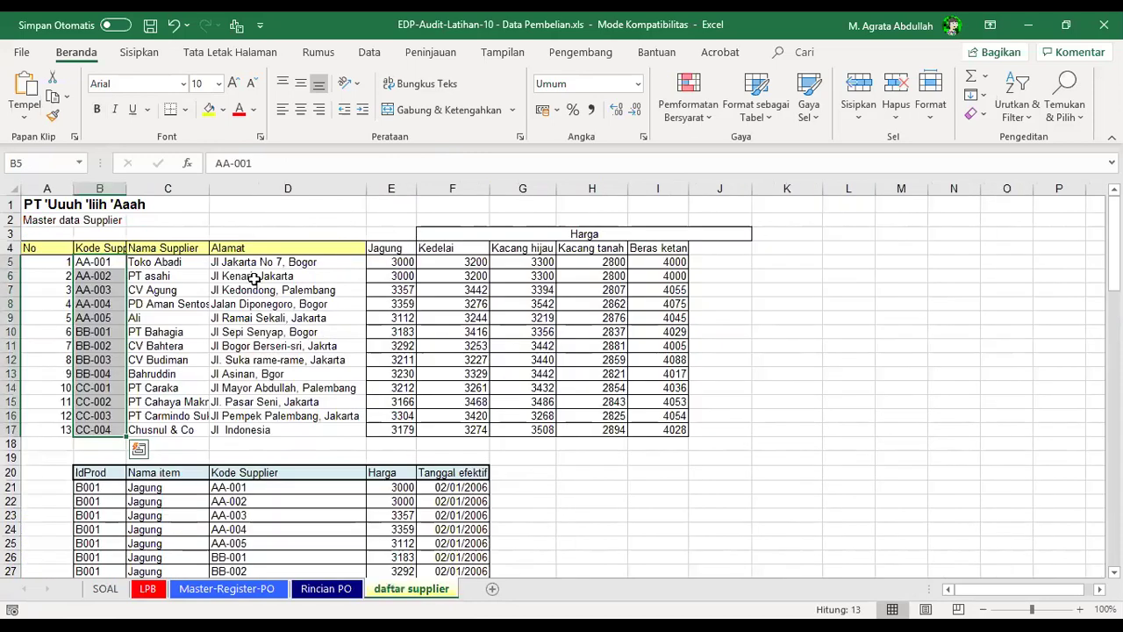
left_click(101, 265)
key("ctrl+v")
left_click_drag(399, 249, 658, 249)
left_click_drag(95, 263, 100, 427)
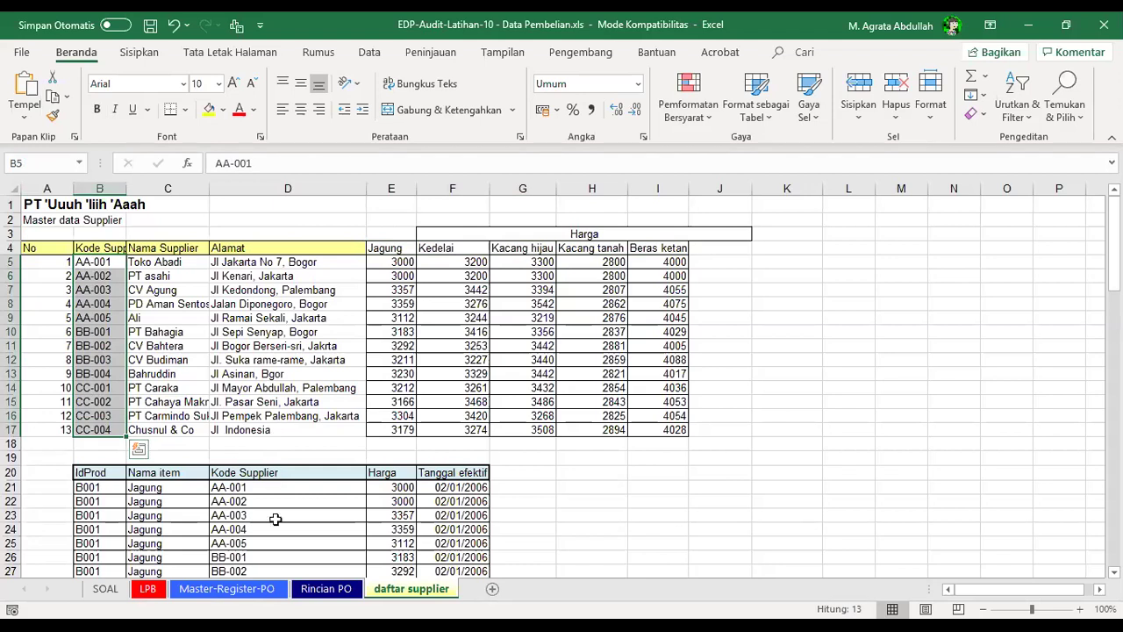
left_click(148, 588)
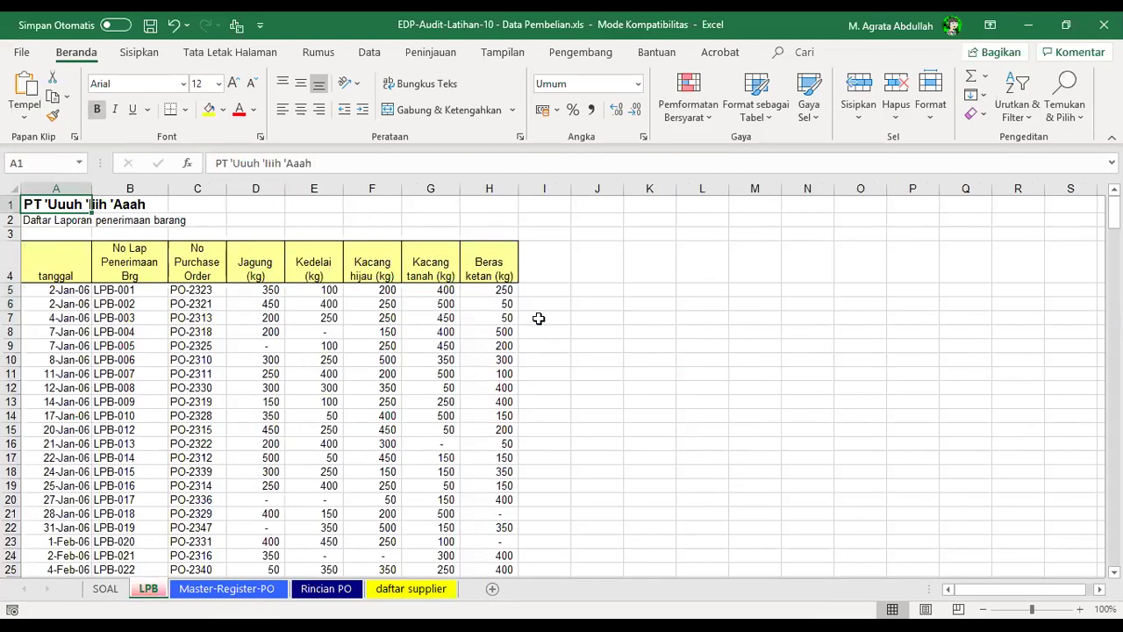
left_click(226, 589)
left_click(394, 278)
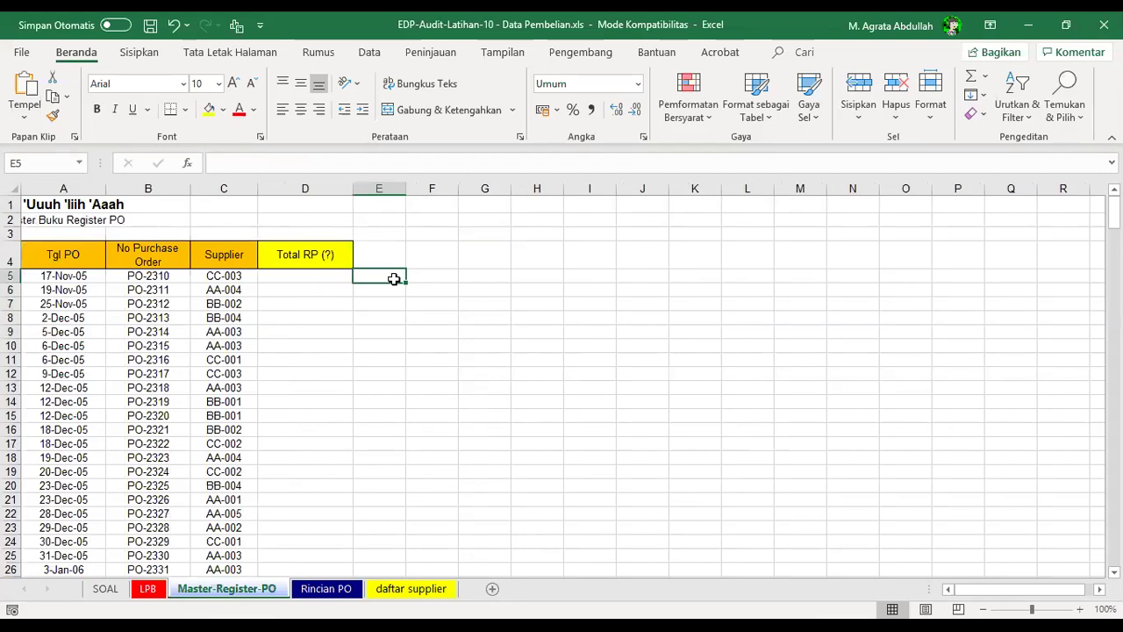
left_click(434, 296)
left_click(396, 276)
left_click(432, 332)
left_click(384, 286)
left_click(463, 272)
left_click(392, 273)
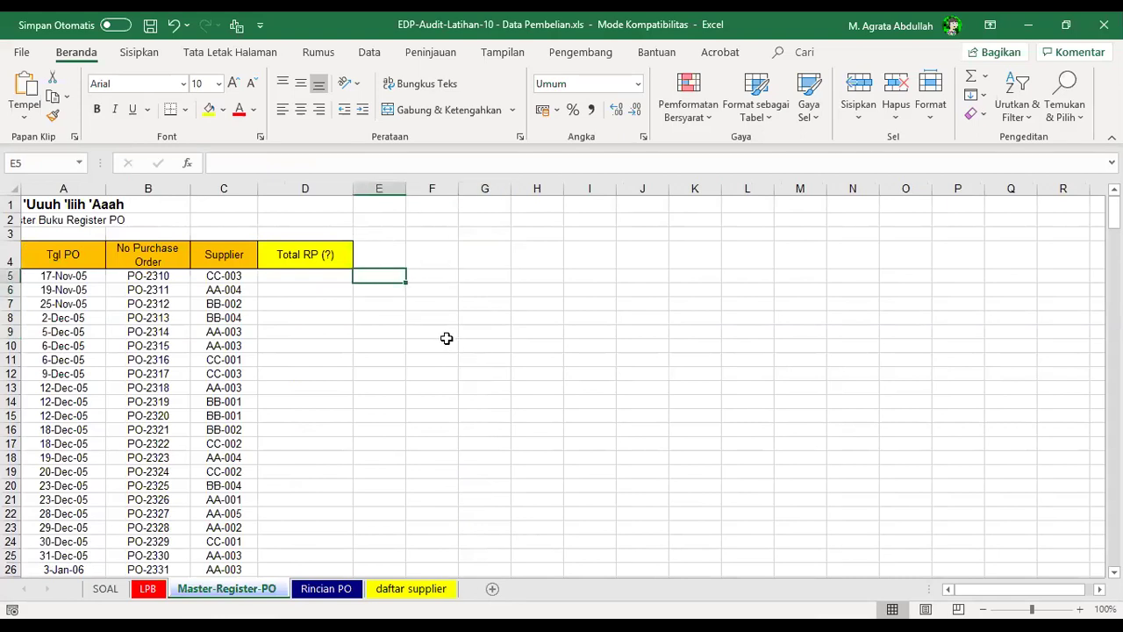
left_click(428, 330)
left_click(400, 277)
left_click(437, 276)
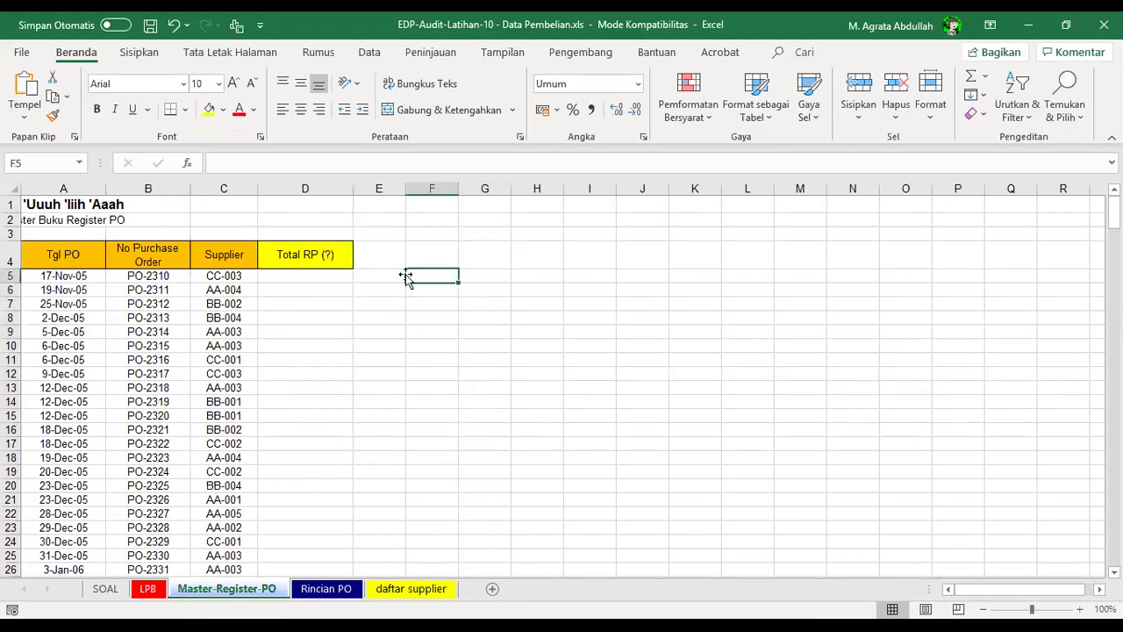
left_click(390, 278)
- Compare the Produk column of Rincian PO with the product headings and price matrix on the daftar supplier sheet
left_click(326, 588)
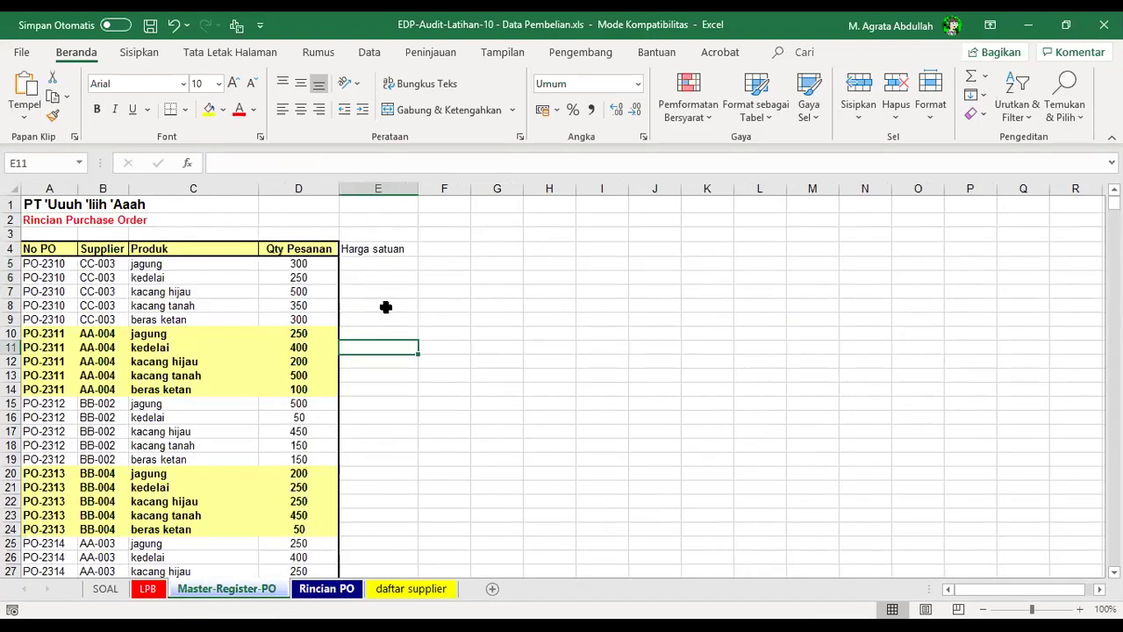
key("ctrl+Page_Down")
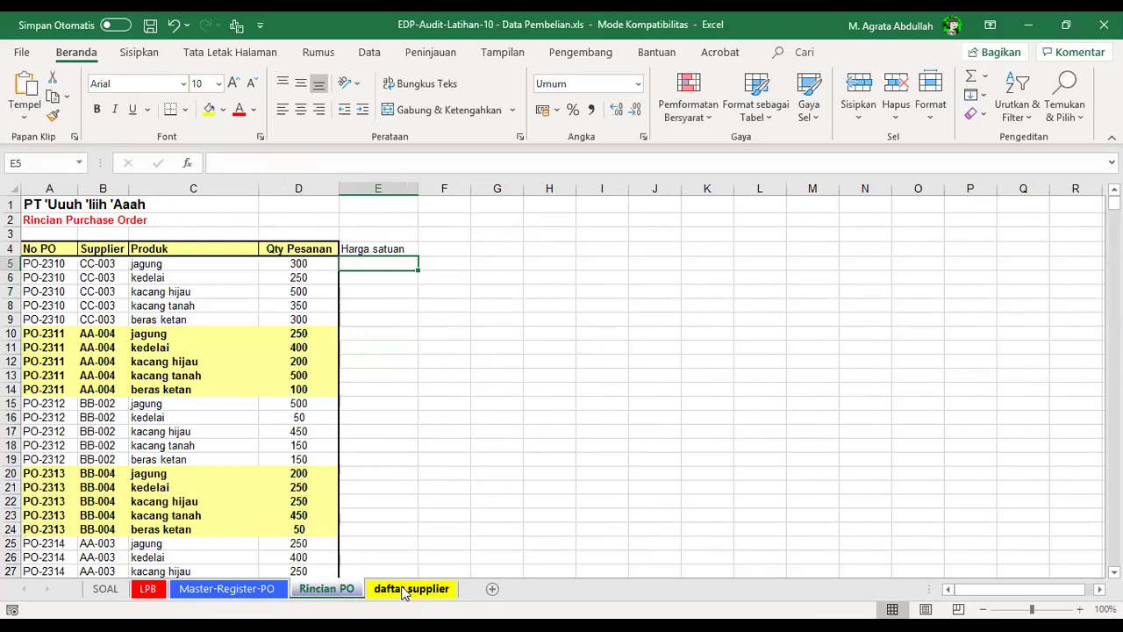
left_click_drag(158, 265, 189, 527)
left_click(194, 319)
left_click_drag(182, 266, 188, 529)
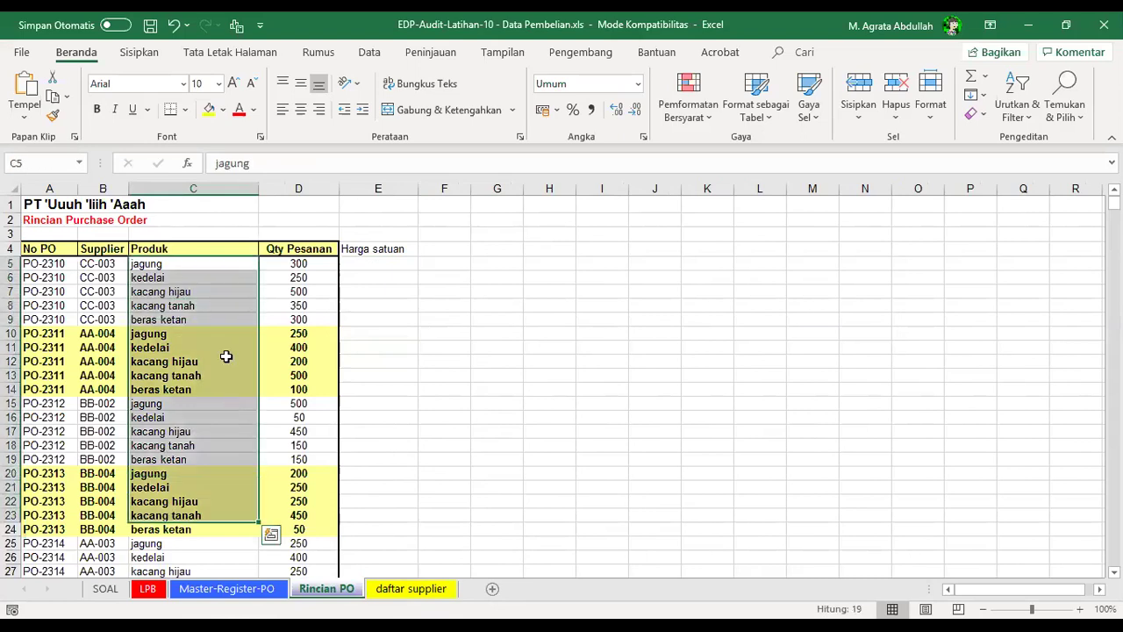
left_click(224, 360)
left_click(411, 589)
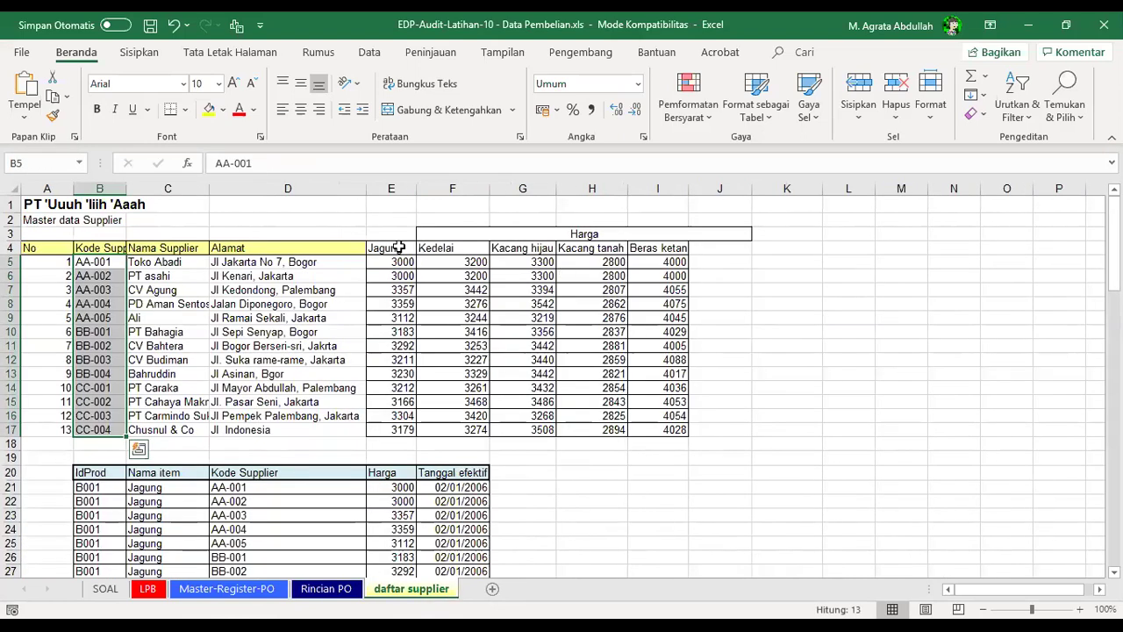
left_click_drag(391, 249, 659, 248)
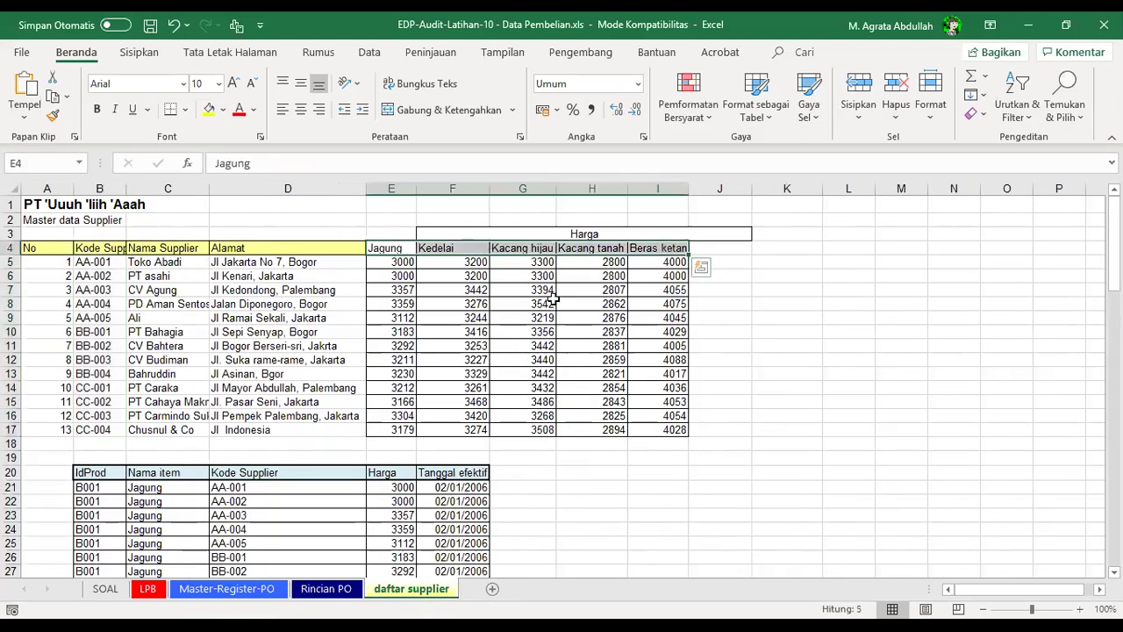
left_click(518, 301)
mouse_move(402, 249)
left_mouse_down()
mouse_move(658, 249)
mouse_move(386, 248)
left_mouse_up()
left_click(591, 332)
left_click(395, 414)
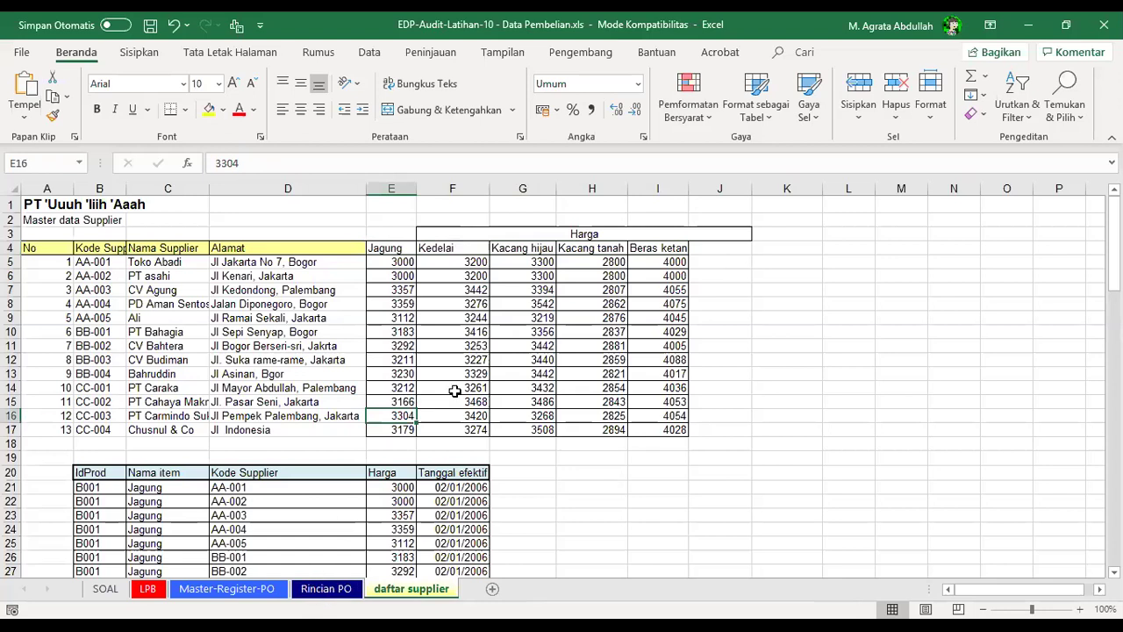
left_click(483, 316)
left_click(528, 321)
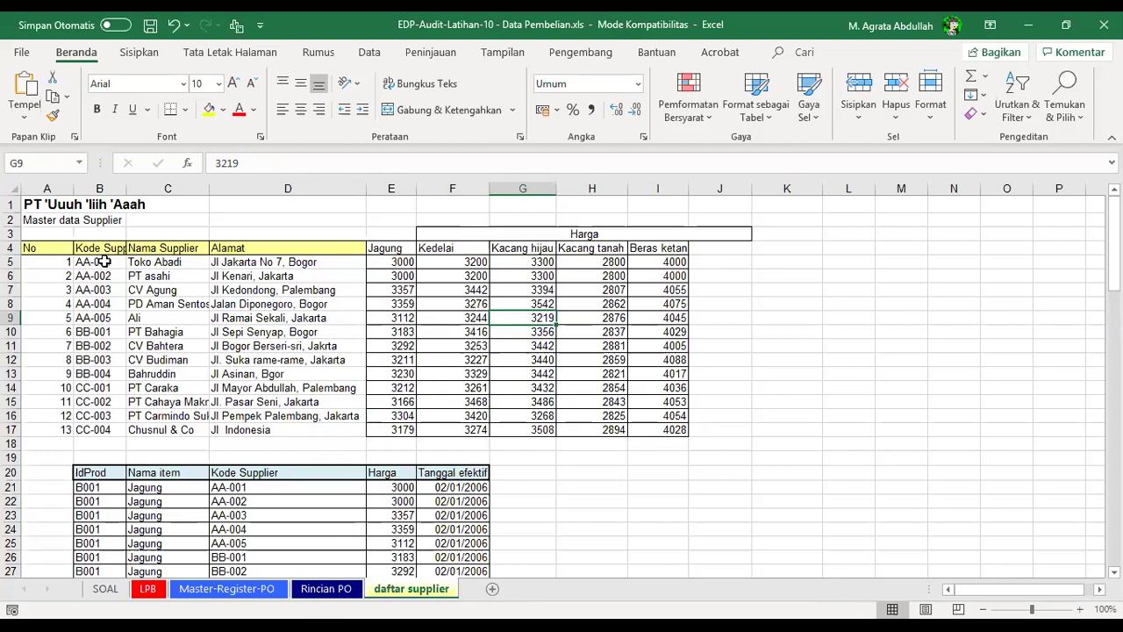
- Name the supplier code range B5:B17 on the daftar supplier sheet ListSupplier
left_click_drag(103, 261, 101, 430)
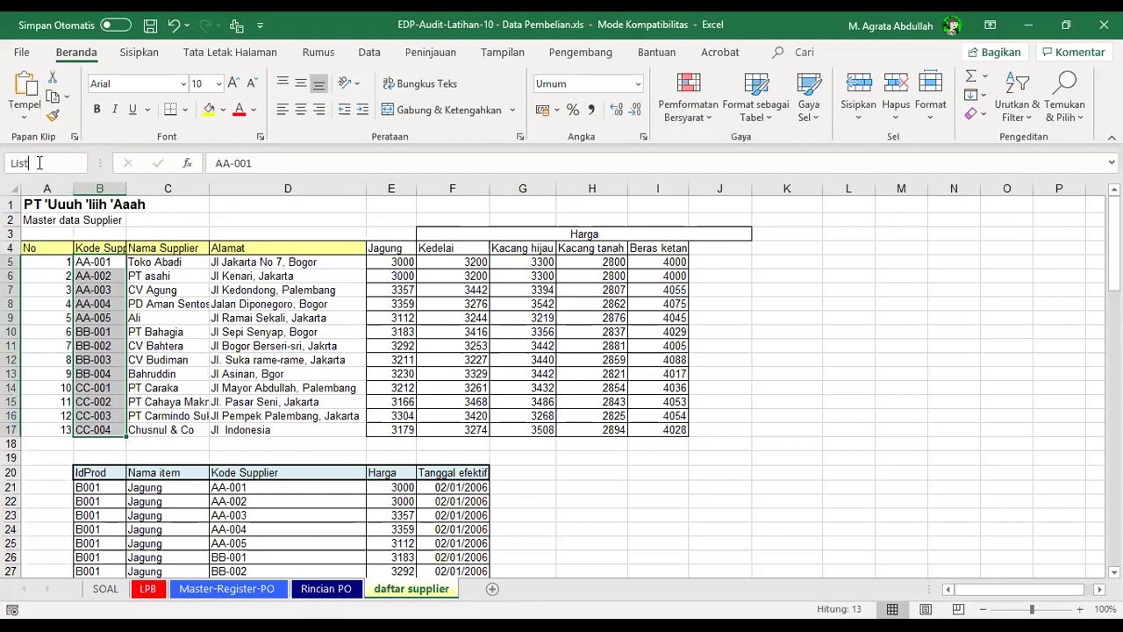
left_click(38, 163)
type("ListSupplier")
key("Return")
- Name the product heading range E4:I4, from Jagung to Beras ketan, ListBarang
left_click_drag(392, 249, 658, 249)
left_click(42, 162)
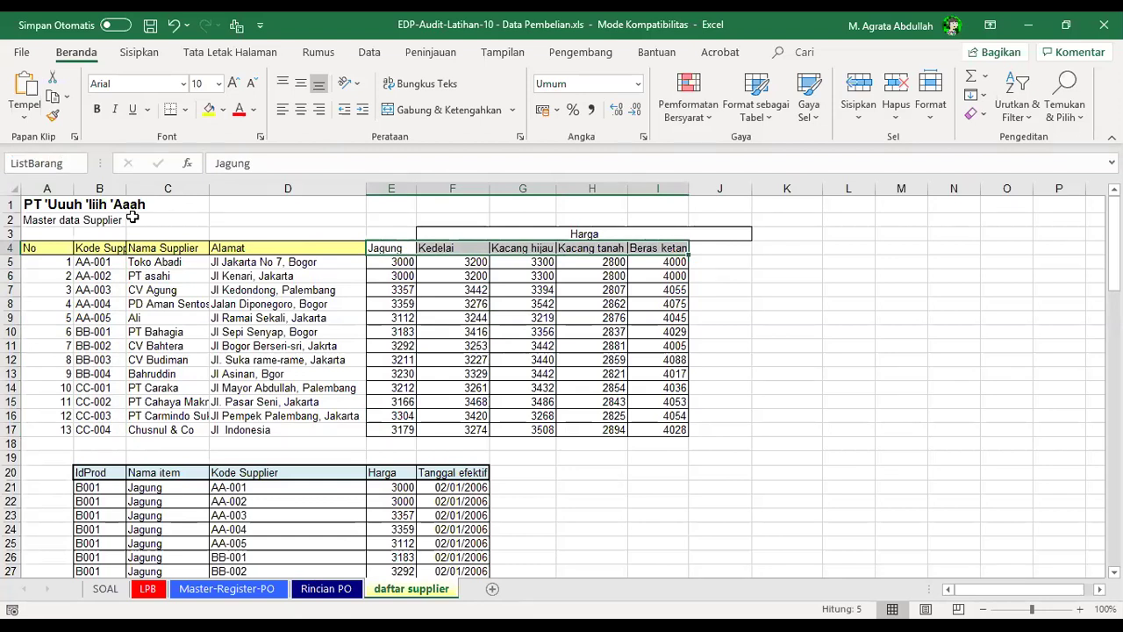
key("Return")
- Name the price range E5:I17 on daftar supplier ListHarga, and slightly widen the Jagung column
left_click_drag(100, 262, 101, 432)
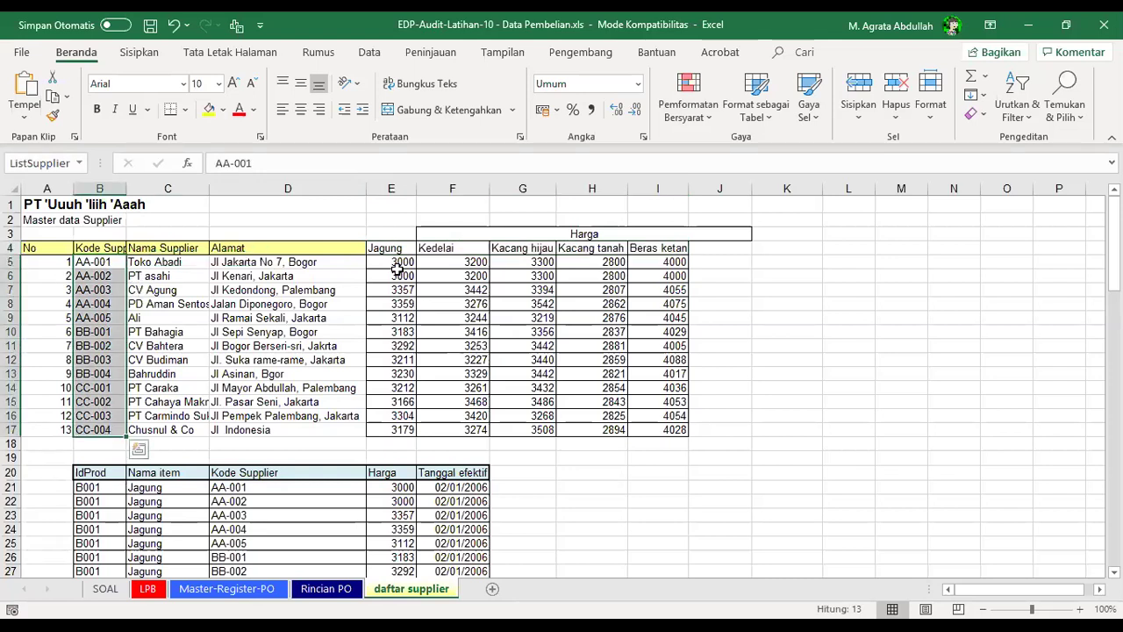
left_click_drag(391, 248, 679, 249)
left_click_drag(401, 260, 685, 436)
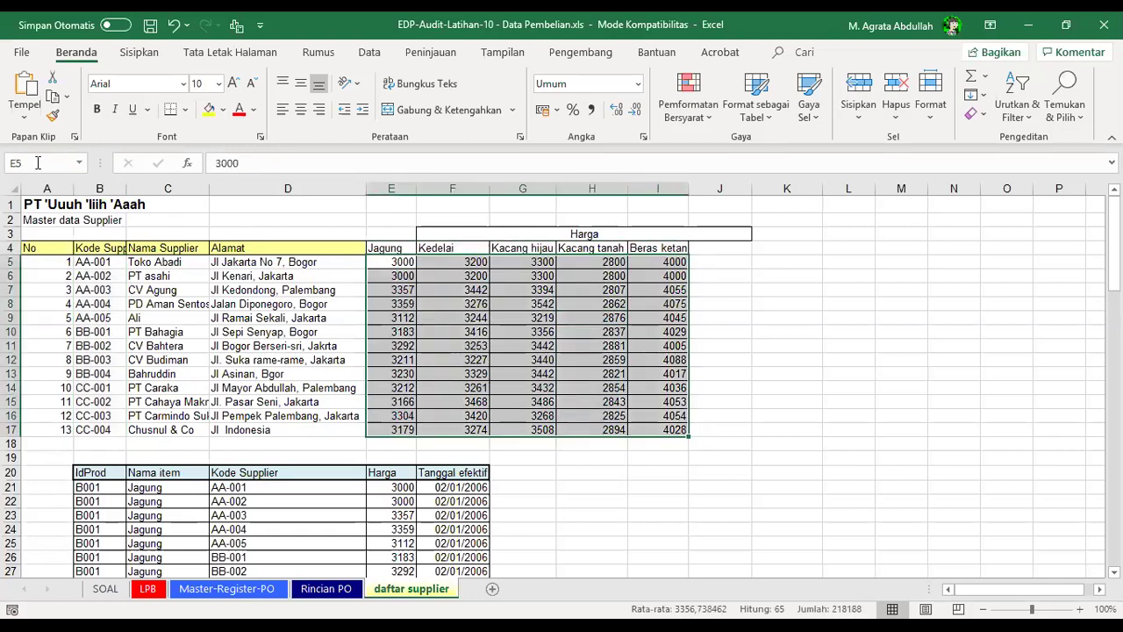
type("ListHarga")
left_click(286, 304)
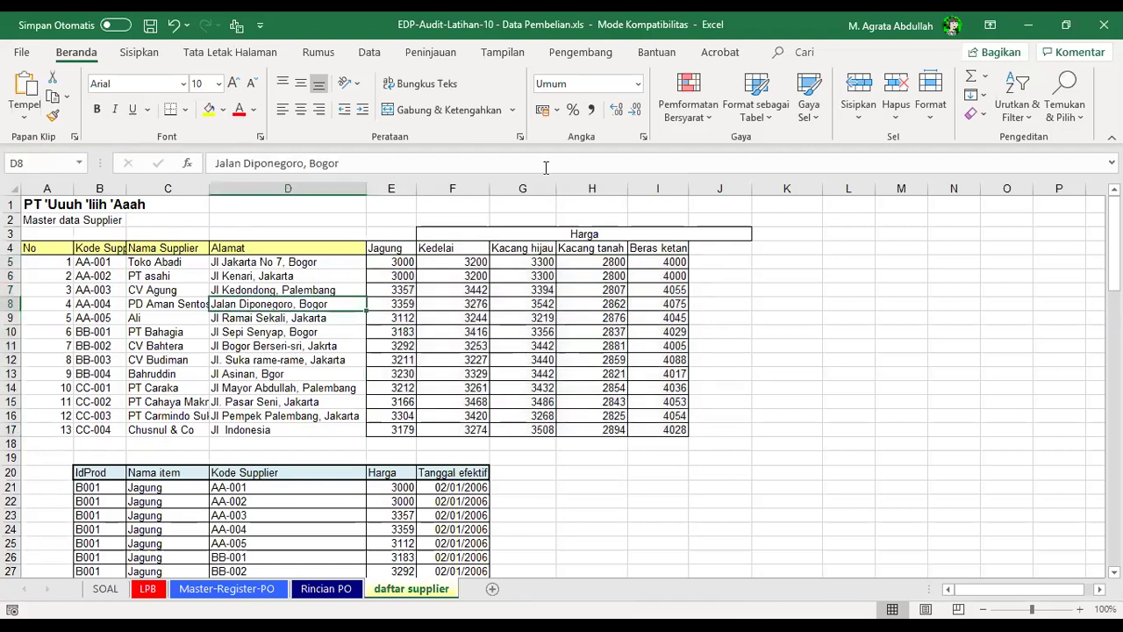
left_click_drag(416, 183, 425, 203)
left_click(462, 387)
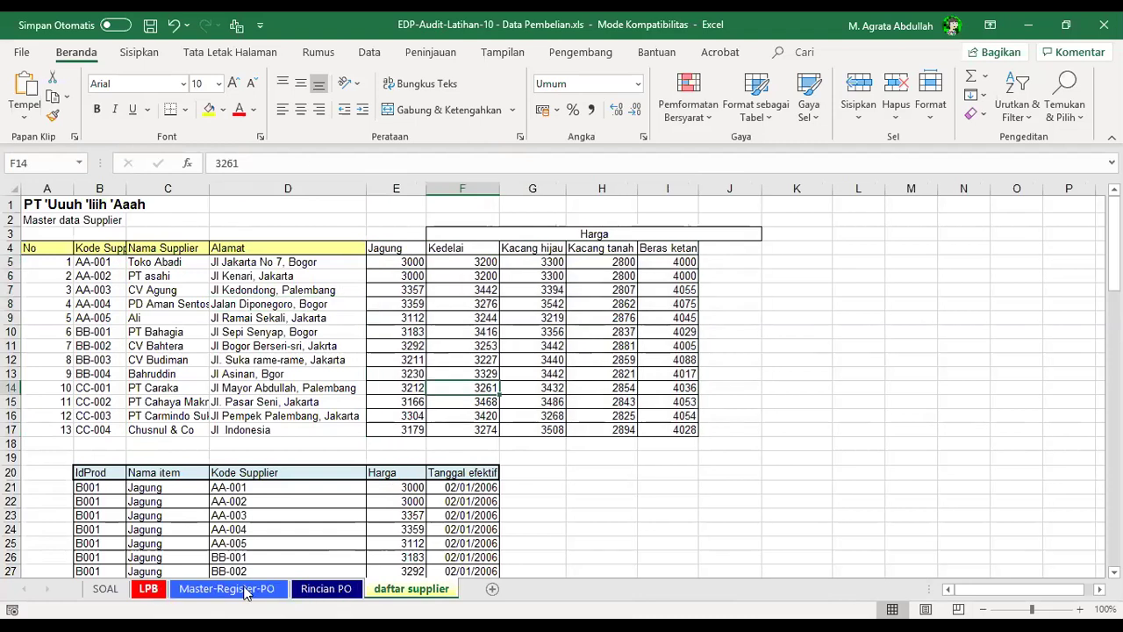
left_click(323, 590)
left_click(370, 270)
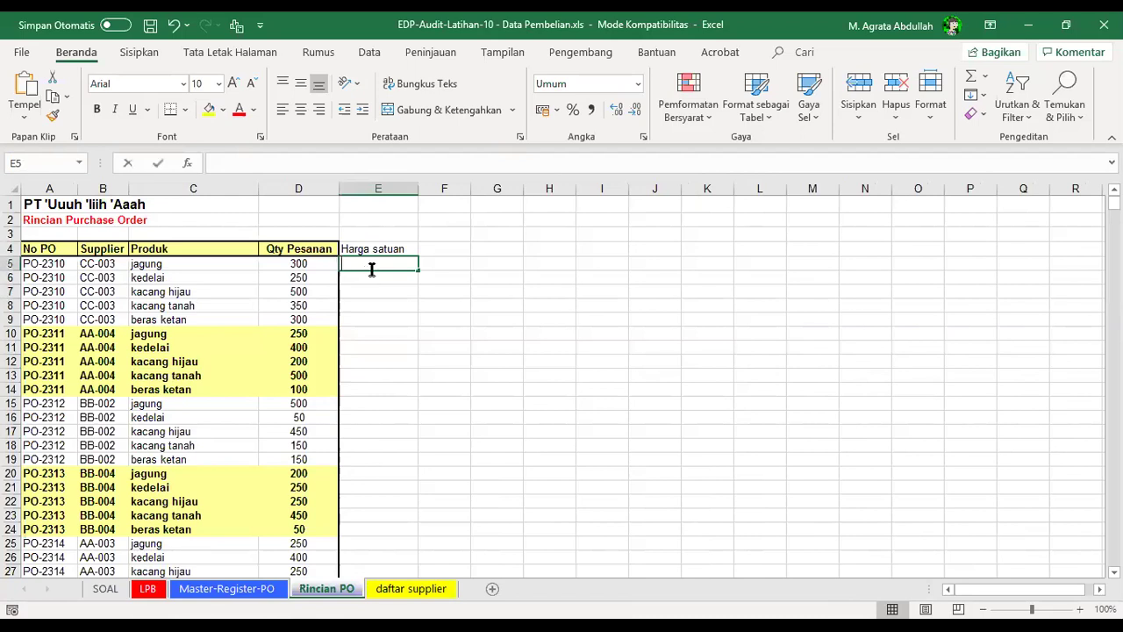
type("=")
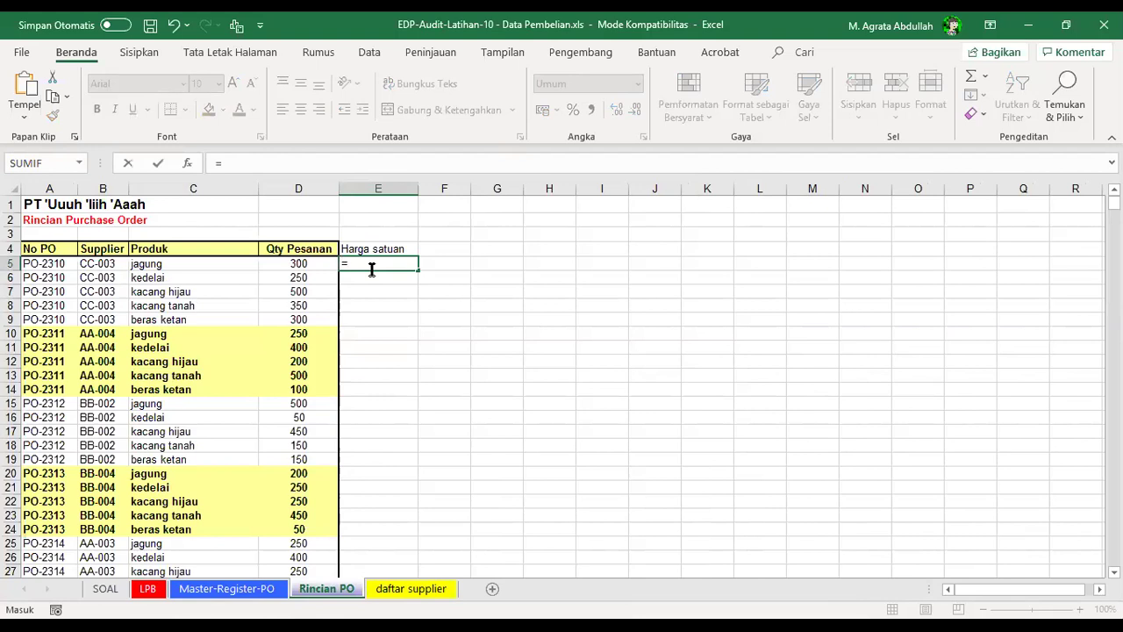
type("INDEX")
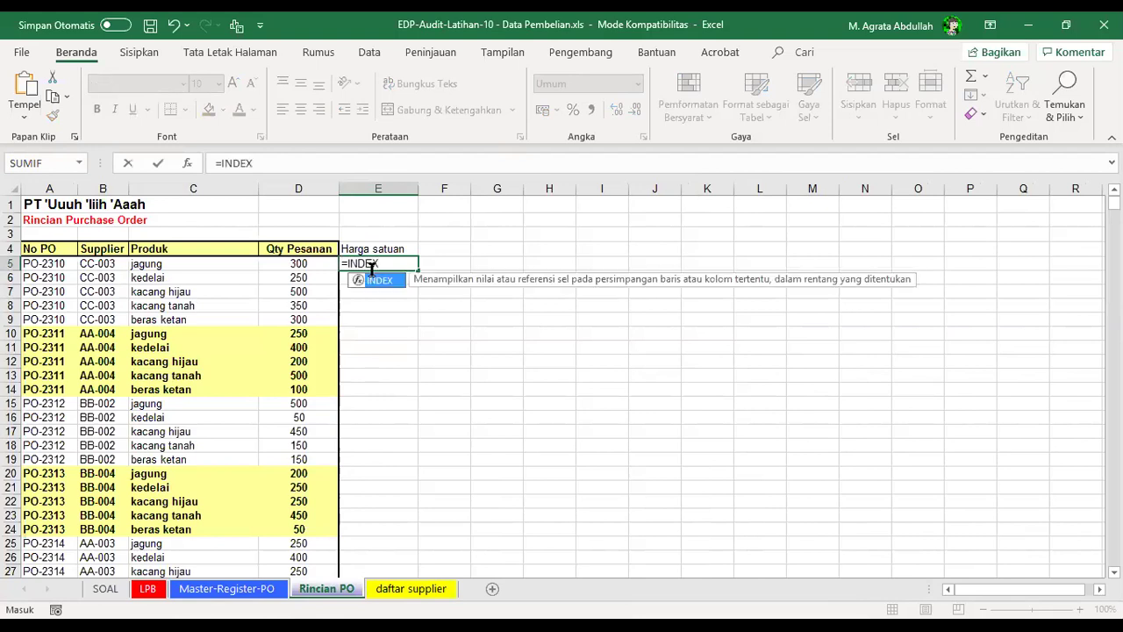
key("BackSpace")
key("Escape")
left_click(373, 274)
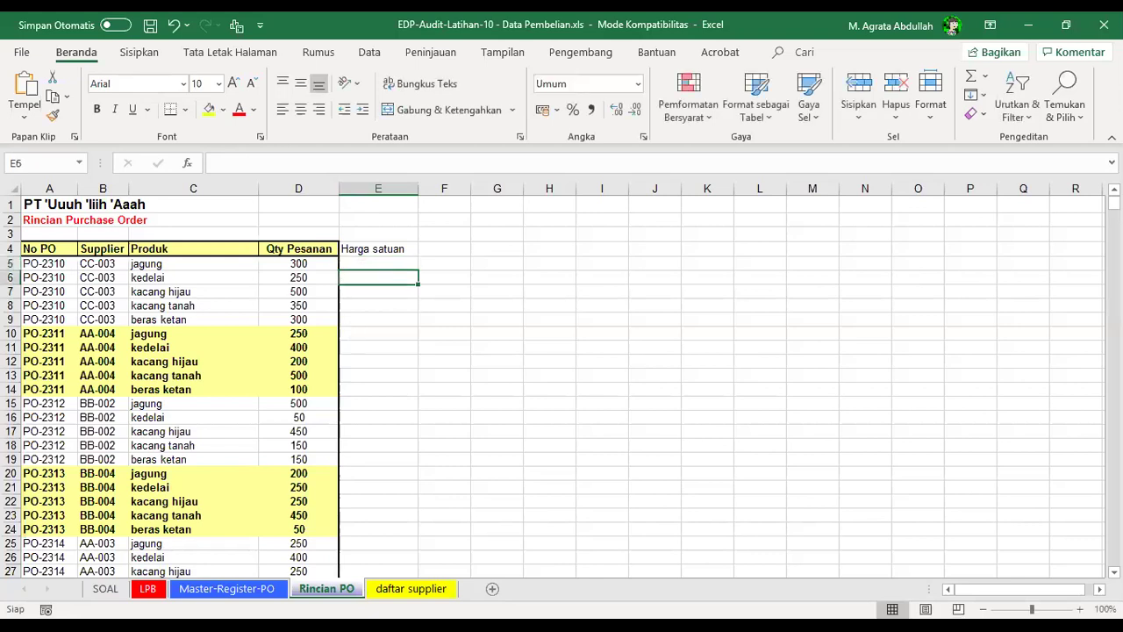
- Copy the price range E5:I17 from daftar supplier into a new sheet starting at cell C4
left_click(411, 589)
key("Right")
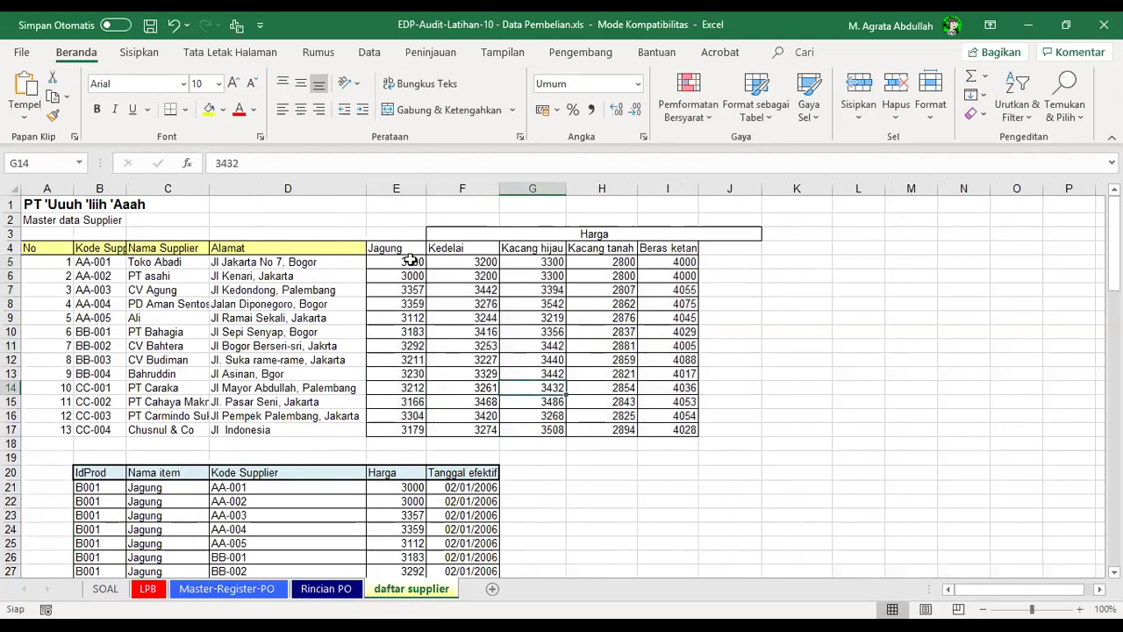
left_click_drag(409, 263, 677, 439)
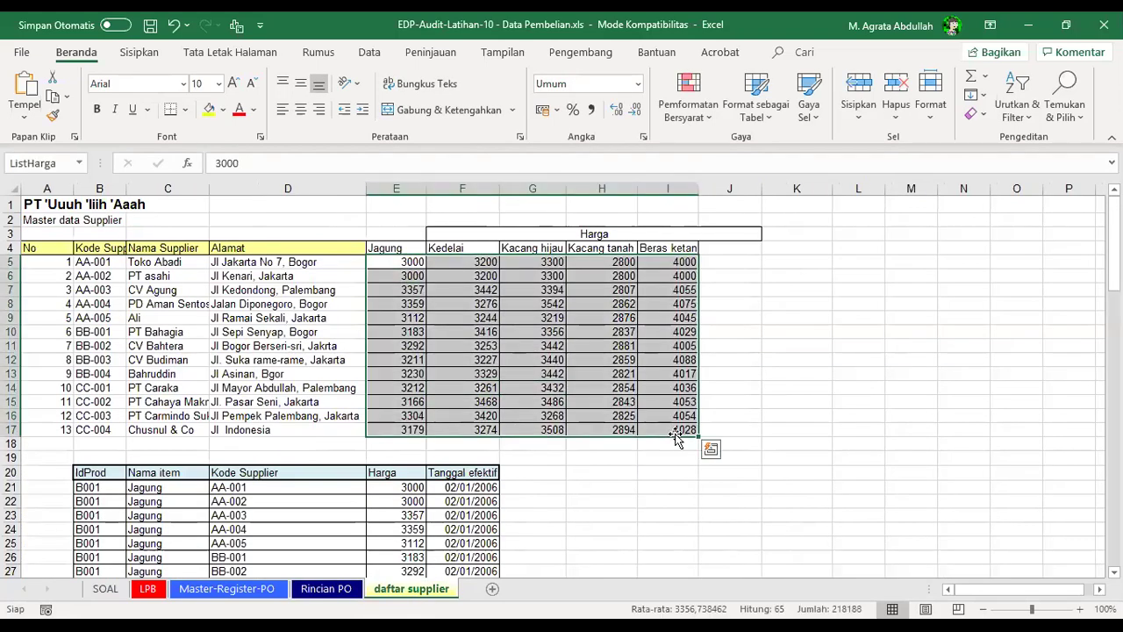
key("ctrl+c")
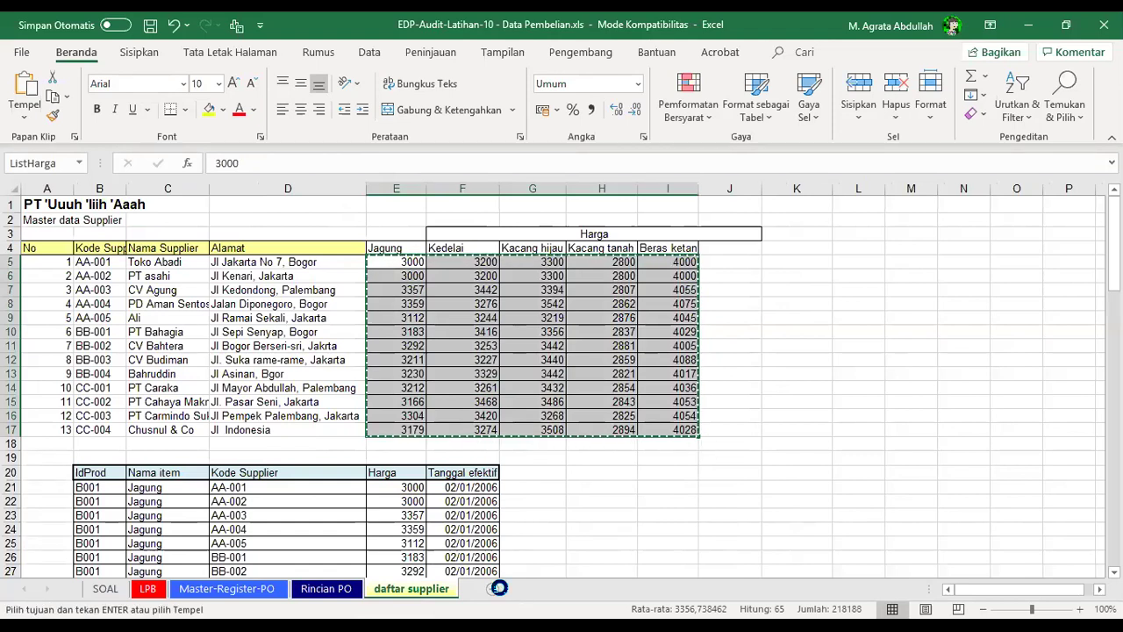
left_click(497, 589)
left_click(147, 244)
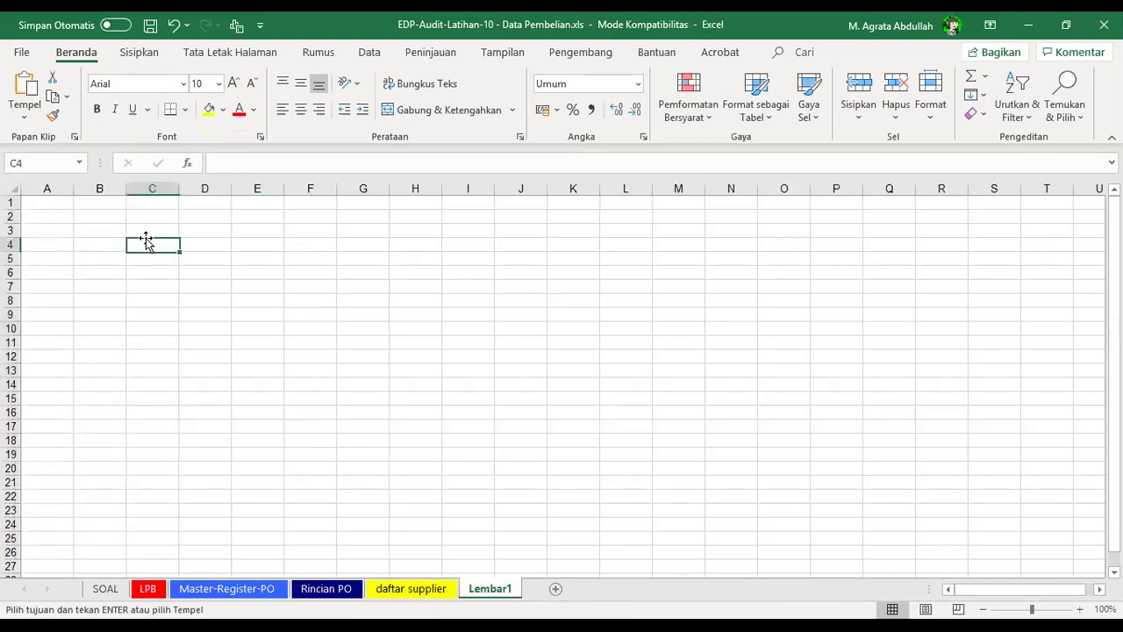
key("ctrl+v")
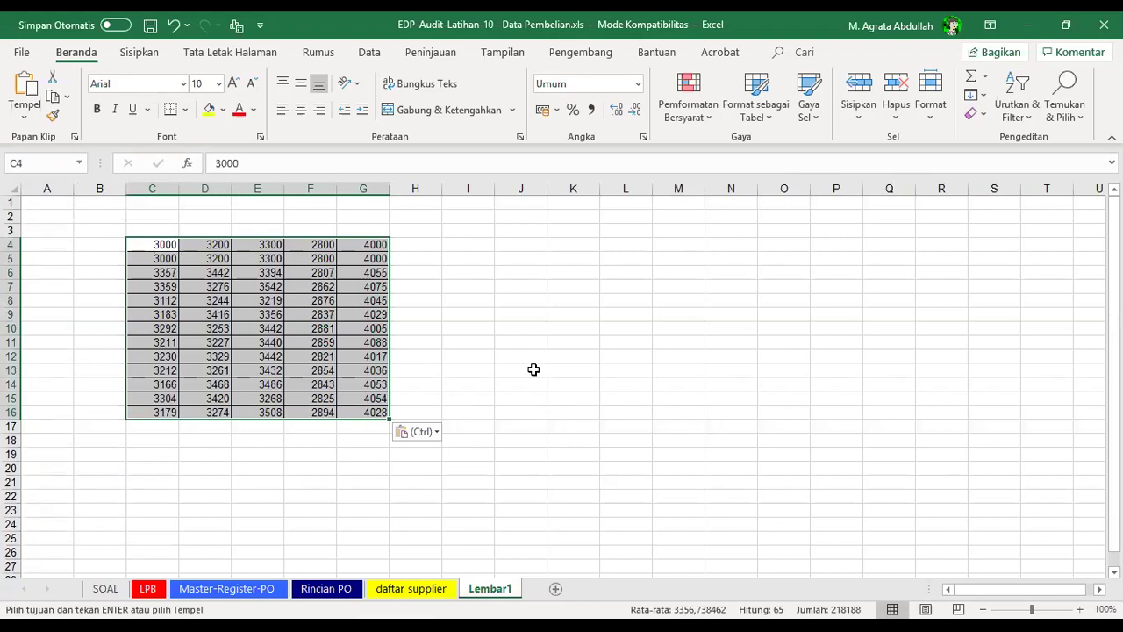
- Widen columns C to G of the copied price matrix on the new sheet
left_click(571, 384)
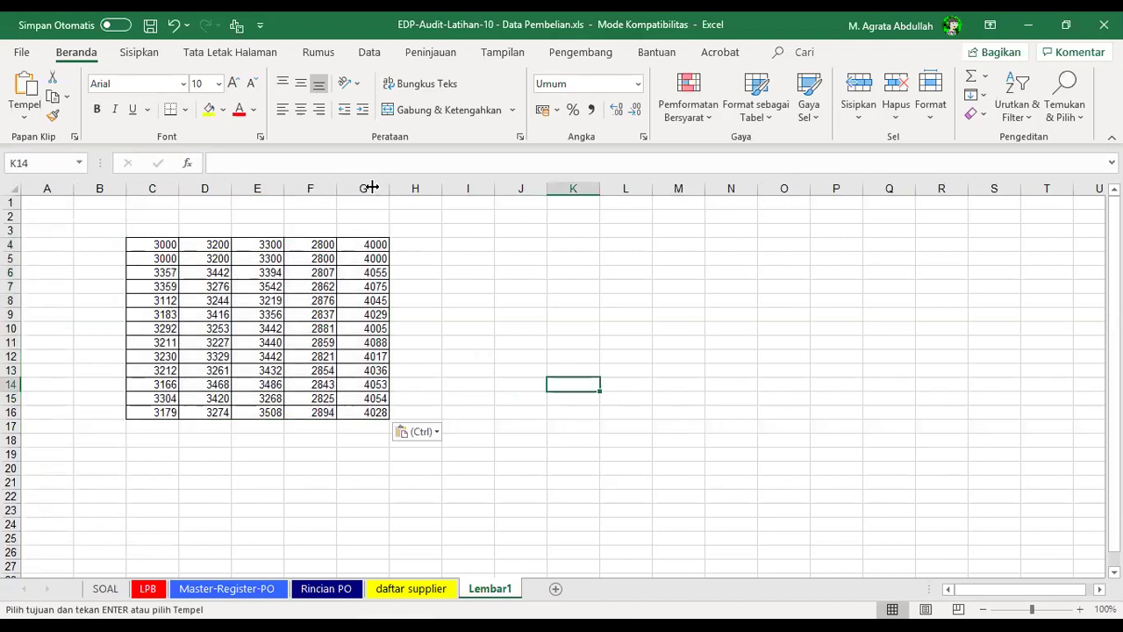
key("ctrl+w")
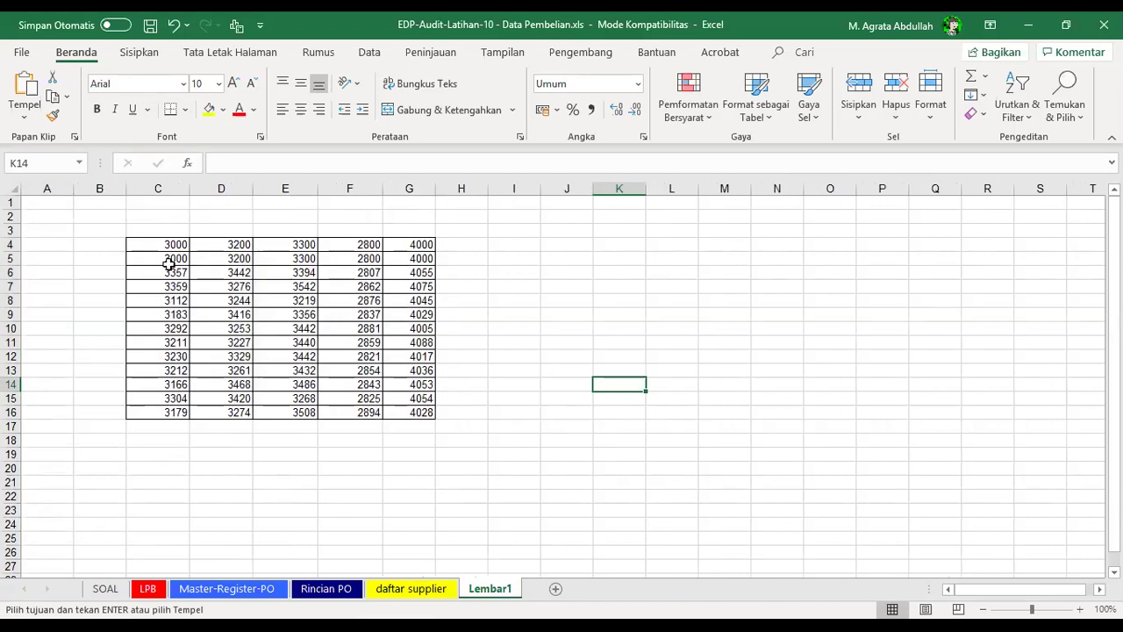
left_click_drag(168, 245, 435, 412)
key("ctrl+z")
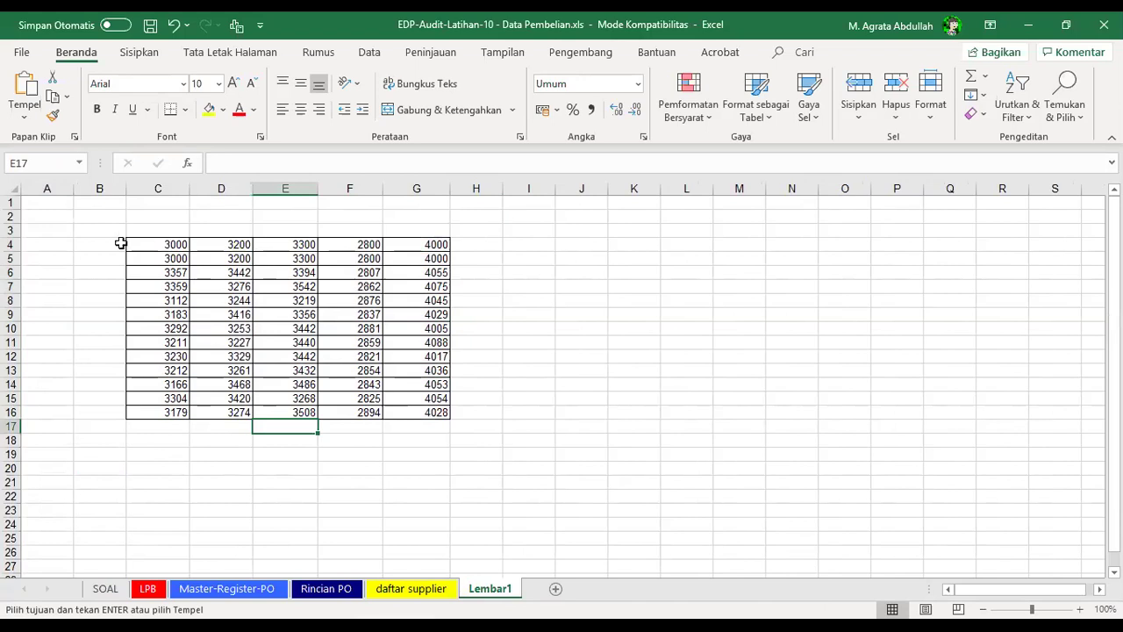
left_click_drag(124, 239, 123, 413)
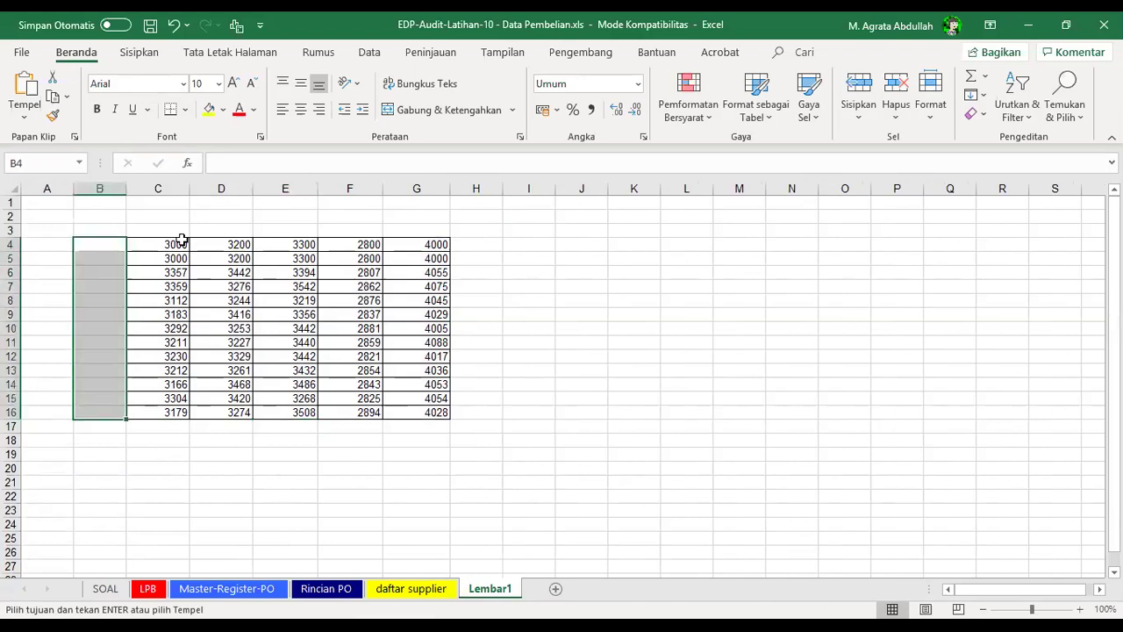
left_click_drag(165, 229, 404, 231)
left_click(275, 353)
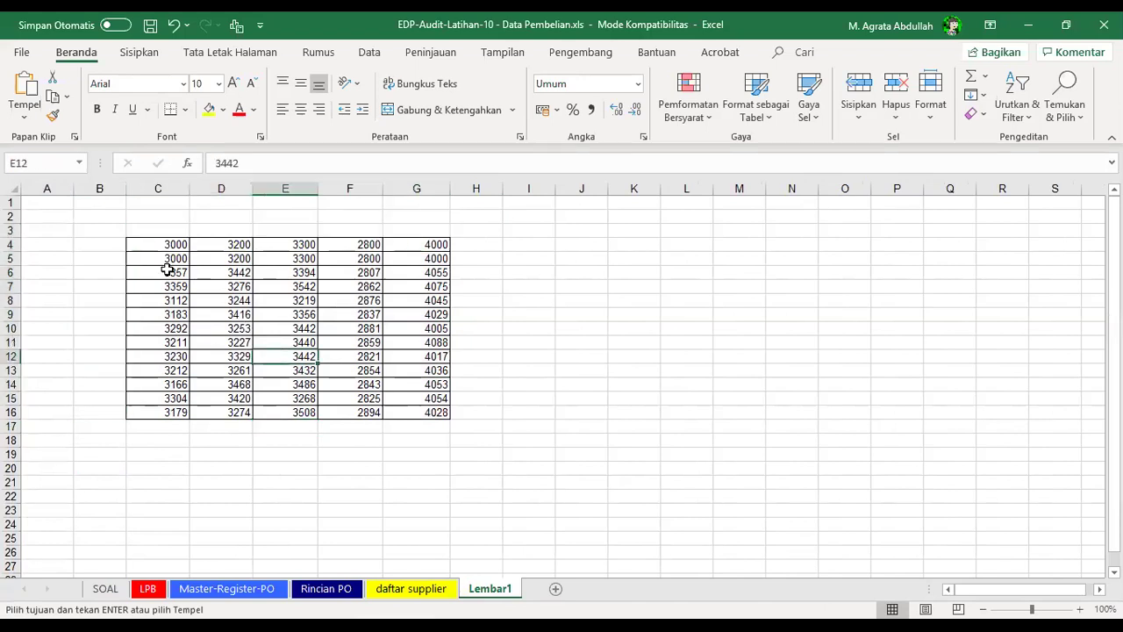
- Number the rows of the price matrix 1 to 13 in B4:B16 by filling down a series started with 1 and 2
left_click(95, 243)
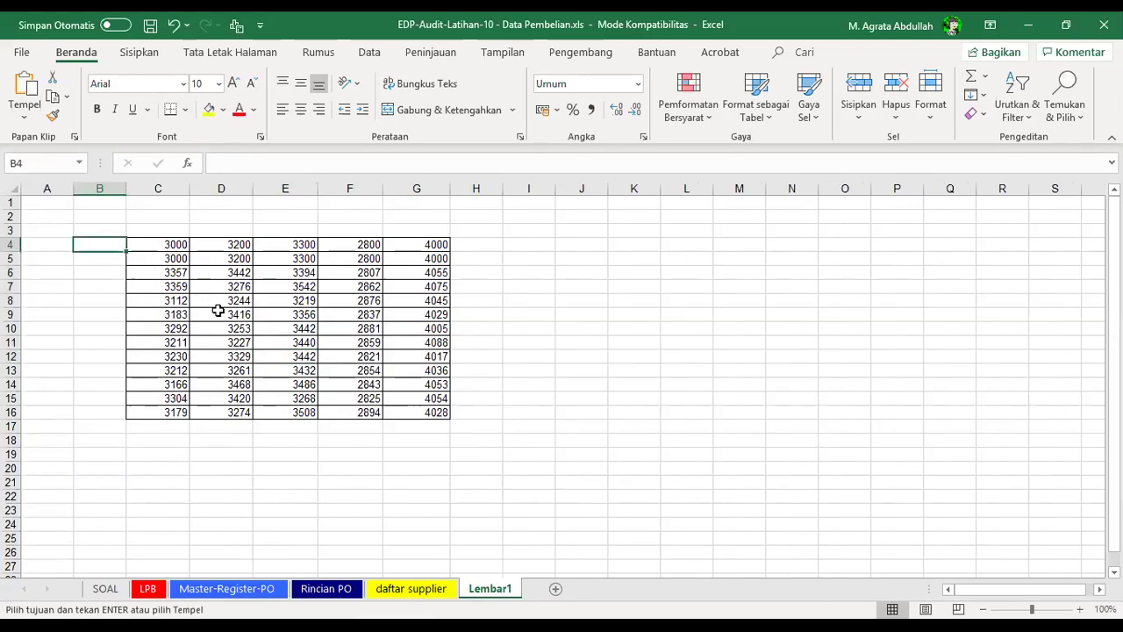
type("1")
key("Return")
type("2")
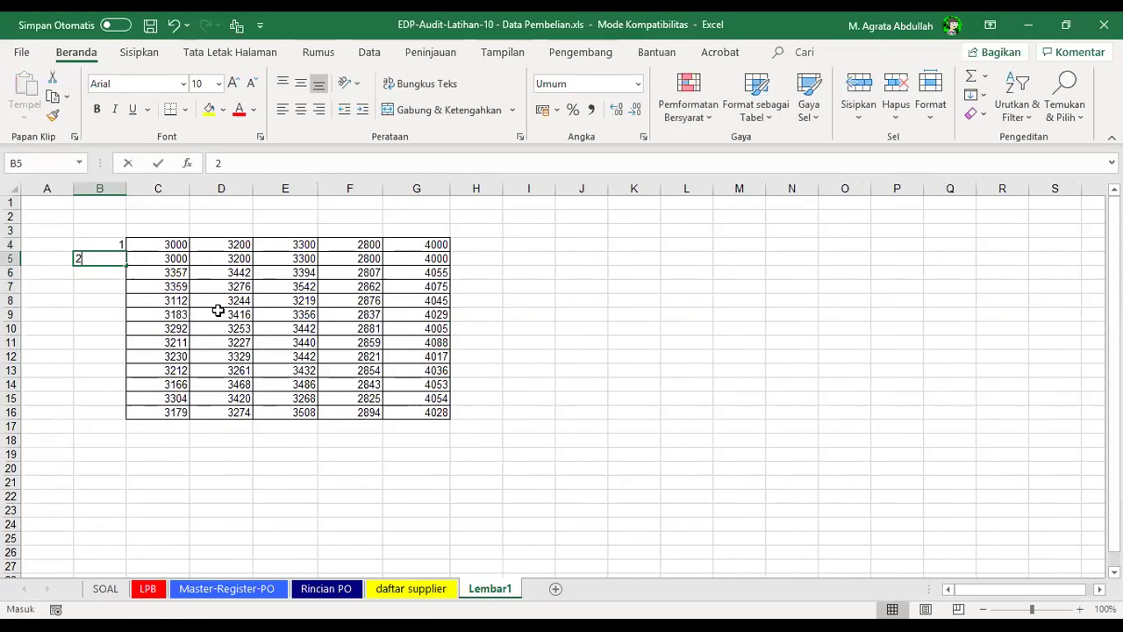
key("Return")
left_click_drag(104, 251, 115, 261)
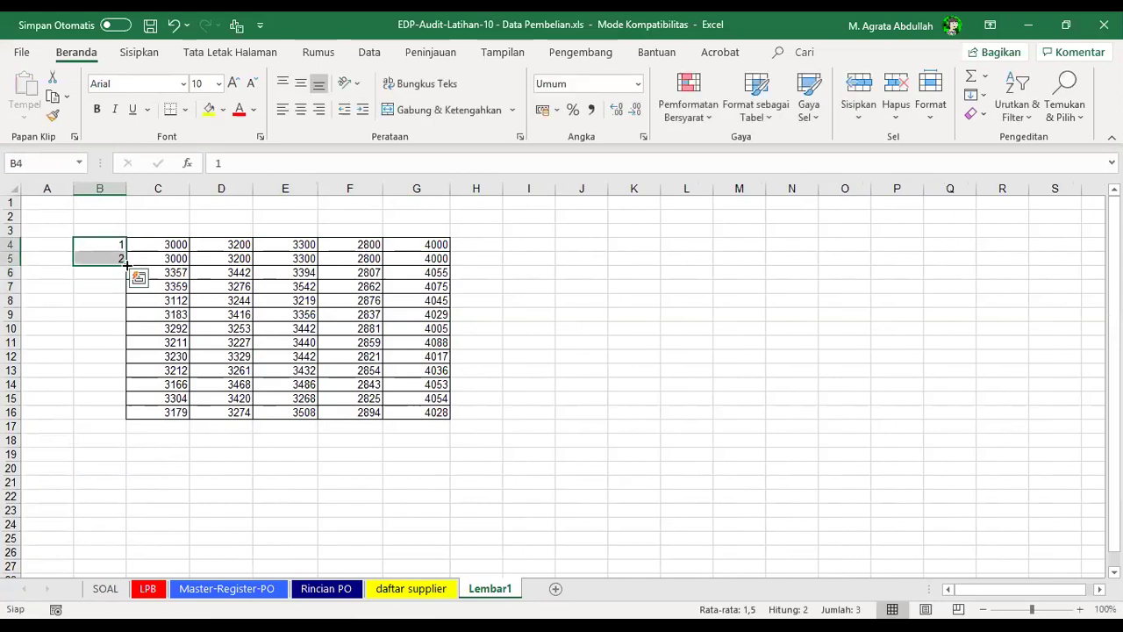
double_click(127, 265)
- Number the columns of the price matrix 1 to 5 in C3:G3 by extending a series started with 1 and 2
left_click(176, 226)
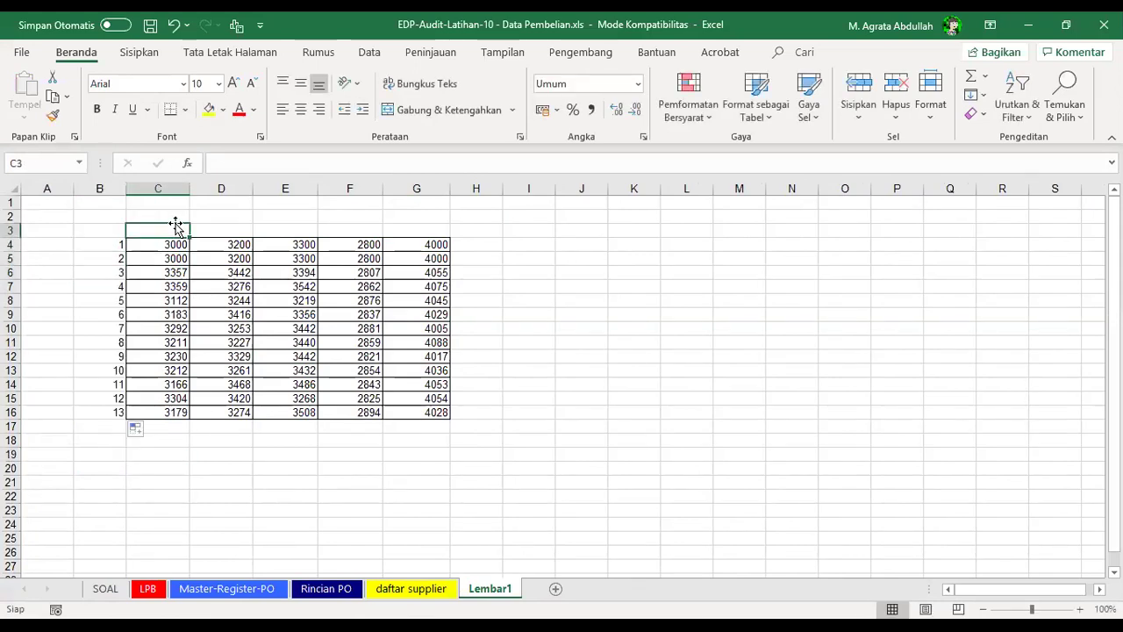
type("1")
key("Tab")
type("2")
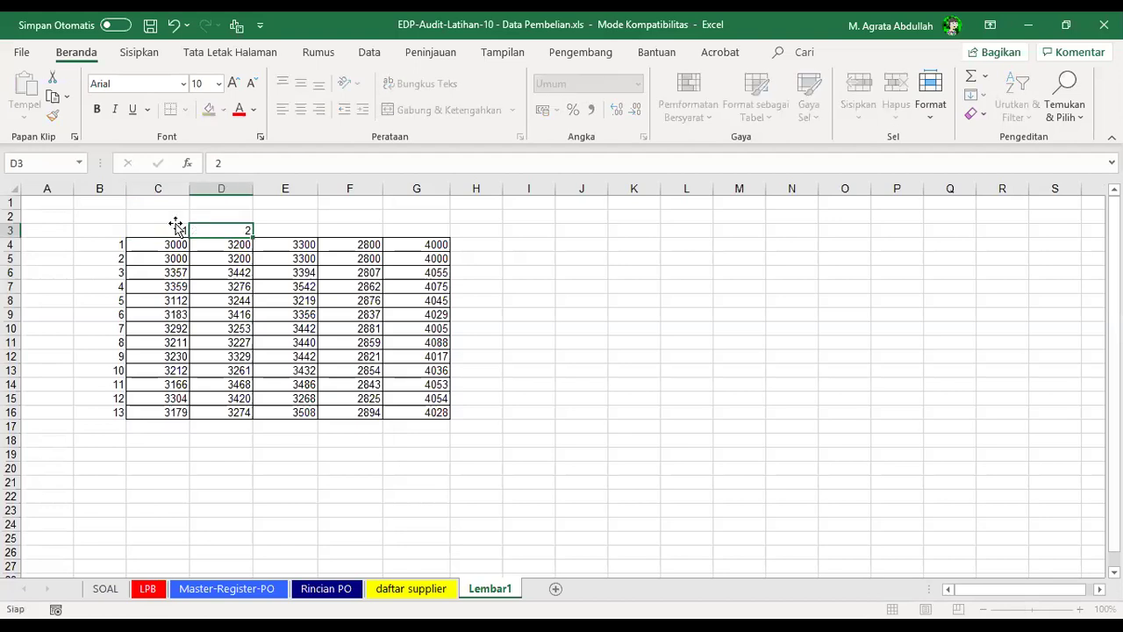
left_click(168, 226)
key("shift+Right")
left_click_drag(253, 238, 447, 237)
left_click(351, 522)
- Examine the row and column numbering around the copied price matrix
left_click(220, 346)
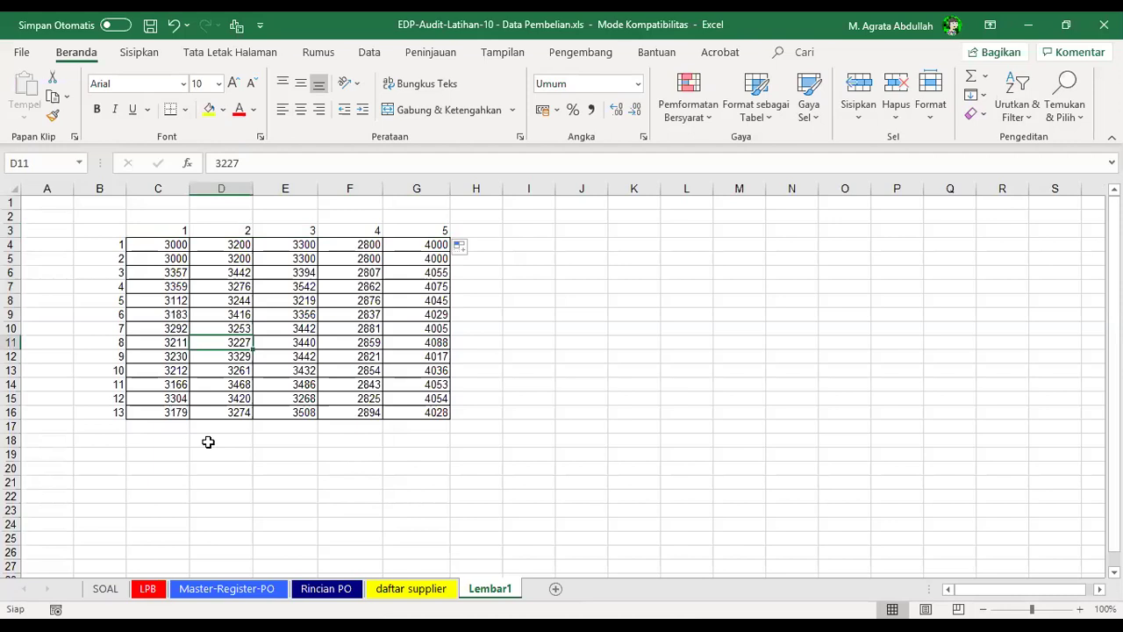
left_click(213, 441)
left_click(153, 439)
left_click_drag(116, 240, 117, 409)
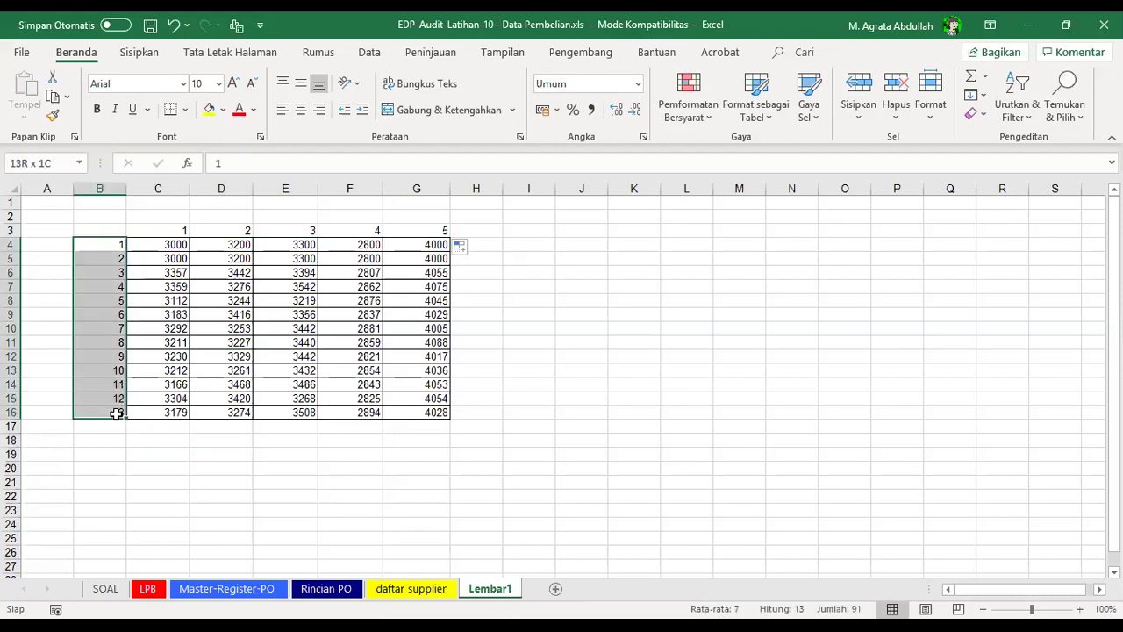
left_click(476, 413)
left_click(508, 302)
left_click(529, 247)
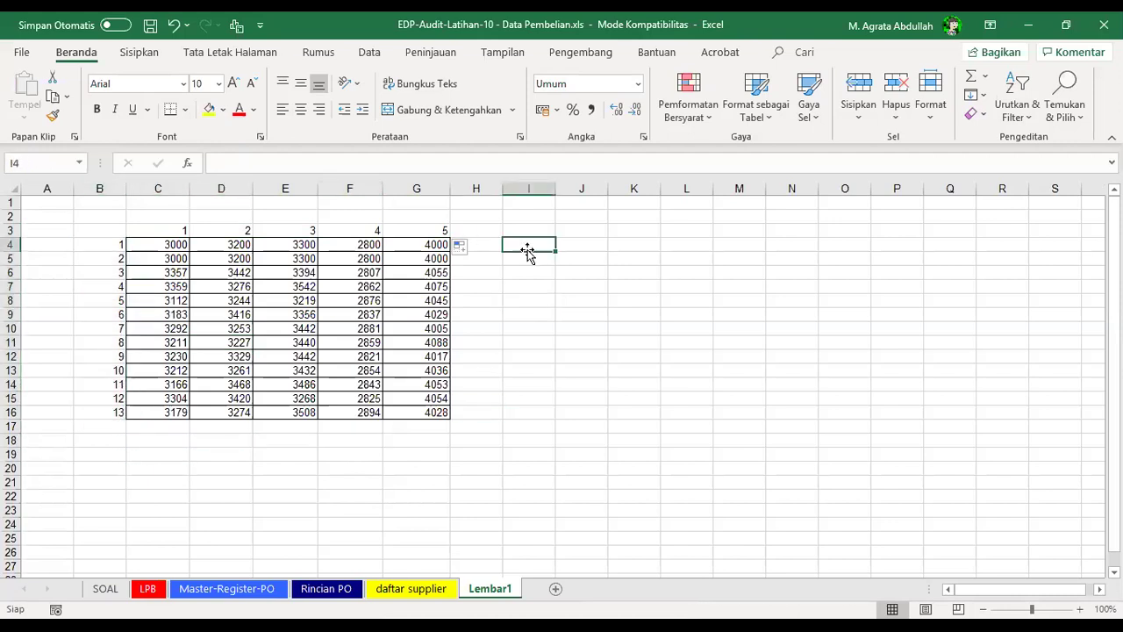
left_click(528, 303)
left_click(538, 257)
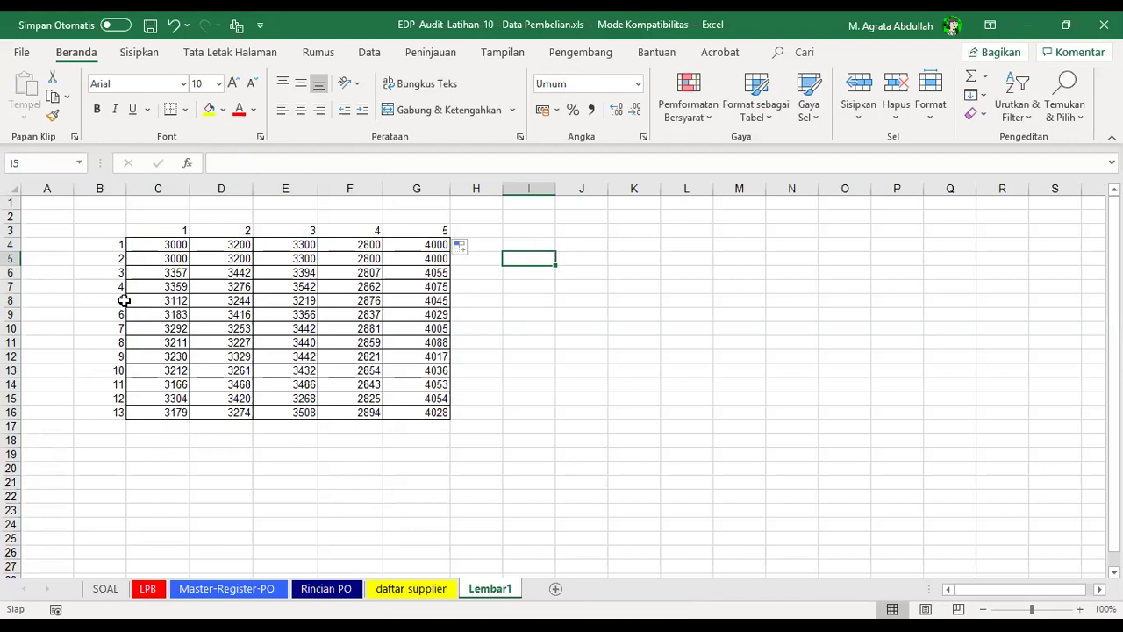
- Fill the price in row 5, column 3 of the matrix (cell E8) with yellow
left_click(281, 300)
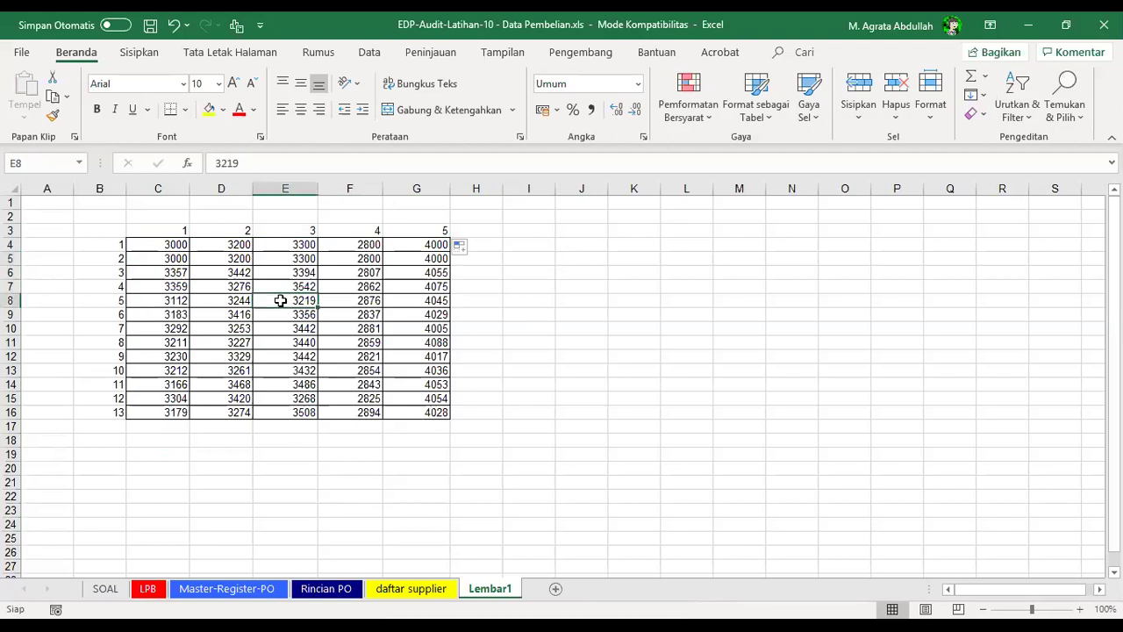
left_click(210, 113)
left_click(369, 354)
left_click(309, 304)
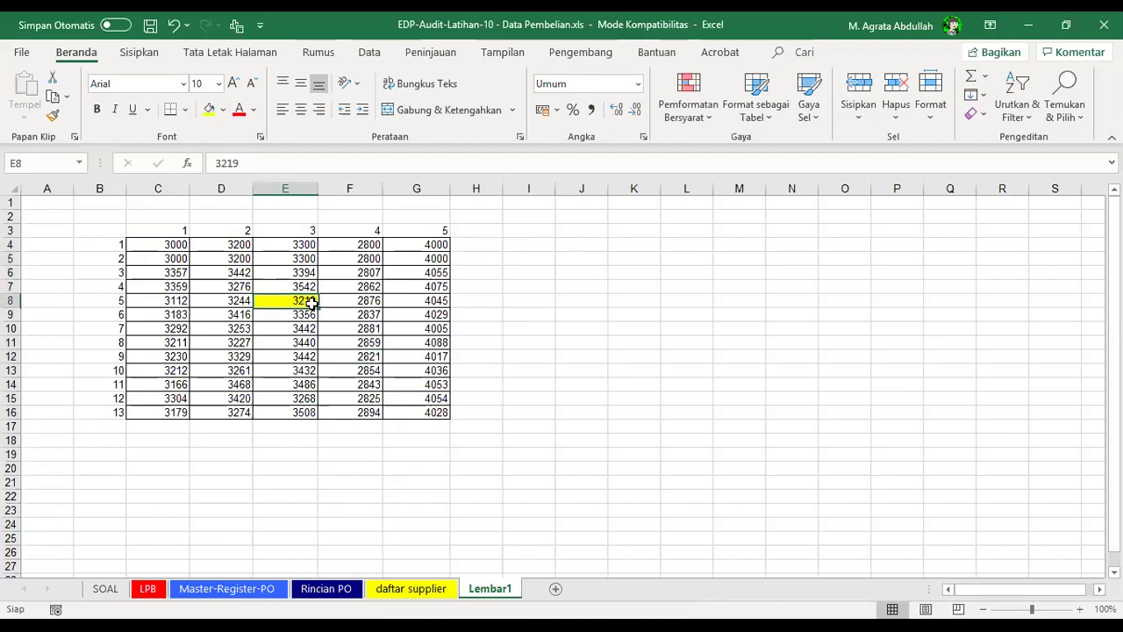
- Enter the labels "Baris 5 kolom 3" in I4 and "Baris 12 kolom 2" in I6, and fit column I to them
left_click(531, 245)
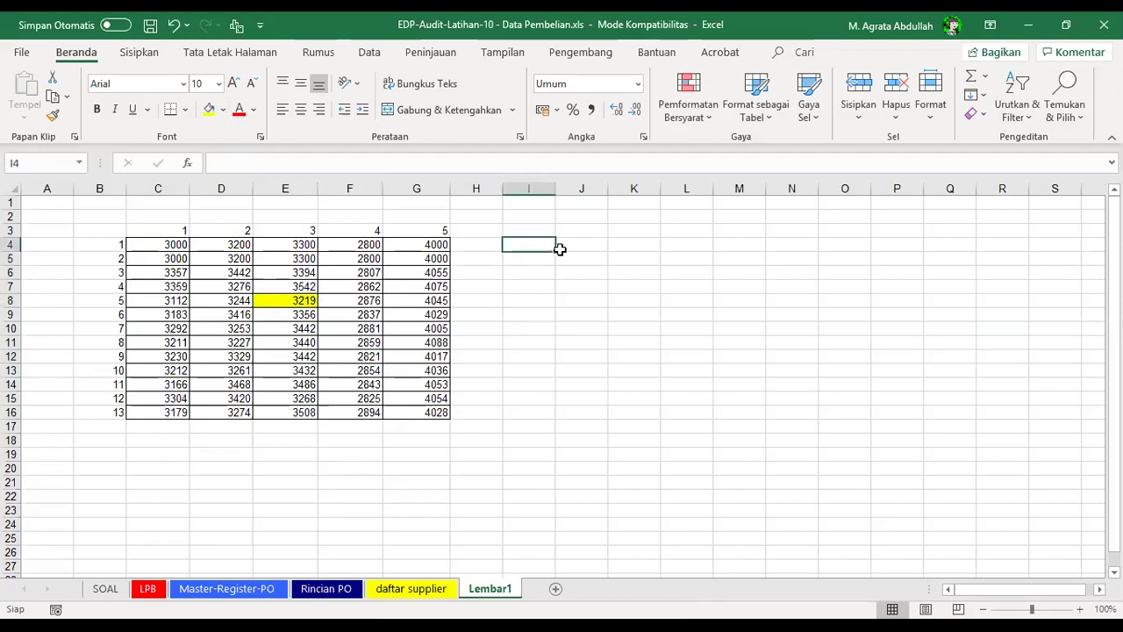
type("Baris 5")
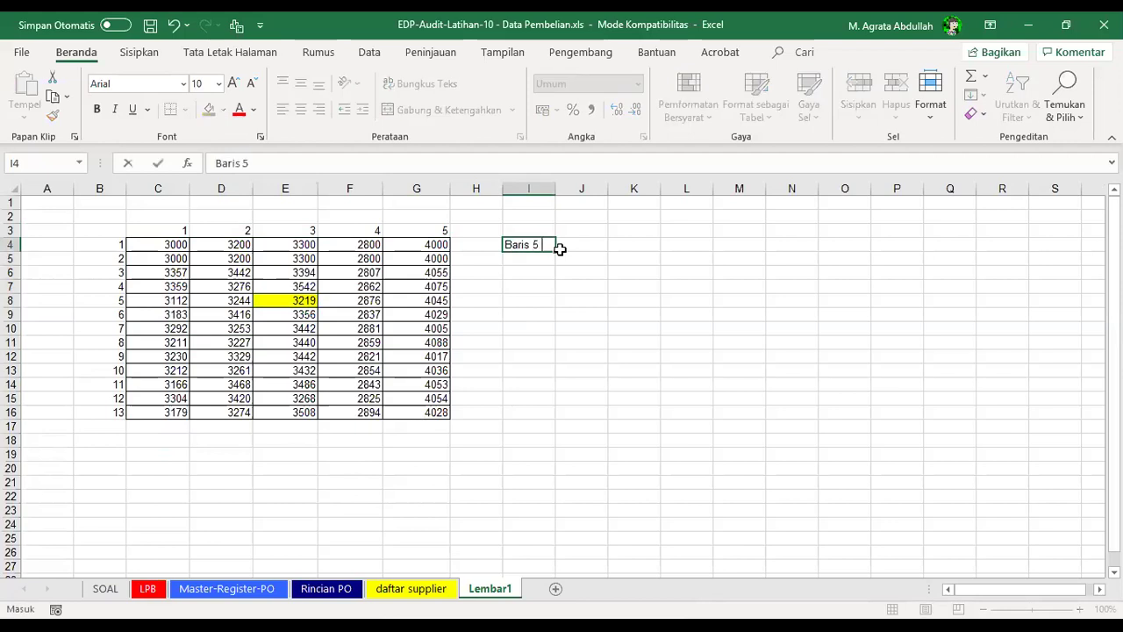
type(" kolom 3")
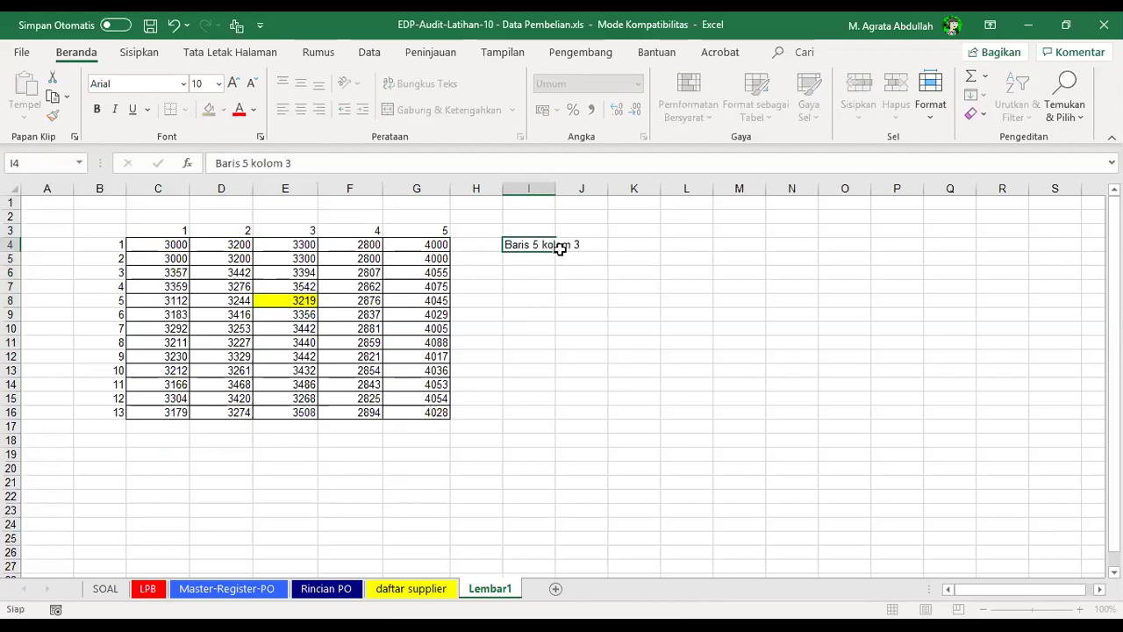
key("Return")
left_click(544, 274)
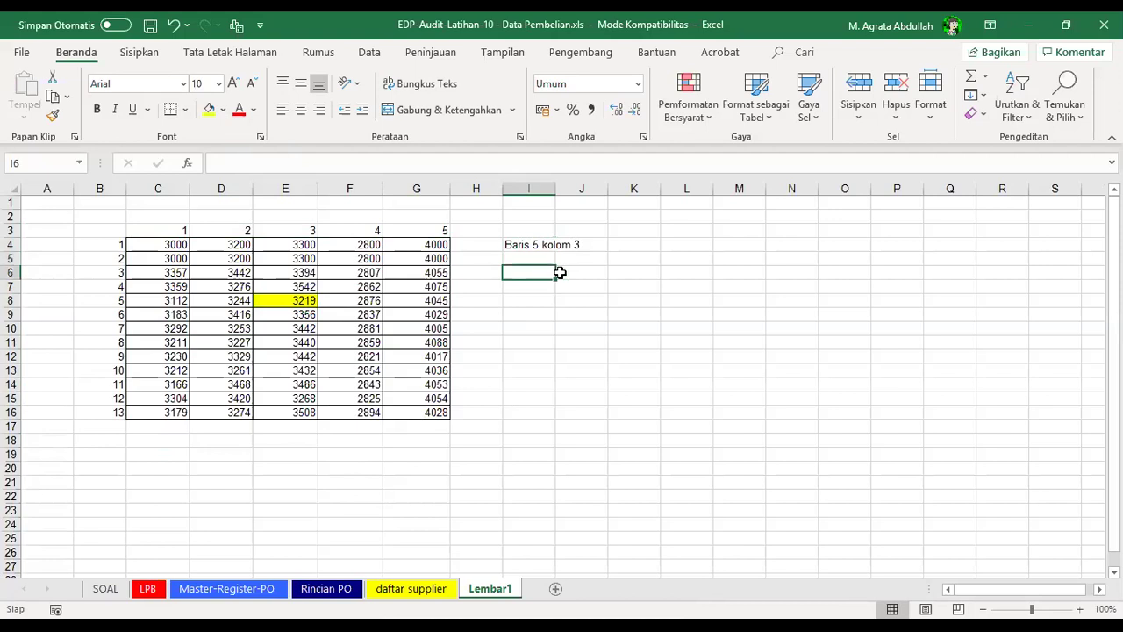
type("Baris 12 kolom 2")
key("Return")
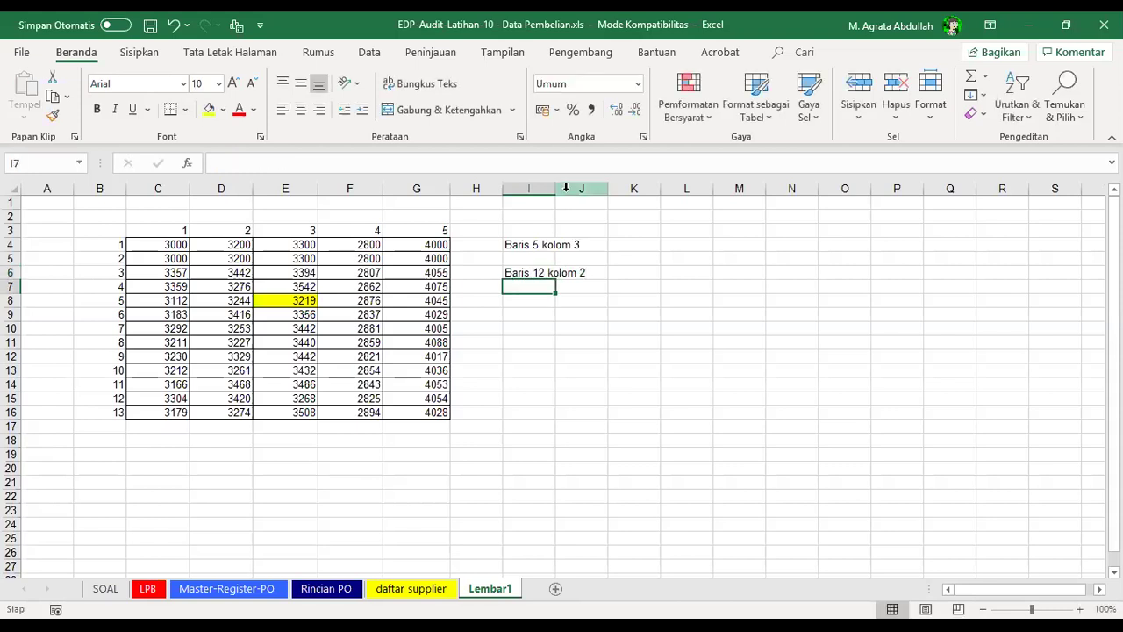
double_click(554, 189)
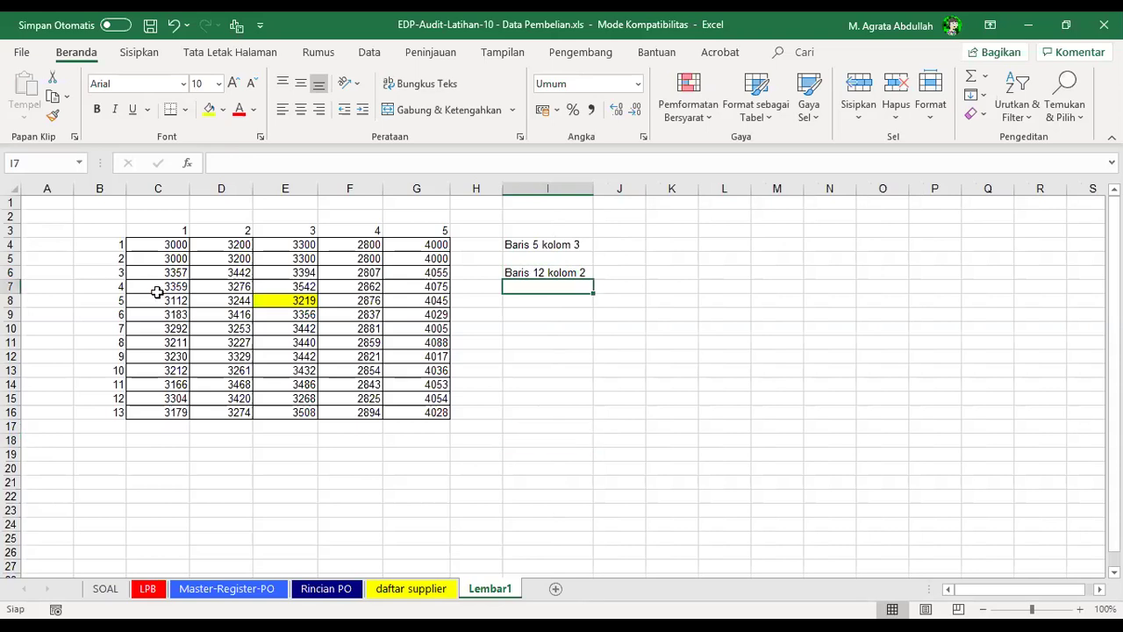
- Fill the price in row 12, column 2 of the matrix (cell D15) with yellow
left_click(219, 397)
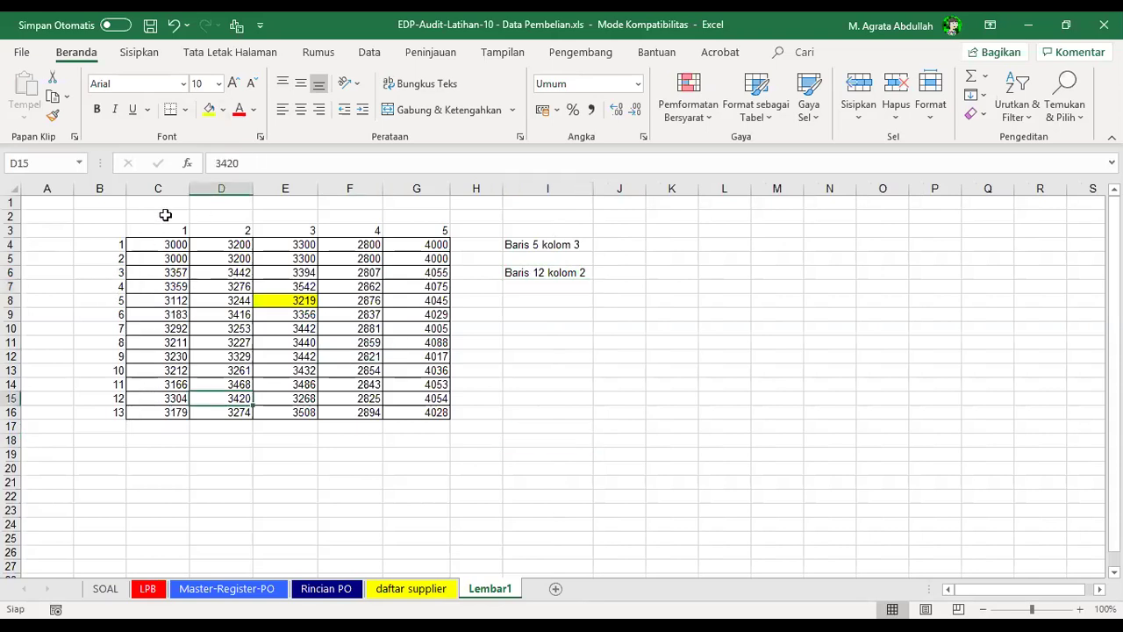
left_click(209, 109)
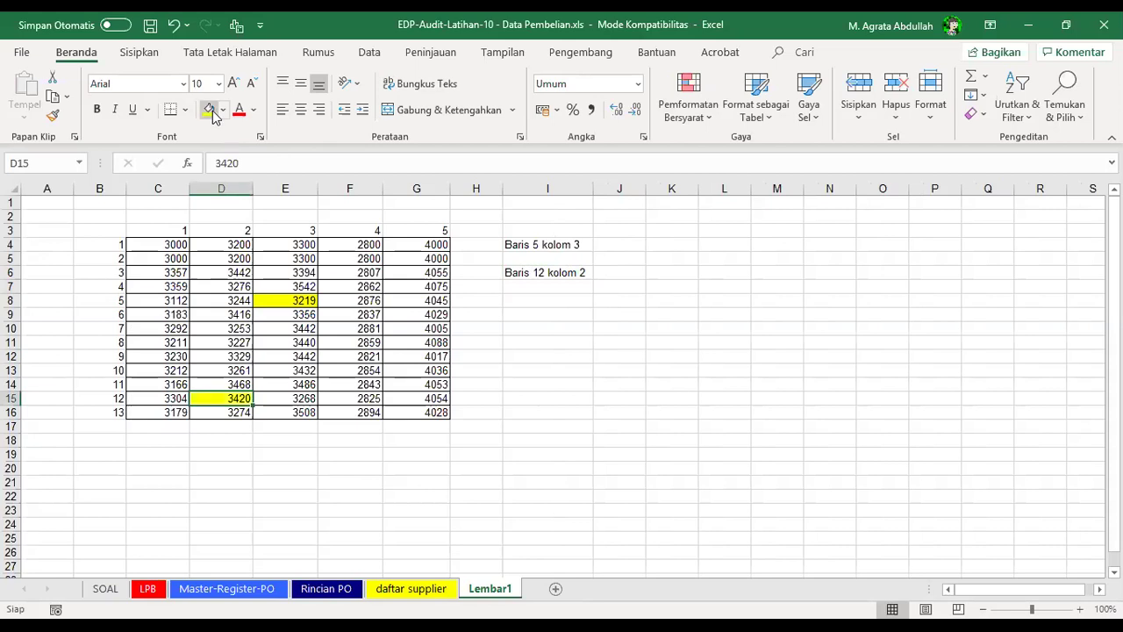
left_click(277, 298)
left_click(227, 399)
left_click(224, 110)
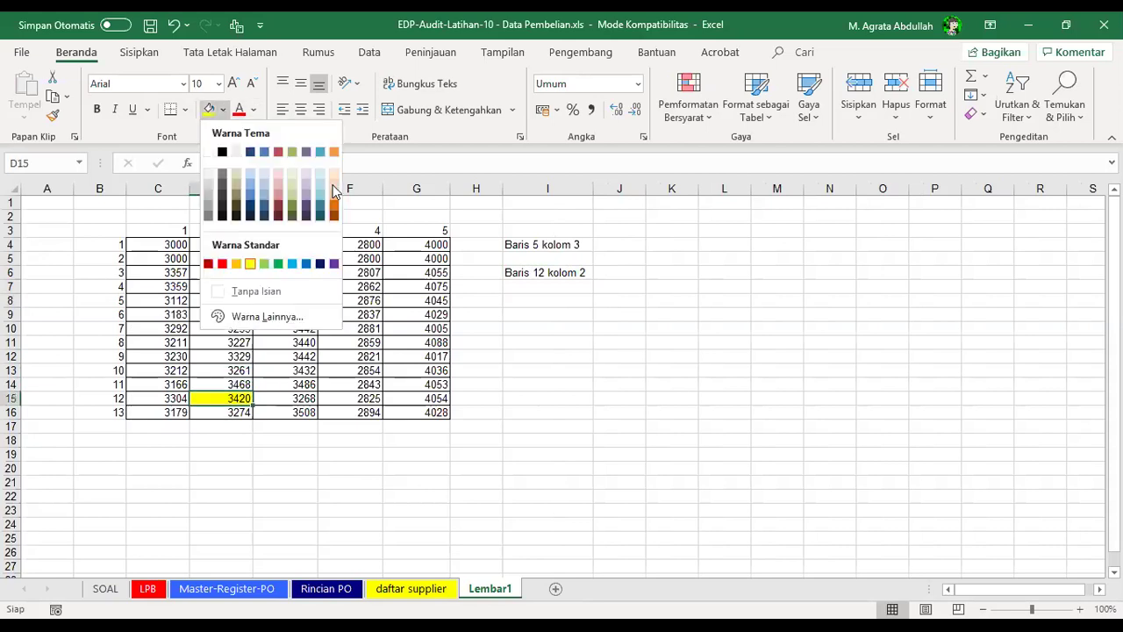
left_click(420, 347)
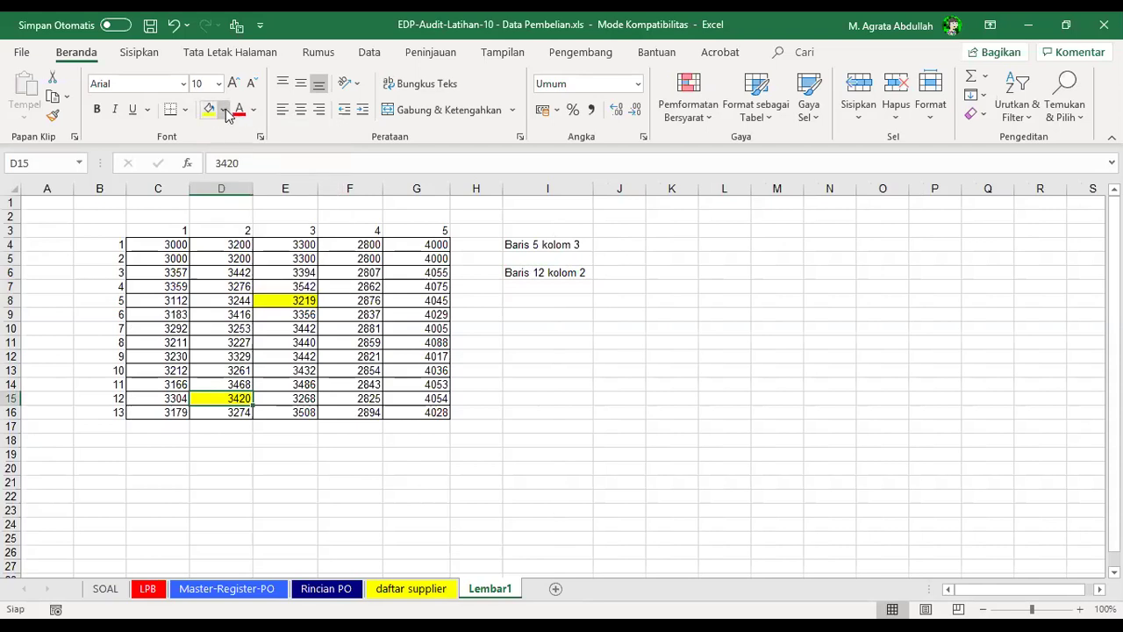
left_click(224, 110)
left_click(250, 263)
left_click(221, 230)
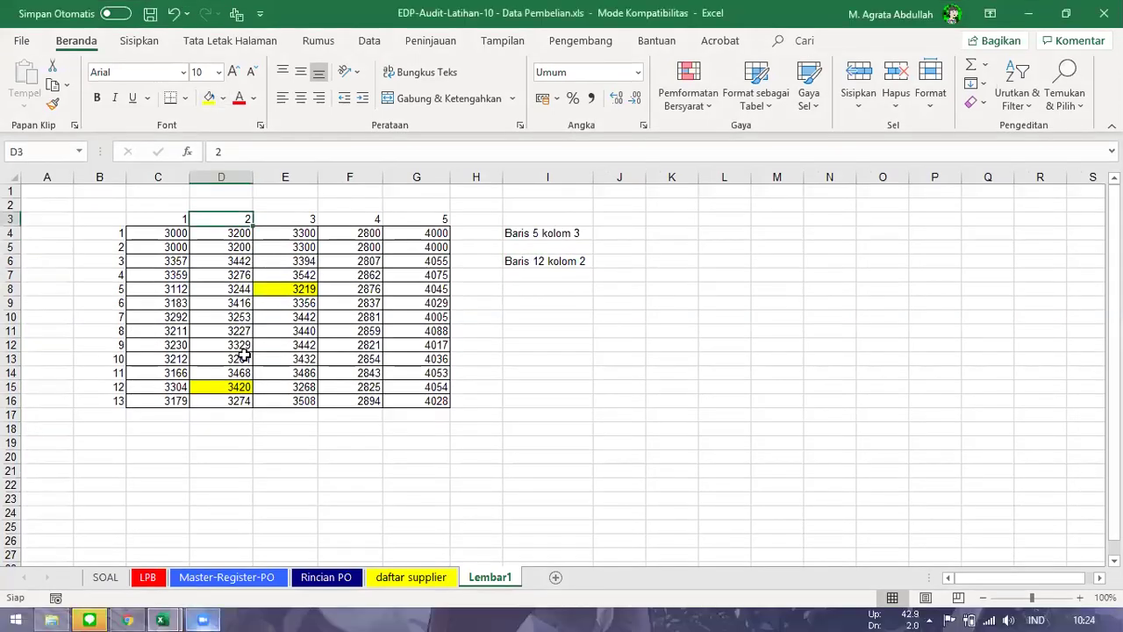
left_click(236, 398)
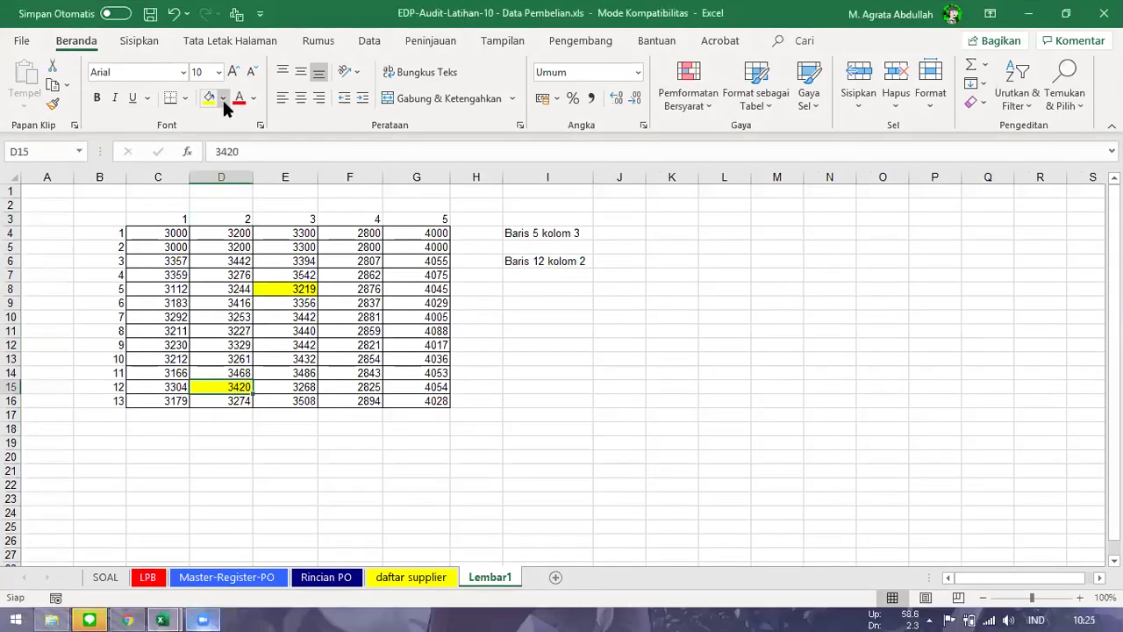
left_click(225, 98)
left_click(296, 303)
left_click(296, 303)
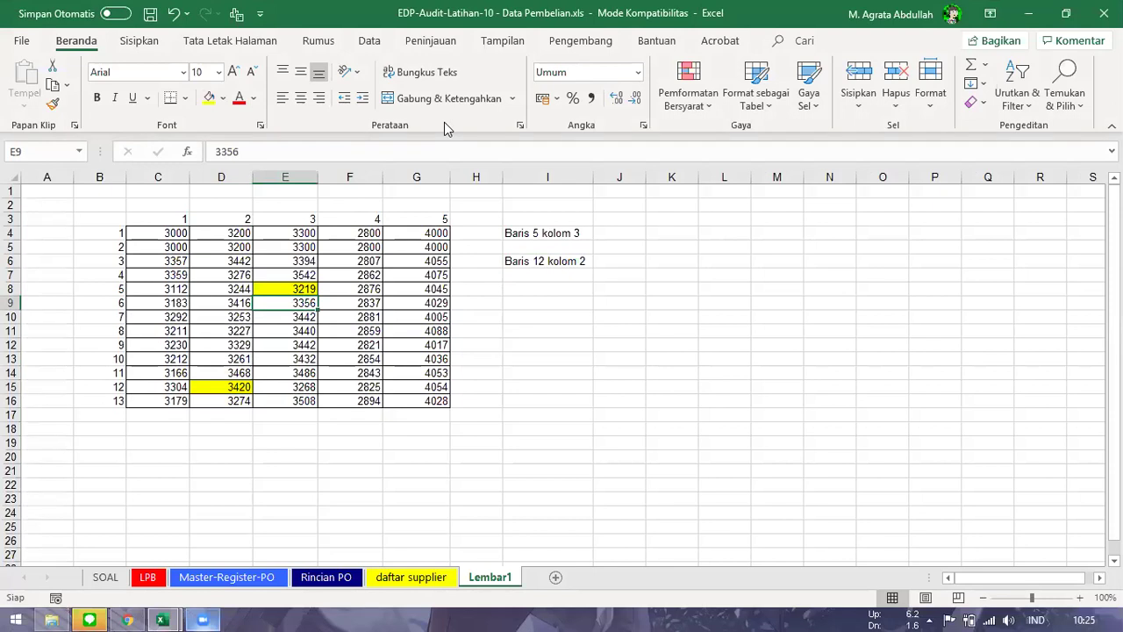
left_click(544, 275)
- Reference the two yellow prices directly, entering =E8 in J4 and =D15 in J6
left_click(619, 234)
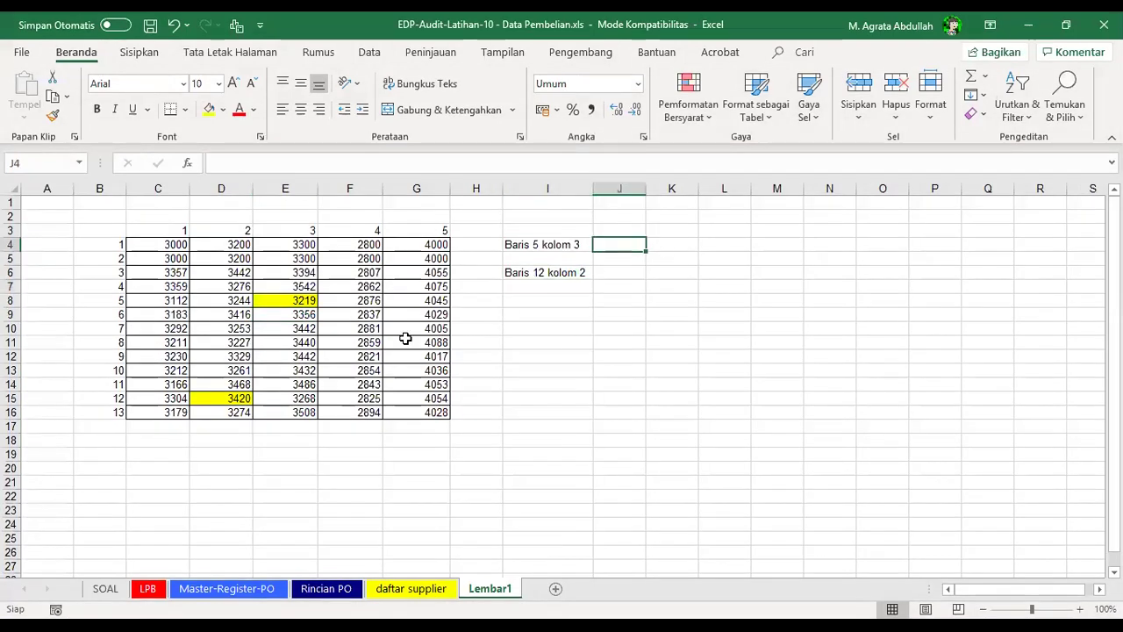
type("=")
left_click(305, 298)
key("Return")
key("Down")
type("=")
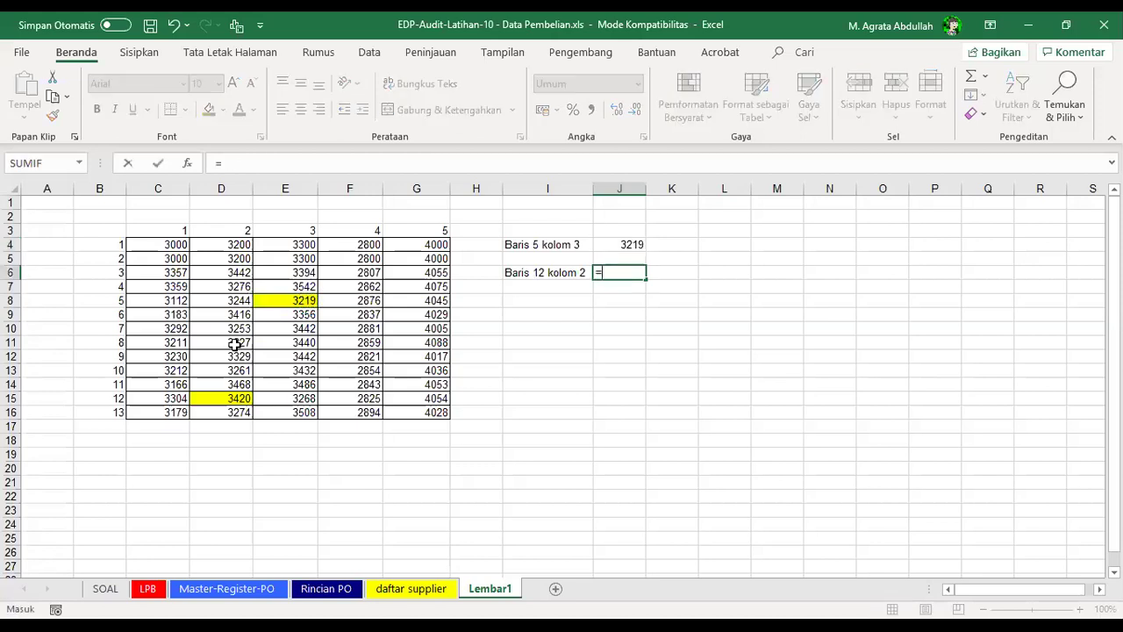
left_click(236, 398)
key("Return")
- Enter =INDEX(C4:G16;5;3) in K4 to look up the price in row 5, column 3 of the matrix
key("Up")
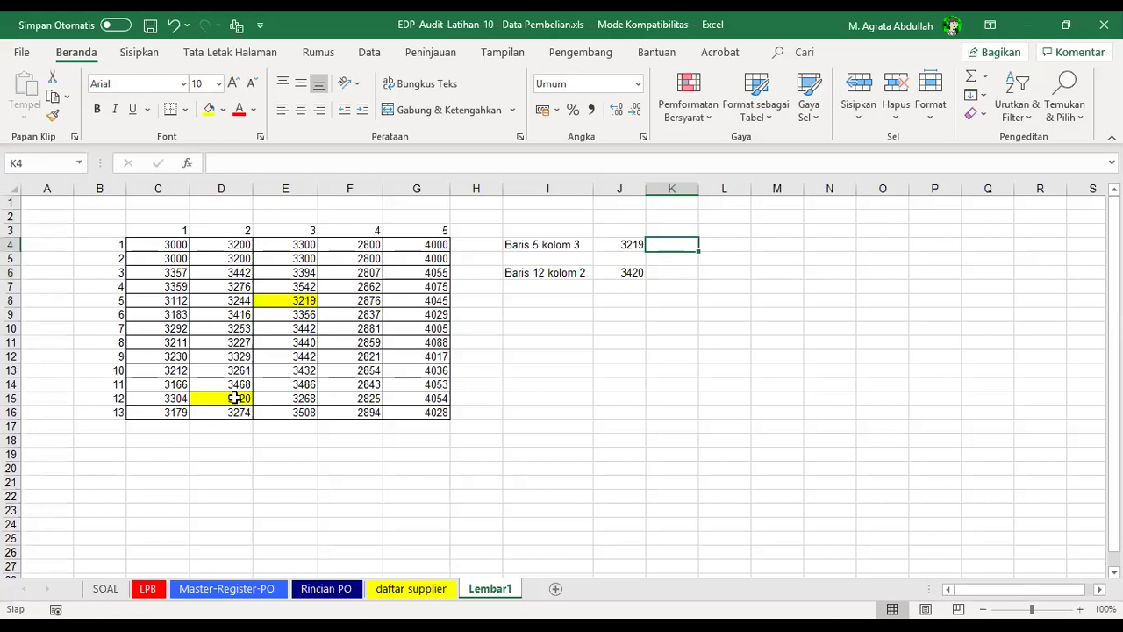
type("=")
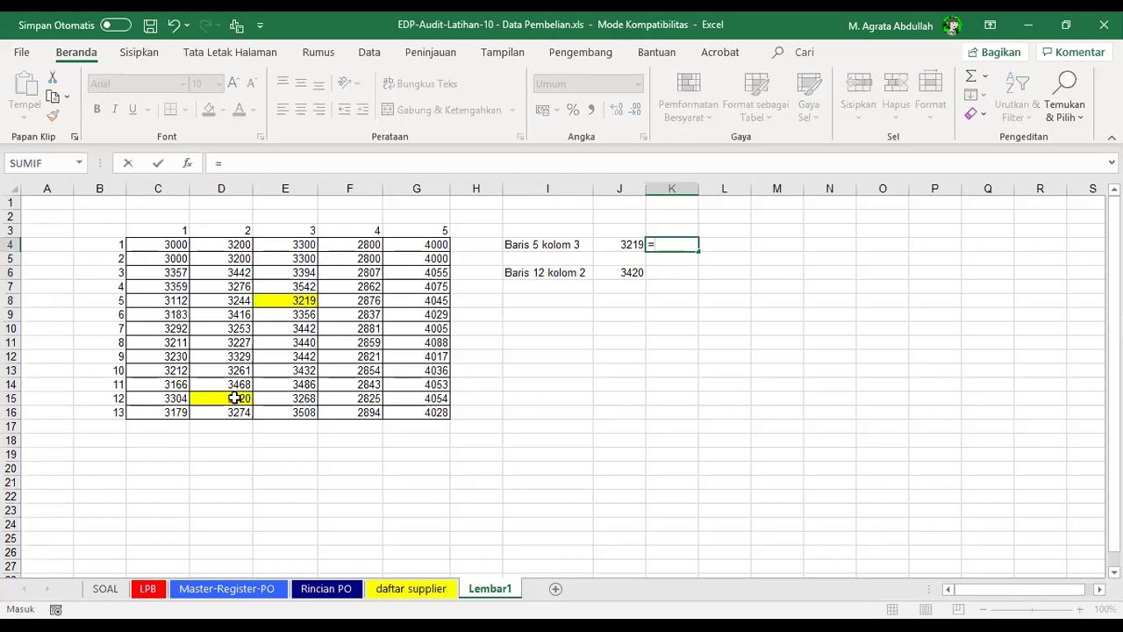
type("INDEKS(")
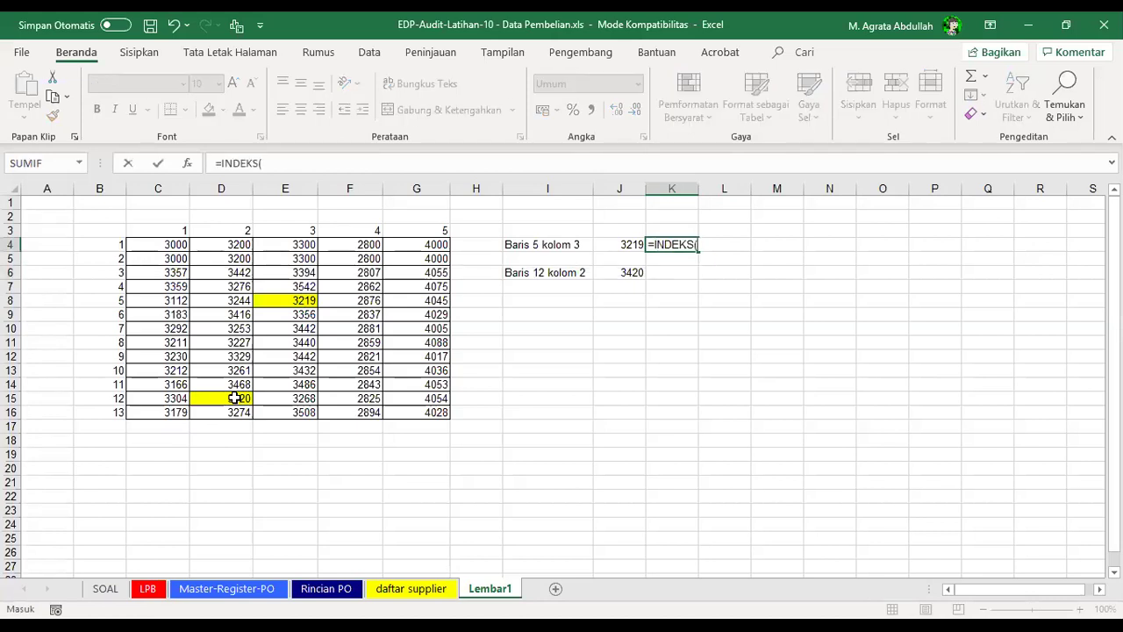
key("BackSpace")
key("BackSpace")
key("BackSpace")
type("X")
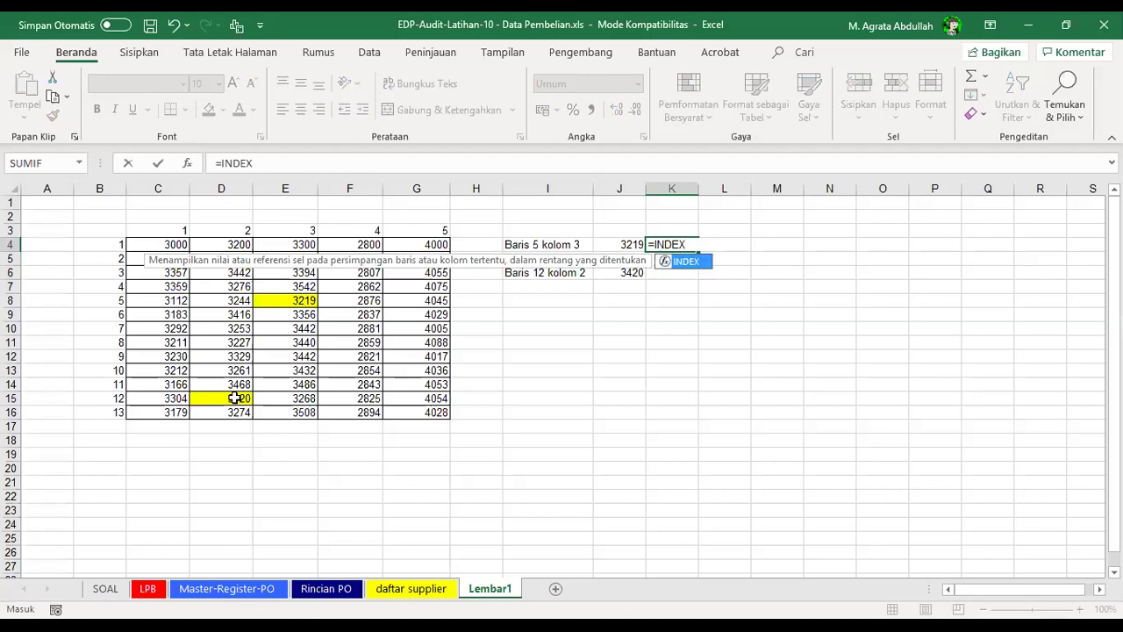
type("(")
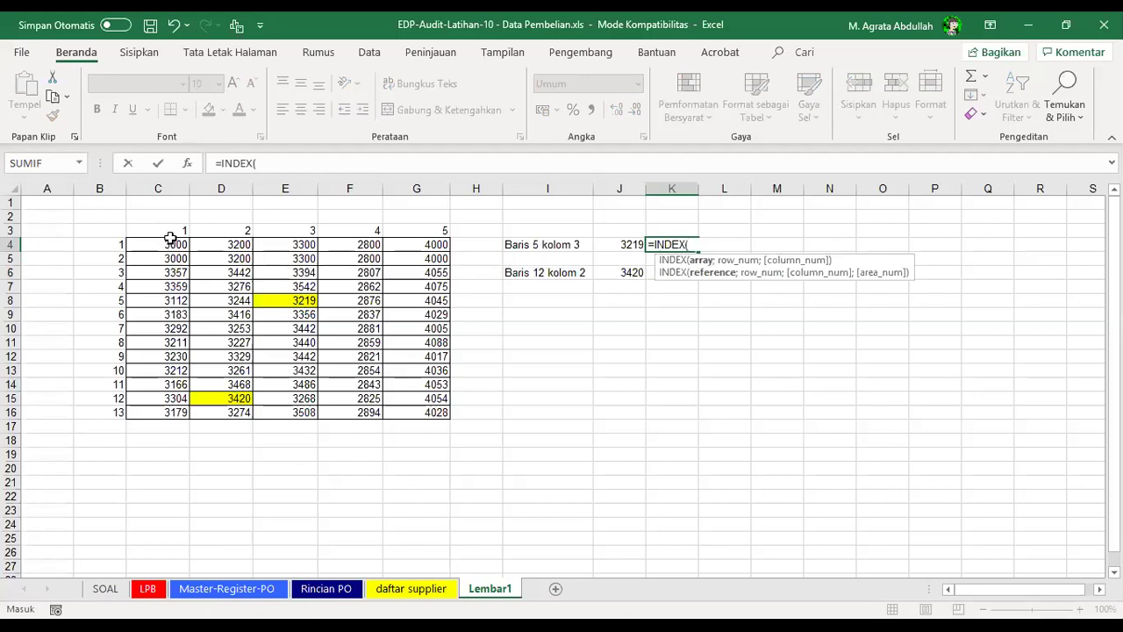
left_click(168, 245)
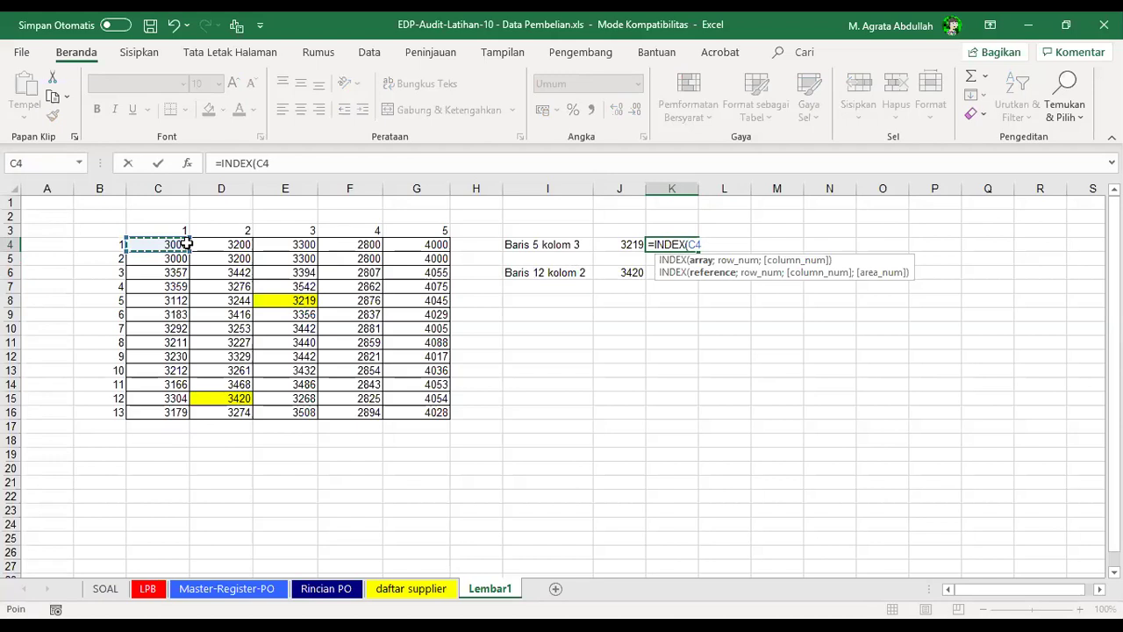
key("ctrl+shift+Down")
key("ctrl+shift+Right")
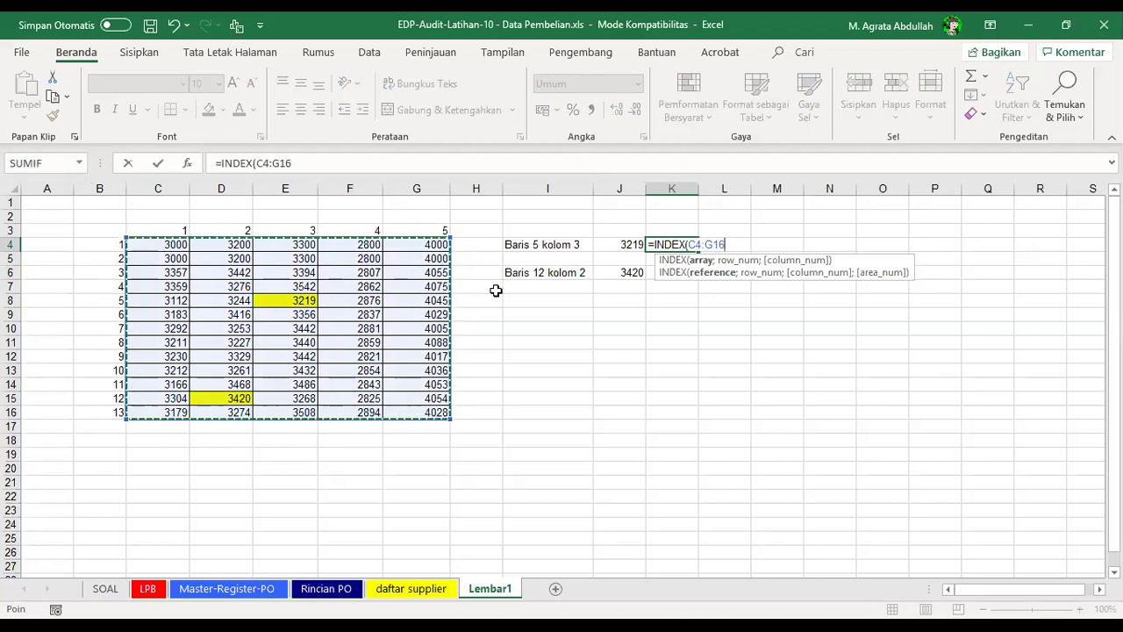
type(";")
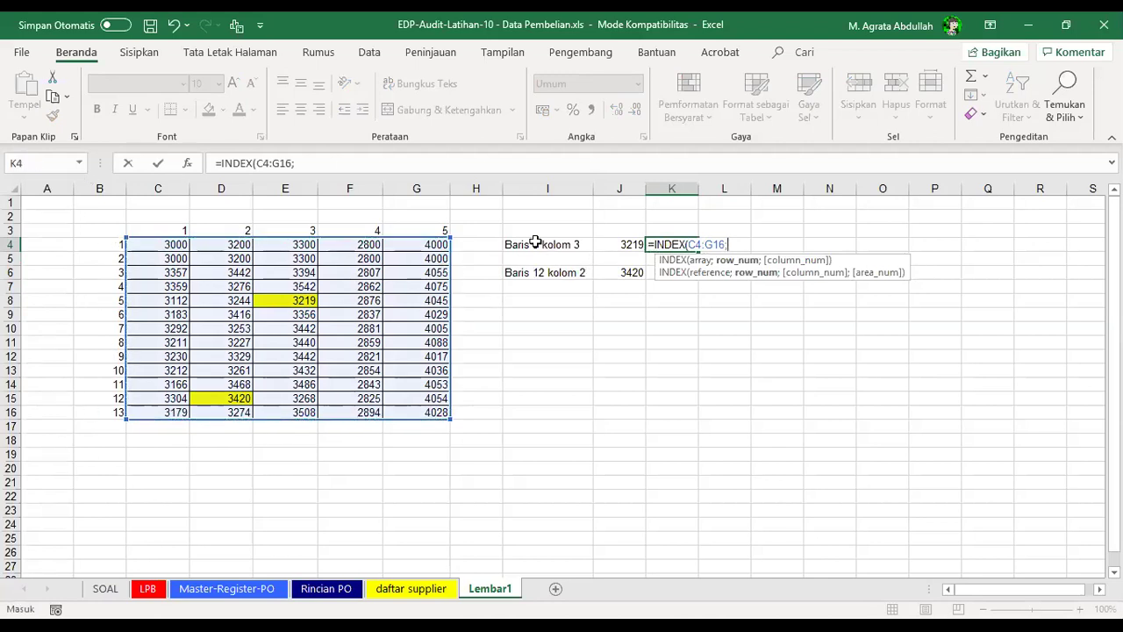
type("5;3)")
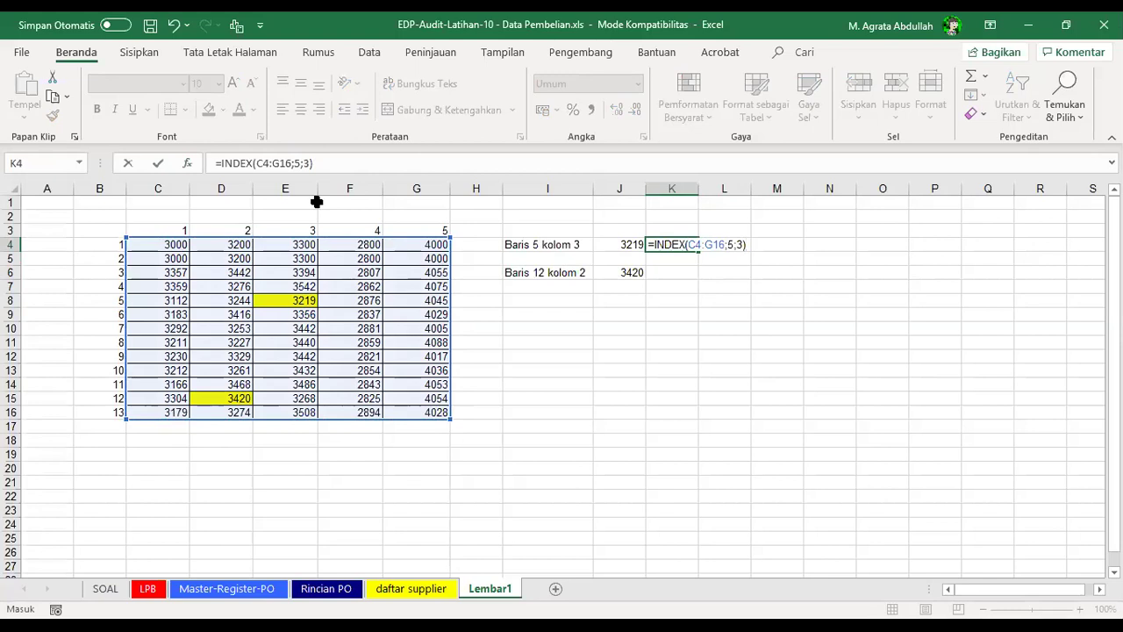
key("ctrl+Return")
key("Left")
key("Right")
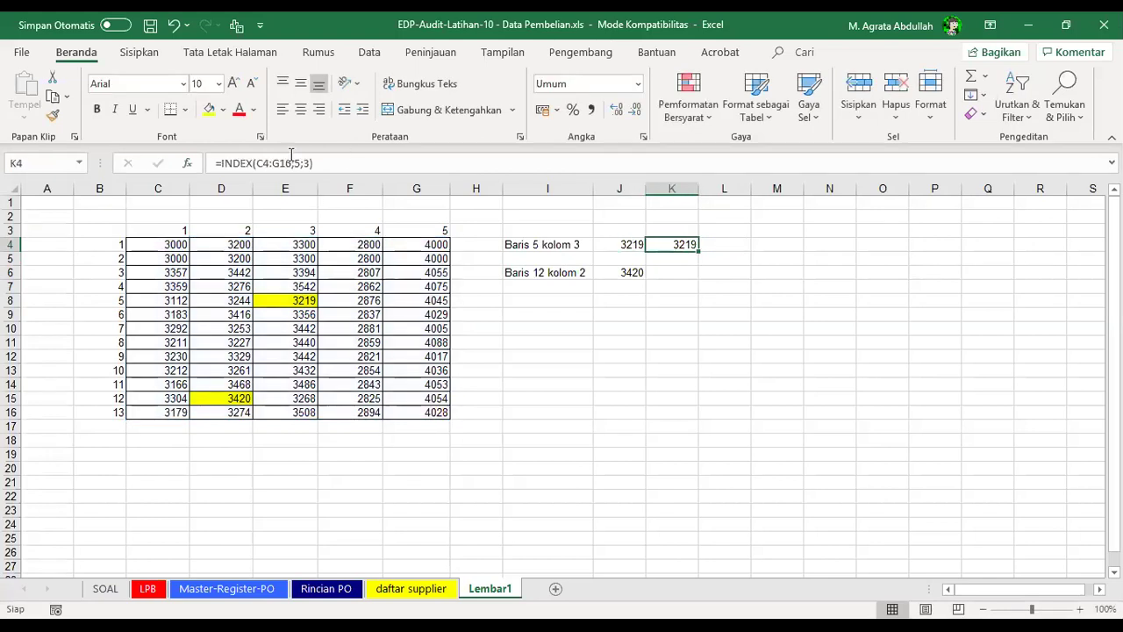
- Copy the exact INDEX formula text from K4 into K6, keeping the C4:G16 range
key("F2")
key("ctrl+c")
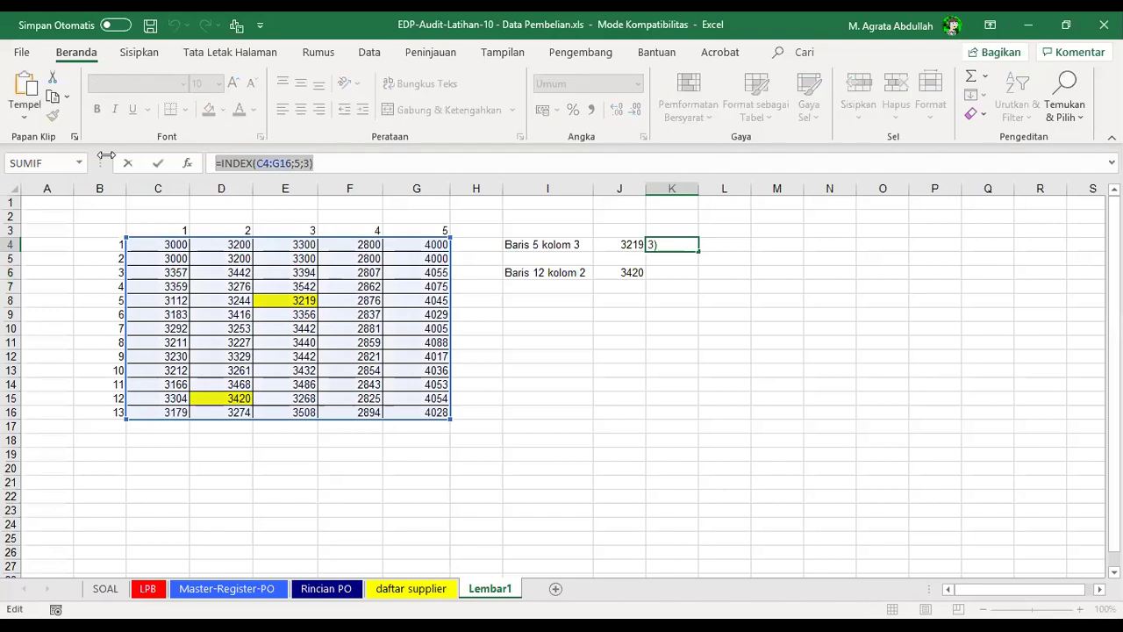
key("Escape")
key("Down")
key("Down")
key("ctrl+v")
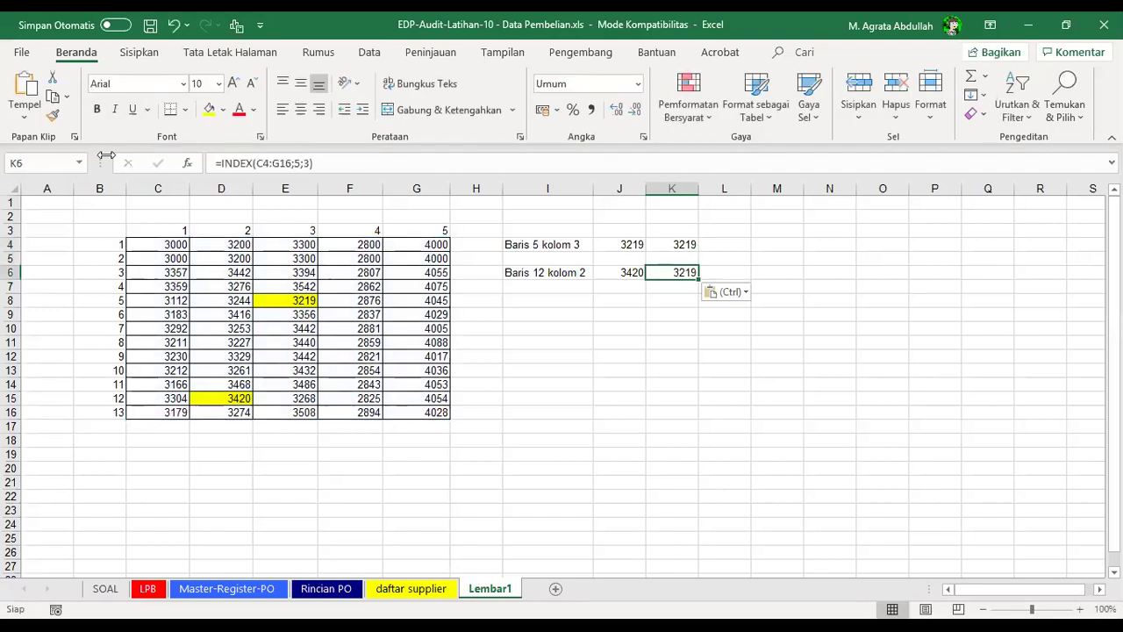
- Set the row number to 12 and the column number to 2 in the INDEX formula in K6
left_click(301, 163)
key("BackSpace")
type("12")
left_click(317, 163)
key("BackSpace")
type("2")
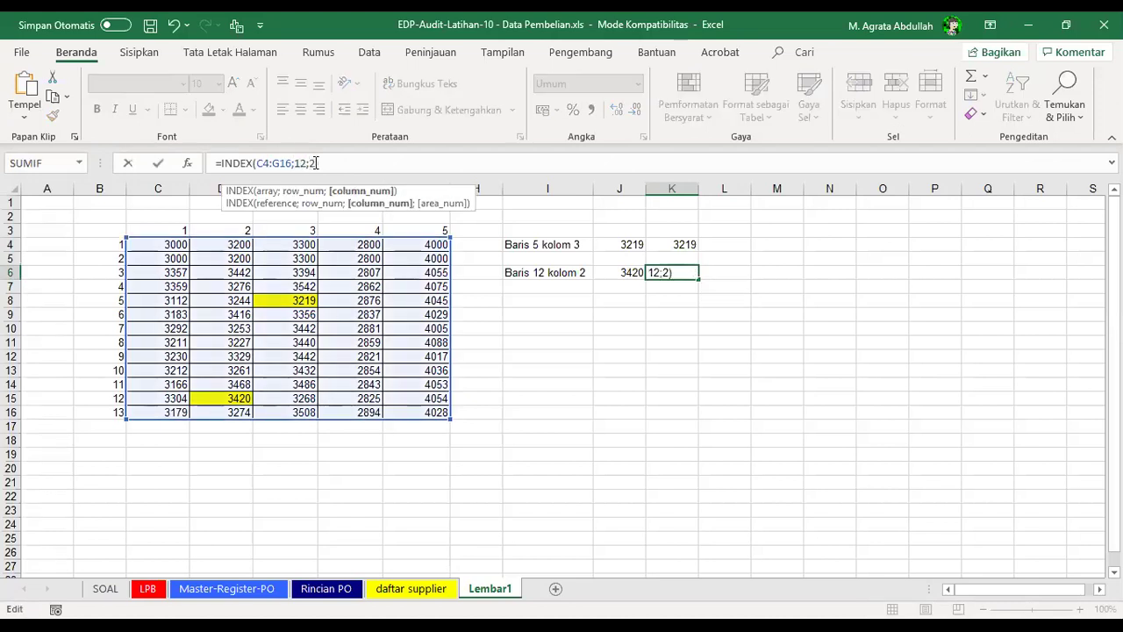
key("Return")
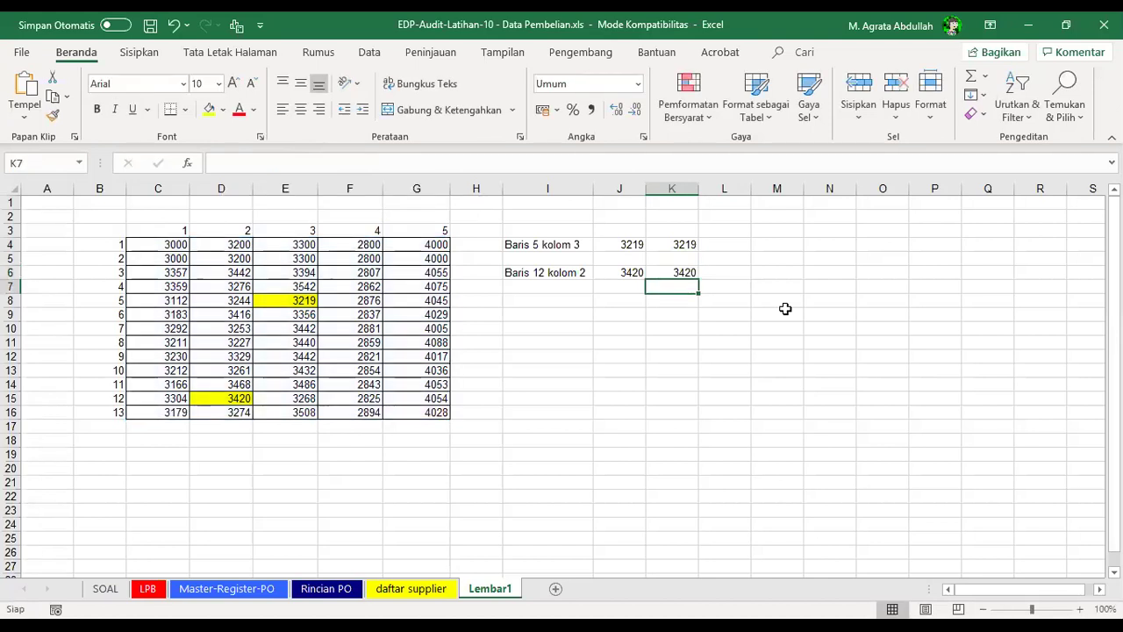
- Examine the row and column arguments of the INDEX formulas in K4 and K6 against the direct references in column J
left_click(676, 272)
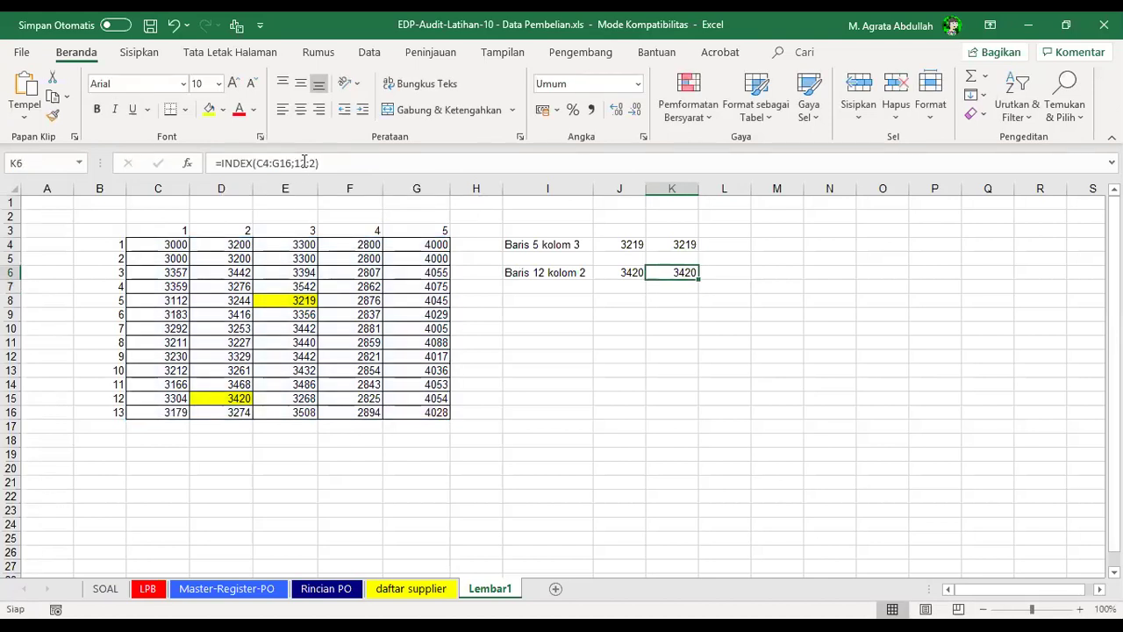
key("F2")
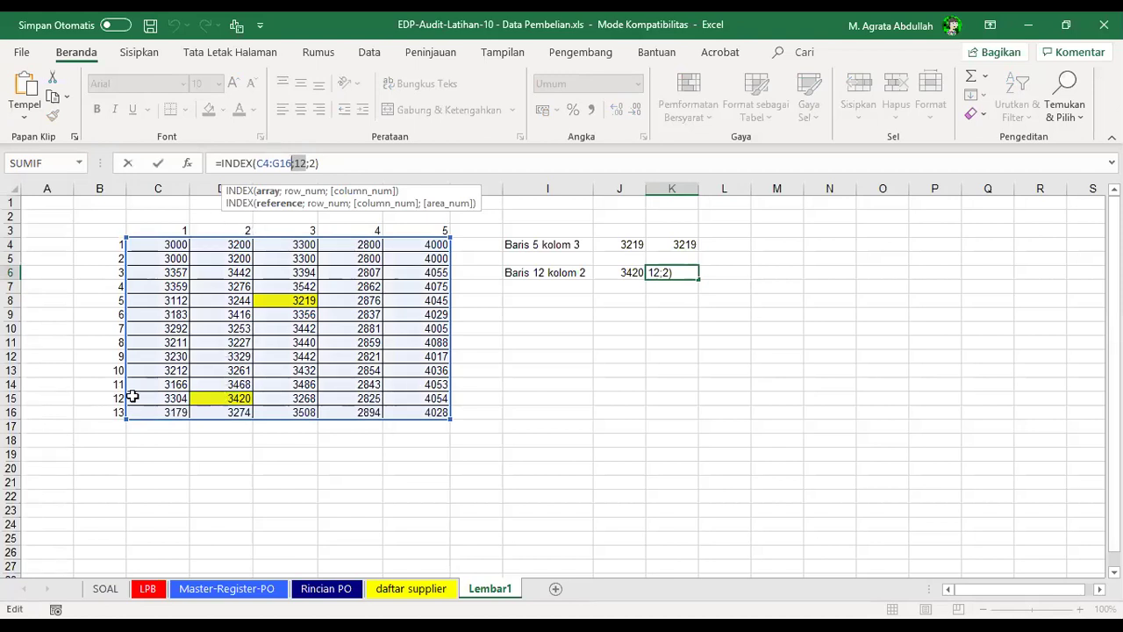
key("Return")
left_click(686, 330)
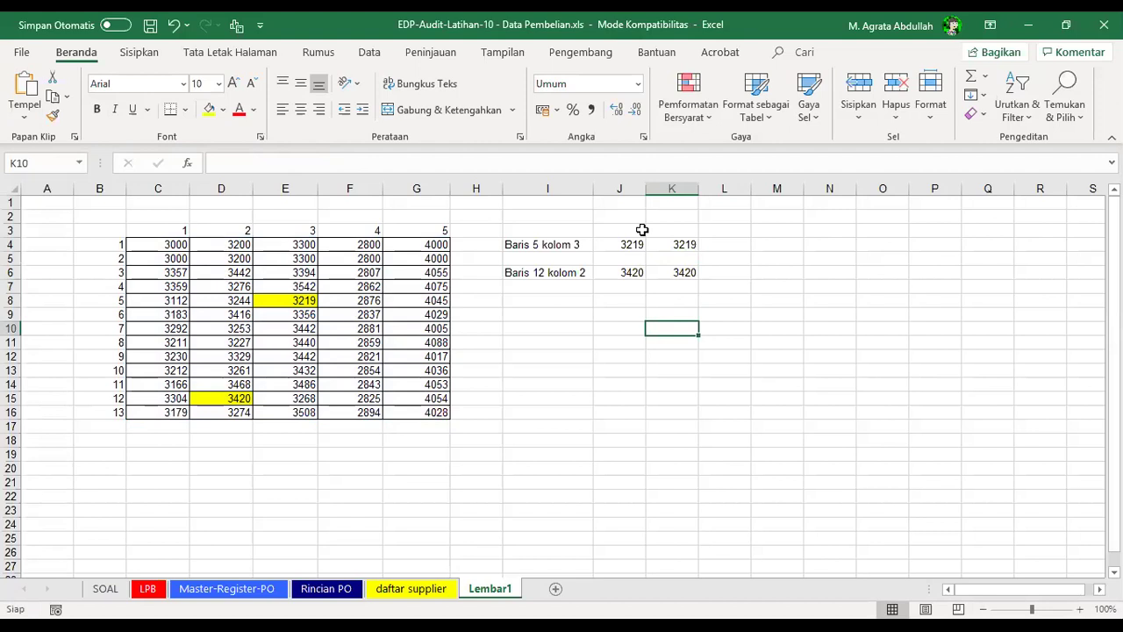
left_click(600, 316)
left_click(673, 280)
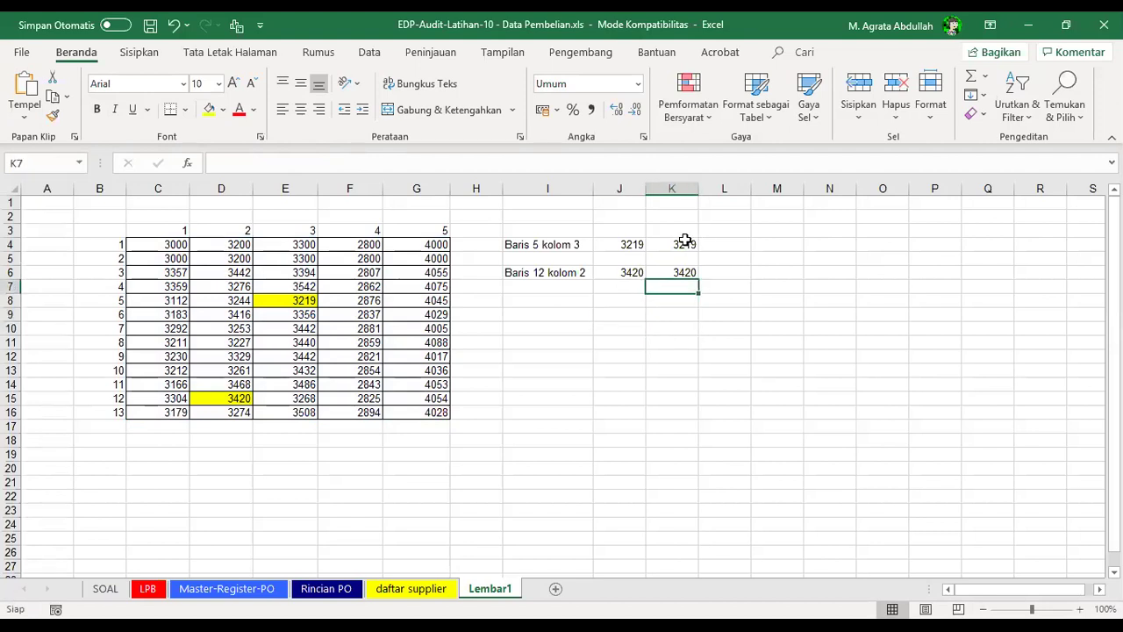
left_click(685, 242)
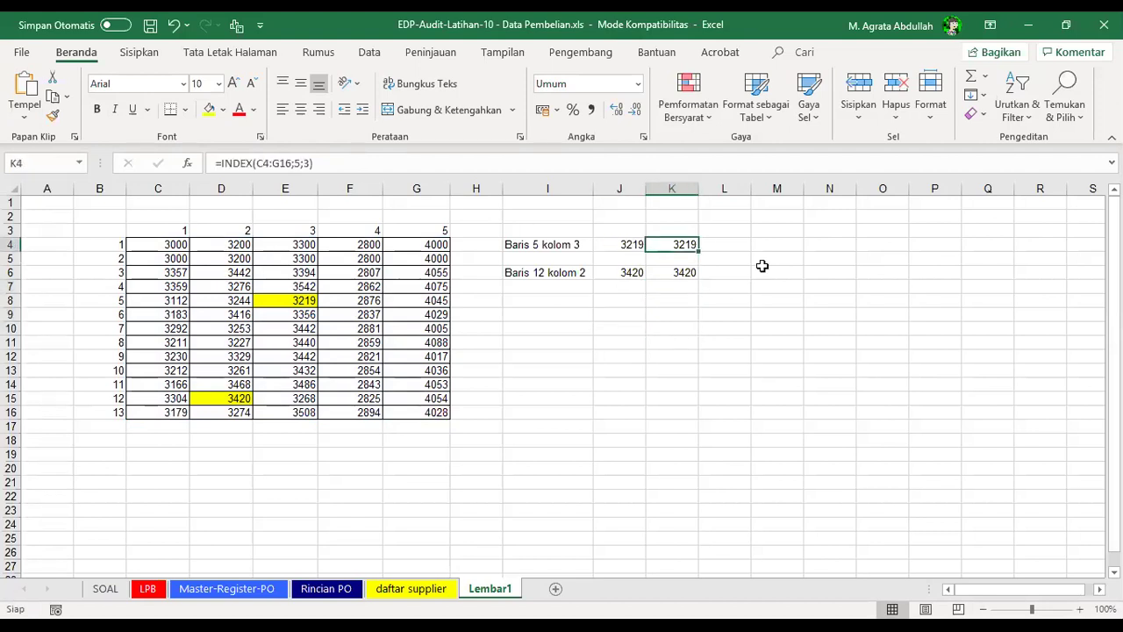
key("Right")
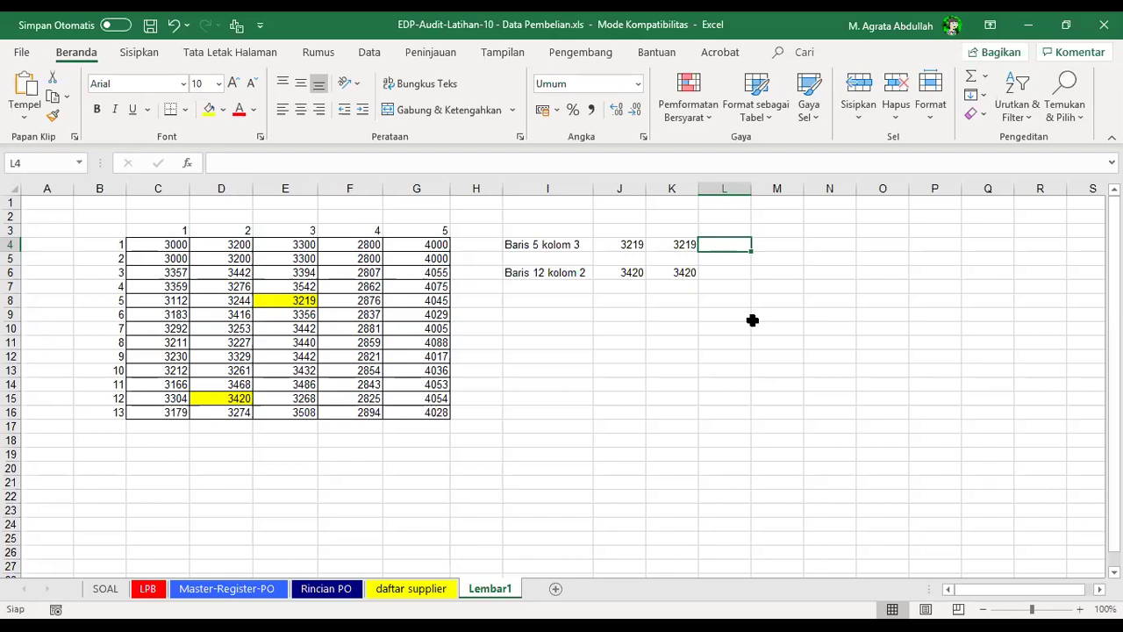
key("Left")
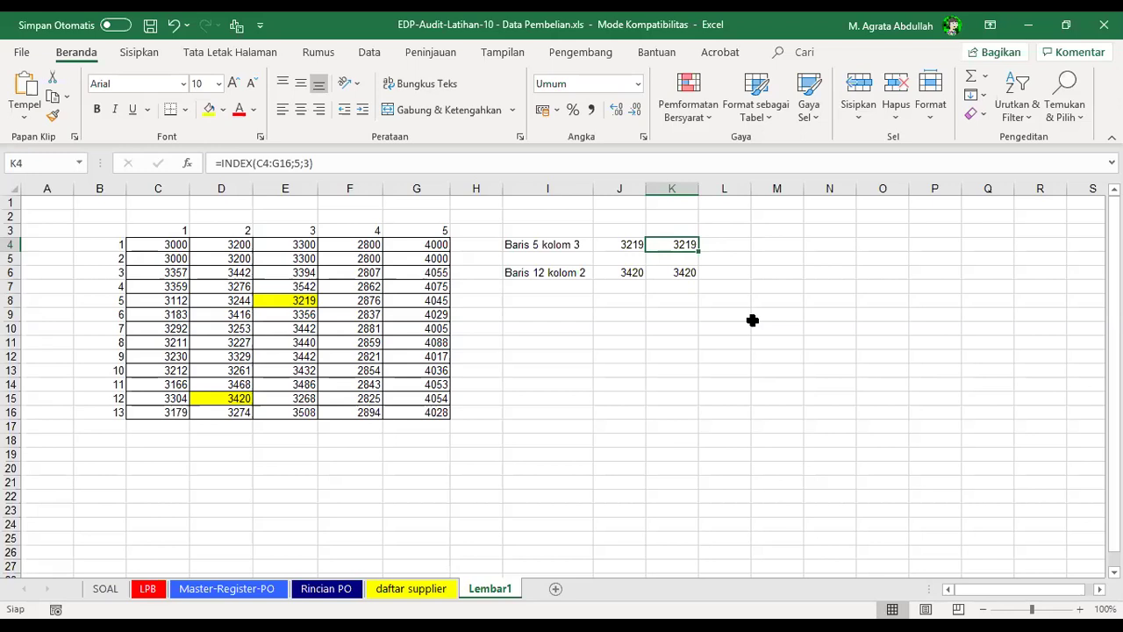
key("Down")
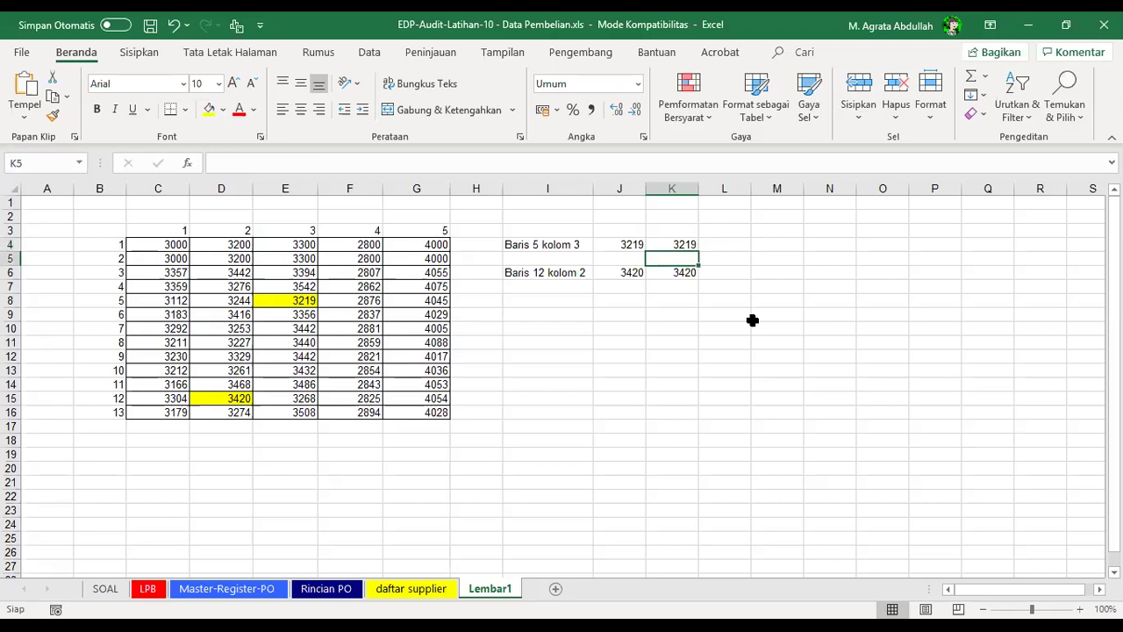
key("Left")
key("Down")
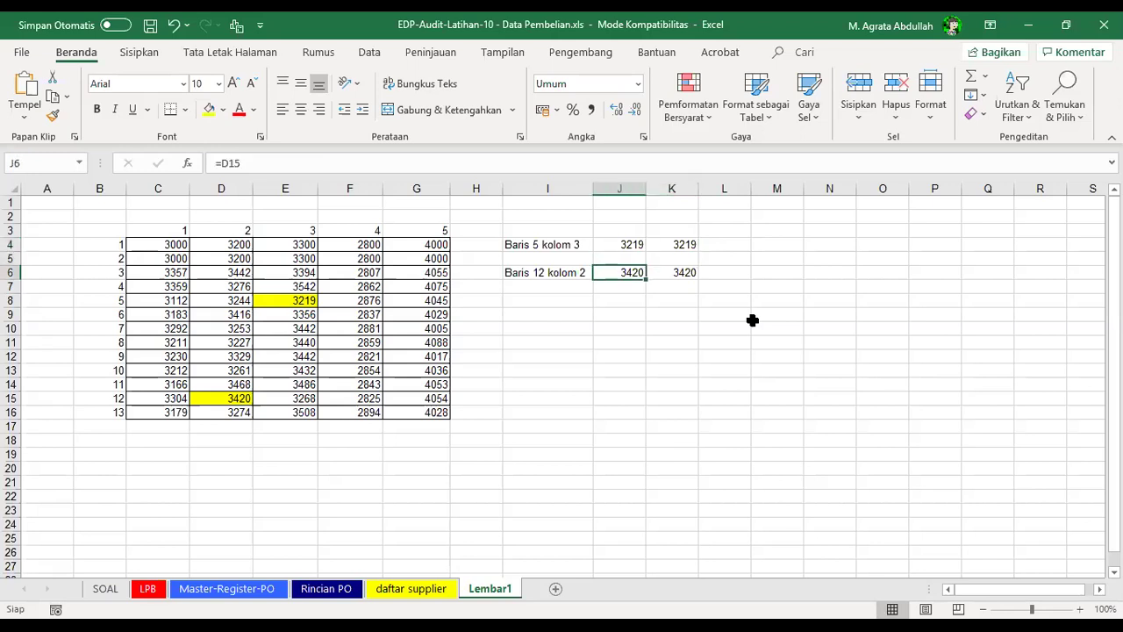
key("Right")
key("Right")
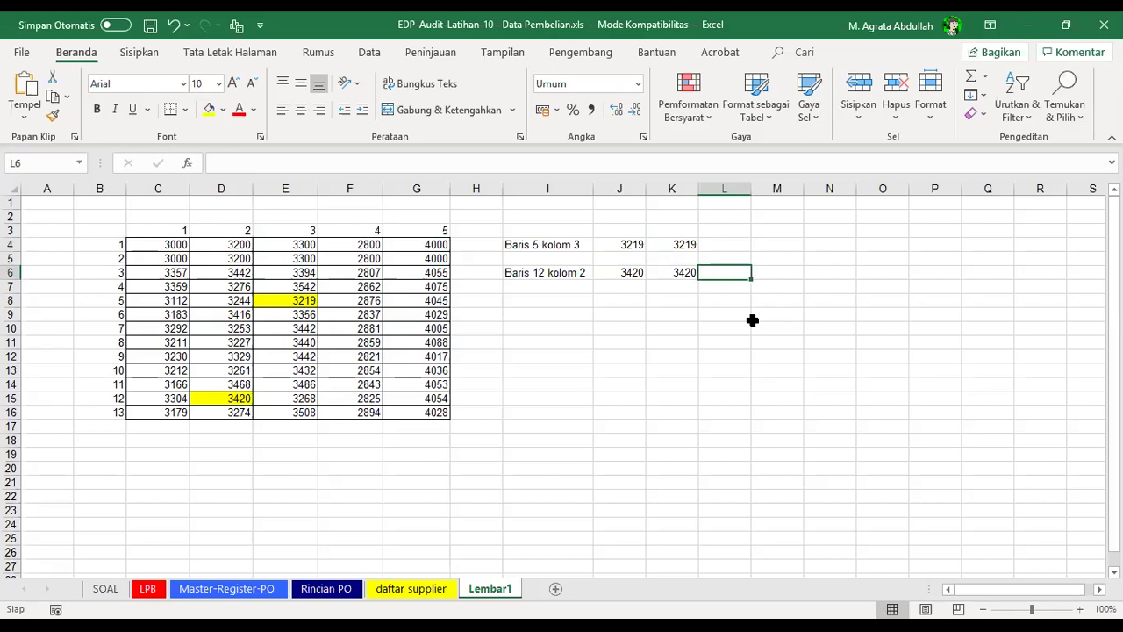
- Enter the heading "baris" in L3 above the cells beside the INDEX results
key("Up")
key("Up")
key("Up")
type("bar")
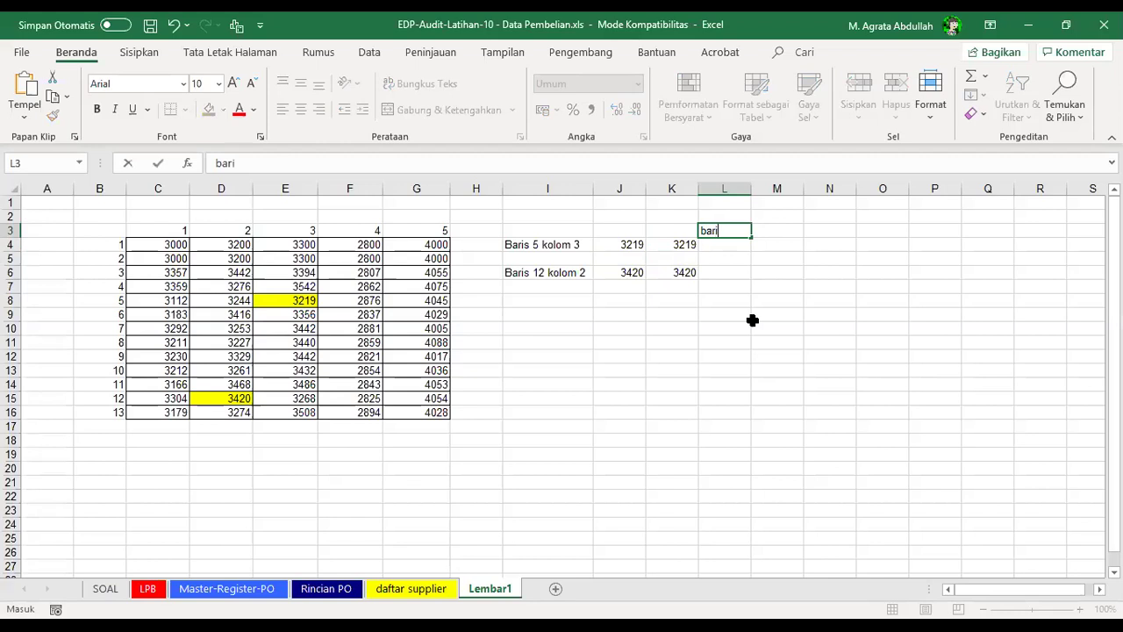
key("Return")
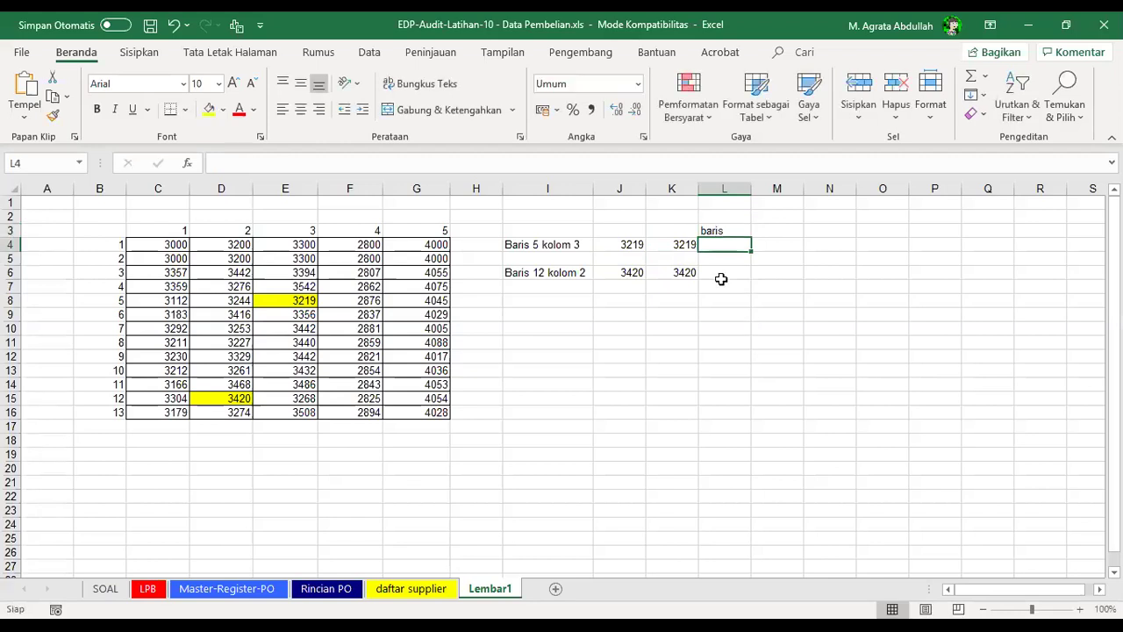
left_click(681, 244)
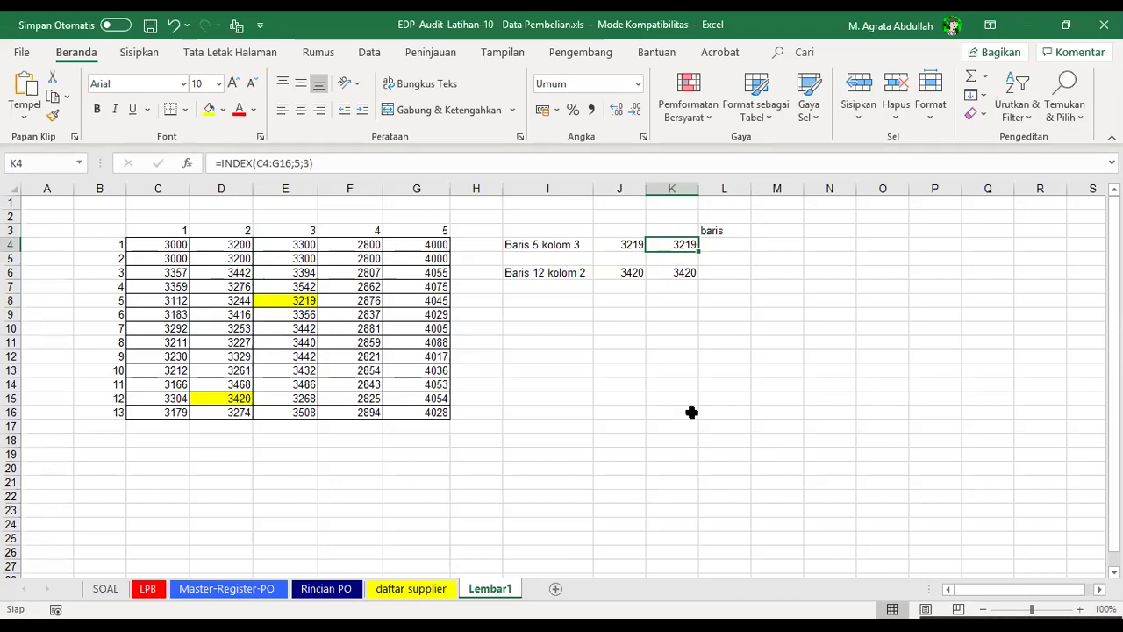
left_click(639, 313)
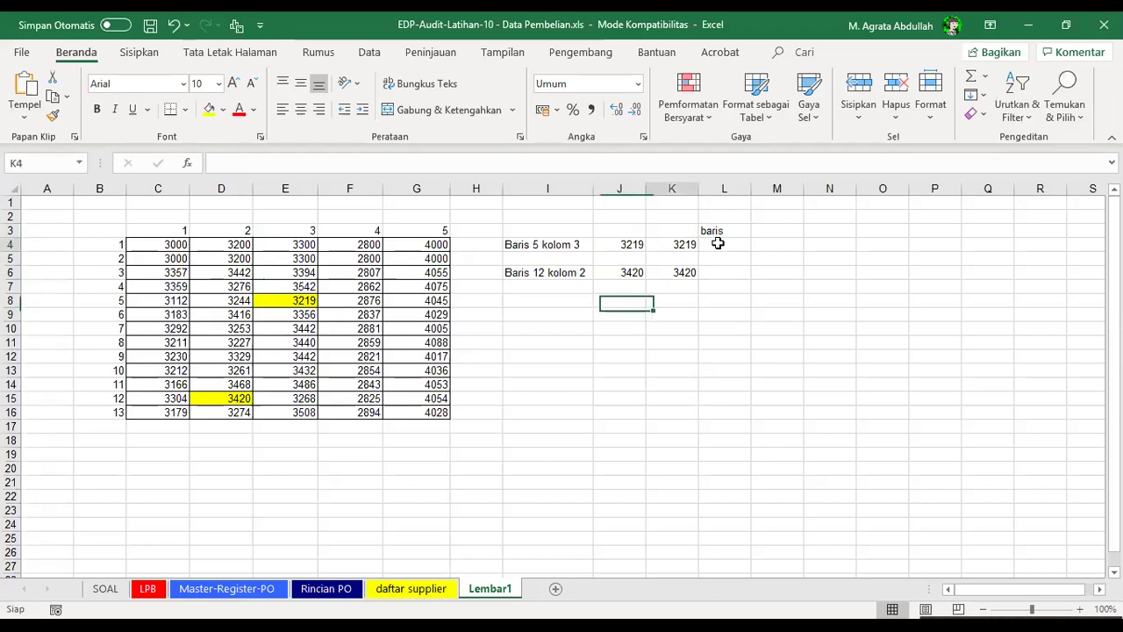
left_click(719, 245)
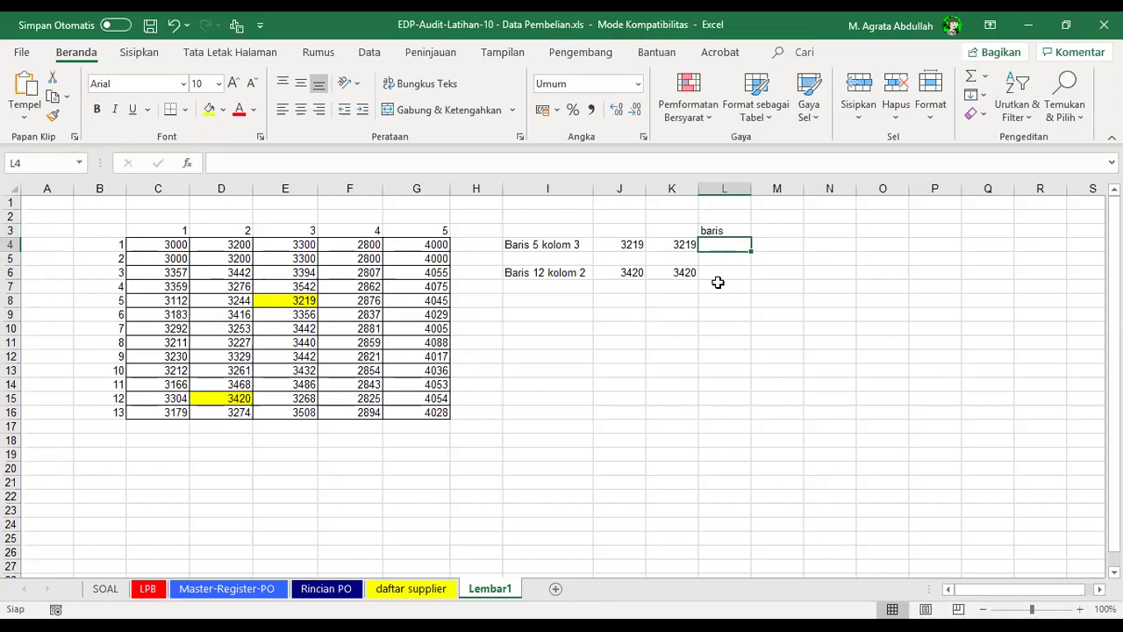
key("Up")
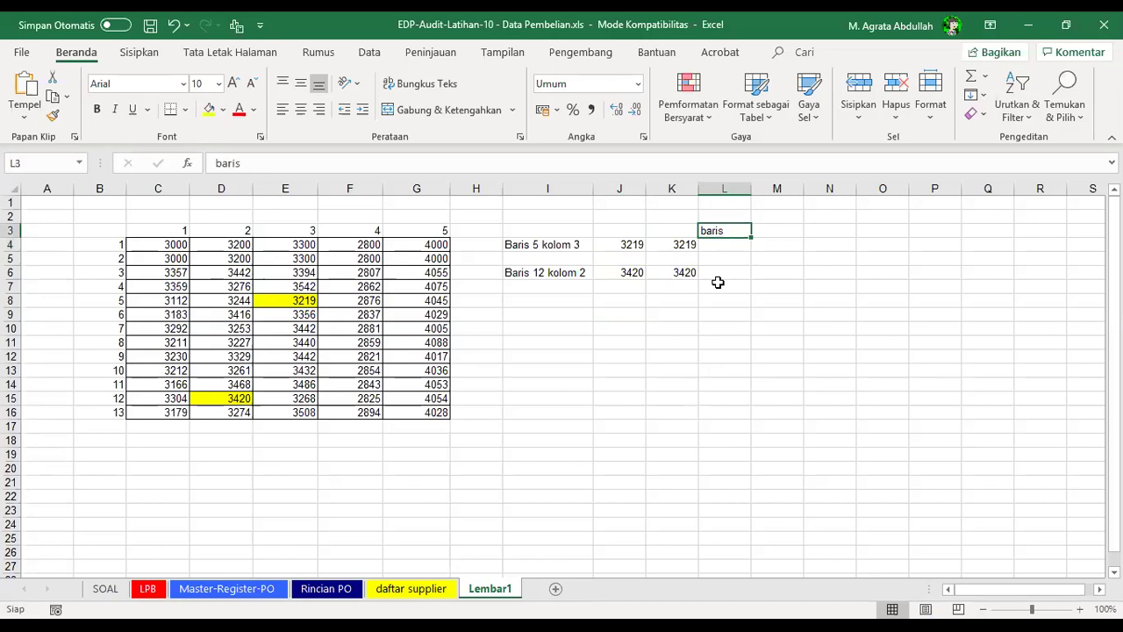
- Enter a MATCH formula in L4 that finds the row of K4 in E4:E16 with match type 0
key("Down")
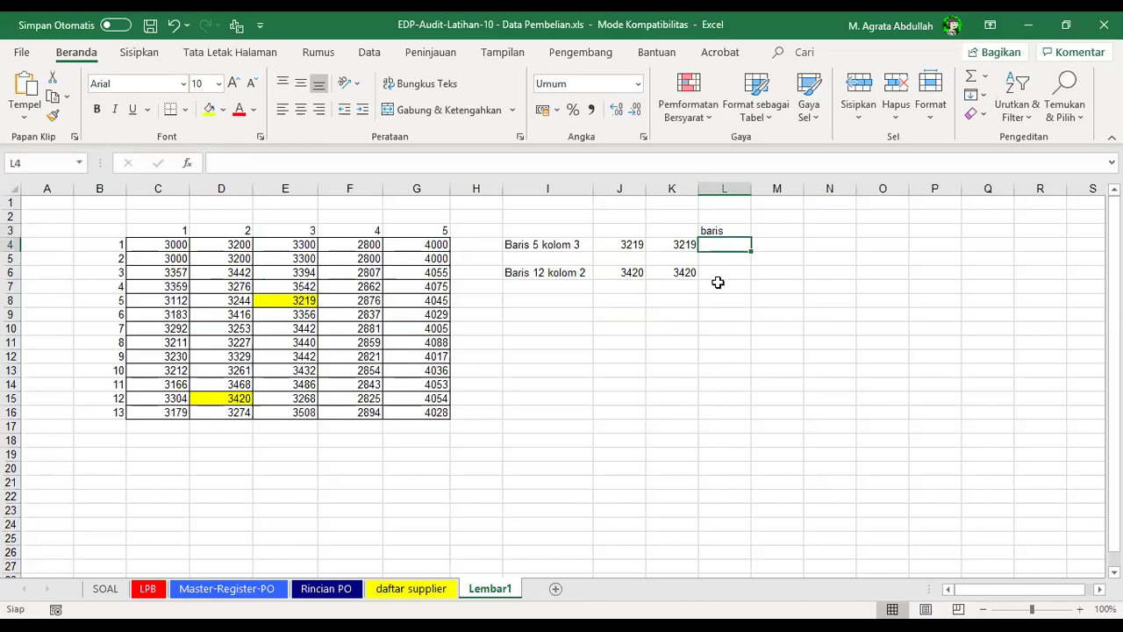
type("=")
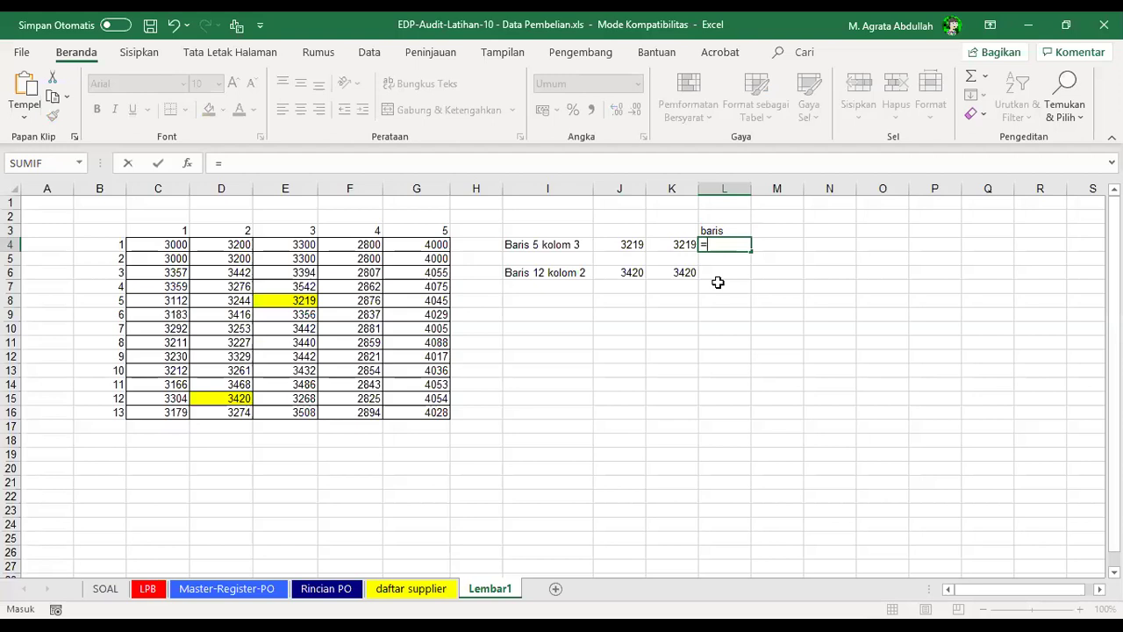
type("MATCH(")
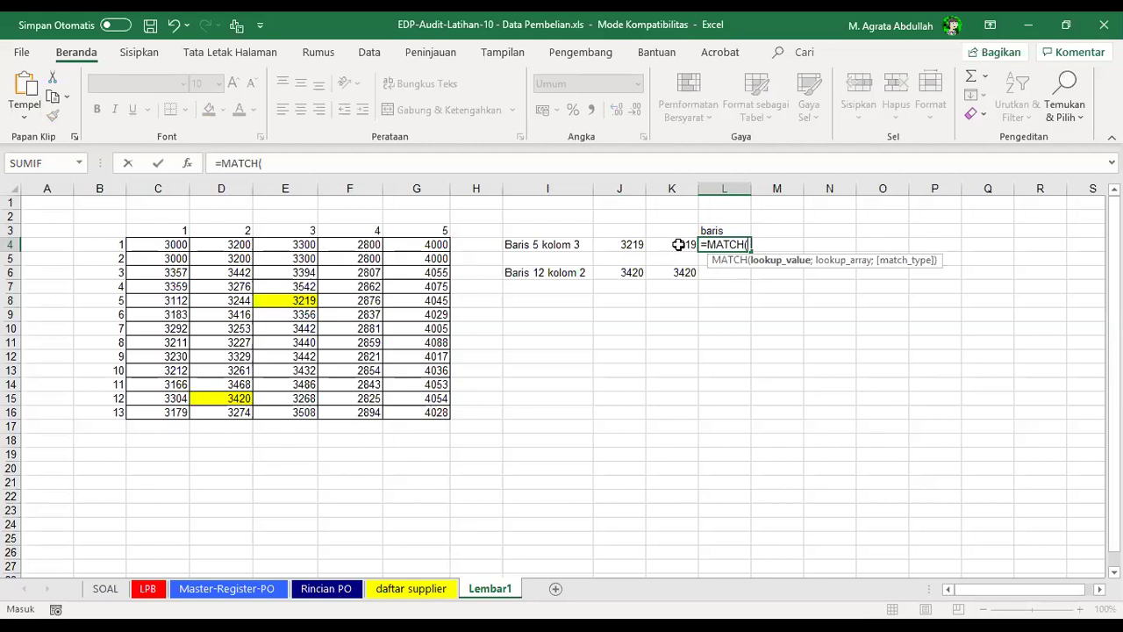
left_click(678, 245)
type(";")
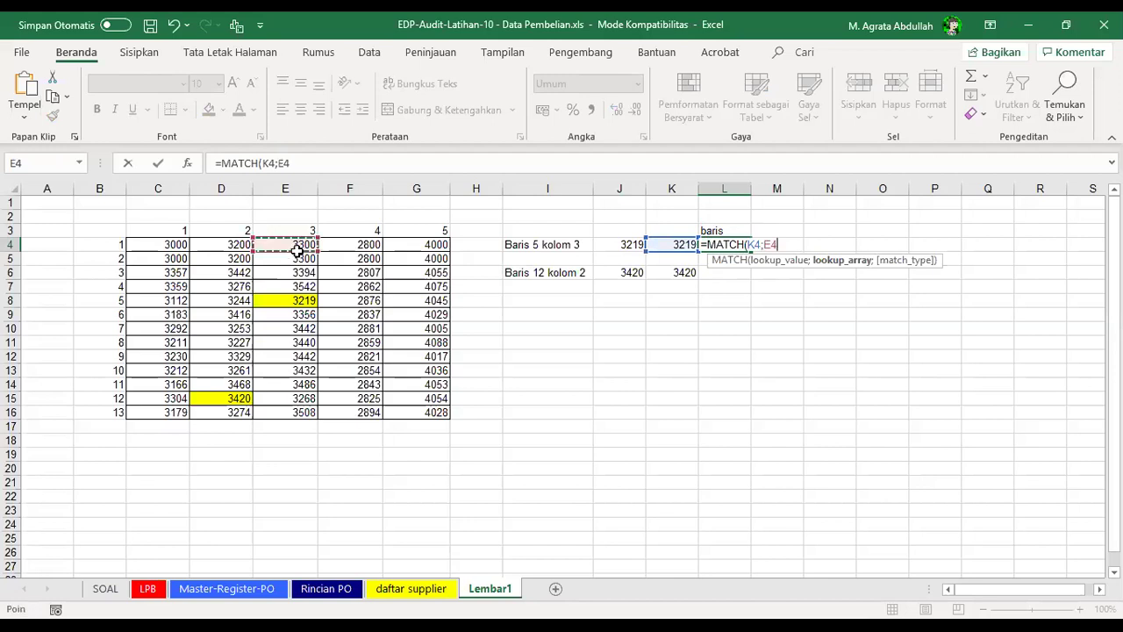
key("ctrl+shift+Down")
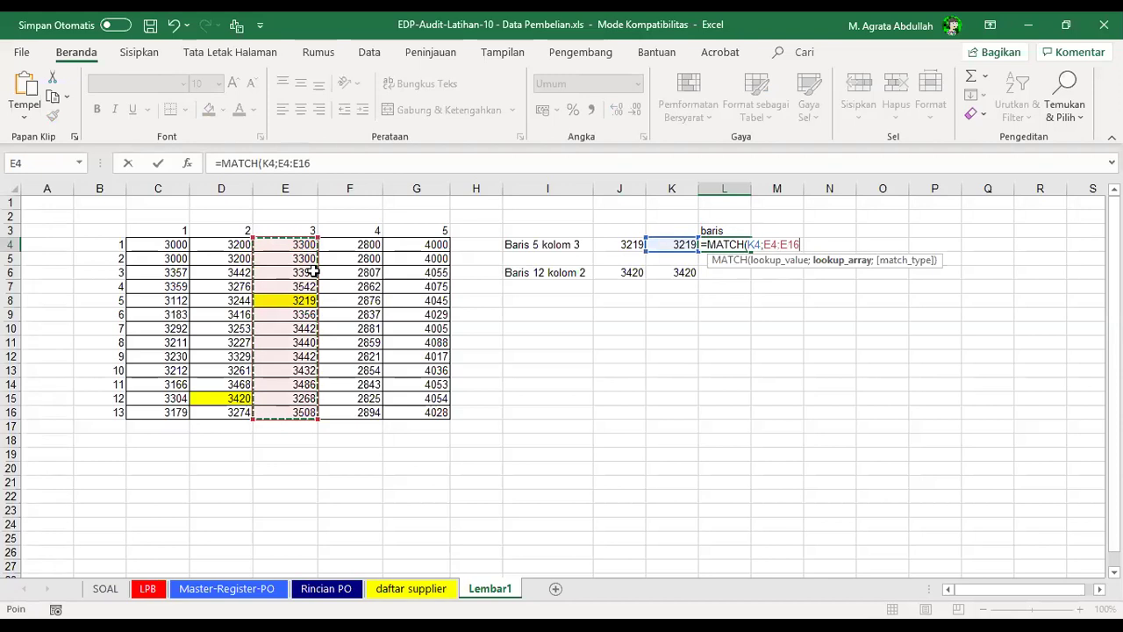
type(";0)")
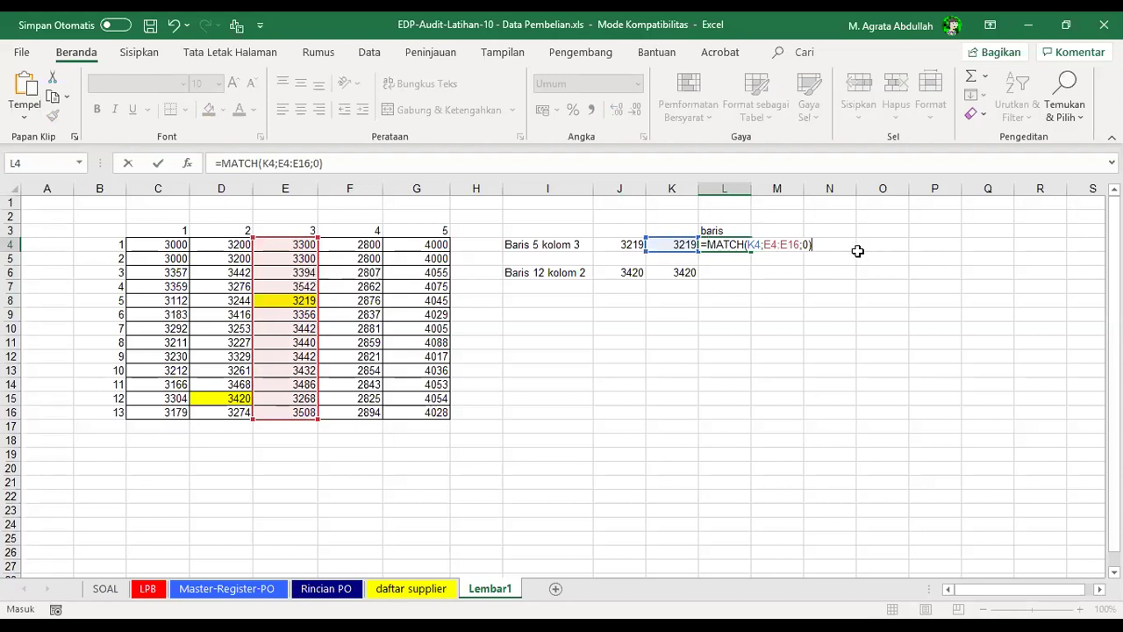
key("ctrl+Return")
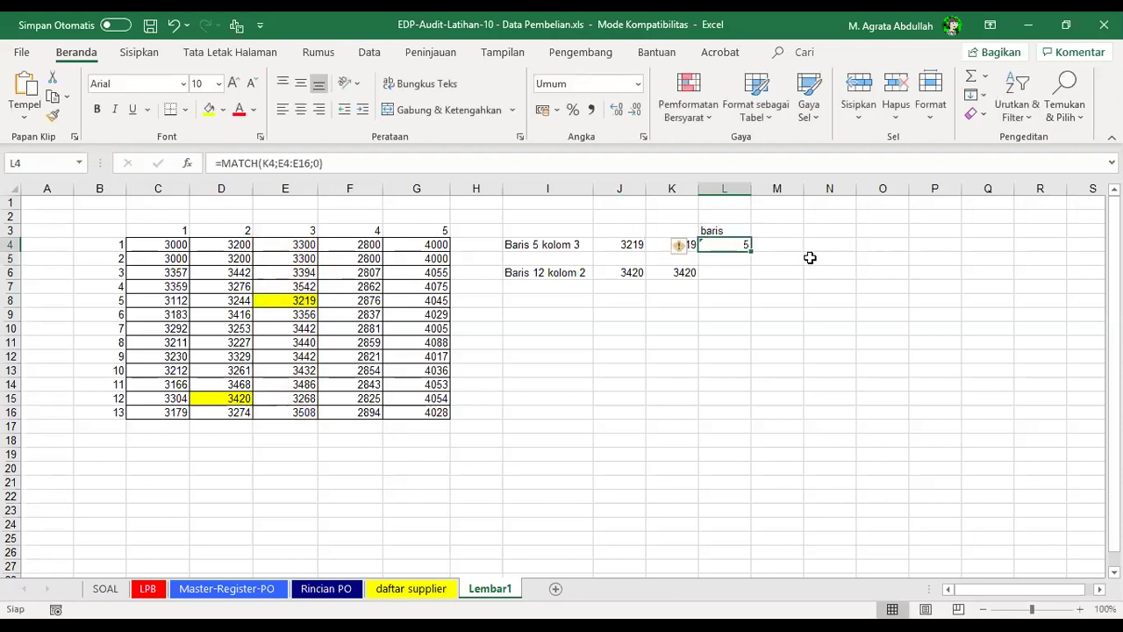
left_click(733, 272)
type("=")
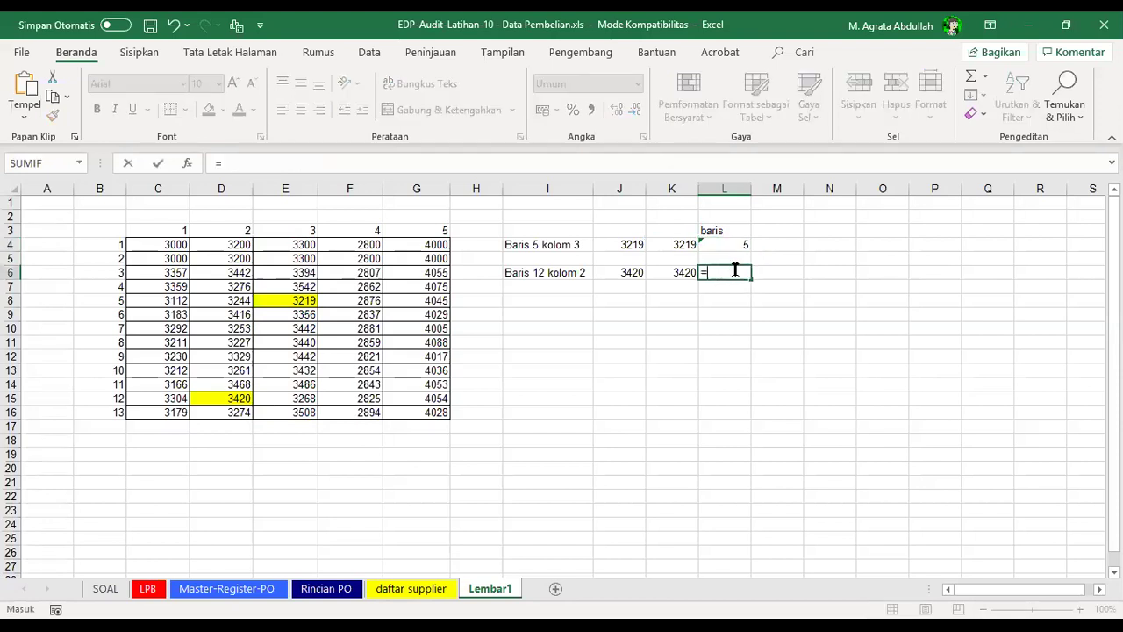
key("Escape")
key("Down")
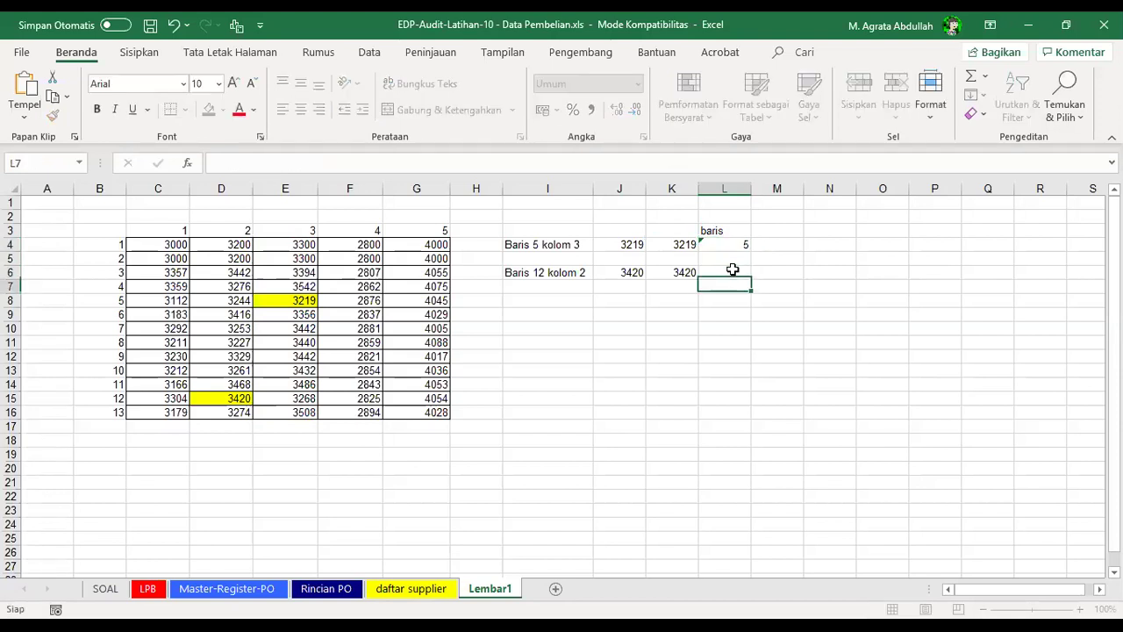
key("Up")
key("Up")
key("Up")
key("Up")
key("Down")
key("Right")
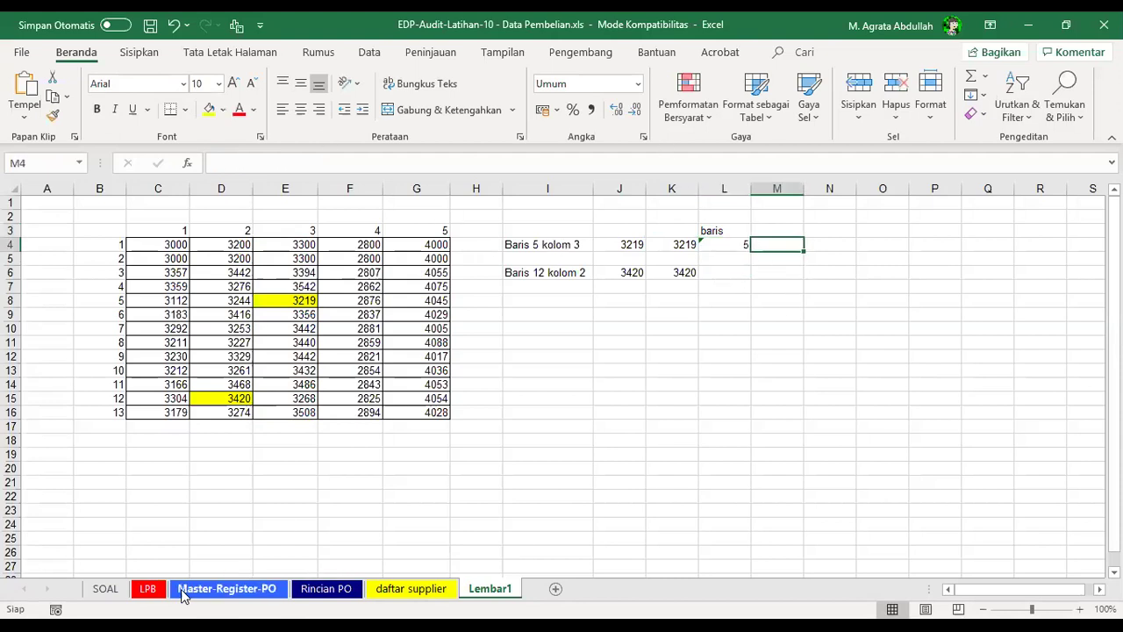
- Copy the yellow header formatting from the table's heading row onto the supplier codes in B5:B17 of daftar supplier
left_click(326, 589)
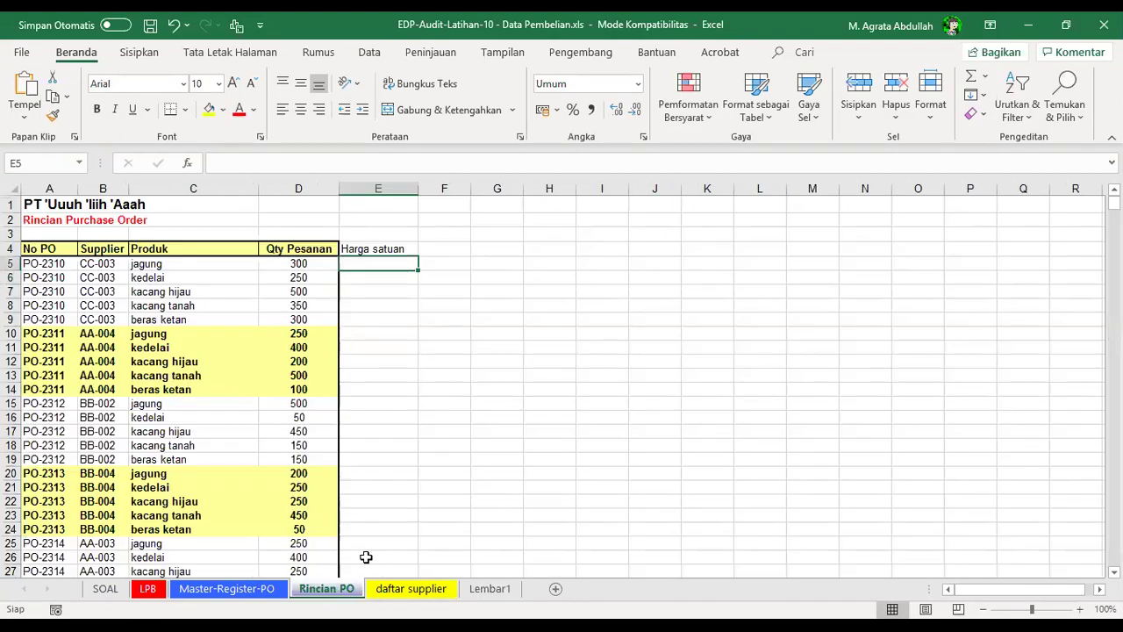
left_click(401, 589)
left_click(456, 351)
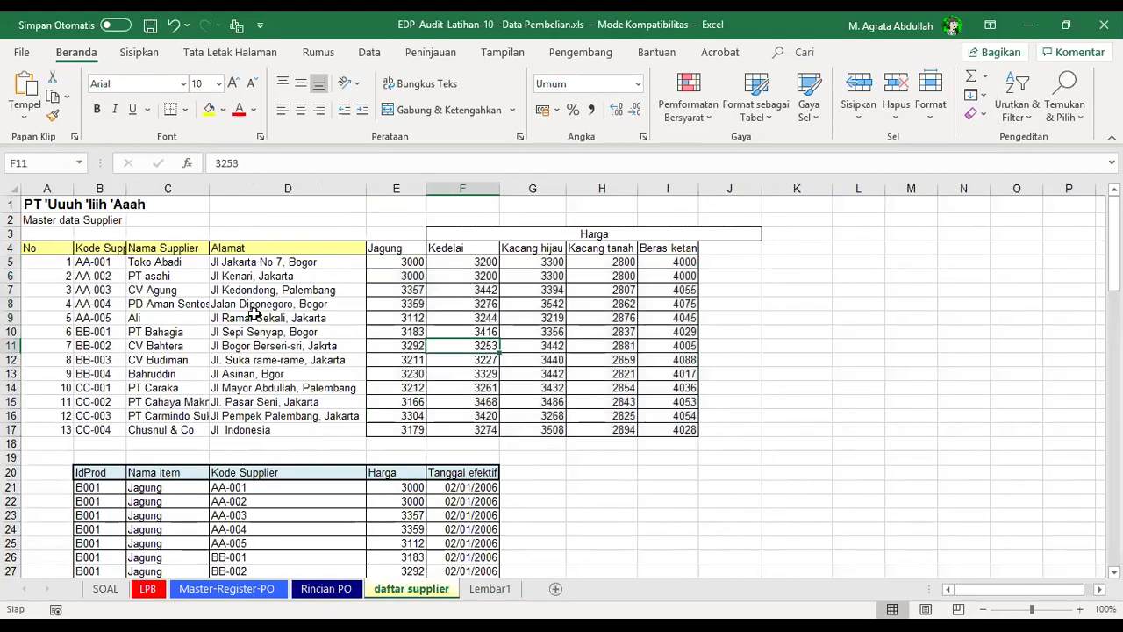
left_click_drag(113, 259, 110, 430)
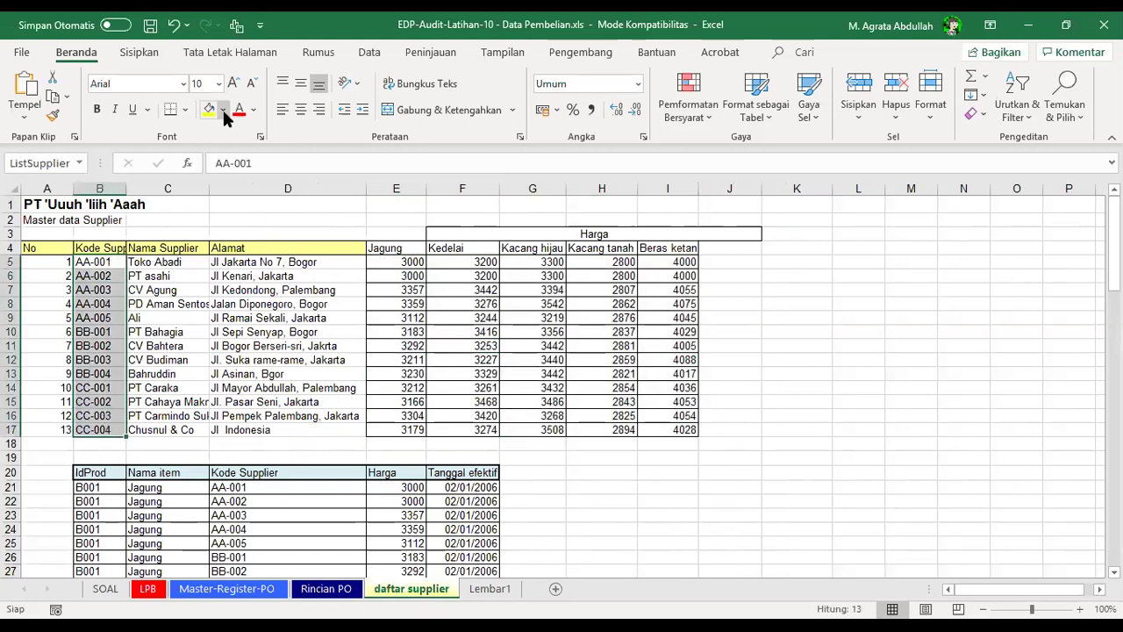
left_click(145, 248)
left_click(53, 115)
left_click_drag(105, 263, 102, 430)
- Copy the supplier codes' yellow formatting onto the product headings in E4:I4
left_click(99, 290)
left_click(53, 115)
left_click_drag(395, 249, 667, 248)
left_click(602, 360)
- Make the product headings in E4:I4 and the supplier codes in B5:B17 bold
left_click_drag(393, 249, 676, 249)
key("ctrl+b")
left_click(249, 401)
left_click_drag(100, 262, 99, 430)
key("ctrl+b")
left_click(189, 378)
- Compare the supplier codes, product headings and prices in daftar supplier with the numbered rows and columns of the matrix in Lembar1
left_click_drag(99, 261, 99, 430)
left_click(314, 347)
left_click_drag(392, 249, 676, 248)
left_click(660, 316)
left_click_drag(399, 262, 680, 430)
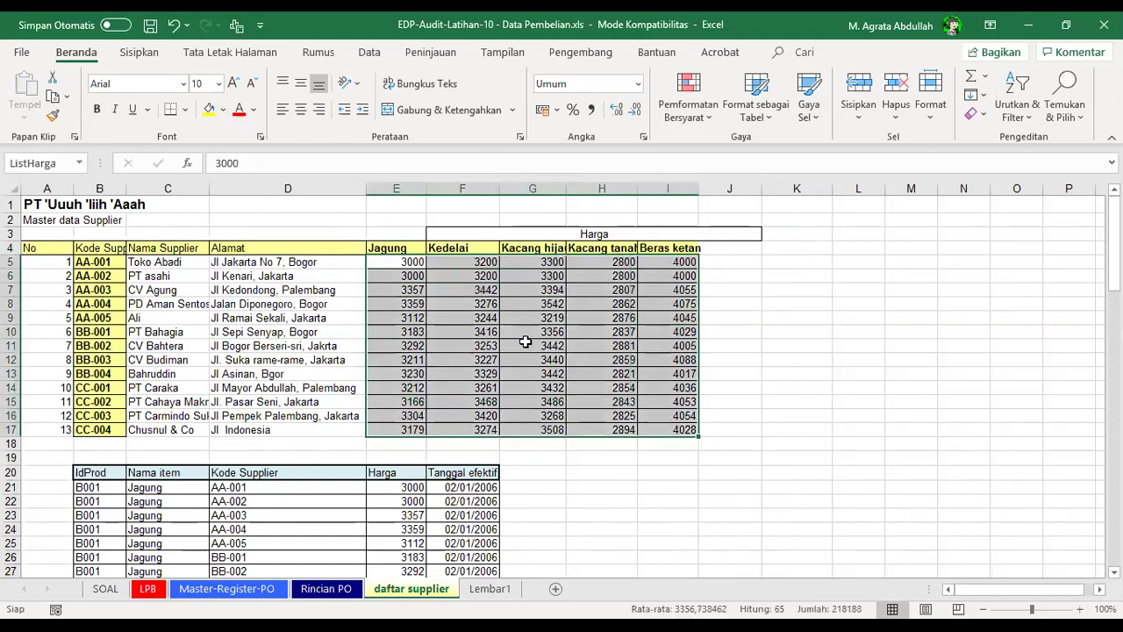
left_click(448, 299)
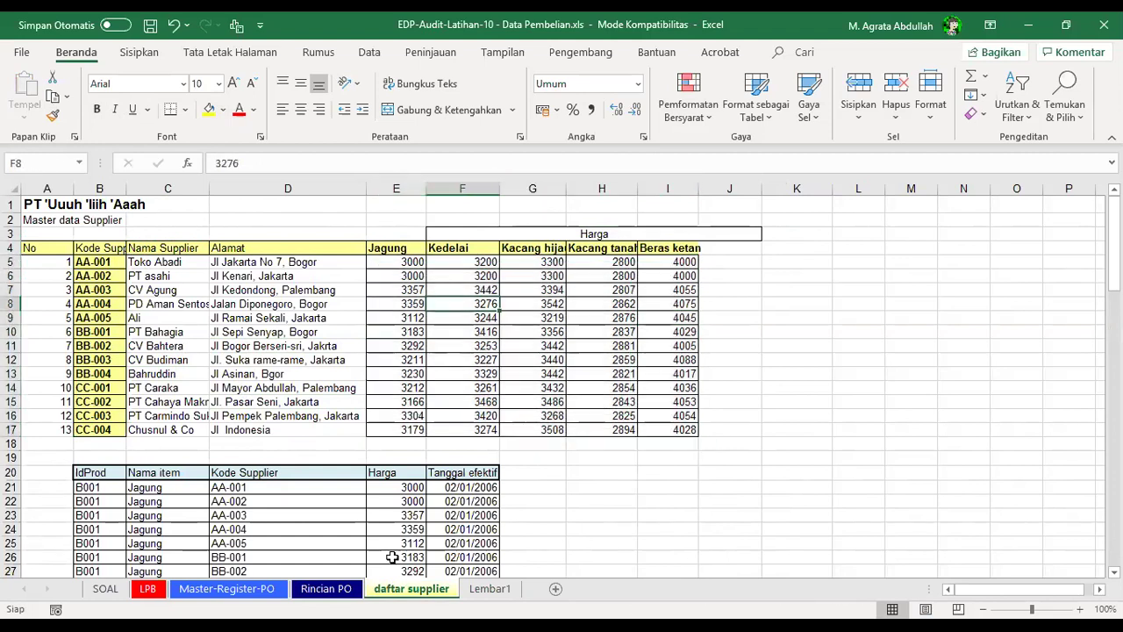
left_click(489, 589)
left_click_drag(162, 245, 433, 409)
left_click(234, 498)
left_click_drag(109, 246, 110, 416)
left_click_drag(170, 231, 443, 231)
- Examine how the ListSupplier codes and ListBarang headings in daftar supplier act as the row and column references for the prices
left_click(419, 591)
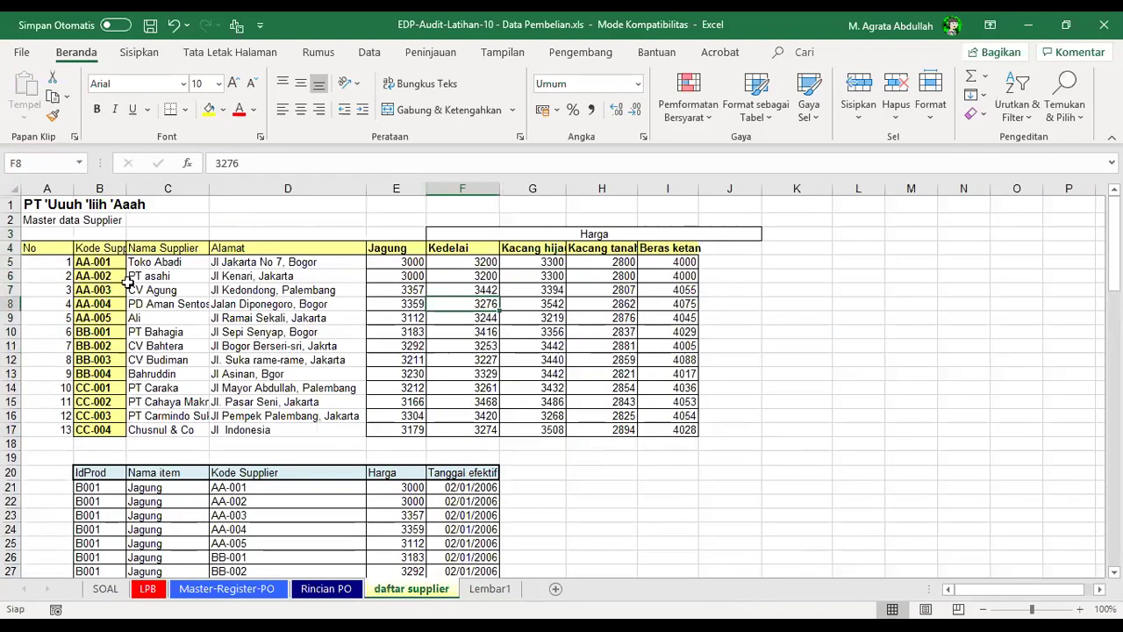
left_click_drag(112, 262, 106, 429)
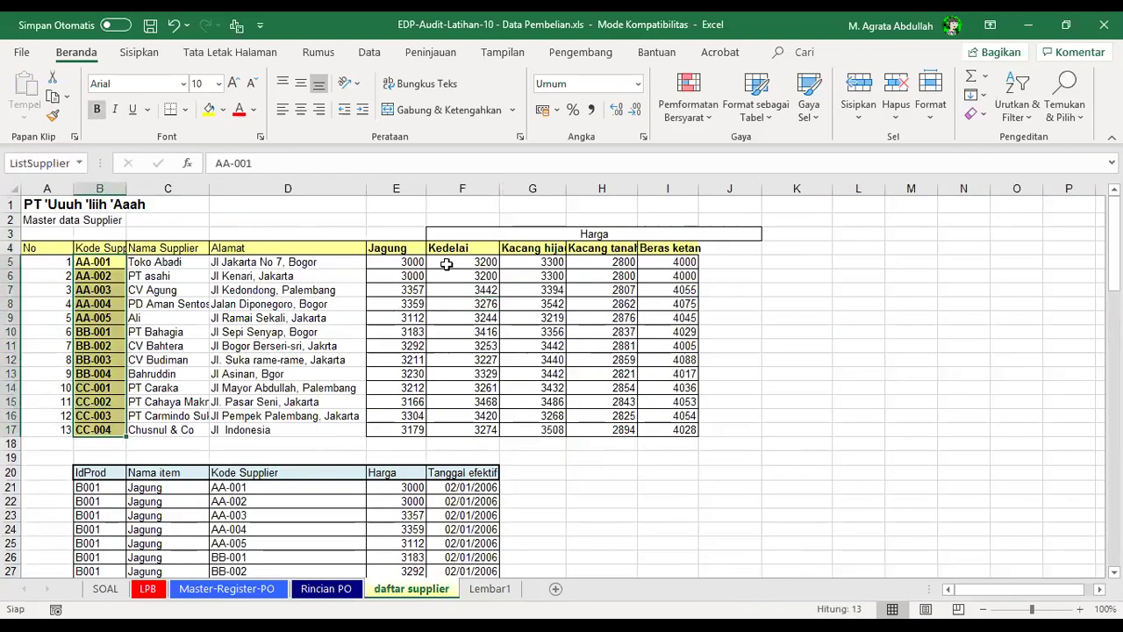
left_click_drag(387, 247, 702, 255)
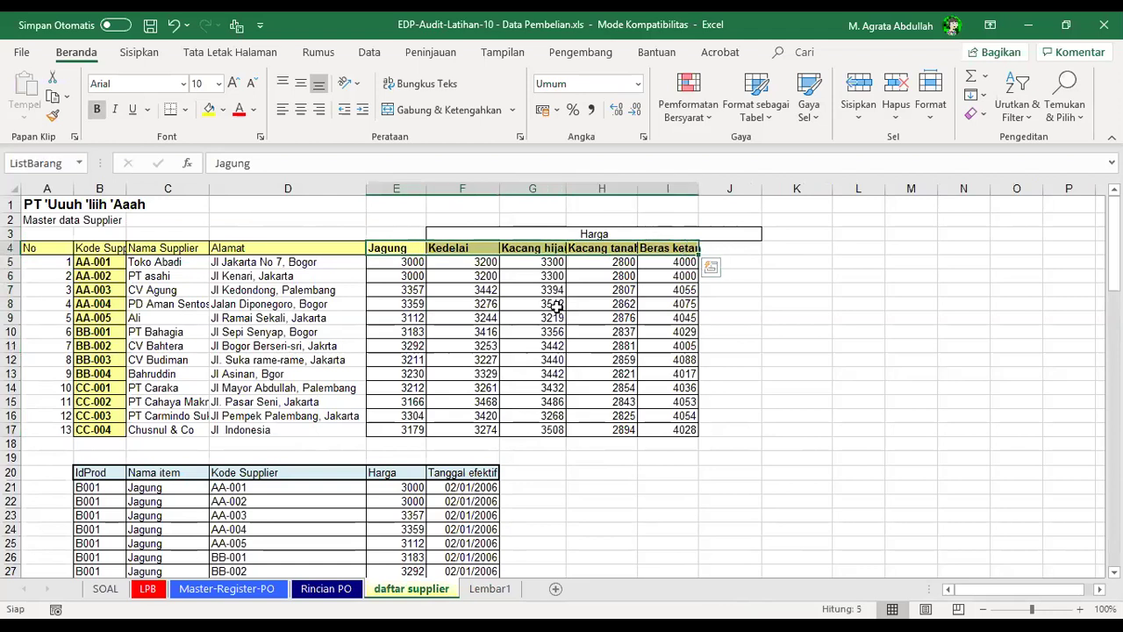
left_click(556, 304)
left_click_drag(105, 263, 106, 430)
left_click(416, 274)
left_click(411, 262)
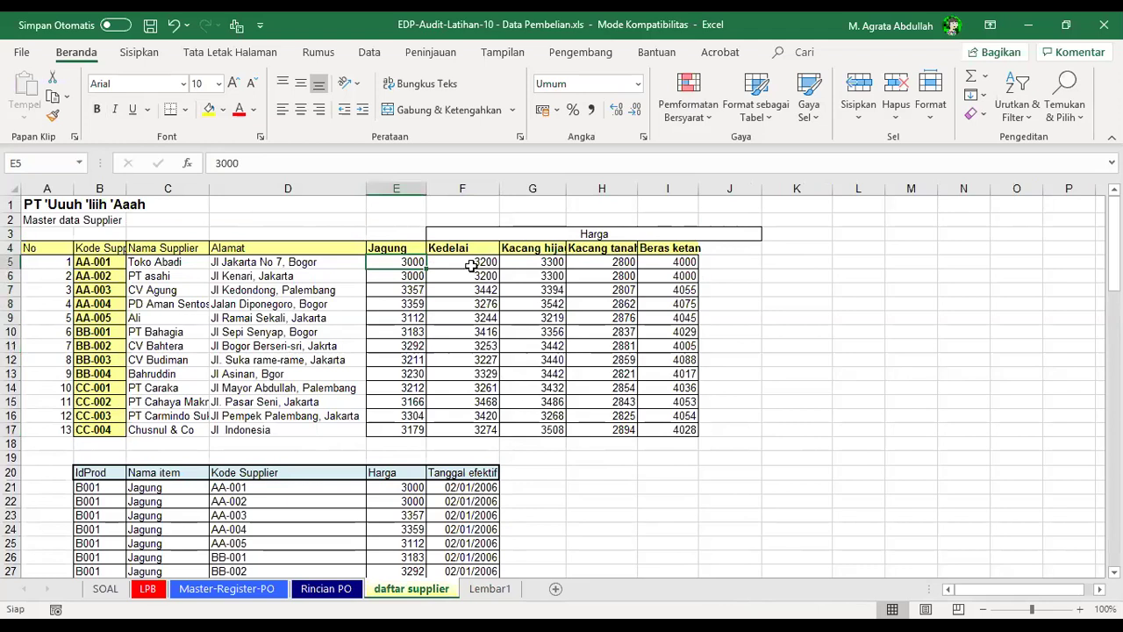
left_click(472, 265)
left_click(327, 588)
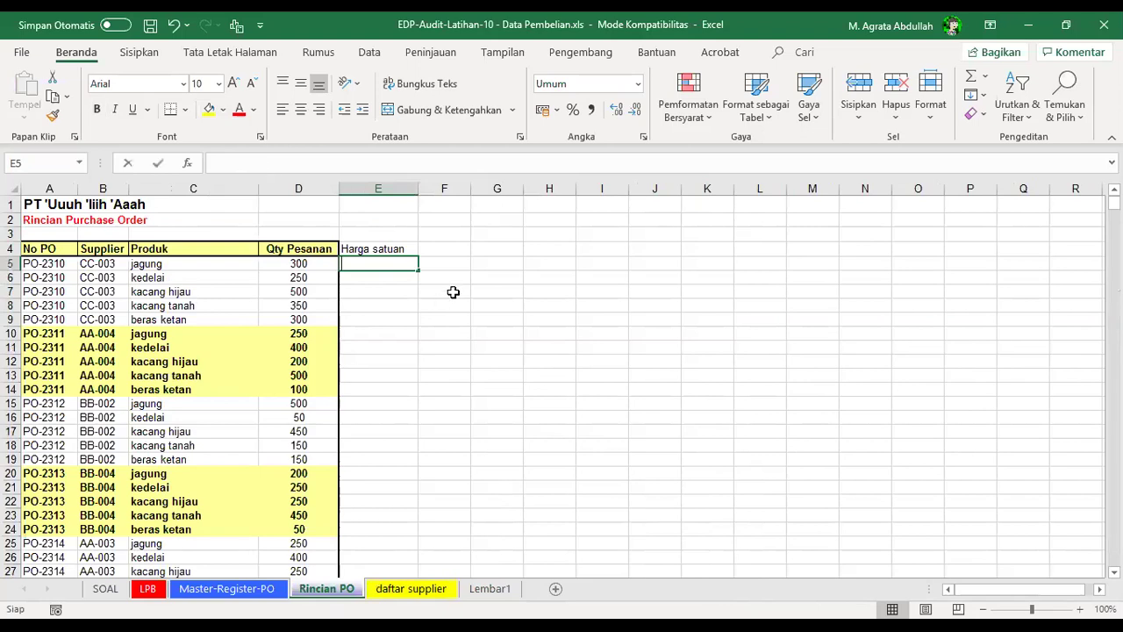
type("=indeks(")
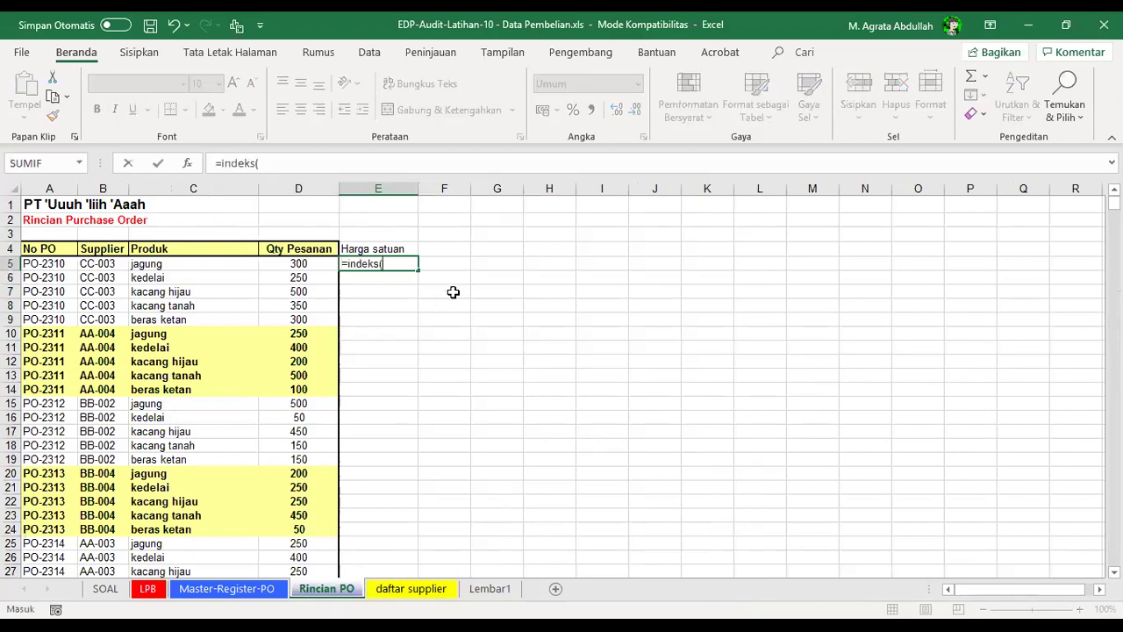
key("BackSpace")
key("BackSpace")
key("BackSpace")
type("x")
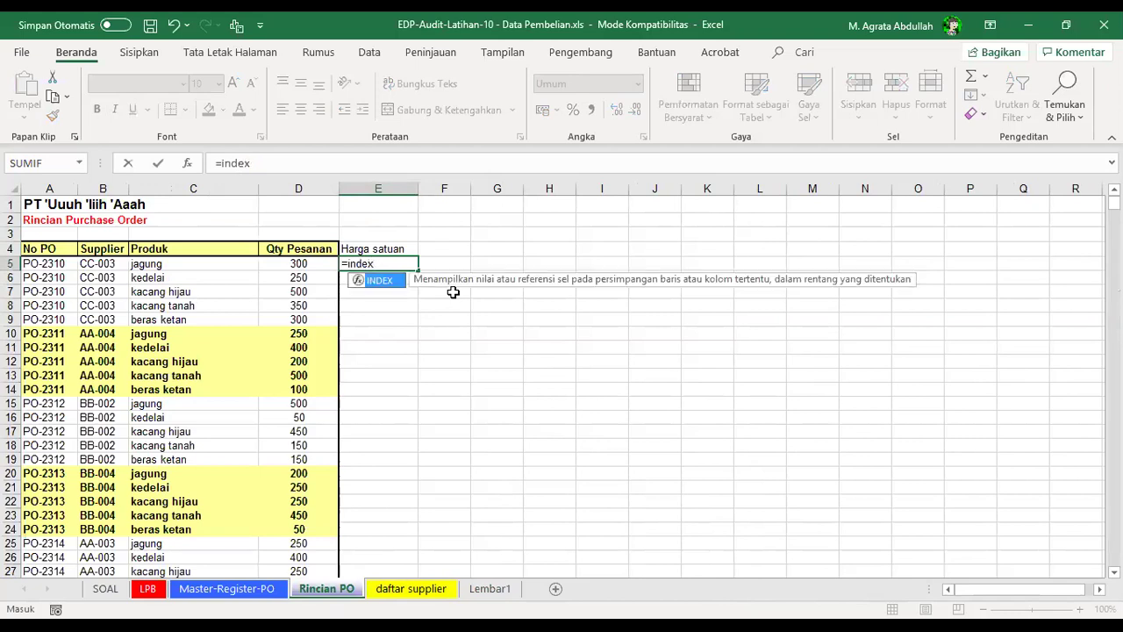
double_click(392, 280)
left_click(187, 163)
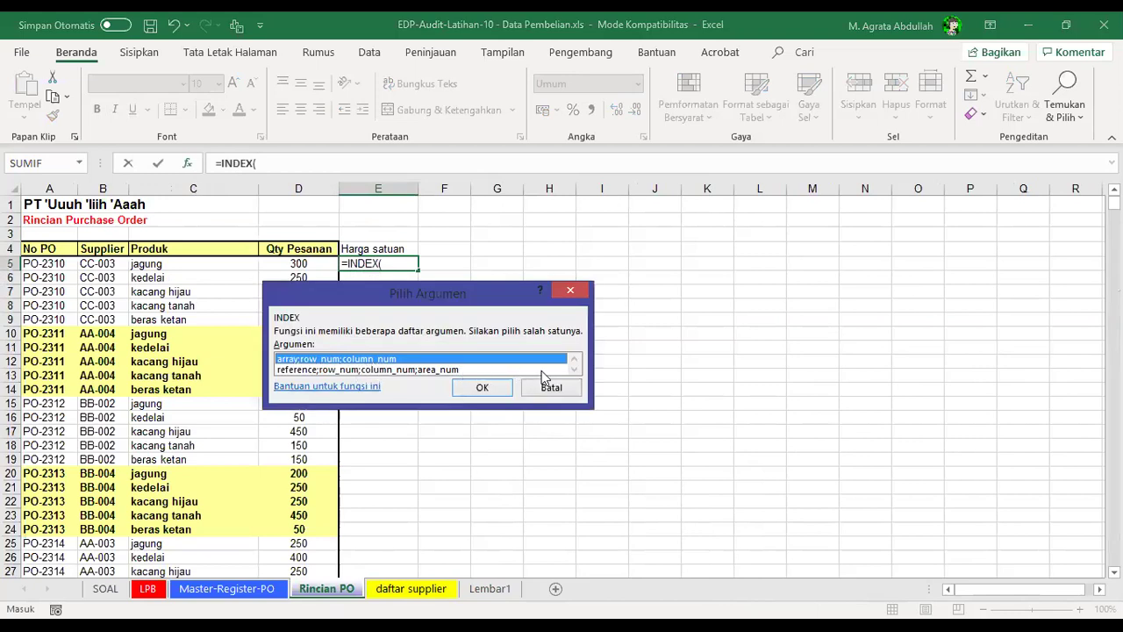
double_click(336, 362)
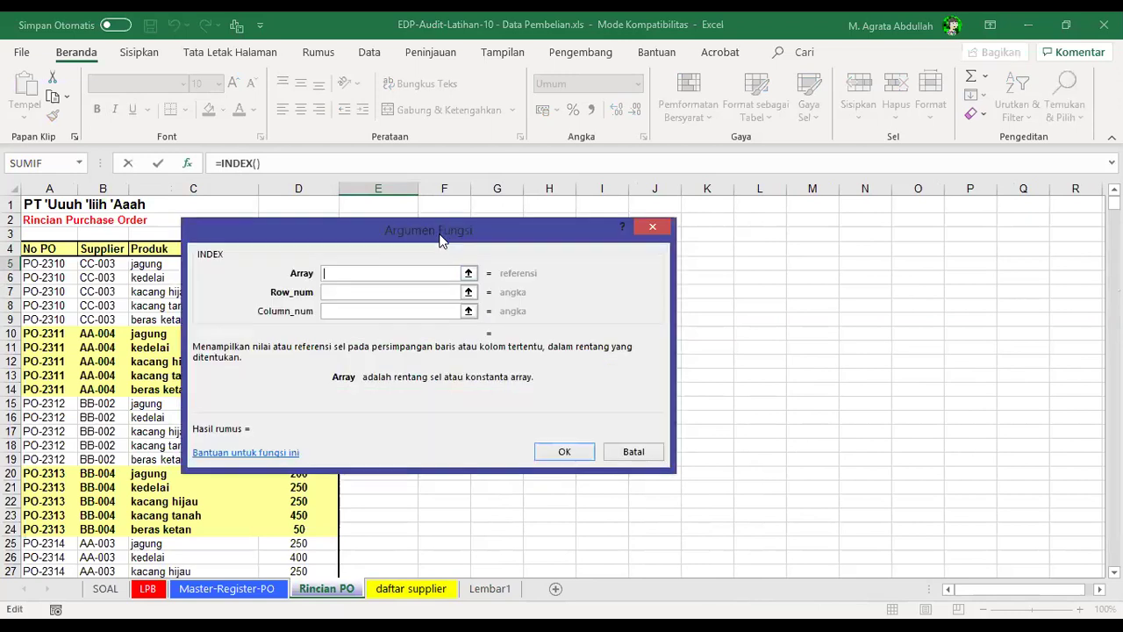
left_click_drag(441, 238, 705, 245)
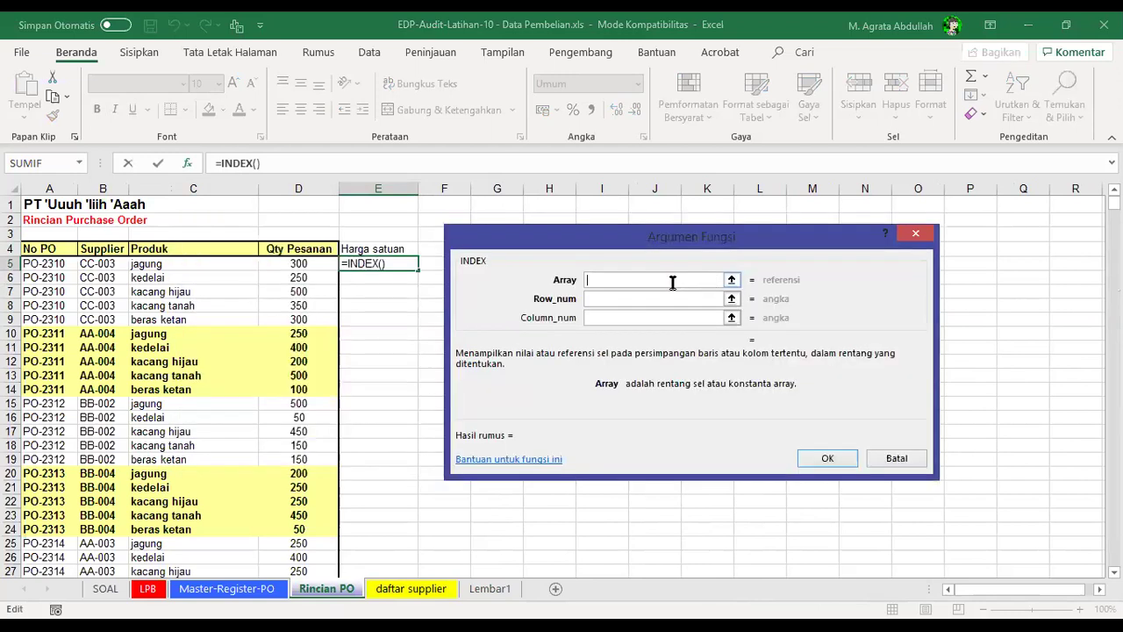
type("ListHa")
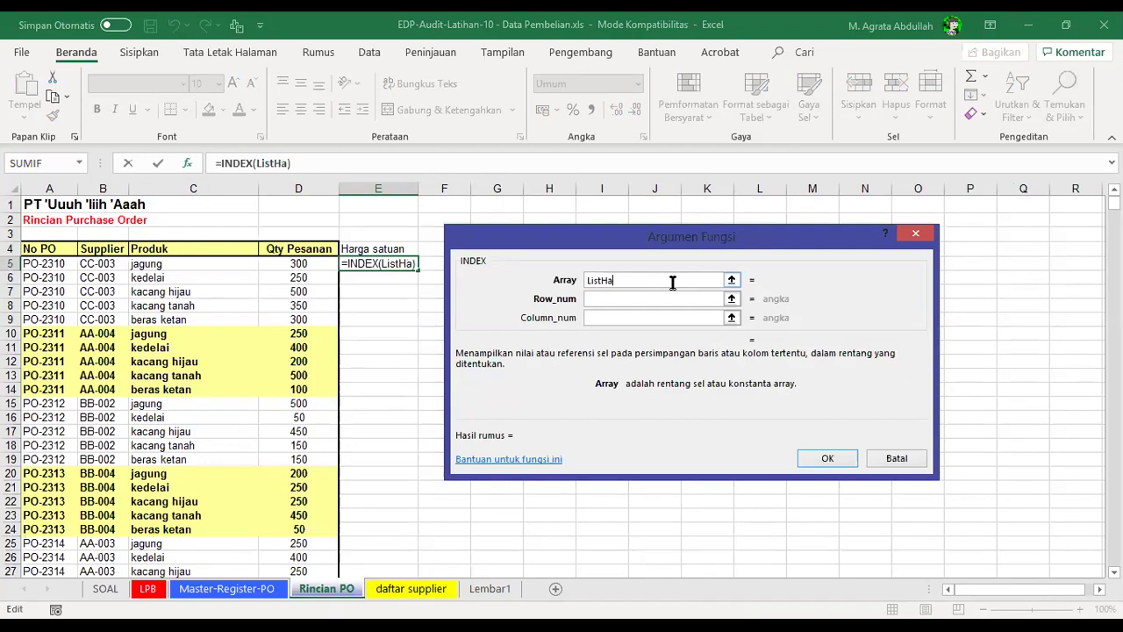
type("rga")
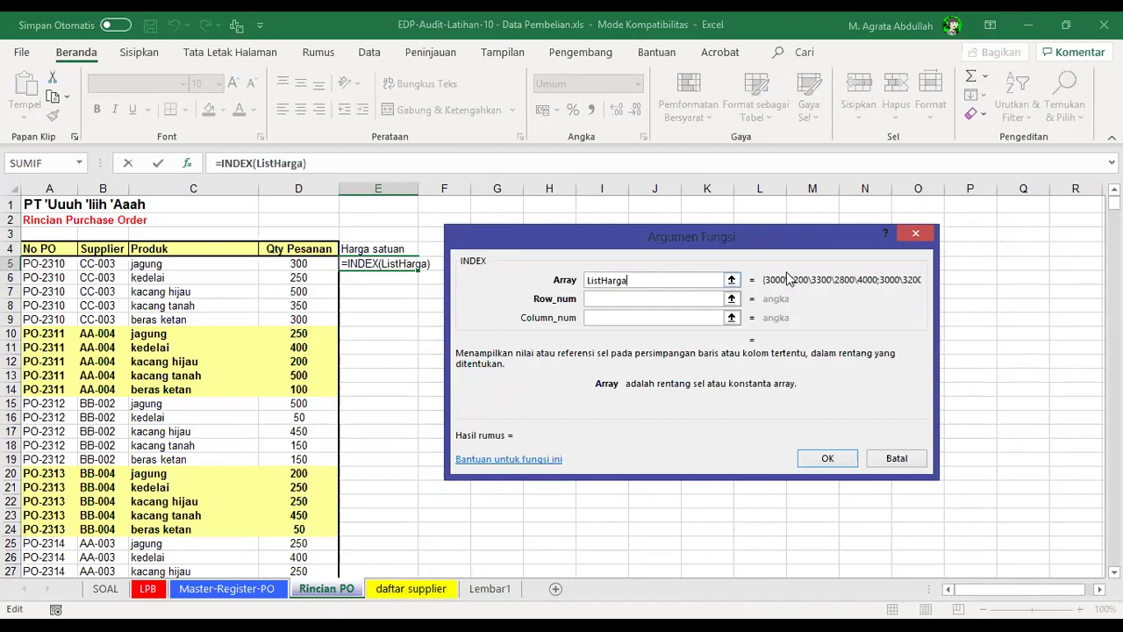
left_click(615, 299)
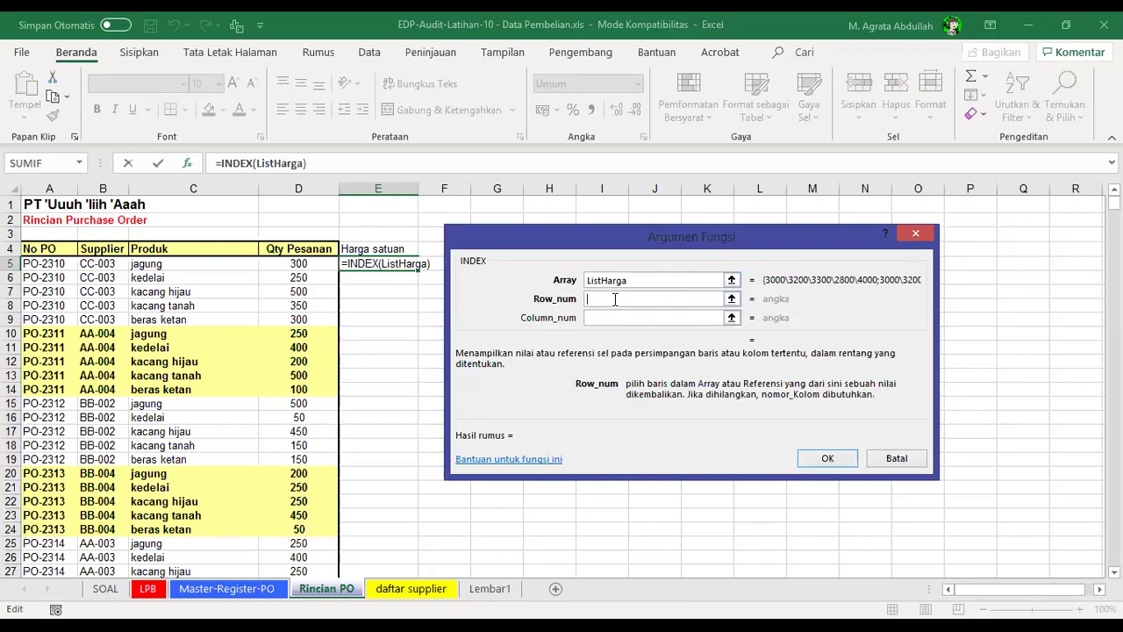
left_click(884, 464)
left_click(411, 248)
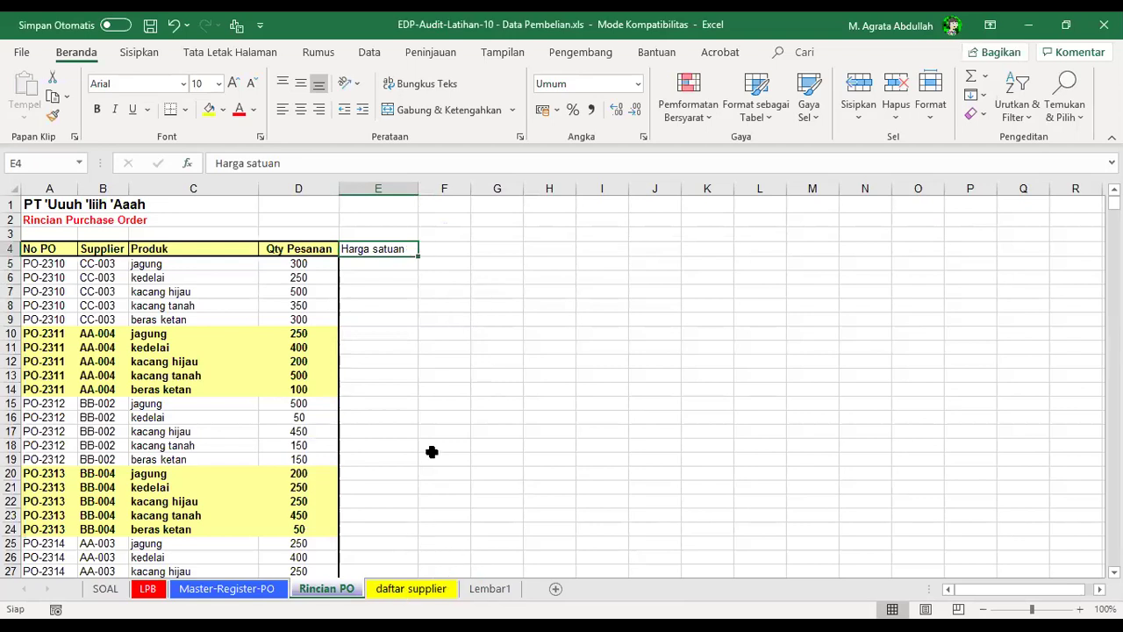
- Start an INDEX formula for the unit price in E5 of Rincian PO, with ListHarga as the array argument
left_click(372, 263)
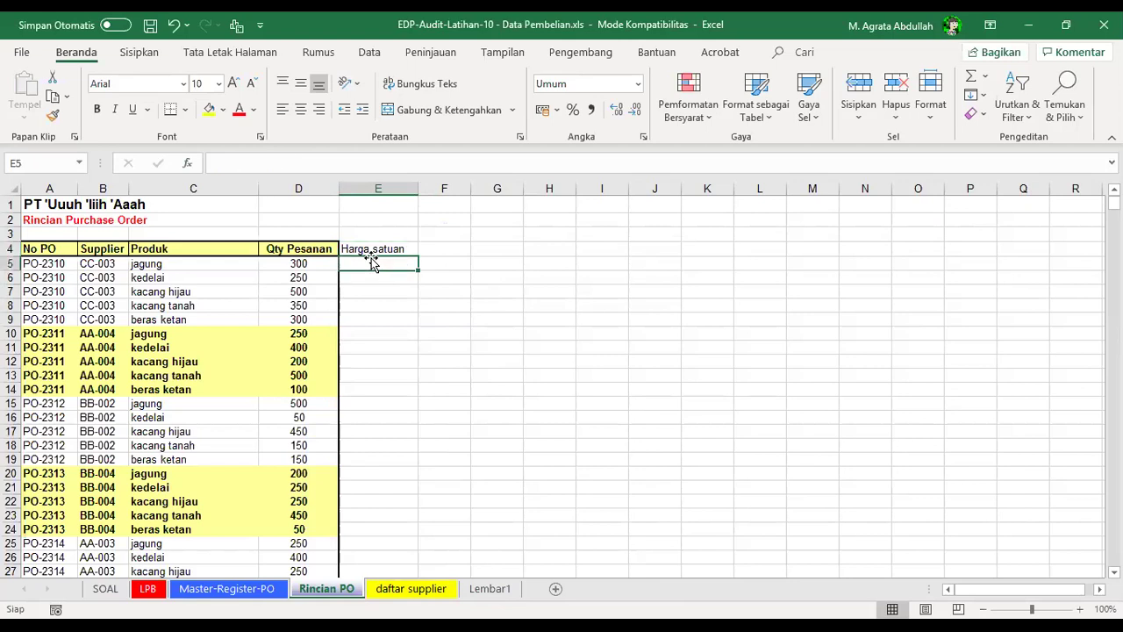
type("=")
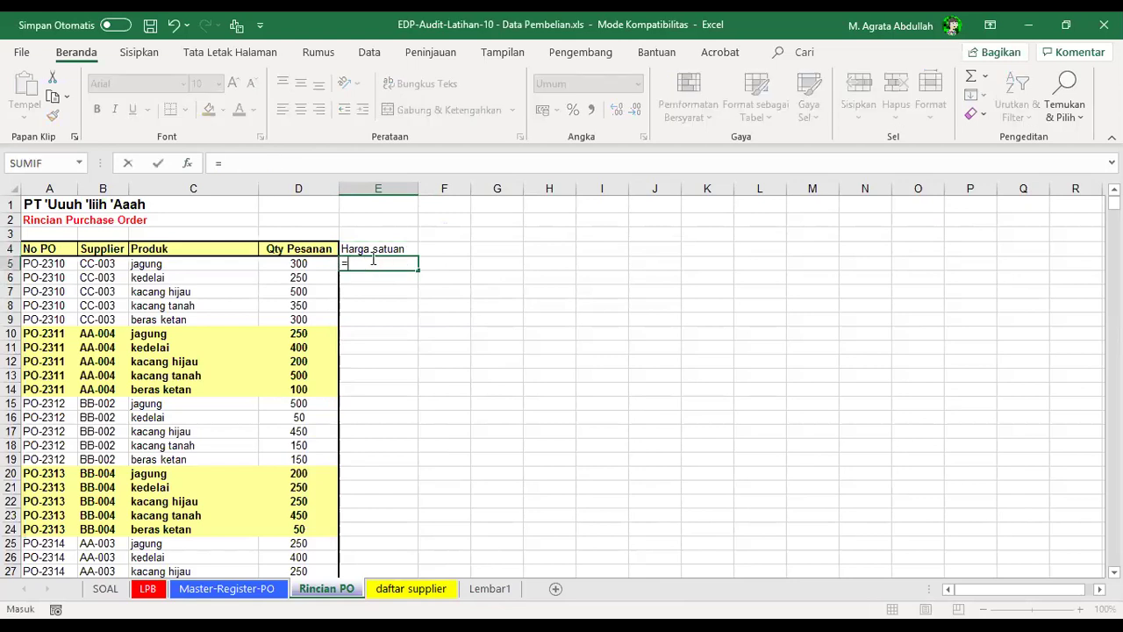
type("index()")
key("Return")
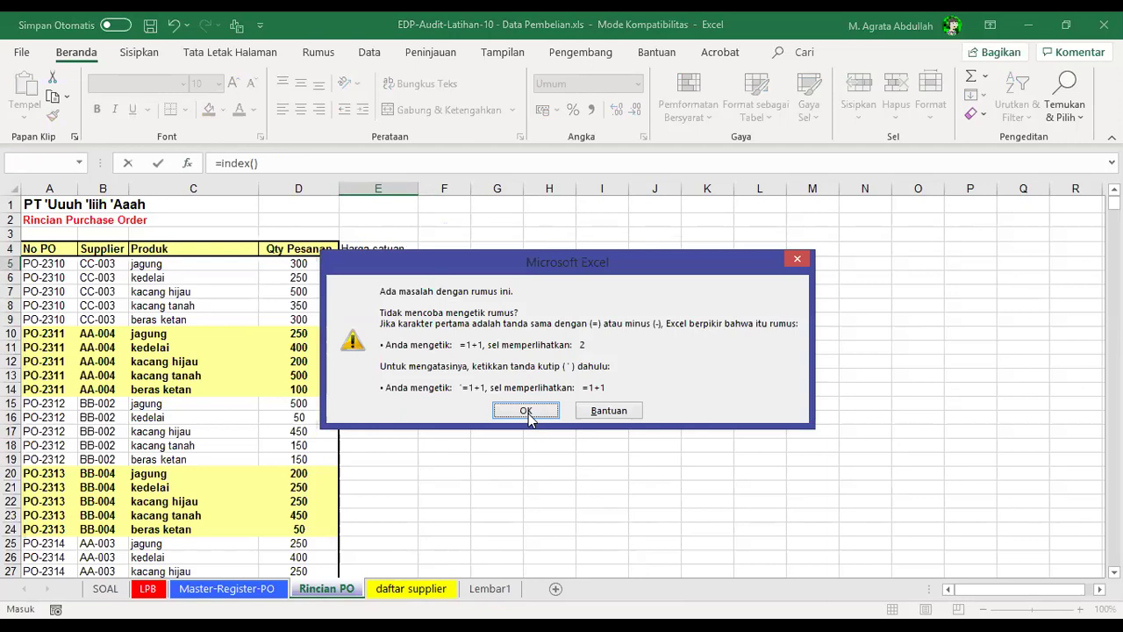
left_click(528, 411)
left_click(187, 164)
left_click(742, 397)
type("ListHarga")
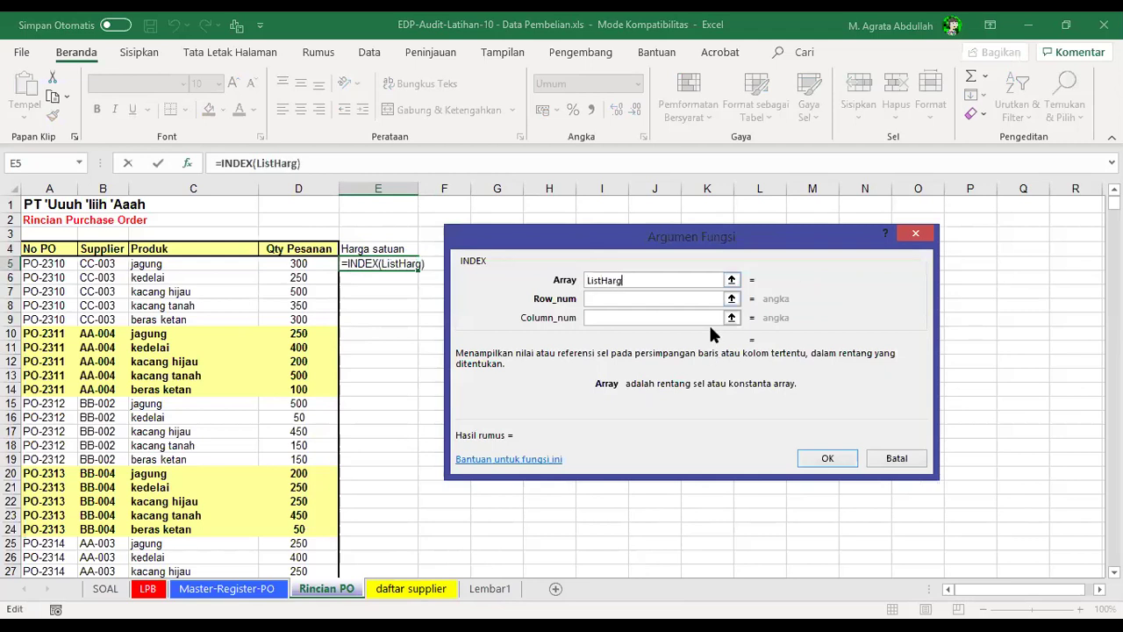
- For the Row_num argument of the INDEX formula, start a nested MATCH with supplier code cell B5 as the lookup value
left_click(638, 297)
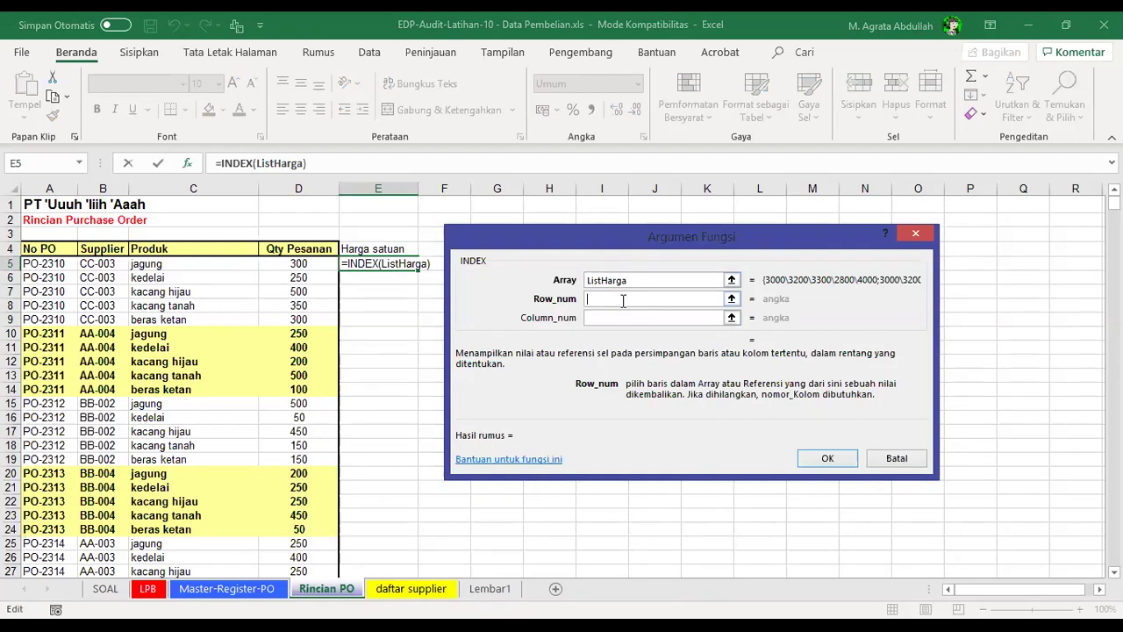
type("MATCH(")
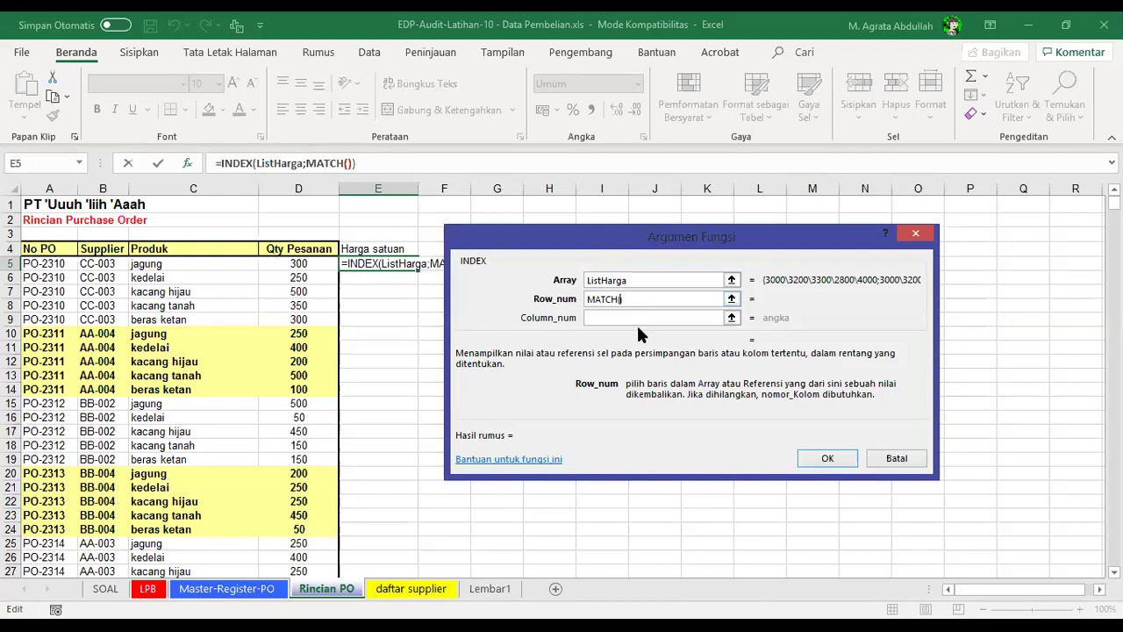
left_click(731, 299)
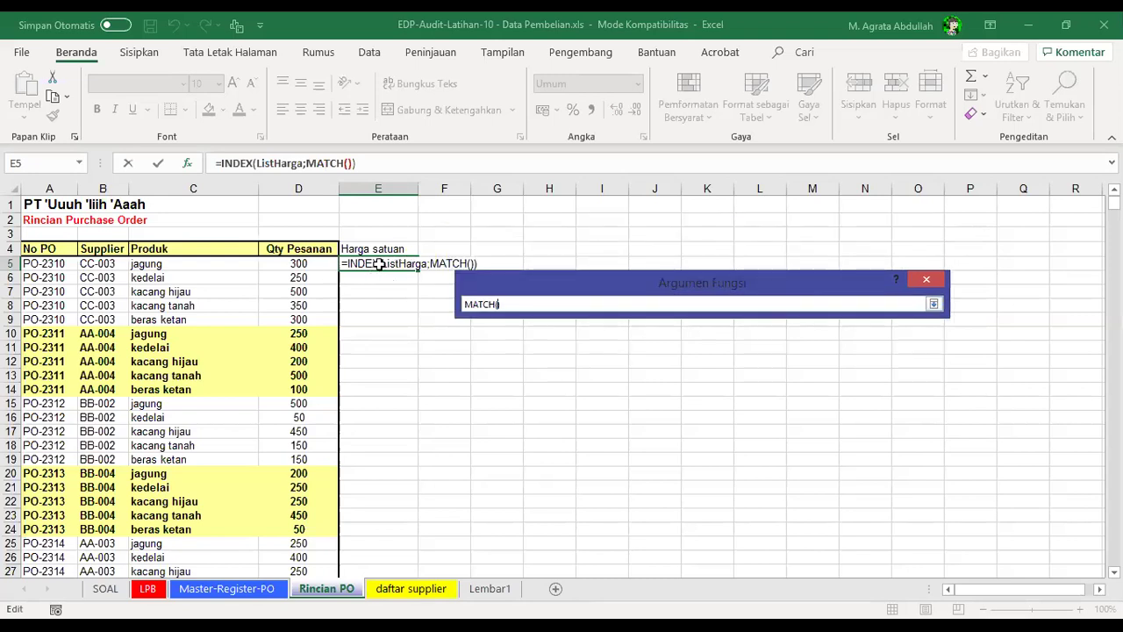
left_click(411, 589)
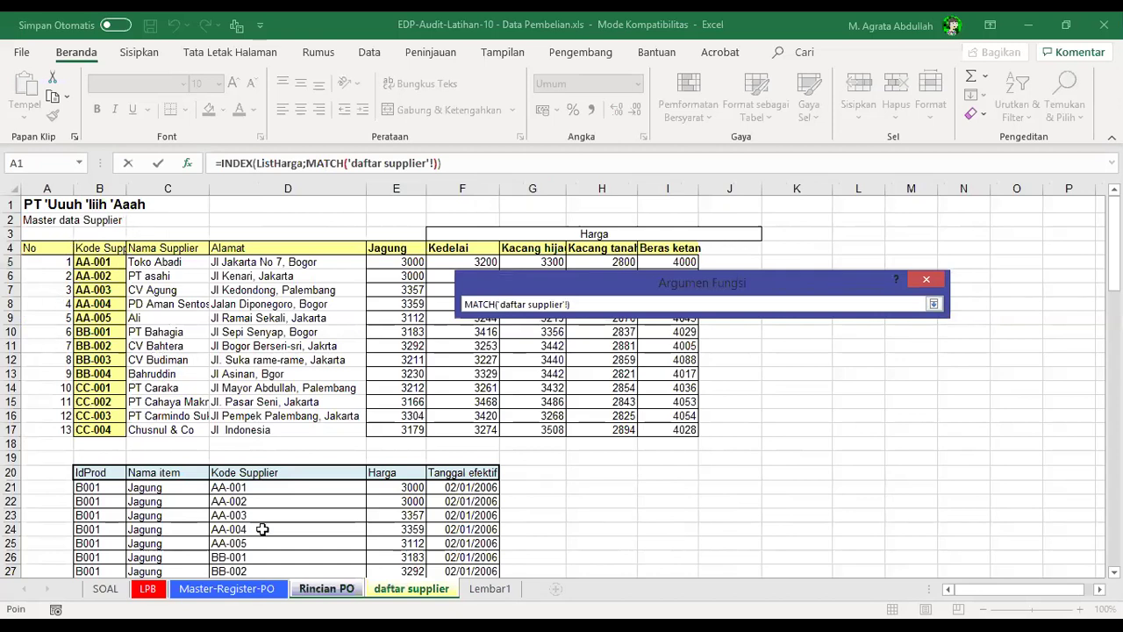
left_click(307, 590)
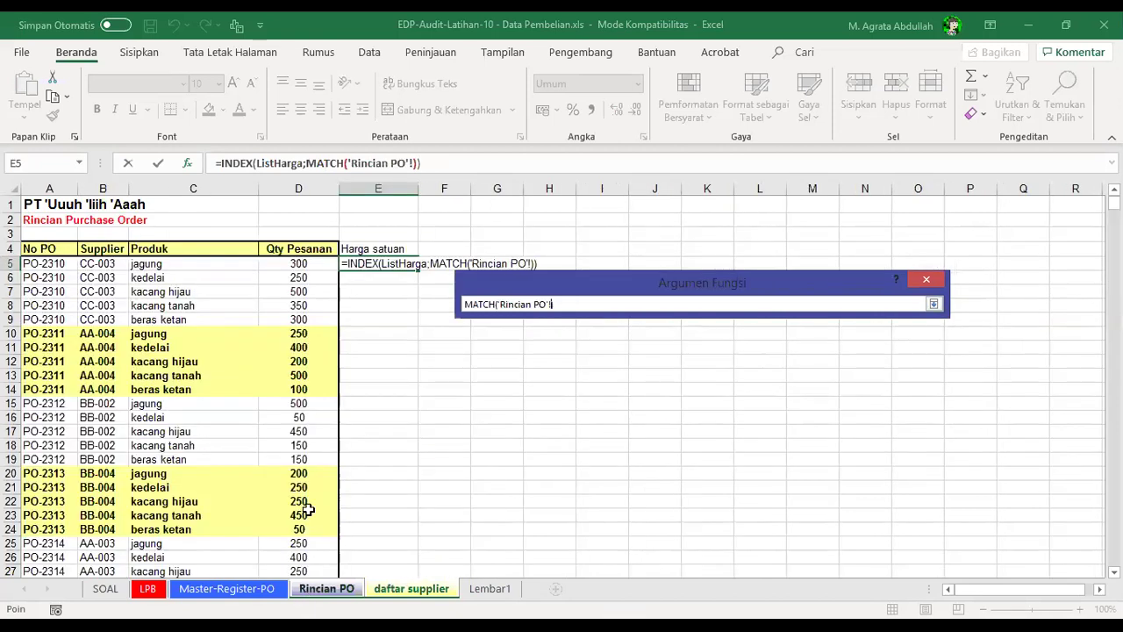
left_click(104, 263)
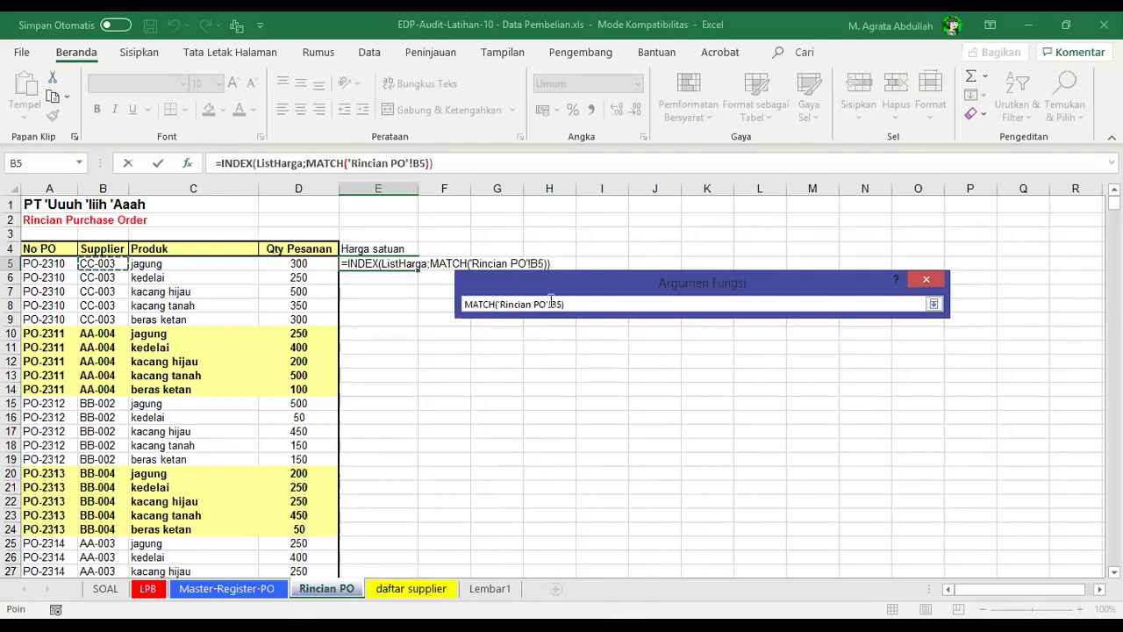
left_click_drag(562, 303, 500, 303)
key("Delete")
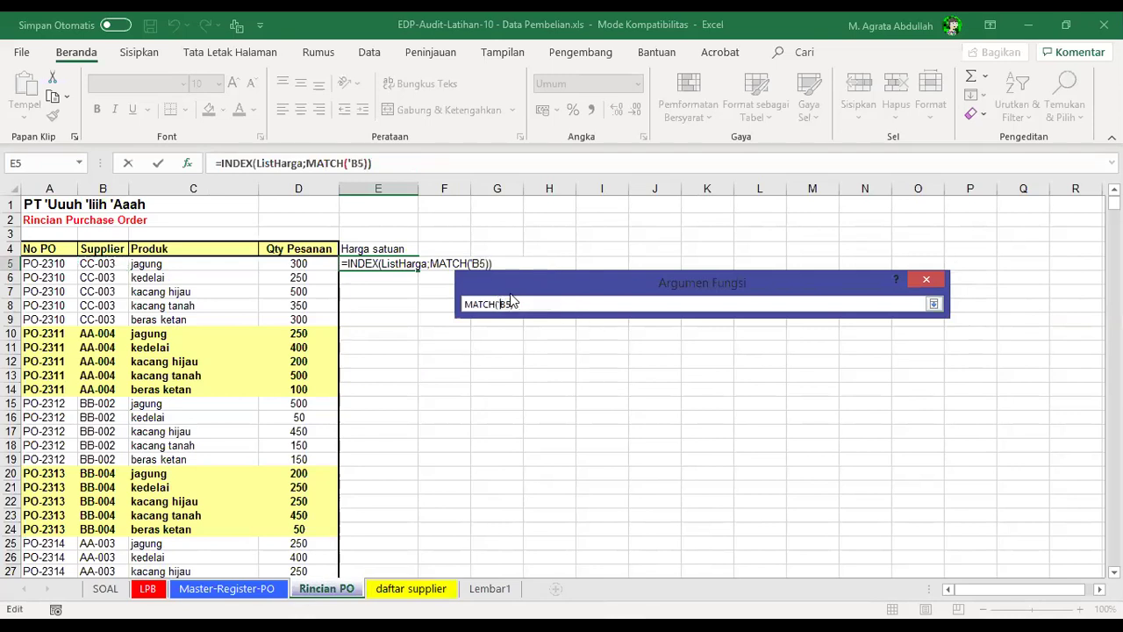
- Complete the Row_num MATCH with the supplier codes B5:B17 of daftar supplier (ListSupplier) as lookup array and match type 0
type(";")
left_click(413, 591)
left_click(105, 261)
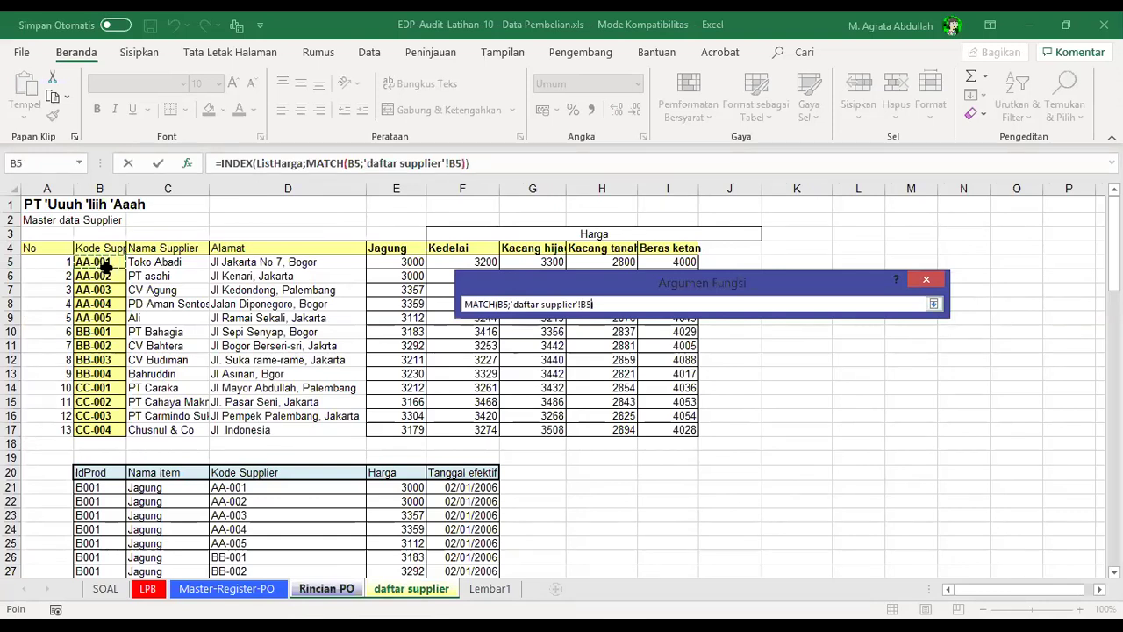
left_click_drag(105, 262, 104, 430)
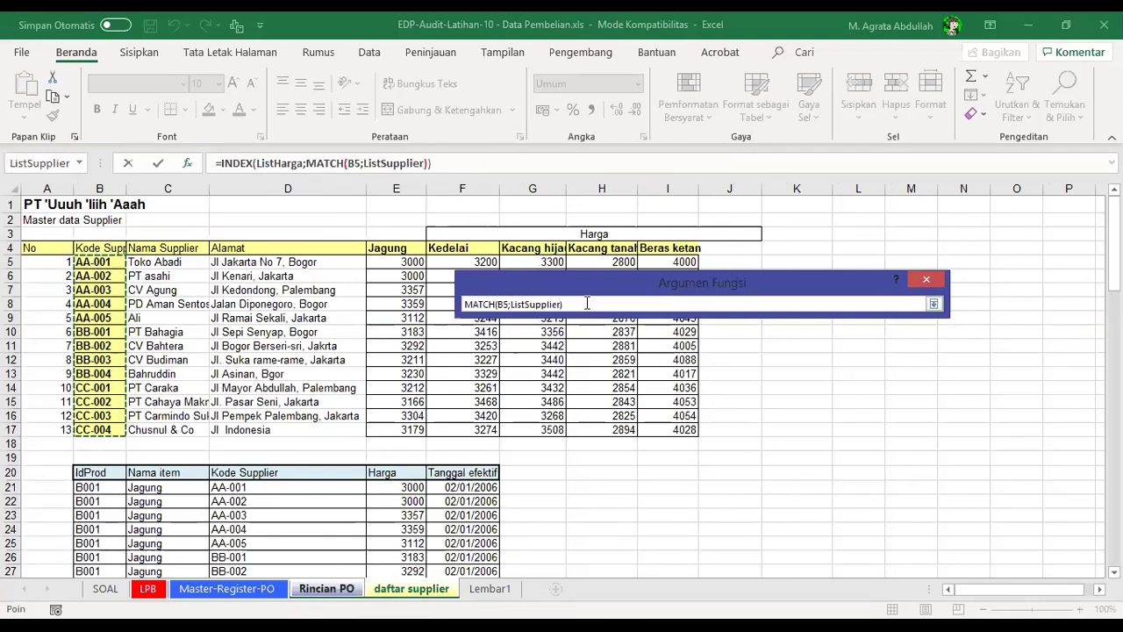
type(";0")
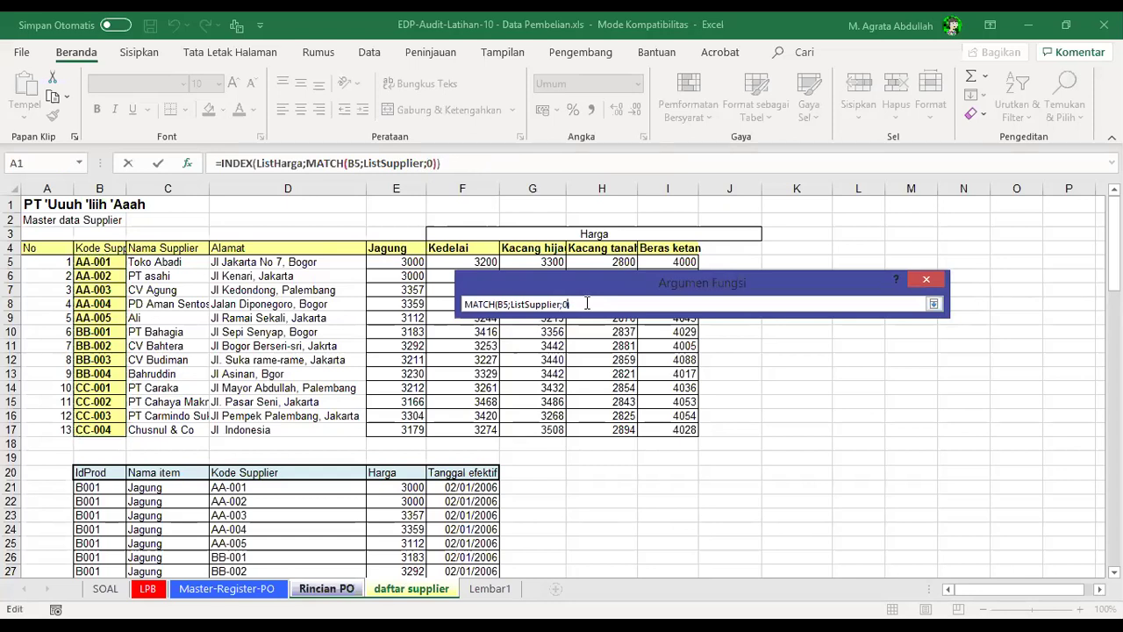
left_click(936, 308)
- Copy the Row_num MATCH expression into the Column_num argument and change its lookup value to product cell C5
left_click_drag(713, 345, 594, 348)
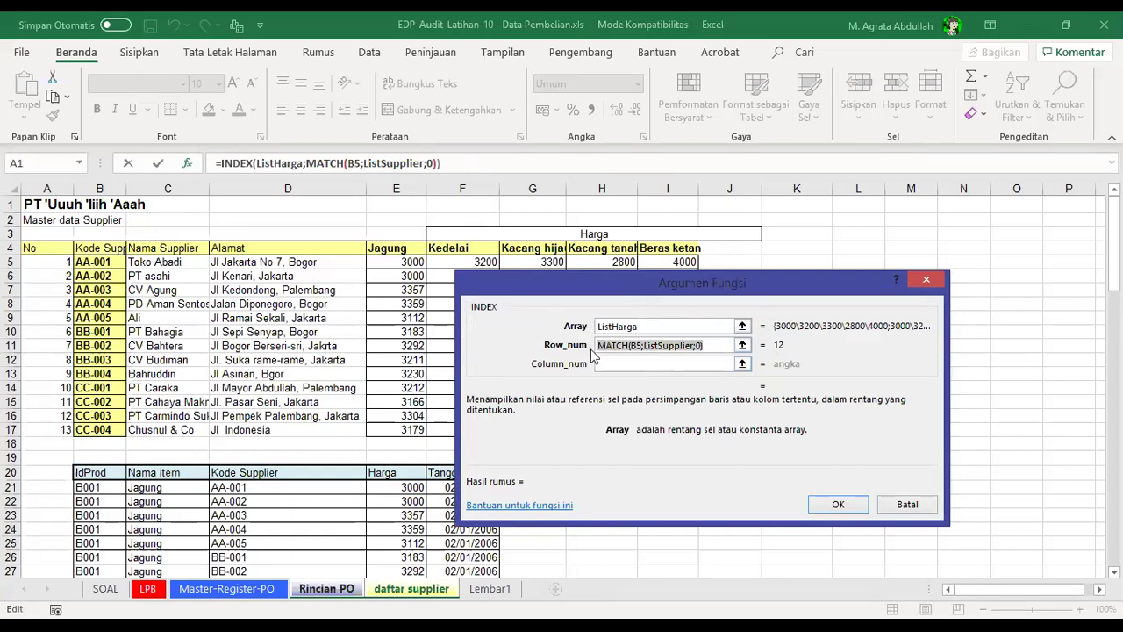
left_click(623, 371)
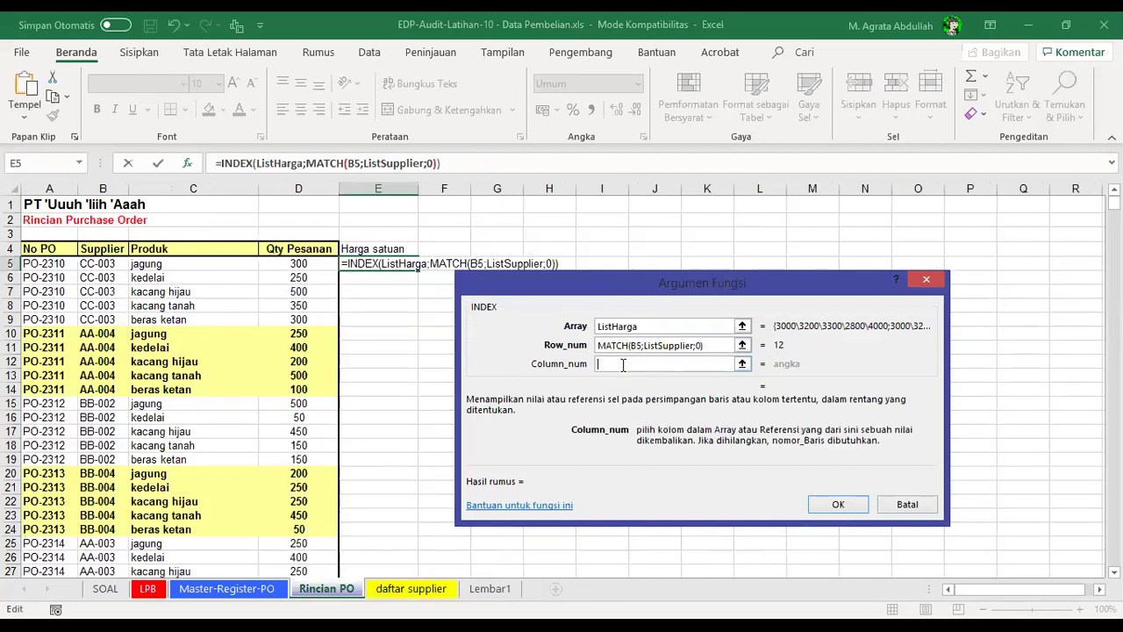
key("ctrl+v")
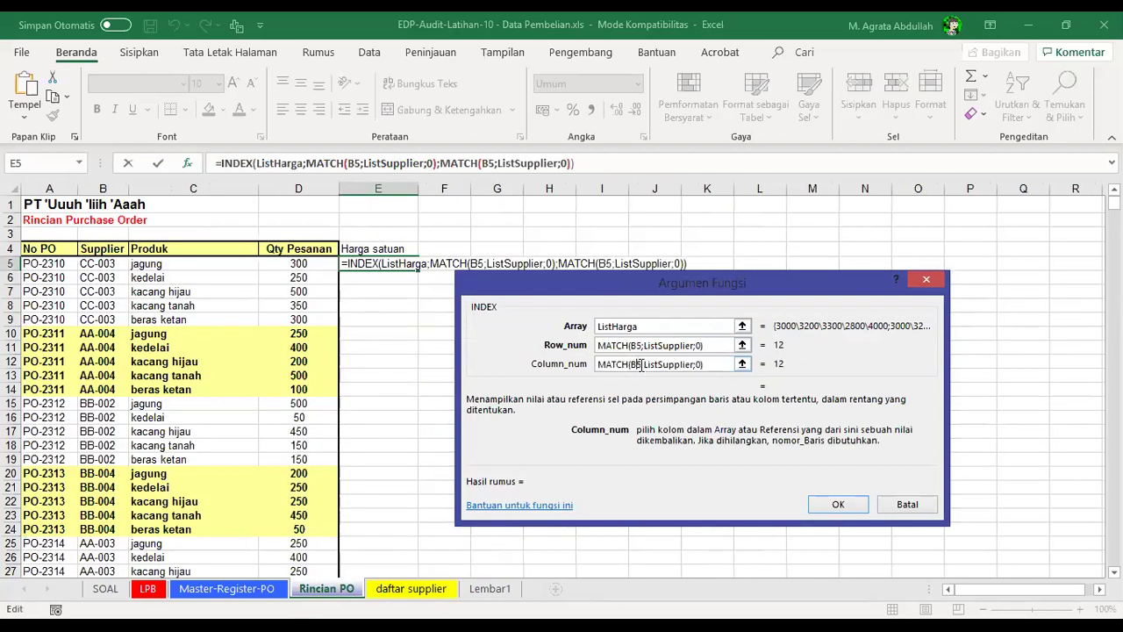
key("BackSpace")
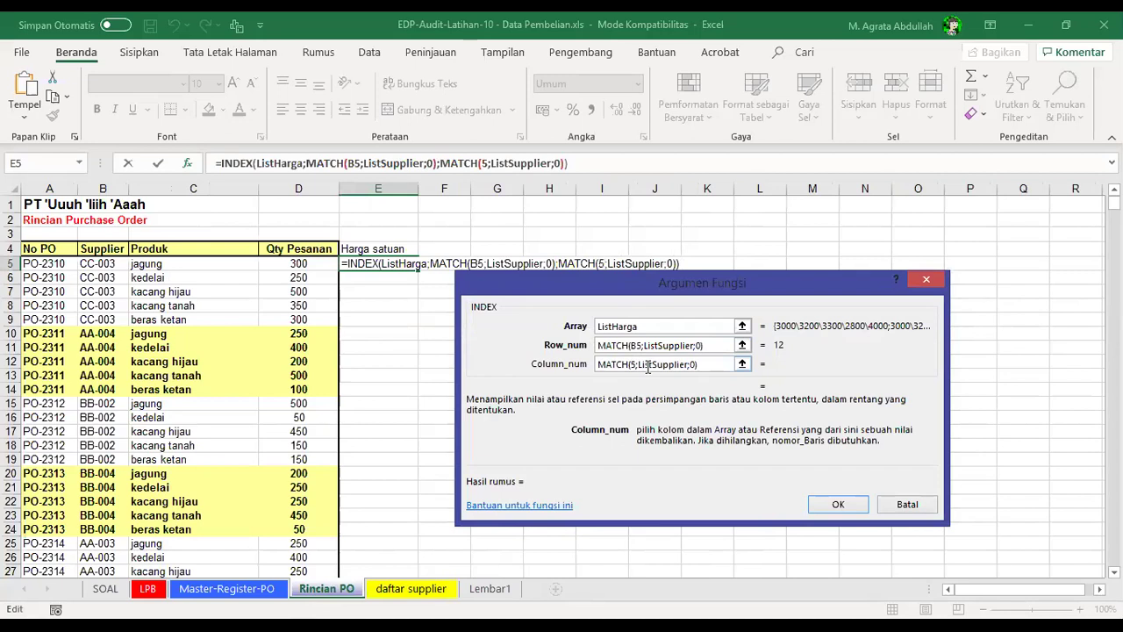
type("C")
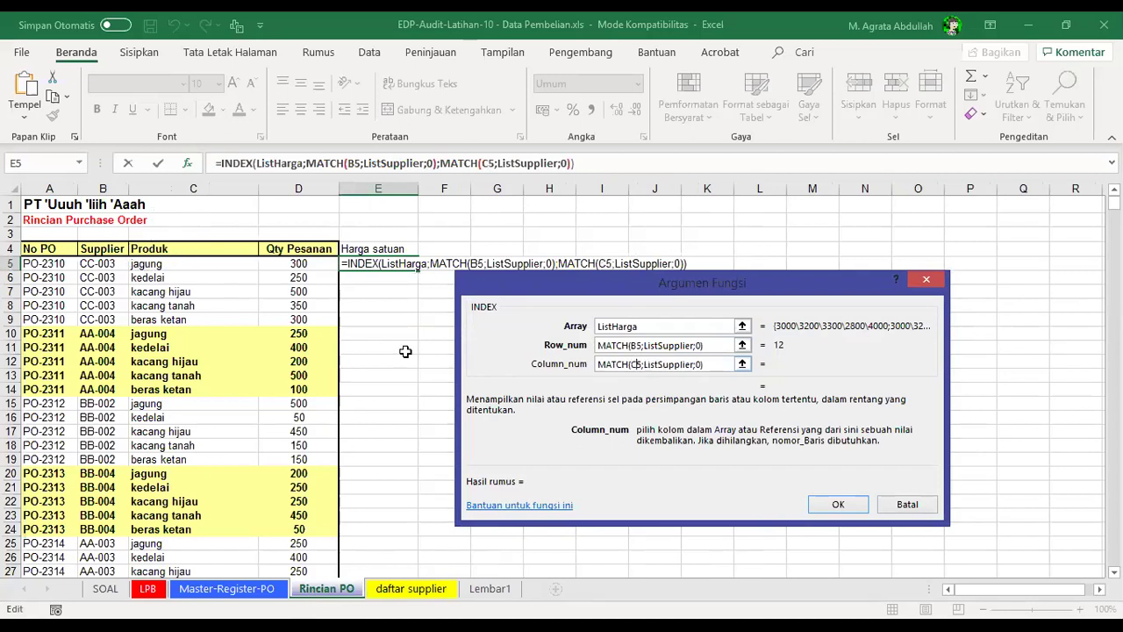
- Replace the lookup array in the Column_num MATCH with ListBarang and enter the finished INDEX formula in E5
key("BackSpace")
key("BackSpace")
key("BackSpace")
key("BackSpace")
key("BackSpace")
key("BackSpace")
key("BackSpace")
key("BackSpace")
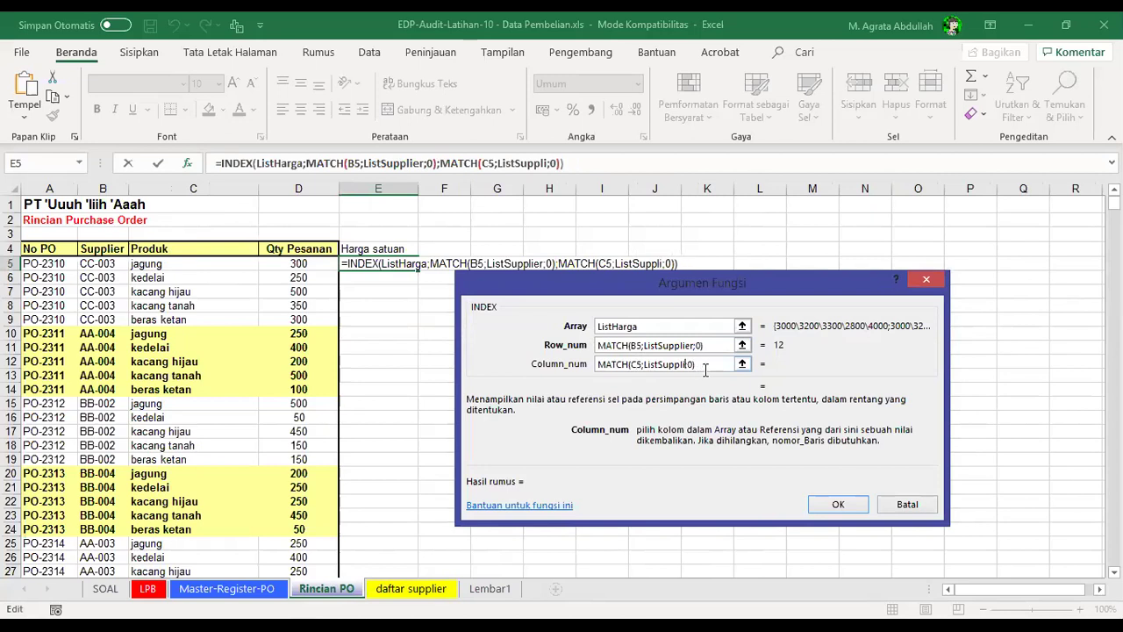
type("Bara")
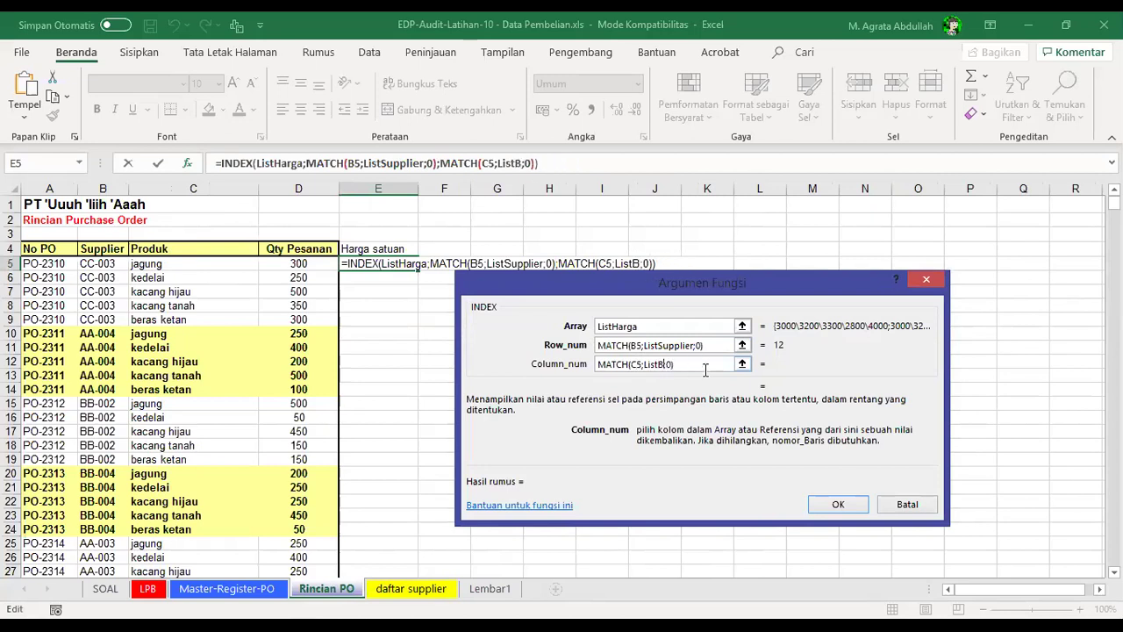
type("ng")
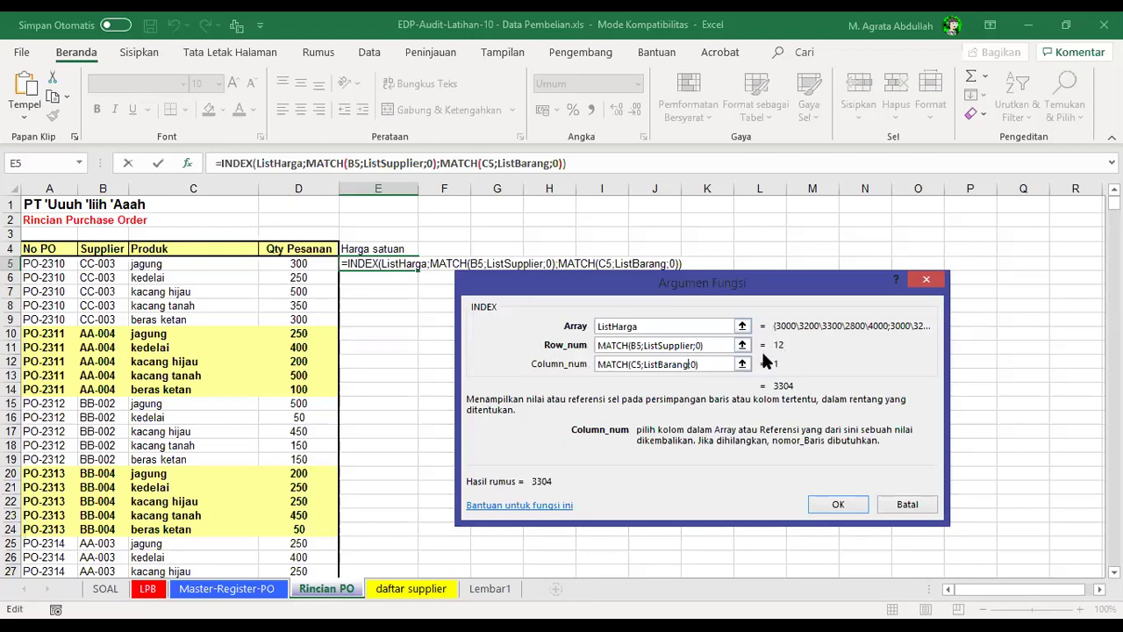
left_click(837, 509)
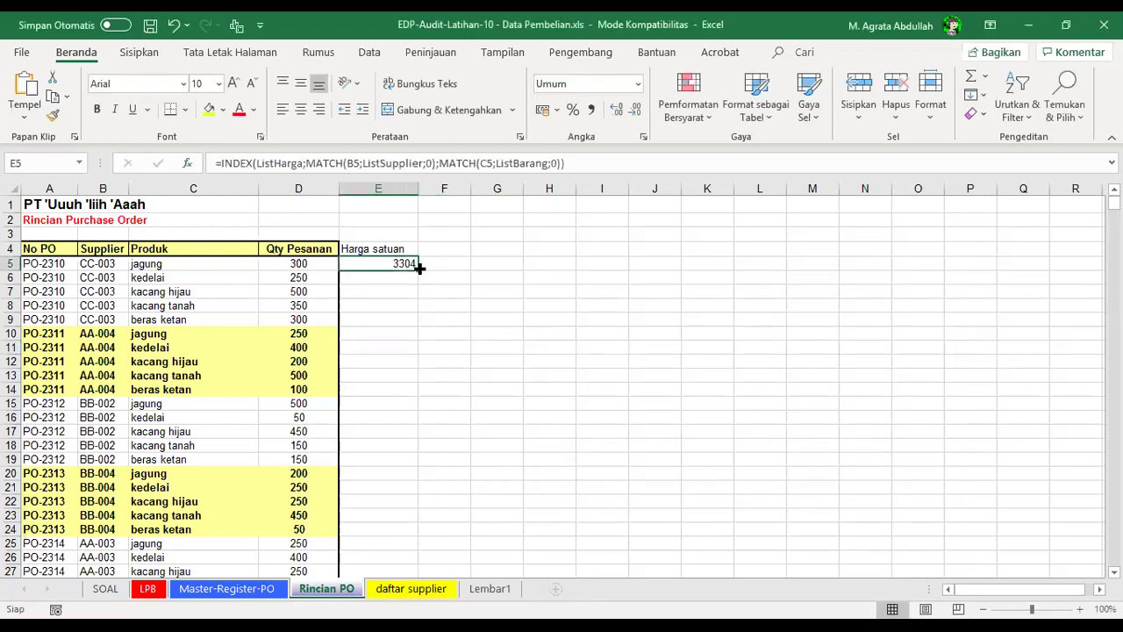
- Fill the E5 unit price formula down to the last order row and fit column E to its contents
double_click(419, 268)
left_click(401, 246)
key("Down")
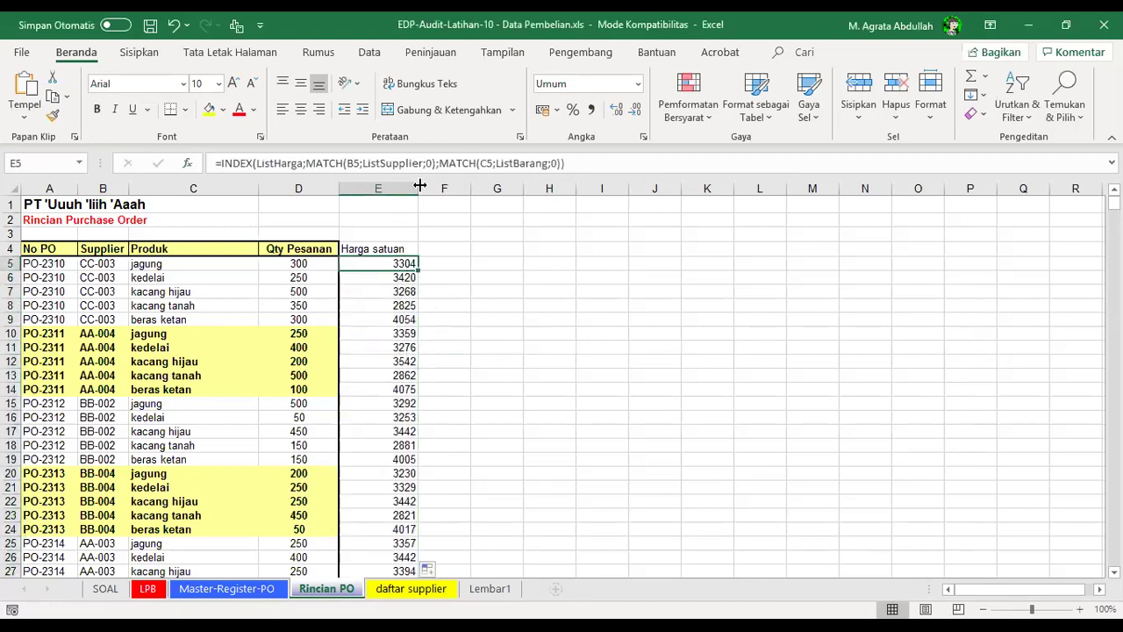
double_click(419, 186)
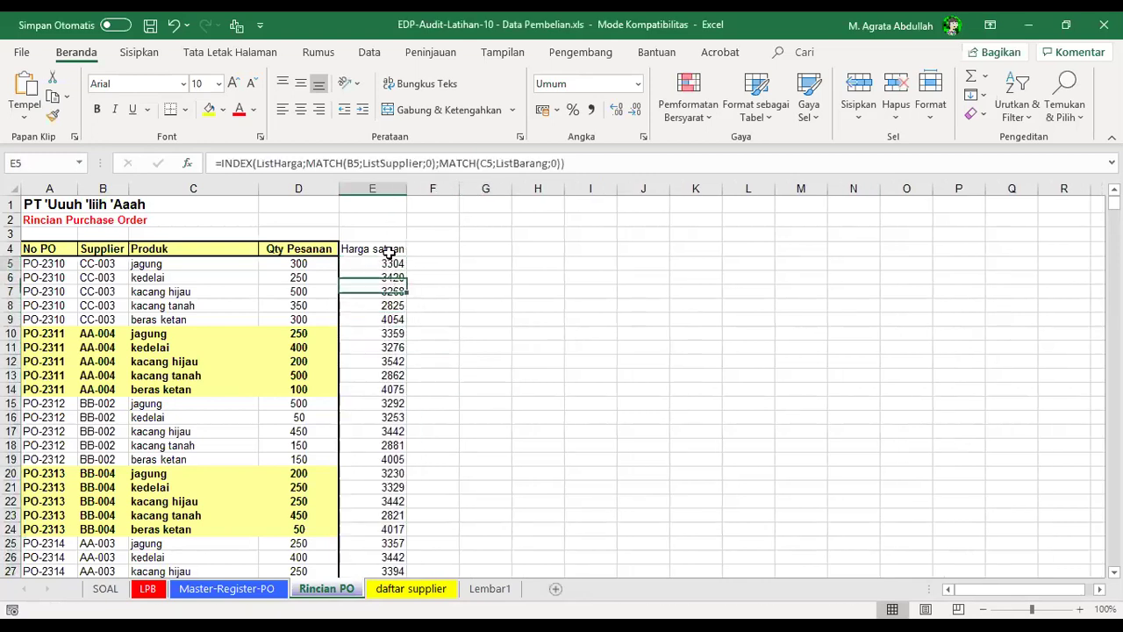
- Format all unit prices from E5 down with thousands separators and no decimals, and check the first rows
key("ctrl+shift+Down")
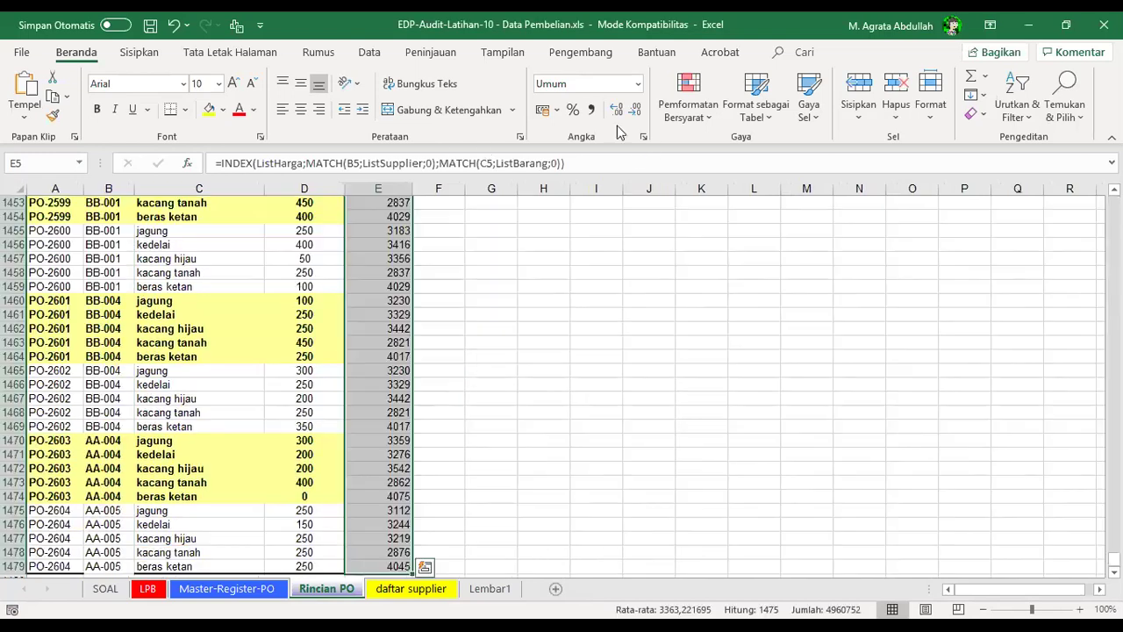
left_click(591, 109)
left_click(433, 291)
left_click(216, 266)
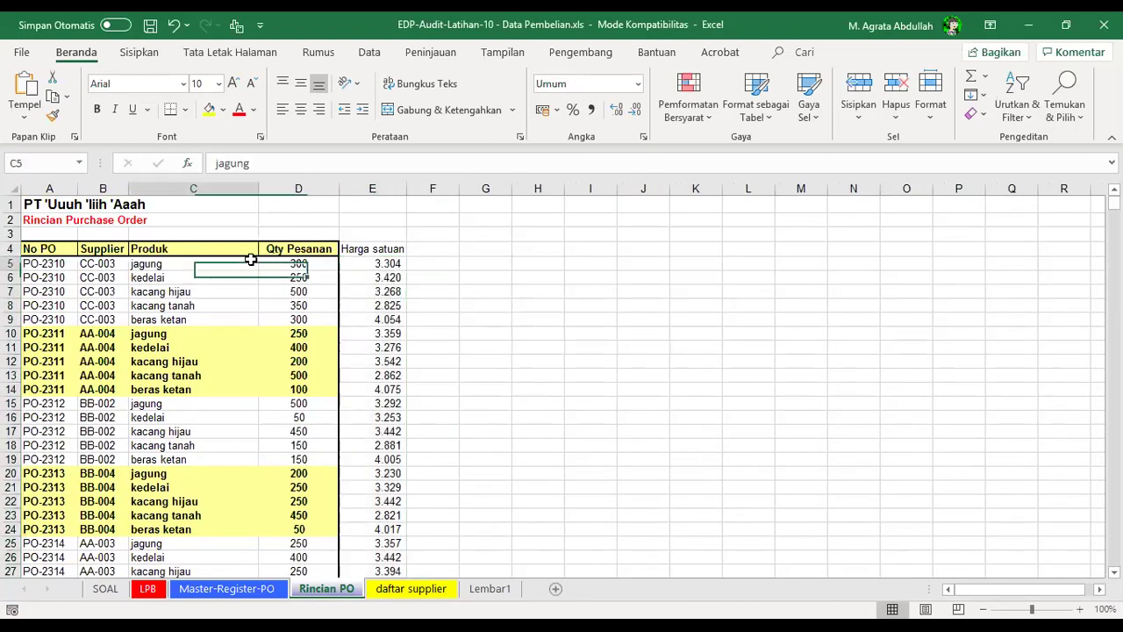
left_click(104, 263)
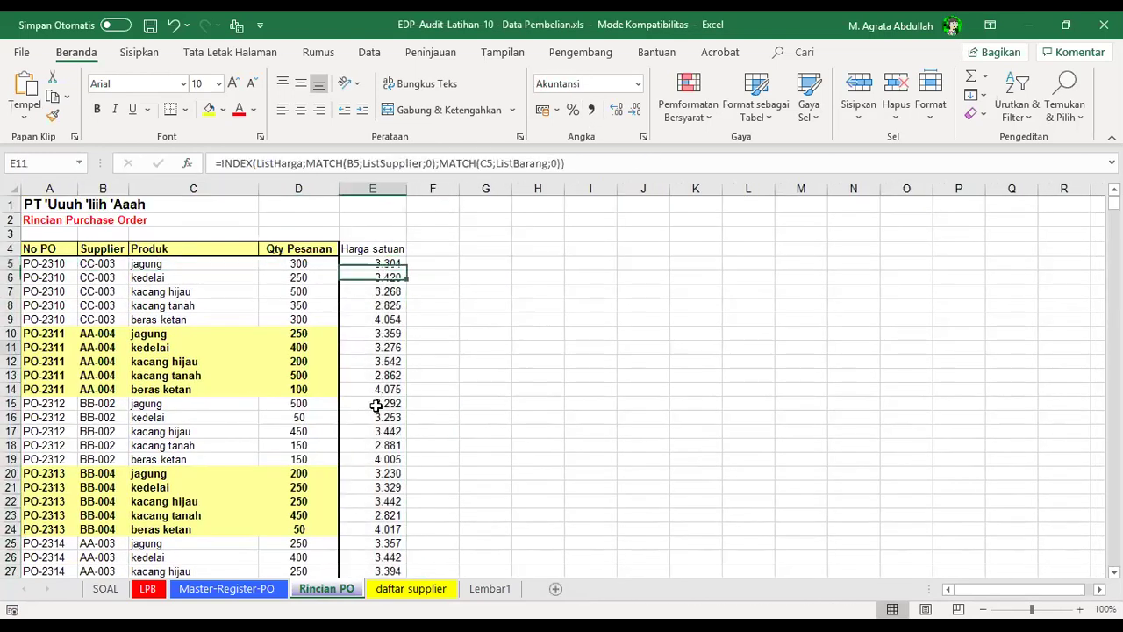
left_click(386, 263)
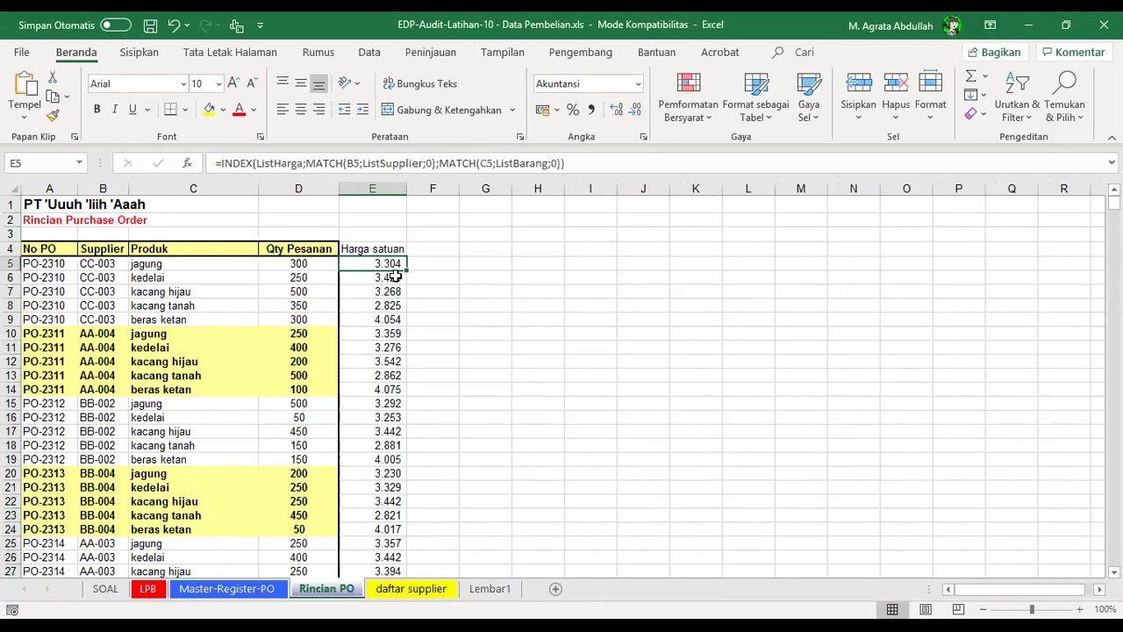
left_click(391, 278)
left_click(395, 265)
- Enter the heading Subtotal in F4, beside Harga satuan
left_click(427, 255)
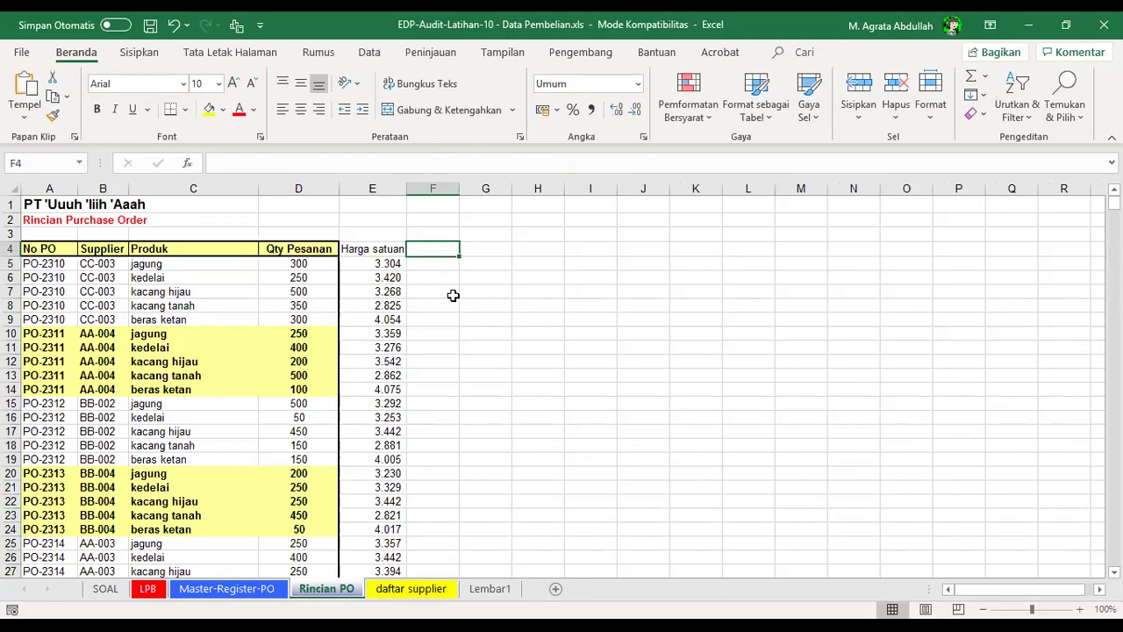
type("Subt")
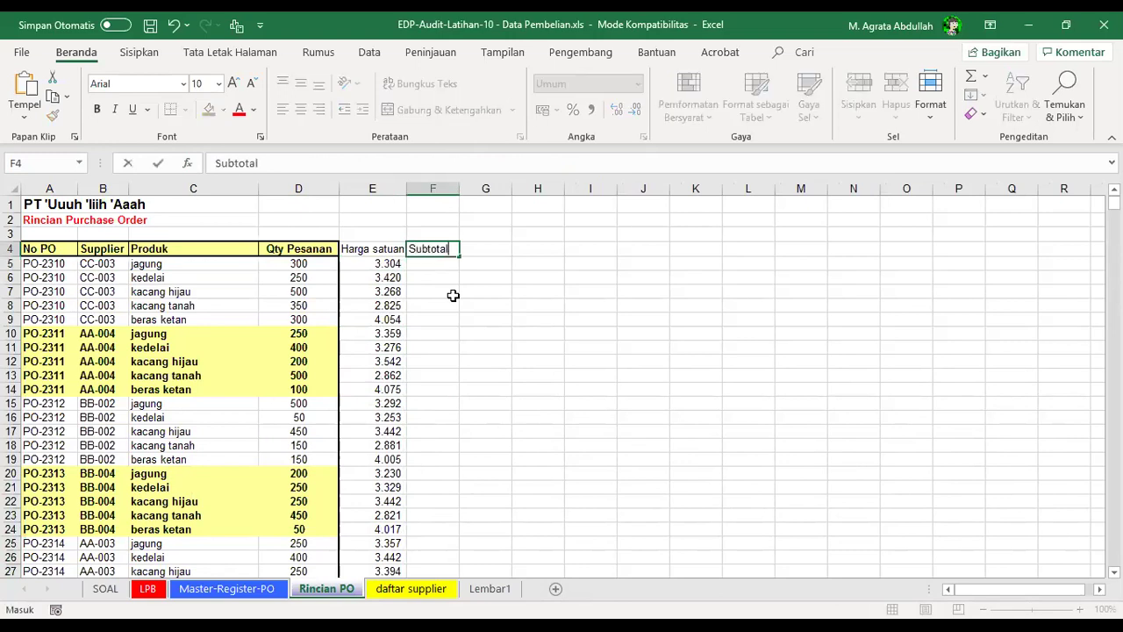
type("otal")
key("Return")
- Give the Harga satuan and Subtotal headings in E4:F4 the bold, yellow-filled style of the other column headings
key("Up")
key("Left")
left_click(444, 256)
left_click(53, 115)
key("Left")
key("Return")
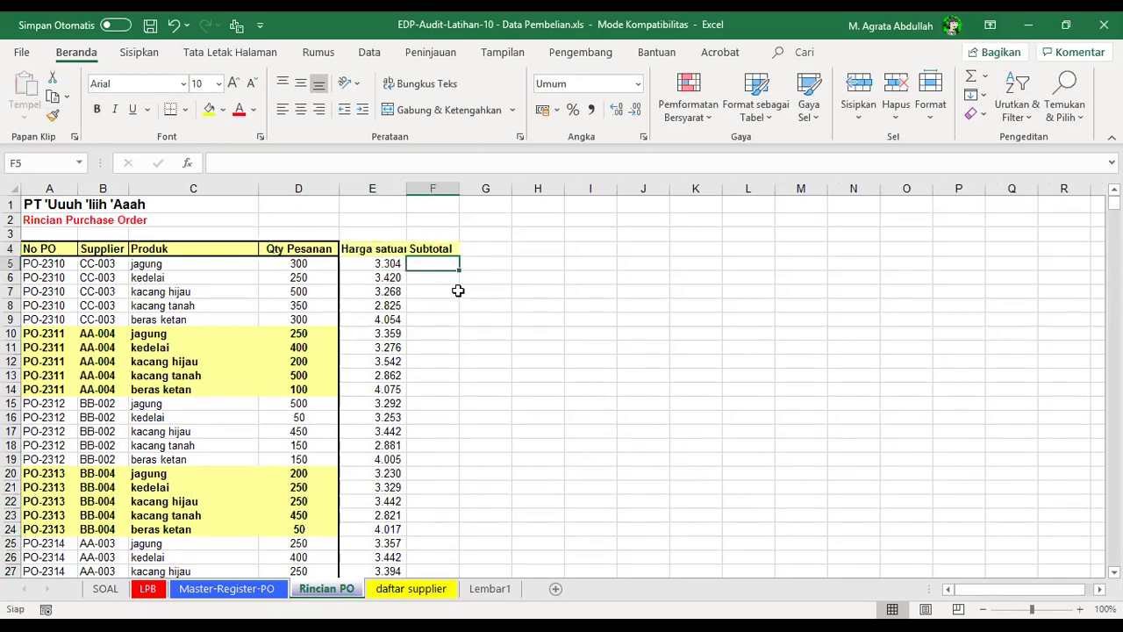
- Calculate the first order line's subtotal in F5 as quantity times unit price with =D5*E5
type("=")
key("Left")
key("Left")
type("*")
key("Left")
key("ctrl+Return")
- Fill the subtotal formula from F5 down to the last order row and fit column F to its contents
double_click(457, 271)
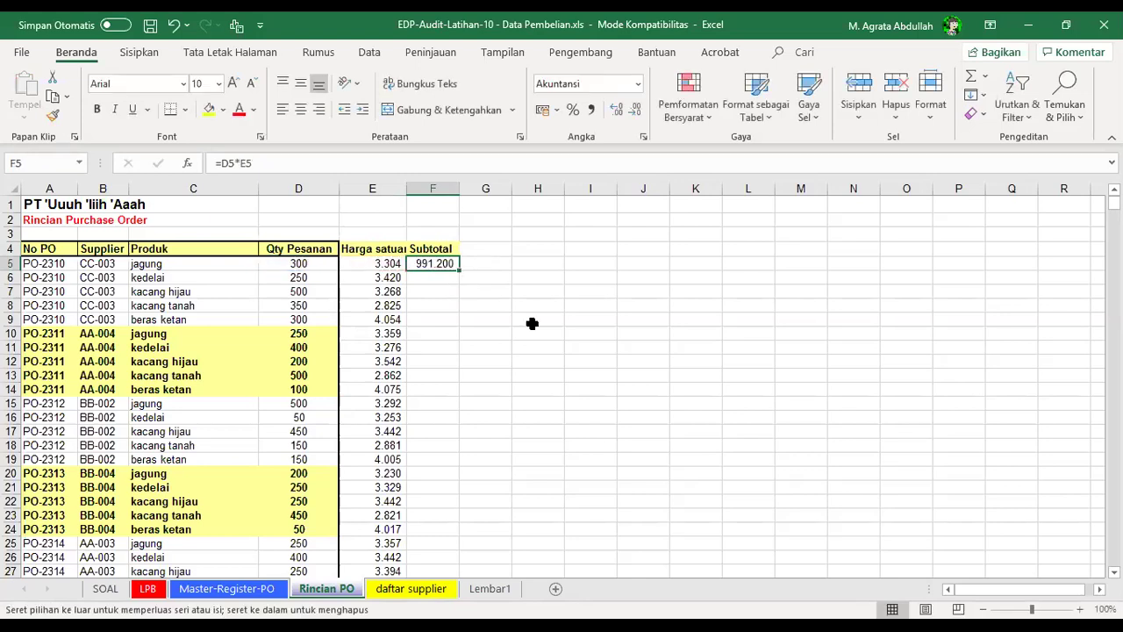
double_click(460, 186)
left_click(298, 319)
left_click(281, 360)
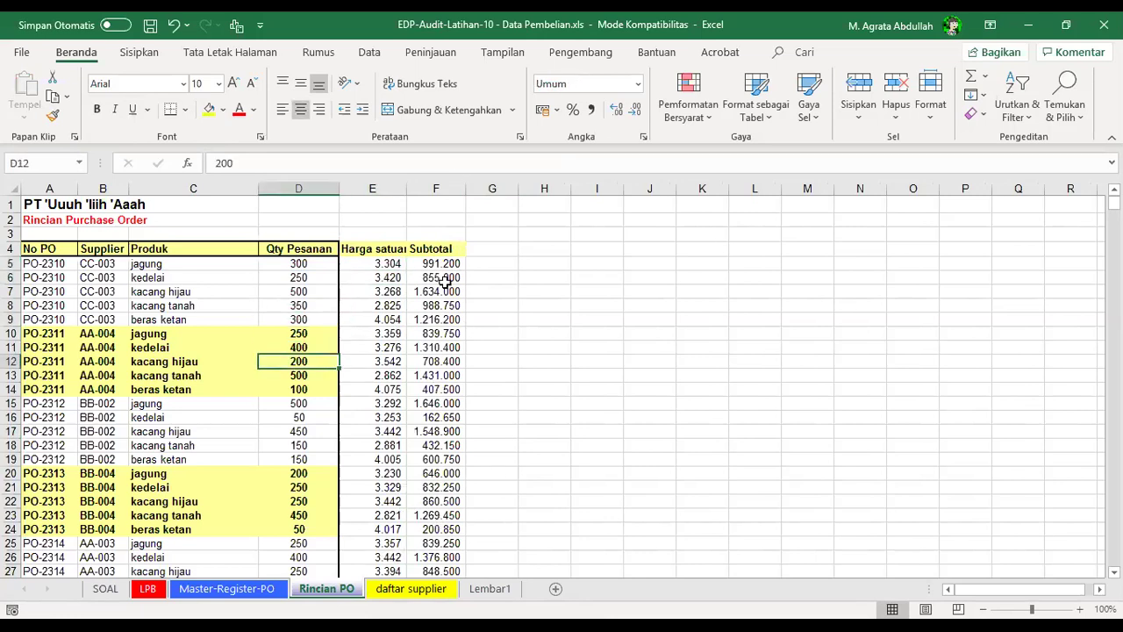
- Start a SUMIF formula in D5 of Master-Register-PO with the PO-number range 'Rincian PO'!$A$5:$A$1479 as absolute references
left_click_drag(436, 248, 469, 508)
key("ctrl+Page_Up")
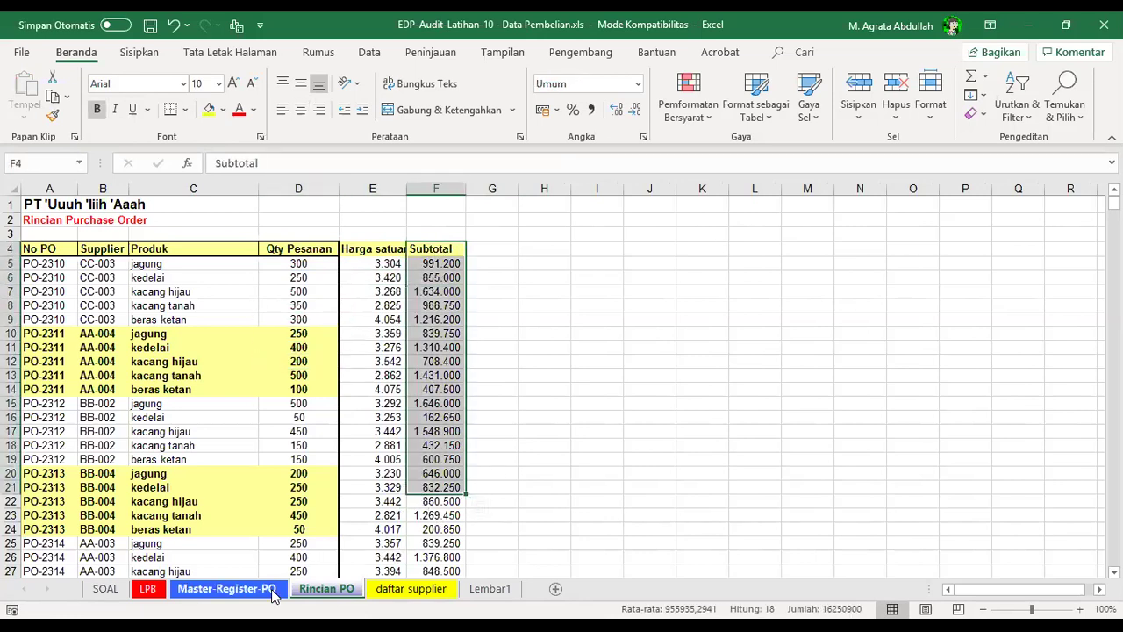
left_click(296, 276)
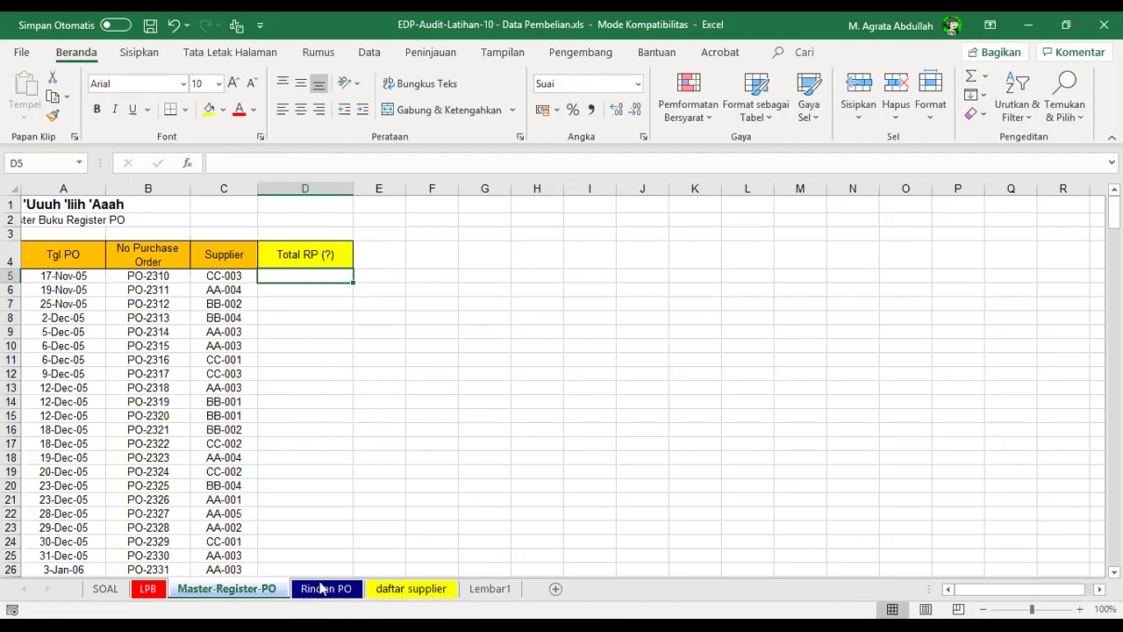
key("ctrl+Page_Down")
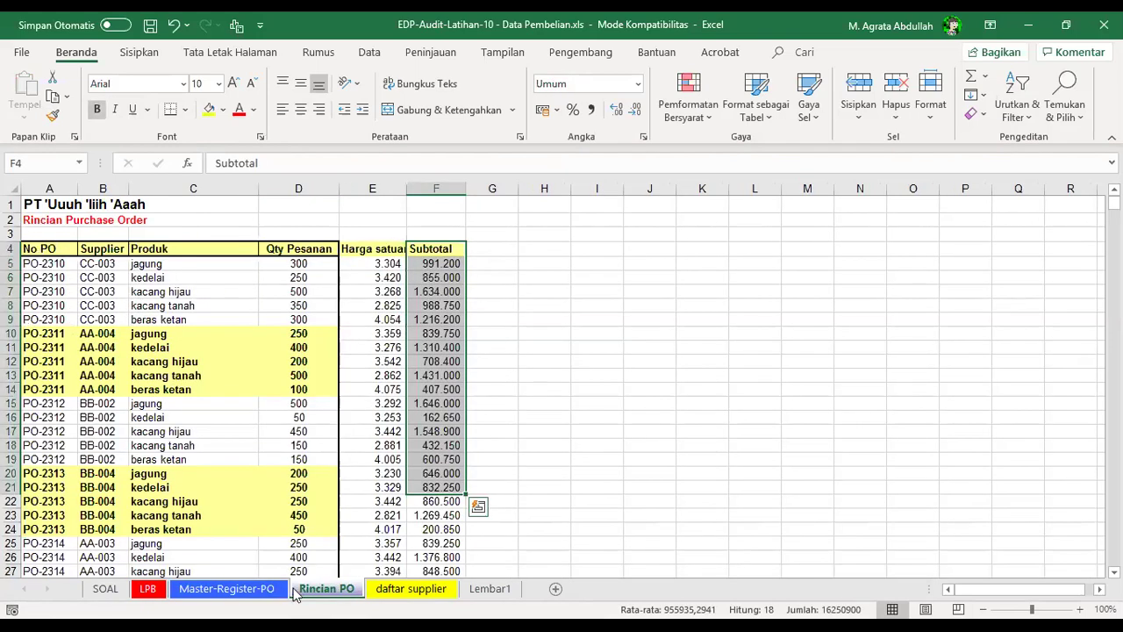
left_click(264, 589)
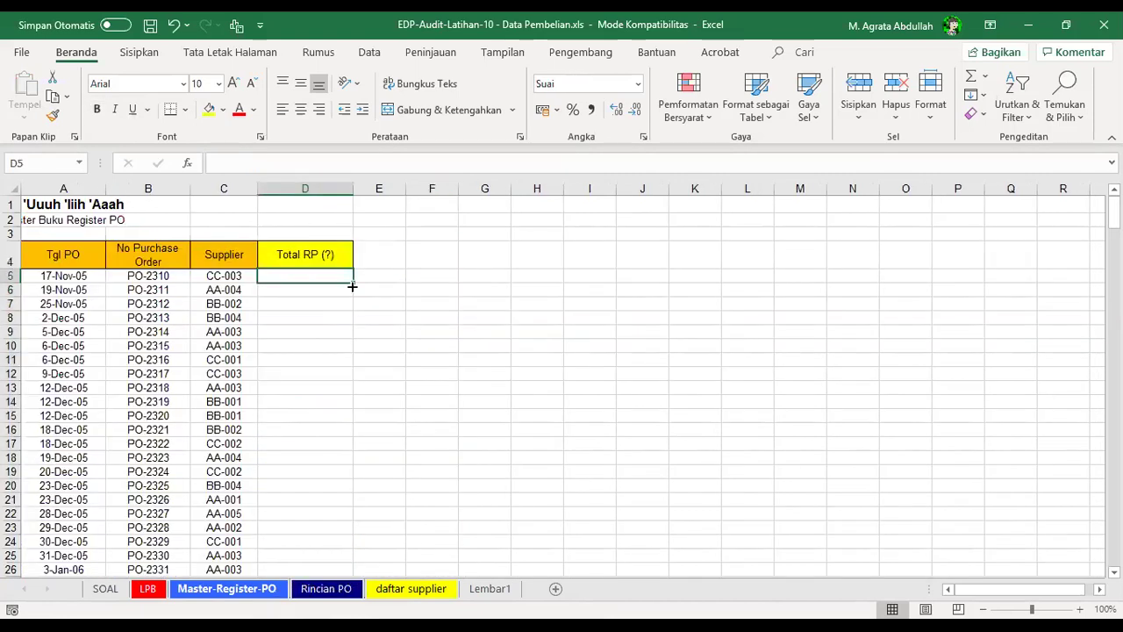
type("=")
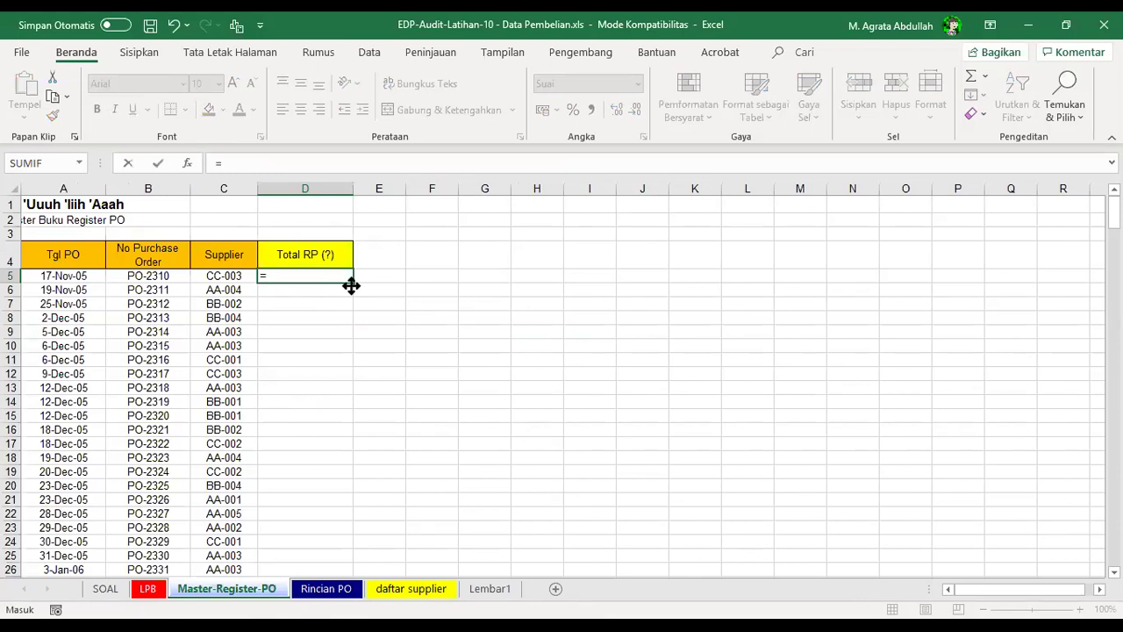
type("sumif(")
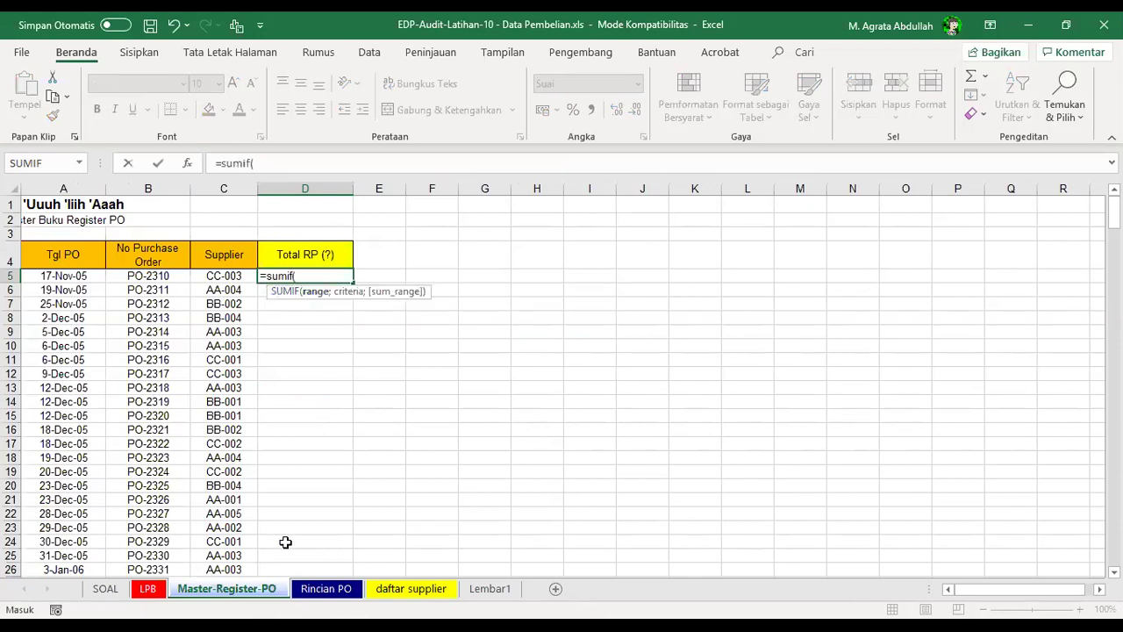
left_click(312, 591)
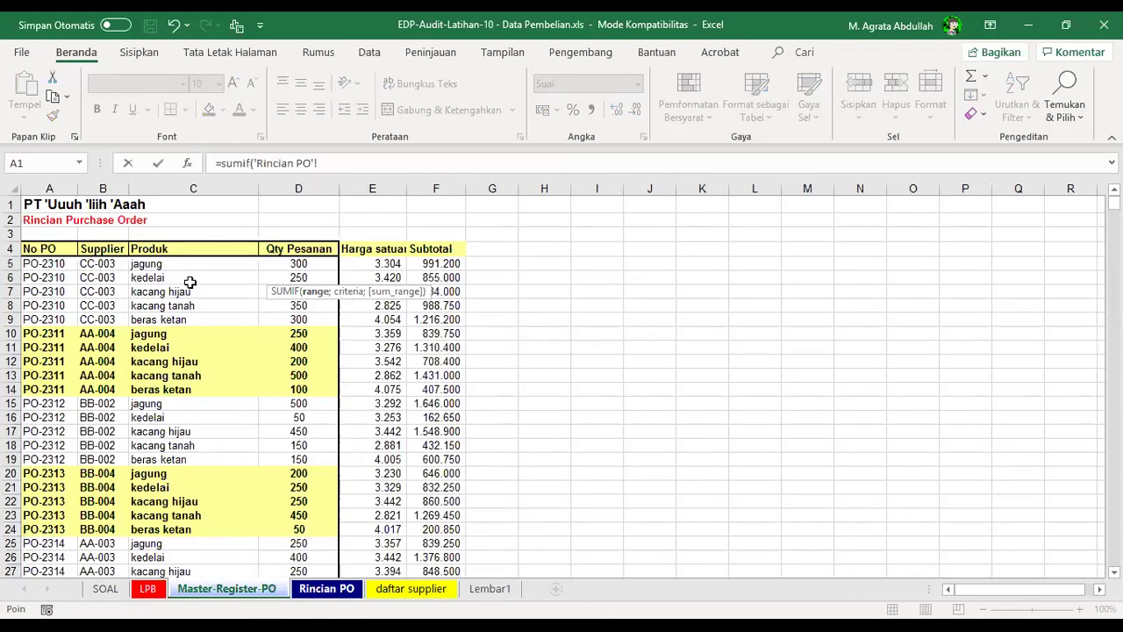
left_click(47, 264)
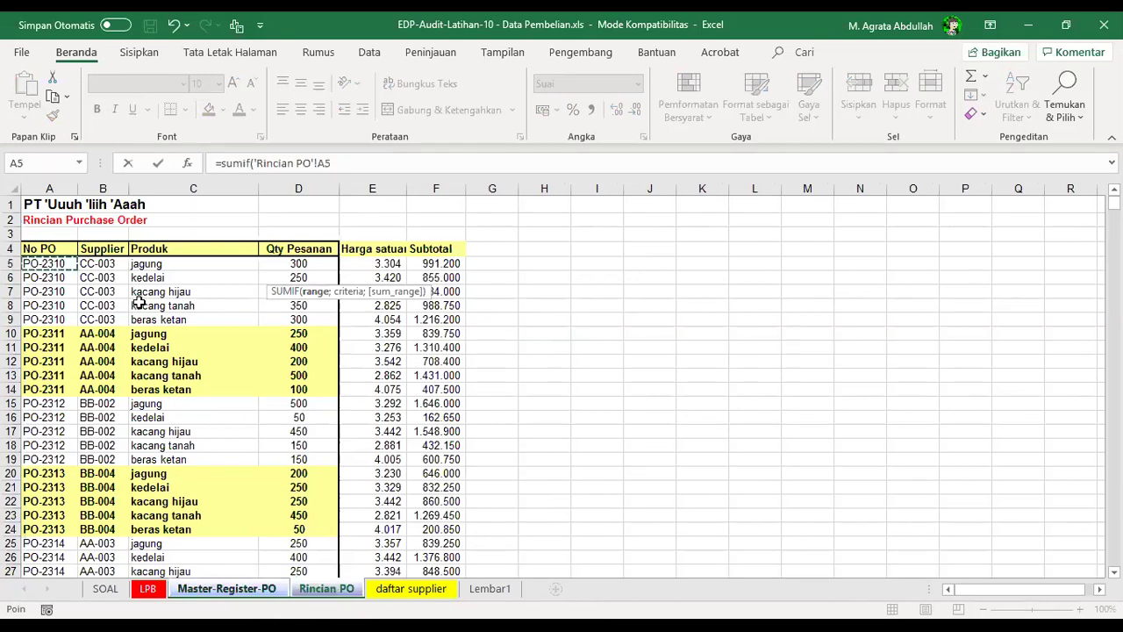
key("ctrl+shift+Down")
key("F4")
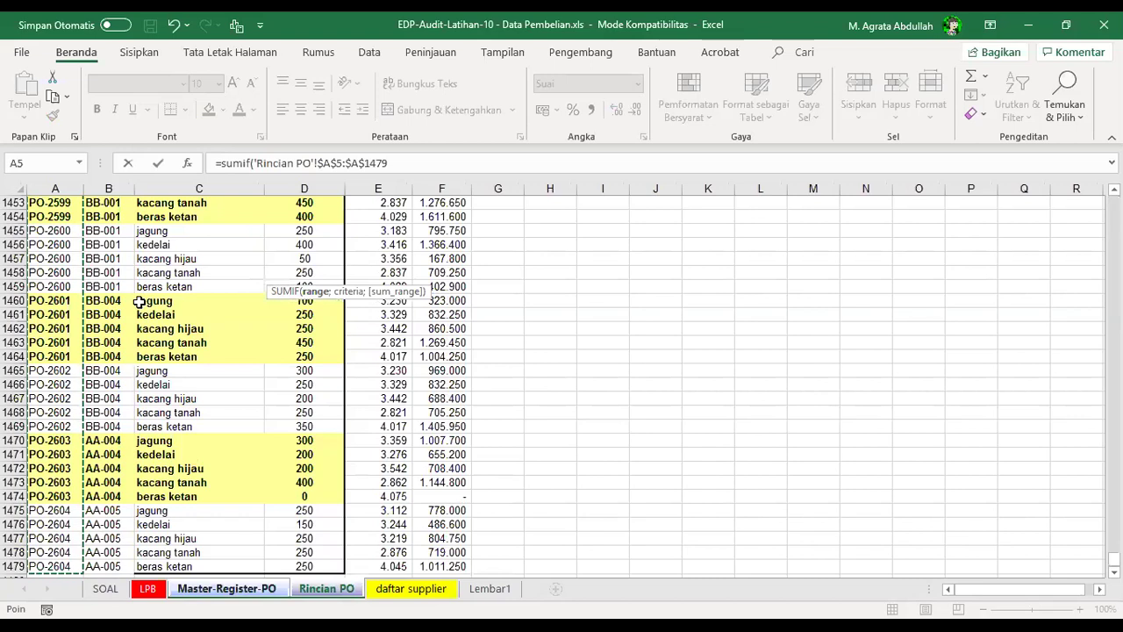
- Set the SUMIF criteria to the purchase order number in B5, removing the Master-Register-PO sheet prefix from the reference
type(";")
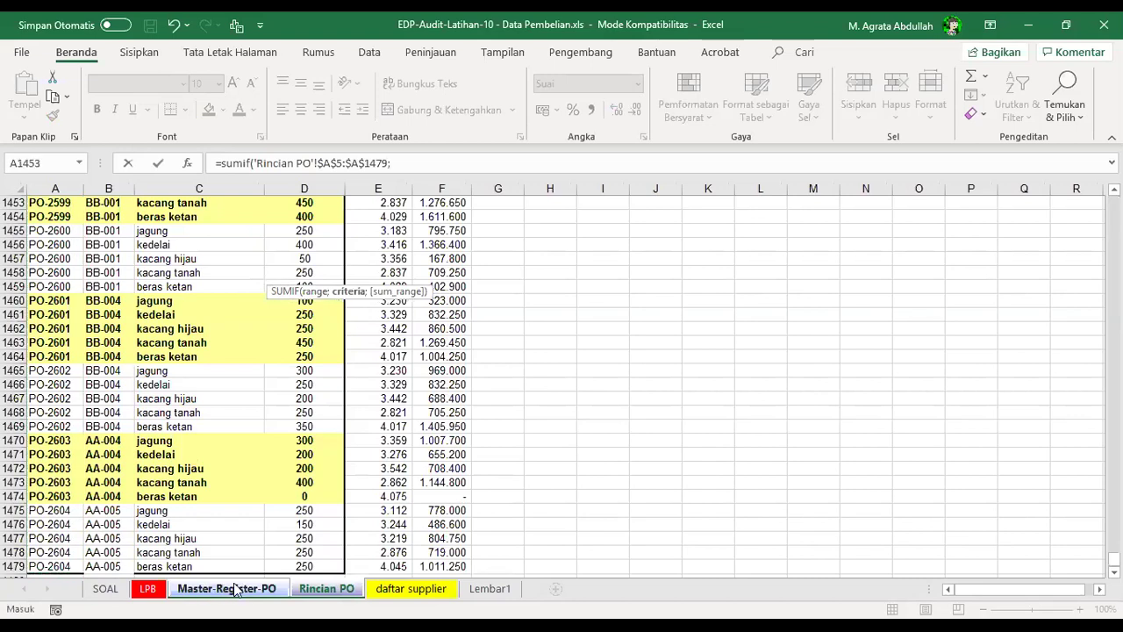
left_click(234, 591)
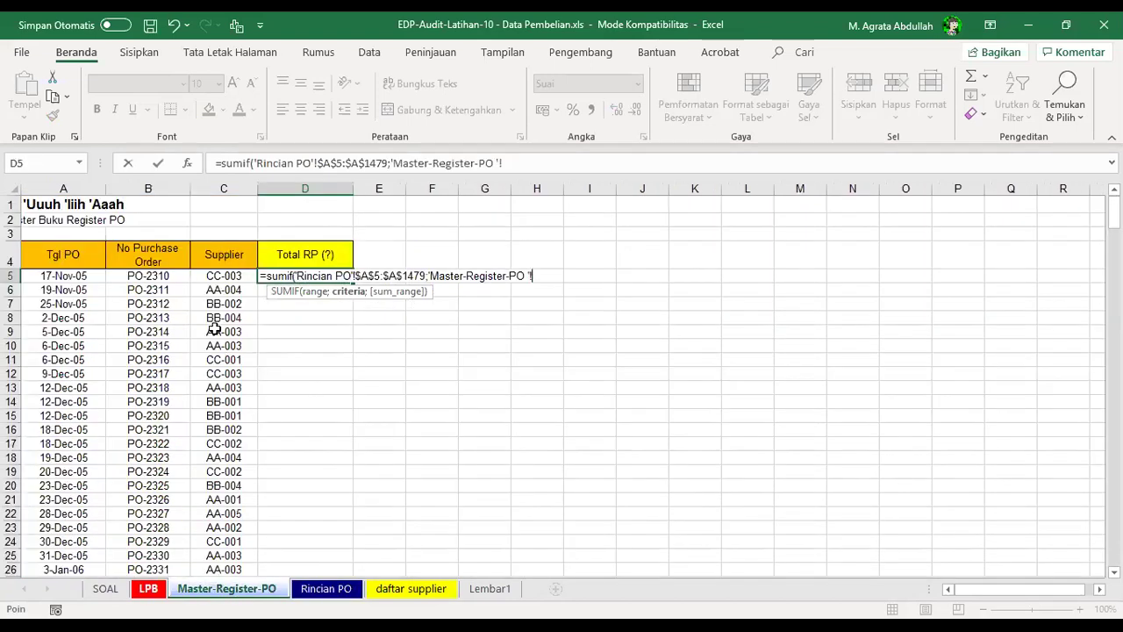
left_click(152, 276)
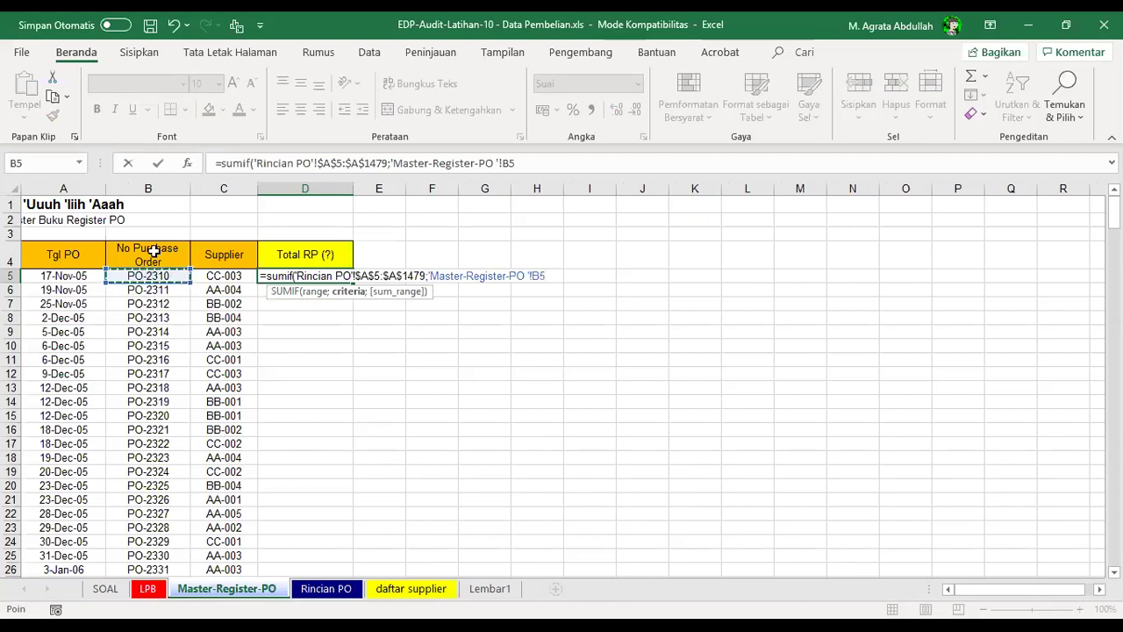
left_click_drag(501, 167, 392, 167)
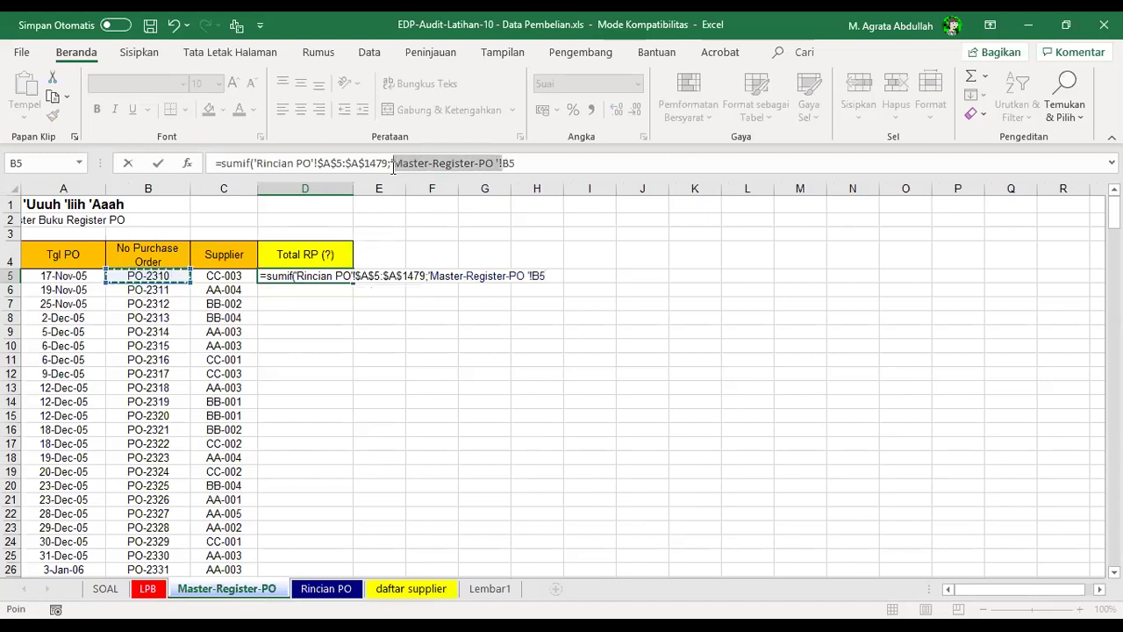
key("BackSpace")
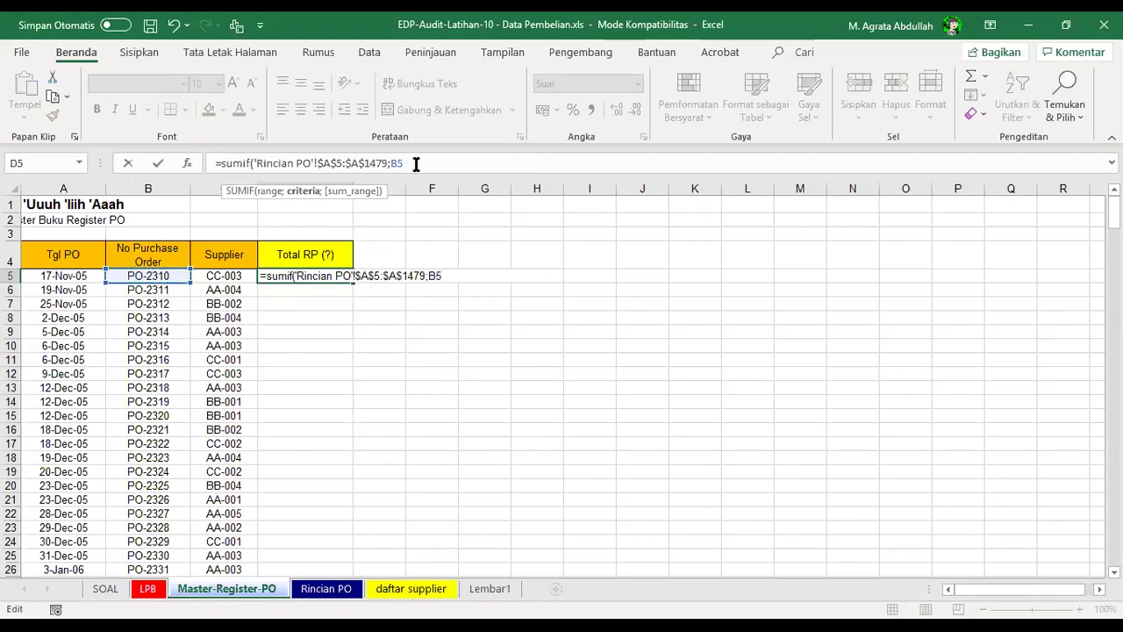
- Set the SUMIF sum range to the Subtotal column 'Rincian PO'!$F$5:$F$1479 as absolute references
type(";")
left_click(325, 590)
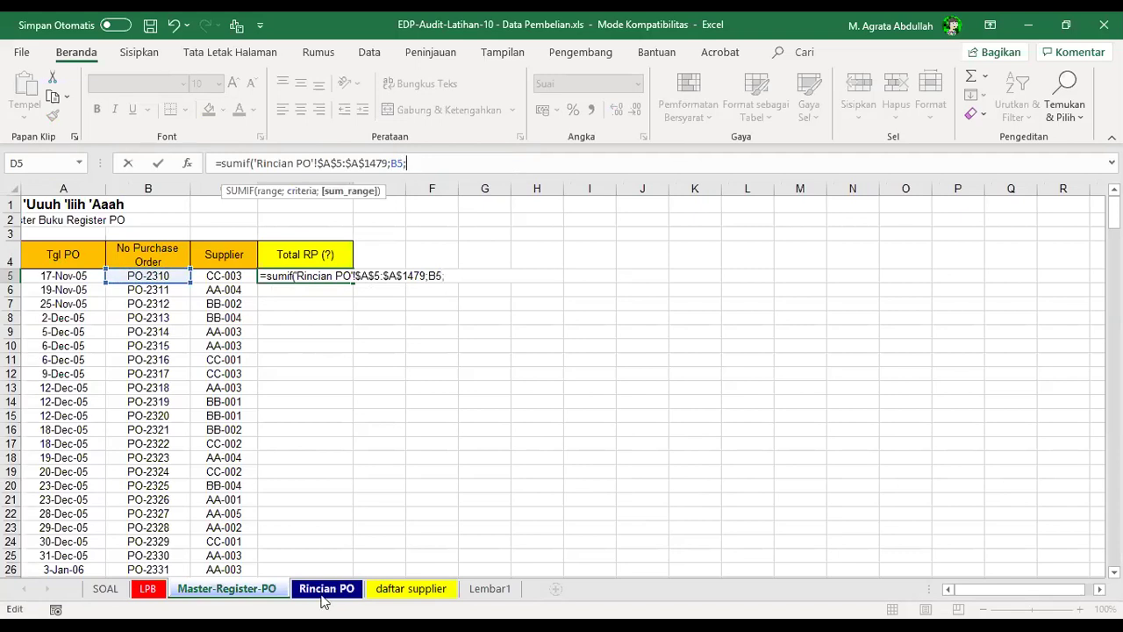
left_click(379, 300)
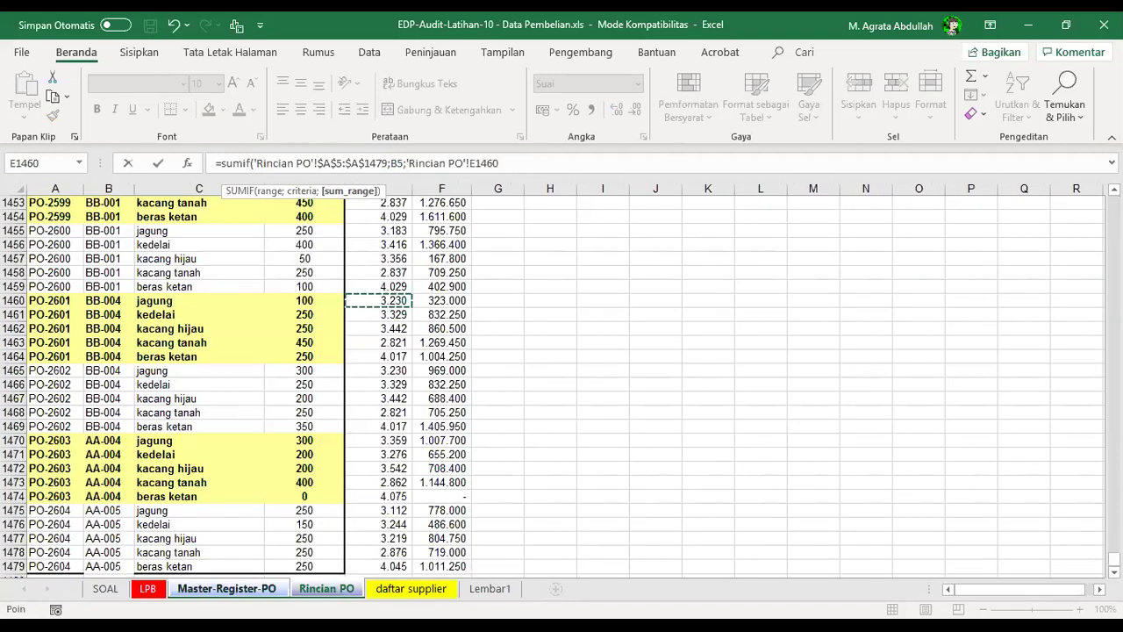
left_click_drag(1114, 558, 1114, 202)
left_click(448, 264)
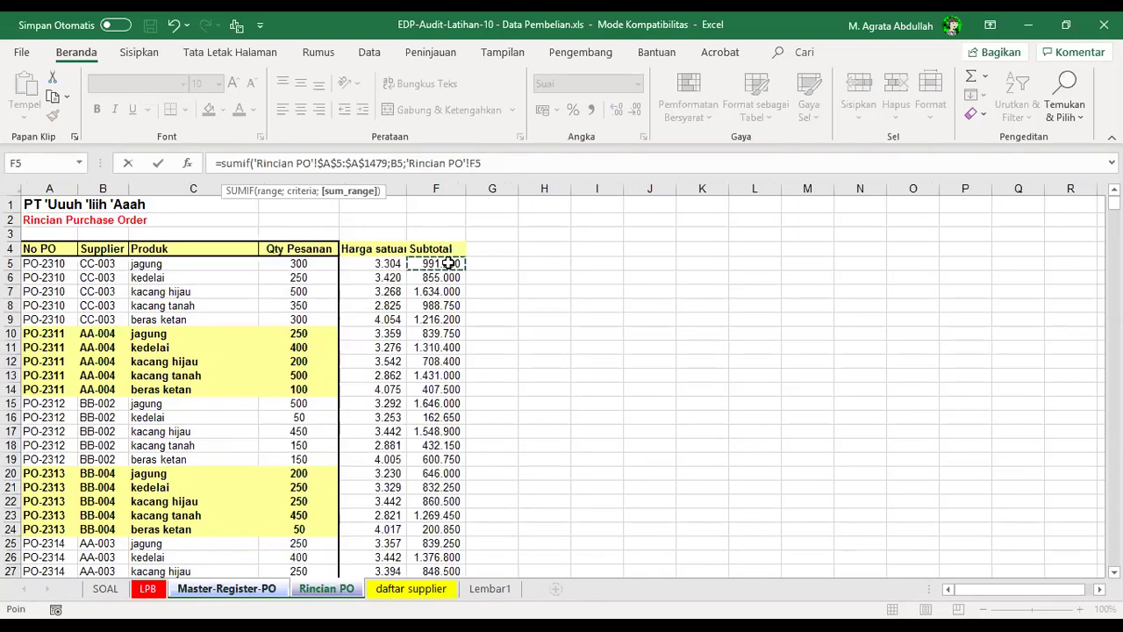
key("ctrl+shift+Down")
key("F4")
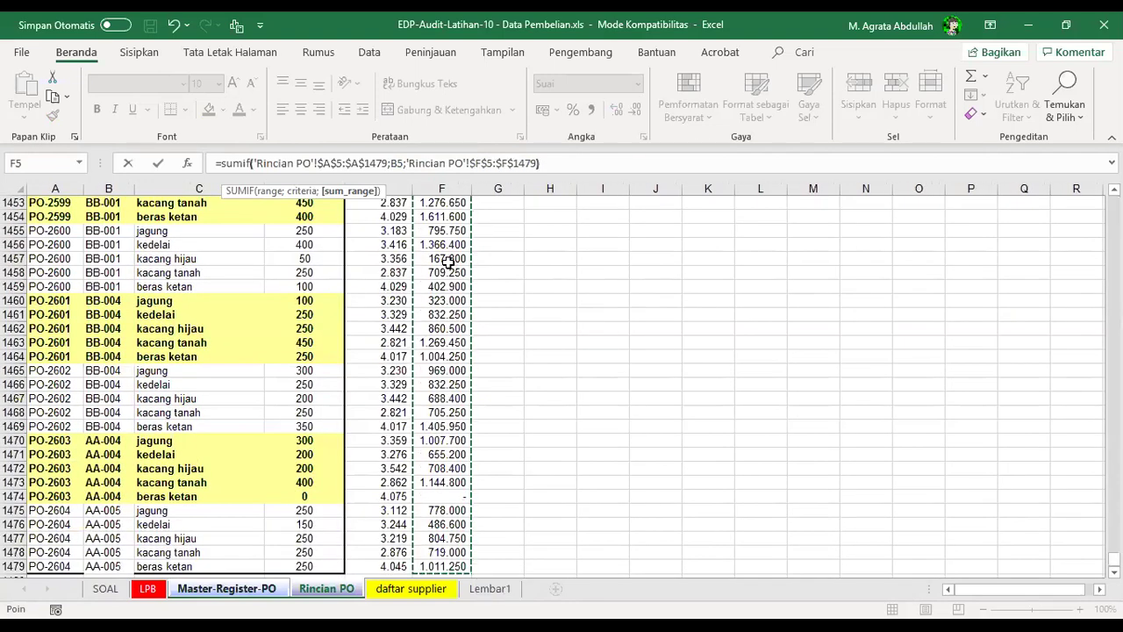
- Complete the SUMIF formula in D5, fill it down the Total RP column and fit column D to its contents
key("Return")
key("Up")
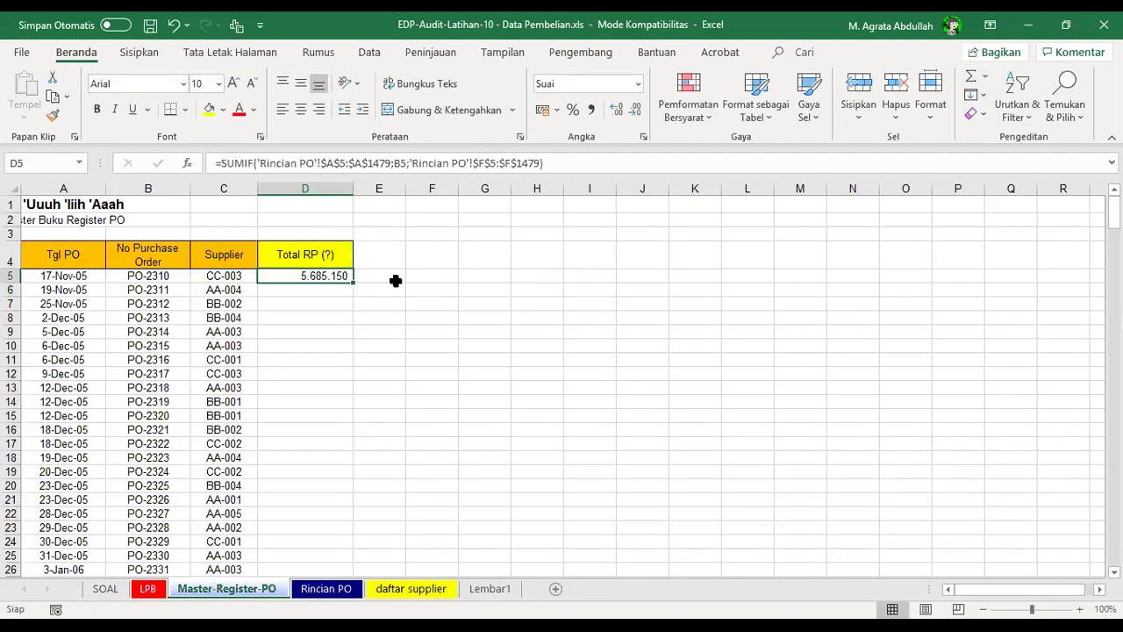
double_click(353, 281)
left_click(379, 304)
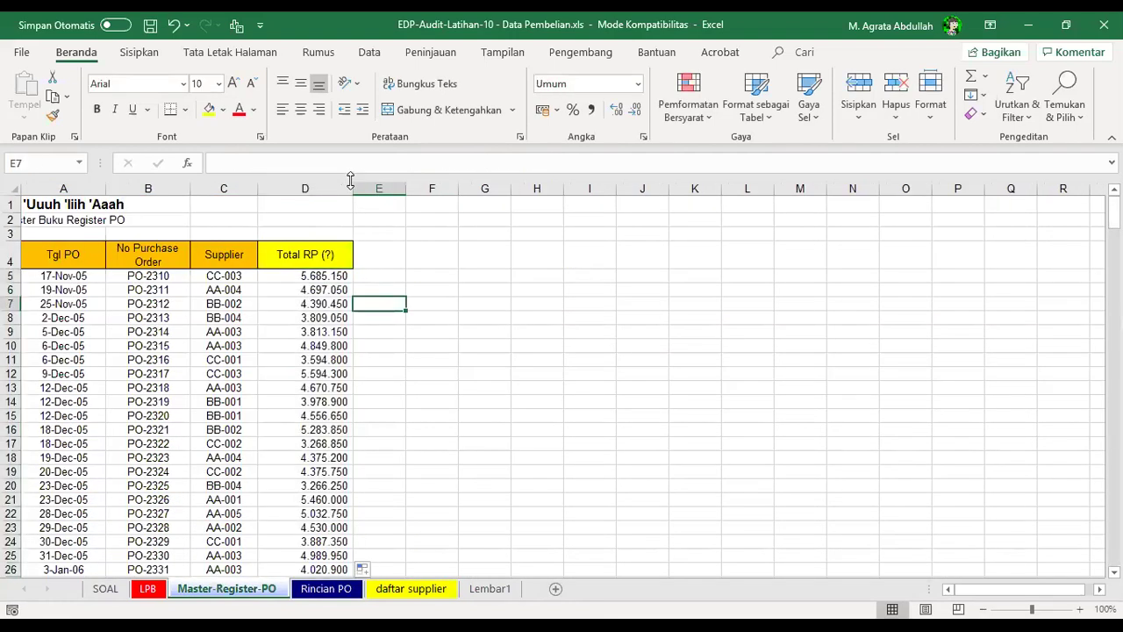
- Check the task list on SOAL and review the order lines, supplier lookup and unit prices on Rincian PO
left_click(109, 590)
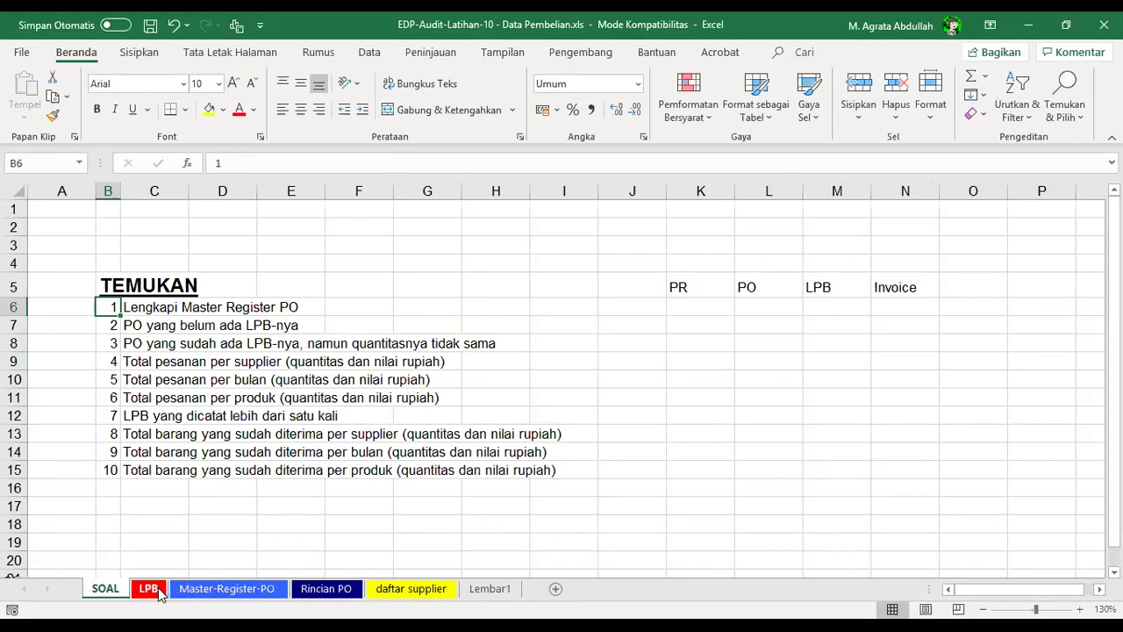
left_click(260, 589)
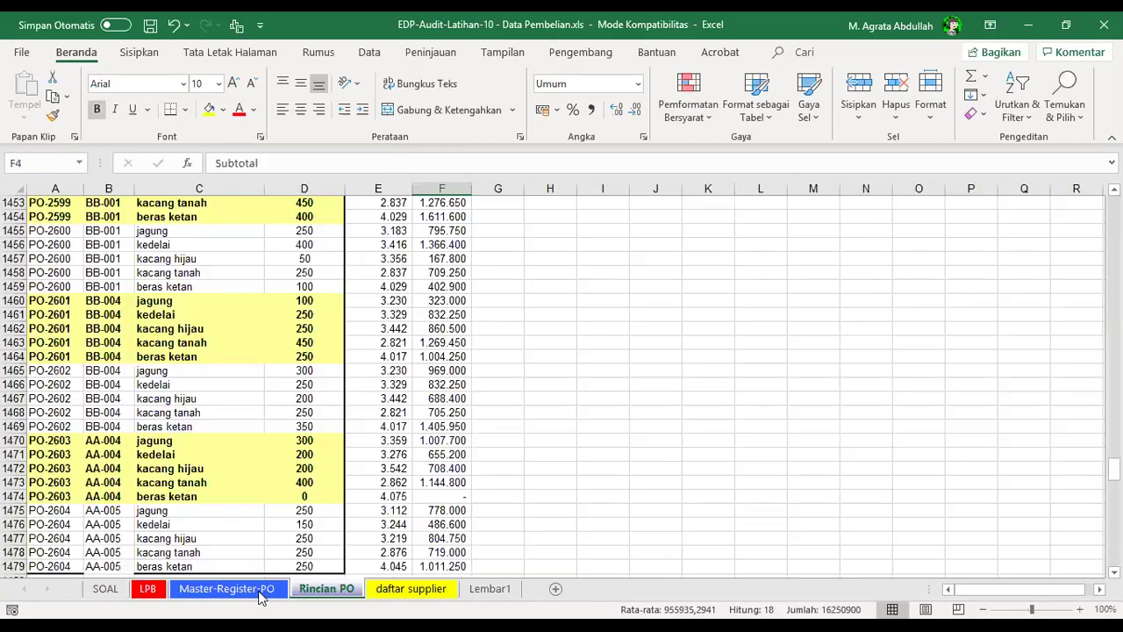
scroll(289, 431, "up", 10)
scroll(301, 399, "down", 7)
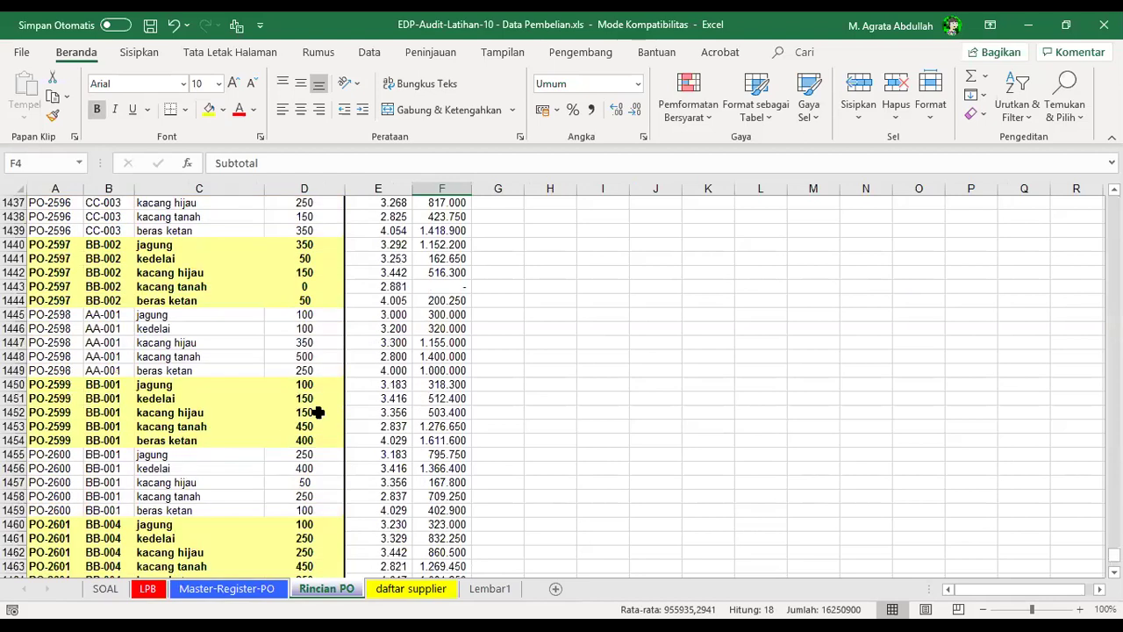
scroll(325, 398, "up", 5)
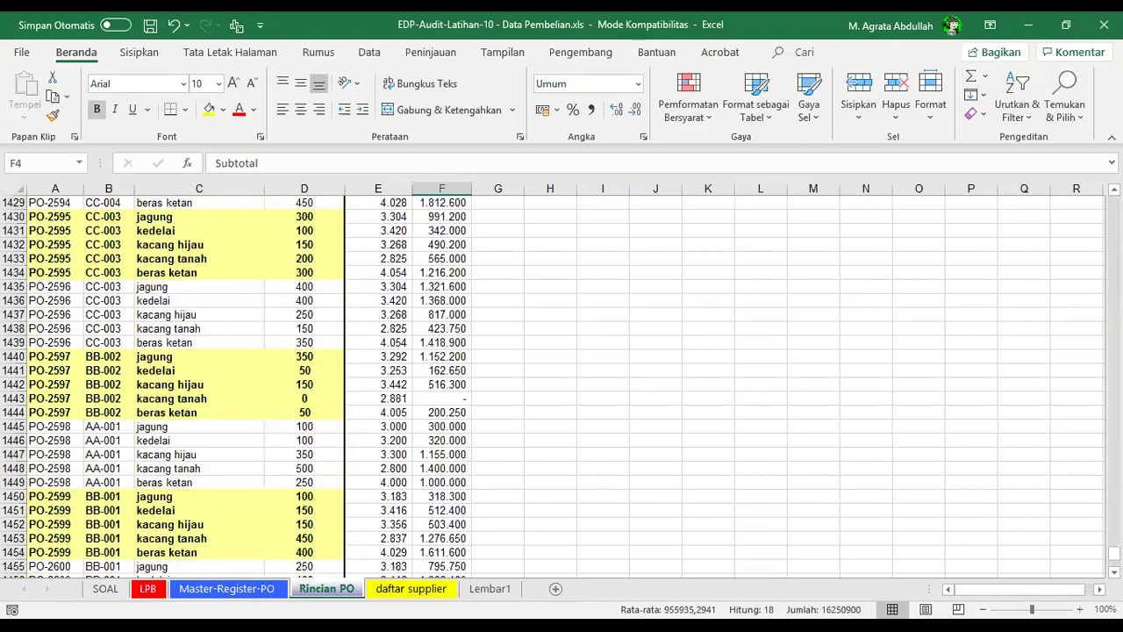
key("ctrl+BackSpace")
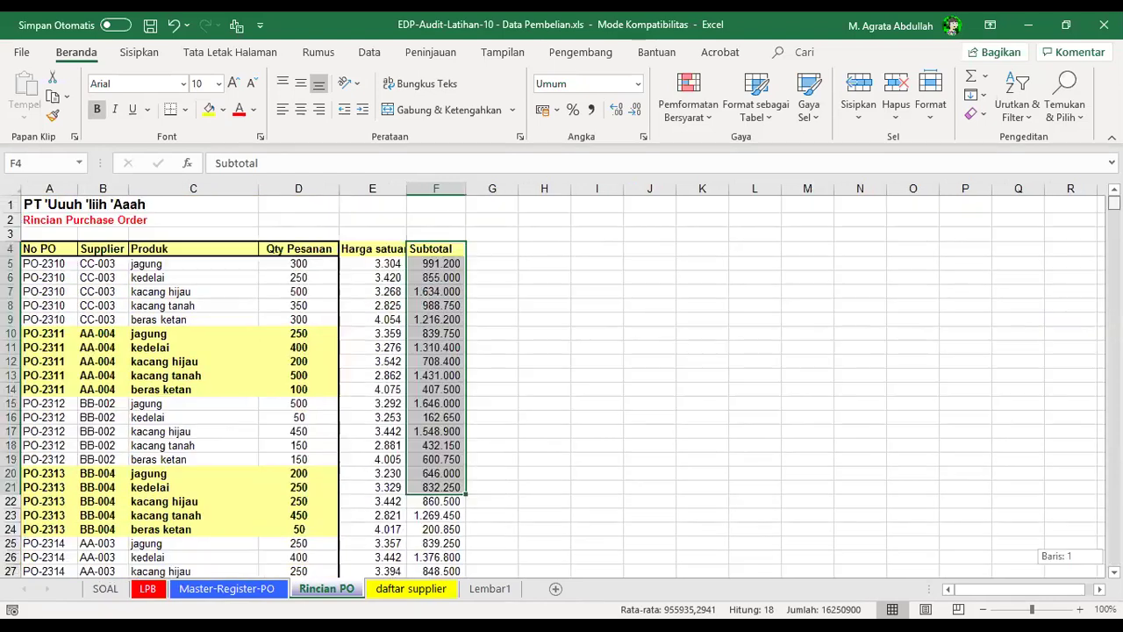
left_click(255, 360)
left_click(384, 292)
left_click(86, 279)
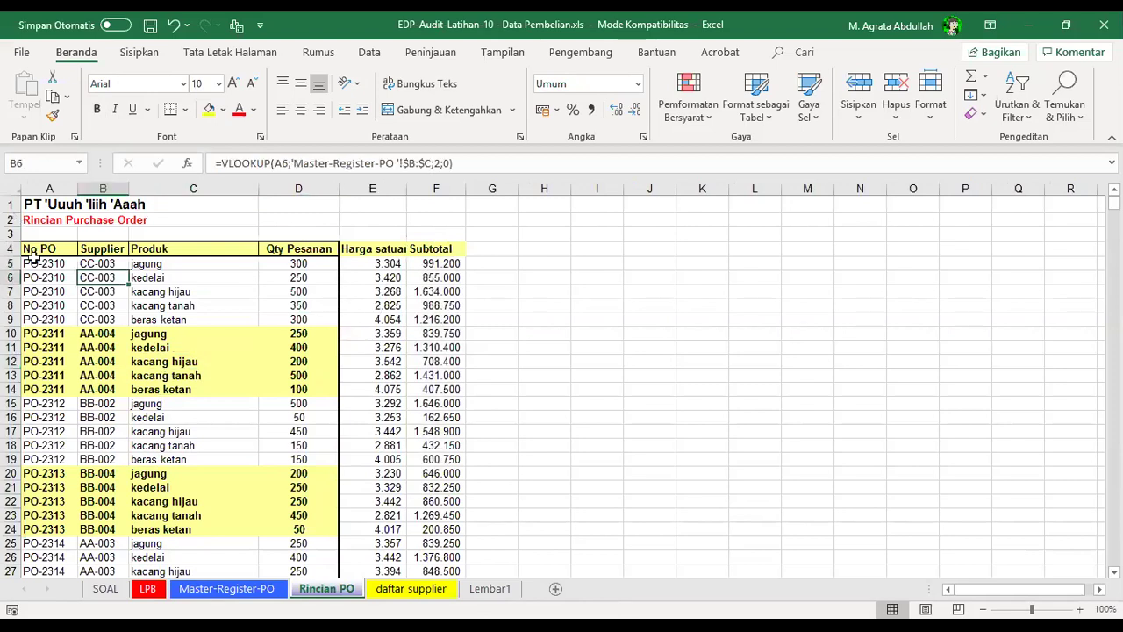
- Read the tasks about POs and their LPBs on SOAL and compare the purchase order numbers in LPB and Master-Register-PO
left_click(110, 589)
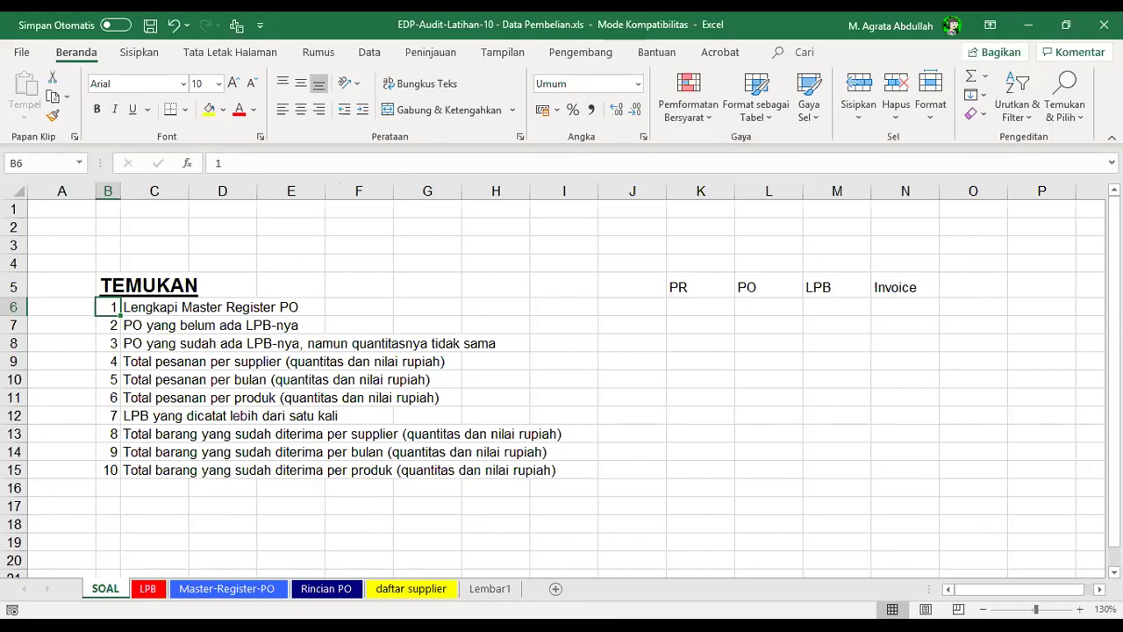
left_click(149, 343)
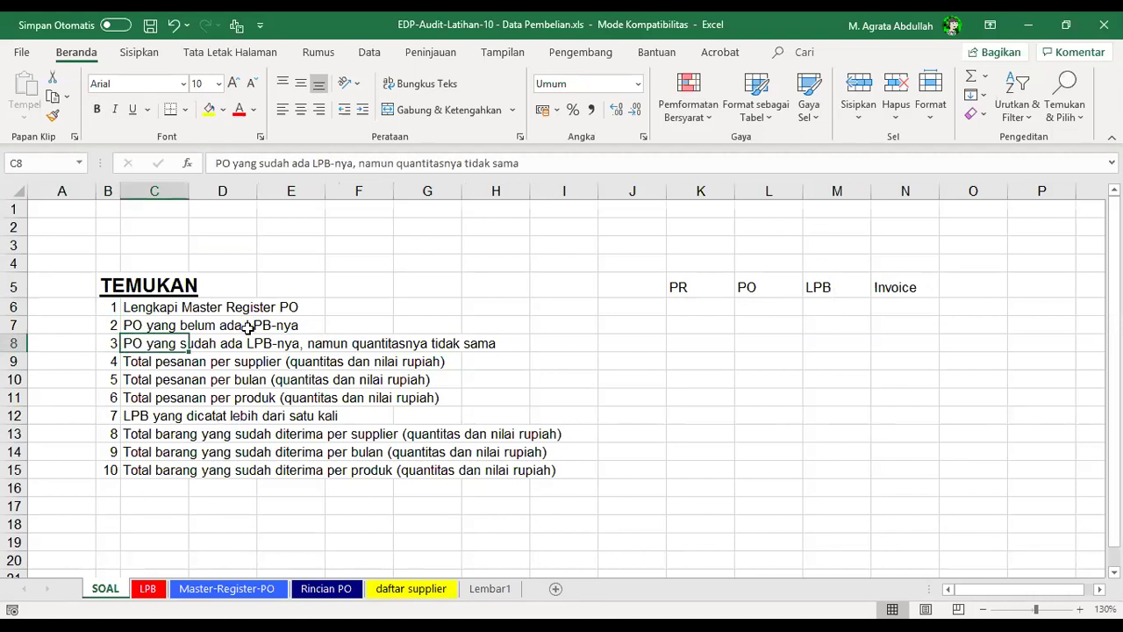
left_click(149, 591)
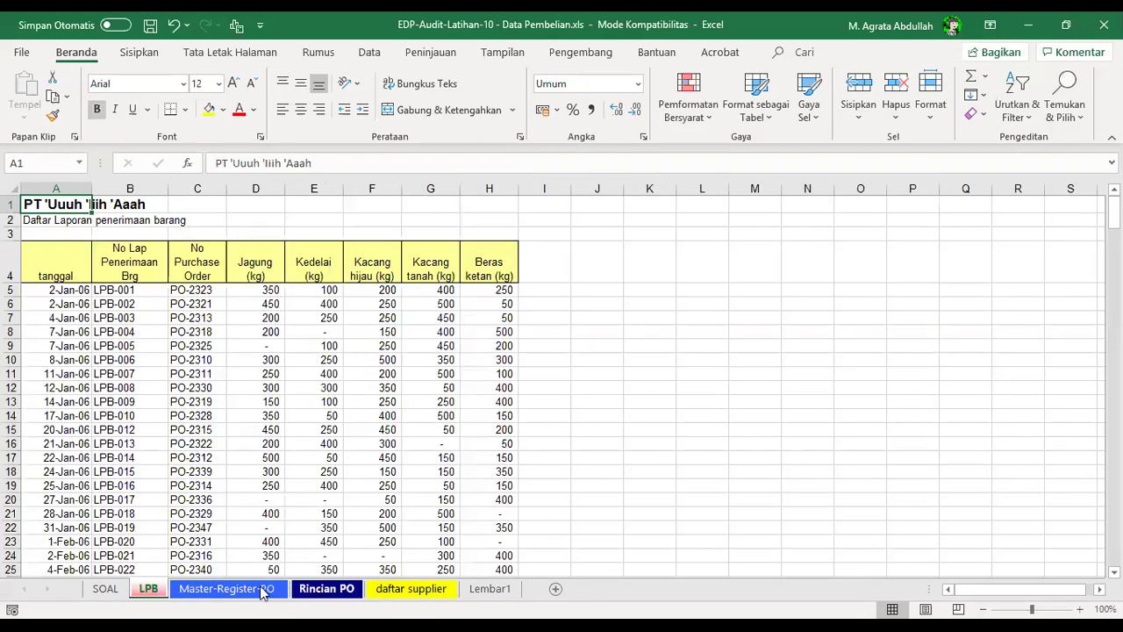
left_click(202, 332)
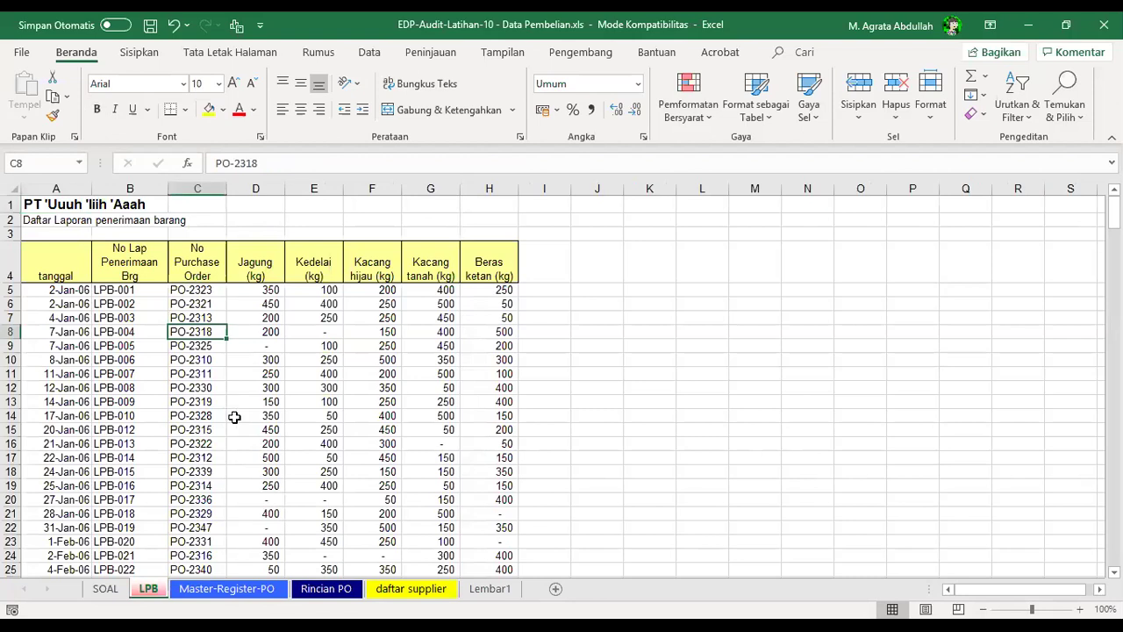
left_click(184, 387)
left_click(184, 277)
left_click(185, 292)
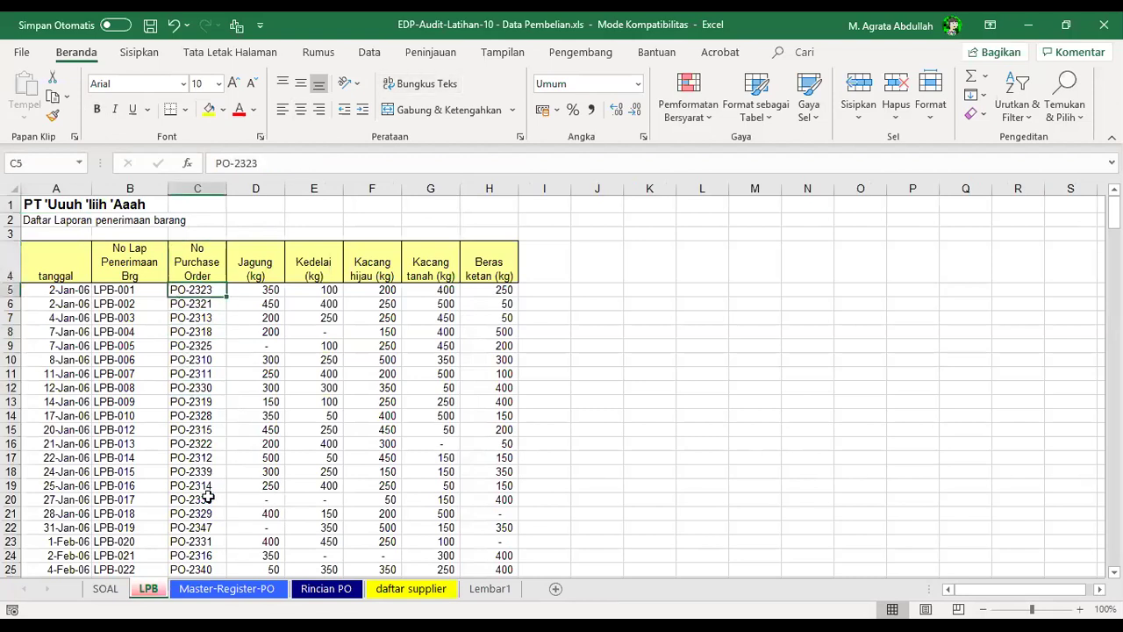
left_click(311, 595)
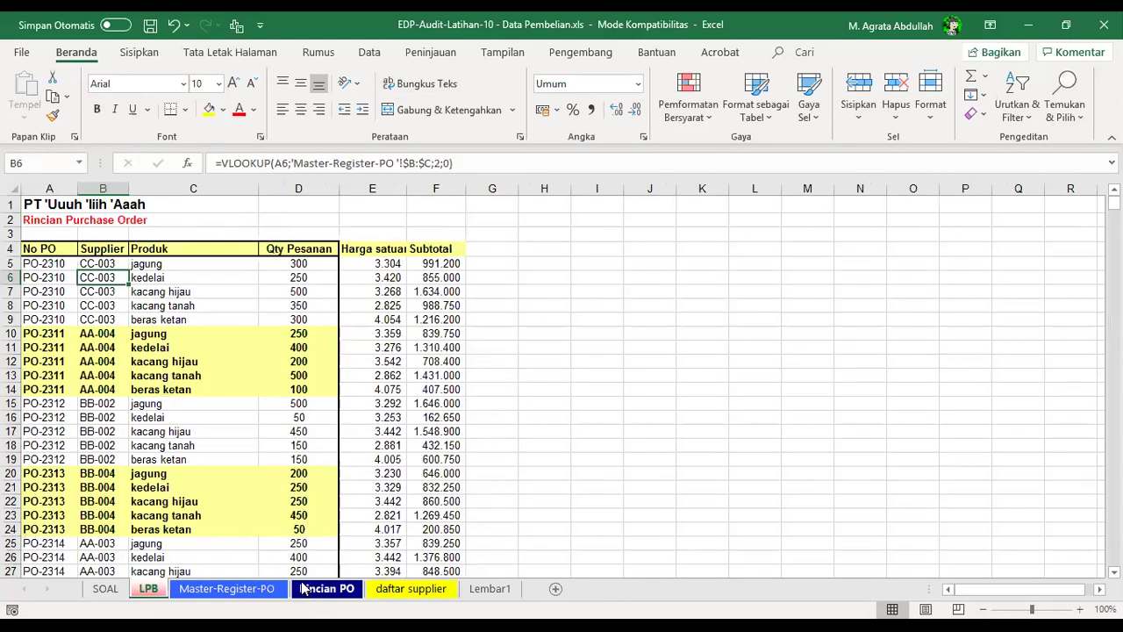
left_click(184, 590)
left_click(154, 275)
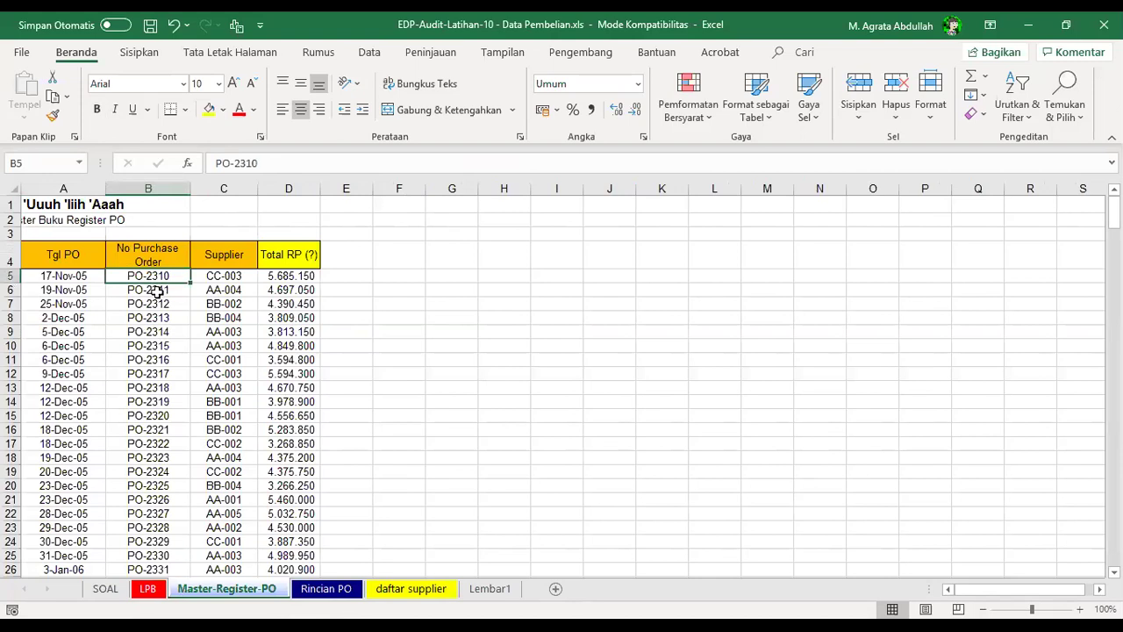
left_click(149, 591)
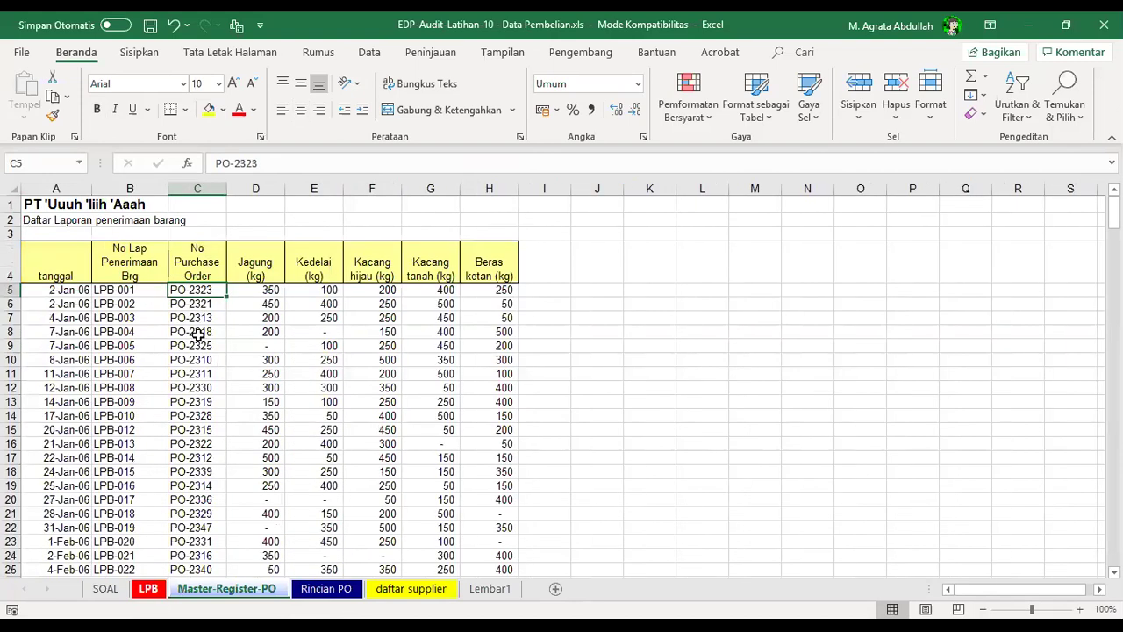
left_click_drag(196, 290, 195, 457)
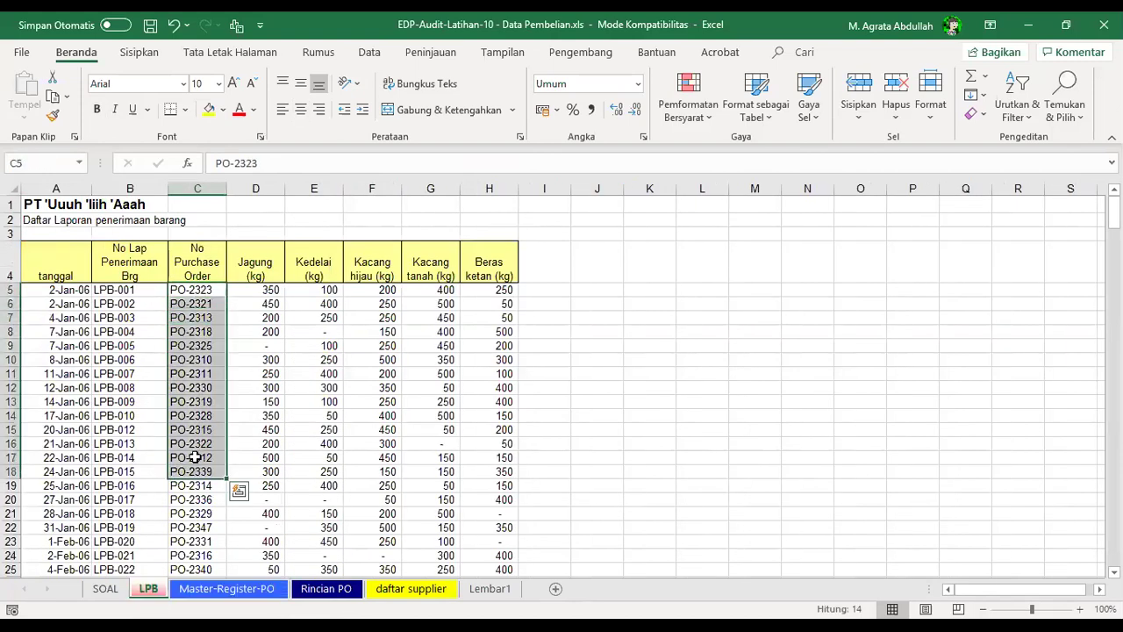
left_click(193, 304)
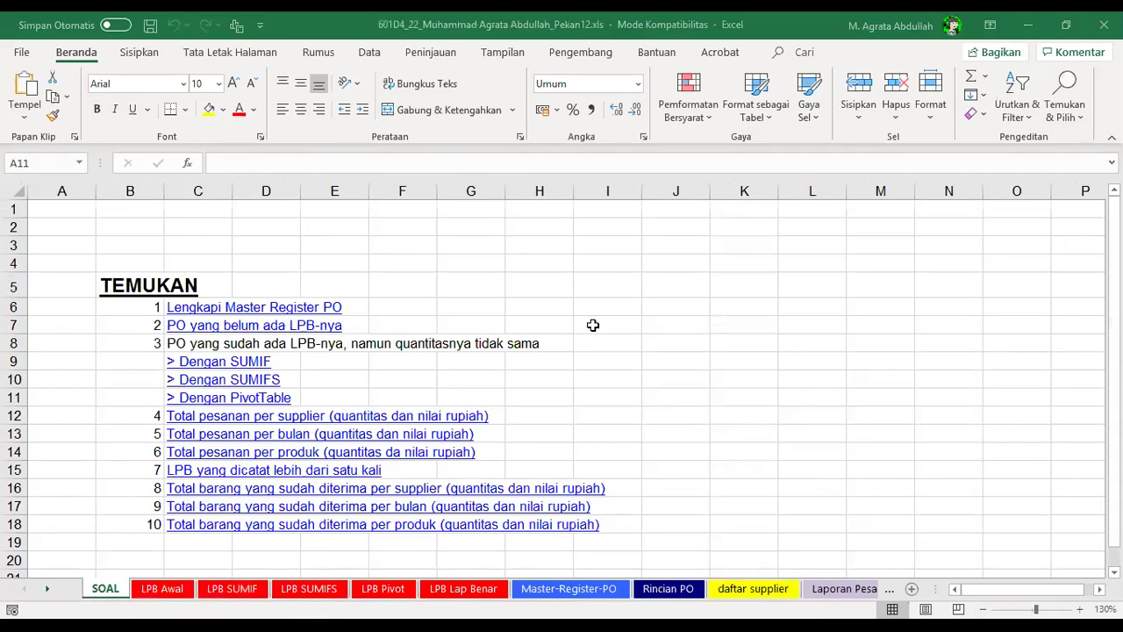
left_click(602, 286)
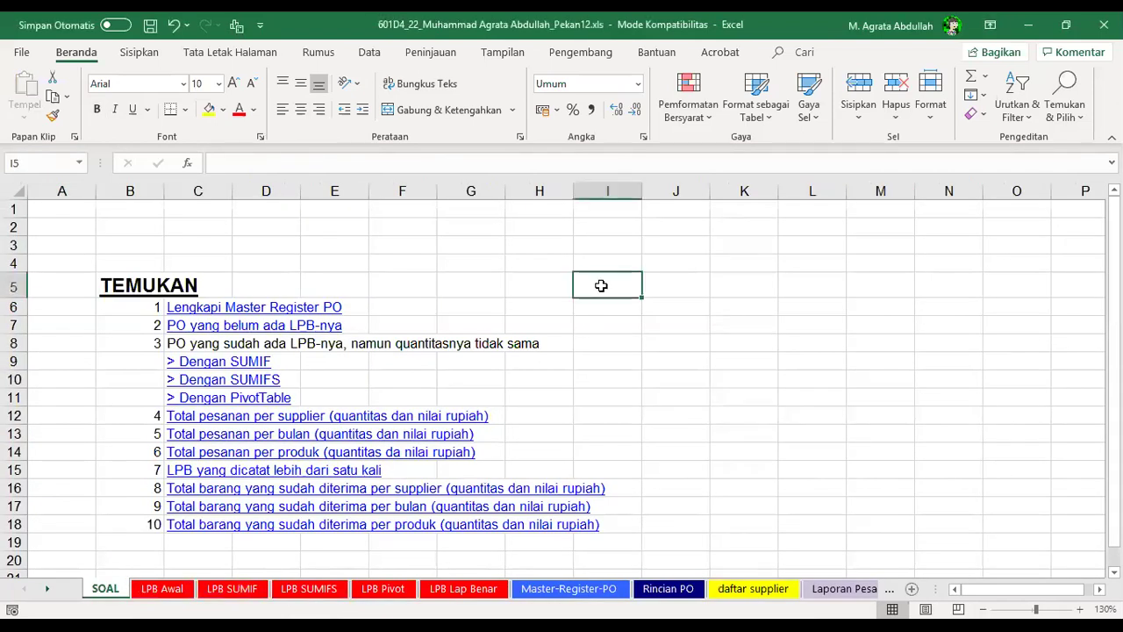
left_click(405, 262)
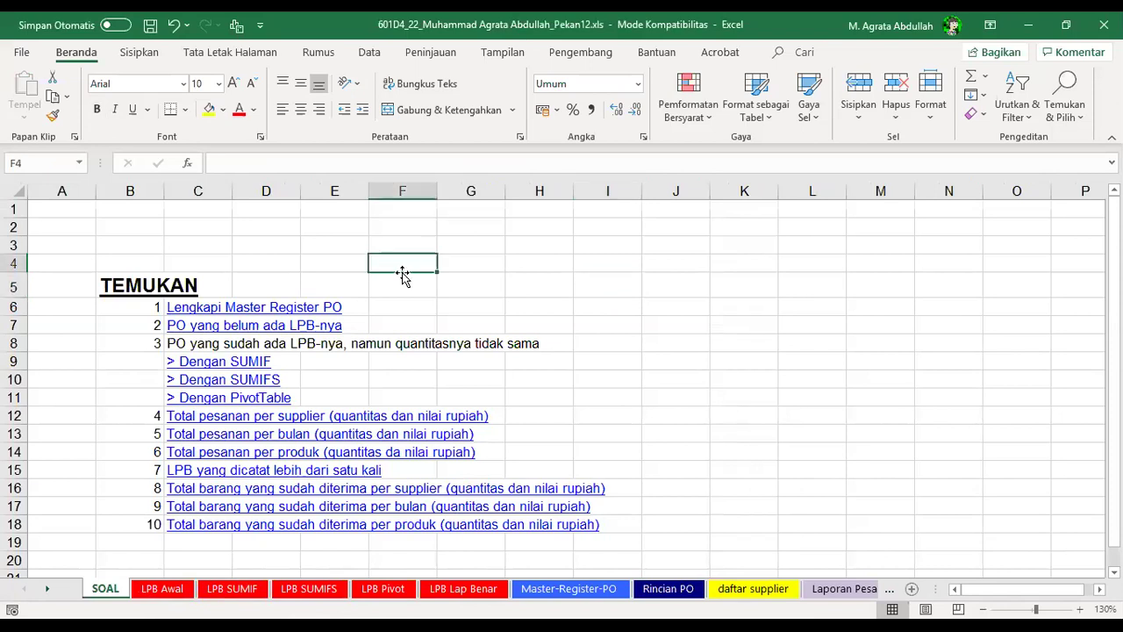
- Follow the SOAL link for "PO yang belum ada LPB-nya", go back to SOAL, and reopen the Master-Register-PO sheet
left_click(195, 328)
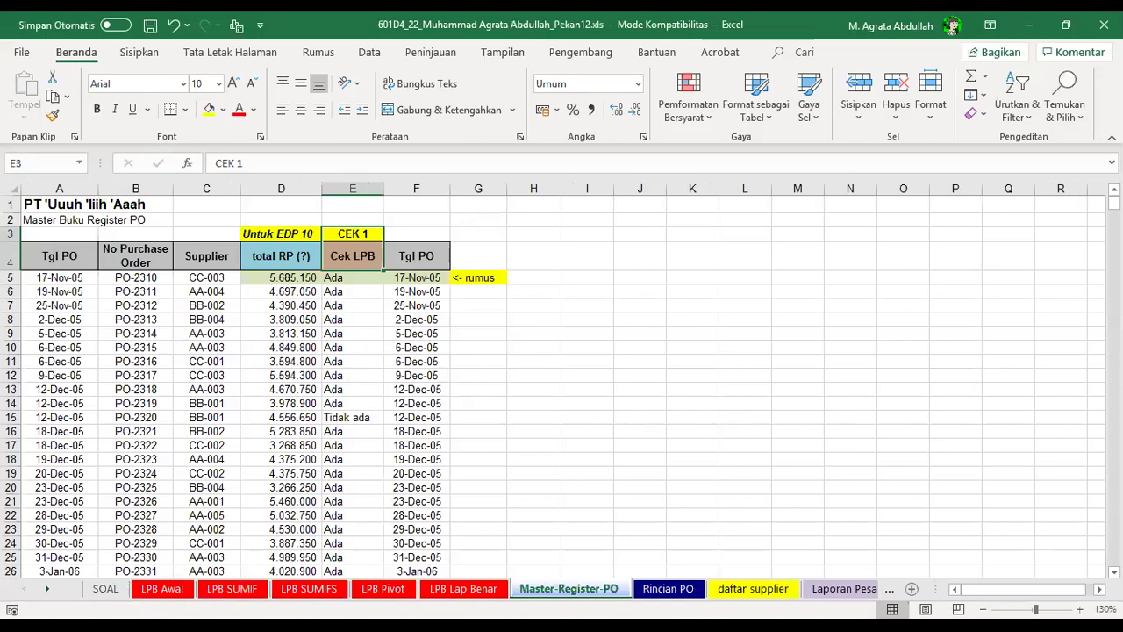
left_click(110, 590)
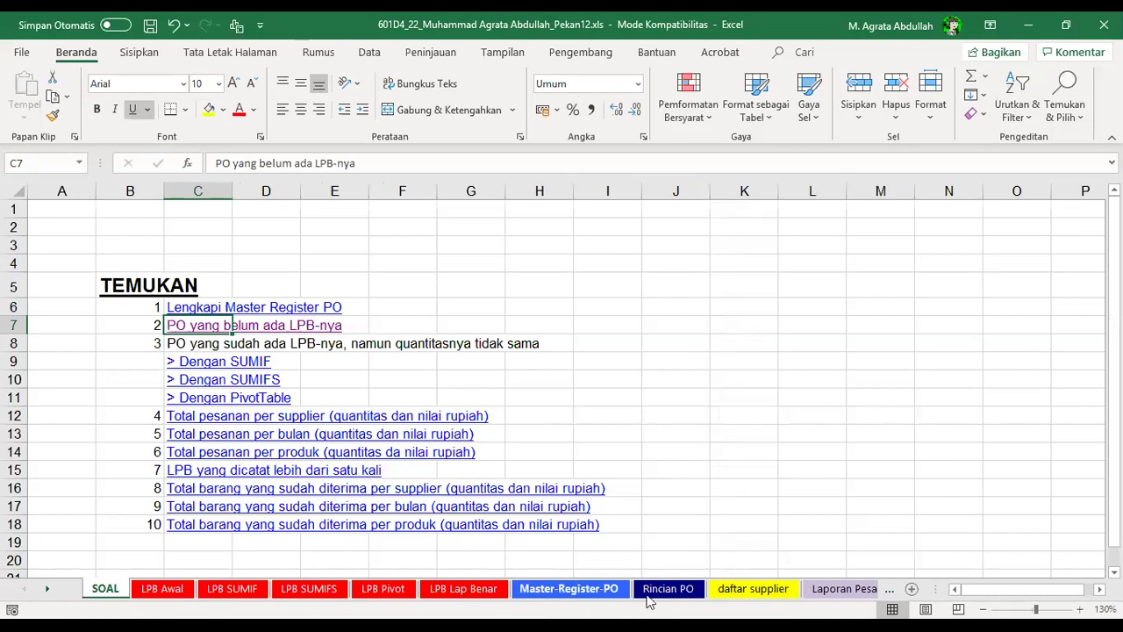
left_click(590, 589)
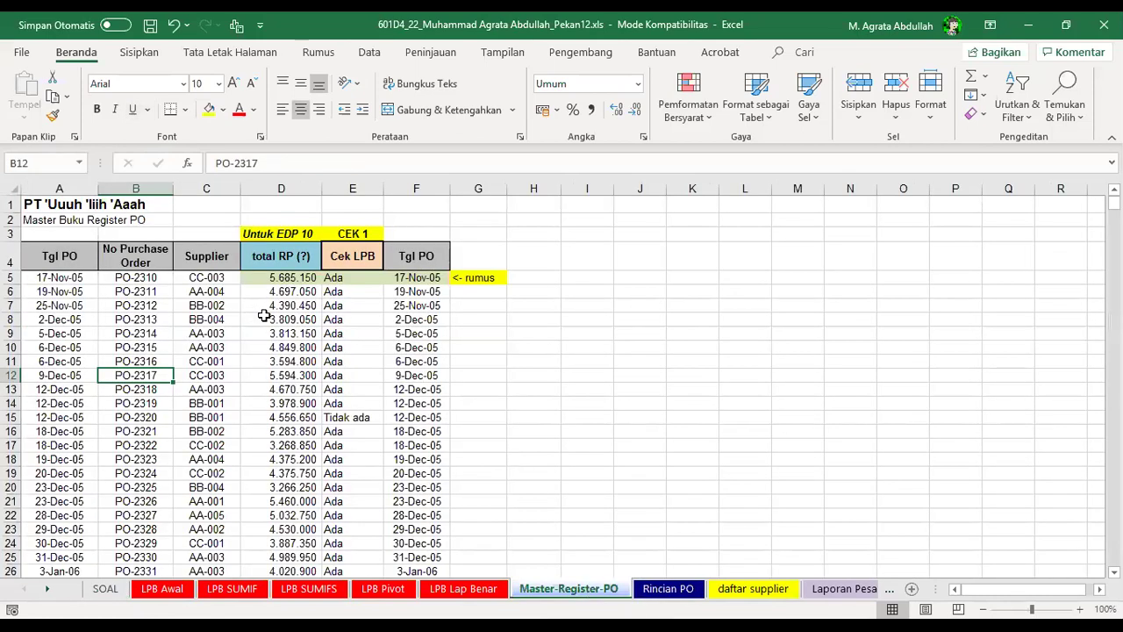
- Inspect the formula in the first Cek LPB cell, E5, of the Master-Register-PO sheet
key("Up")
key("Up")
key("Up")
key("Up")
key("Up")
key("Up")
key("Right")
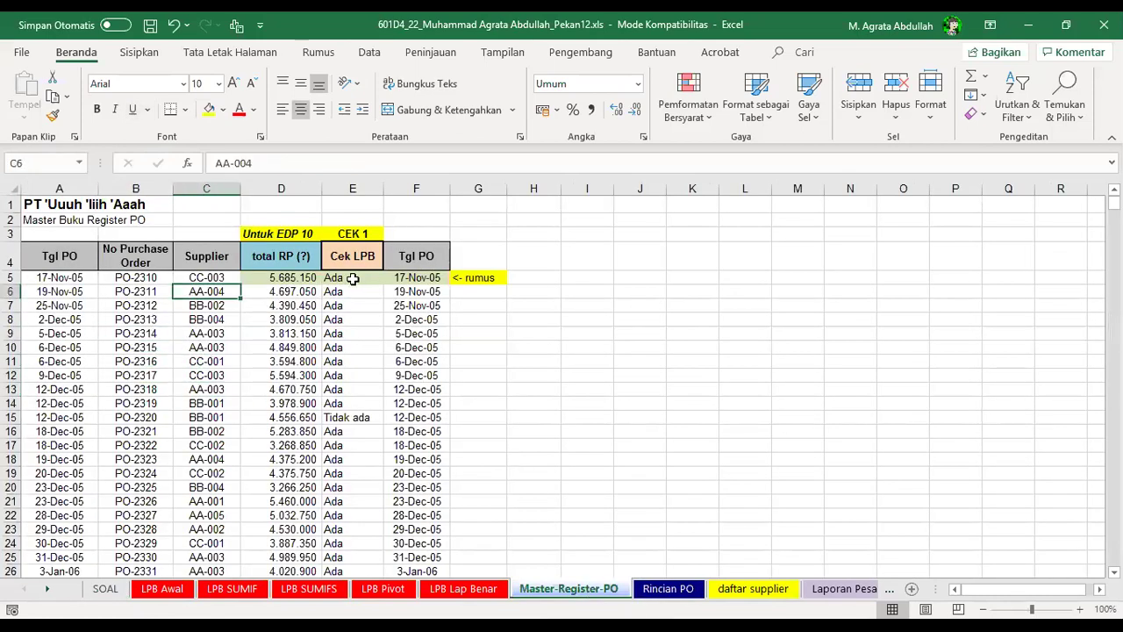
left_click(355, 277)
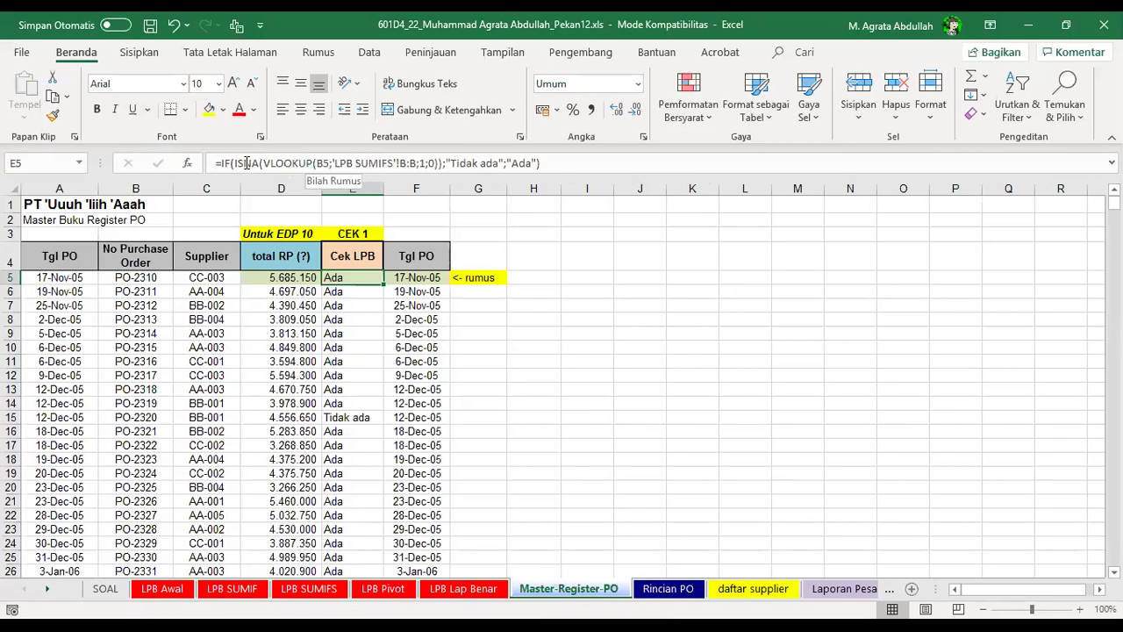
left_click(562, 163)
key("Return")
key("Up")
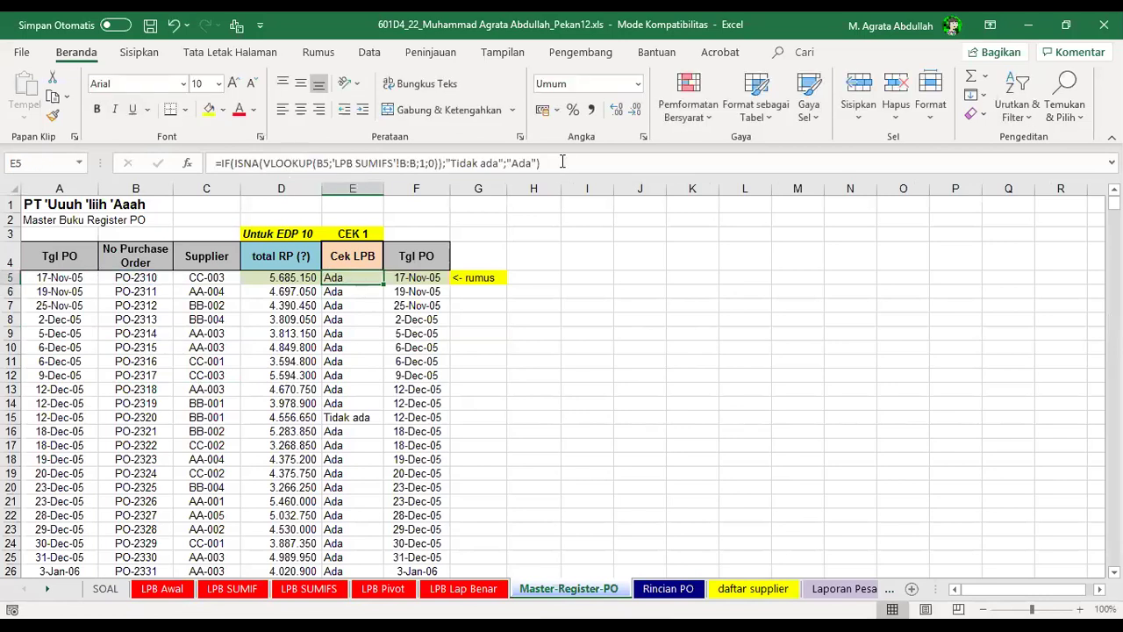
- Compare the purchase order numbers in Master-Register-PO with the No Purchase Order column of the LPB Lap Benar sheet
left_click(143, 277)
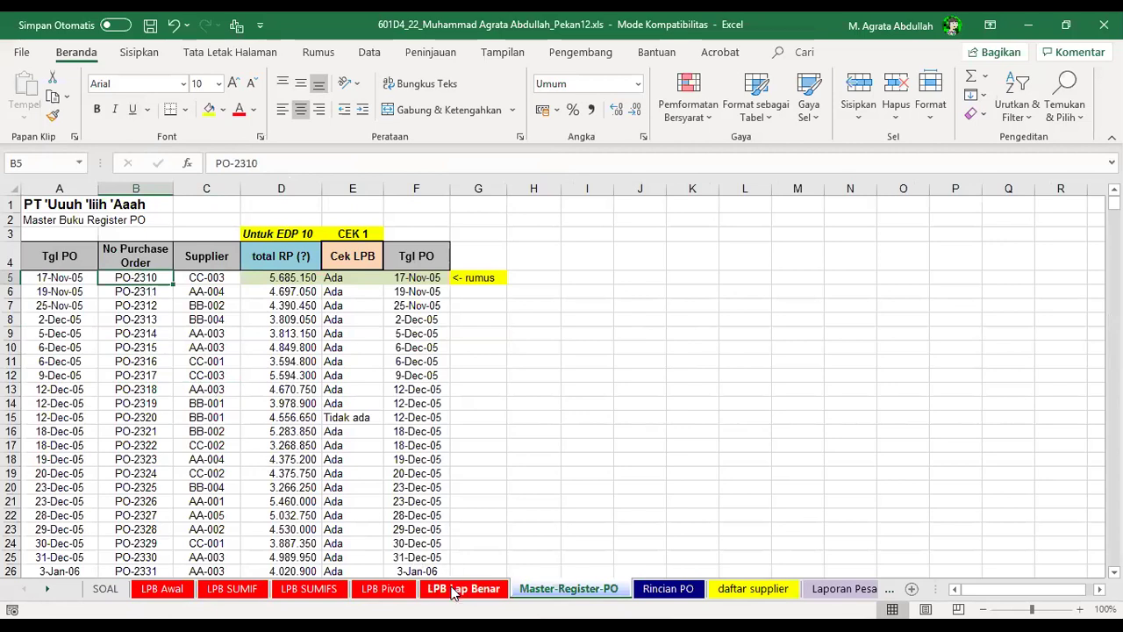
key("ctrl+Page_Up")
left_click(123, 245)
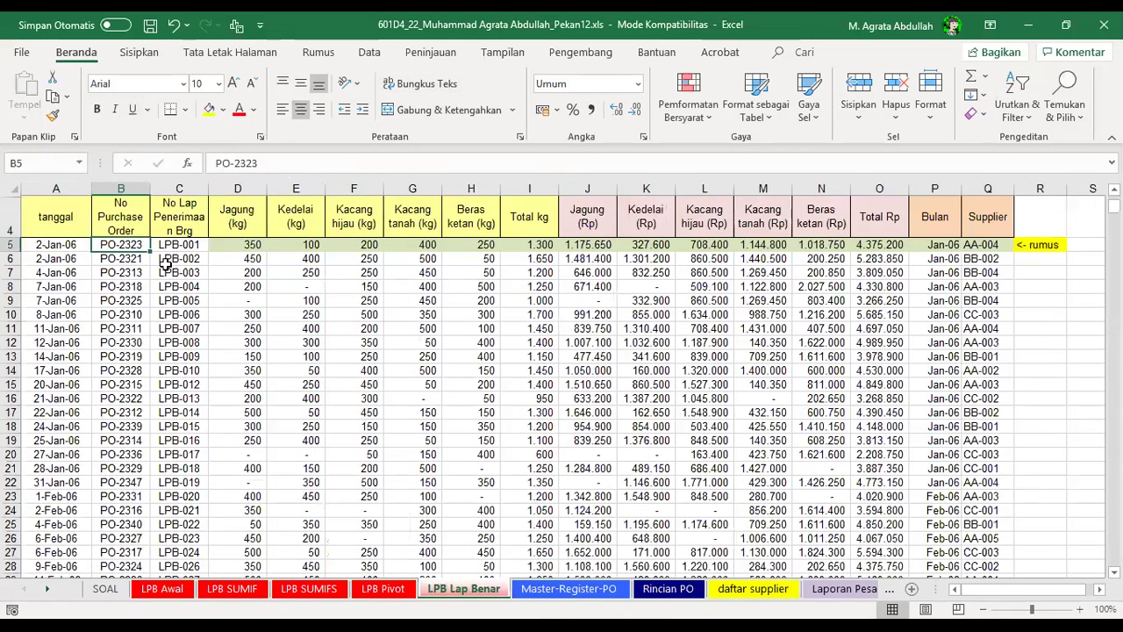
left_click(176, 247)
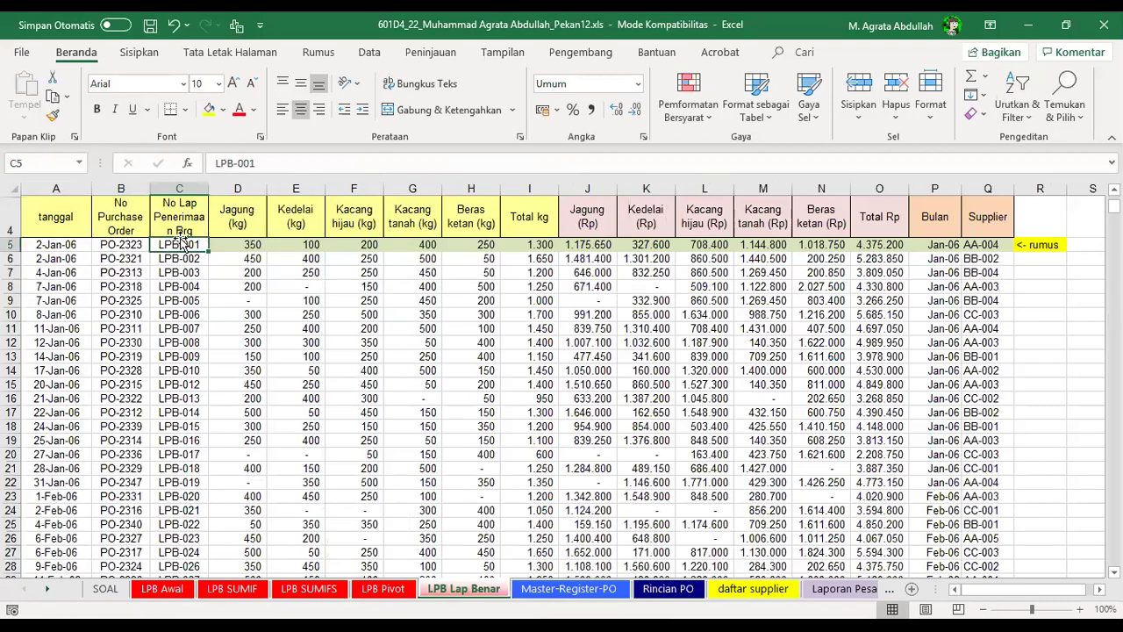
left_click_drag(123, 245, 122, 542)
left_click(122, 245)
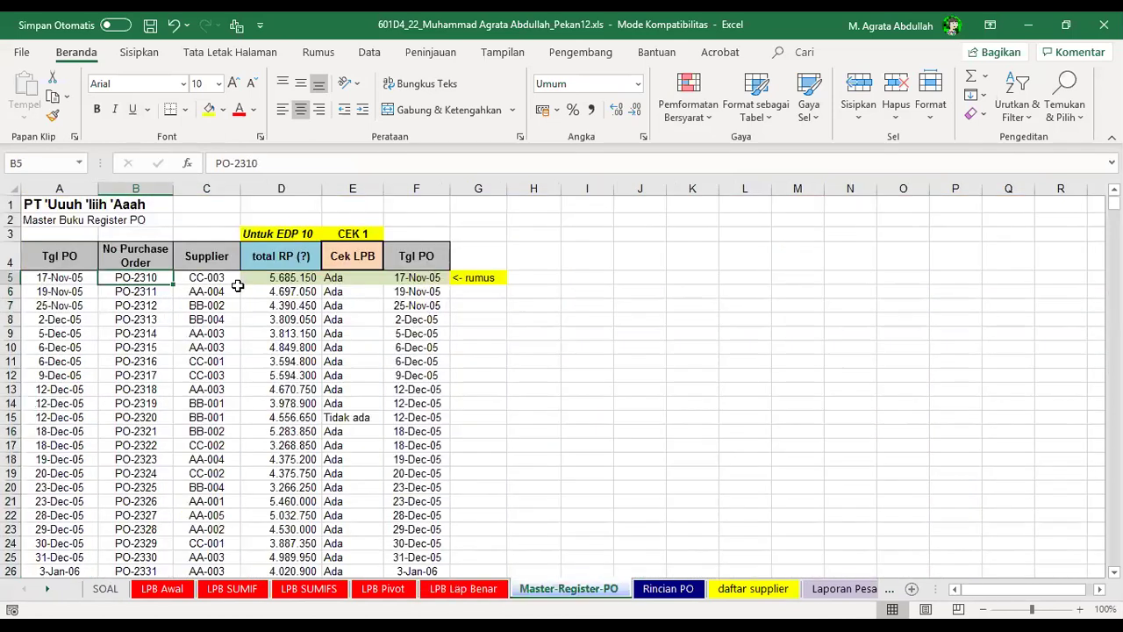
- Strip the IF and ISNA wrapper from Master-Register-PO cell E5, leaving =VLOOKUP(B5;'LPB SUMIFS'!B:B;1;0)
left_click(582, 593)
left_click(352, 277)
left_click(313, 162)
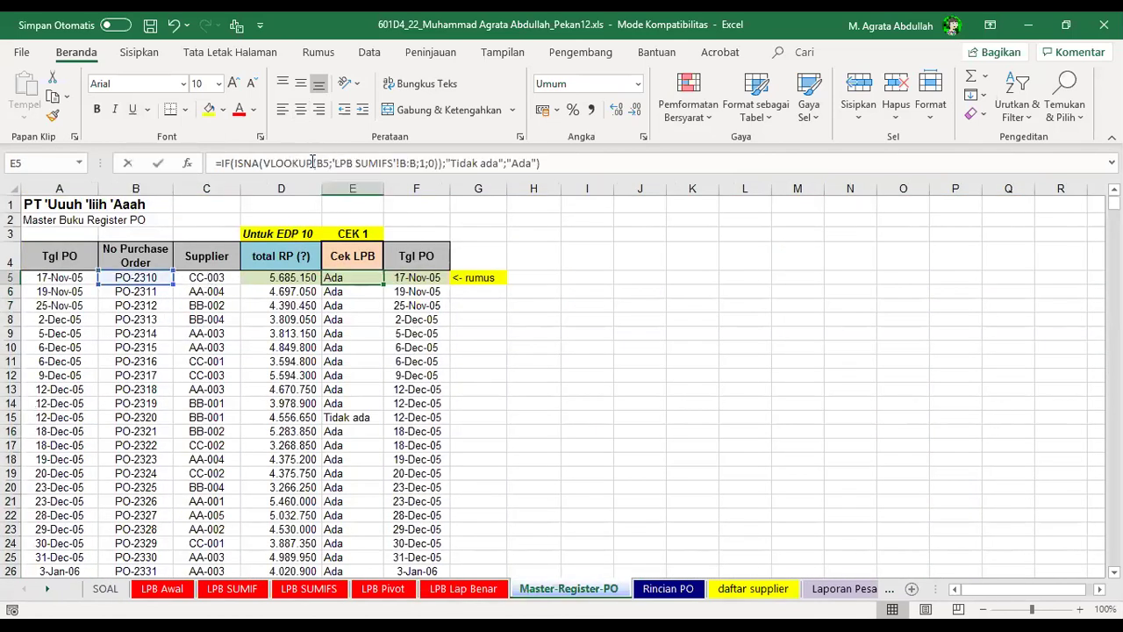
left_click(402, 162)
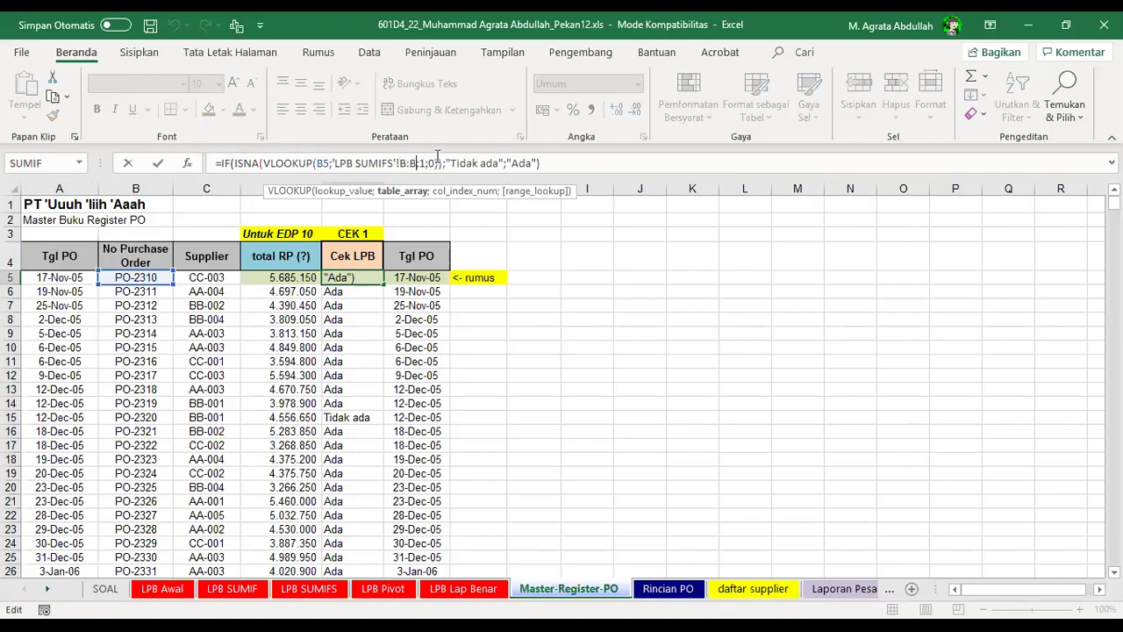
left_click(438, 163)
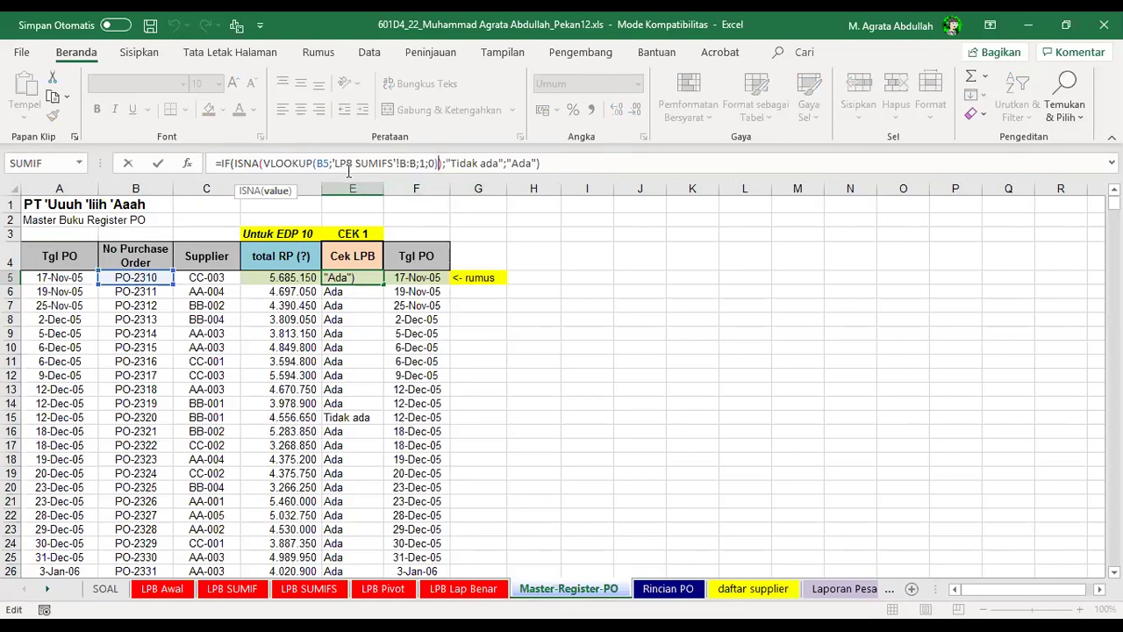
left_click_drag(540, 163, 443, 163)
key("BackSpace")
left_click_drag(262, 164, 221, 163)
key("BackSpace")
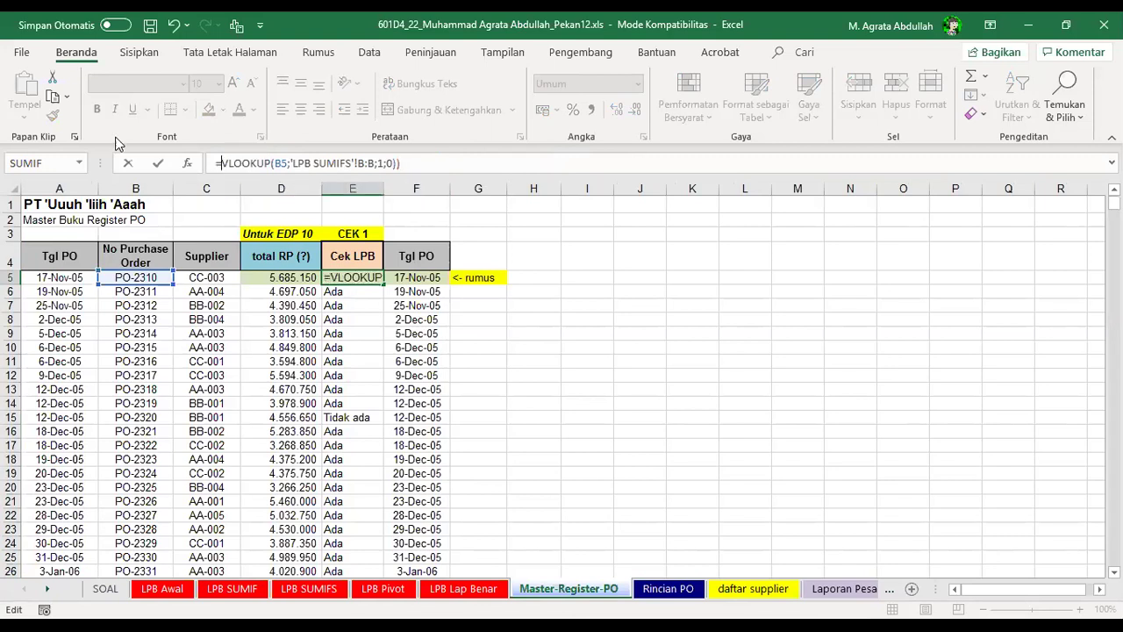
left_click(431, 161)
key("BackSpace")
key("Return")
key("Up")
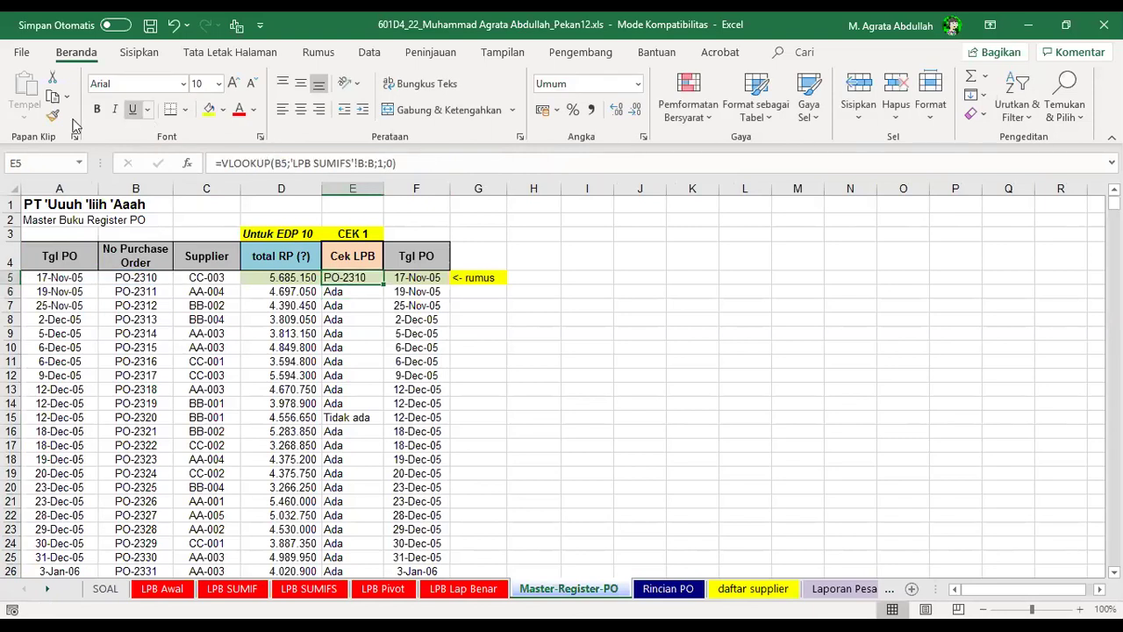
- Try 'LPB SUMIFS'!B:B+'LPB SUMIFS'!B:B as the Table_array of E5's VLOOKUP and fill the formula down the Cek LPB column
left_click(187, 163)
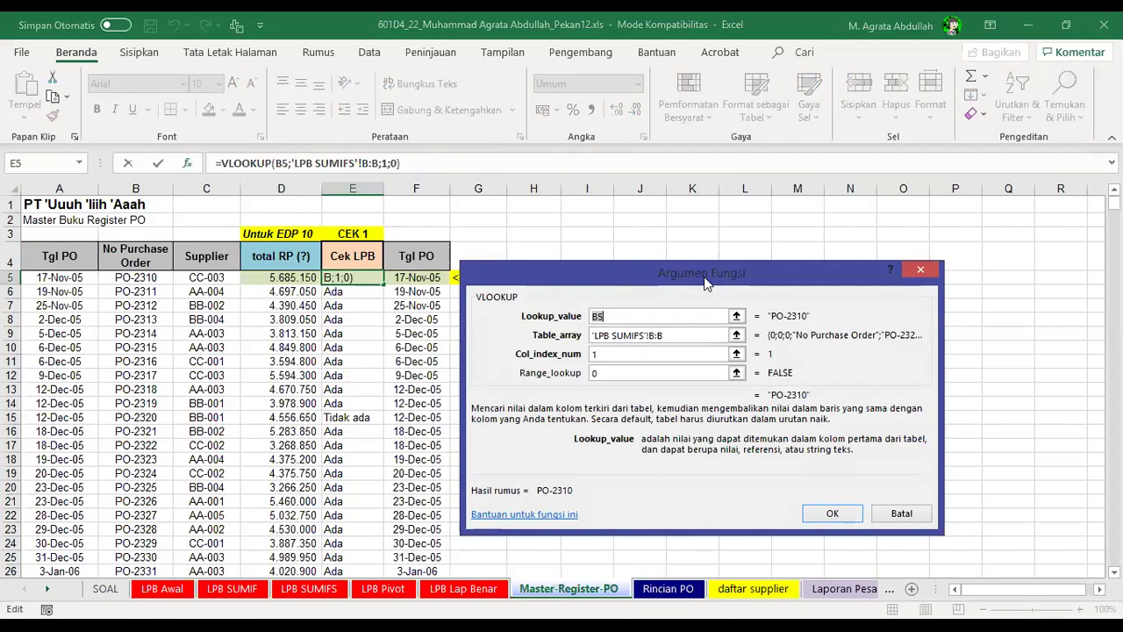
left_click_drag(713, 279, 779, 238)
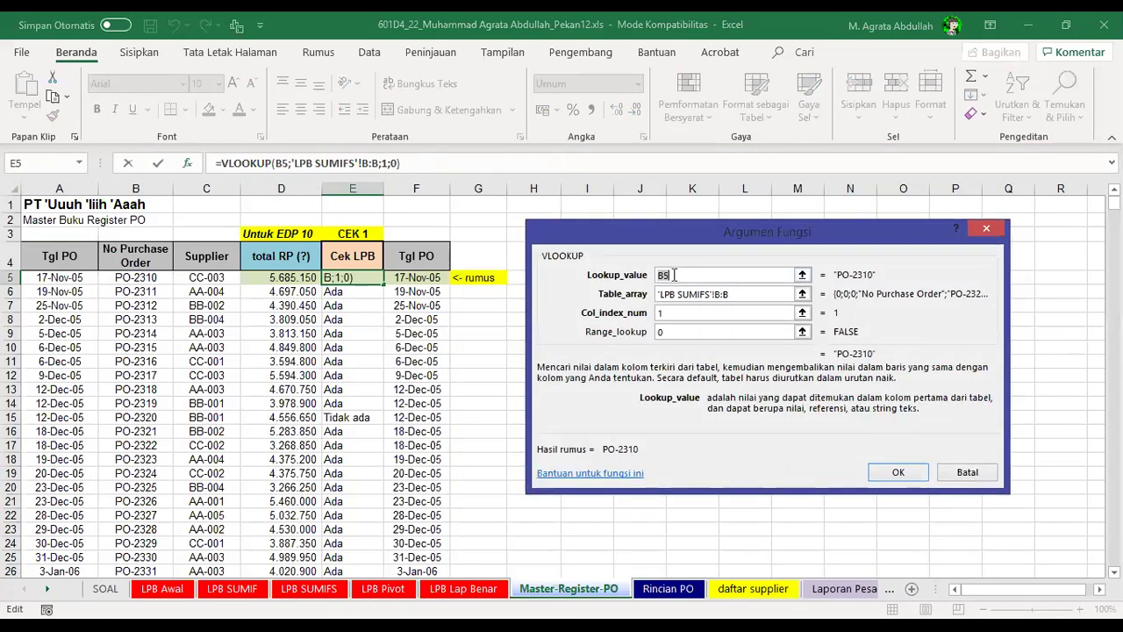
left_click(668, 275)
left_click(753, 295)
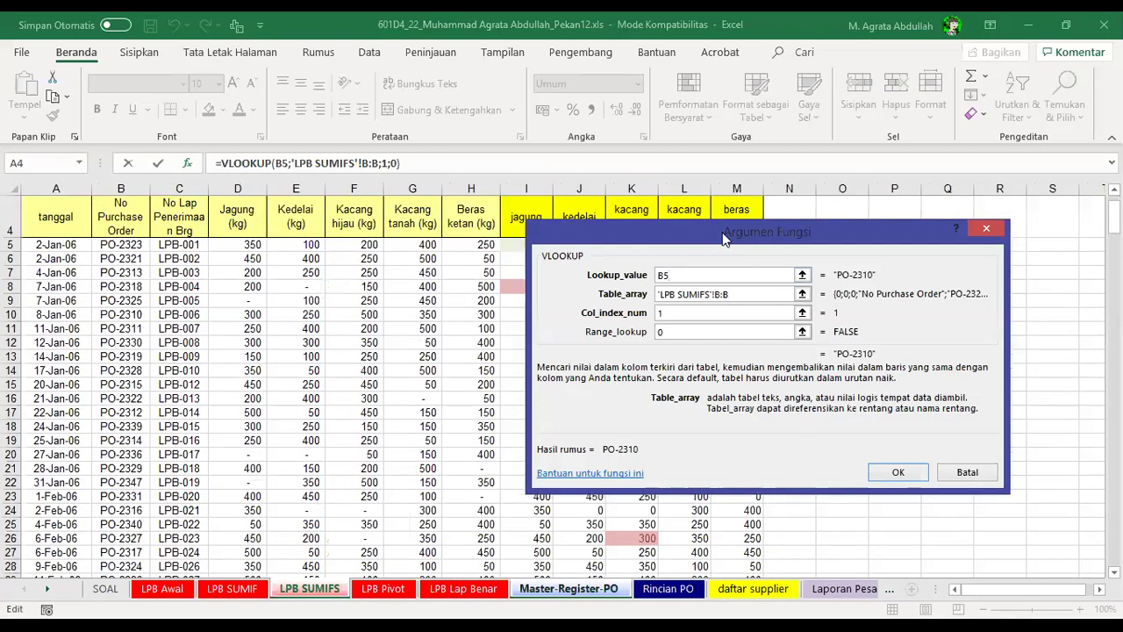
left_click_drag(725, 239, 606, 276)
left_click(125, 186)
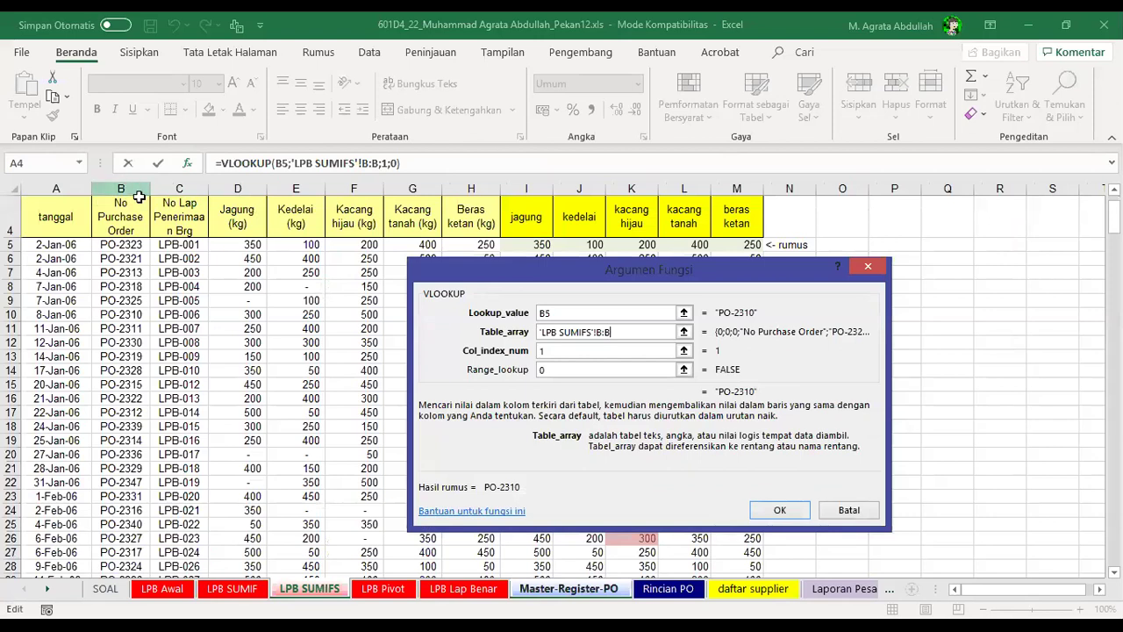
type("+")
left_click(120, 244)
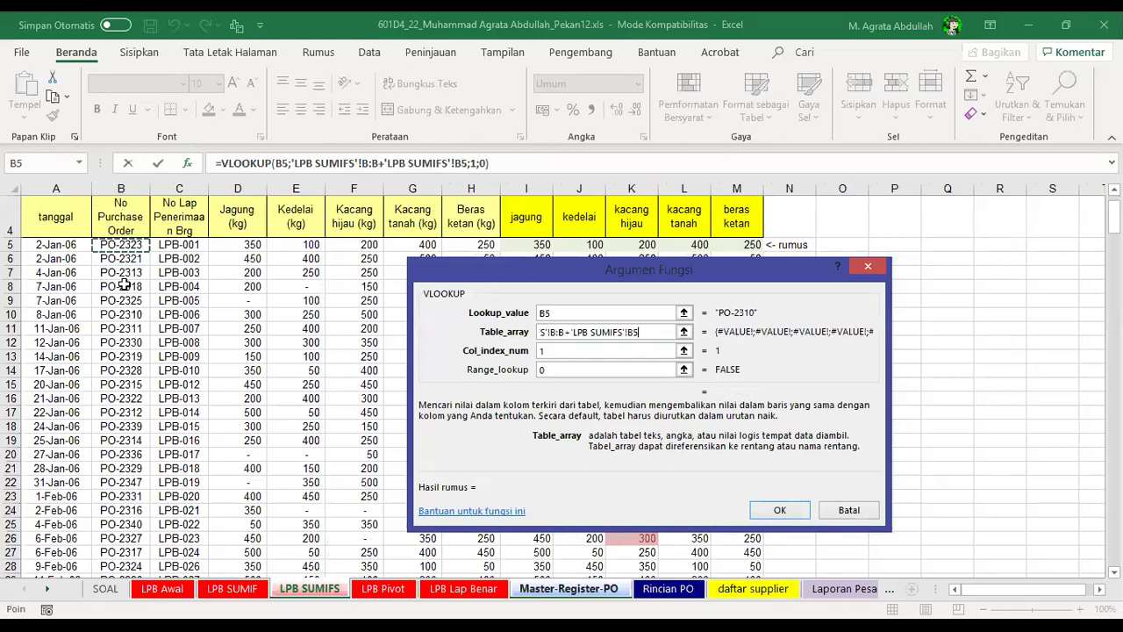
scroll(127, 296, "down", 1)
scroll(126, 296, "down", 18)
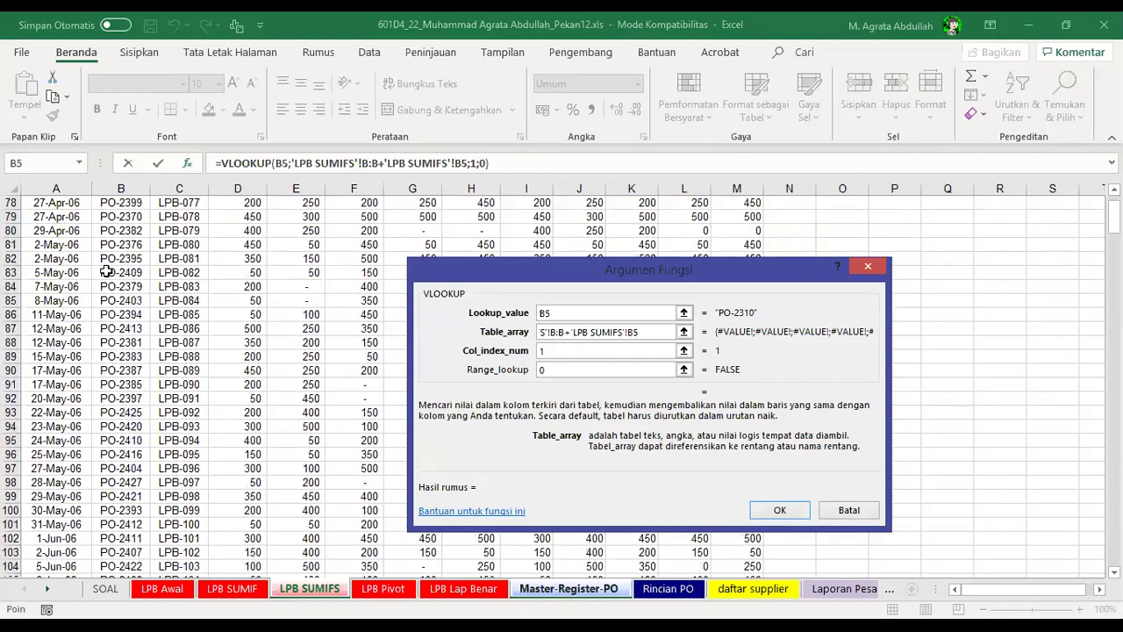
scroll(114, 261, "up", 18)
left_click(105, 189)
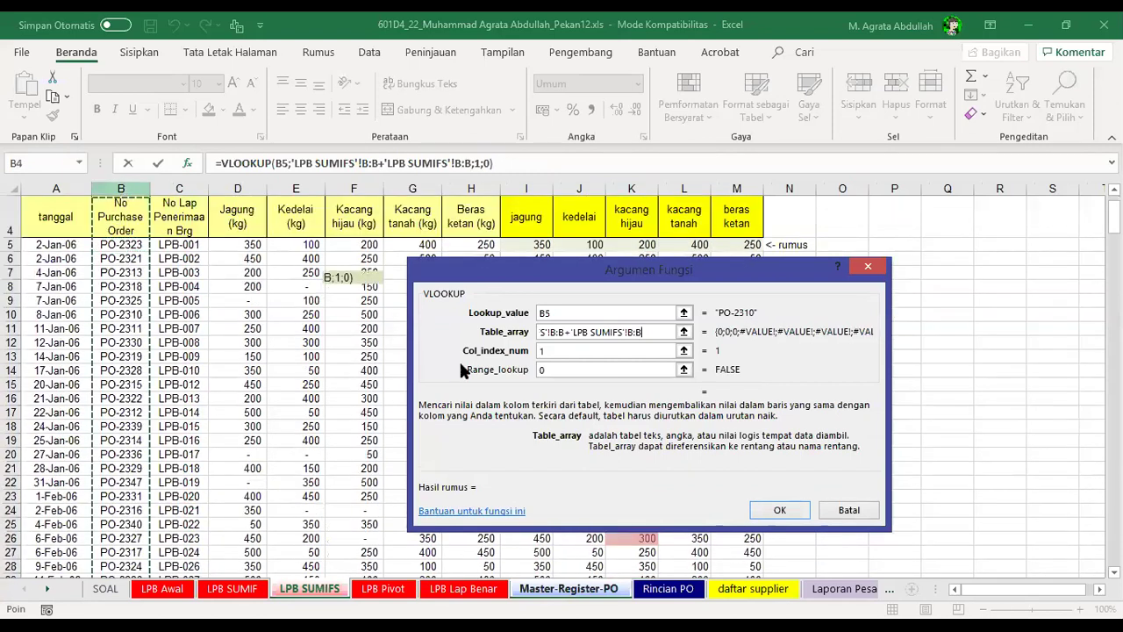
left_click(779, 510)
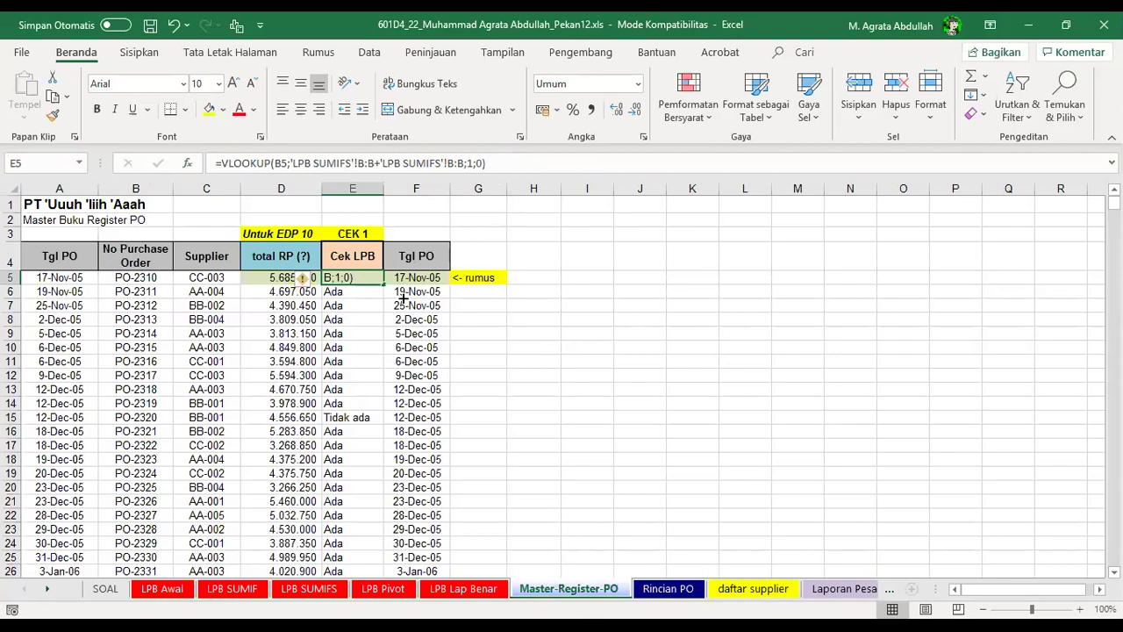
left_click(478, 319)
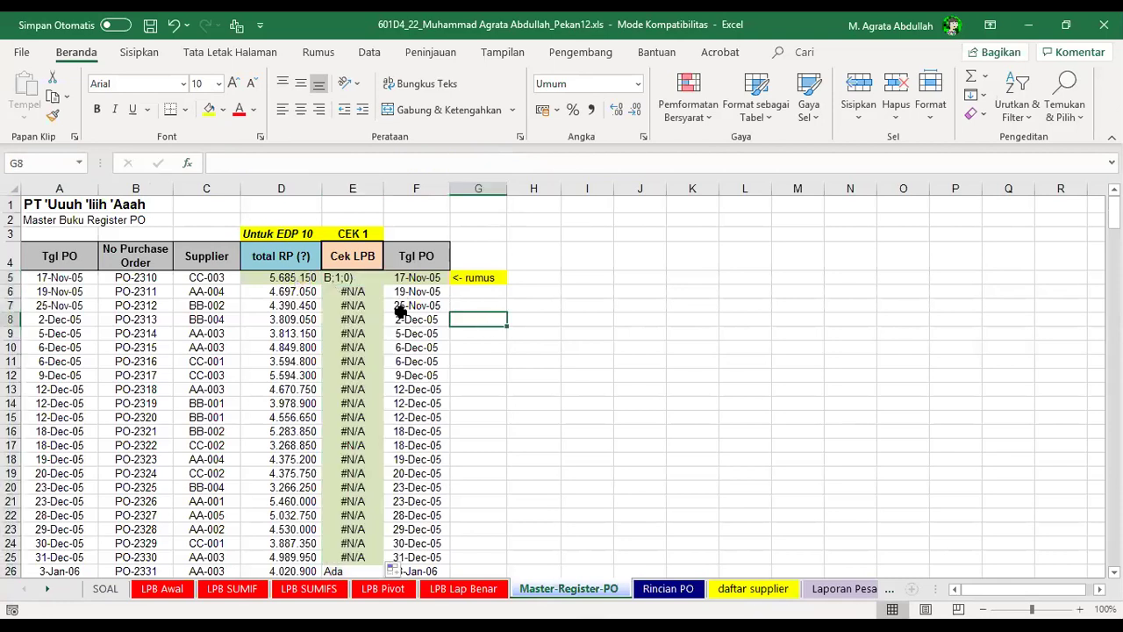
- Remove the added +'LPB SUMIFS'!B:B from E5's formula, leaving =VLOOKUP(B5;'LPB SUMIFS'!B:B;1;0)
left_click(358, 278)
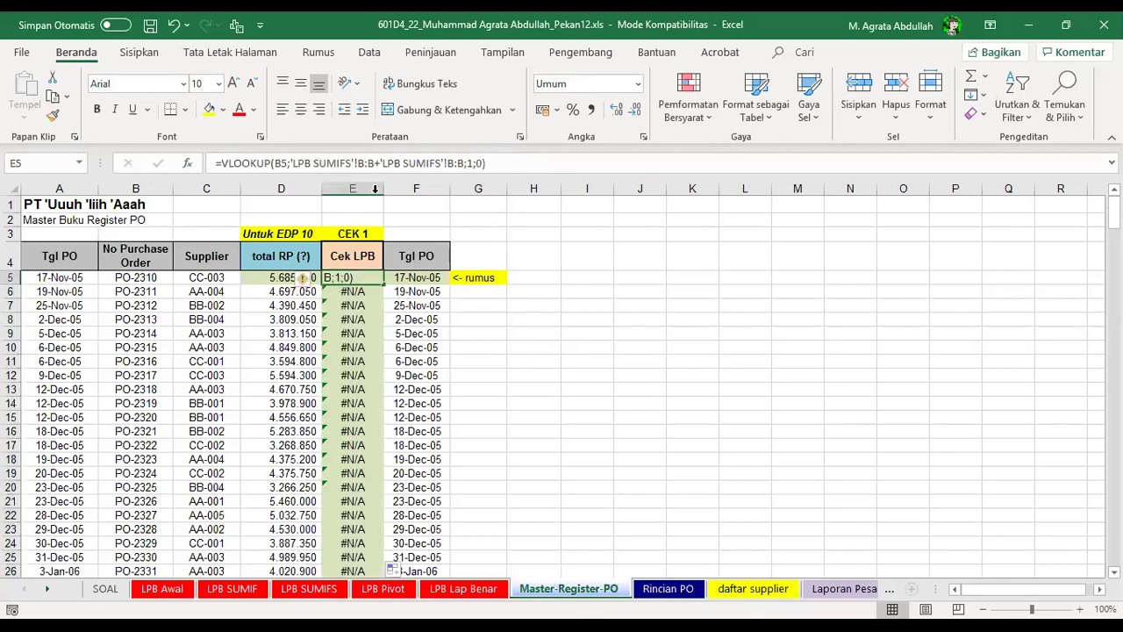
left_click(397, 163)
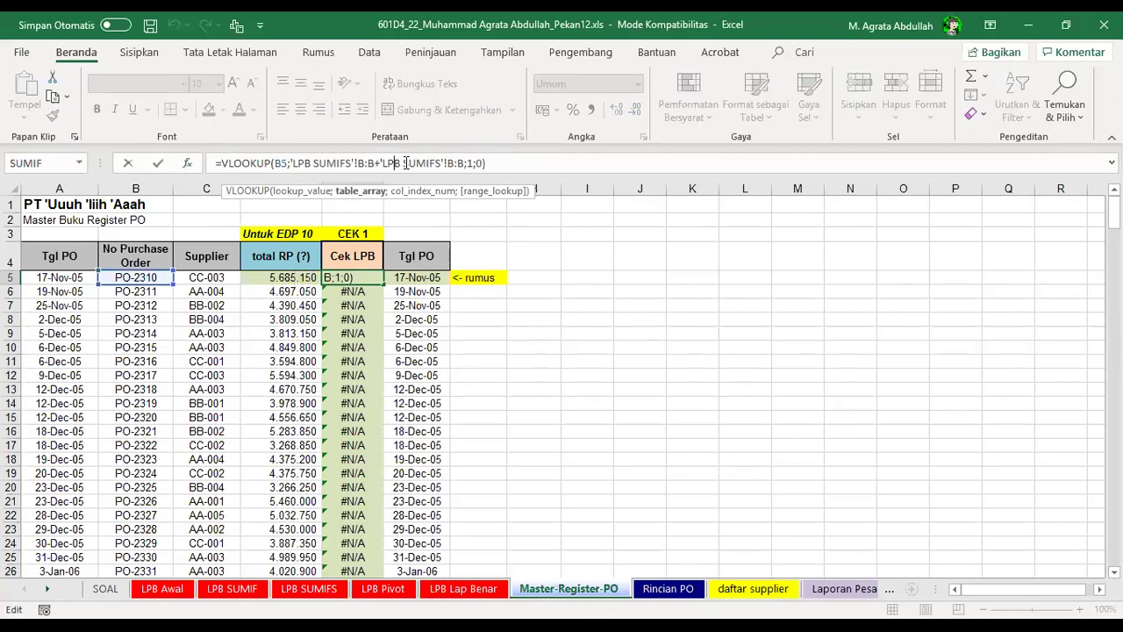
left_click(404, 163)
left_click_drag(464, 163, 375, 163)
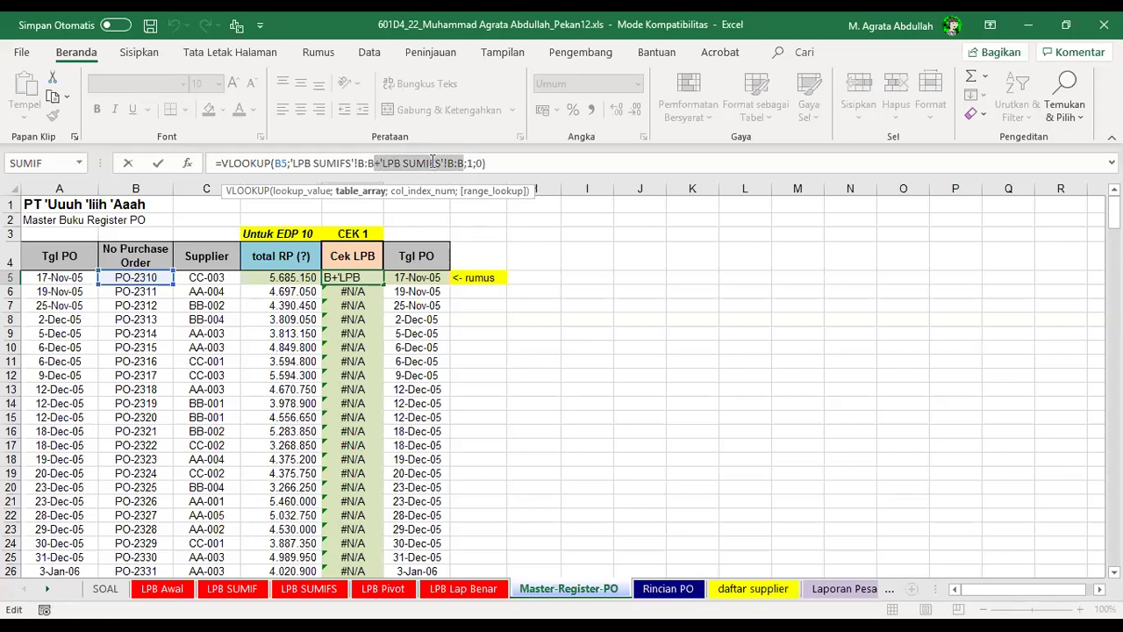
key("Delete")
key("Return")
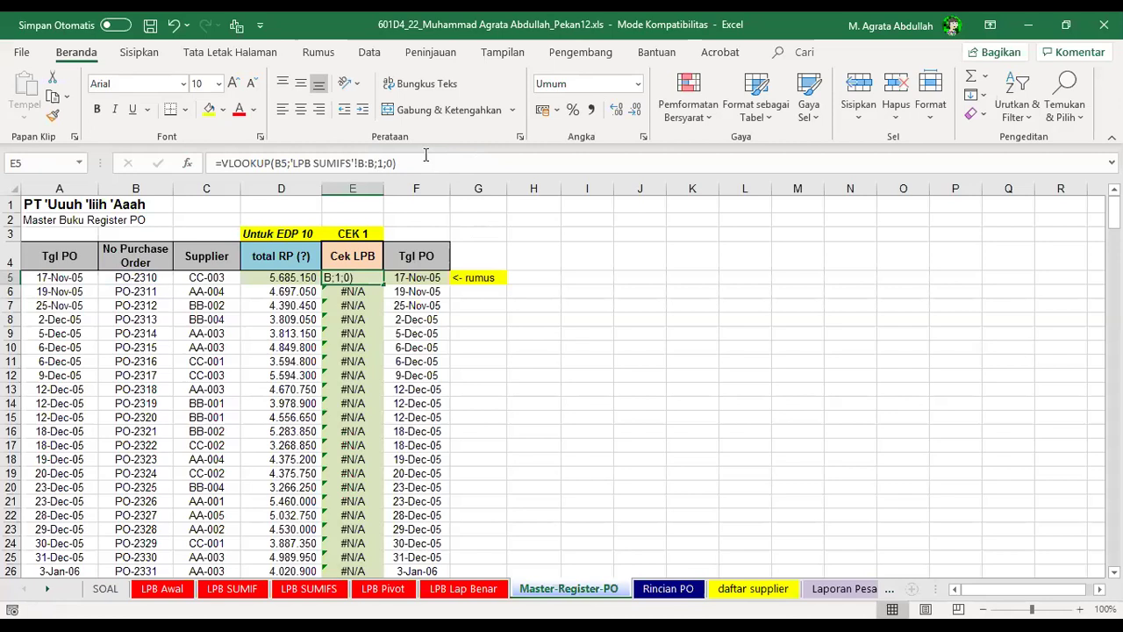
- Choose a mode in the workbook's calculation options and fill E5's VLOOKUP formula down the Cek LPB column
left_click(315, 51)
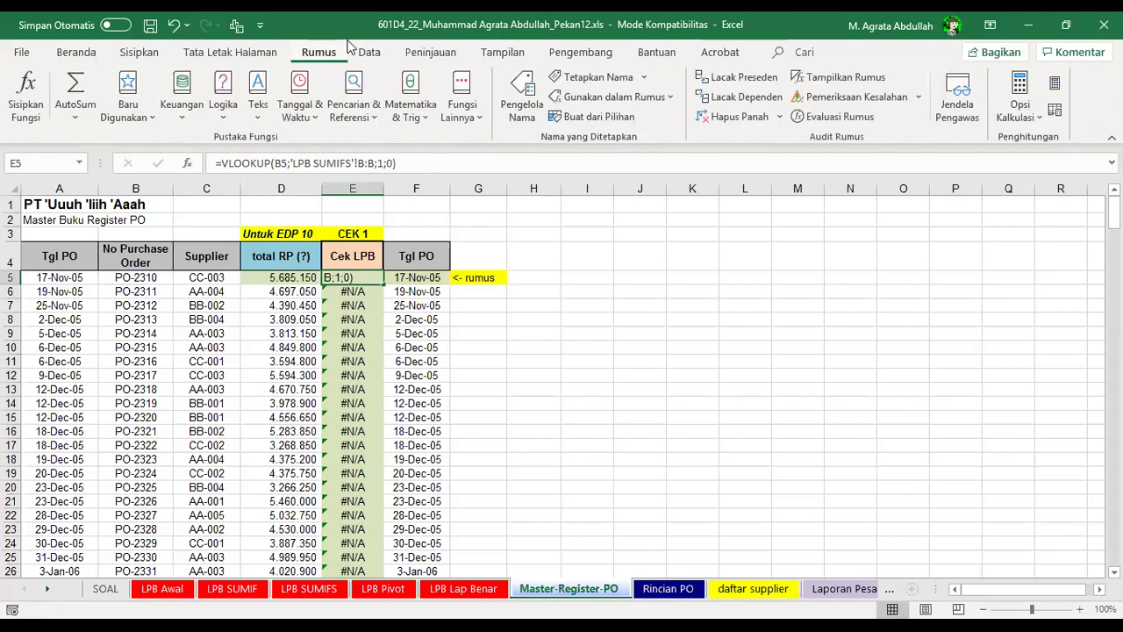
left_click(1030, 115)
left_click(966, 140)
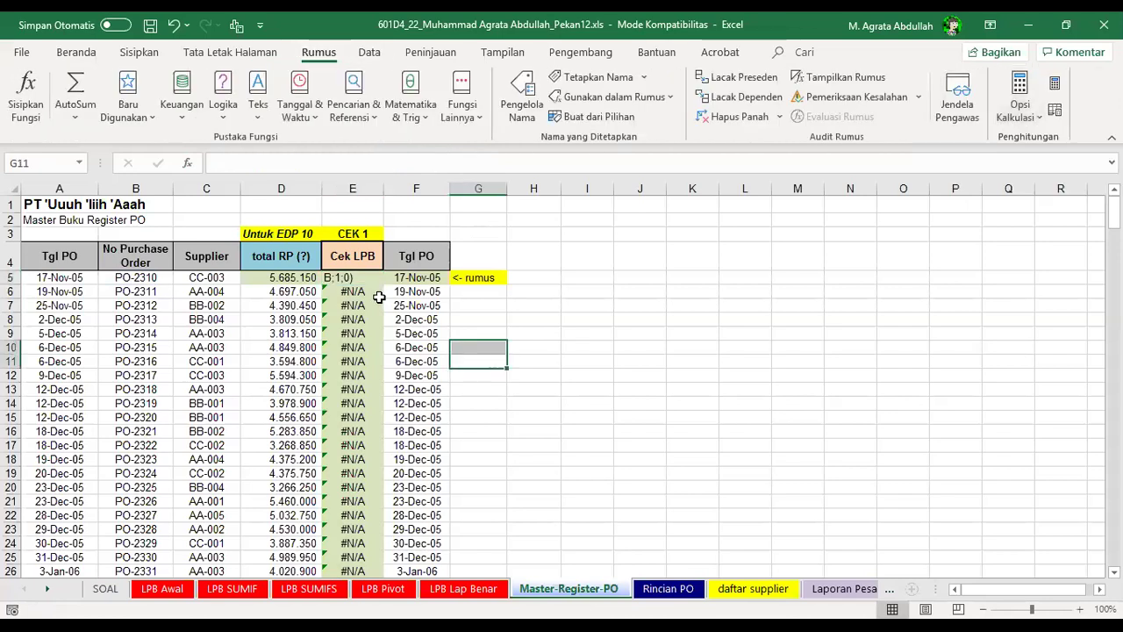
double_click(383, 284)
left_click(379, 279)
left_click(366, 294)
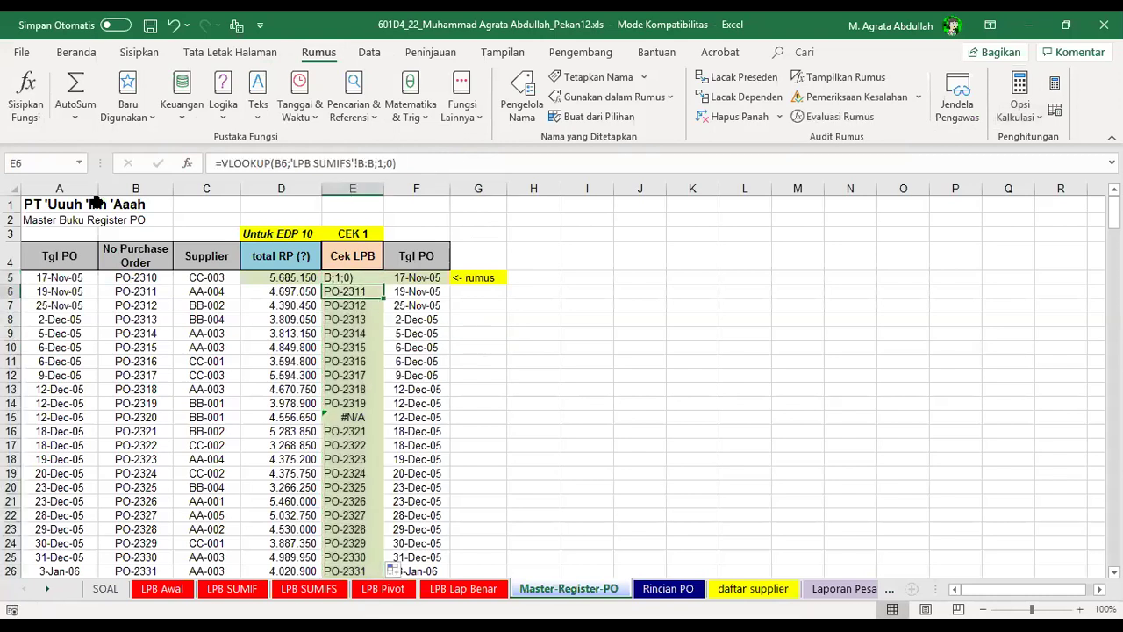
- Copy the formatting of cell E6 onto E5 in the Cek LPB column with Format Painter
left_click(79, 54)
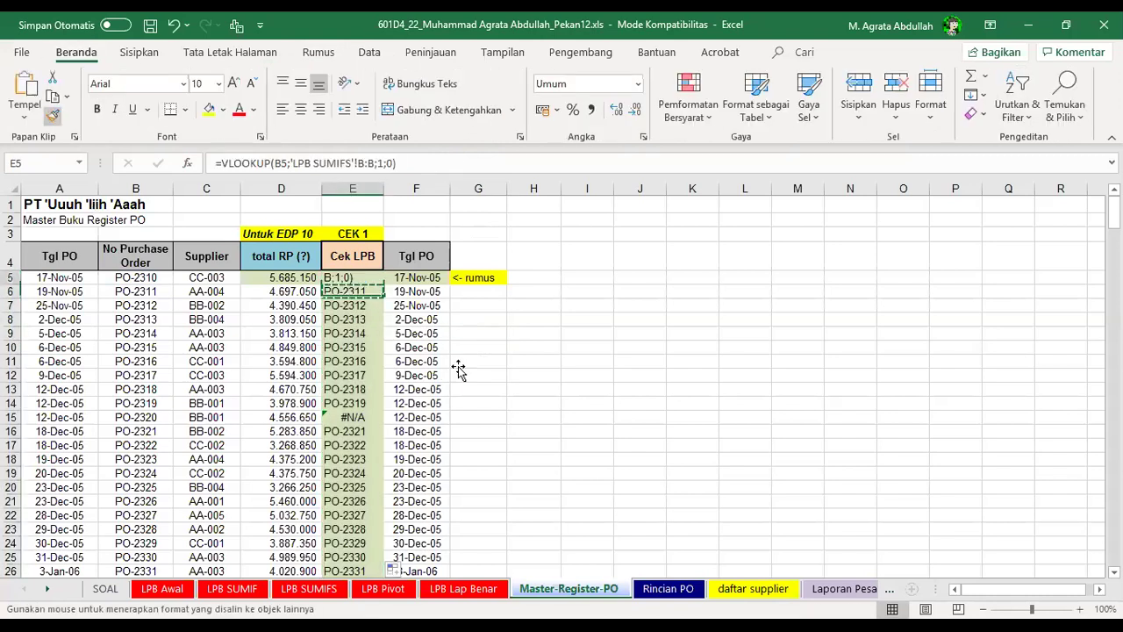
left_click(374, 288)
left_click(375, 277)
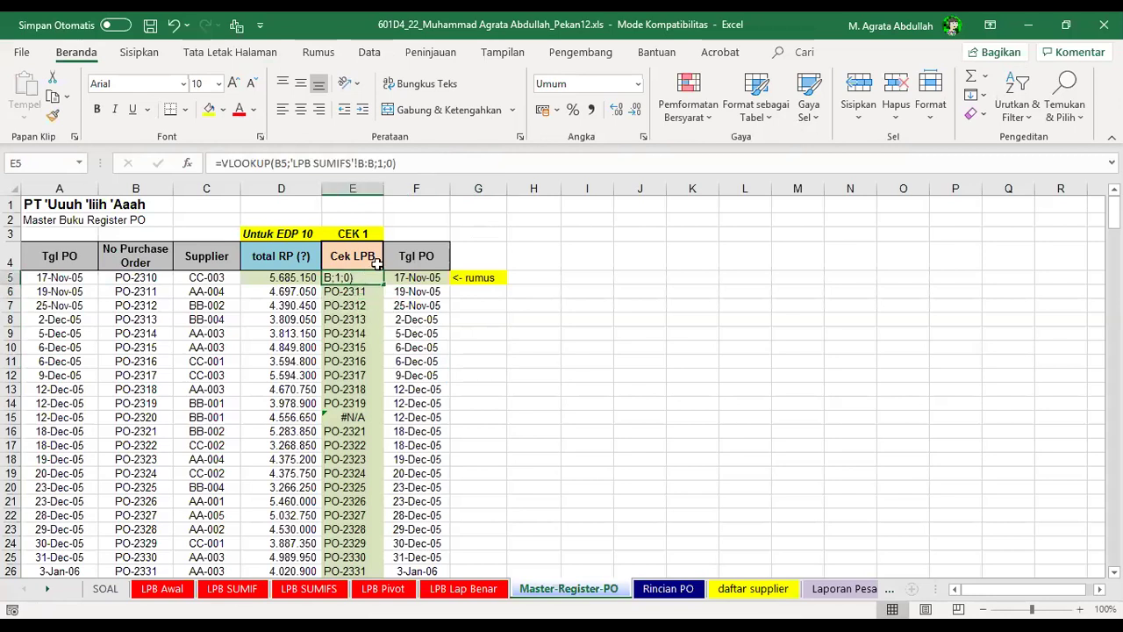
left_click(530, 363)
left_click(347, 347)
- Add filters to the Master-Register-PO header row A4:F4
left_click_drag(65, 263, 406, 260)
left_click(380, 54)
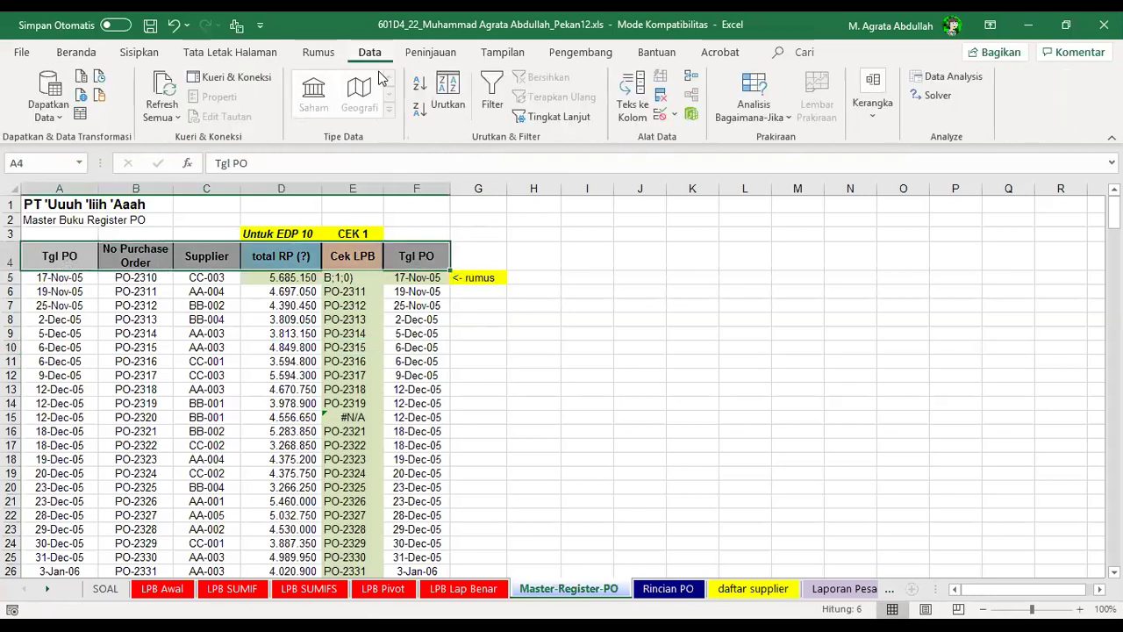
left_click(492, 110)
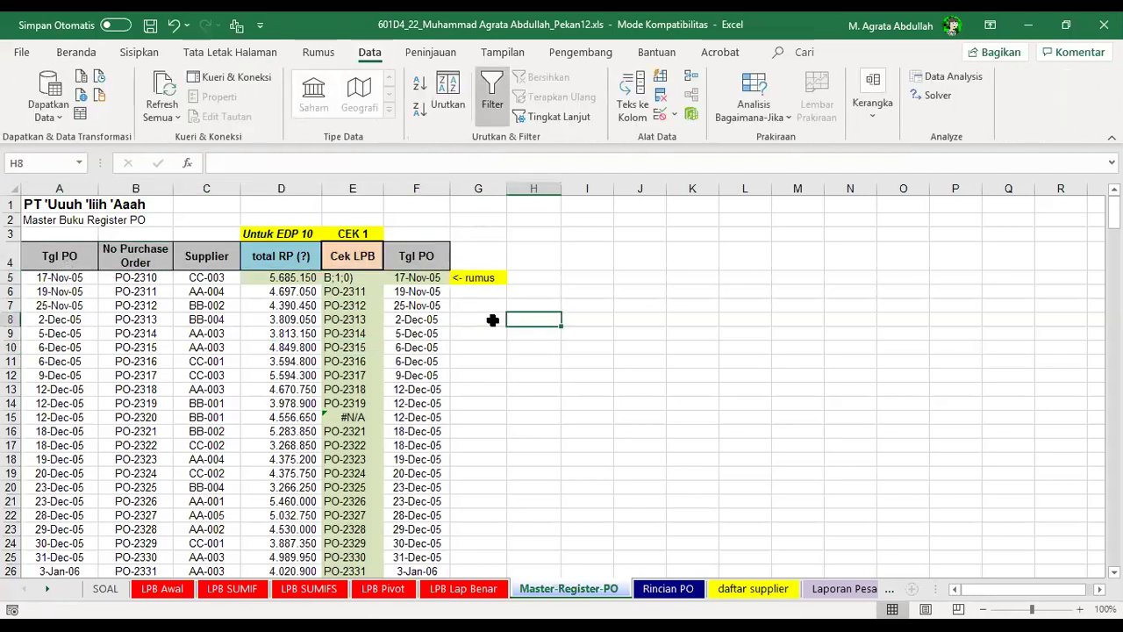
- Filter the Cek LPB column to show only the #N/A rows
left_click(354, 252)
left_click(375, 263)
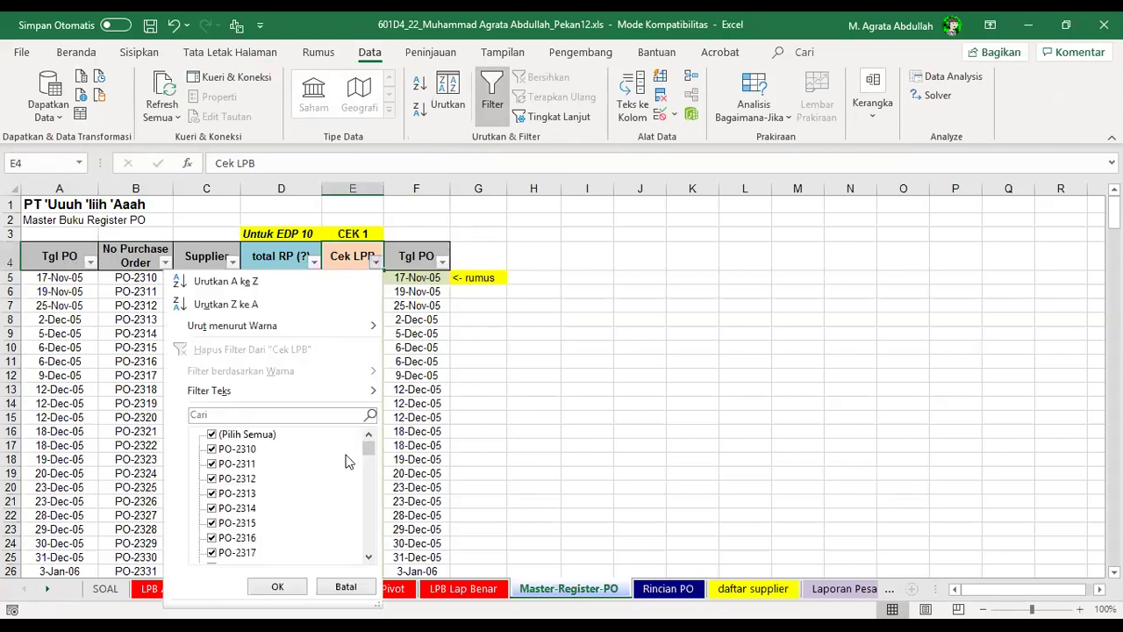
left_click(215, 435)
left_click_drag(369, 457, 367, 556)
left_click(212, 553)
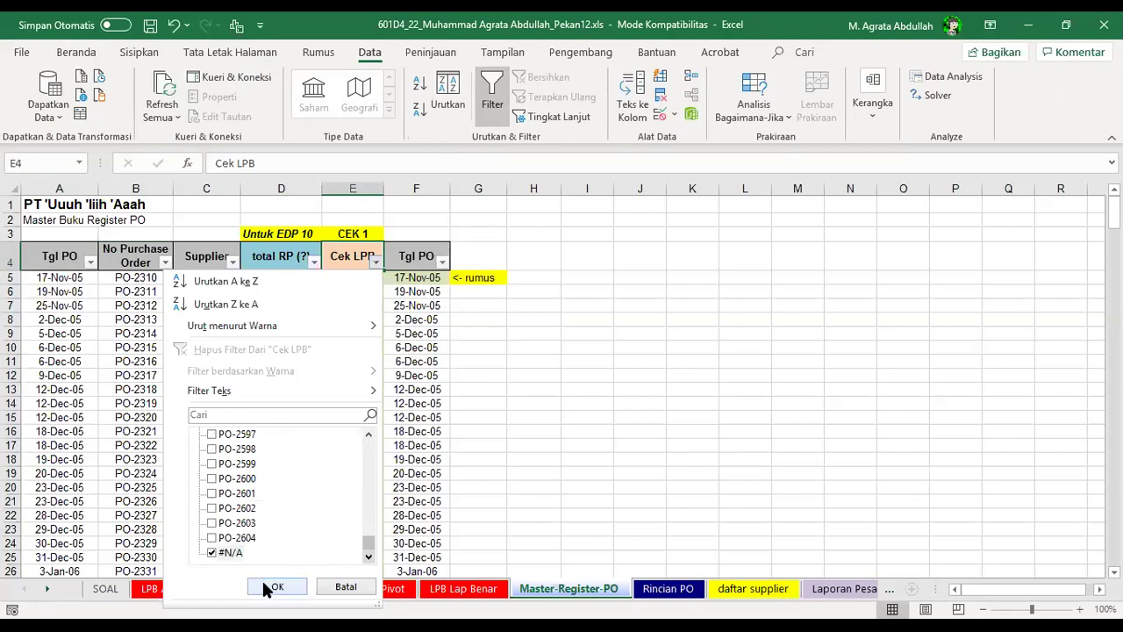
left_click(277, 586)
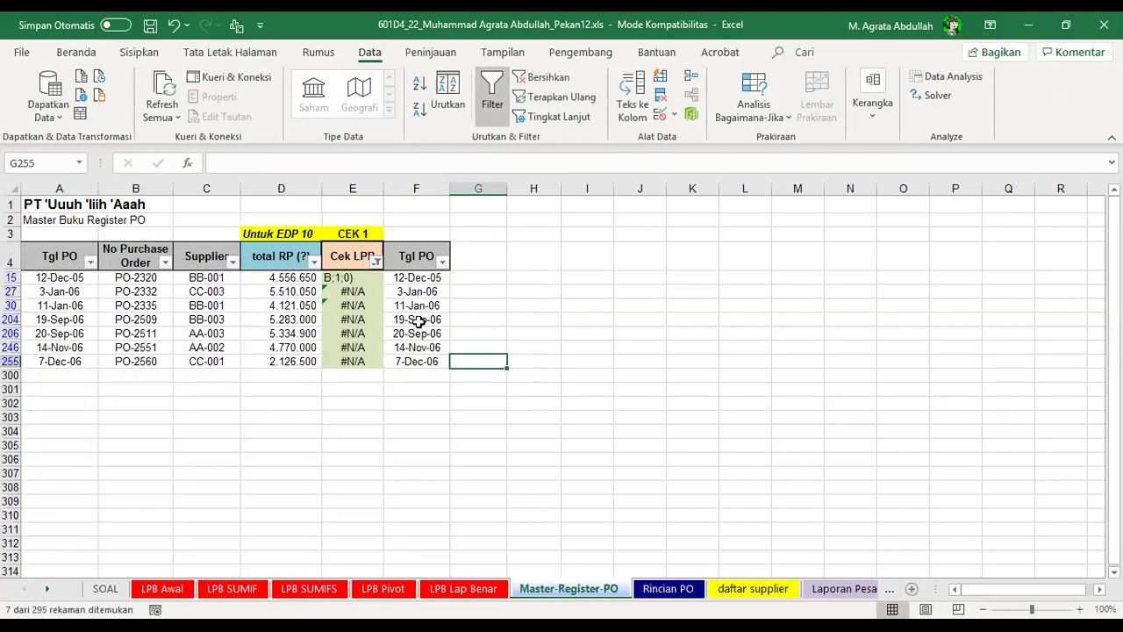
- Review the SOAL questions on missing LPBs and mismatched quantities alongside the filtered Master-Register-PO rows
left_click(107, 589)
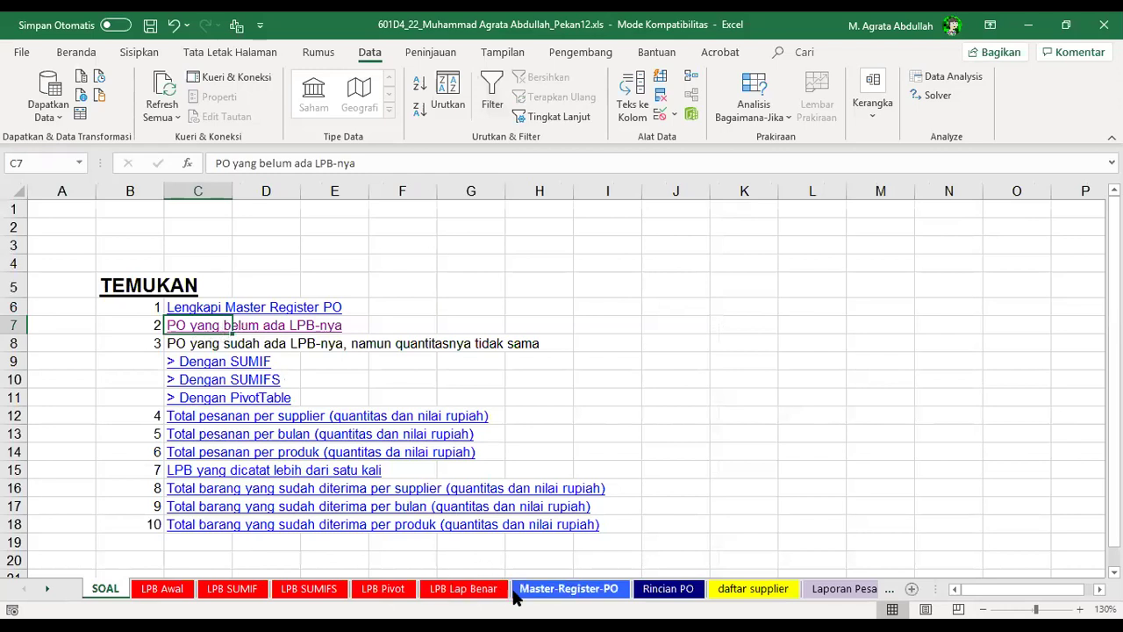
left_click(543, 596)
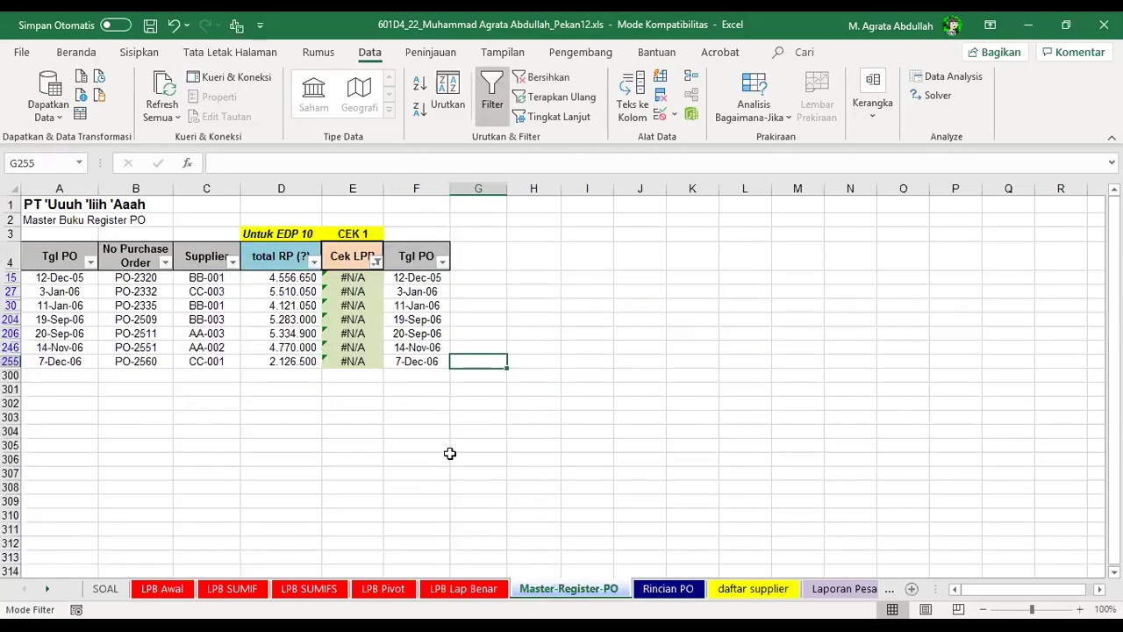
left_click(105, 591)
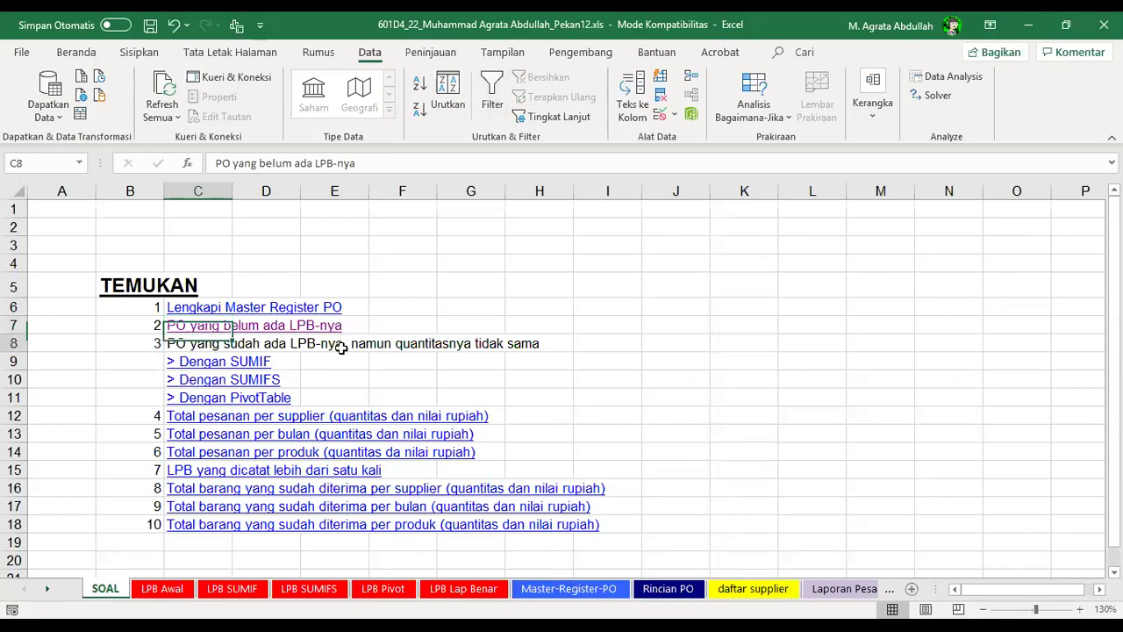
left_click(195, 343)
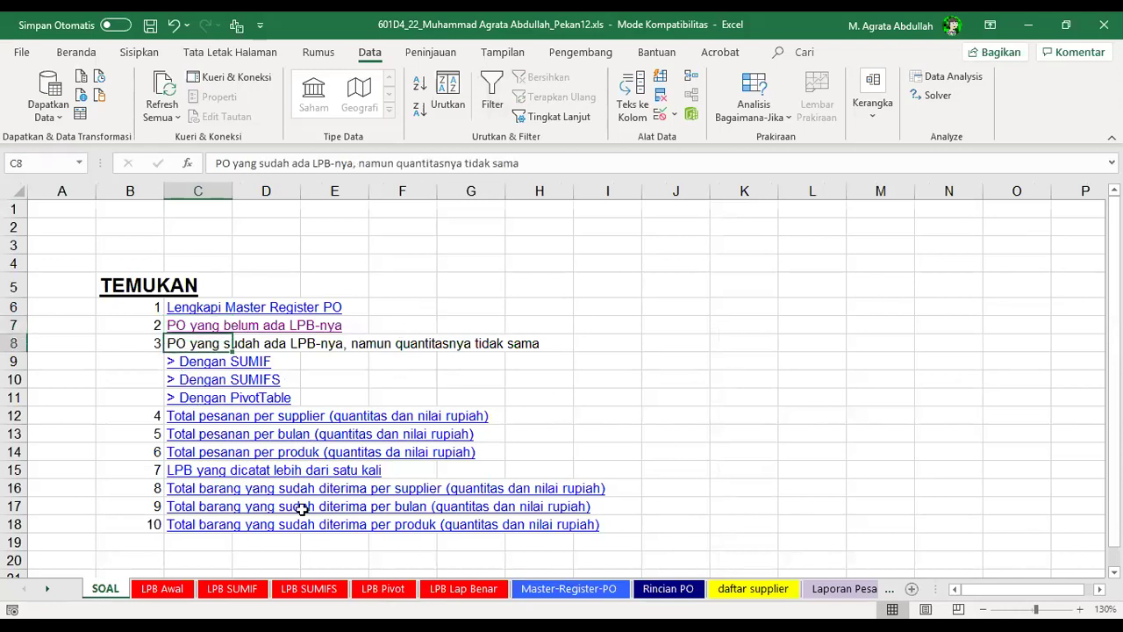
- Look through the LPB Awal sheet for highlighted duplicate LPB numbers
left_click(159, 590)
left_click(147, 339)
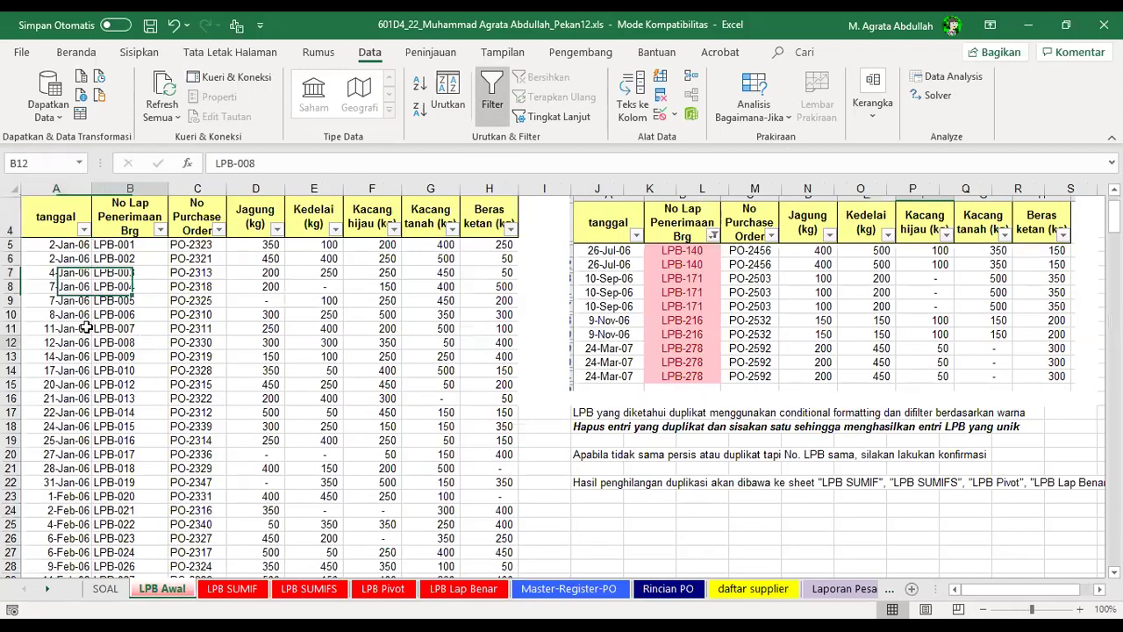
scroll(85, 327, "down", 10)
scroll(85, 328, "down", 20)
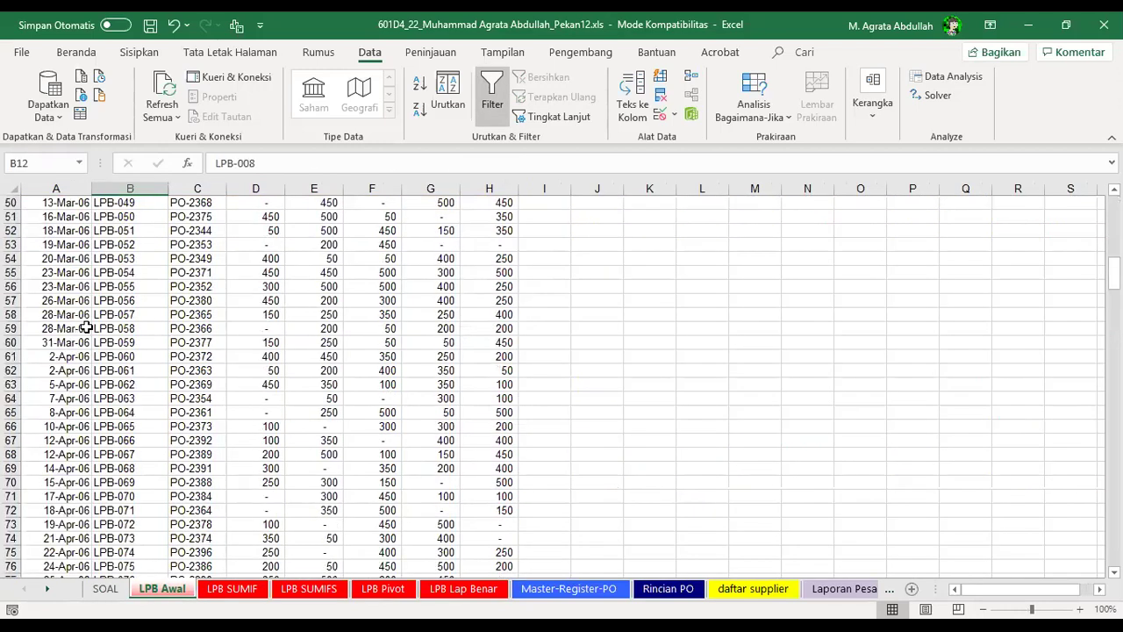
scroll(85, 328, "down", 5)
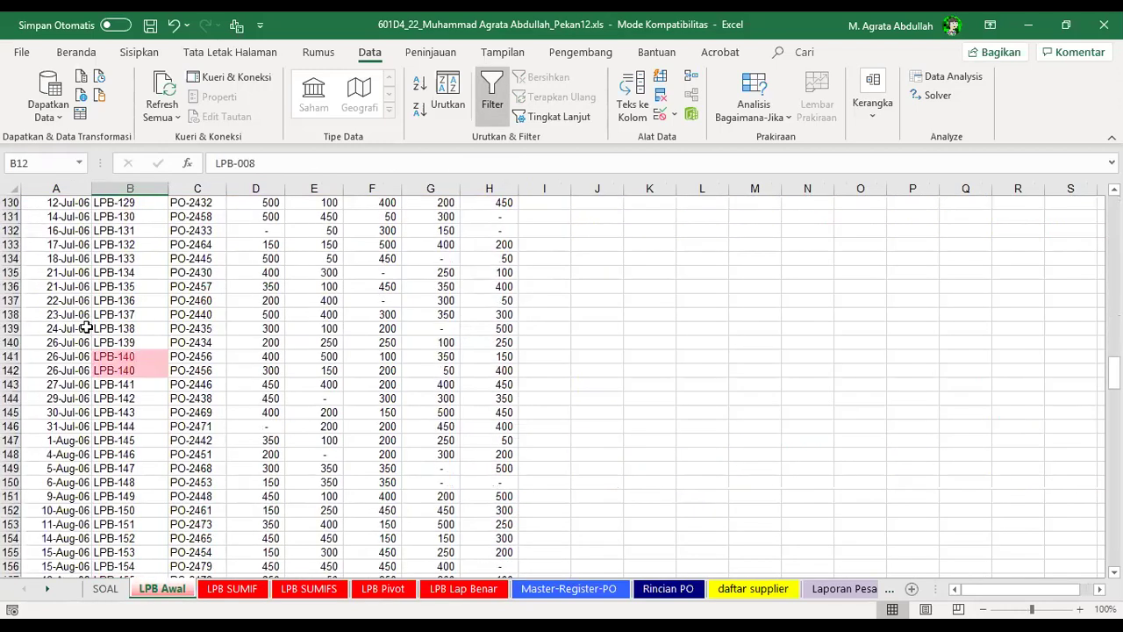
scroll(88, 320, "down", 16)
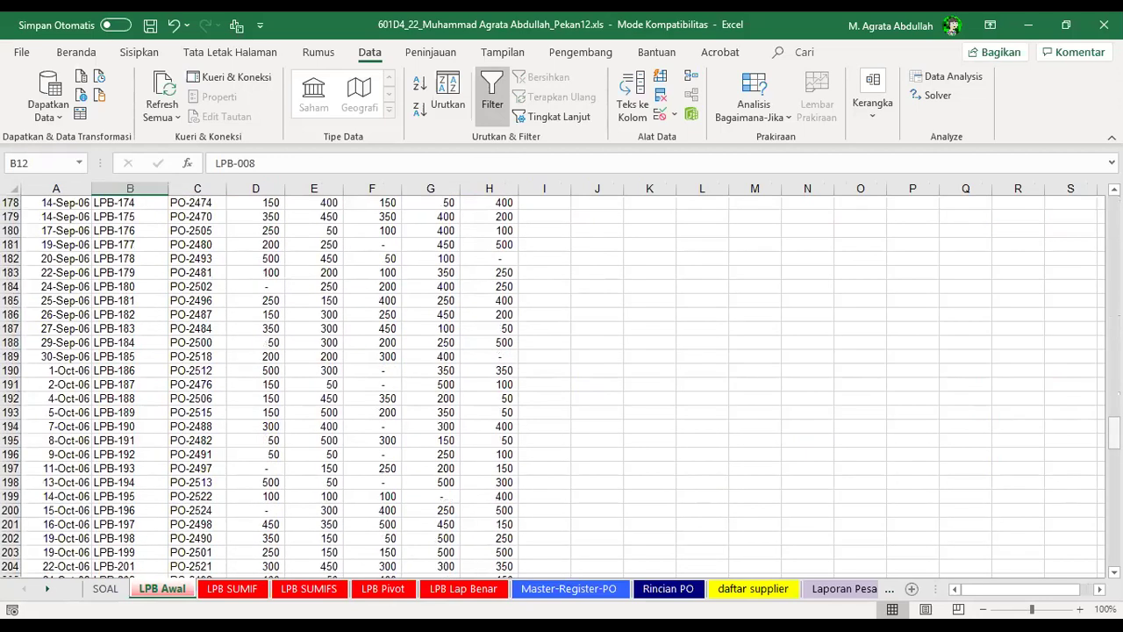
left_click_drag(1114, 430, 1114, 216)
- Examine the first LPB numbers and purchase order numbers in the LPB Awal list
left_click(192, 317)
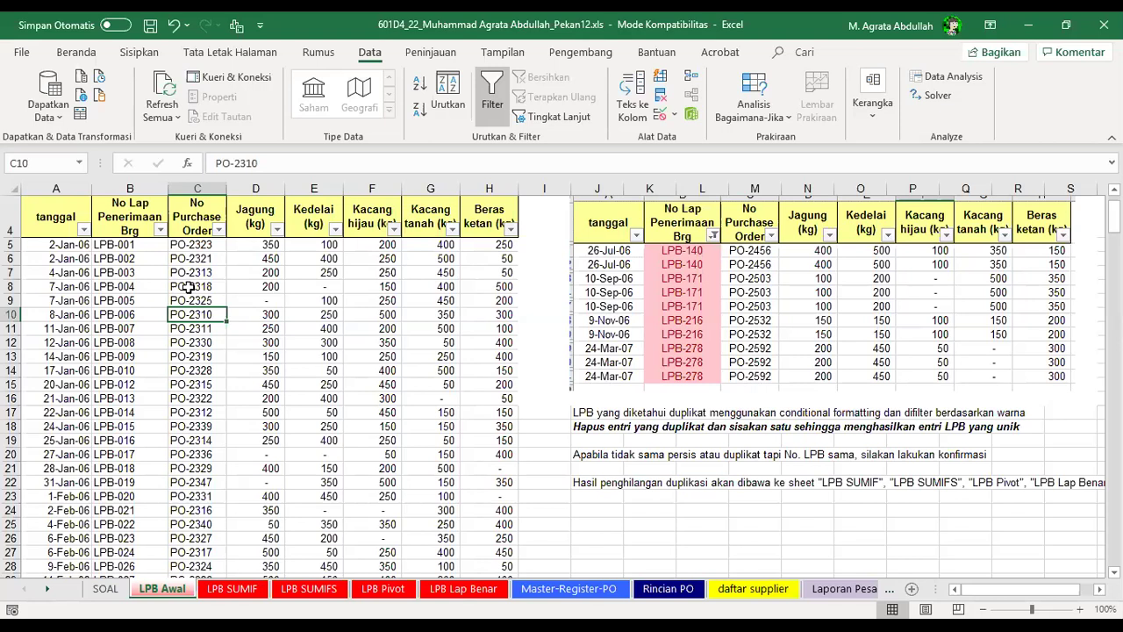
left_click(148, 272)
left_click(133, 247)
left_click(130, 287)
left_click(134, 260)
left_click(133, 309)
left_click(141, 270)
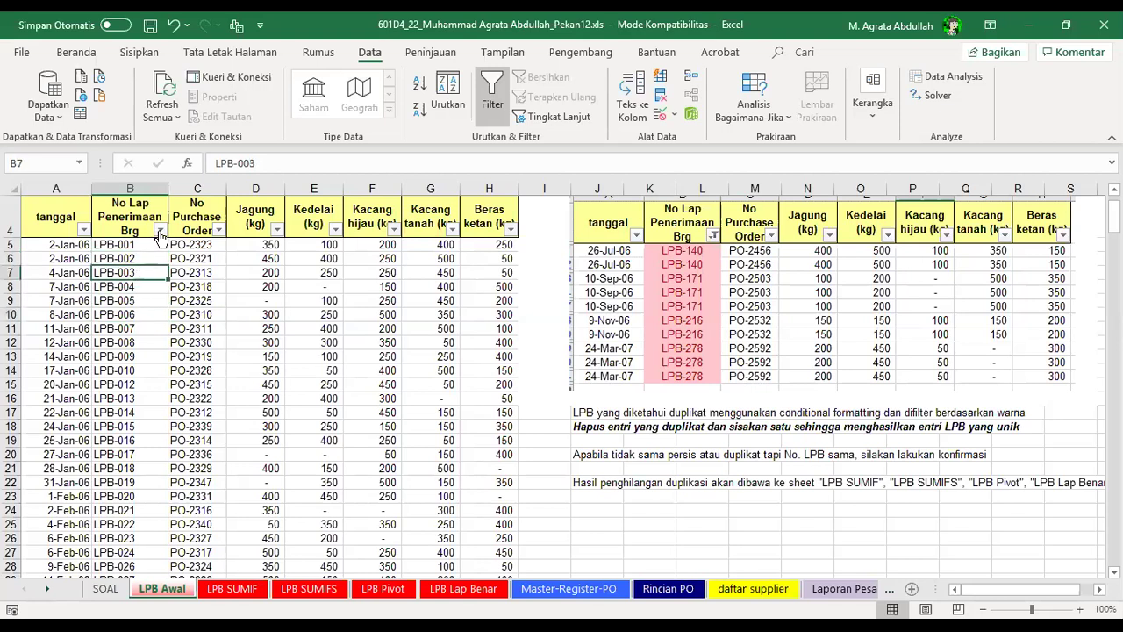
left_click(168, 247)
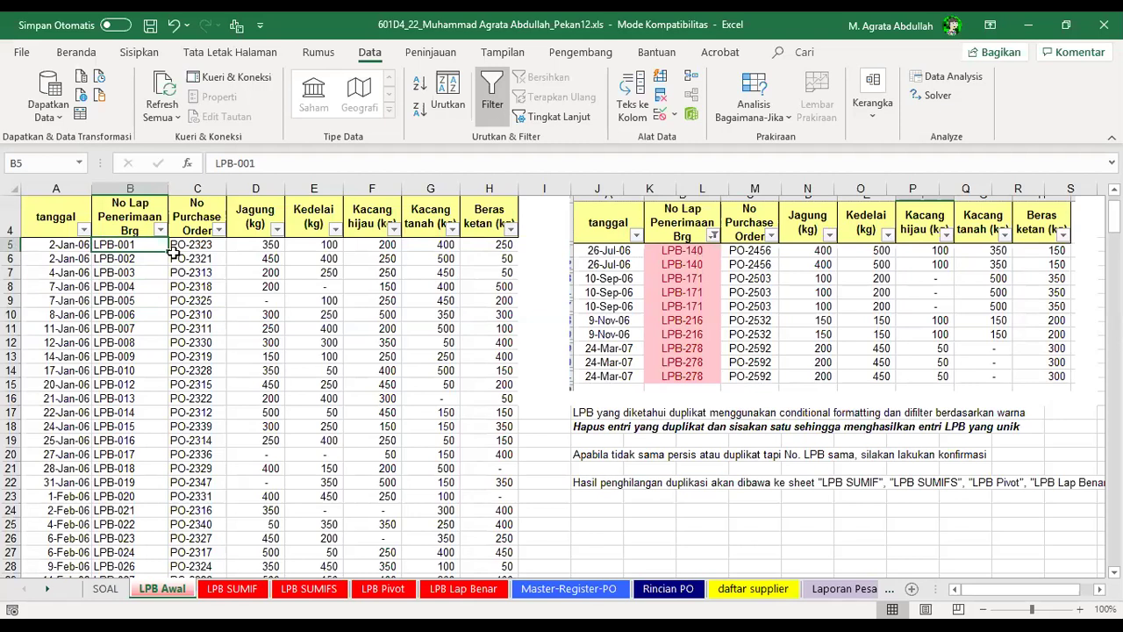
key("ctrl+shift+Down")
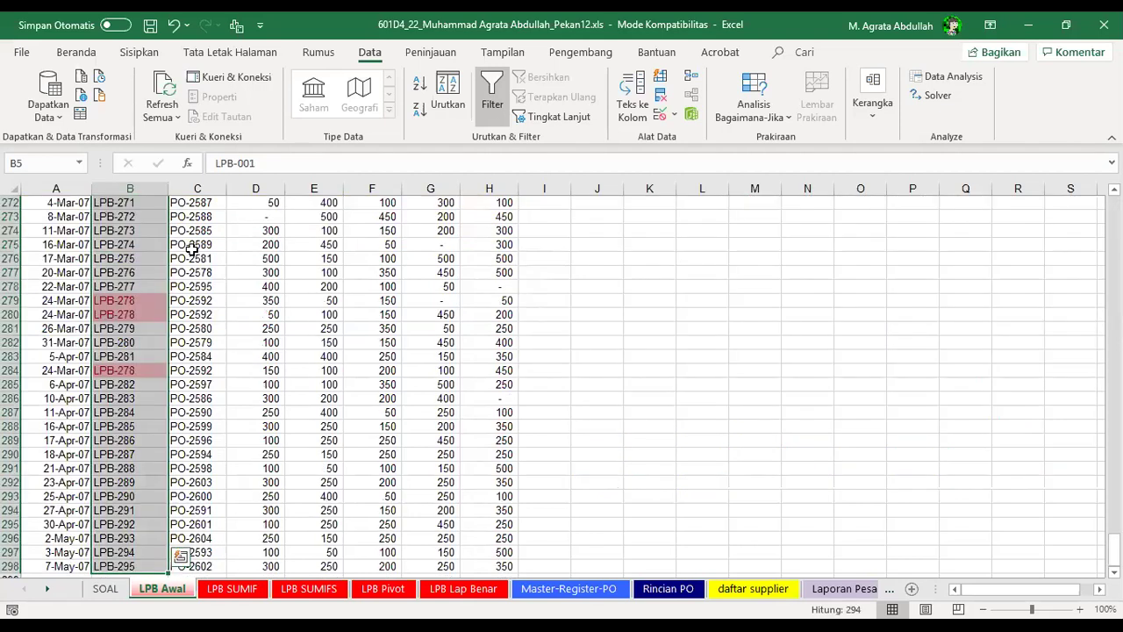
left_click(77, 50)
left_click(680, 123)
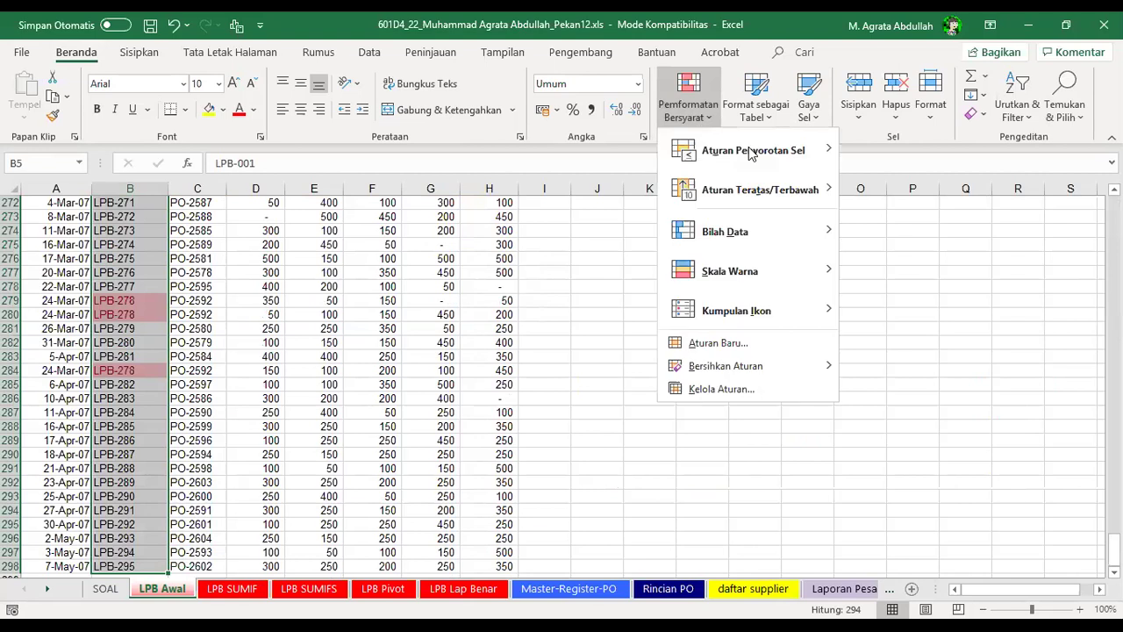
left_click(698, 119)
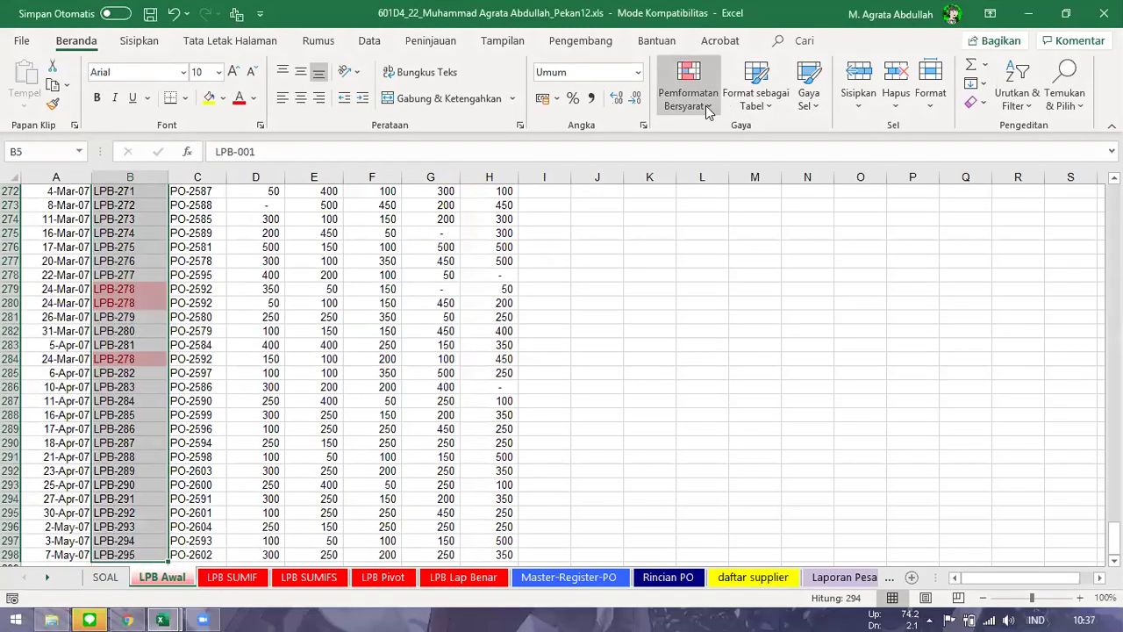
left_click(706, 118)
left_click(705, 106)
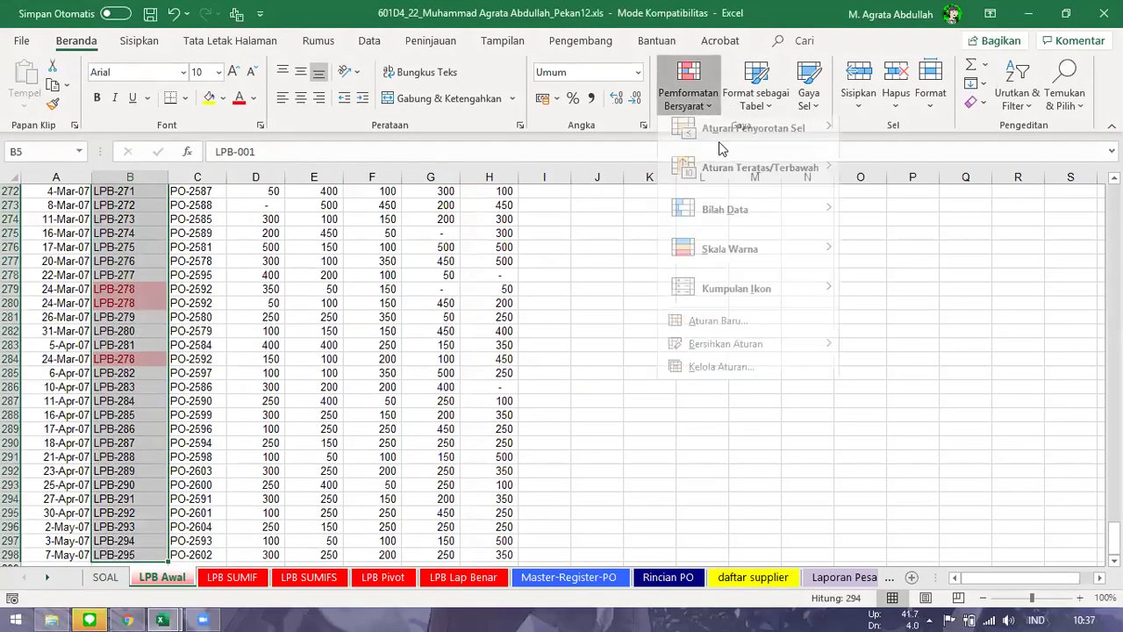
right_click(683, 112)
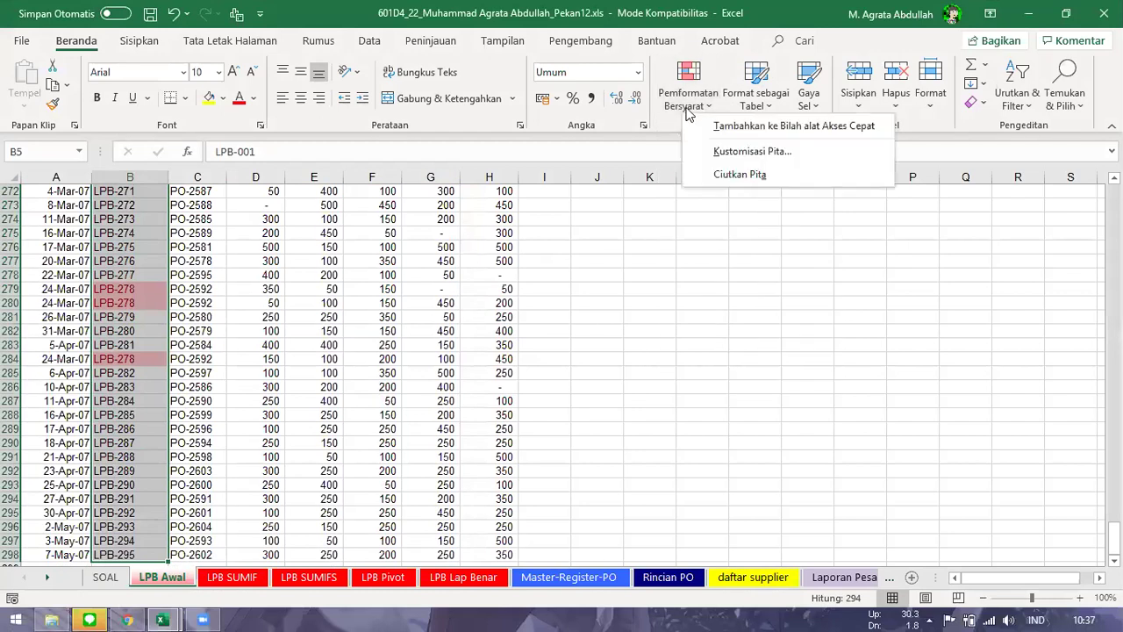
left_click(687, 110)
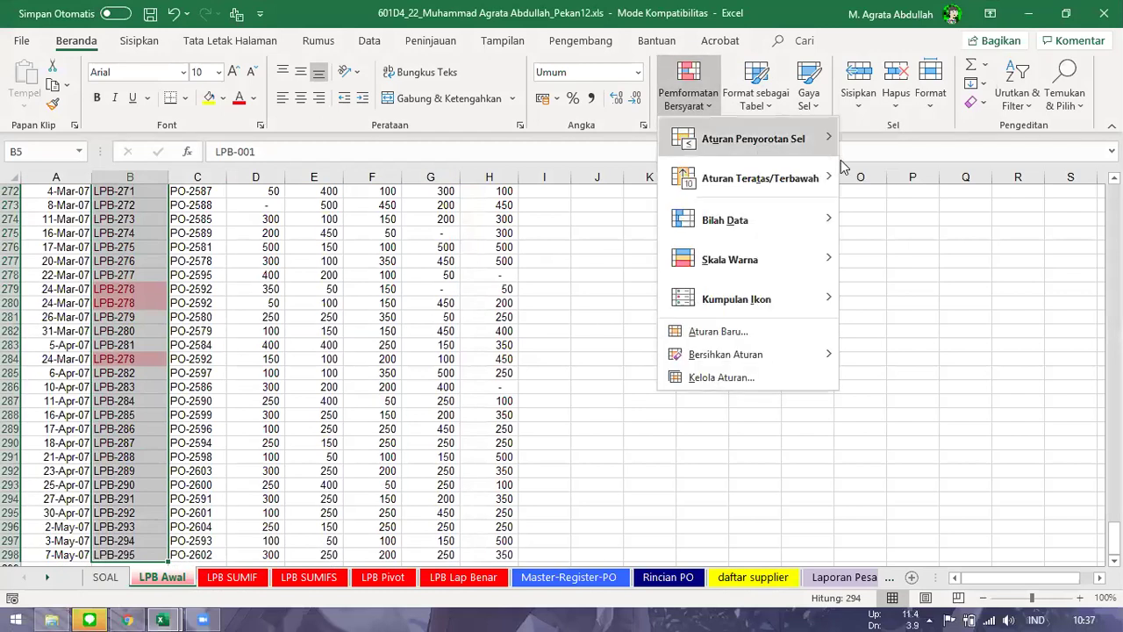
mouse_move(817, 139)
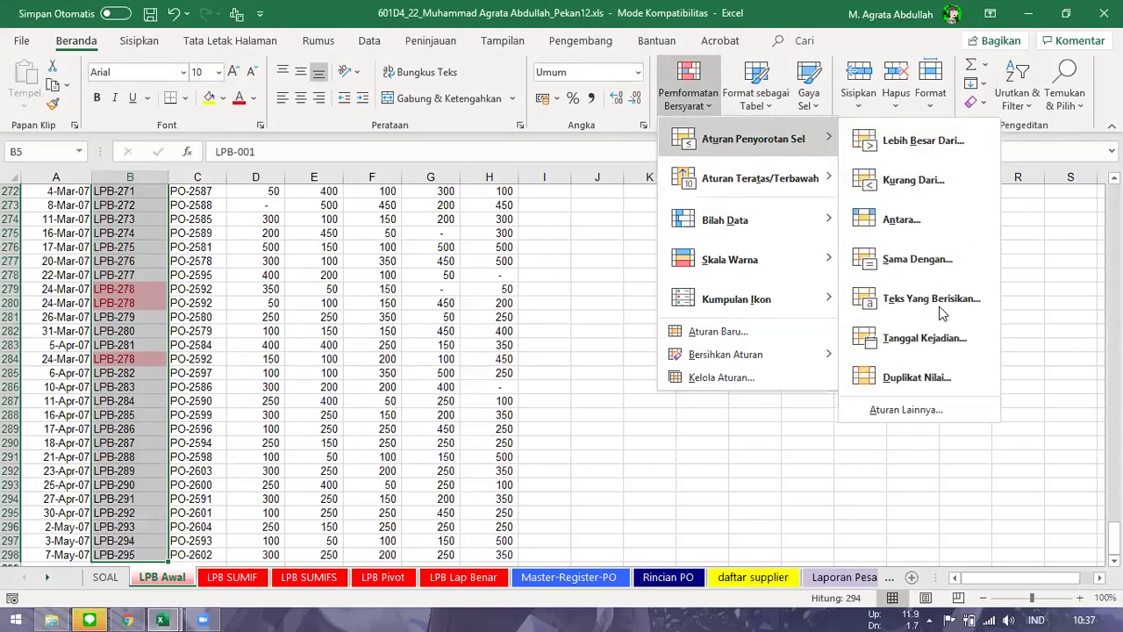
left_click(603, 215)
left_click(603, 215)
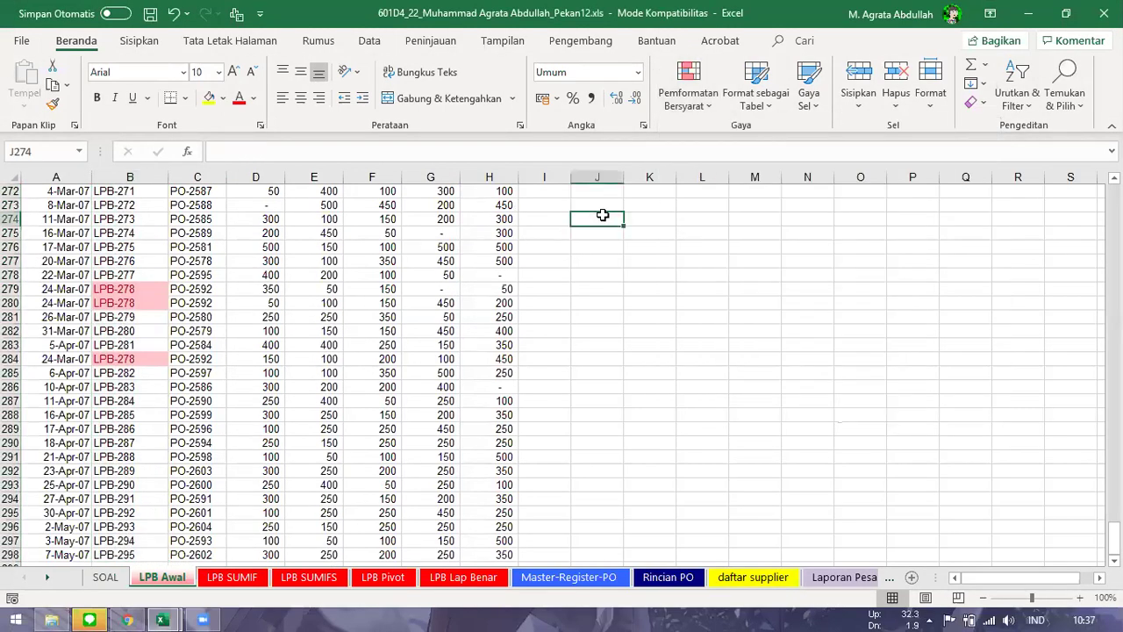
- Apply a Duplicate Values conditional formatting rule to cell J274 using Isi Merah Muda dengan Teks Merah Tua
key("alt")
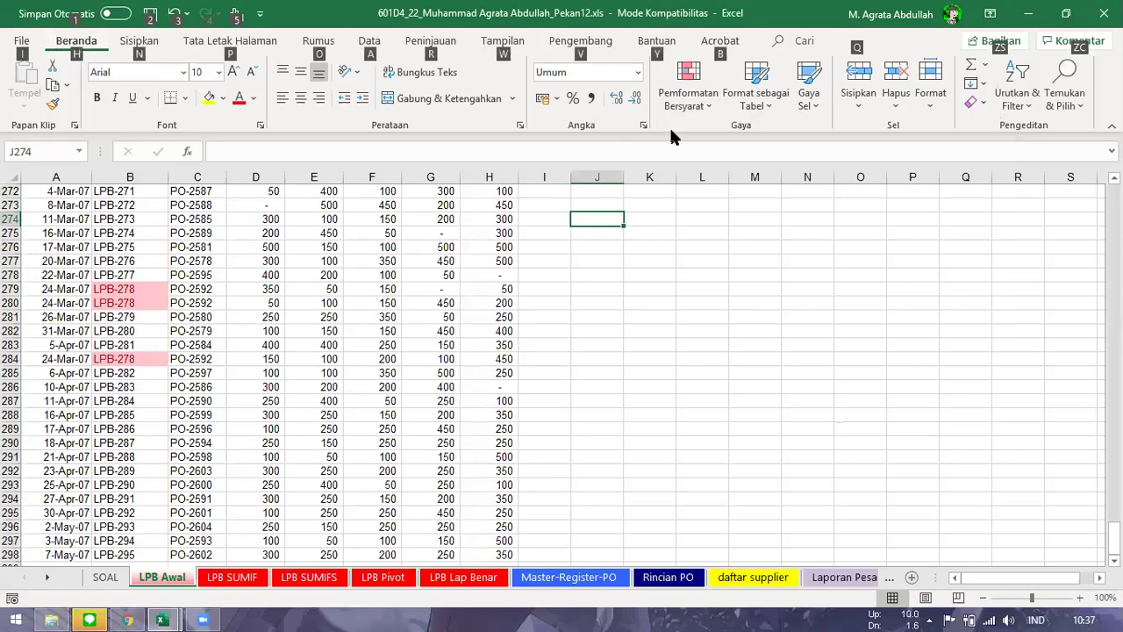
key("h")
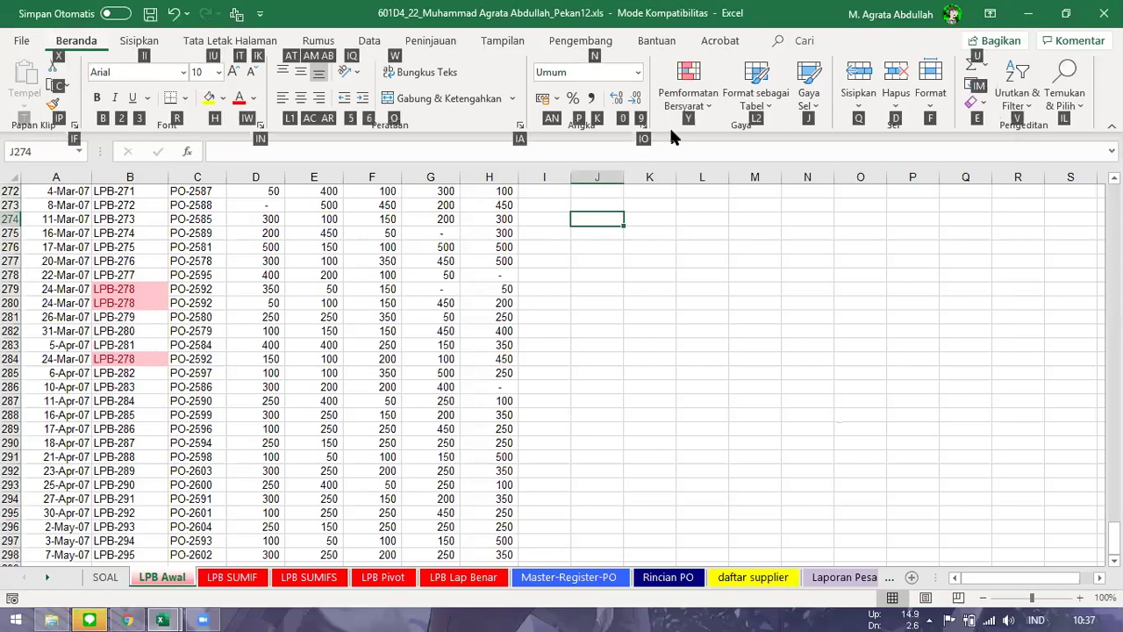
key("y")
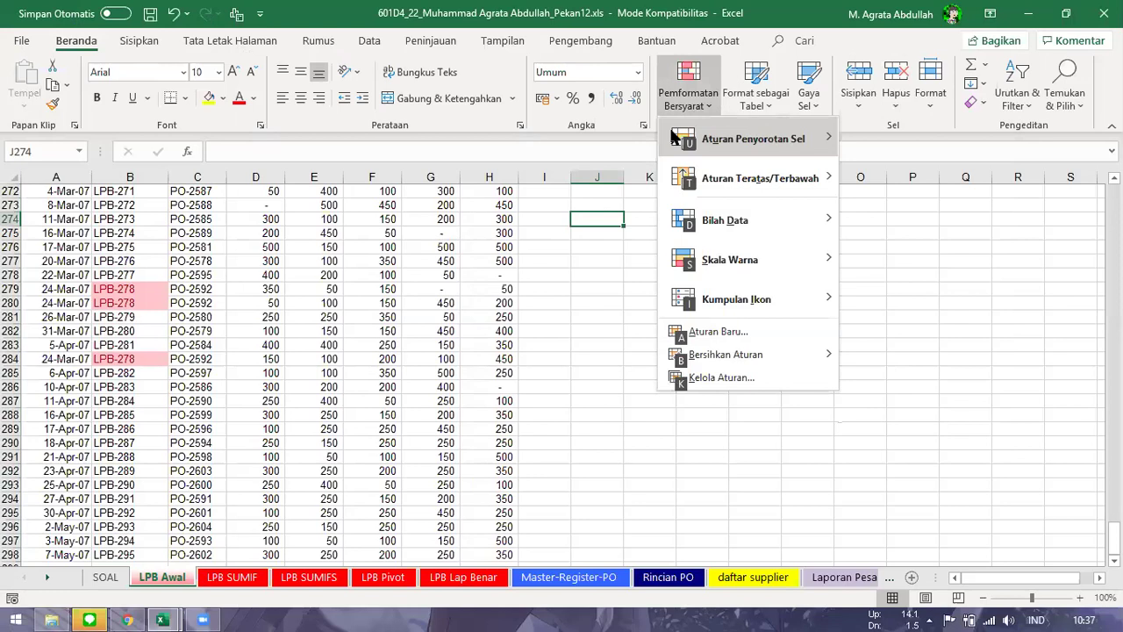
key("u")
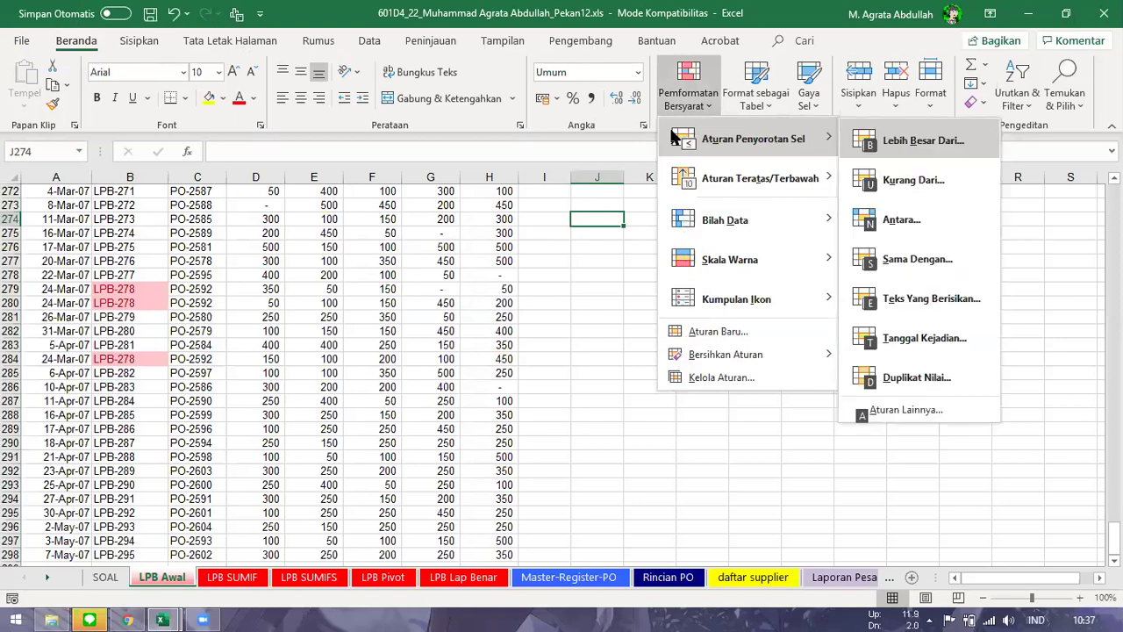
left_click(911, 380)
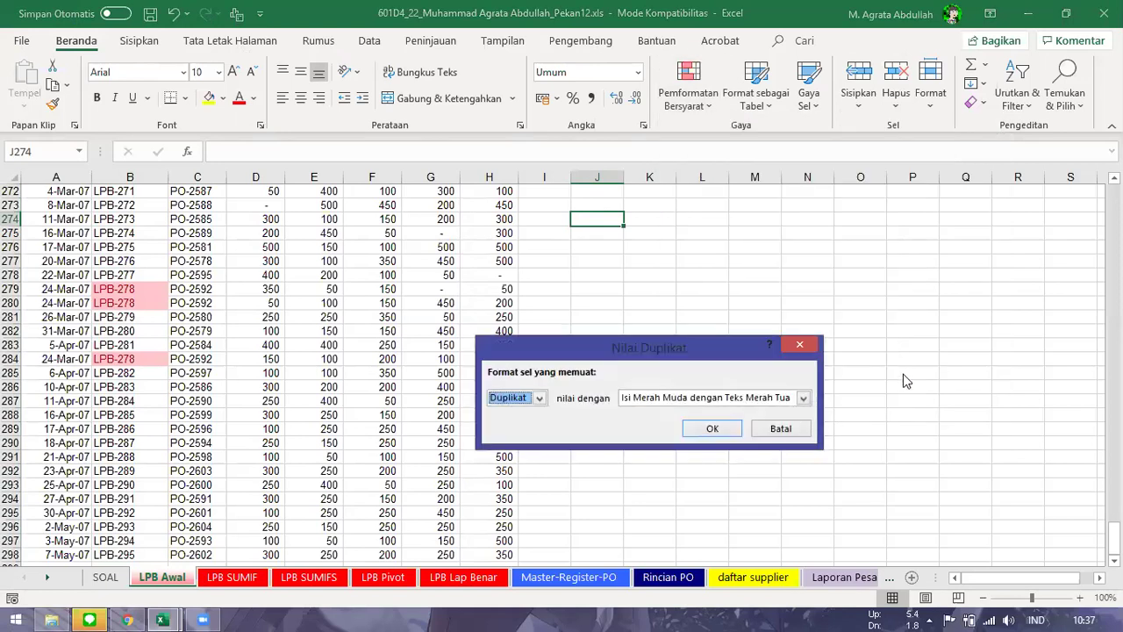
left_click_drag(612, 349, 439, 267)
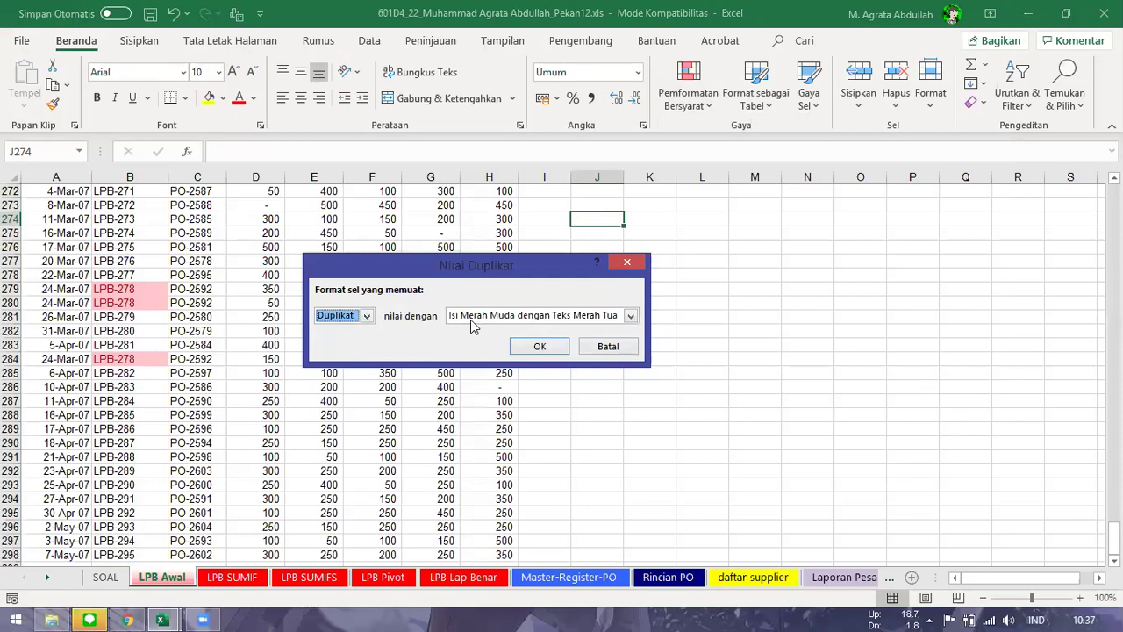
left_click(531, 346)
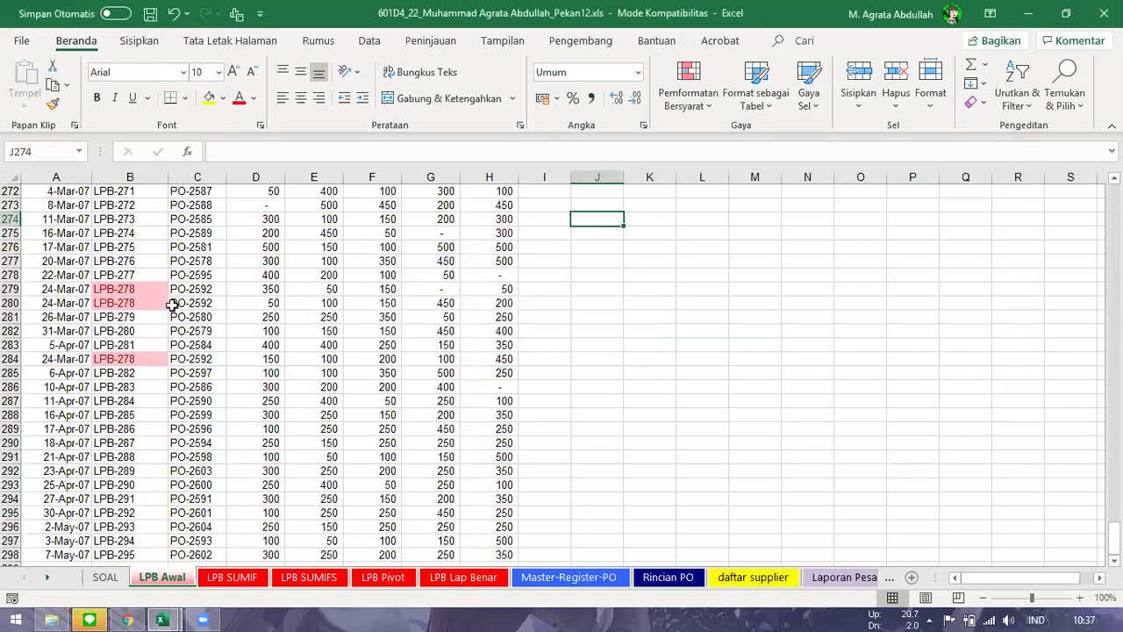
- Review the repeated LPB-278 entries and the notes beside the LPB Awal list on handling duplicate LPB numbers
left_click(136, 298)
left_click(136, 288)
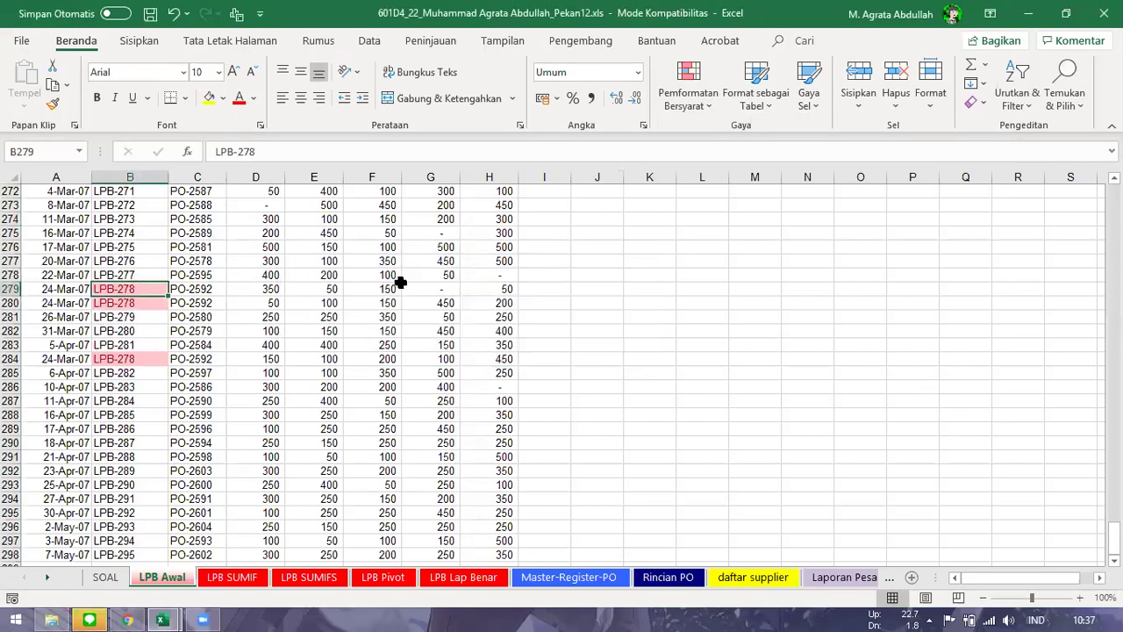
scroll(188, 261, "up", 4)
scroll(657, 352, "up", 13)
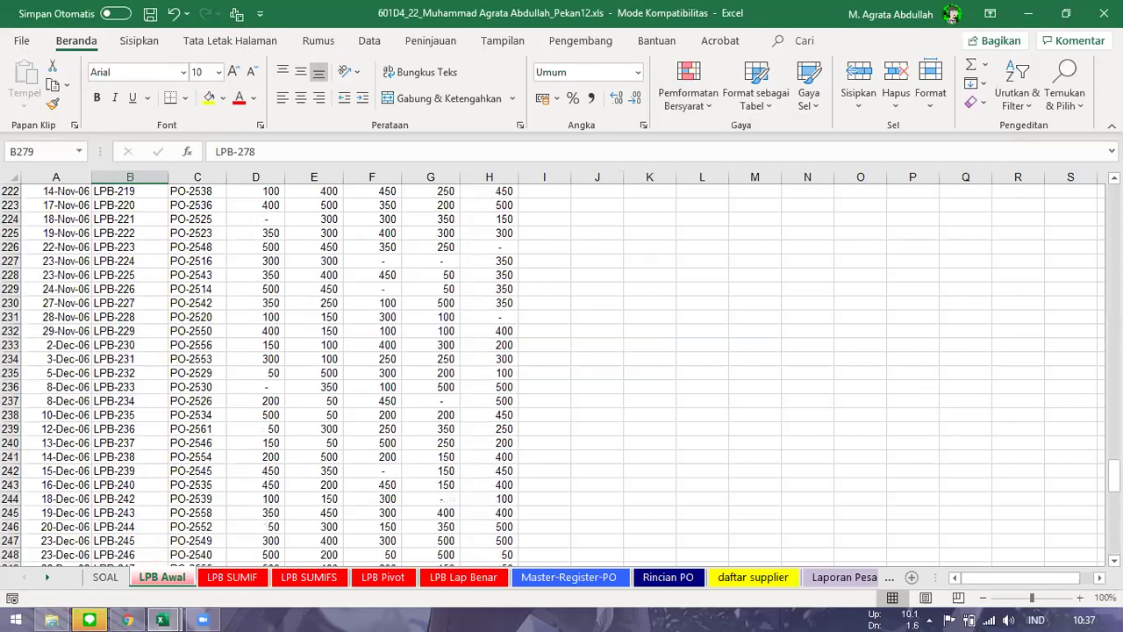
scroll(646, 465, "up", 20)
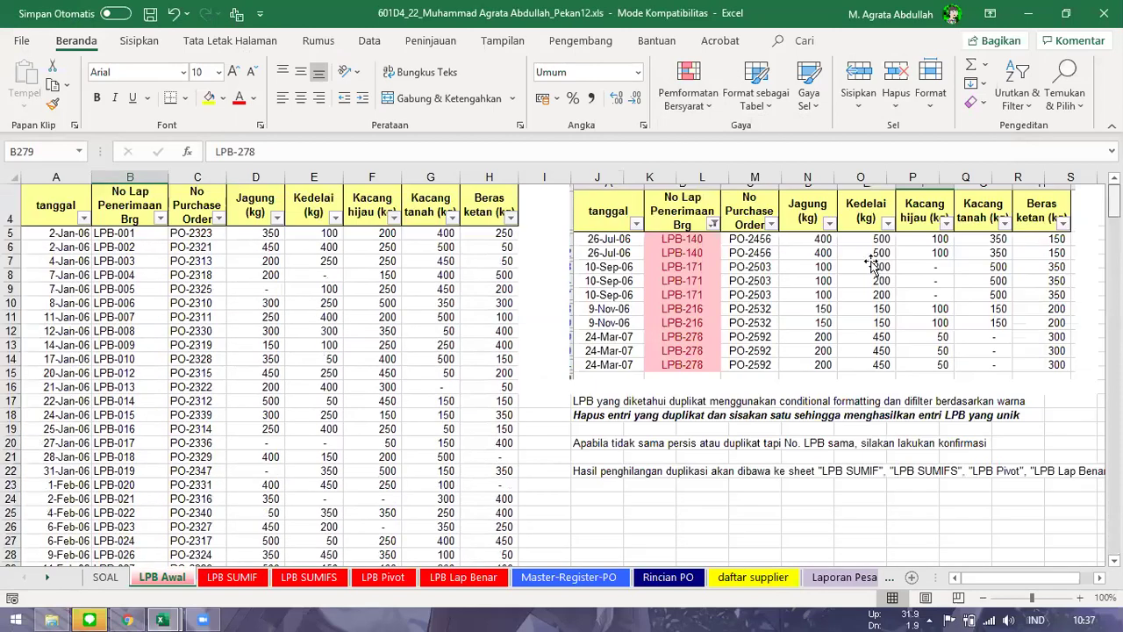
left_click(645, 465)
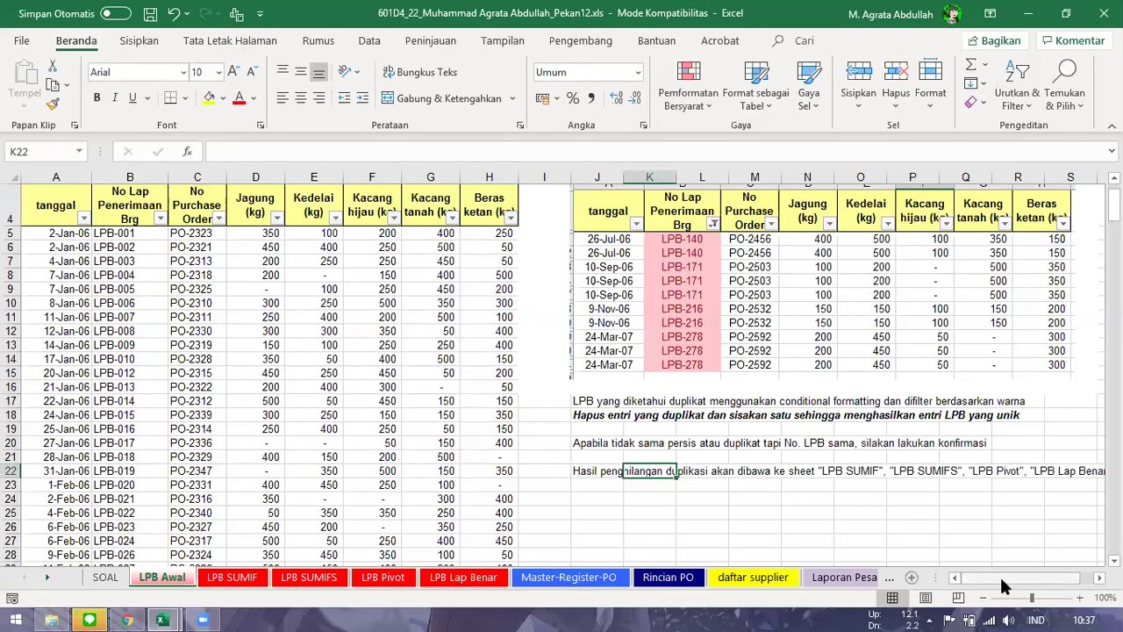
scroll(1004, 586, "right", 2)
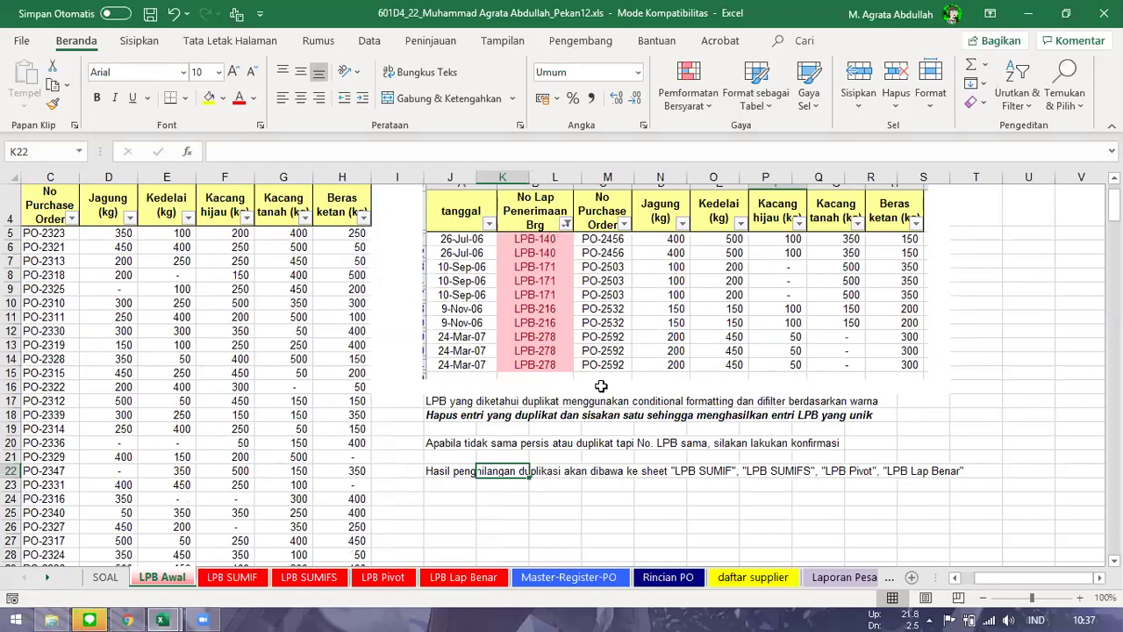
left_click(459, 420)
left_click(452, 403)
left_click(451, 426)
left_click(448, 407)
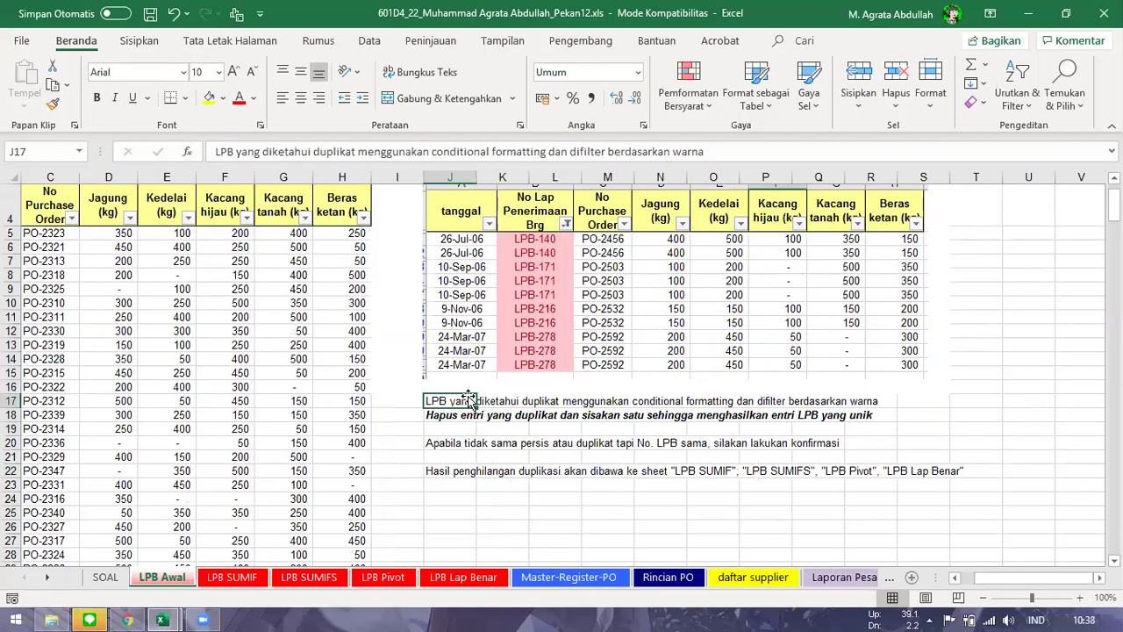
left_click(409, 405)
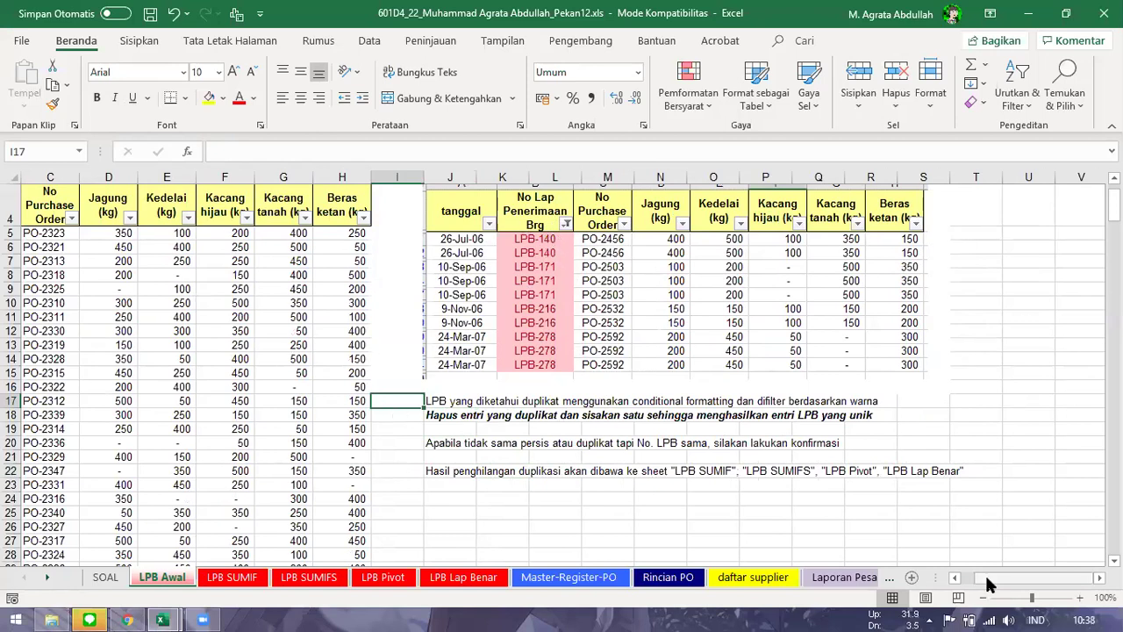
- Filter the No Lap Penerimaan Brg column of the LPB Awal list by the pink cell colour
left_click_drag(987, 585, 976, 586)
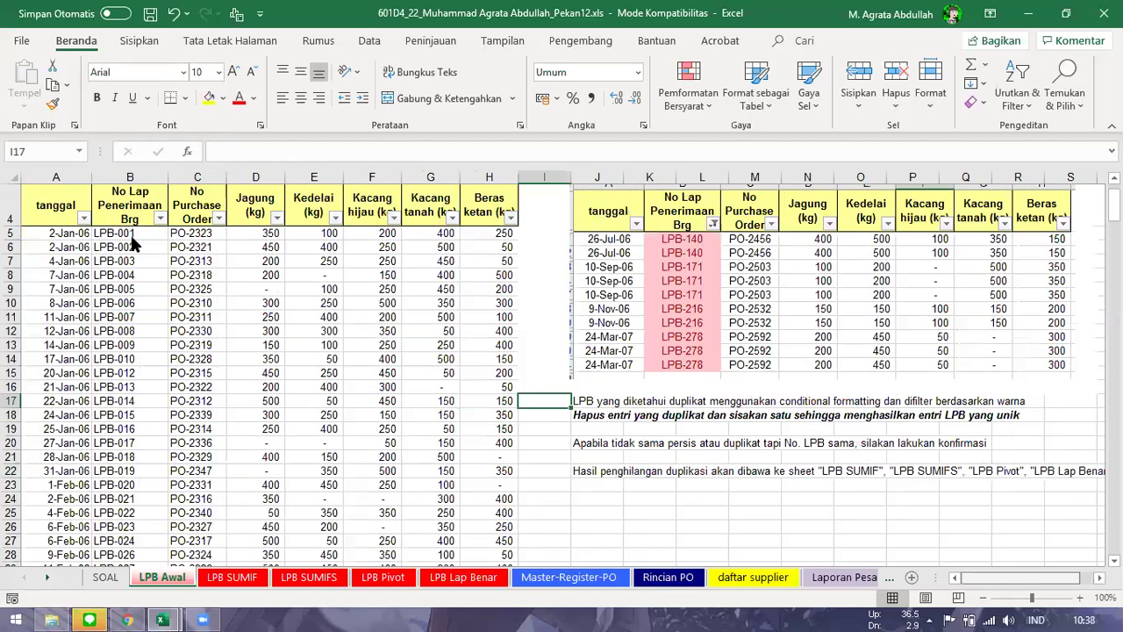
left_click(160, 219)
mouse_move(132, 325)
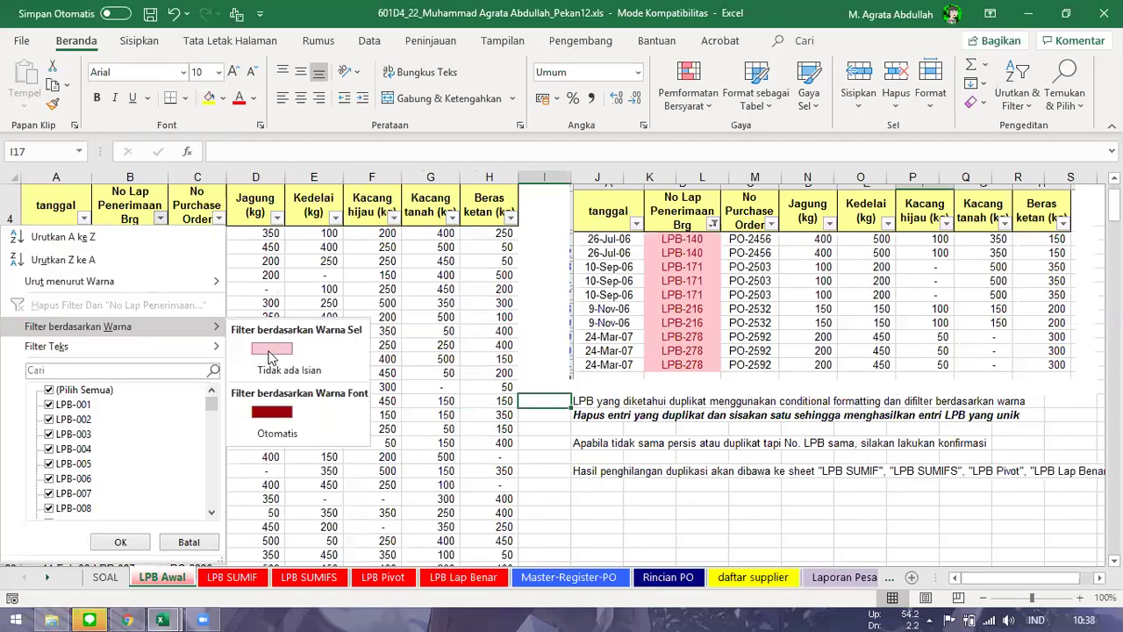
left_click(162, 219)
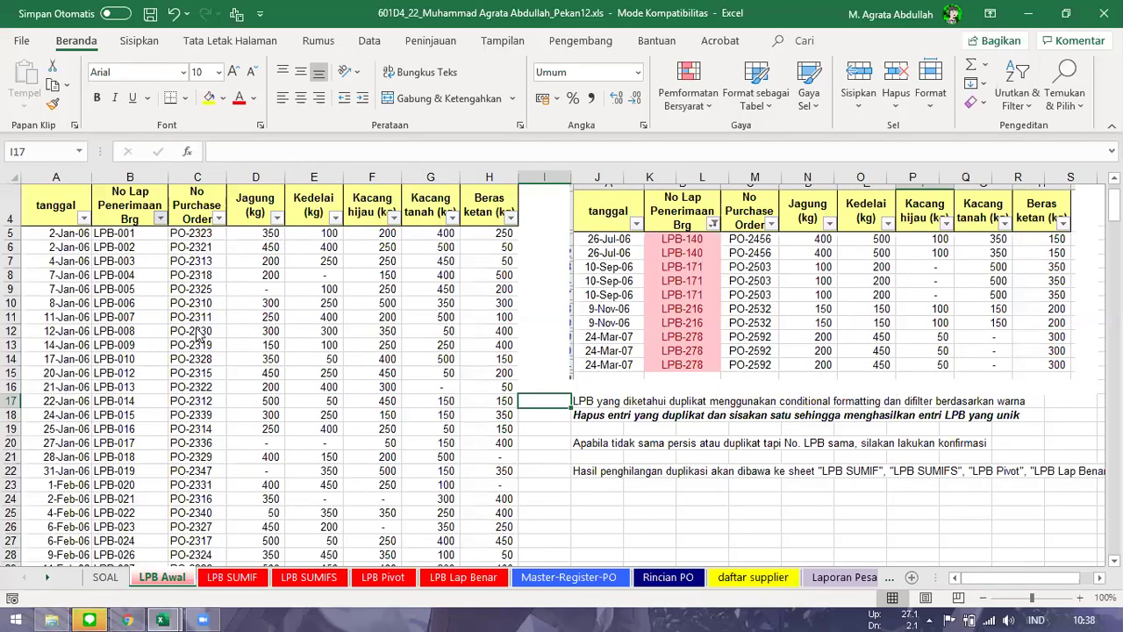
left_click(328, 425)
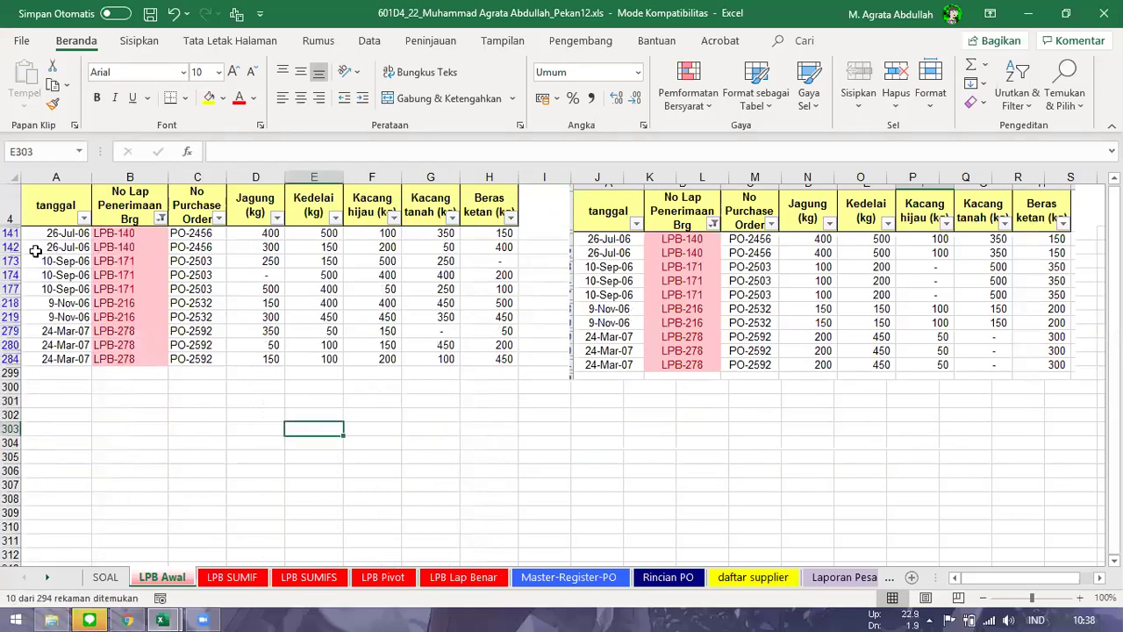
- Examine the repeated entries of LPB-140, LPB-171, LPB-216 and LPB-278 in the filtered list
left_click_drag(35, 247, 468, 246)
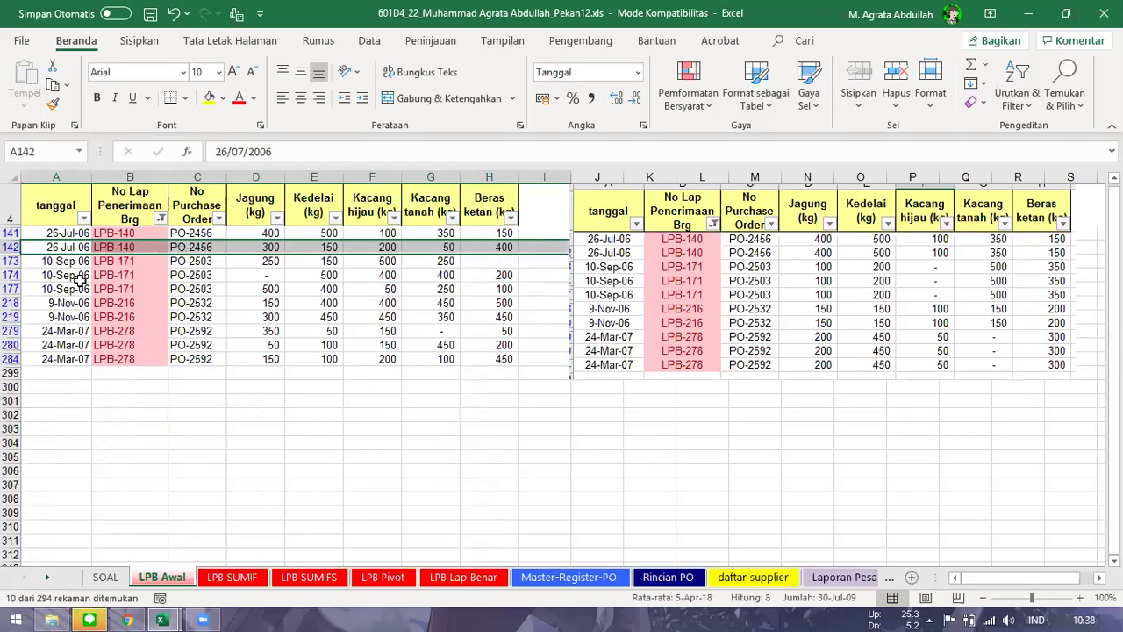
left_click_drag(123, 275, 131, 289)
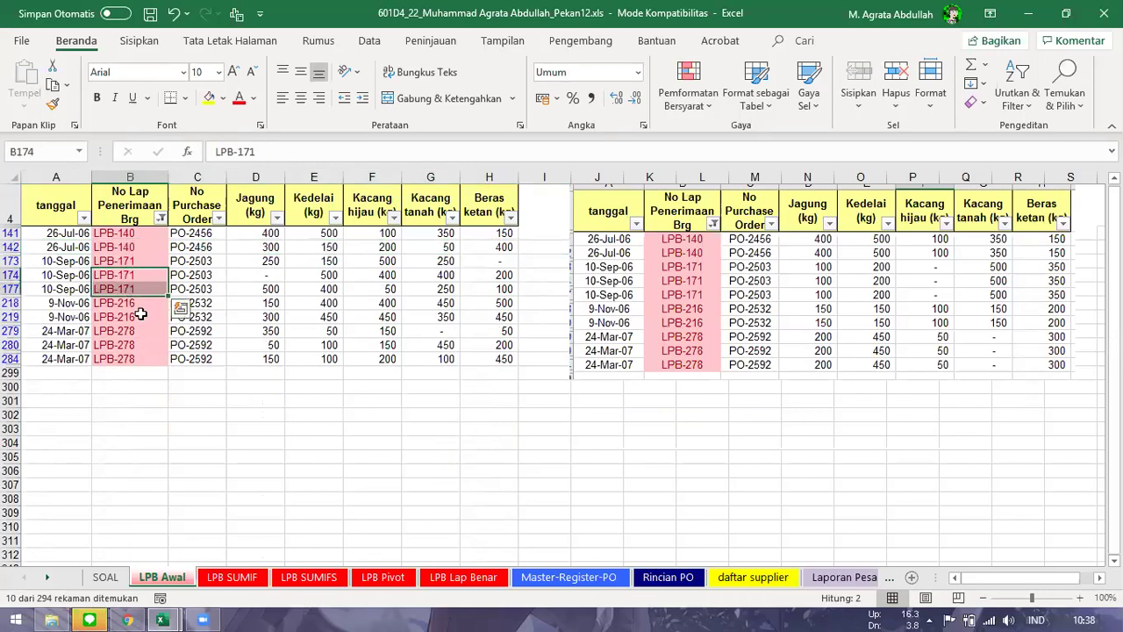
left_click(136, 317)
left_click_drag(130, 347, 131, 359)
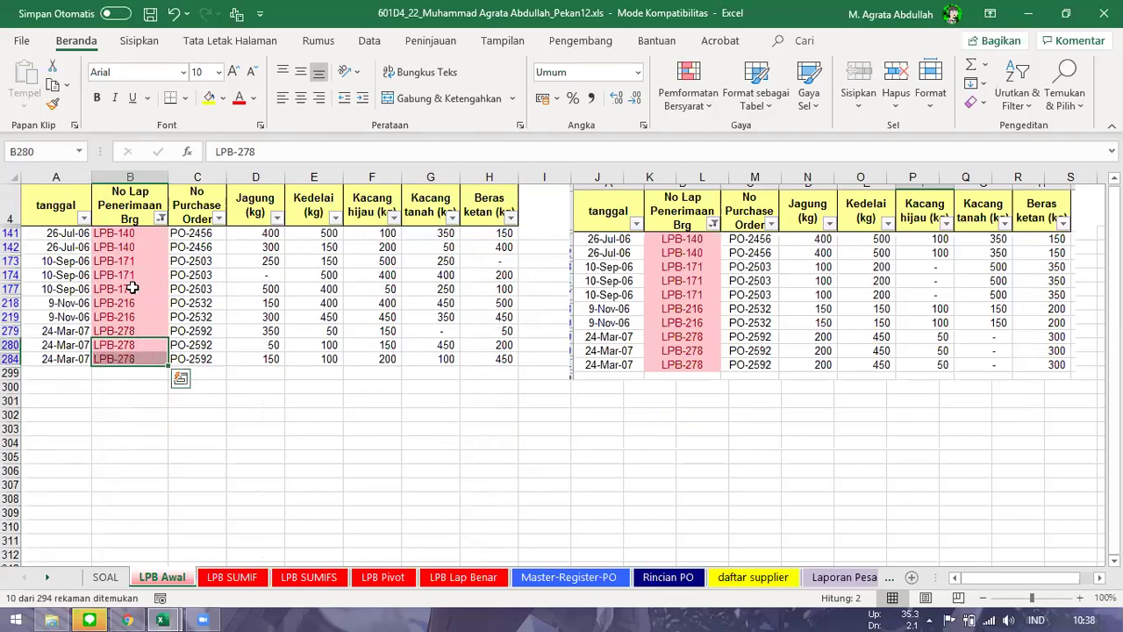
left_click(132, 247)
left_click_drag(130, 267, 132, 318)
left_click(131, 318)
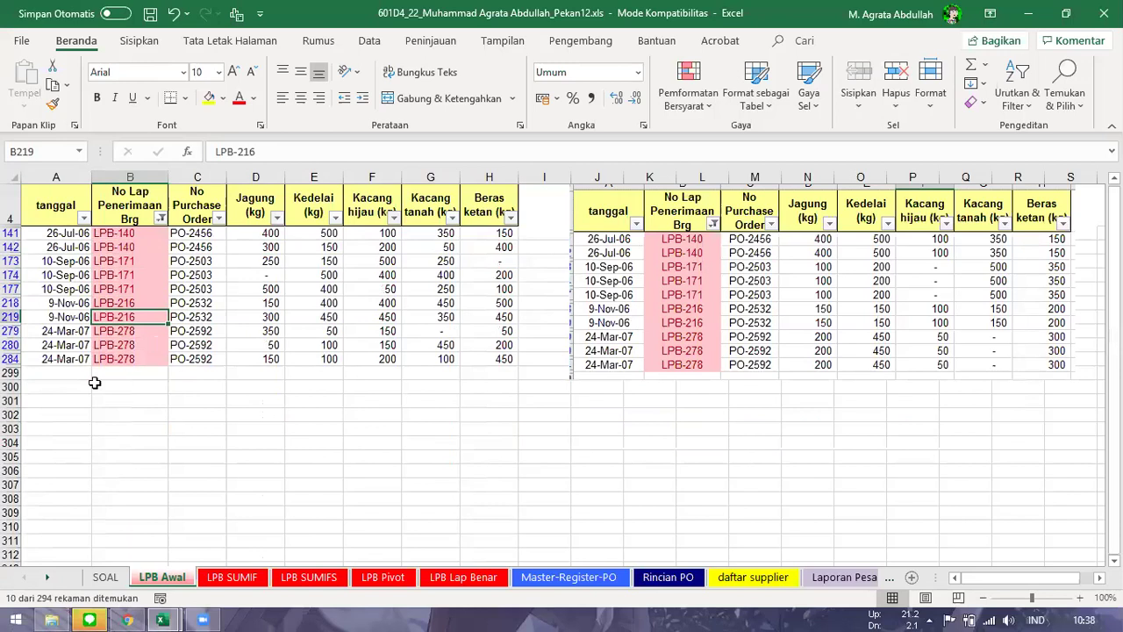
- Delete the entire sheet row of the second LPB-140 entry
left_click(125, 246)
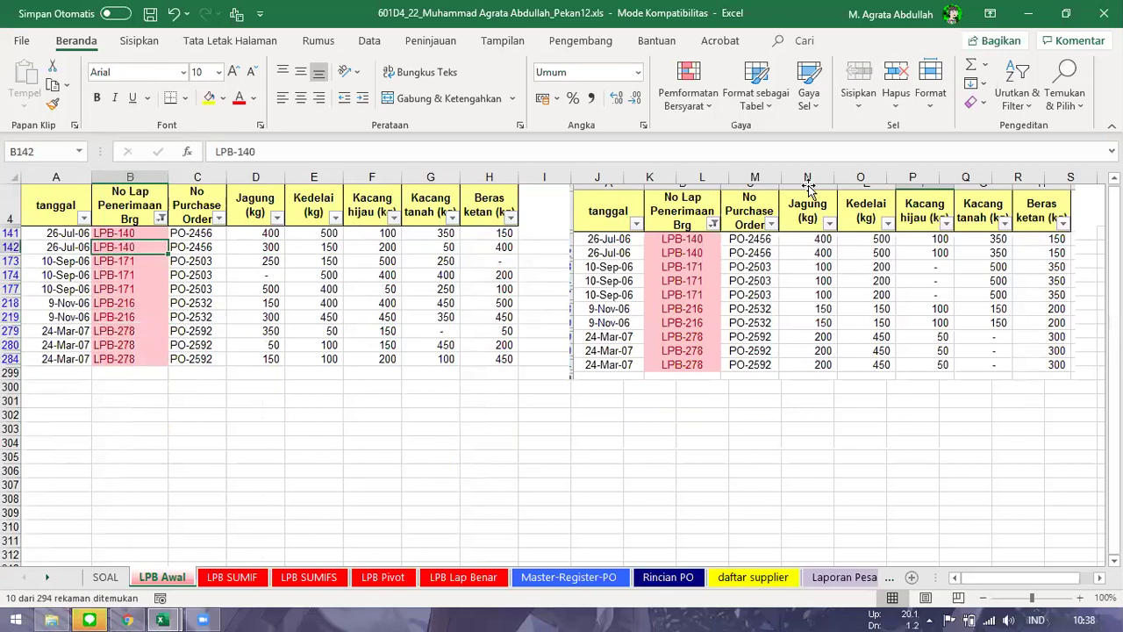
left_click(896, 110)
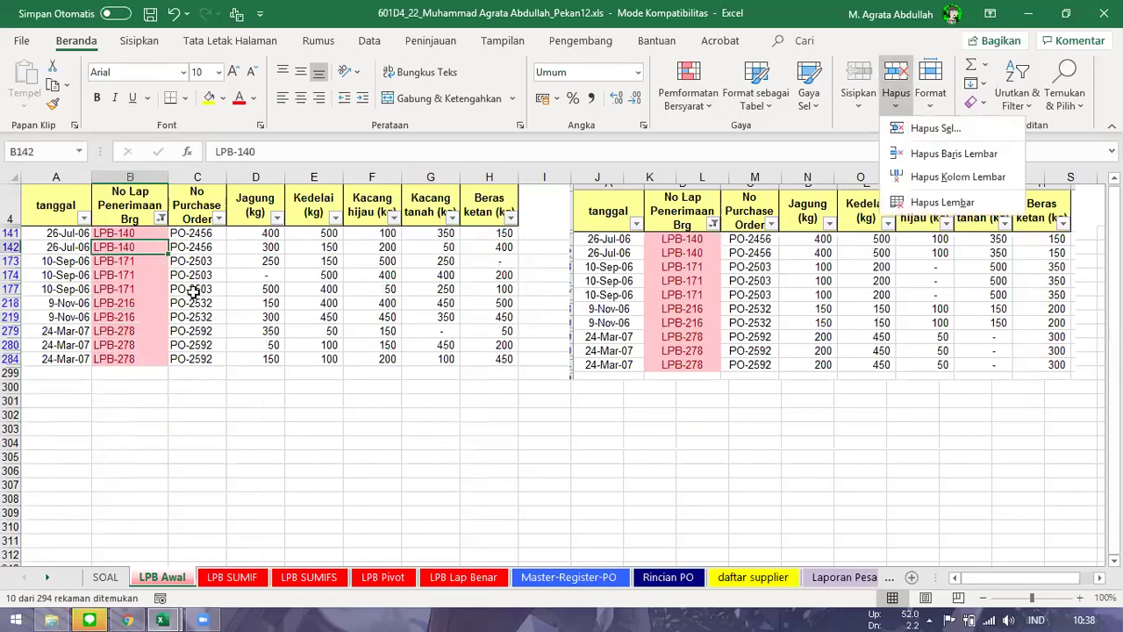
left_click(139, 250)
right_click(139, 249)
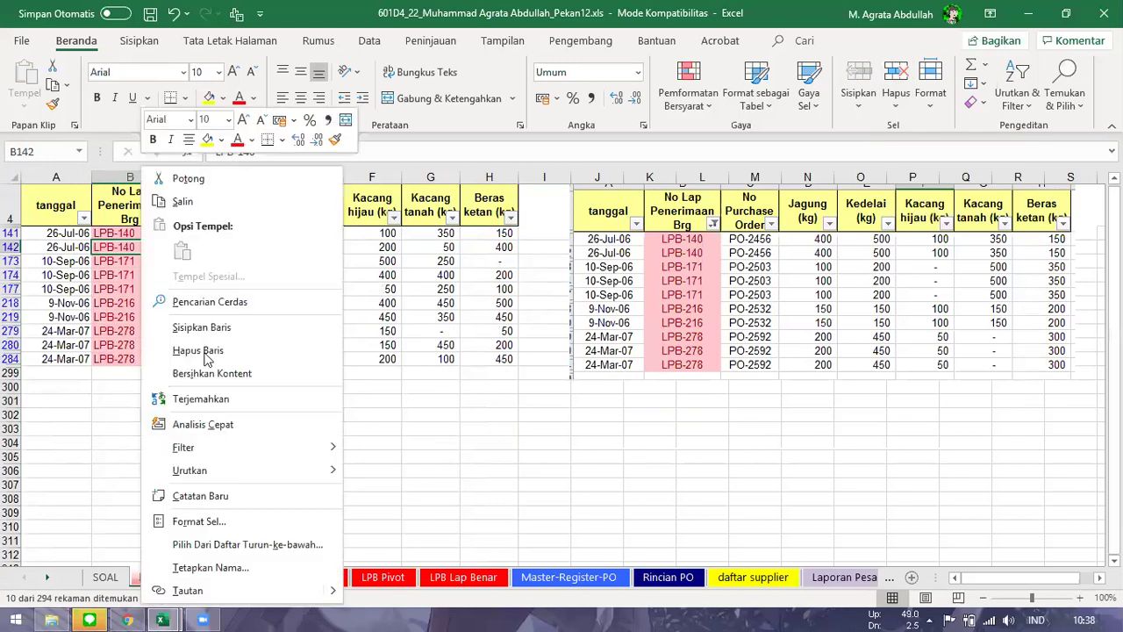
left_click(208, 354)
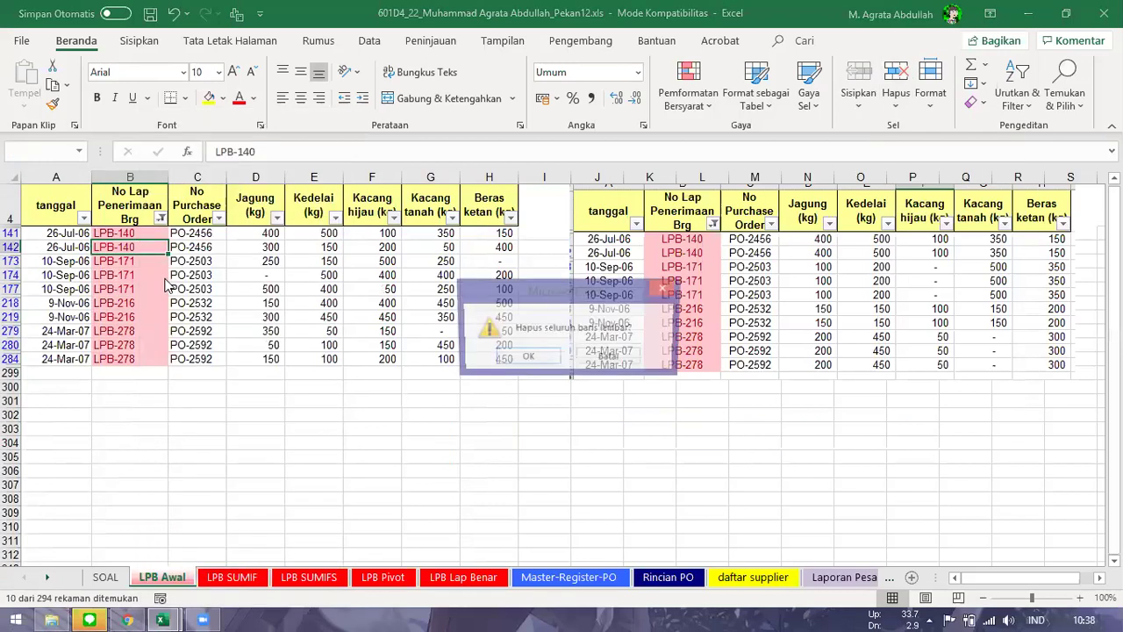
left_click(537, 356)
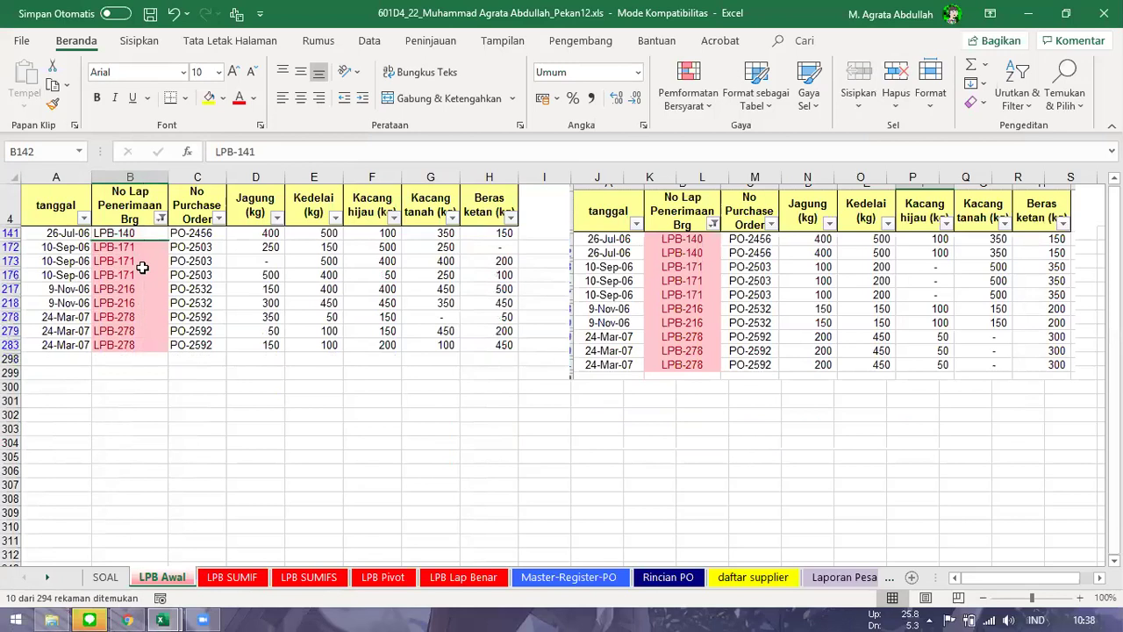
- Delete the entire rows of the second and third LPB-171 entries, keeping the first
left_click_drag(142, 268, 144, 277)
right_click(145, 277)
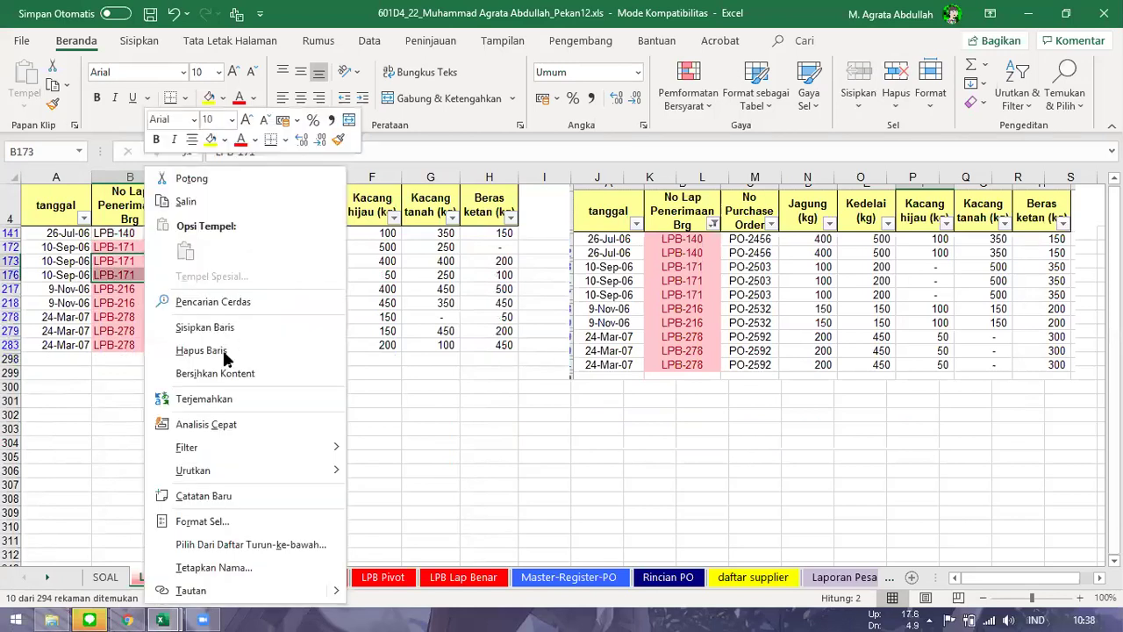
left_click(224, 351)
key("Return")
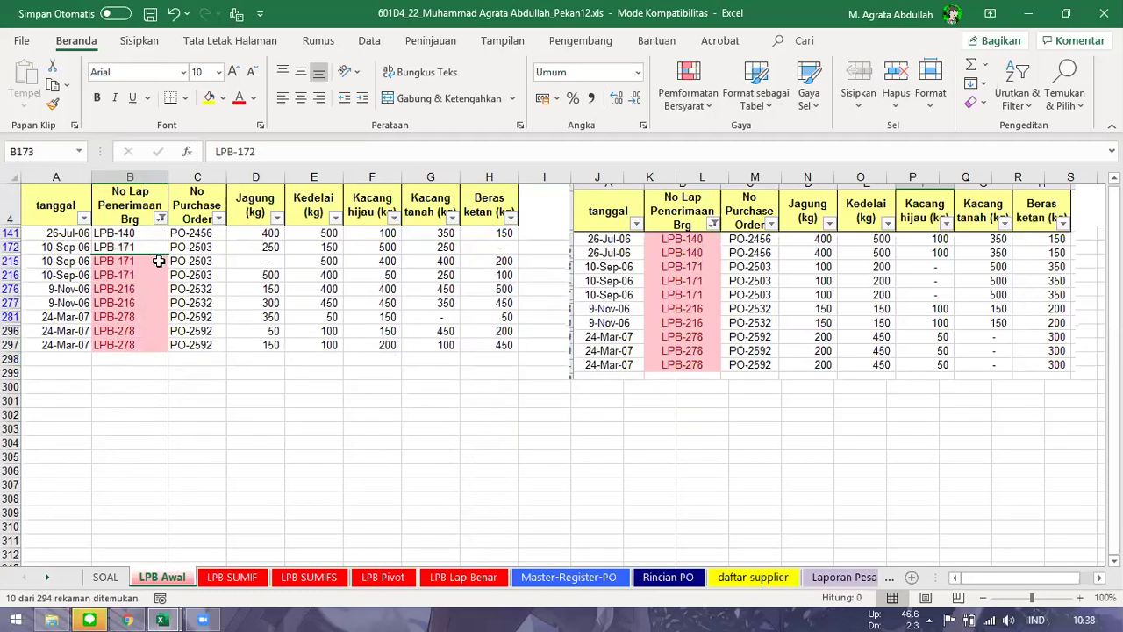
right_click(158, 261)
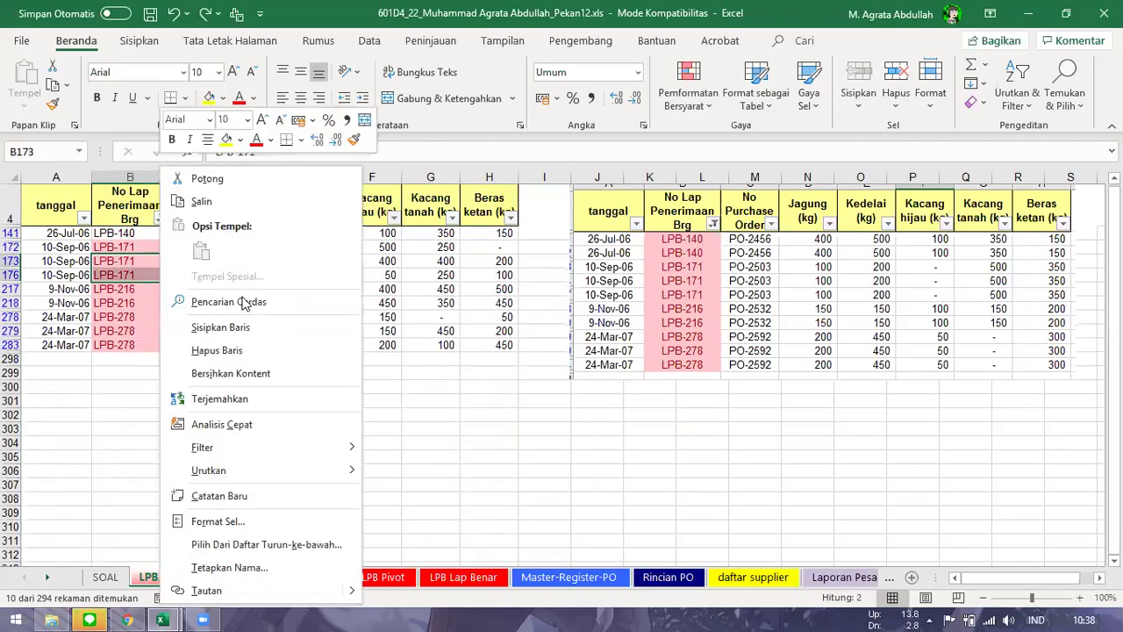
left_click(233, 351)
left_click(525, 358)
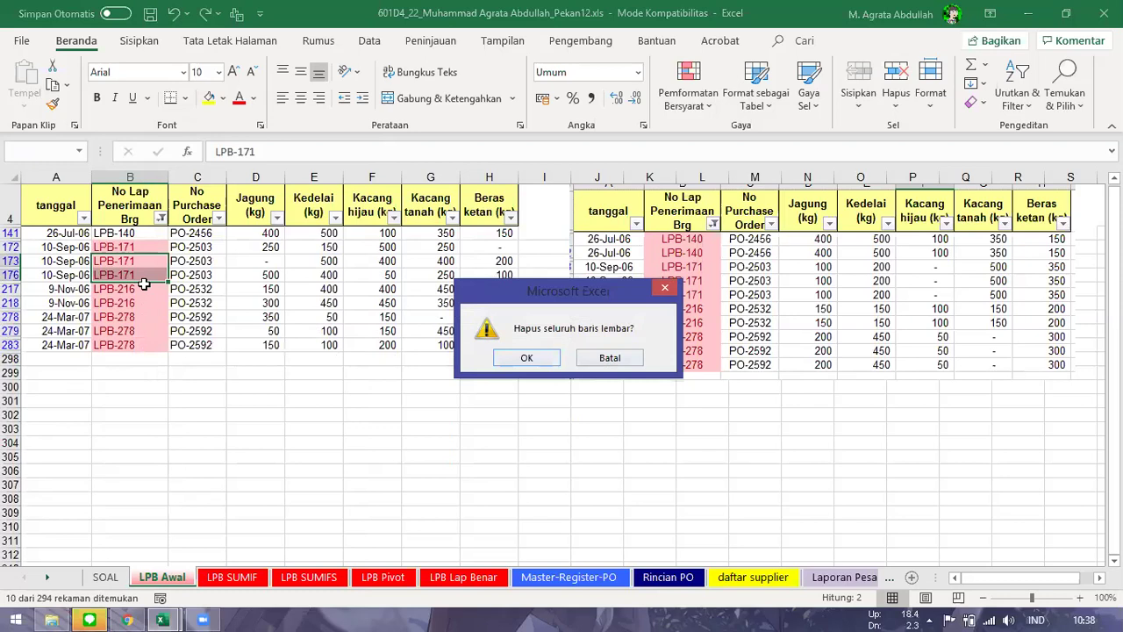
- Delete the entire row of the second LPB-216 entry
right_click(142, 275)
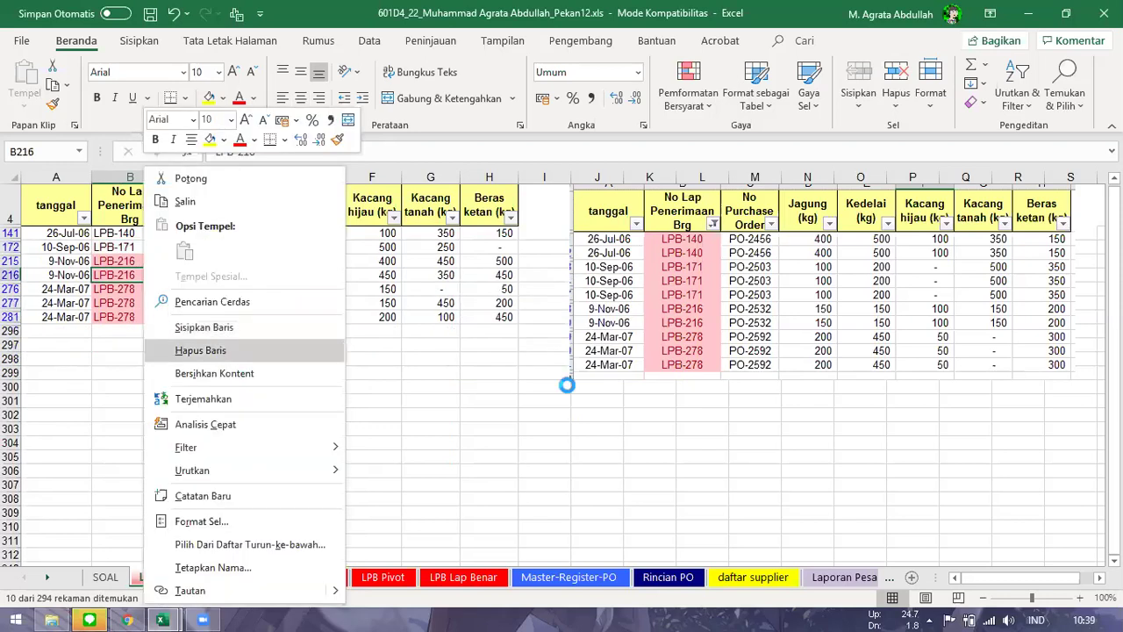
left_click(197, 279)
key("Return")
- Delete the entire rows of the second and third LPB-278 entries, keeping the first
left_click_drag(142, 289, 142, 302)
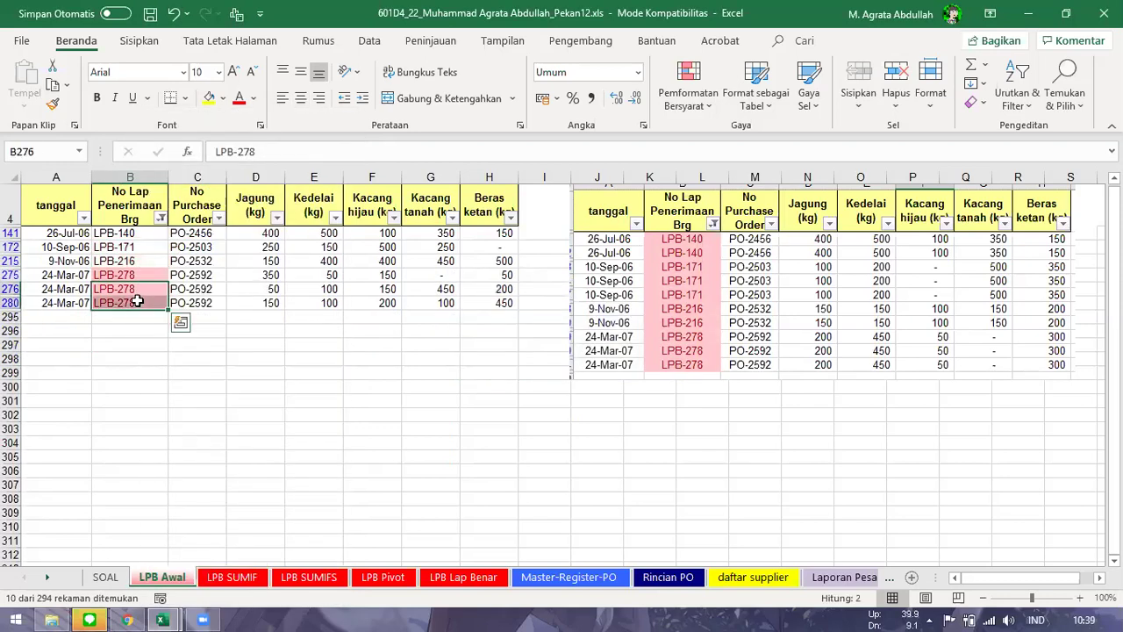
right_click(142, 303)
left_click(213, 350)
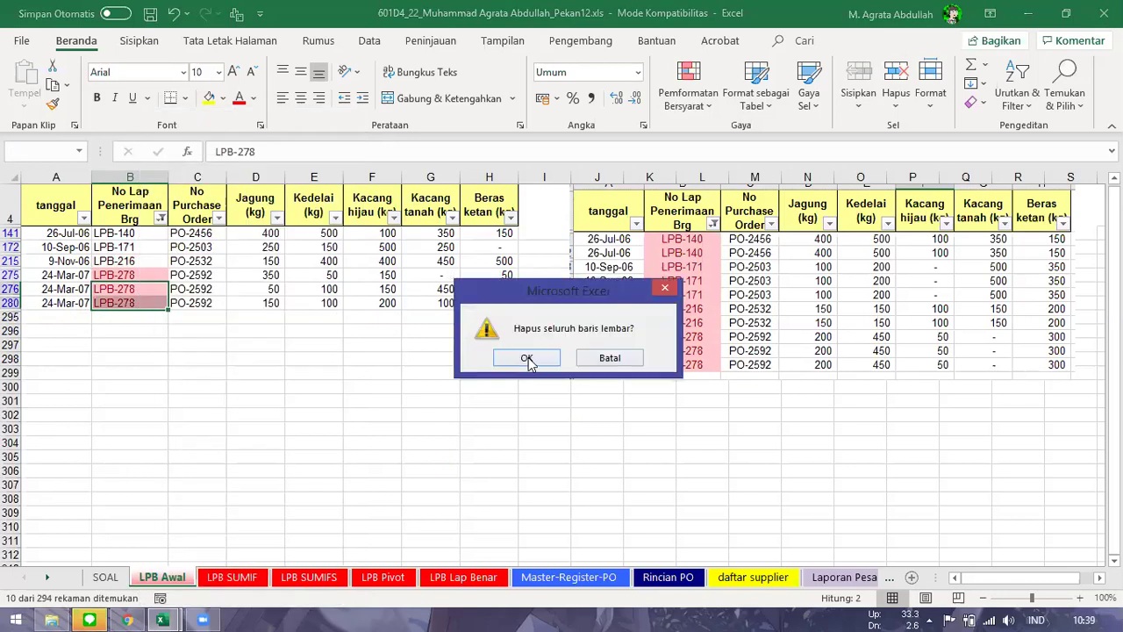
key("Return")
left_click(156, 376)
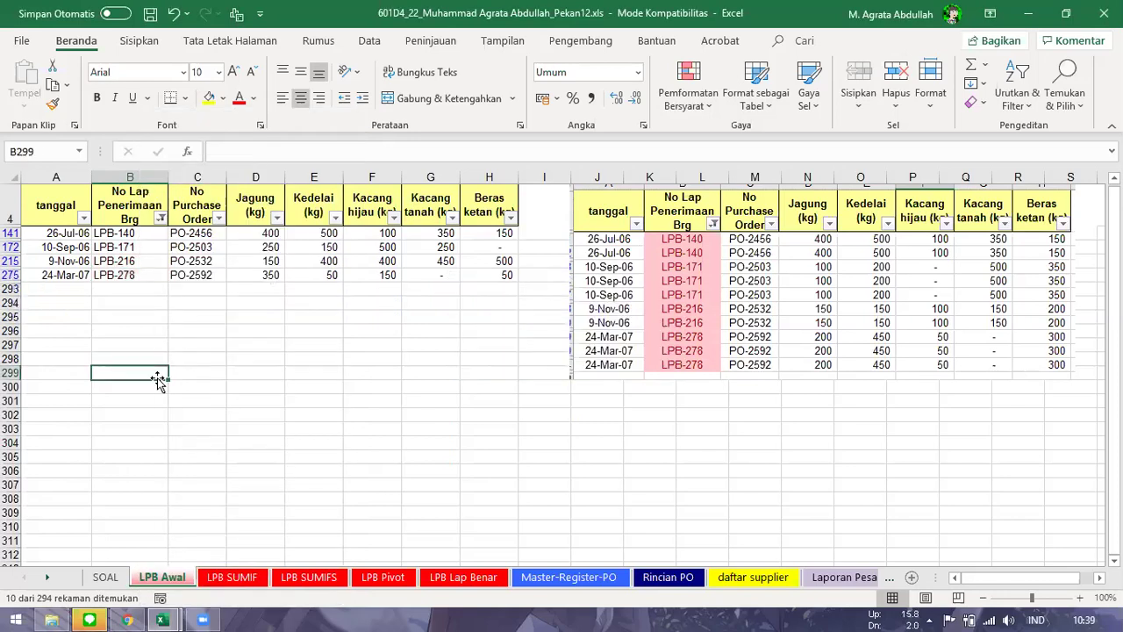
- Clear the colour filter from the No Lap Penerimaan Brg column to show the whole list
left_click(158, 219)
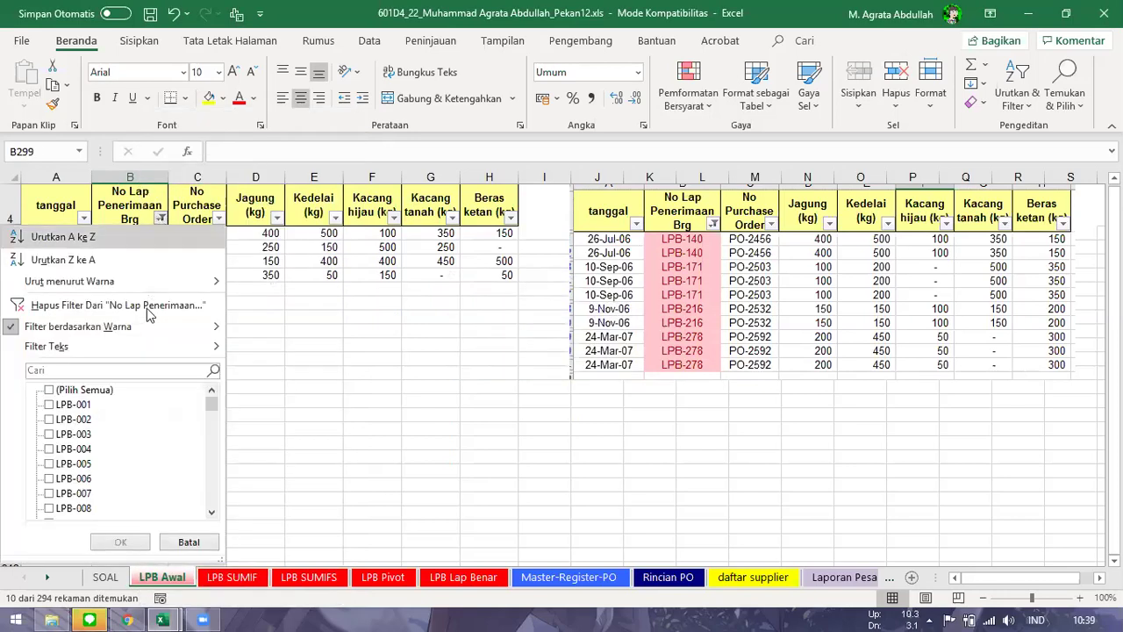
mouse_move(161, 327)
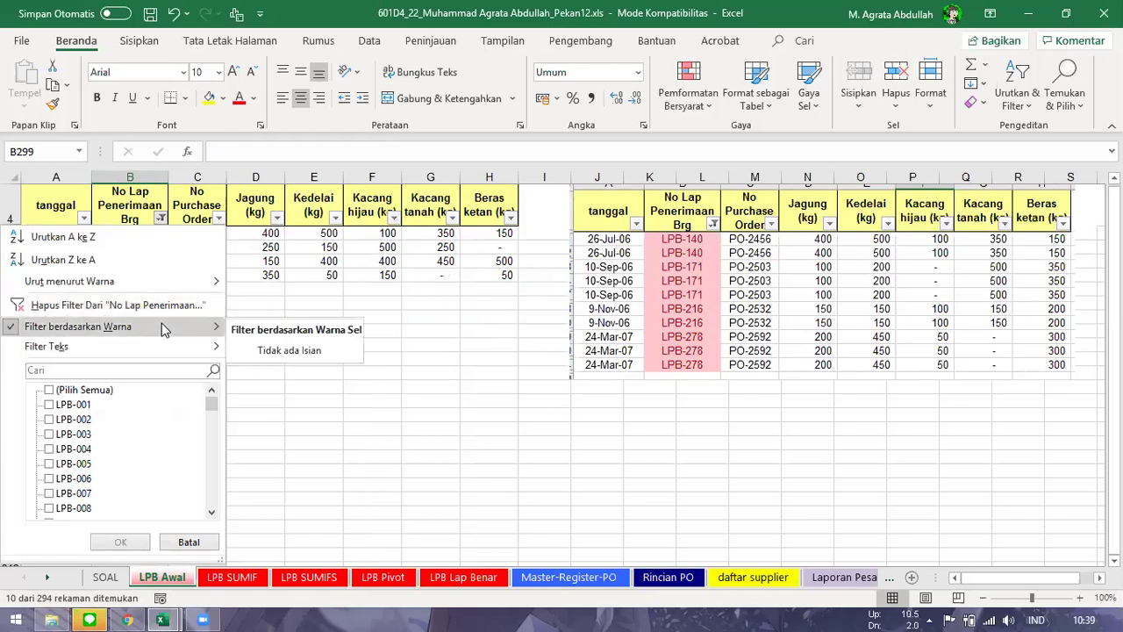
left_click(165, 305)
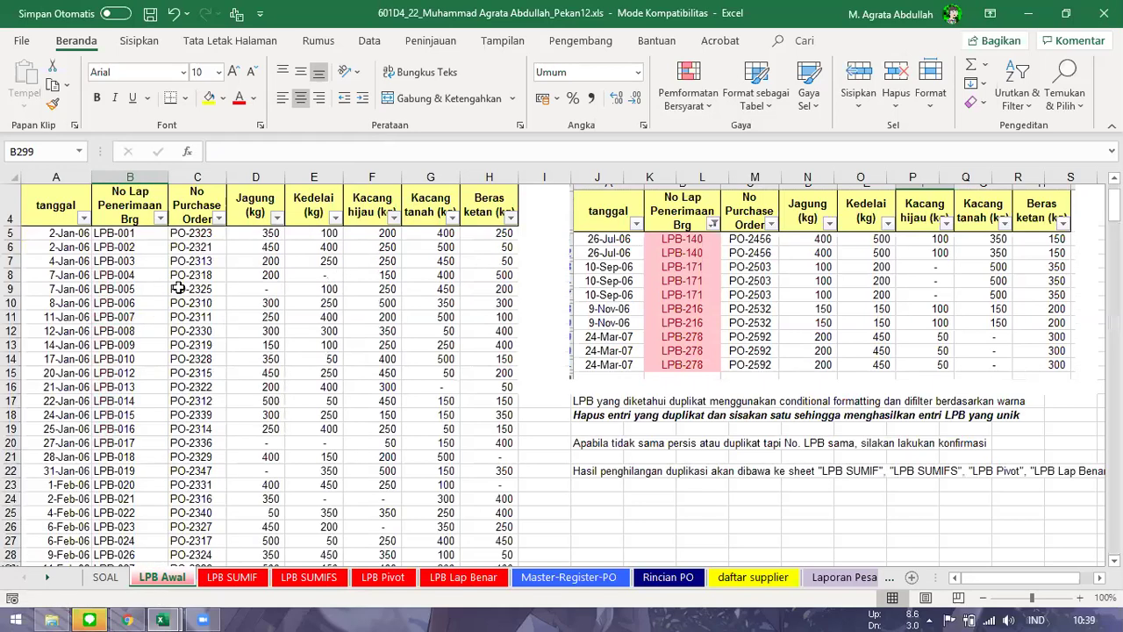
left_click(174, 292)
- Check the full LPB Awal list for remaining highlighted duplicates and return to the SOAL sheet
scroll(1079, 326, "down", 18)
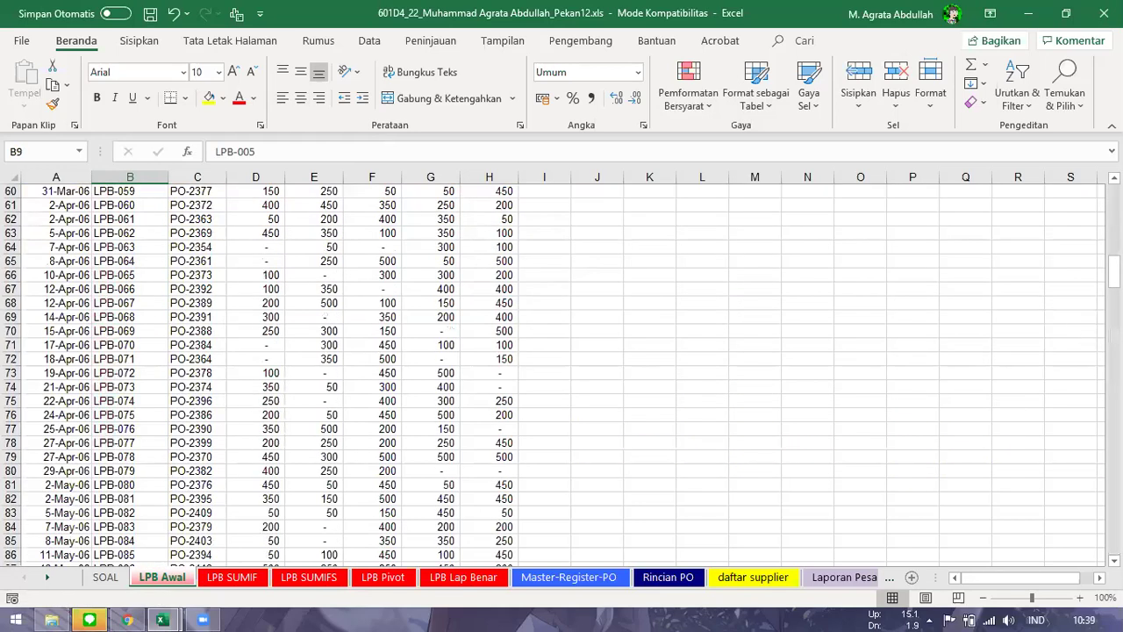
scroll(1079, 326, "down", 20)
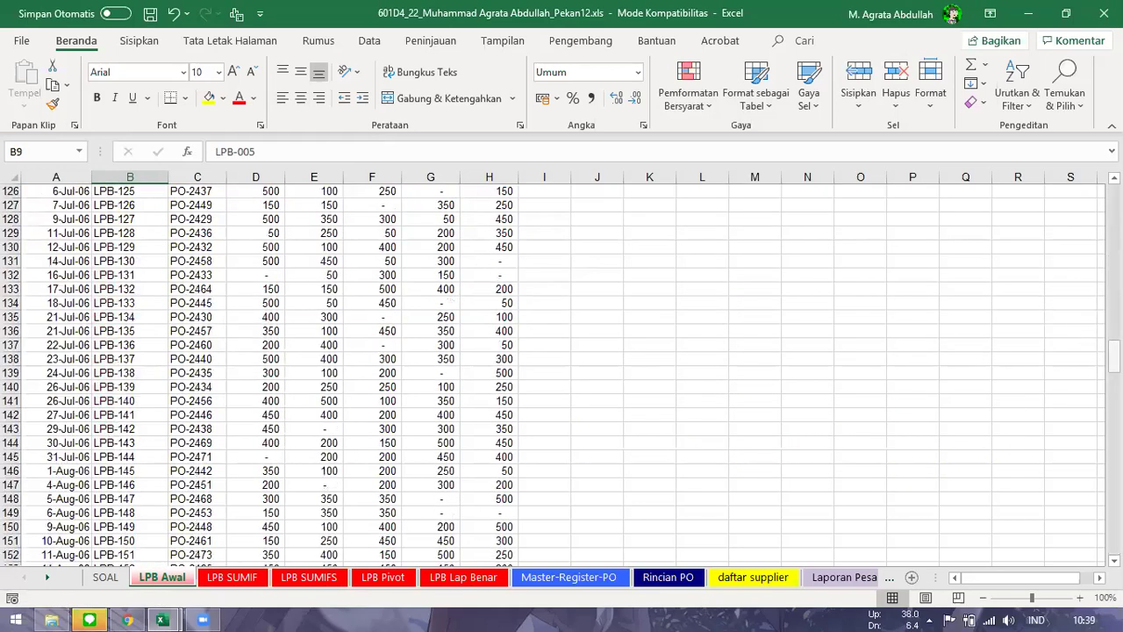
scroll(561, 369, "down", 20)
scroll(561, 368, "up", 20)
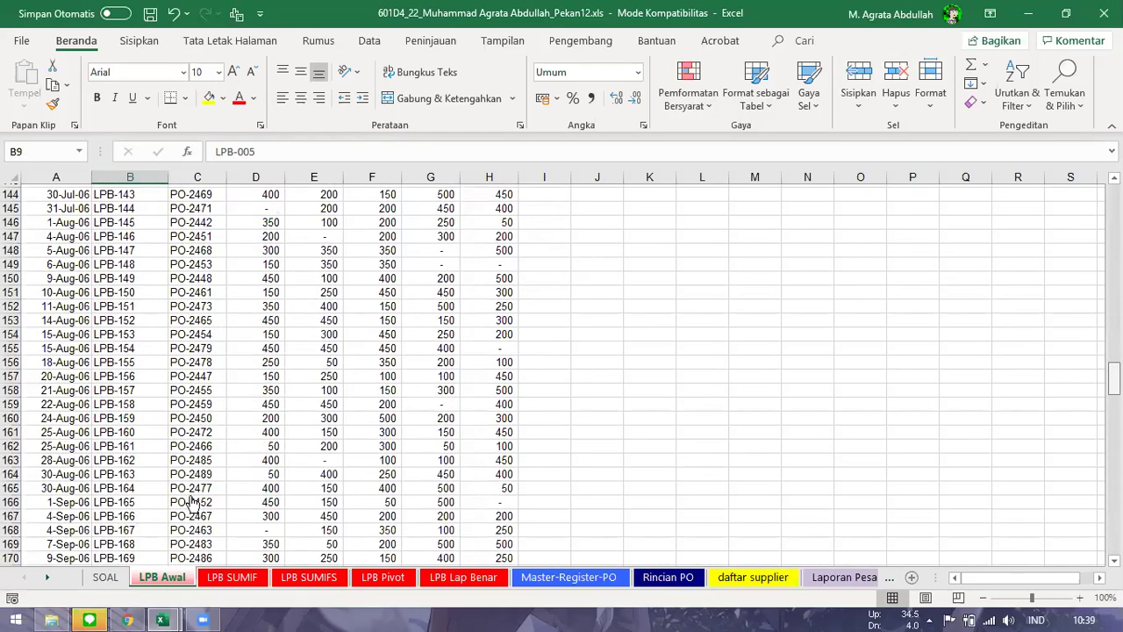
key("ctrl+Page_Up")
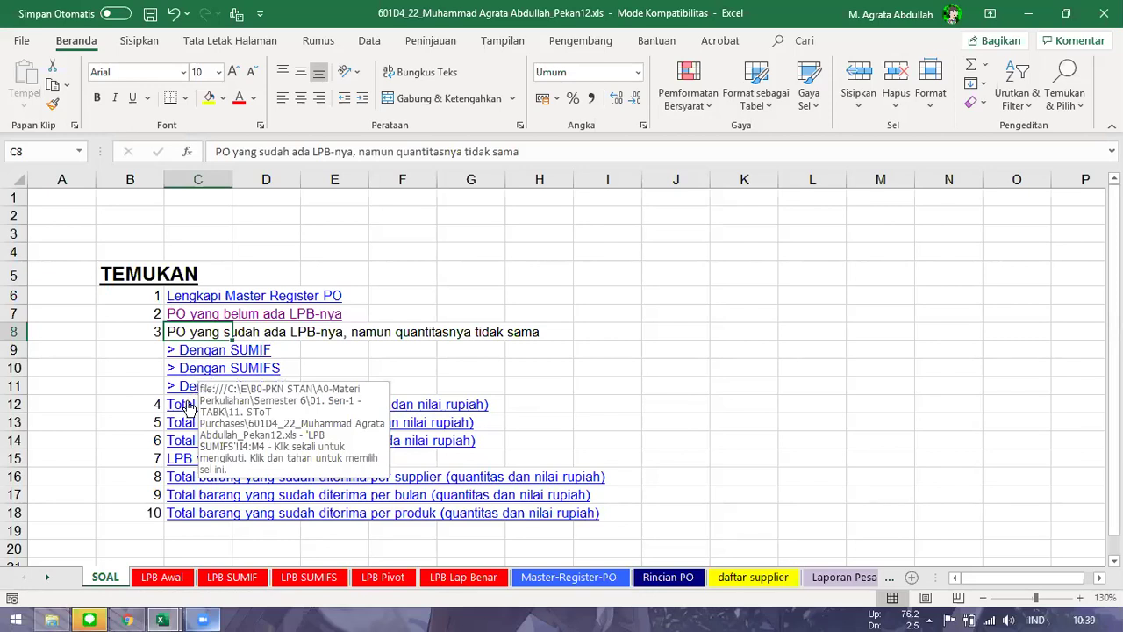
- Review the SUMIF, SUMIFS and PivotTable questions on SOAL, and examine the first jagung formula on the LPB SUMIF sheet
left_click(149, 387)
left_click_drag(143, 350, 143, 386)
left_click(144, 465)
left_click(151, 389)
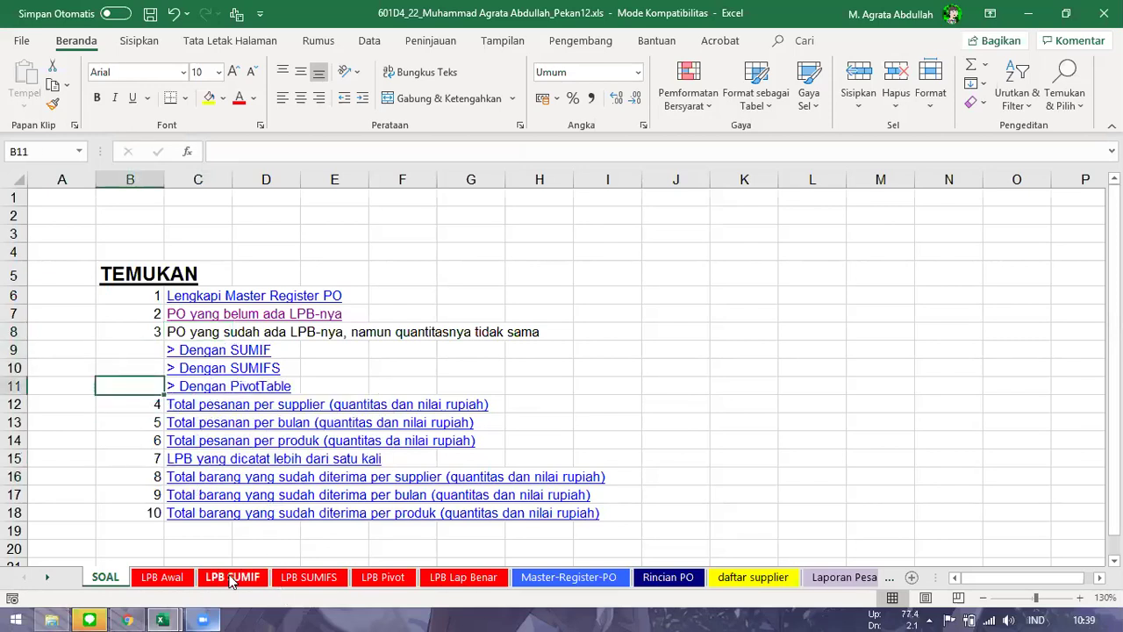
left_click(228, 579)
left_click(495, 344)
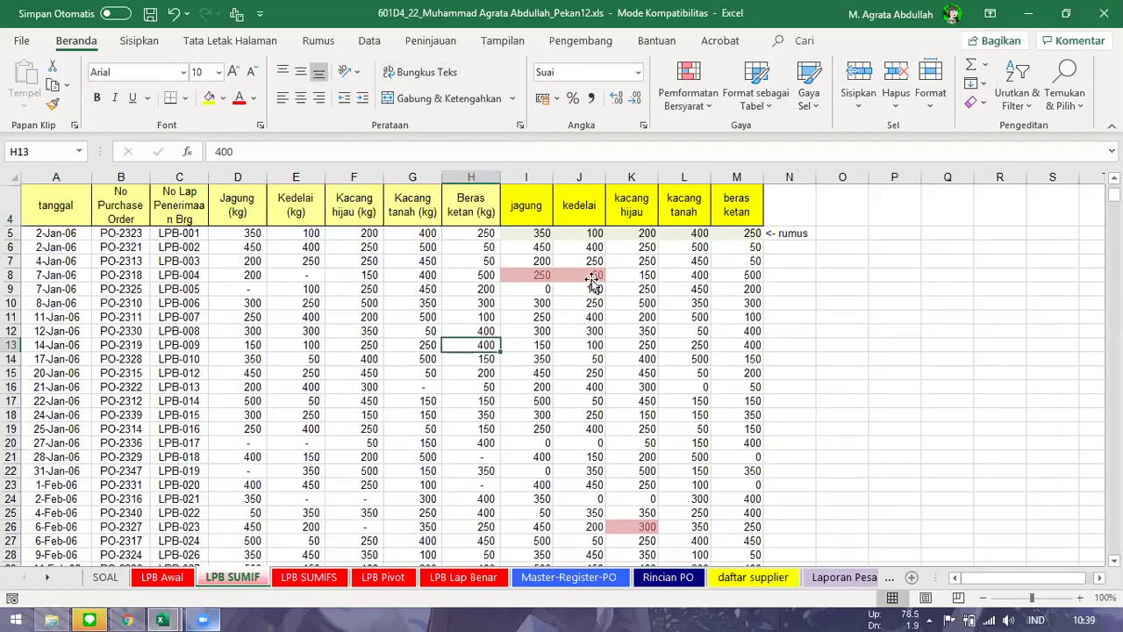
left_click(544, 345)
left_click(544, 278)
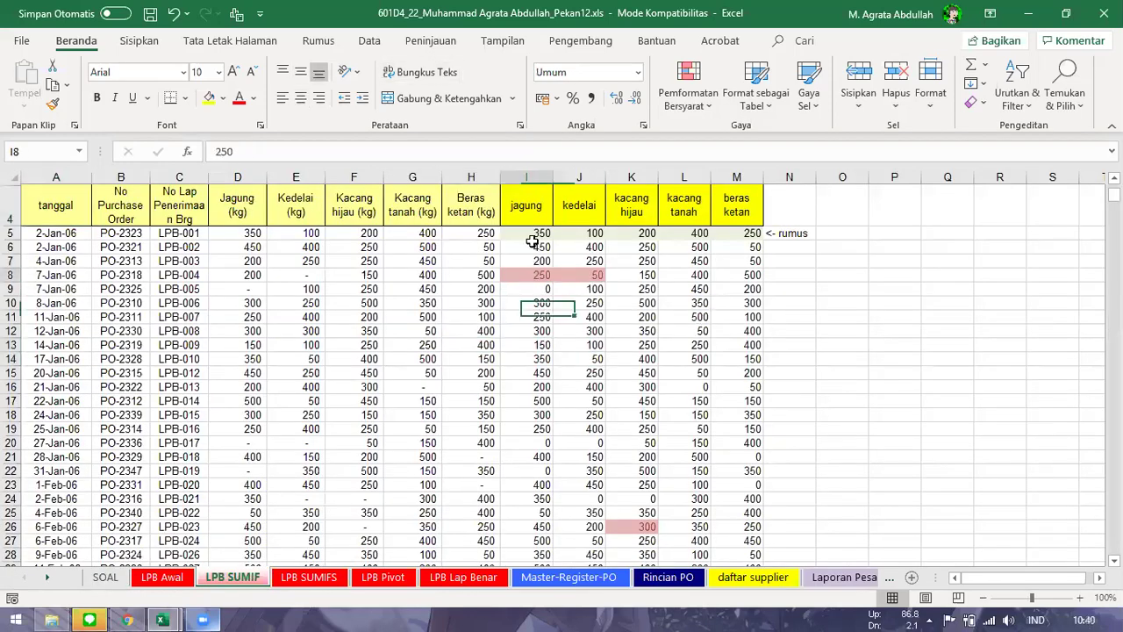
key("Up")
key("Up")
key("Up")
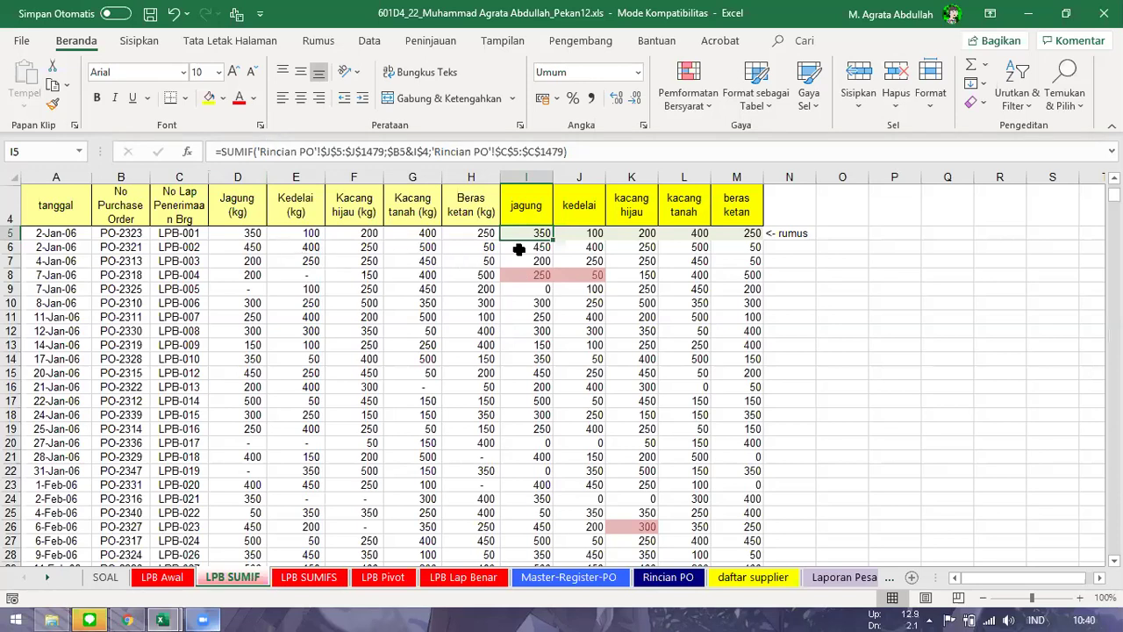
- Clear the filter from the Cek LPB column on the Master-Register-PO sheet
left_click(558, 580)
left_click(321, 294)
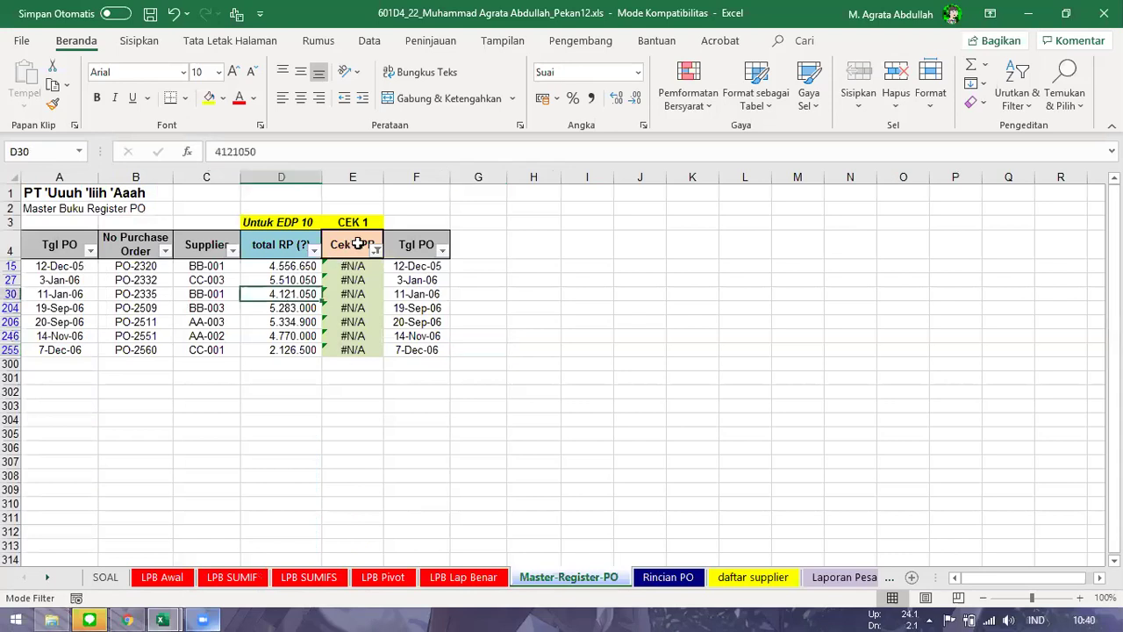
left_click(376, 251)
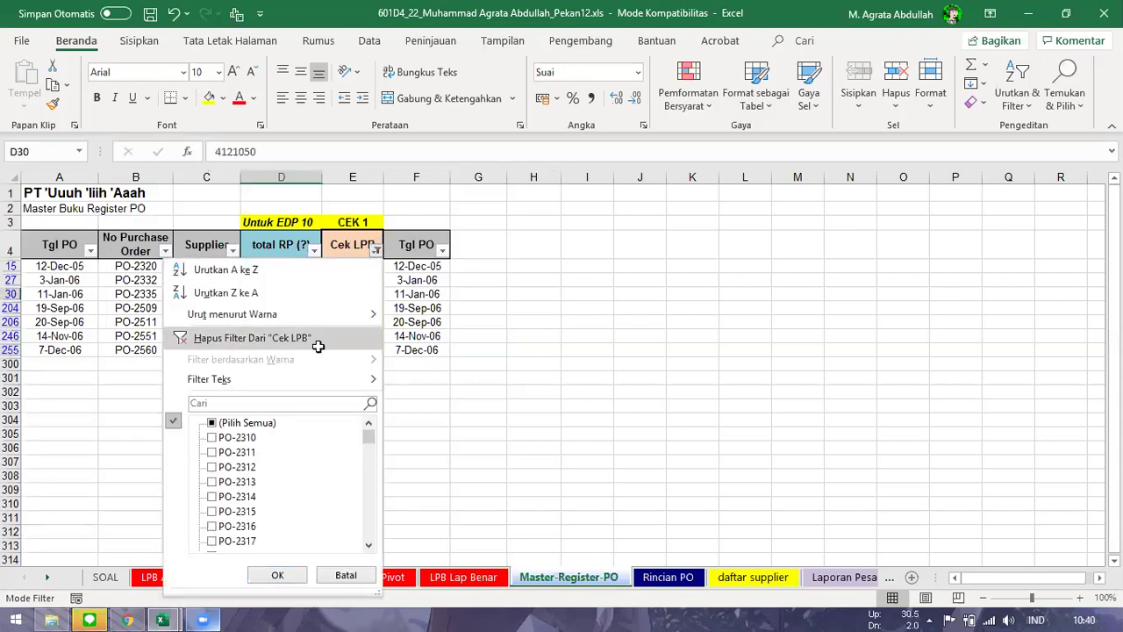
left_click(319, 341)
- Examine the Cek LPB and total RP formulas and compare how Master-Register-PO, Rincian PO and LPB SUMIF identify purchase orders
left_click(356, 295)
left_click(354, 265)
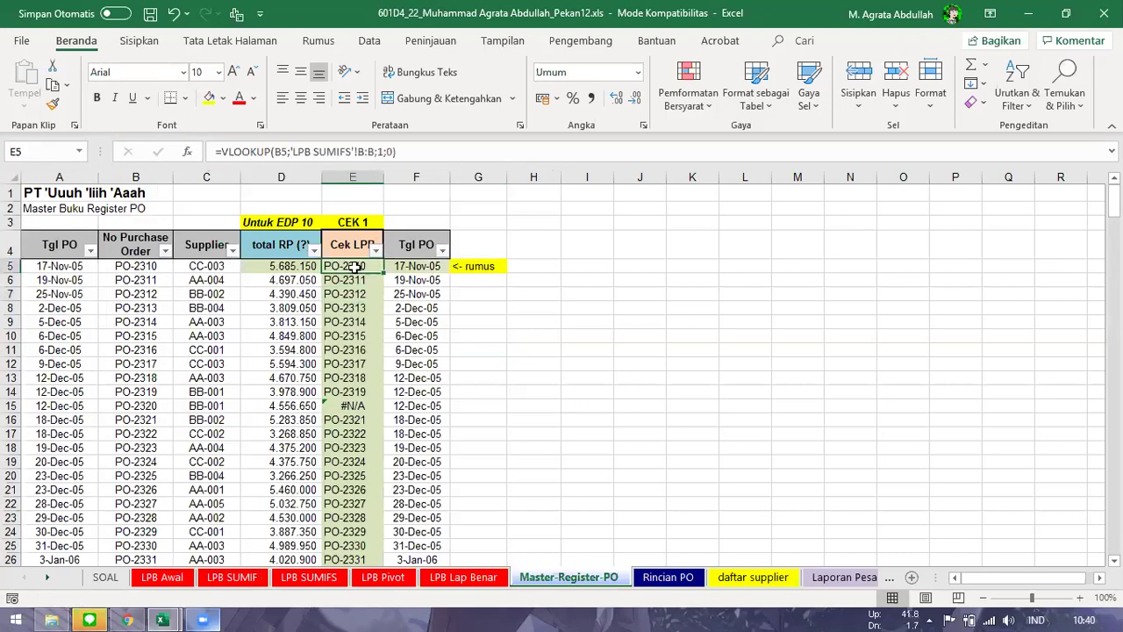
left_click(288, 268)
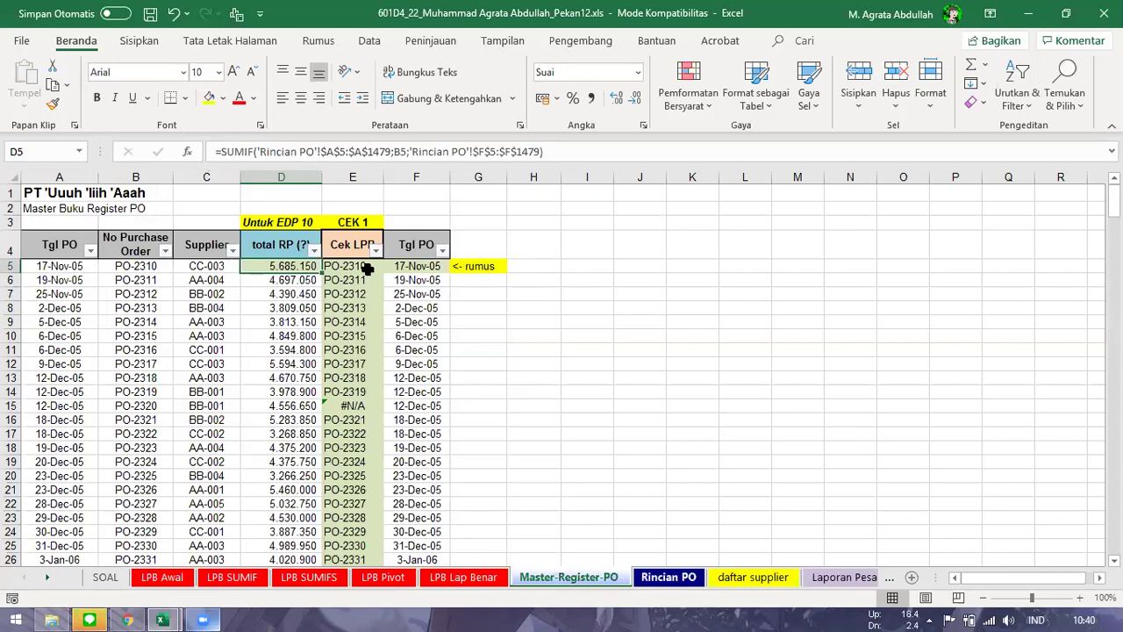
left_click(668, 578)
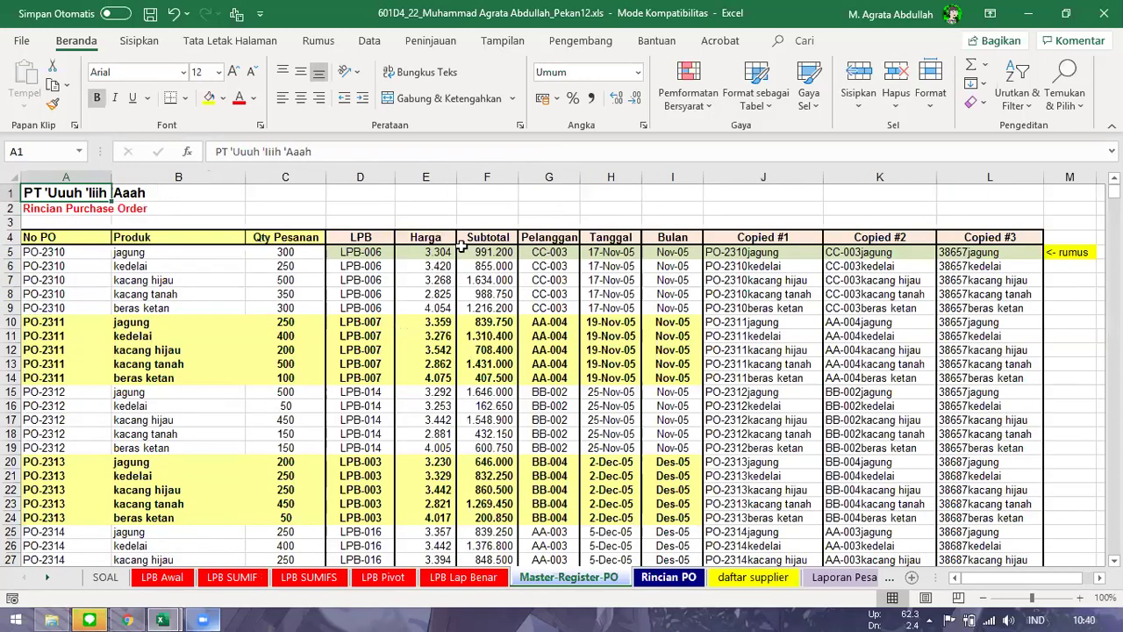
left_click(544, 579)
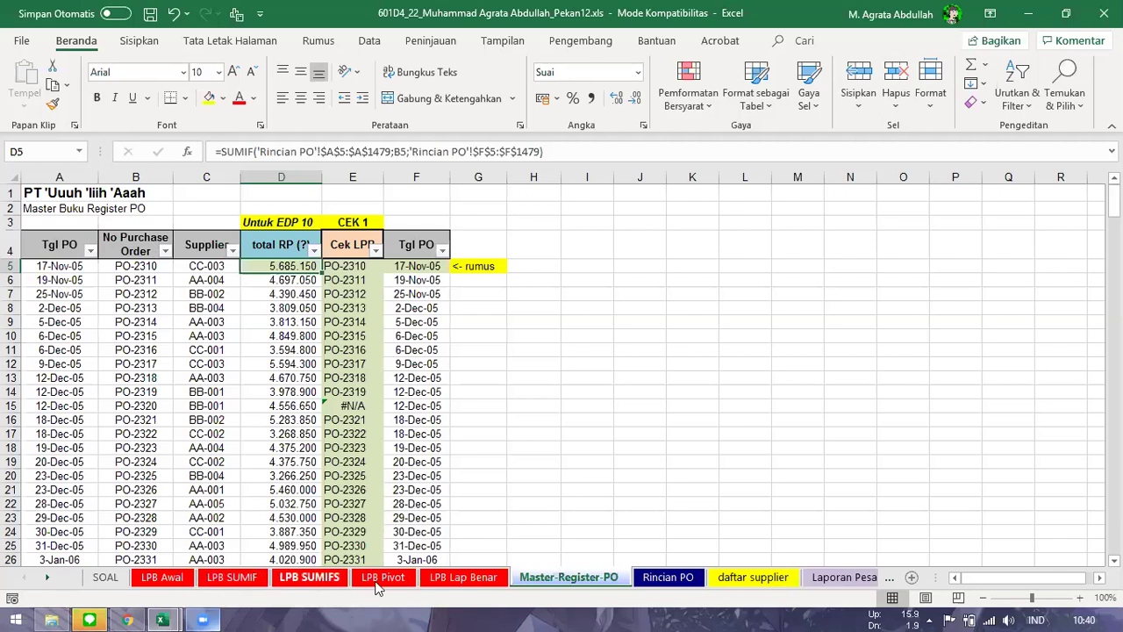
left_click(250, 582)
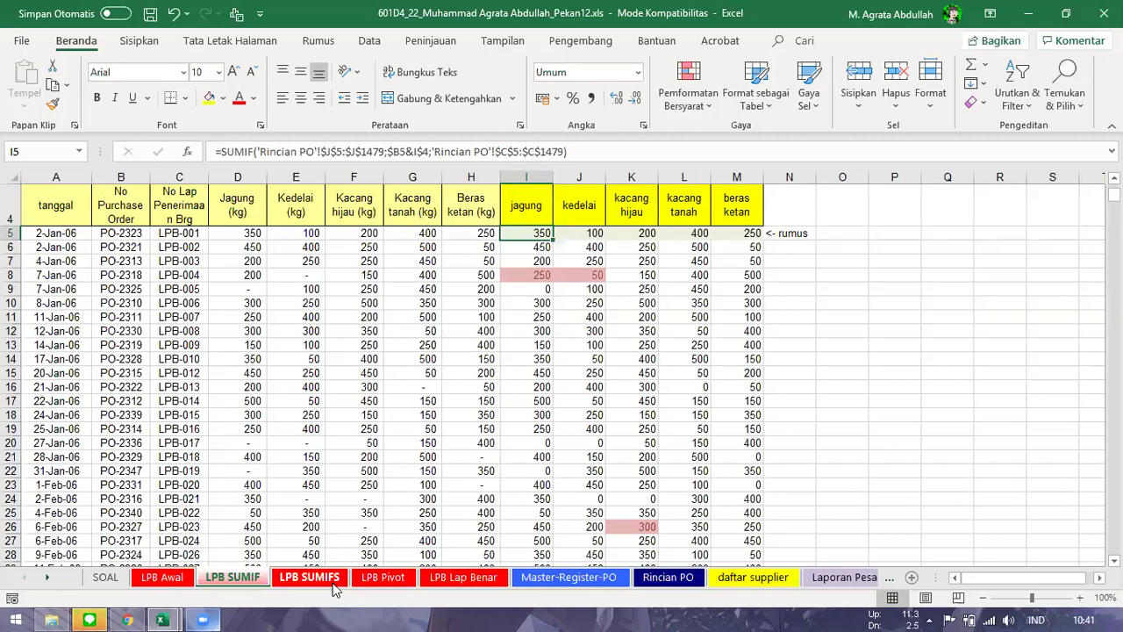
left_click(579, 579)
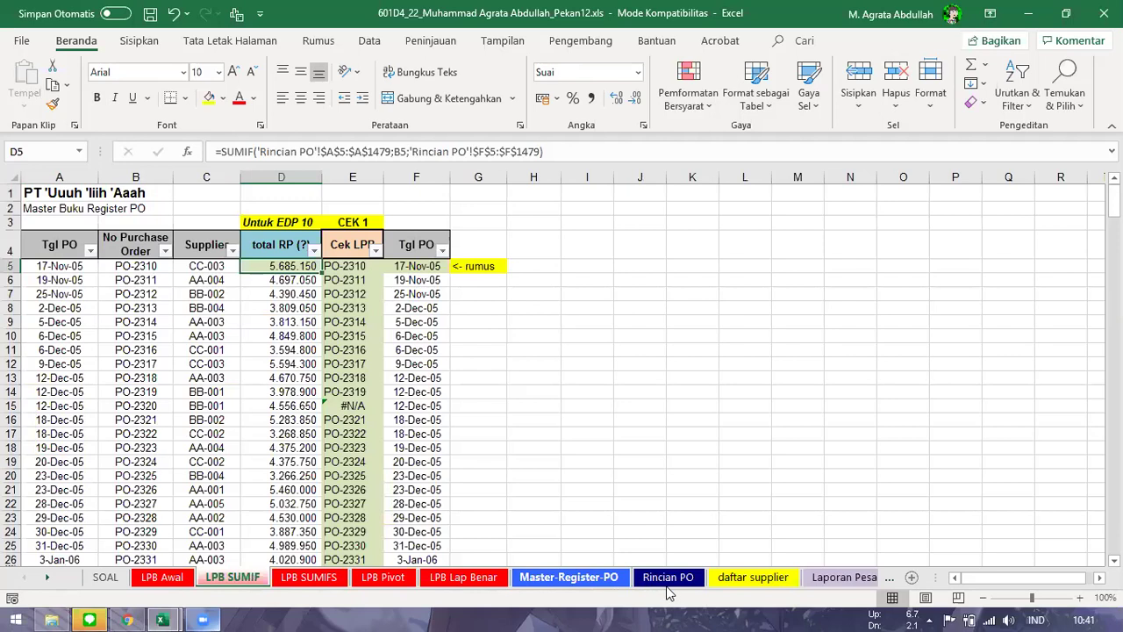
left_click(668, 577)
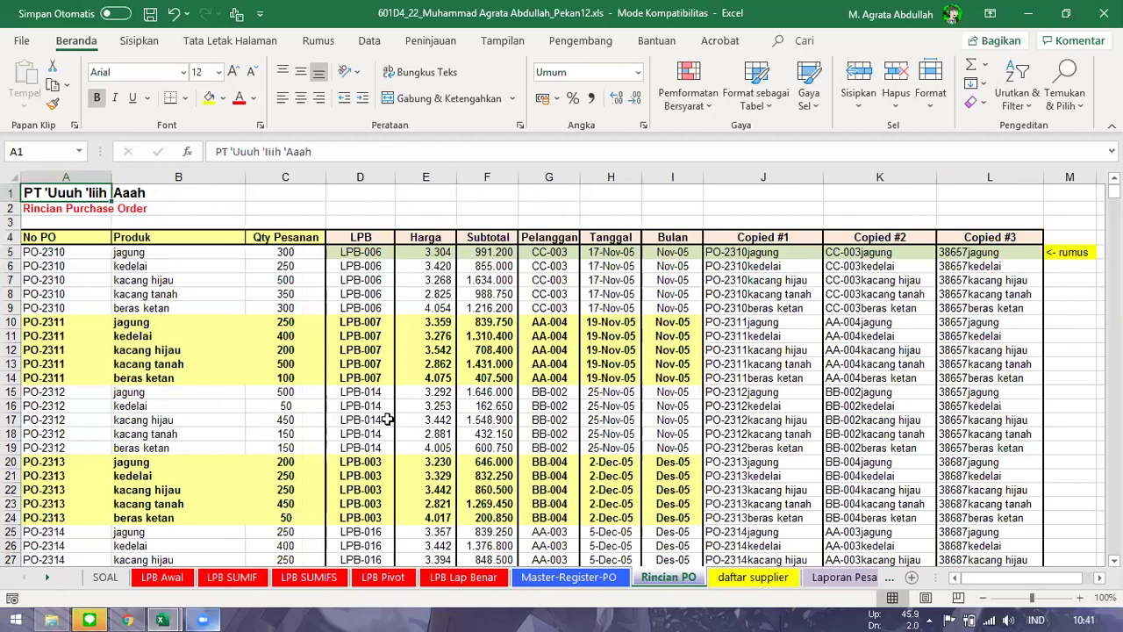
left_click(215, 580)
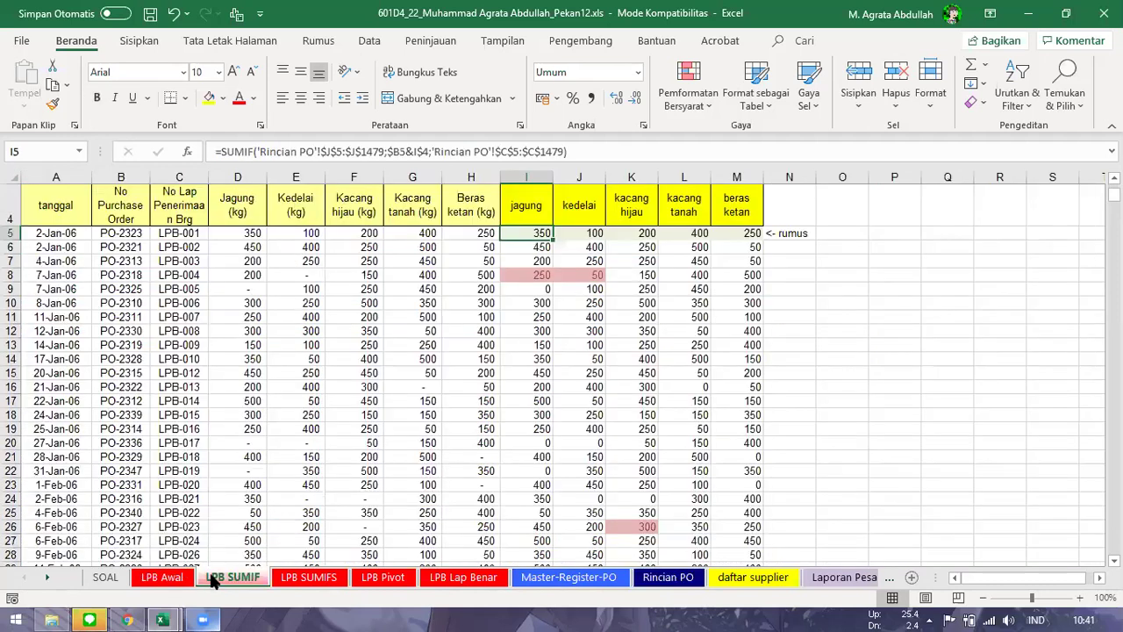
left_click(121, 234)
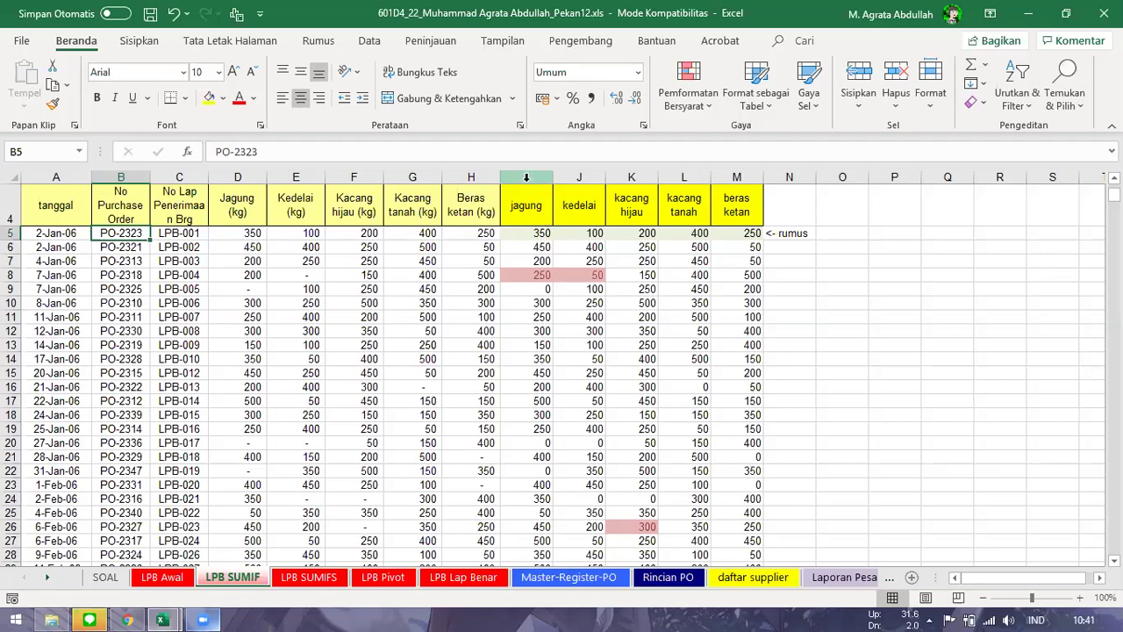
- Start an example table beside the LPB SUMIF data with the headers k1 in P5 and k2 in Q5
left_click(876, 235)
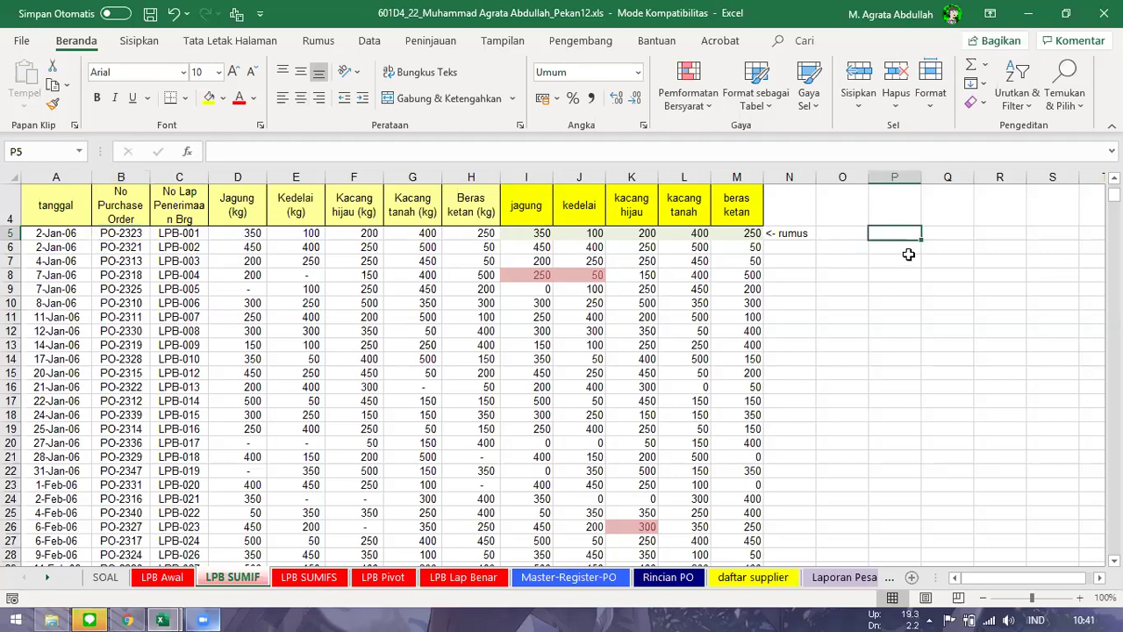
type("k1")
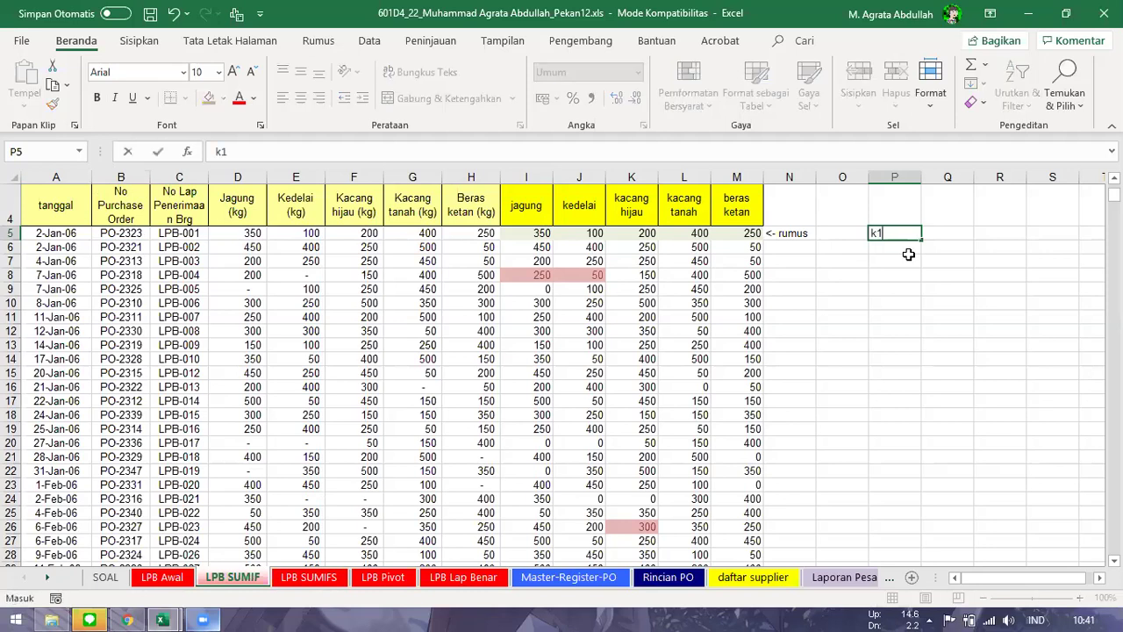
key("Tab")
type("k")
key("Return")
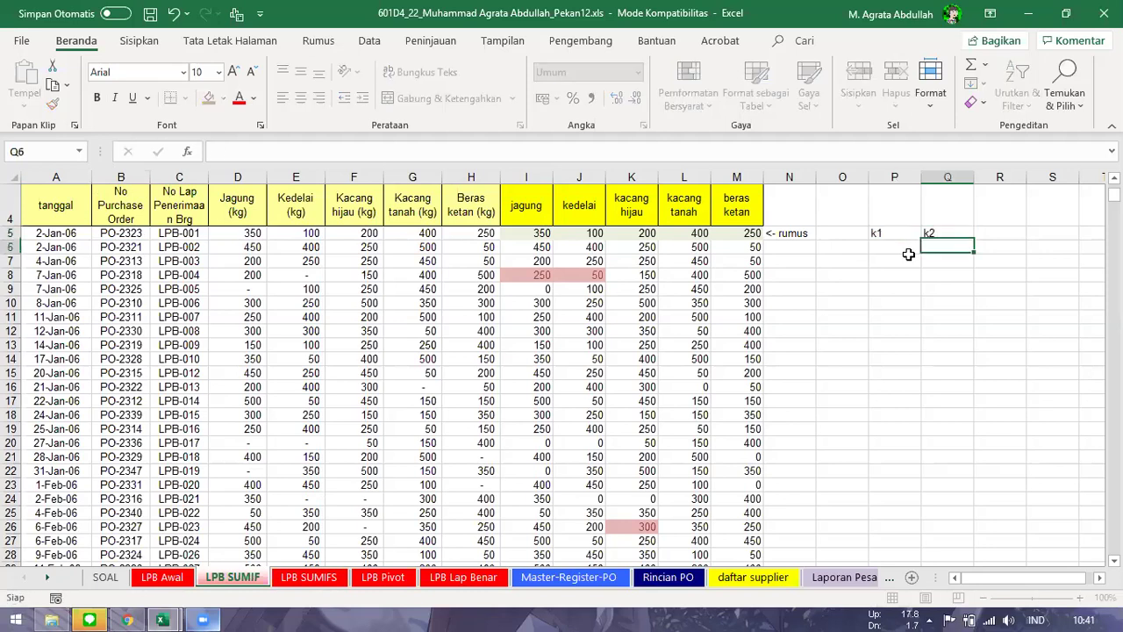
- List the values A, B, C and D under k1 in cells P6 to P9
type("A")
key("Return")
key("Return")
type("b")
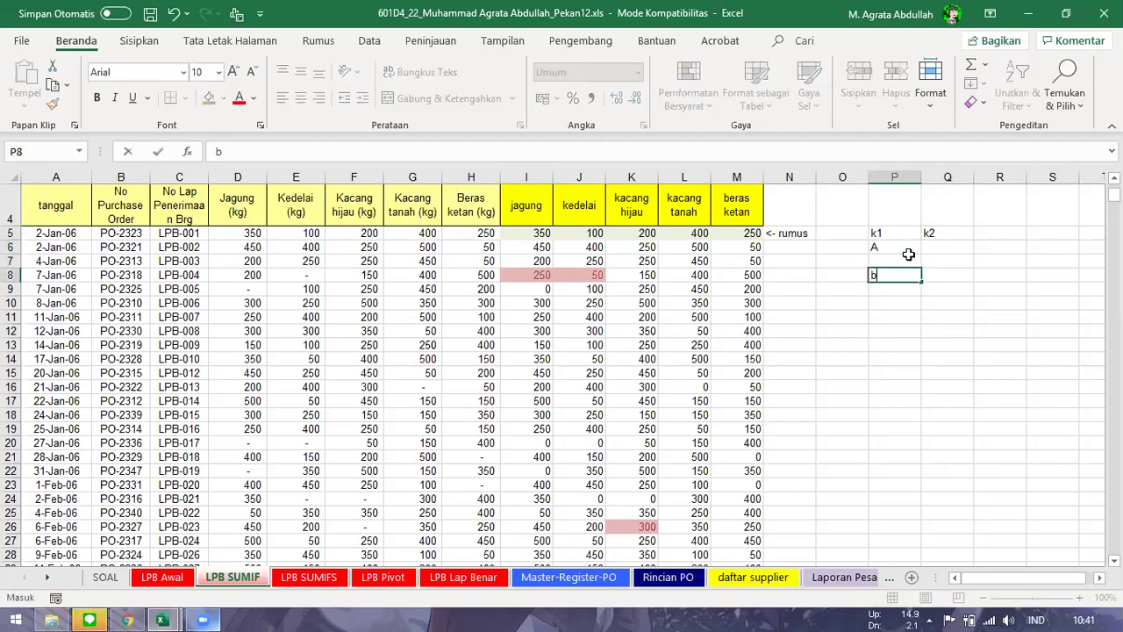
left_click(910, 258)
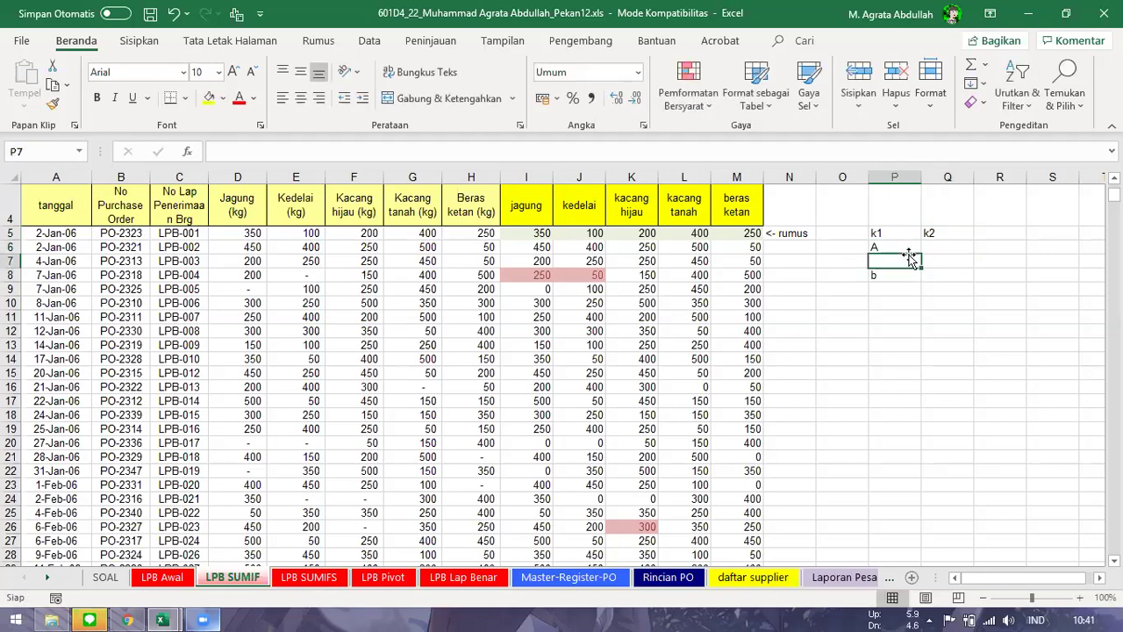
type("B")
key("Return")
type("C")
key("Return")
type("D")
key("Tab")
- Enter the numbers 1, 2, 3 and 4 under k2 in cells Q6 to Q9
key("Up")
key("Up")
key("Up")
type("1")
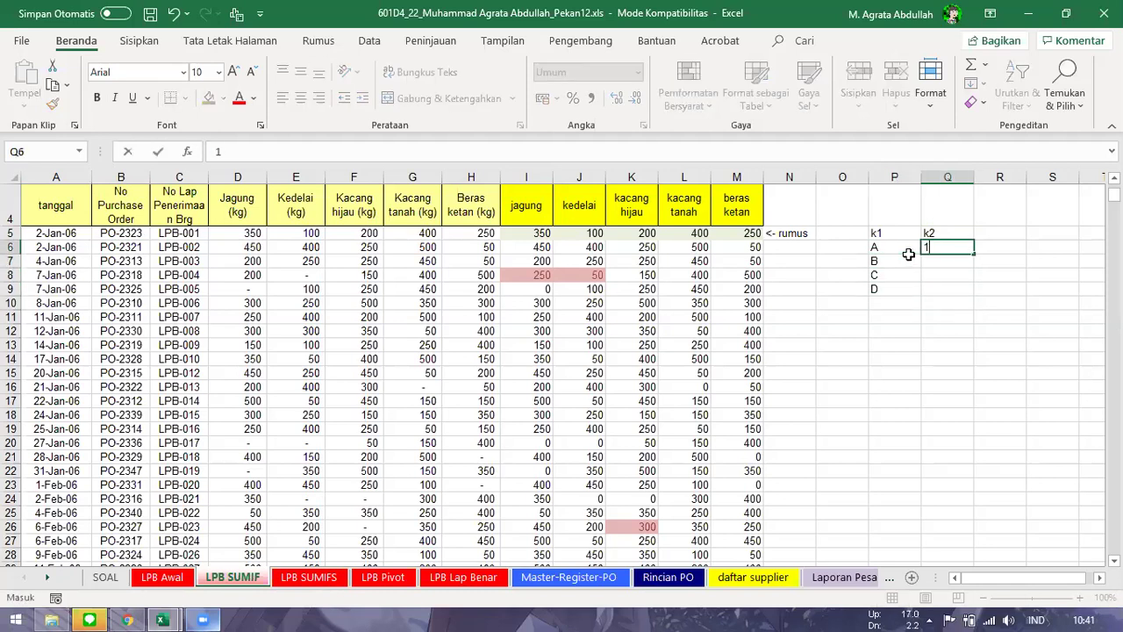
key("Return")
type("2")
key("Return")
type("3")
key("Return")
type("4")
key("Return")
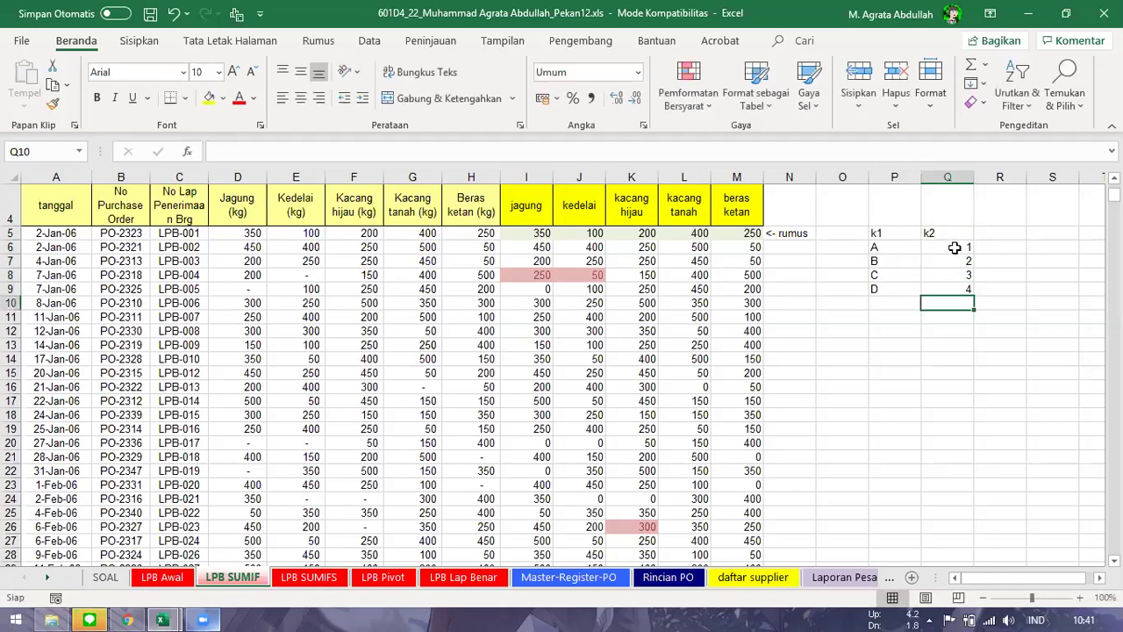
- Replace the k1 values in P7, P8 and P9 with A
key("Up")
key("Up")
key("Up")
key("Left")
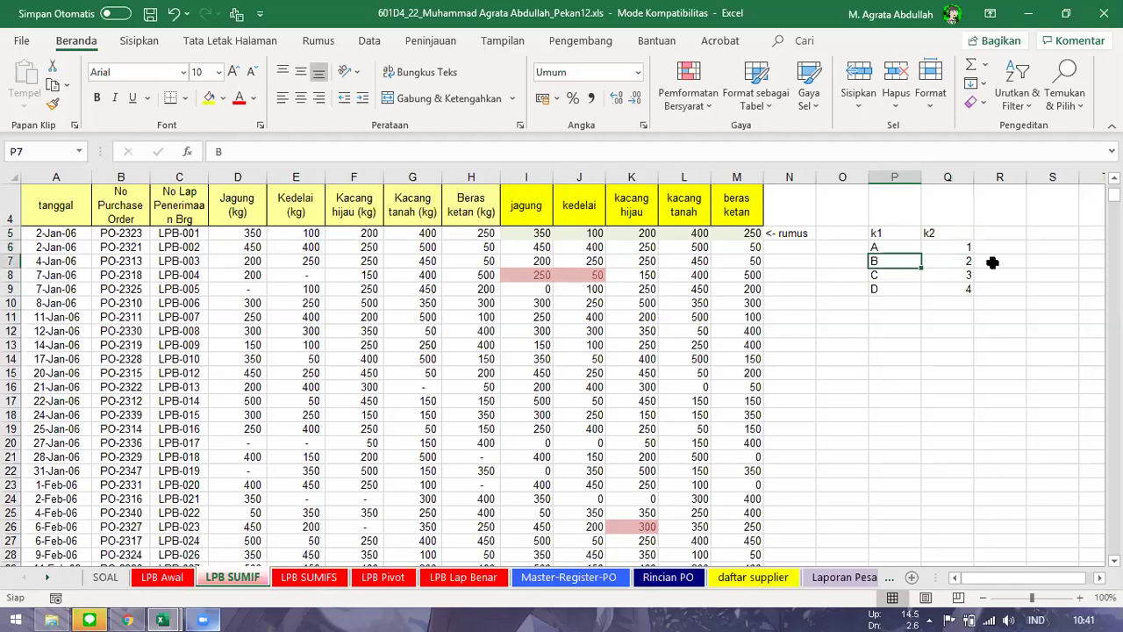
type("A")
key("Return")
type("A")
key("Return")
type("A")
key("Return")
left_click(900, 290)
key("Return")
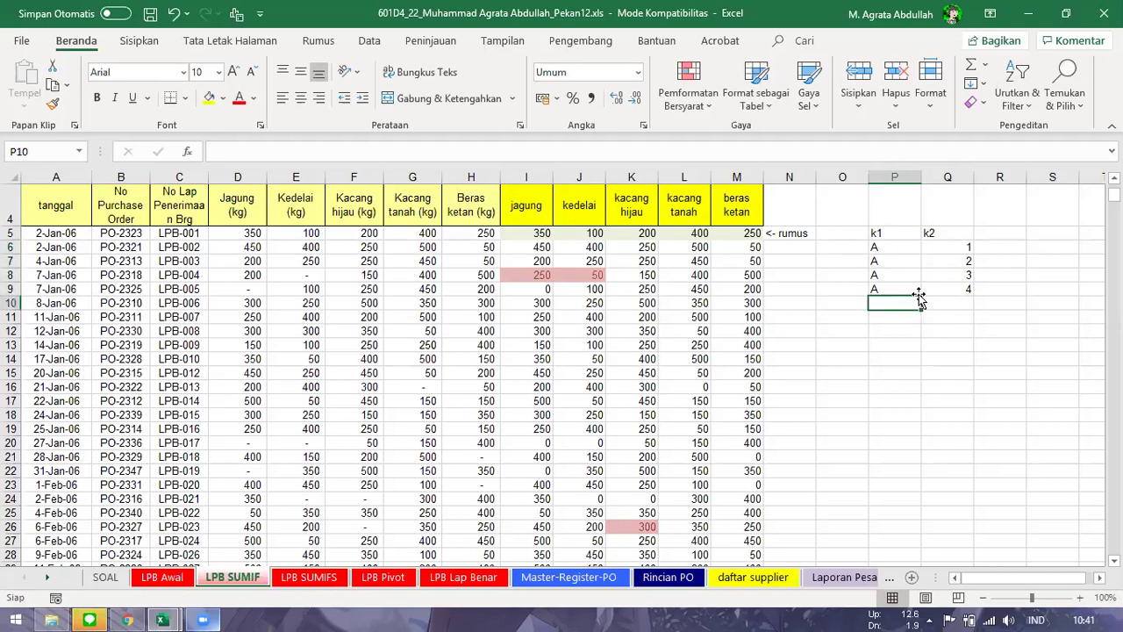
- Extend the k1 column with four B entries in cells P10 to P13
type("B")
key("Return")
type("B")
key("Return")
type("B")
key("Return")
type("B")
key("Return")
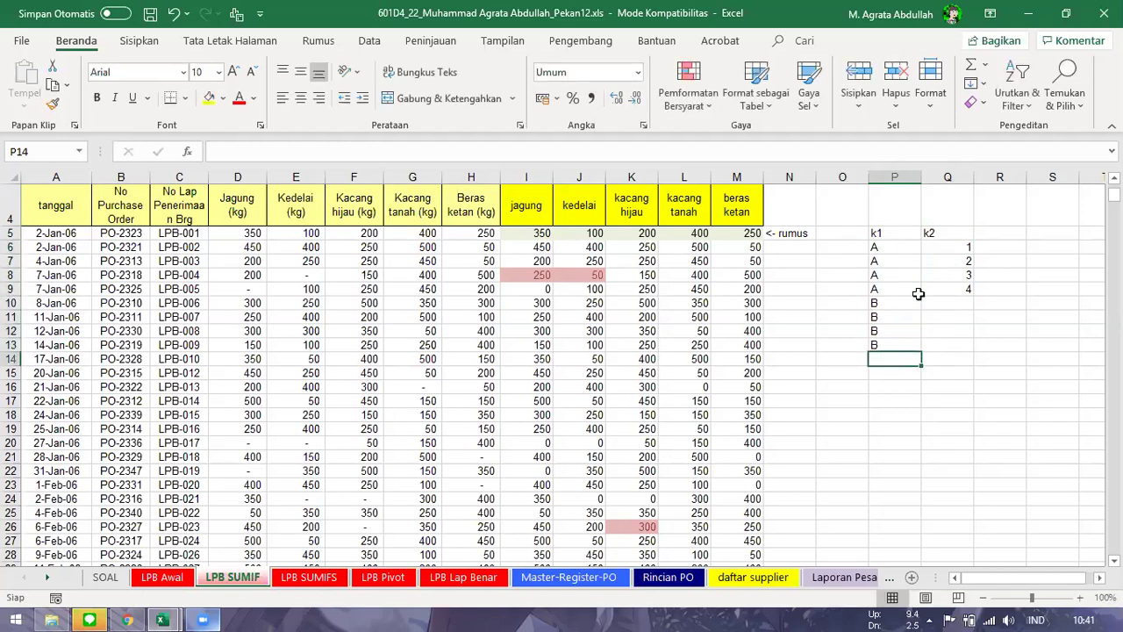
- Extend the k1 column with four M entries in cells P14 to P17
type("M")
key("Return")
type("M")
key("Return")
type("M")
key("Return")
type("M")
key("Return")
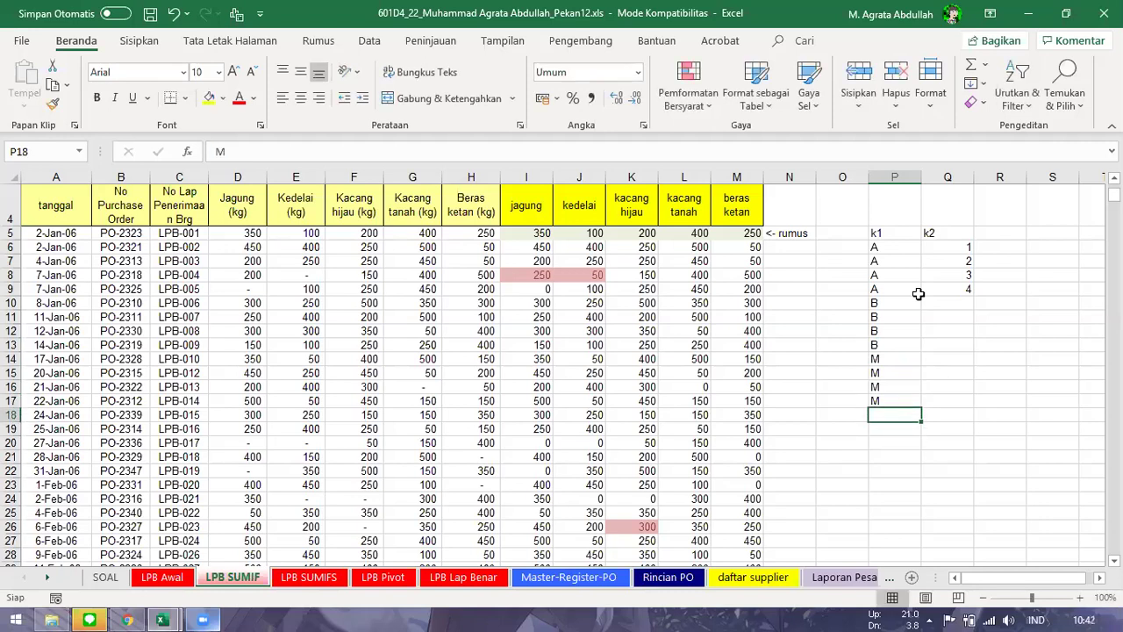
- Copy the k2 numbers 1 to 4 and paste them beside the B group and the M group
left_click_drag(967, 251, 966, 289)
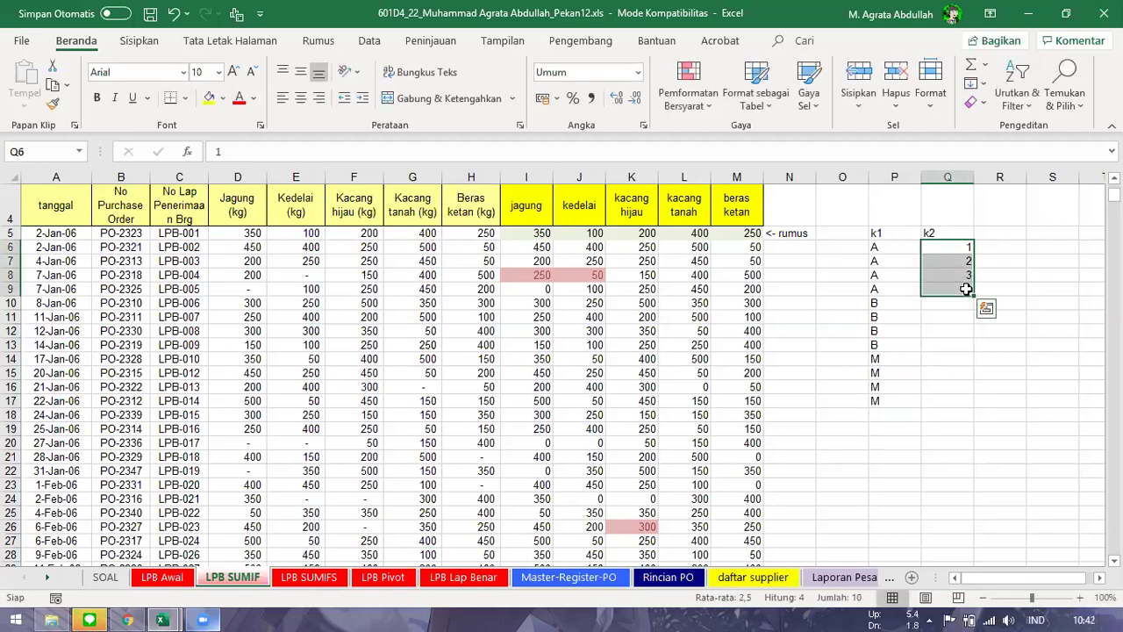
key("ctrl+c")
key("Down")
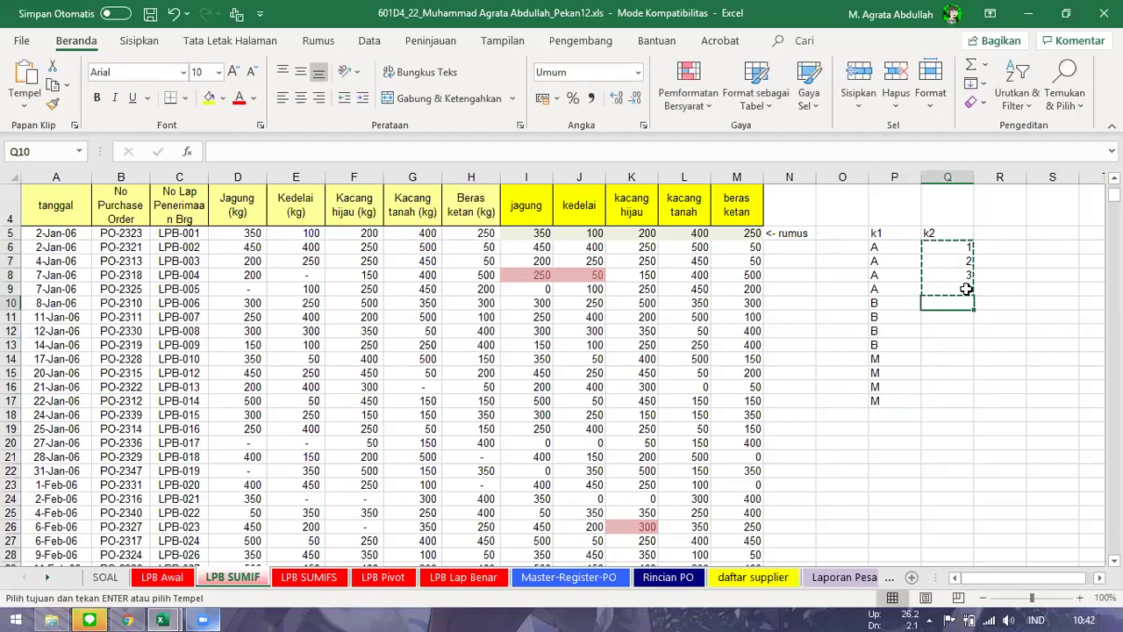
key("ctrl+v")
key("Down")
key("Down")
key("Down")
key("Down")
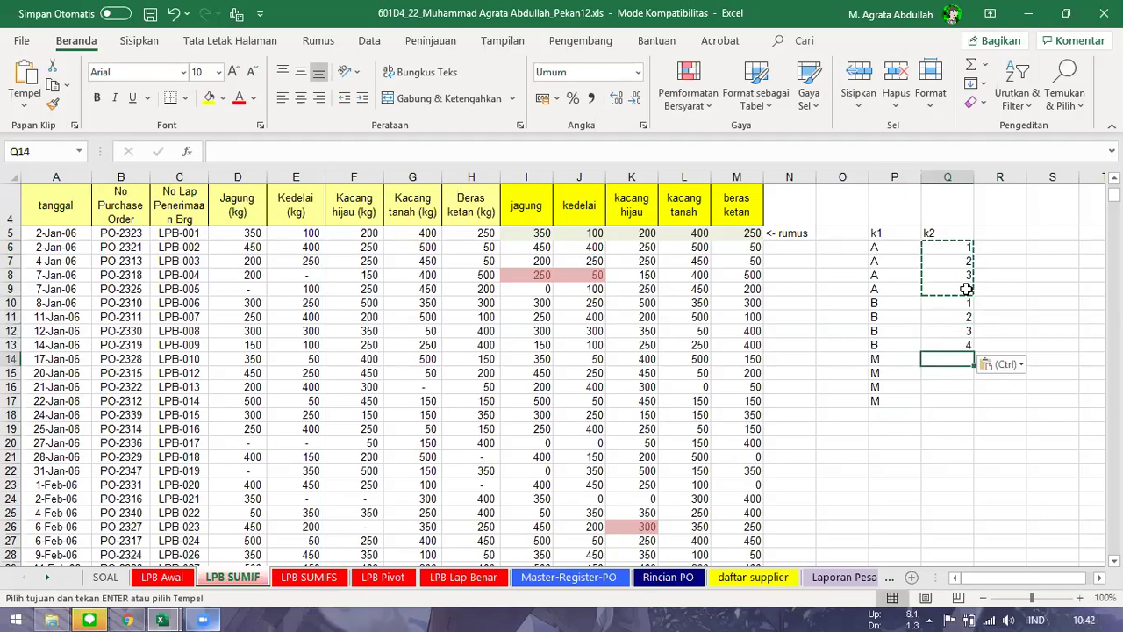
key("ctrl+v")
key("Escape")
key("Down")
key("Down")
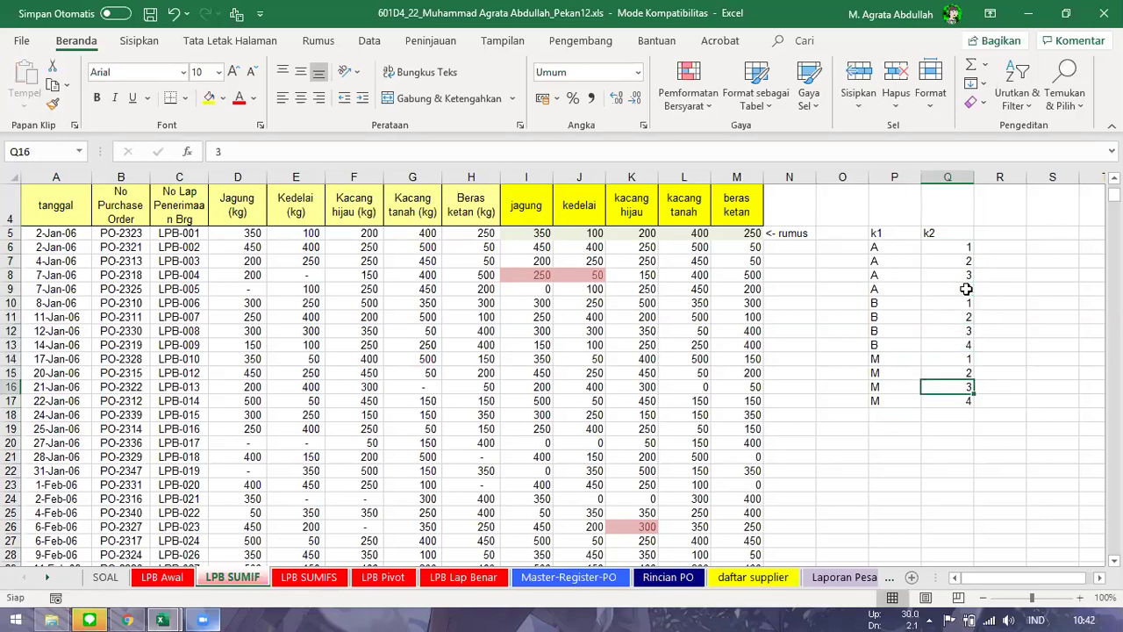
- Add a third column header K3 in cell R5 of the example table
left_click(964, 288)
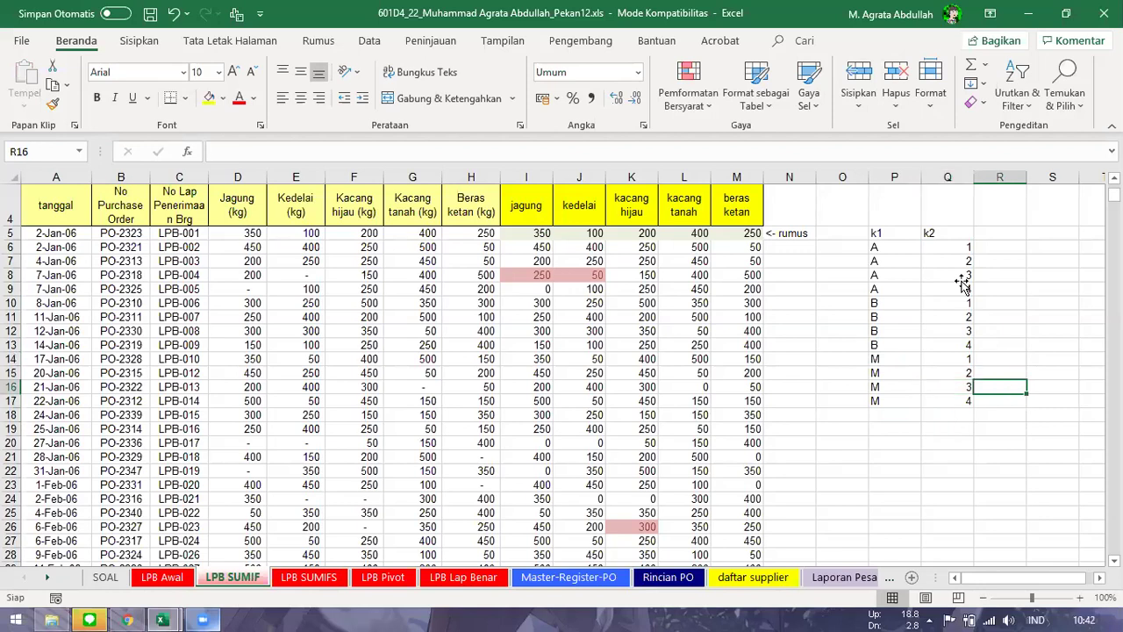
left_click(965, 249)
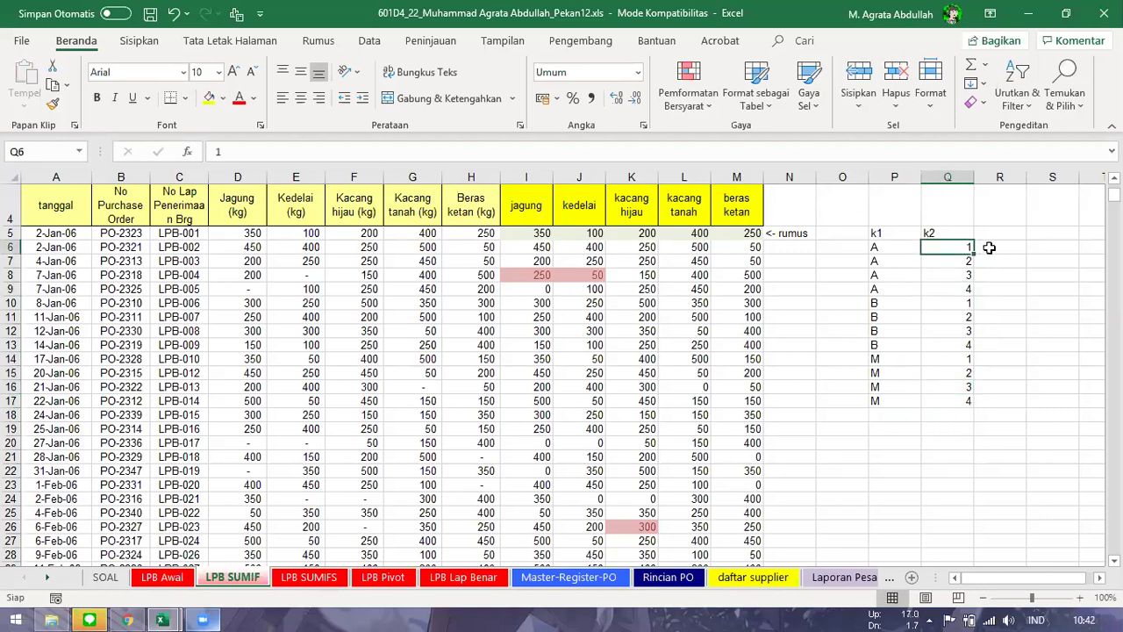
left_click_drag(890, 247, 968, 253)
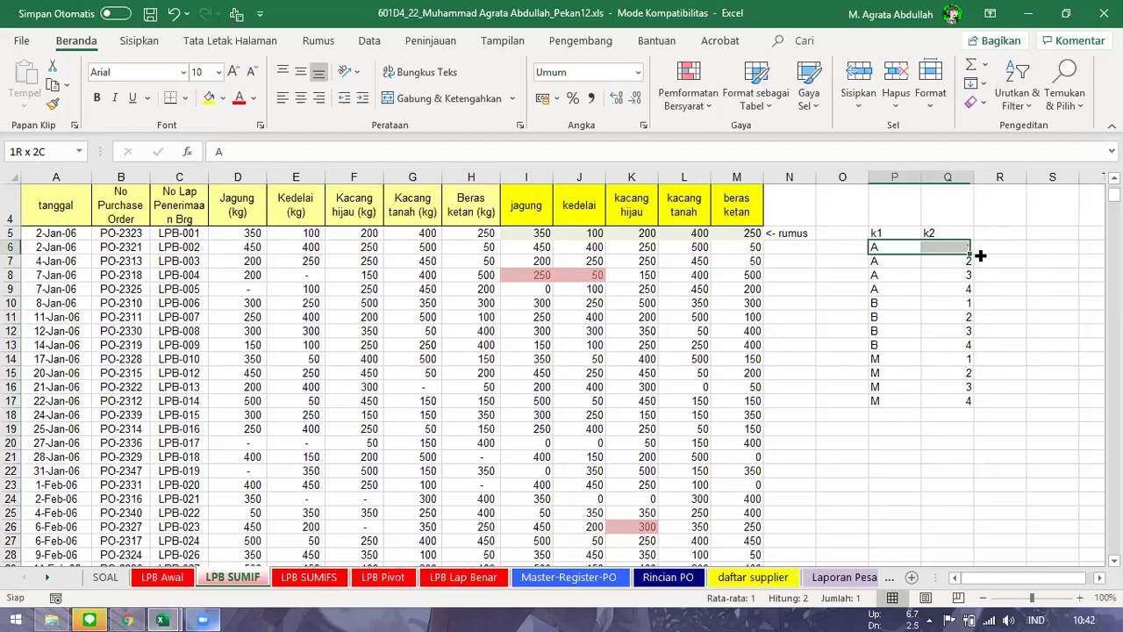
left_click(1002, 235)
type("K3")
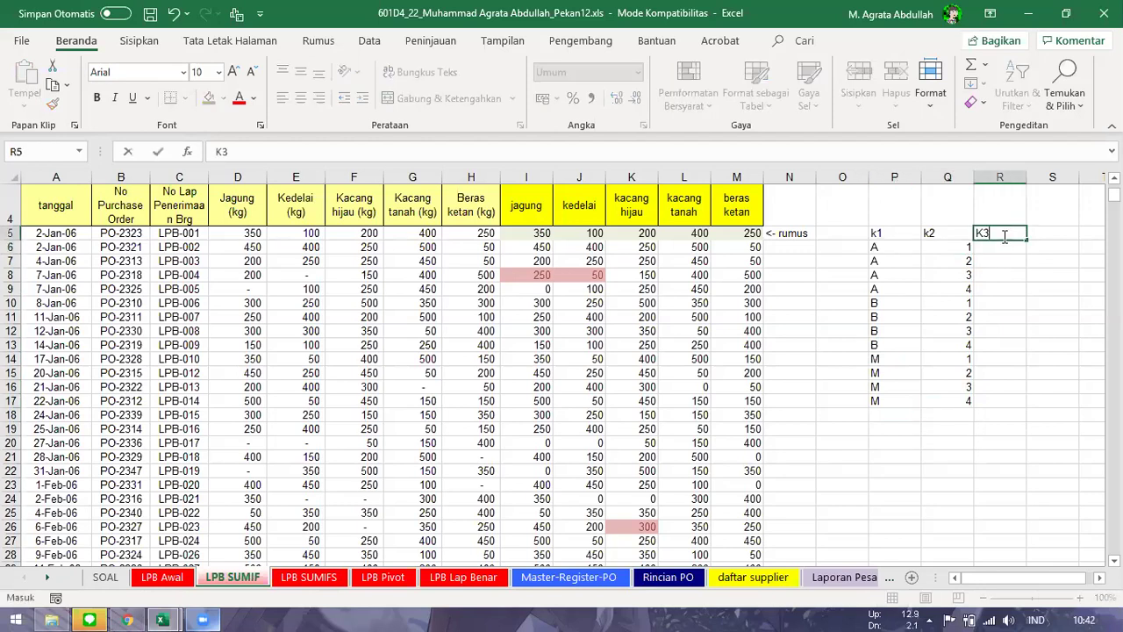
key("Return")
key("Left")
key("Left")
key("Down")
key("Down")
key("Down")
key("Down")
key("Down")
key("Down")
key("Down")
key("Down")
key("Down")
key("Down")
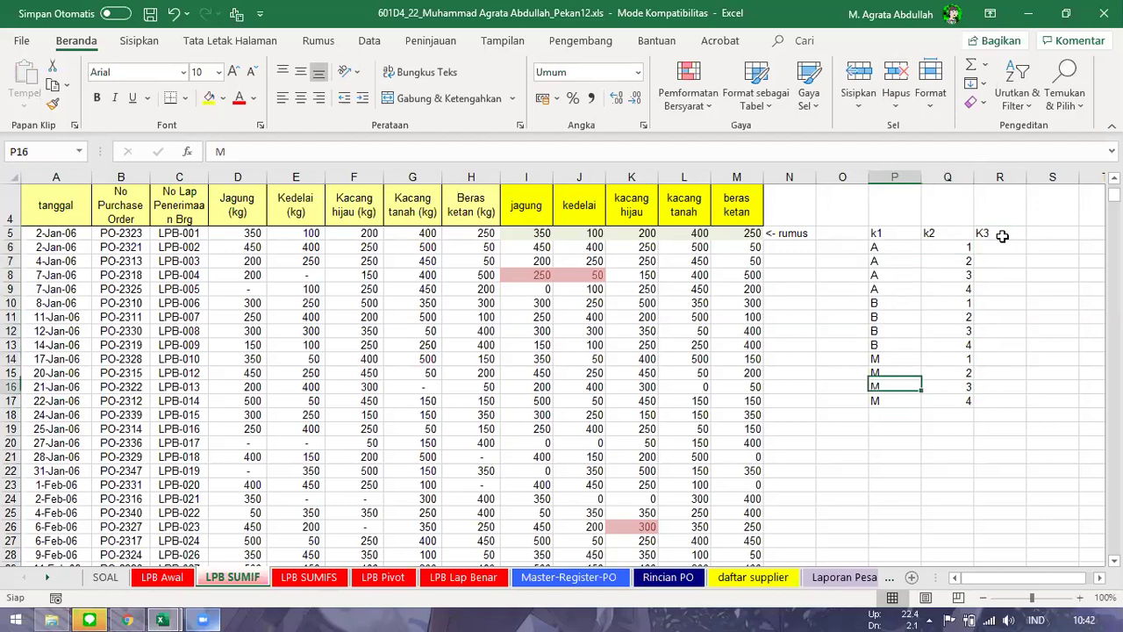
- Review the k1 letters and k2 numbers of the example table, row by row from P6 to Q17
left_click_drag(895, 249, 953, 406)
left_click(940, 426)
key("Up")
key("Up")
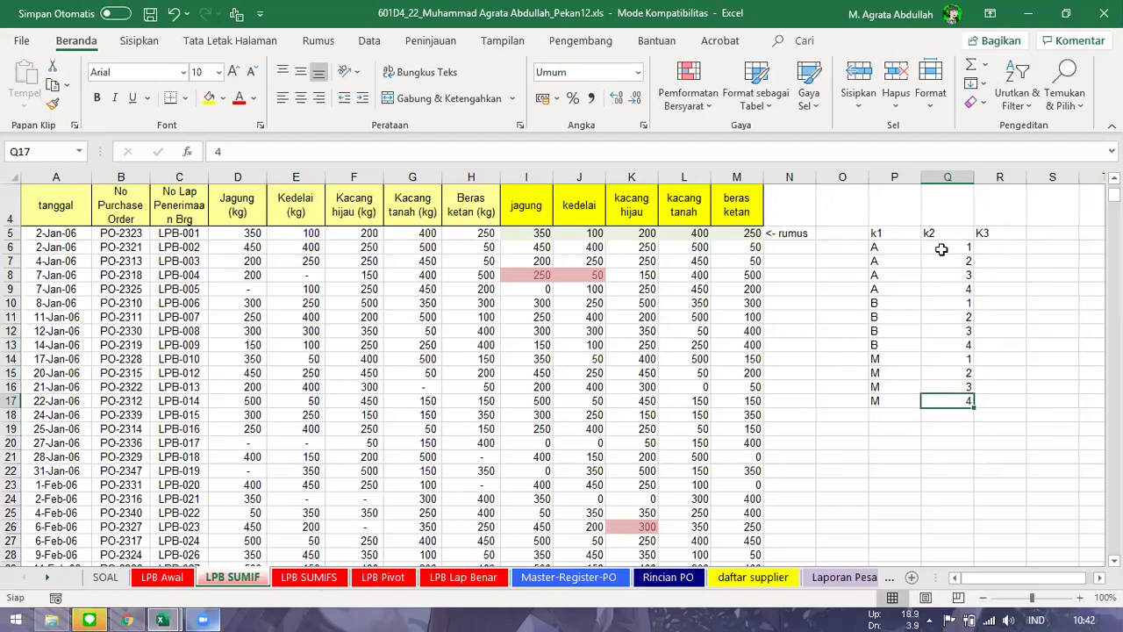
left_click(990, 247)
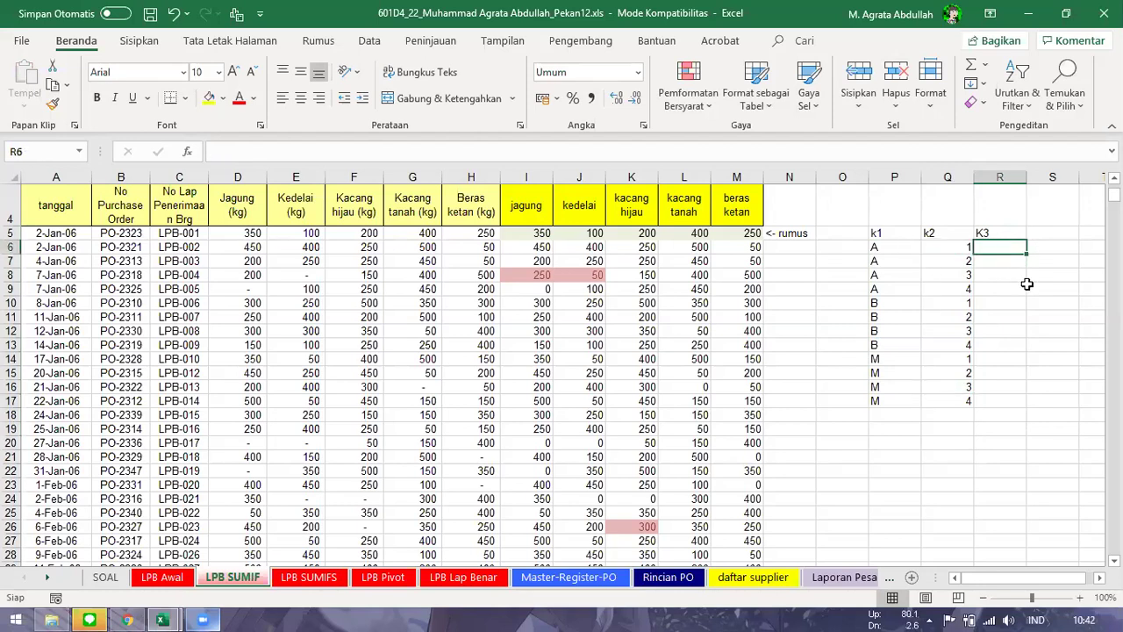
key("Left")
key("Left")
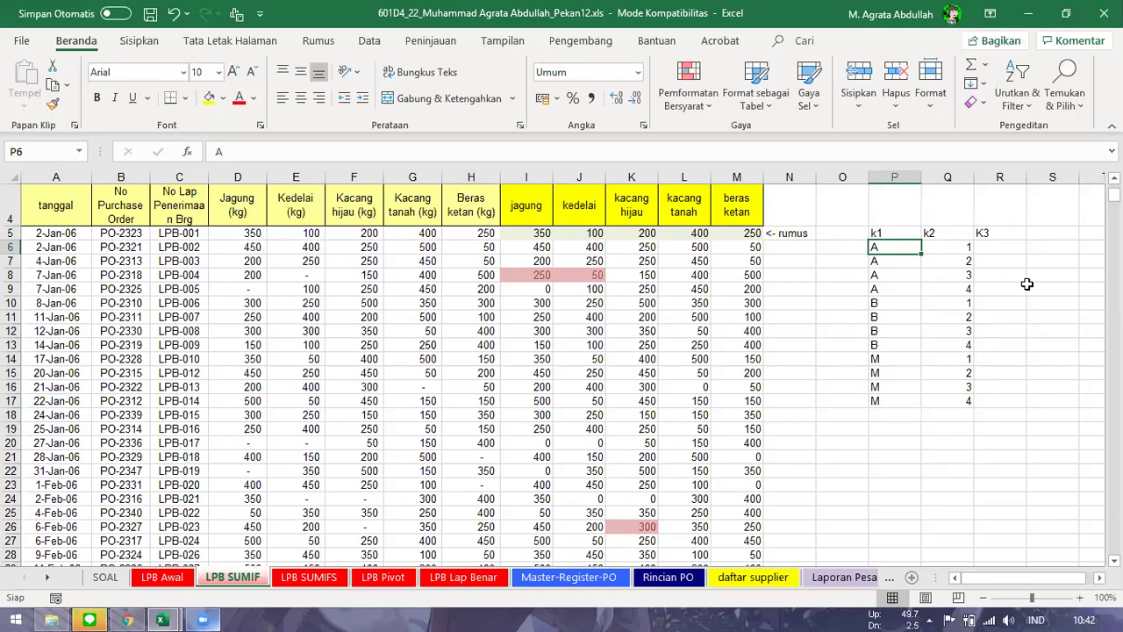
key("Right")
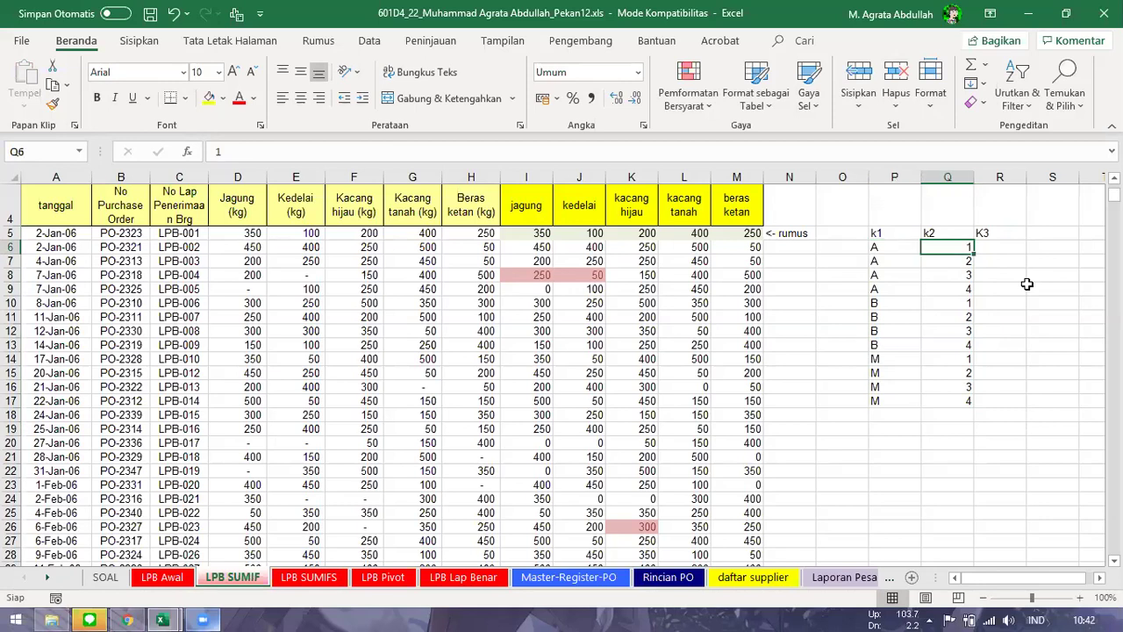
key("Right")
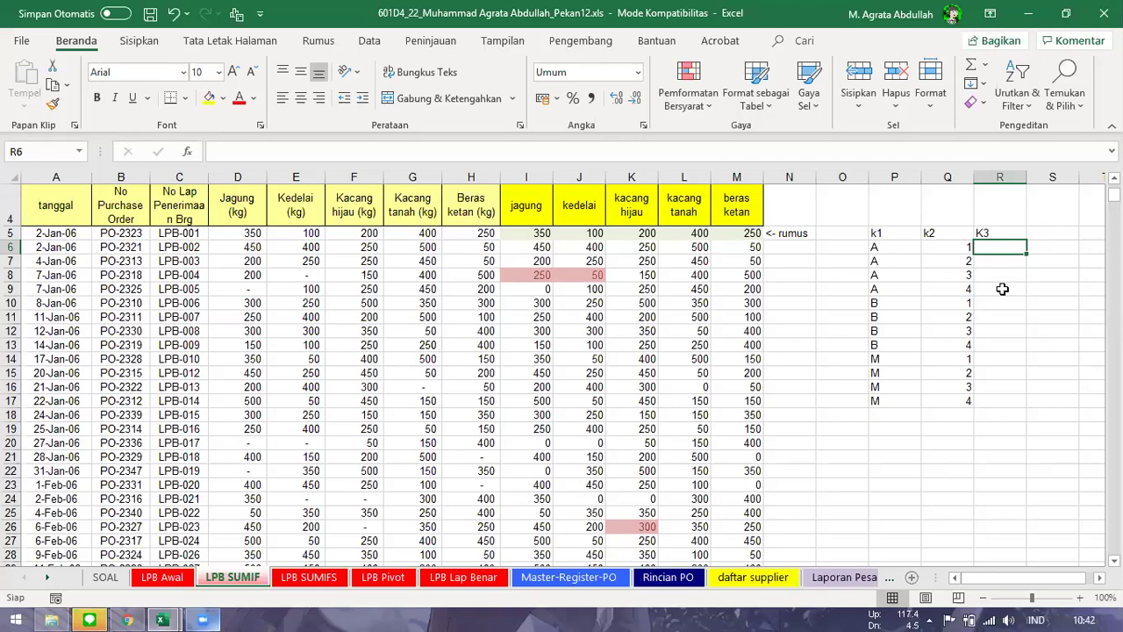
- Join k1 and k2 in cell R6 with =P6&Q6 and fill the formula down the K3 column to R17
type("=")
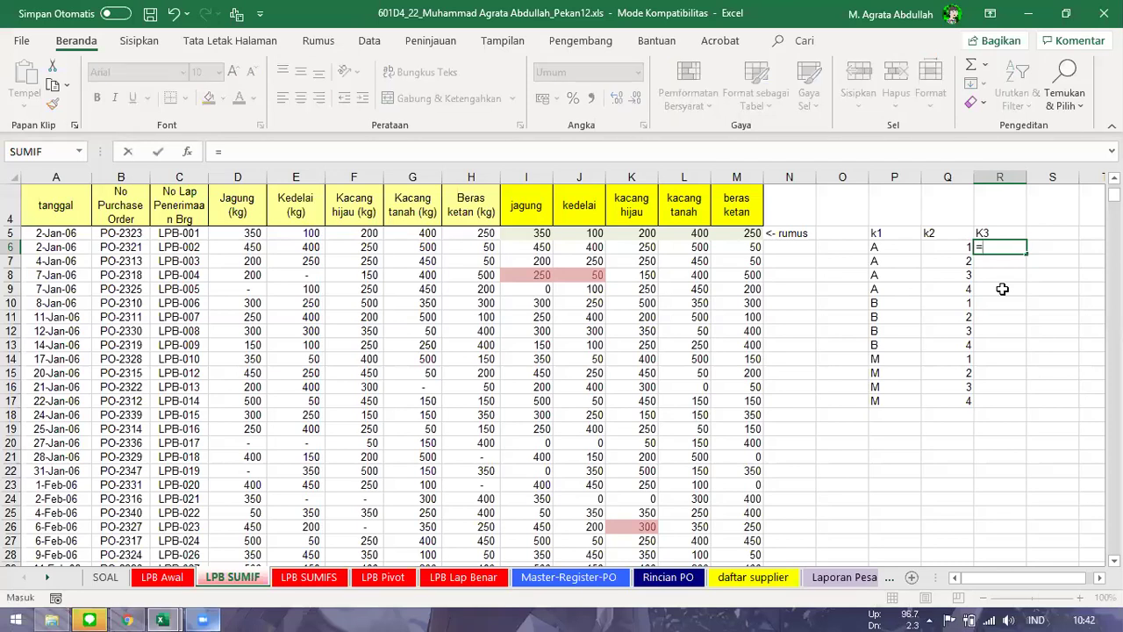
key("Left")
key("Left")
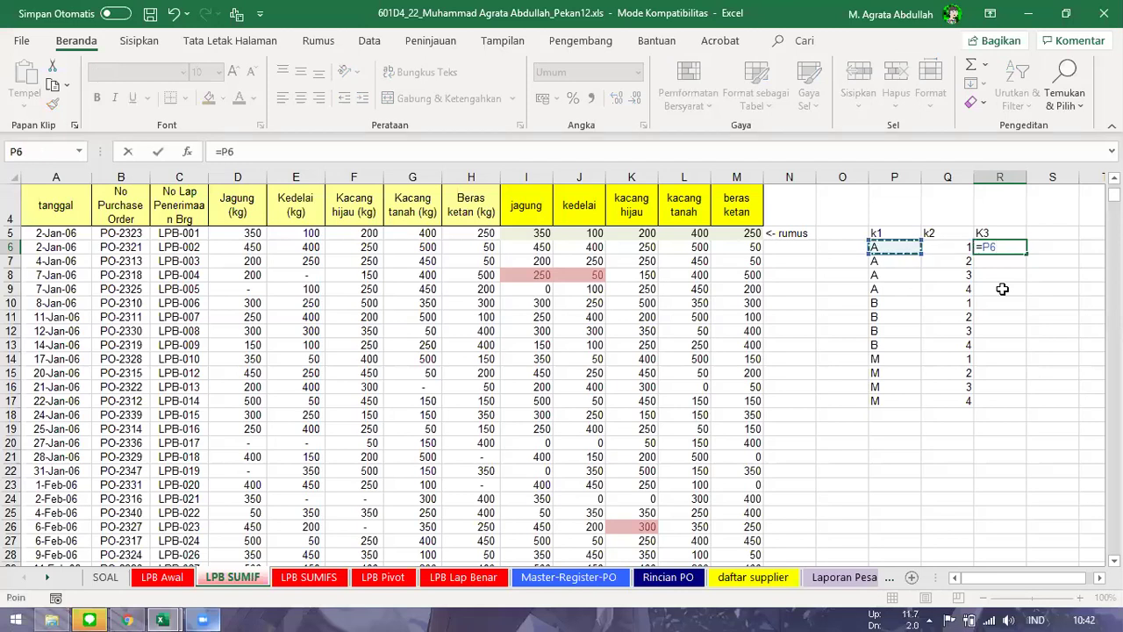
type("&")
key("Left")
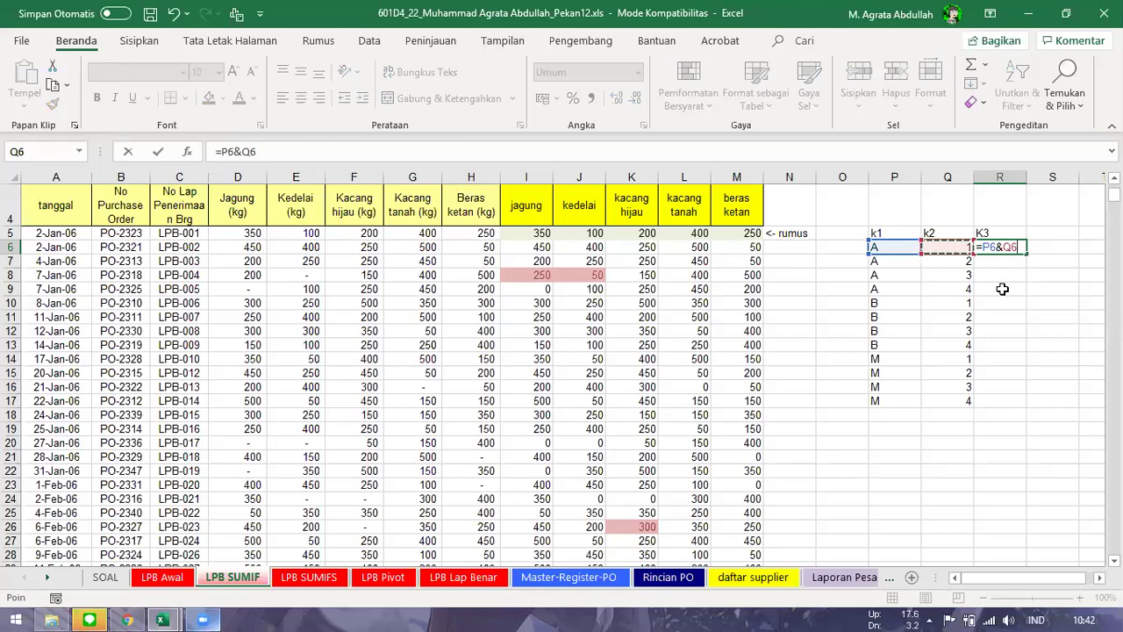
key("ctrl+Return")
double_click(1029, 257)
left_click(959, 467)
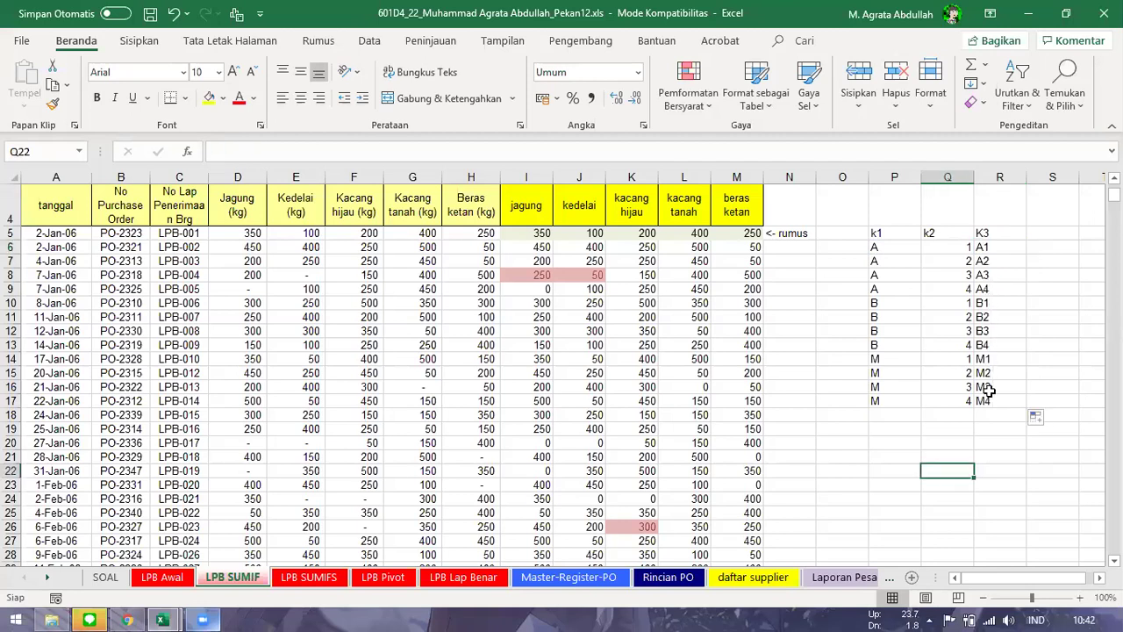
- Delete the whole k1, k2 and K3 example table in P5:R17
left_click_drag(990, 400, 998, 249)
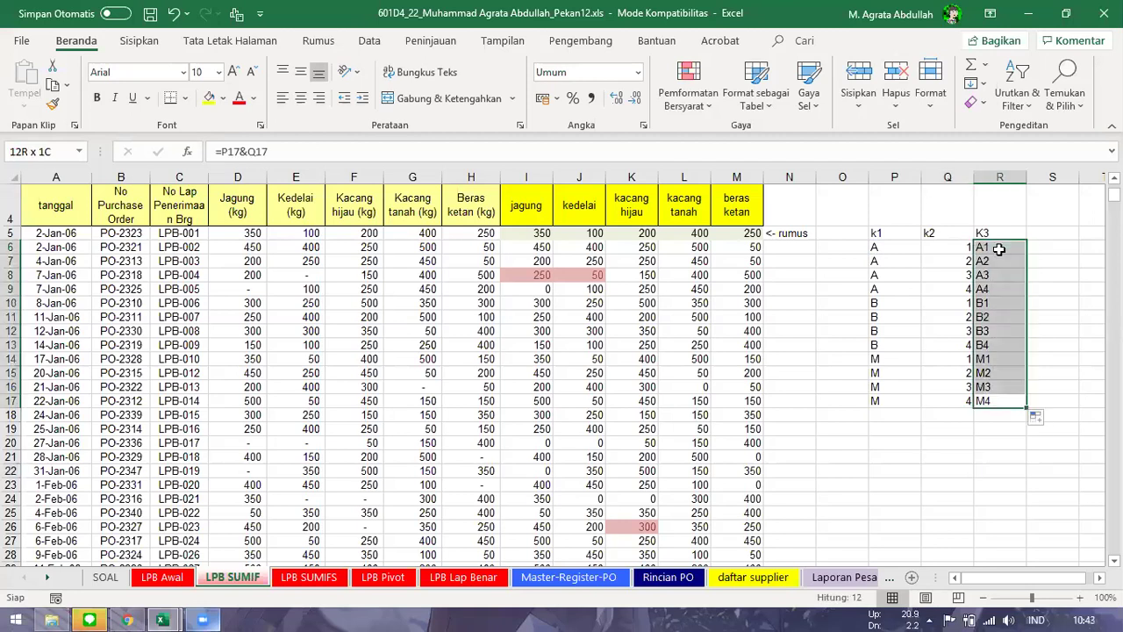
left_click(904, 372)
left_click(890, 402)
left_click(890, 428)
left_click_drag(889, 397, 1000, 235)
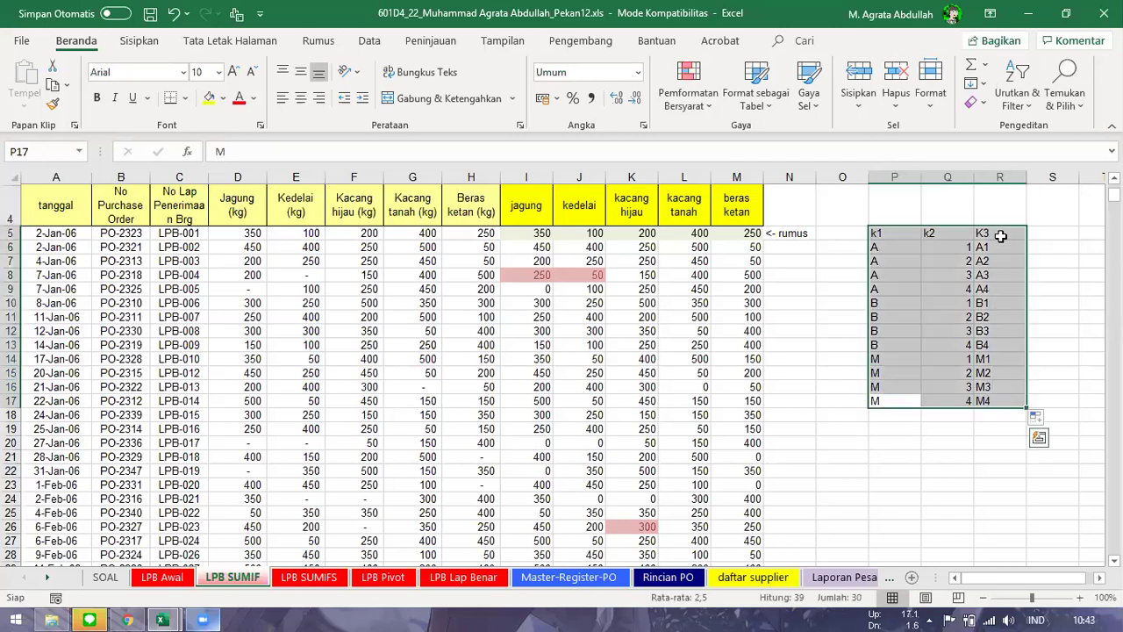
key("Delete")
left_click(830, 290)
left_click(776, 258)
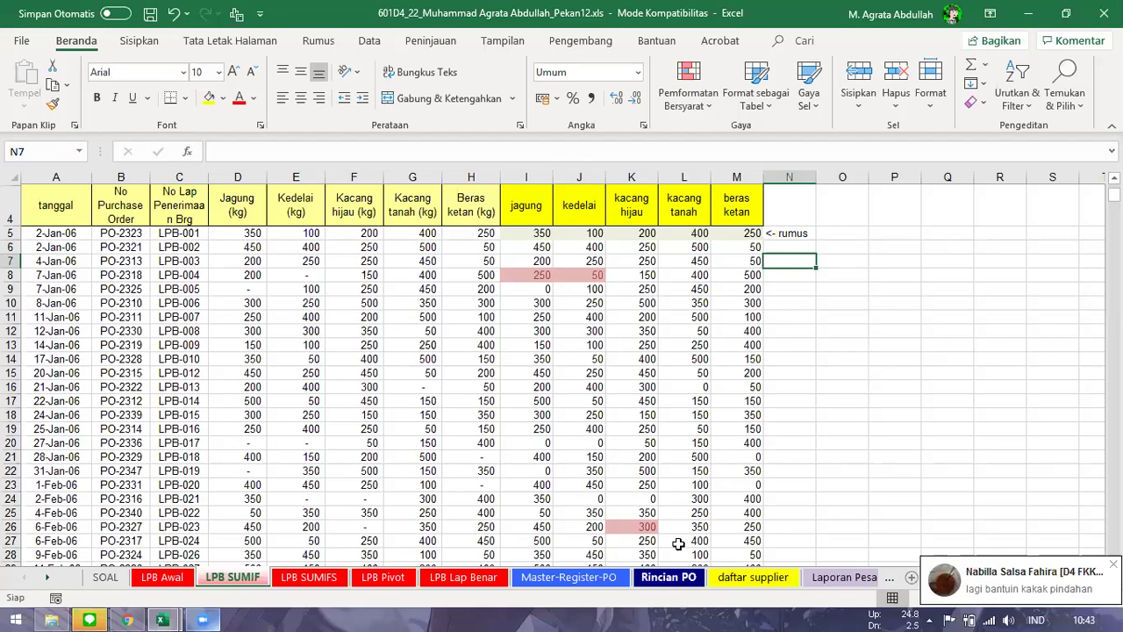
- Inspect the formula joining No PO and Produk in cell J5 of the Rincian PO sheet
left_click(669, 577)
left_click(768, 254)
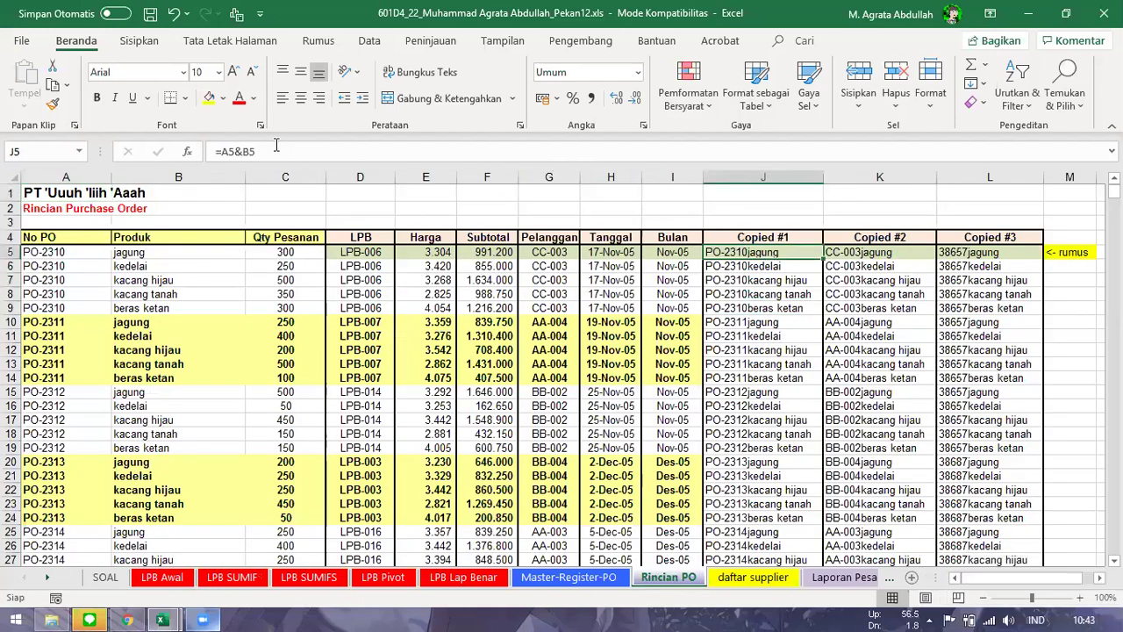
double_click(768, 254)
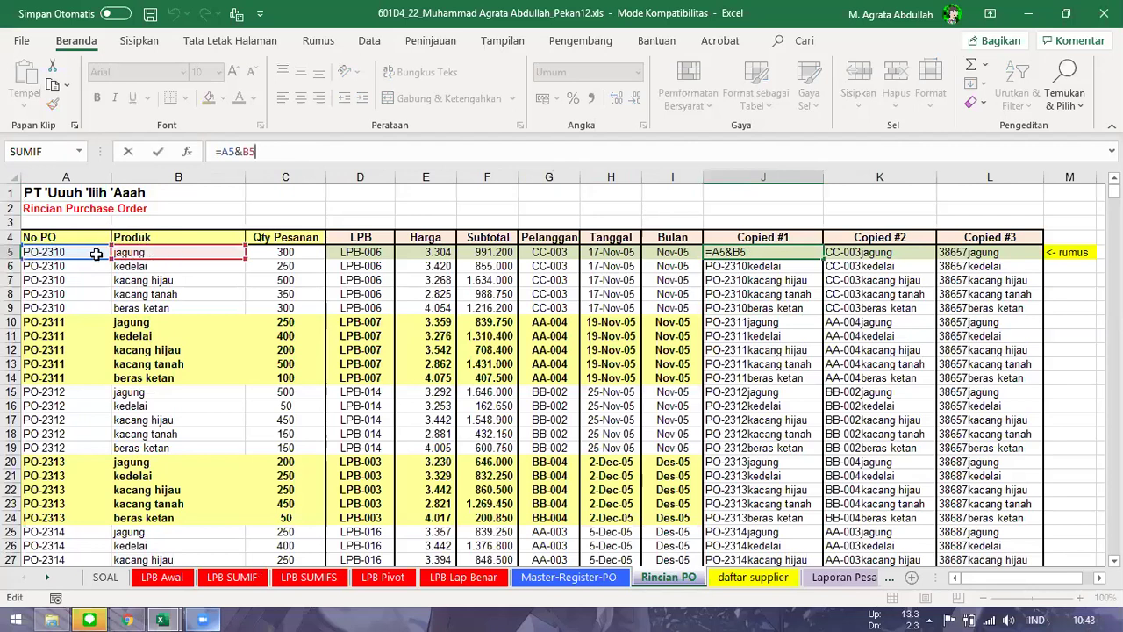
key("Escape")
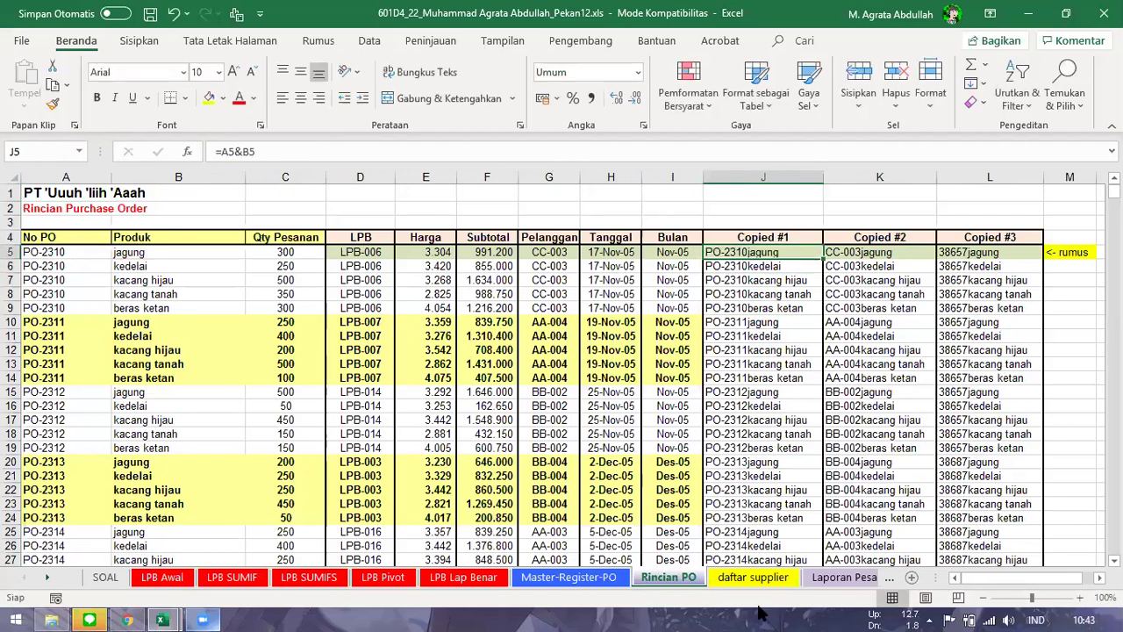
- Examine the range argument of the SUMIF formula in cell I5 on the LPB SUMIF sheet
left_click(606, 581)
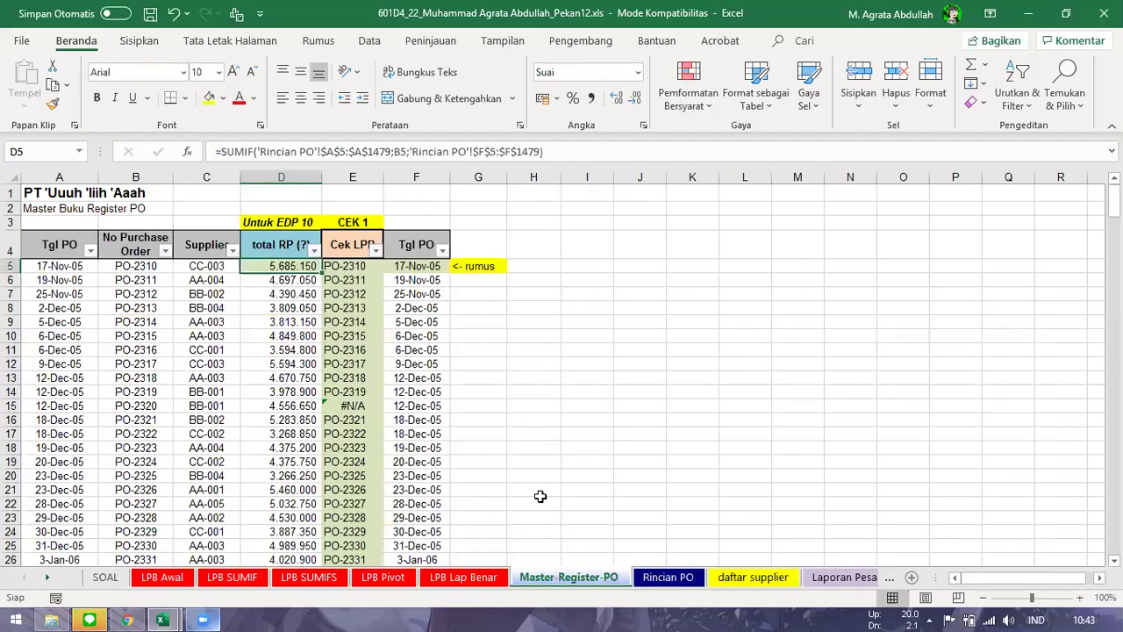
left_click(488, 582)
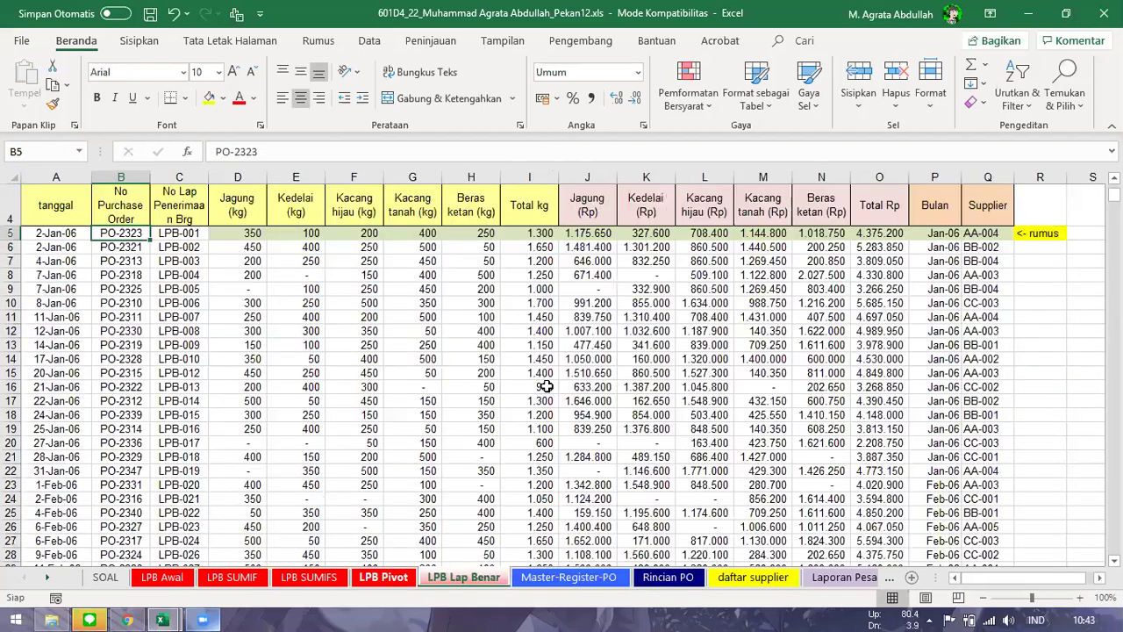
left_click(236, 578)
left_click(537, 232)
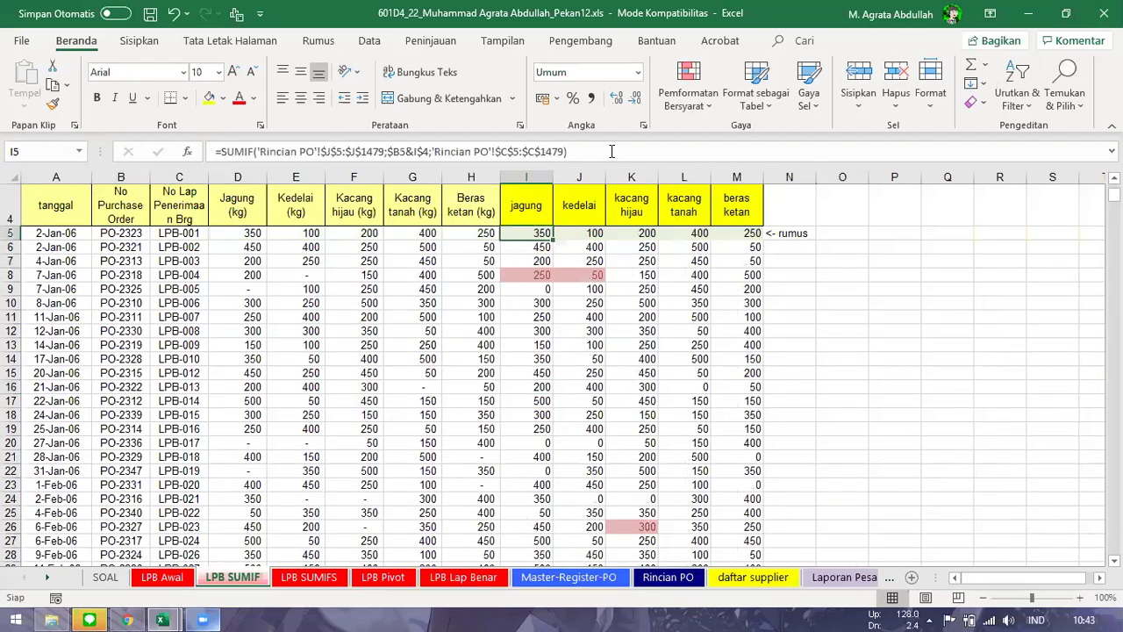
left_click(283, 152)
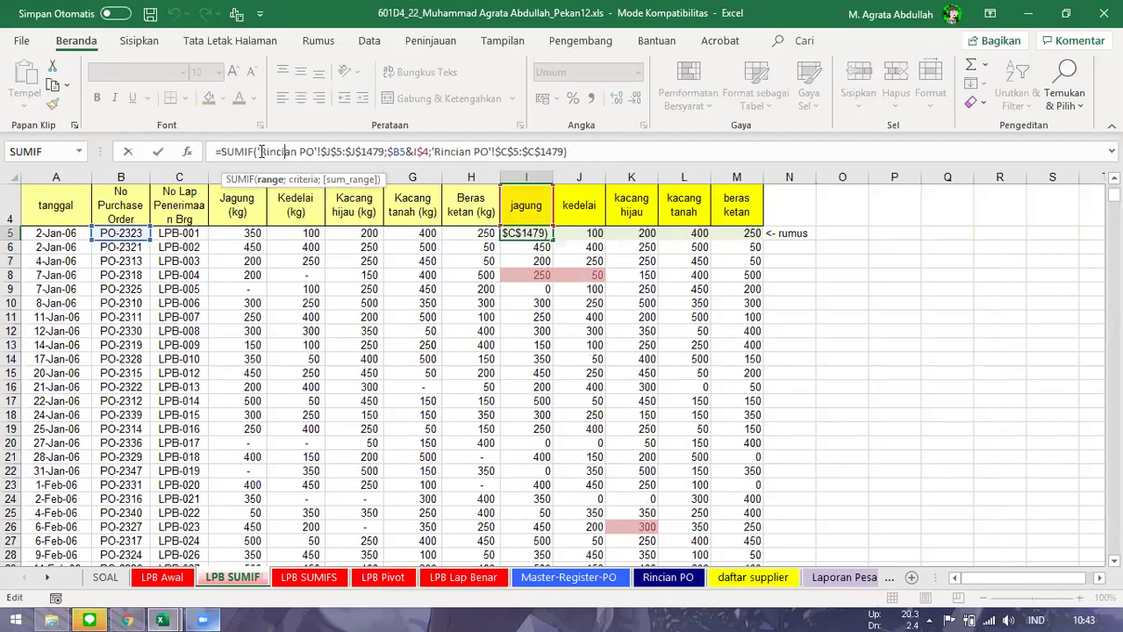
double_click(358, 152)
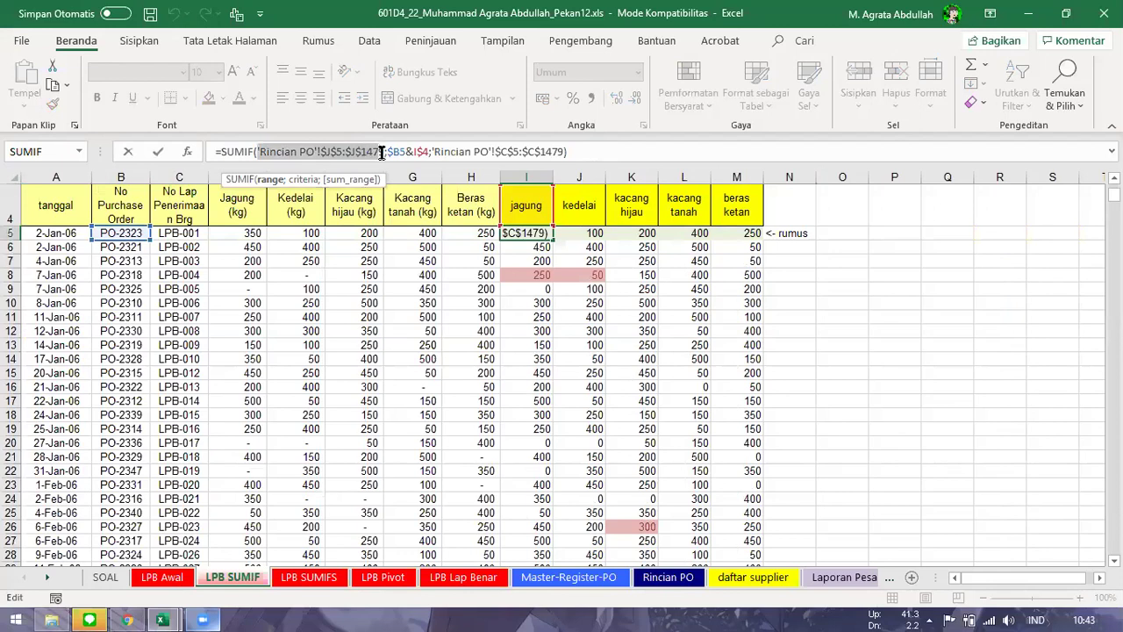
left_click(396, 159)
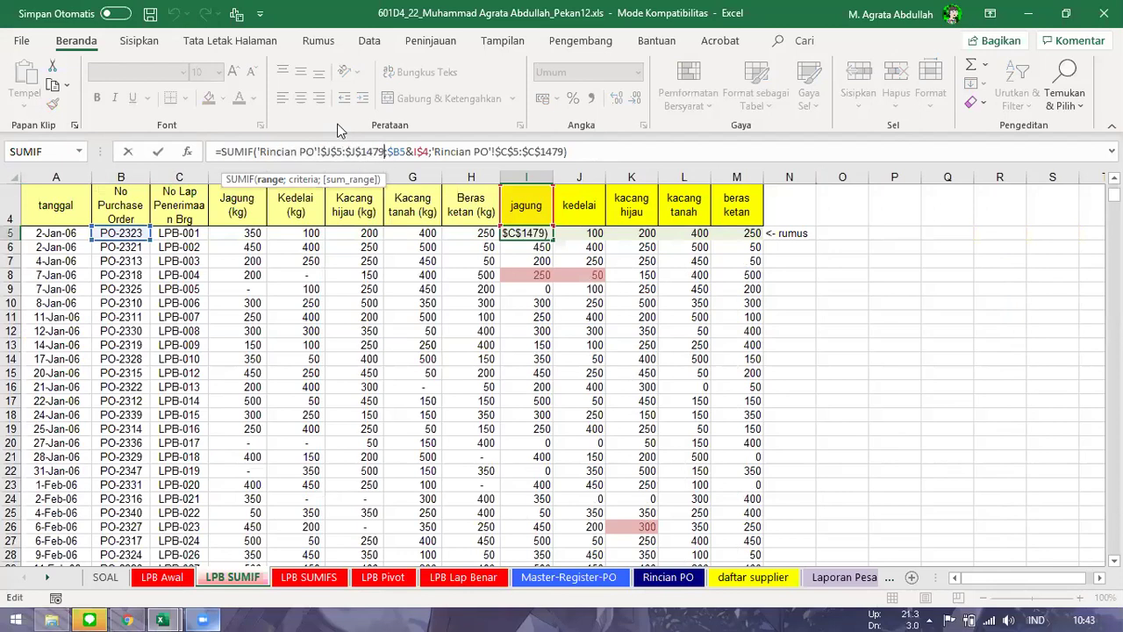
key("Escape")
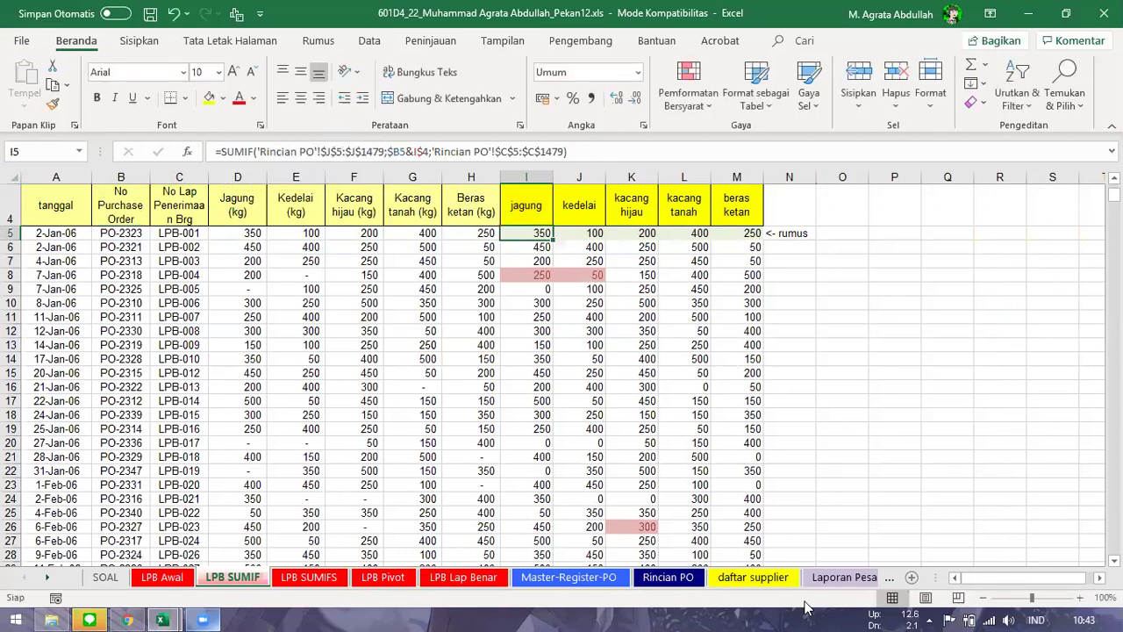
- Trace the SUMIF range to the Rincian PO sheet and review the combined keys in the Copied #1 column
key("ctrl+bracketleft")
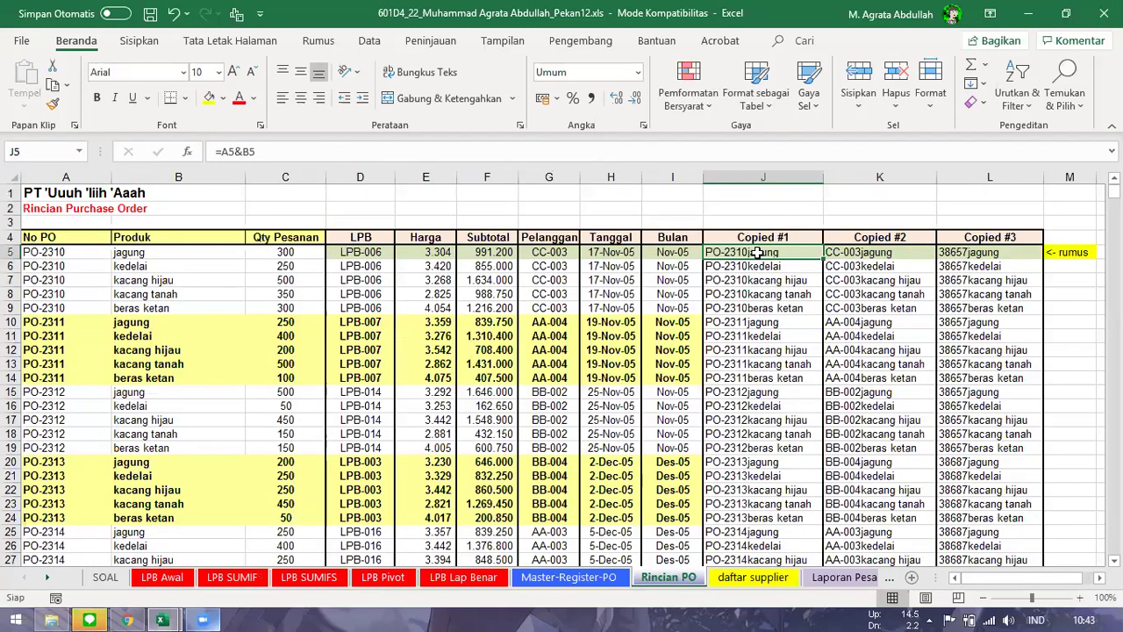
key("Down")
key("Down")
left_click(766, 253)
left_click(767, 292)
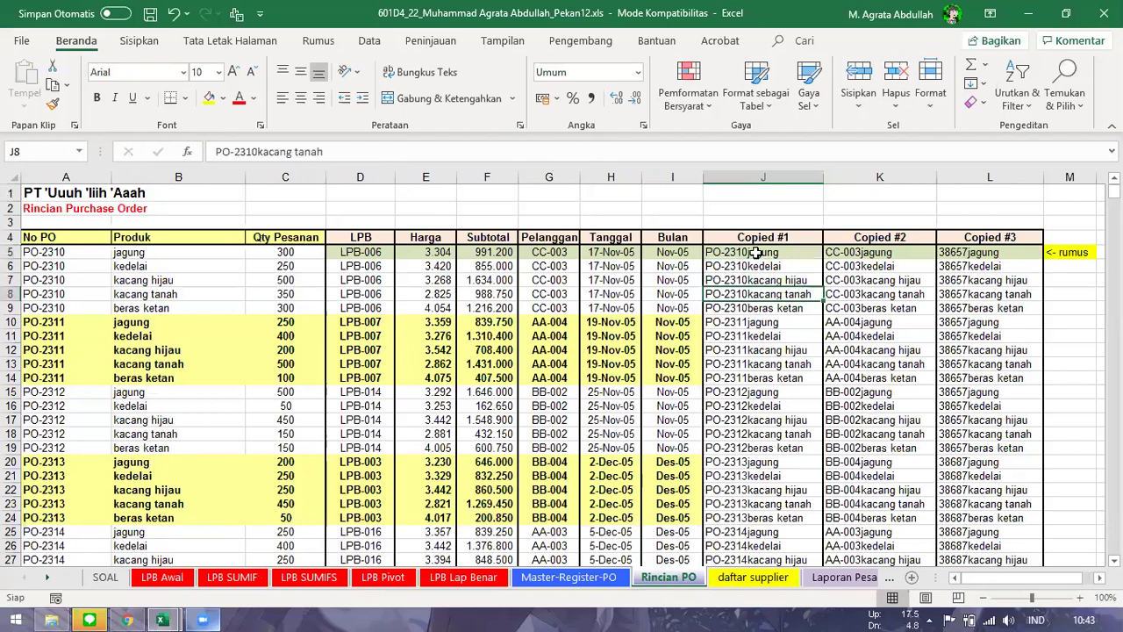
left_click(756, 254)
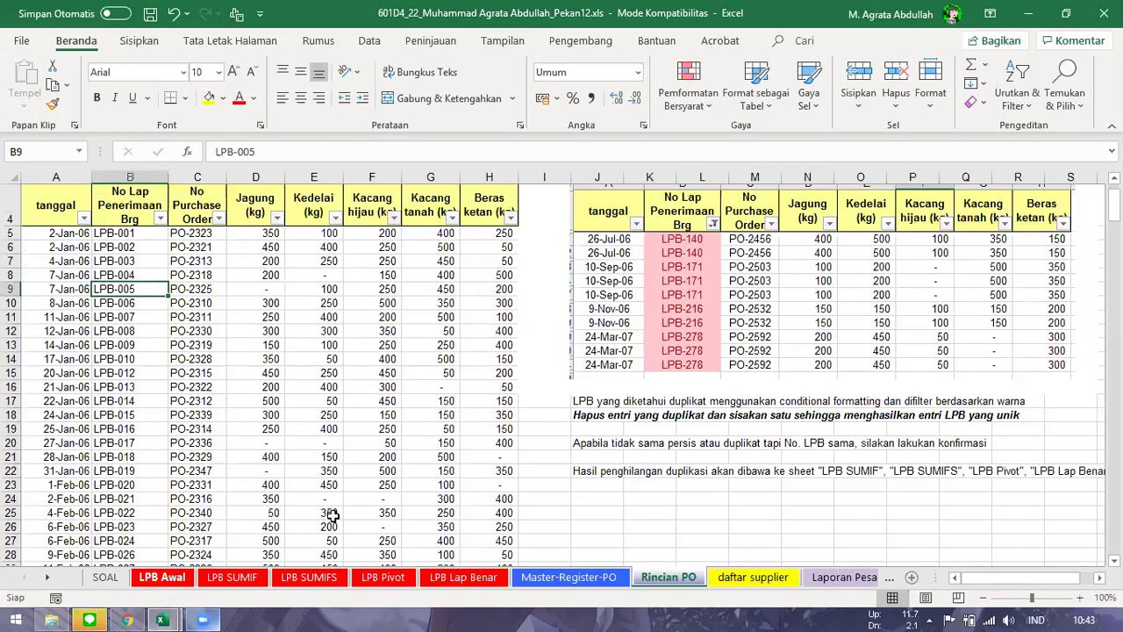
- Examine the criteria, range and sum_range arguments of the jagung SUMIF formula in cell I5 of LPB SUMIF
left_click(241, 580)
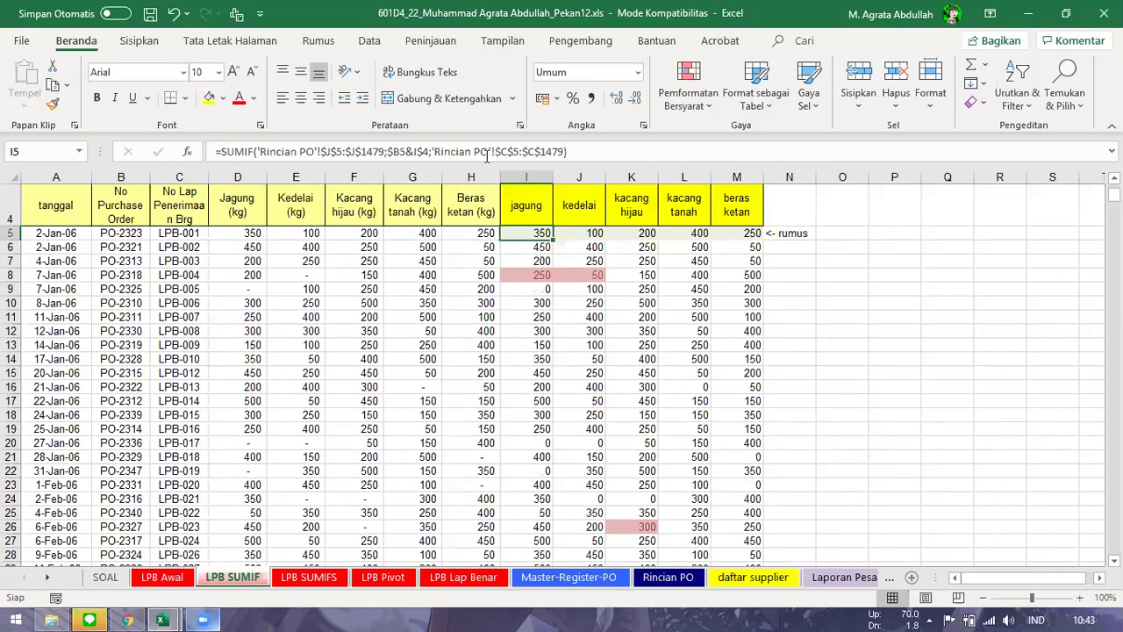
left_click(482, 152)
left_click(403, 152)
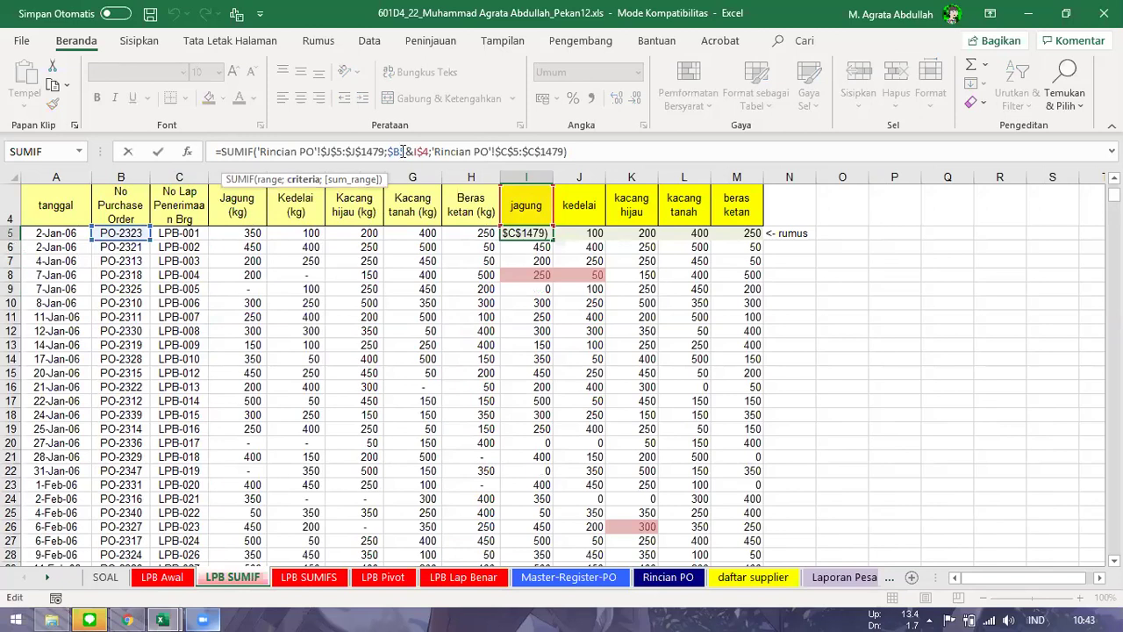
left_click_drag(388, 151, 407, 149)
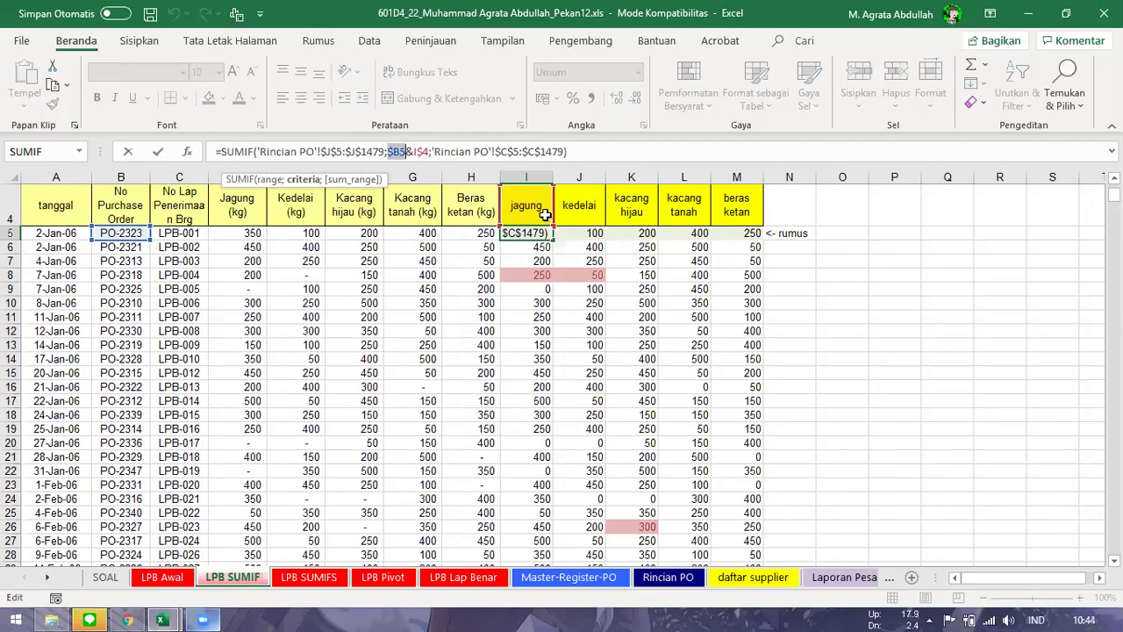
left_click(430, 152)
left_click_drag(388, 152, 408, 152)
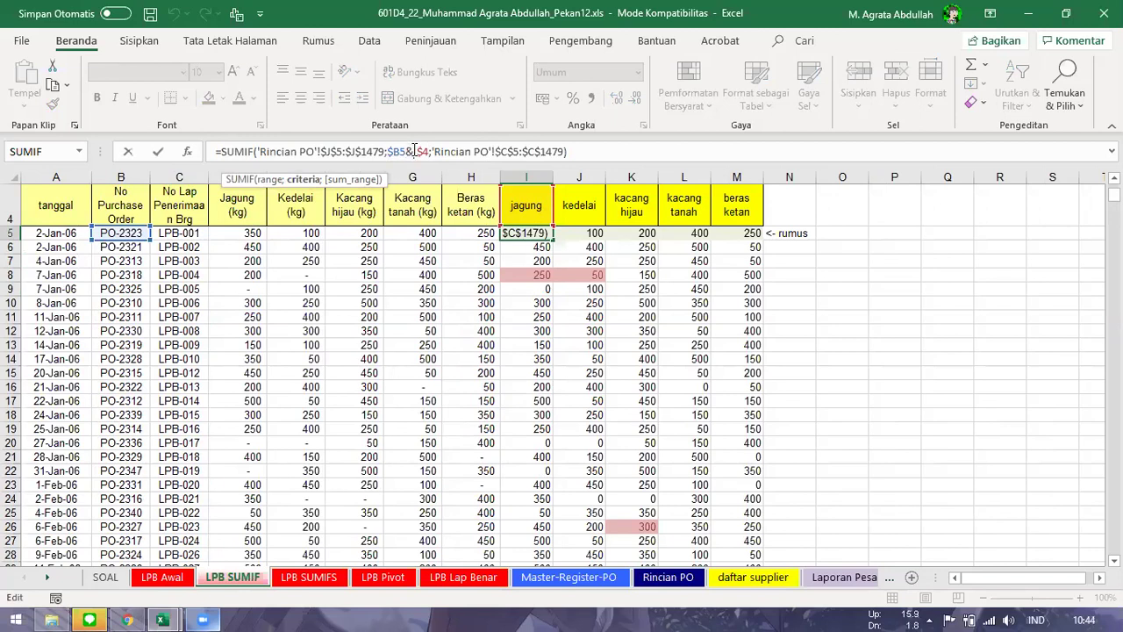
left_click_drag(384, 151, 264, 143)
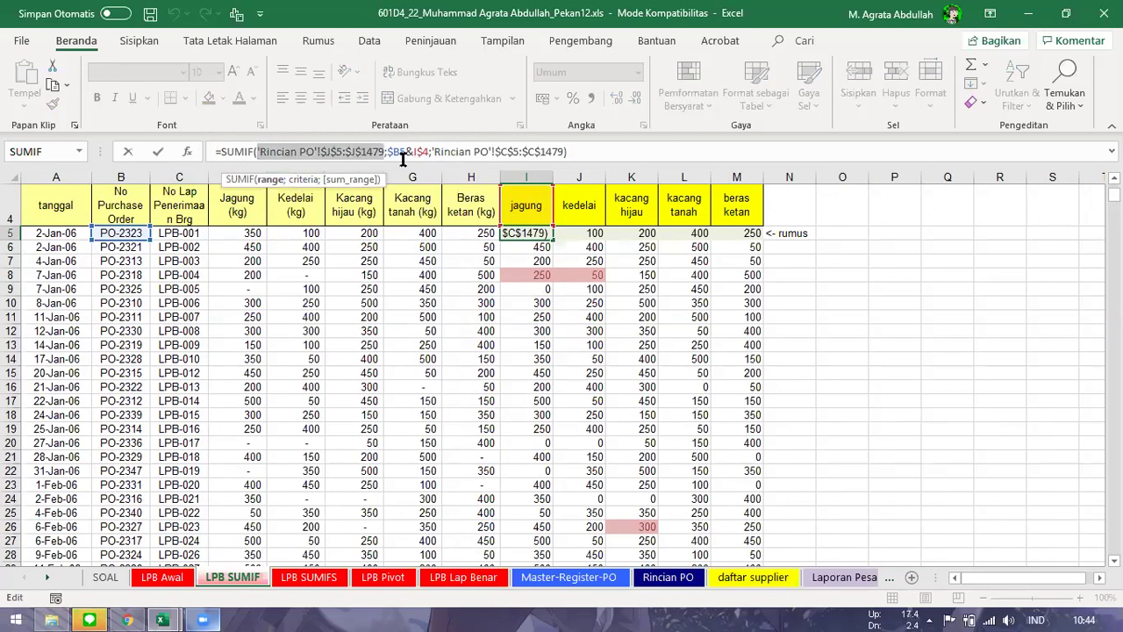
left_click_drag(388, 151, 562, 151)
left_click(450, 152)
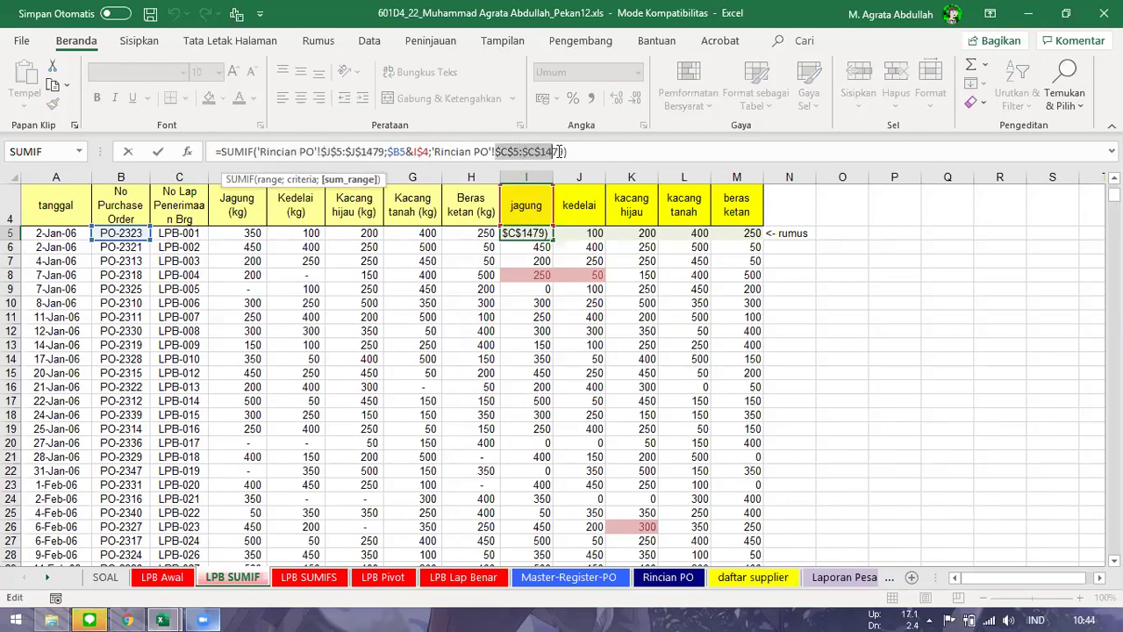
left_click(566, 151)
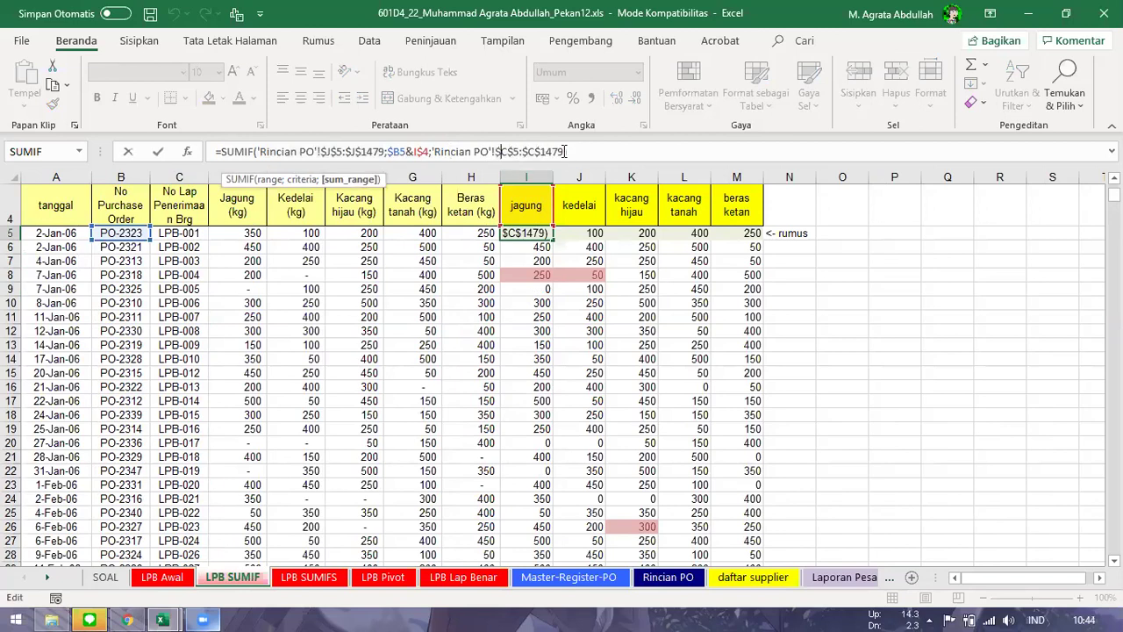
left_click(587, 151)
key("ctrl+Return")
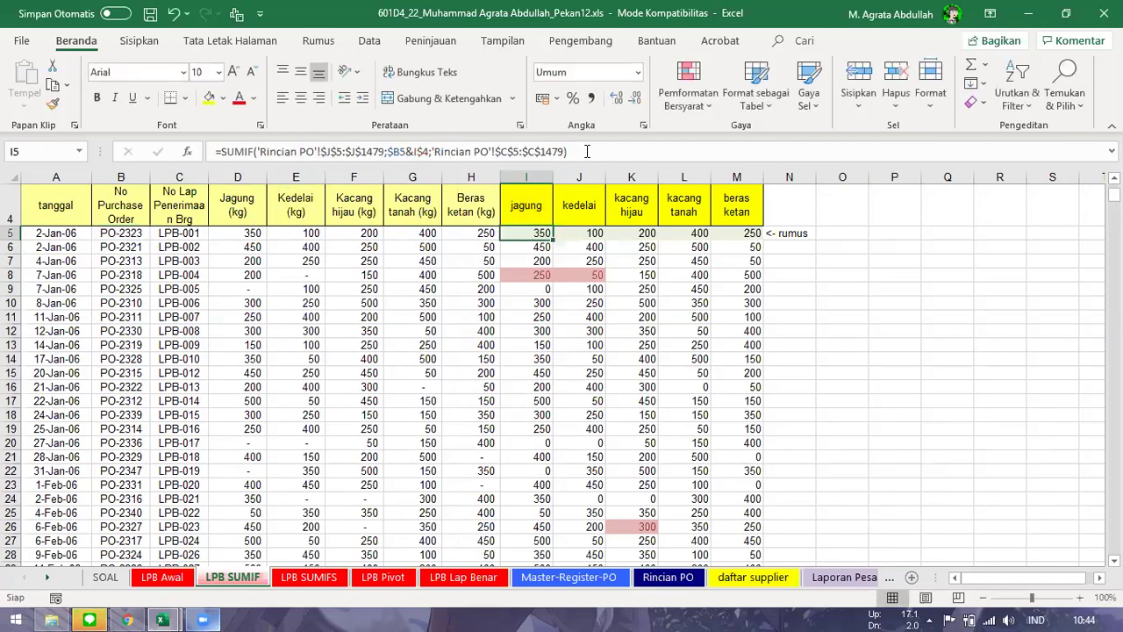
- Check the Qty Pesanan column on the Rincian PO sheet, then switch to the LPB Awal sheet
left_click(665, 578)
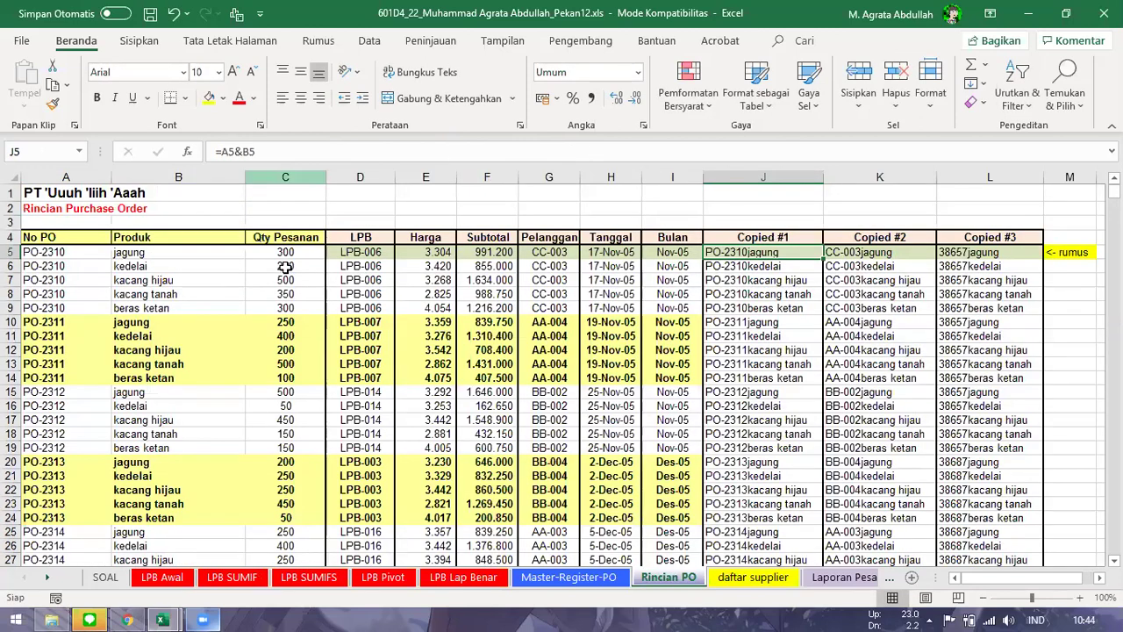
left_click(285, 266)
left_click(174, 582)
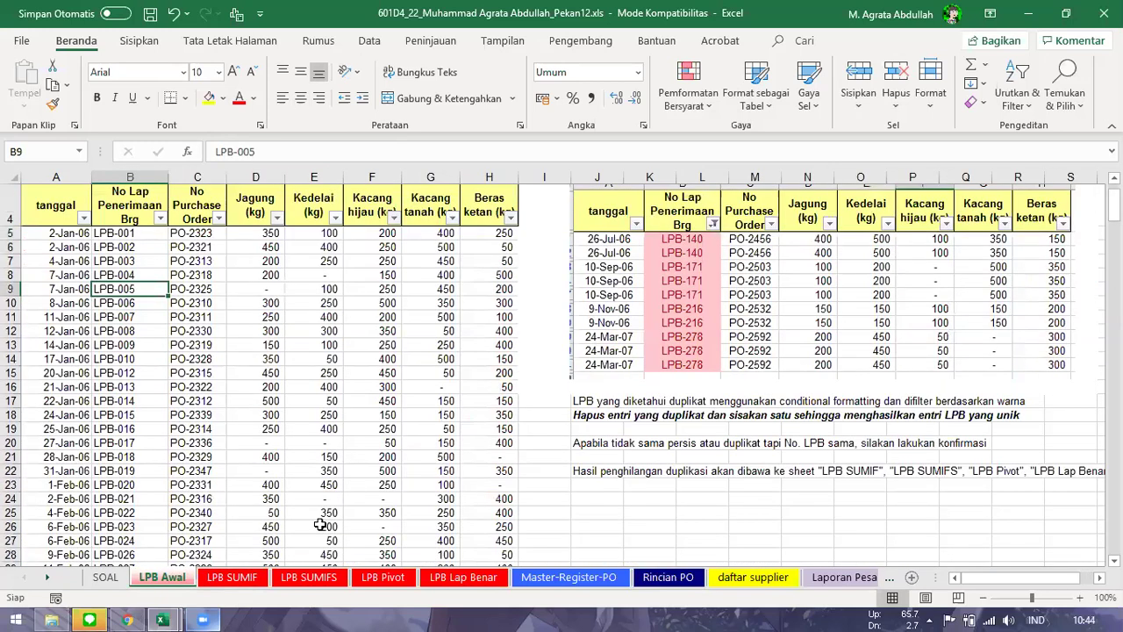
- Return to the LPB SUMIF sheet and examine the mixed references $B5&I$4 in the criteria argument of cell I5's SUMIF formula
left_click(312, 582)
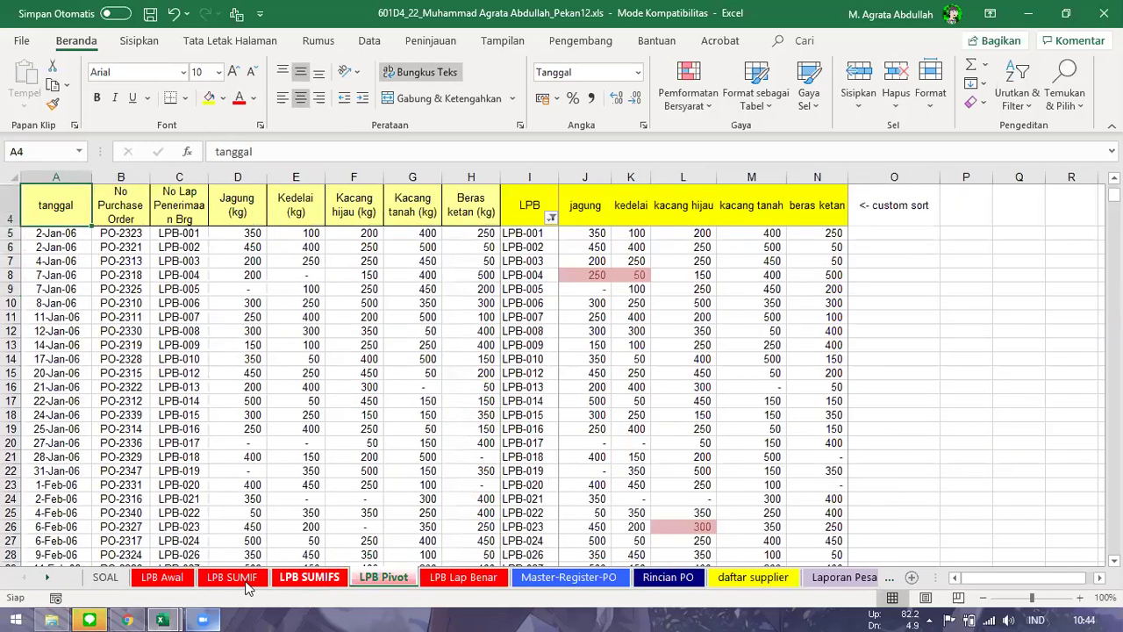
left_click(233, 578)
left_click(537, 232)
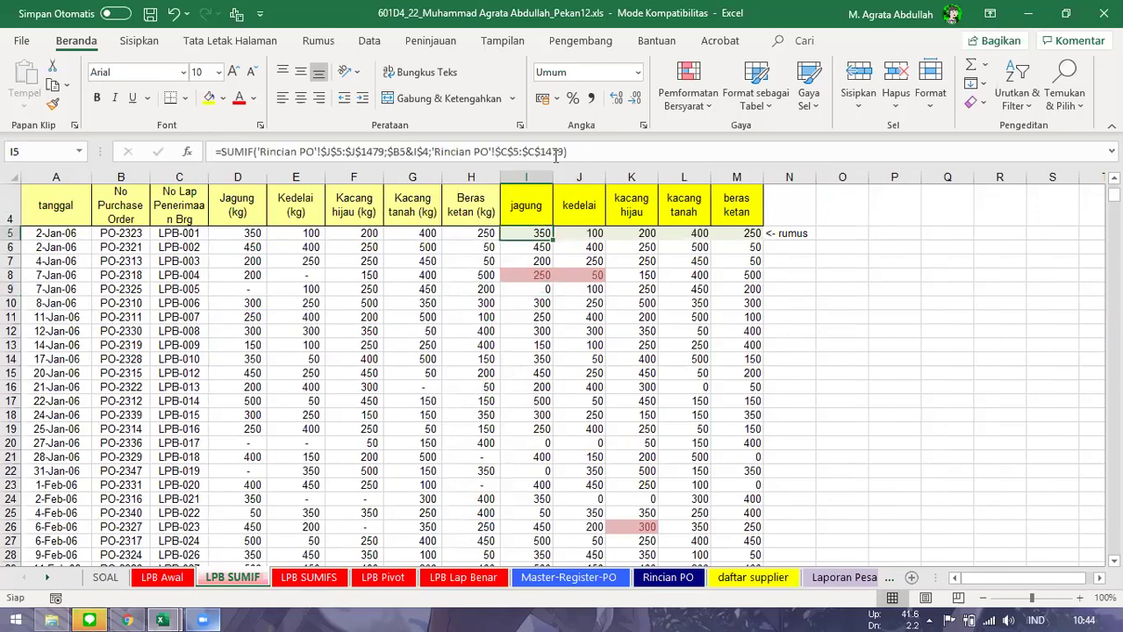
left_click(582, 151)
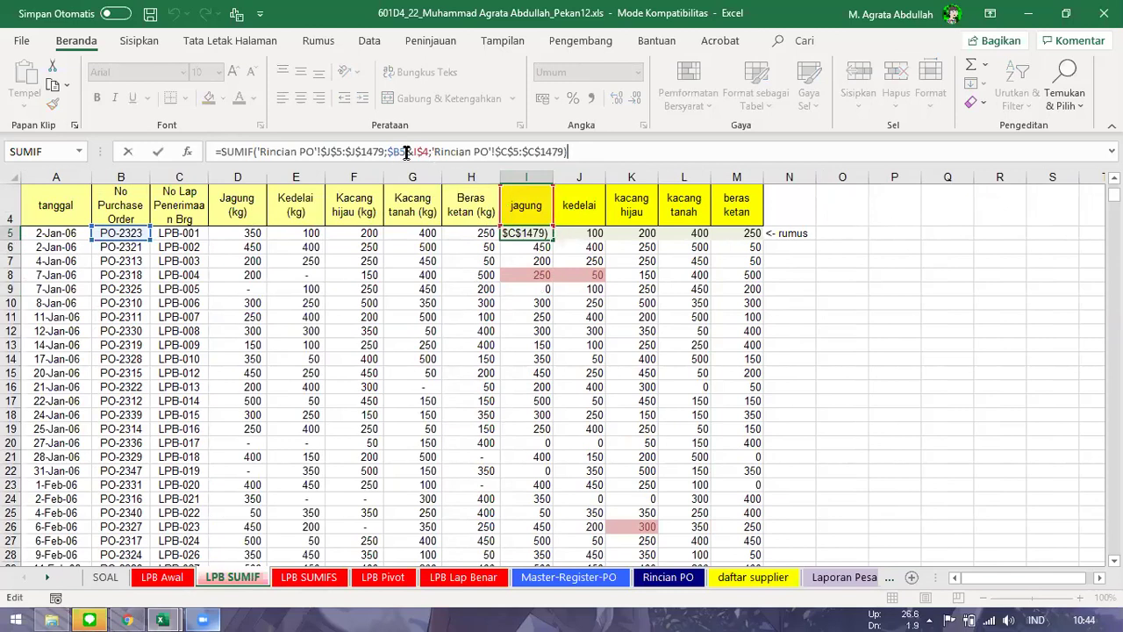
left_click_drag(389, 151, 398, 151)
left_click(406, 152)
double_click(391, 151)
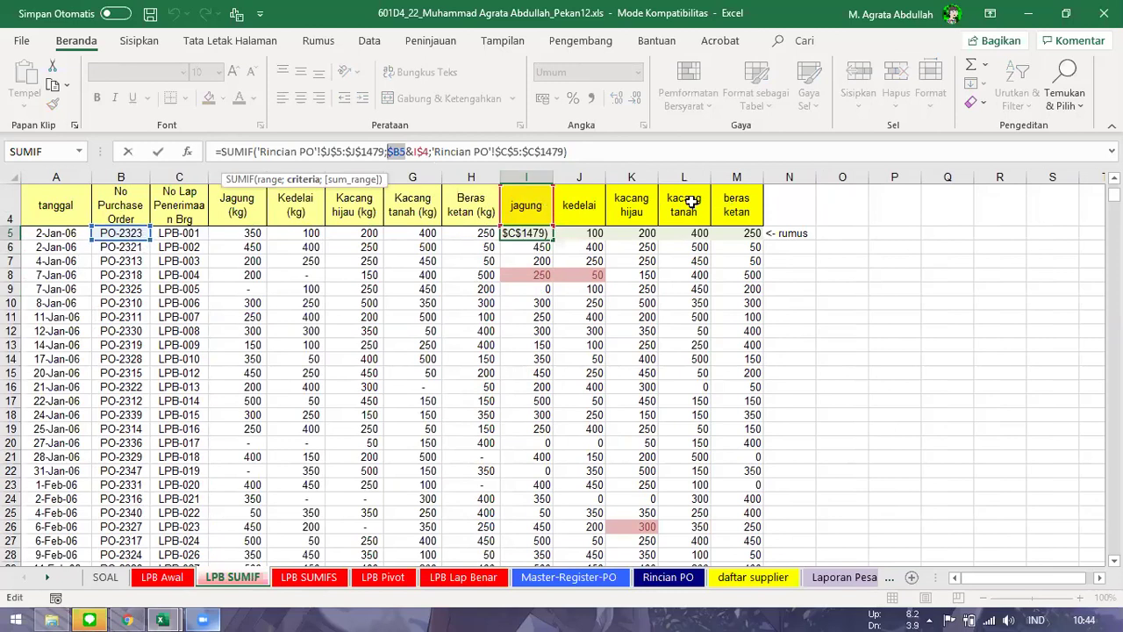
left_click(422, 151)
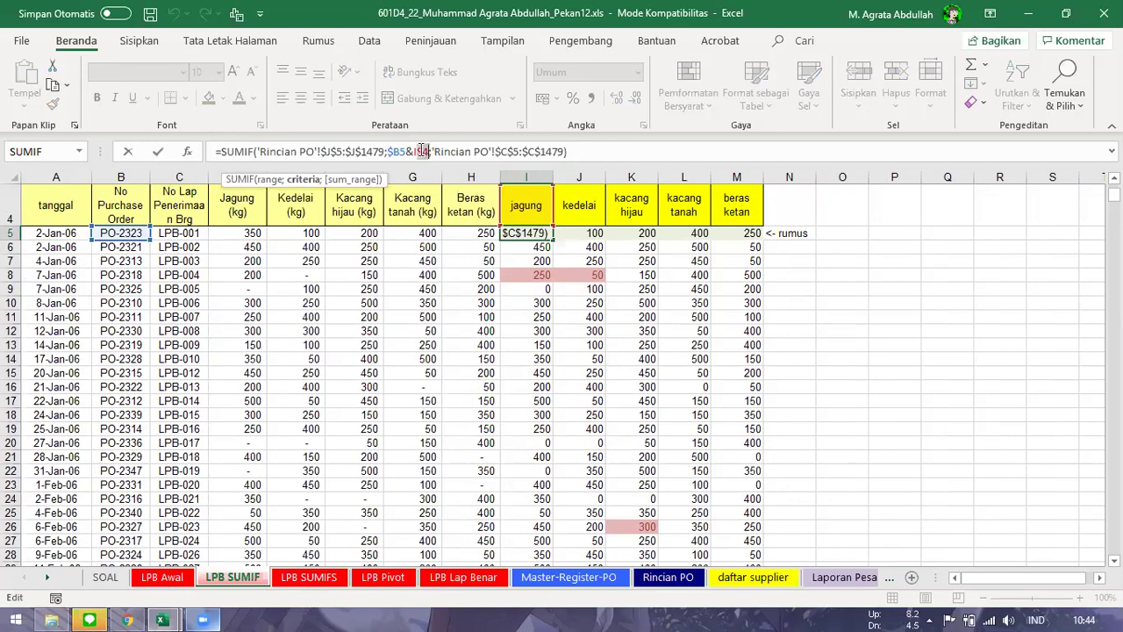
type("$")
key("Return")
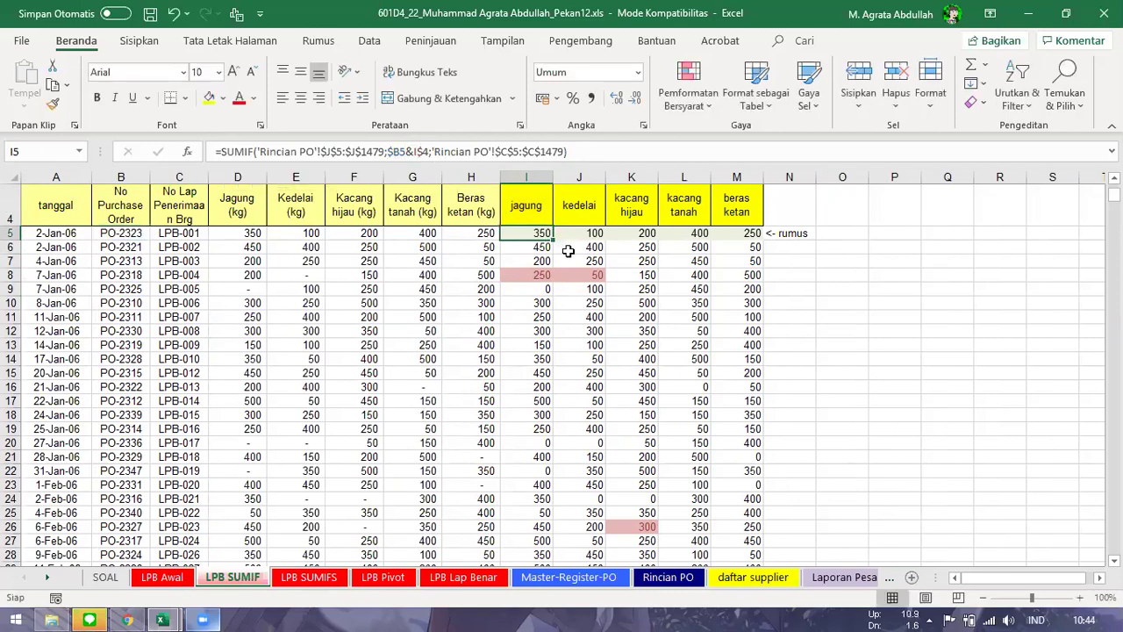
- Fill the SUMIF formula from I5 across to M5 and down through all LPB rows, then check the copied formulas
left_click_drag(554, 240, 762, 242)
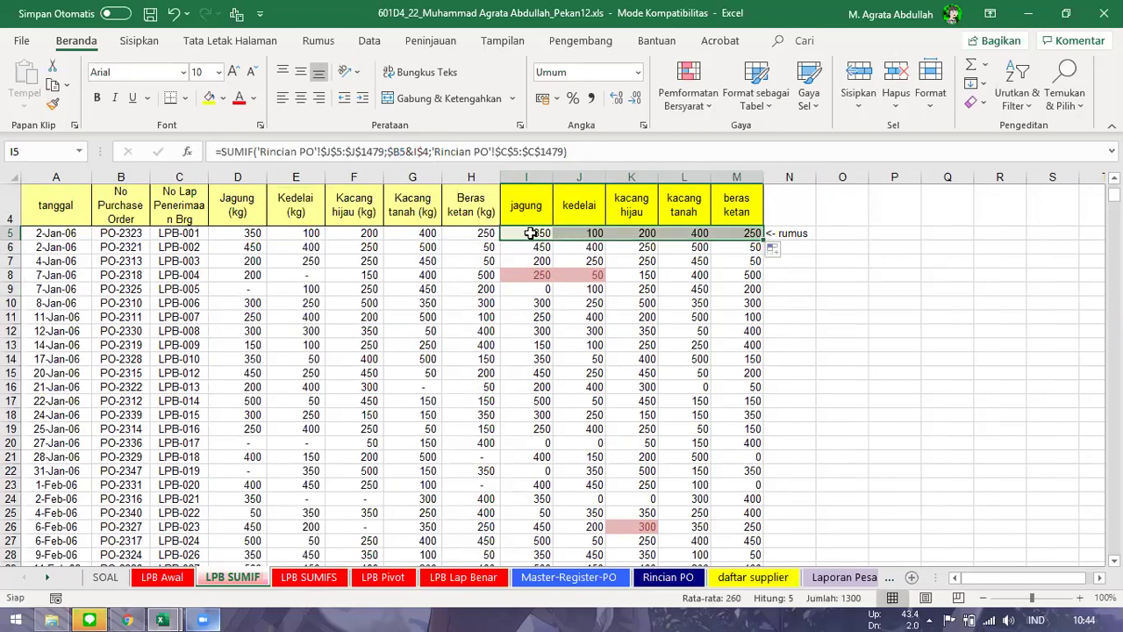
double_click(761, 239)
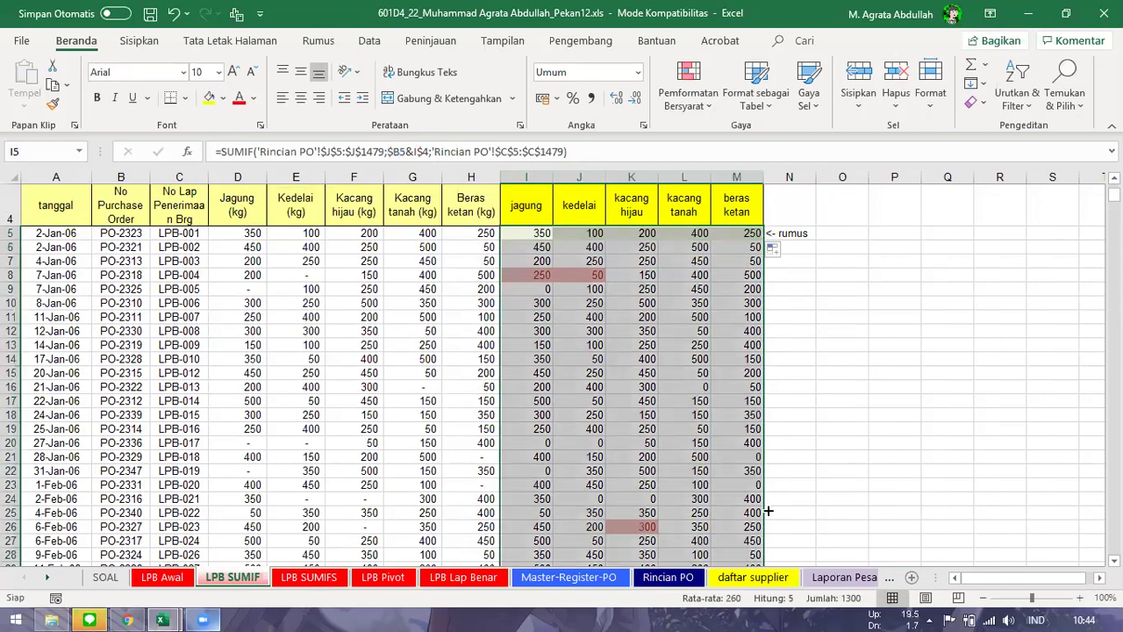
left_click(776, 556)
left_click(794, 534)
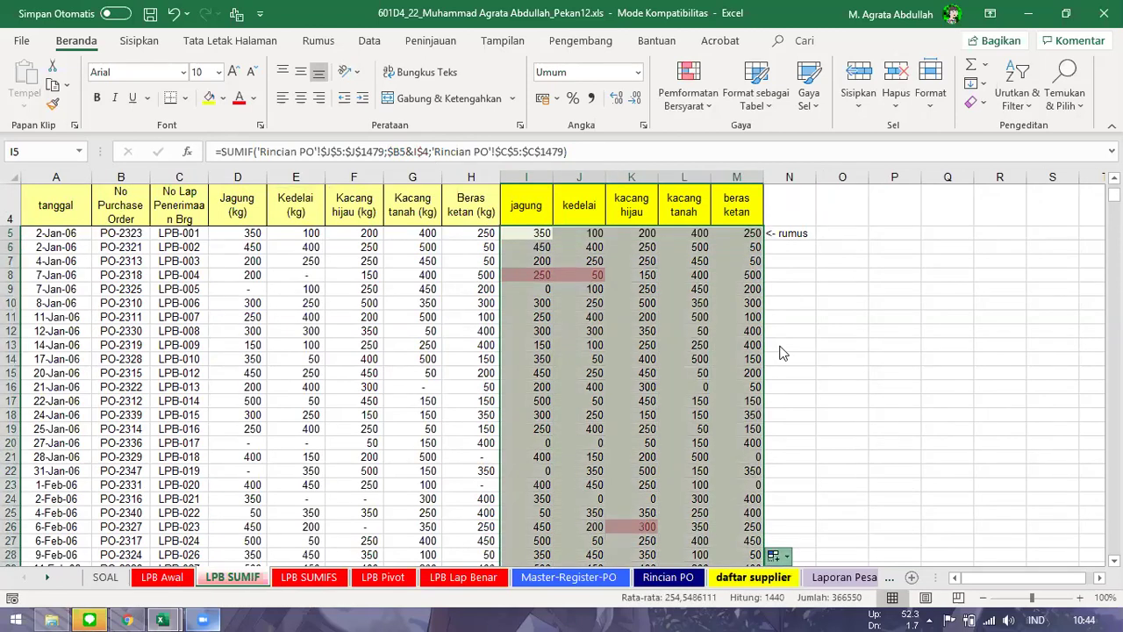
left_click(803, 301)
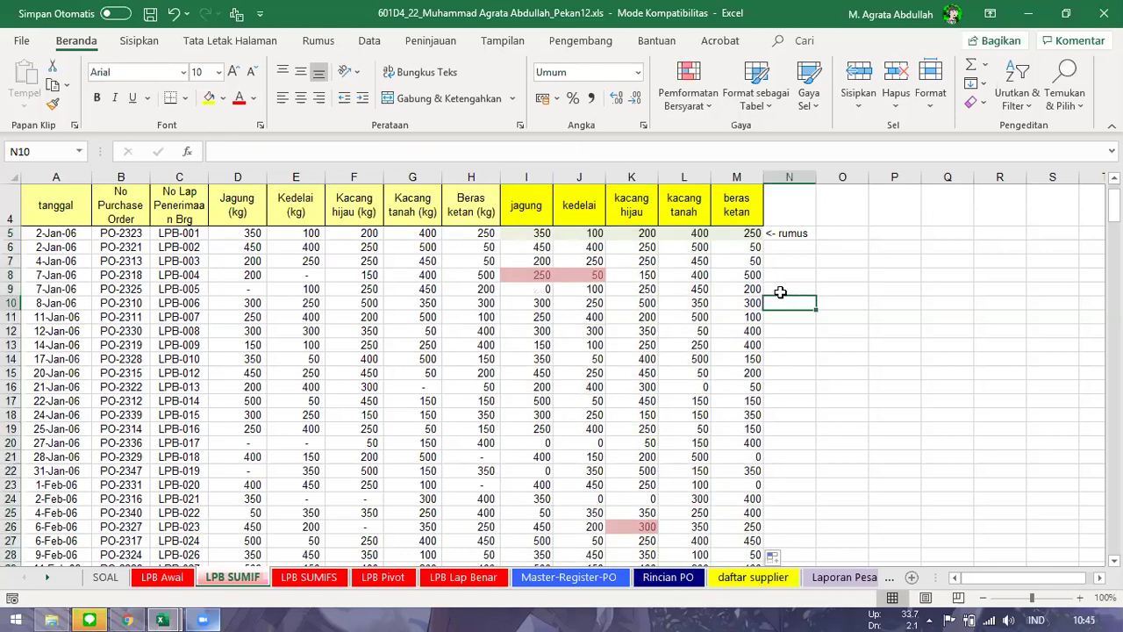
left_click(632, 344)
left_click(585, 319)
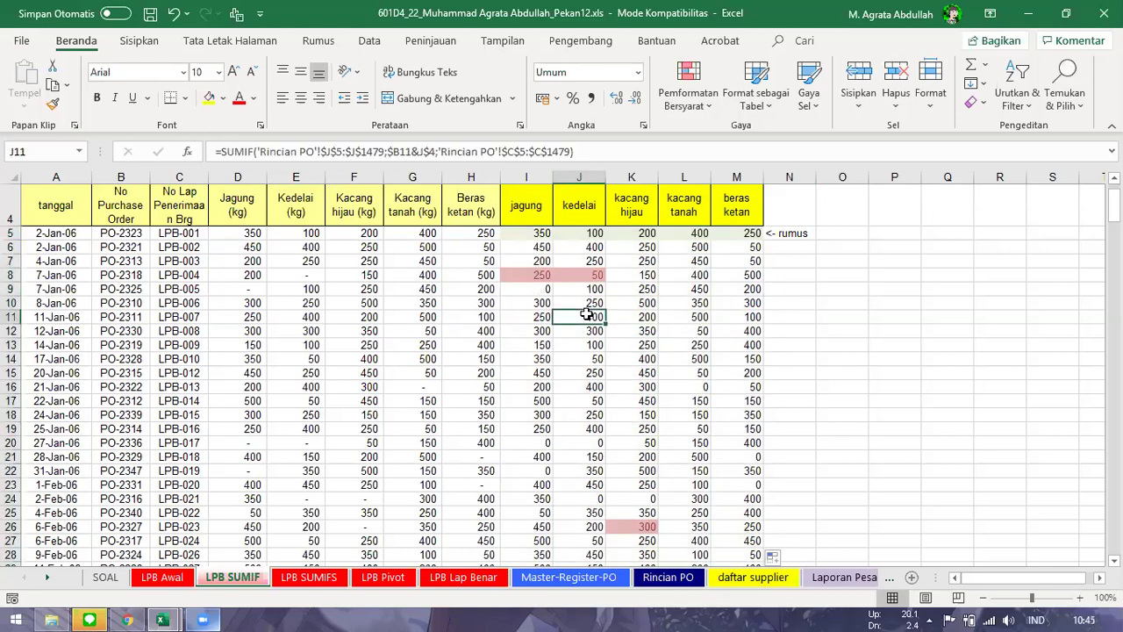
scroll(585, 318, "down", 5)
scroll(586, 315, "up", 6)
- Delete the conditional formatting rule =I5<>D5 that covers I5:M292 and apply the change
left_click(530, 261)
left_click(689, 87)
key("Escape")
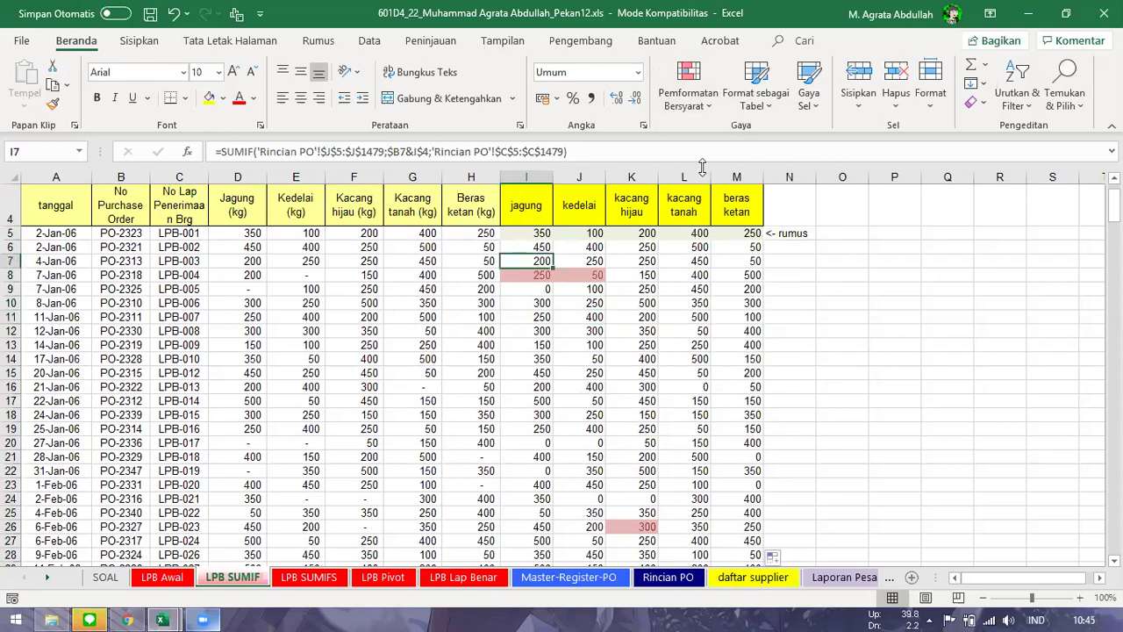
left_click(689, 89)
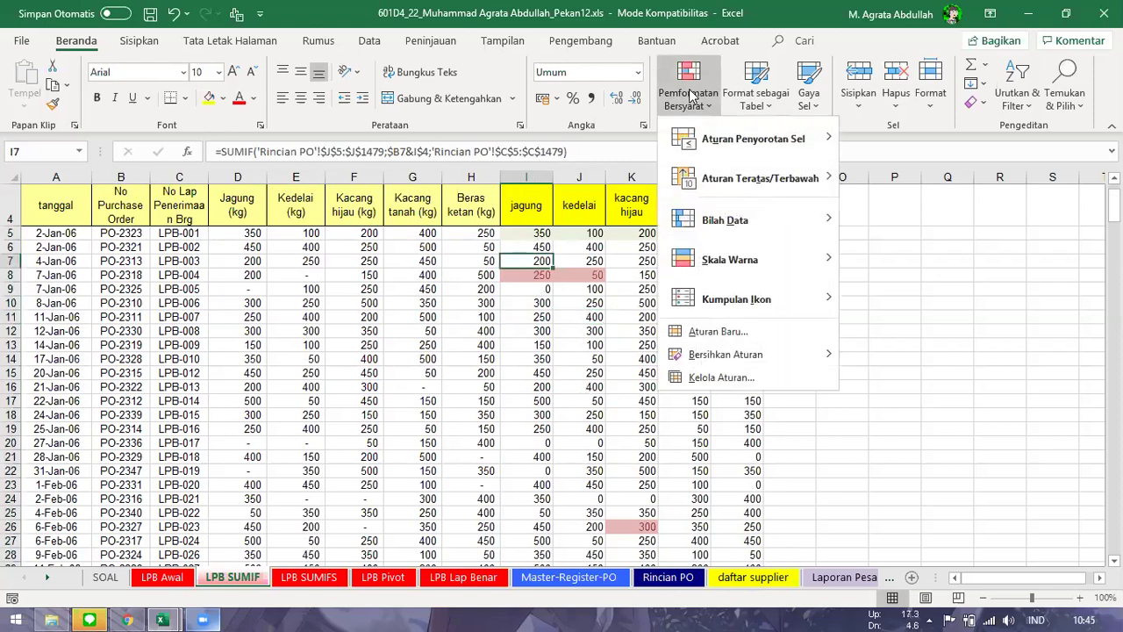
key("Down")
key("Down")
key("Down")
key("Down")
key("Down")
key("Down")
key("Down")
key("Down")
key("Return")
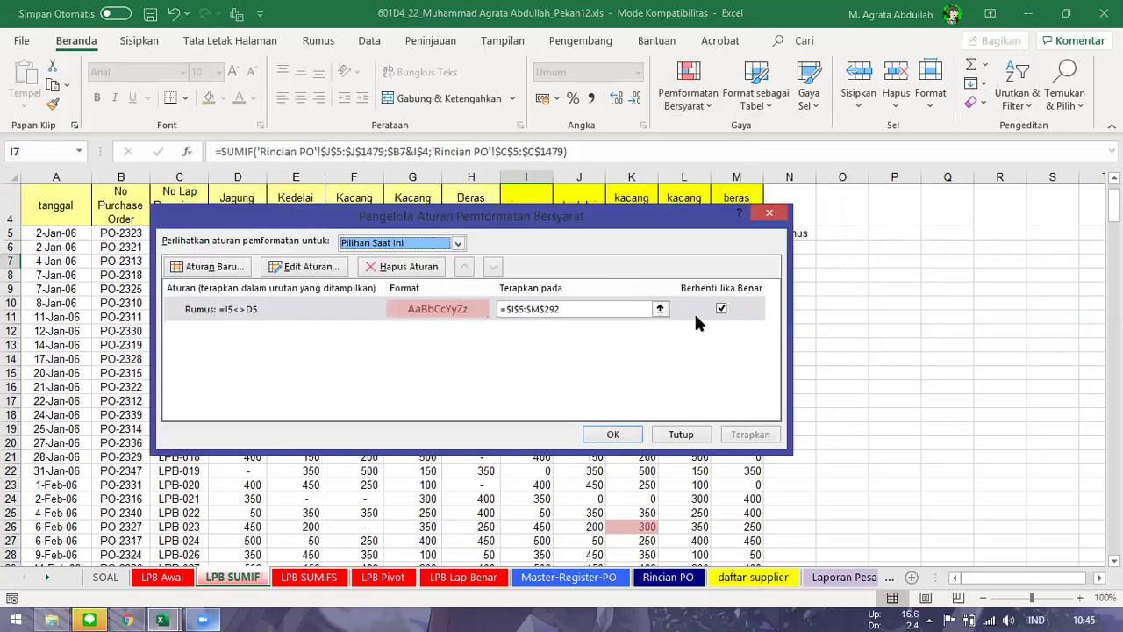
left_click(299, 318)
left_click(406, 266)
left_click_drag(476, 217, 777, 349)
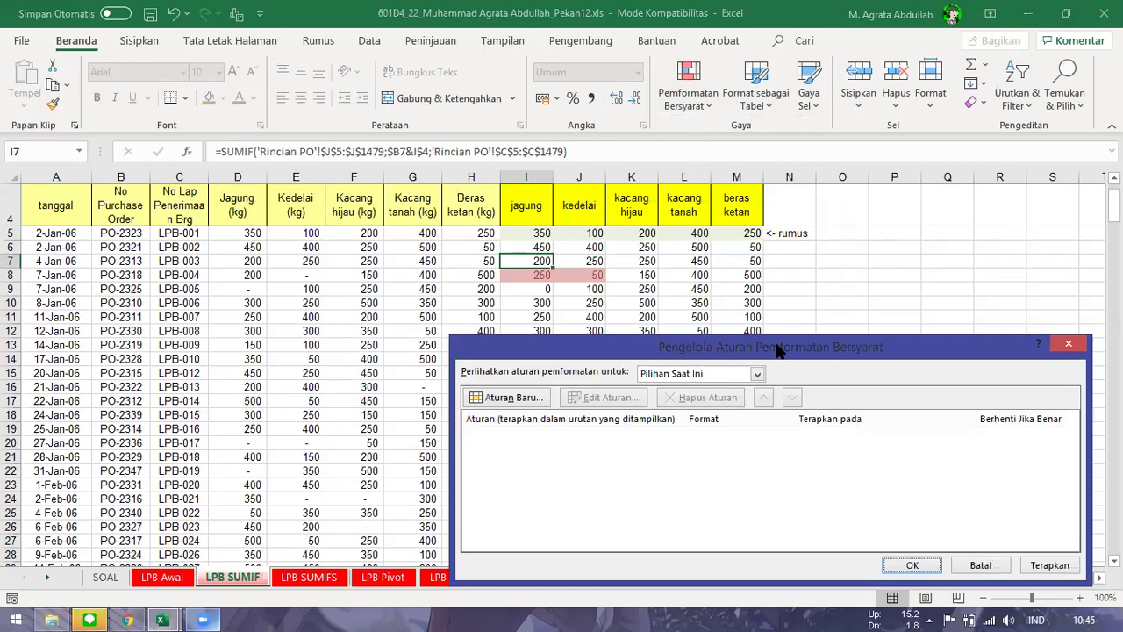
left_click(1038, 566)
left_click_drag(610, 352, 555, 295)
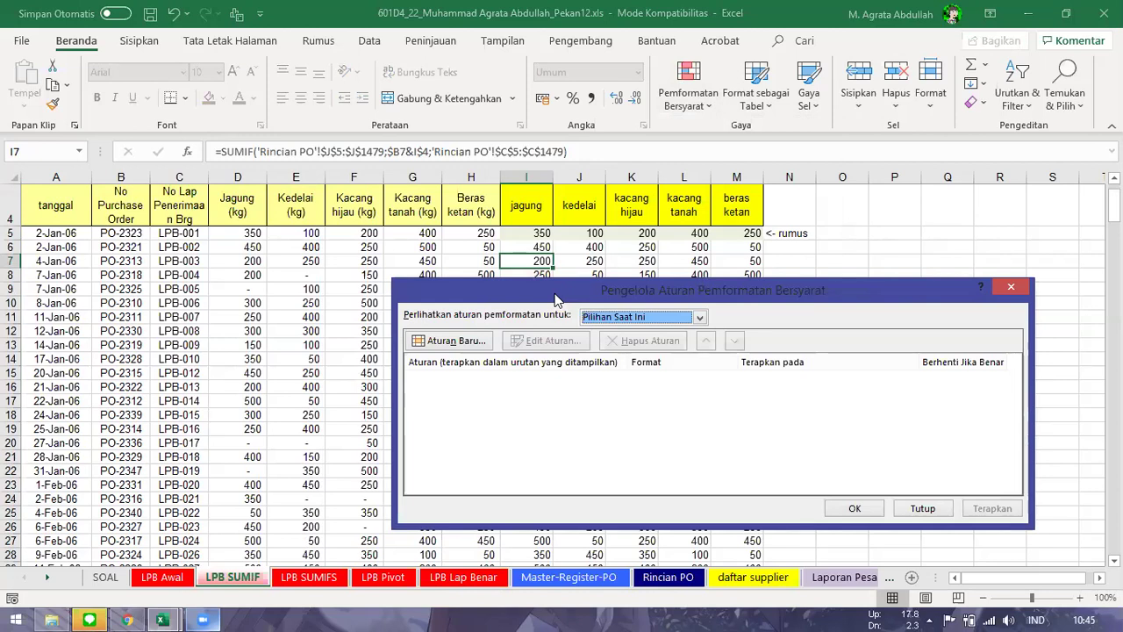
left_click(465, 342)
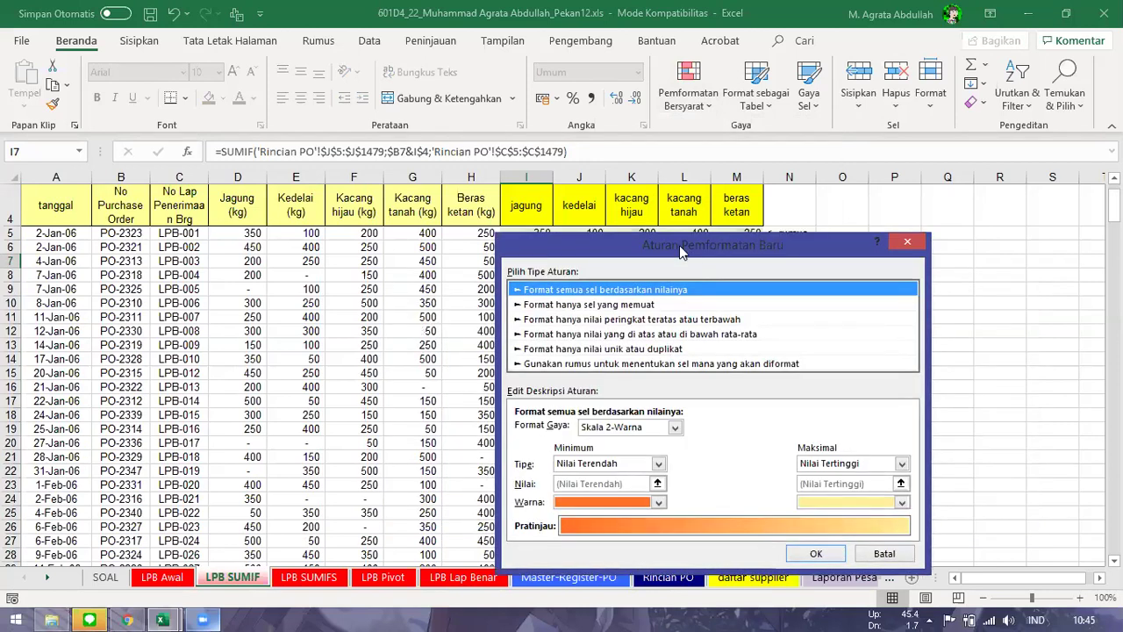
left_click_drag(679, 245, 353, 216)
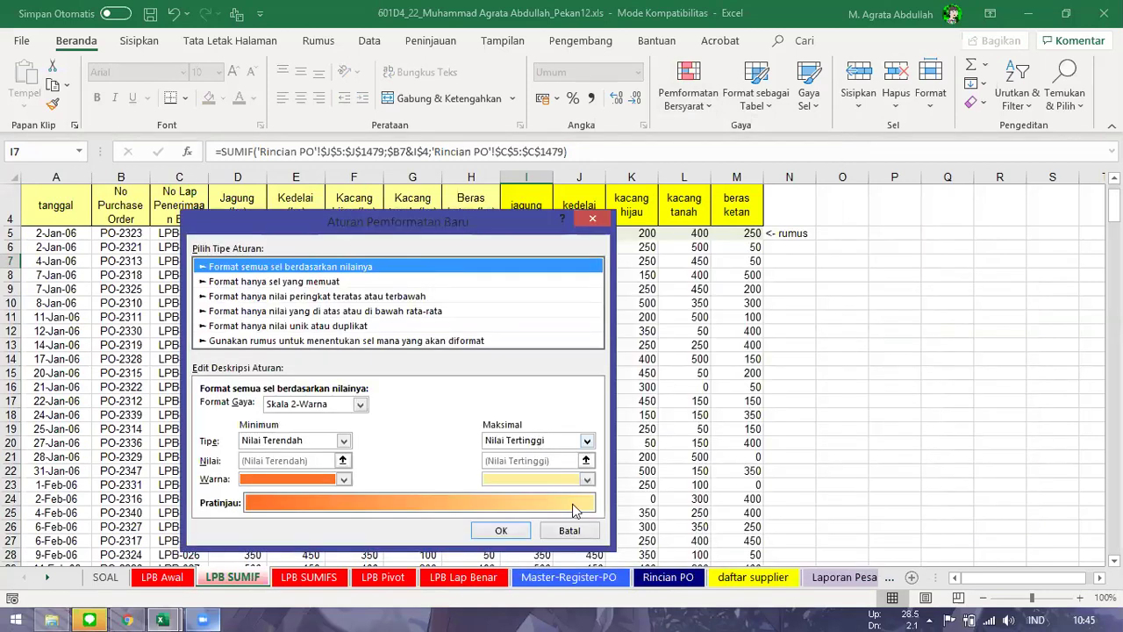
left_click(562, 531)
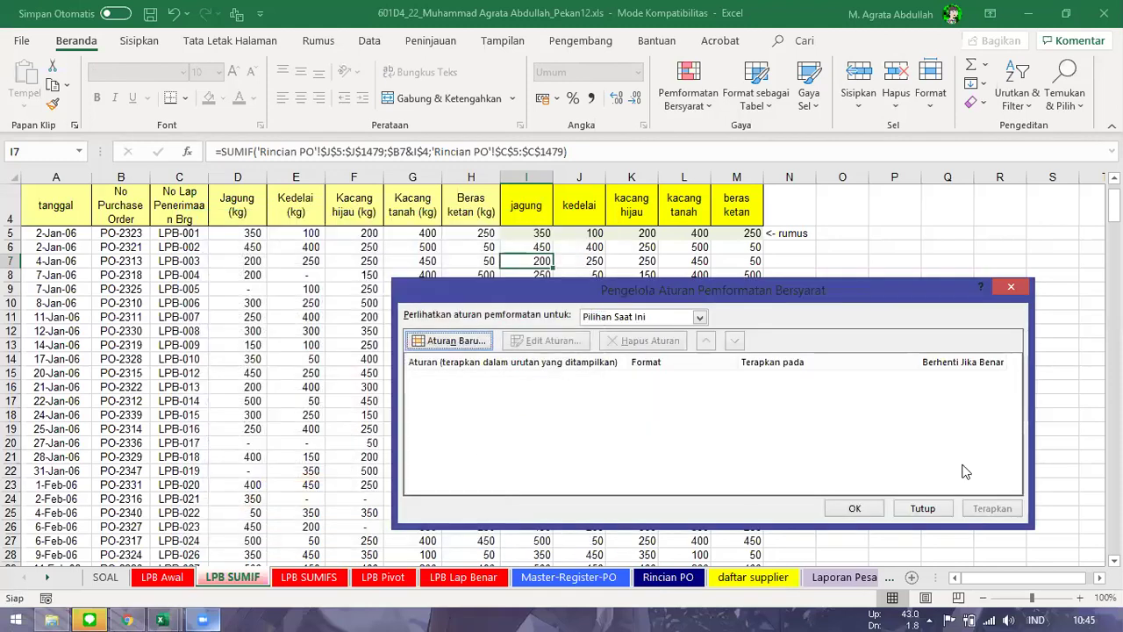
- Close the conditional formatting rules manager and select the SUMIF results in I5:M292
left_click(923, 508)
left_click(544, 231)
key("shift+Right")
key("shift+Right")
key("shift+Right")
key("shift+Right")
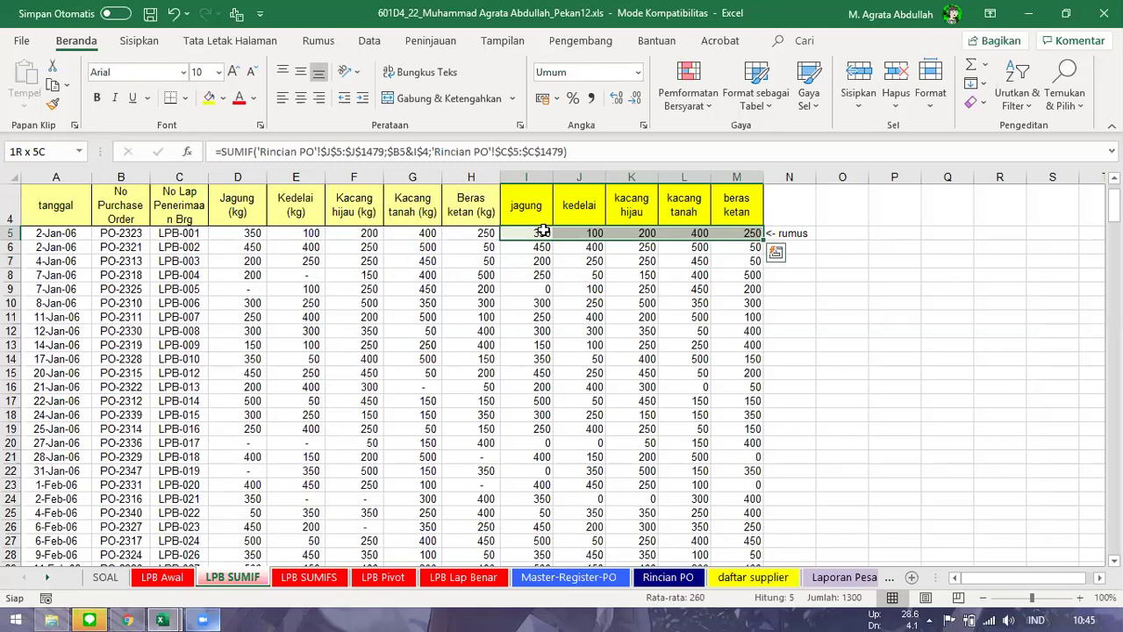
key("ctrl+shift+Down")
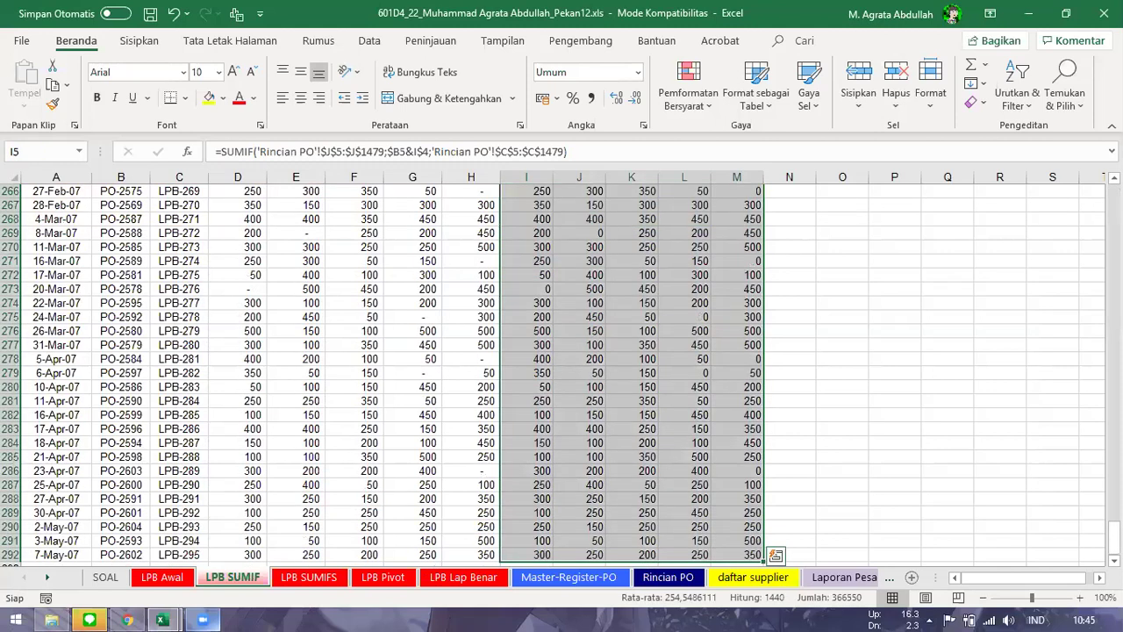
key("ctrl+BackSpace")
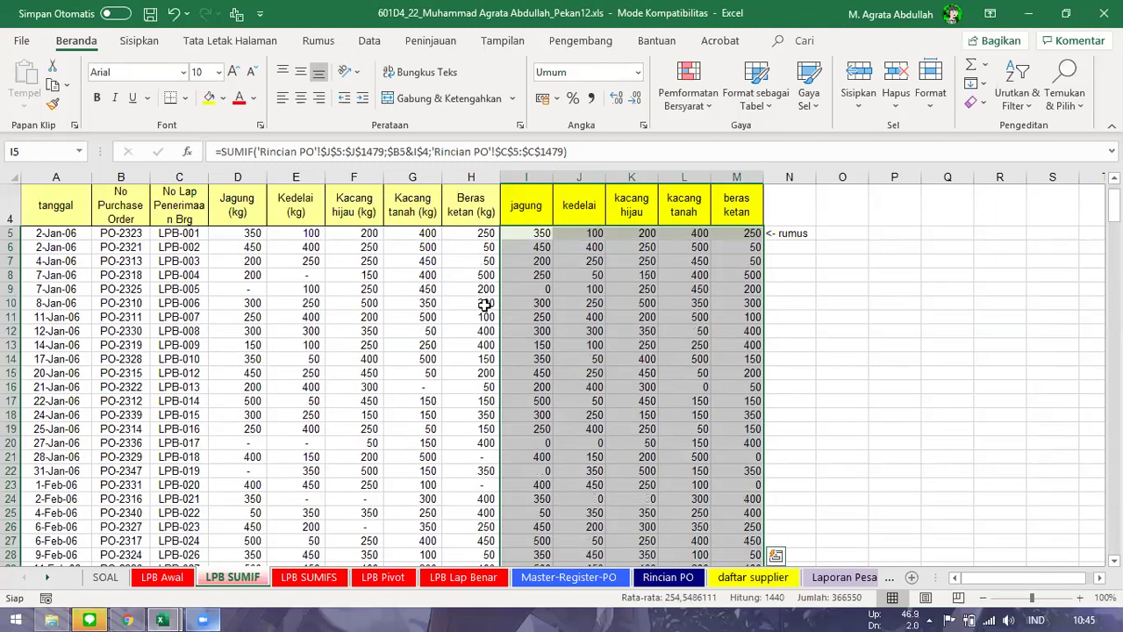
- Create a conditional formatting rule for the selected range using the type "Gunakan rumus untuk menentukan sel mana yang akan diformat"
left_click(689, 92)
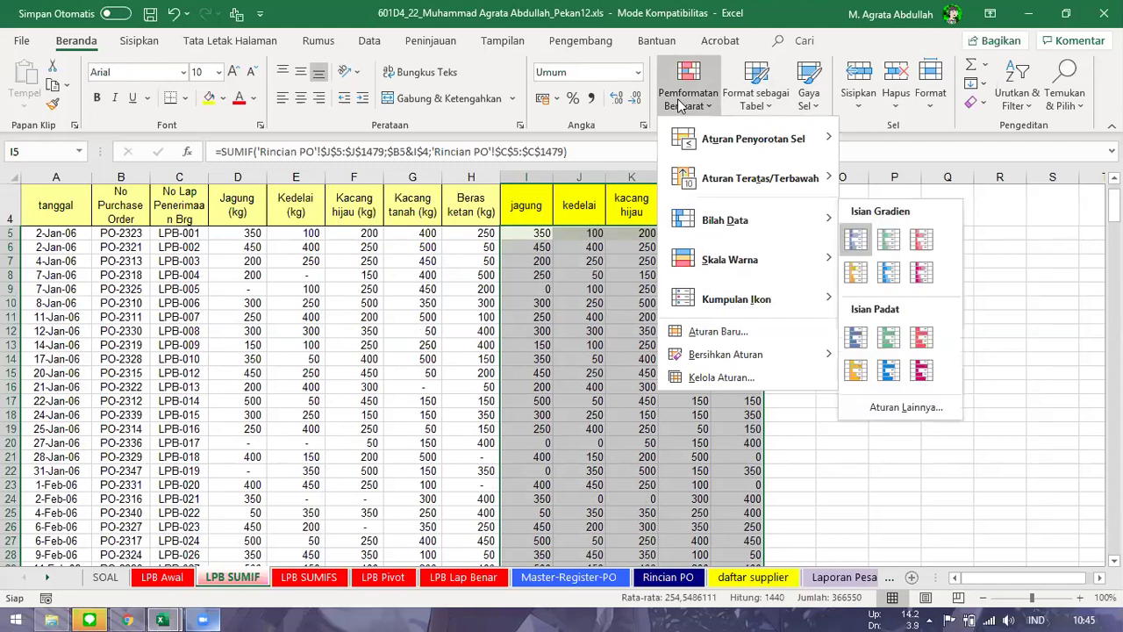
key("s")
key("Down")
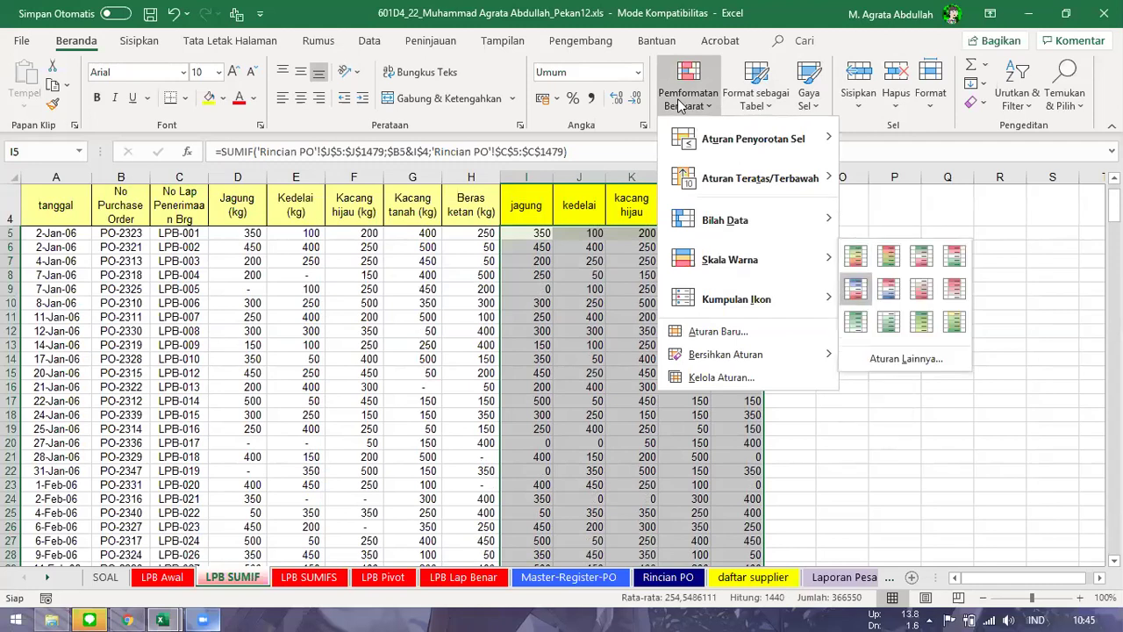
key("Escape")
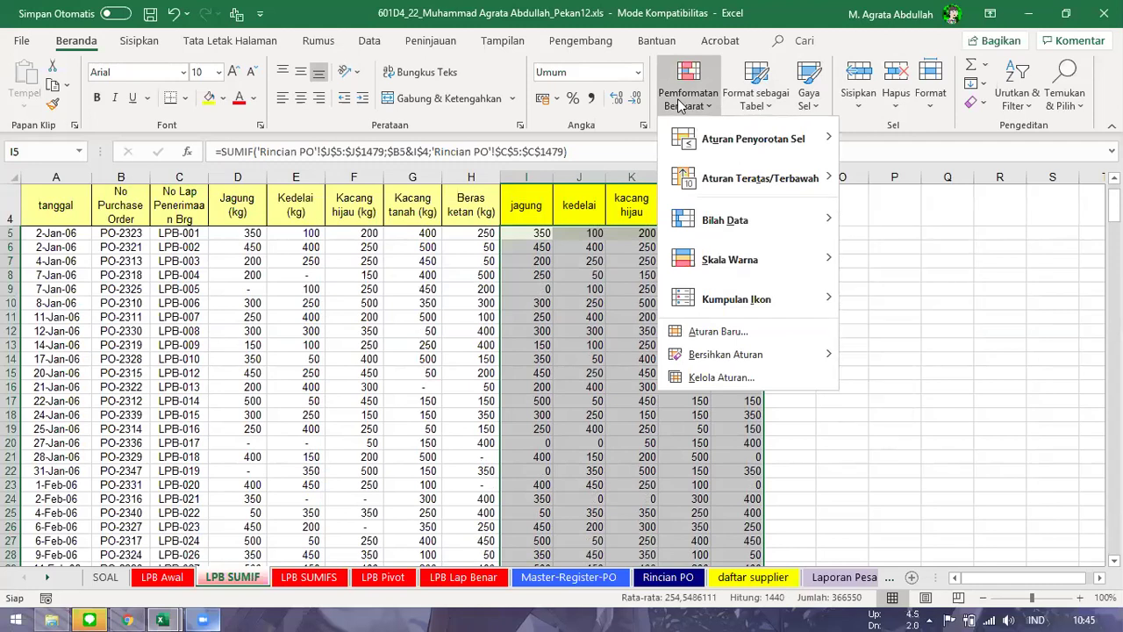
key("k")
key("Return")
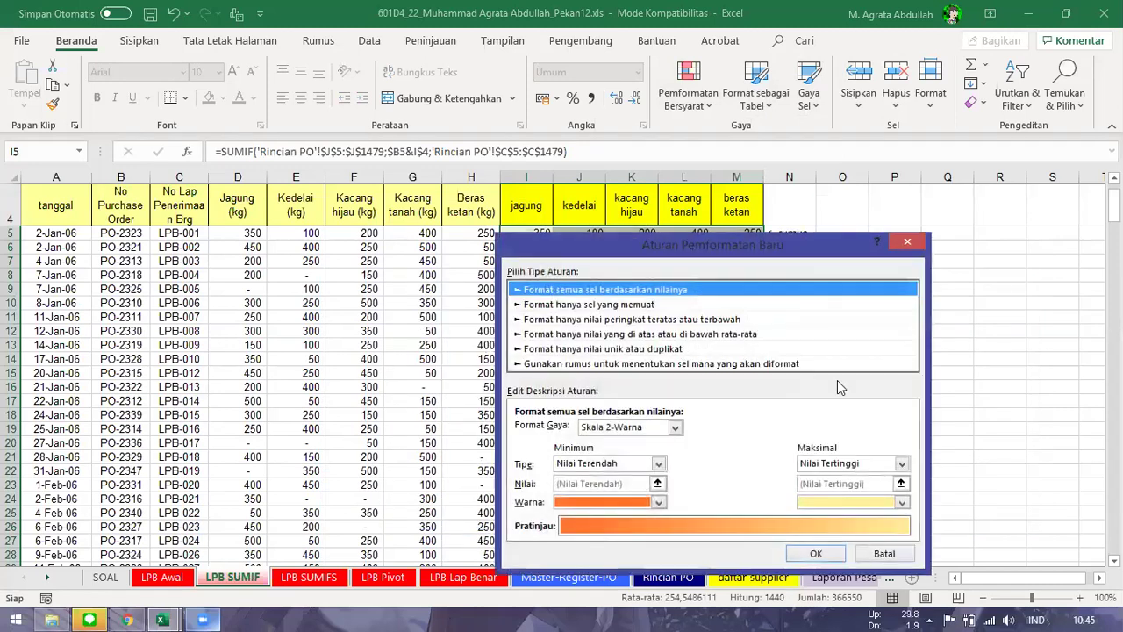
left_click(867, 363)
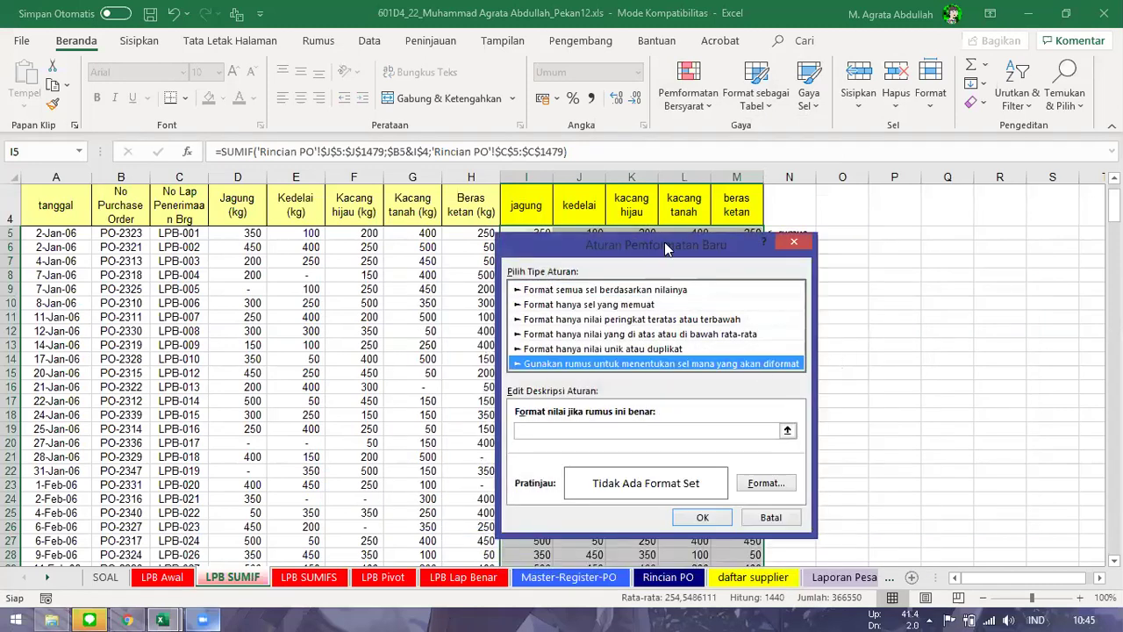
left_click_drag(666, 249, 725, 177)
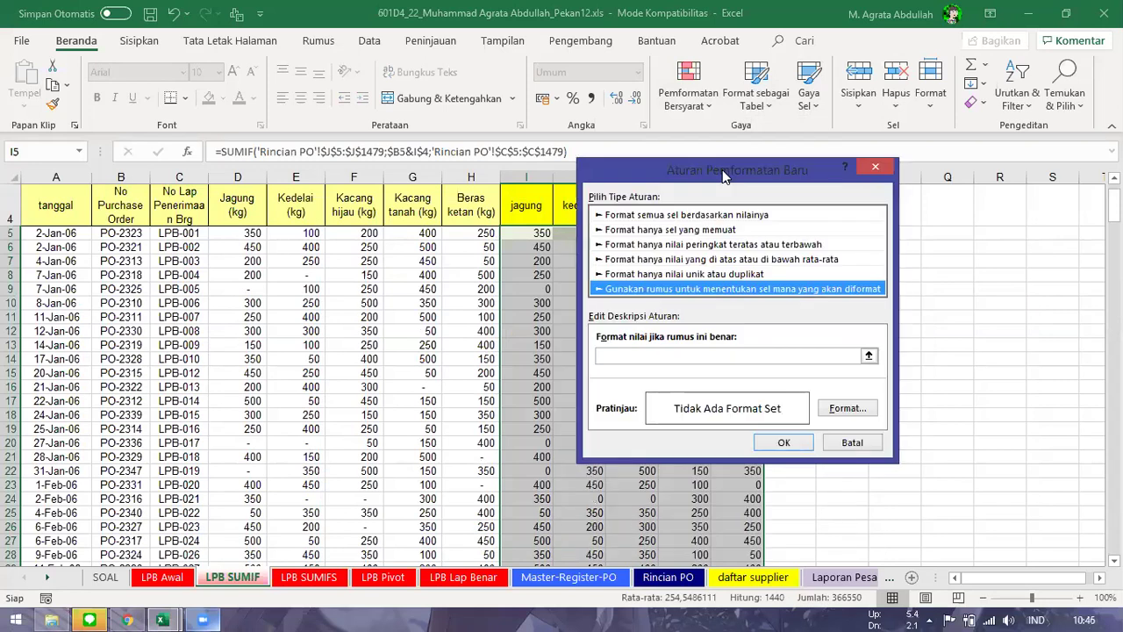
- Enter =$I$5=$D$5 as the rule's formula, picking cells I5 and D5 from the sheet
left_click(868, 355)
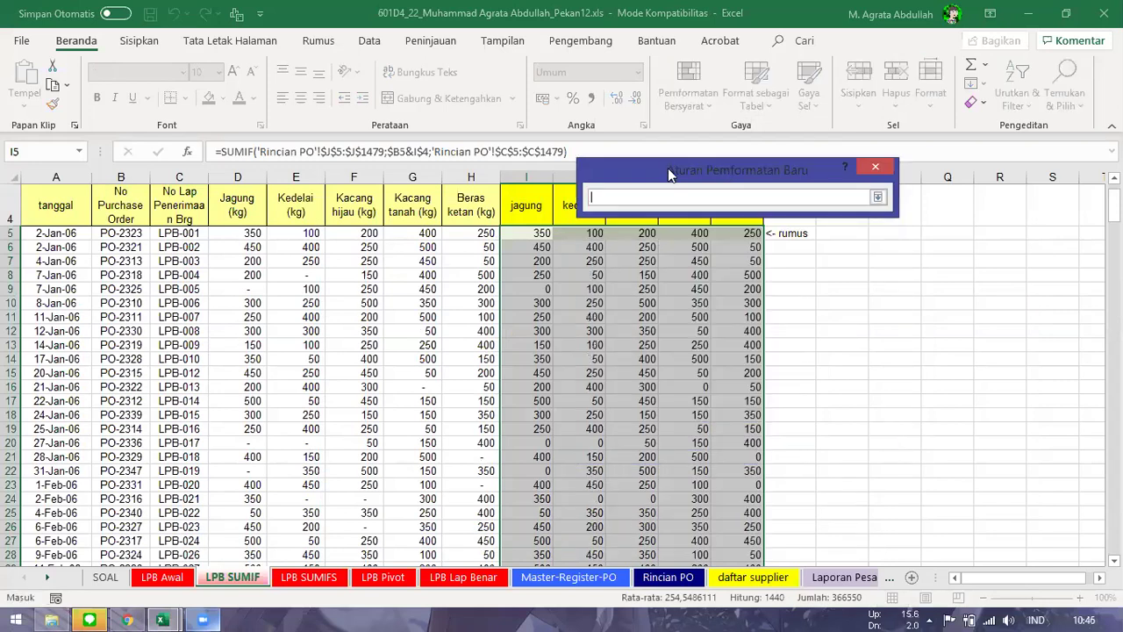
left_click(525, 232)
type("=")
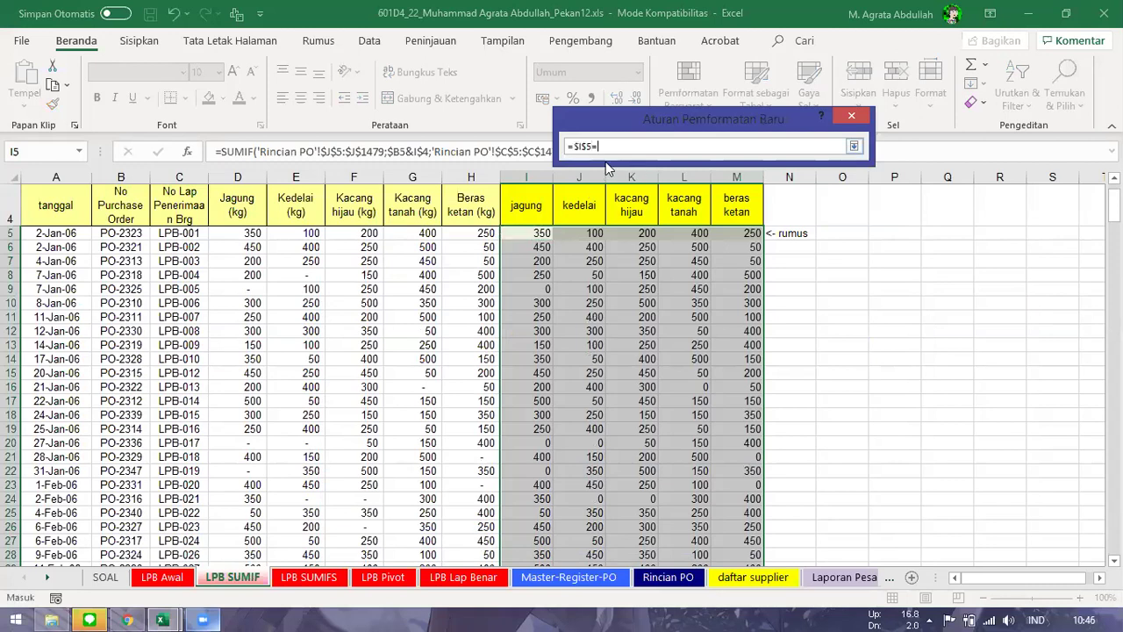
left_click(249, 235)
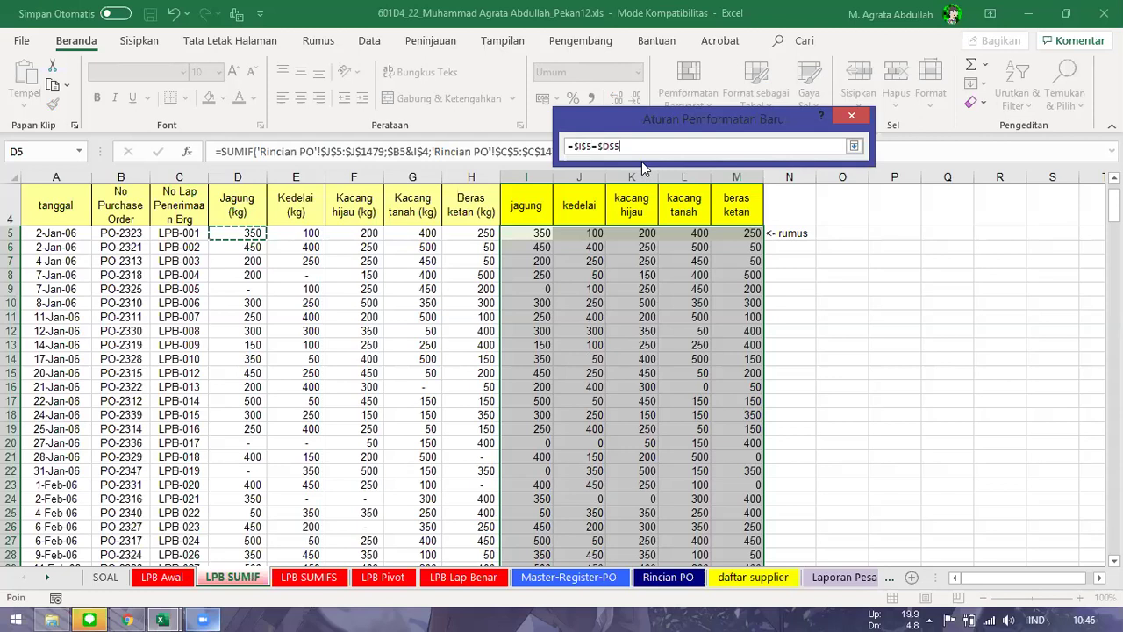
left_click(853, 145)
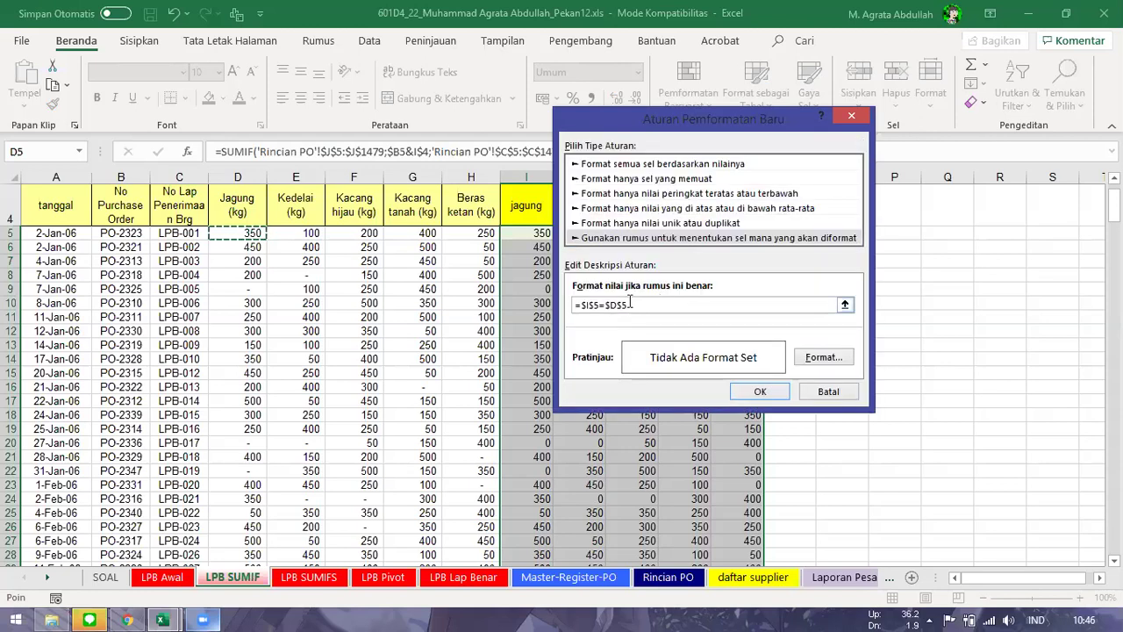
- Make both references in the rule's formula relative so that it reads =I5=D5
left_click_drag(689, 119, 782, 115)
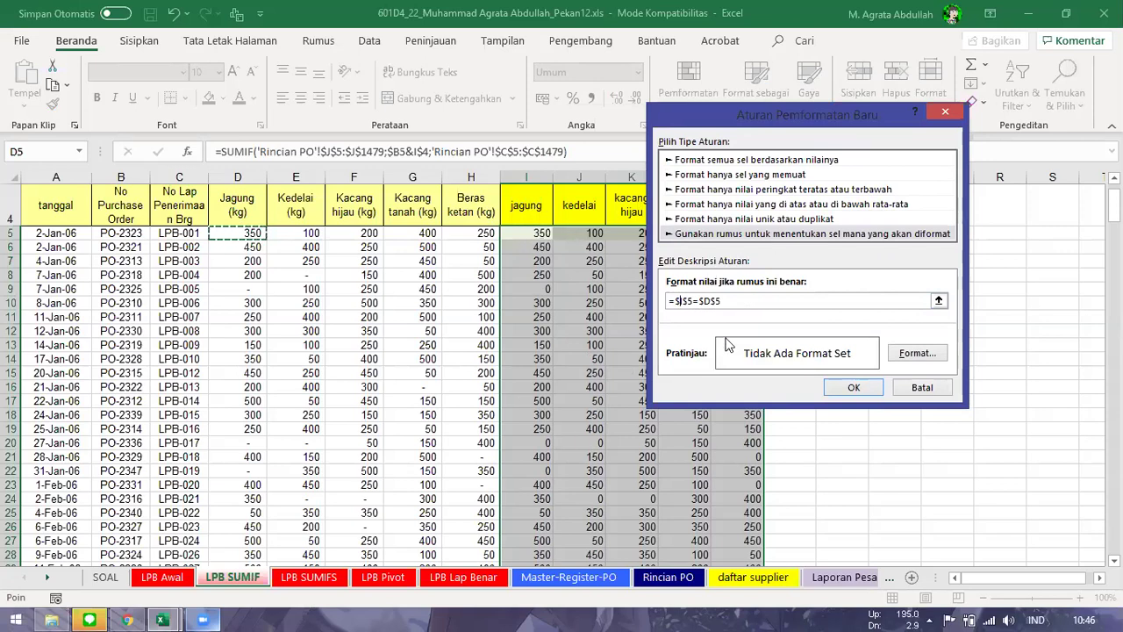
left_click(722, 301)
left_click(712, 301)
key("BackSpace")
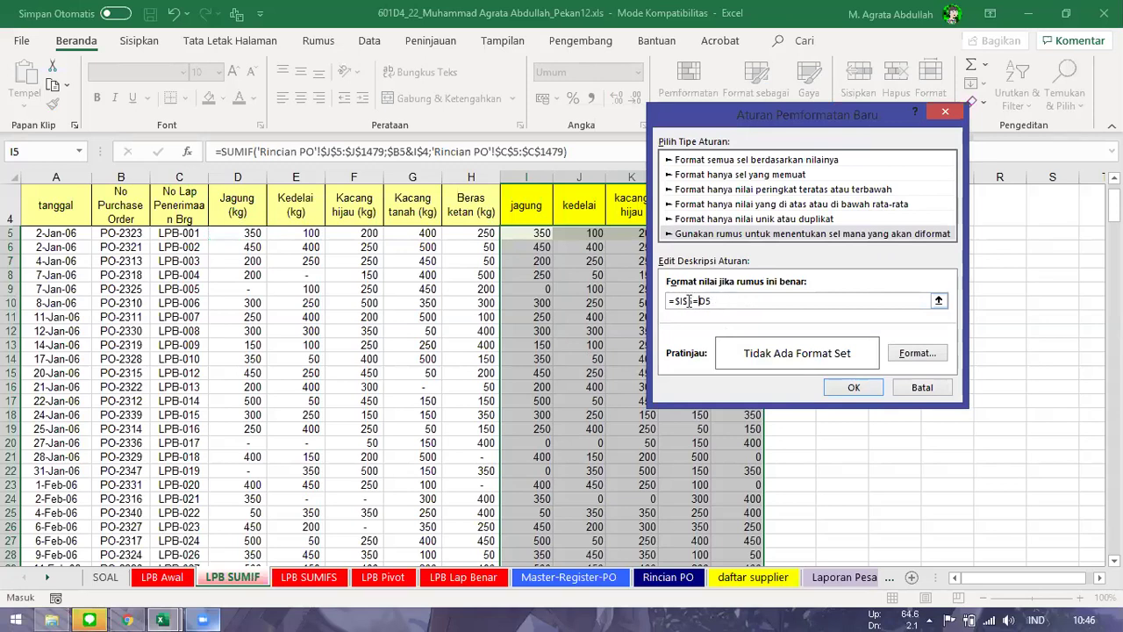
left_click(682, 301)
key("F4")
key("F4")
key("F4")
- Set a light red background fill as the format of the =I5=D5 rule and save the rule
left_click(915, 353)
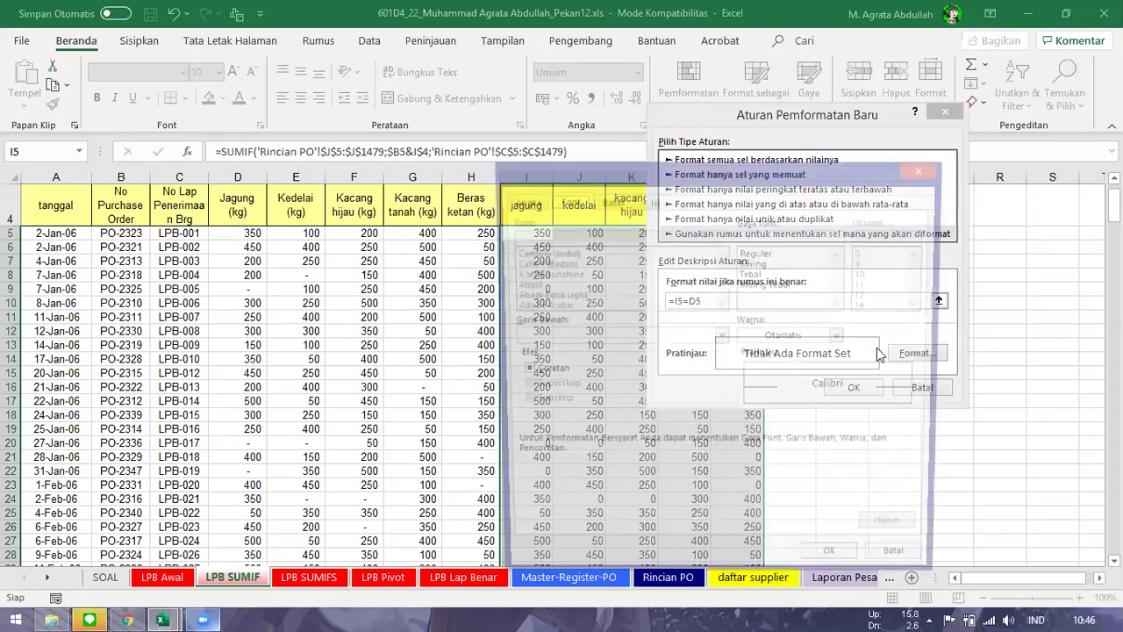
left_click(652, 201)
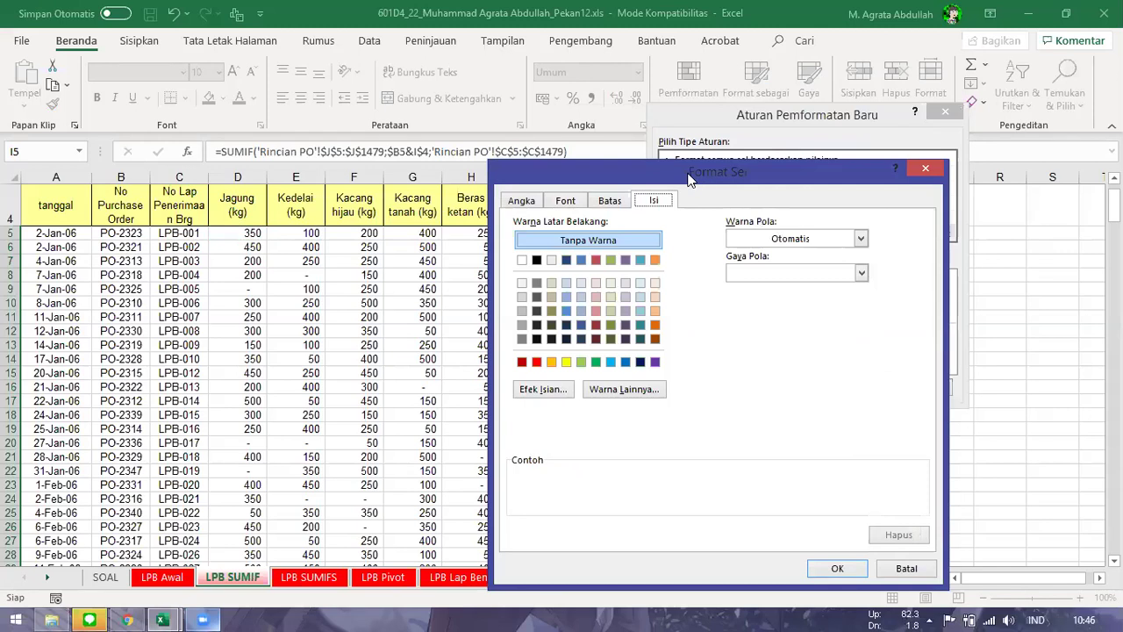
left_click_drag(693, 175, 327, 133)
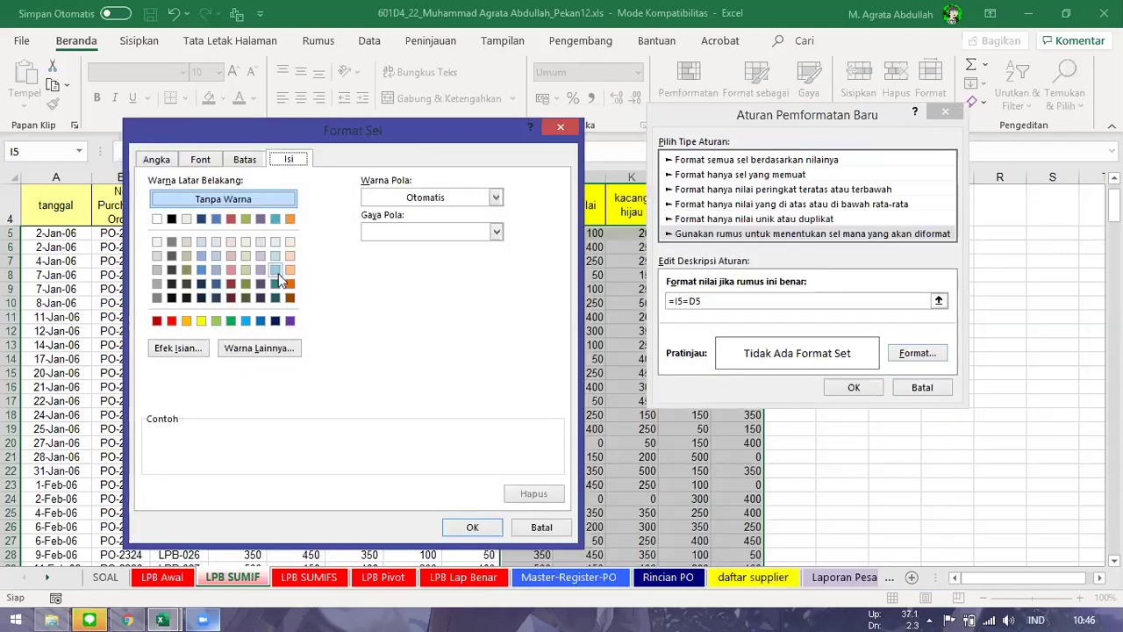
left_click(231, 256)
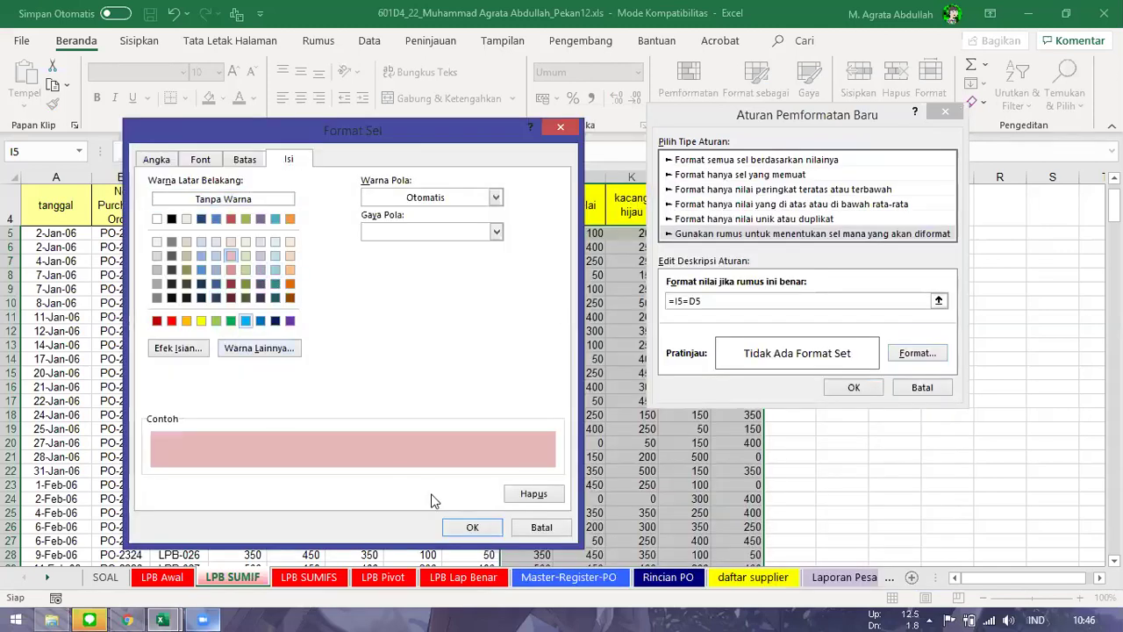
left_click(469, 526)
left_click(702, 302)
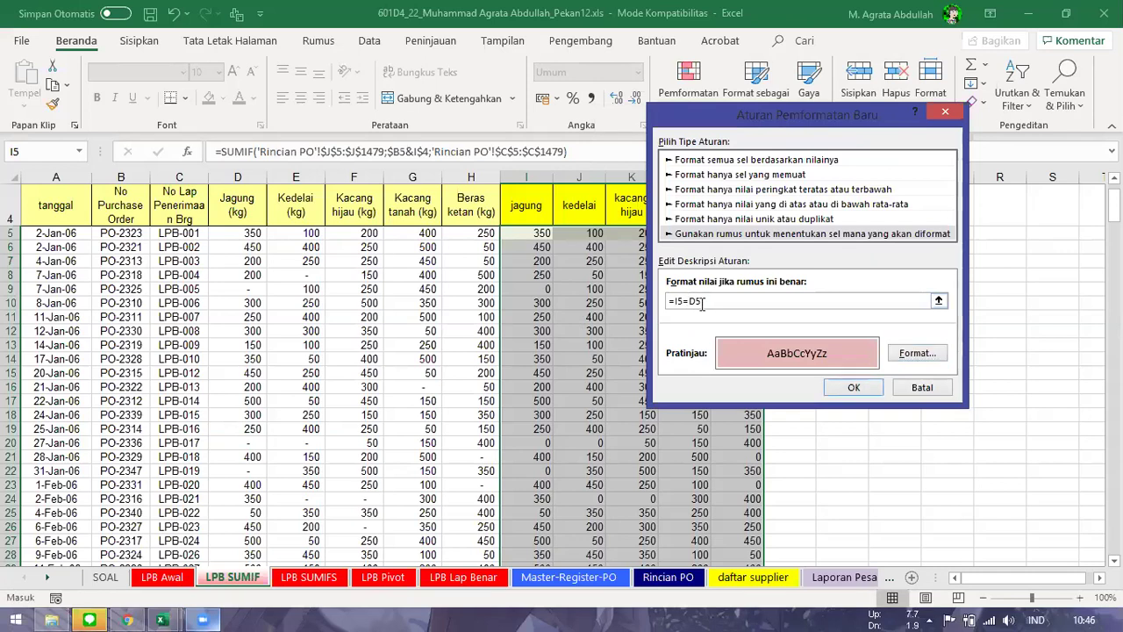
left_click(854, 388)
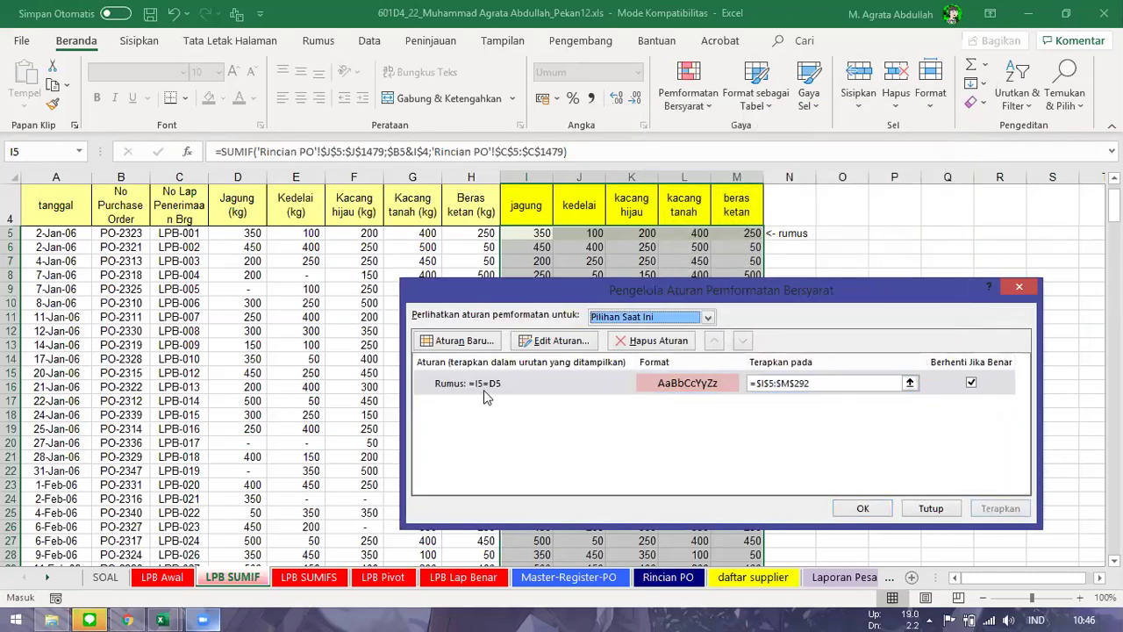
- Edit the rule's formula to read =I5<>D5 and apply it to I5:M292
left_click_drag(650, 297, 855, 248)
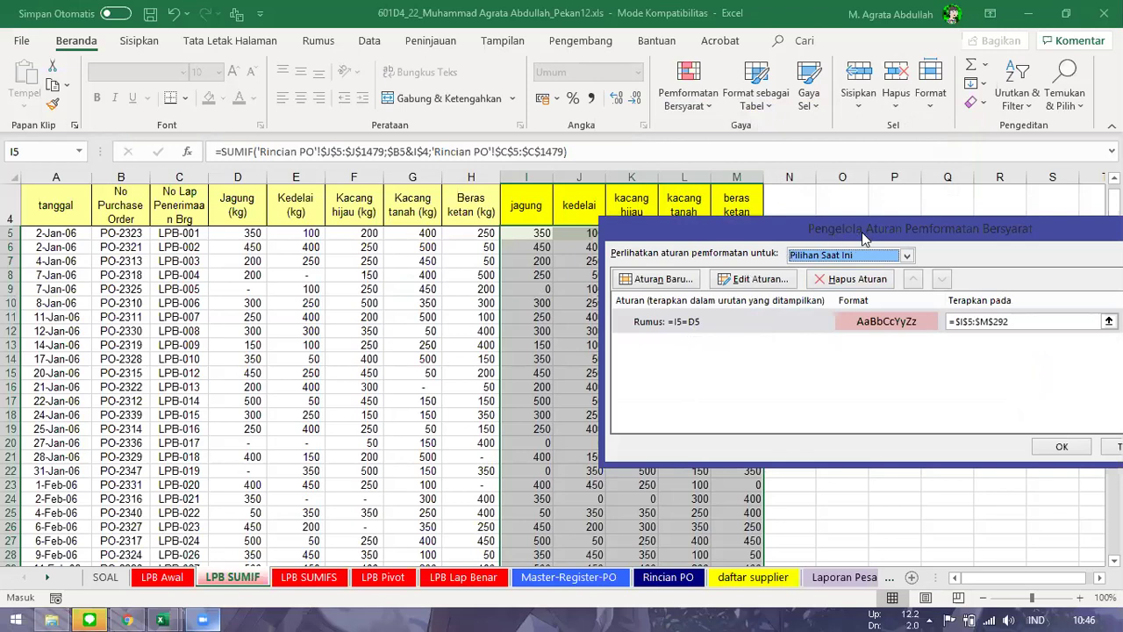
double_click(670, 323)
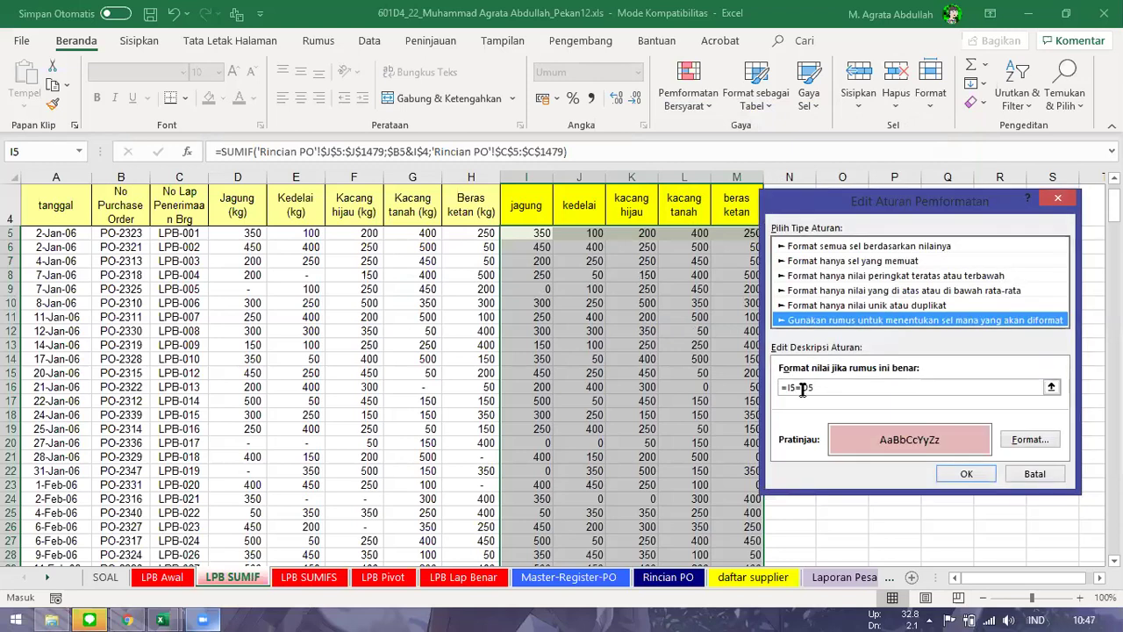
key("BackSpace")
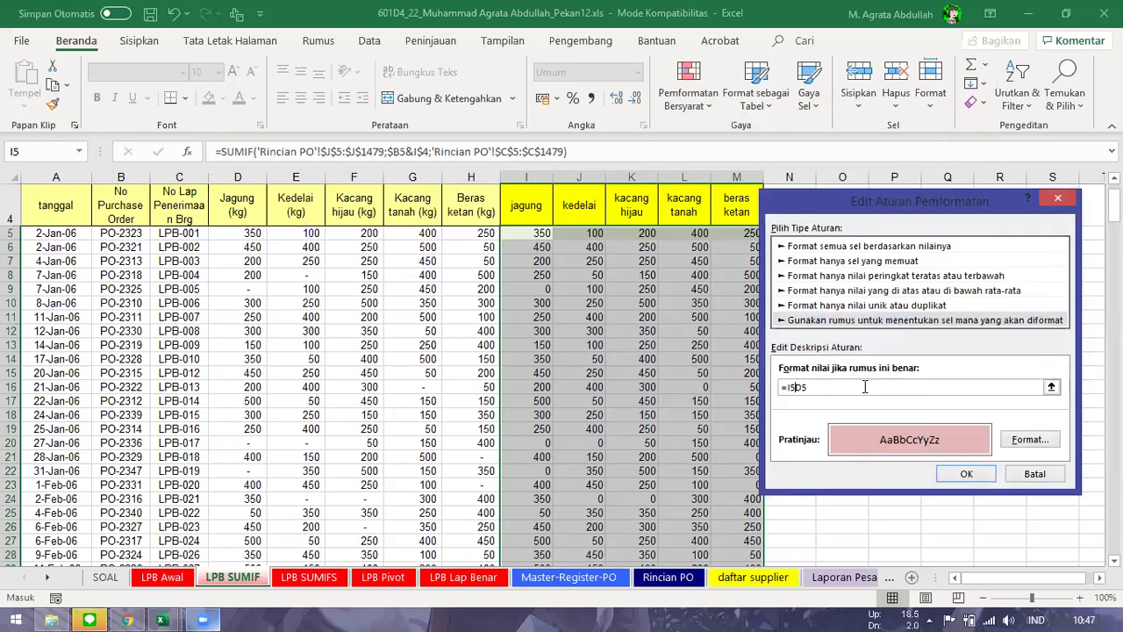
type("<>")
key("Return")
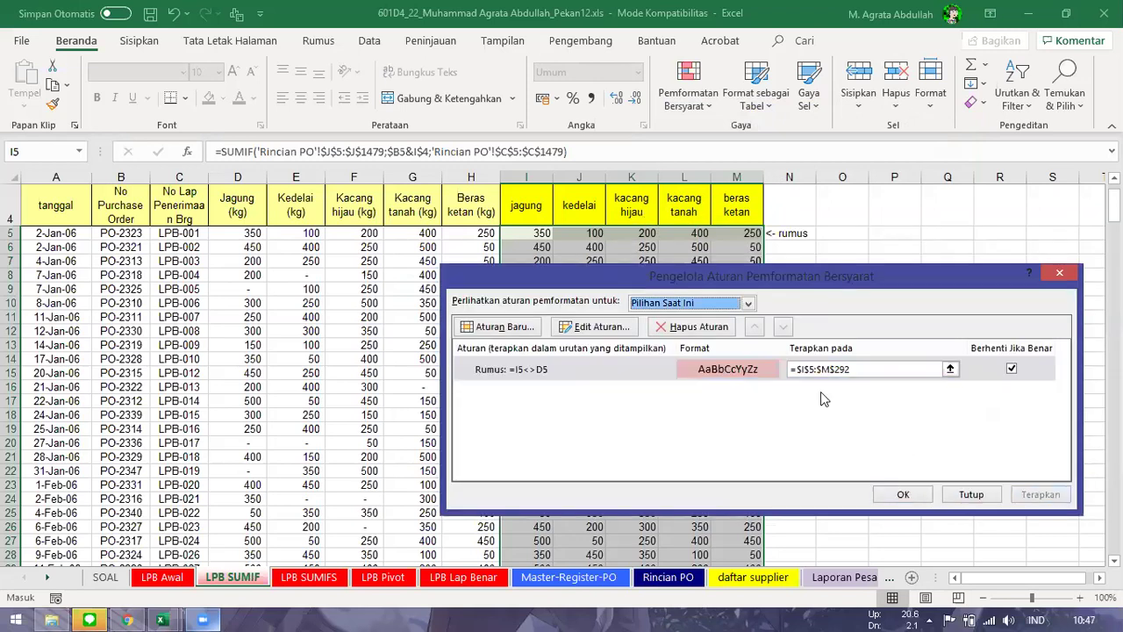
left_click(901, 496)
- Reopen the conditional formatting rules manager from a cell in the SUMIF results and review the rule's formula, format and applied range
left_click(628, 274)
left_click(569, 277)
left_click(692, 105)
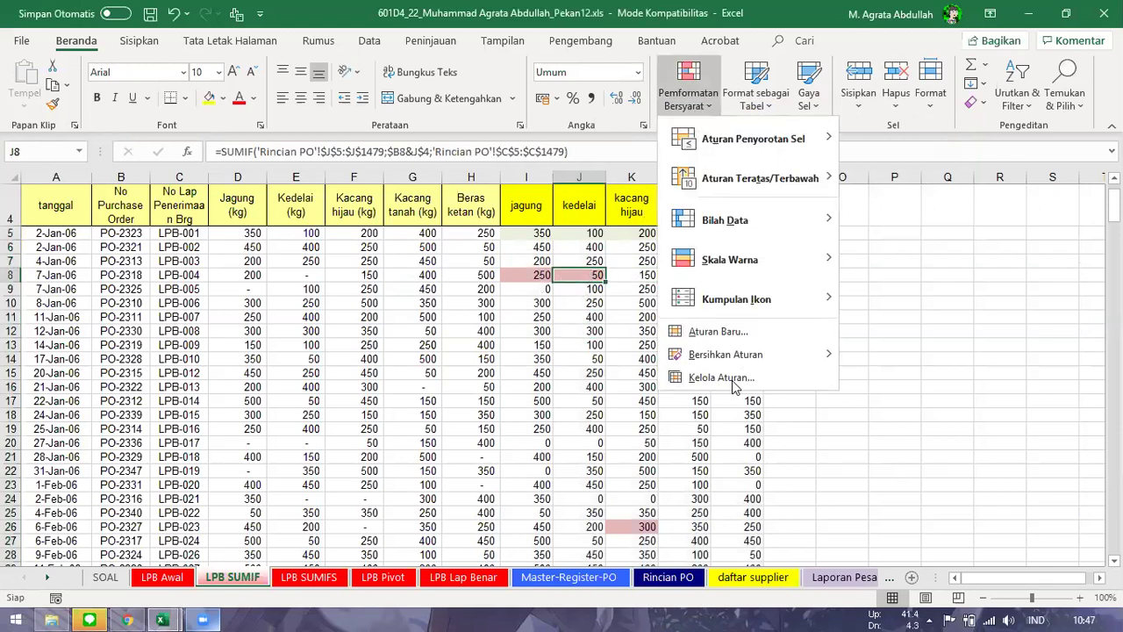
left_click(733, 379)
left_click(684, 103)
left_click(581, 331)
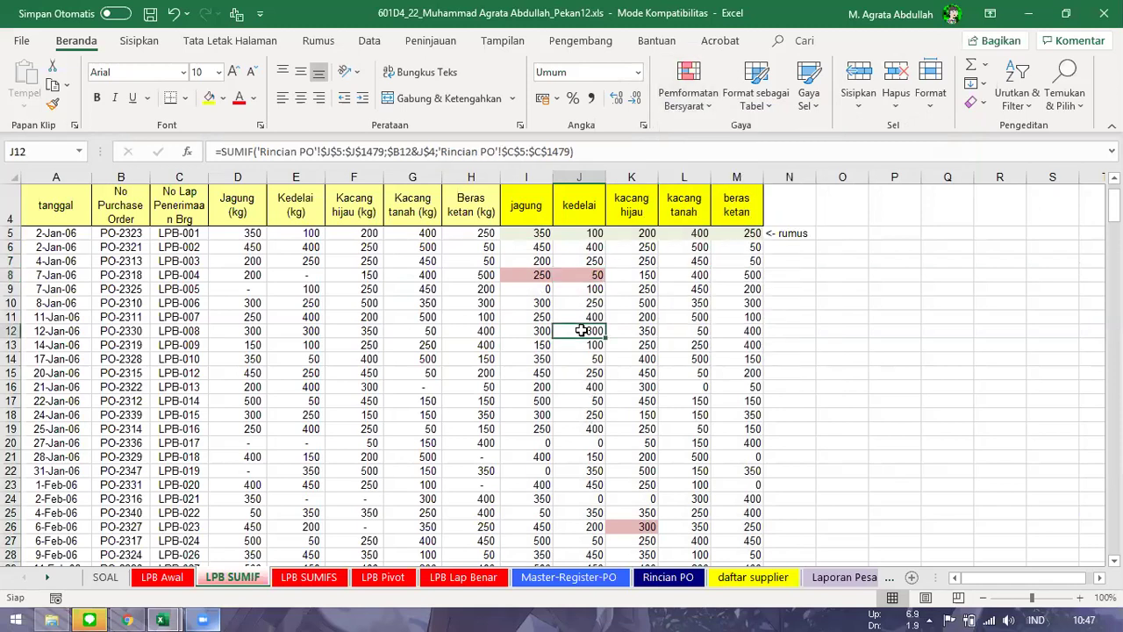
key("alt")
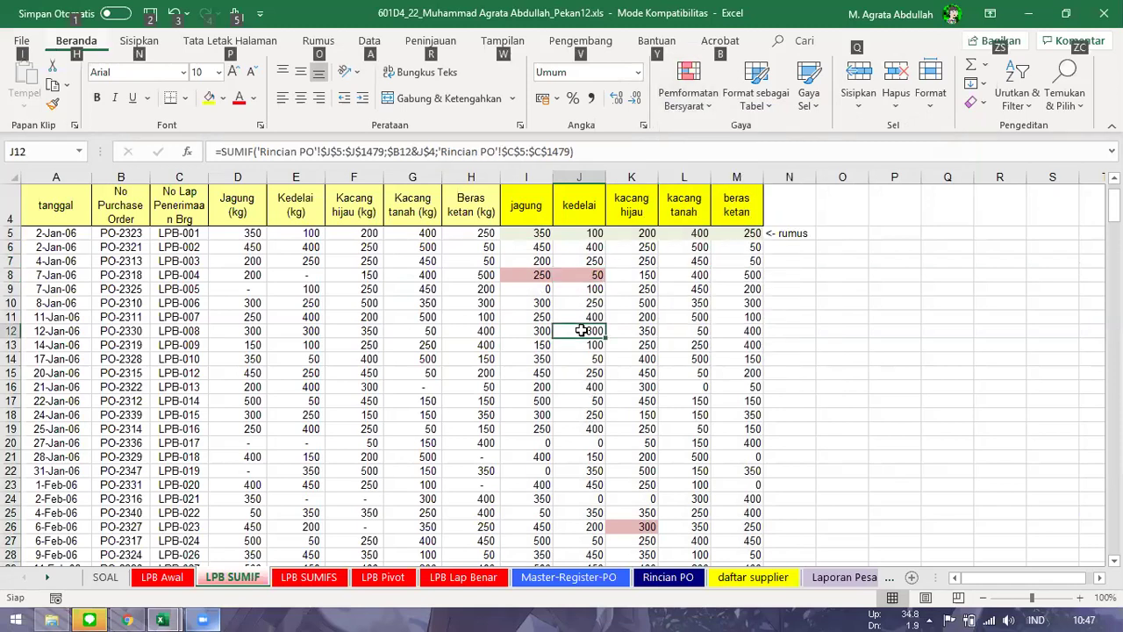
key("h")
key("y")
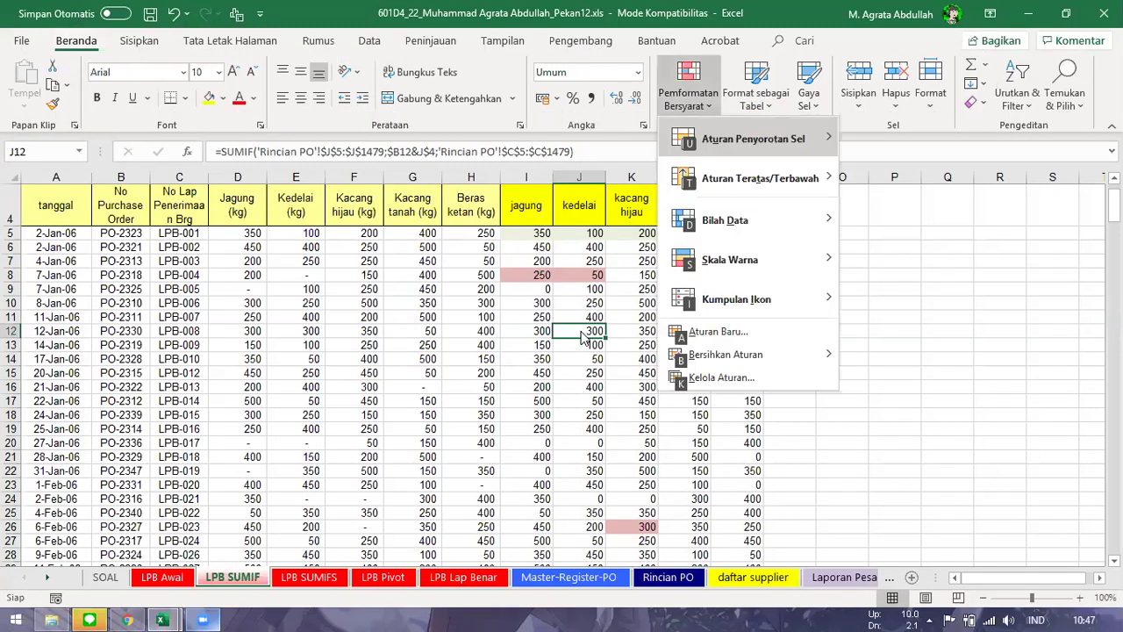
key("k")
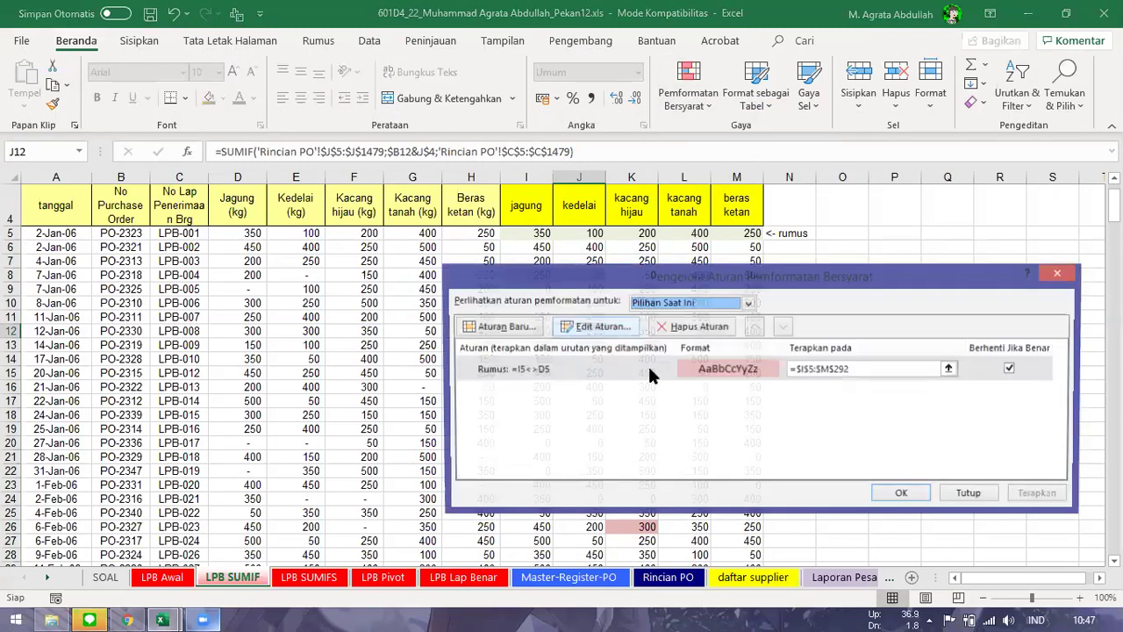
left_click(638, 369)
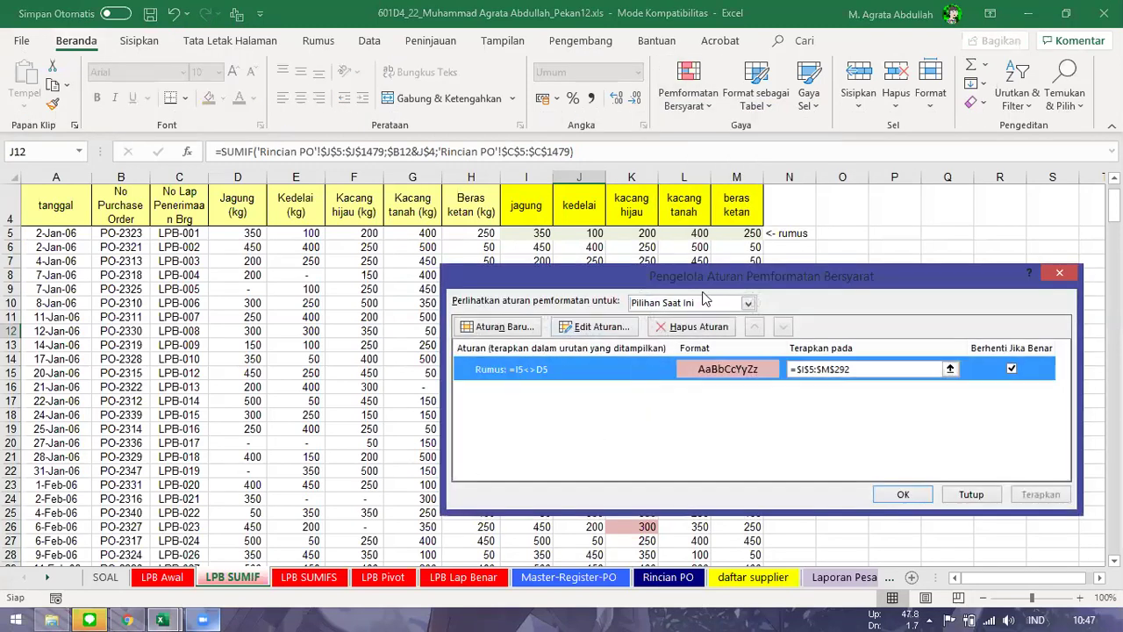
left_click_drag(718, 277, 360, 322)
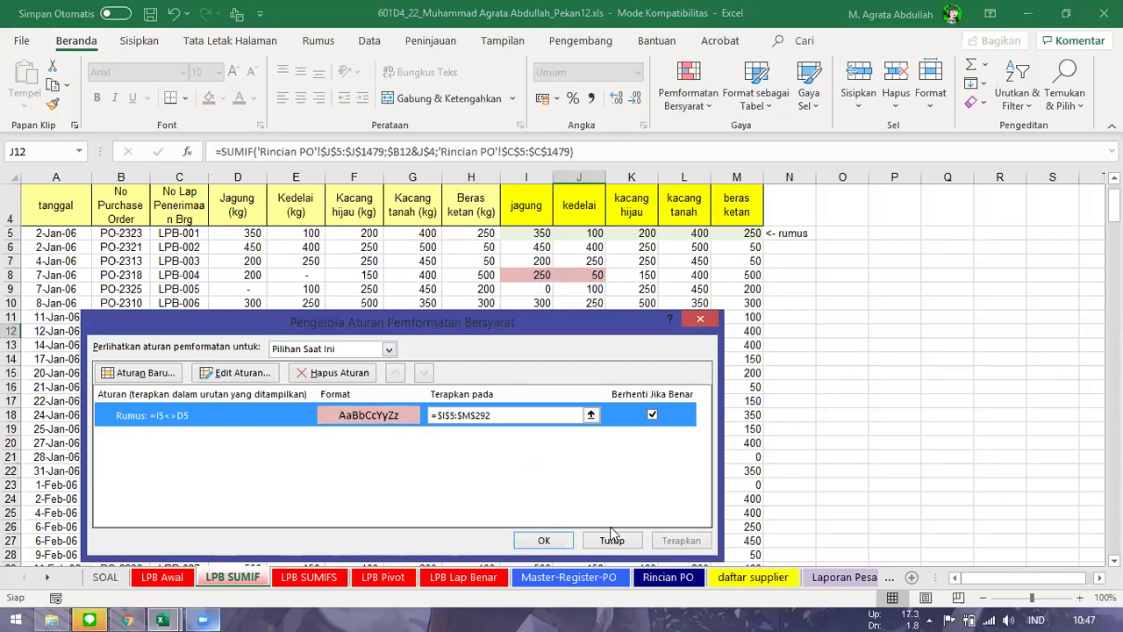
left_click(539, 541)
- Examine the highlighted mismatches down the SUMIF results on the LPB SUMIF sheet, starting from row 8
key("Up")
left_click(590, 275)
scroll(613, 375, "down", 1)
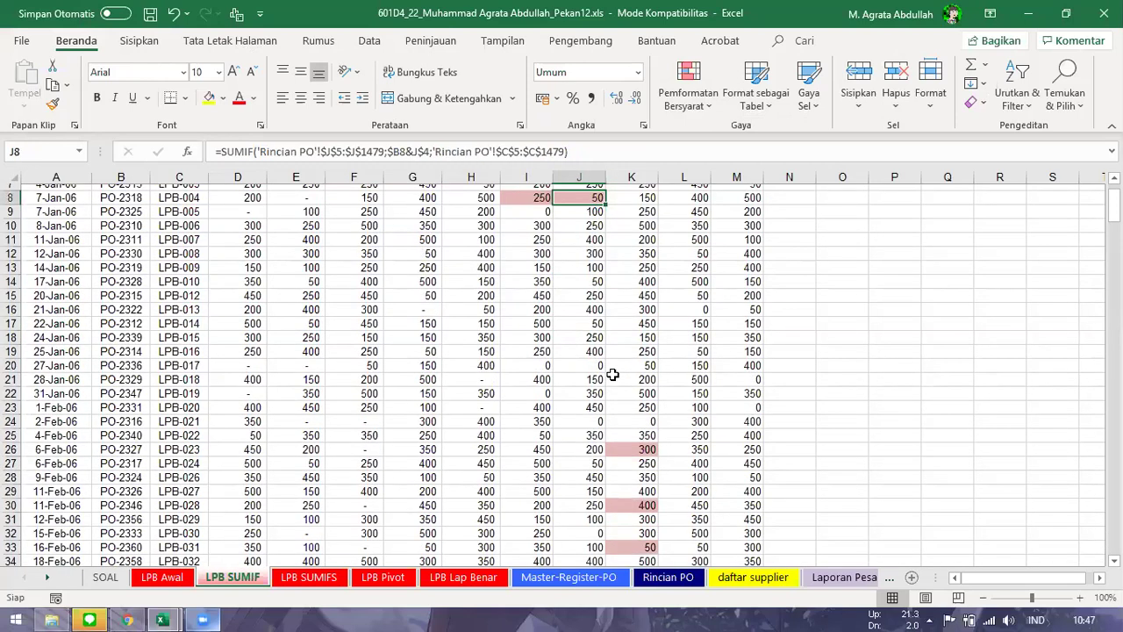
scroll(612, 375, "down", 20)
scroll(615, 373, "down", 20)
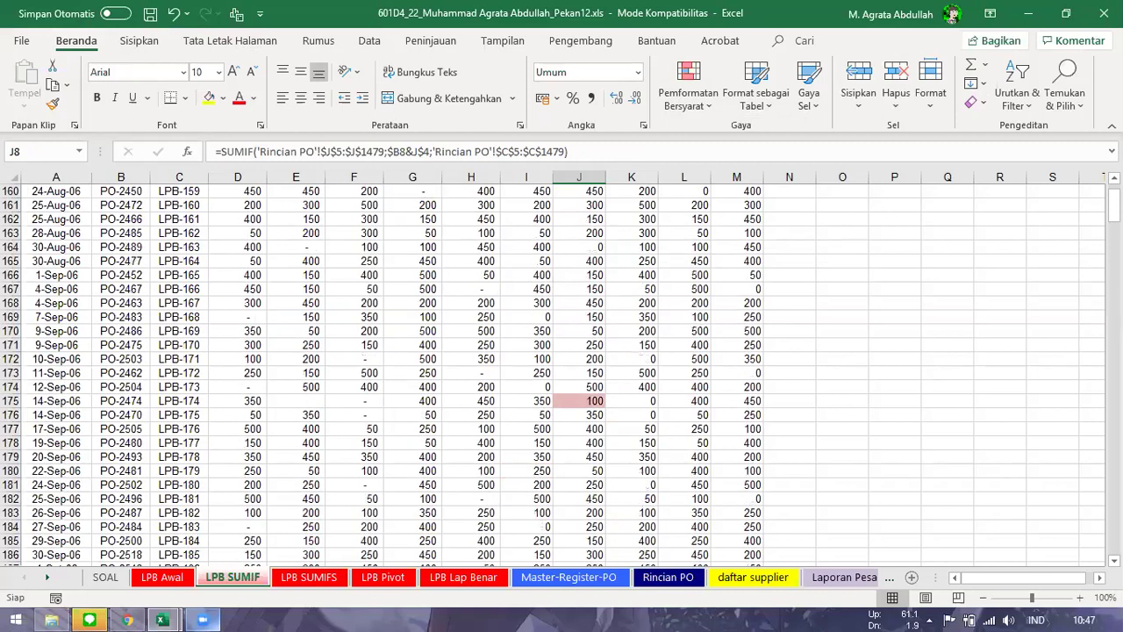
scroll(614, 373, "up", 20)
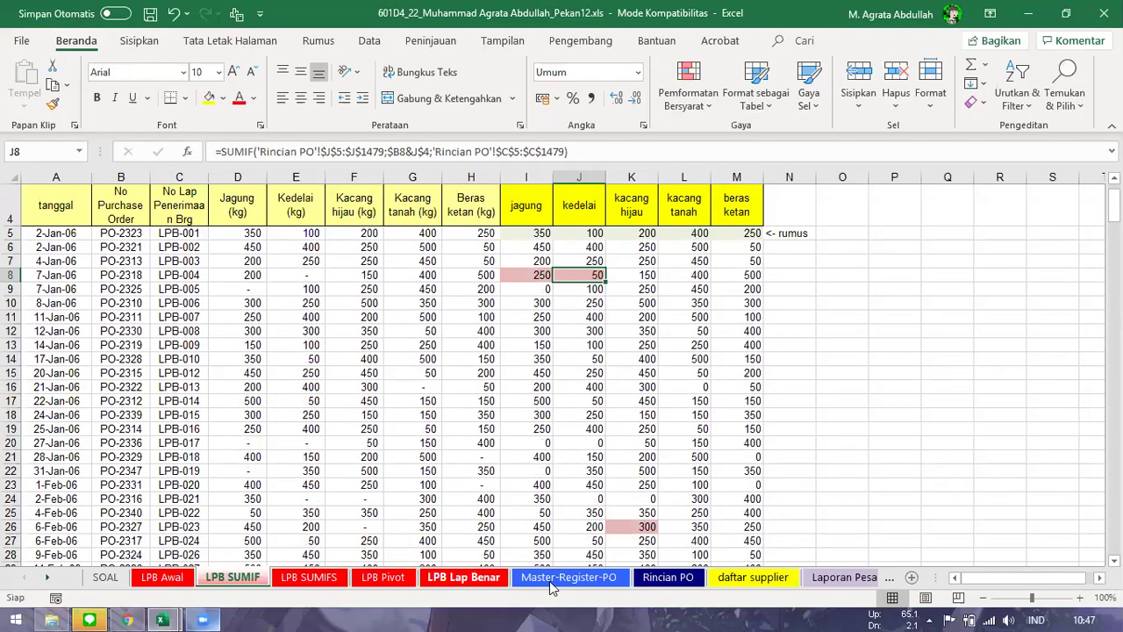
- Inspect the arguments of the SUMIF formula in cell I5 without changing it
left_click(537, 232)
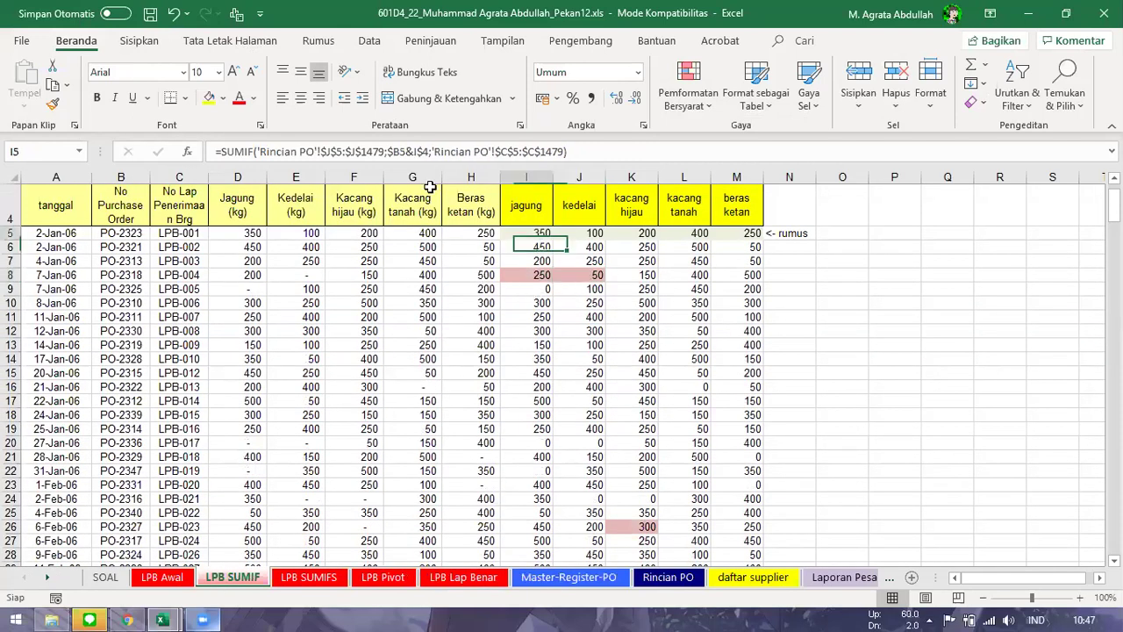
left_click(271, 152)
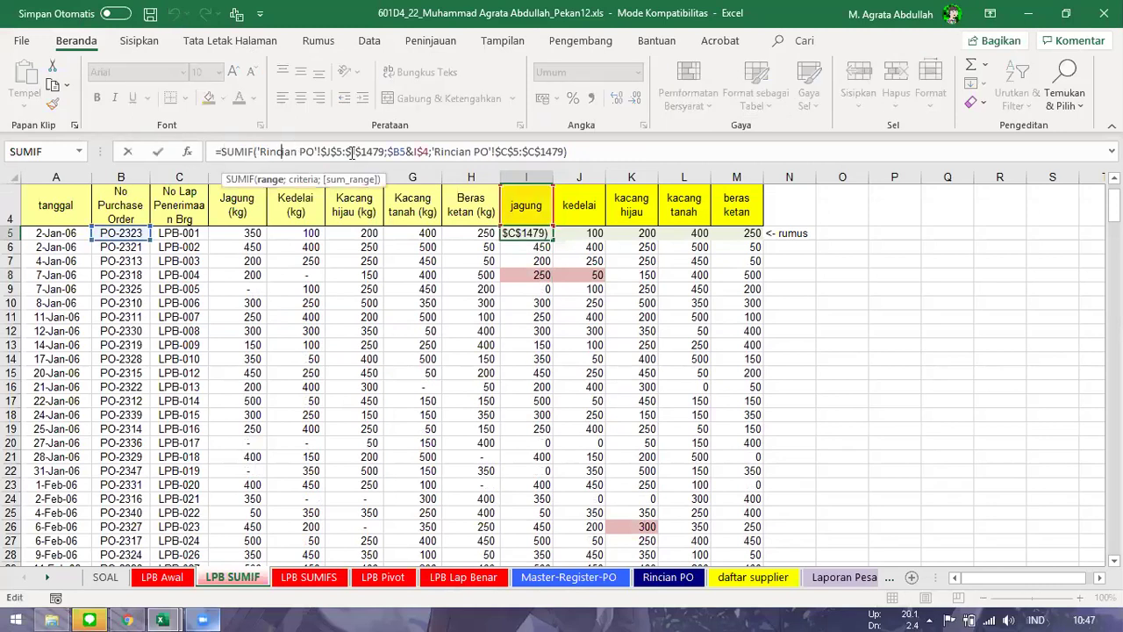
left_click(460, 152)
key("Return")
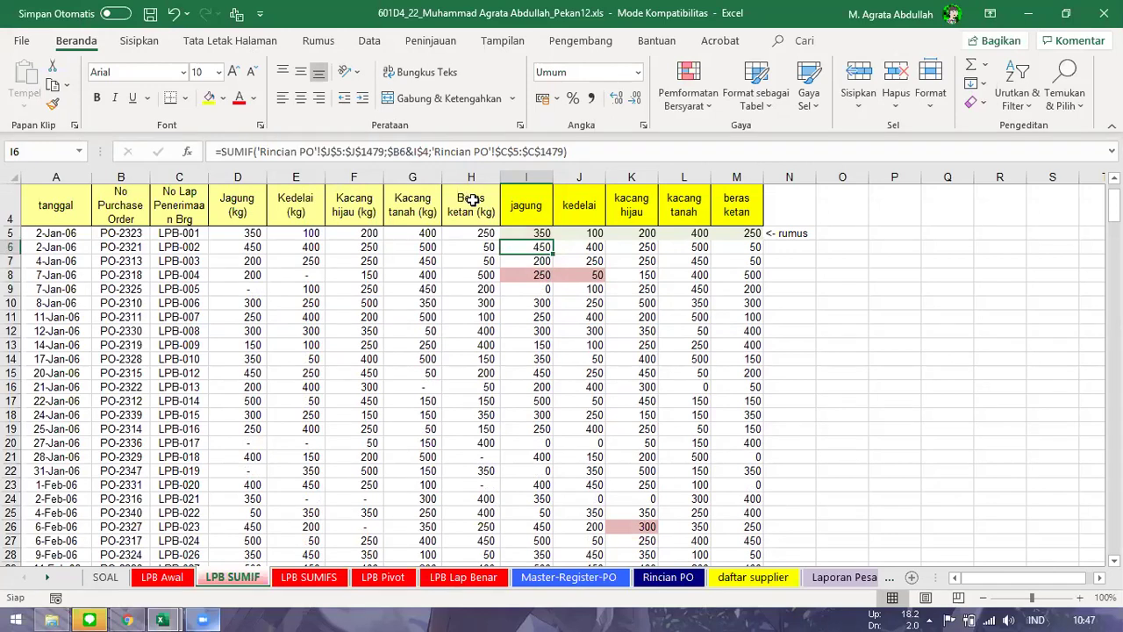
left_click(541, 232)
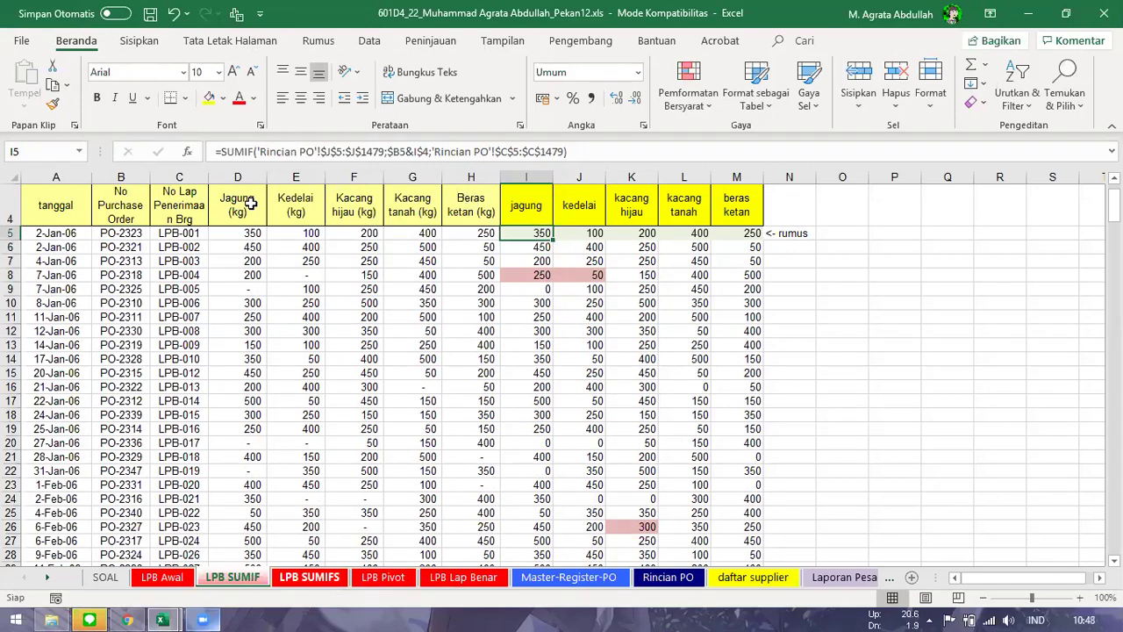
- Inspect the SUMIFS formula in cell I5 of the LPB SUMIFS sheet without changing it
left_click(309, 576)
left_click(535, 232)
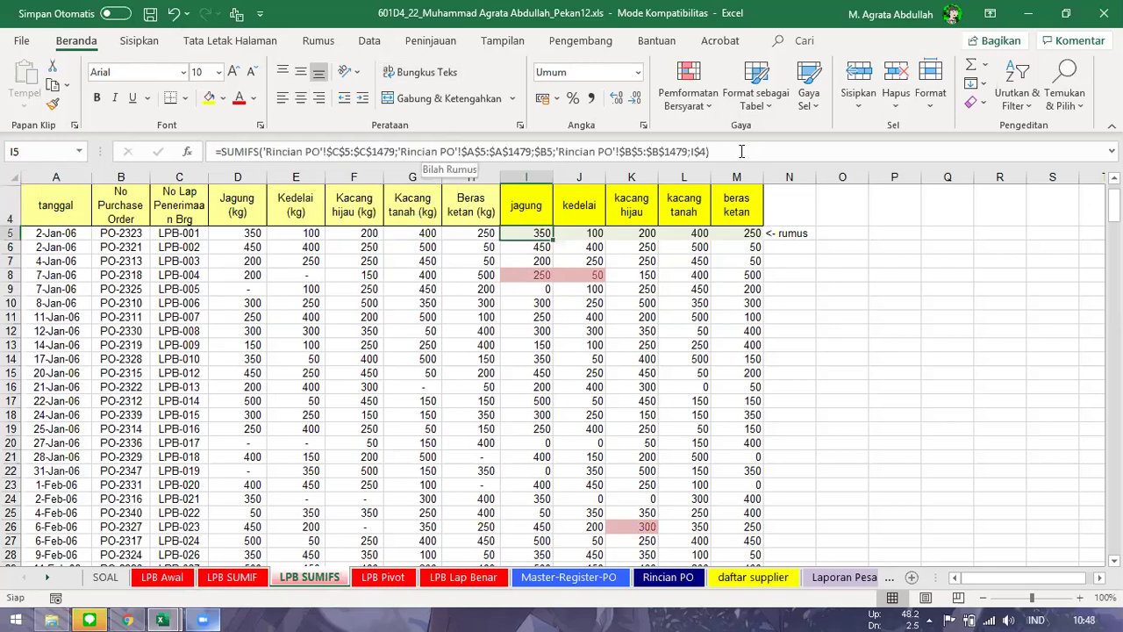
left_click(669, 152)
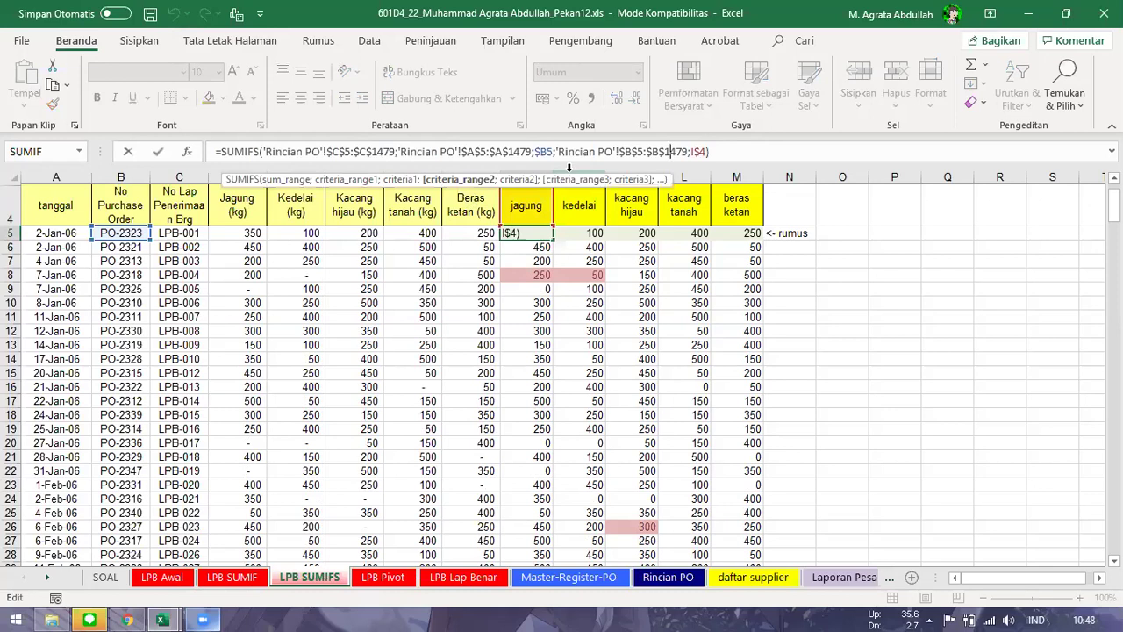
key("Escape")
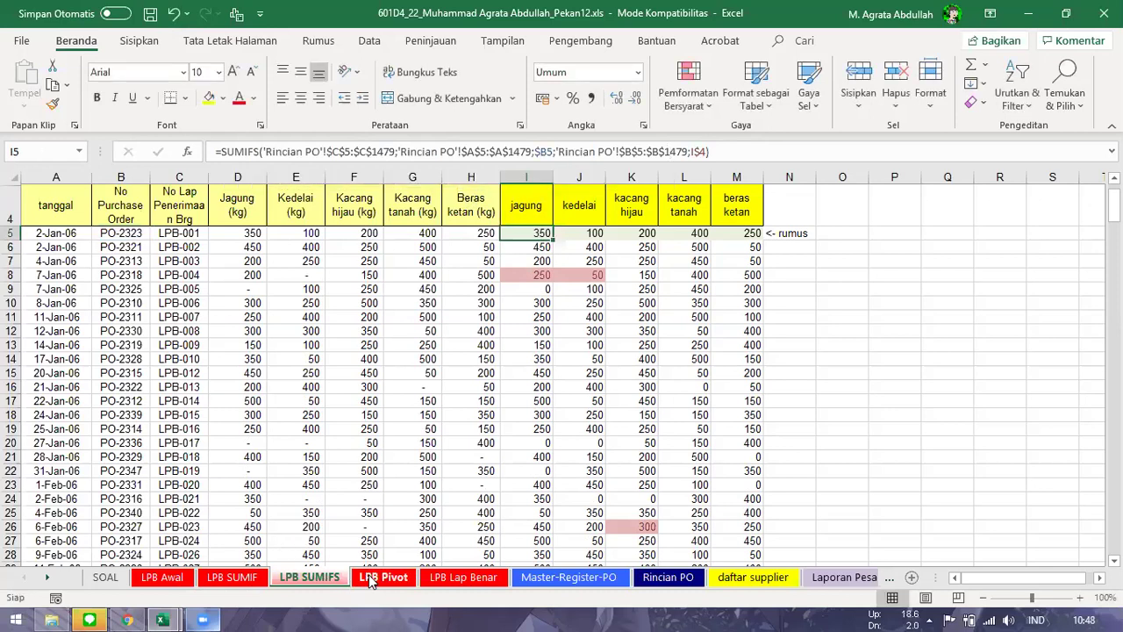
- View the LPB Pivot and LPB Awal sheets, ending on the SOAL task list
key("ctrl+Page_Down")
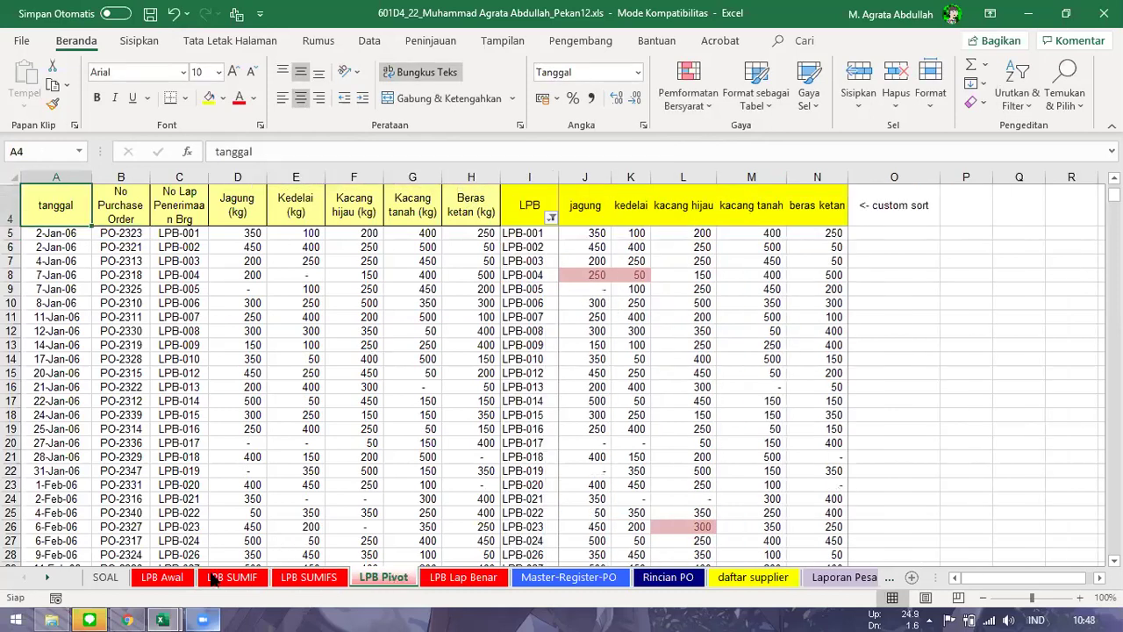
left_click(165, 578)
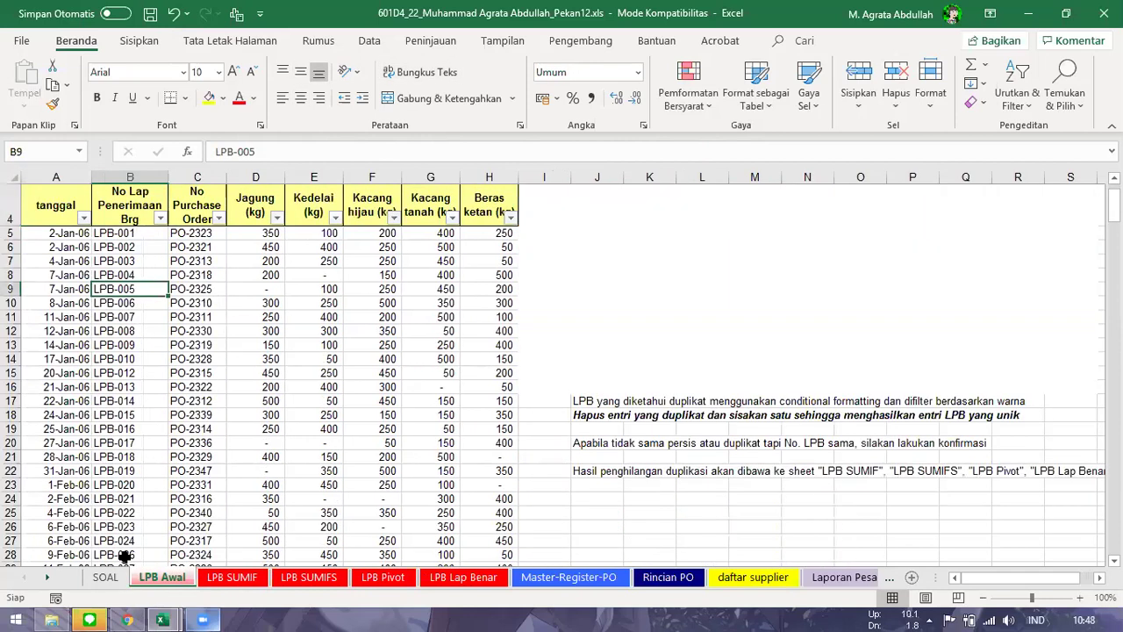
key("ctrl+Page_Up")
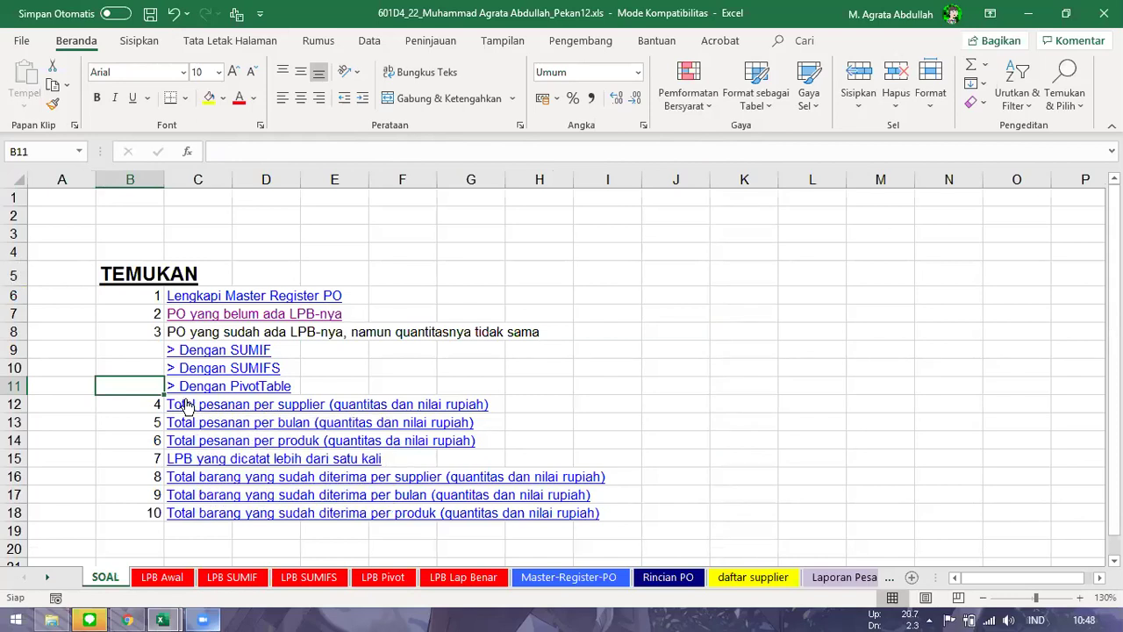
- Follow the "Total pesanan per supplier" link in the task list and examine the per-supplier PivotTable and SUMIF tables on Laporan Pesanan
left_click(132, 493)
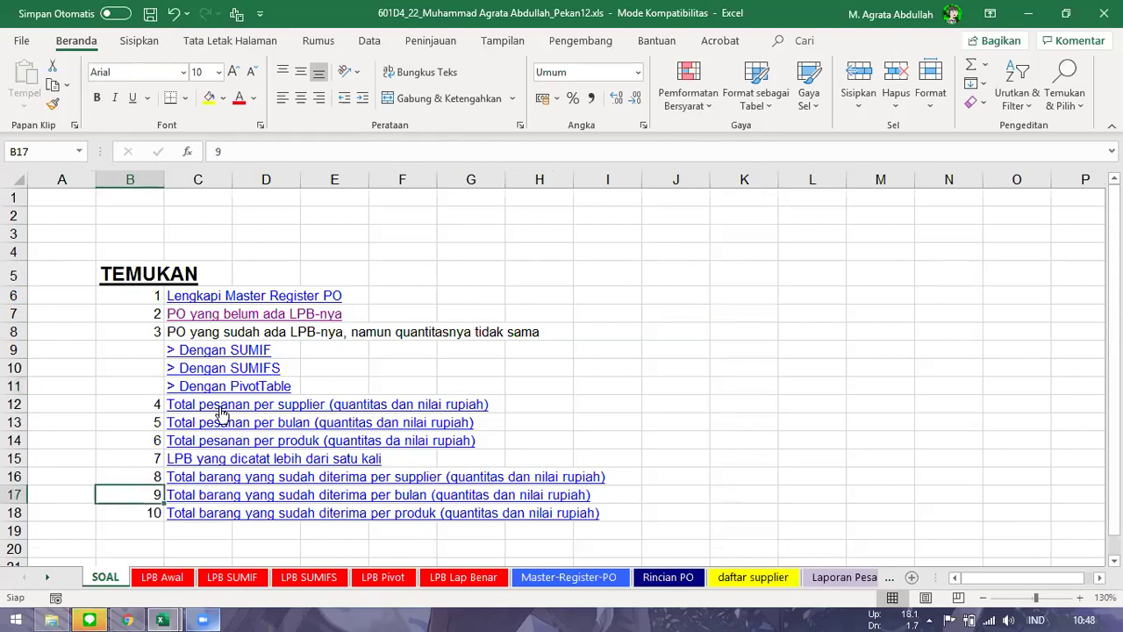
left_click(215, 411)
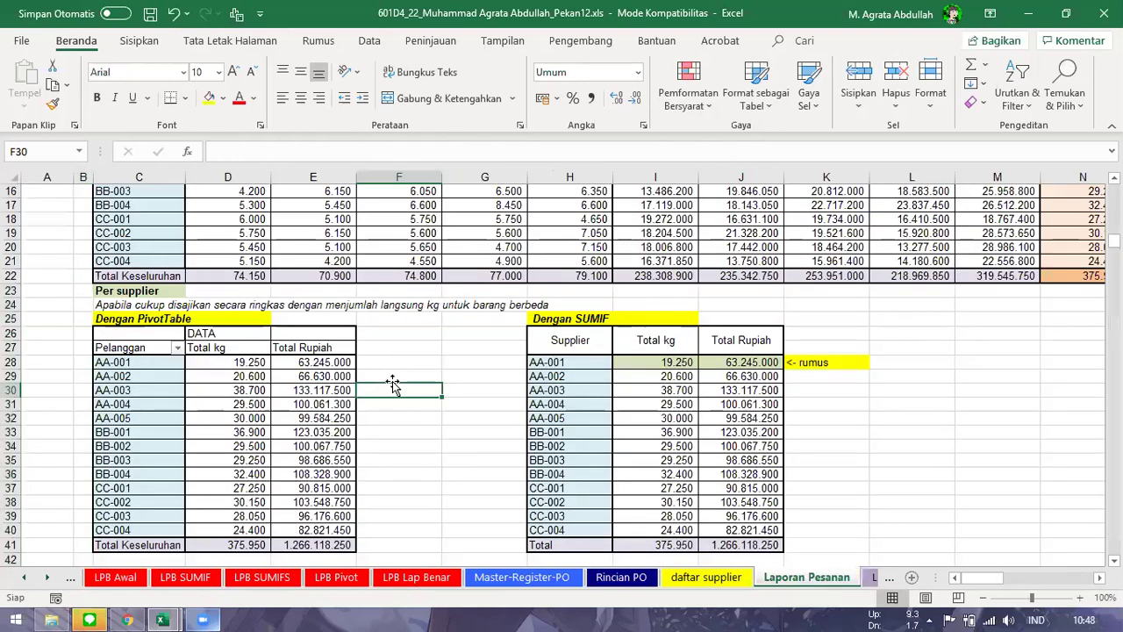
scroll(393, 383, "down", 7)
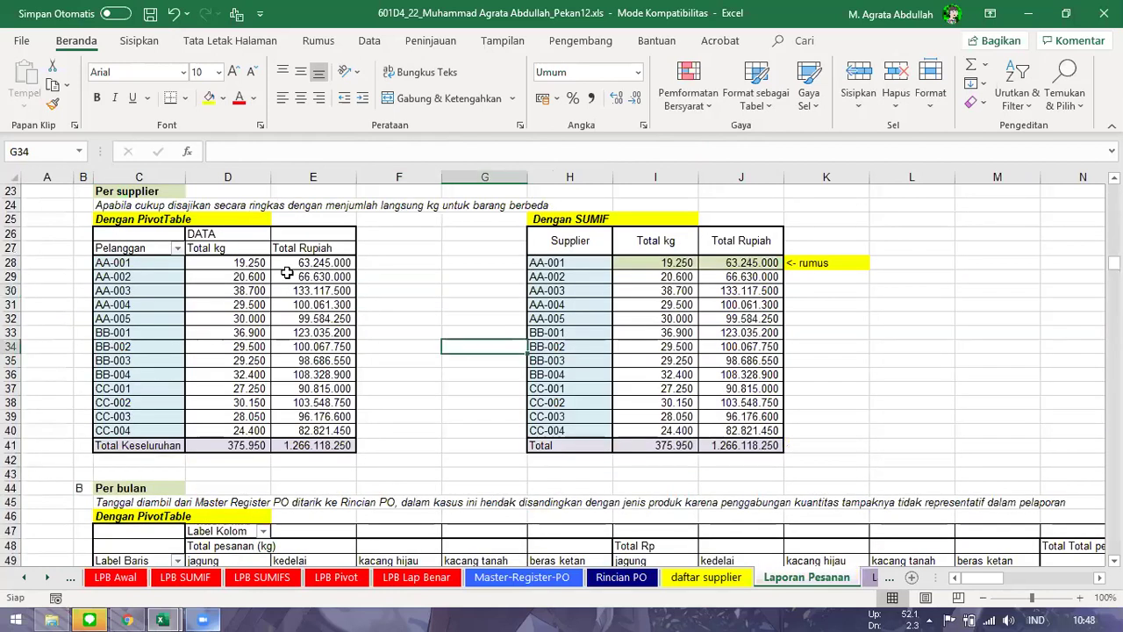
left_click_drag(148, 262, 144, 426)
left_click(294, 291)
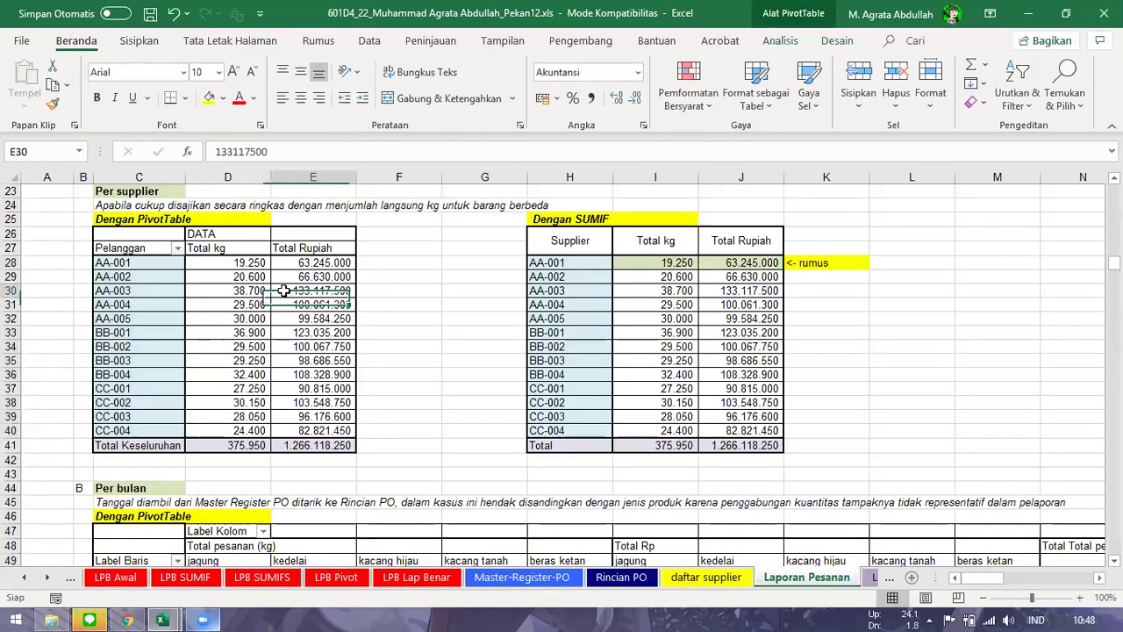
left_click(586, 221)
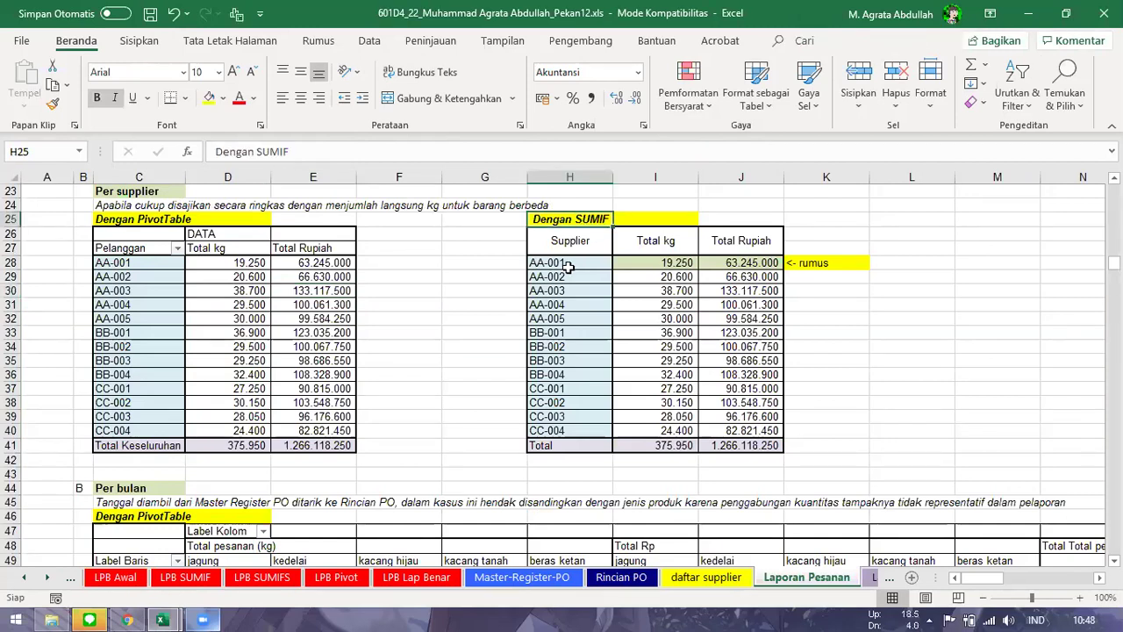
- Examine the supplier codes in the per-supplier SUMIF table and inspect the Total kg formula in cell I28 without changing it
left_click_drag(581, 262, 572, 428)
left_click(652, 237)
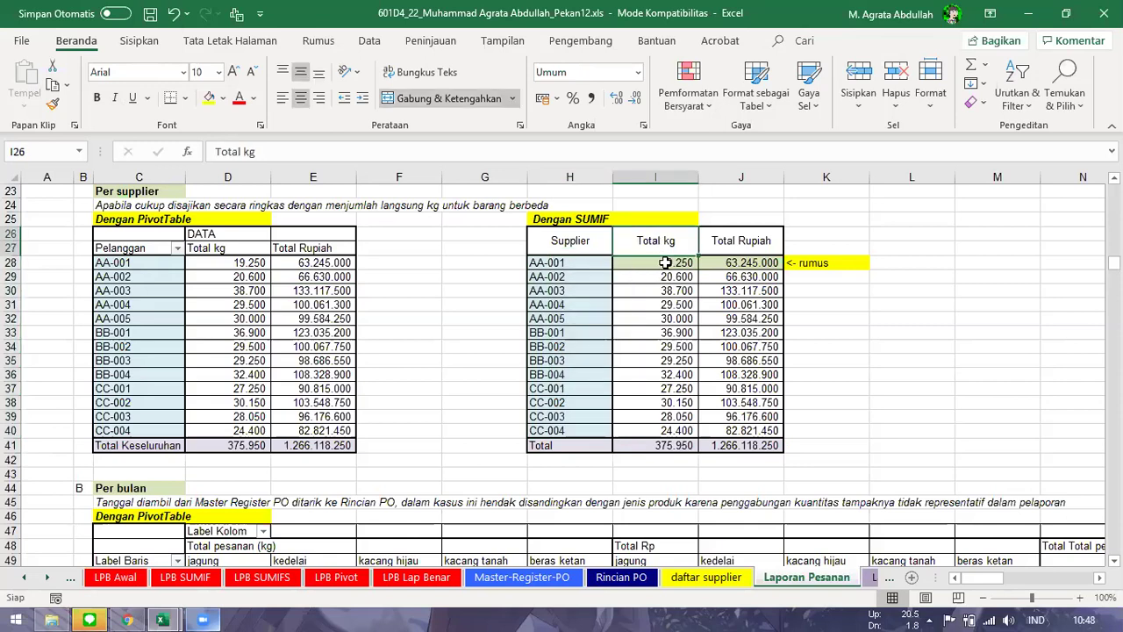
left_click(667, 263)
left_click(582, 151)
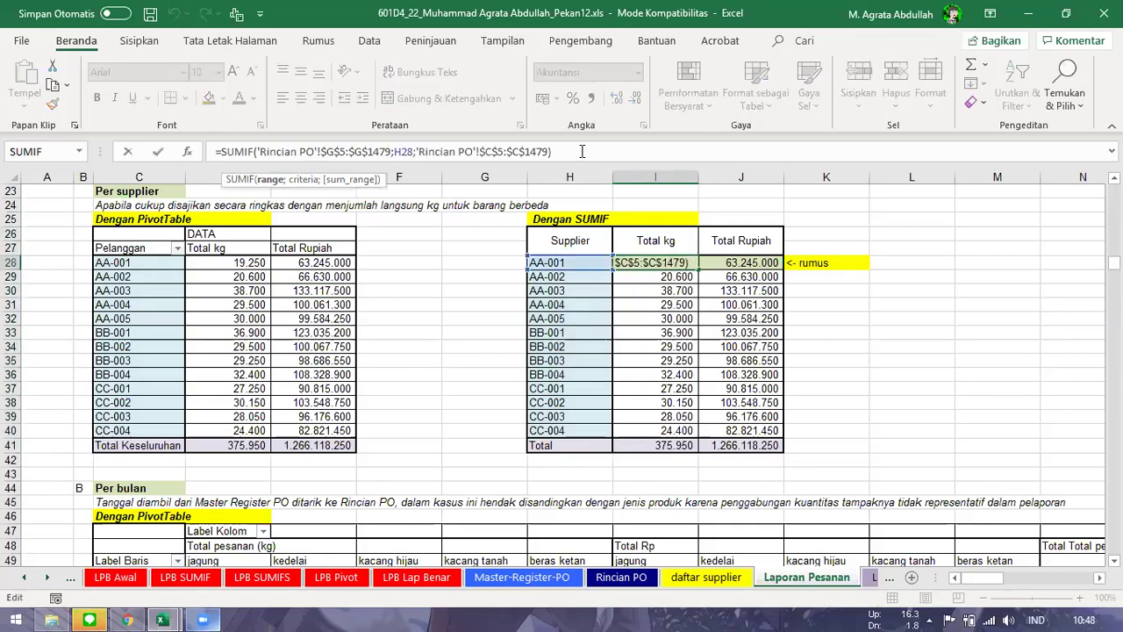
key("Escape")
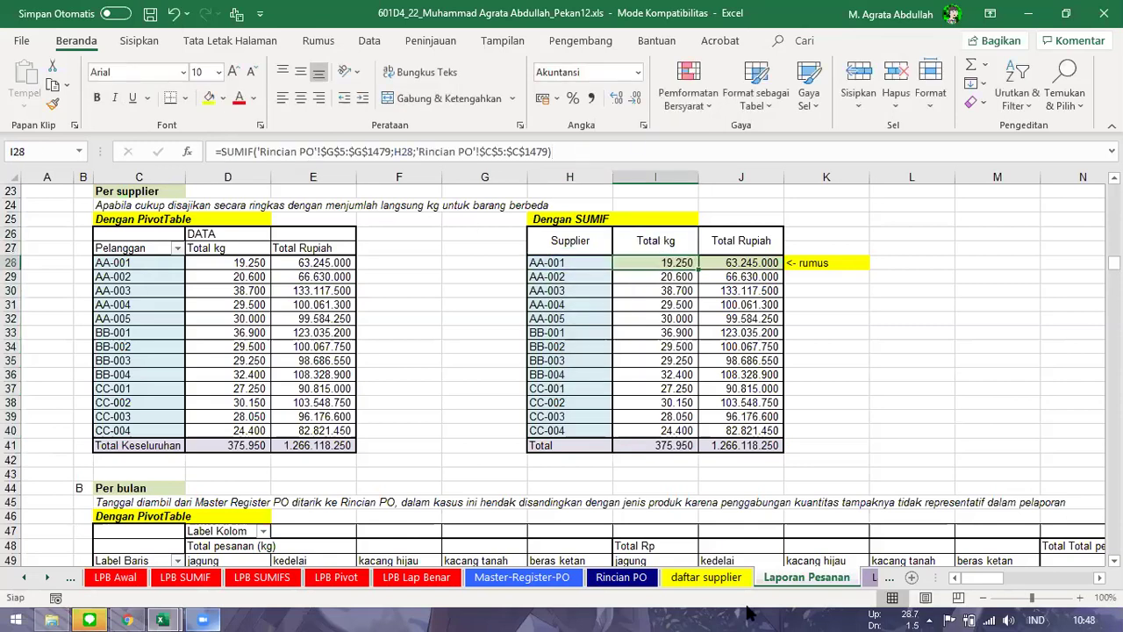
- View the source data on Rincian PO and recheck the sum range of the SUMIF formula in I28 on Laporan Pesanan
left_click(621, 577)
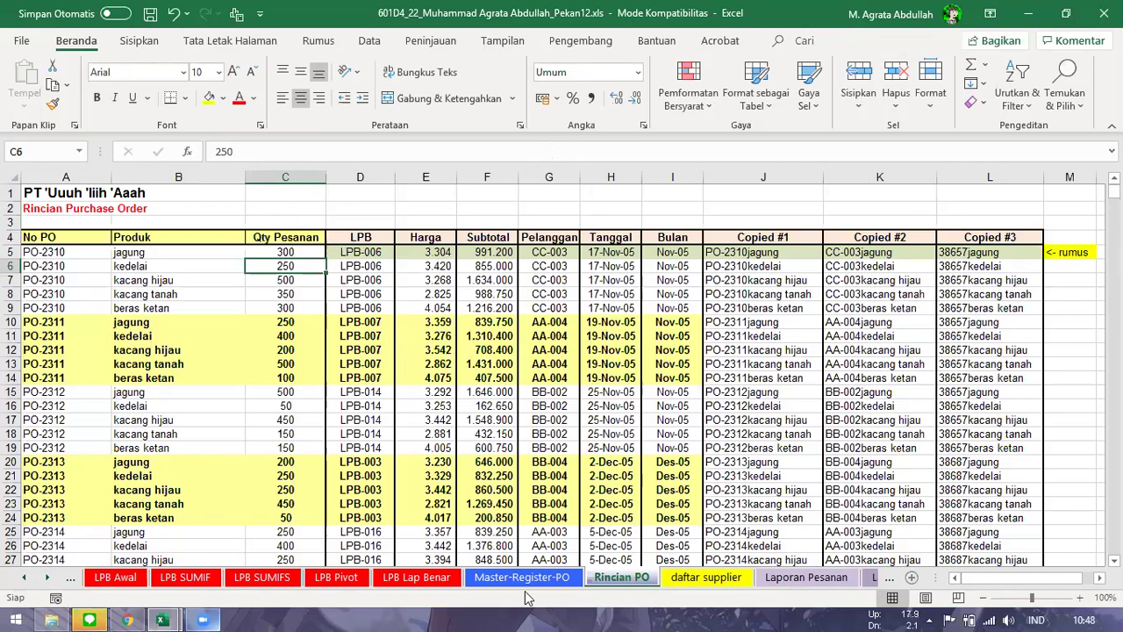
left_click(704, 586)
left_click(553, 583)
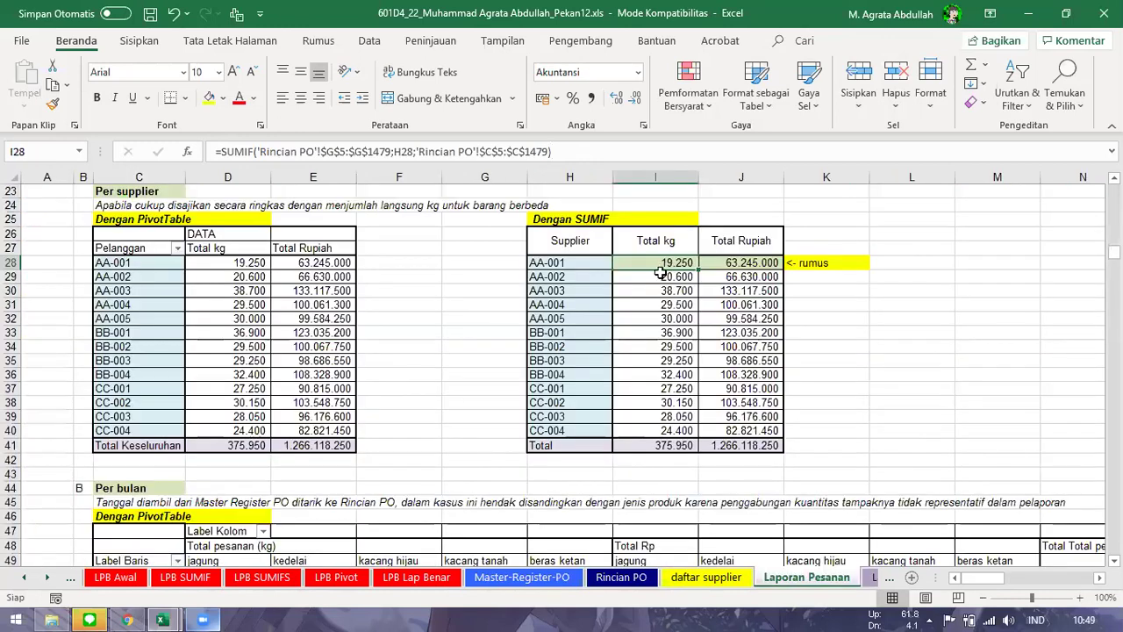
left_click(815, 581)
left_click(439, 152)
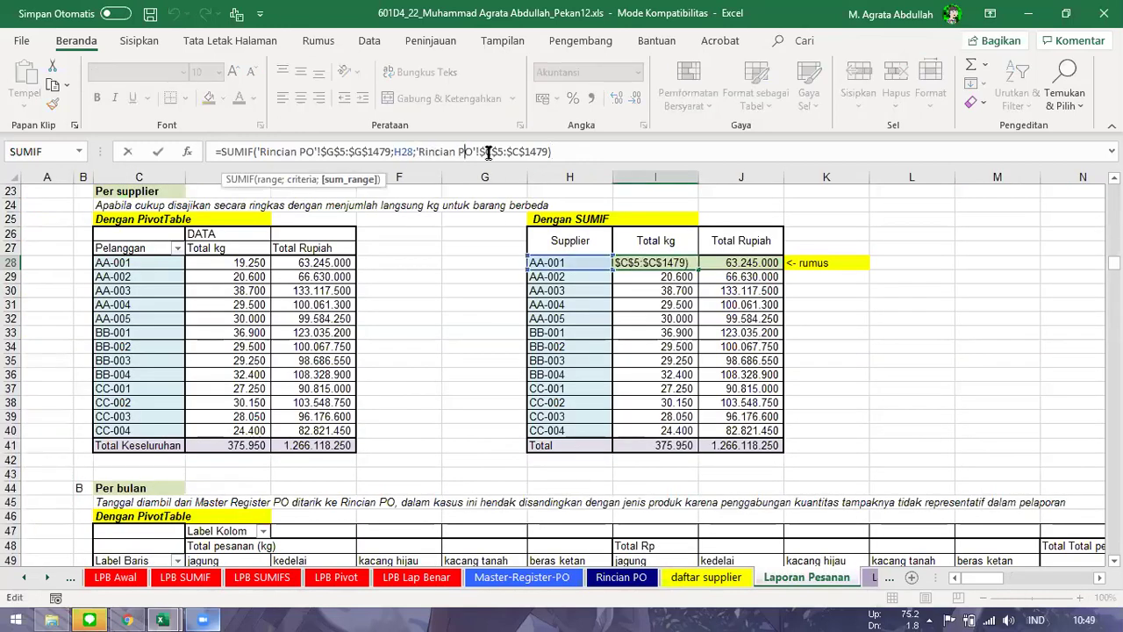
left_click(562, 153)
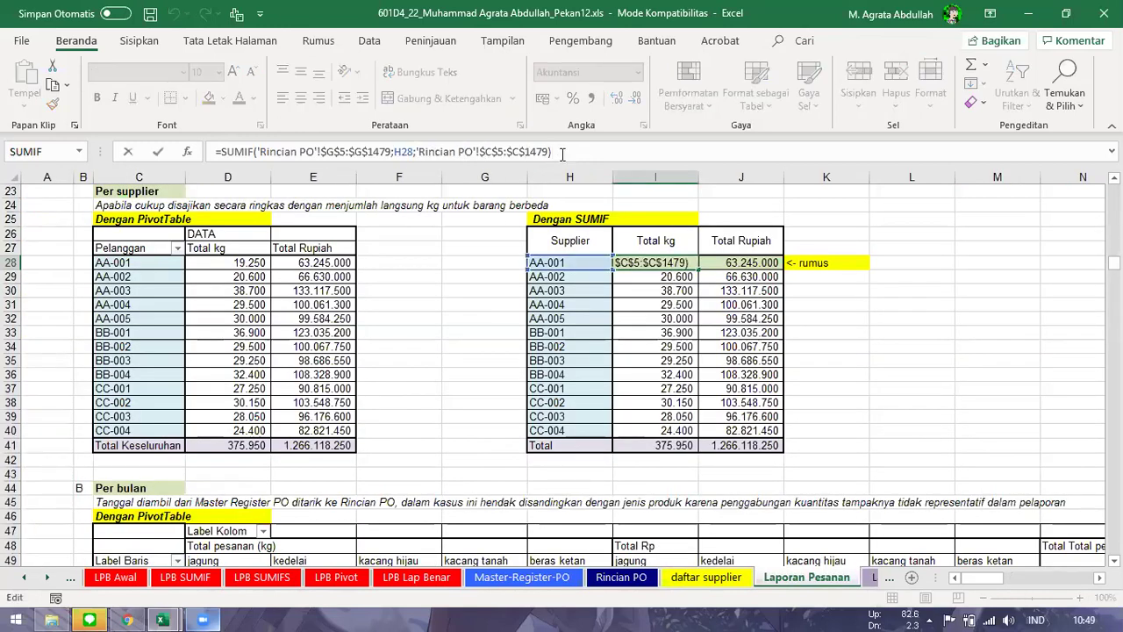
key("shift+Tab")
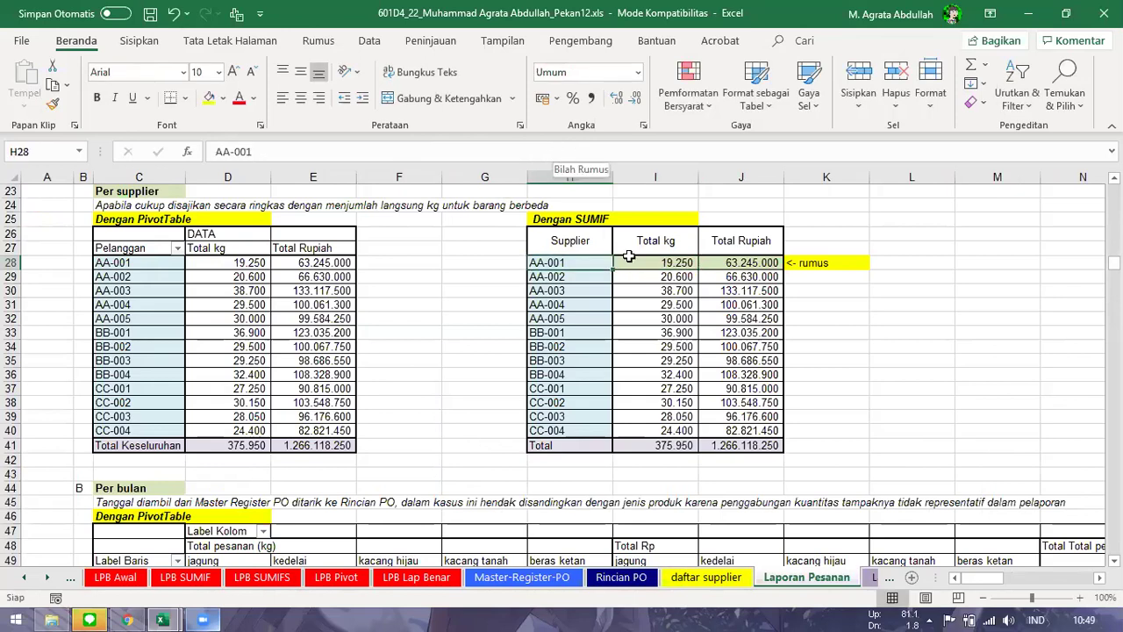
left_click(654, 268)
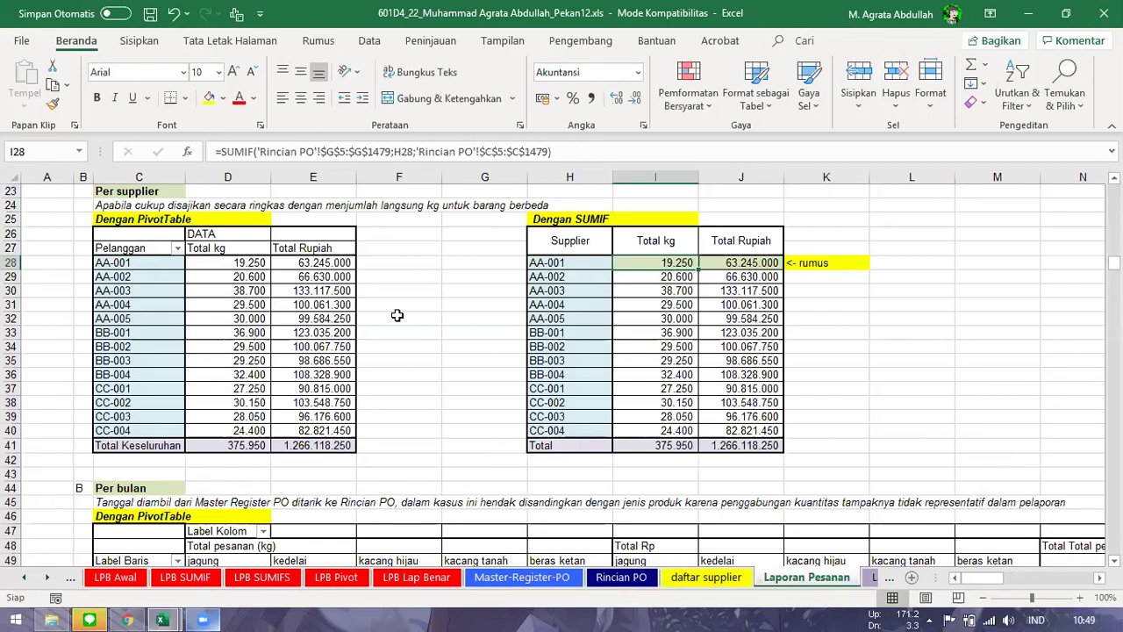
- Examine the "Per bulan" PivotTable and SUMIF tables on Laporan Pesanan, checking several month cells in the Bulan column
scroll(397, 315, "up", 3)
scroll(407, 312, "down", 10)
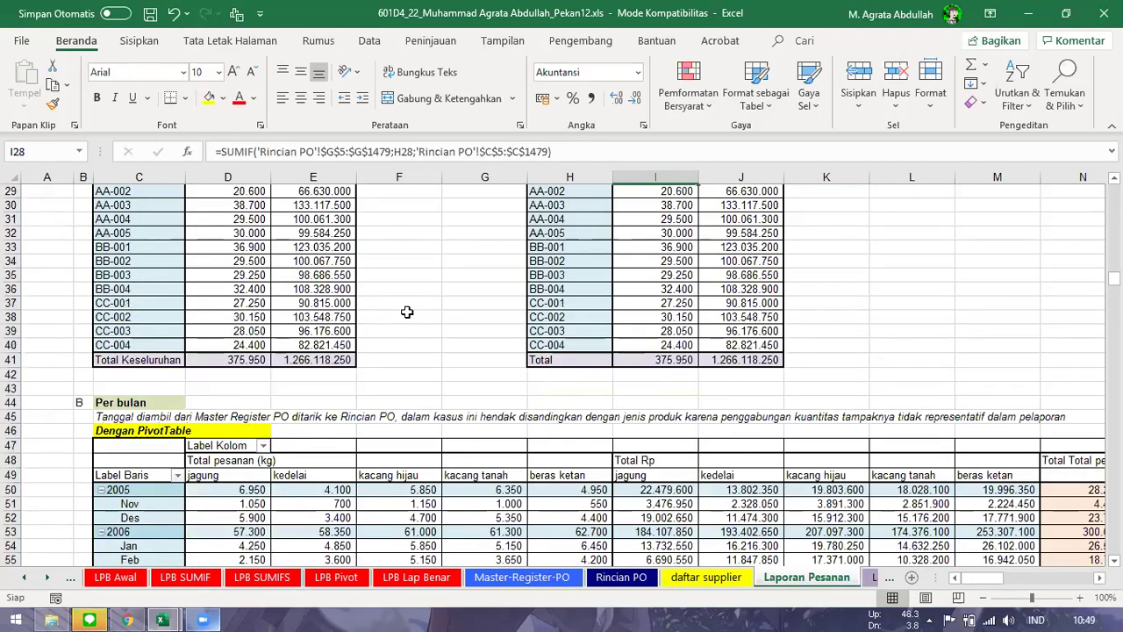
left_click(781, 559)
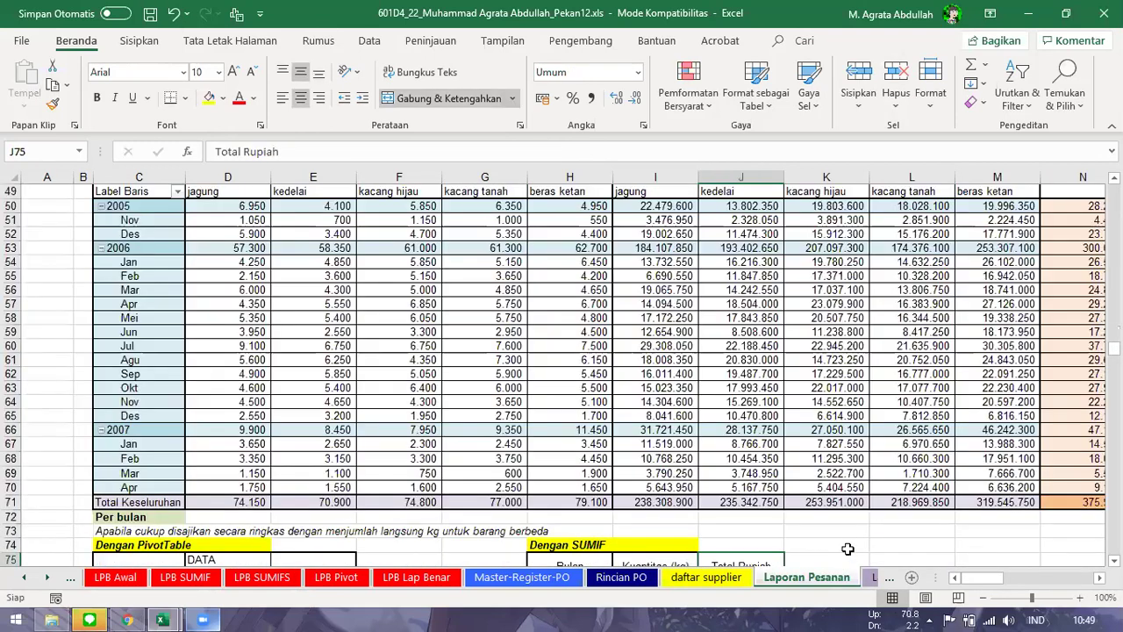
scroll(839, 500, "down", 1)
scroll(805, 311, "down", 7)
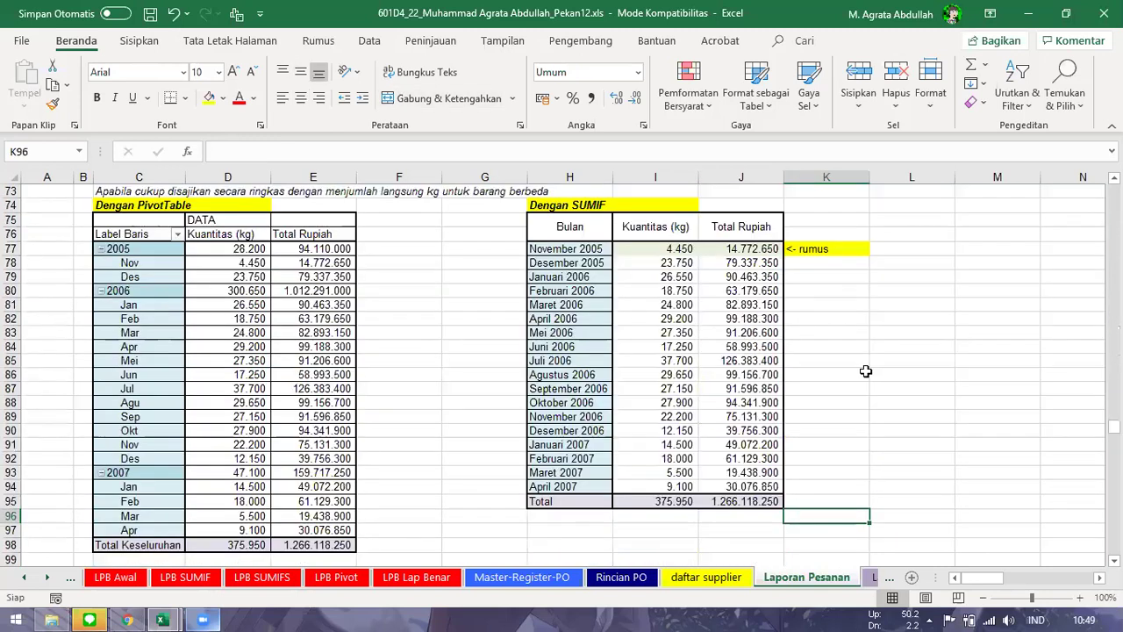
left_click(807, 307)
left_click(598, 252)
left_click(572, 317)
left_click(568, 432)
left_click(568, 485)
left_click(570, 373)
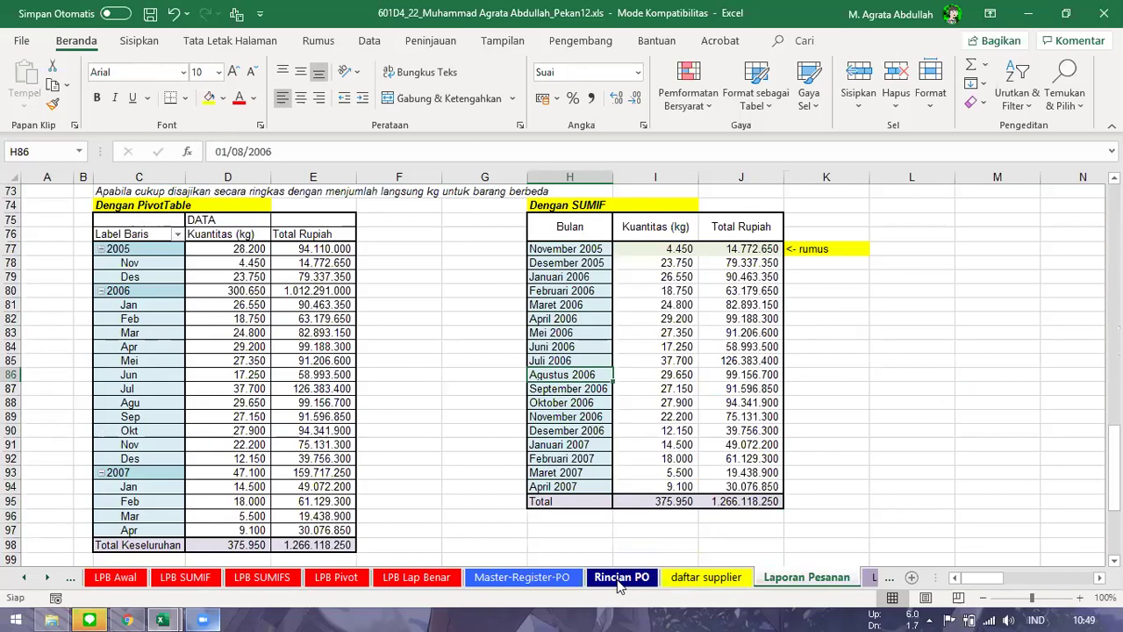
- View the Tanggal column on the Rincian PO sheet and the PO dates on the Master-Register-PO sheet
left_click(621, 577)
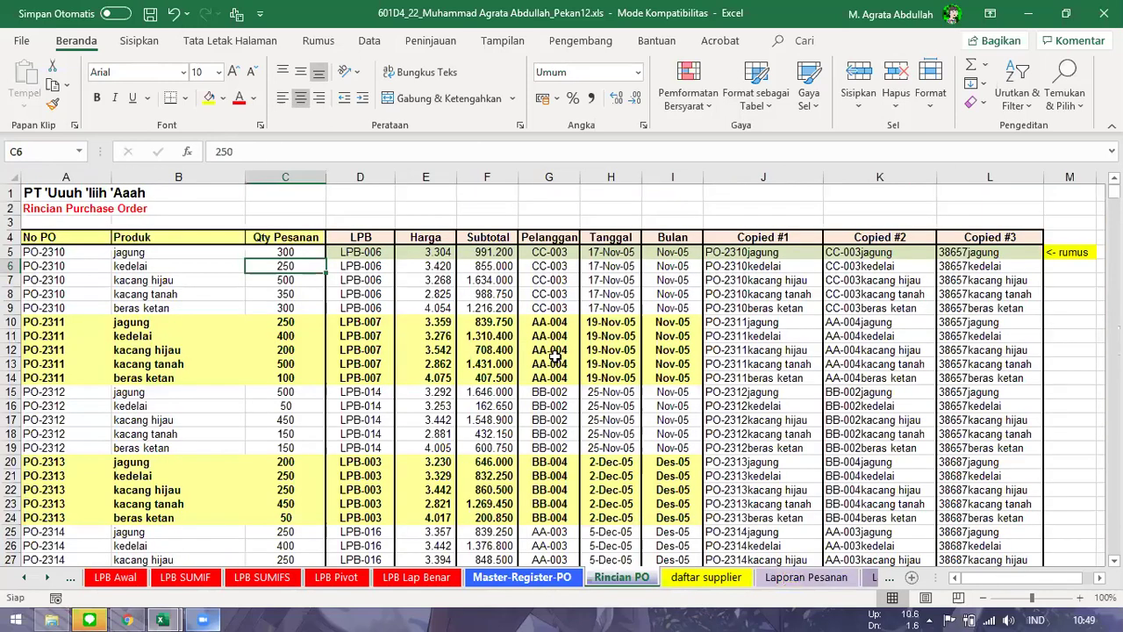
left_click(475, 363)
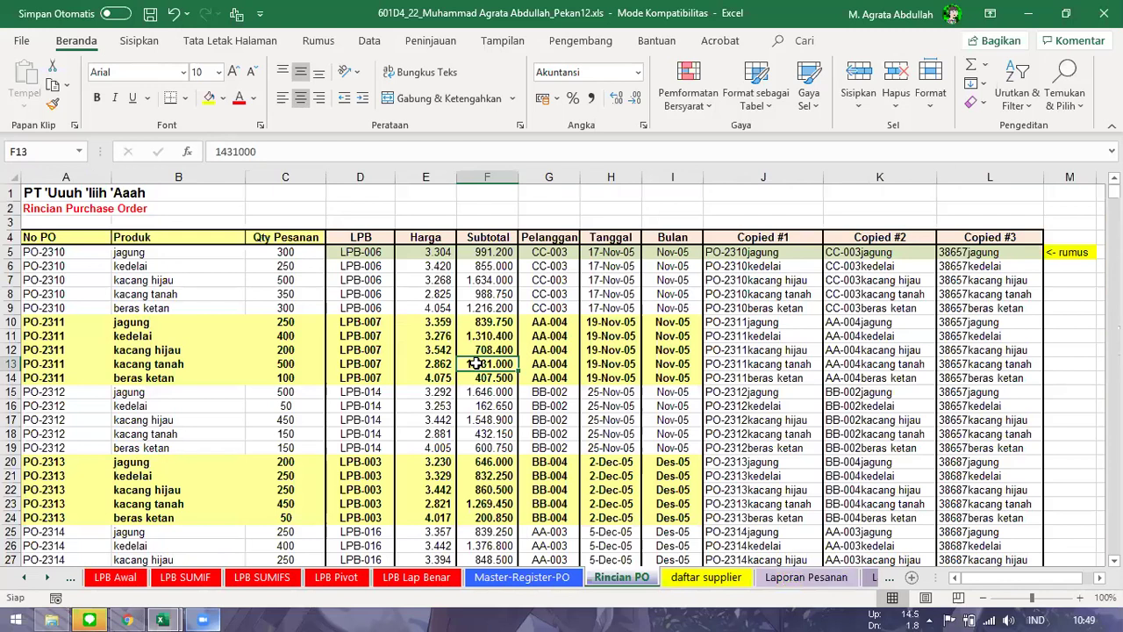
left_click(617, 253)
left_click(616, 237)
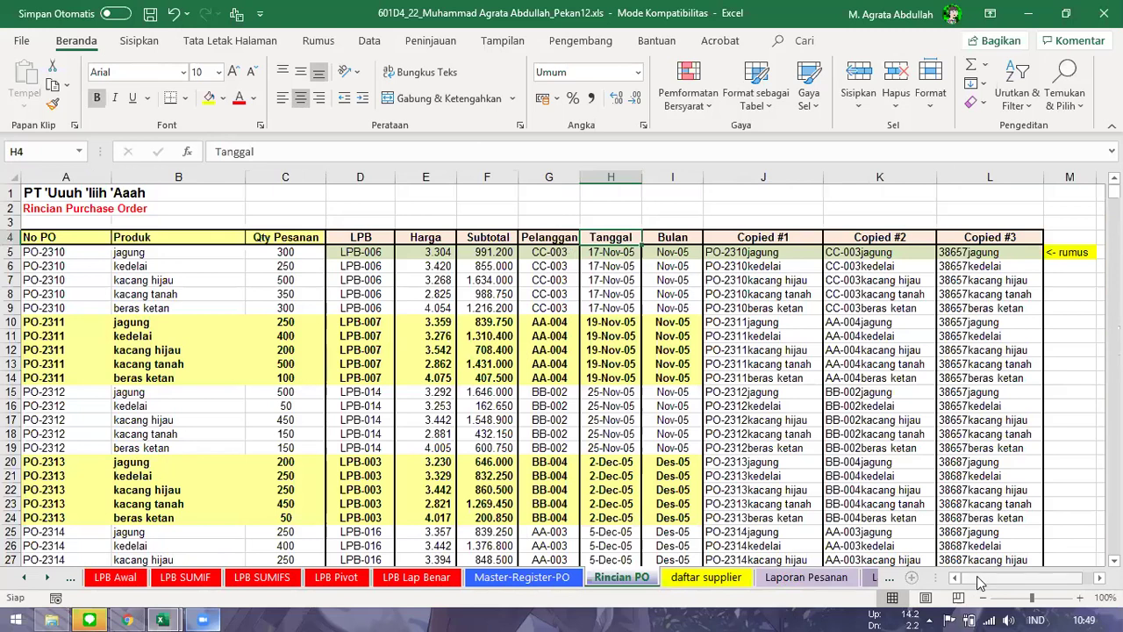
left_click(523, 577)
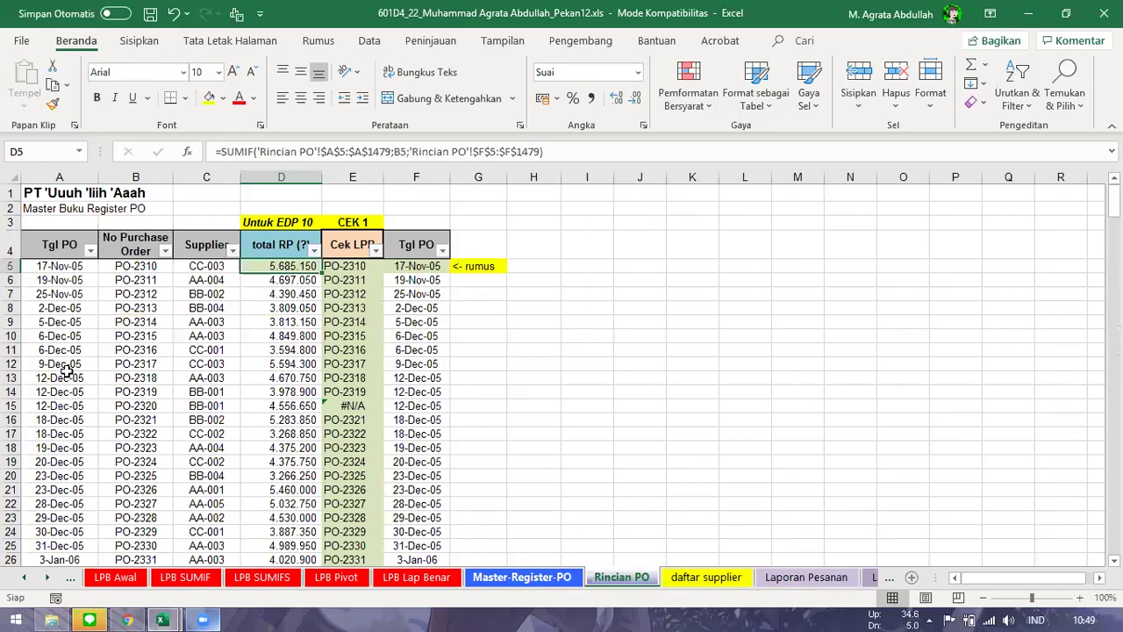
- Inspect the VLOOKUP formula for Tanggal in cell H5 of the Rincian PO sheet without changing it
left_click(689, 578)
key("ctrl+Page_Up")
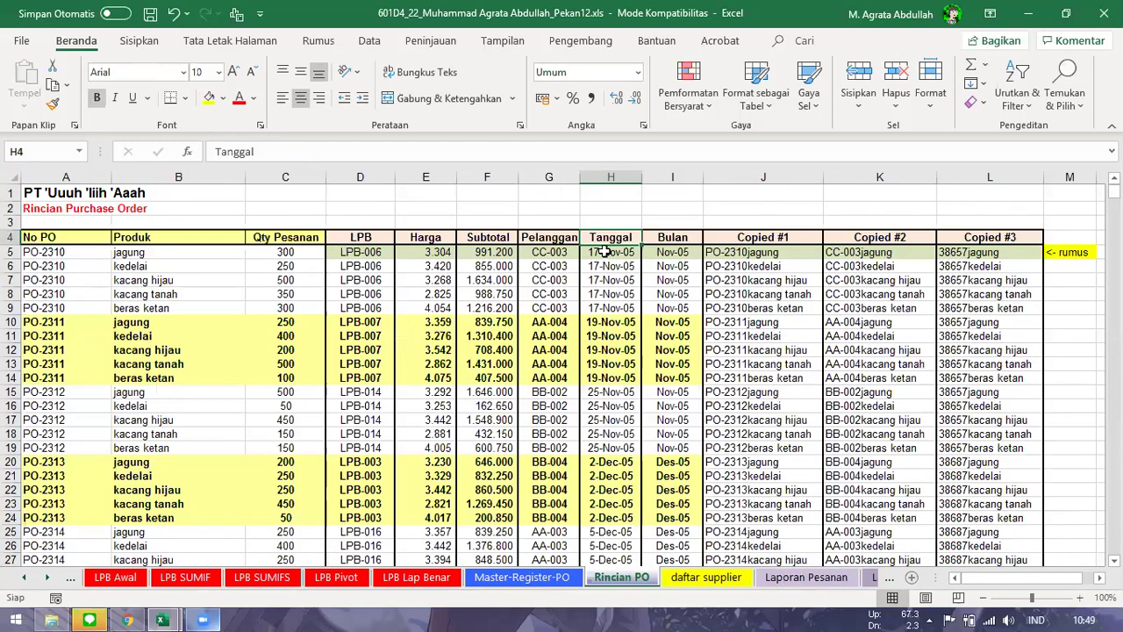
left_click(613, 252)
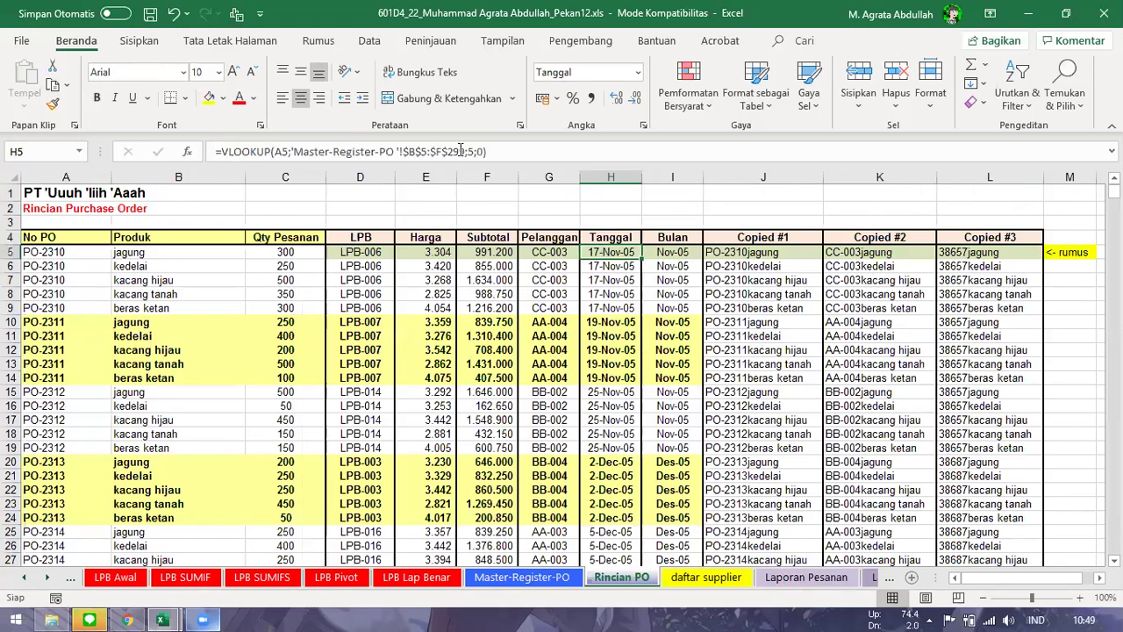
key("Down")
key("Up")
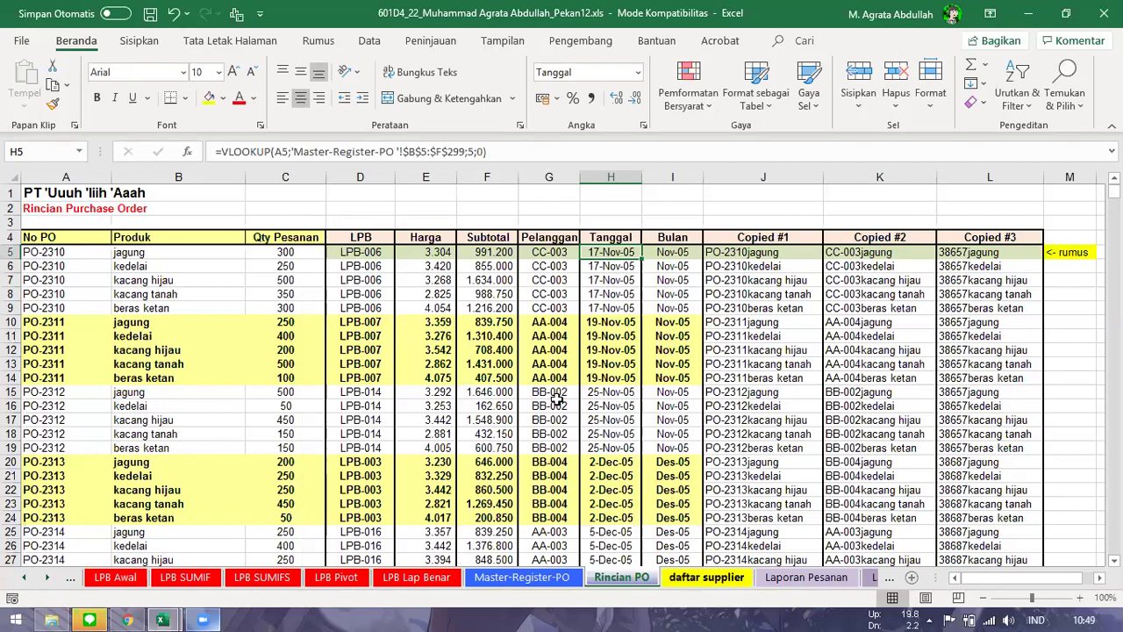
- Go through the Bulan dates in H77 to H94 on Laporan Pesanan and view the number format of H94 without changing it
key("ctrl+Page_Down")
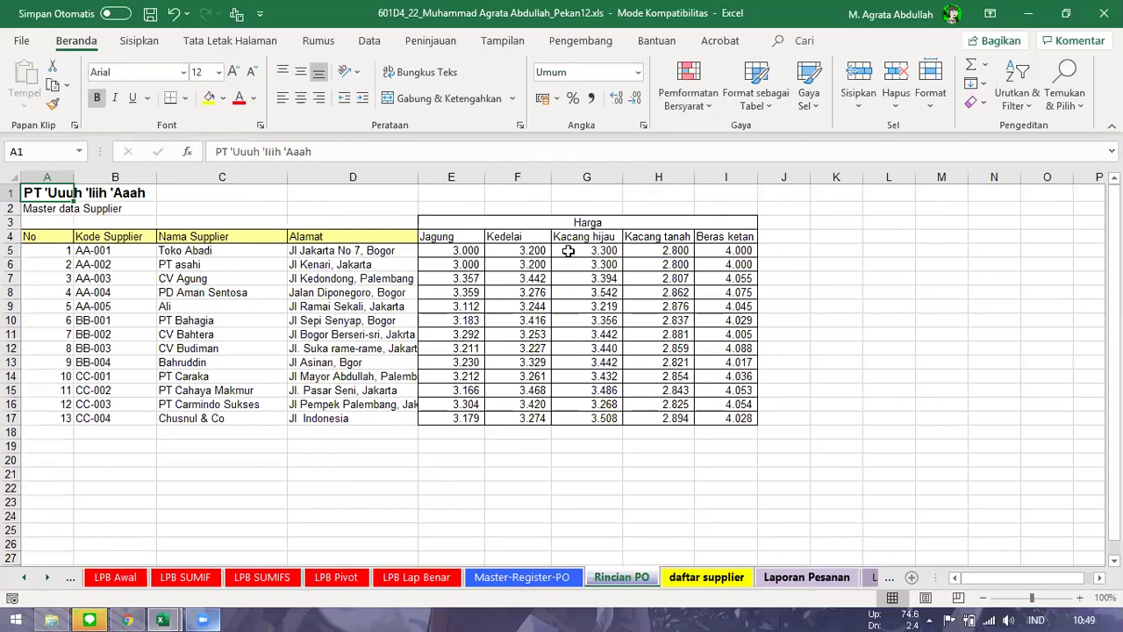
key("ctrl+Page_Down")
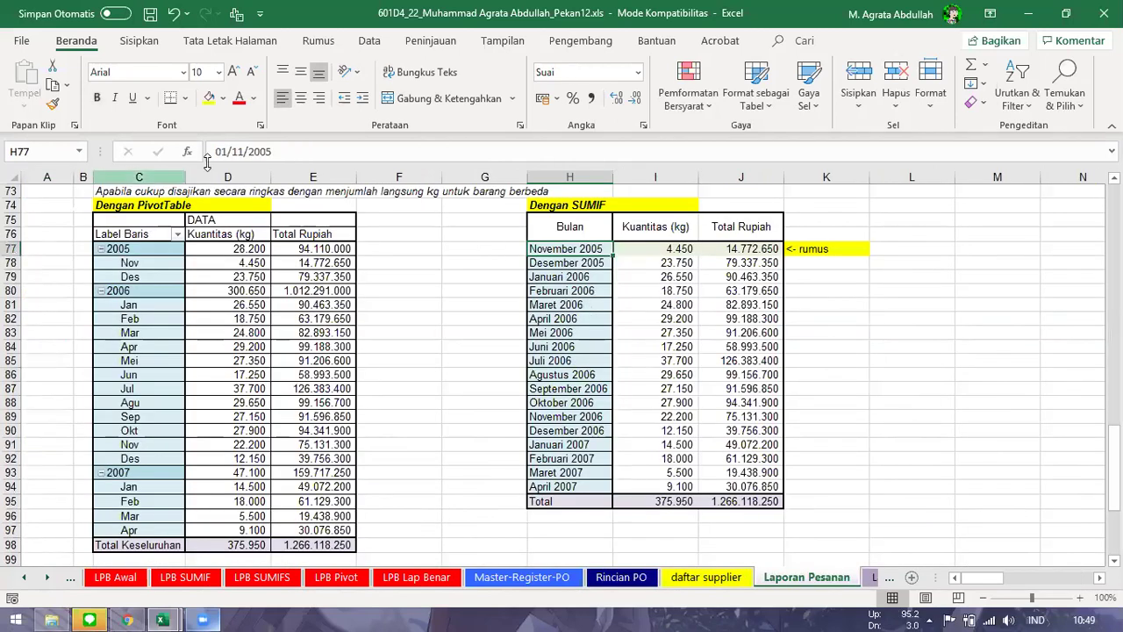
key("Down")
key("Down")
key("Down")
key("Down")
key("Down")
key("Down")
key("Down")
key("Down")
key("Down")
key("Down")
key("Down")
key("Down")
key("Down")
key("Down")
key("Down")
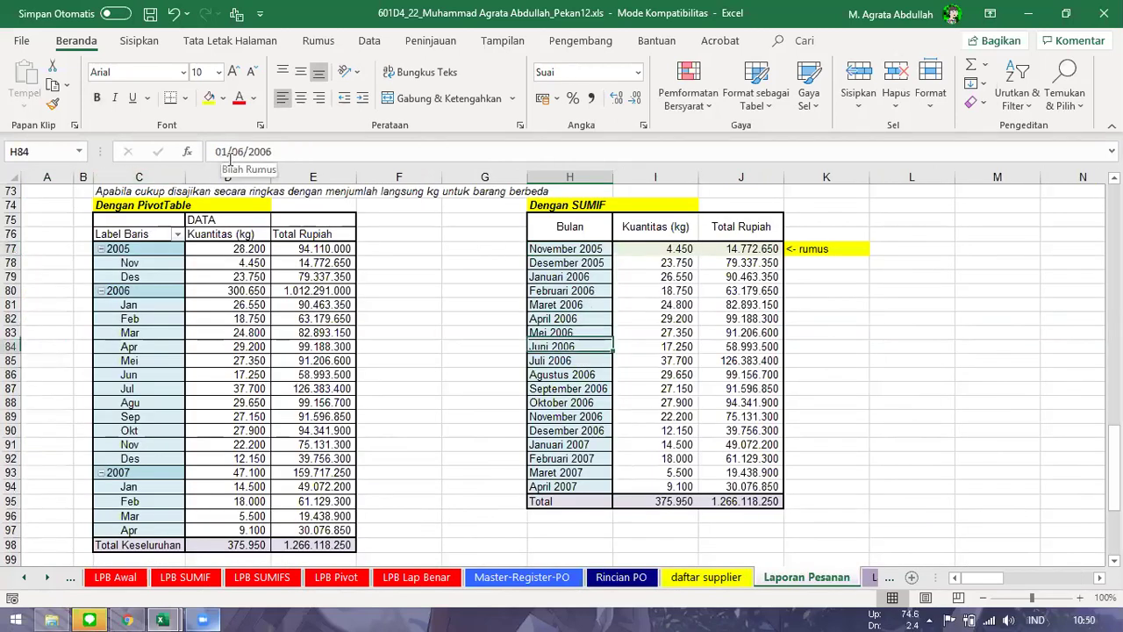
key("Down")
key("Down")
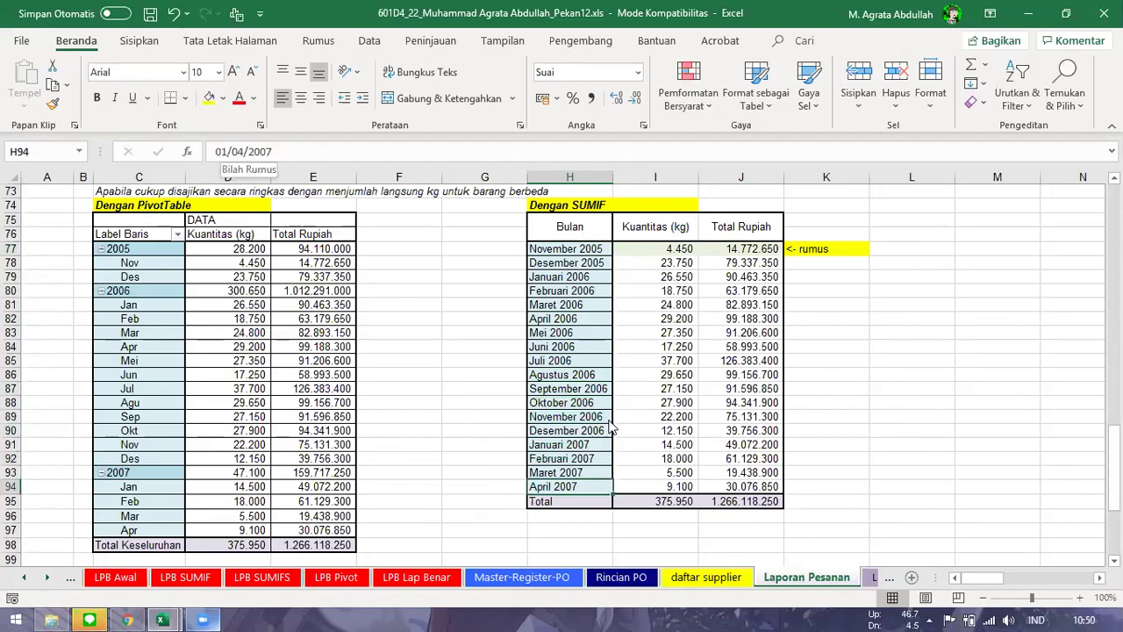
key("ctrl+1")
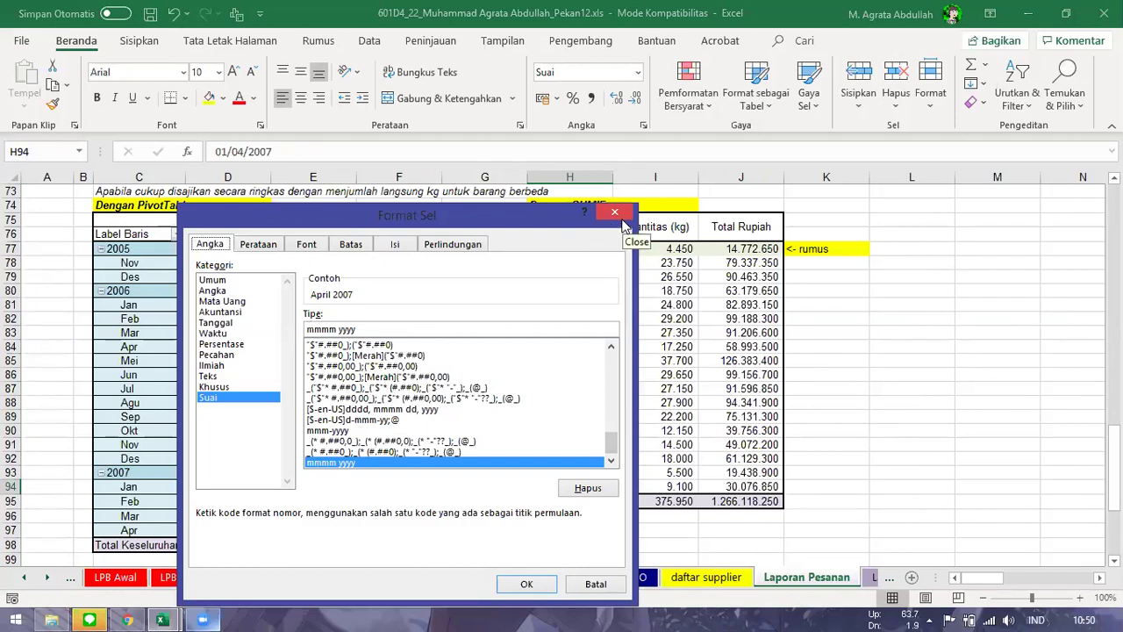
key("Escape")
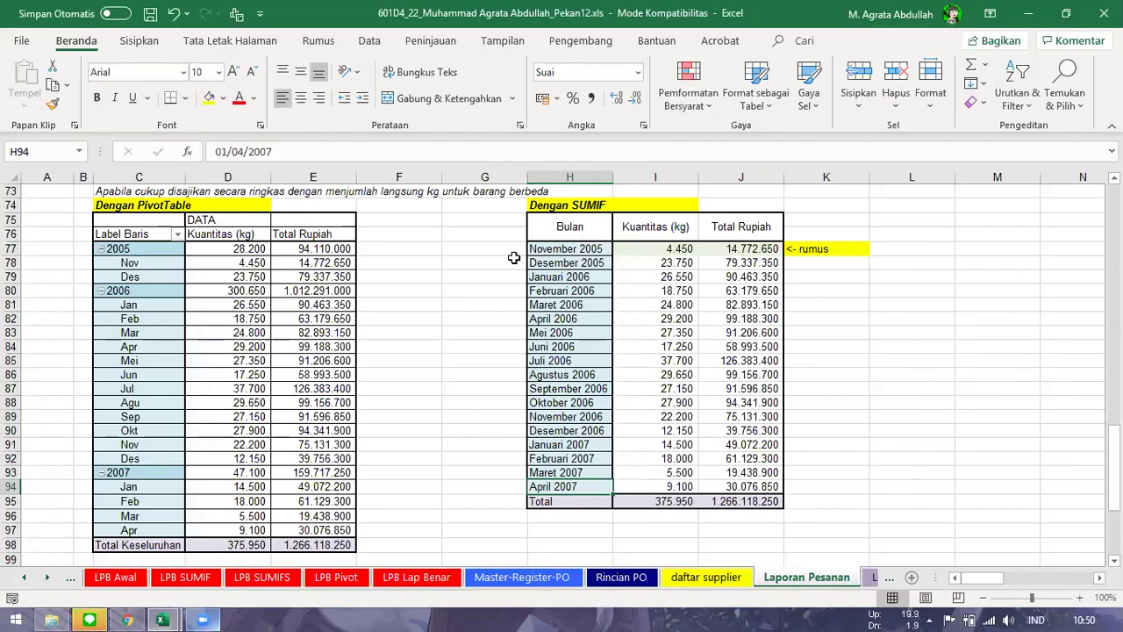
- Inspect the Tanggal formula in H5 and the Bulan formula in I5 on Rincian PO without changing them
left_click(696, 578)
key("ctrl+Page_Up")
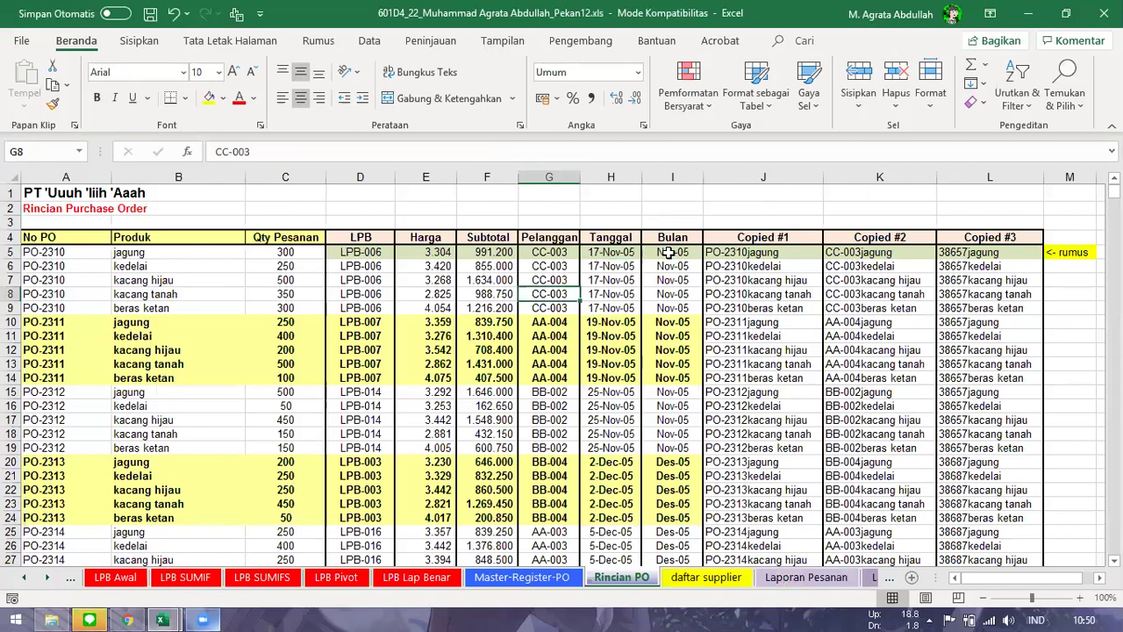
left_click(615, 252)
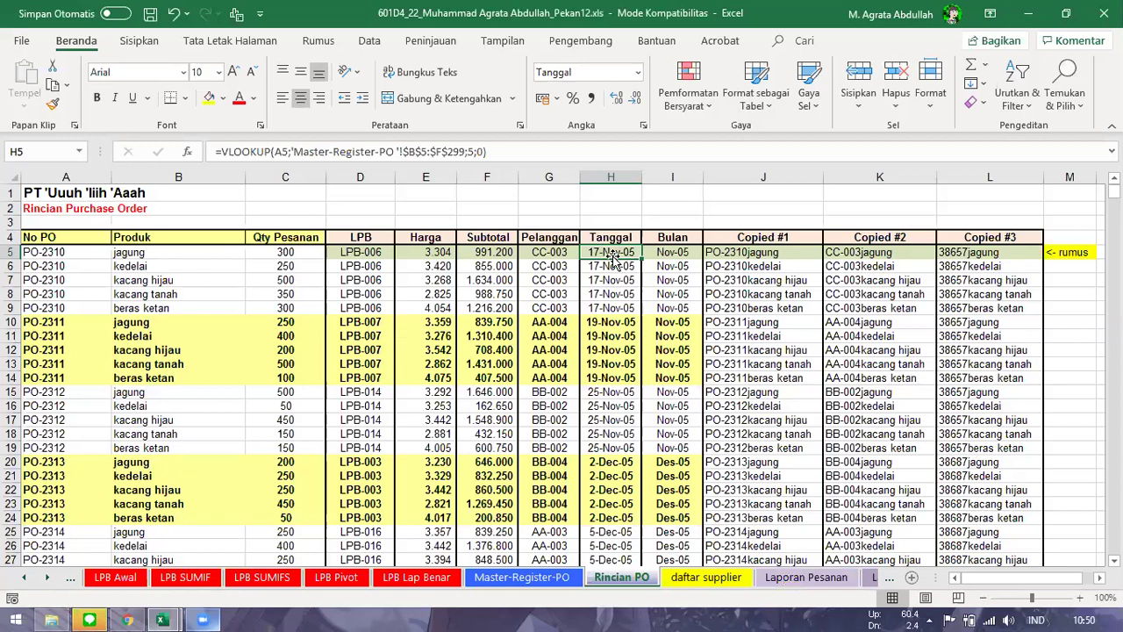
left_click(658, 253)
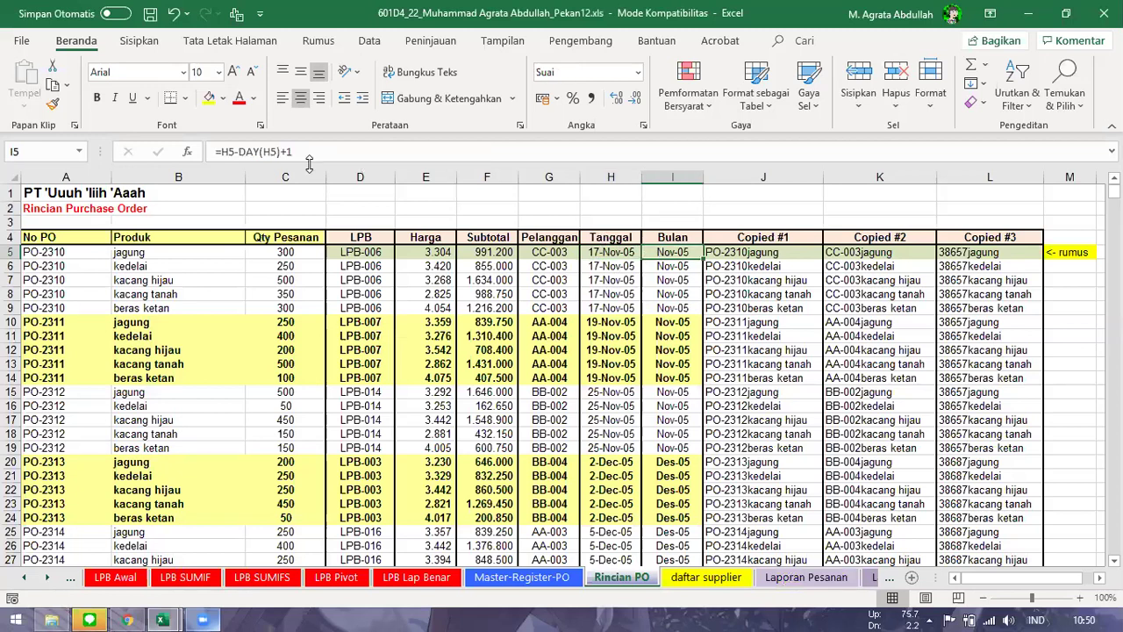
left_click(225, 152)
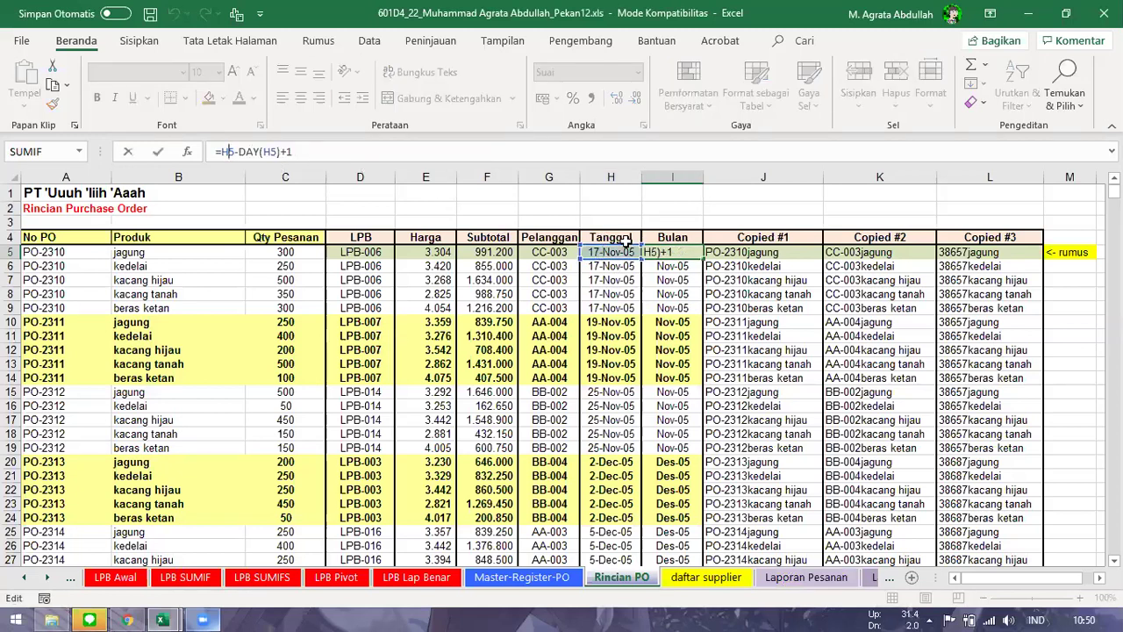
left_click_drag(239, 151, 260, 151)
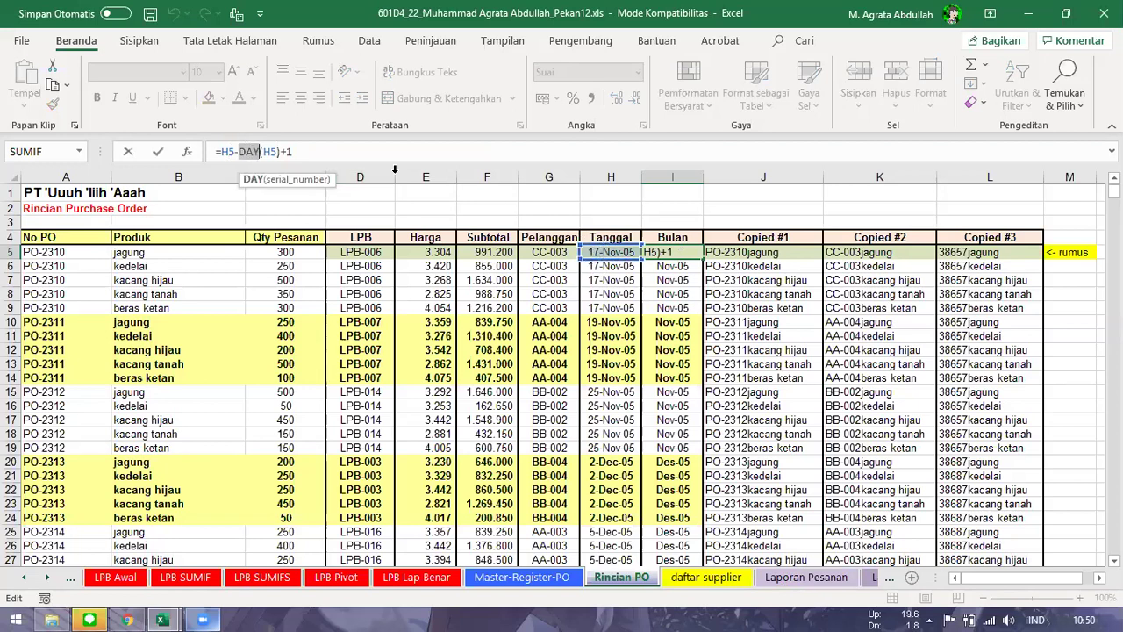
left_click(331, 151)
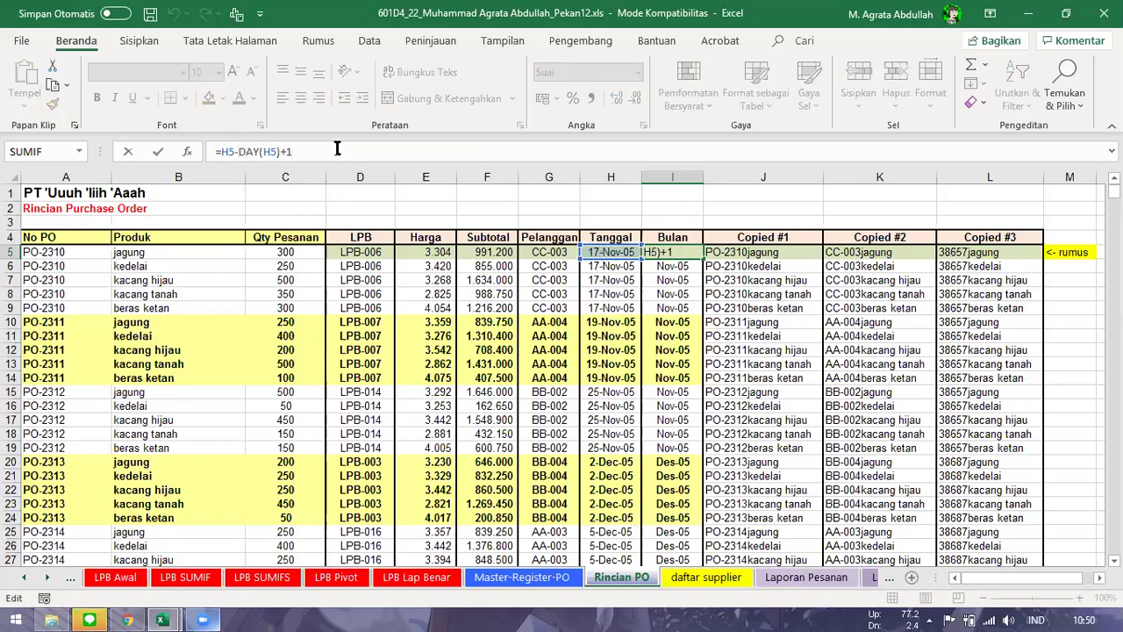
key("Escape")
- Examine the Bulan values further down the Rincian PO sheet, including cell I138, and return to the start of the list
scroll(700, 326, "down", 9)
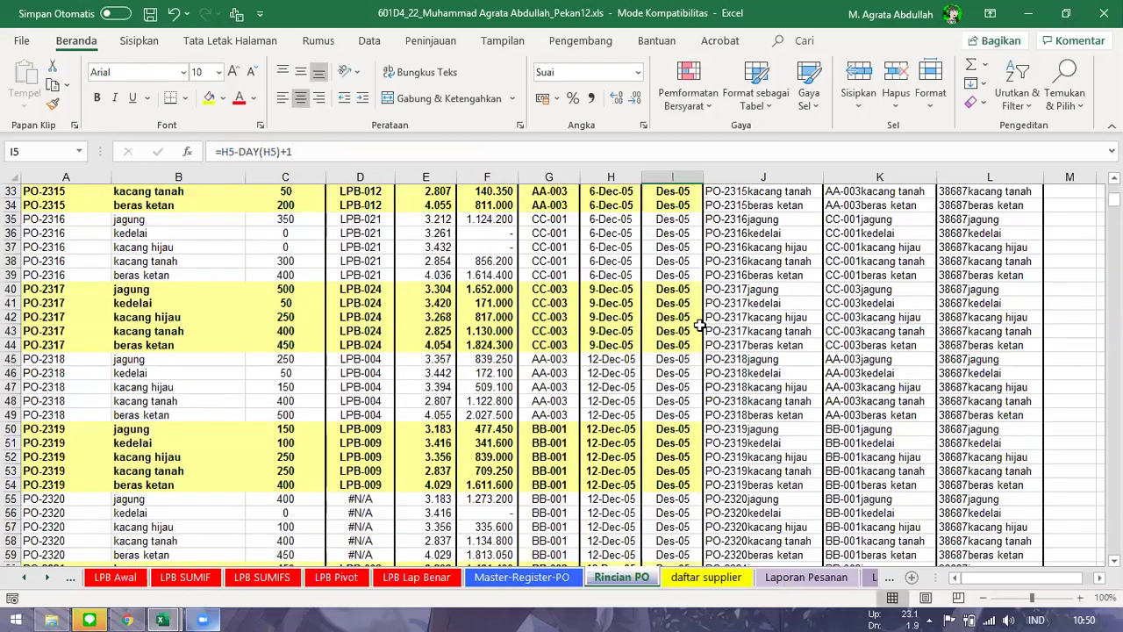
scroll(697, 325, "down", 18)
scroll(690, 321, "down", 14)
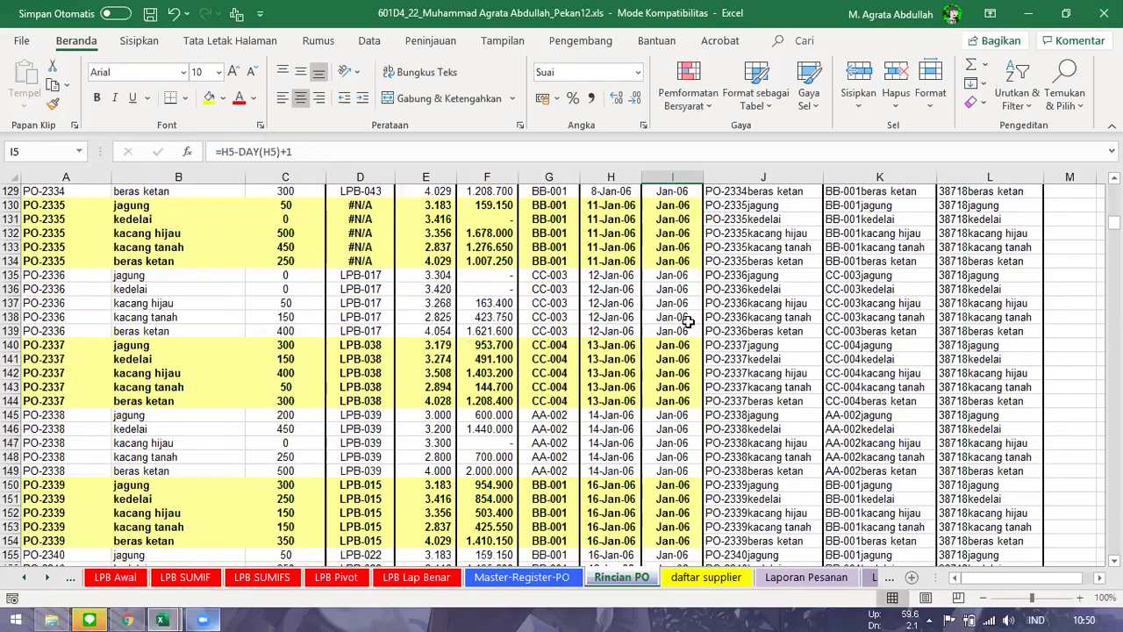
left_click(689, 322)
scroll(689, 322, "down", 11)
scroll(425, 312, "up", 20)
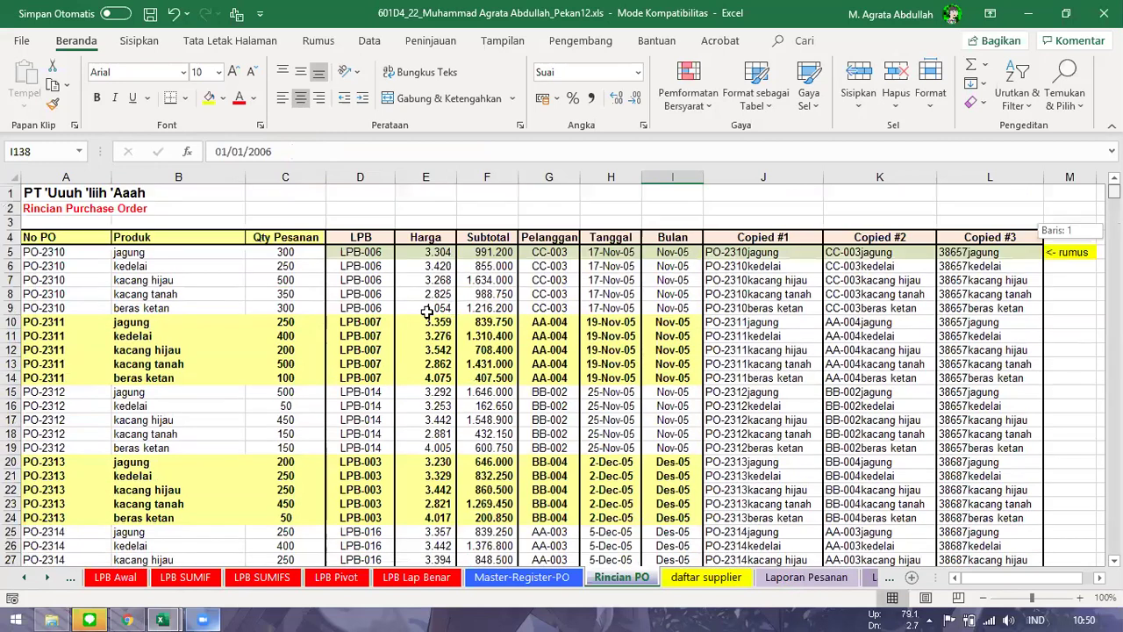
- Inspect the SUMIF formulas for Kuantitas in I77 and Total Rupiah in J77 of the monthly table on Laporan Pesanan
left_click(804, 579)
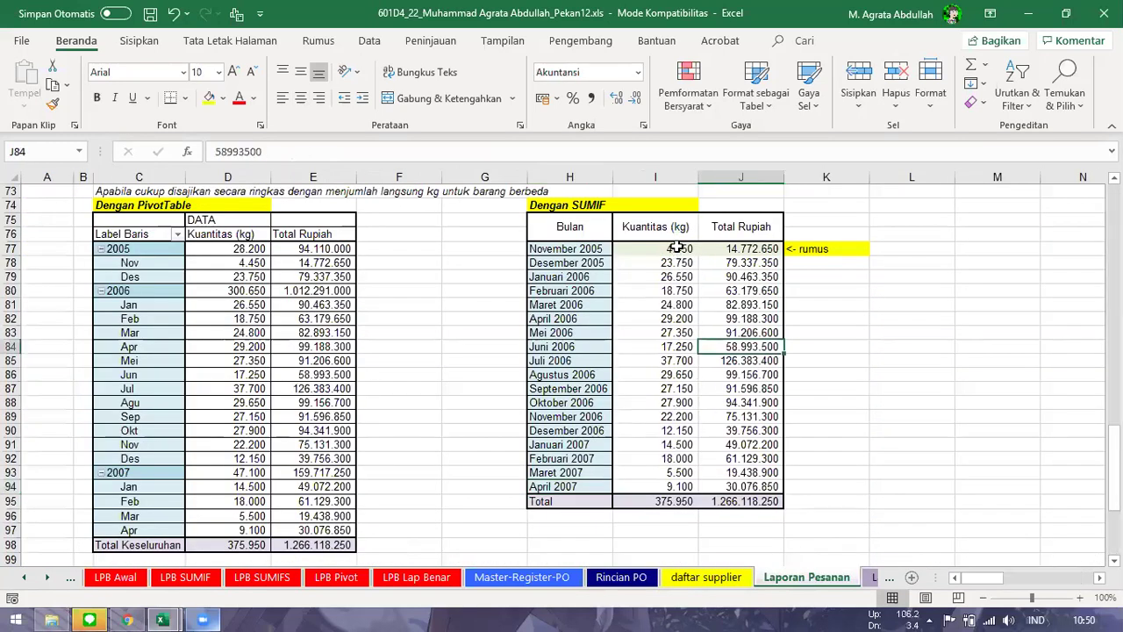
left_click(677, 249)
left_click_drag(569, 444, 574, 491)
left_click(575, 501)
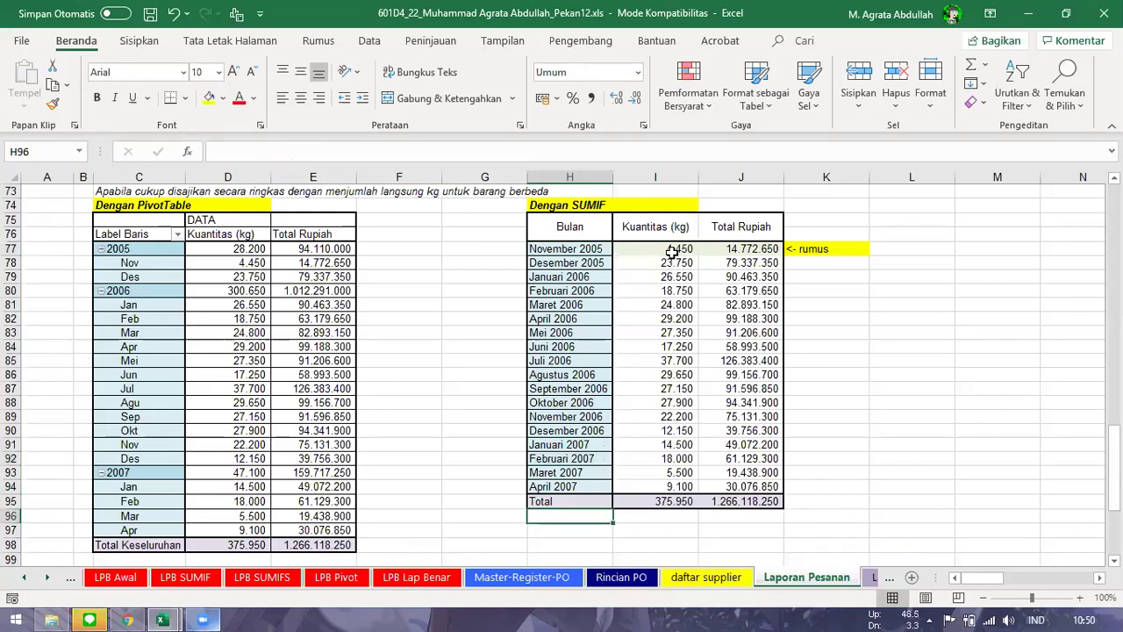
left_click(680, 248)
left_click(725, 247)
left_click(692, 249)
left_click(704, 250)
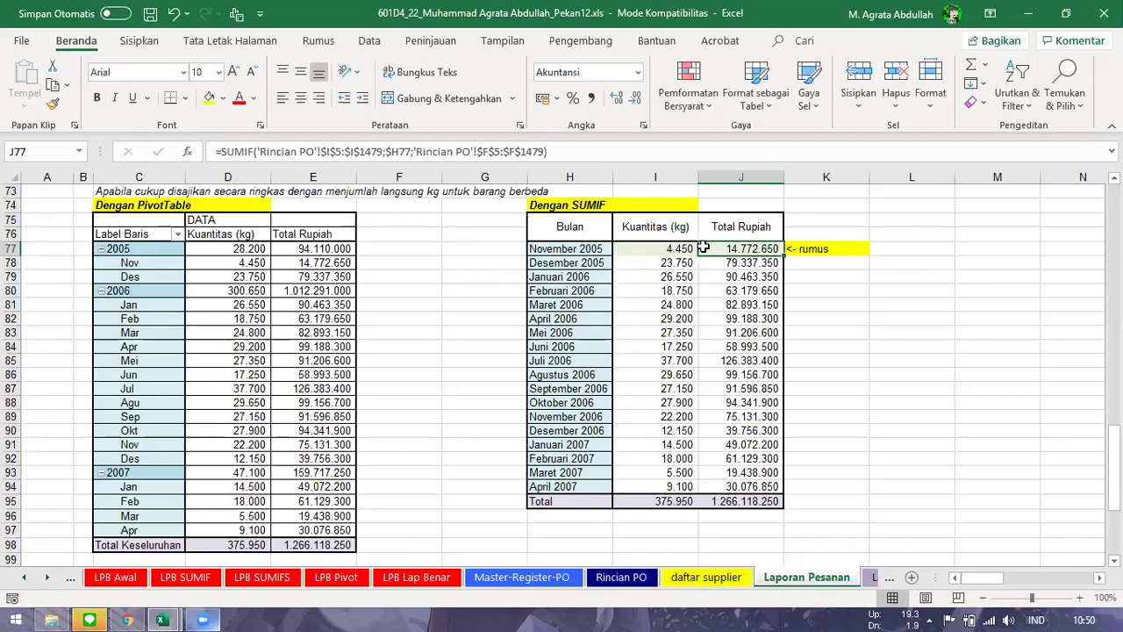
left_click(676, 233)
left_click(676, 249)
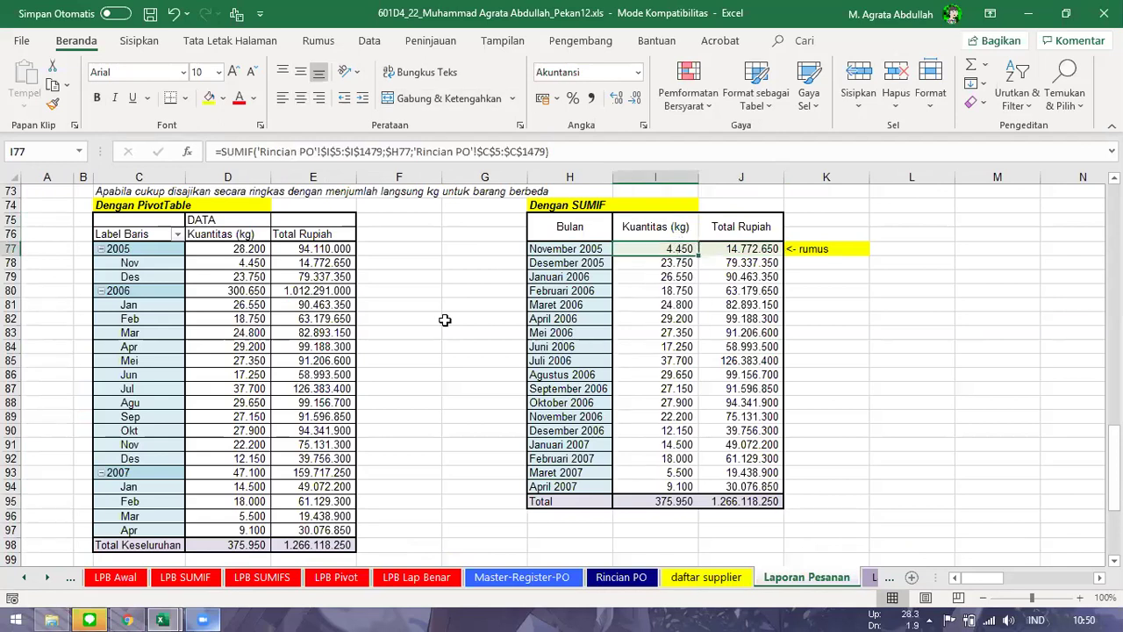
- Examine the range argument of the Total Kg SUMIF formula in H106 of the Per produk section, leaving the formula unchanged
scroll(443, 315, "down", 5)
scroll(443, 315, "down", 3)
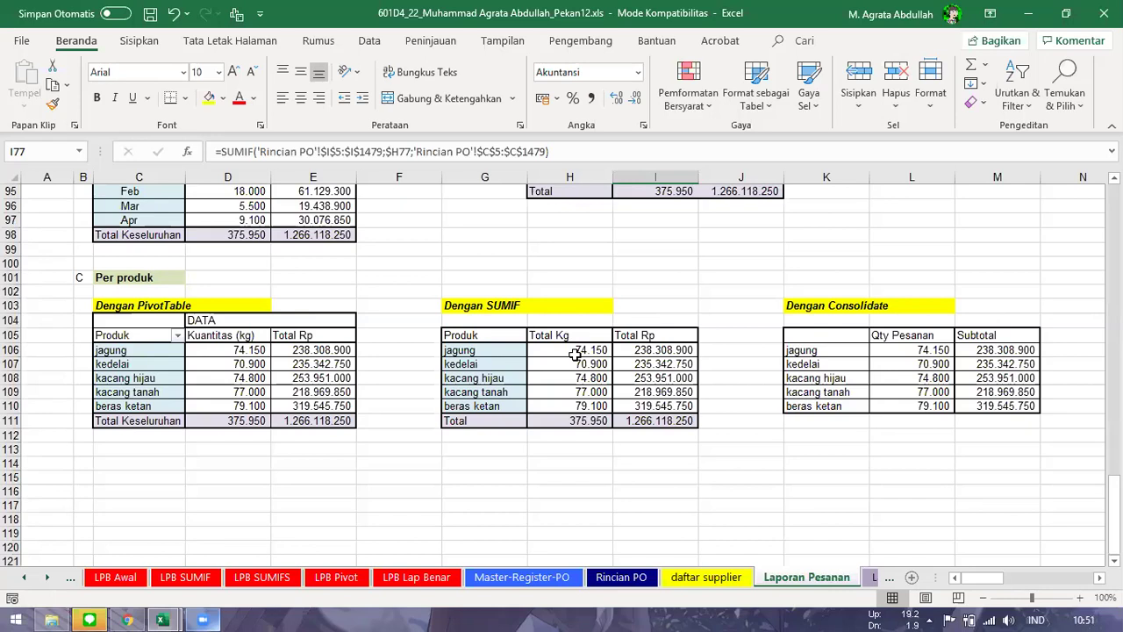
left_click(520, 364)
left_click(569, 349)
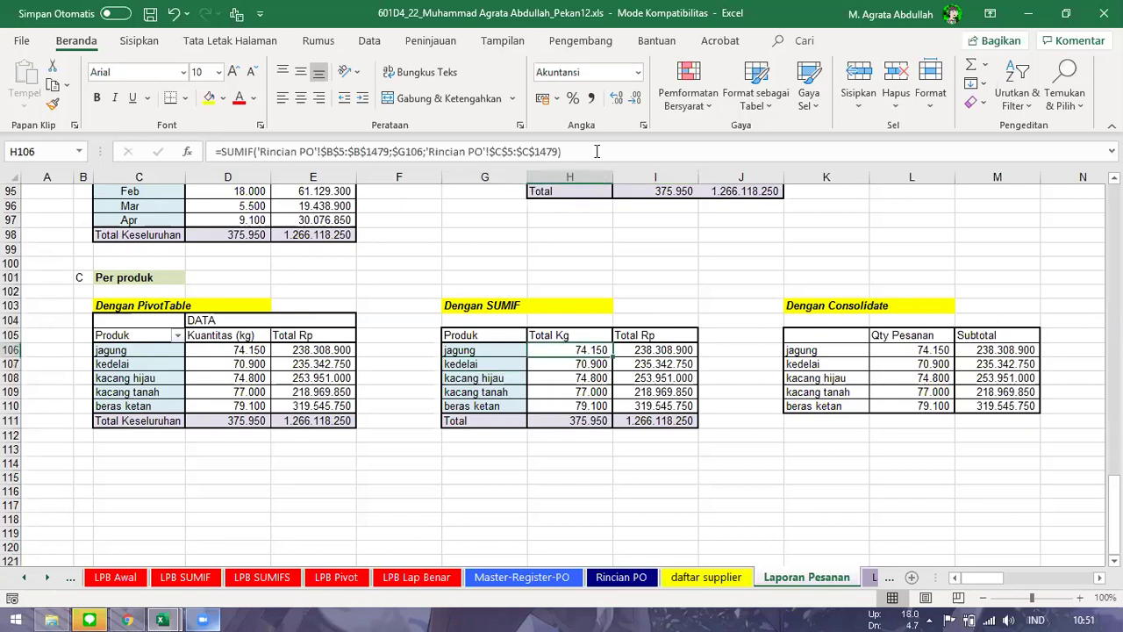
key("F2")
left_click_drag(258, 151, 391, 152)
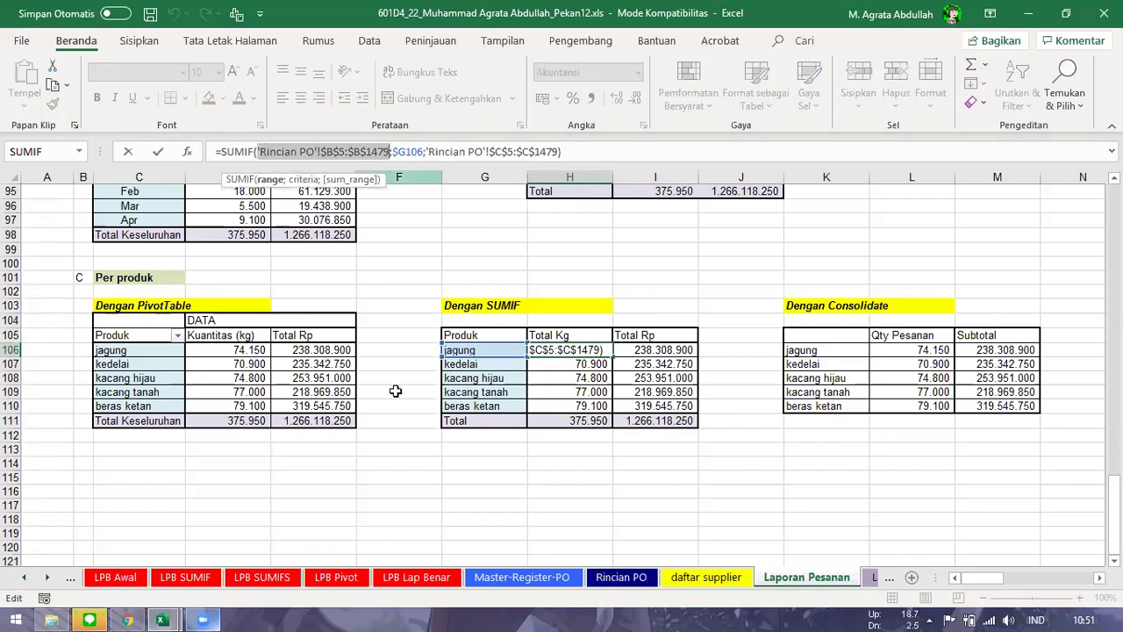
left_click(621, 577)
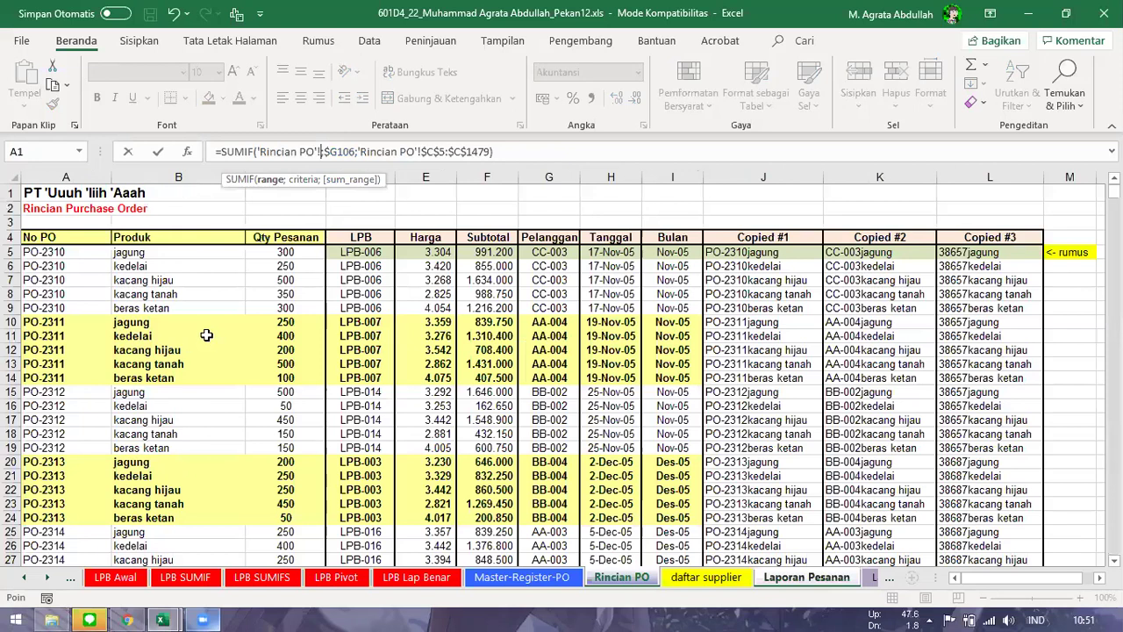
key("Escape")
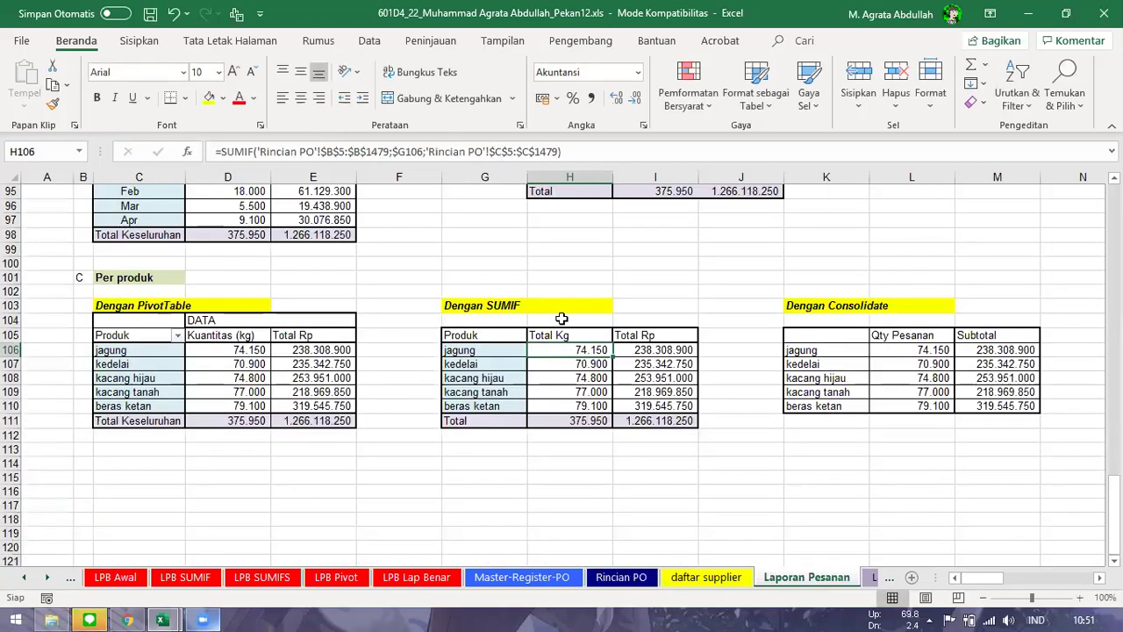
- Examine the sum range of the H106 formula and the Total Rp formula in I106, checking them against the Rincian PO columns
key("F2")
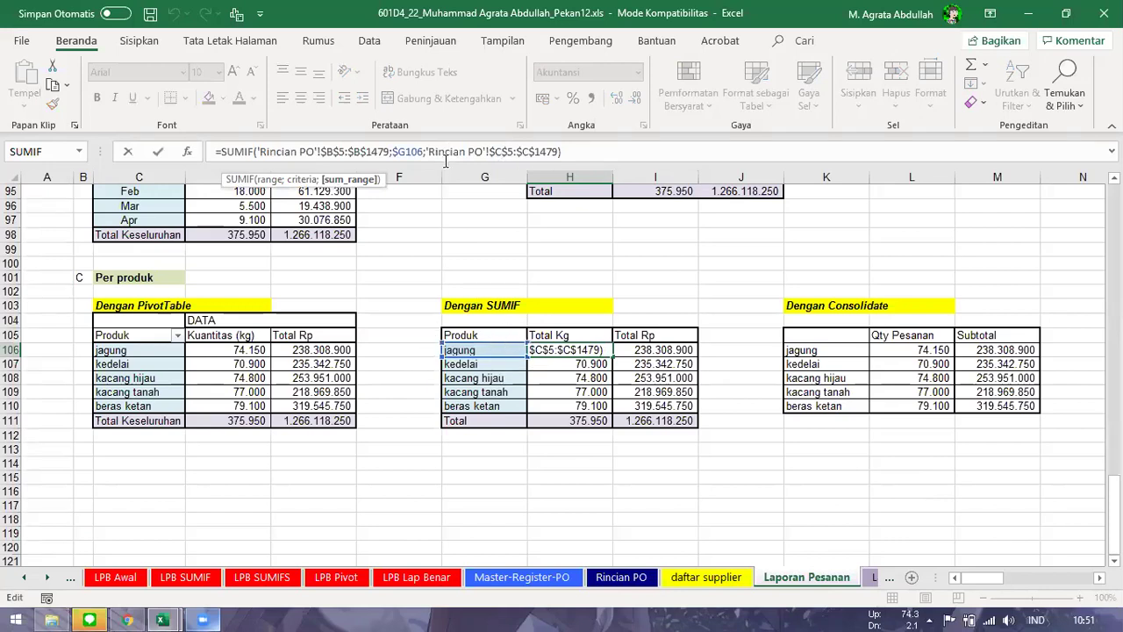
left_click_drag(425, 151, 559, 151)
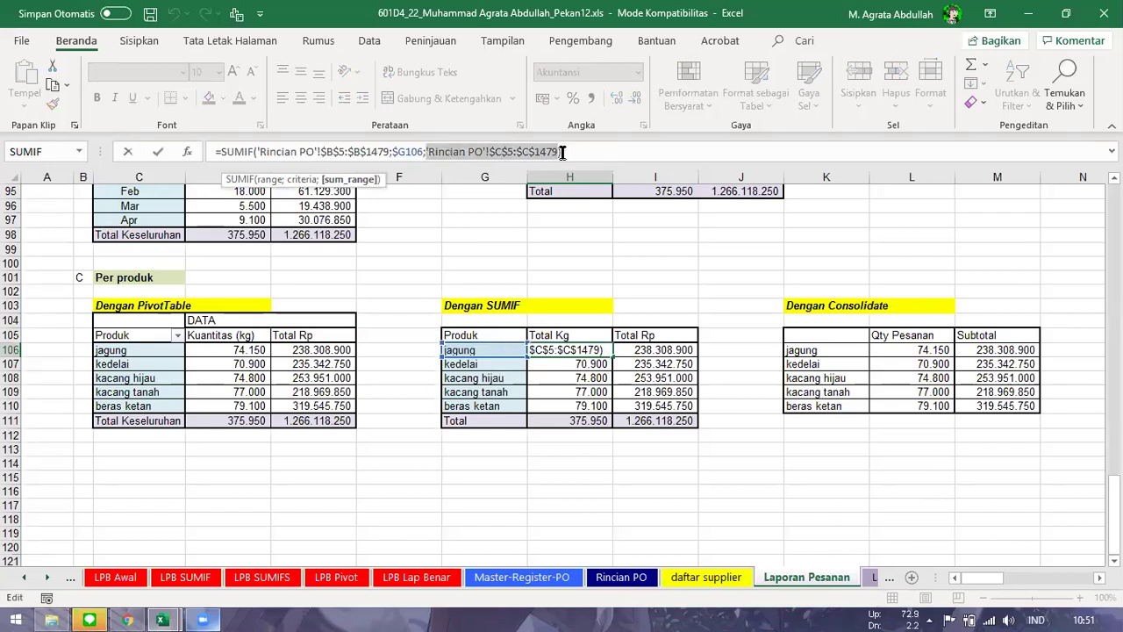
left_click(554, 151)
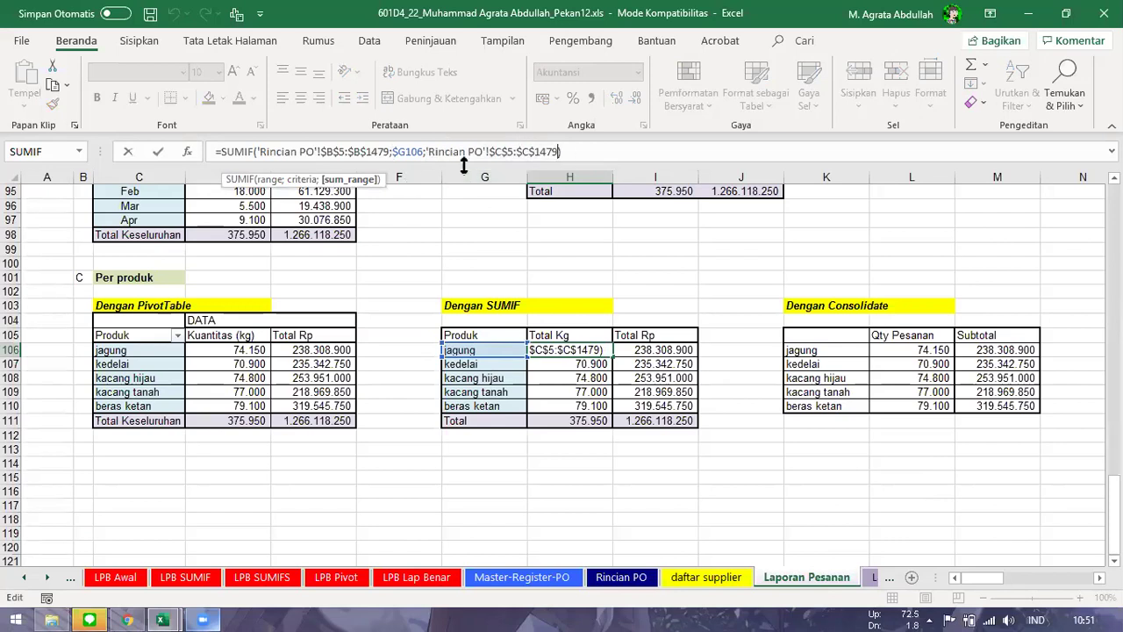
key("ctrl+Return")
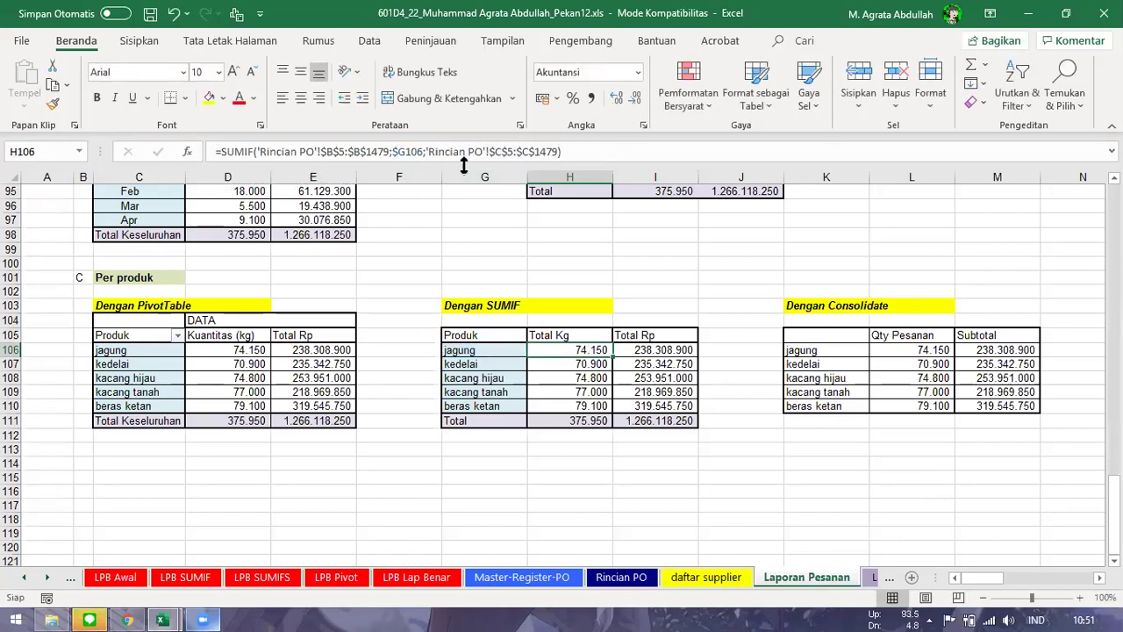
left_click(647, 349)
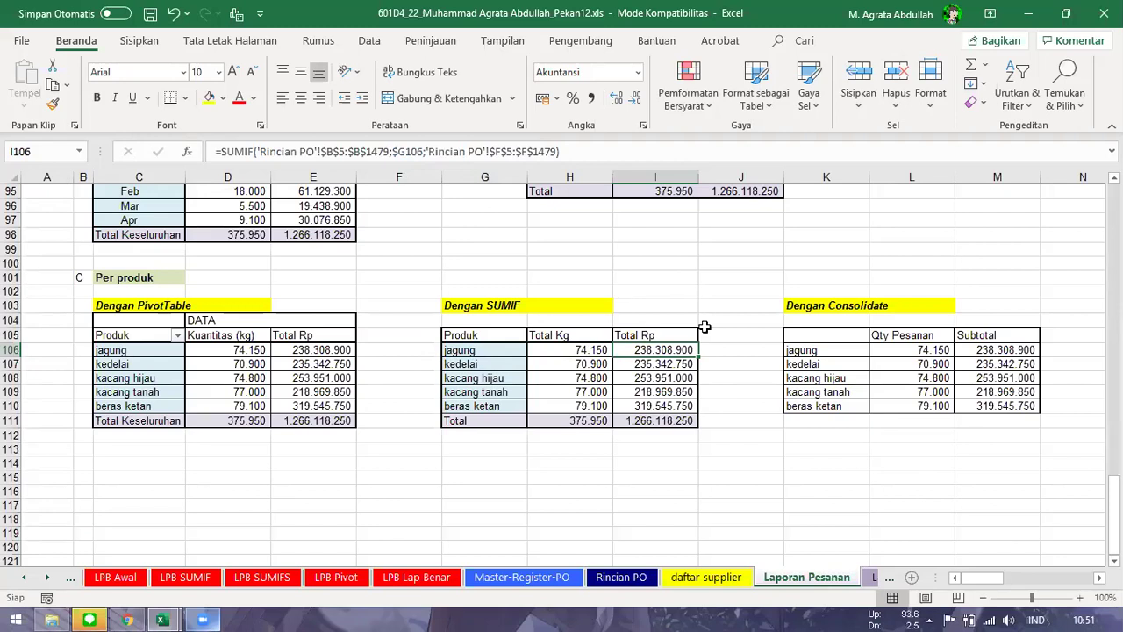
left_click(600, 579)
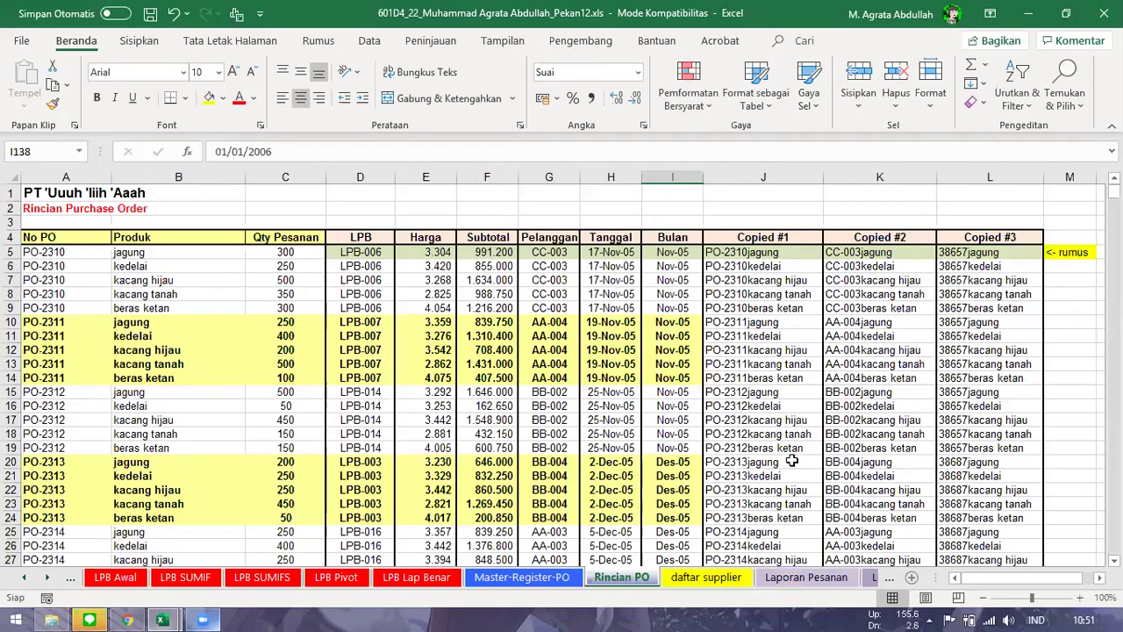
key("ctrl+Page_Down")
key("ctrl+Page_Down")
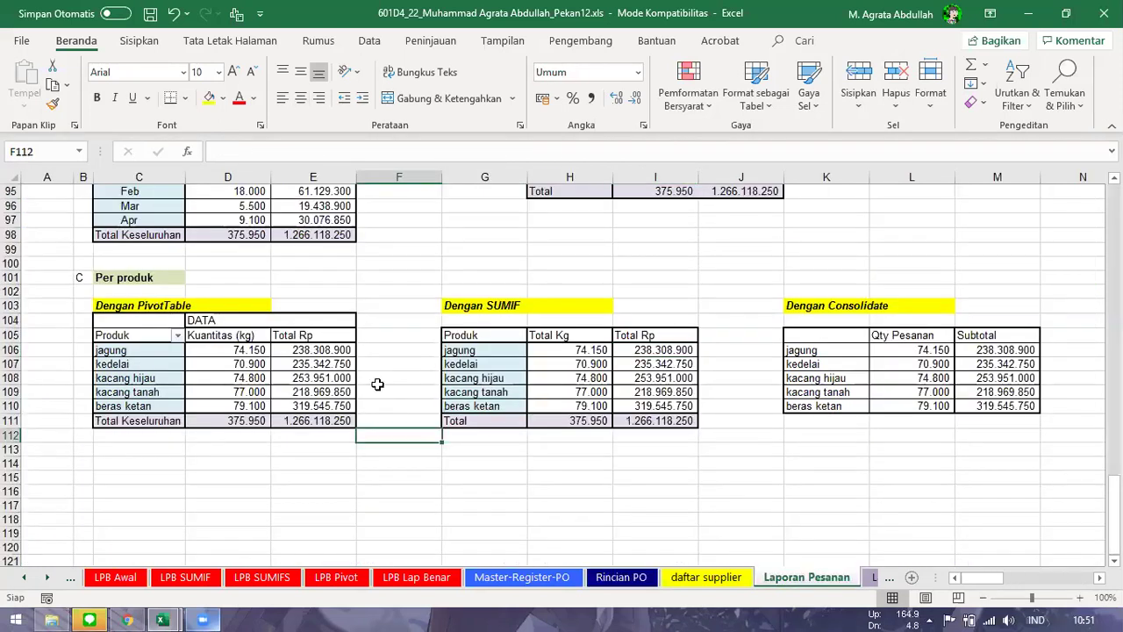
- Return to the SOAL sheet and review the question list from number 5 through the LPB recorded more than once
scroll(376, 384, "up", 8)
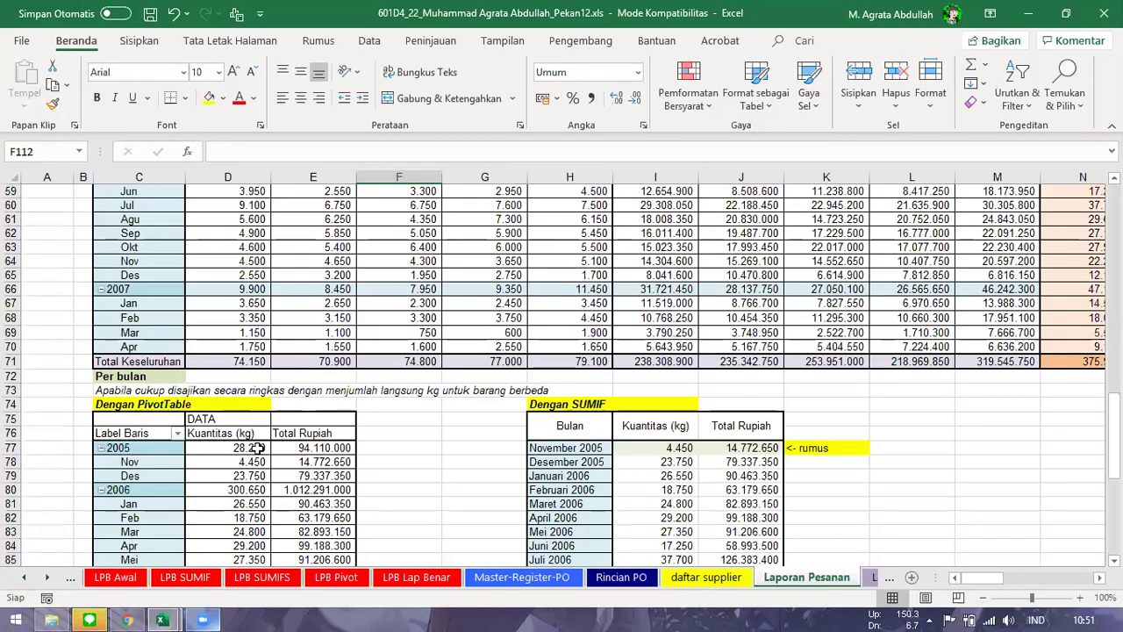
key("alt+Left")
left_click(129, 422)
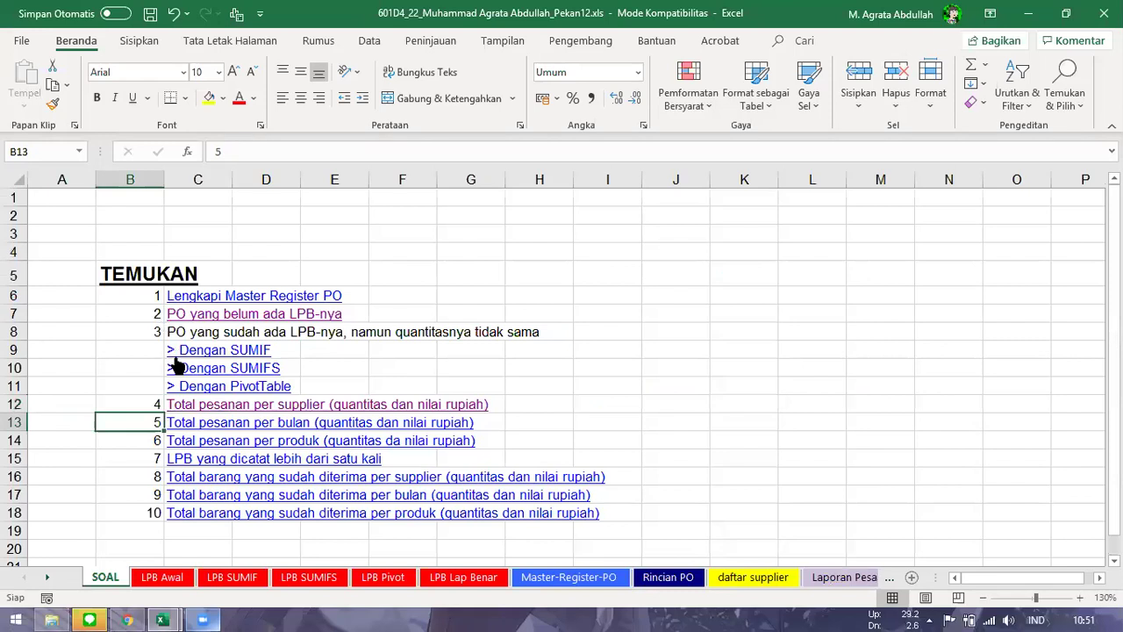
left_click(119, 457)
scroll(167, 395, "down", 2)
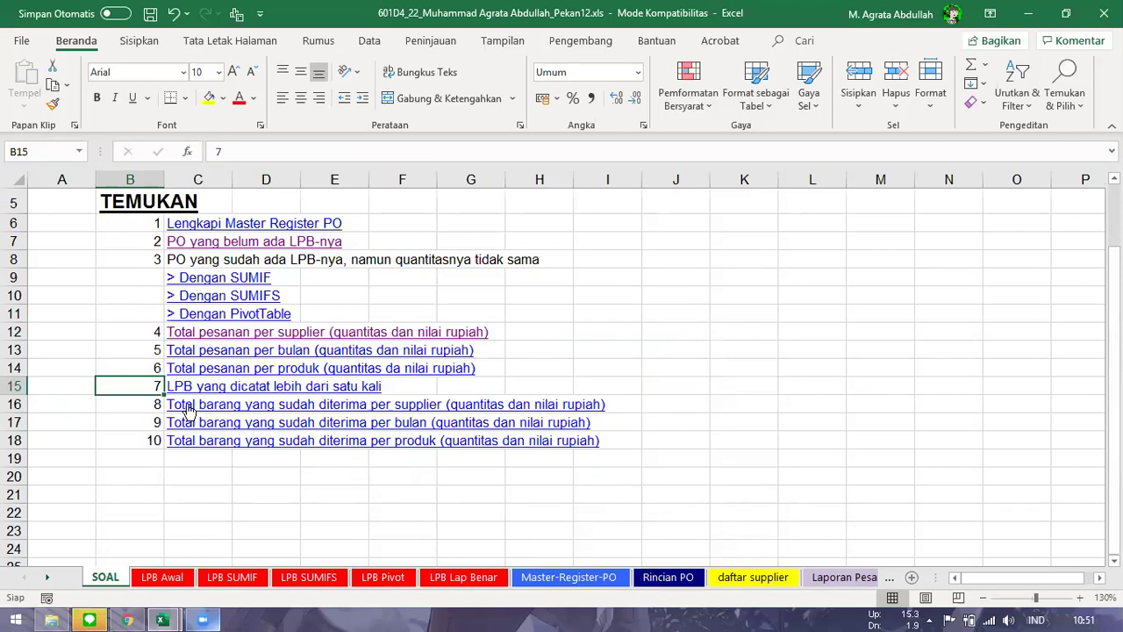
- On the LPB Lap Benar sheet, inspect the Jagung (Rp) formula in J5 and the Jagung (kg) reference in D5
left_click(477, 576)
left_click(510, 300)
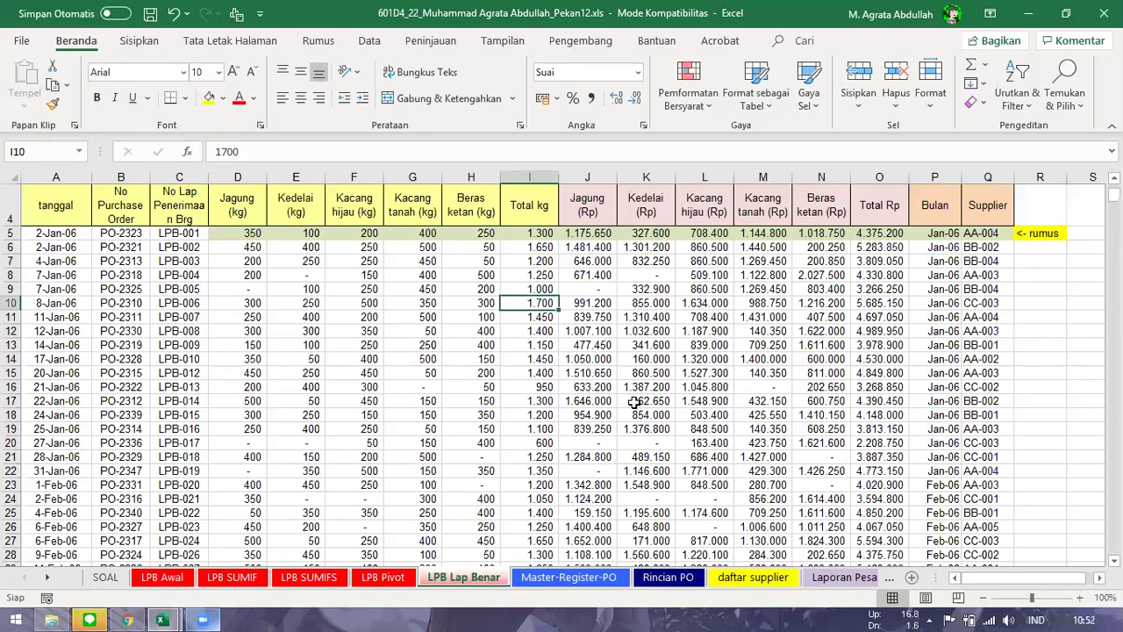
left_click(609, 304)
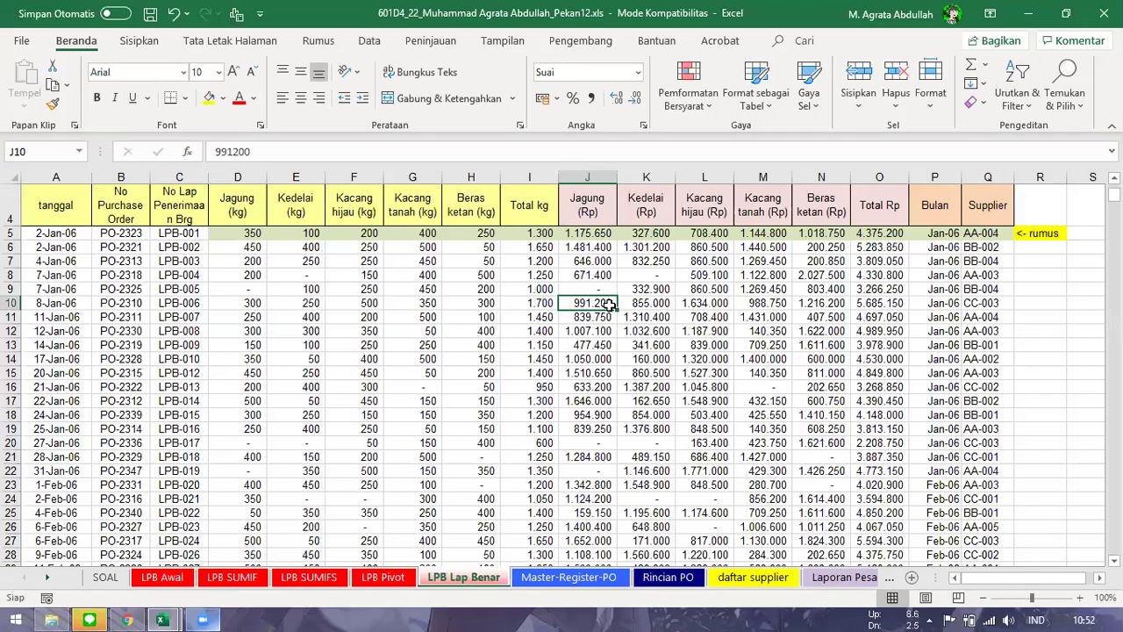
left_click(605, 234)
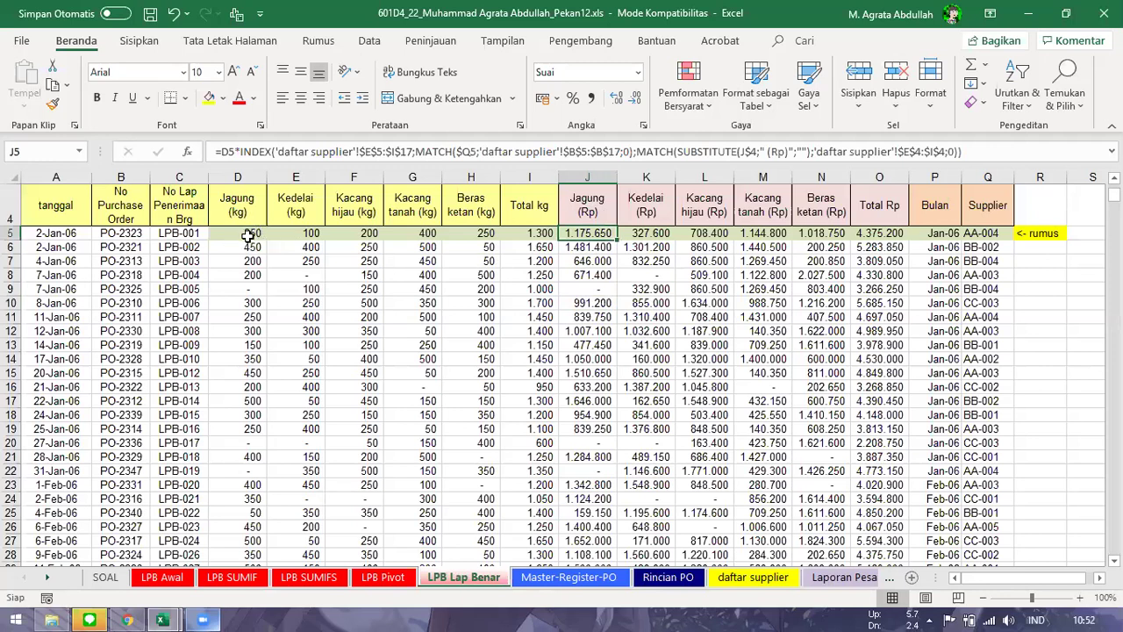
left_click(251, 228)
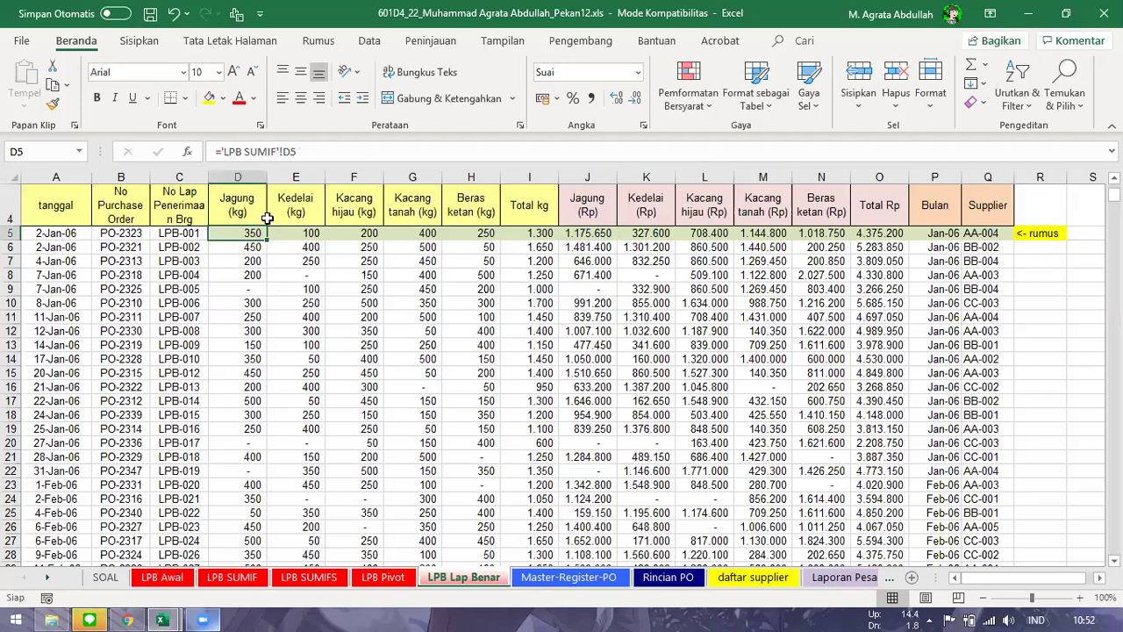
- Open the function arguments for the INDEX part of the Jagung (Rp) formula in J5
left_click(597, 234)
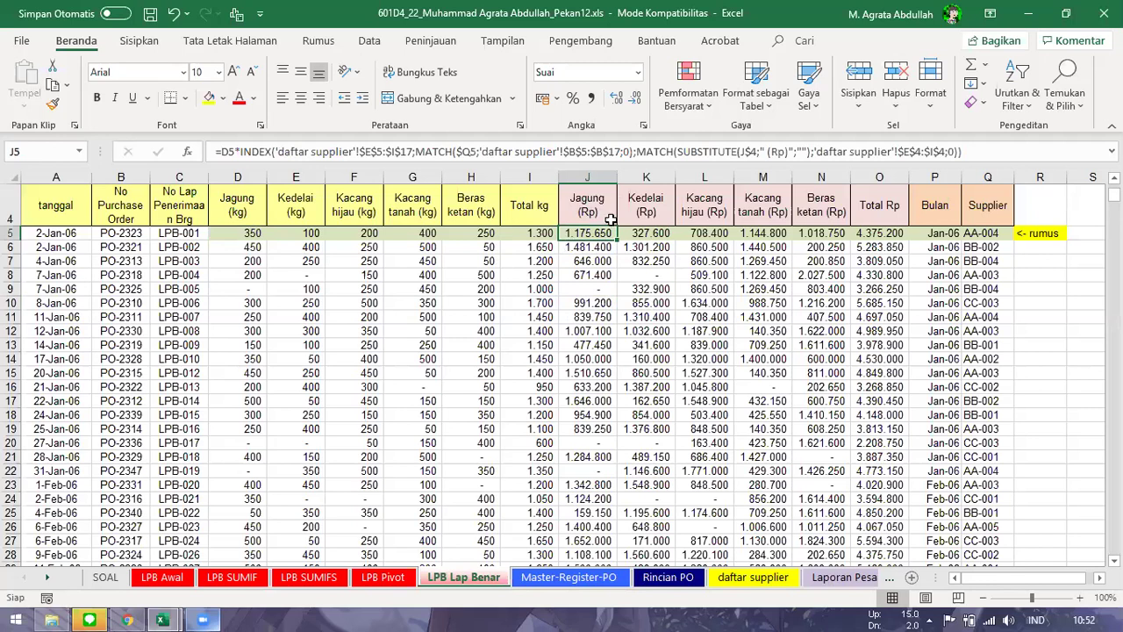
left_click(187, 153)
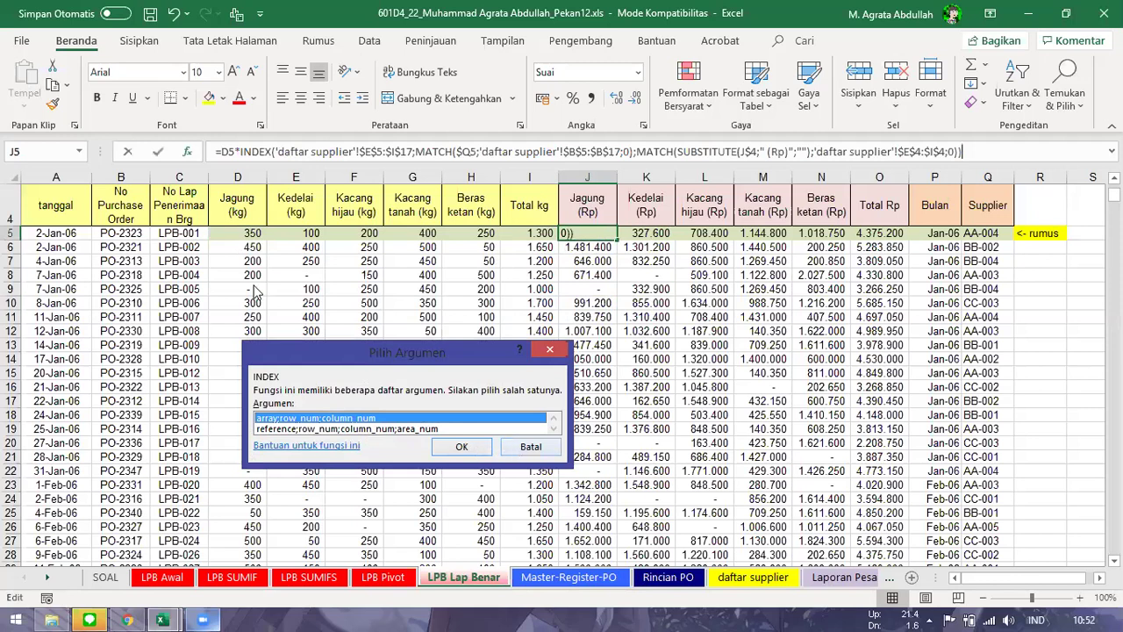
- Open the INDEX arguments of J5's formula in the array;row_num;column_num form and inspect the price range on the daftar supplier sheet
left_click(461, 445)
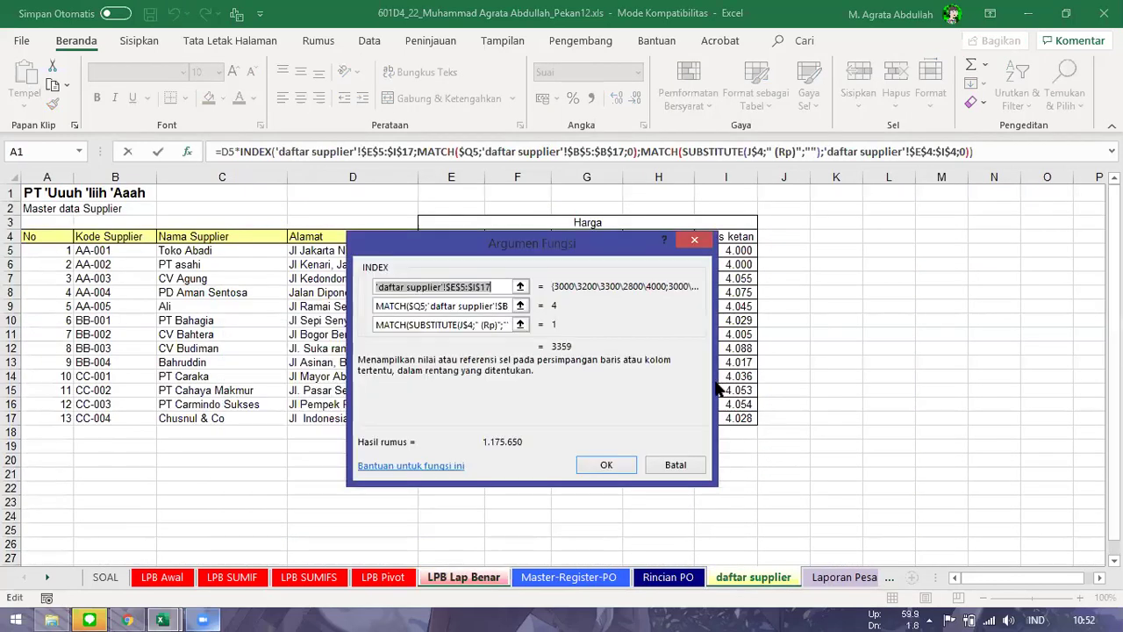
left_click(493, 287)
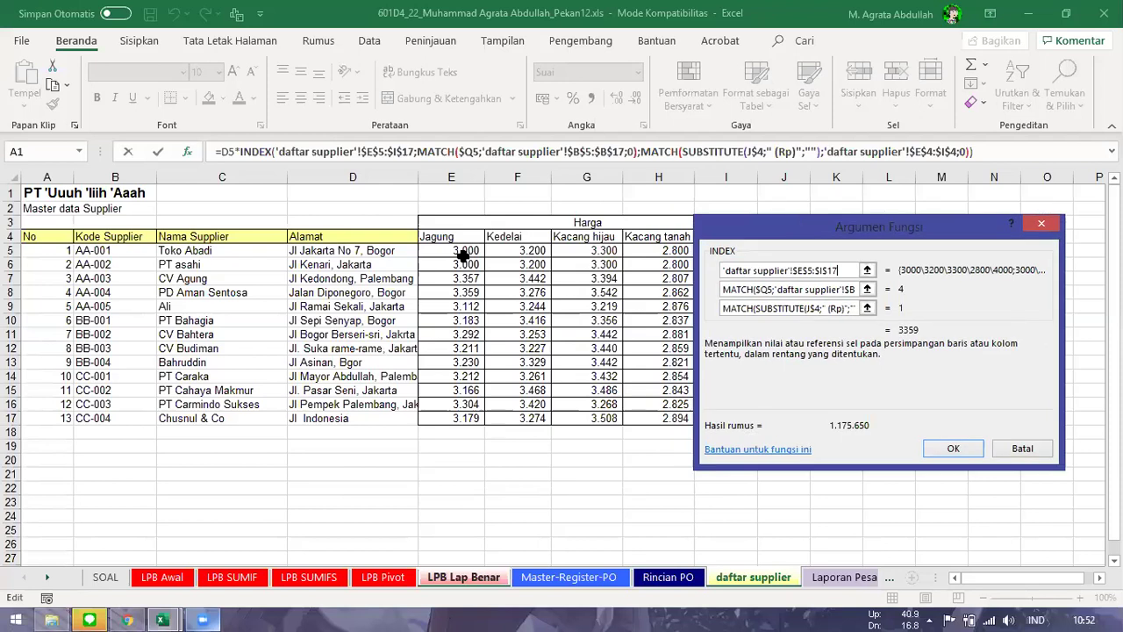
left_click_drag(934, 230, 727, 230)
left_click_drag(668, 273, 574, 272)
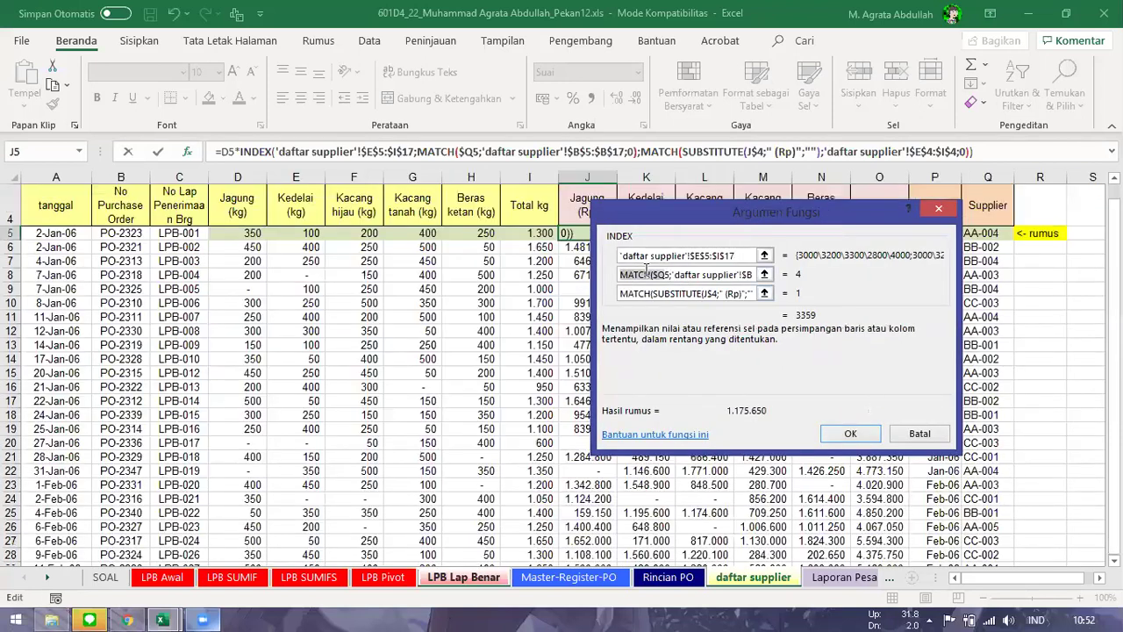
- Inspect the full MATCH expression used as the INDEX row number, then close the function arguments
left_click(747, 275)
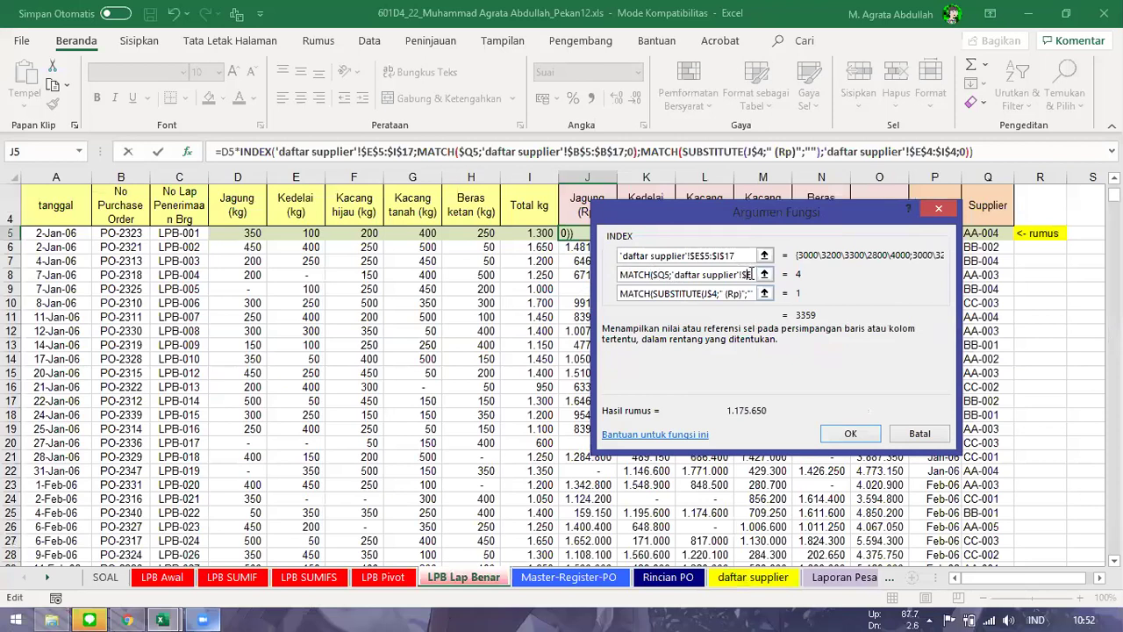
left_click_drag(751, 274, 800, 279)
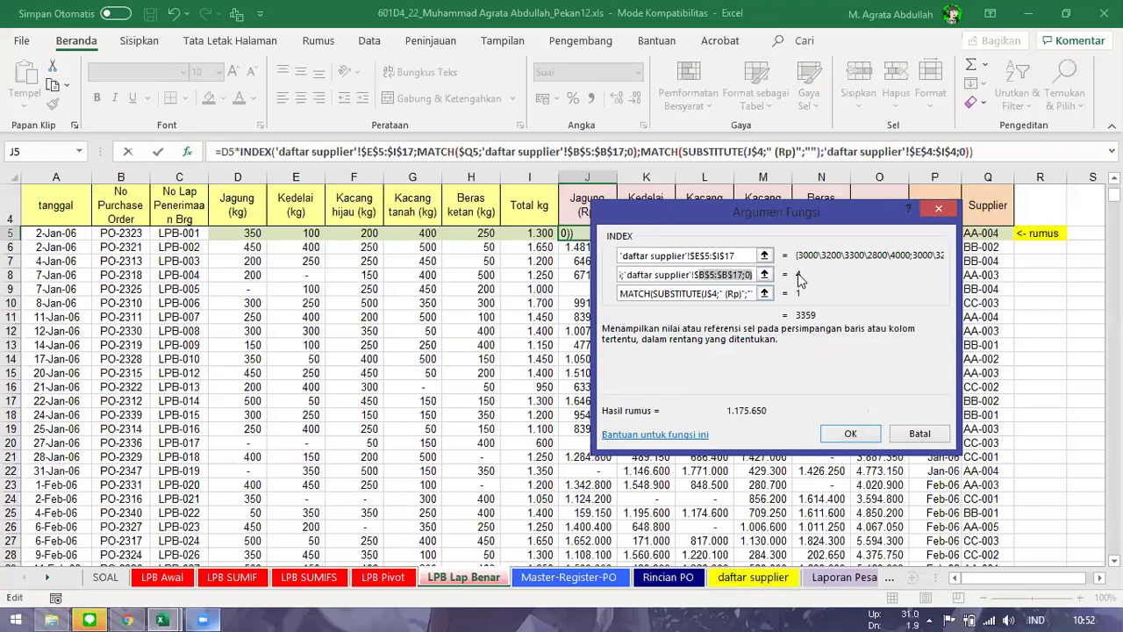
key("Right")
key("Home")
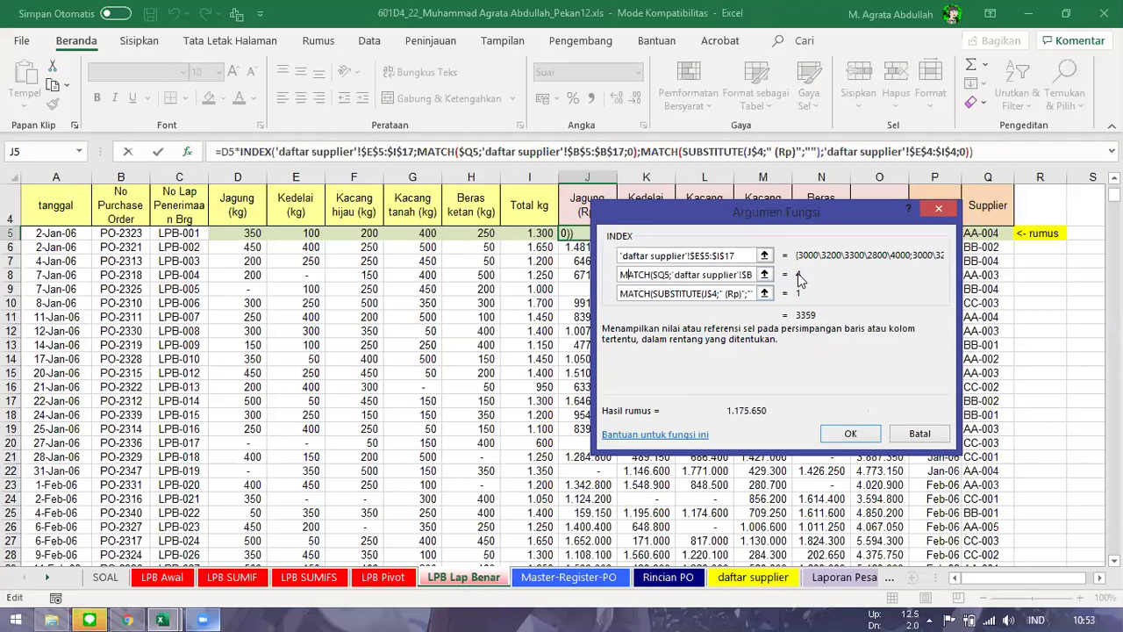
key("End")
key("BackSpace")
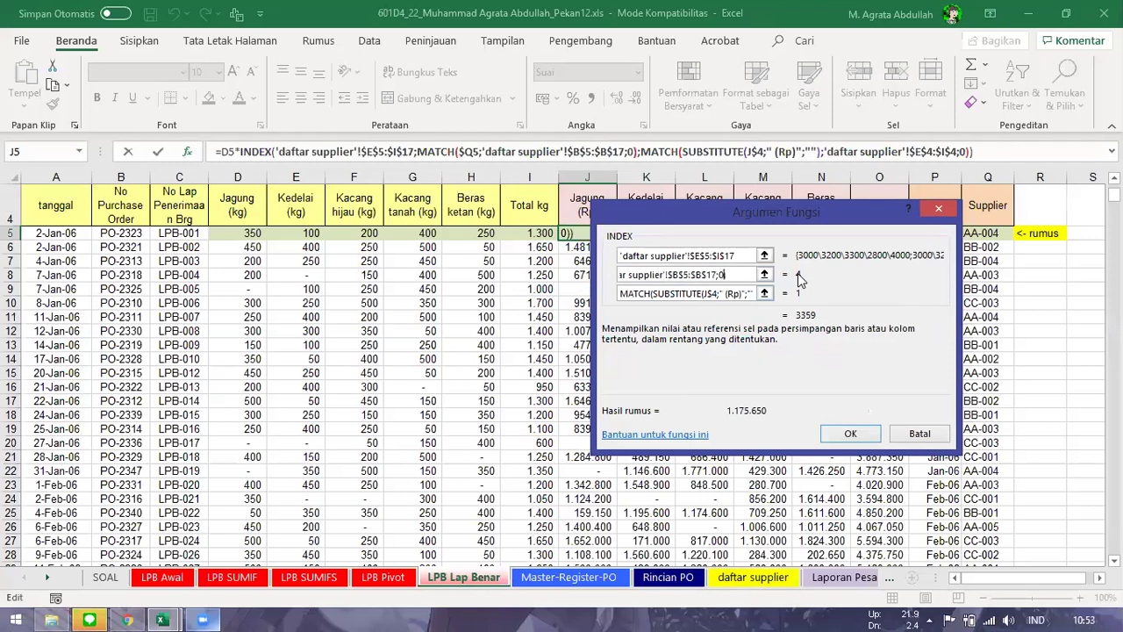
key("Home")
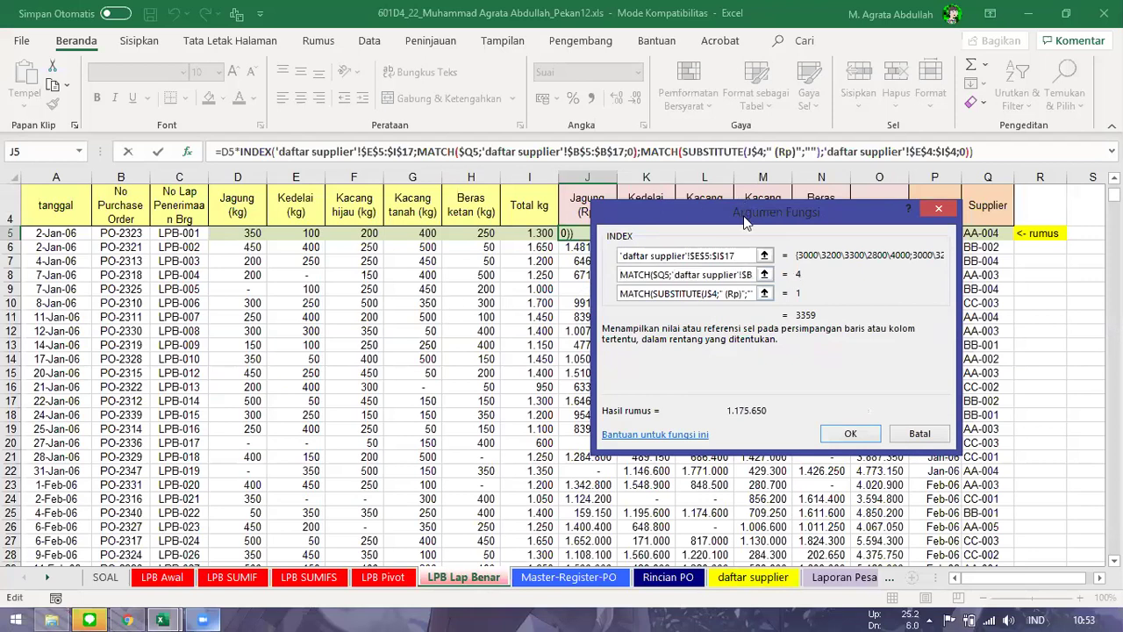
left_click_drag(746, 221, 366, 277)
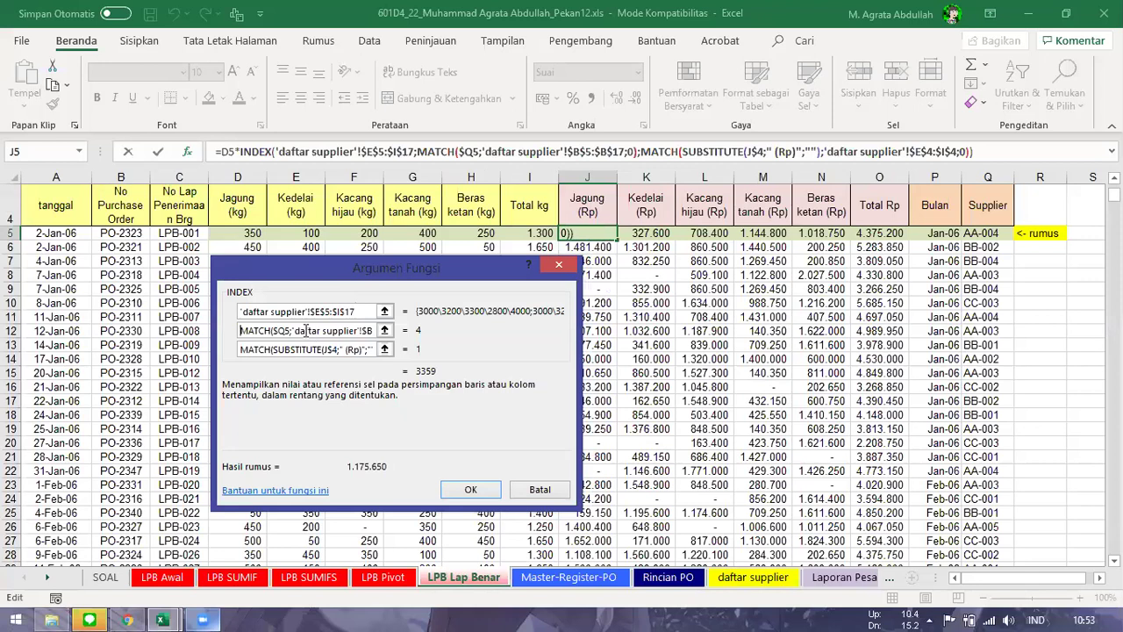
left_click(558, 266)
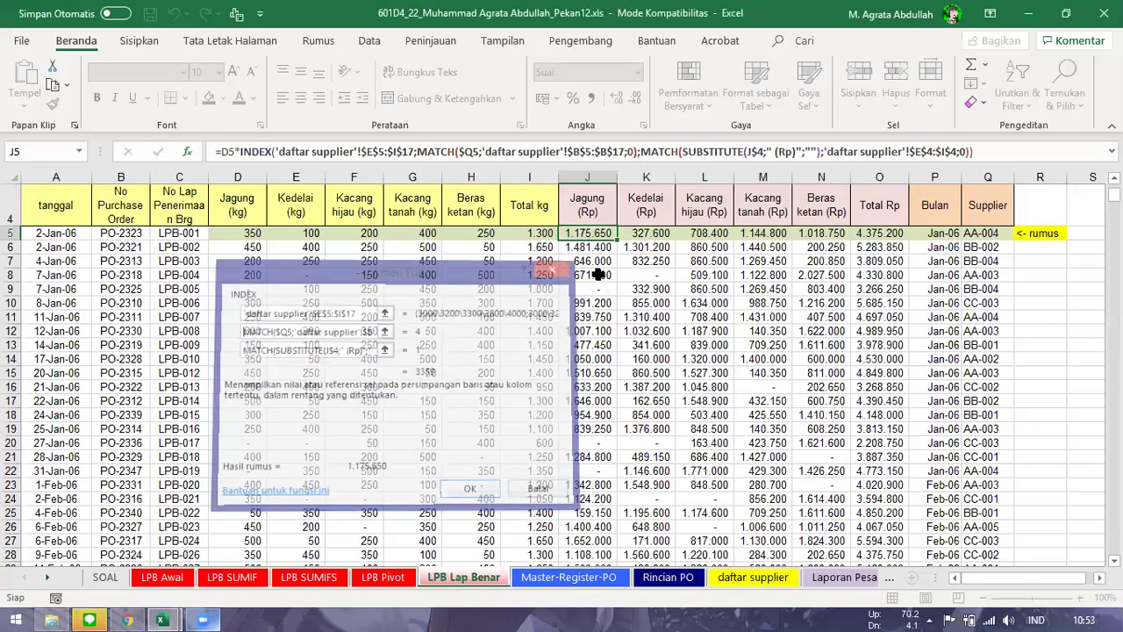
- Examine the first MATCH in J5's formula and the VLOOKUP formula that fetches the supplier code in Q5
left_click(483, 151)
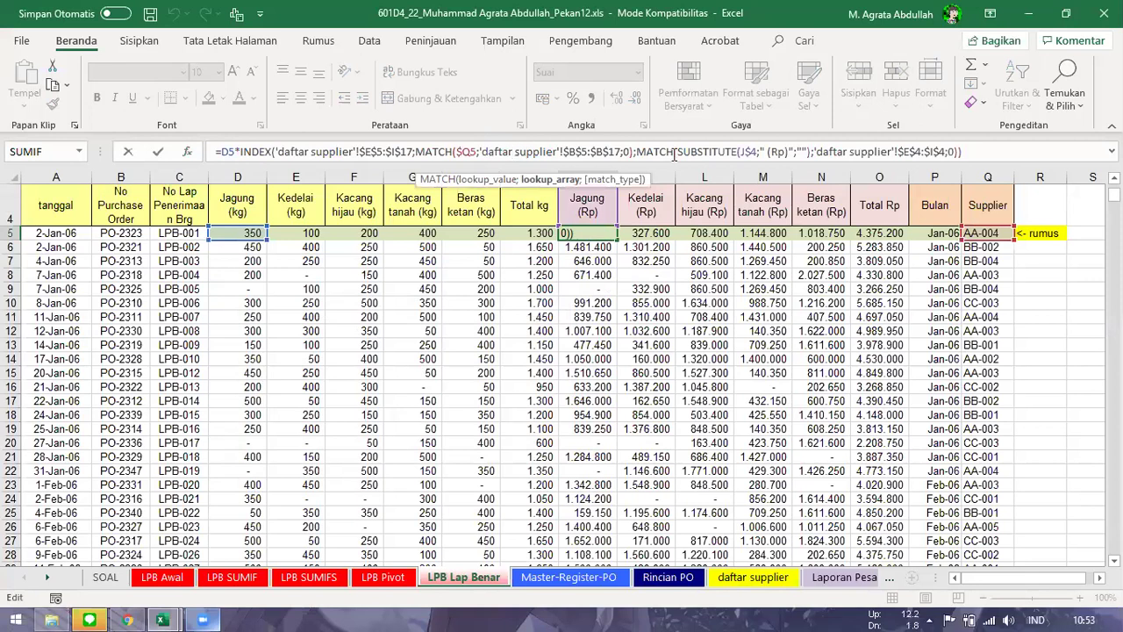
key("Escape")
left_click(995, 232)
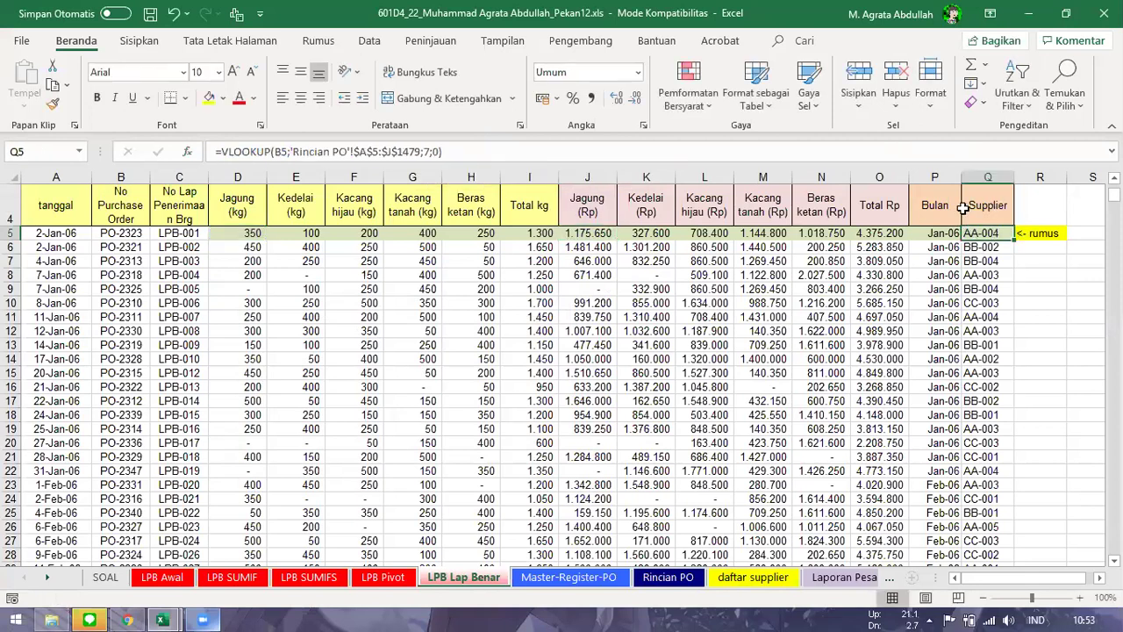
left_click(286, 152)
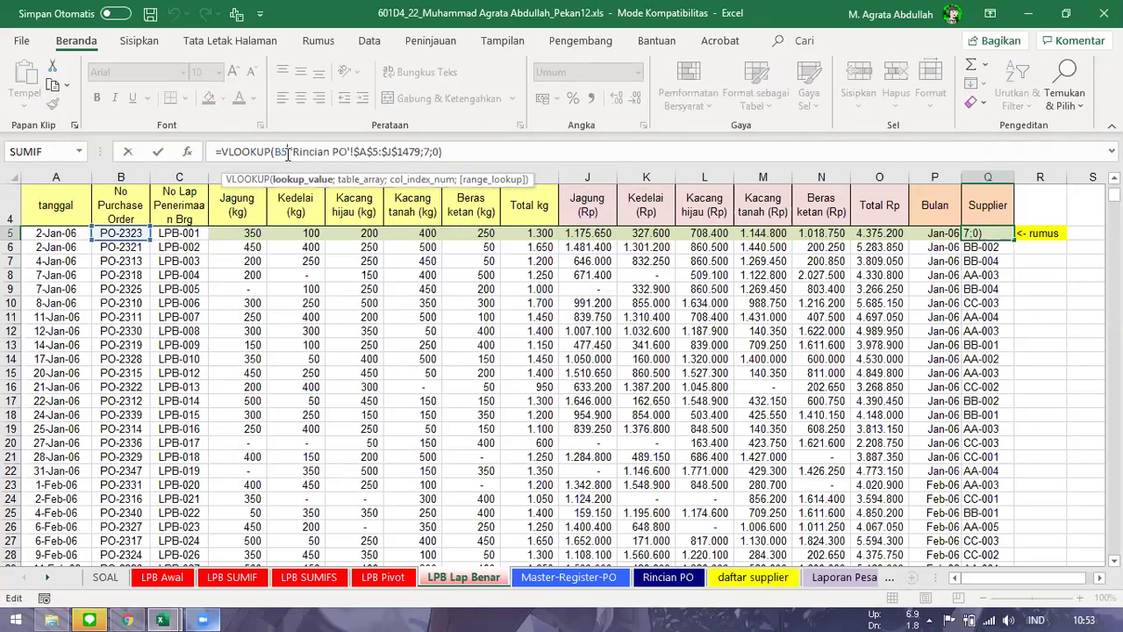
key("Escape")
left_click(990, 247)
left_click(1001, 233)
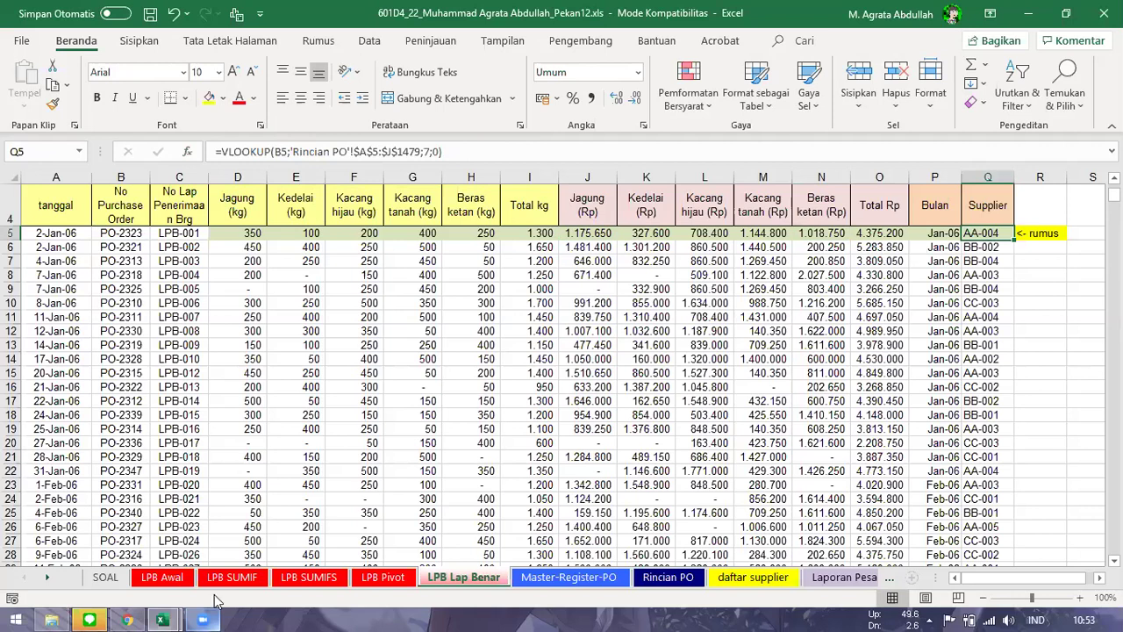
- Switch to the workbook EDP-Audit-Latihan-10 - Data Pembelian.xls and examine the price tables on its daftar supplier sheet
mouse_move(164, 620)
left_click(363, 514)
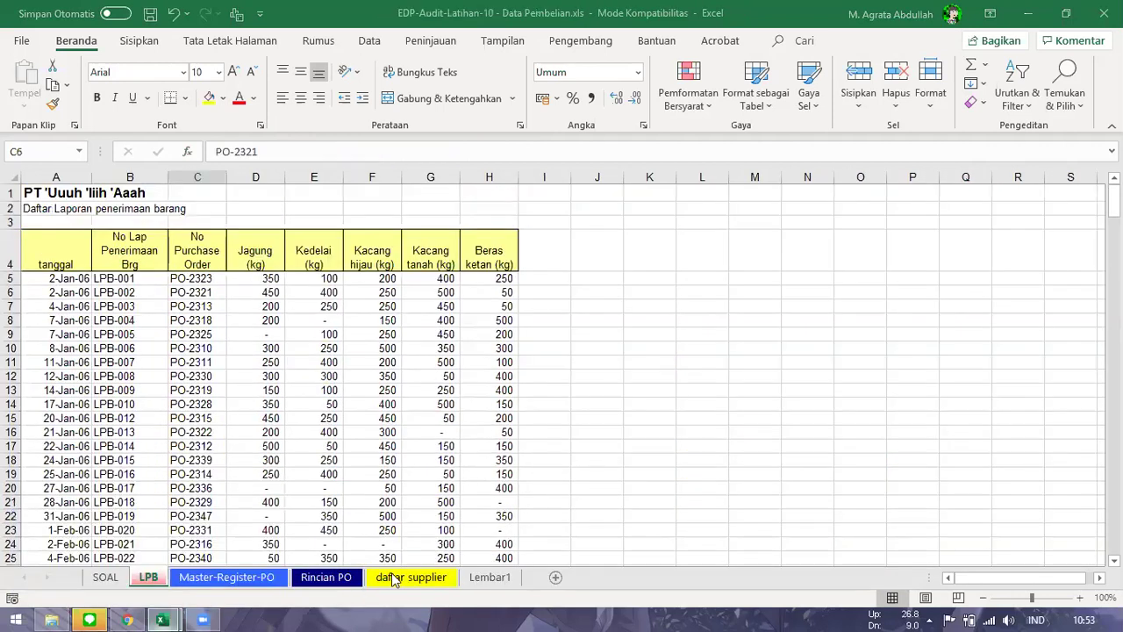
left_click(394, 578)
left_click(360, 577)
key("ctrl+Page_Down")
left_click_drag(404, 250, 676, 416)
left_click(439, 518)
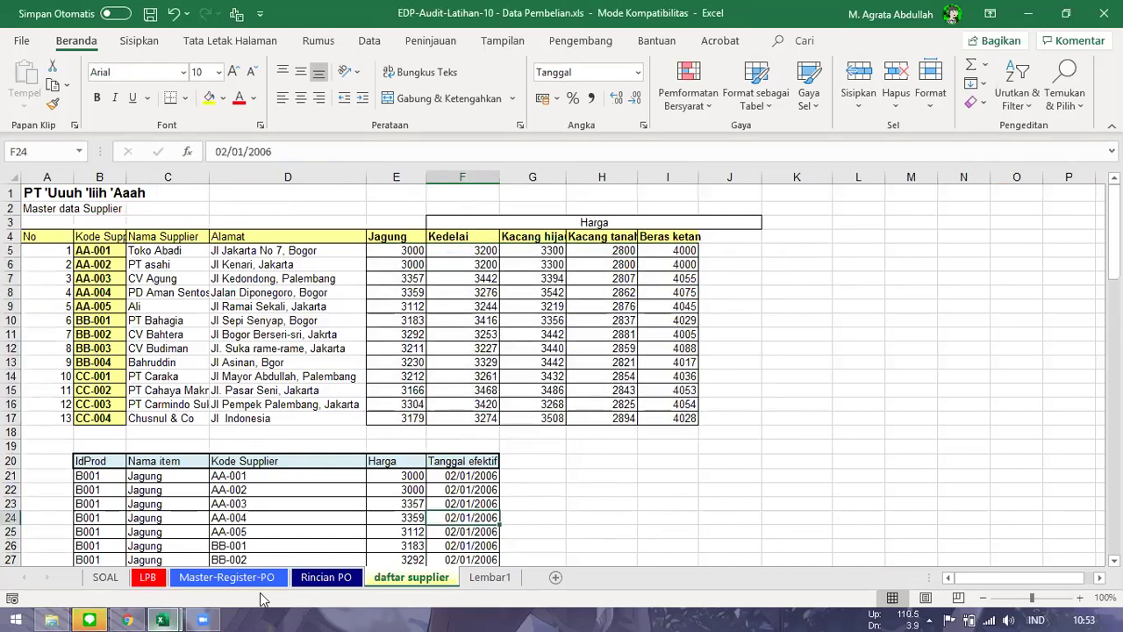
key("ctrl+Page_Up")
key("ctrl+Page_Down")
- Return to the LPB Lap Benar sheet and review the supplier formula in Q5 and the Jagung (Rp) formula in J5
key("ctrl+Tab")
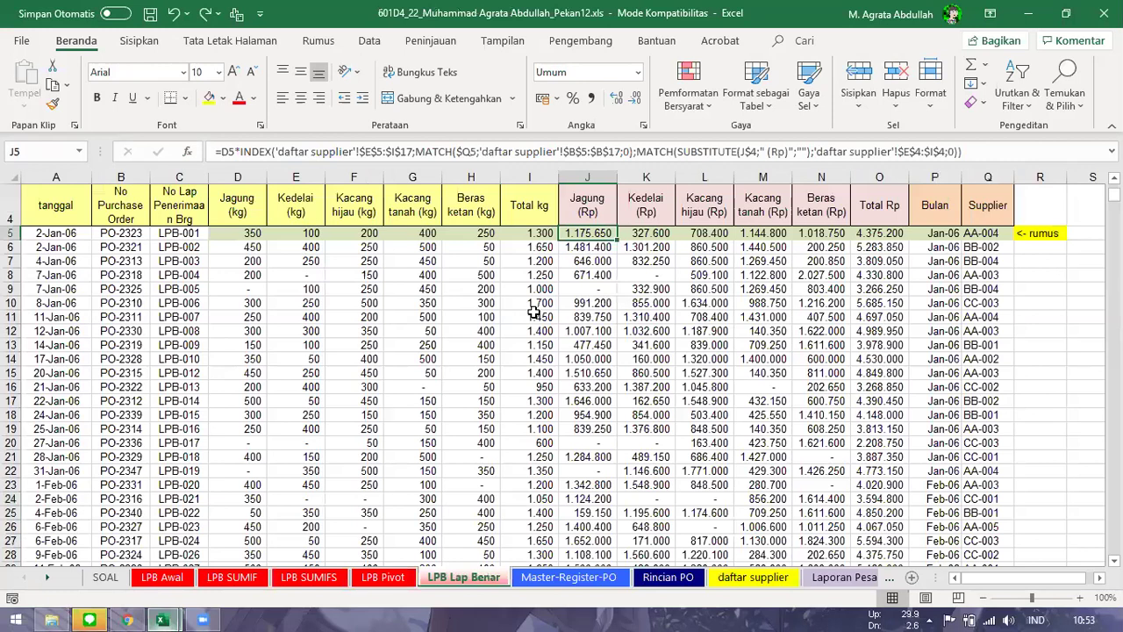
key("ctrl+Right")
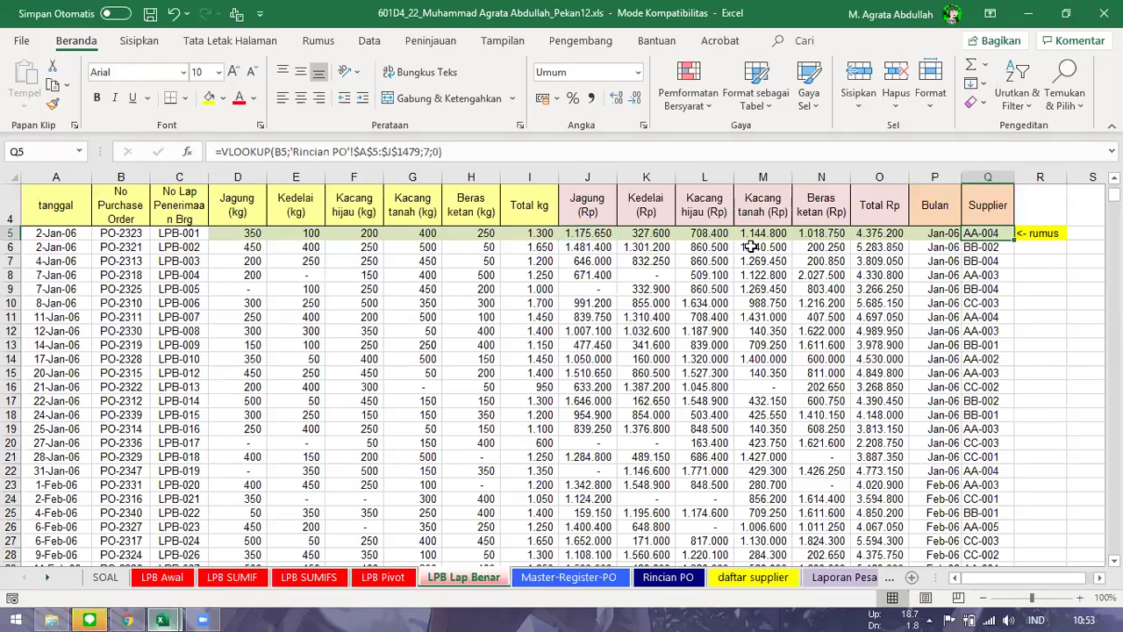
left_click(742, 329)
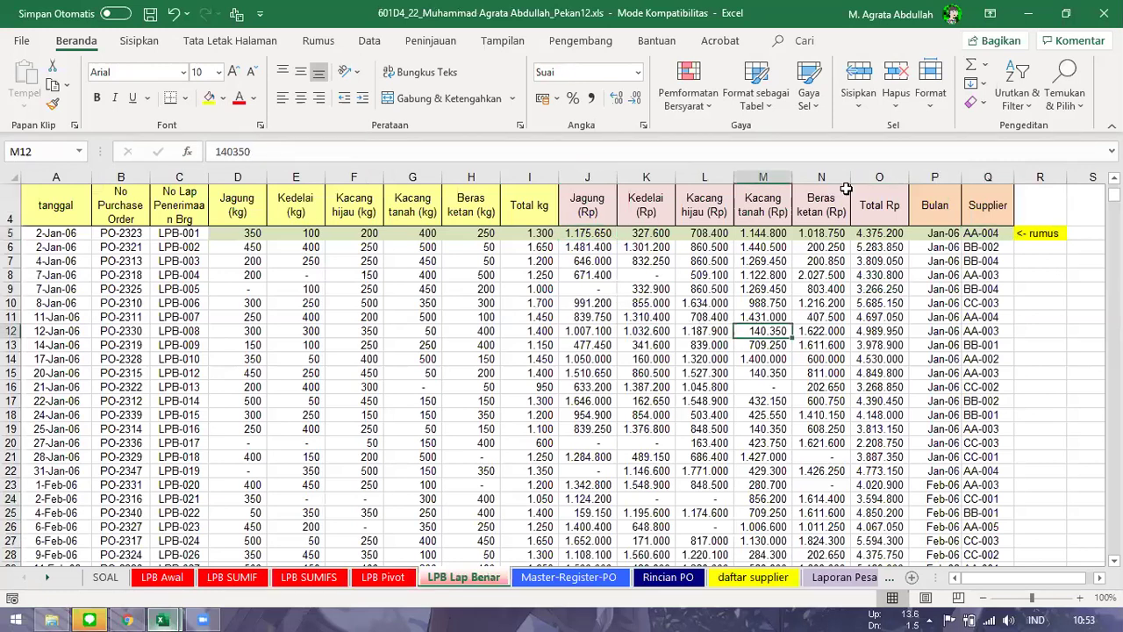
left_click(988, 231)
left_click(605, 234)
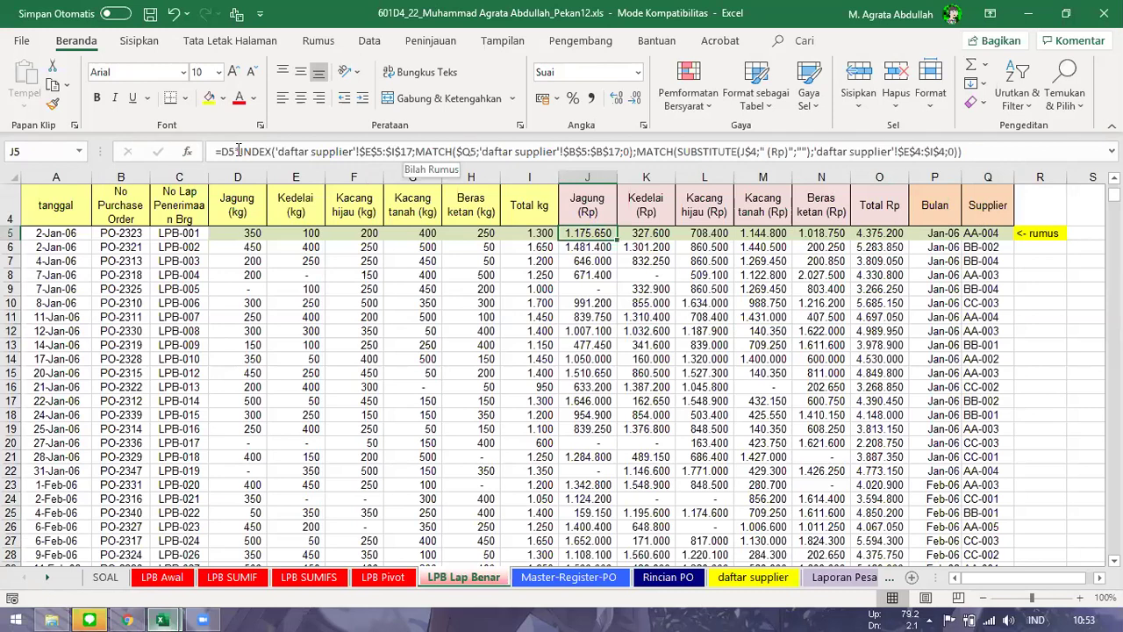
- Highlight the INDEX part of J5's formula and examine each argument of its first MATCH, which looks up the supplier code
left_click(240, 151)
left_click(325, 151, "shift")
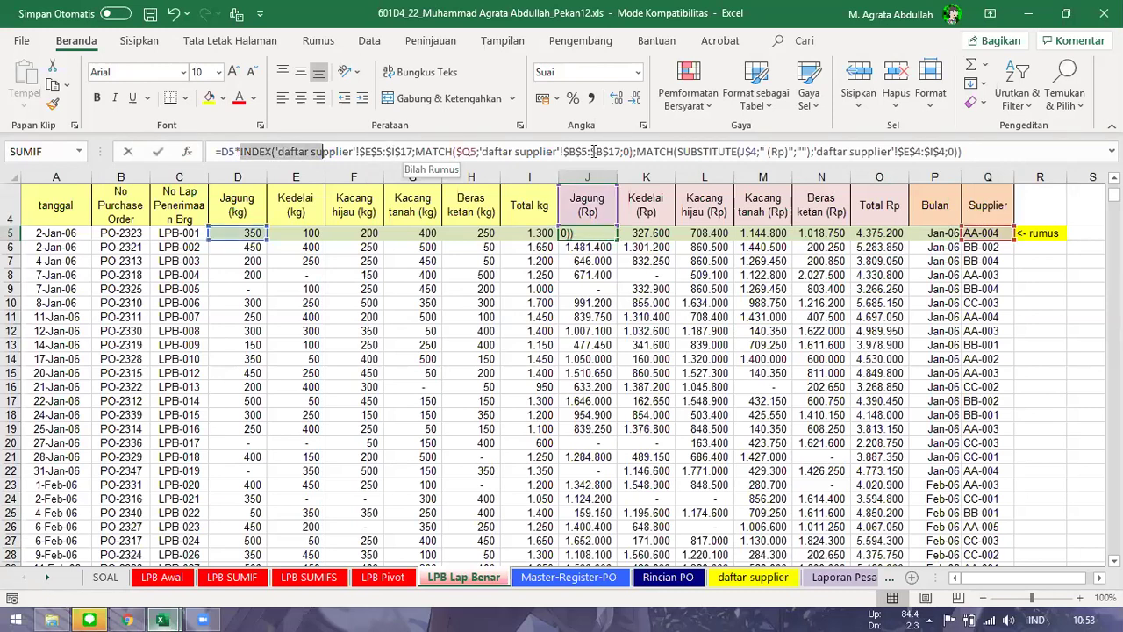
left_click(995, 151, "shift")
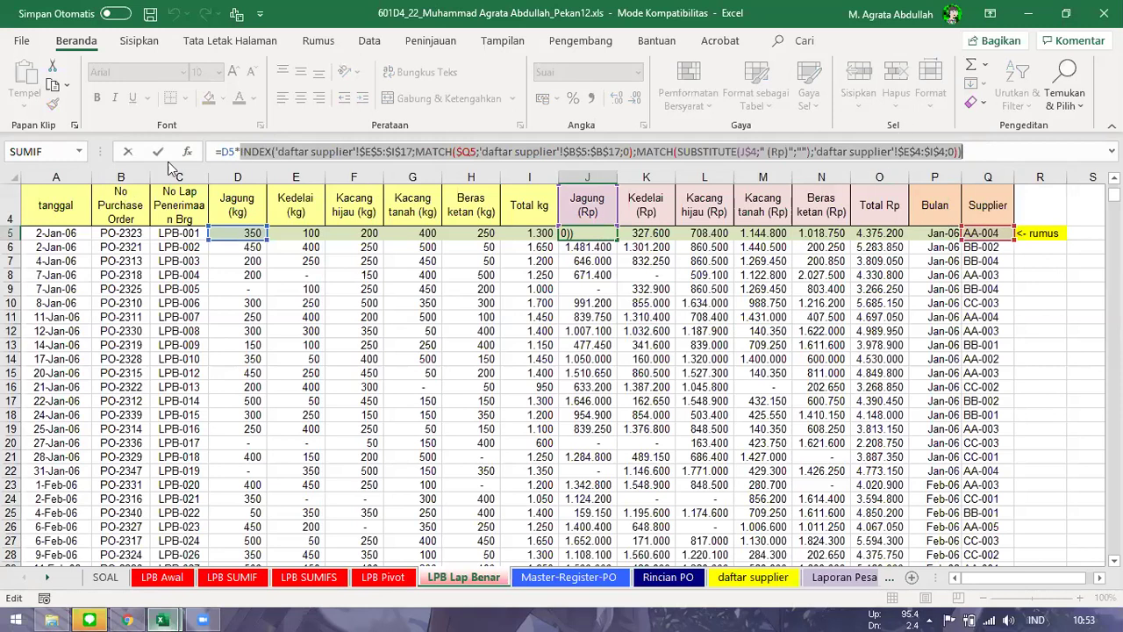
left_click(702, 152)
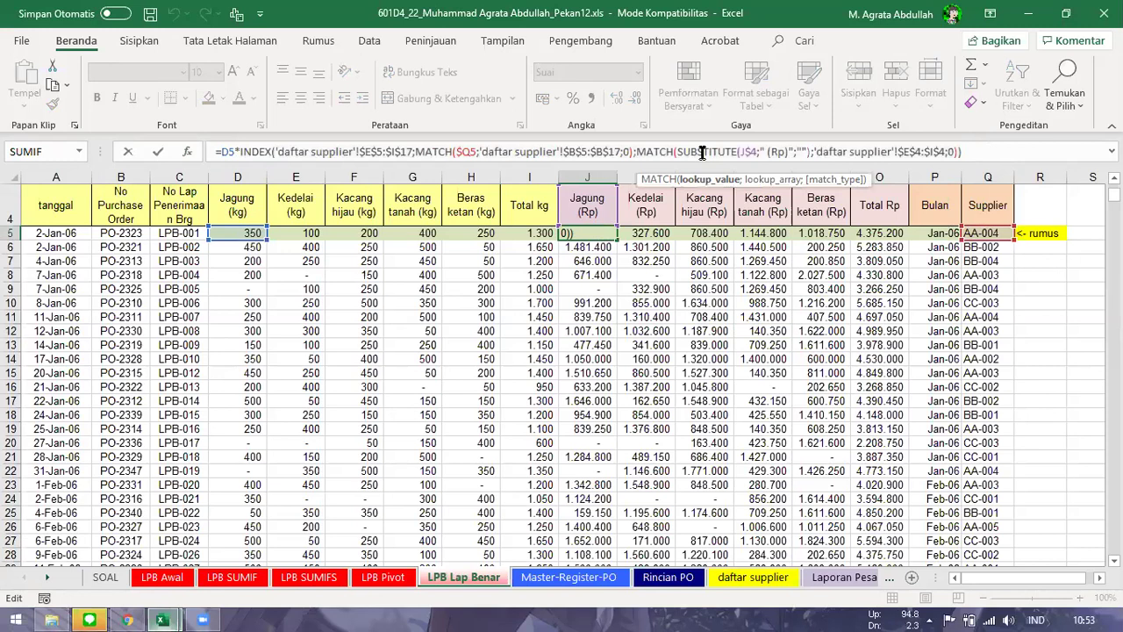
left_click_drag(634, 152, 370, 151)
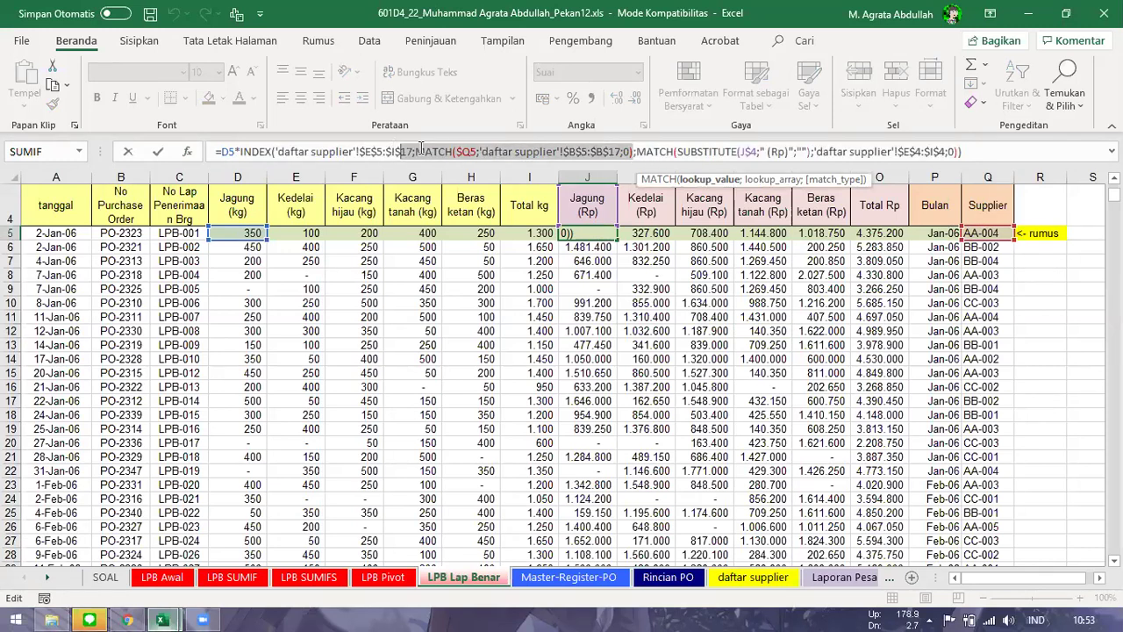
left_click_drag(632, 152, 415, 152)
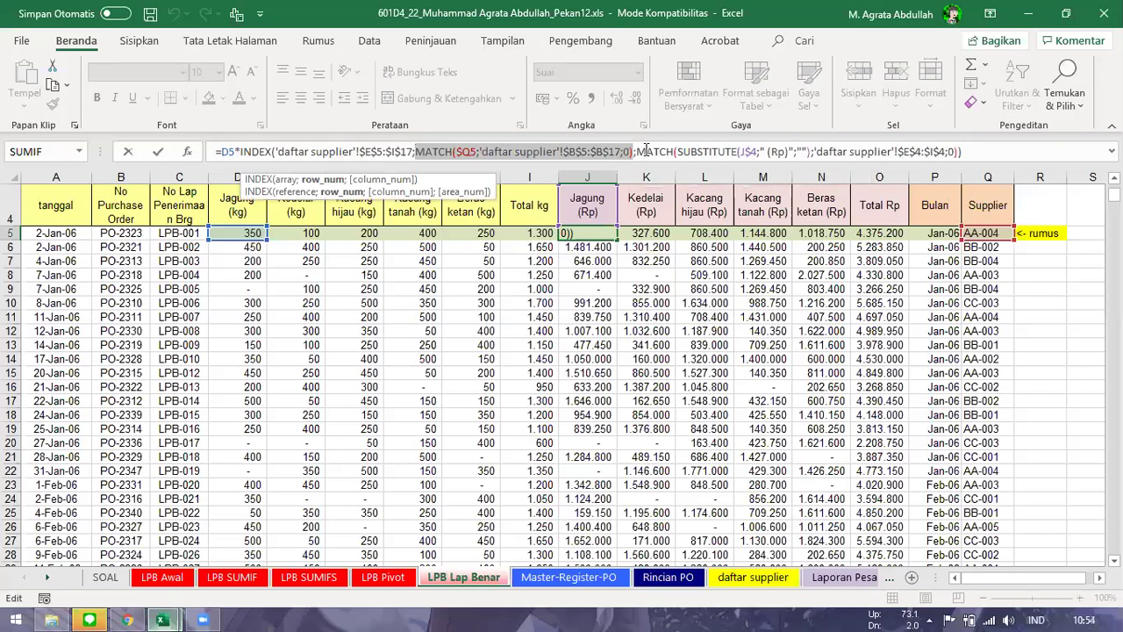
left_click(474, 152)
left_click(528, 152)
left_click(630, 152)
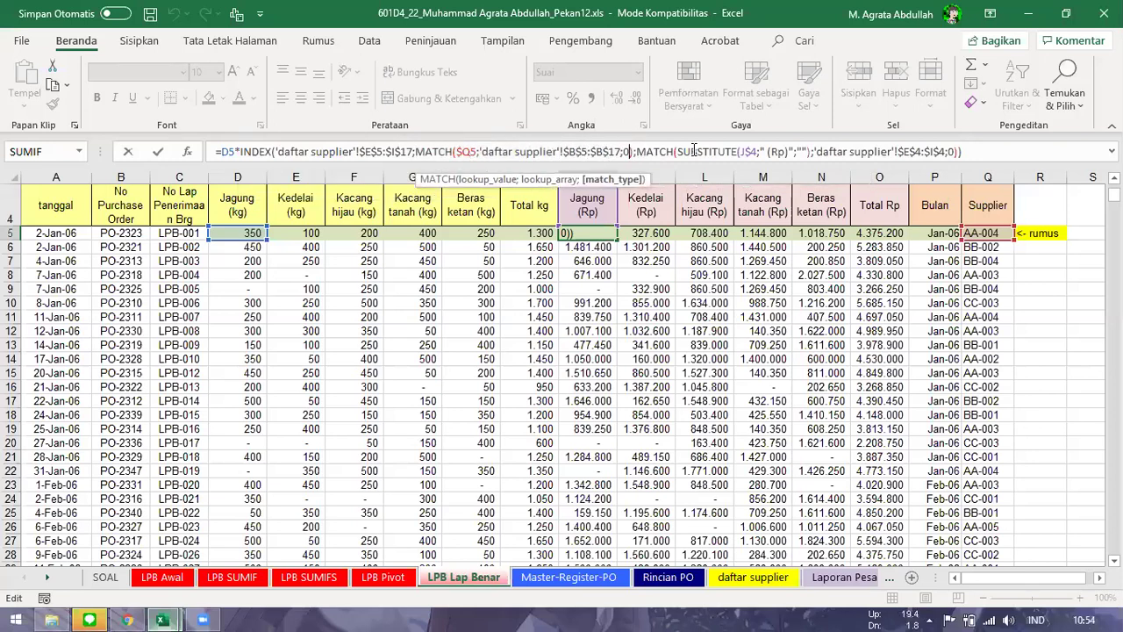
- Examine the second MATCH in J5's formula, including the SUBSTITUTE of " (Rp)" in J$4 and the header range, and re-enter the formula
left_click(659, 152)
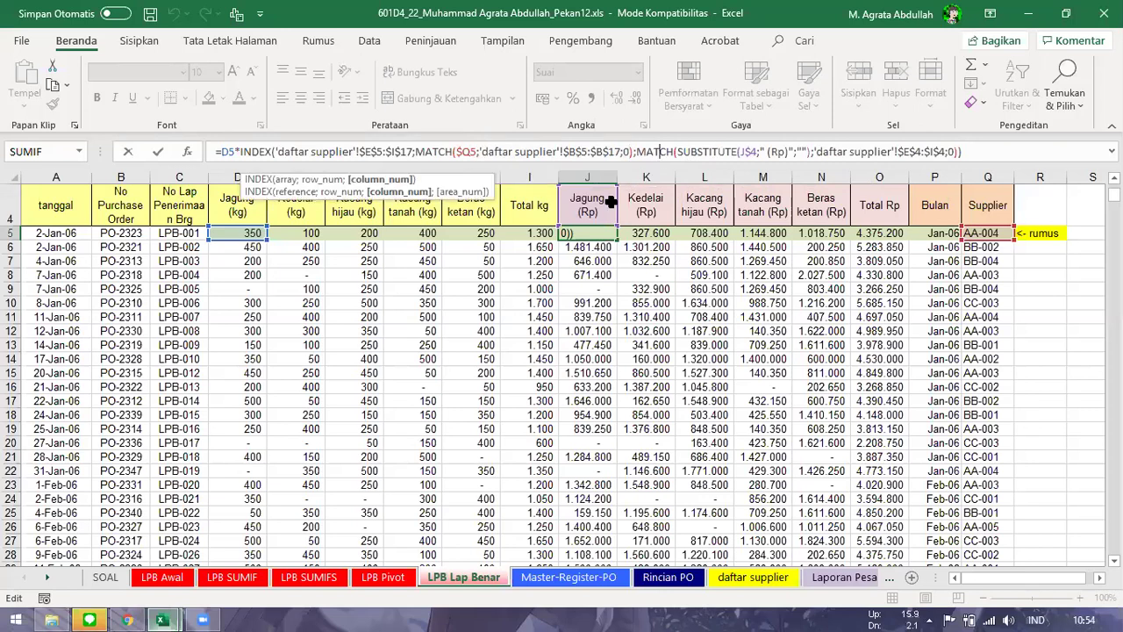
left_click(753, 151)
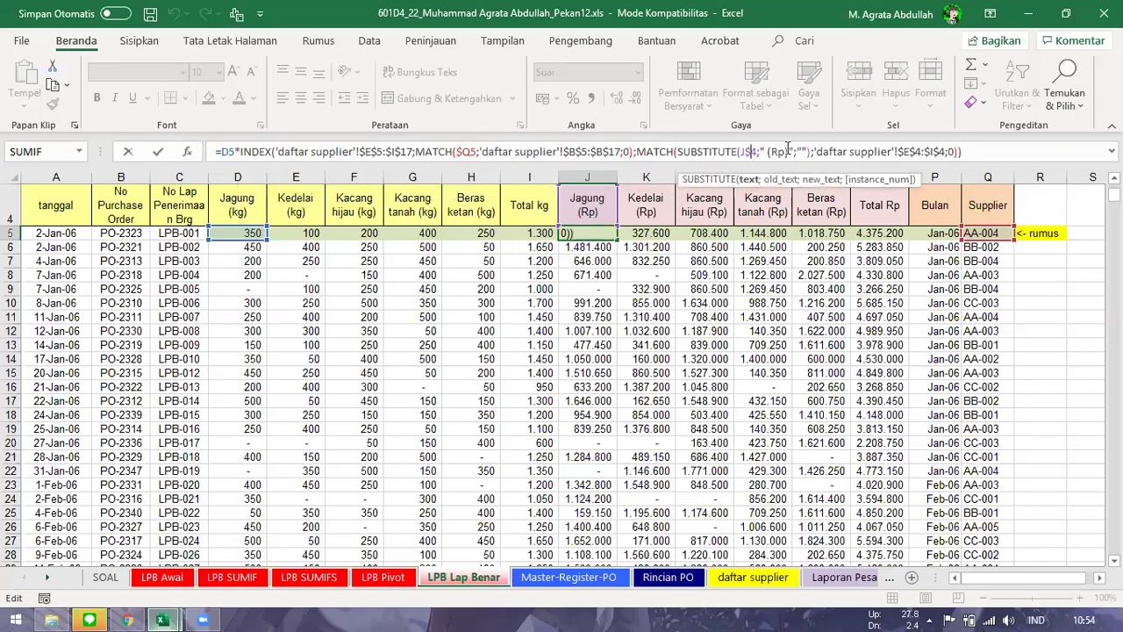
left_click_drag(760, 152, 809, 152)
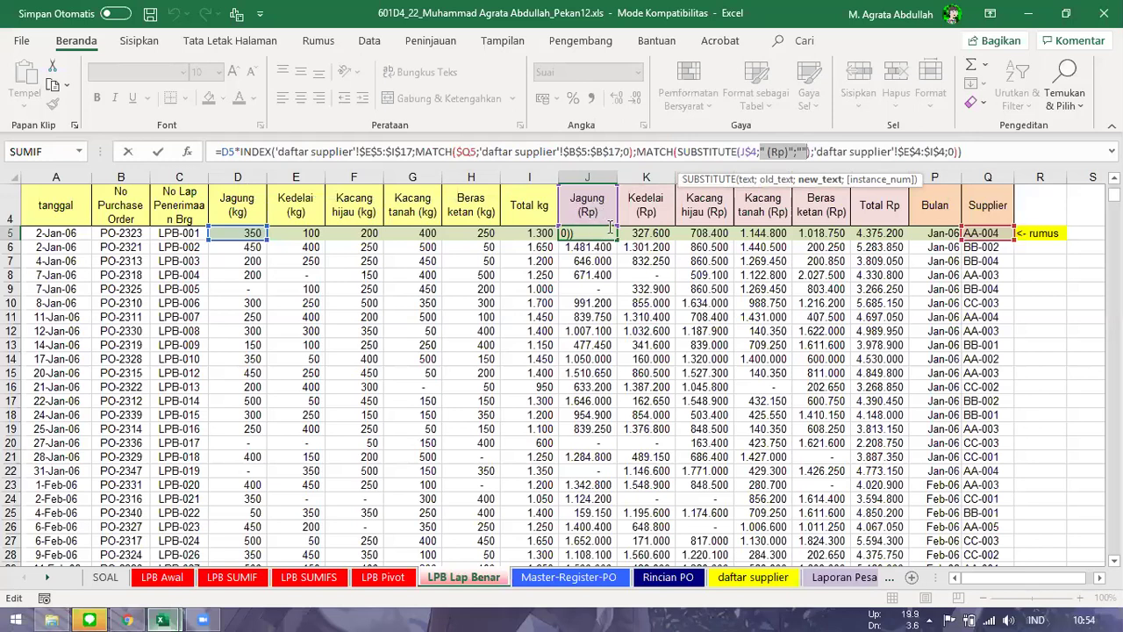
left_click(807, 152)
left_click(729, 152)
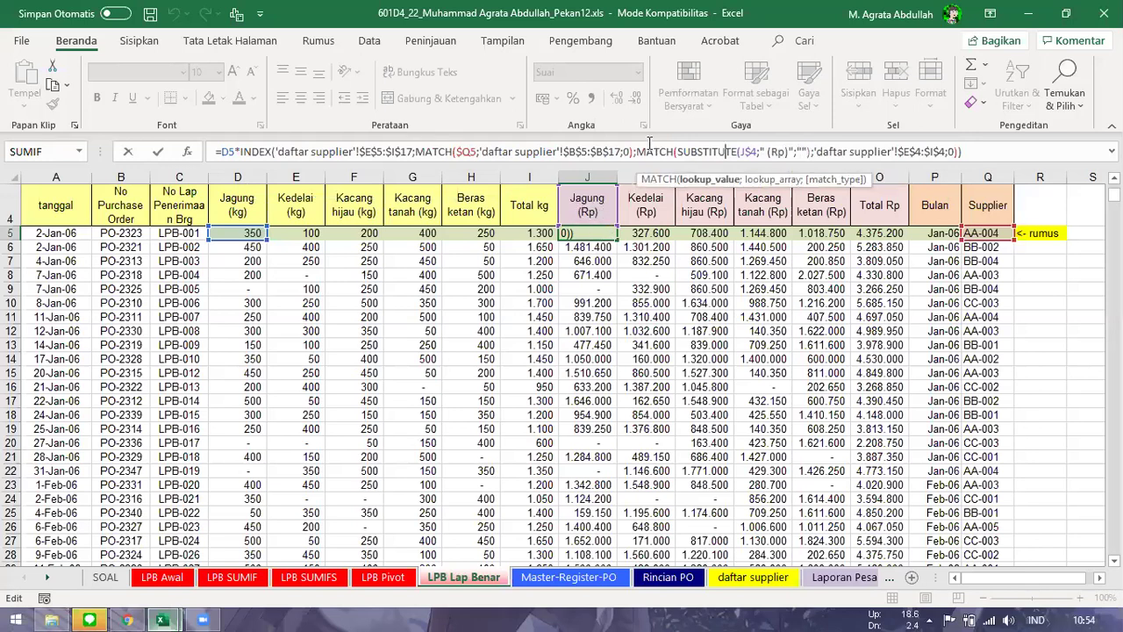
left_click(808, 152)
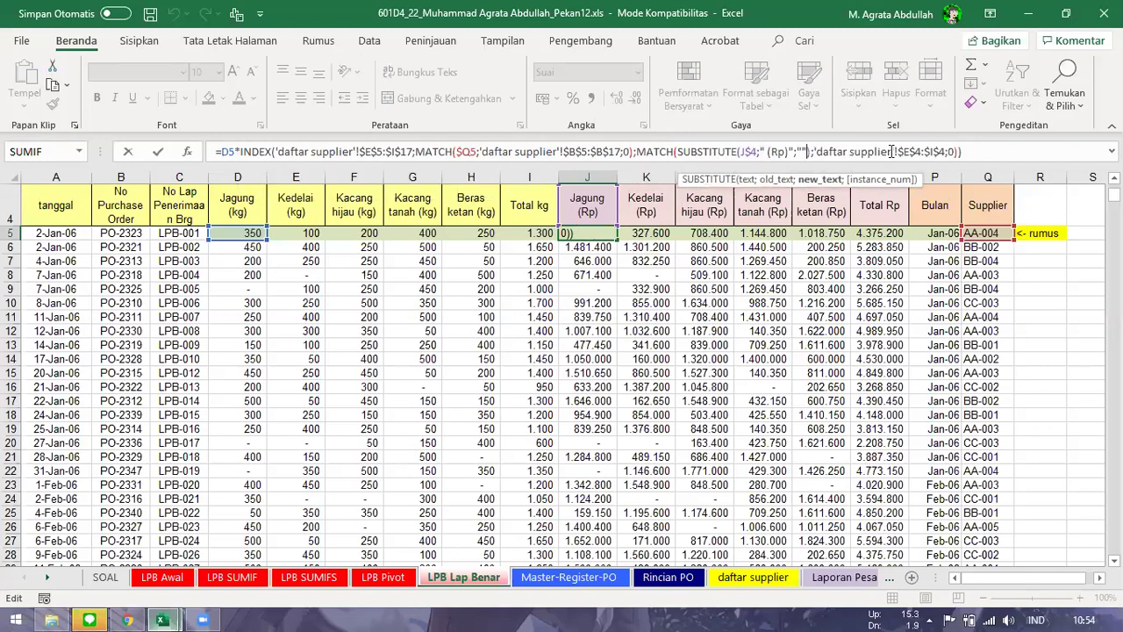
left_click(930, 152)
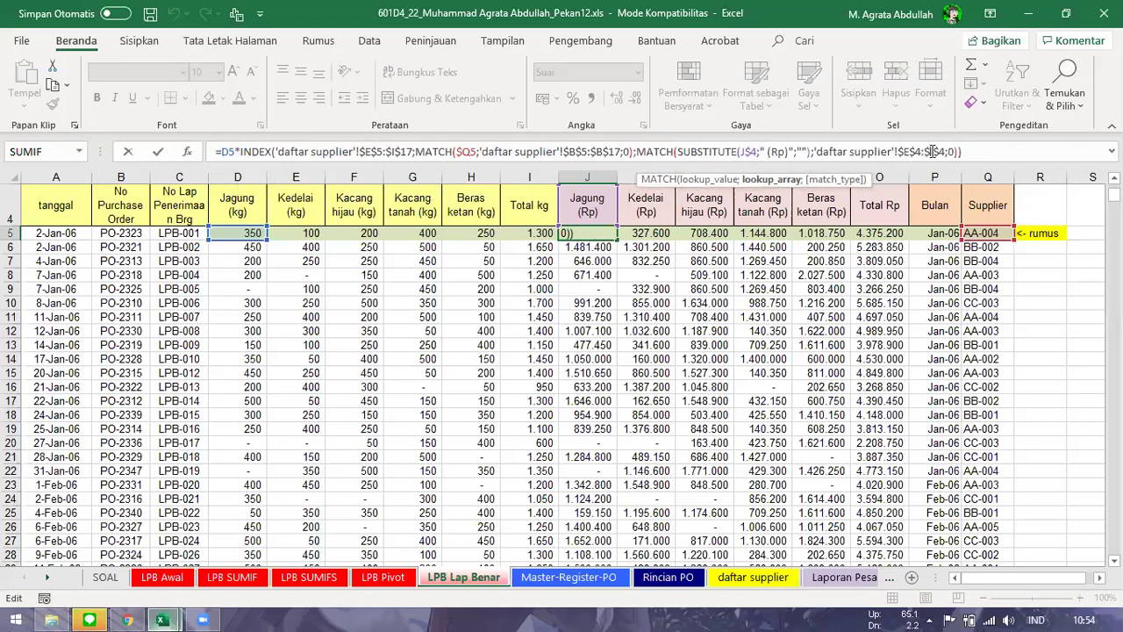
key("ctrl+Return")
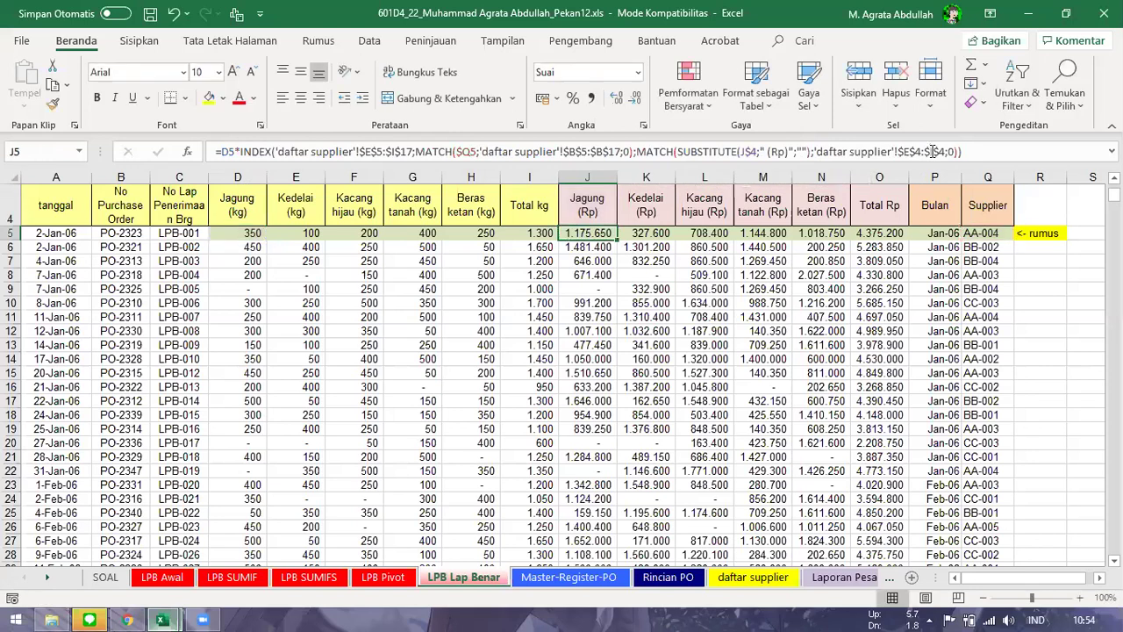
- Check the formulas in row 5 for the Total Rp, Supplier and Bulan columns
left_click_drag(617, 240, 879, 233)
left_click(879, 233)
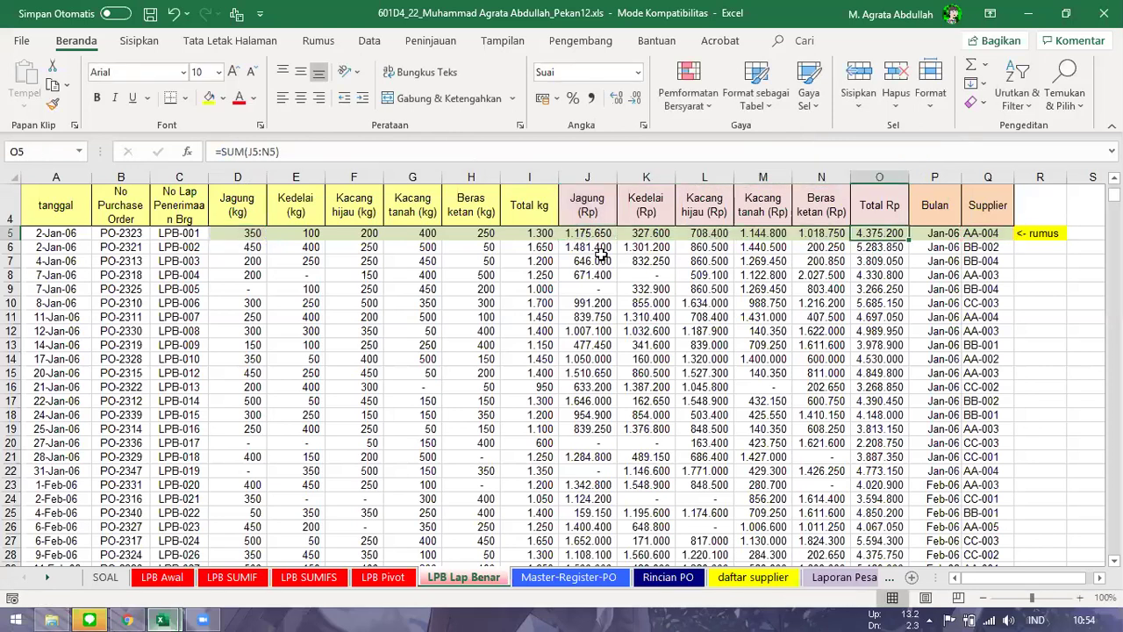
left_click(879, 289)
left_click(976, 234)
left_click(932, 247)
left_click(934, 234)
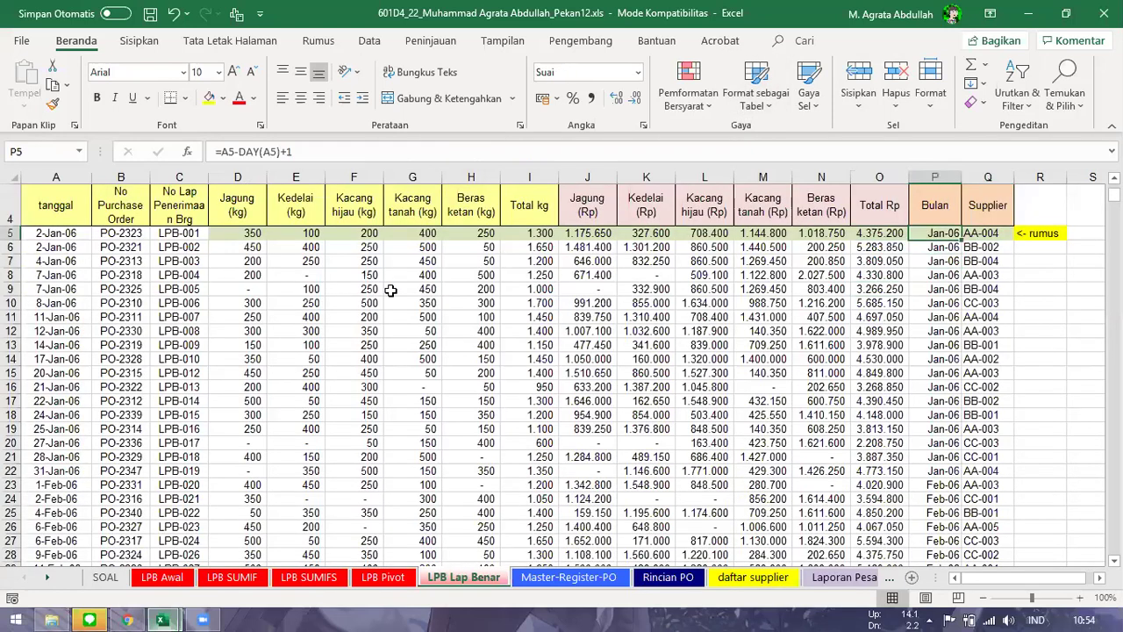
- Open the Laporan Penerimaan sheet and examine the summarized Per supplier tables made with PivotTable and SUMIF
left_click(47, 576)
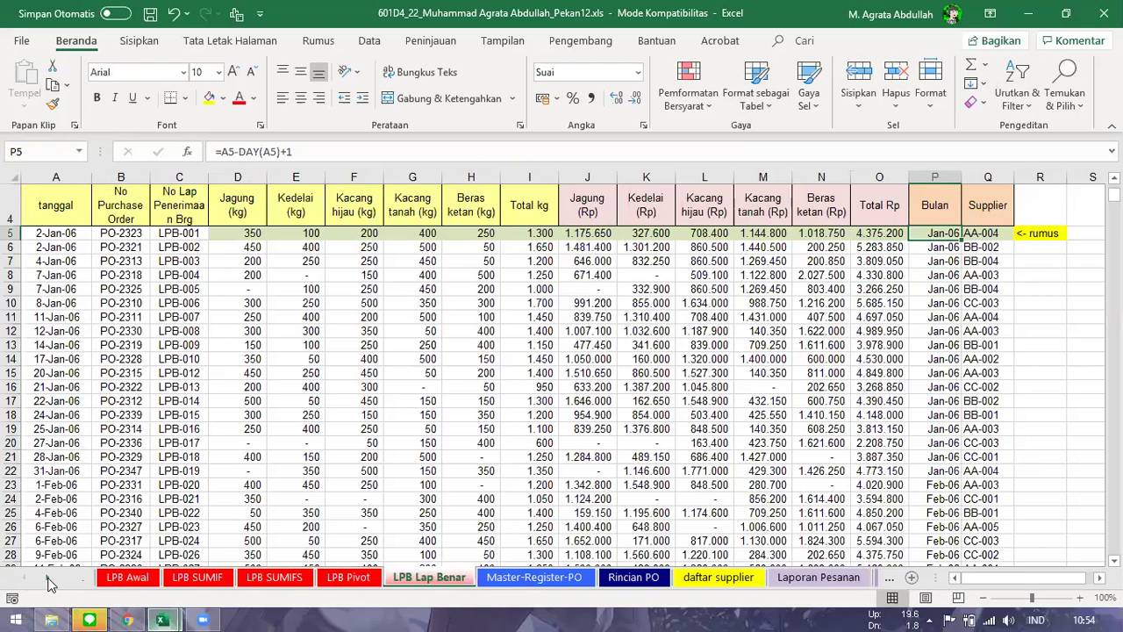
left_click(47, 576)
left_click(47, 577)
left_click(47, 576)
left_click(746, 576)
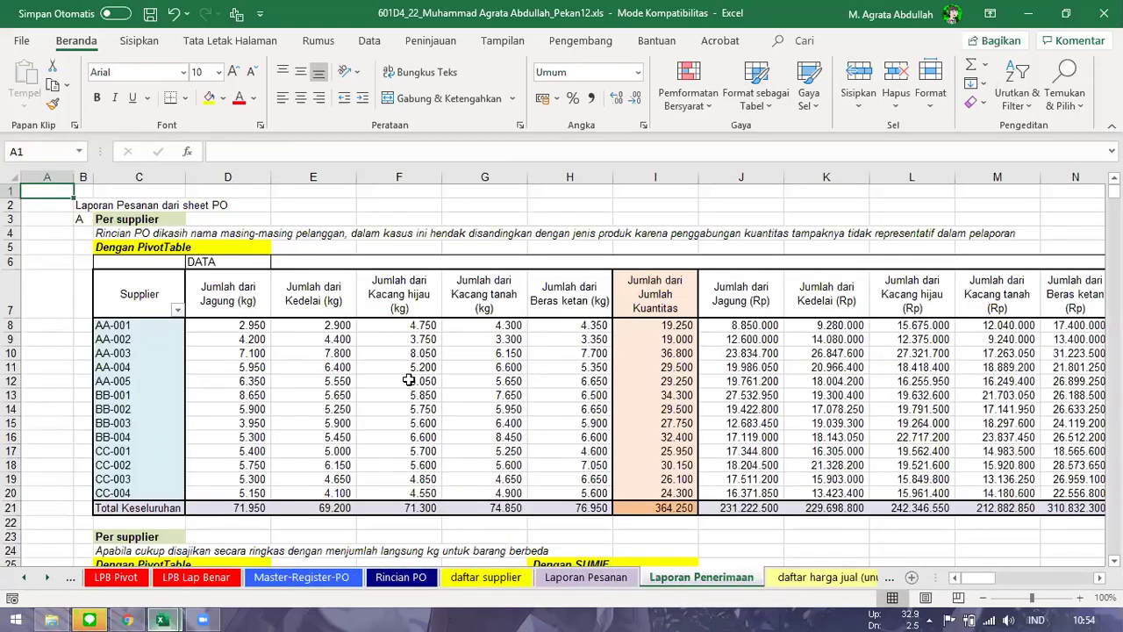
scroll(433, 392, "down", 5)
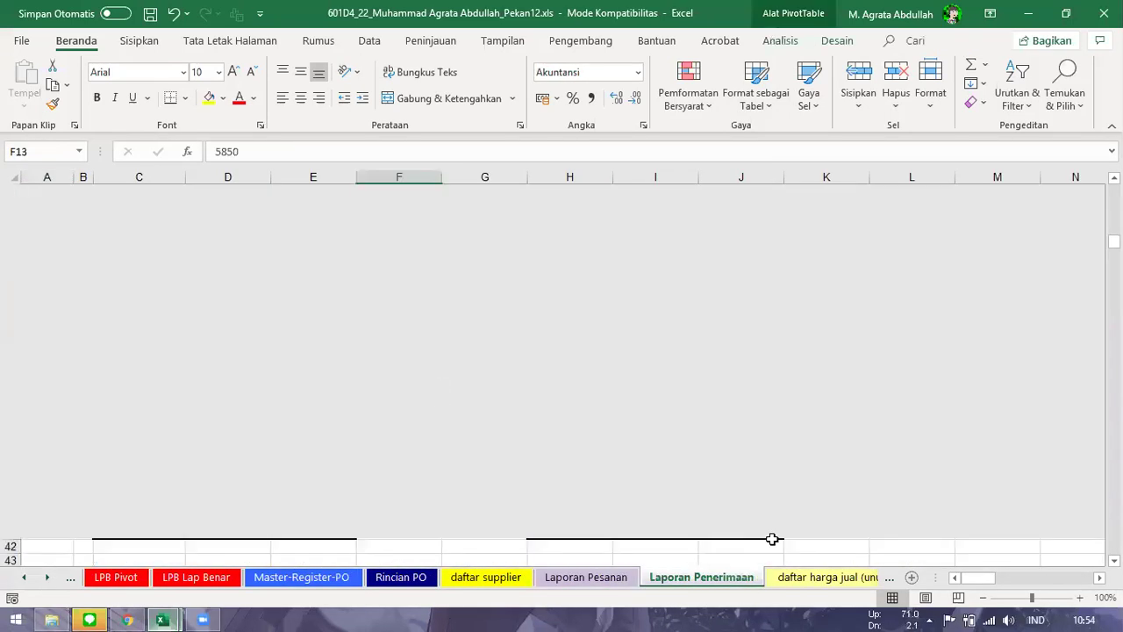
left_click(742, 389)
left_click(518, 374)
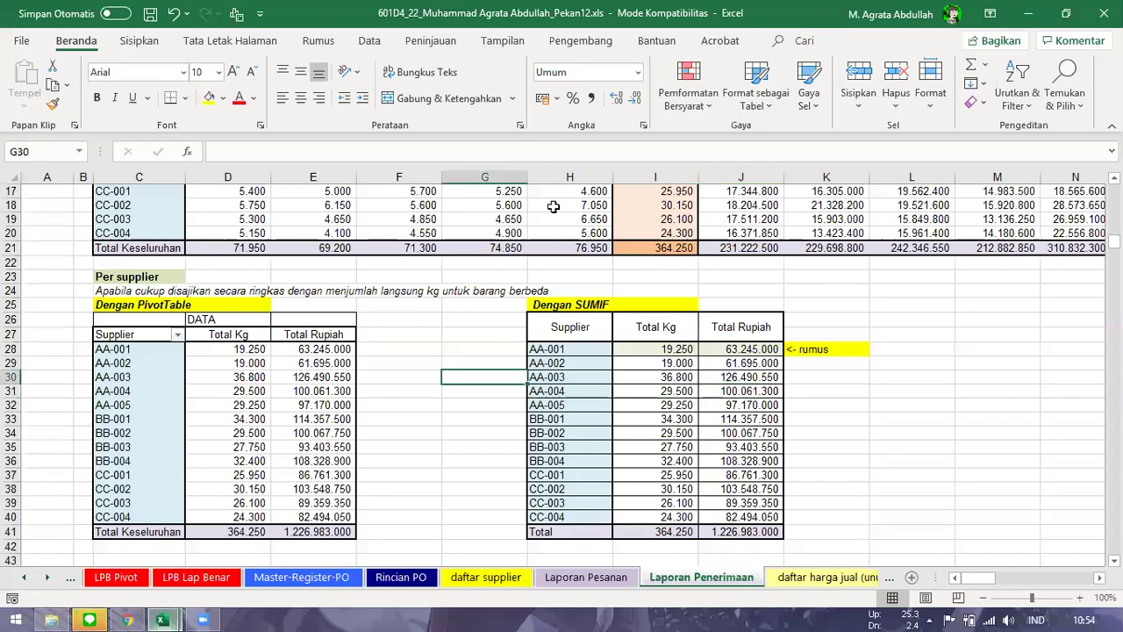
scroll(518, 375, "up", 5)
scroll(596, 327, "down", 4)
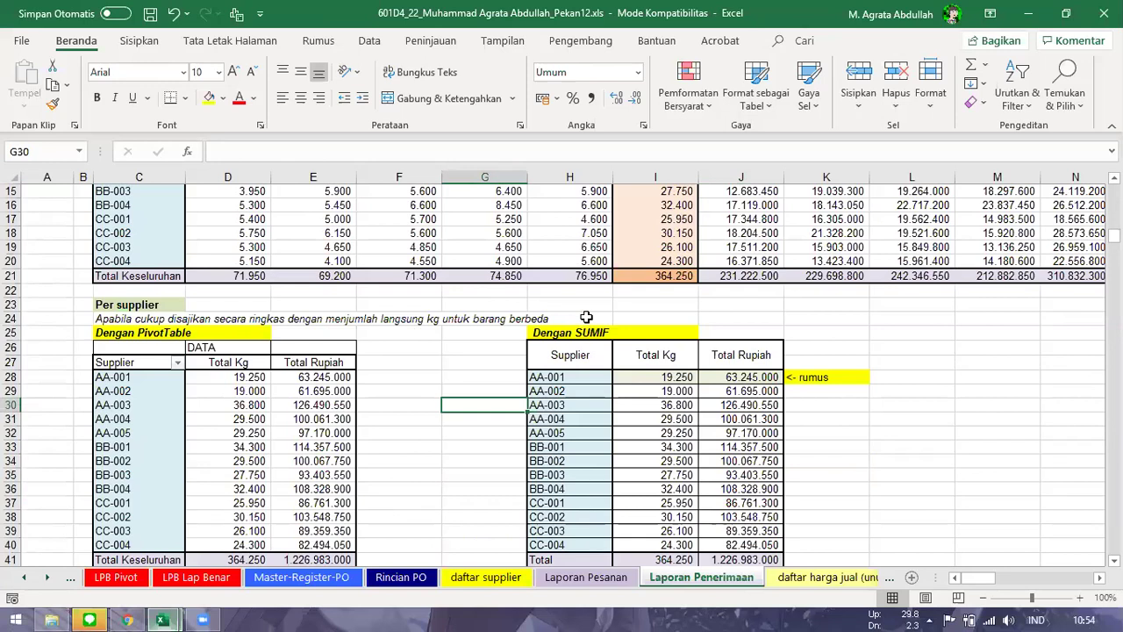
scroll(553, 331, "down", 1)
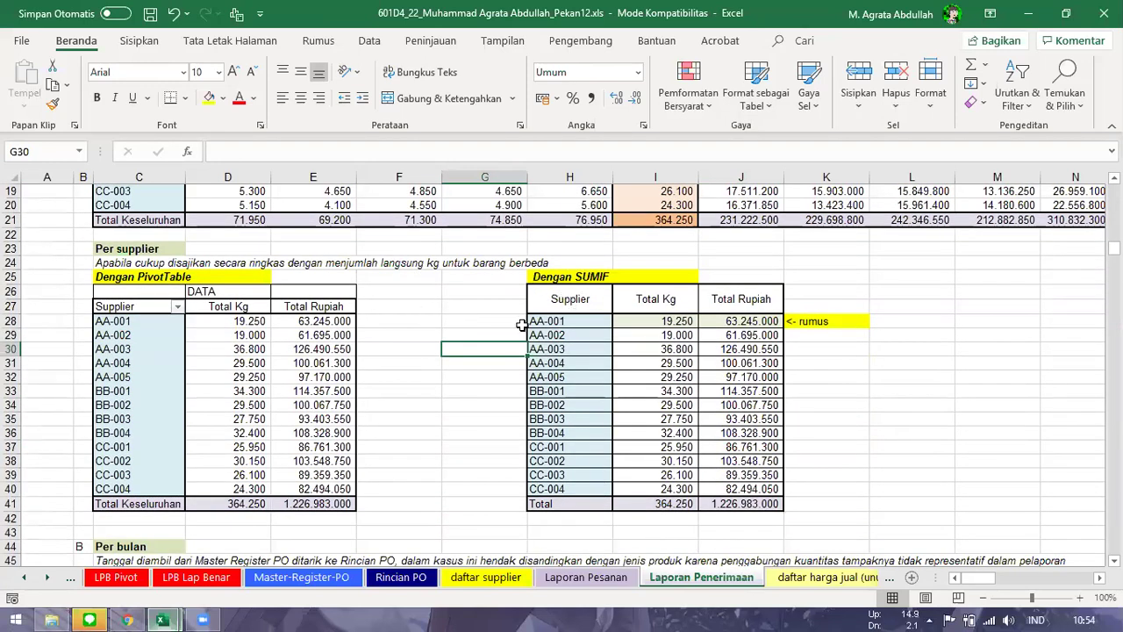
scroll(524, 325, "down", 1)
- Collapse the ribbon and check the SUMIF formula for supplier AA-001's Total Kg in I28
double_click(77, 40)
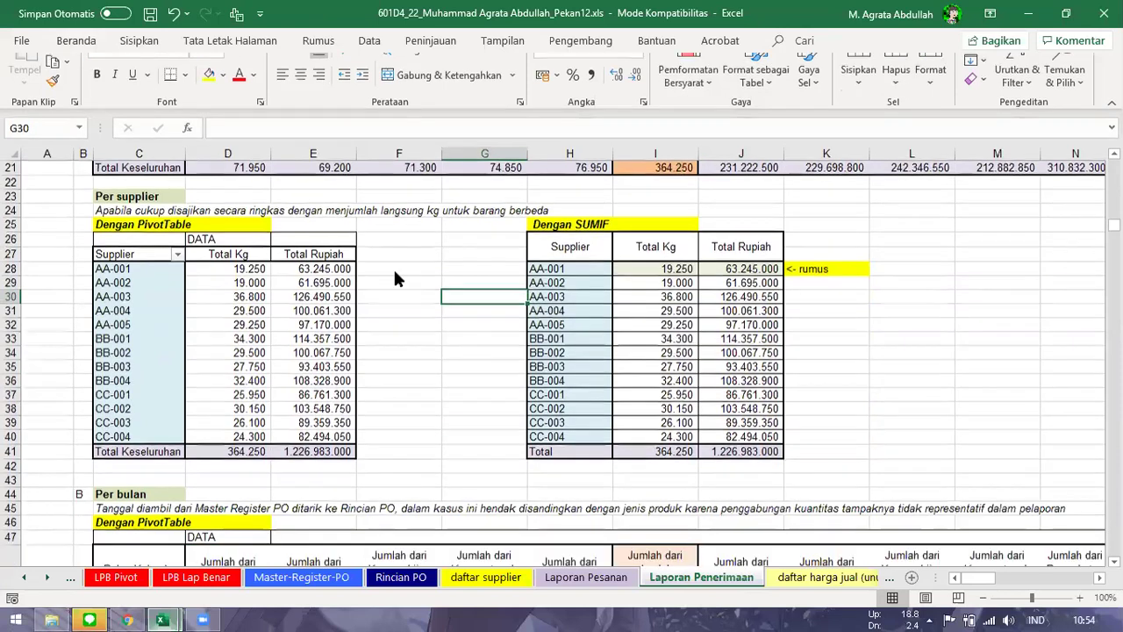
left_click(407, 254)
scroll(560, 279, "up", 1)
left_click(567, 270)
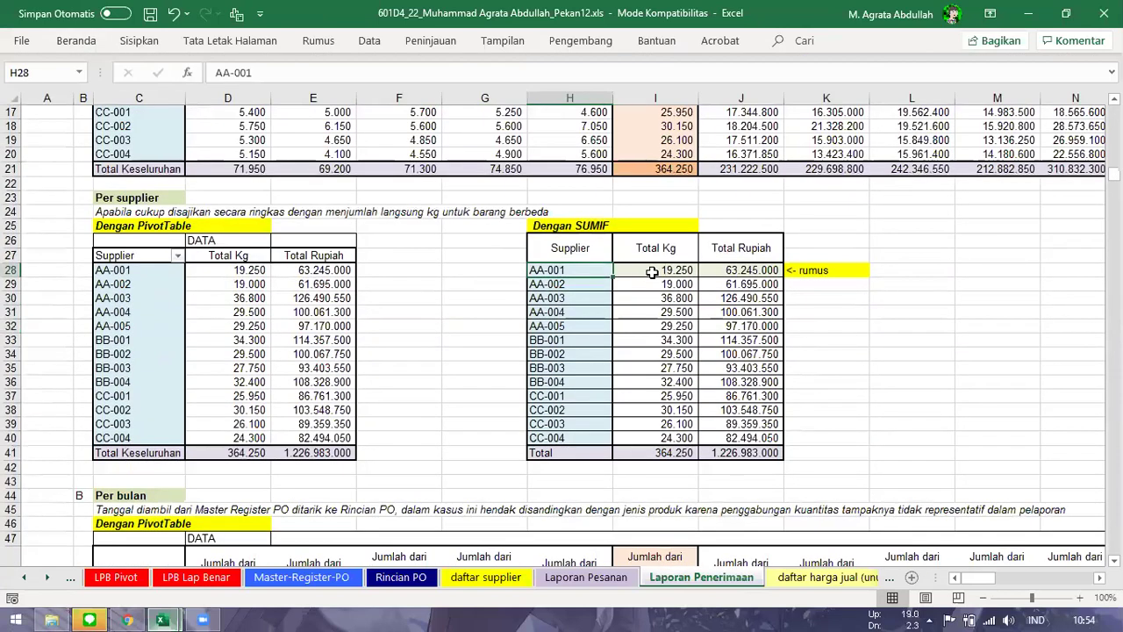
left_click(651, 273)
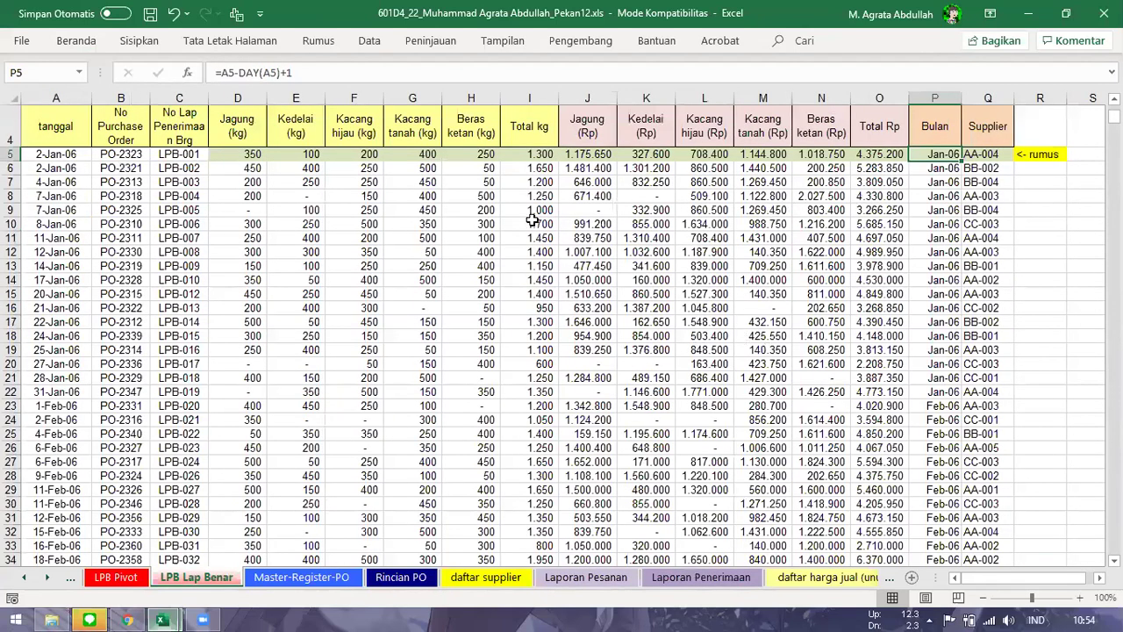
- On the LPB Lap Benar sheet, highlight the Supplier and Total kg columns that the Total Kg SUMIF formula uses
left_click(531, 154)
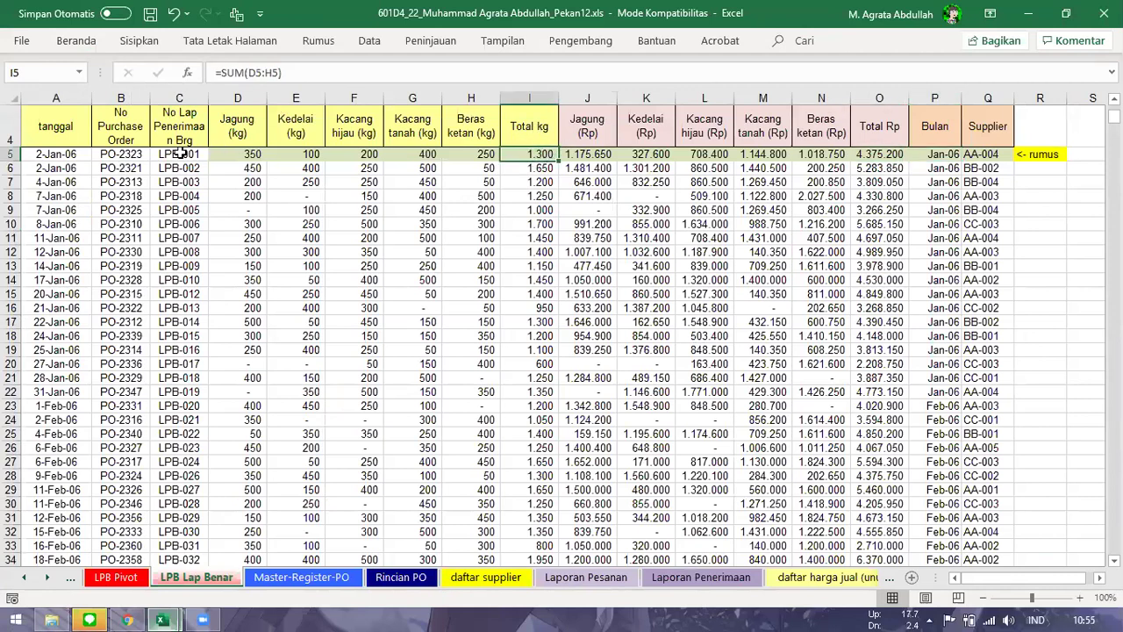
left_click(713, 584)
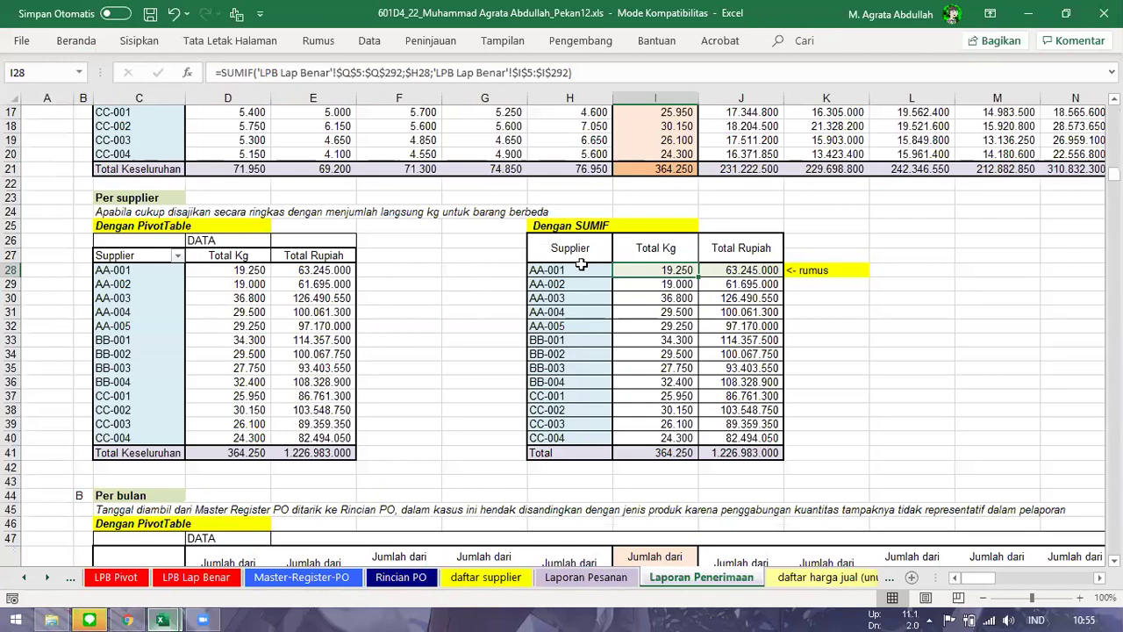
left_click(403, 577)
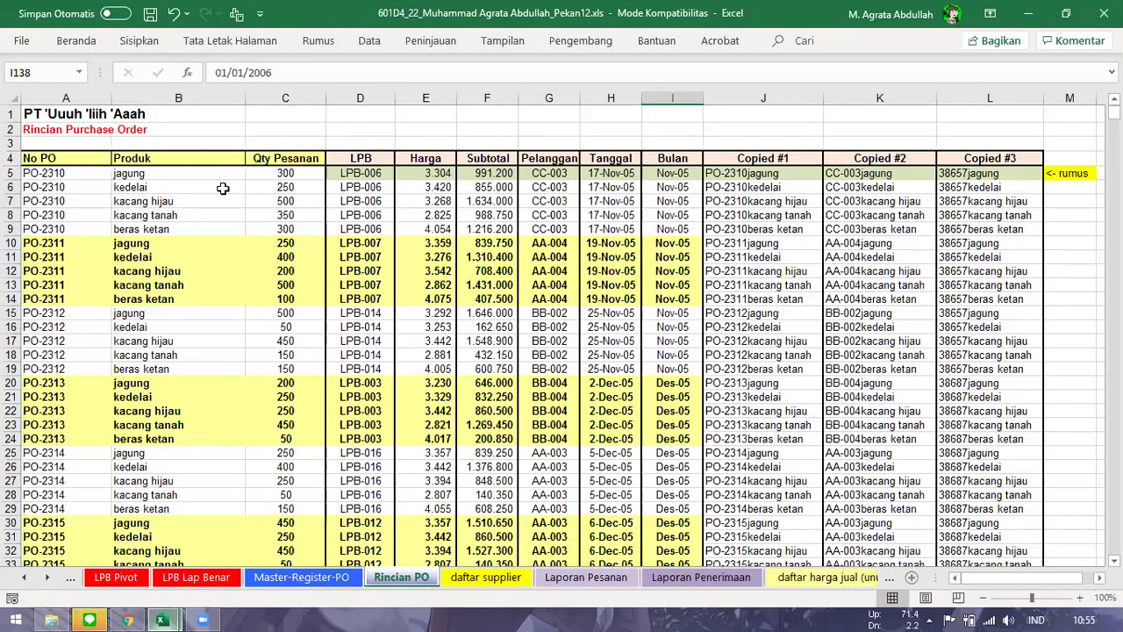
key("ctrl+Page_Up")
key("ctrl+Page_Up")
left_click_drag(541, 153, 534, 500)
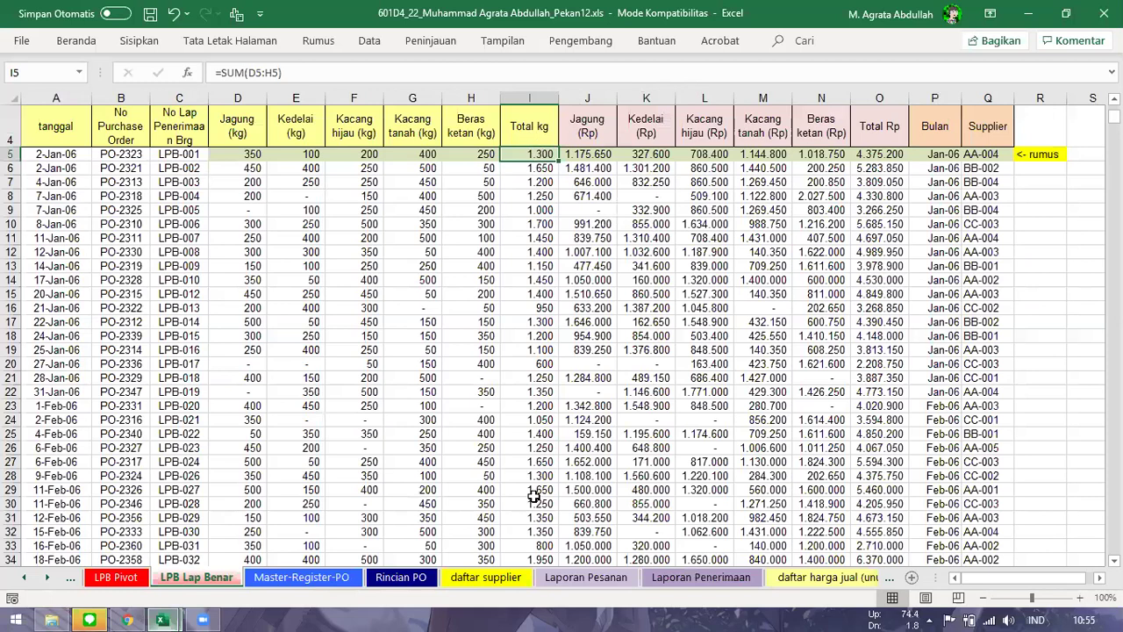
left_click_drag(985, 156, 986, 519)
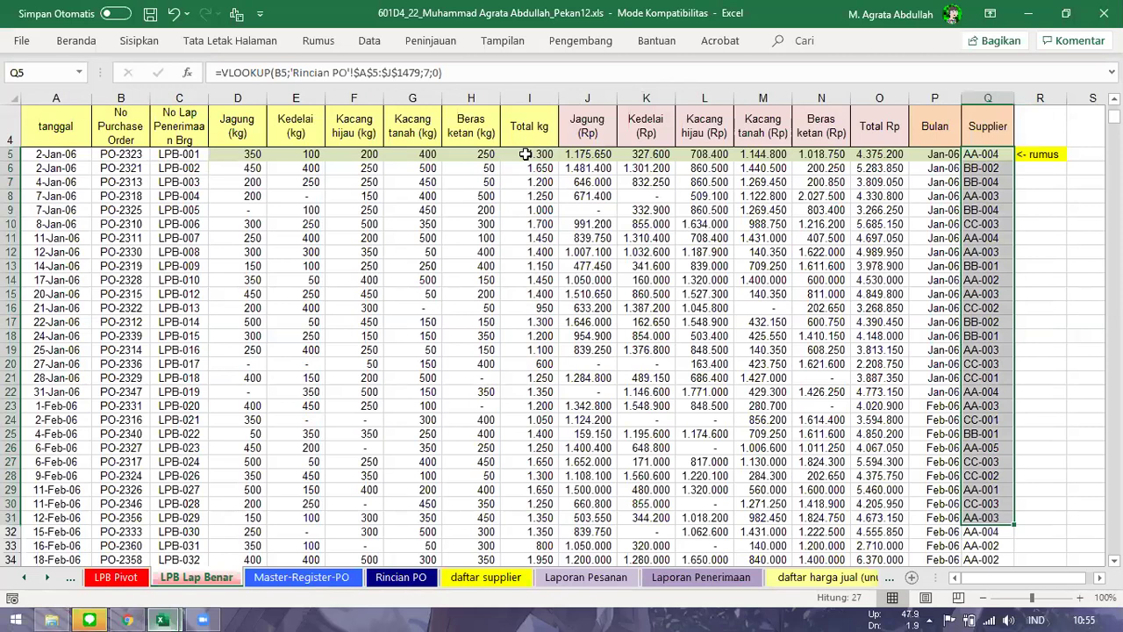
left_click_drag(529, 154, 534, 518)
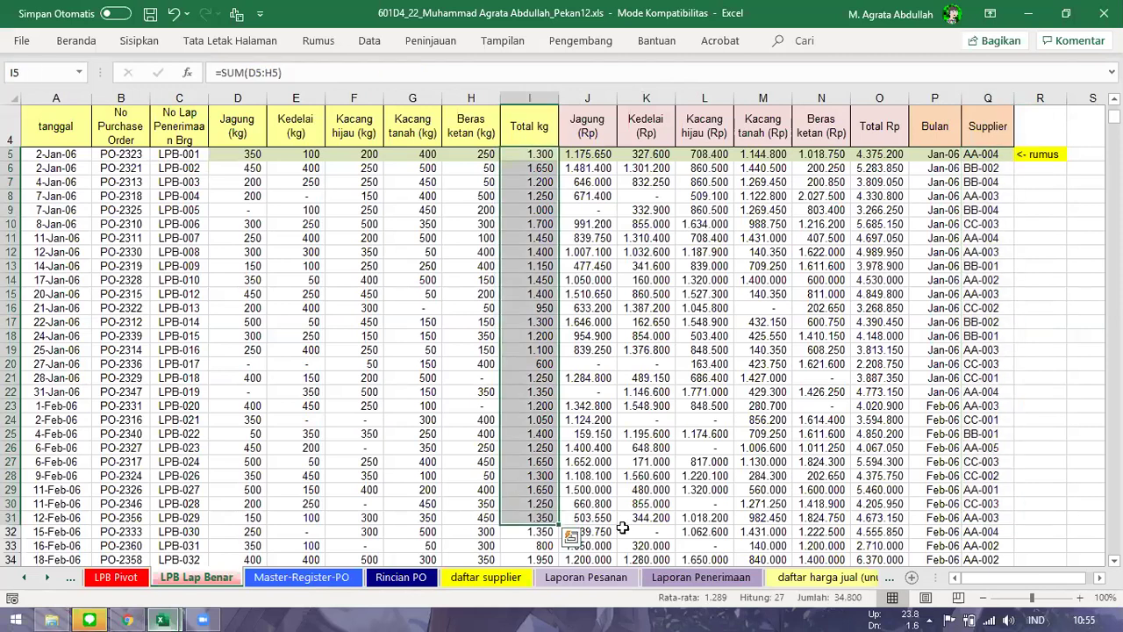
- Check the Total Rupiah SUMIF formula in J28 of Laporan Penerimaan against the Total Rp column on LPB Lap Benar
left_click(738, 579)
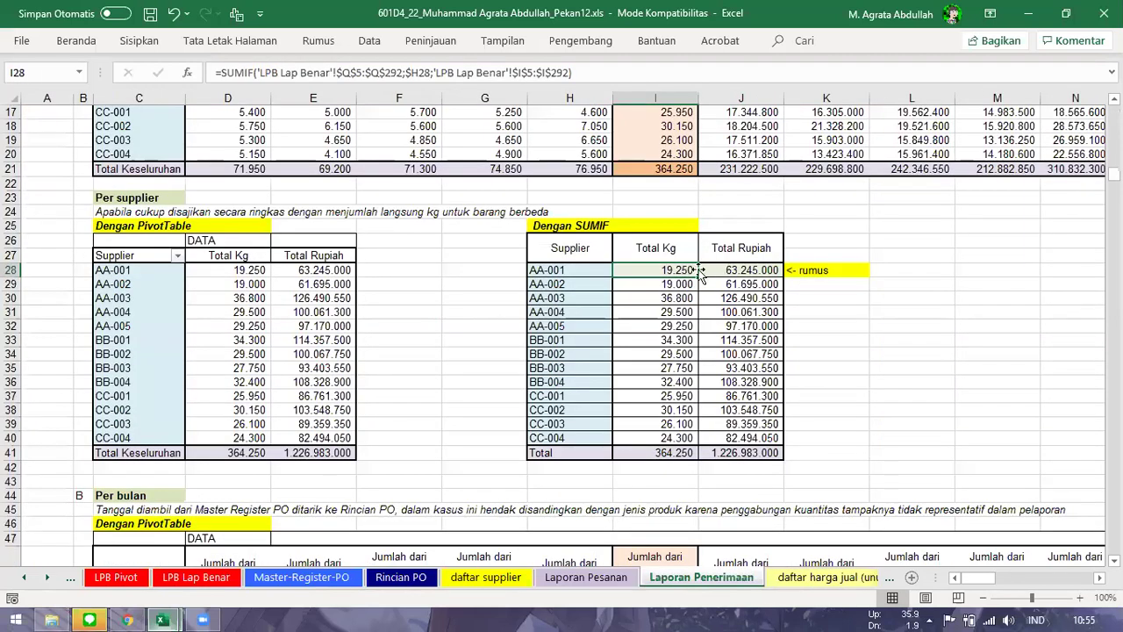
key("Right")
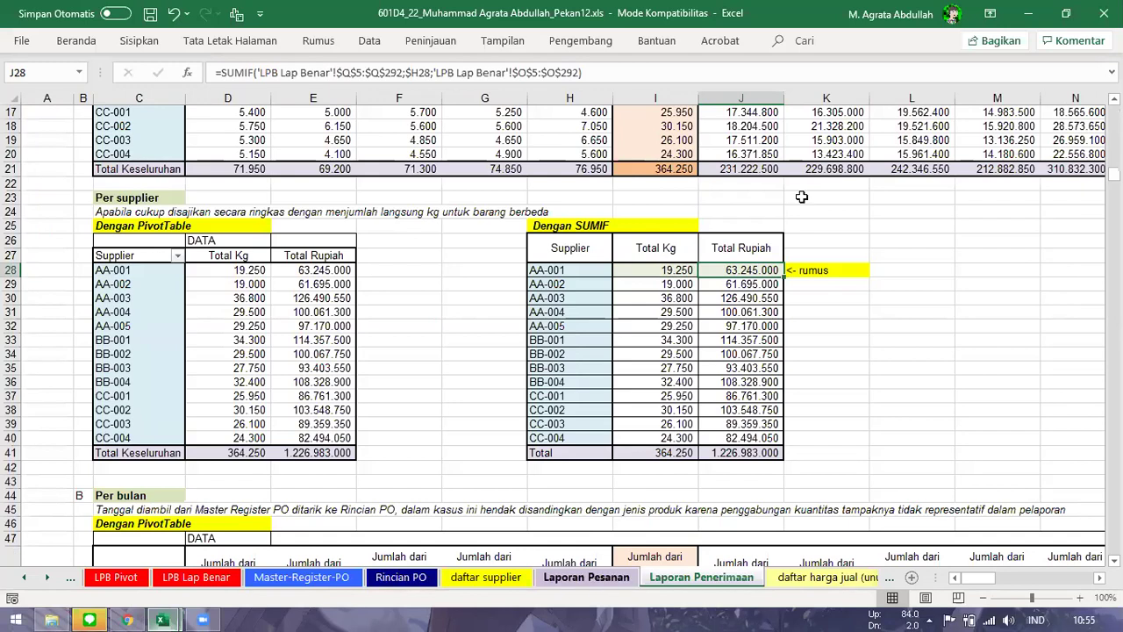
key("ctrl+Page_Up")
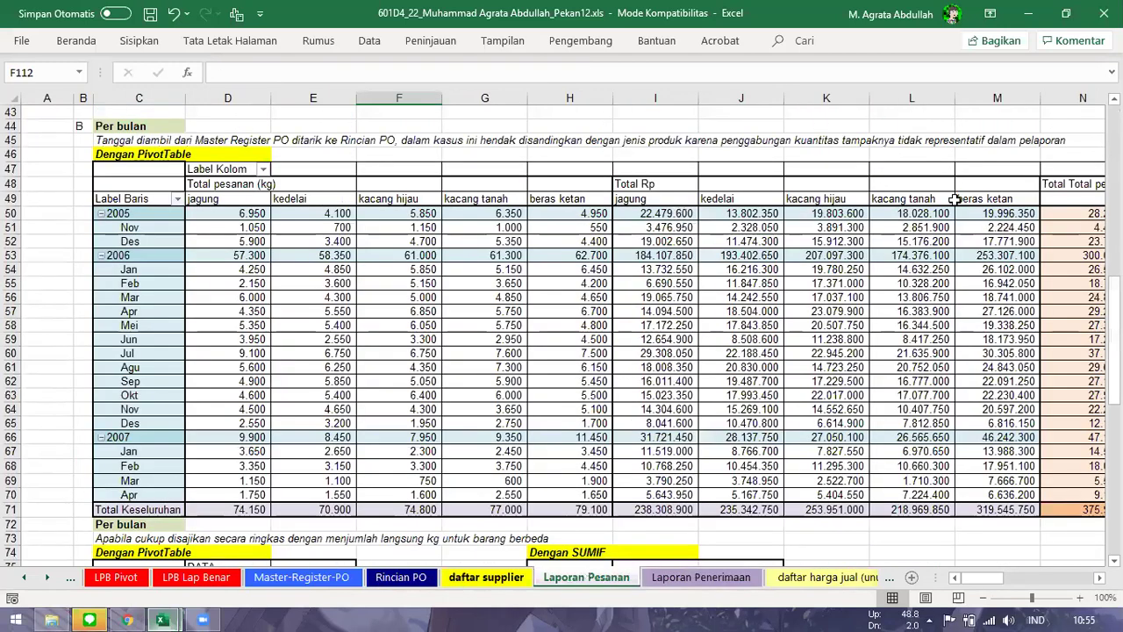
key("ctrl+Page_Up")
key("ctrl+Page_Up")
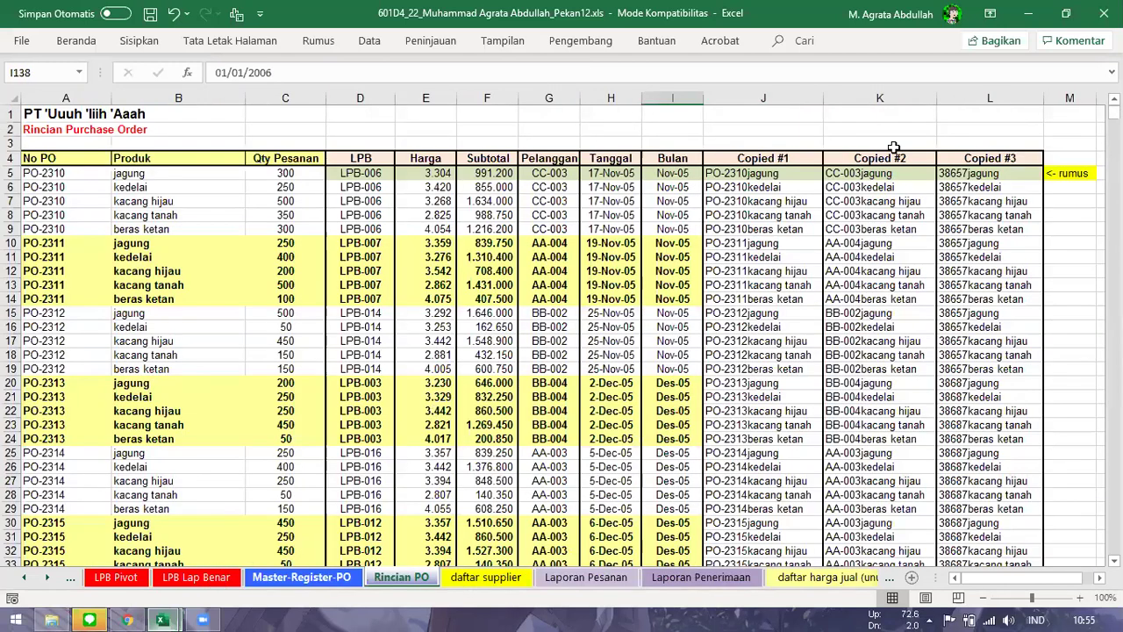
key("ctrl+Page_Up")
key("ctrl+Page_Up")
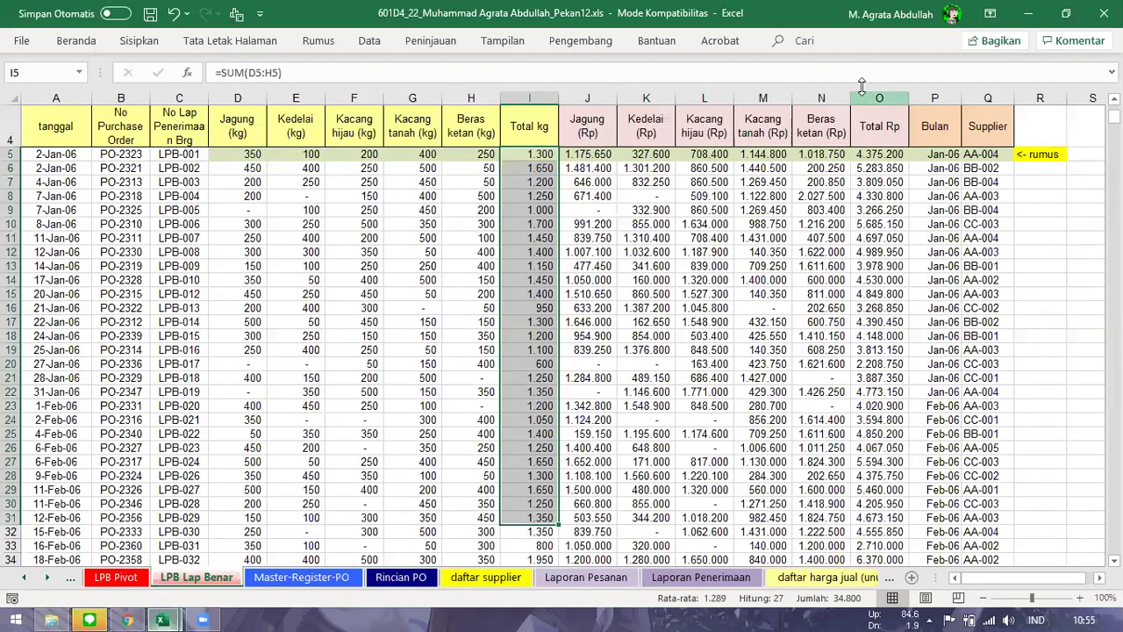
key("ctrl+shift+Down")
left_click(728, 583)
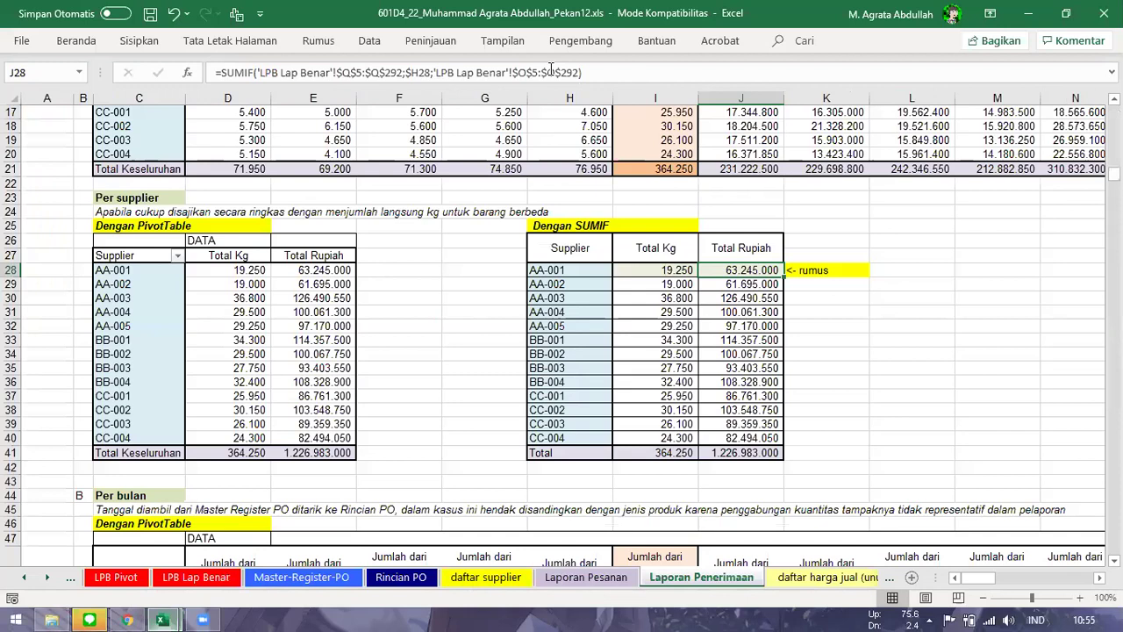
- Examine the sum range and criteria range arguments in J28's SUMIF formula, then re-enter it and compare with I28
left_click(548, 70)
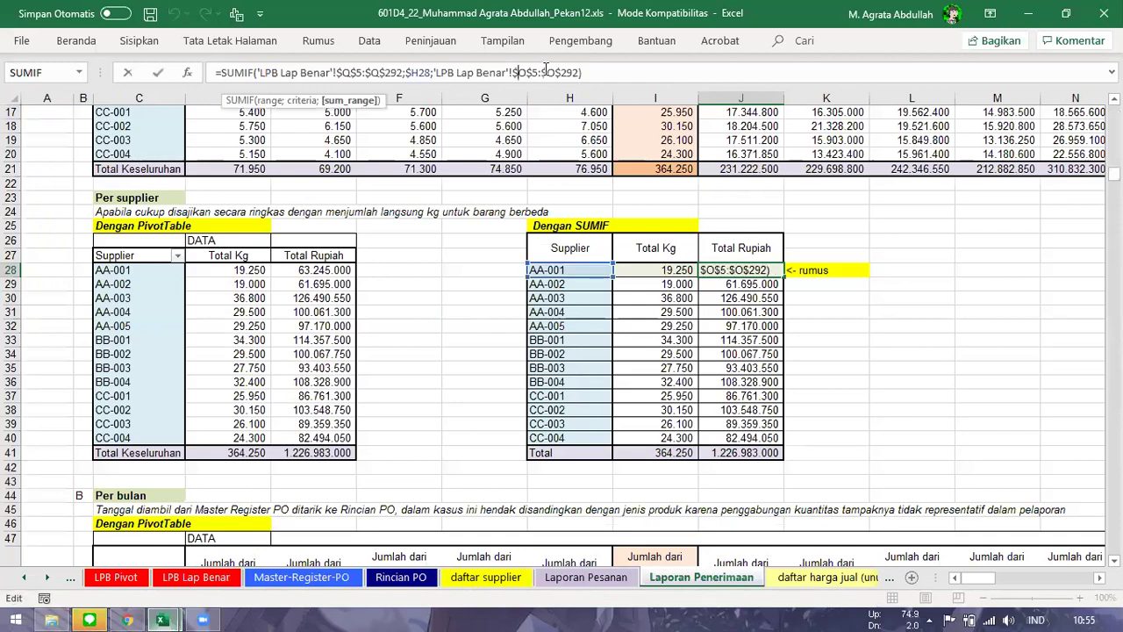
left_click(364, 72)
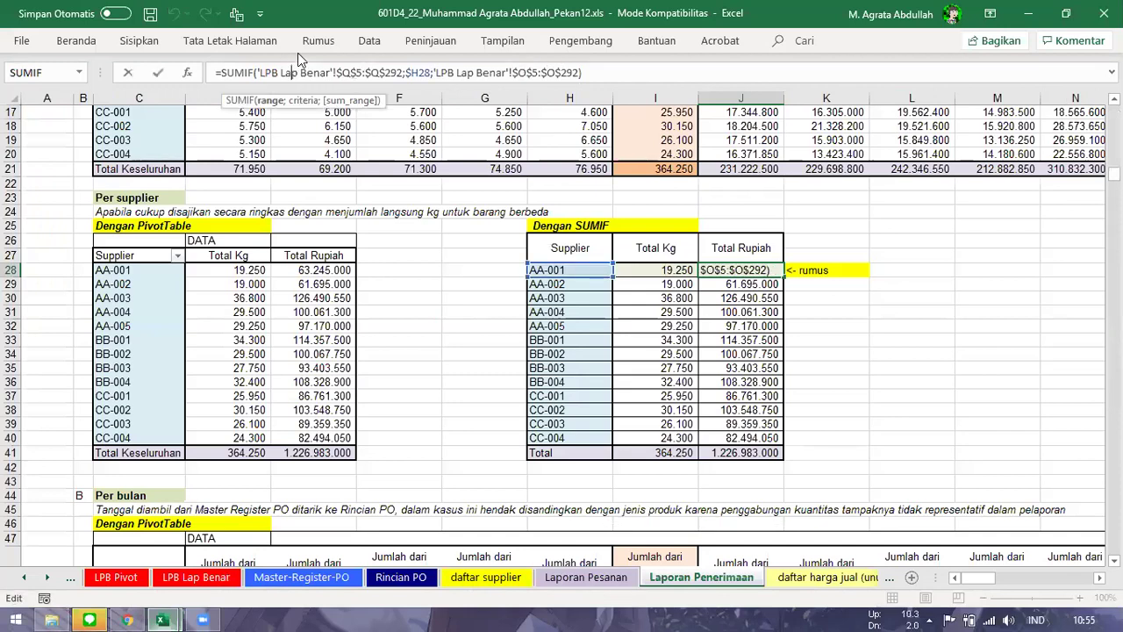
key("Return")
key("Up")
key("Left")
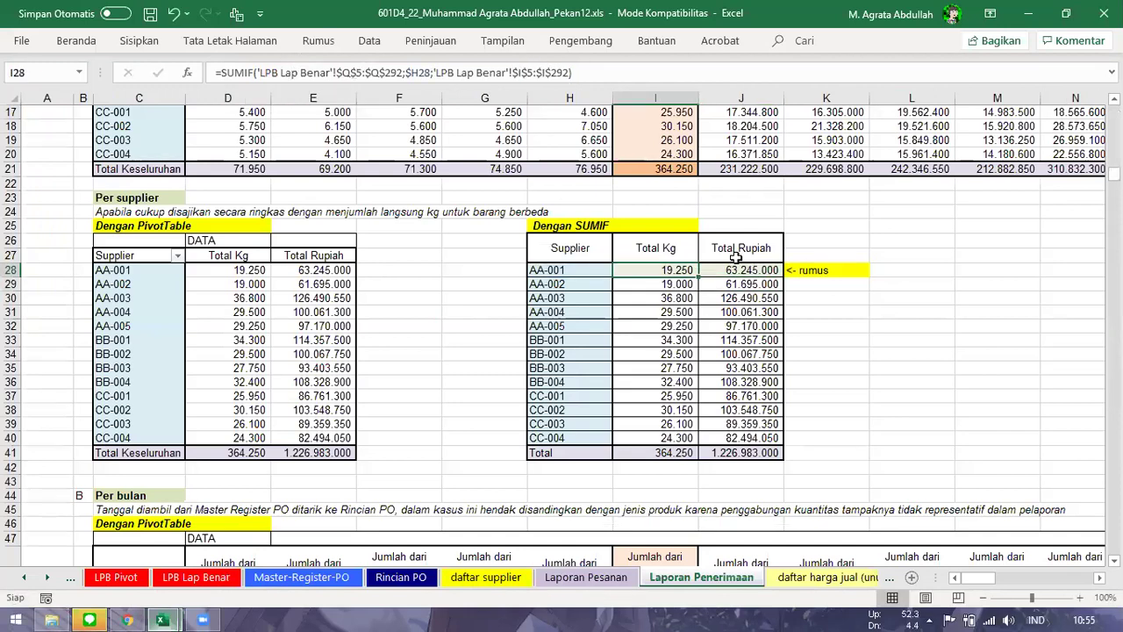
- Check the Total Rupiah SUMIF formulas for suppliers AA-001 to AA-005 in J28:J32
key("Right")
key("Down")
key("Down")
key("Down")
key("Down")
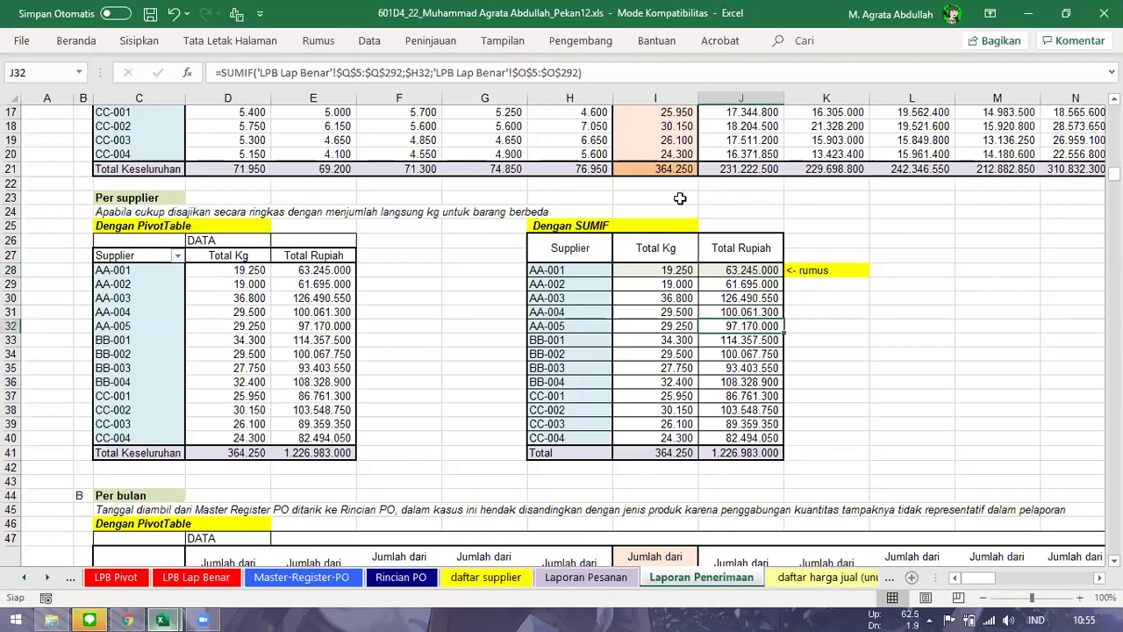
- View the Per bulan tables further down the Laporan Penerimaan sheet
scroll(565, 180, "down", 14)
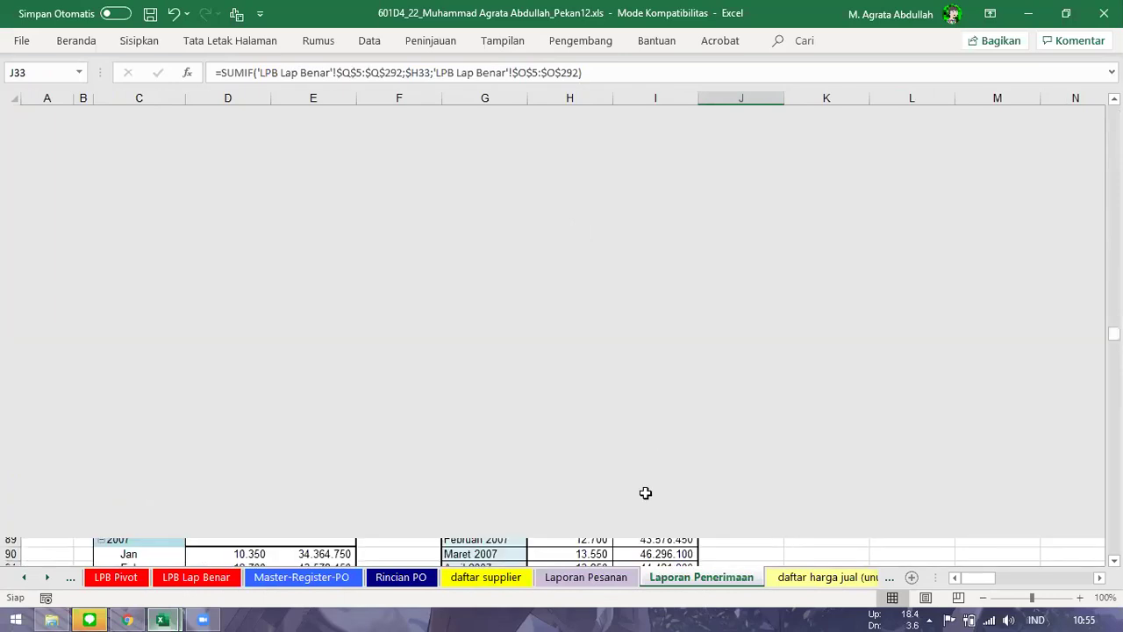
left_click(649, 494)
scroll(758, 407, "down", 2)
left_click(757, 408)
scroll(412, 590, "down", 1)
- Return to the LPB Lap Benar sheet and examine the DAY(A5) and +1 parts of the Bulan formula in P5
left_click(566, 583)
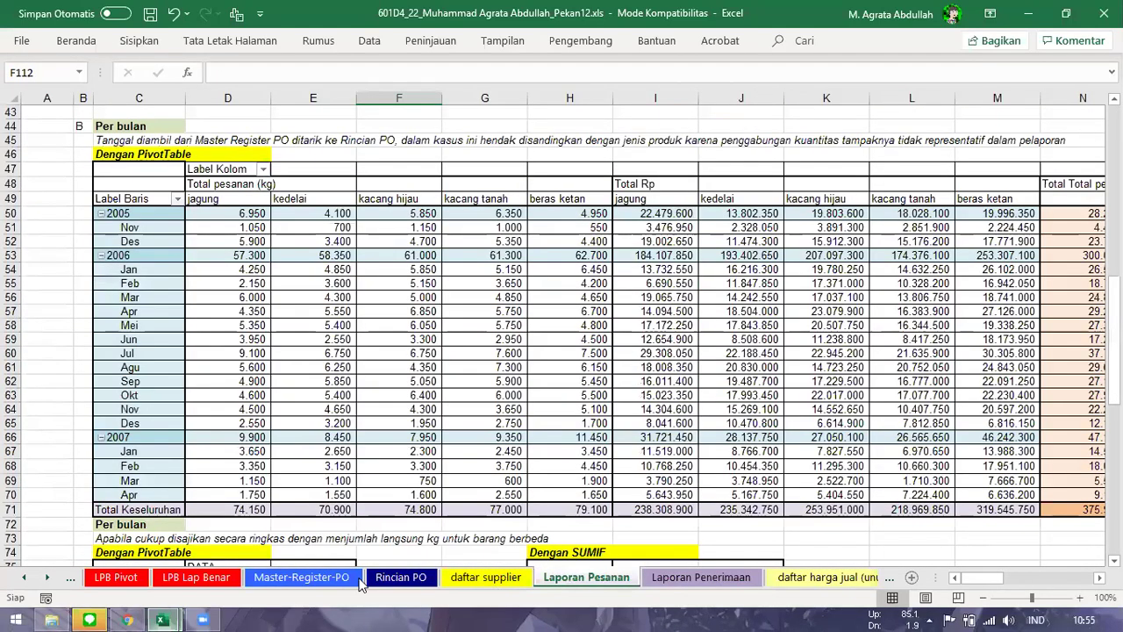
left_click(356, 584)
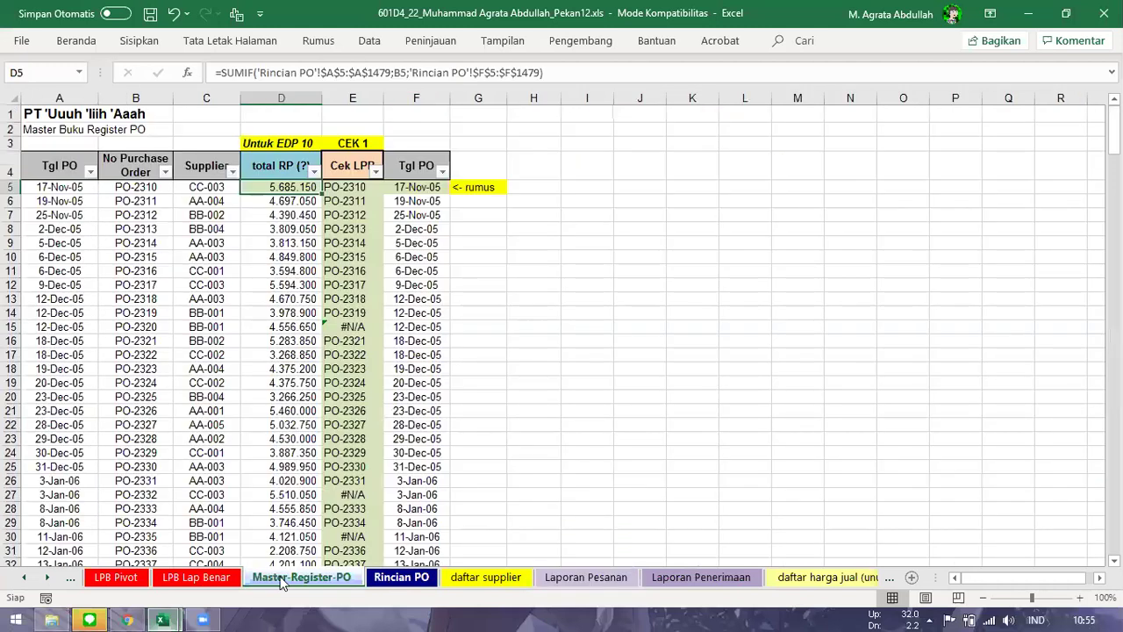
key("ctrl+Page_Down")
key("ctrl+Page_Up")
key("ctrl+Page_Up")
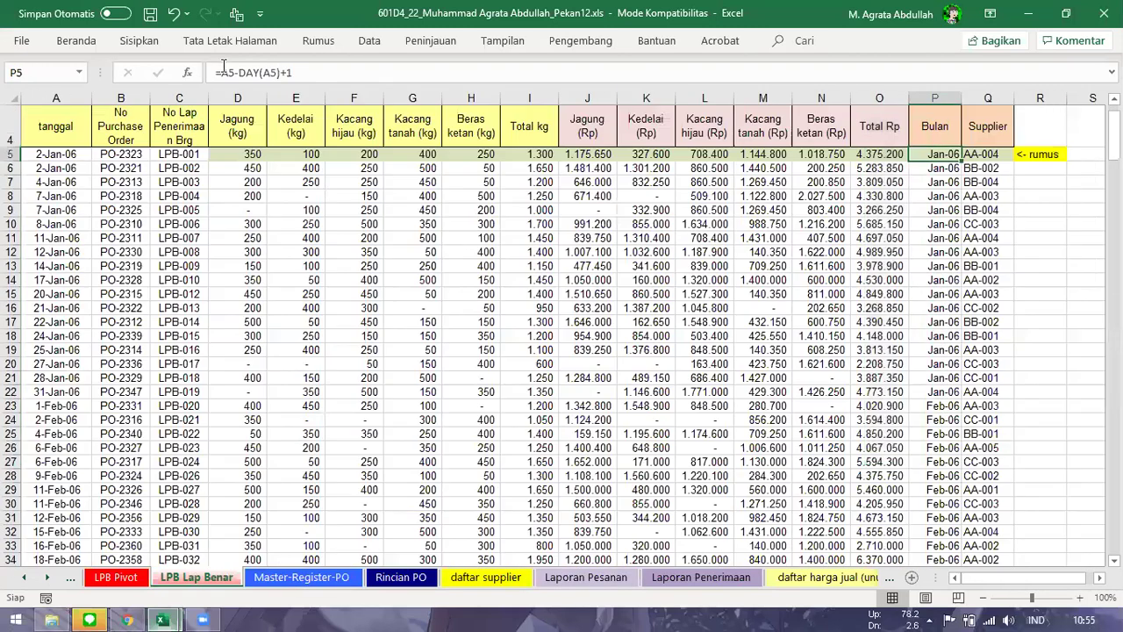
key("F2")
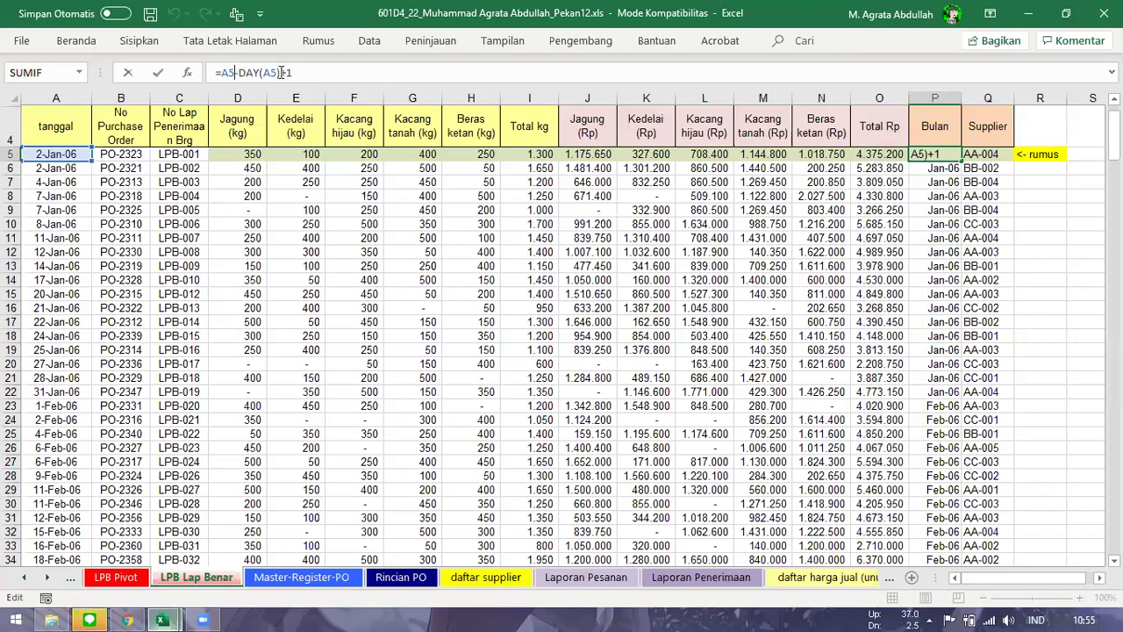
left_click_drag(239, 73, 280, 73)
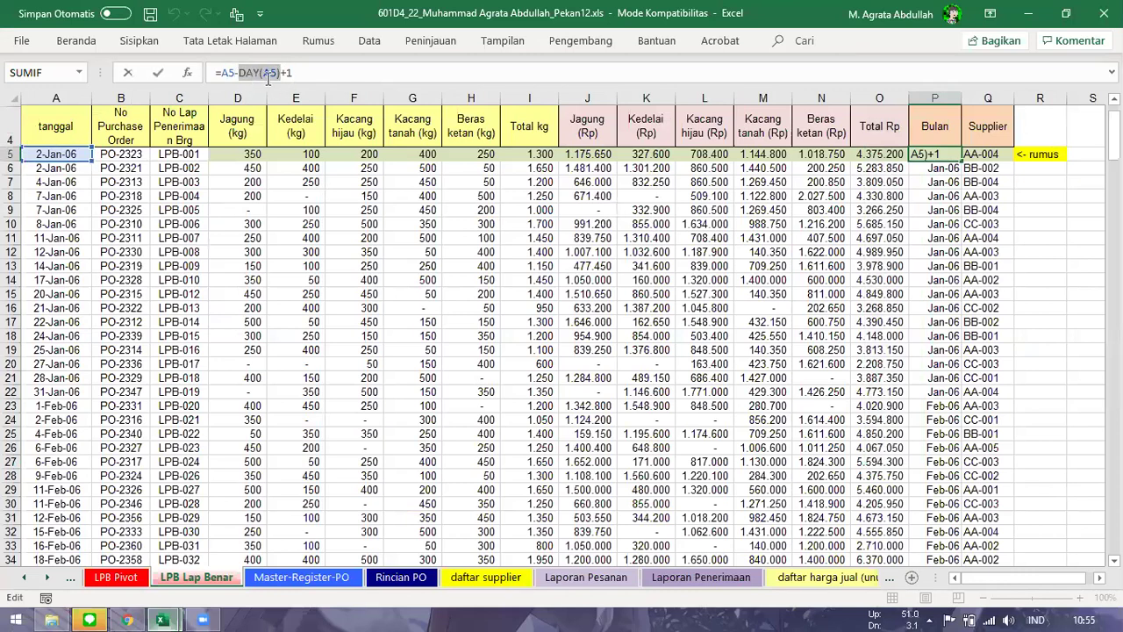
left_click(285, 72)
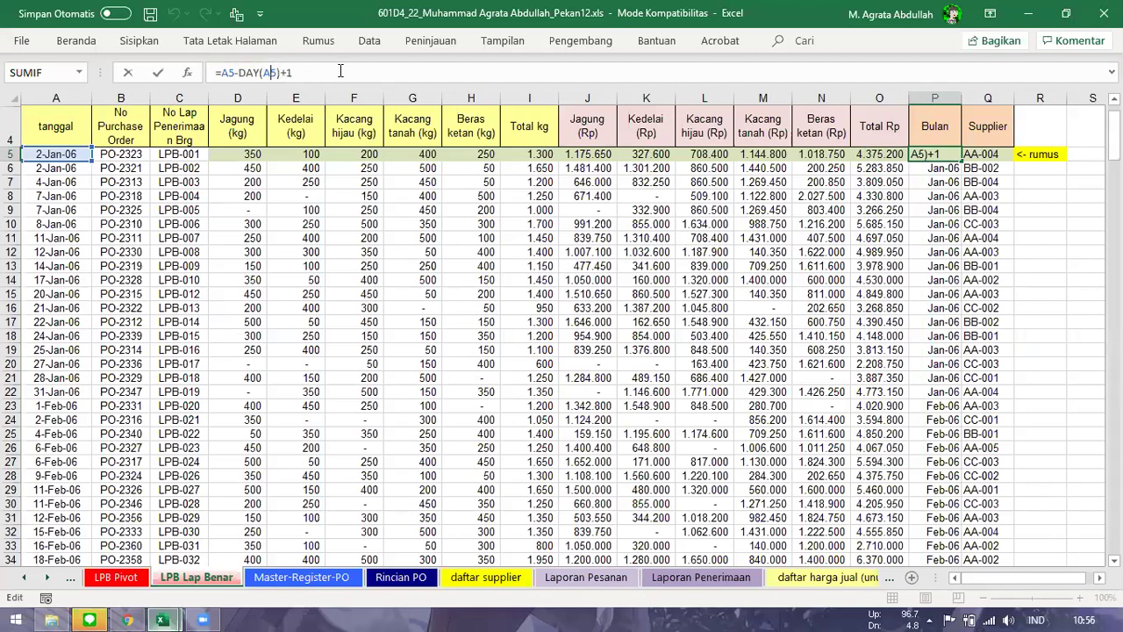
key("ctrl+Return")
- Look through the Bulan dates down column P, and go back to the Laporan Penerimaan sheet
key("Down")
key("Down")
key("Down")
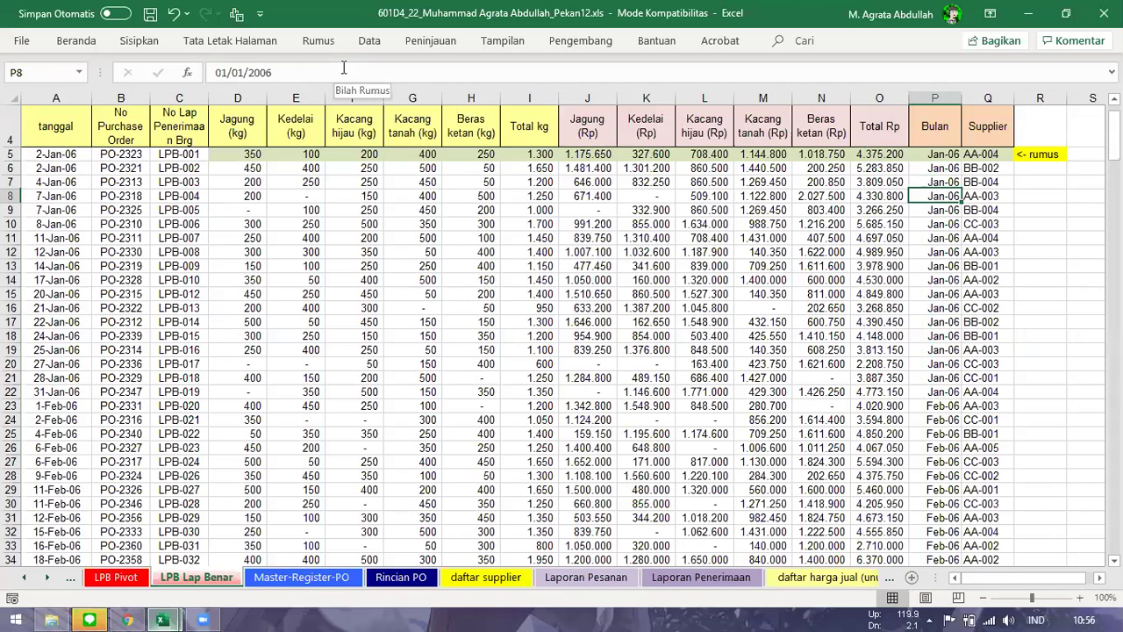
key("Page_Down")
key("Page_Down")
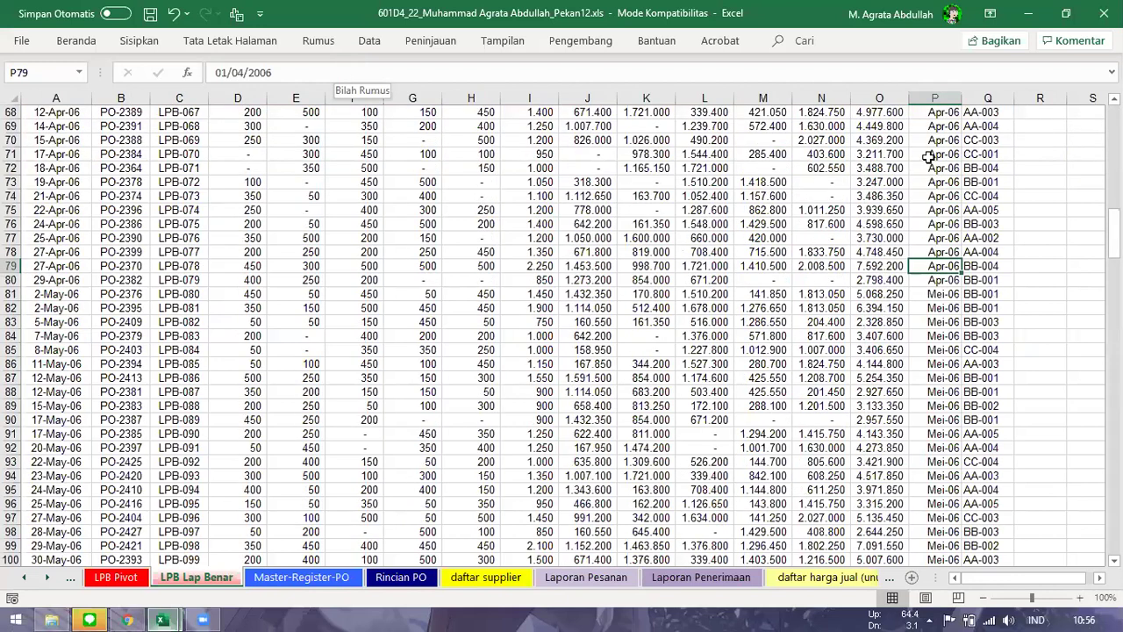
key("ctrl+Up")
left_click(676, 575)
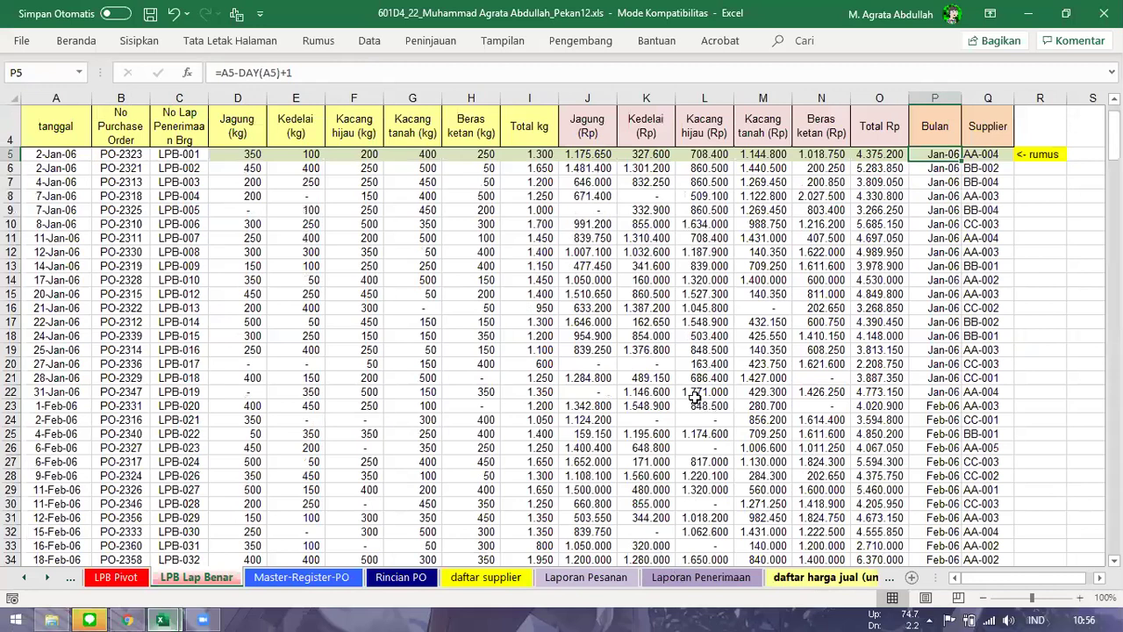
- Compare the Januari 2006 quantity formula in H76 with the Bulan column on the LPB Lap Benar sheet
left_click(584, 272)
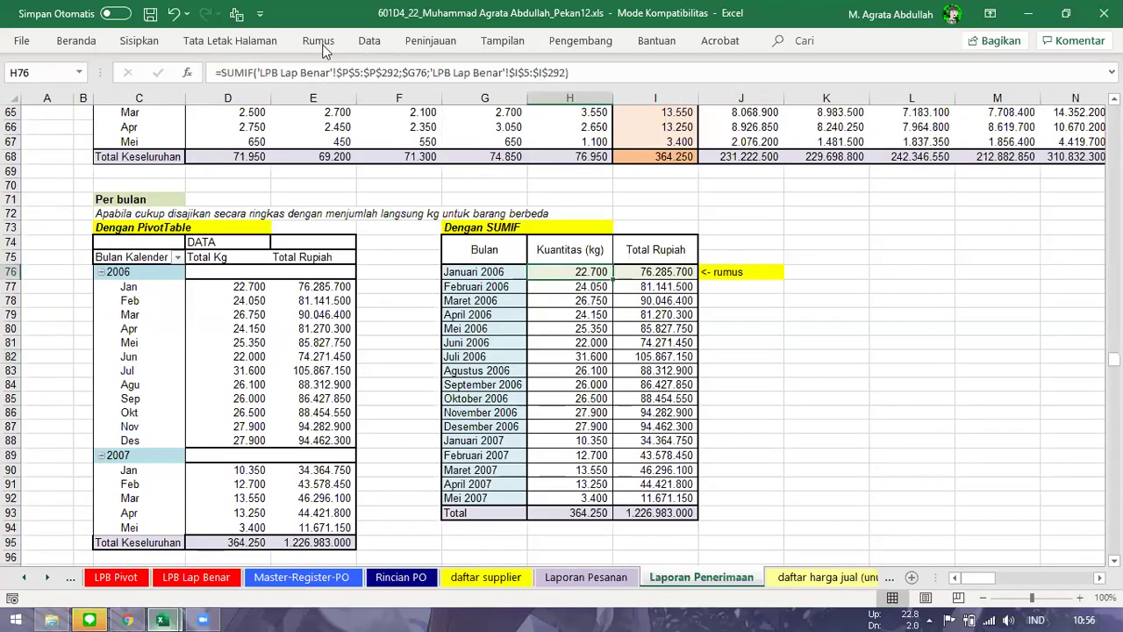
left_click(198, 578)
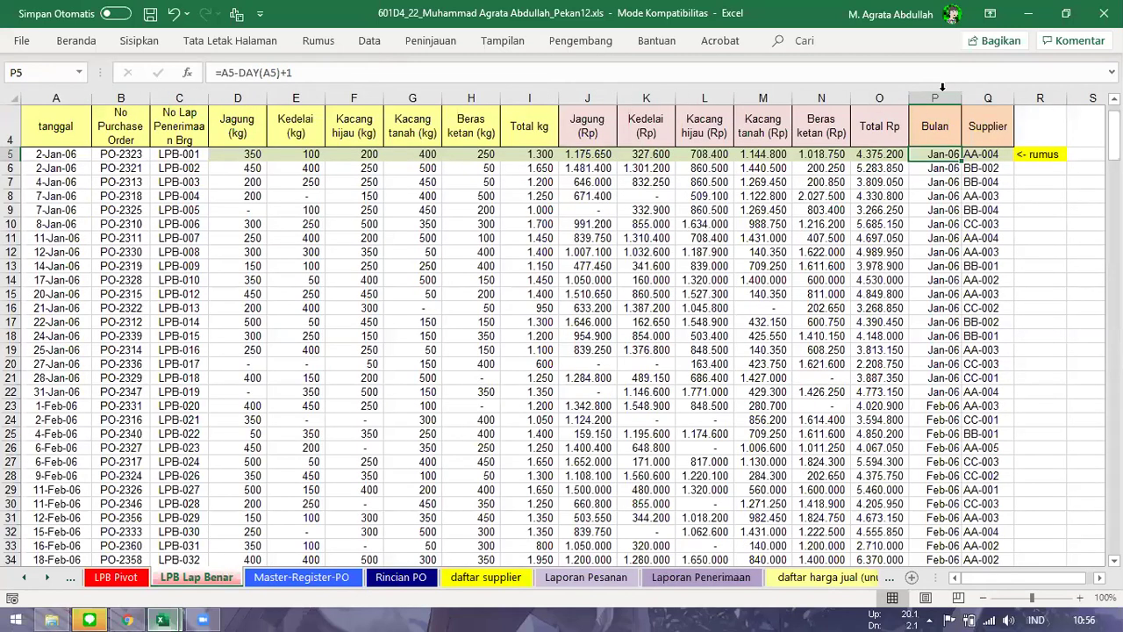
left_click(587, 578)
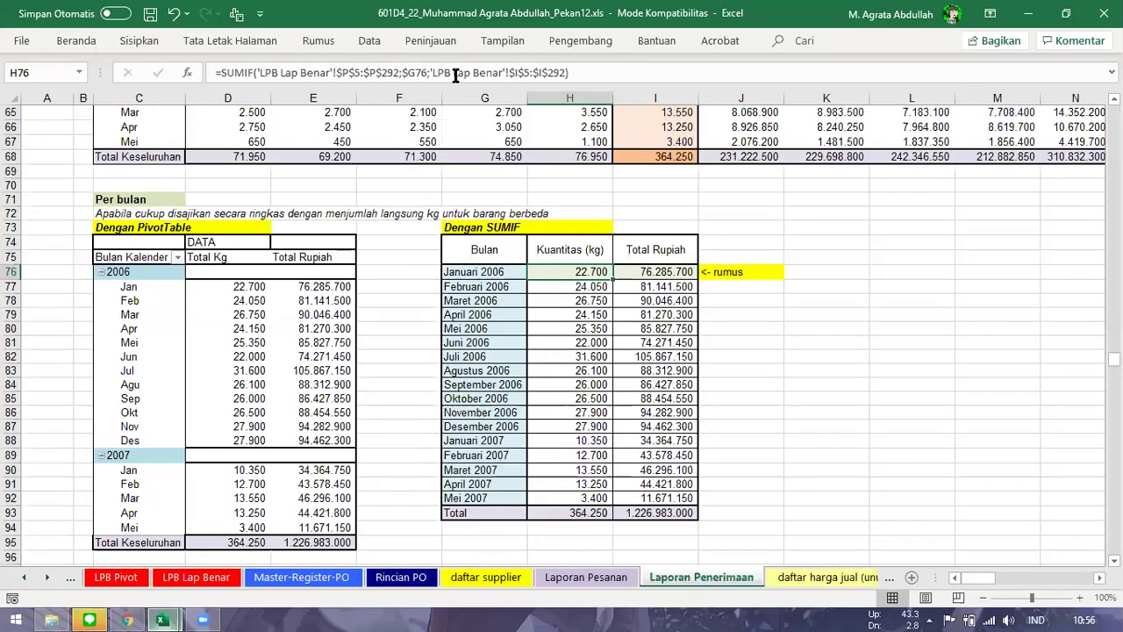
- Examine the $G76 criteria and the 'LPB Lap Benar'!$I$5:$I$292 sum range in H76's SUMIF formula
left_click(447, 74)
left_click(428, 73)
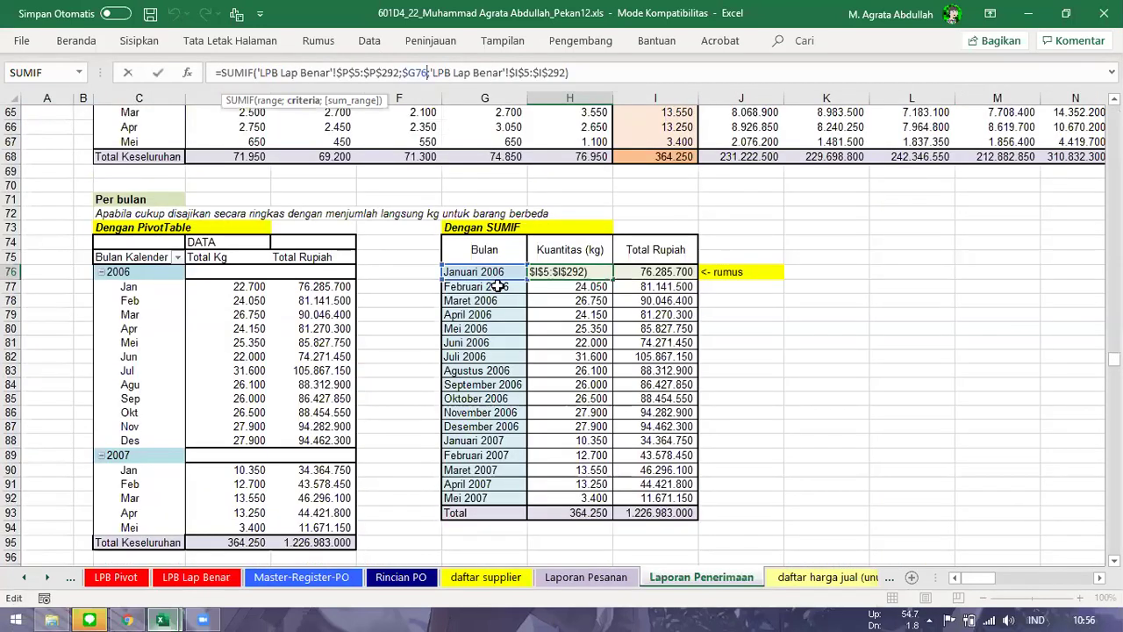
left_click(538, 74)
left_click(605, 76)
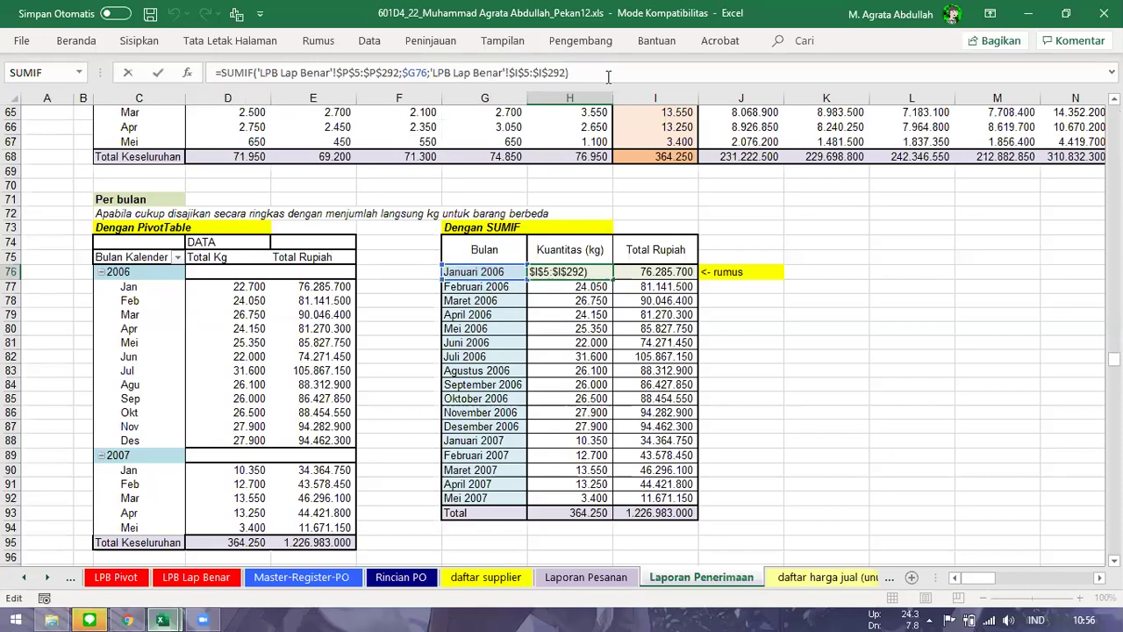
key("ctrl+Return")
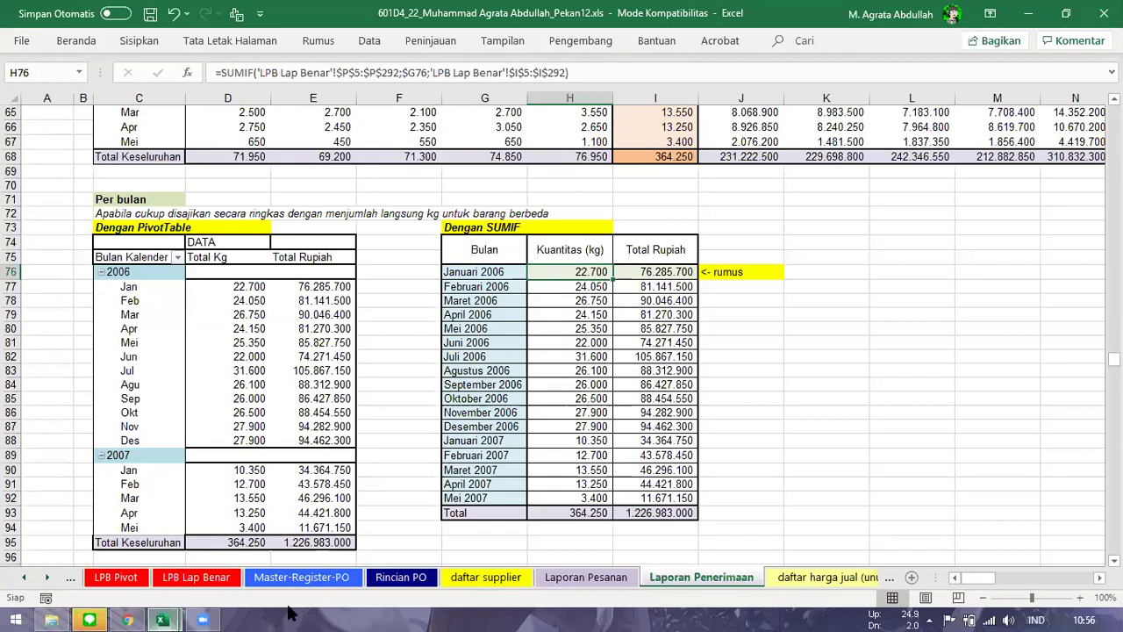
- Check the Total Rupiah SUMIF in I76, and highlight the Total kg and Total Rp source columns on LPB Lap Benar
left_click(632, 276)
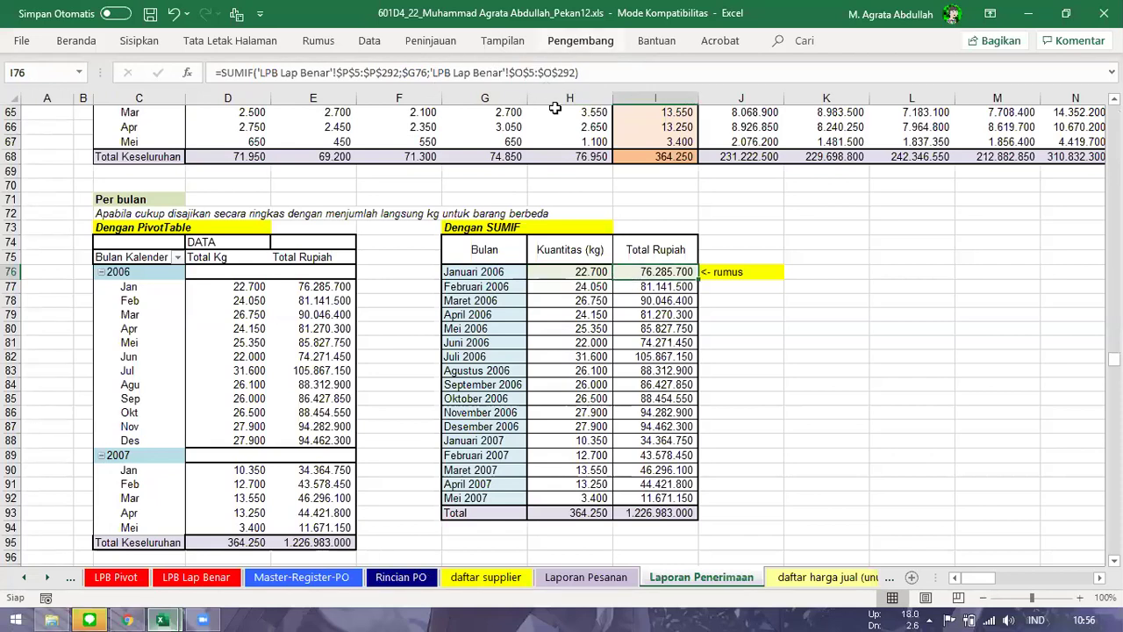
left_click(401, 577)
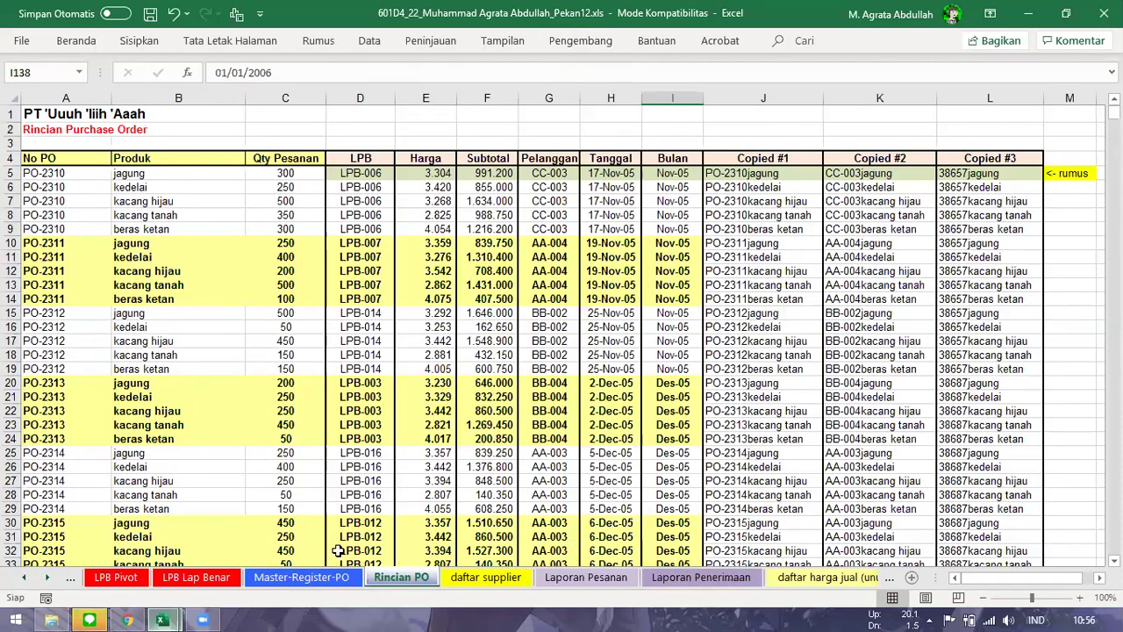
key("ctrl+Page_Up")
key("ctrl+Page_Up")
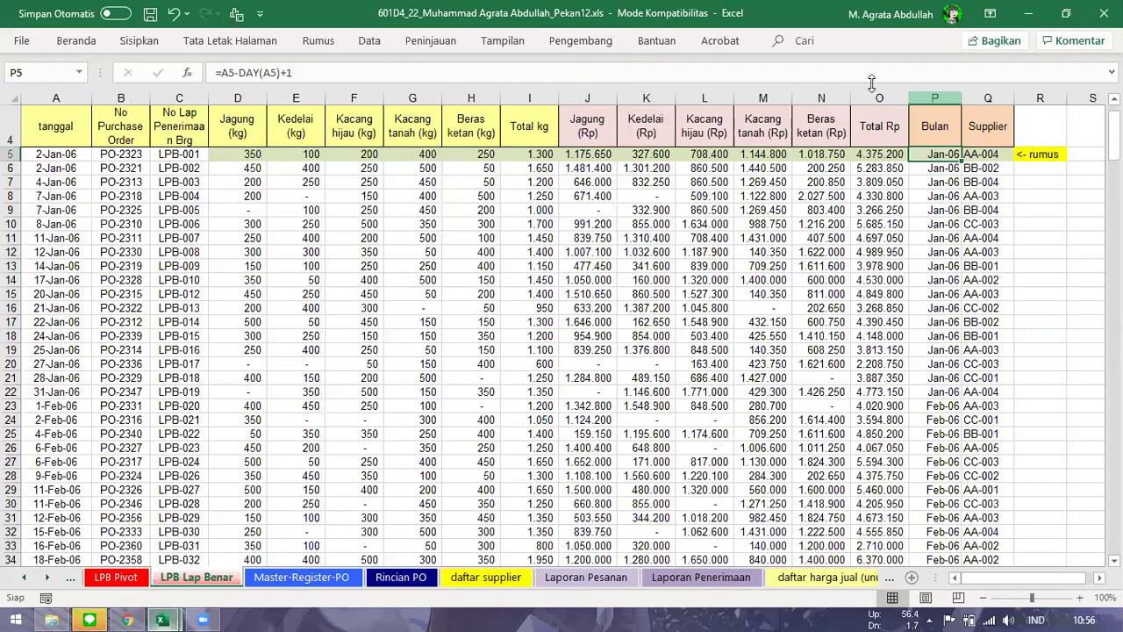
left_click(529, 97)
left_click(880, 97)
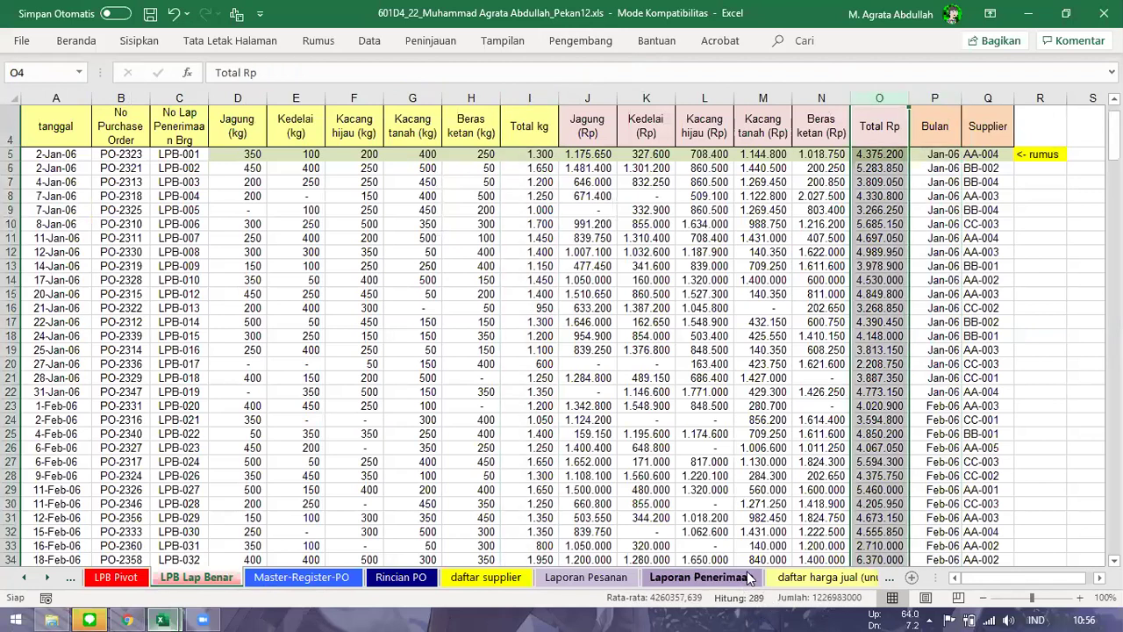
- Return to Laporan Penerimaan and check the monthly SUMIF formulas in H76:I76 and the Mei 2006 Total Rupiah formula in I80
left_click(749, 576)
left_click_drag(581, 274, 640, 274)
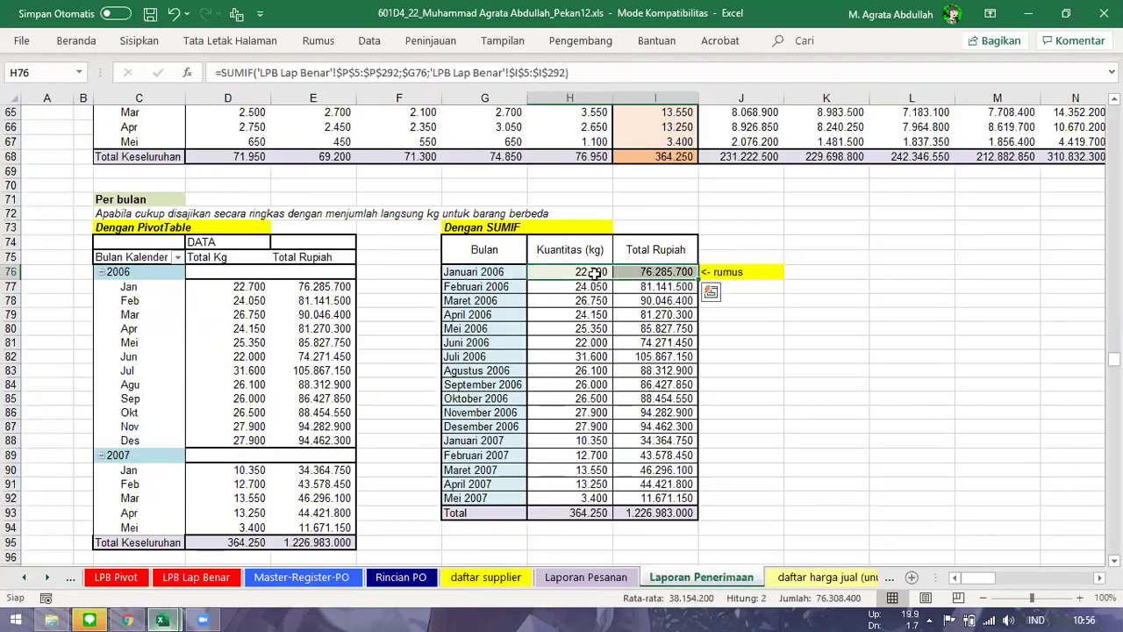
left_click(655, 328)
- View the Per produk tables below the monthly summaries on the Laporan Penerimaan sheet
scroll(630, 381, "down", 1)
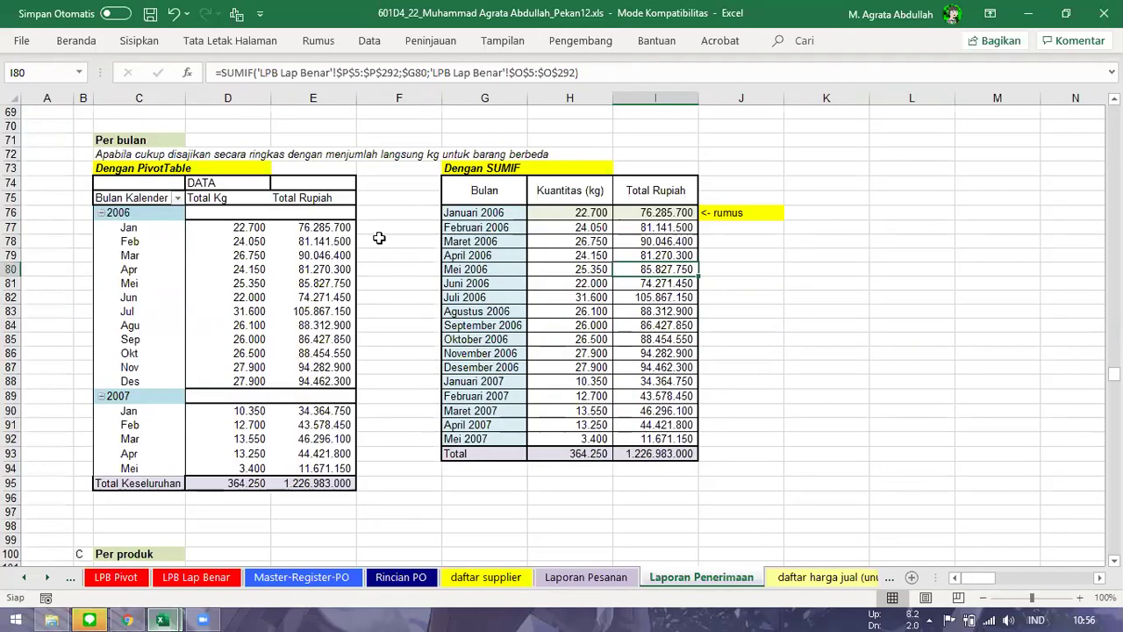
scroll(420, 379, "down", 1)
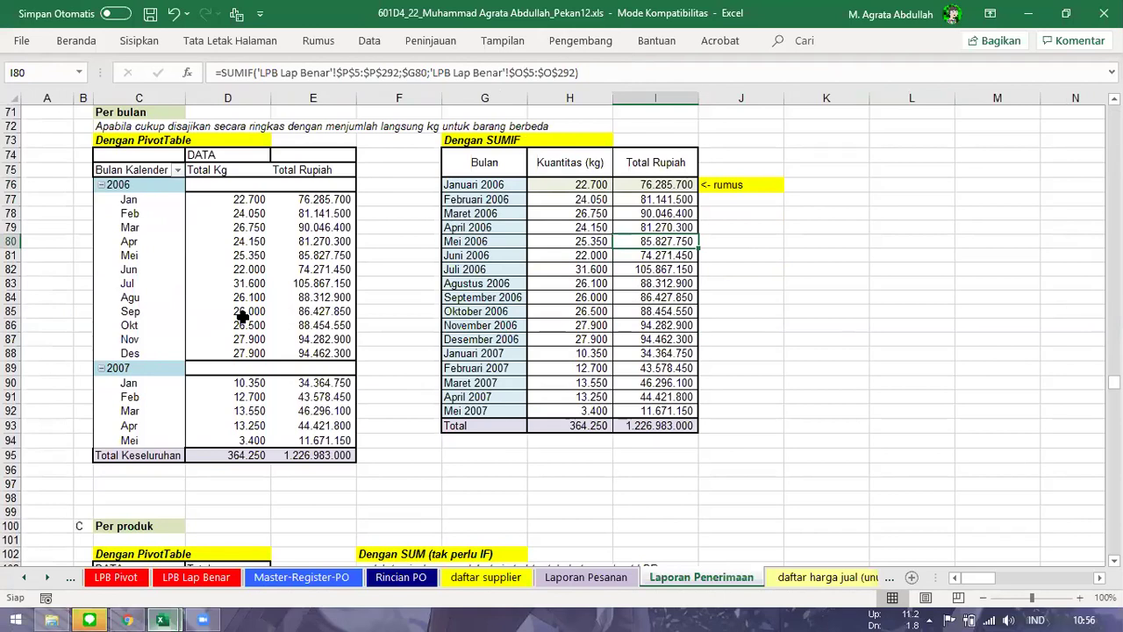
scroll(239, 317, "down", 1)
scroll(239, 318, "down", 3)
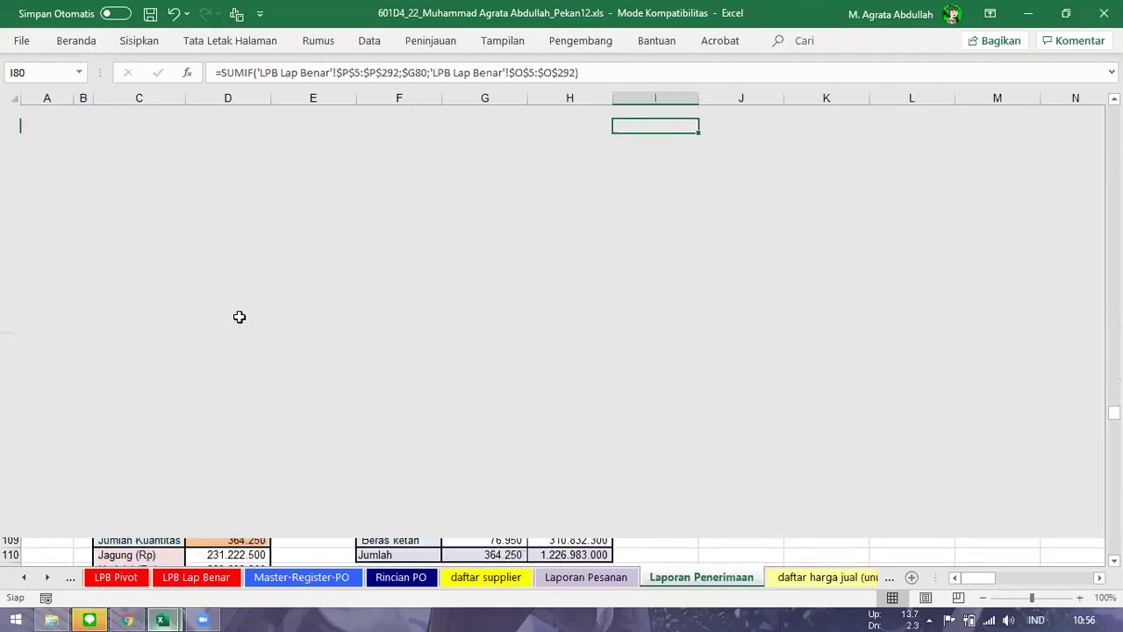
left_click(311, 427)
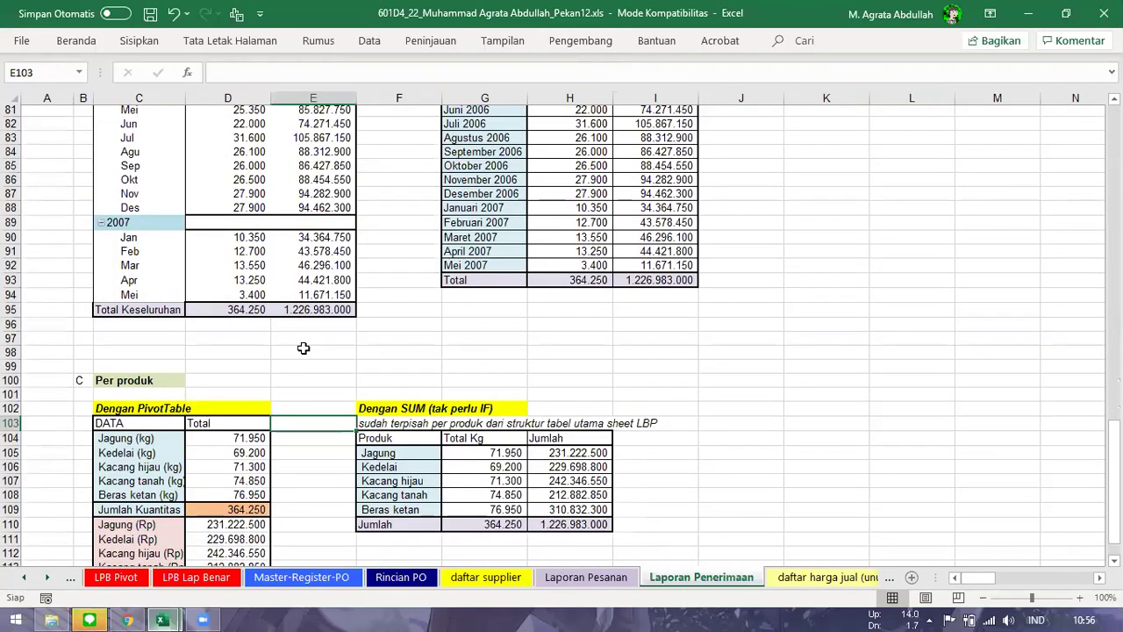
scroll(302, 351, "down", 4)
scroll(302, 353, "up", 1)
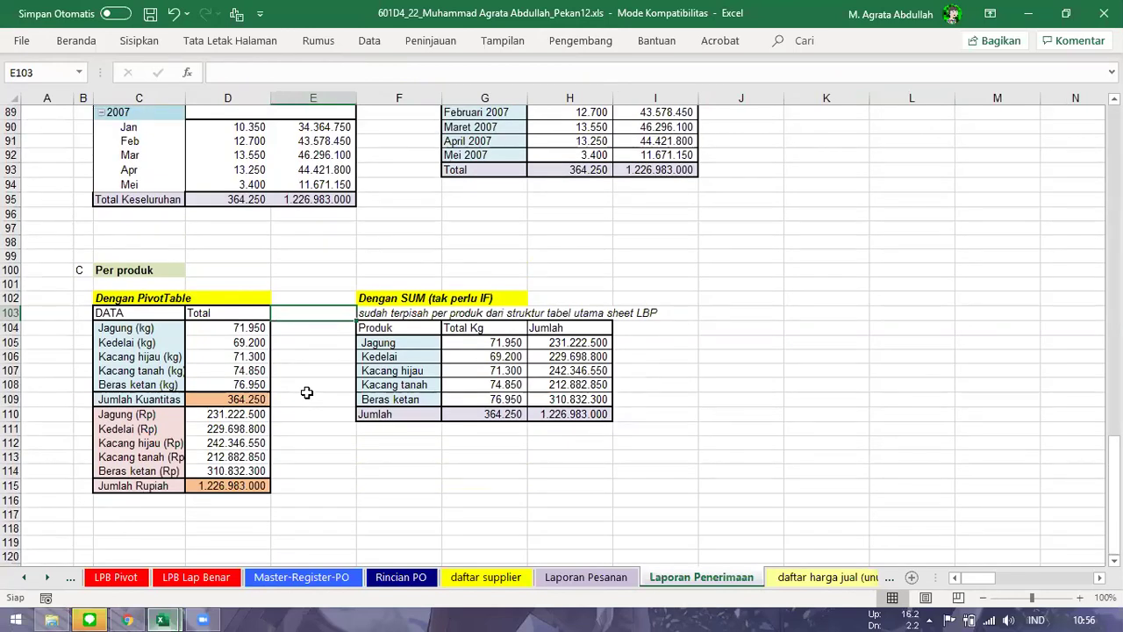
- Look through the product names and the Total Kg SUM formulas in the Dengan SUM table under Per produk
left_click(413, 343)
key("Right")
key("Down")
key("Down")
key("Down")
key("Down")
left_click_drag(413, 343, 414, 399)
left_click(423, 370)
left_click(422, 345)
left_click(420, 371)
left_click(417, 399)
left_click(413, 443)
left_click(484, 342)
left_click(491, 370)
left_click(489, 399)
left_click(489, 443)
left_click(502, 399)
left_click(509, 357)
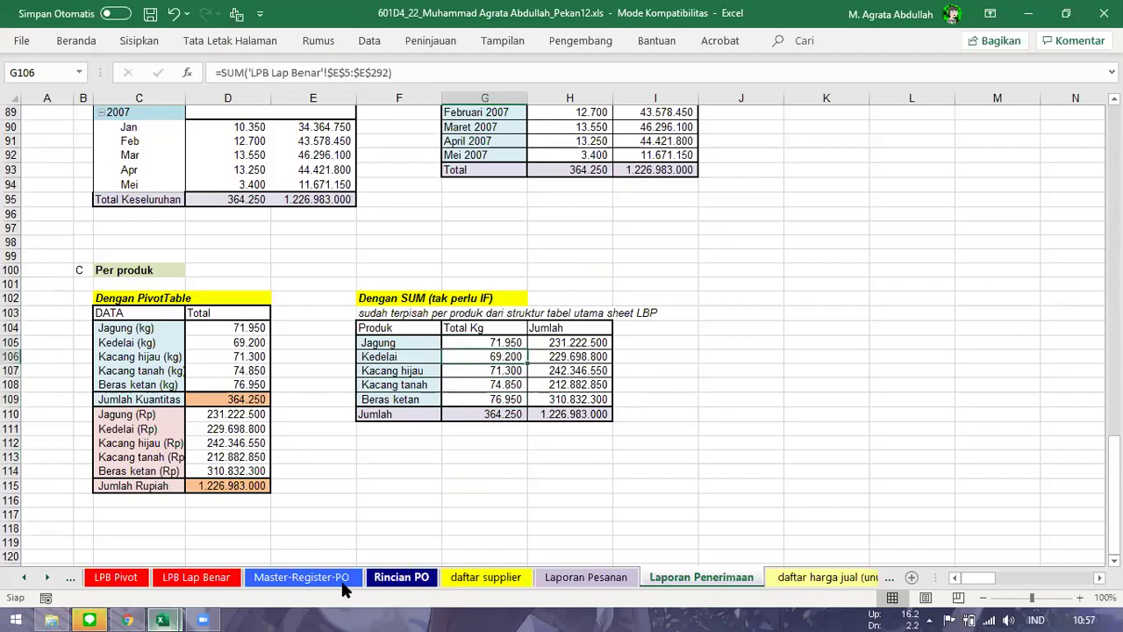
- Go to the LPB Lap Benar sheet and look through the product kg columns from Jagung in column D
left_click(217, 581)
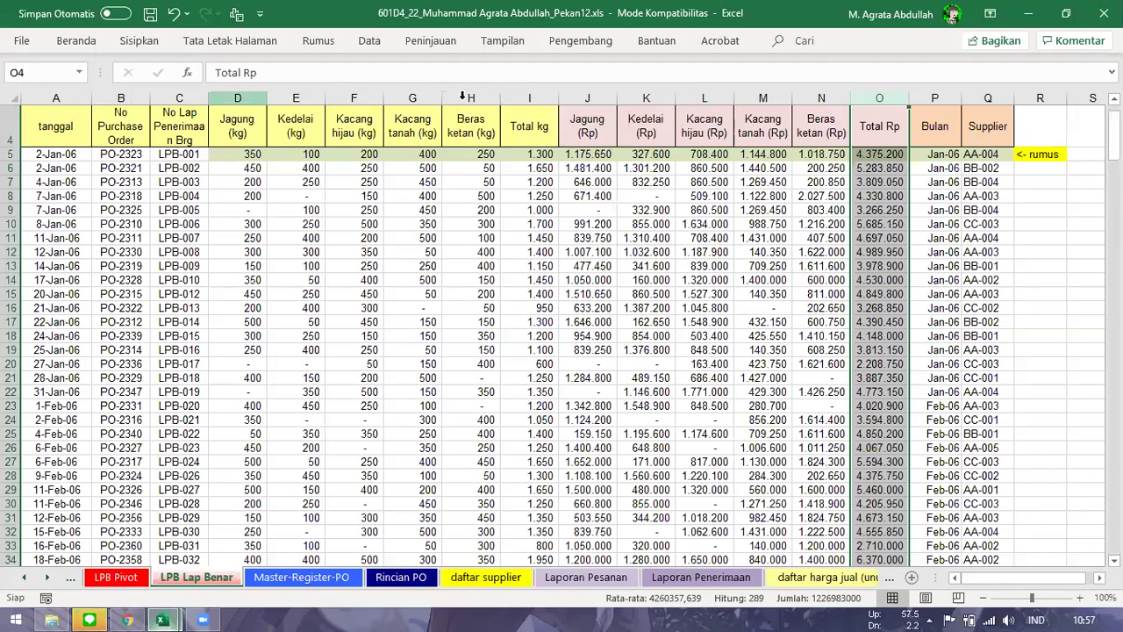
left_click(250, 96)
key("Right")
key("Right")
key("Right")
key("Right")
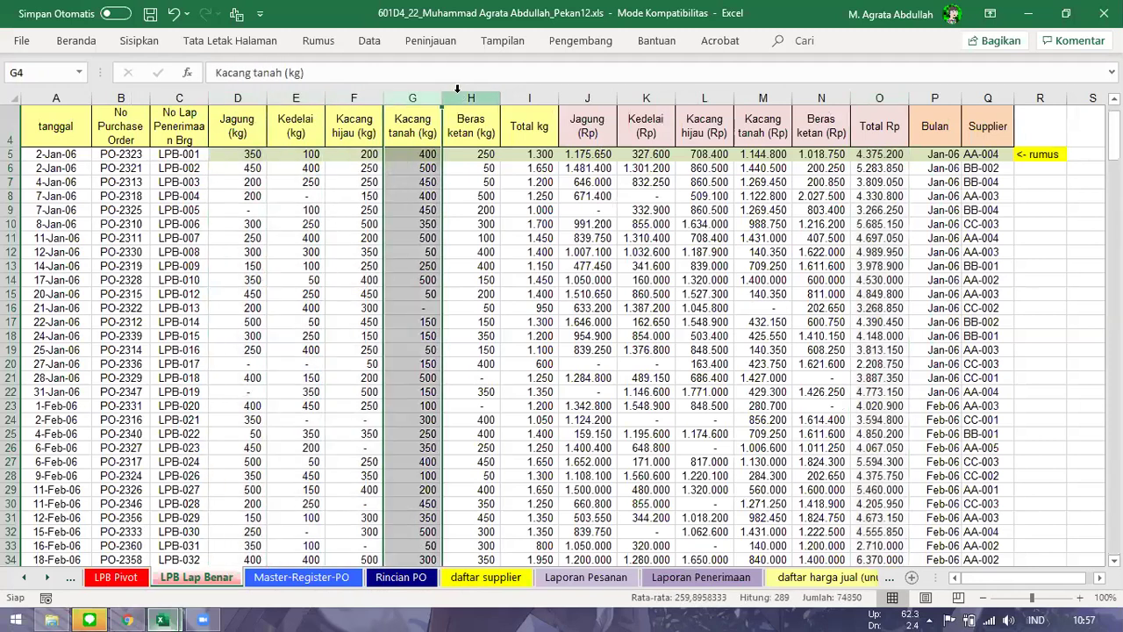
left_click(239, 98)
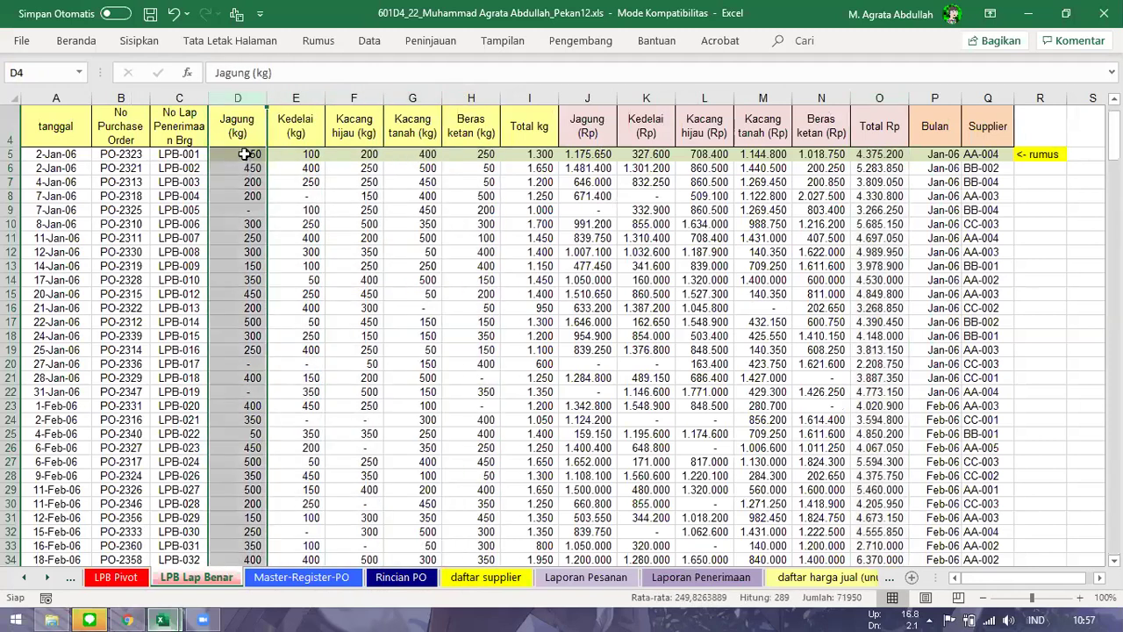
- Select the Jagung (kg) data from D5 to its last row, and check the Jagung (Rp) formula in J5
left_click(247, 154)
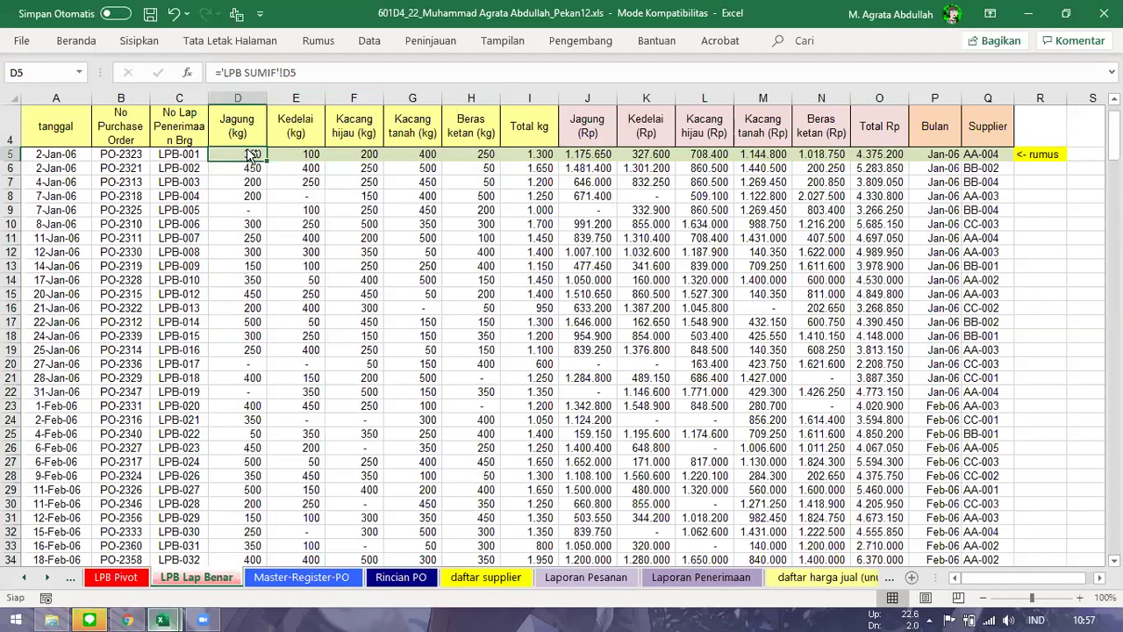
key("ctrl+shift+Down")
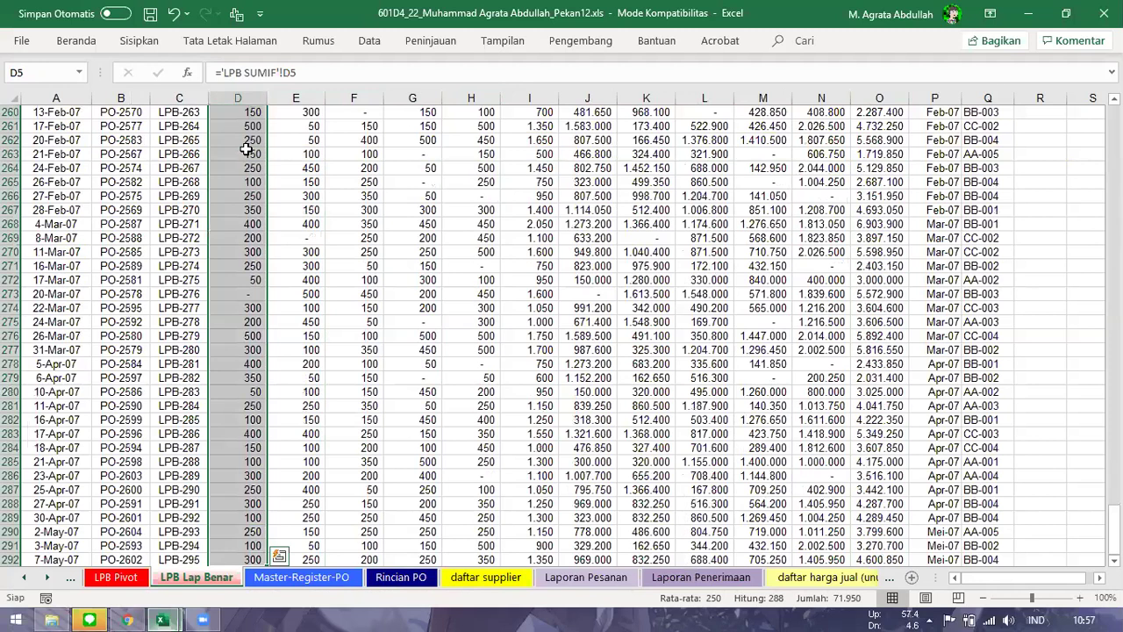
key("Up")
key("Right")
key("Right")
key("Right")
key("Right")
key("Right")
key("Right")
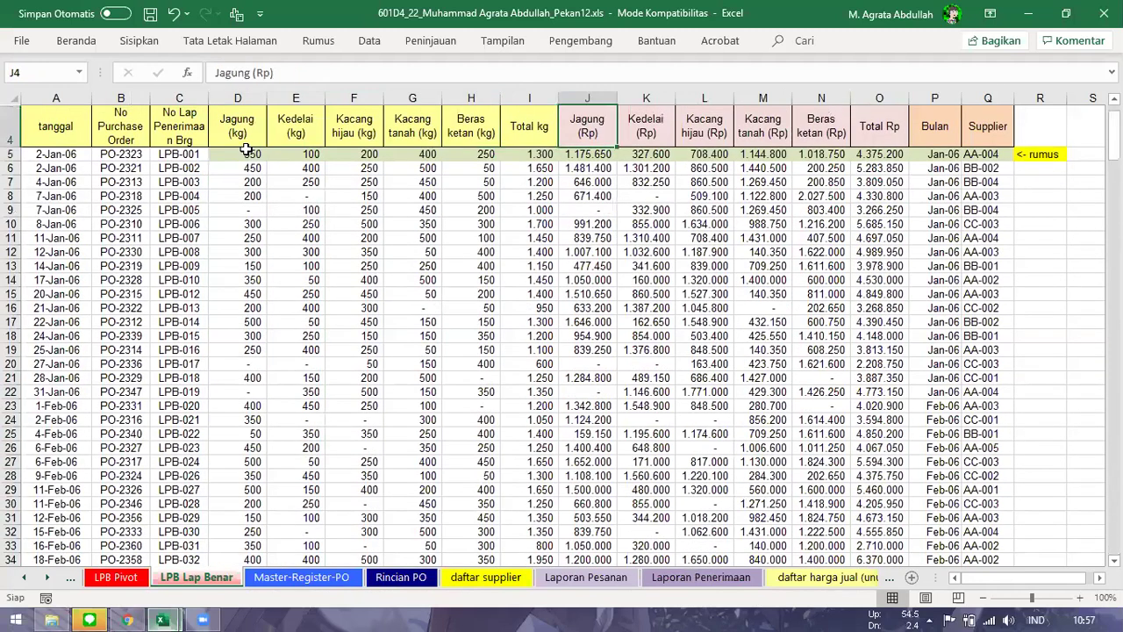
key("Down")
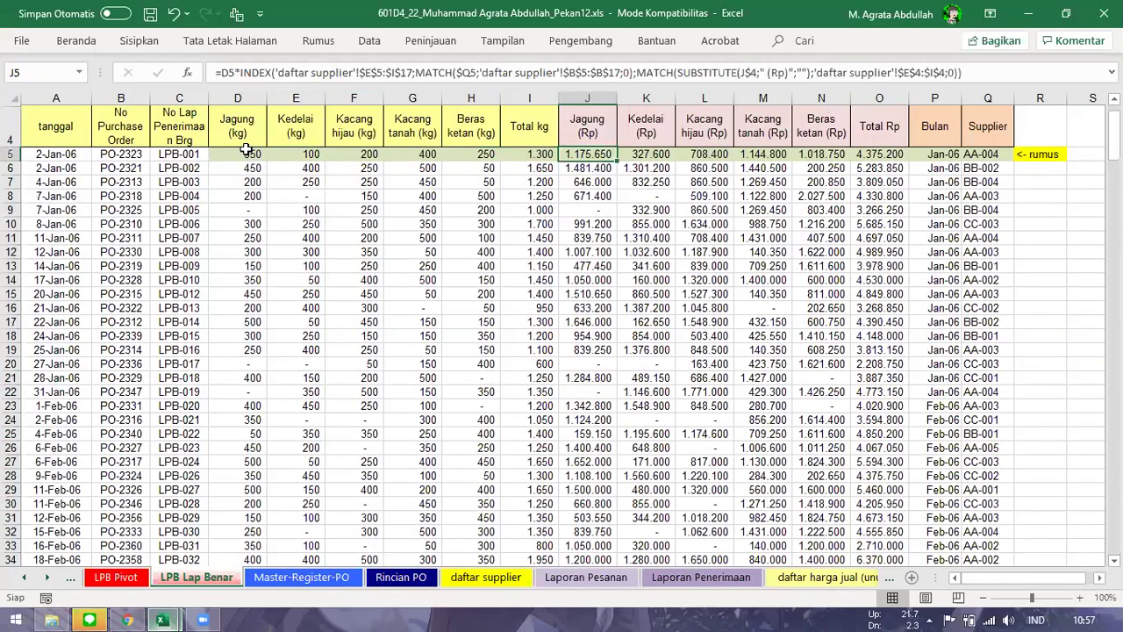
- Return to Laporan Penerimaan and examine the SUM formula for Jagung's Total Kg in G105
left_click(693, 579)
left_click(476, 345)
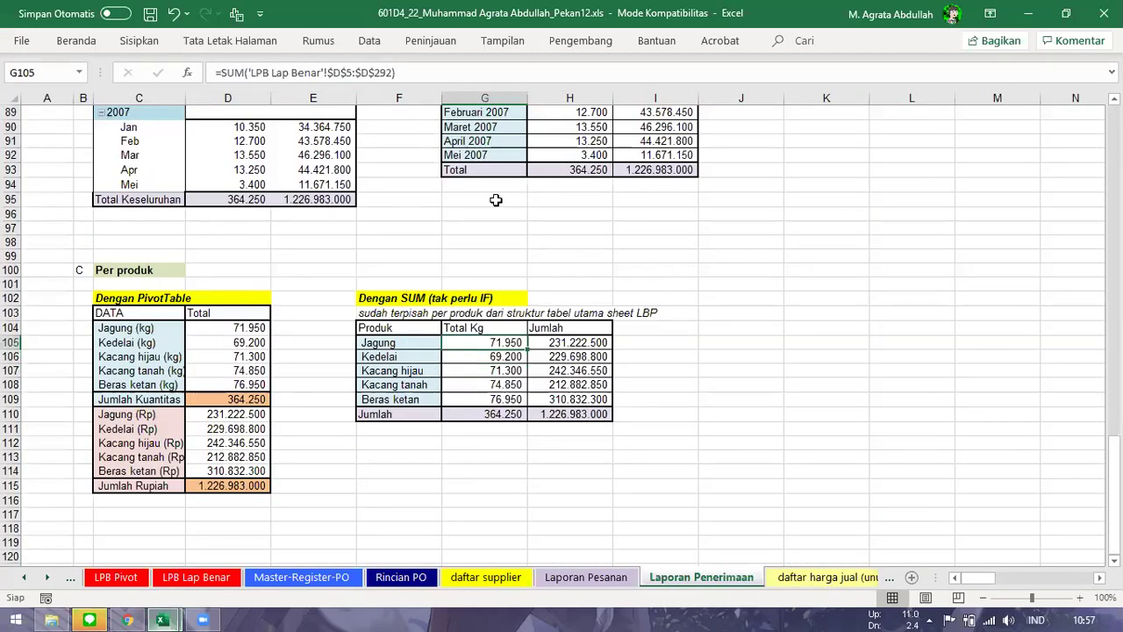
left_click(401, 74)
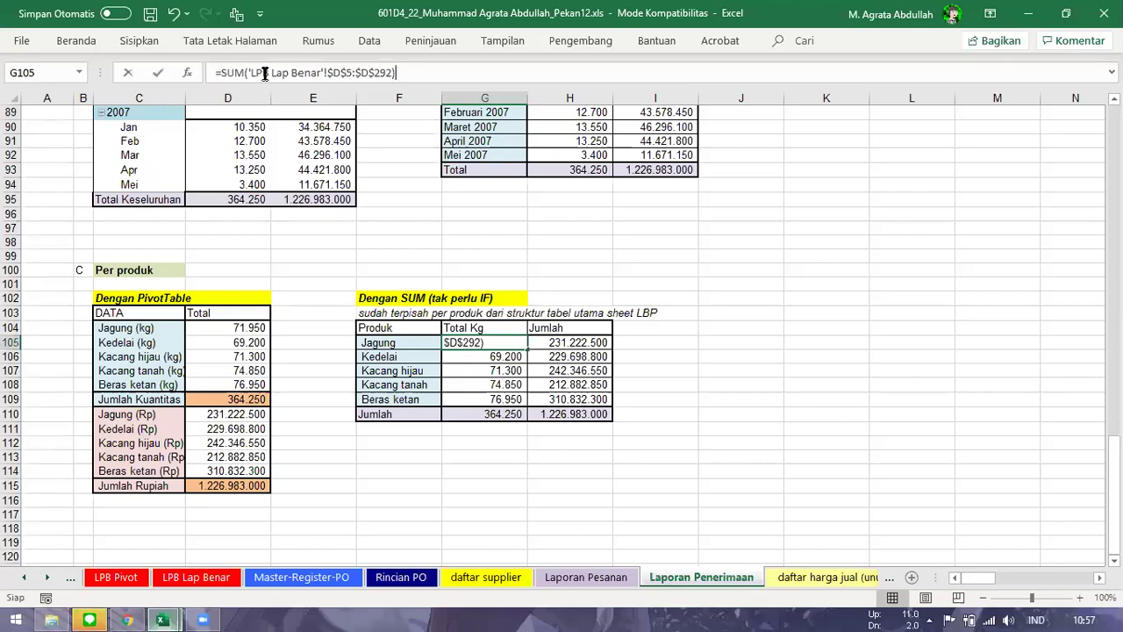
left_click(405, 73)
key("Return")
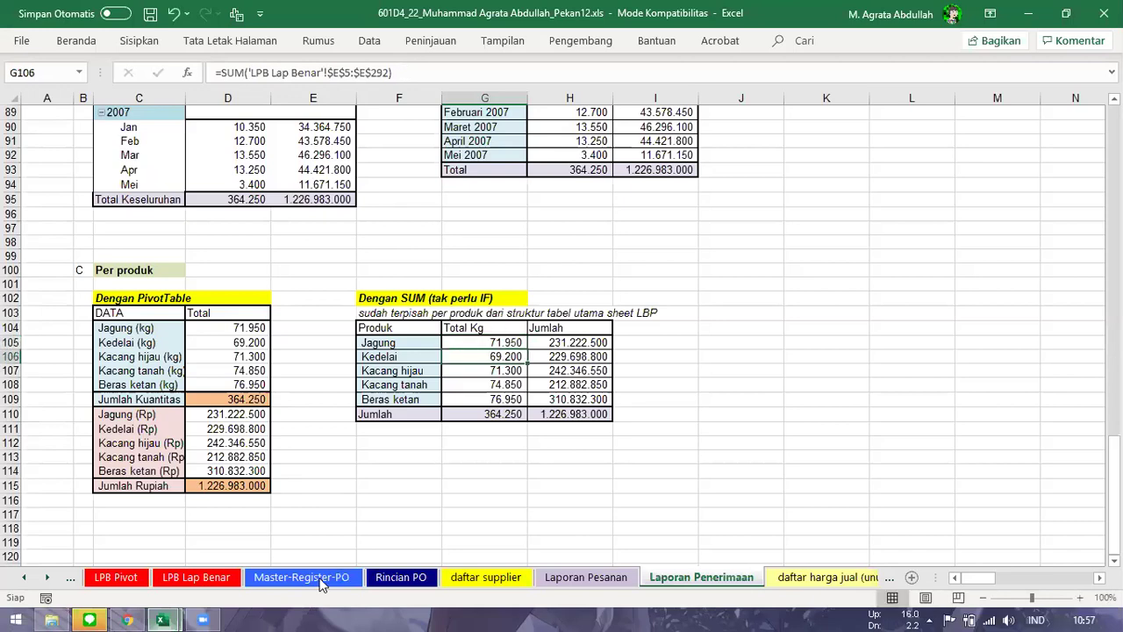
- Go back to LPB Lap Benar, check the extent of the Jagung (kg) range from D5 downward, and return to the header row
key("ctrl+Page_Up")
key("ctrl+Page_Up")
key("ctrl+Page_Up")
key("ctrl+Page_Up")
key("ctrl+Page_Up")
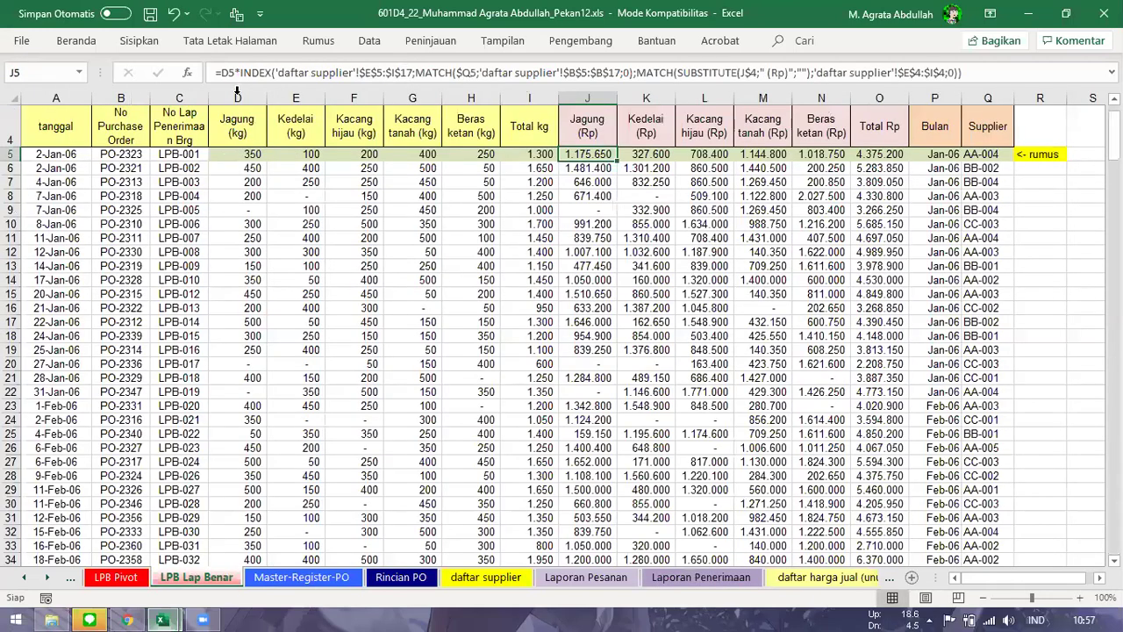
left_click(241, 153)
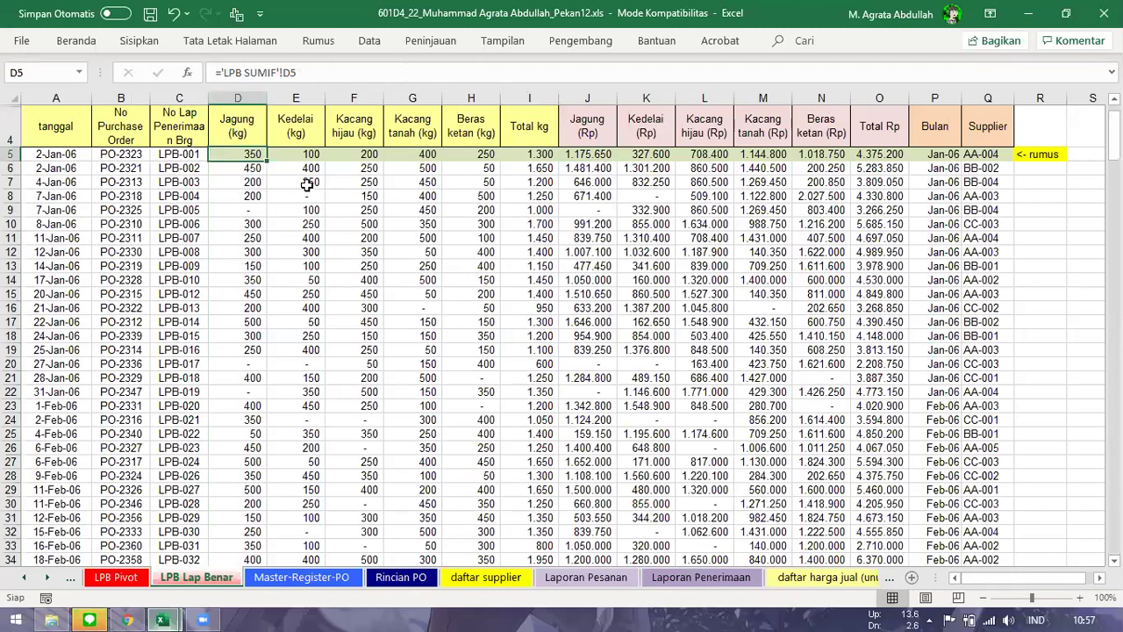
key("ctrl+shift+Down")
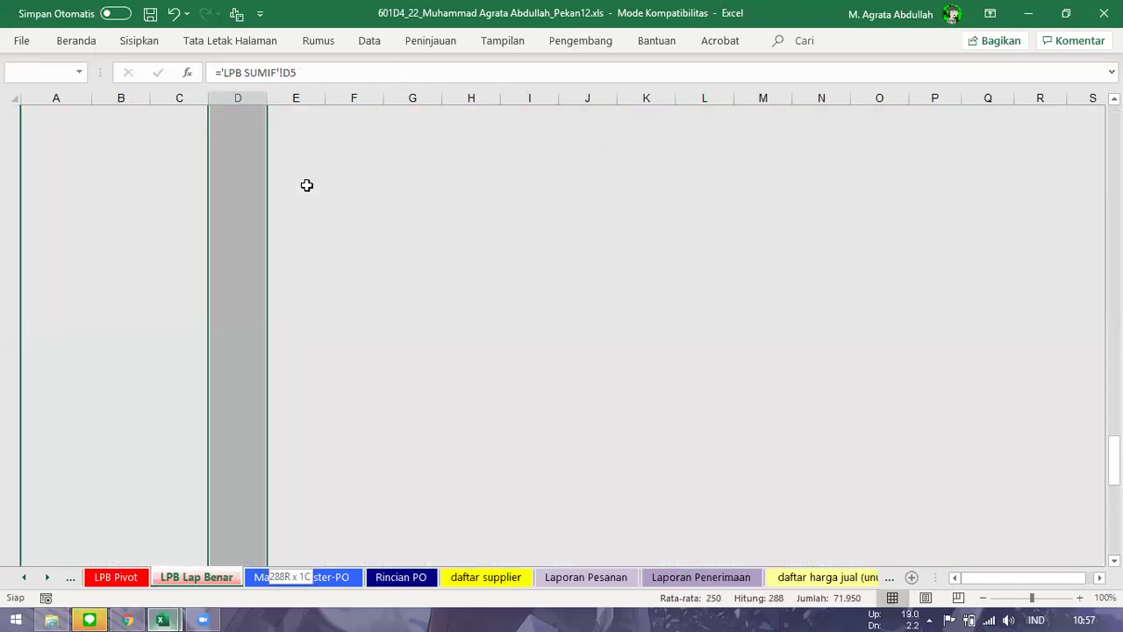
scroll(293, 293, "down", 5)
left_click(290, 292)
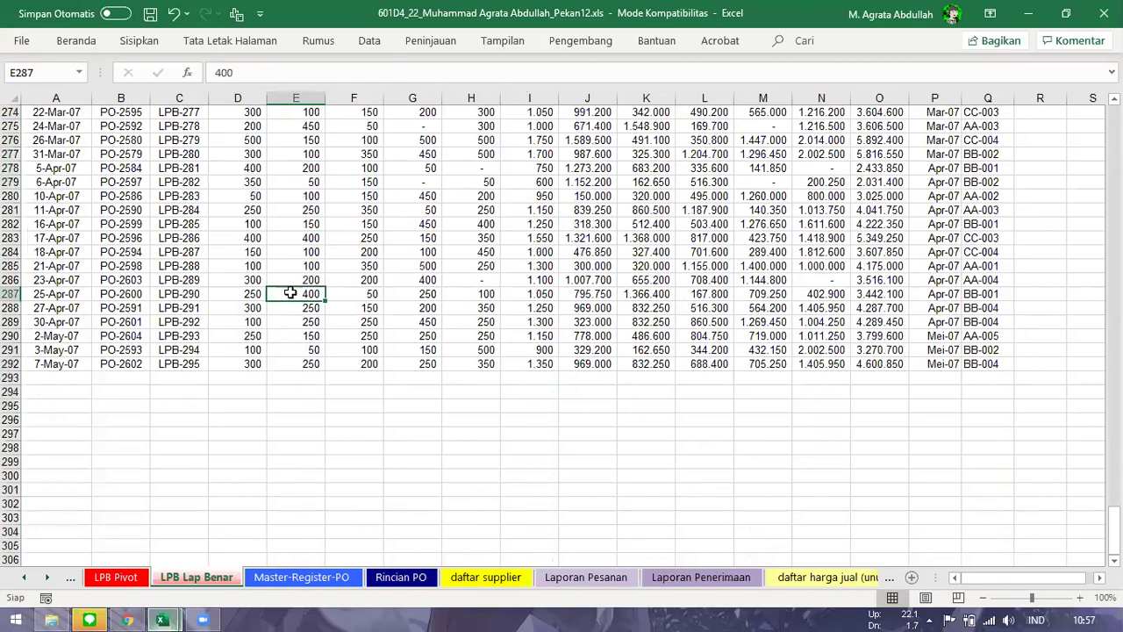
key("ctrl+Up")
key("Left")
key("ctrl+Up")
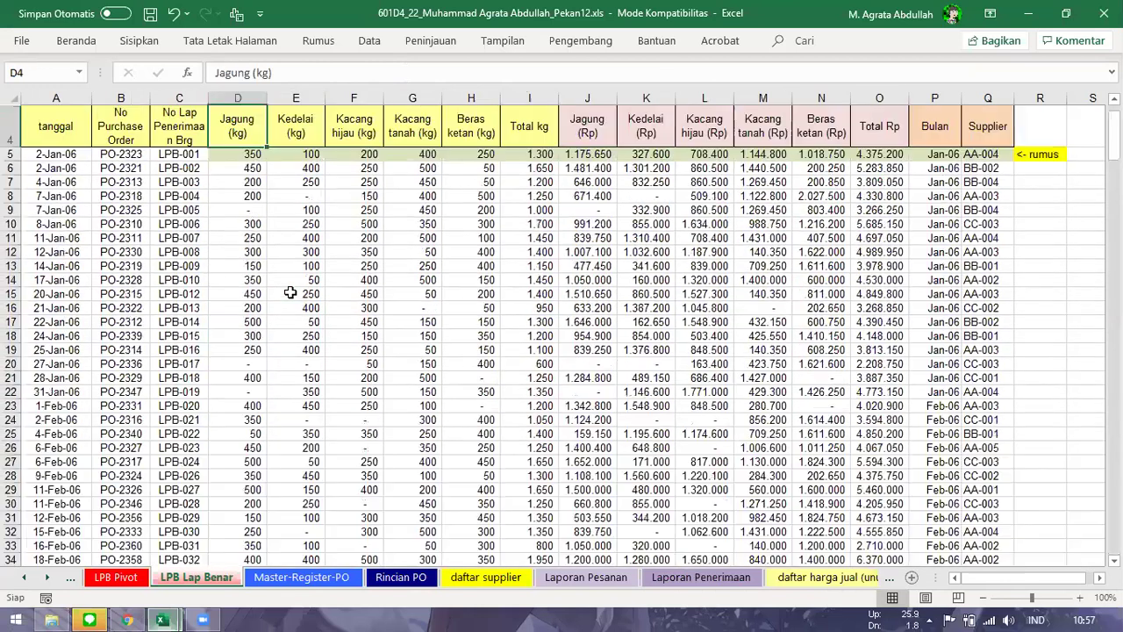
key("ctrl+Left")
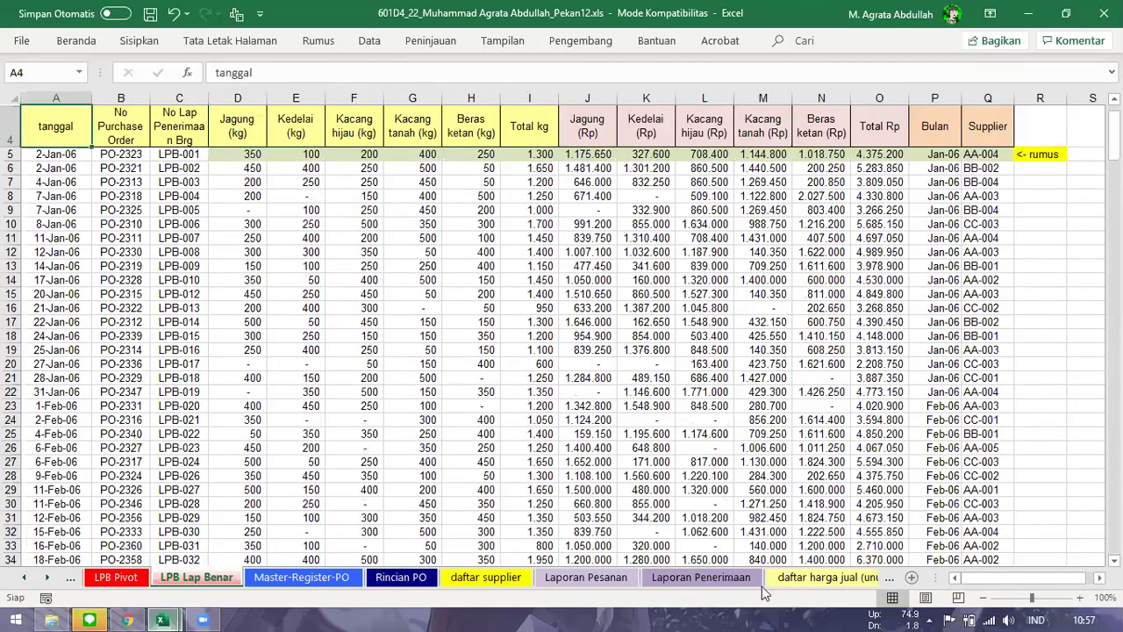
- Return to the Laporan Penerimaan sheet and check the Kacang hijau Total Kg SUM formula in G107
left_click(764, 584)
left_click(639, 582)
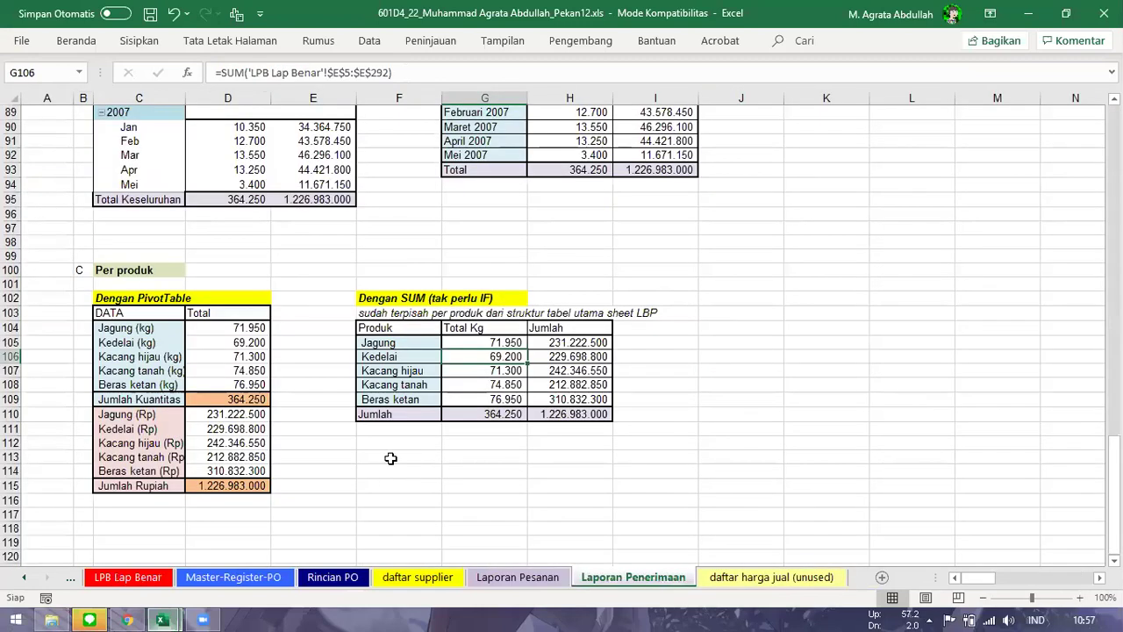
left_click(518, 370)
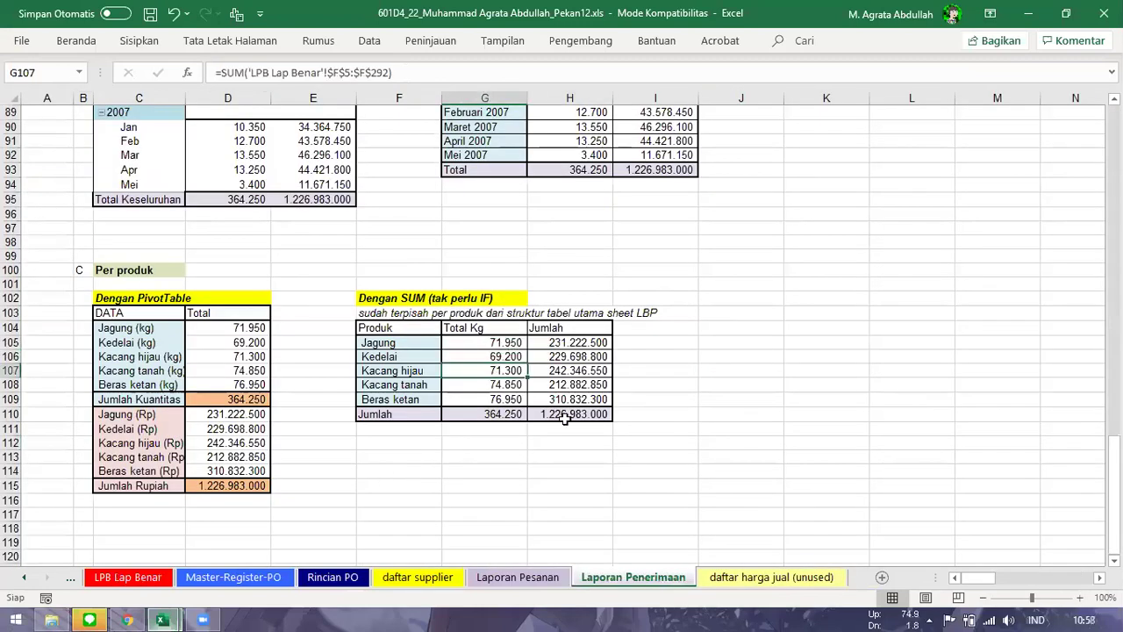
- Return to the start of Laporan Penerimaan, and open the TEMUKAN task list on the SOAL sheet
left_click(569, 471)
mouse_move(52, 620)
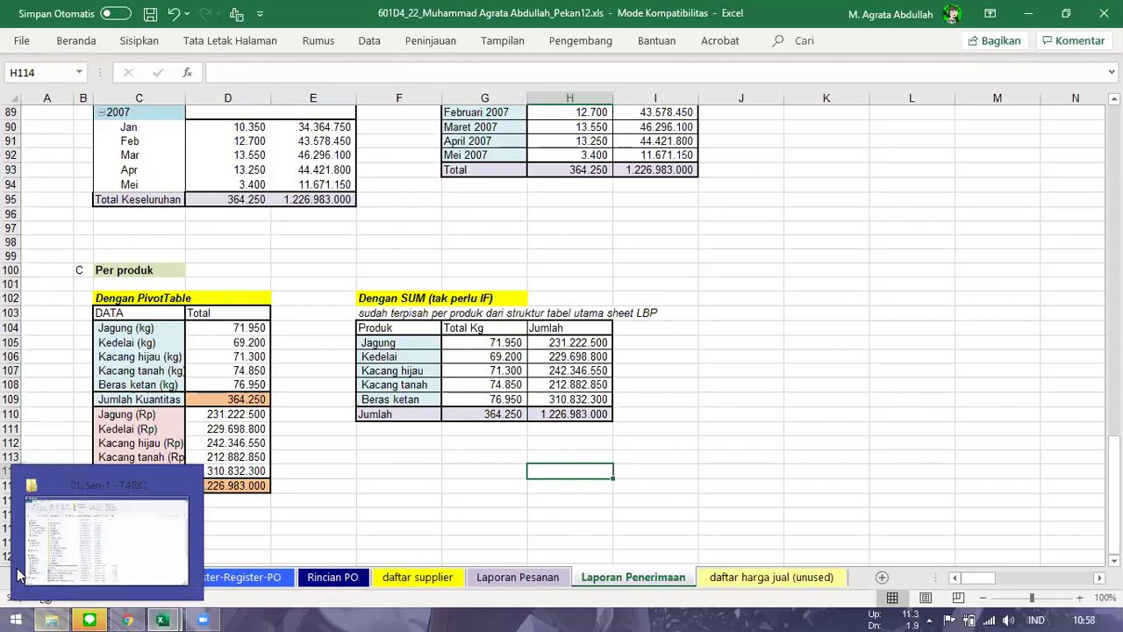
left_click(54, 314)
scroll(56, 314, "up", 11)
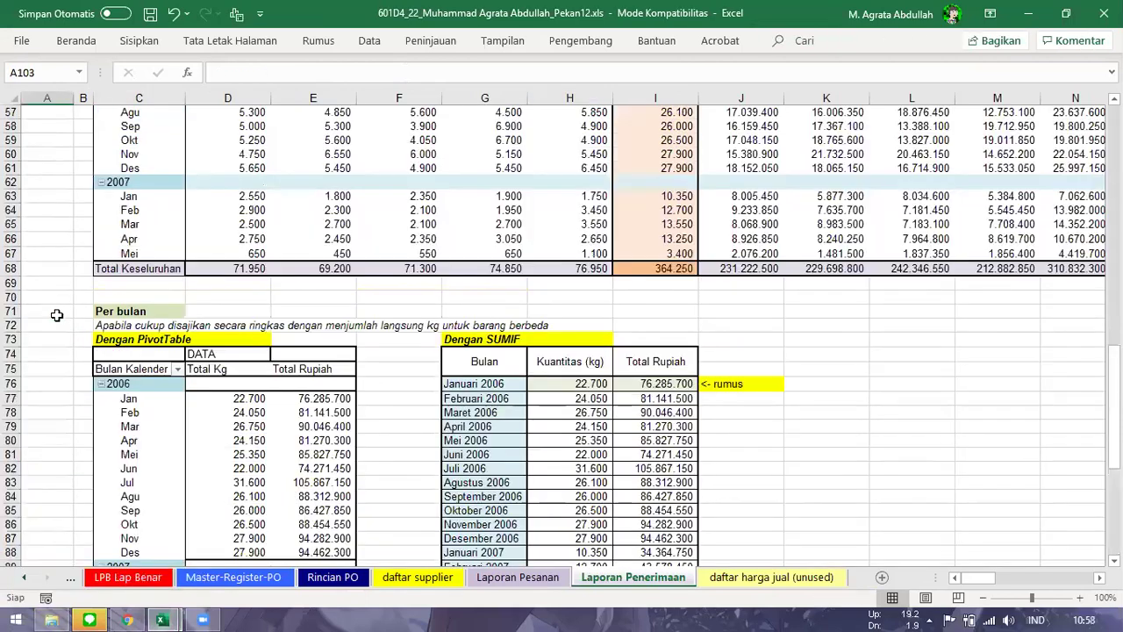
scroll(56, 315, "up", 3)
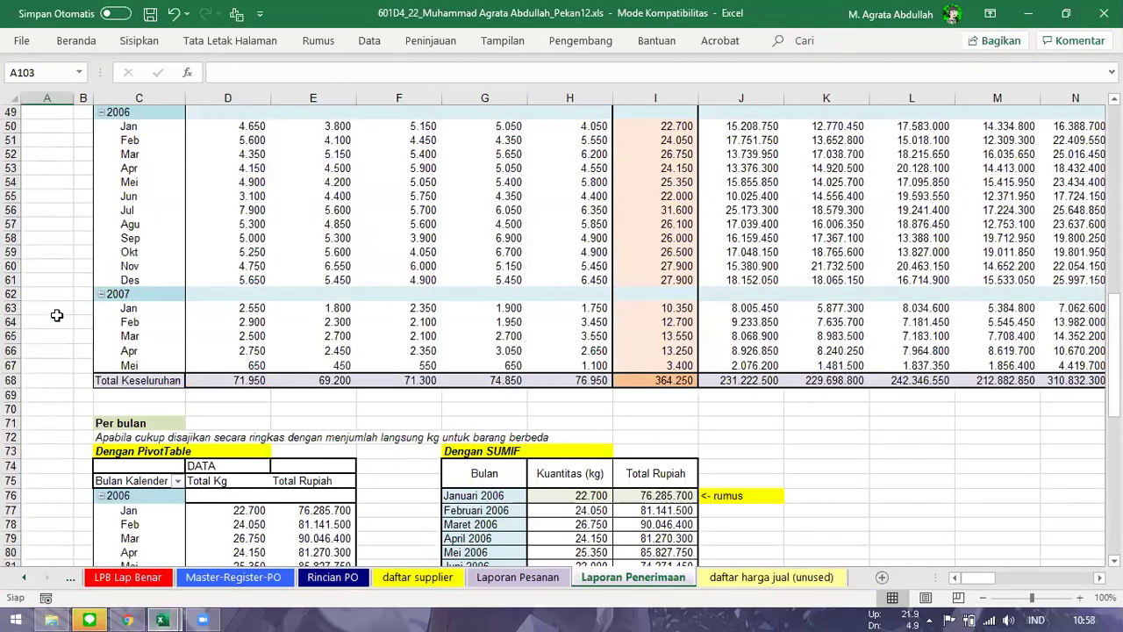
scroll(56, 314, "up", 16)
left_click(23, 581)
left_click(23, 581)
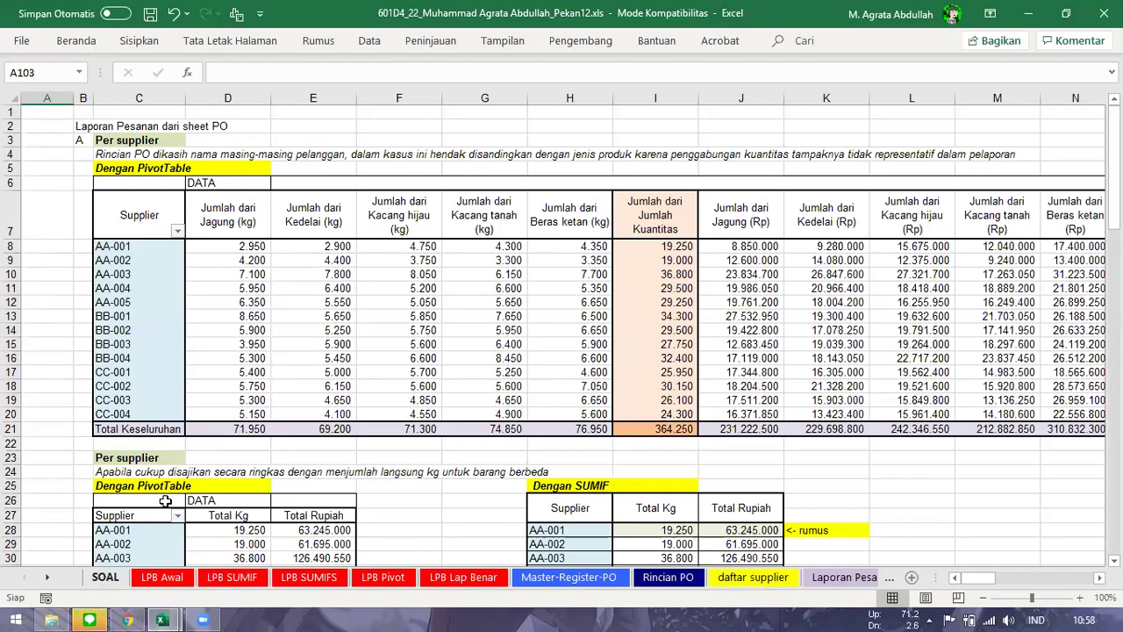
left_click(105, 579)
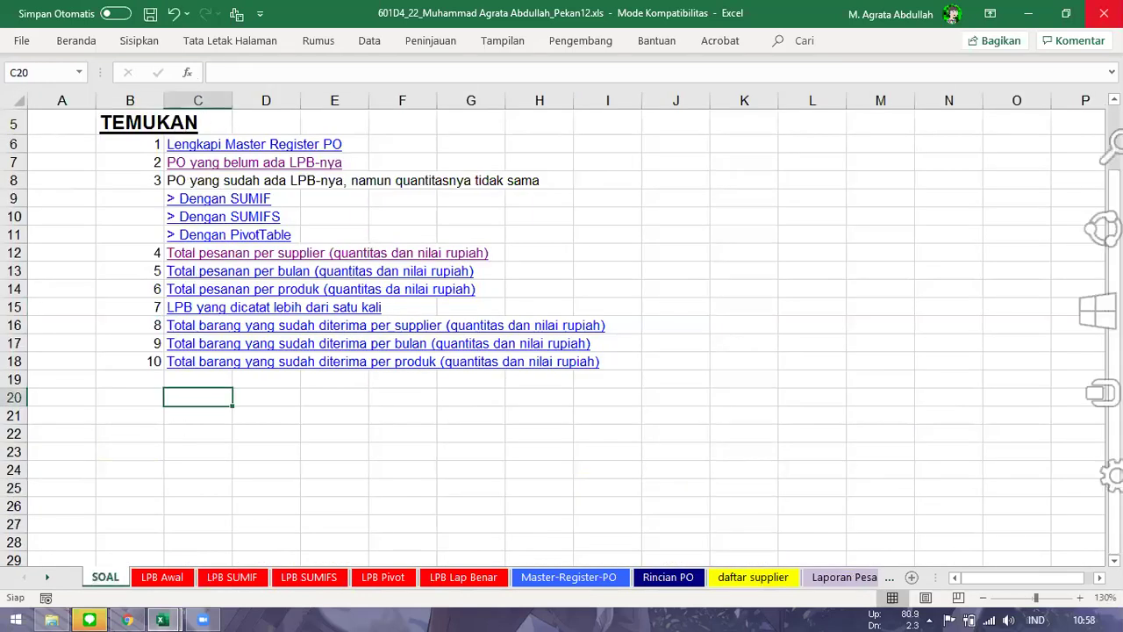
left_click(697, 245)
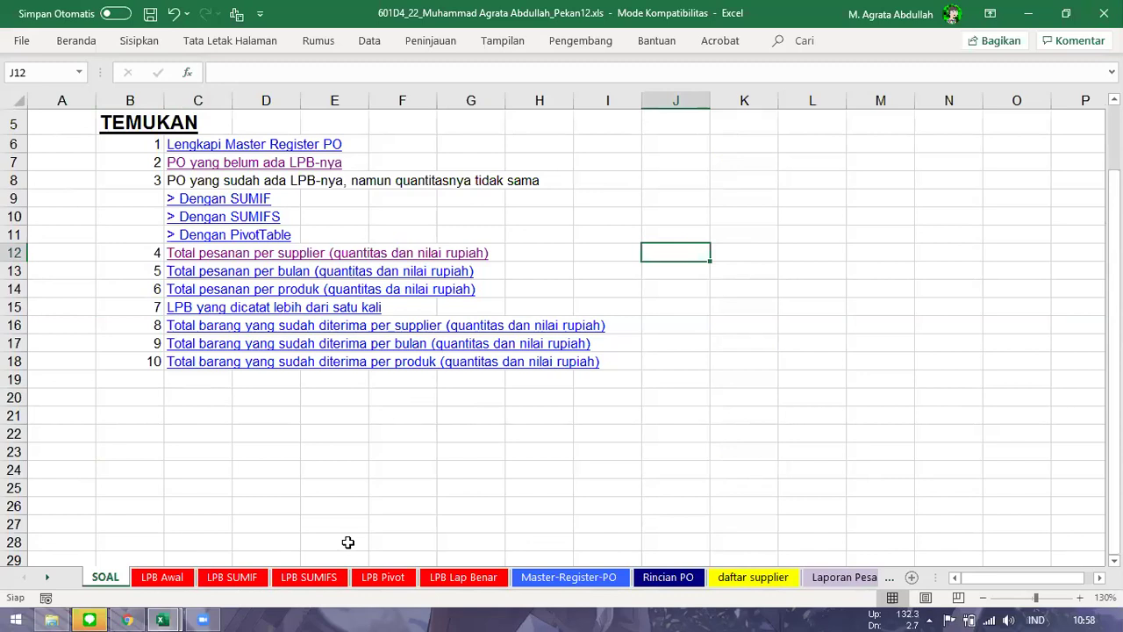
- Open LPB Pivot briefly, and go to LPB Lap Benar to review the product Rp and Bulan columns in the first data rows
left_click(384, 577)
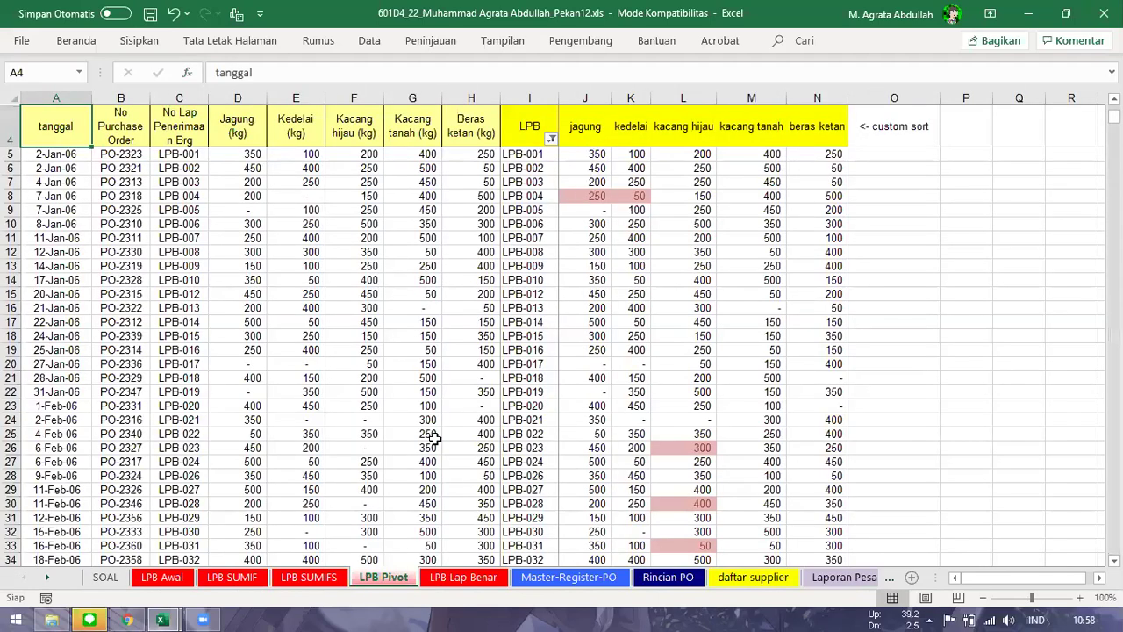
left_click(464, 578)
left_click(589, 154)
left_click(646, 168)
left_click(704, 167)
left_click(588, 154)
left_click(703, 168)
left_click(934, 155)
left_click(935, 181)
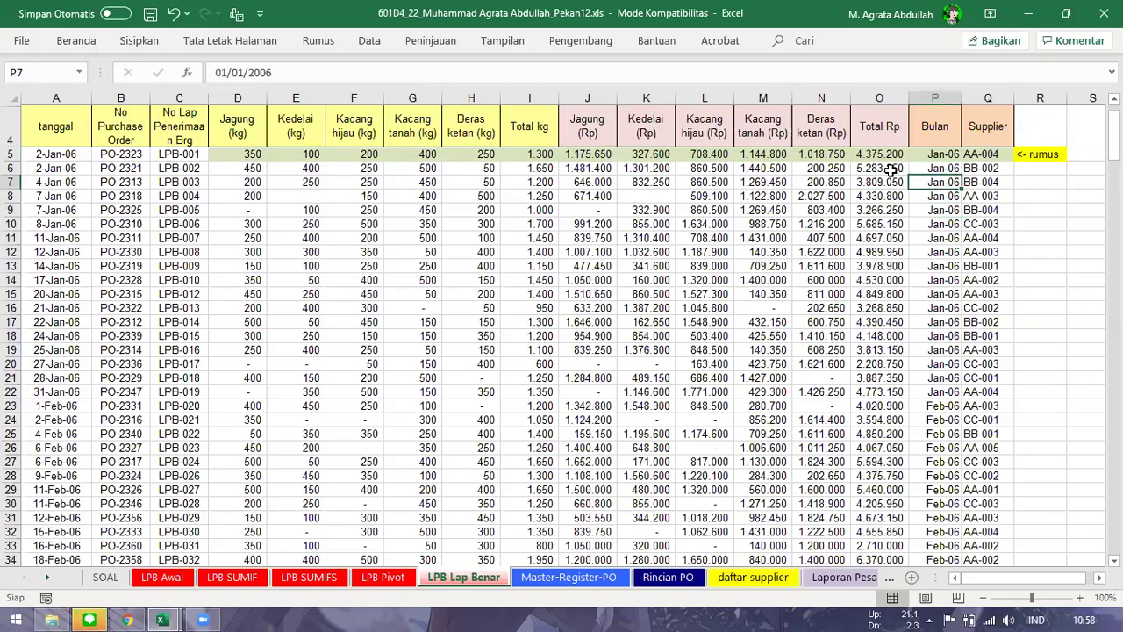
- Check the row 5 formulas of the Jagung to Kacang tanah (Rp) columns and the Bulan formula in P5
left_click(628, 154)
left_click(590, 154)
left_click(637, 154)
left_click(704, 155)
left_click(763, 154)
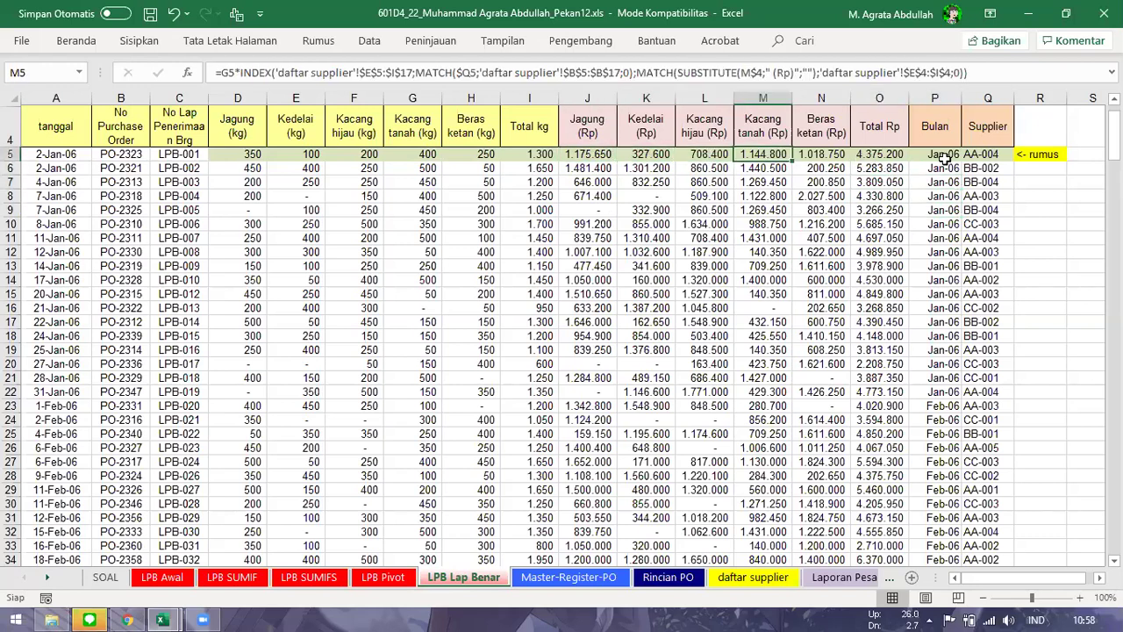
left_click(969, 156)
left_click(958, 154)
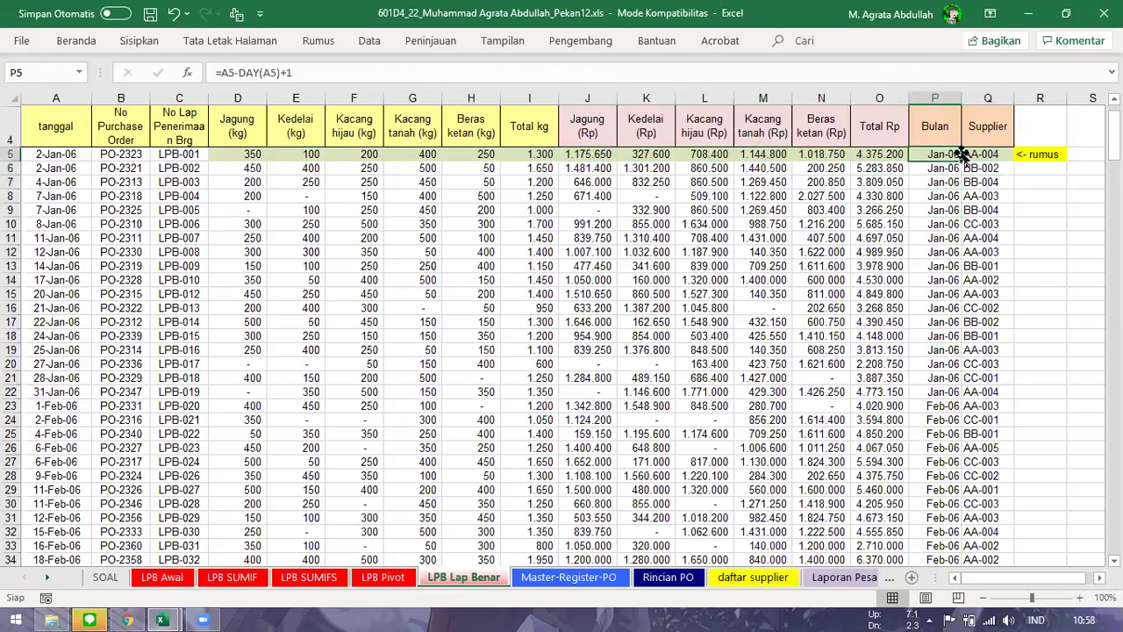
- Go through Rincian PO, daftar supplier and Laporan Pesanan to Laporan Penerimaan, and check the per-supplier jagung SUMIF formula in S8
left_click(641, 579)
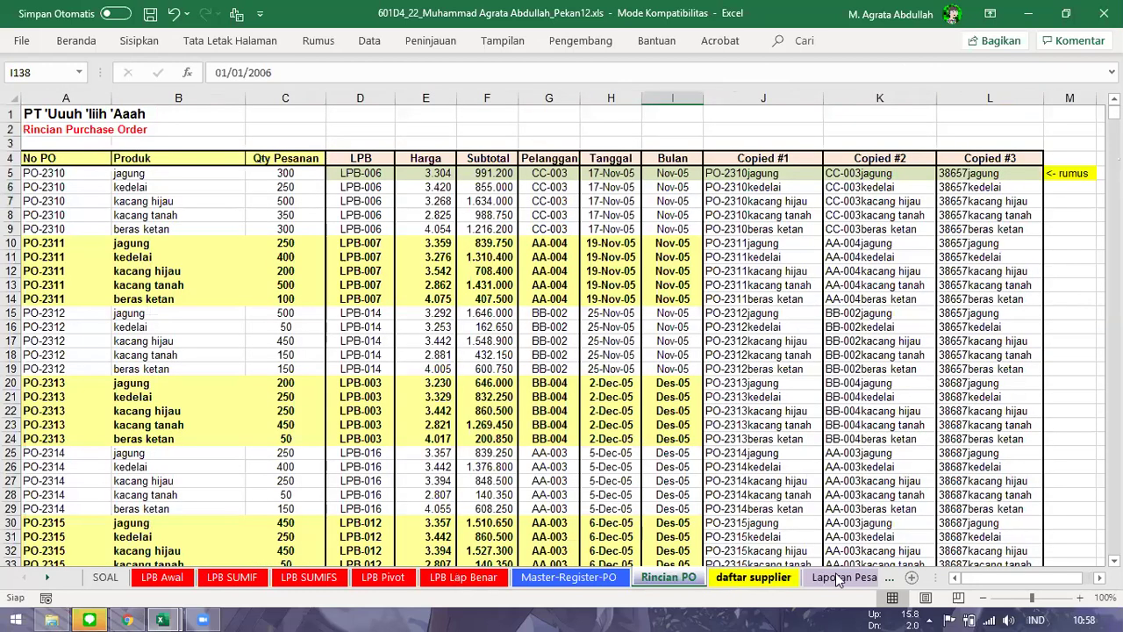
key("ctrl+Page_Down")
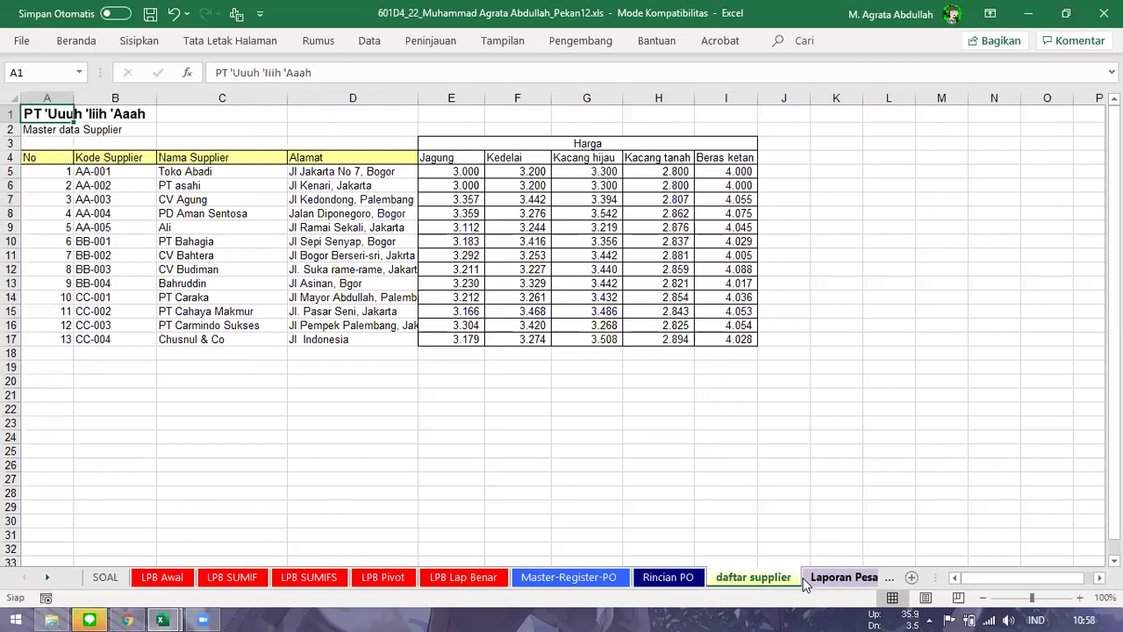
left_click(806, 579)
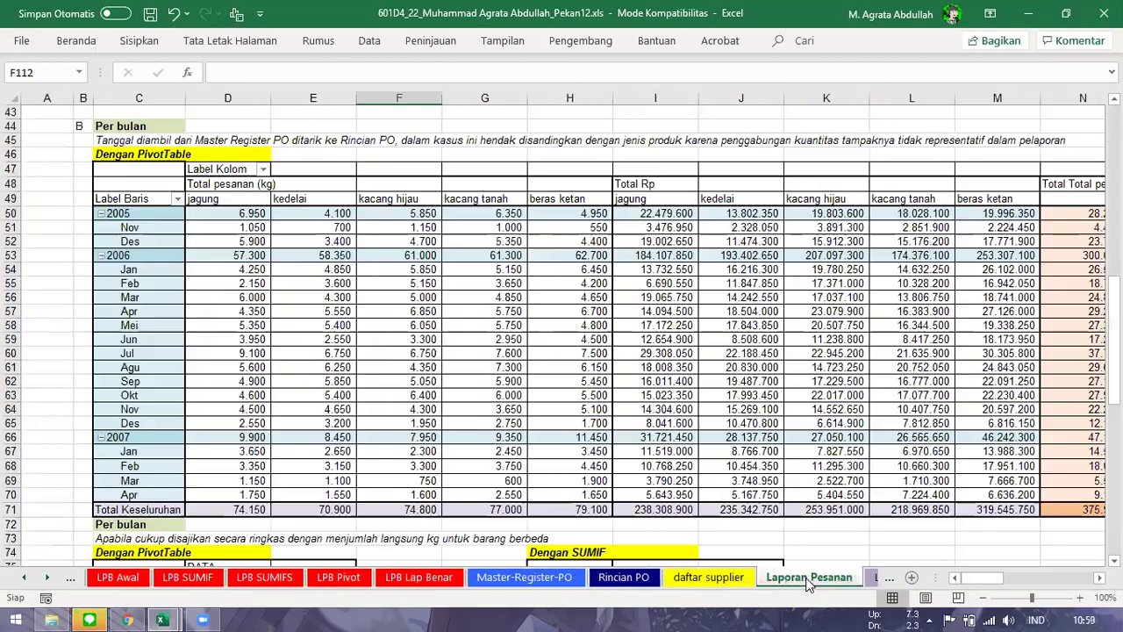
left_click(864, 577)
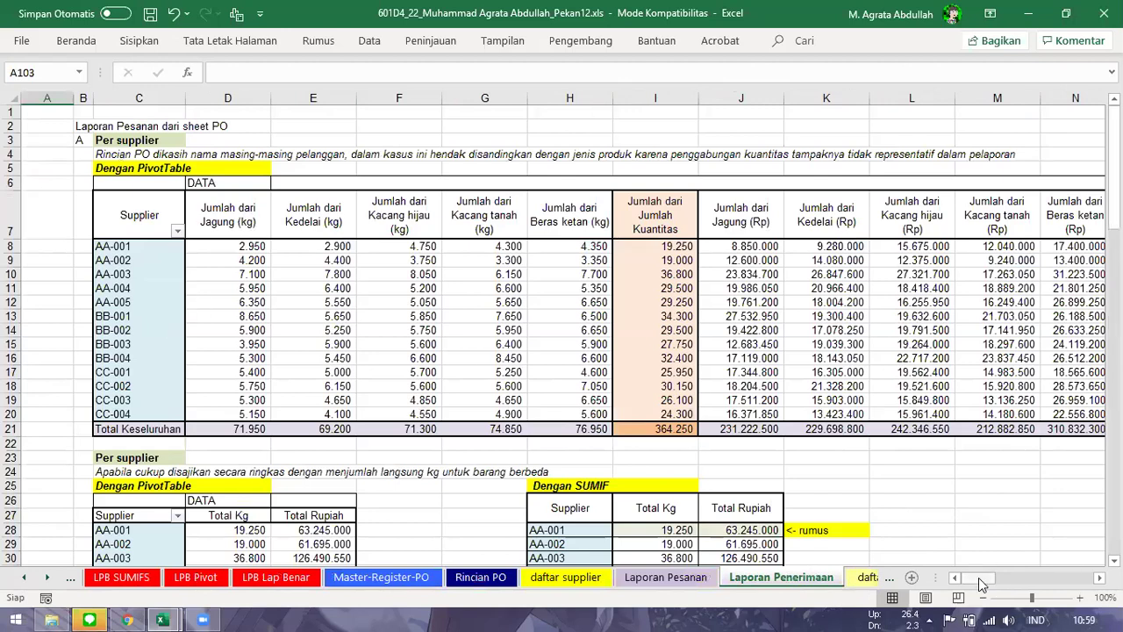
left_click_drag(978, 576, 1025, 581)
left_click(265, 247)
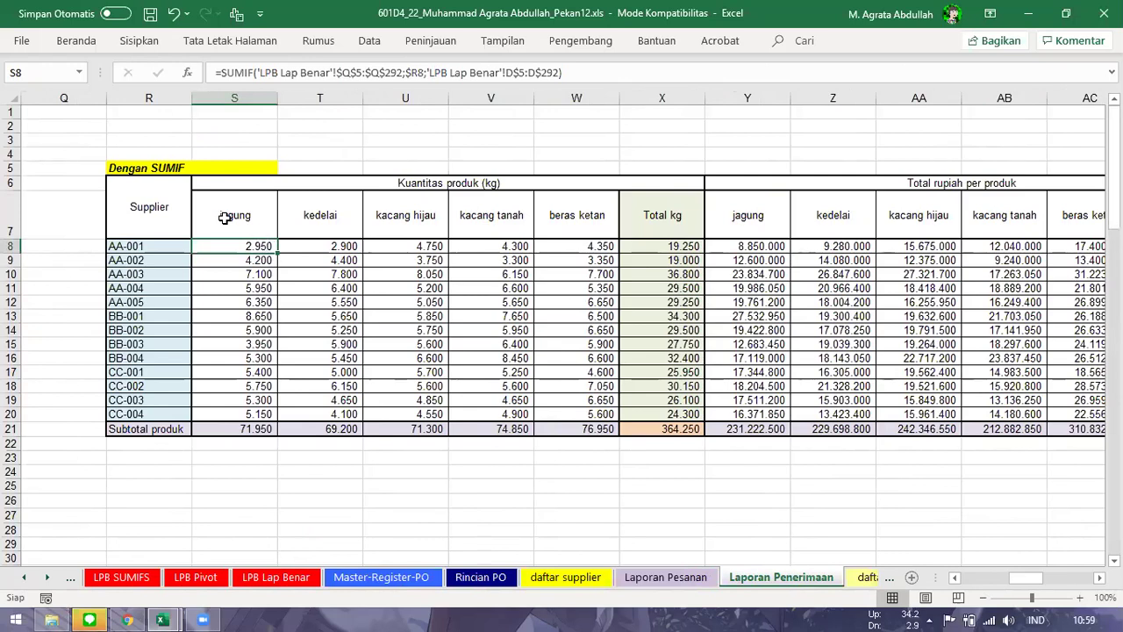
- Switch to Laporan Pesanan and check the per-supplier jagung SUMIF formula for AA-001 in S9
left_click(658, 578)
scroll(816, 513, "up", 14)
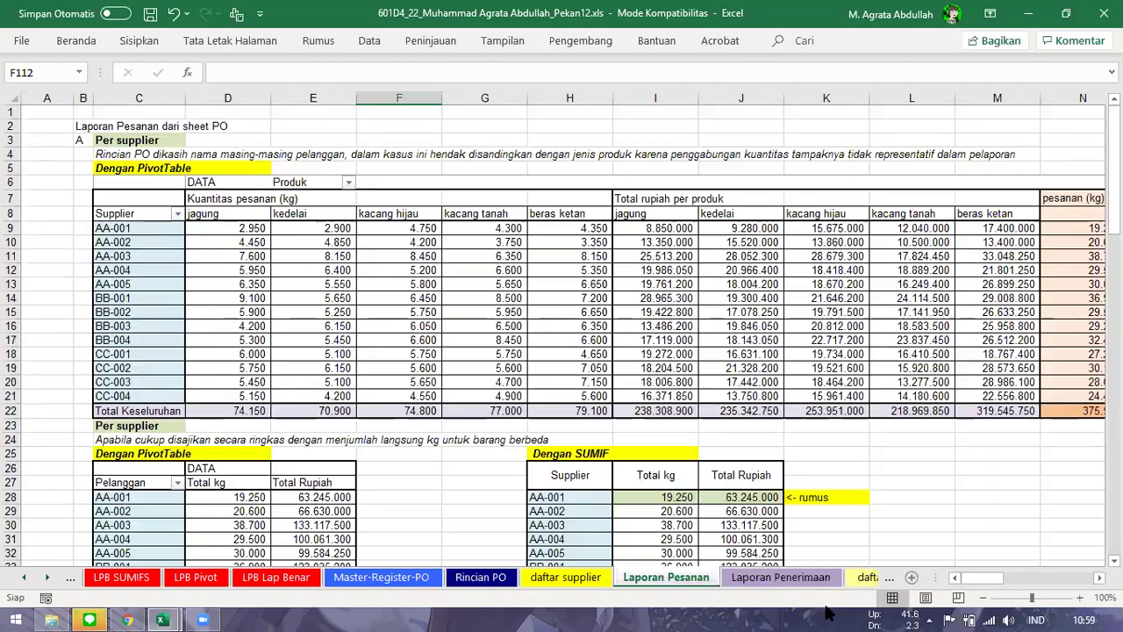
left_click(1031, 577)
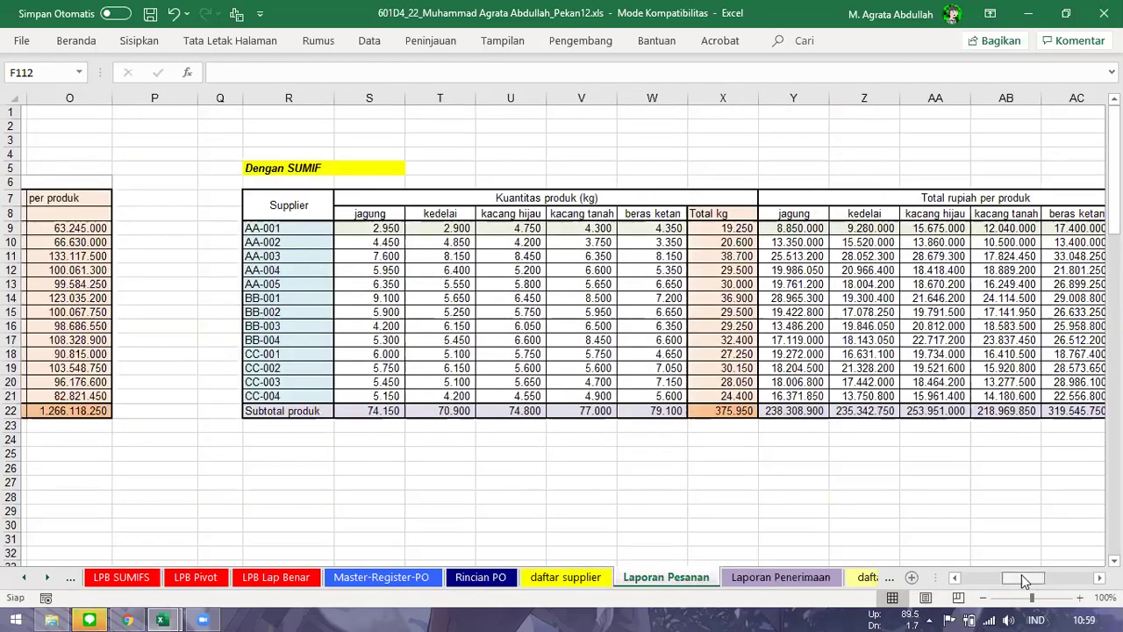
left_click(264, 228)
left_click(221, 226)
left_click(261, 213)
left_click(268, 228)
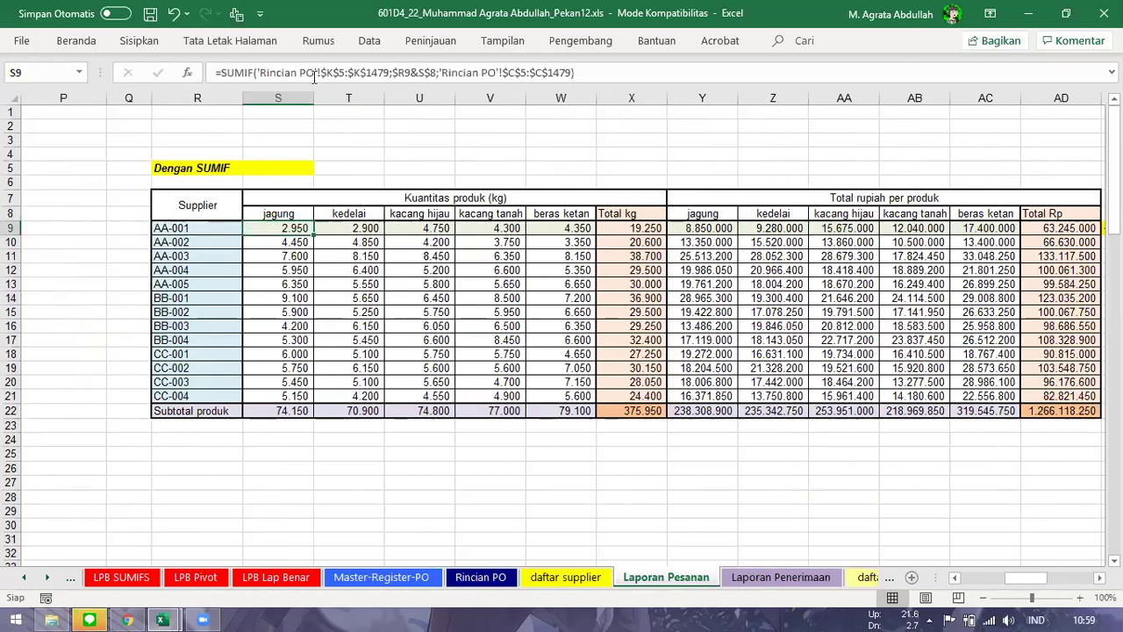
- Examine the combined criteria $R9&S$8 inside the S9 SUMIF formula, and close the formula without changes
left_click(353, 73)
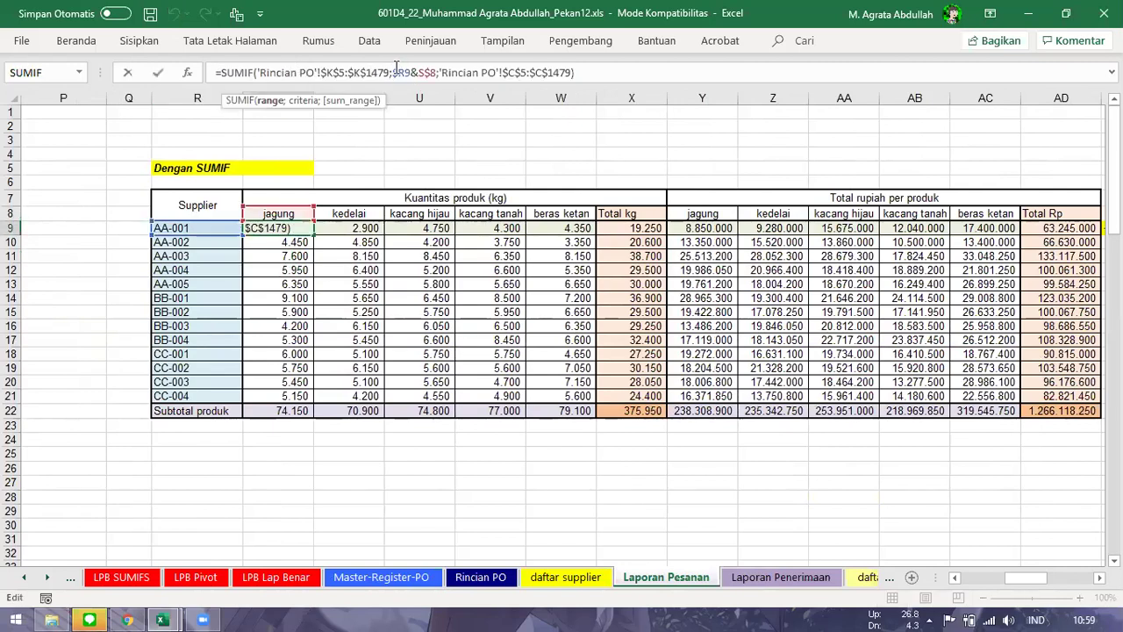
left_click_drag(391, 73, 439, 73)
left_click(437, 72)
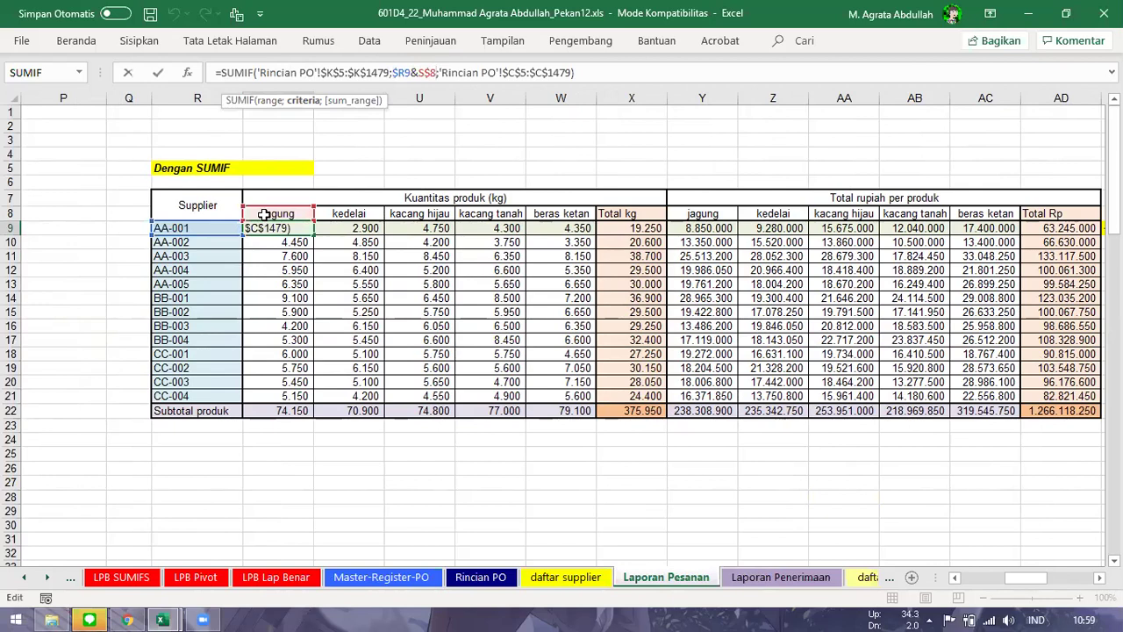
key("ctrl+Return")
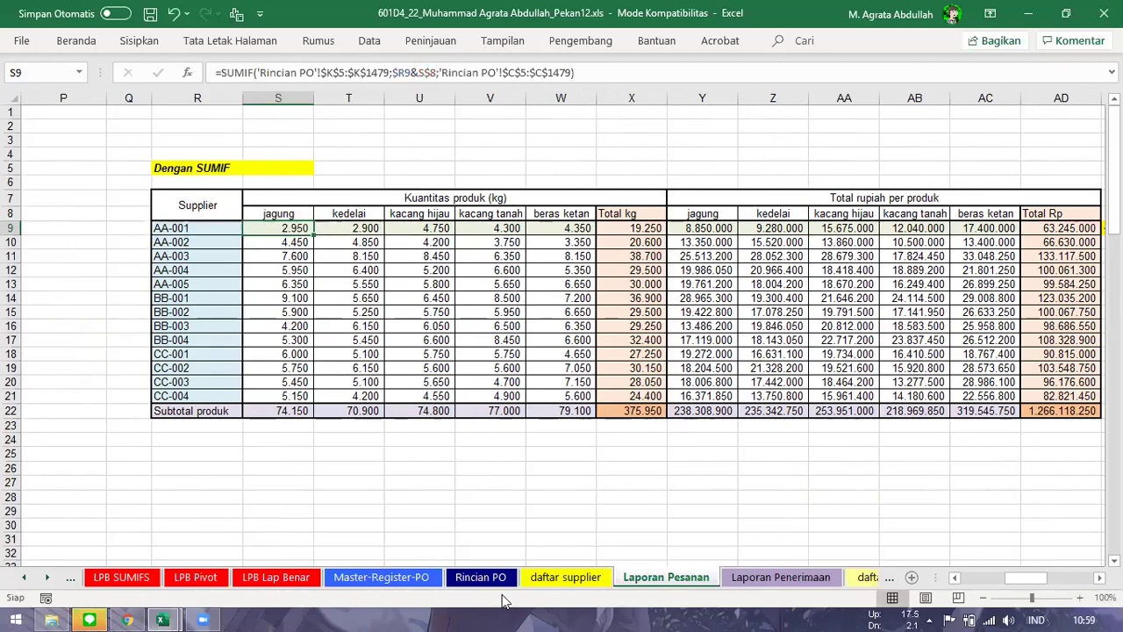
- Open Rincian PO and check the row 5 helper formulas under Copied #1, Copied #2 and Copied #3
left_click(461, 582)
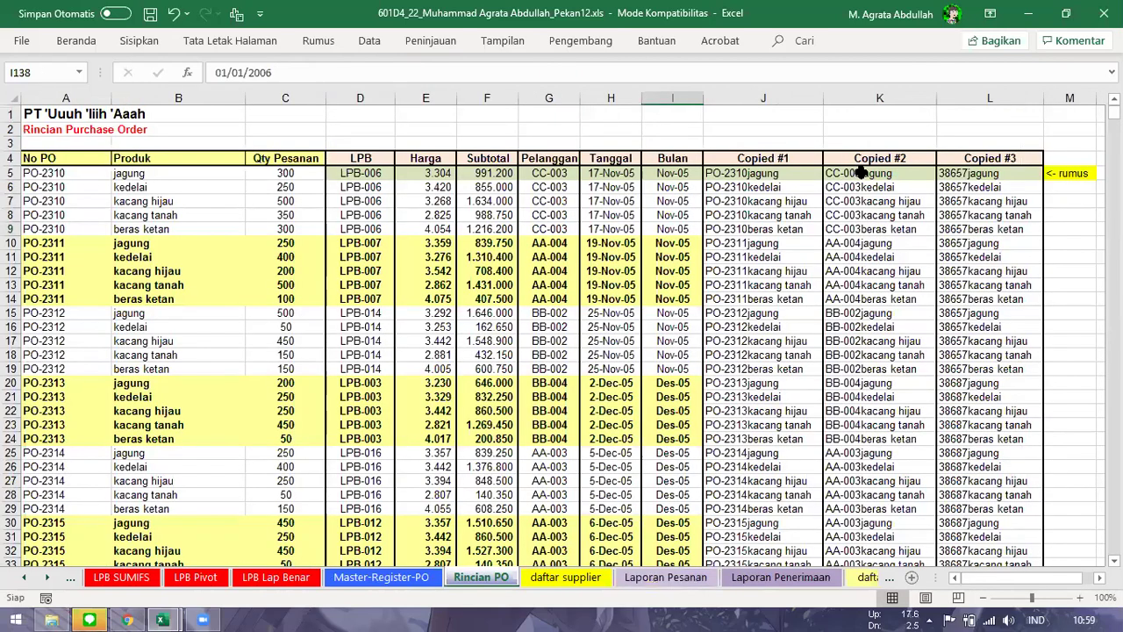
left_click(862, 173)
key("Right")
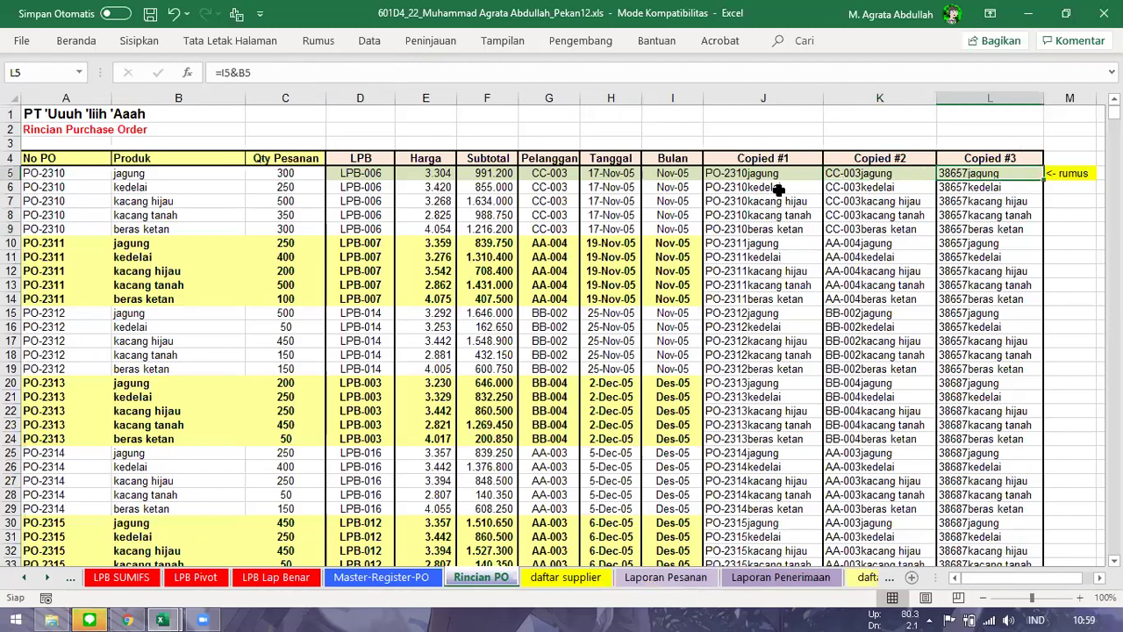
left_click(781, 187)
key("Up")
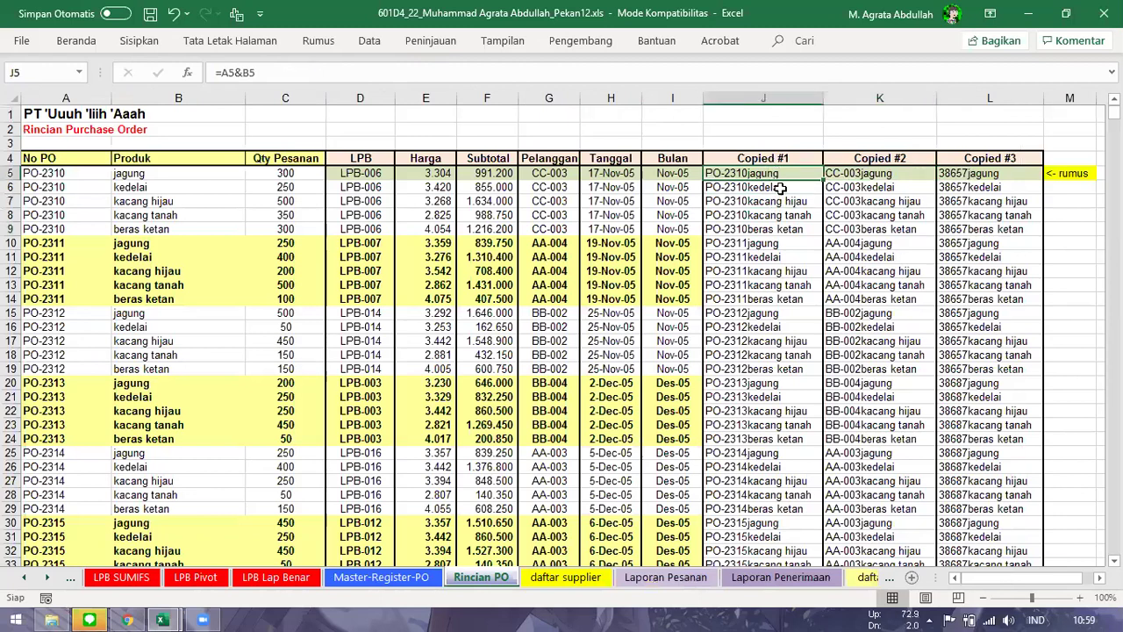
left_click(869, 174)
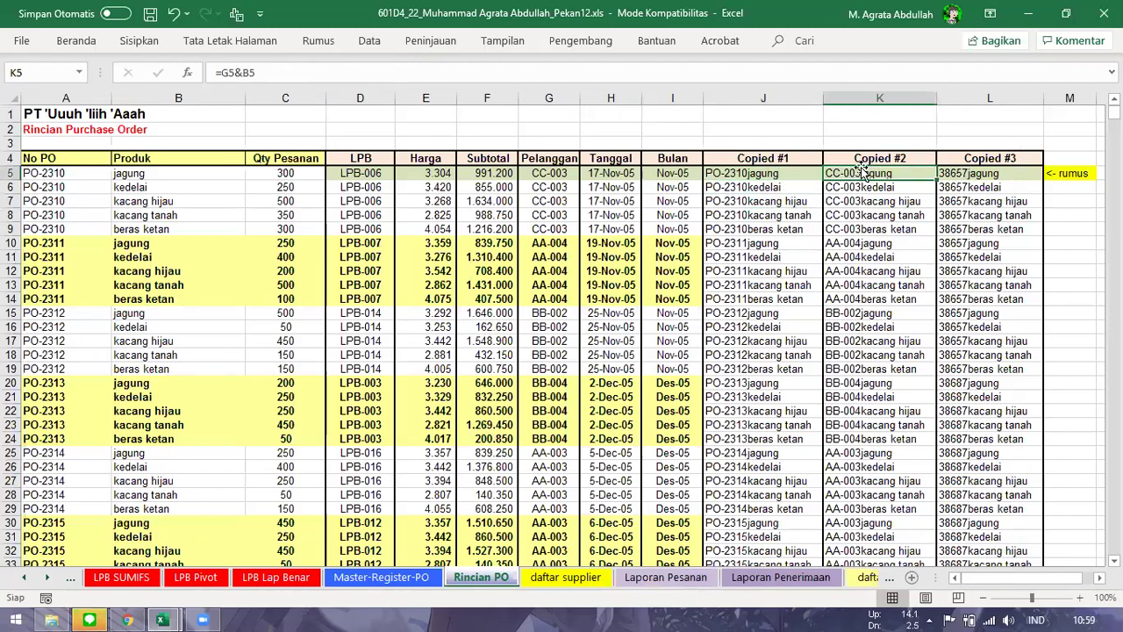
- Review the combined supplier-and-product keys down the Copied #2 column, and check the Copied #3 formula in L5
left_click(865, 251)
left_click(867, 341)
left_click(869, 397)
left_click(868, 467)
left_click(869, 509)
left_click(974, 173)
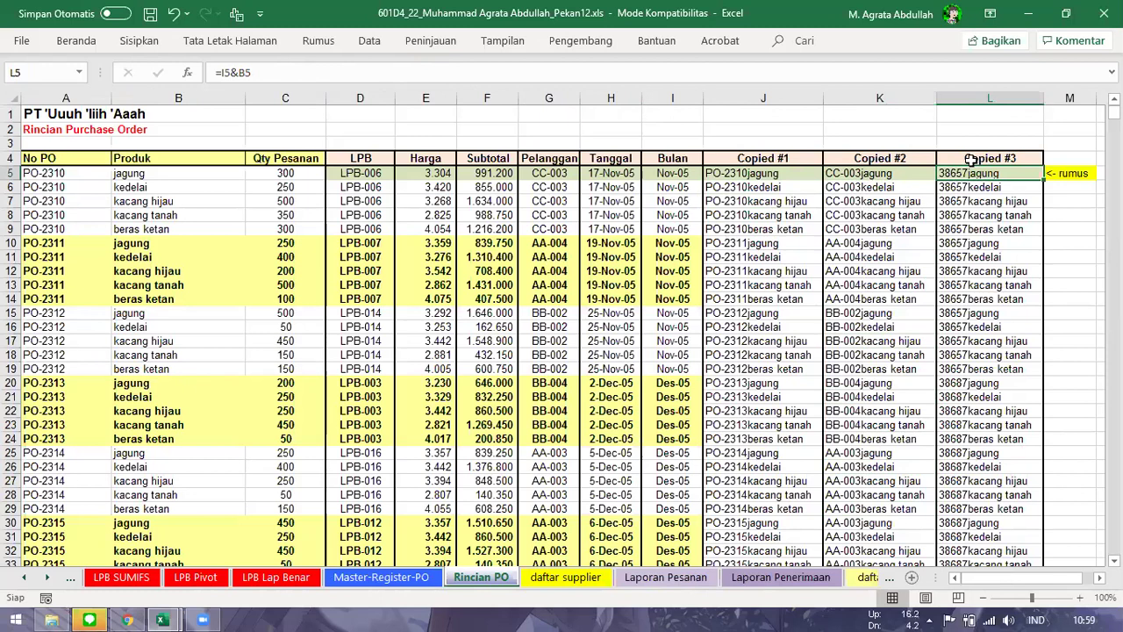
- Go past Laporan Penerimaan to the per-month SUMIF table on Laporan Pesanan, and check the November 2005 jagung formula in S50
left_click(781, 578)
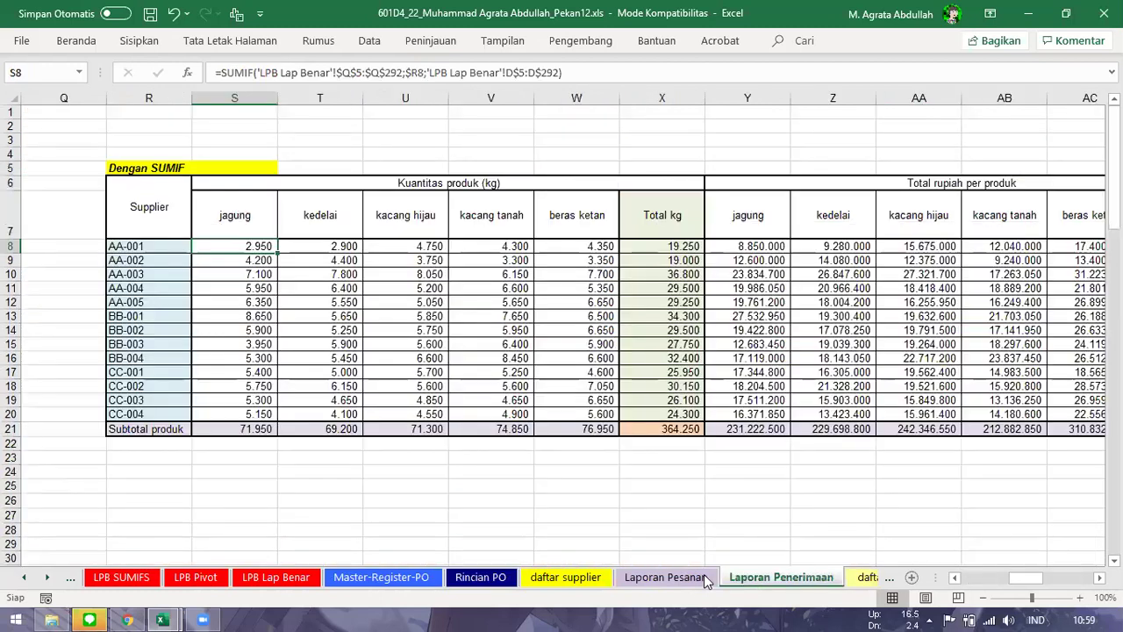
left_click(707, 578)
scroll(720, 376, "down", 20)
scroll(720, 377, "up", 14)
scroll(948, 487, "left", 1)
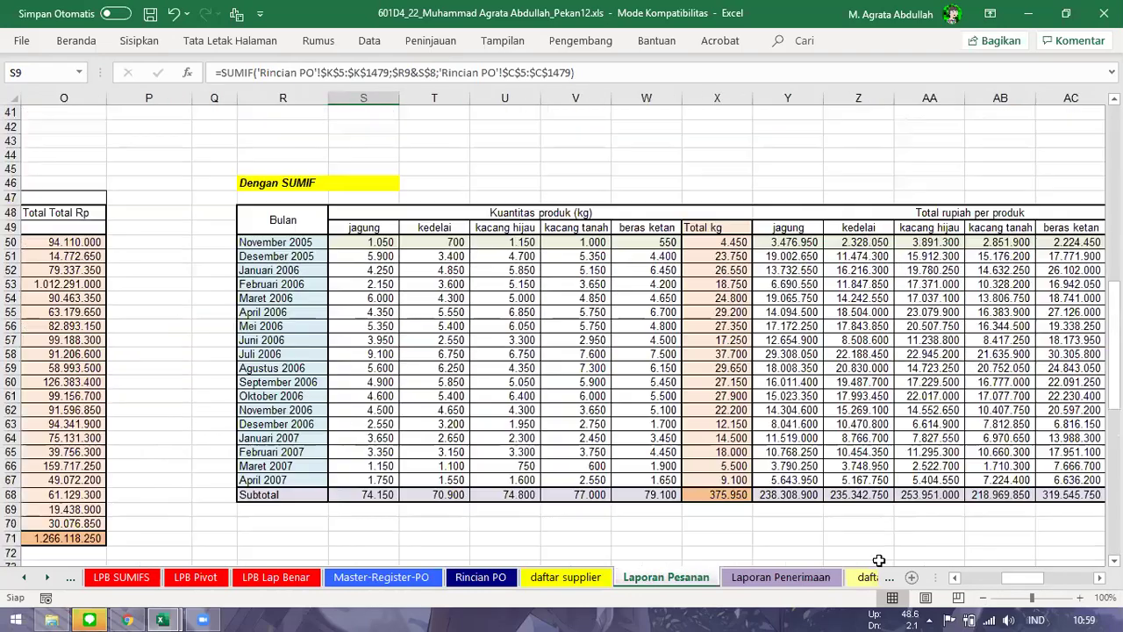
left_click(1062, 579)
left_click(1032, 582)
left_click(375, 243)
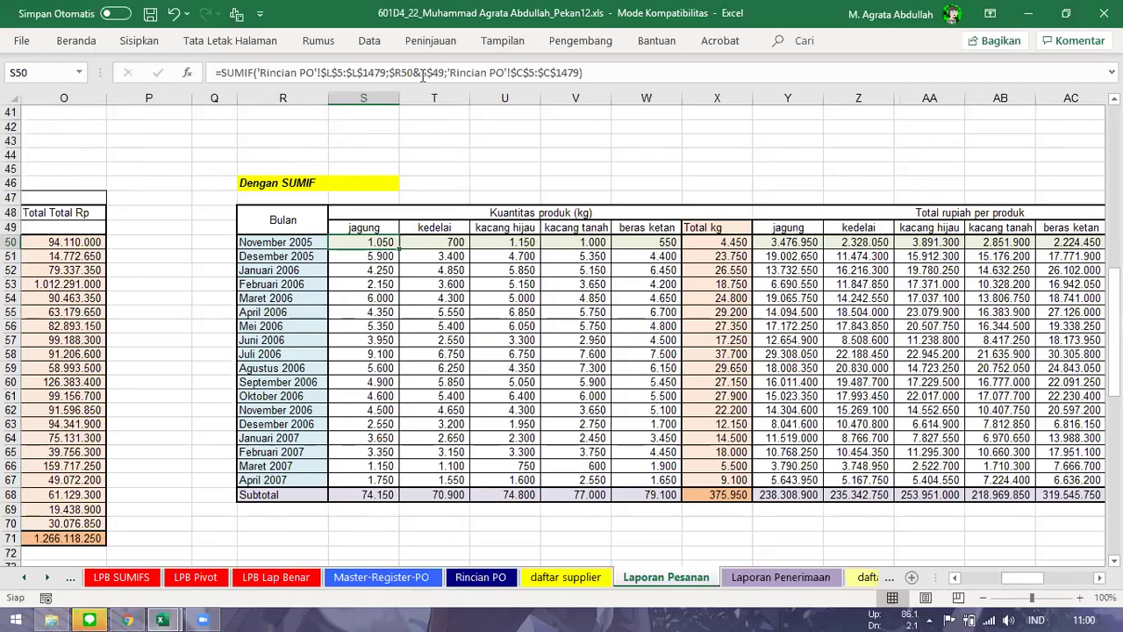
- Examine the $R50 and S$49 parts of the criteria in the S50 SUMIF formula
left_click(420, 72)
double_click(406, 70)
left_click(390, 72)
left_click_drag(425, 72, 444, 72)
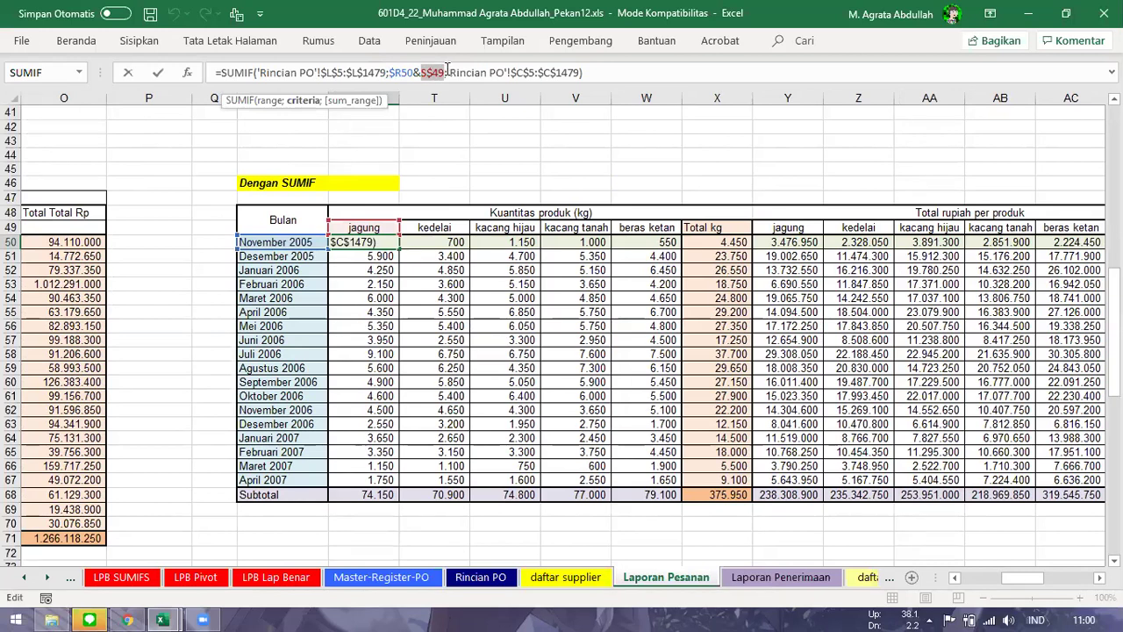
- Return to Rincian PO, examine the Copied #3 formula in L5, and review the month-and-product keys from L20 downward
left_click(481, 577)
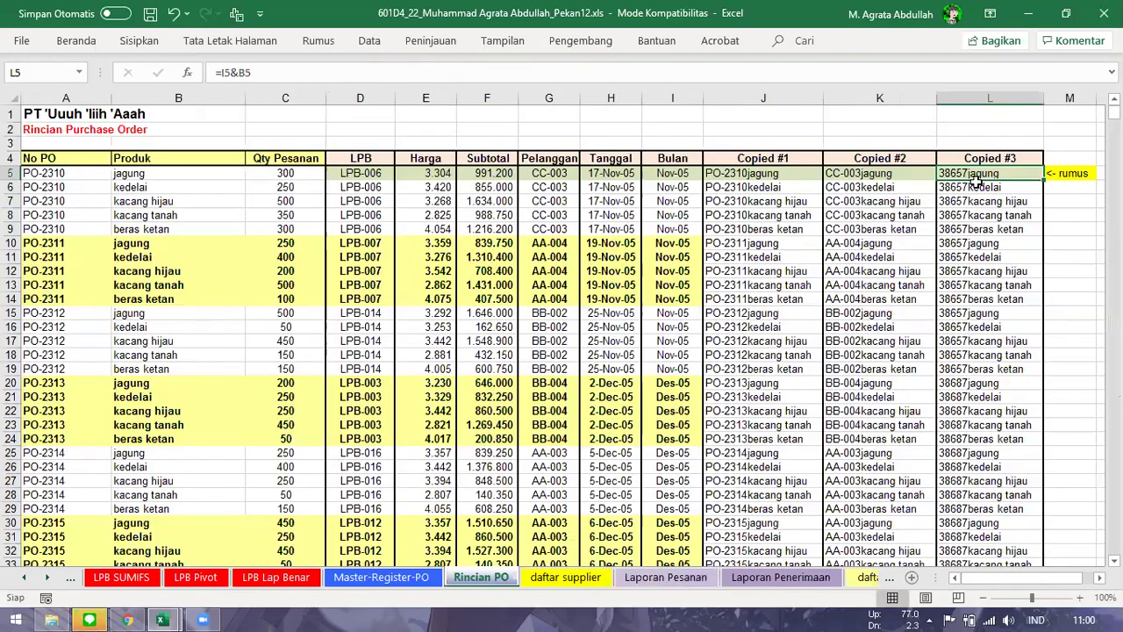
left_click(231, 72)
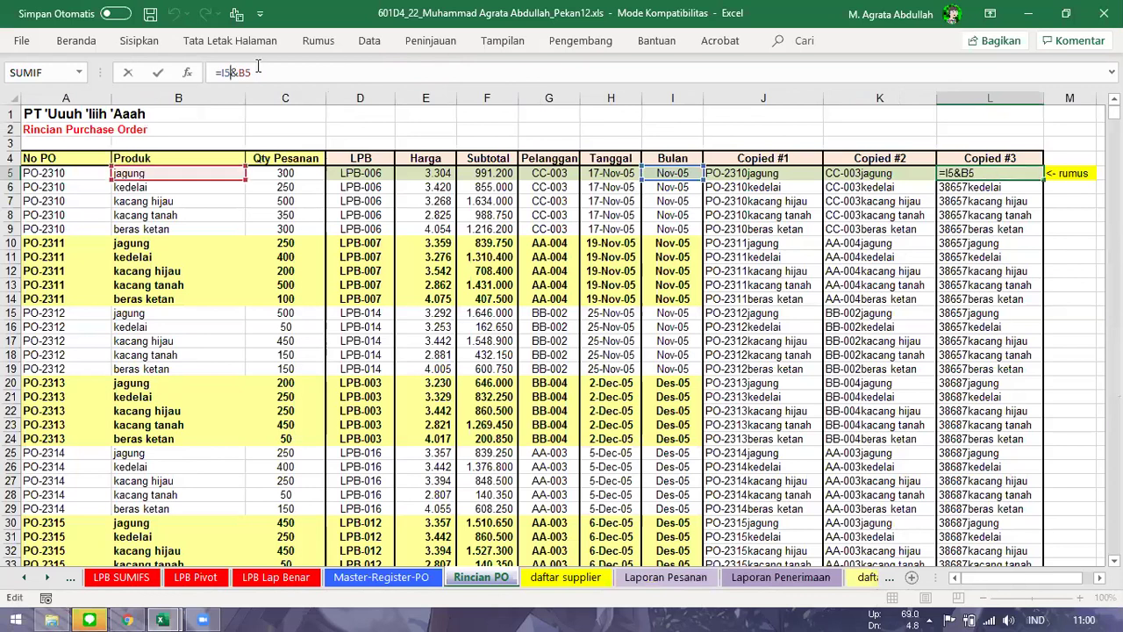
key("Escape")
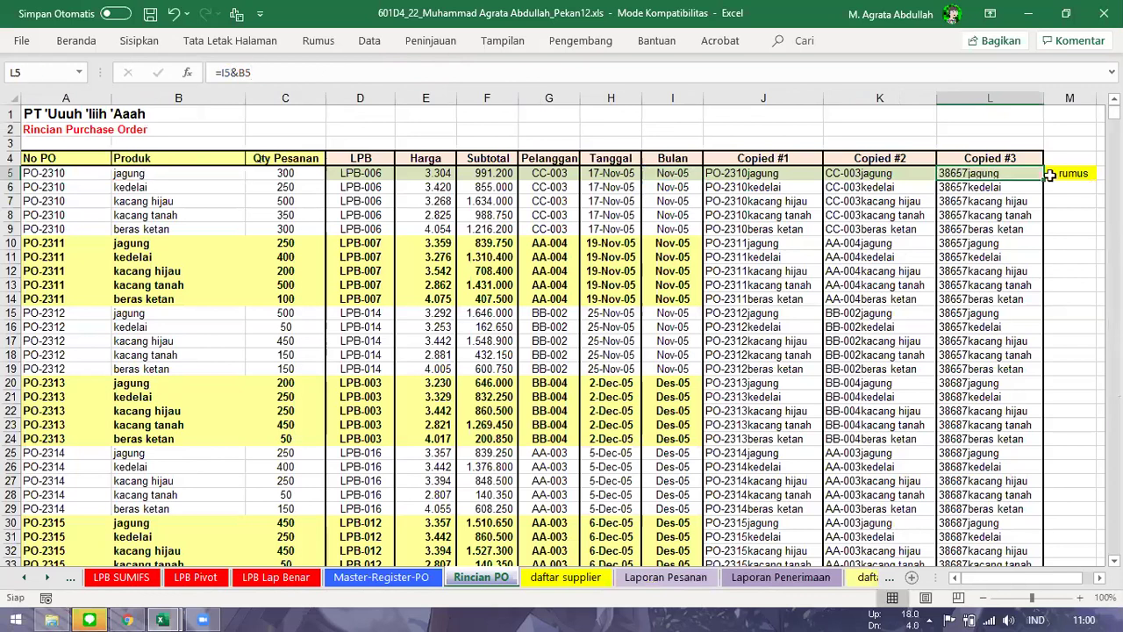
left_click(990, 382)
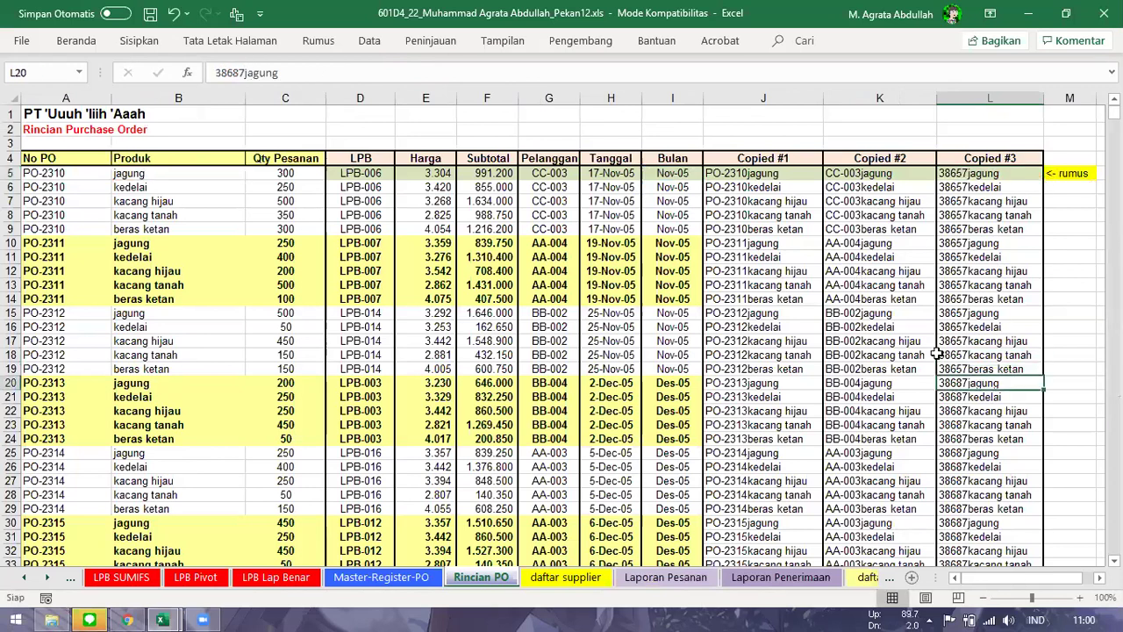
scroll(925, 302, "down", 5)
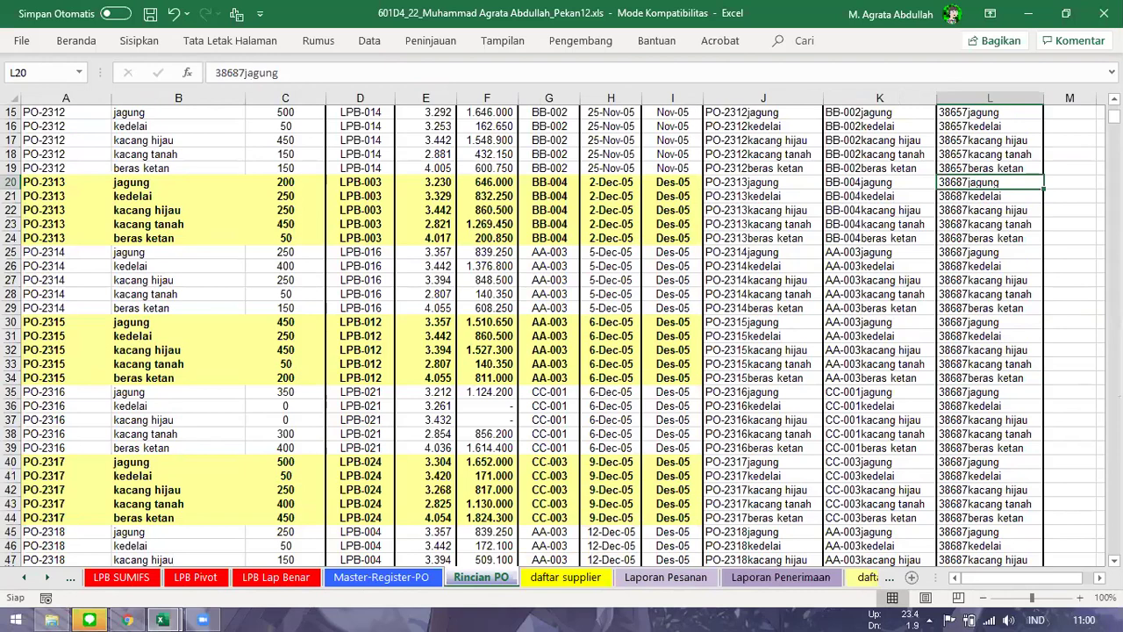
- Review Rincian PO's order rows across the PO number, product, Pelanggan and Copied #3 key columns
scroll(877, 334, "up", 1)
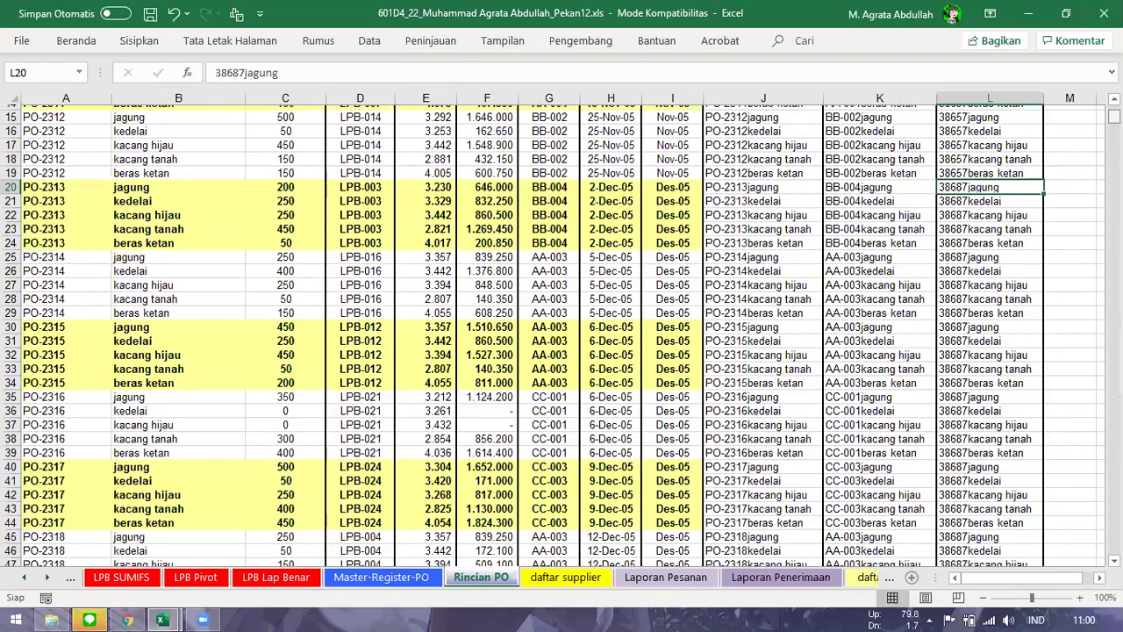
scroll(930, 562, "down", 20)
scroll(930, 561, "up", 20)
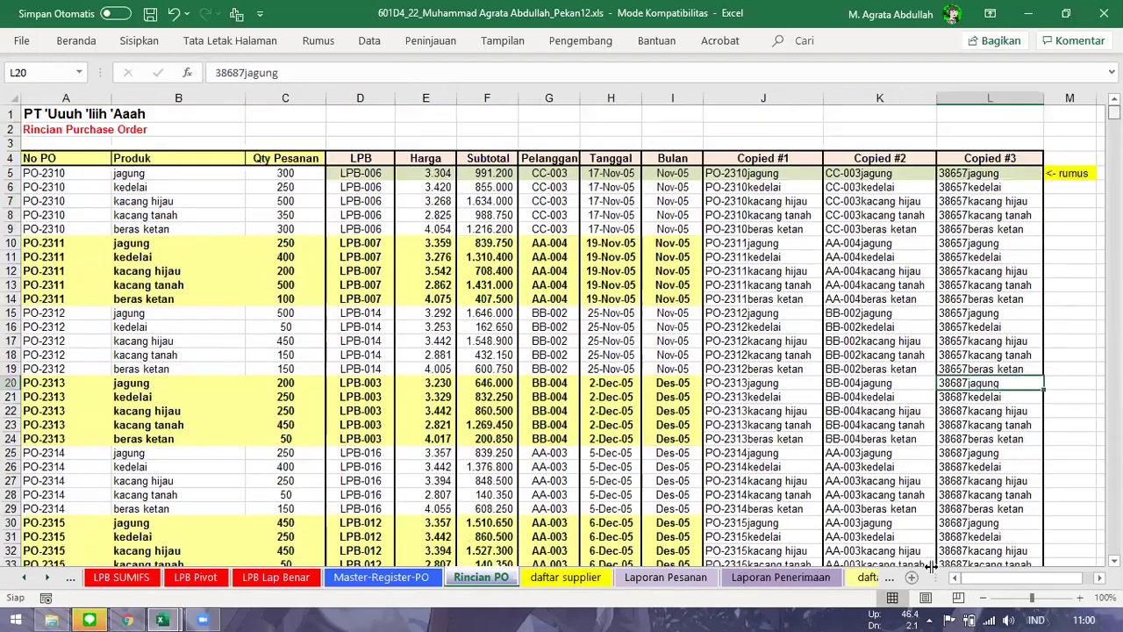
left_click(158, 252)
left_click(88, 159)
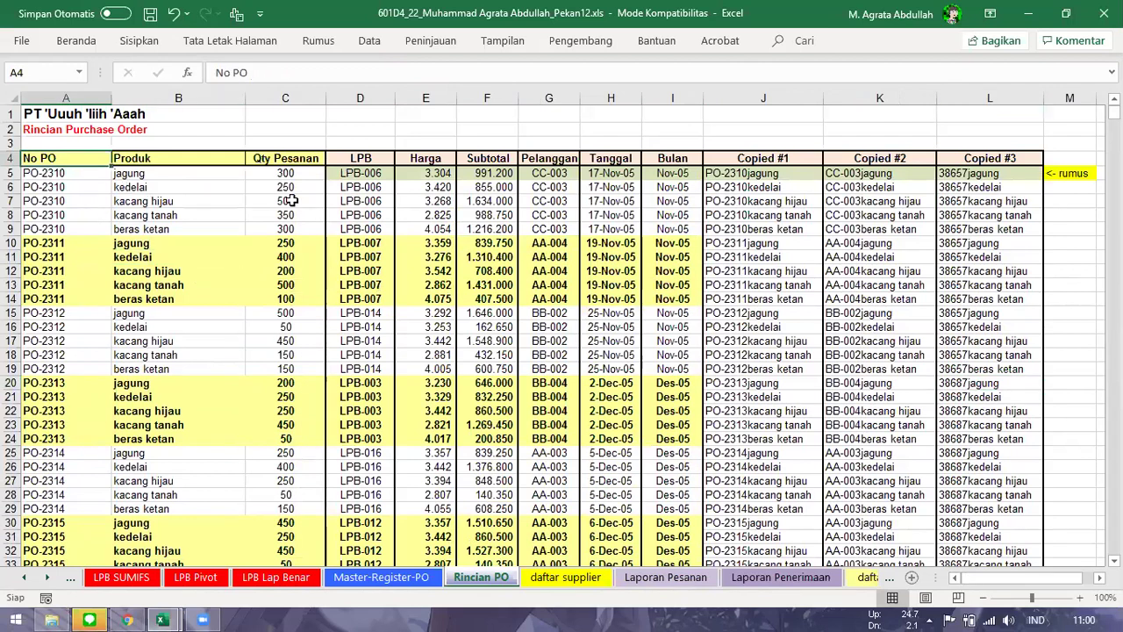
key("Down")
key("Down")
key("Down")
key("Right")
left_click(571, 203)
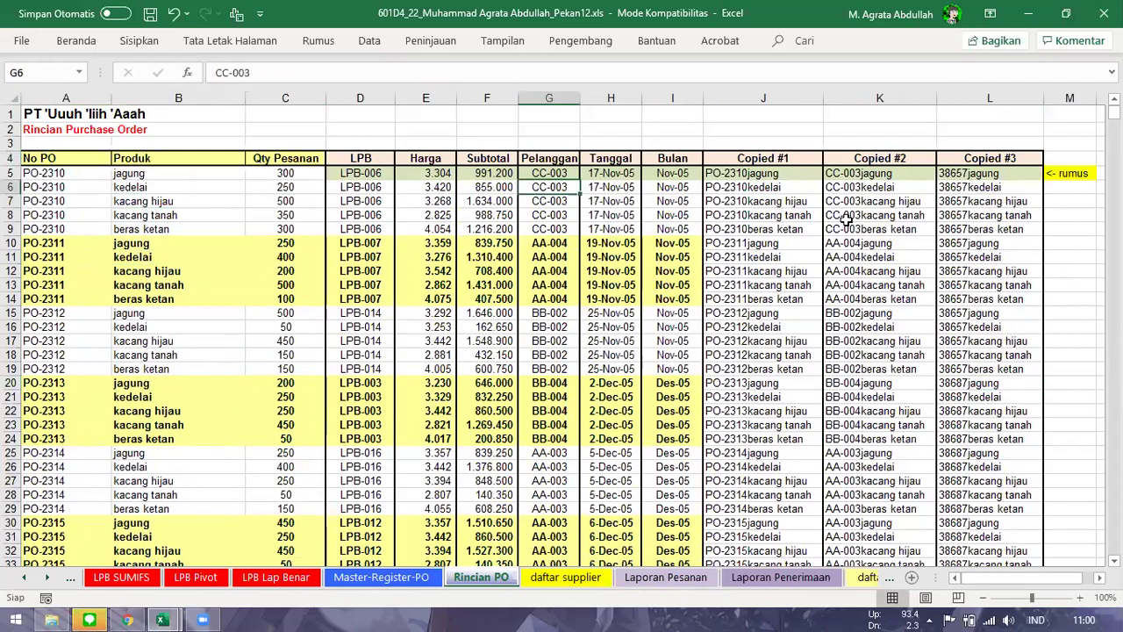
left_click(983, 201)
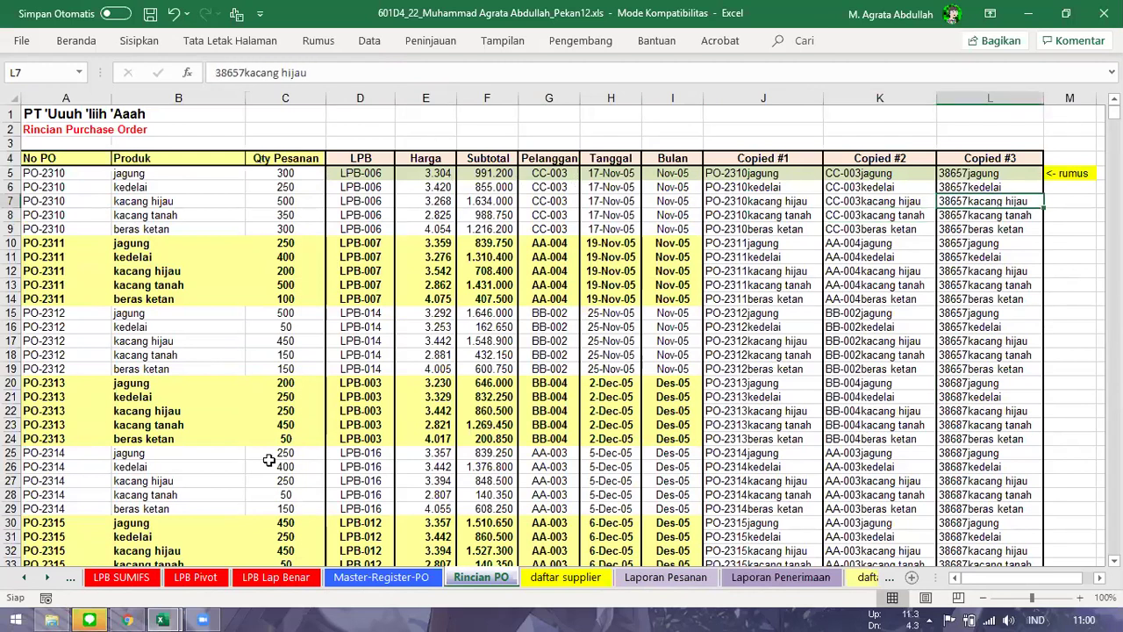
- Switch to File Explorer and open Duplicate Payment.pptx from the Uji Duplikasi folder in 13. Simulasi Sejajar II
mouse_move(163, 619)
mouse_move(182, 488)
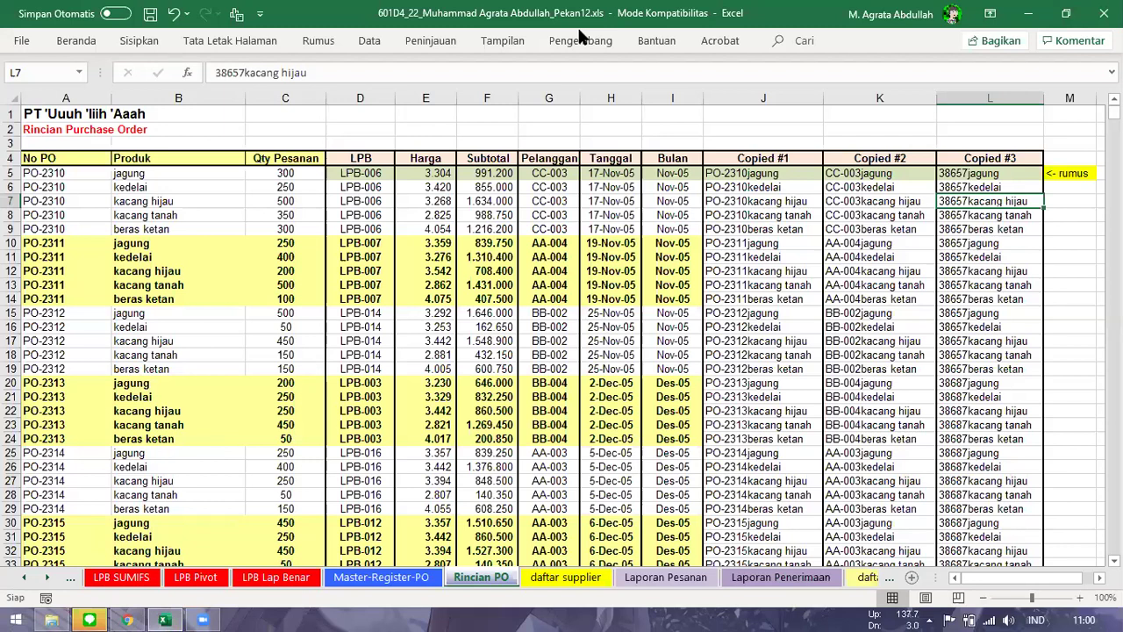
left_click(51, 620)
left_click(254, 299)
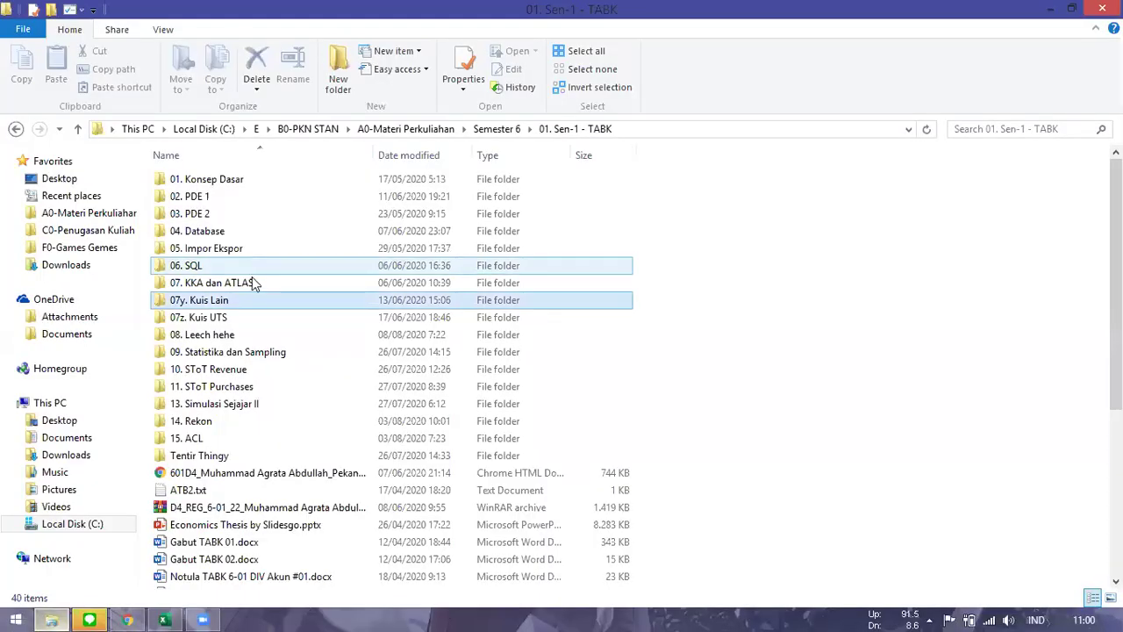
double_click(236, 406)
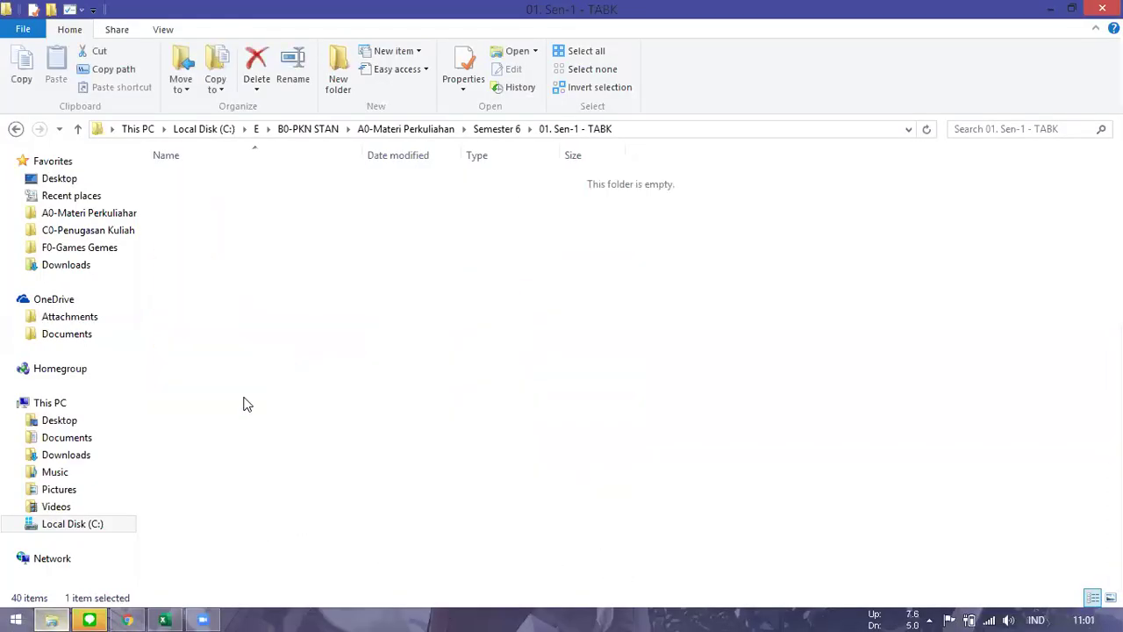
left_click(571, 129)
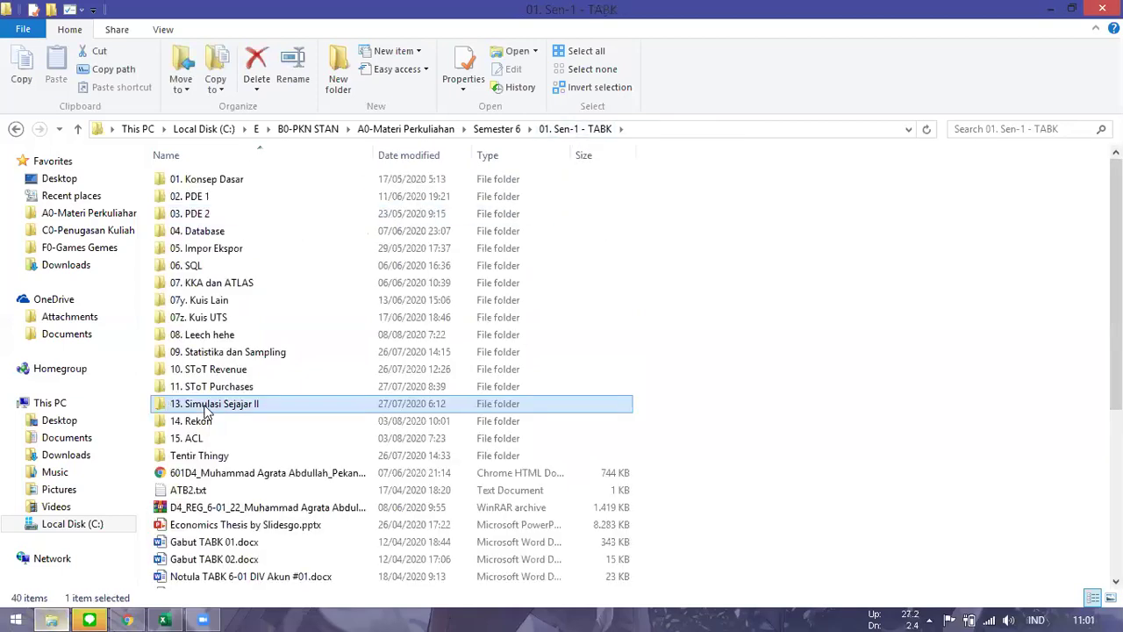
double_click(204, 407)
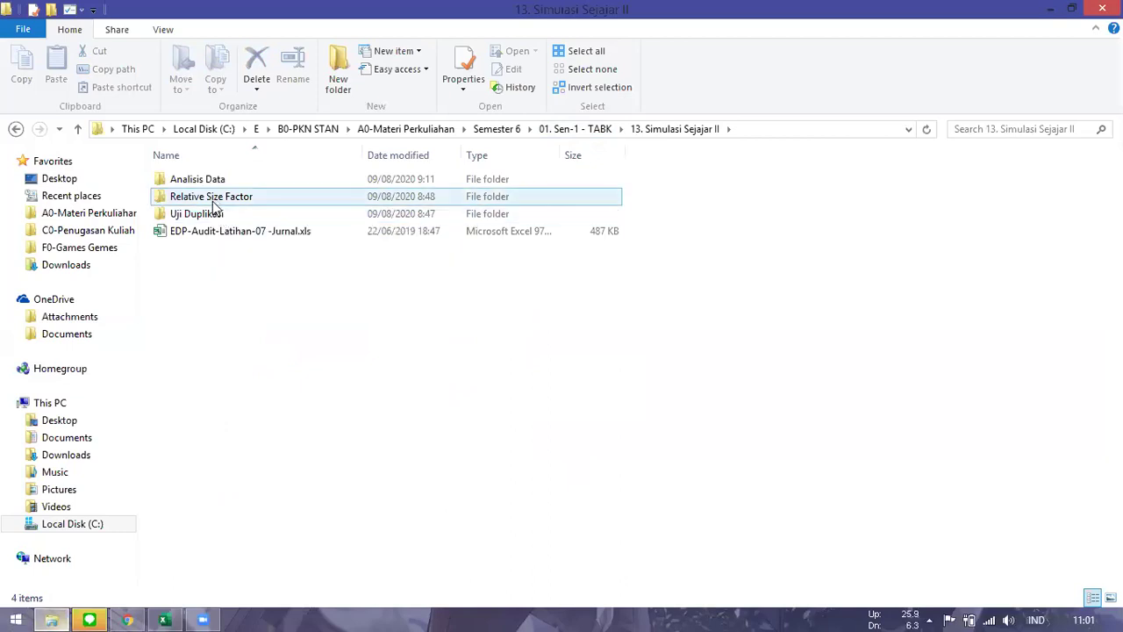
double_click(212, 217)
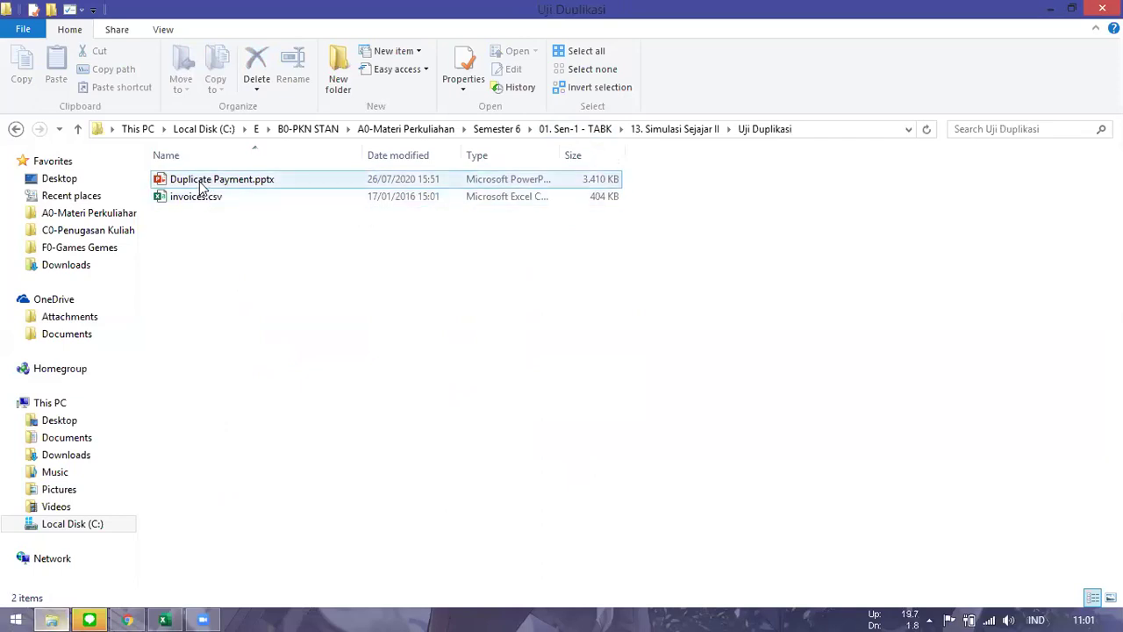
double_click(197, 182)
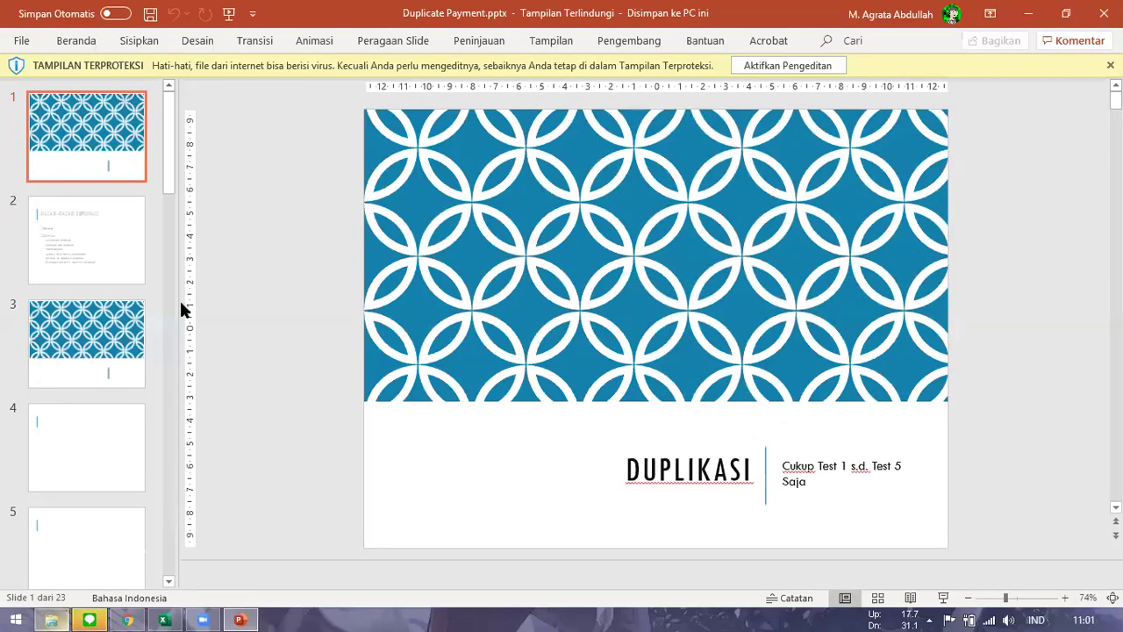
- Go through the opening slides of the Duplicate Payment presentation to the Test 1 criteria on slide 5
key("Down")
key("Down")
key("Down")
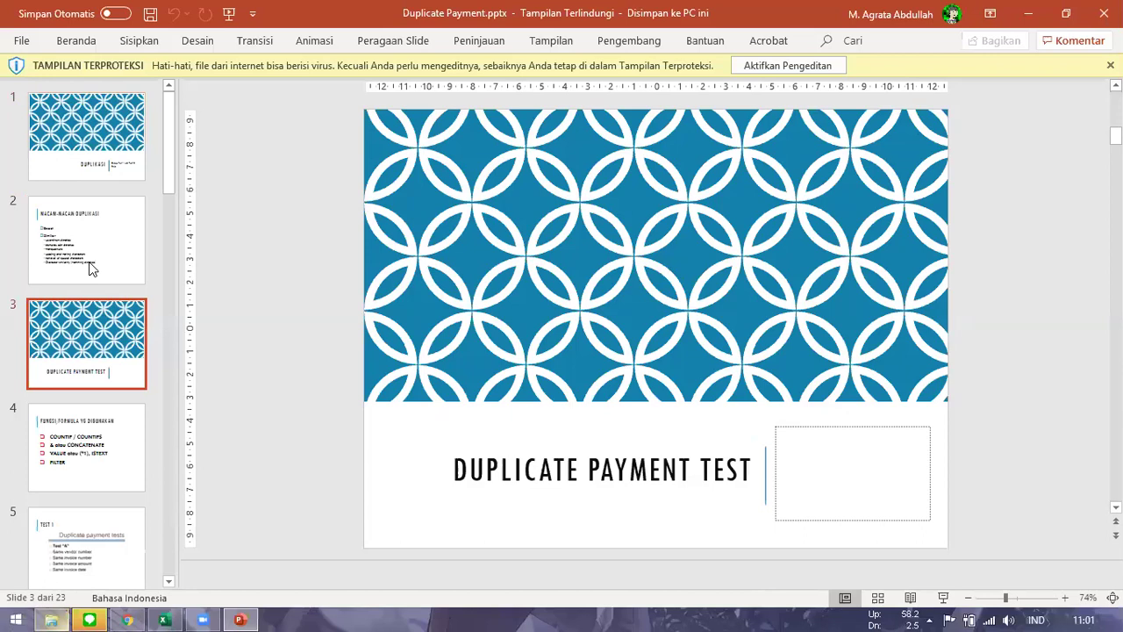
key("Down")
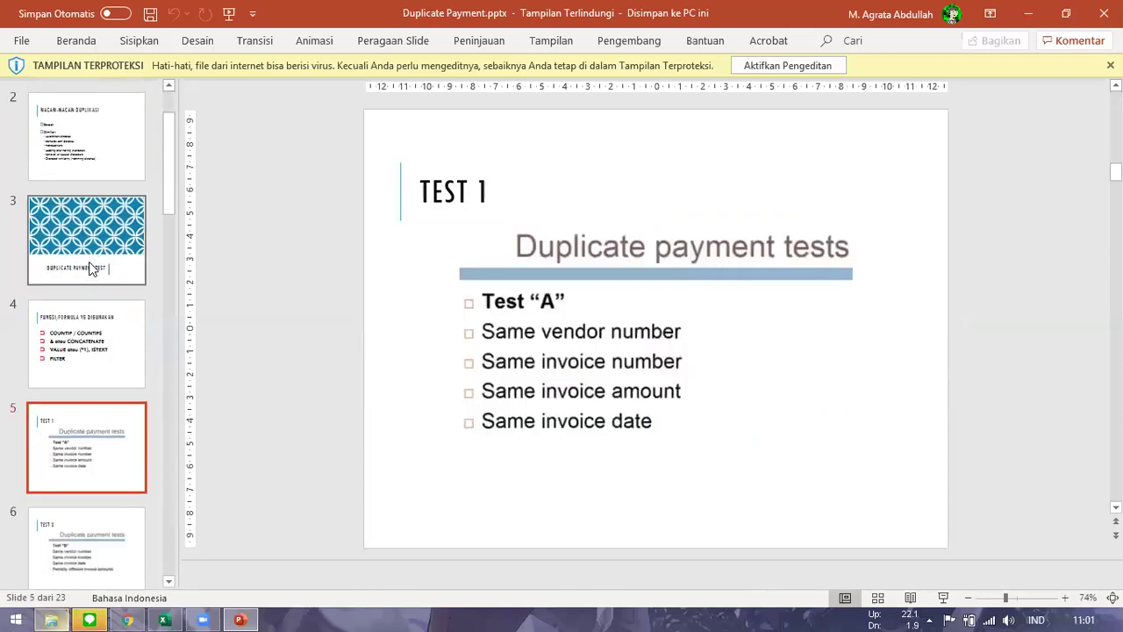
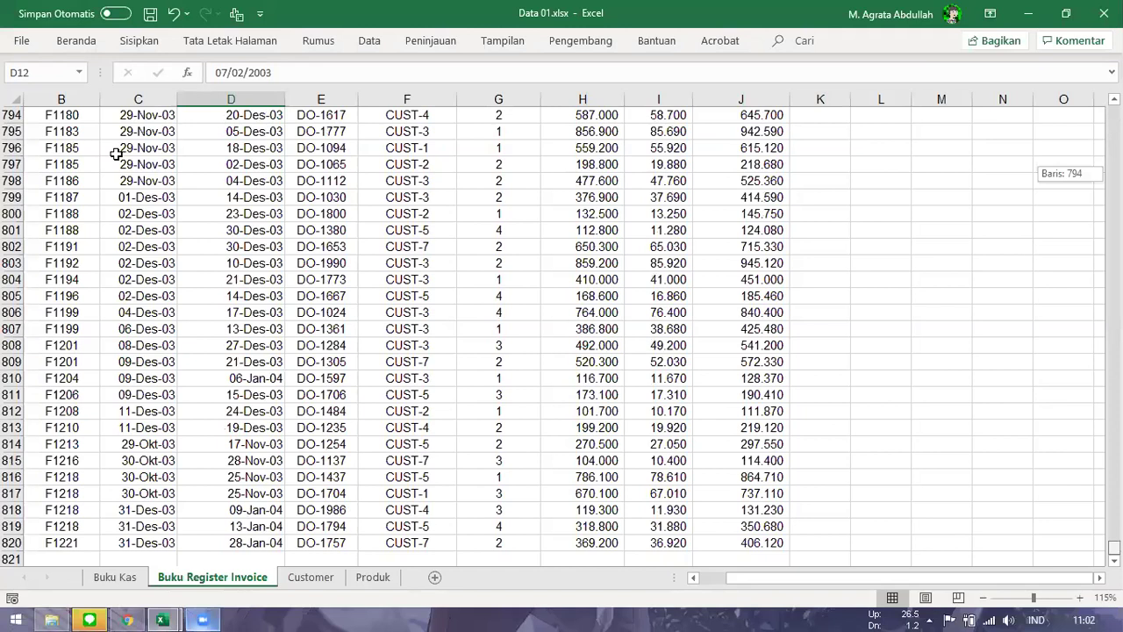
- Review the No Invoice through Penjualan columns on the Buku Register Invoice sheet of Data 01.xlsx in Excel
left_click(55, 133)
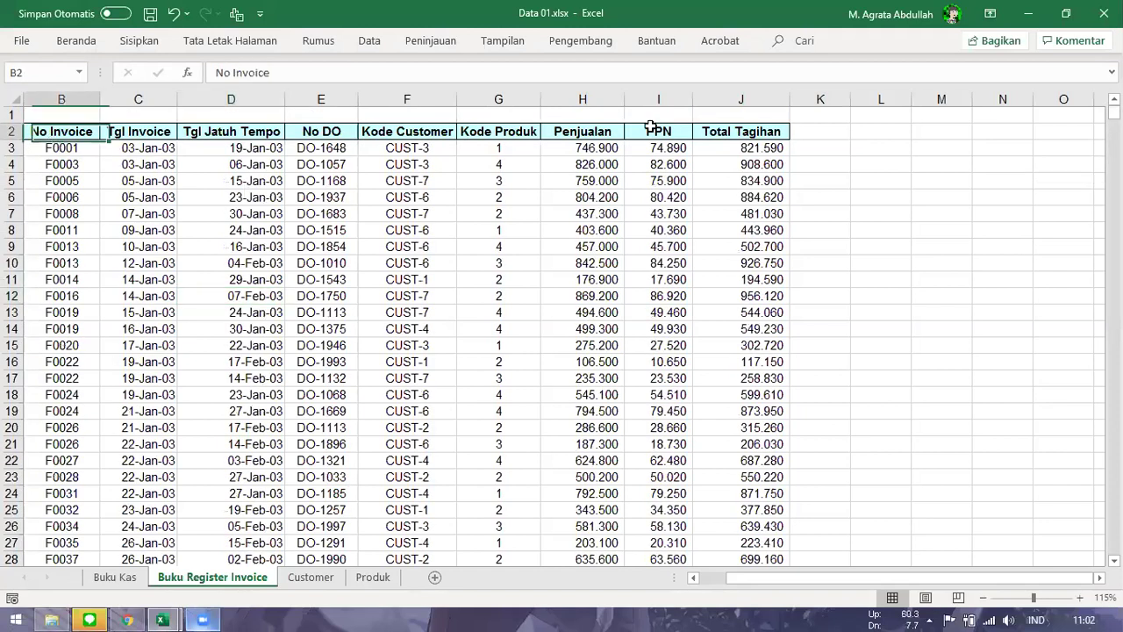
left_click(583, 213)
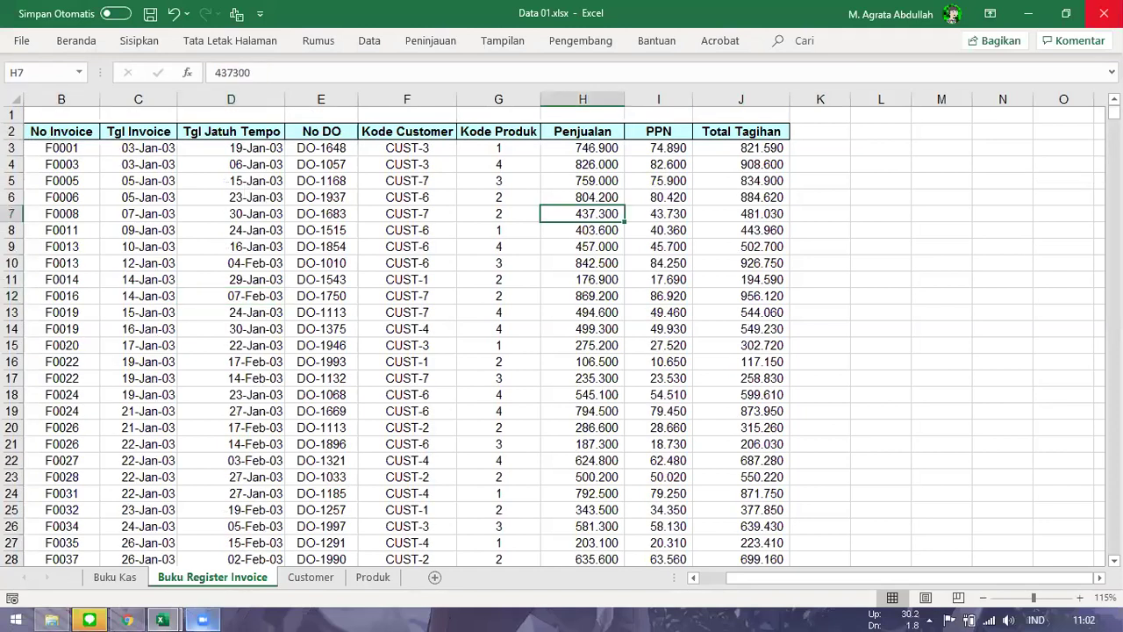
mouse_move(1122, 0)
key("Left")
key("Left")
- Combine the invoice number and DO number of the first record in K3 with the formula =B3&E3
left_click(802, 145)
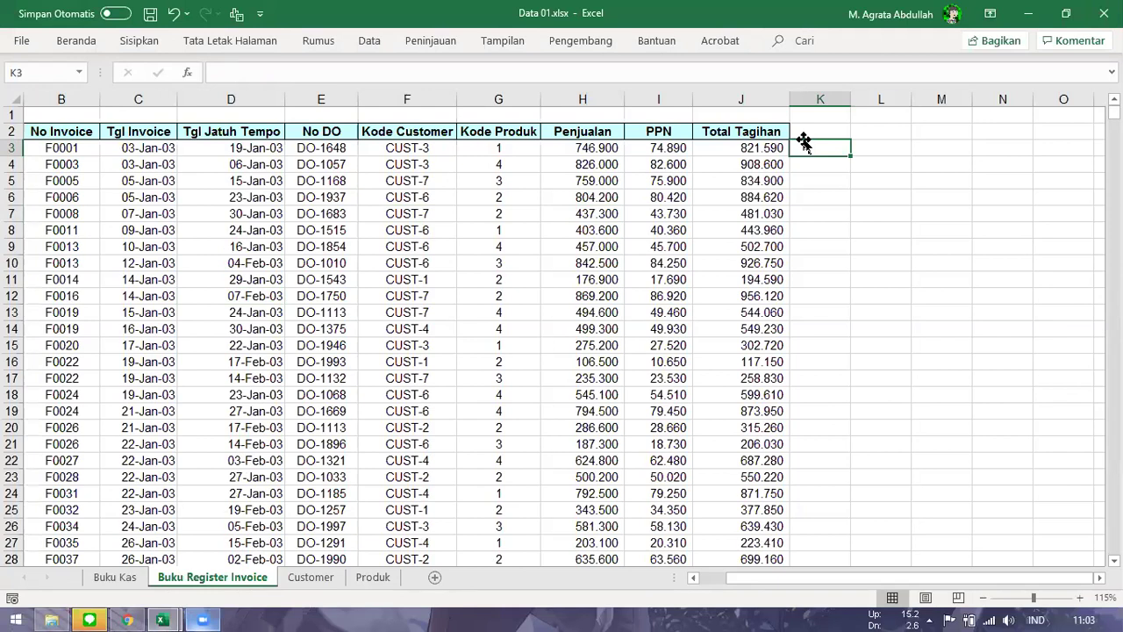
type("=")
key("Left")
key("Left")
key("Left")
key("Left")
key("Left")
key("Left")
key("Left")
key("Left")
key("Left")
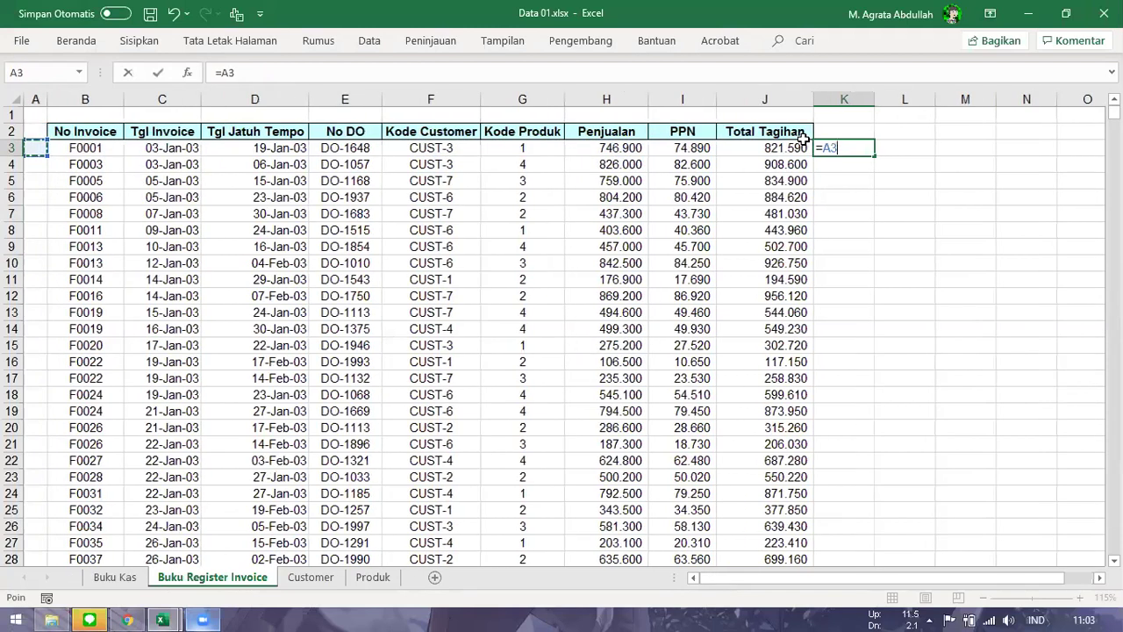
type("&")
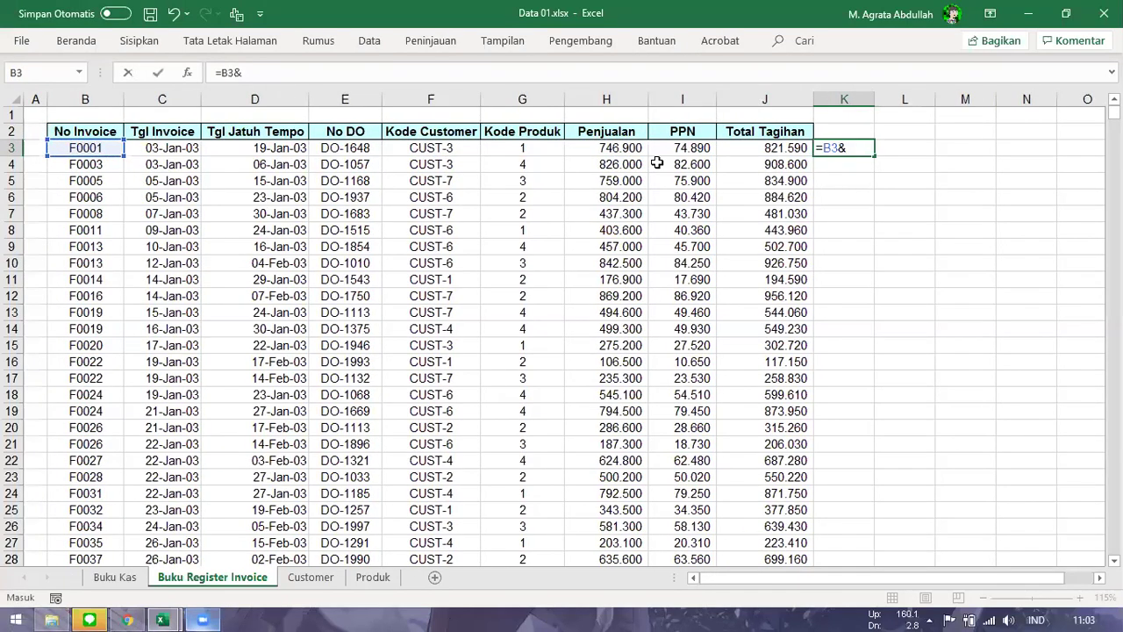
left_click(359, 147)
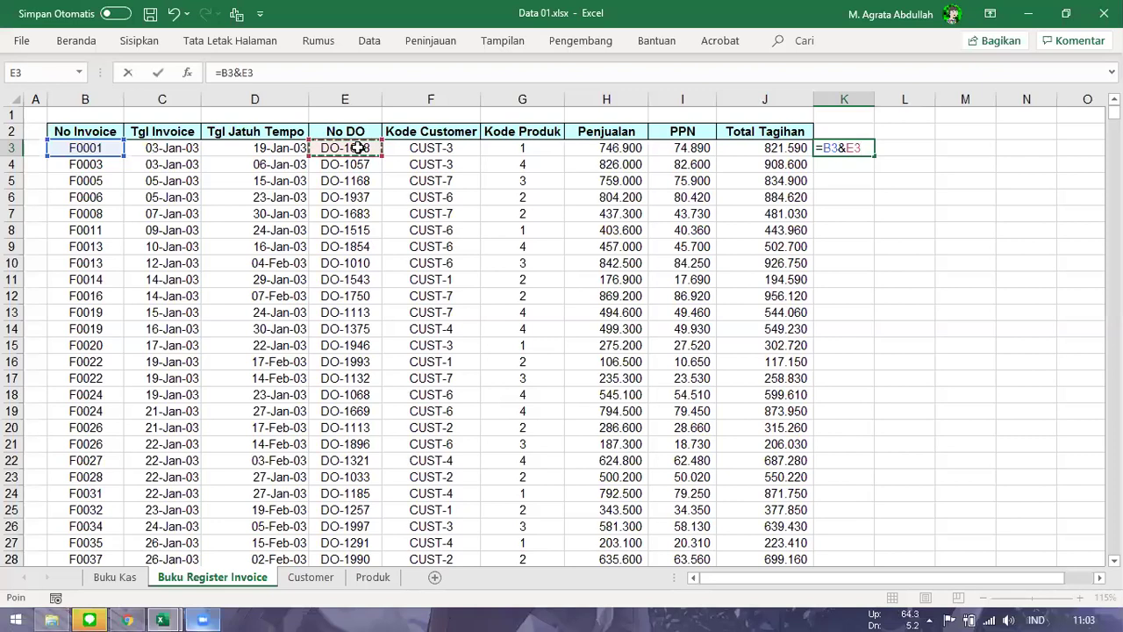
key("ctrl+Return")
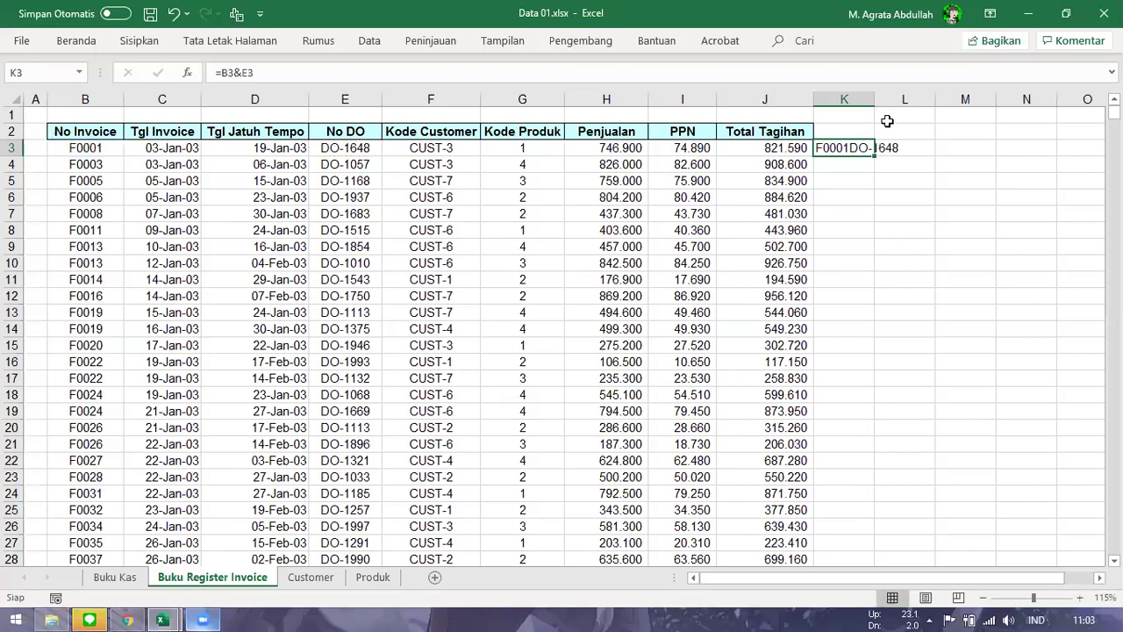
- Autofit column K to its content and fill the combined-key formula down to the last invoice record
key("alt+h")
key("o")
key("i")
double_click(901, 154)
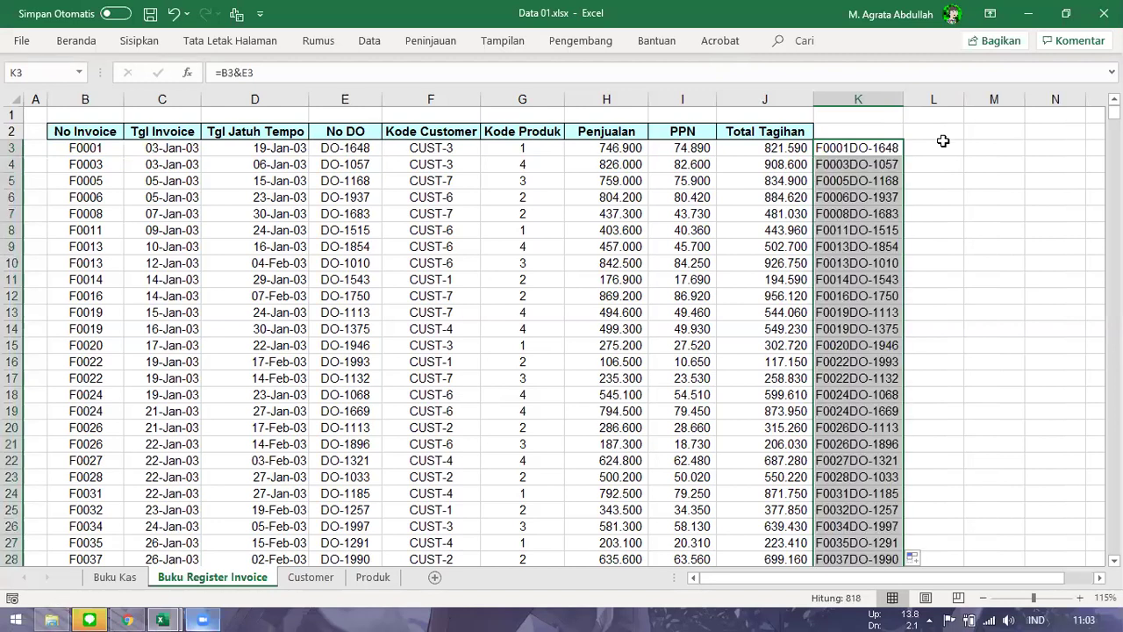
- Start a COUNTIF formula in L3 with the absolute range $K$3:$K$820 of combined keys
left_click(950, 151)
type("=")
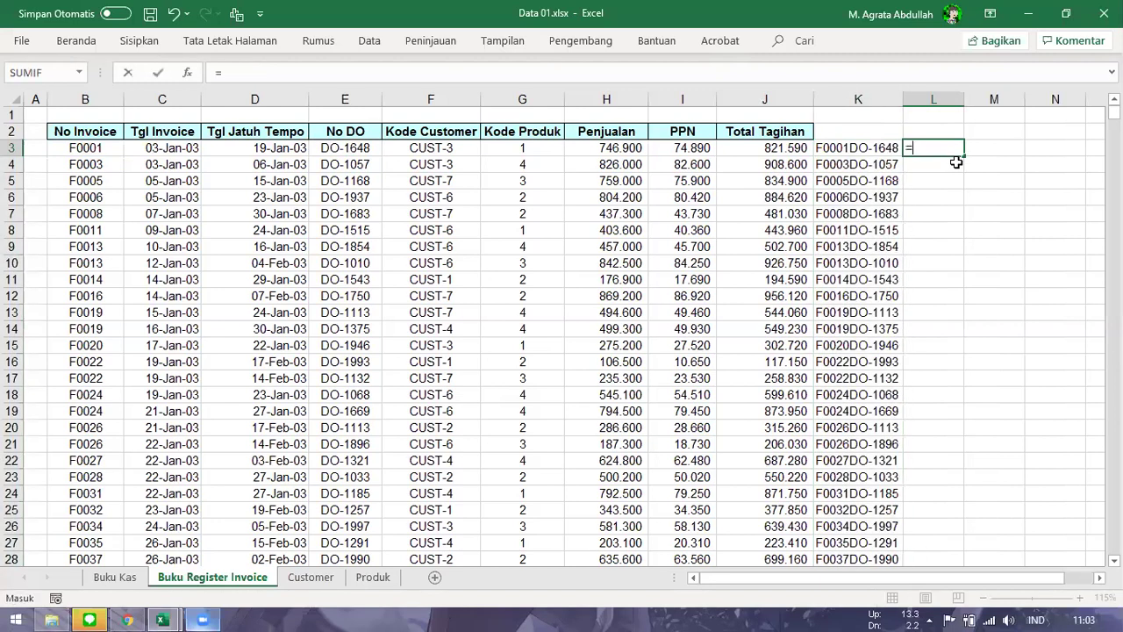
type("countif")
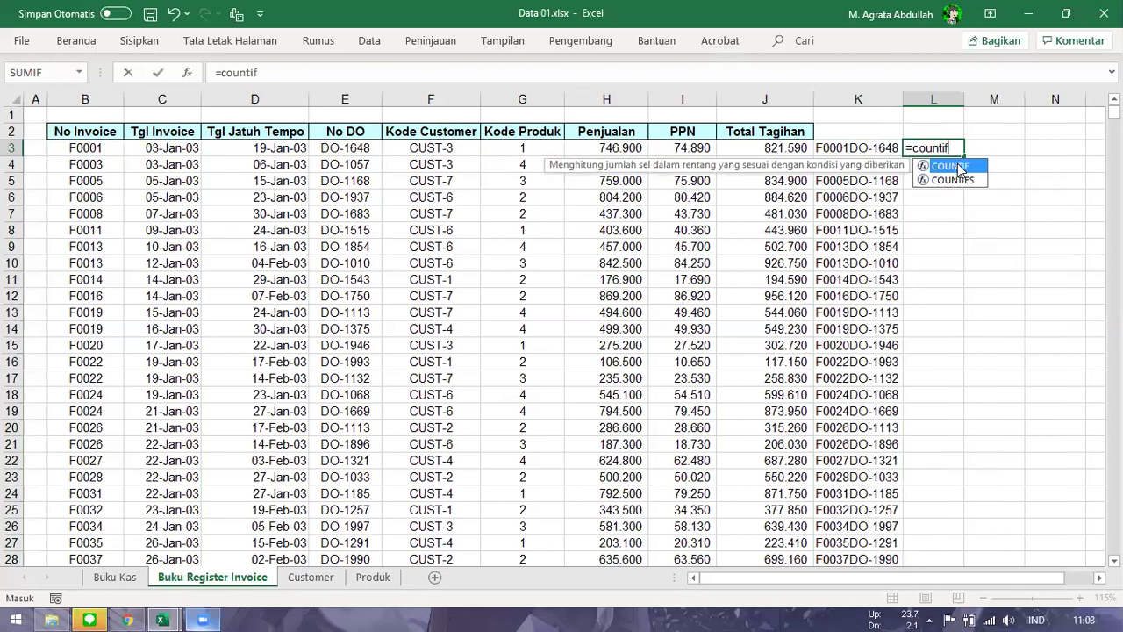
type("(")
key("Left")
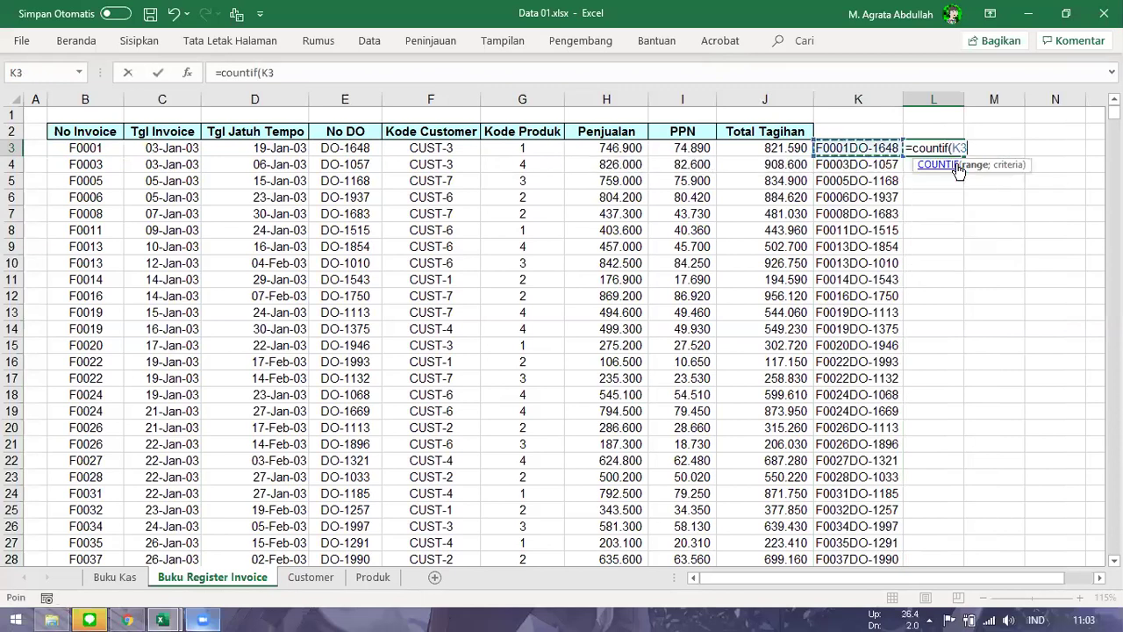
key("Left")
key("Left")
key("Left")
key("Left")
key("Left")
key("Left")
key("Left")
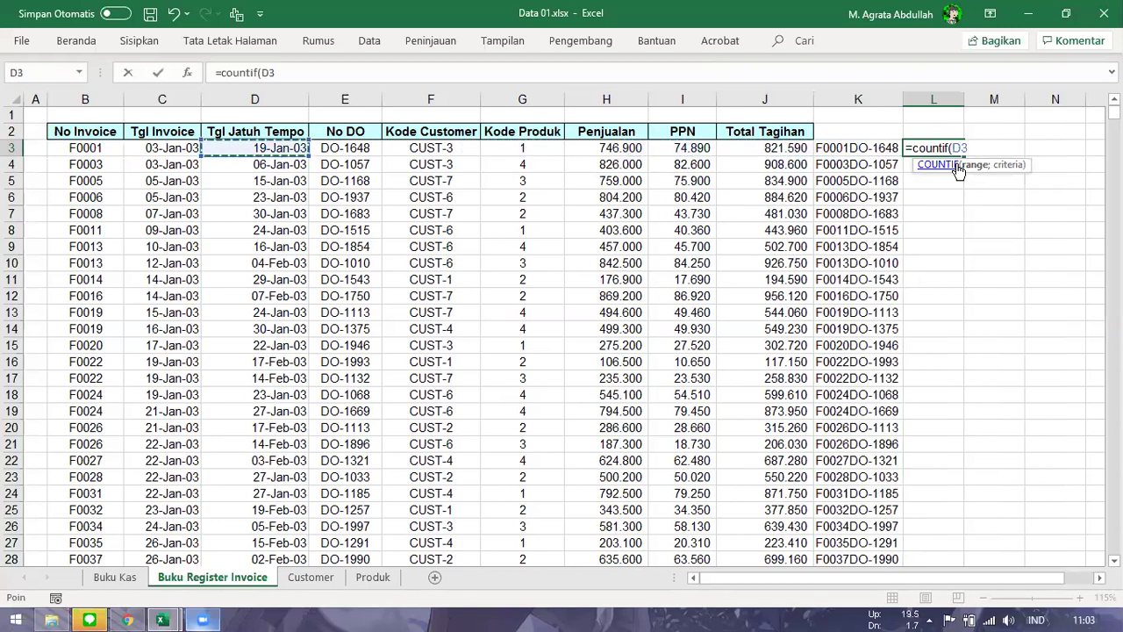
key("Right")
key("Right")
key("Right")
key("Right")
key("Right")
key("Right")
key("Right")
key("ctrl+shift+Down")
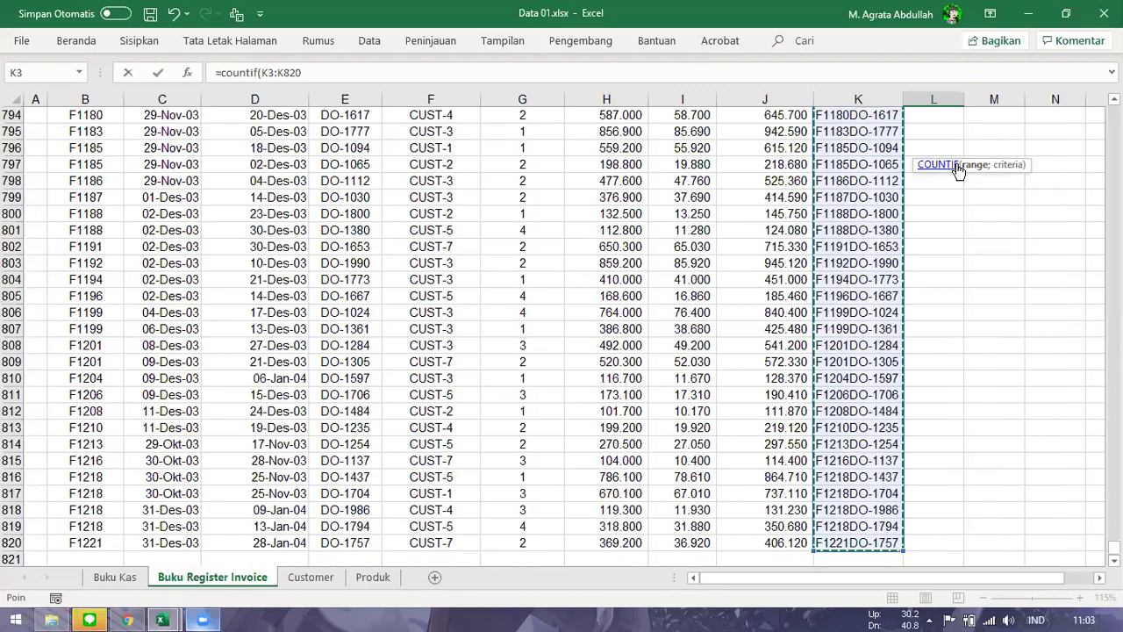
key("F4")
- Complete the L3 COUNTIF with K3 as its criterion and fill the formula down column L
type(";")
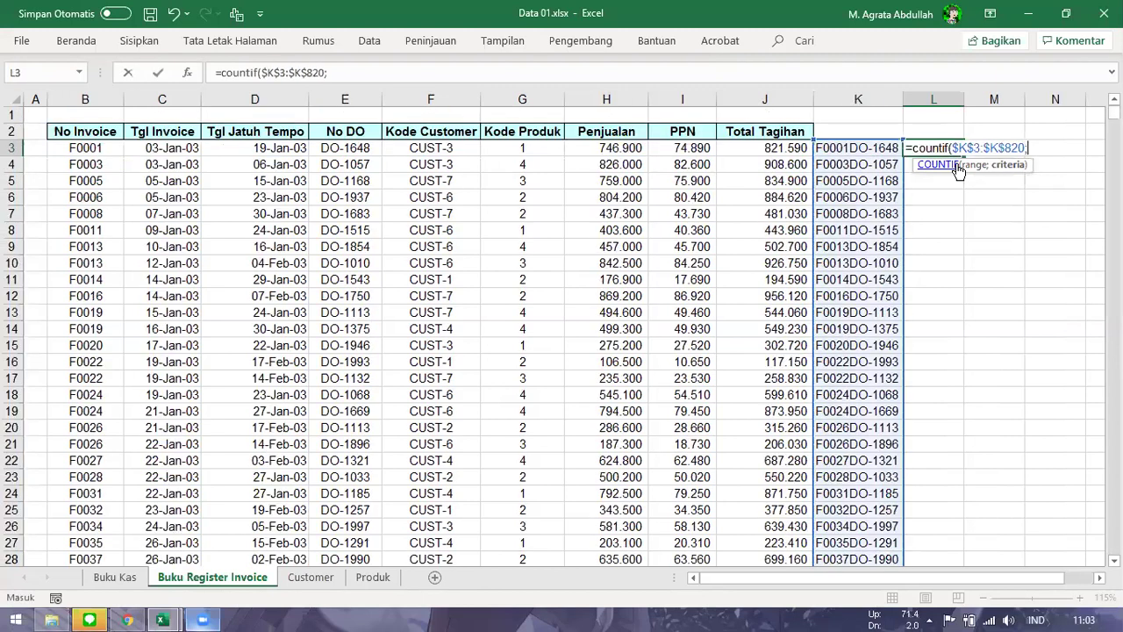
key("Left")
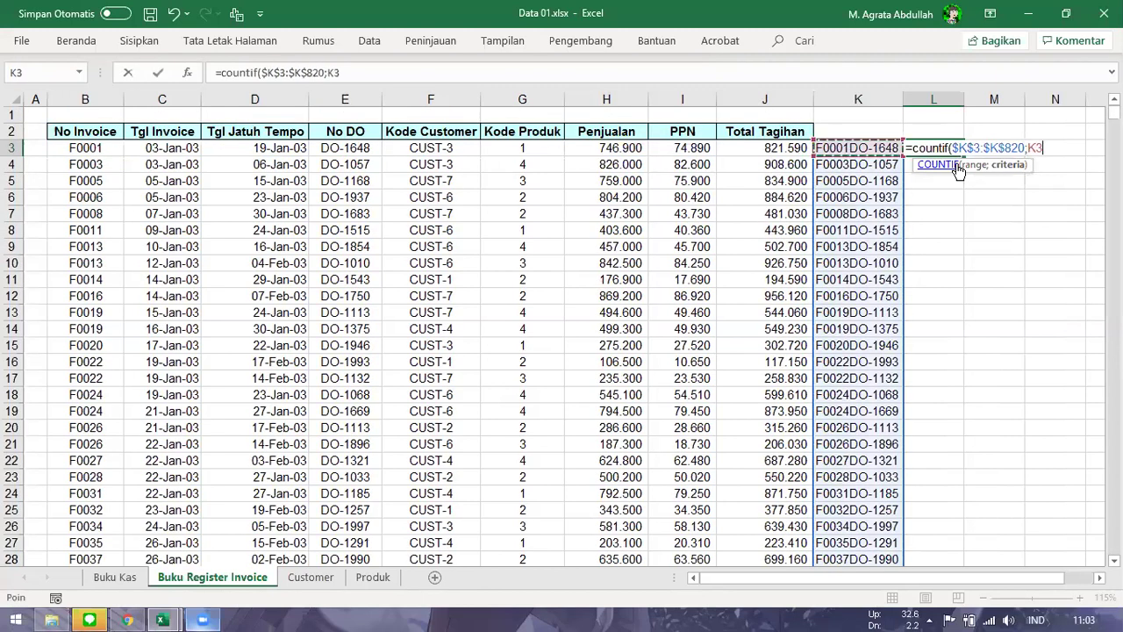
key("ctrl+Return")
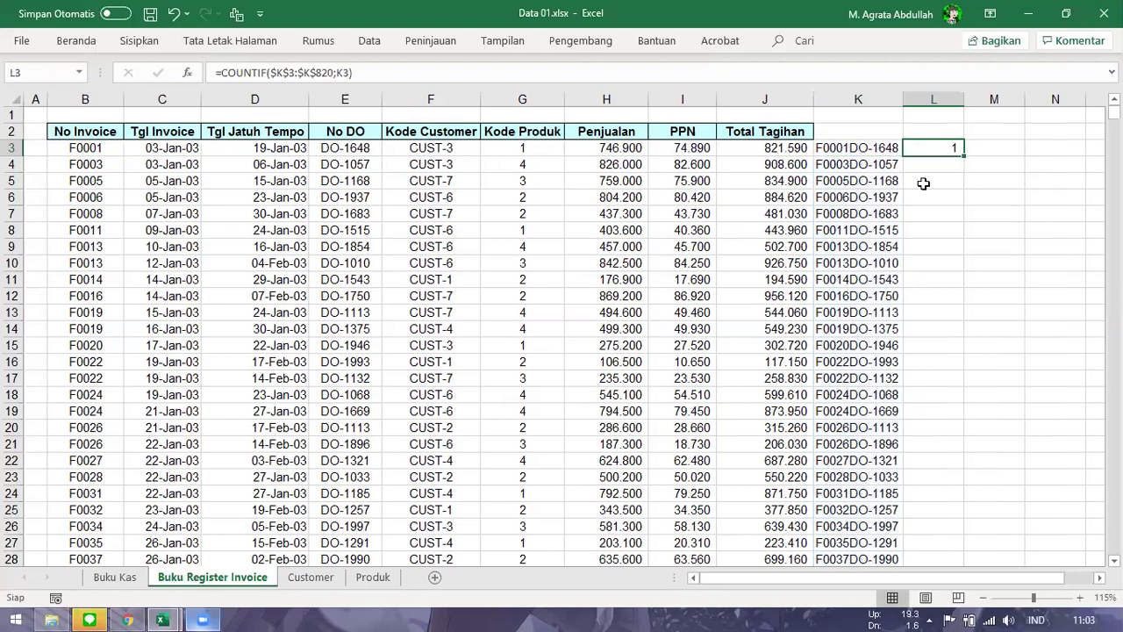
double_click(964, 155)
left_click(994, 345)
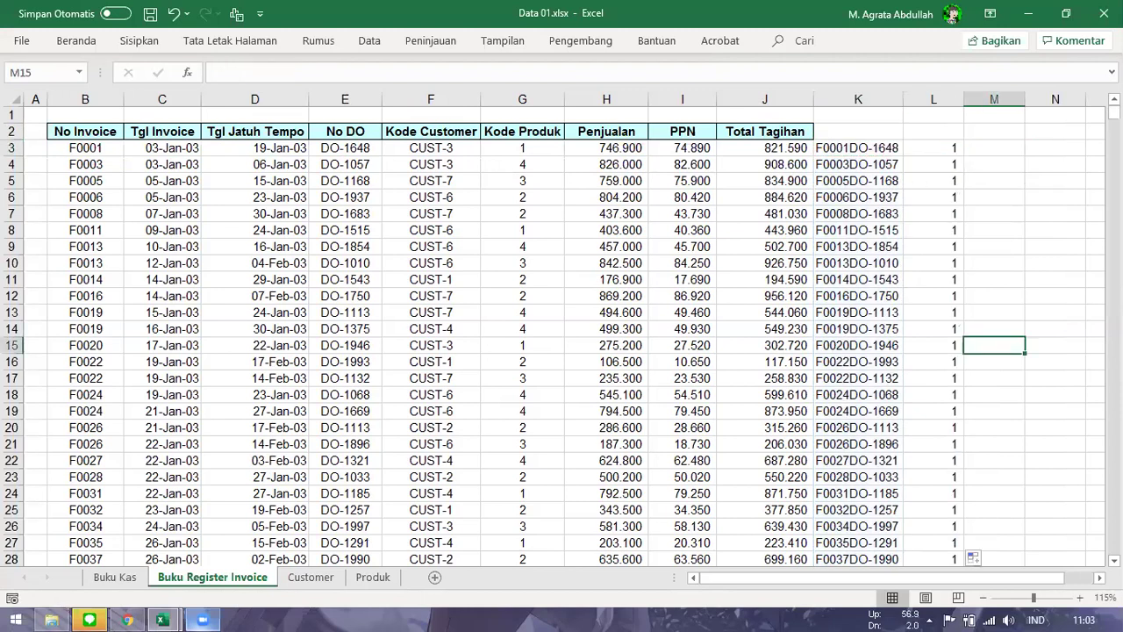
- Look down the COUNTIF results to row 134 and check the formulas in L134 and K134
scroll(562, 334, "down", 17)
left_click_drag(1115, 139, 380, 73)
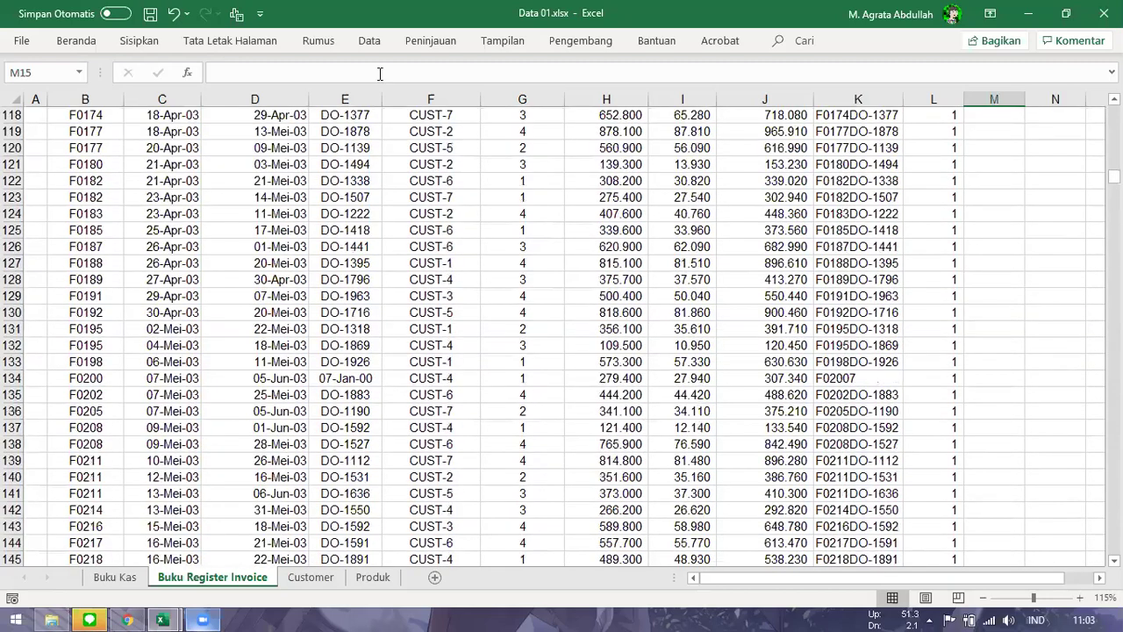
left_click(858, 379)
key("Right")
left_click(380, 73)
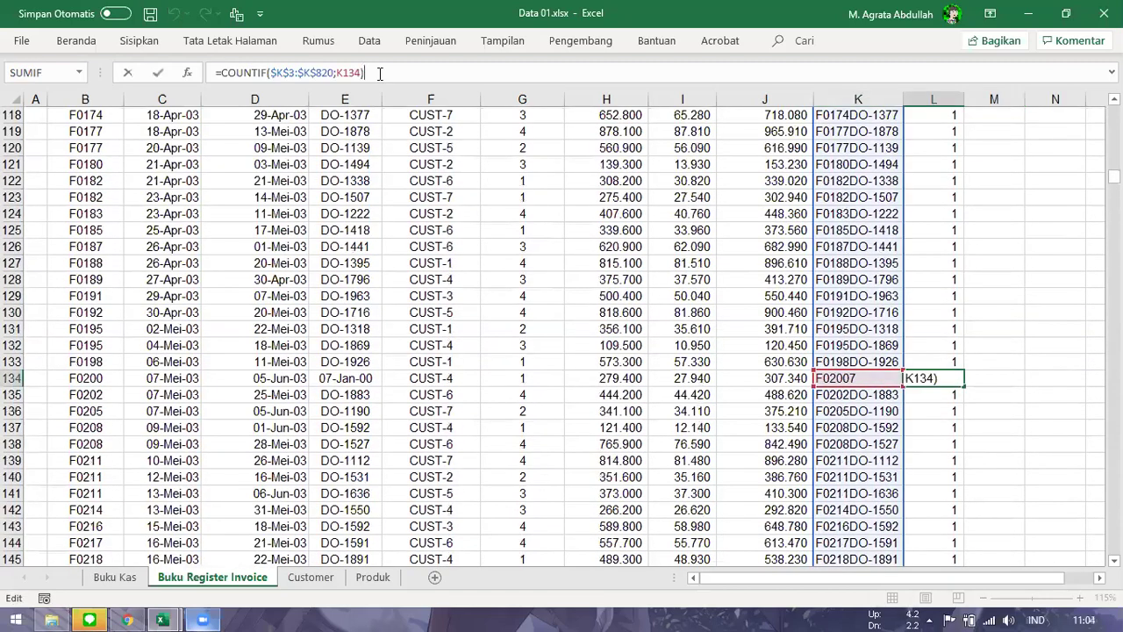
key("shift+Tab")
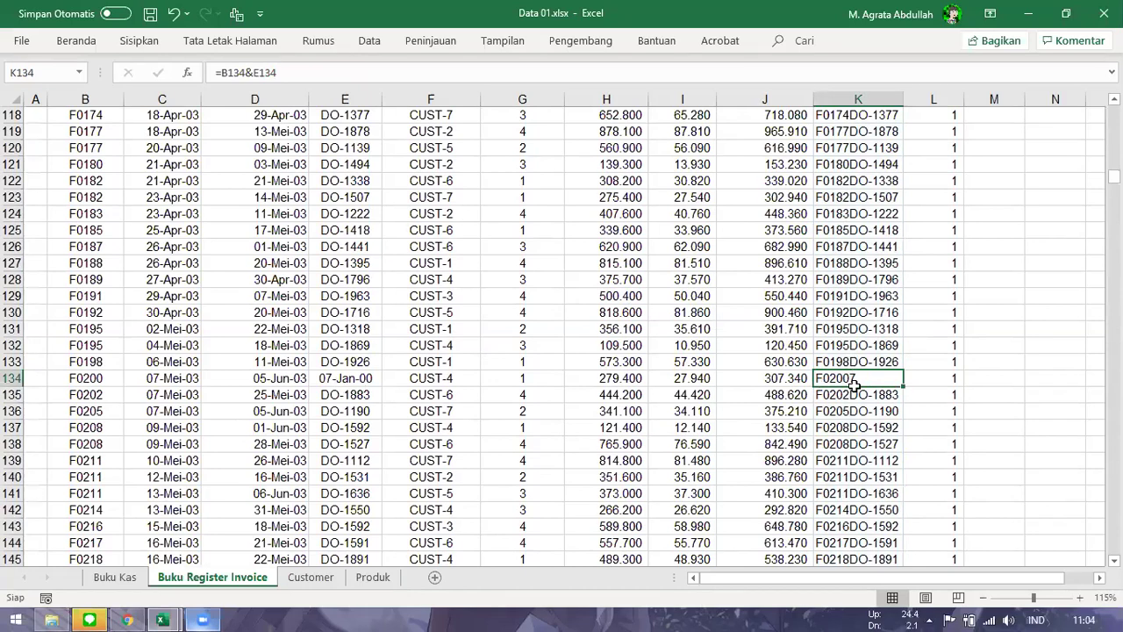
- Compare the combined key in K134 with the combined keys in the rows above it
key("Up")
key("Down")
key("Up")
key("Up")
key("Up")
key("Up")
key("Up")
key("Up")
key("Up")
key("Up")
key("Down")
key("Down")
key("Down")
key("Down")
key("Down")
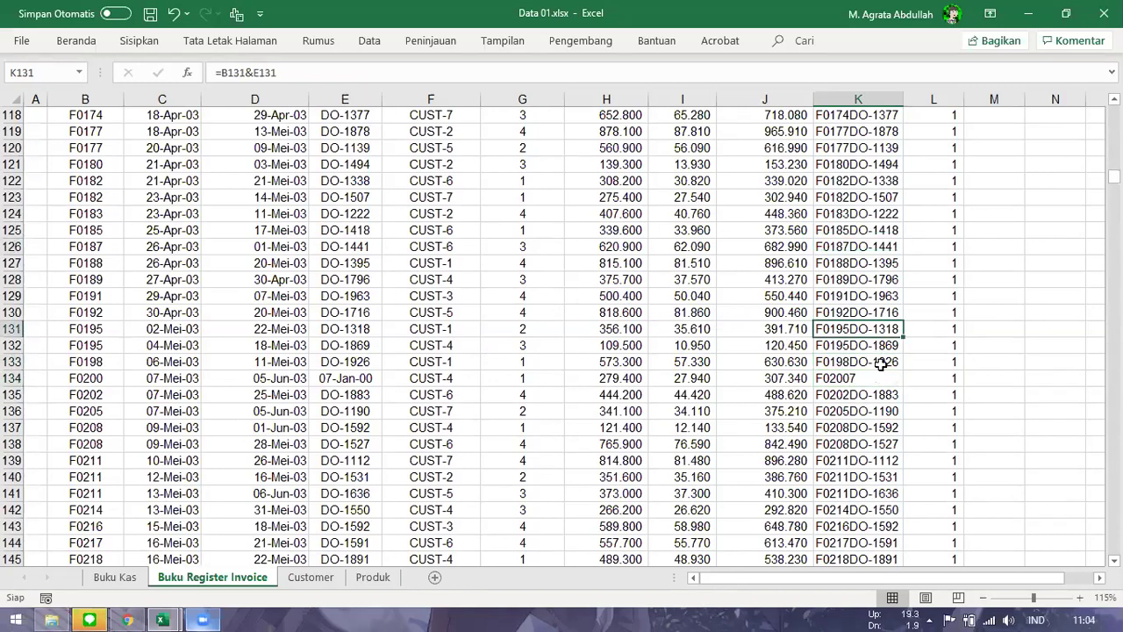
key("Down")
key("Down")
key("Down")
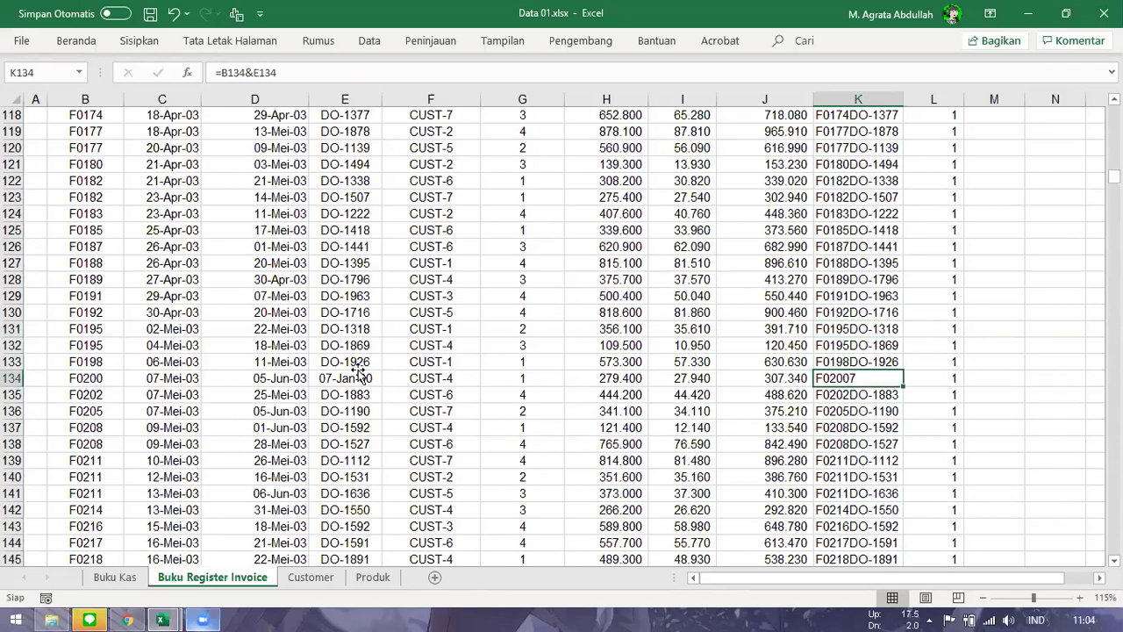
- Highlight the anomalous No DO entry in E134 with a yellow fill
key("Left")
key("Left")
key("Left")
key("Left")
key("Left")
key("Left")
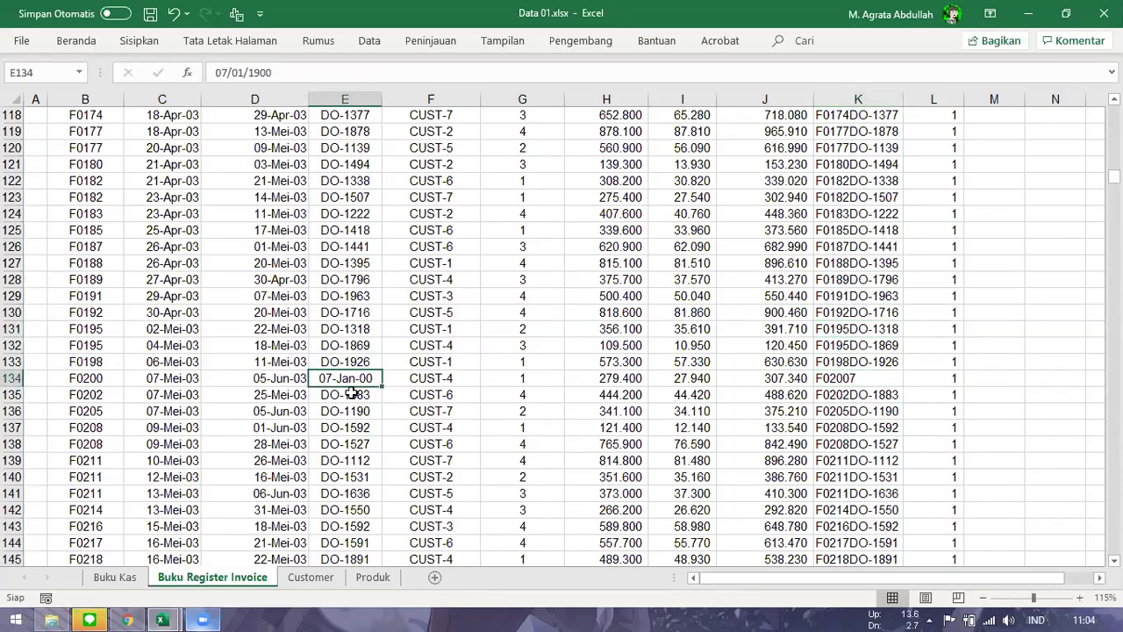
double_click(86, 44)
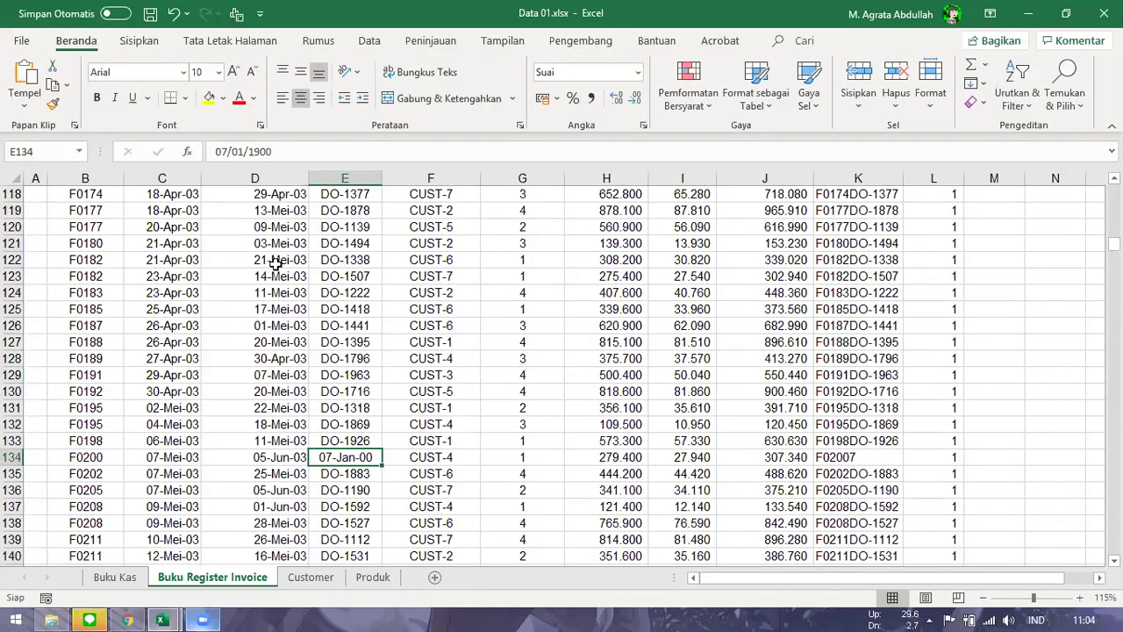
left_click(208, 97)
left_click(473, 391)
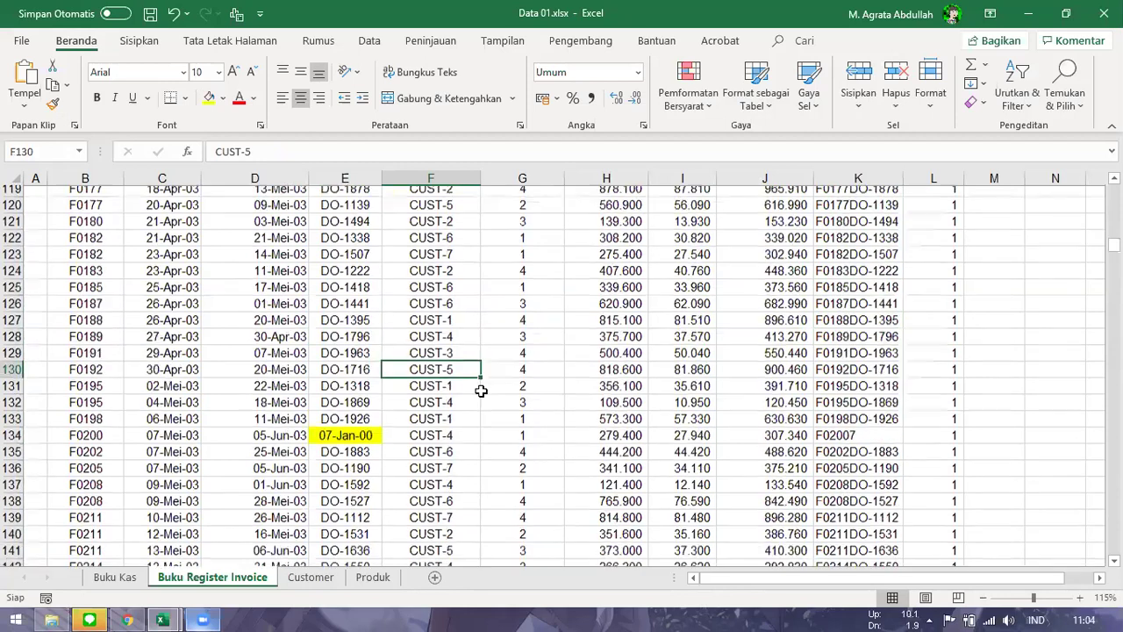
- Look back through the register to its first record and check the combined-key formula in K3
scroll(481, 392, "down", 4)
scroll(480, 391, "up", 18)
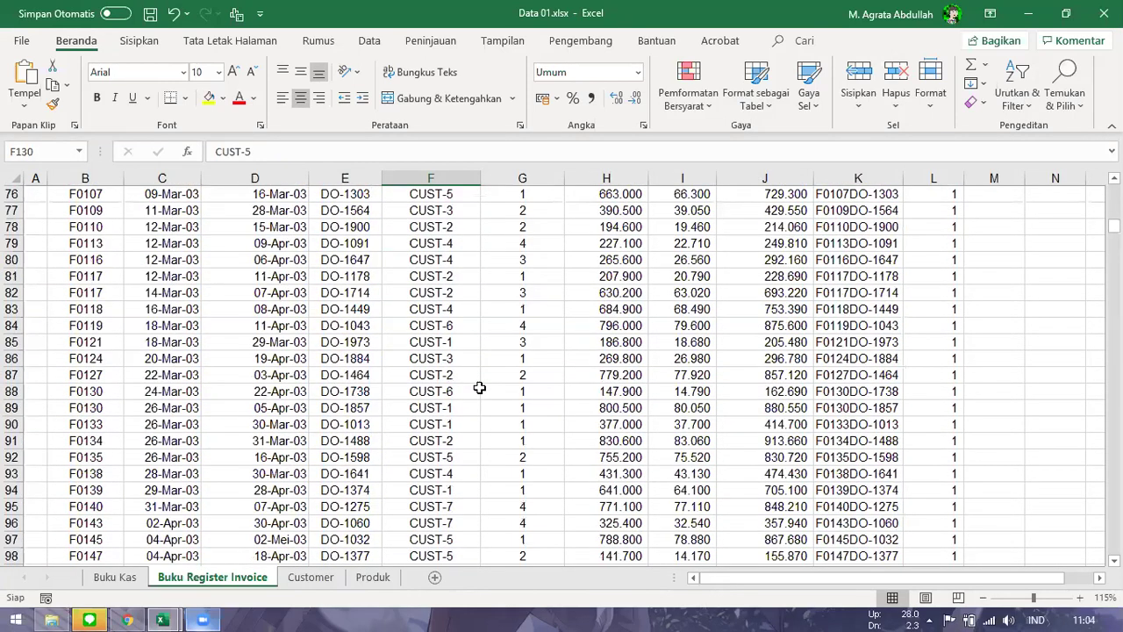
scroll(483, 384, "up", 20)
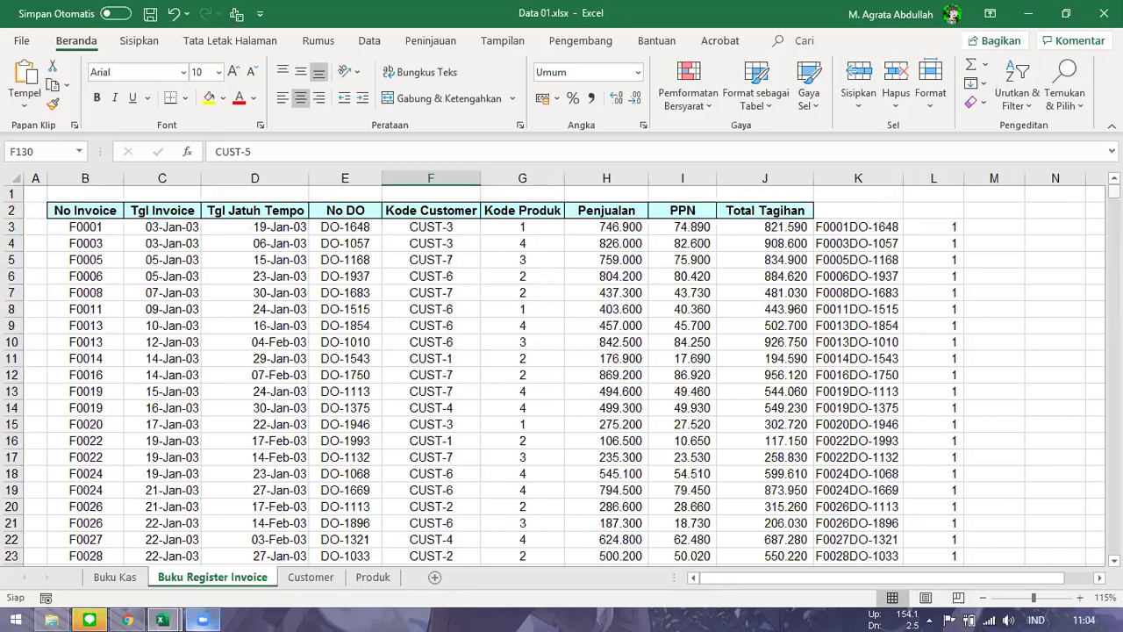
mouse_move(1114, 190)
left_mouse_down()
mouse_move(1114, 549)
mouse_move(1114, 189)
left_mouse_up()
left_click(607, 260)
left_click(893, 245)
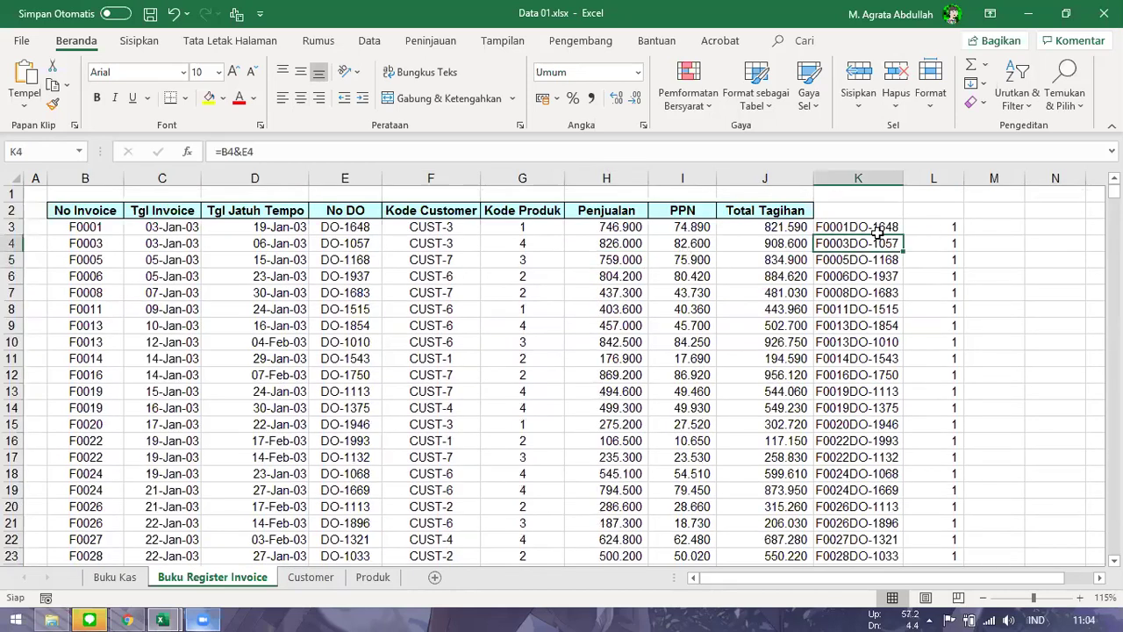
key("Up")
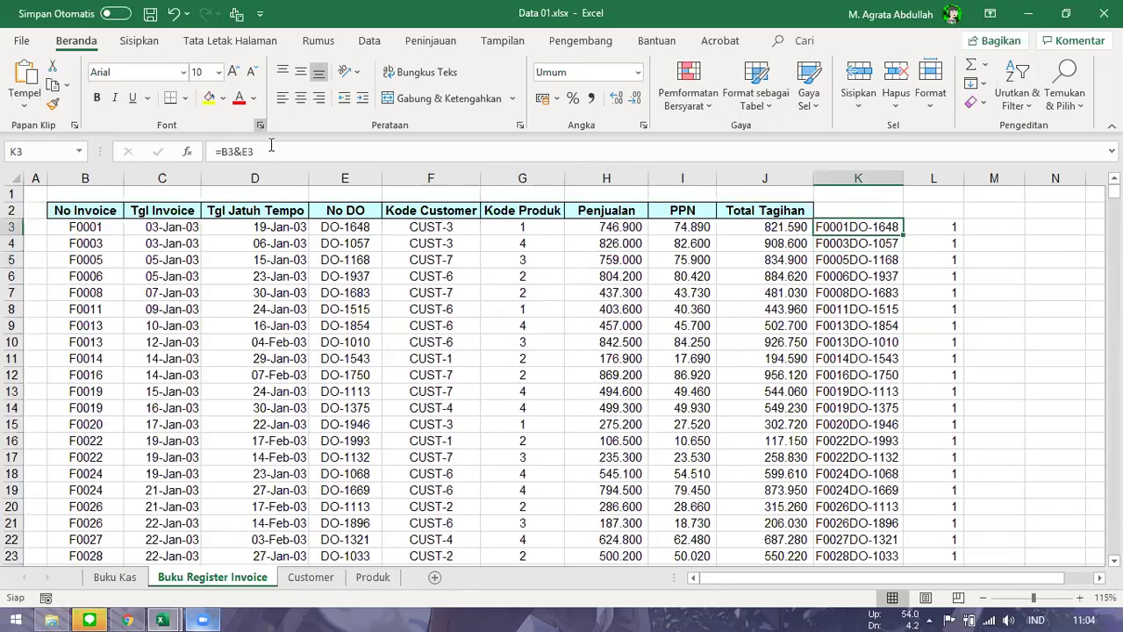
left_click(271, 151)
key("Escape")
- Close Data 01.xlsx without saving its changes and close the purchase order workbook as well
left_click(1104, 13)
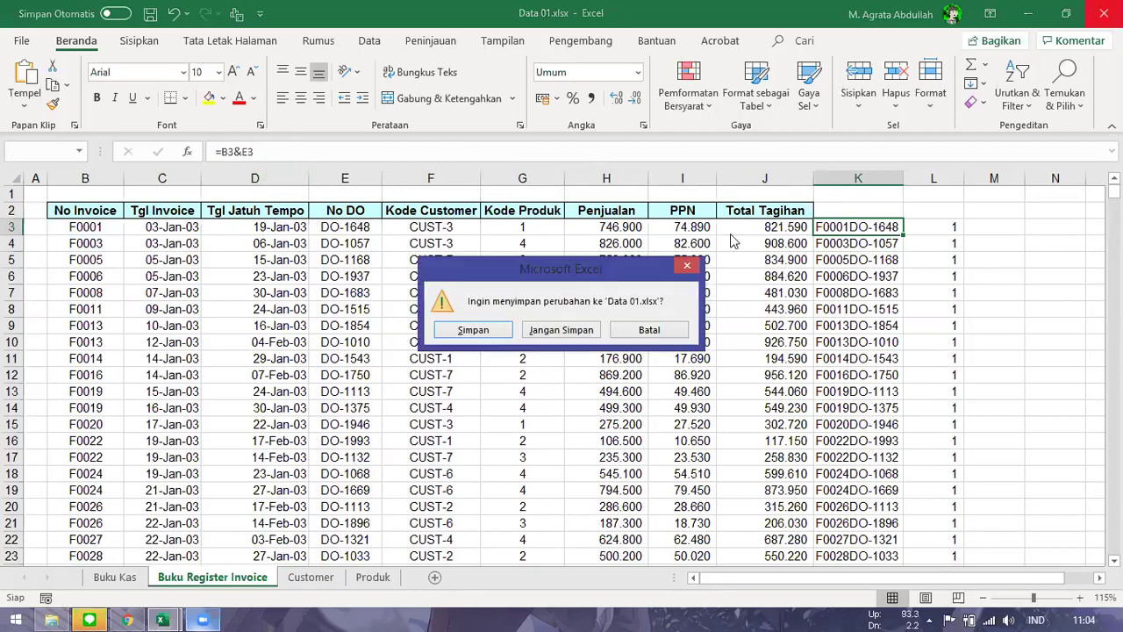
left_click(562, 331)
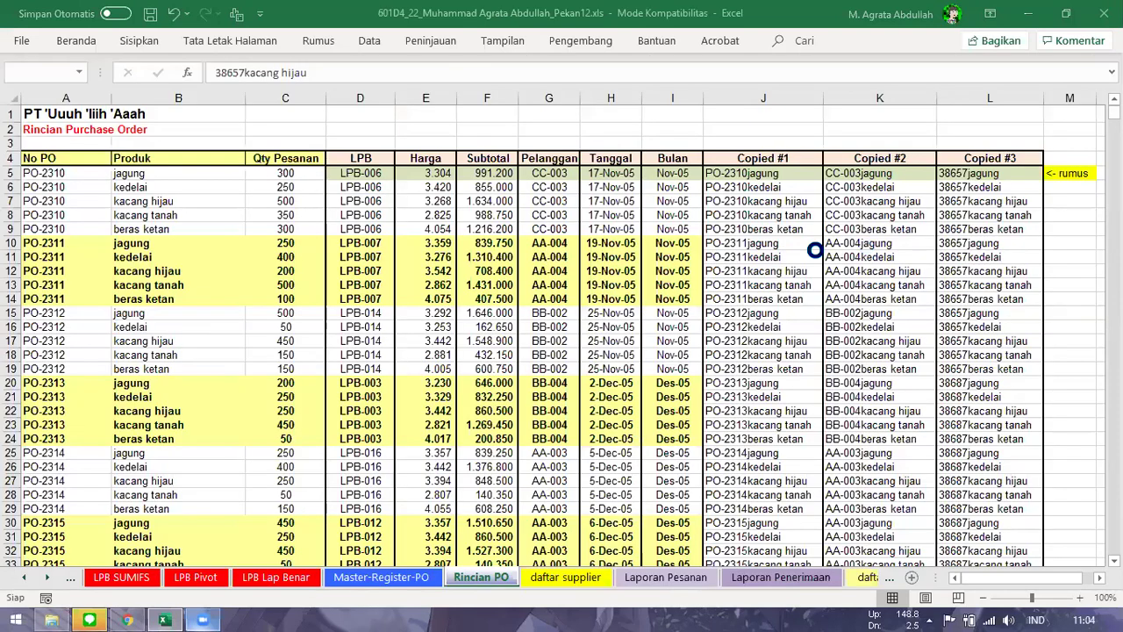
left_click(563, 349)
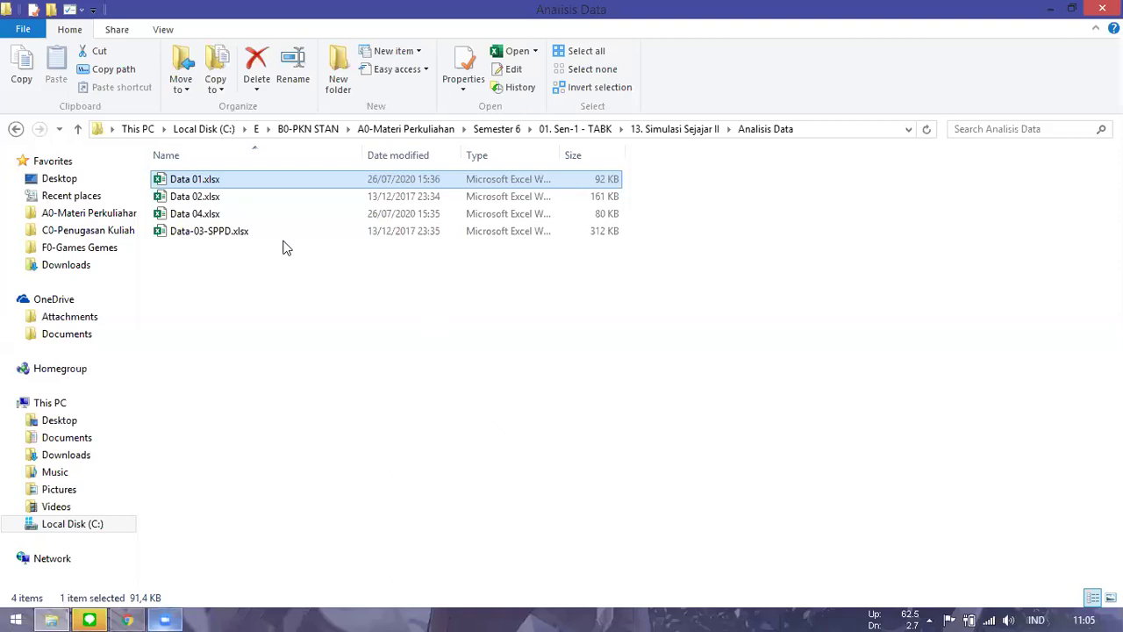
- In File Explorer, go to the Relative Size Factor folder under 13. Simulasi Sejajar II and open DATA RSF.xlsx
left_click(679, 129)
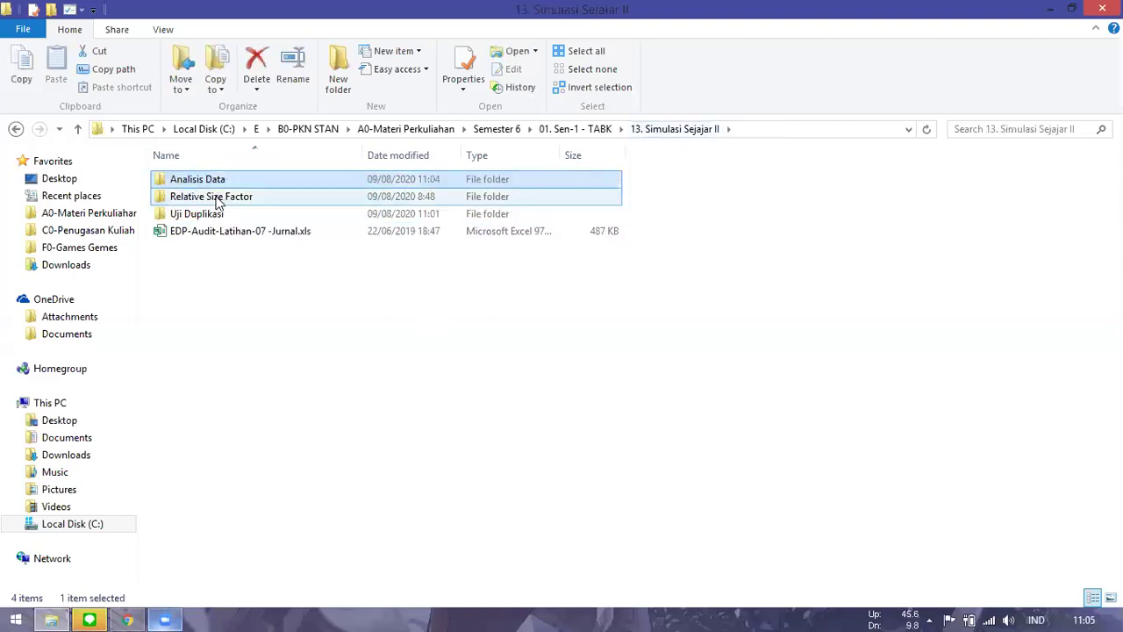
left_click(217, 199)
double_click(212, 196)
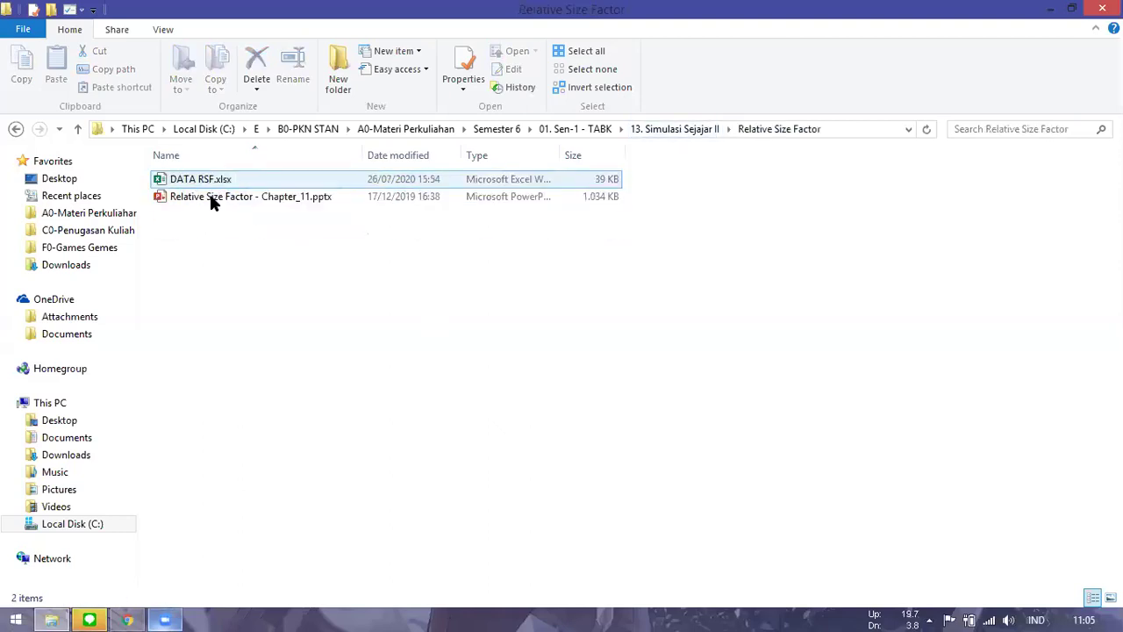
left_click(211, 198)
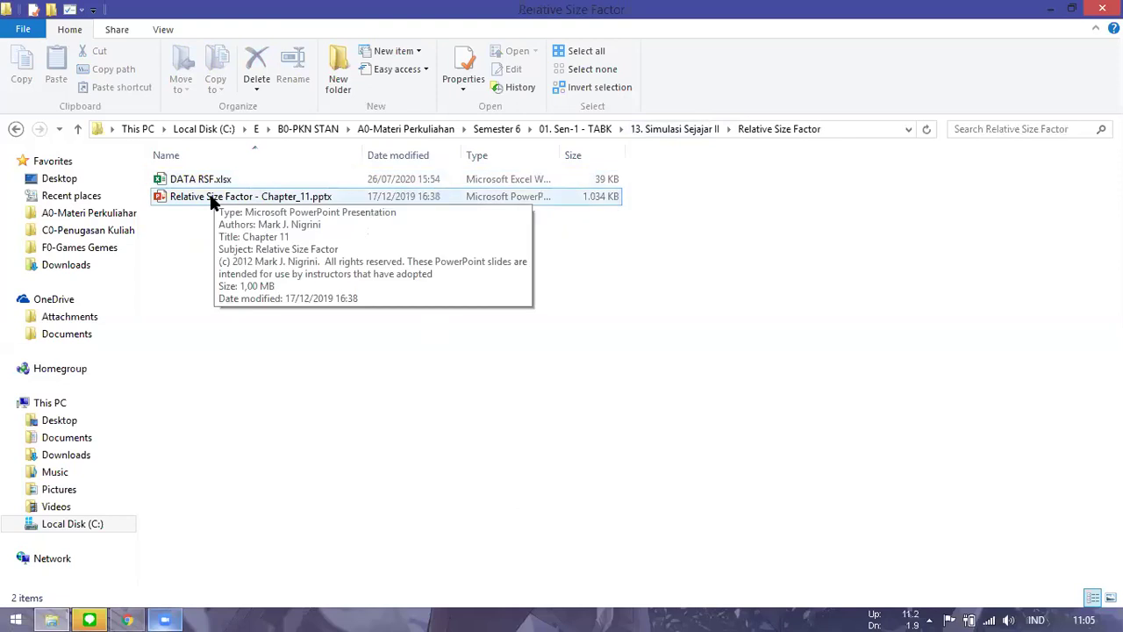
left_click(207, 182)
double_click(206, 182)
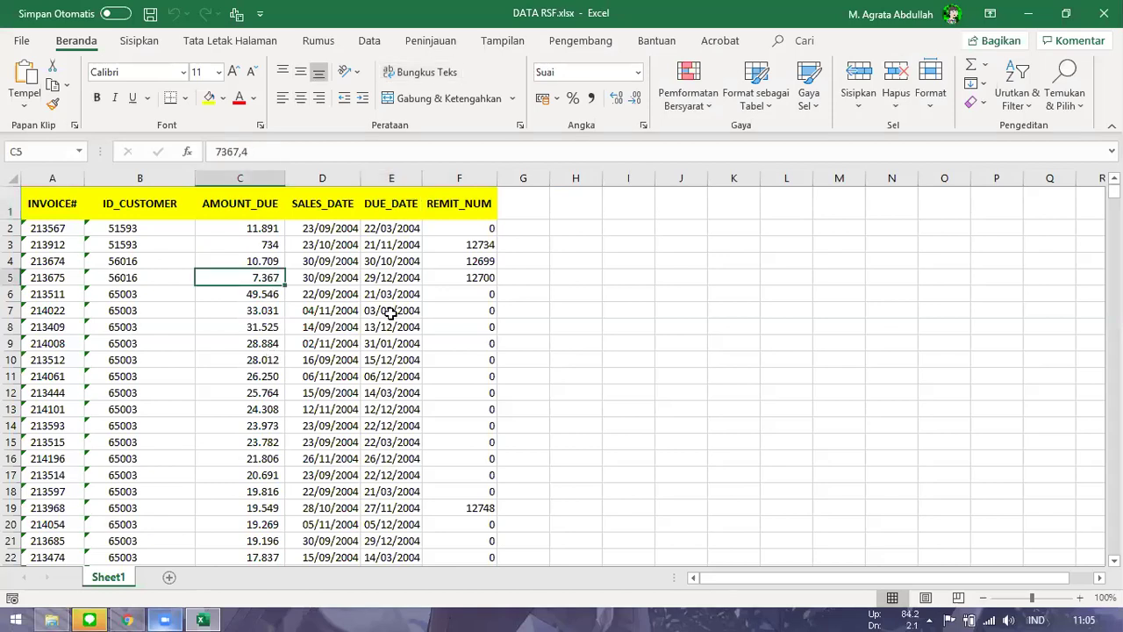
- Examine the due dates, amounts due and repeated customer IDs in the first rows of the invoice data
left_click(394, 359)
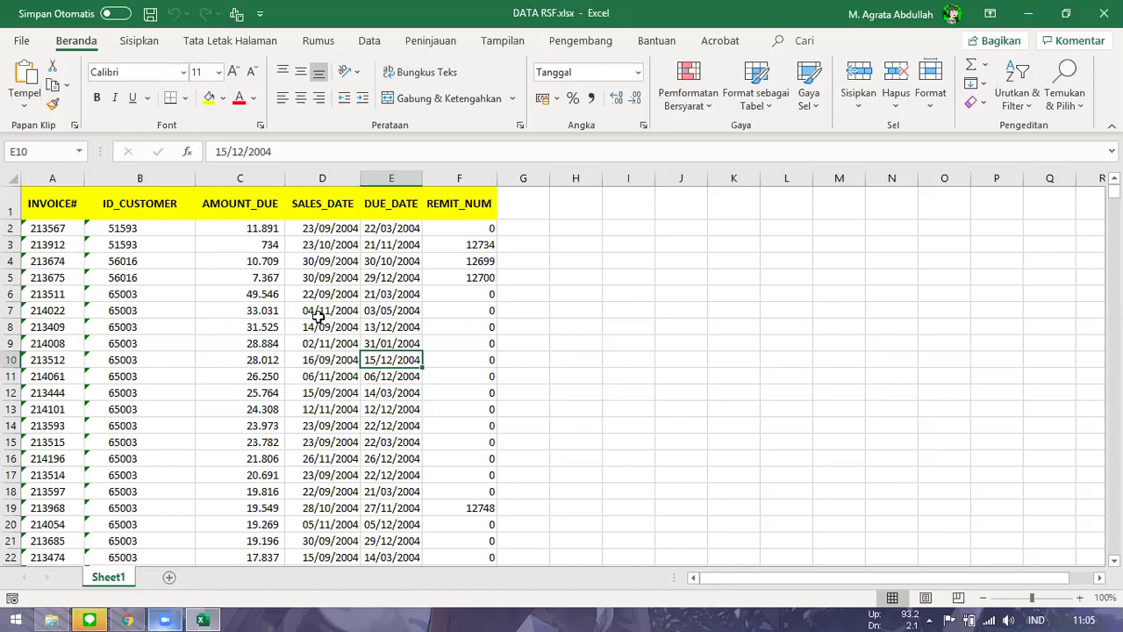
key("Up")
key("Up")
key("Left")
key("Left")
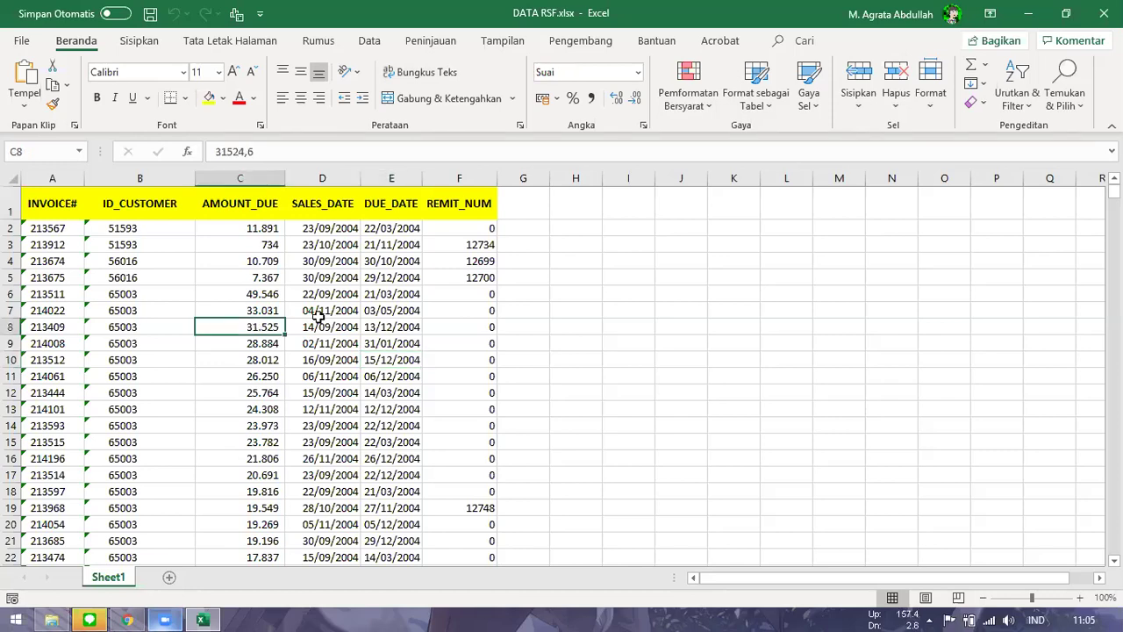
left_click(585, 324)
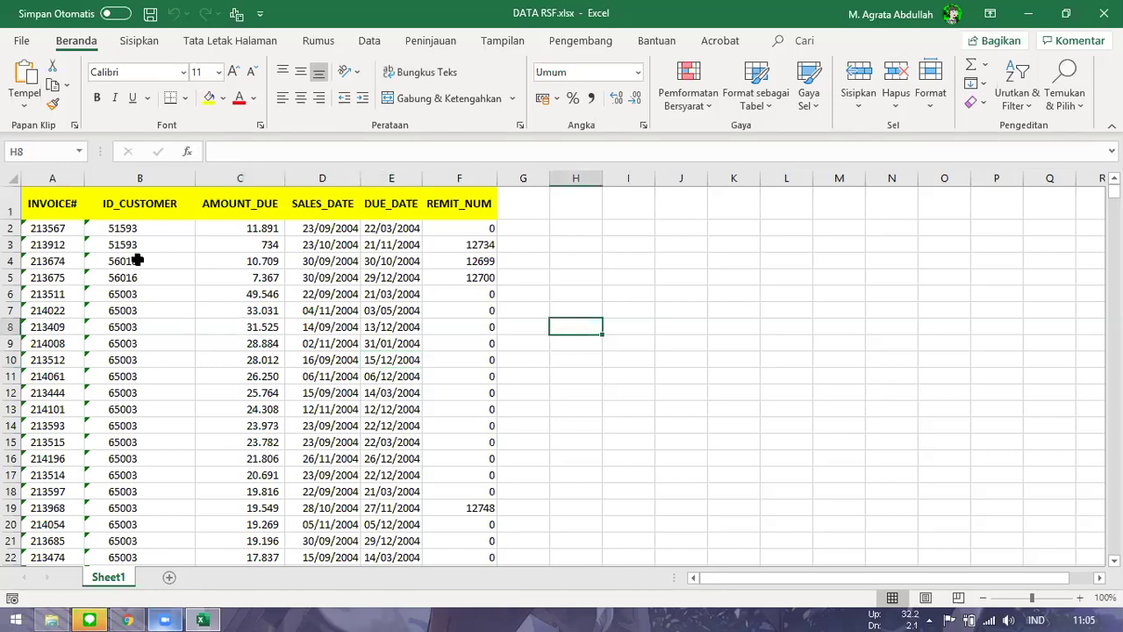
left_click_drag(134, 232, 123, 475)
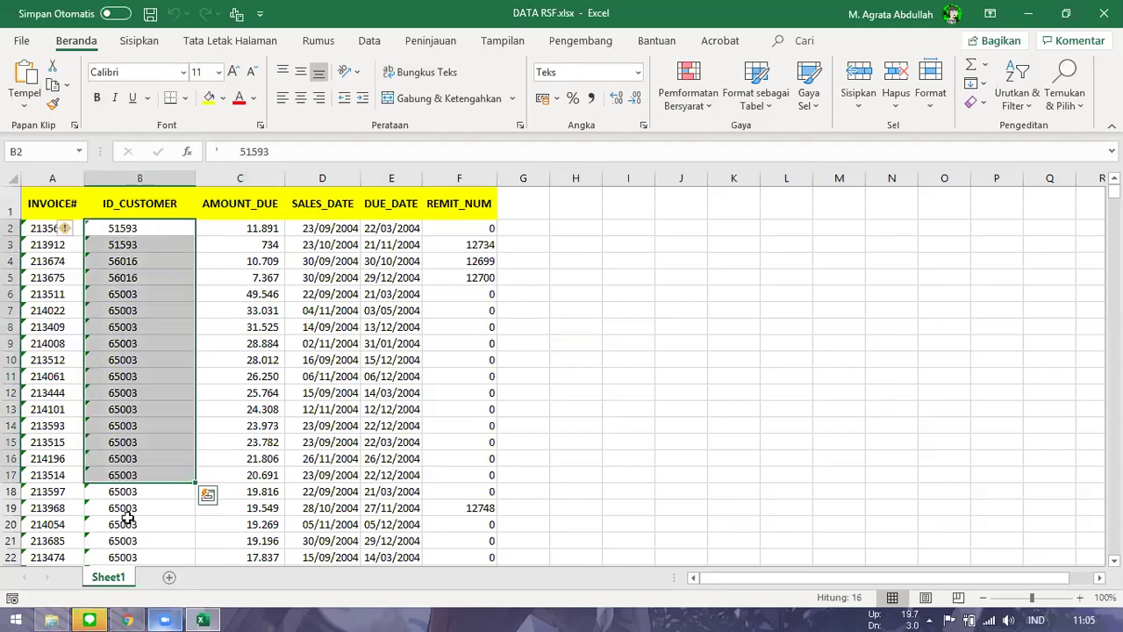
left_click(153, 229)
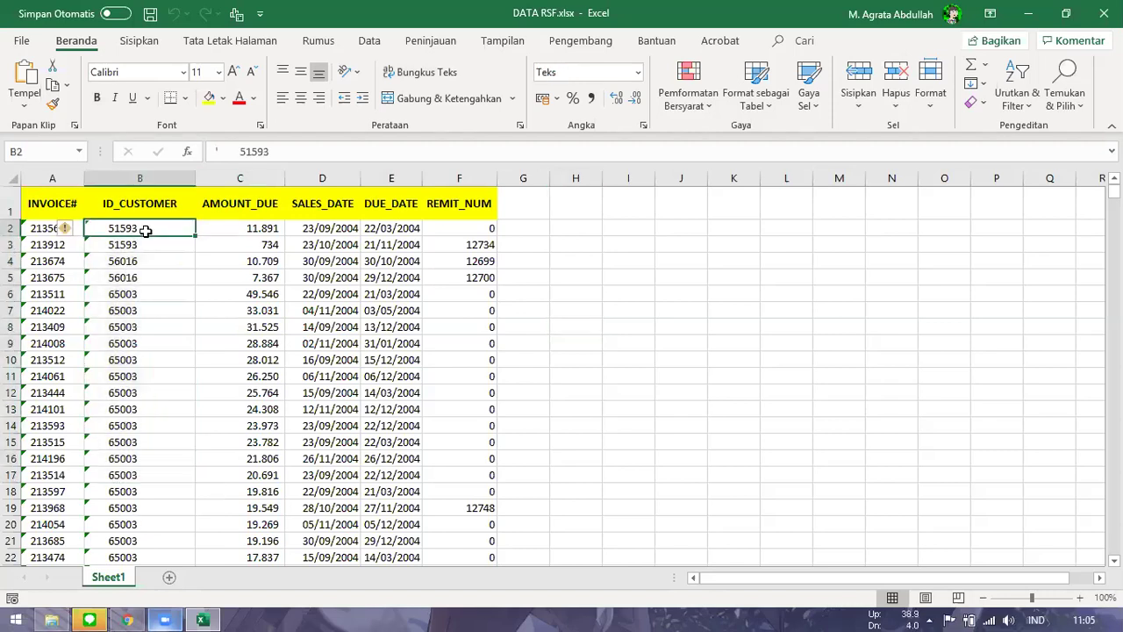
left_click_drag(146, 230, 155, 306)
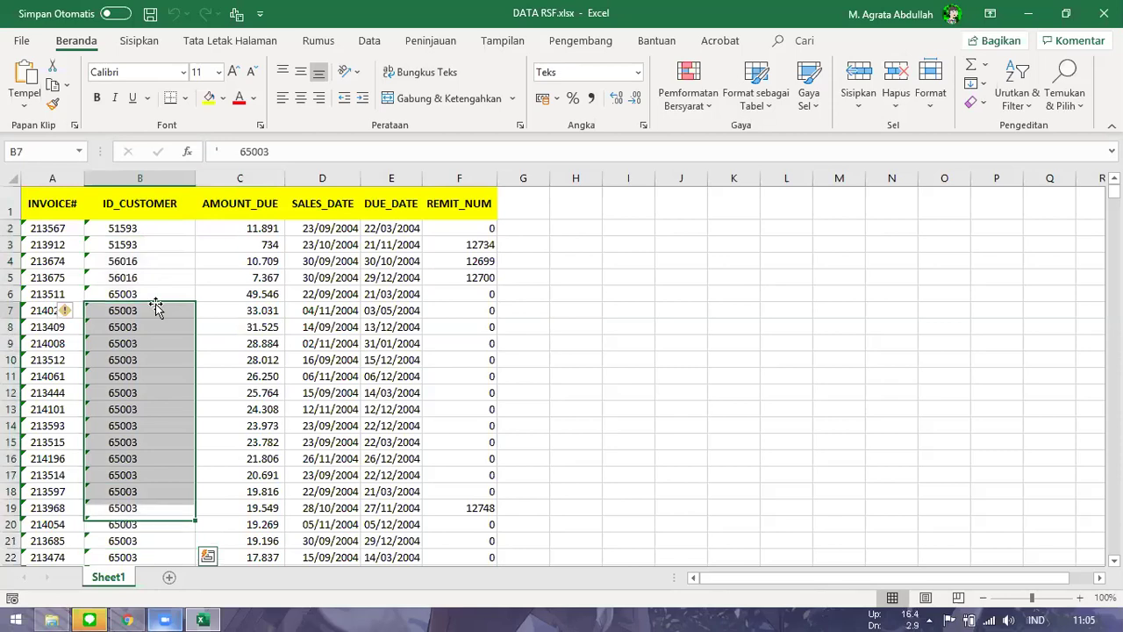
left_click(155, 307)
left_click(176, 260)
left_click(151, 332)
left_click(156, 377)
left_click(169, 312)
left_click(178, 267)
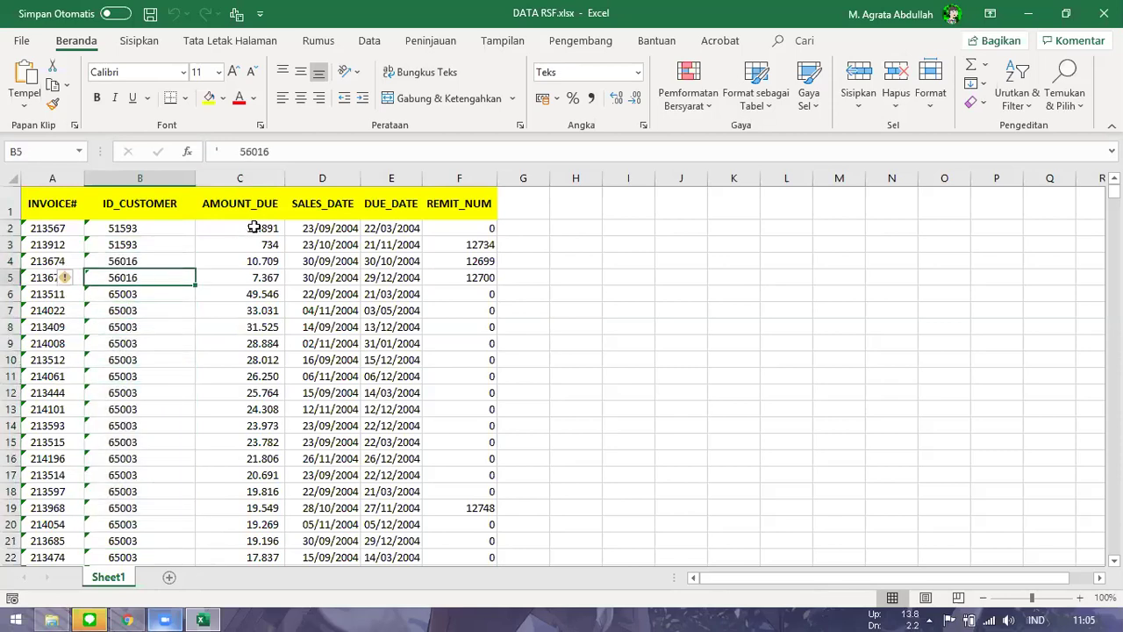
- Insert a markers-only scatter chart of the AMOUNT_DUE values in C2:C701
left_click(254, 227)
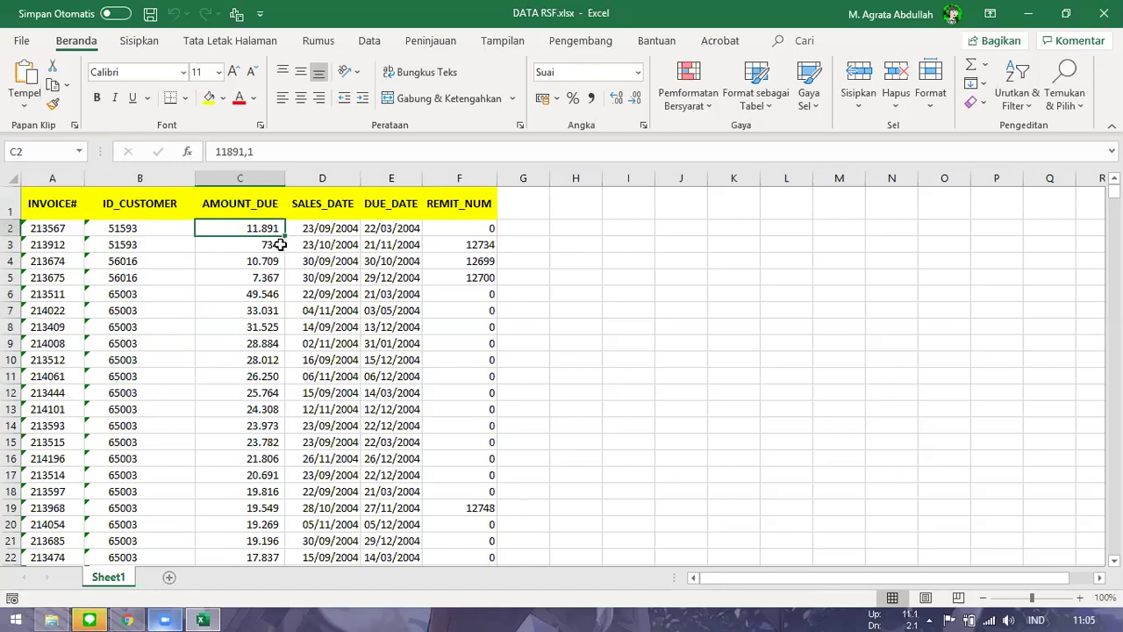
key("ctrl+shift+Down")
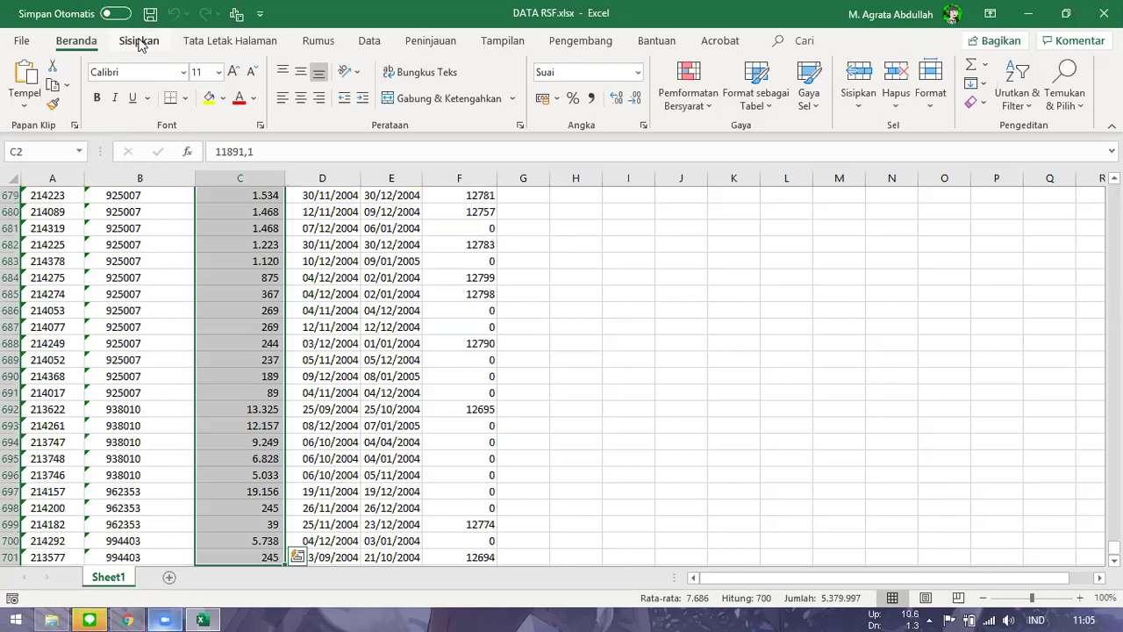
left_click(139, 41)
left_click(406, 83)
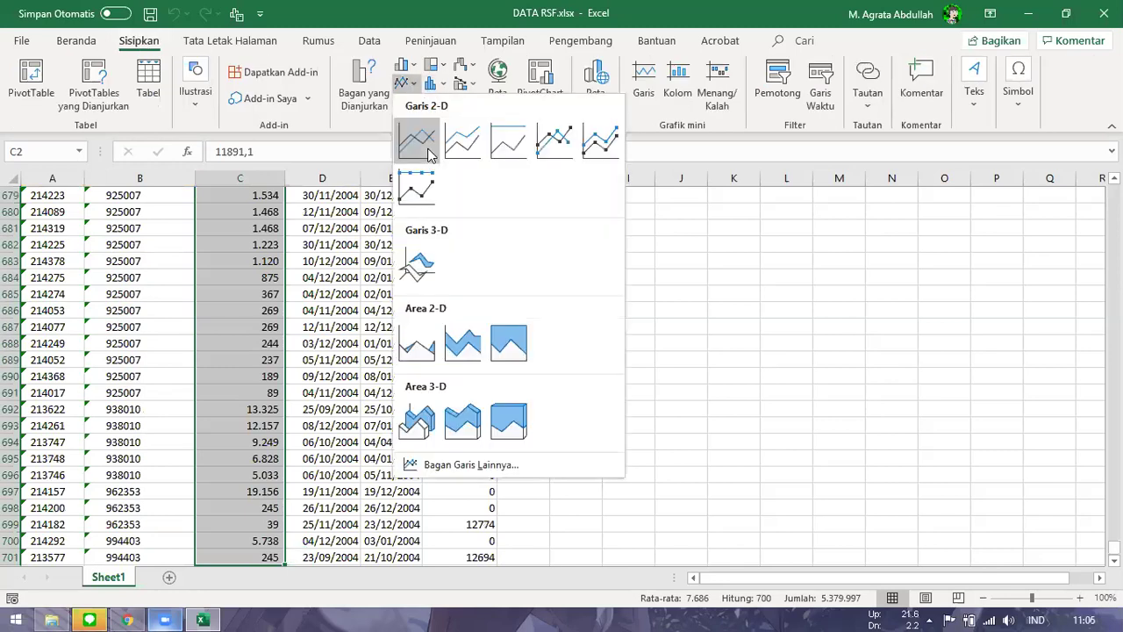
left_click(404, 123)
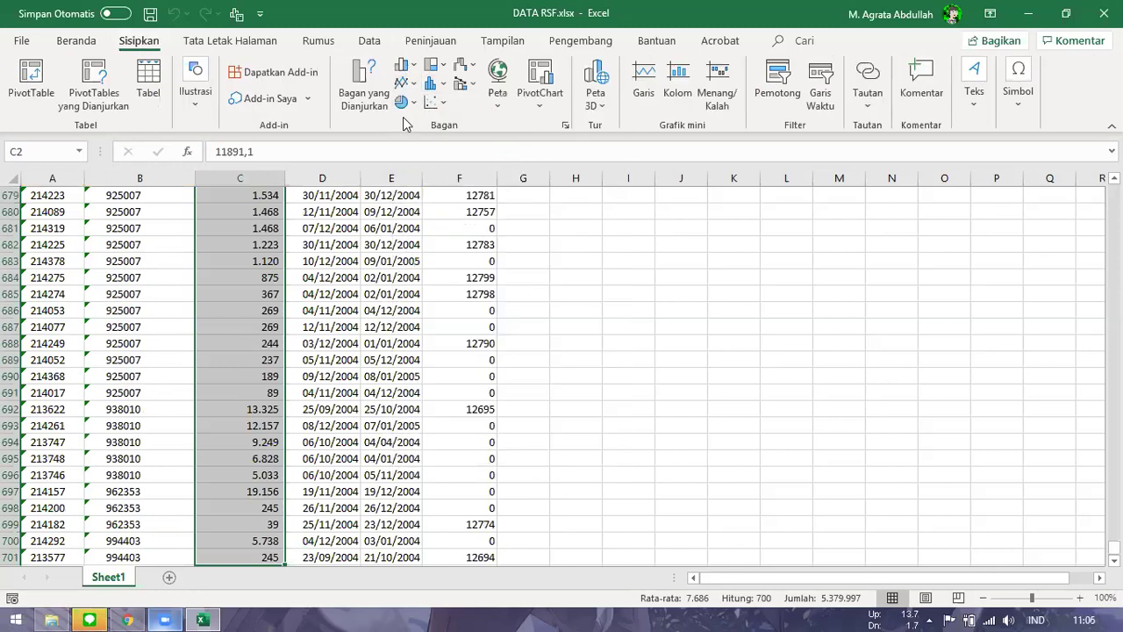
left_click(432, 101)
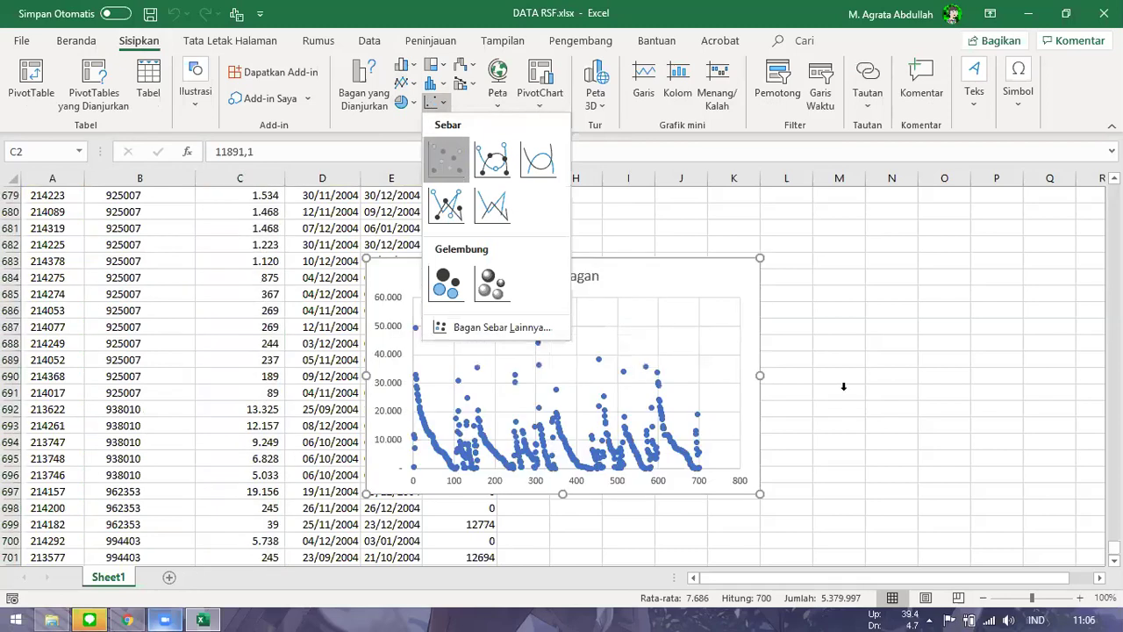
- Move the scatter chart from the last data rows to the start of the sheet, placing it over columns F to L below the header row
left_click(760, 409)
mouse_move(760, 409)
left_mouse_down()
mouse_move(859, 329)
mouse_move(883, 251)
left_mouse_up()
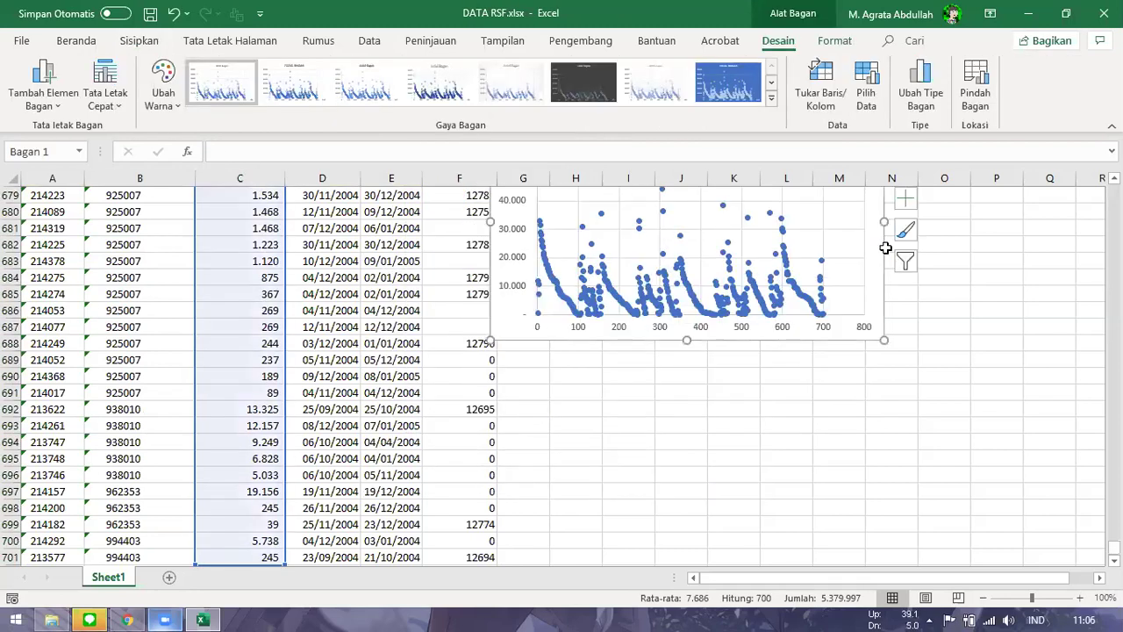
key("Delete")
left_click(592, 290)
key("ctrl+Up")
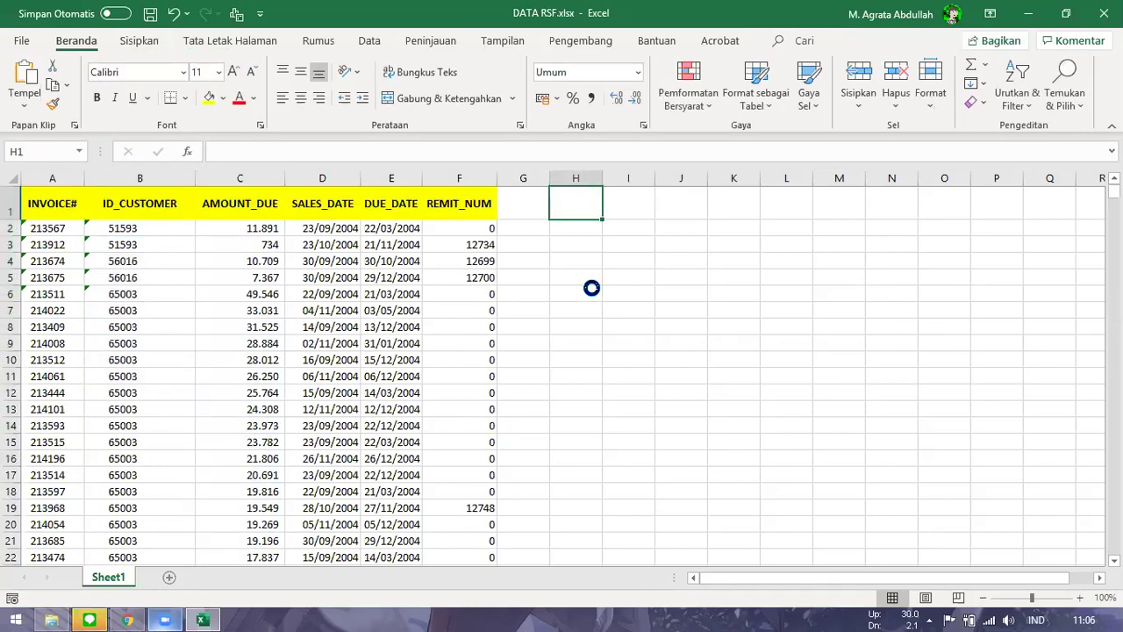
key("ctrl+v")
left_click_drag(576, 424, 467, 468)
left_click(579, 507)
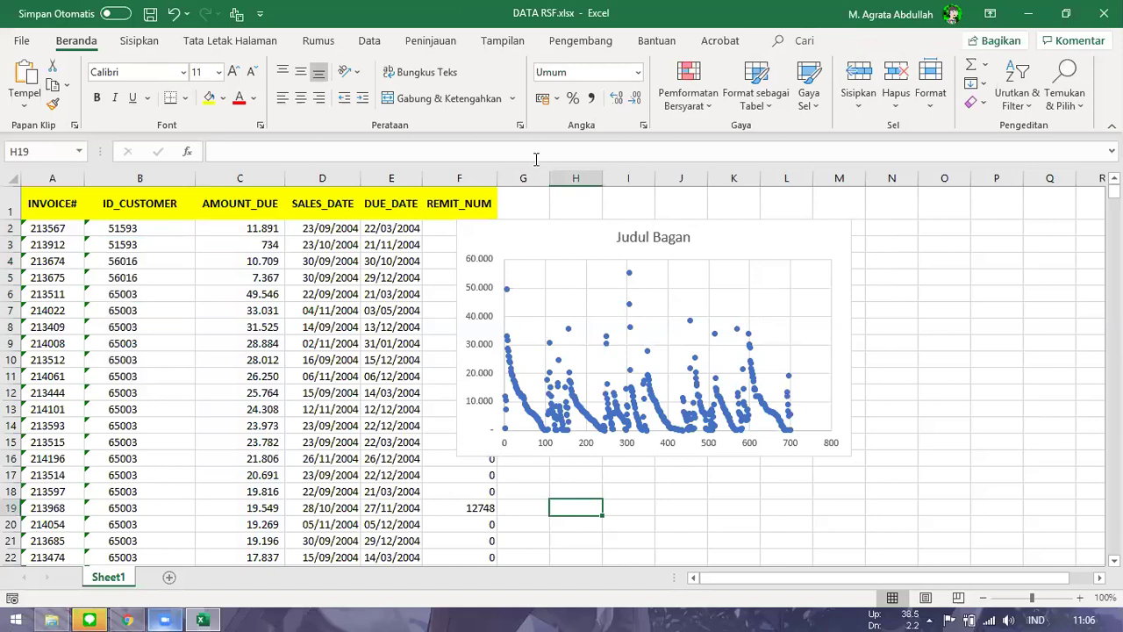
- Circle the high outlying amounts on the scatter chart in red, add a question mark, and clear the annotations
key("ctrl+2")
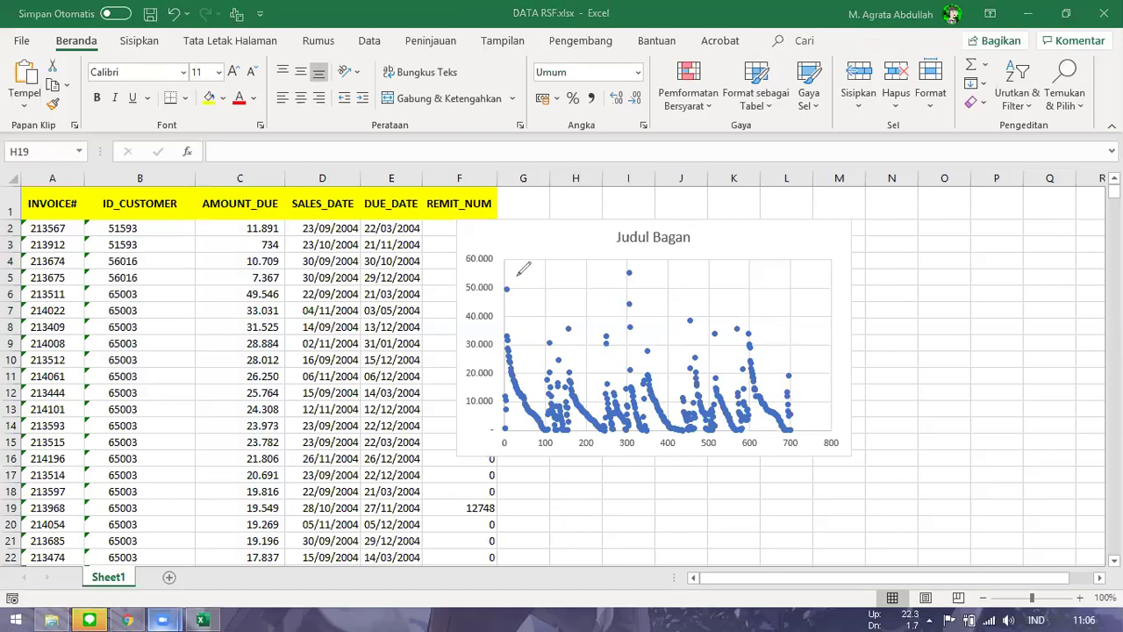
left_click_drag(508, 276, 507, 300)
mouse_move(630, 260)
left_mouse_down()
mouse_move(600, 268)
mouse_move(658, 315)
mouse_move(632, 260)
left_mouse_up()
mouse_move(498, 332)
left_mouse_down()
mouse_move(535, 355)
mouse_move(737, 349)
mouse_move(744, 309)
mouse_move(495, 332)
left_mouse_up()
left_click_drag(780, 313, 788, 327)
left_click(789, 335)
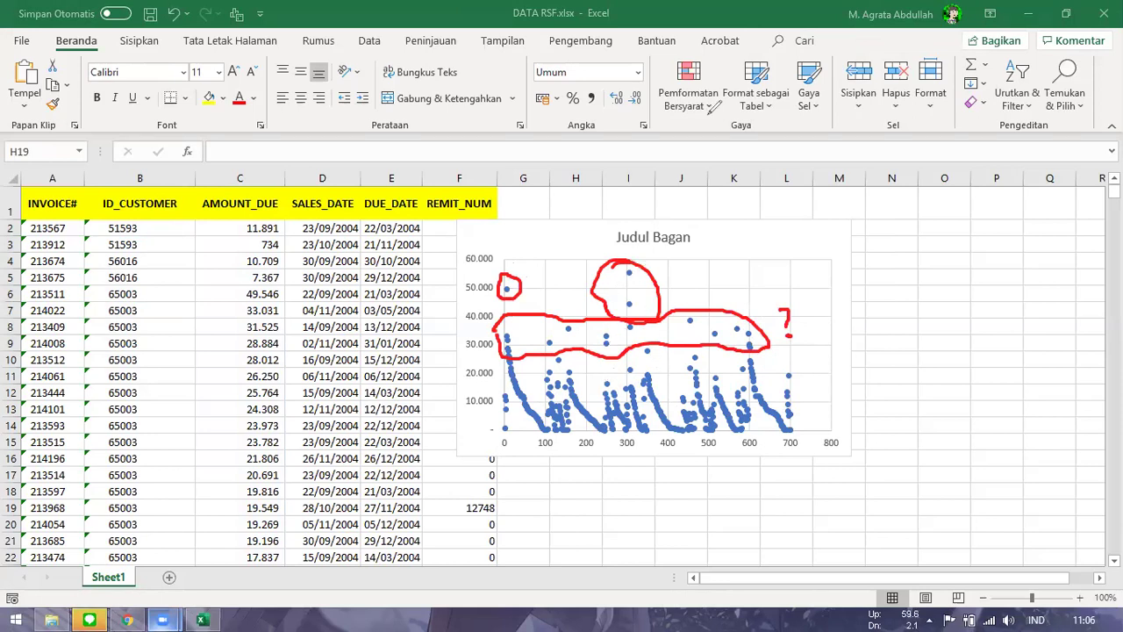
key("Escape")
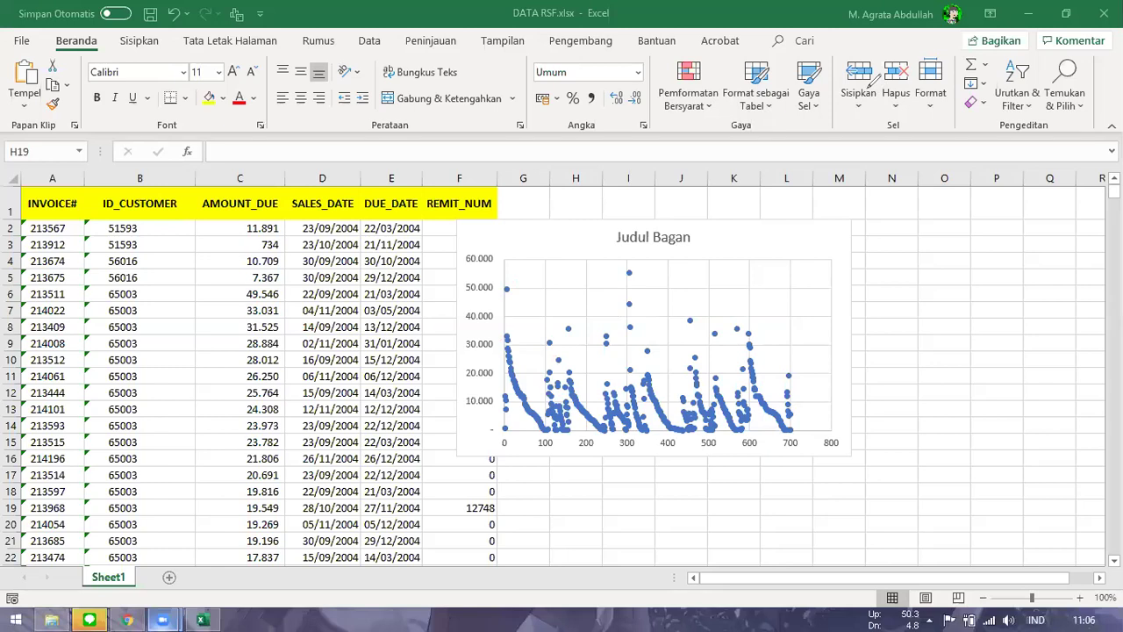
left_click(731, 351)
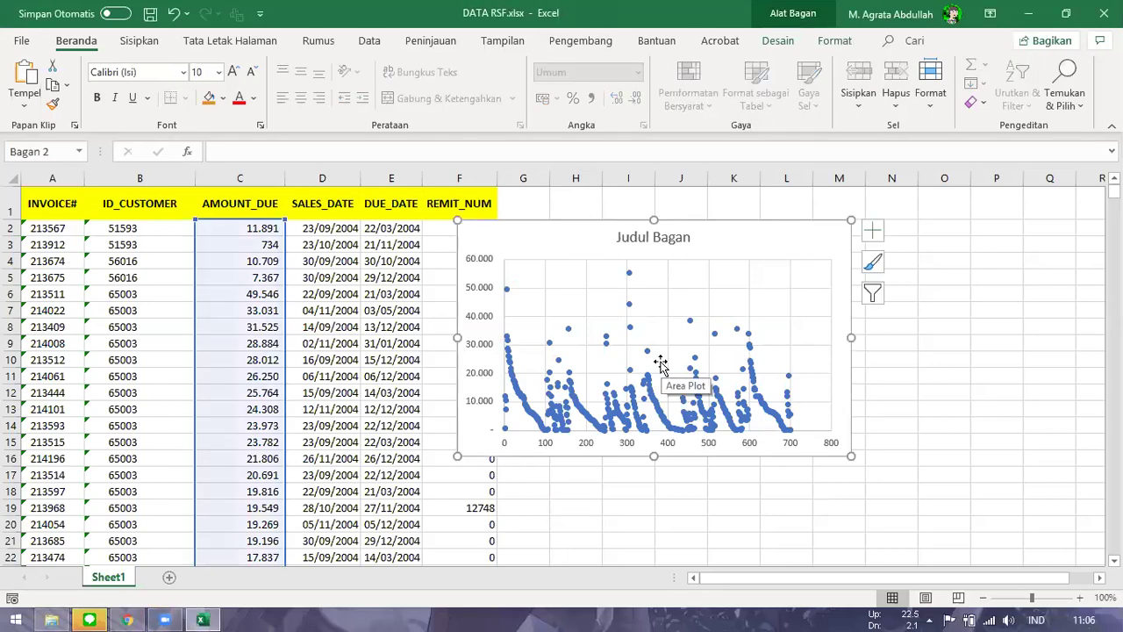
- Remove the AMOUNT_DUE scatter chart from the invoice sheet
key("Escape")
key("ctrl+z")
left_click(571, 262)
left_click(521, 208)
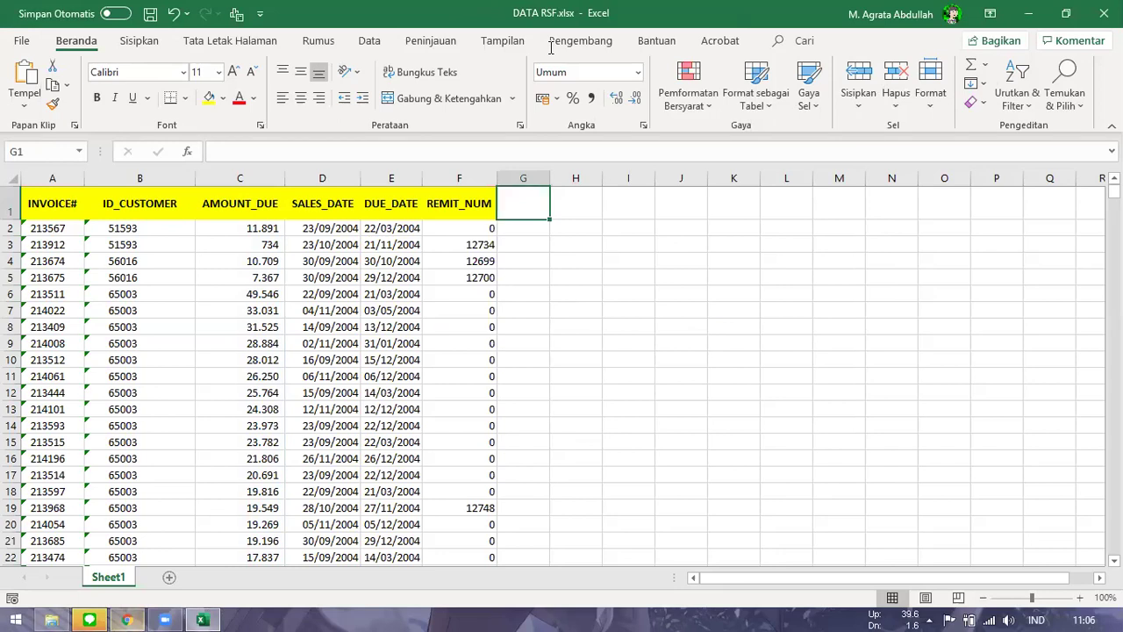
- Switch to the Google Drive preview in Chrome and open the notes document Notula TABK 6-01 DIV Akun #13.docx
key("alt+Tab")
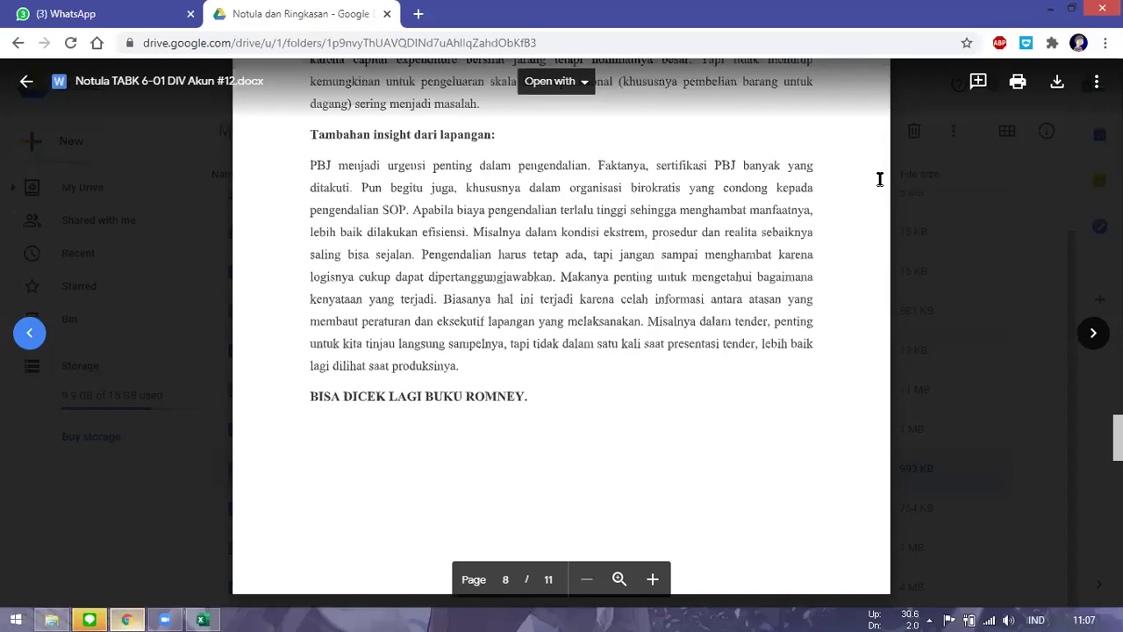
key("Left")
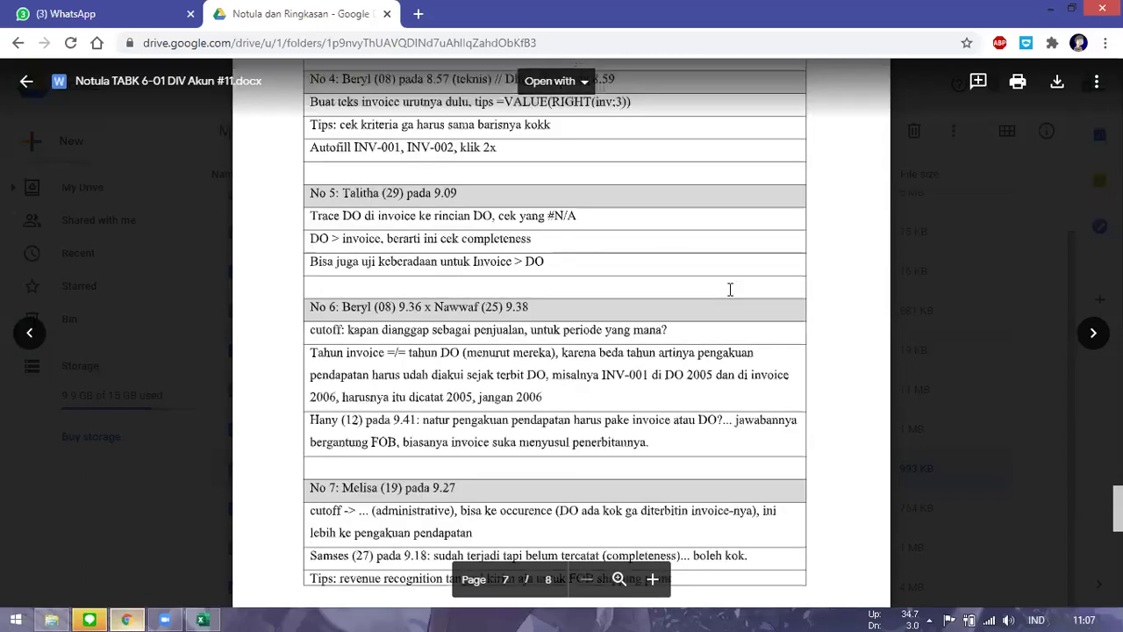
left_click(1093, 338)
left_click(1094, 336)
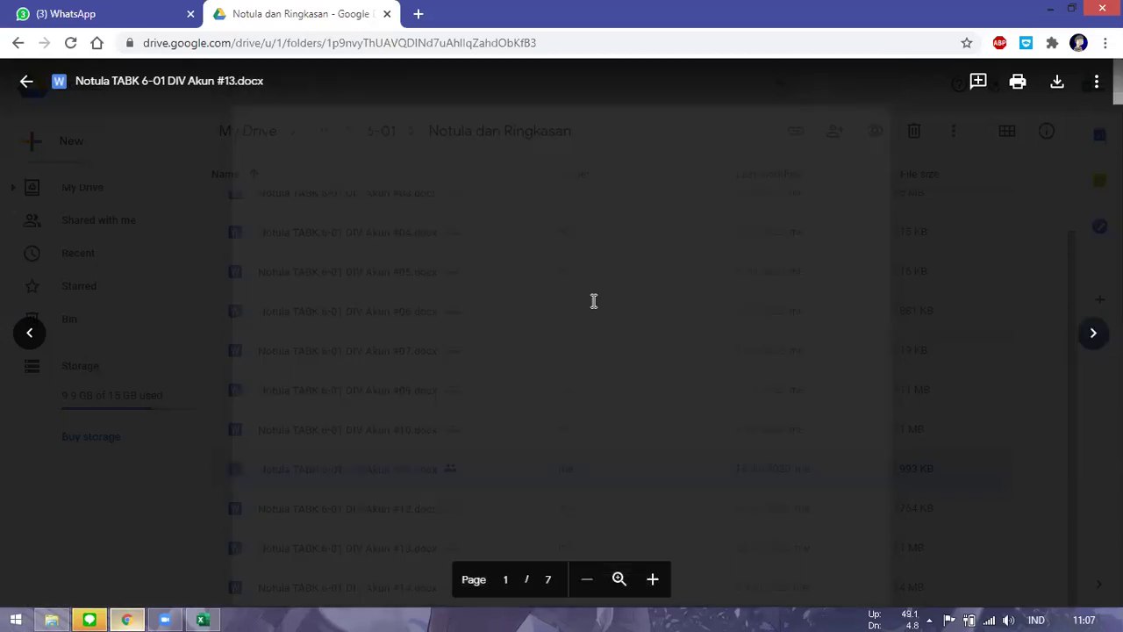
- Find section E, UJI RELATIVE SIZE FACTOR (RSF), in the notes and read its formula at an enlarged size
scroll(676, 372, "down", 15)
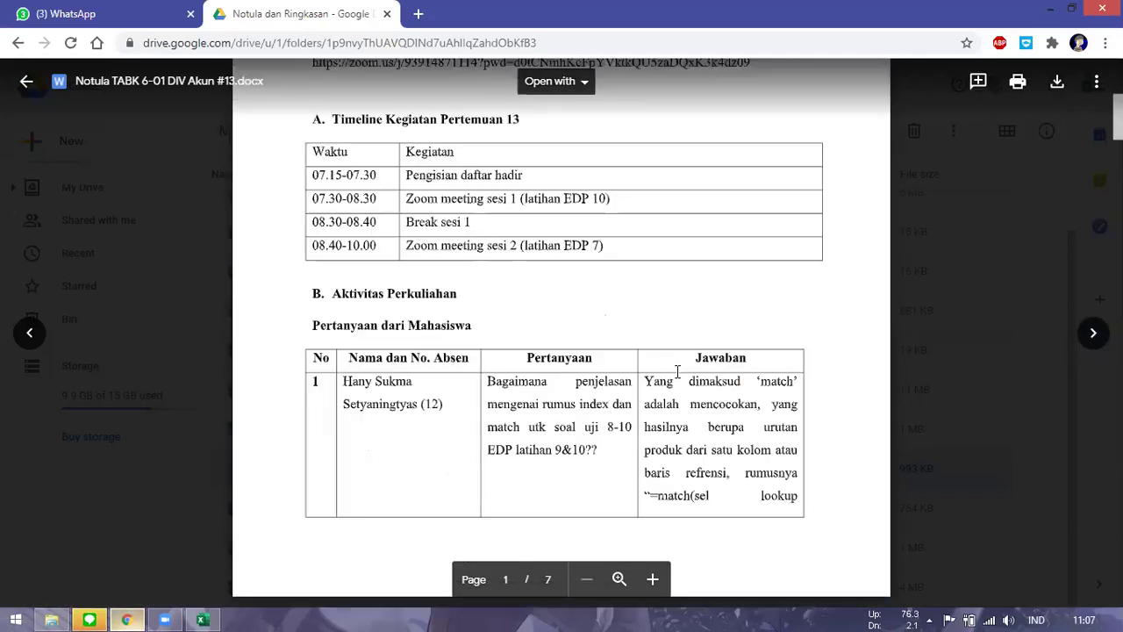
scroll(677, 372, "down", 10)
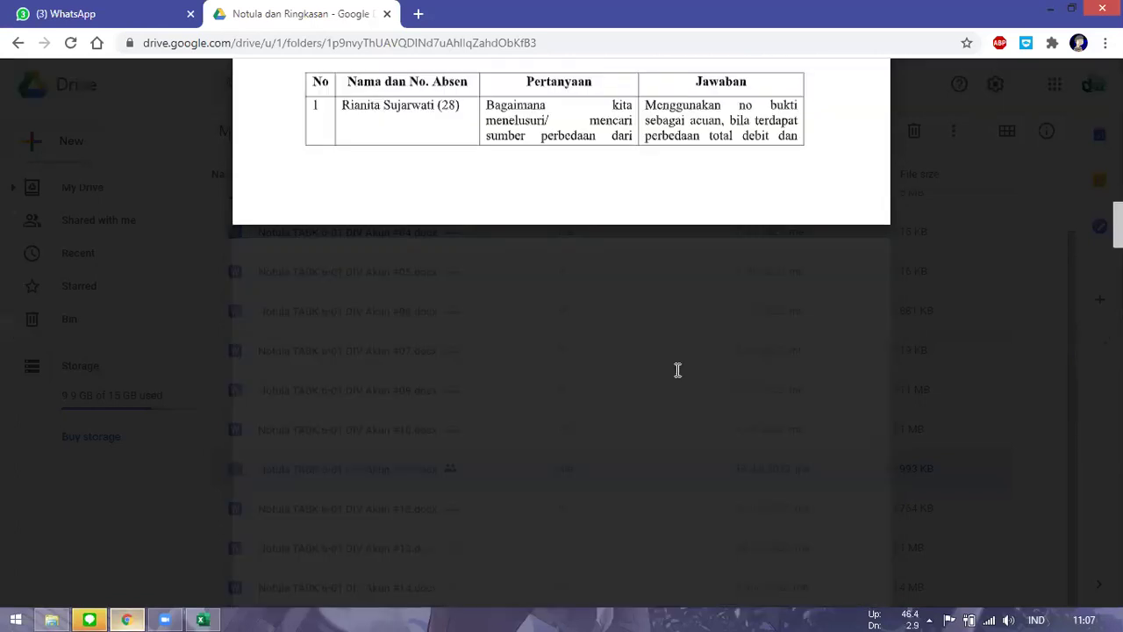
scroll(674, 370, "down", 5)
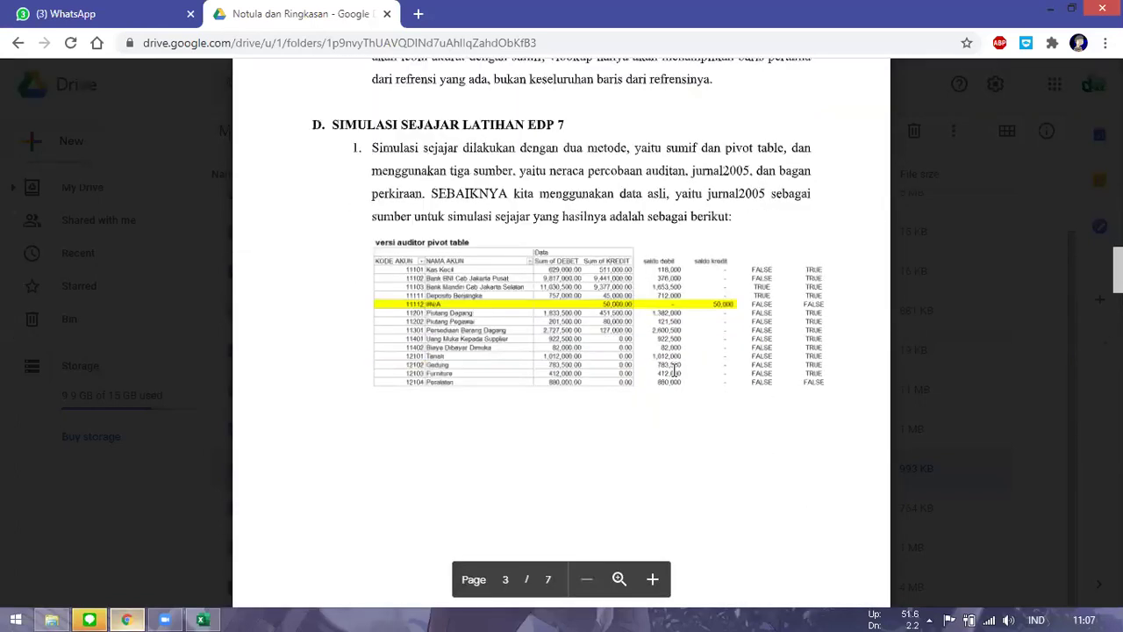
scroll(674, 370, "down", 10)
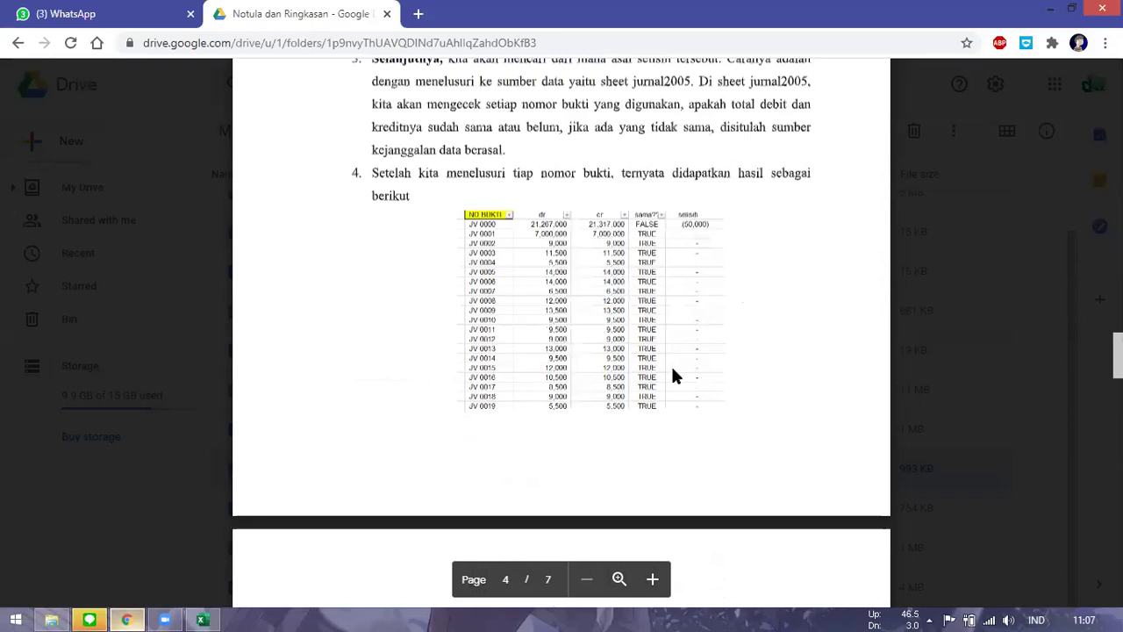
scroll(673, 367, "down", 5)
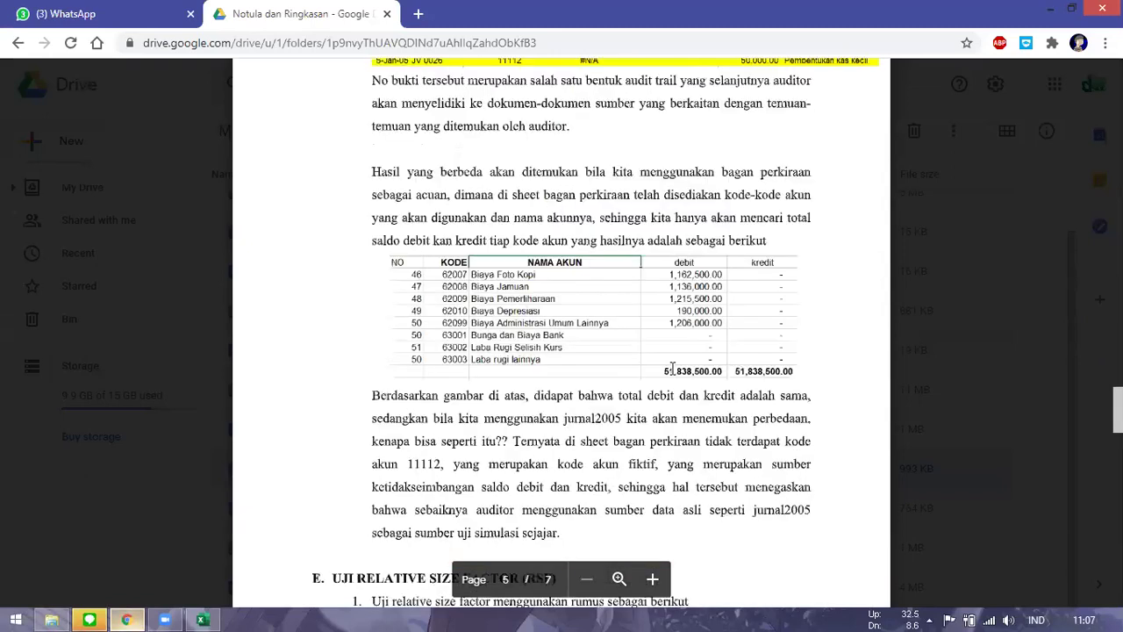
scroll(654, 579, "down", 3)
scroll(654, 581, "down", 1)
left_click(653, 579)
left_click(653, 579)
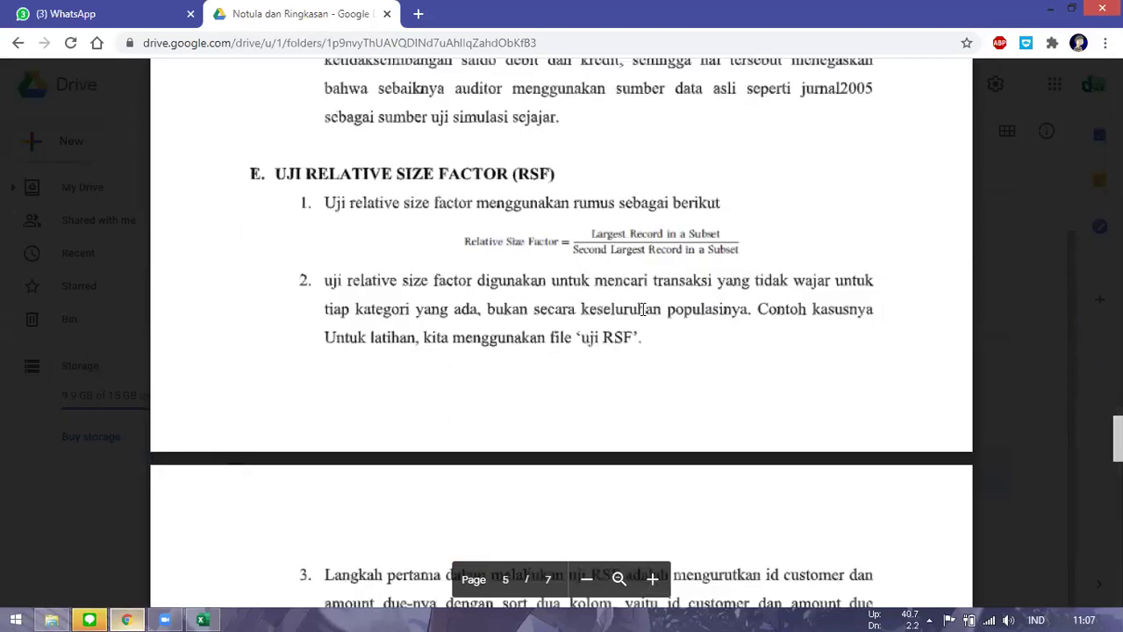
scroll(643, 307, "up", 1)
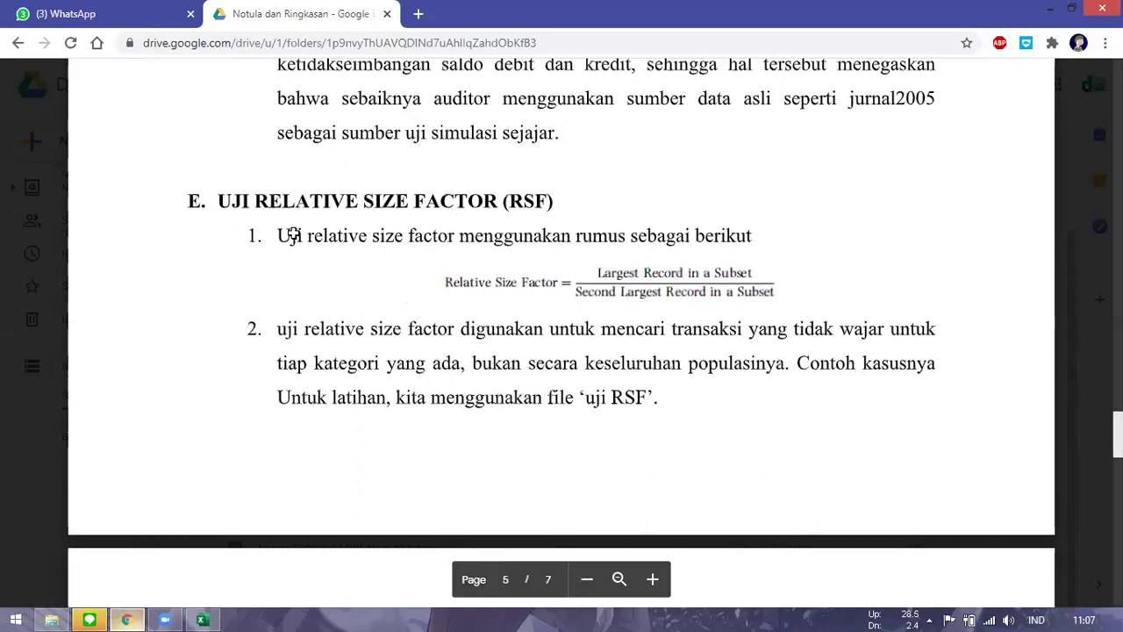
- Switch back to DATA RSF.xlsx in Excel and add filters to the header row A1:F1
key("alt+Tab")
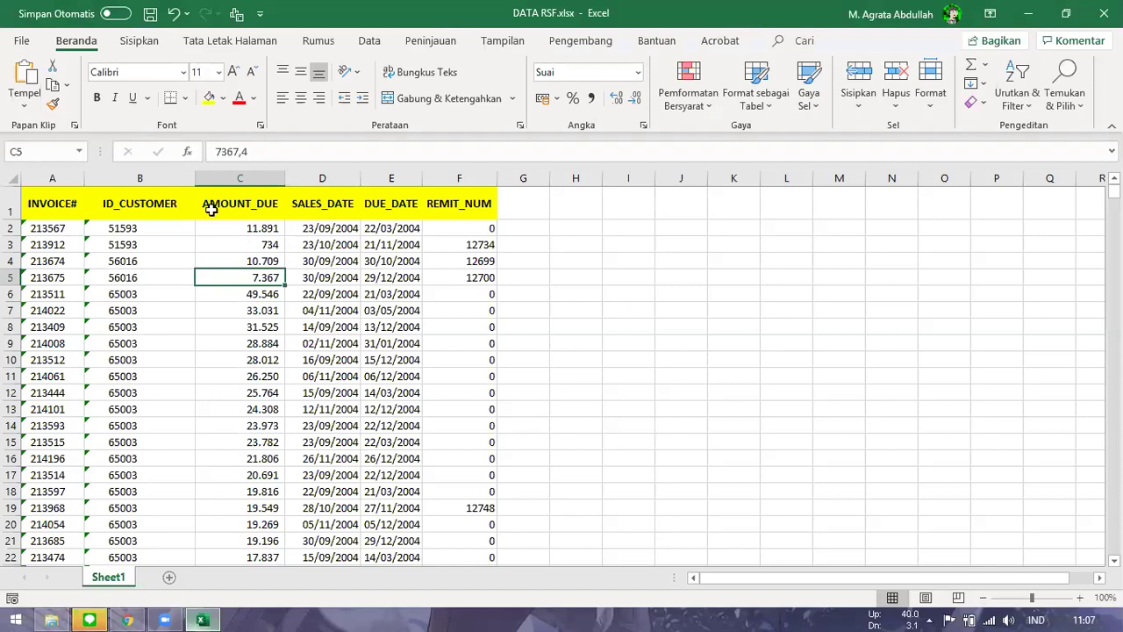
key("Left")
key("Up")
key("Up")
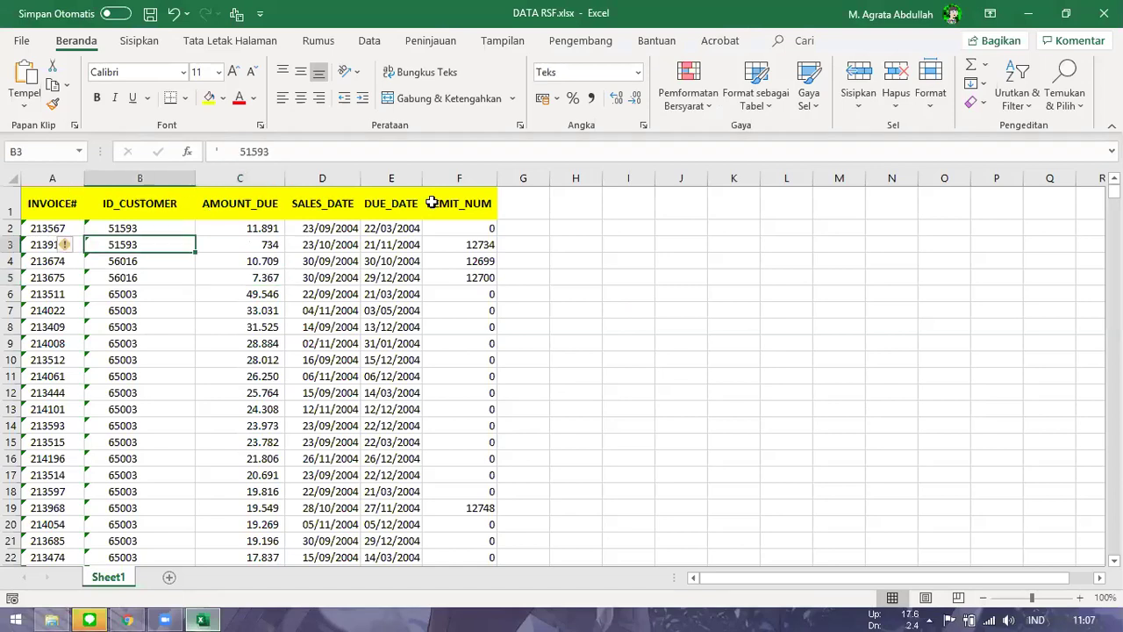
key("ctrl+Home")
key("ctrl+shift+Right")
left_click(370, 40)
left_click(488, 83)
left_click(86, 263)
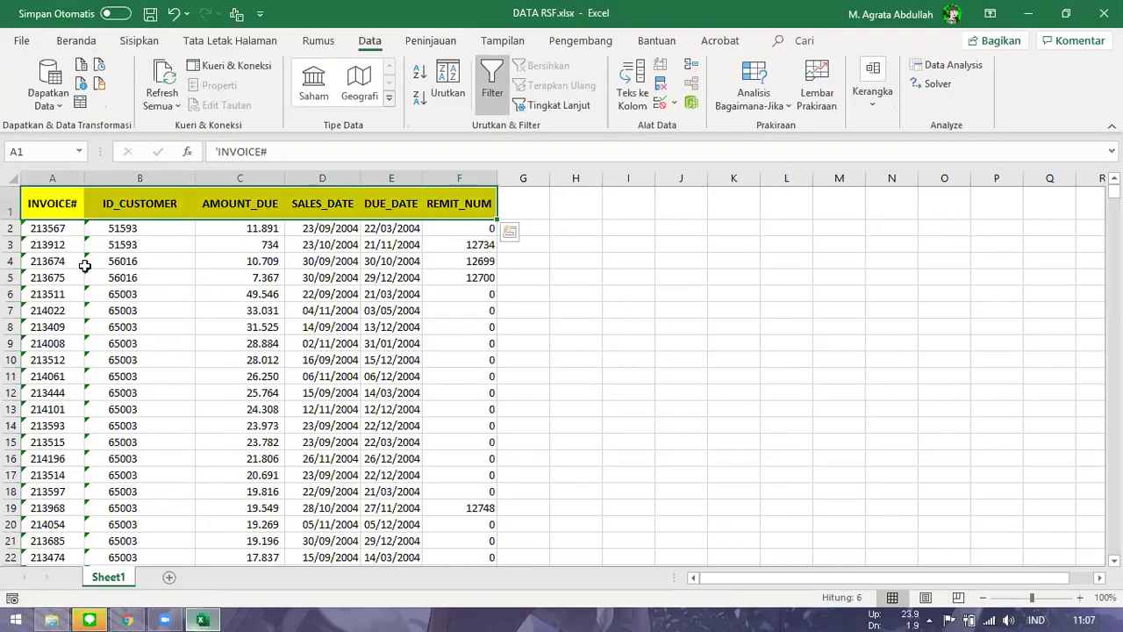
- Sort the invoice data by INVOICE# from A to Z
left_click(77, 211)
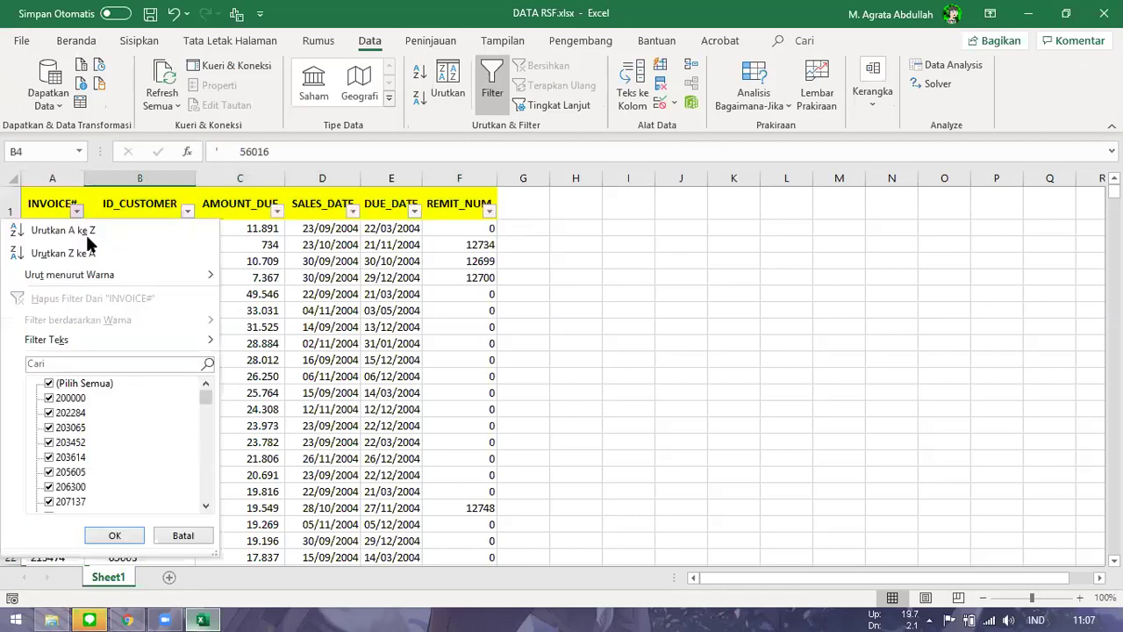
left_click(186, 227)
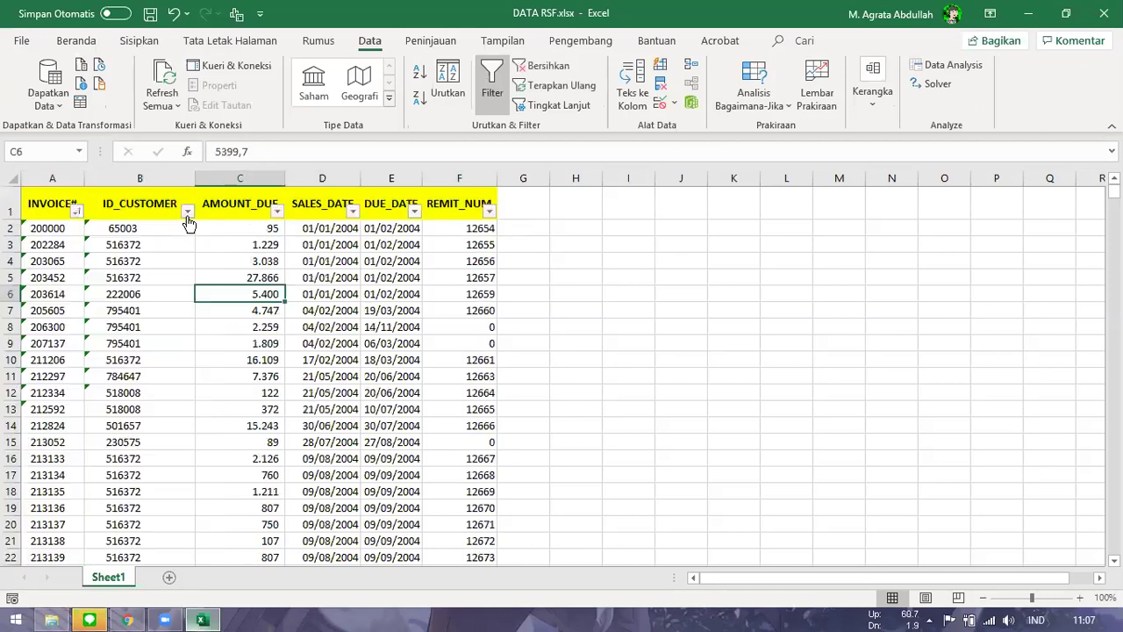
left_click(425, 391)
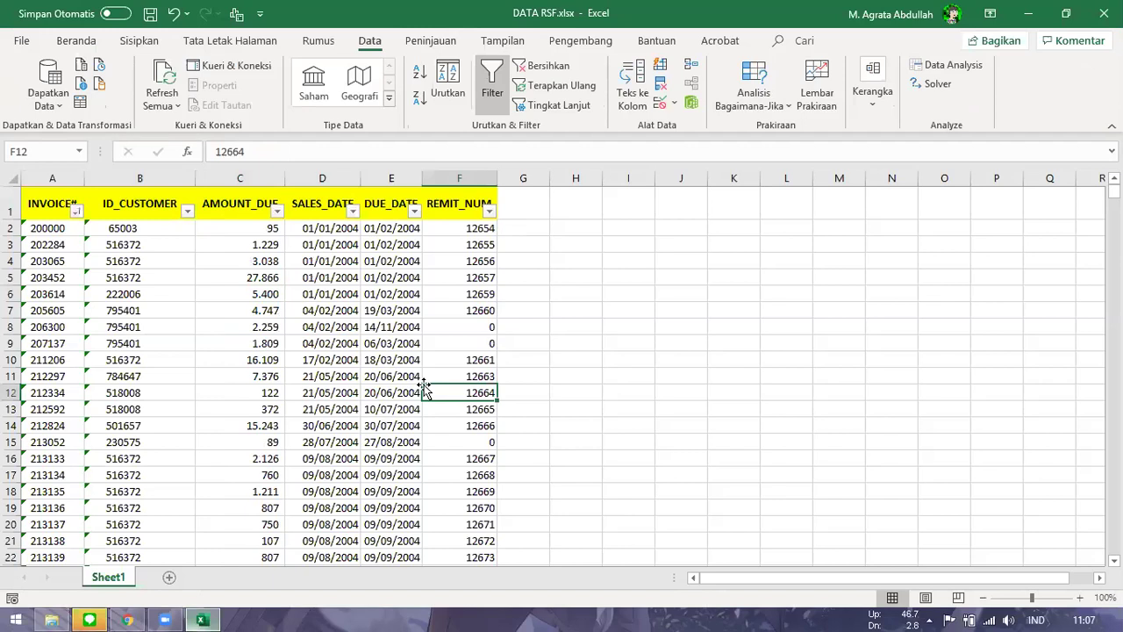
left_click(539, 247)
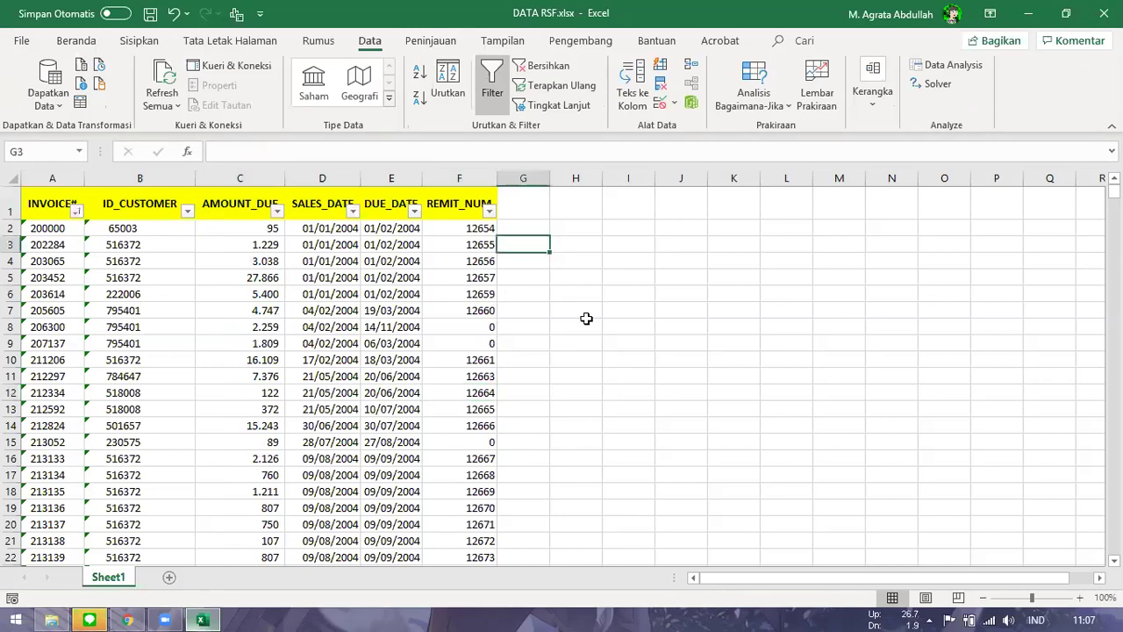
left_click(527, 243)
- Start a custom sort of the invoice data with AMOUNT_DUE as the first level, ordered largest to smallest
left_click(282, 208)
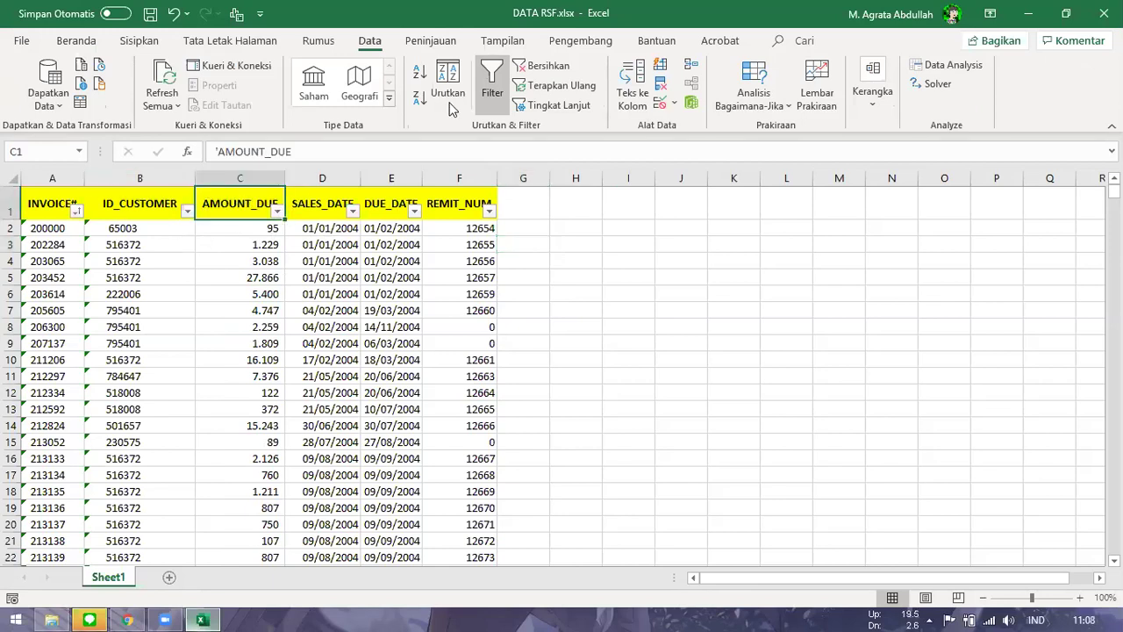
left_click(48, 207)
left_click(461, 216, "shift")
left_click(463, 230, "shift")
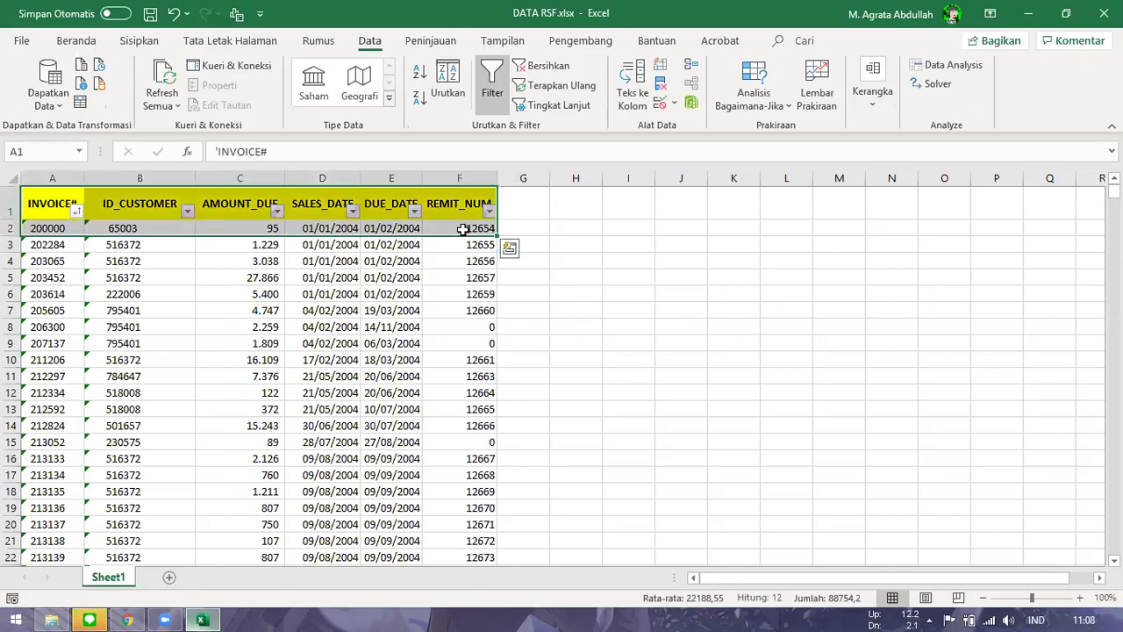
left_click(449, 88)
left_click_drag(417, 283, 532, 256)
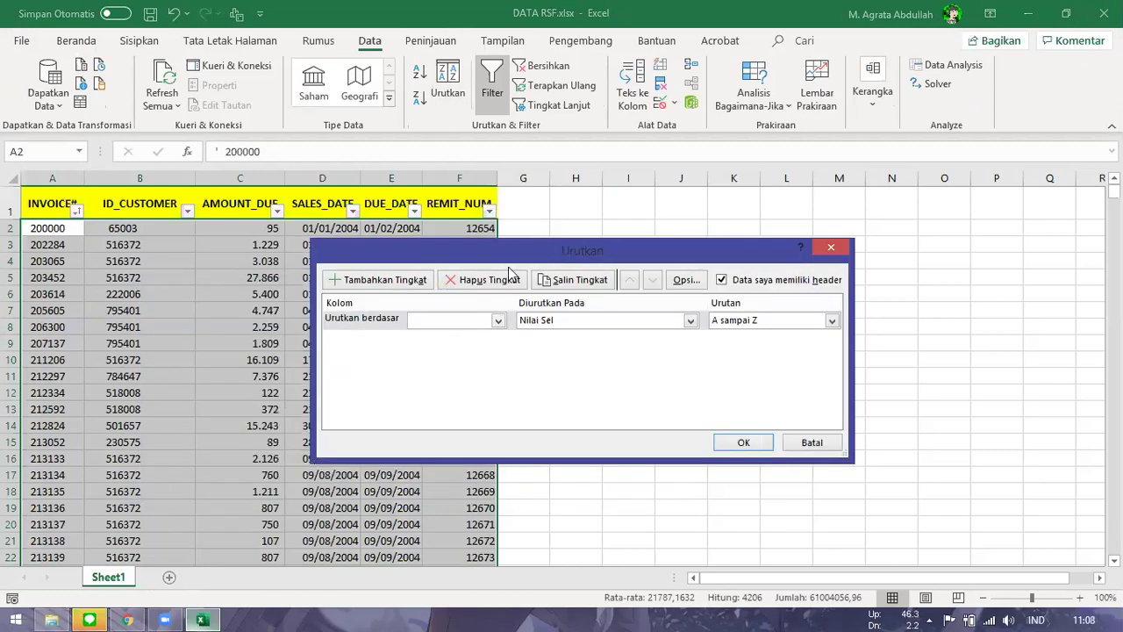
left_click(498, 321)
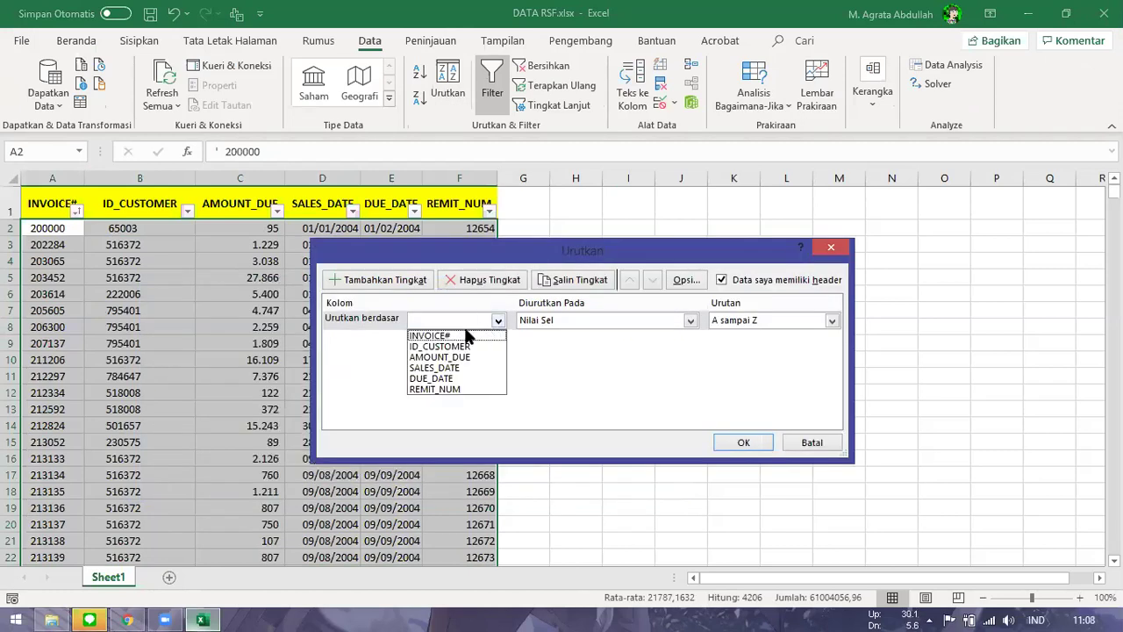
left_click(443, 357)
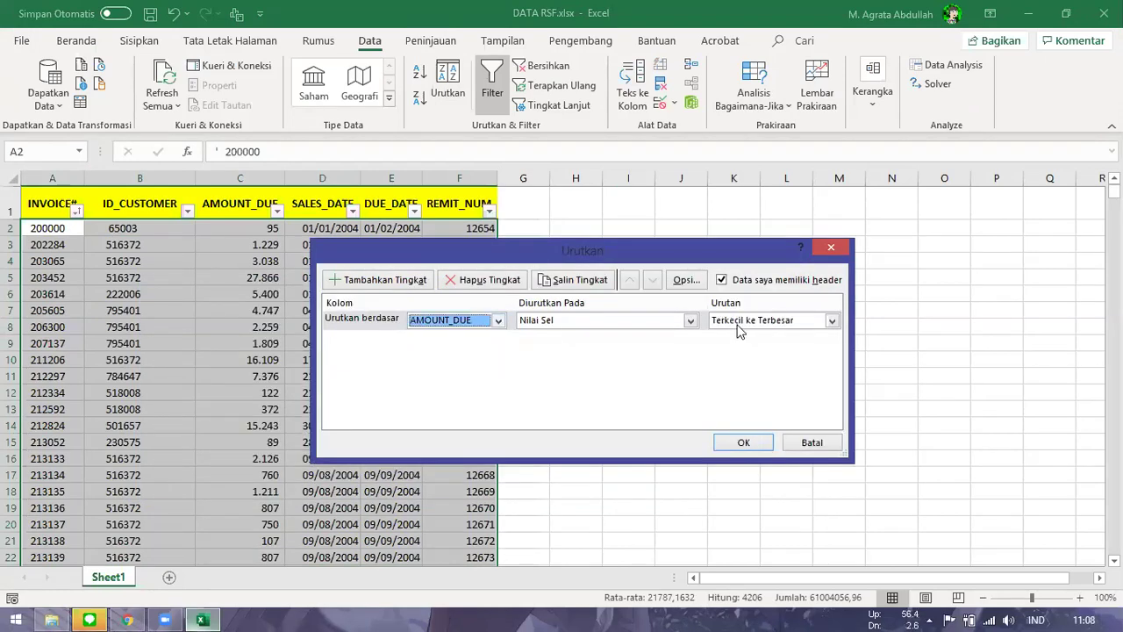
left_click(754, 322)
left_click(744, 346)
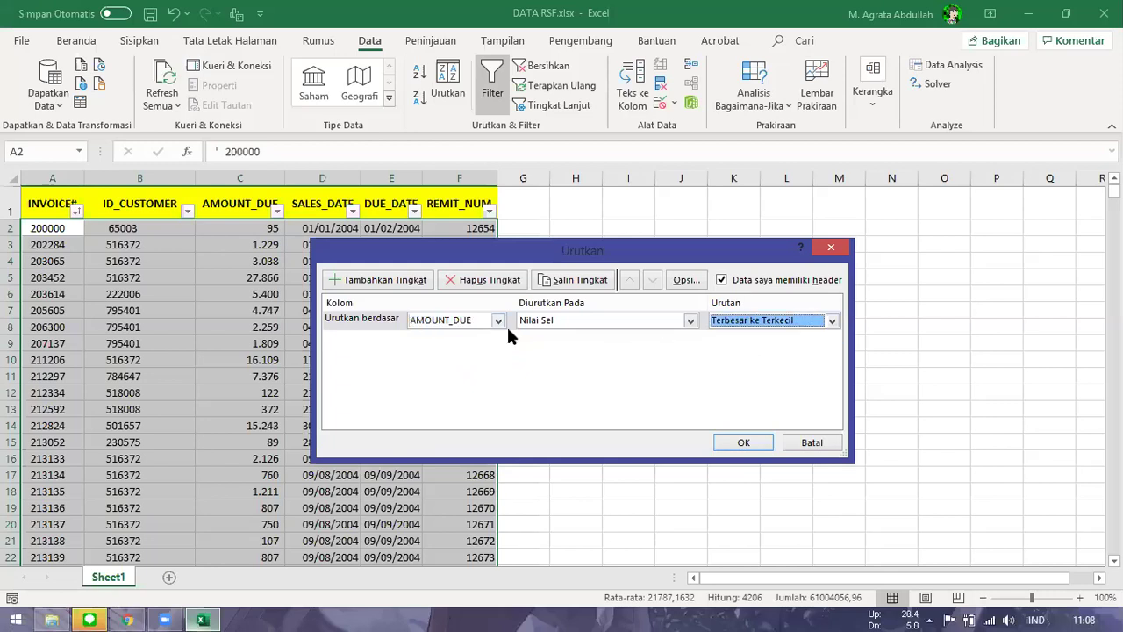
- Add ID_CUSTOMER, A to Z, as the second sort level and apply the sort, treating numbers stored as text separately
left_click(409, 283)
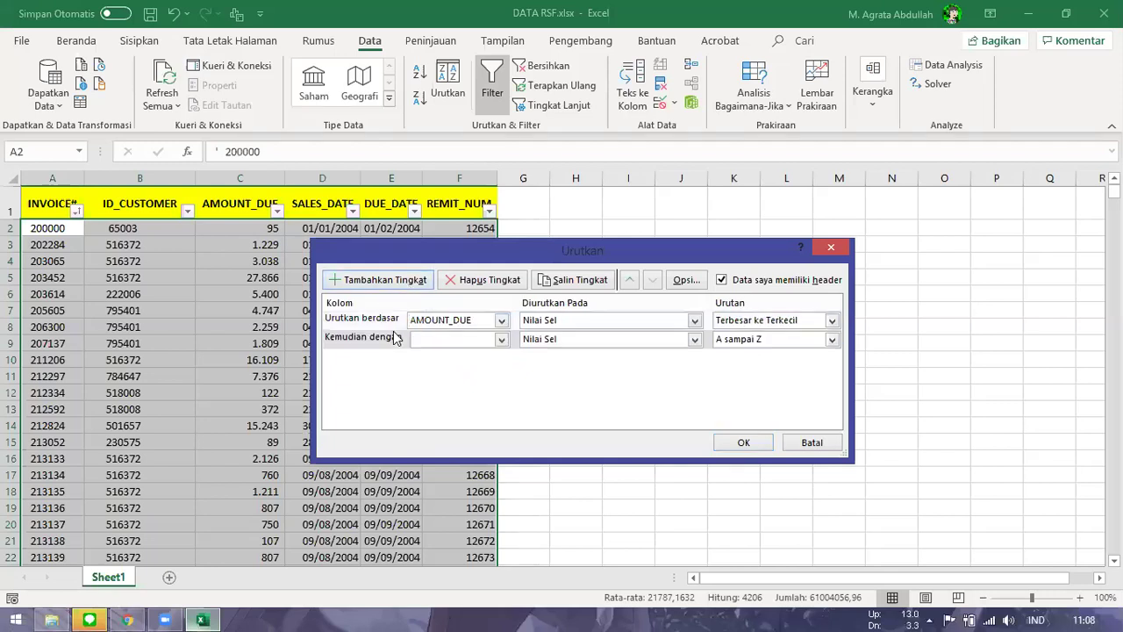
left_click(502, 340)
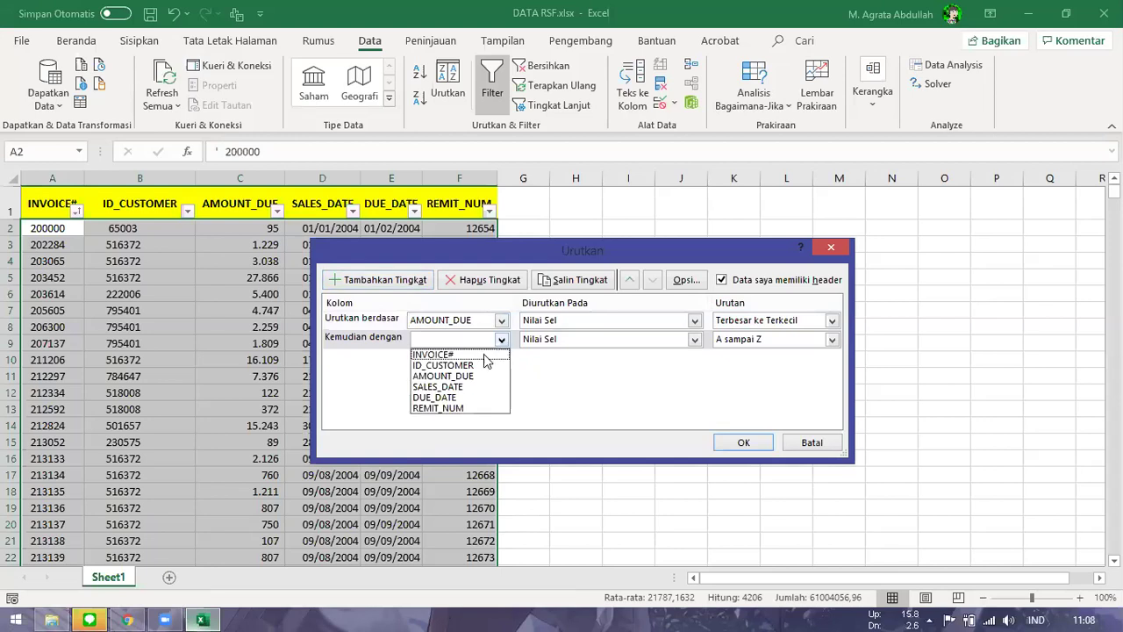
left_click(469, 367)
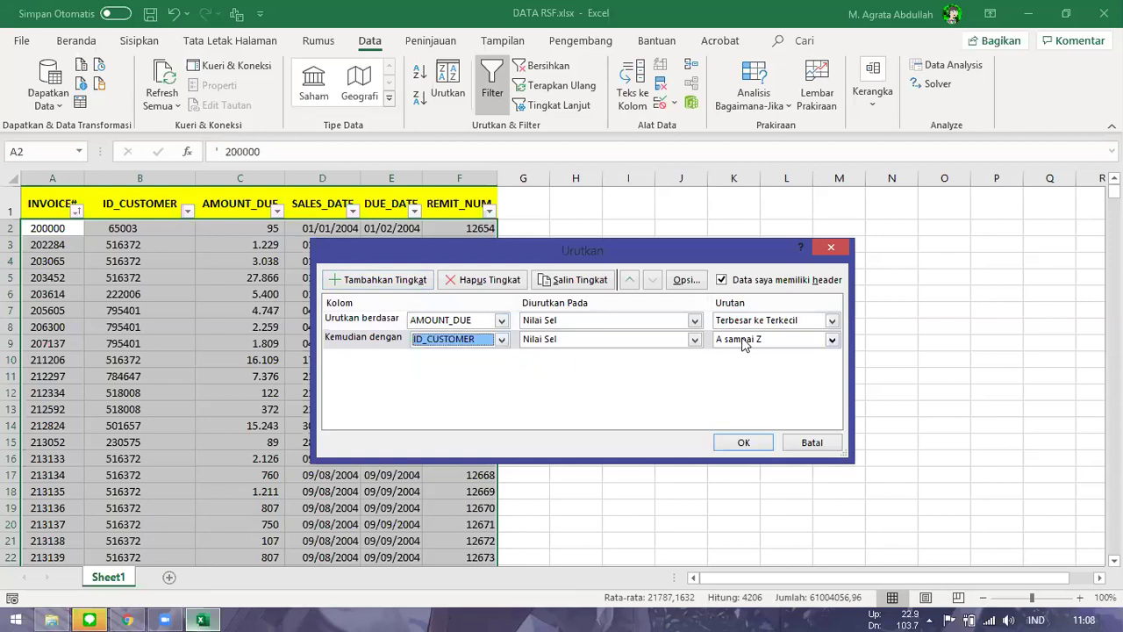
left_click(741, 443)
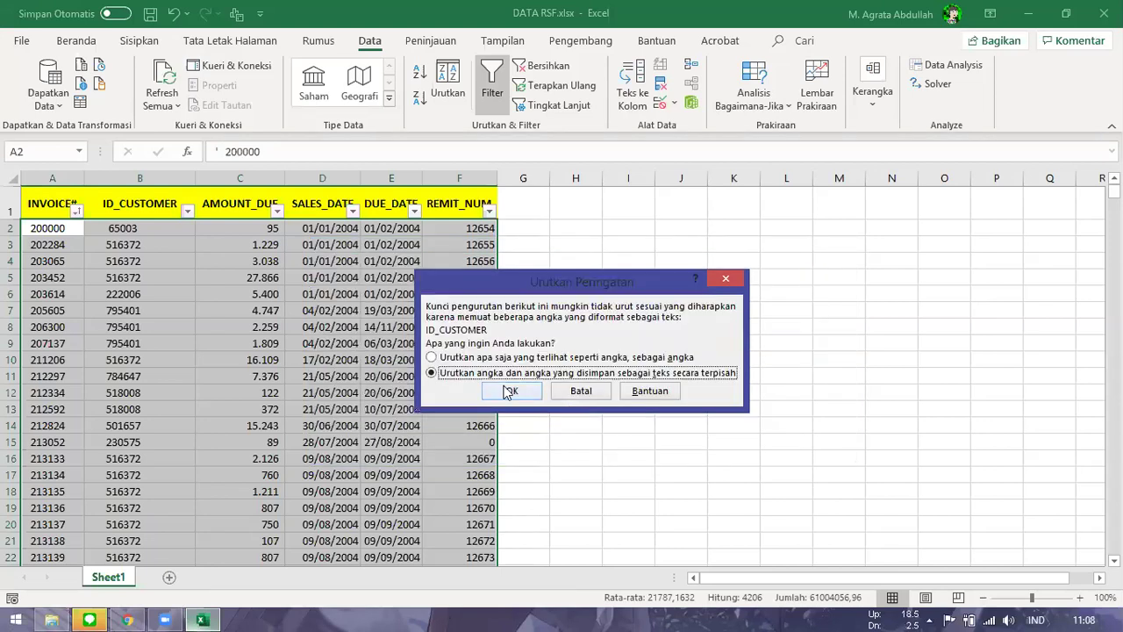
left_click(509, 392)
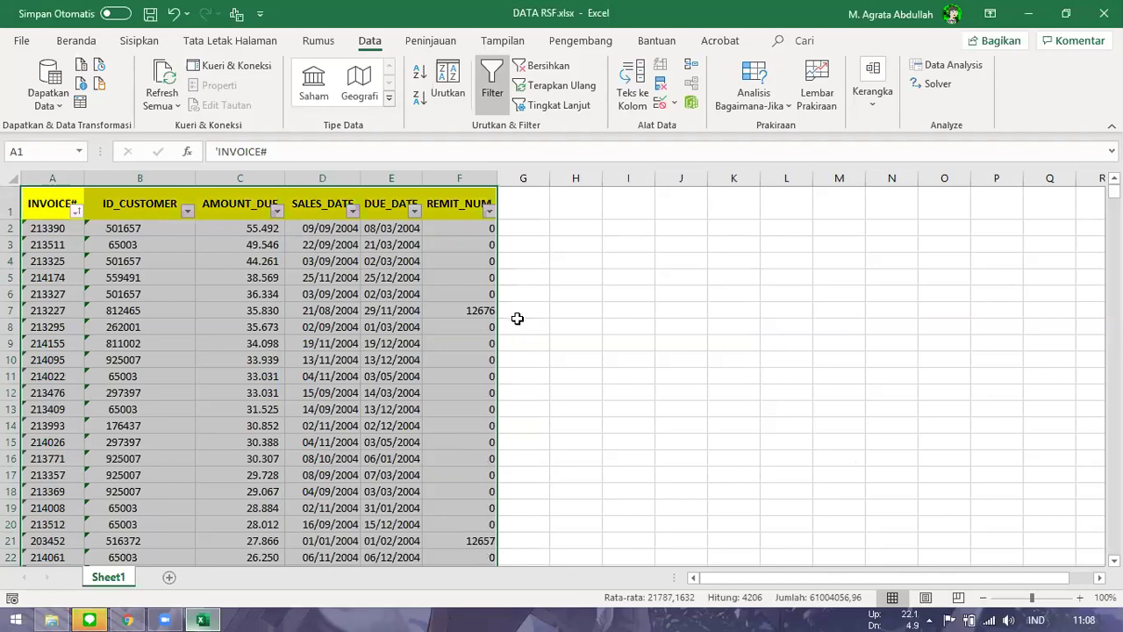
- Move the ID_CUSTOMER sort level above AMOUNT_DUE and reapply the sort, treating numbers stored as text separately
left_click(462, 104)
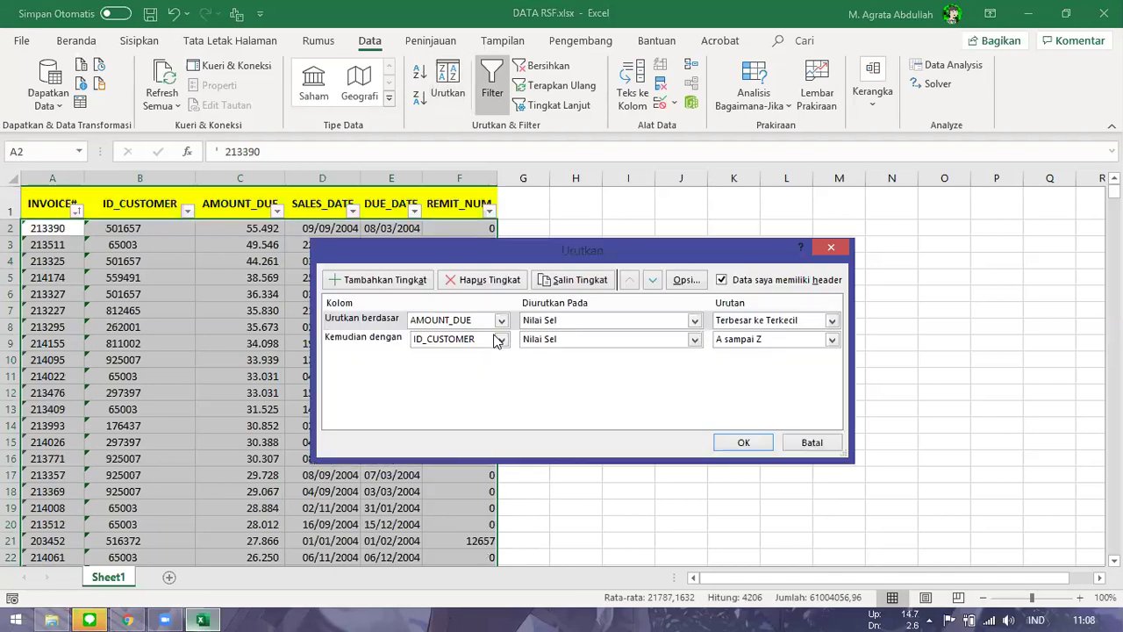
left_click(390, 344)
left_click(630, 280)
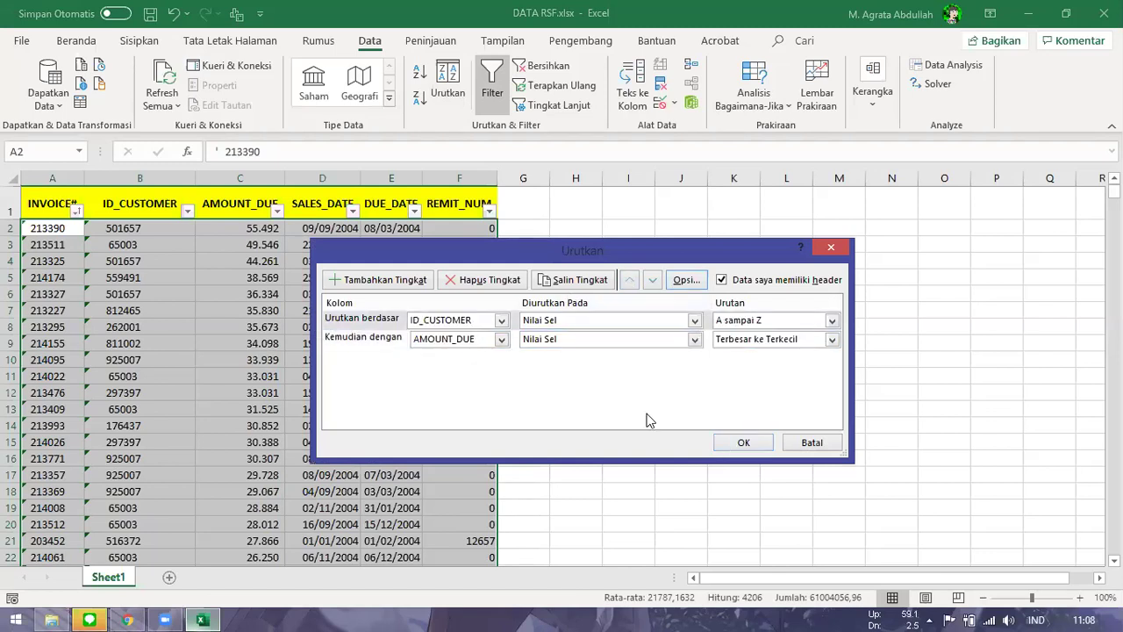
left_click(733, 444)
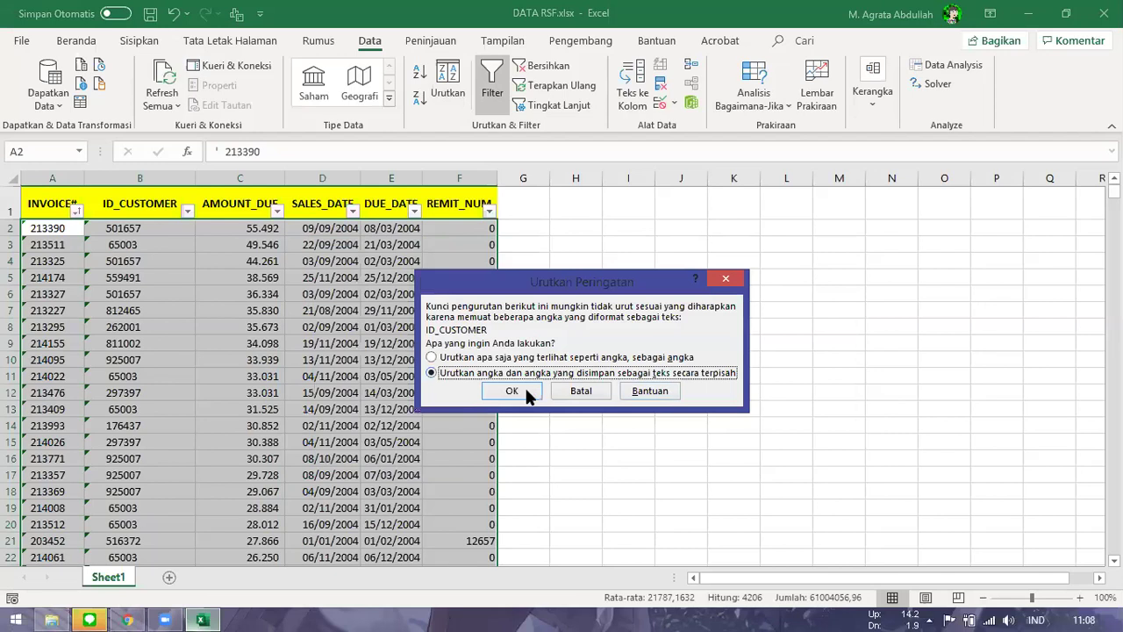
key("Return")
- Examine the descending AMOUNT_DUE values within the first customer groups, starting with C2:C3, and select the empty header cell G1
left_click(258, 231)
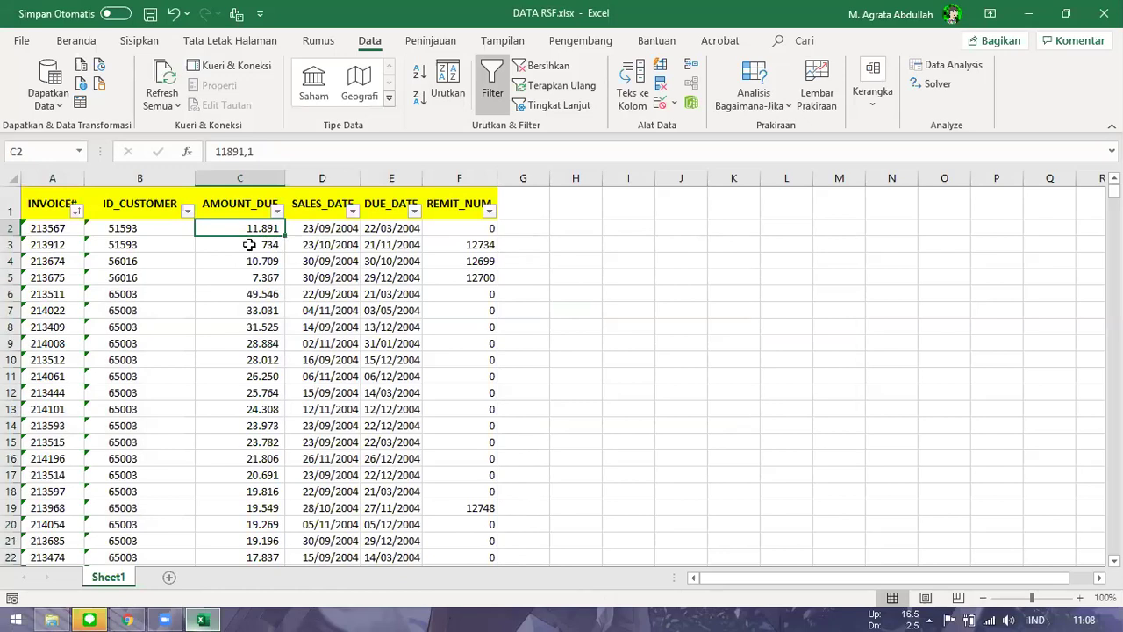
left_click_drag(255, 230, 255, 245)
left_click(255, 327)
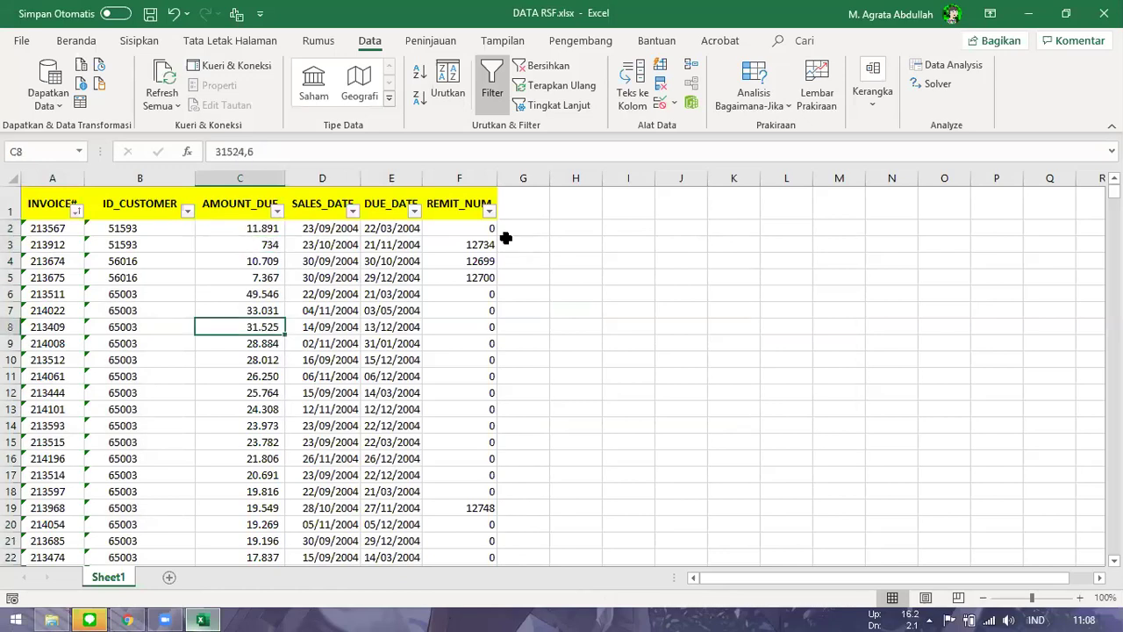
left_click(524, 206)
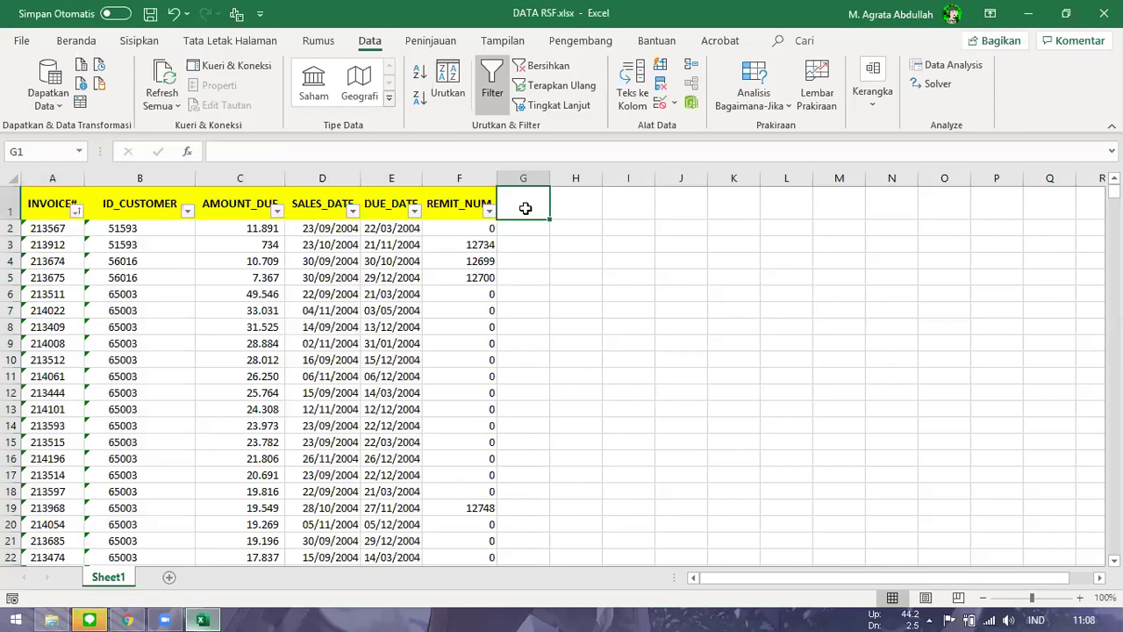
- Enter the header RSF in G1, increase the header row's height, and select G2
type("RSF")
key("Return")
left_click(531, 264)
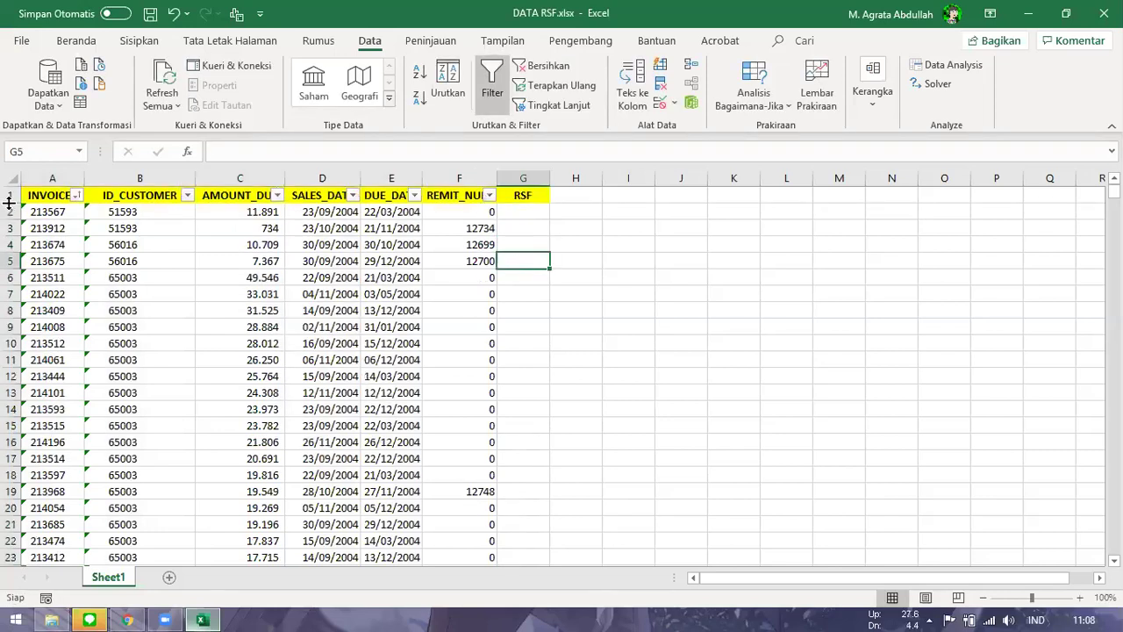
left_click(345, 322)
left_click(518, 220)
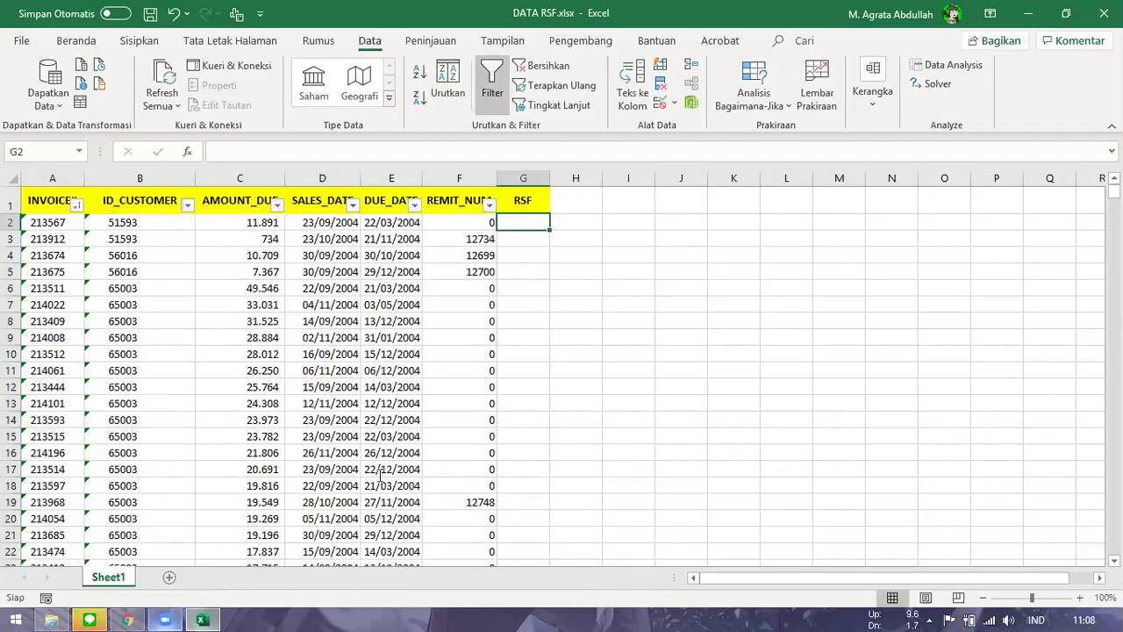
- Check the Relative Size Factor formula in the Chrome notes, return to Excel, and enter =C2/C3 in G2, filled down to G18
left_click(127, 619)
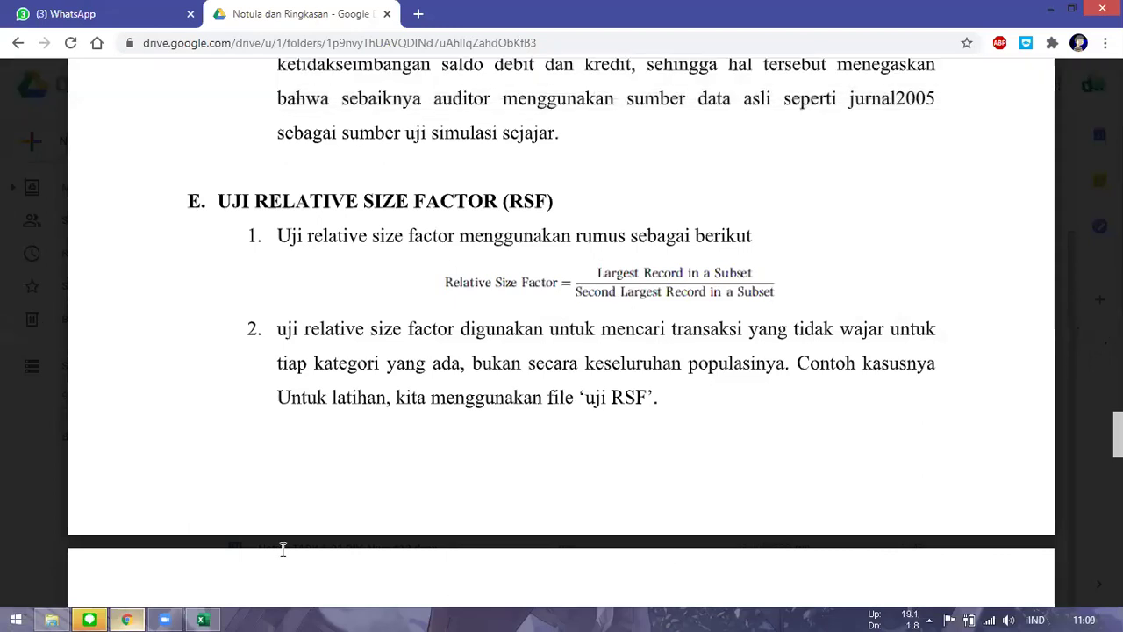
key("alt+Tab")
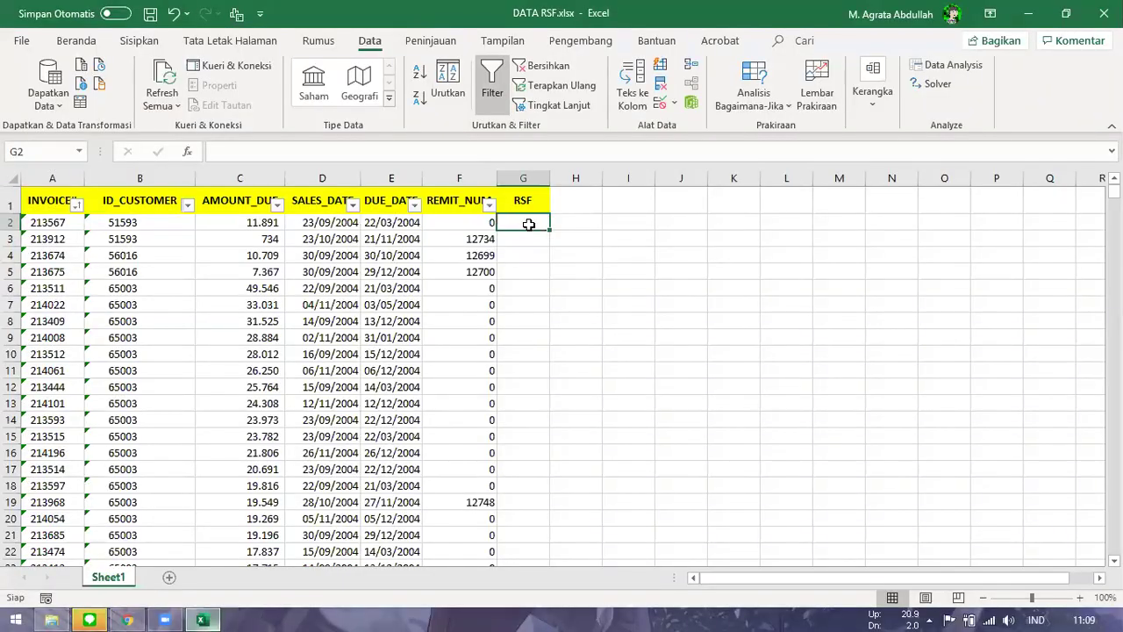
type("=")
key("Left")
key("Left")
key("Left")
key("Left")
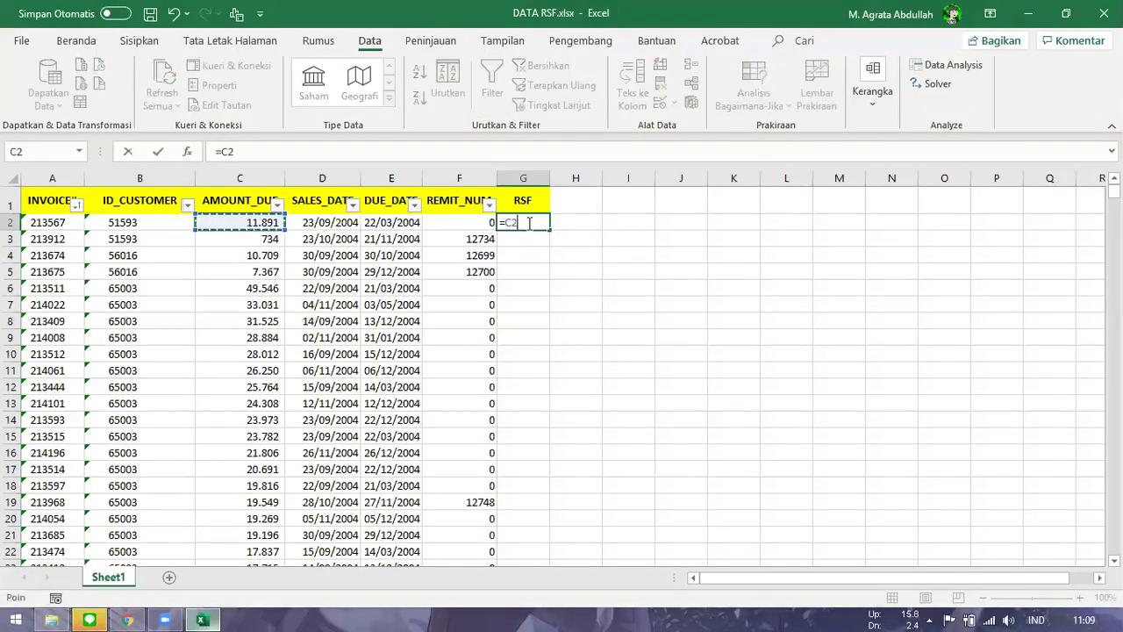
type("/")
key("Down")
key("Left")
key("Left")
key("Left")
key("Left")
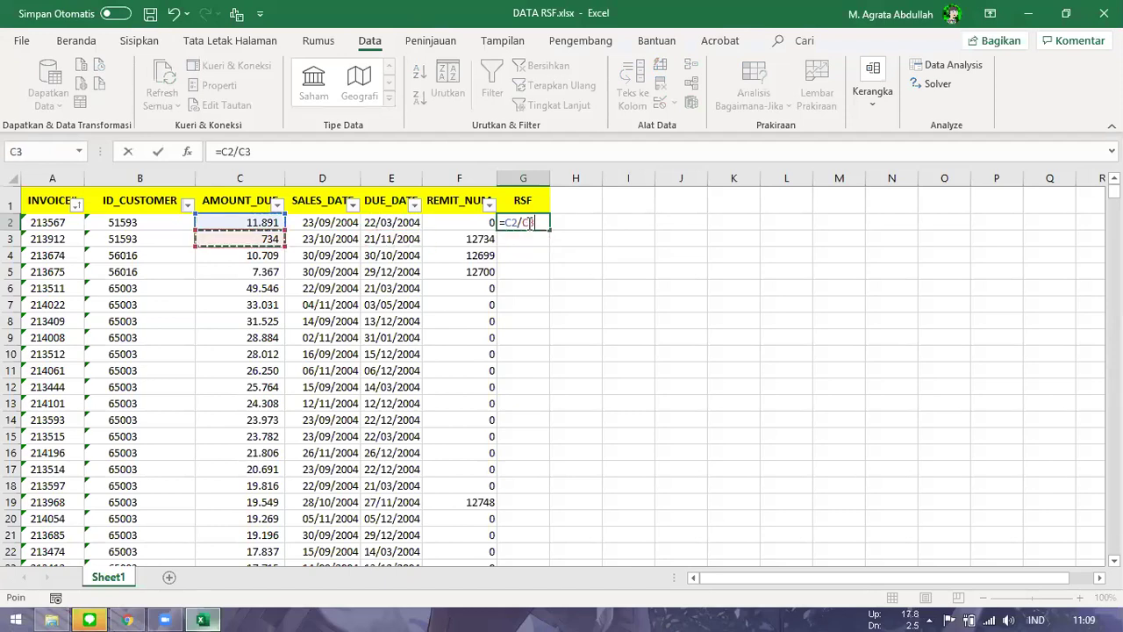
key("ctrl+Return")
left_click_drag(551, 230, 554, 500)
left_click(659, 349)
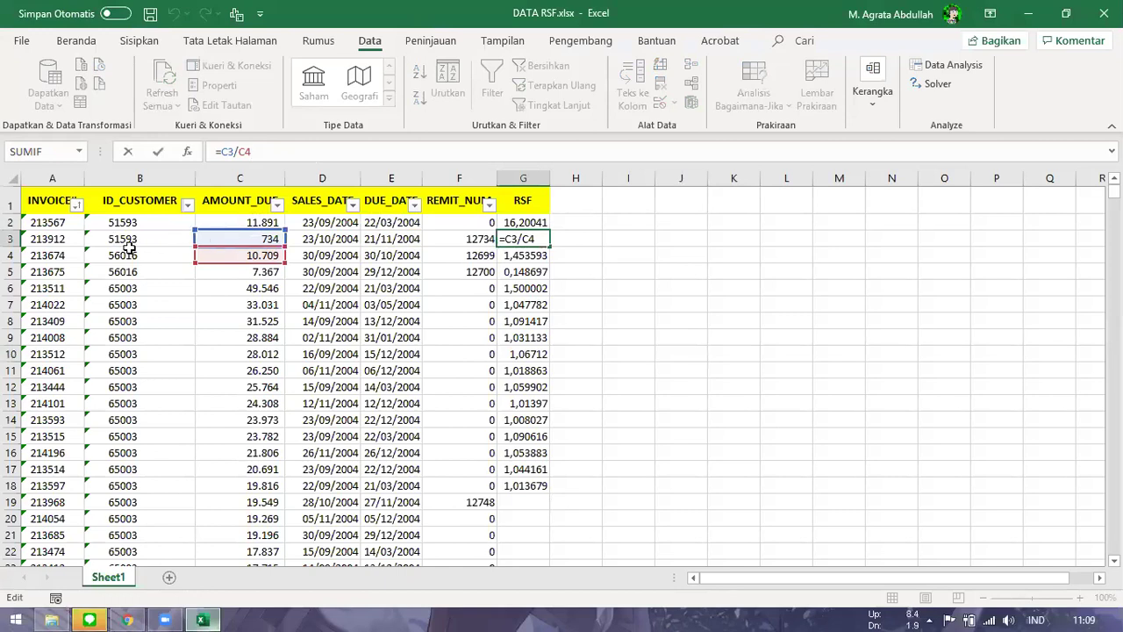
key("ctrl+Return")
- Replace the formula in G2 with =IF(B2=B3;C2/C3;1) so the ratio is calculated only within the same customer
key("Up")
type("=I")
double_click(537, 242)
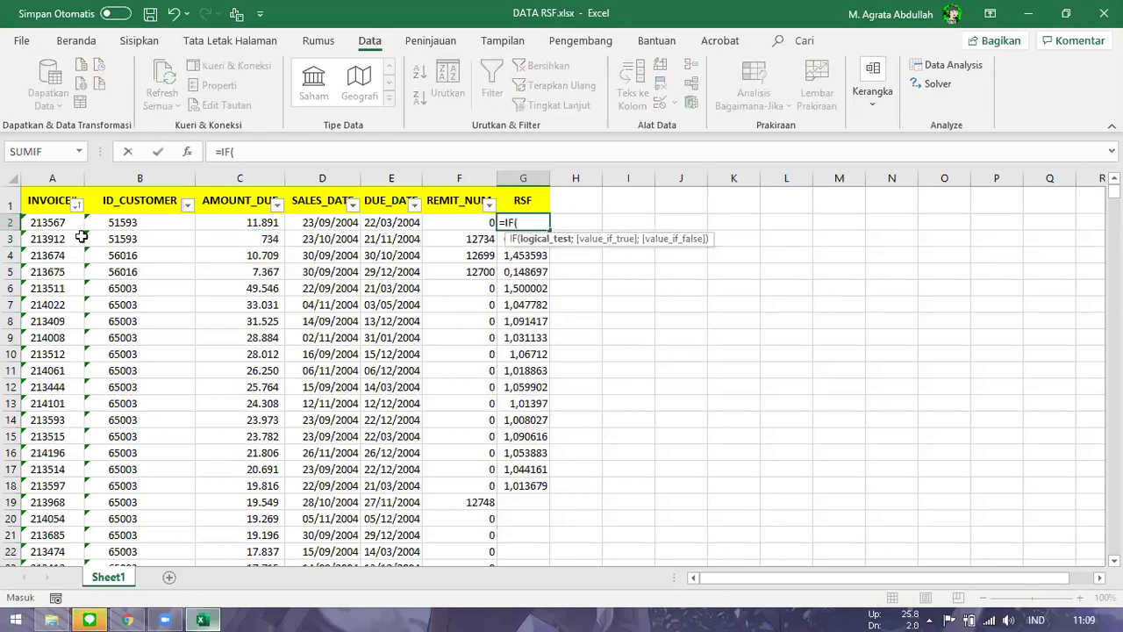
left_click(123, 220)
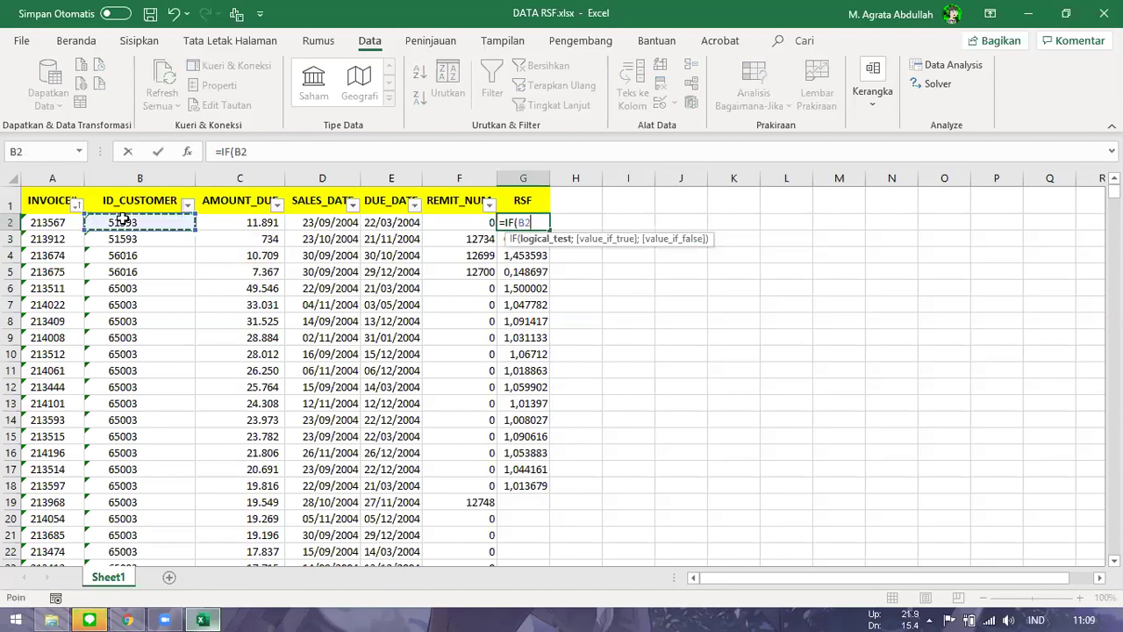
type("=")
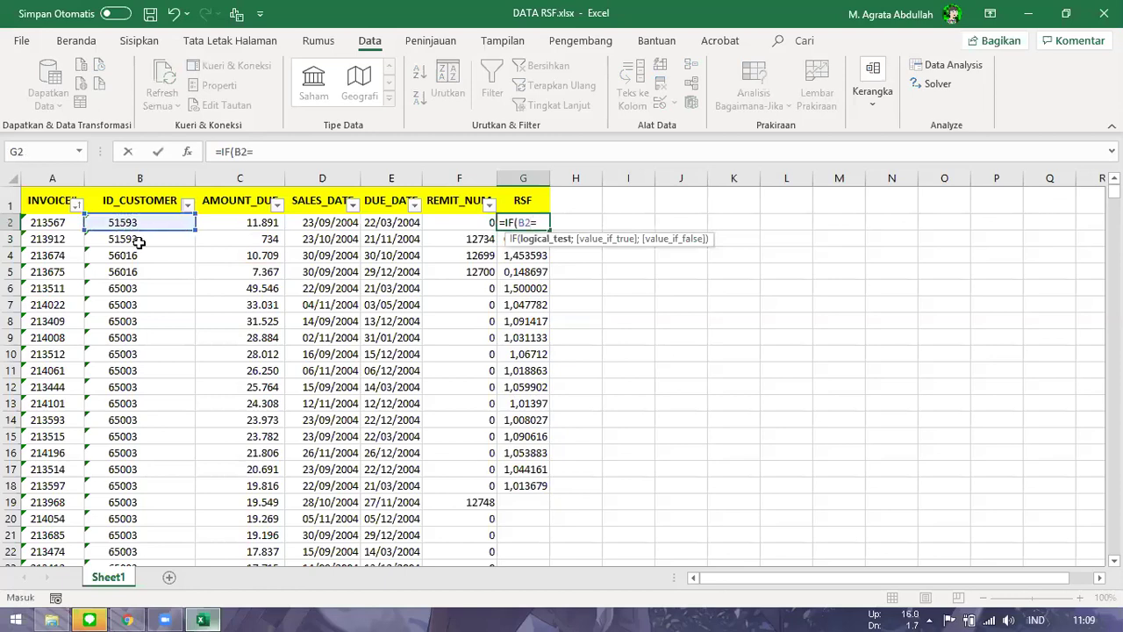
left_click(195, 241)
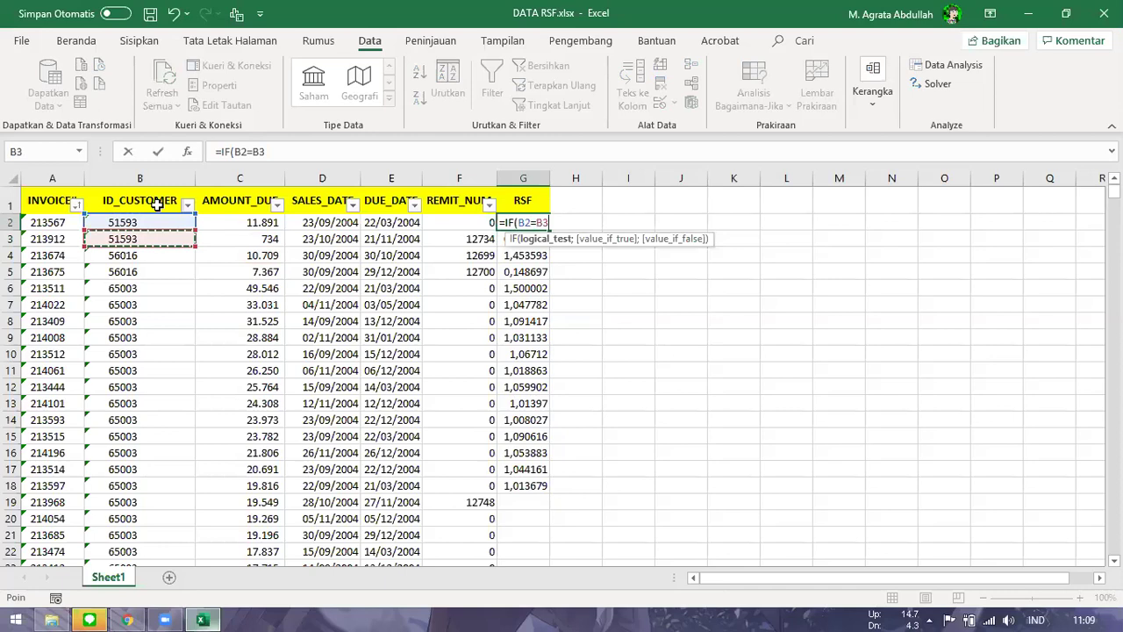
type(";")
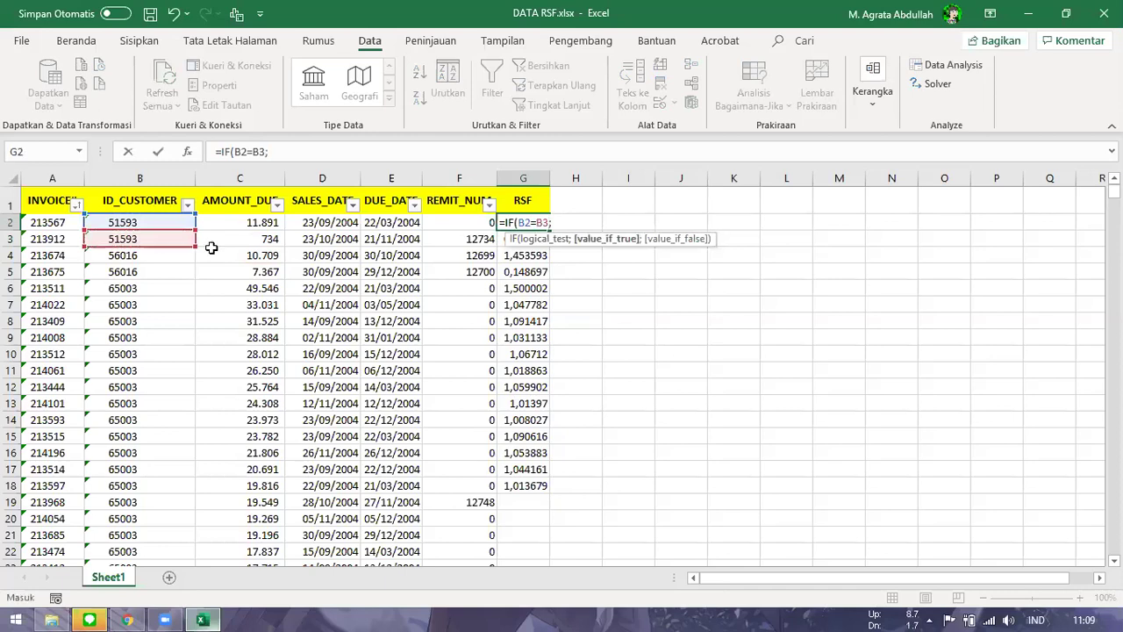
left_click(262, 227)
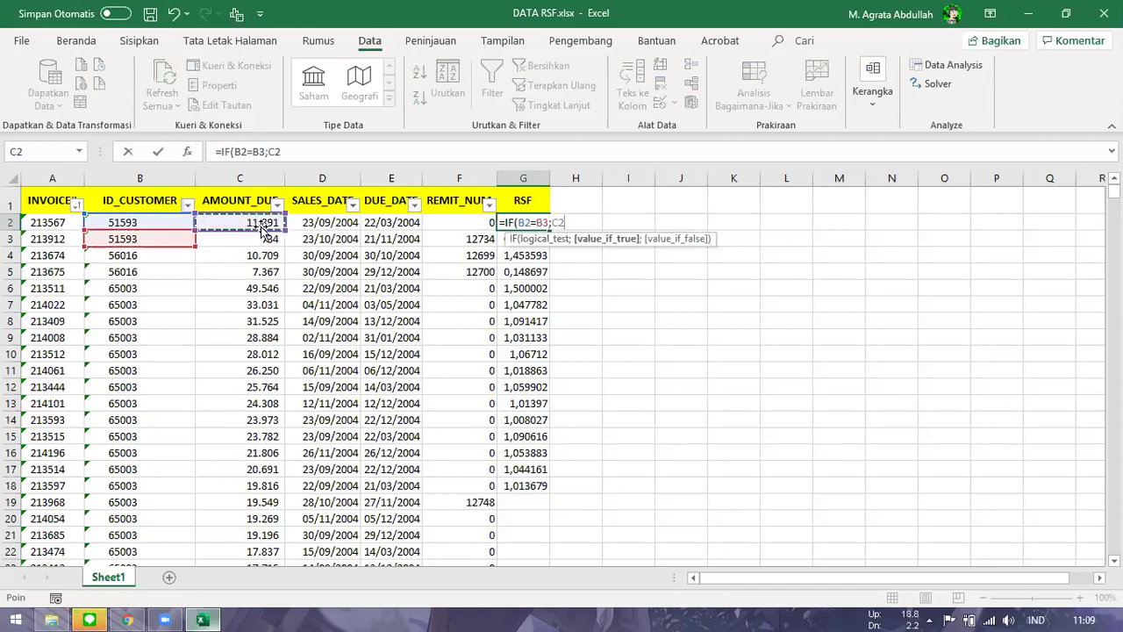
type("/")
left_click(250, 239)
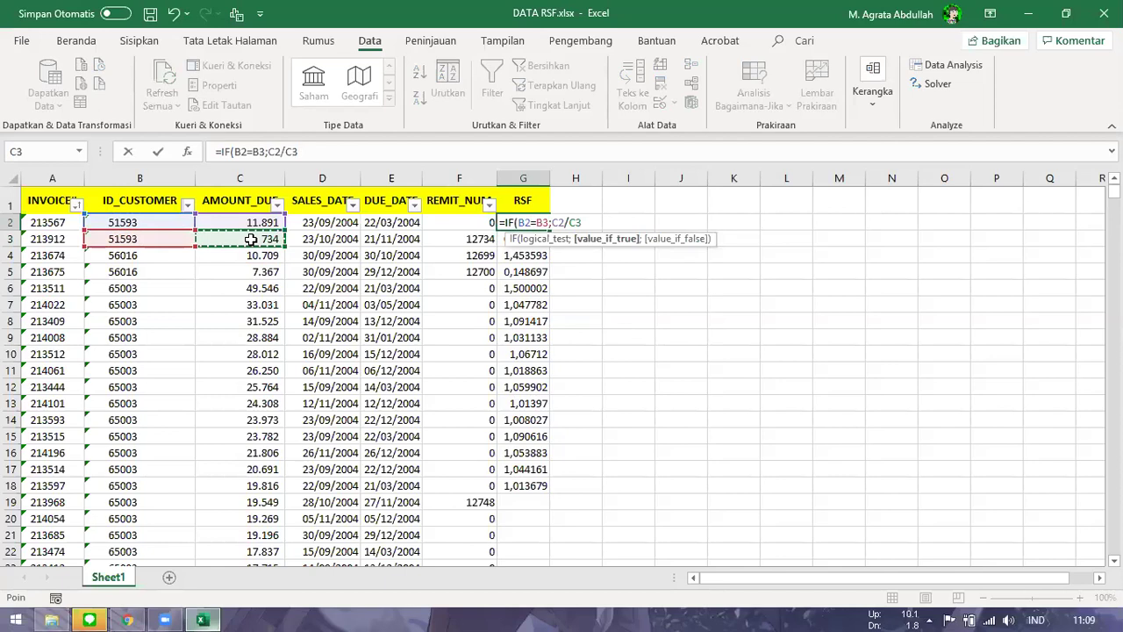
type(";1")
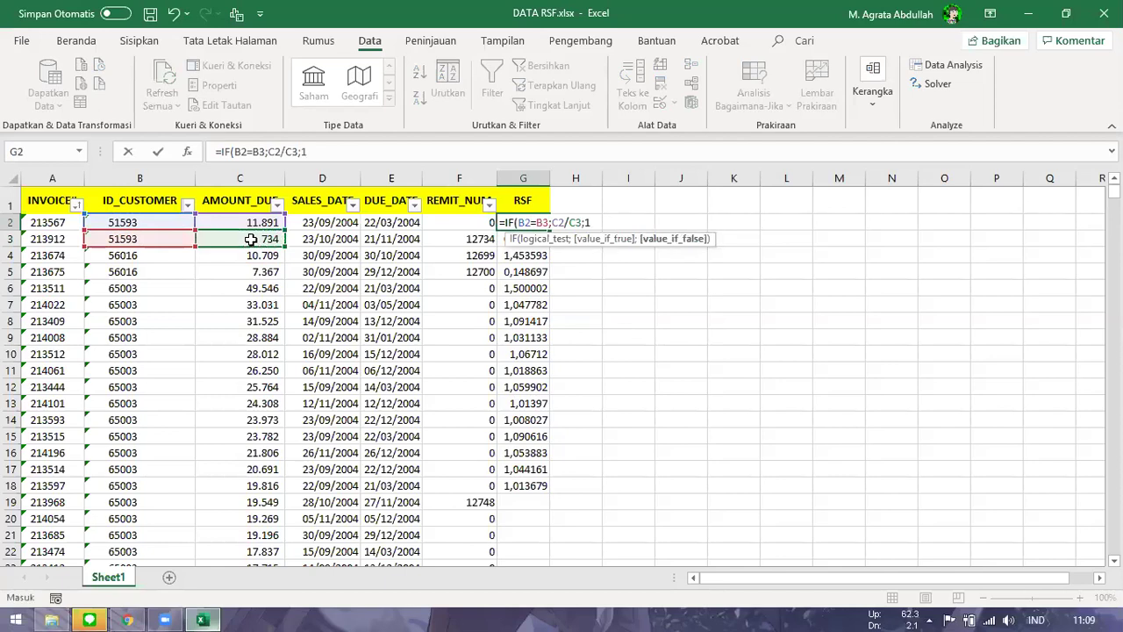
type(")")
key("ctrl+Return")
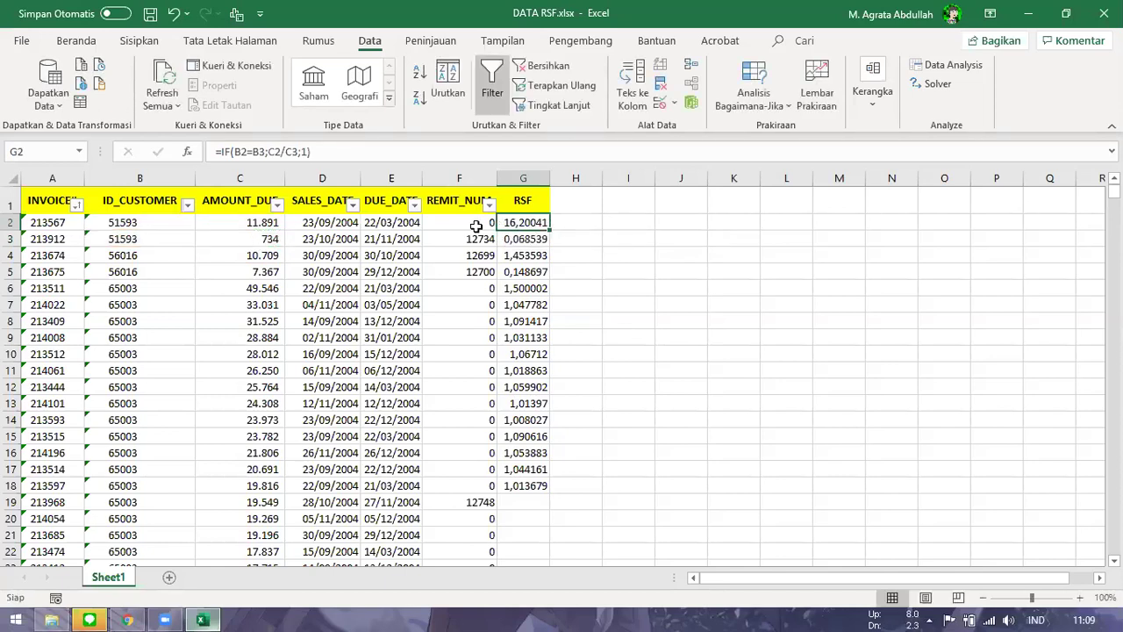
- Fill the IF formula from G2 down the RSF column to the last invoice row
double_click(550, 230)
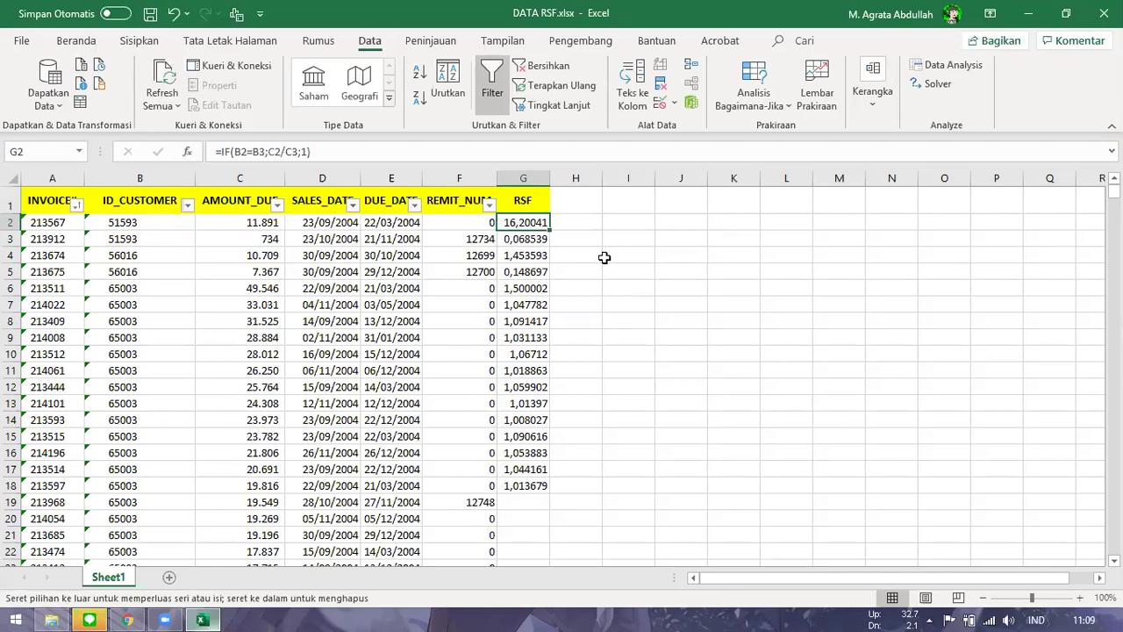
left_click(539, 338)
left_click_drag(540, 225, 551, 537)
left_click(548, 459)
left_click(629, 453)
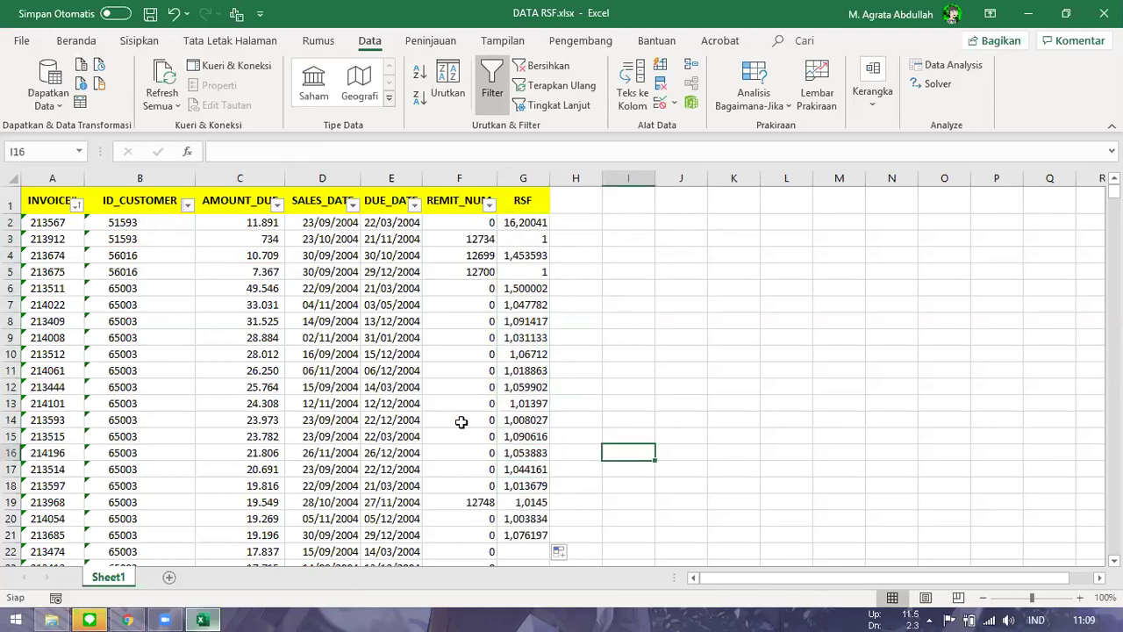
scroll(530, 386, "down", 3)
left_click(540, 392)
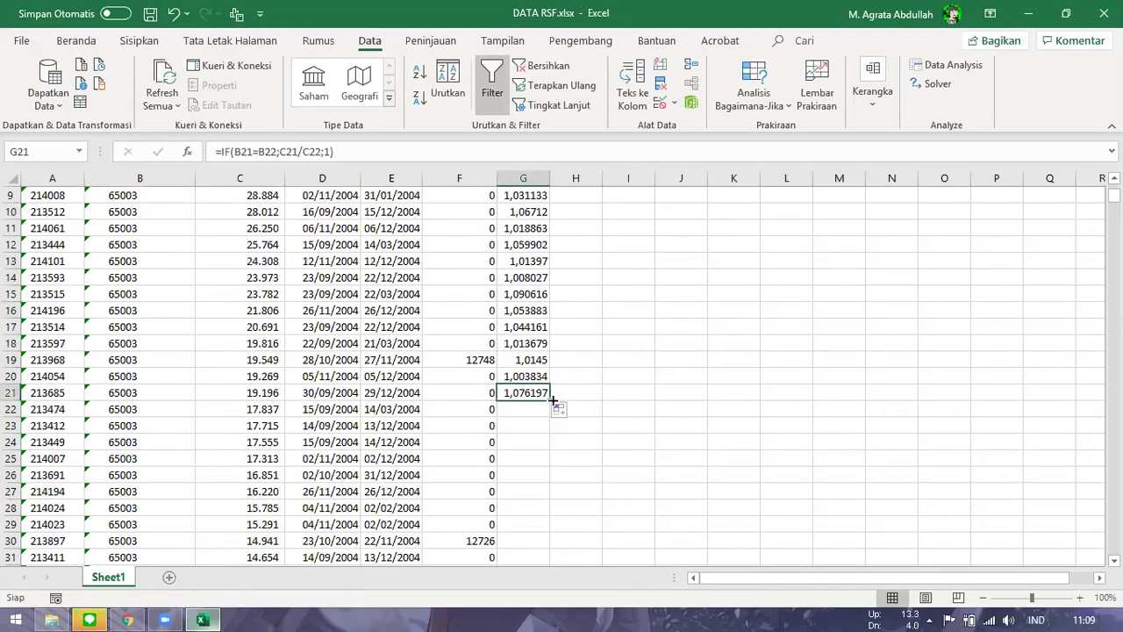
double_click(550, 401)
left_click(605, 392)
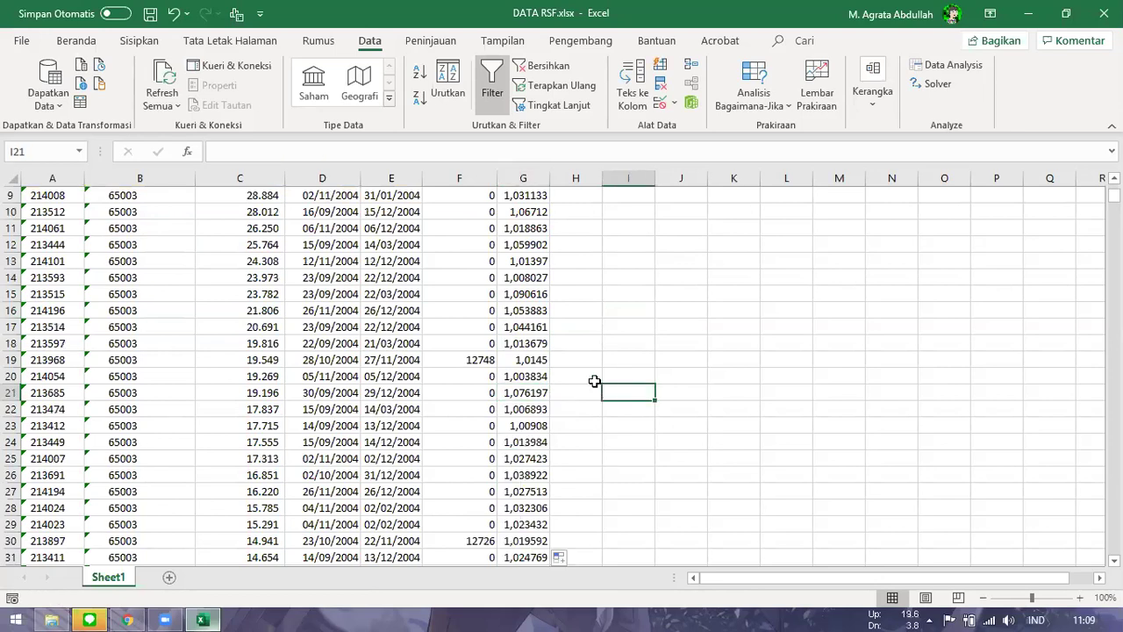
scroll(562, 298, "down", 9)
scroll(539, 217, "up", 12)
- Format all RSF values from G2 down with three decimals and insert a markers-only scatter chart of them
left_click(537, 221)
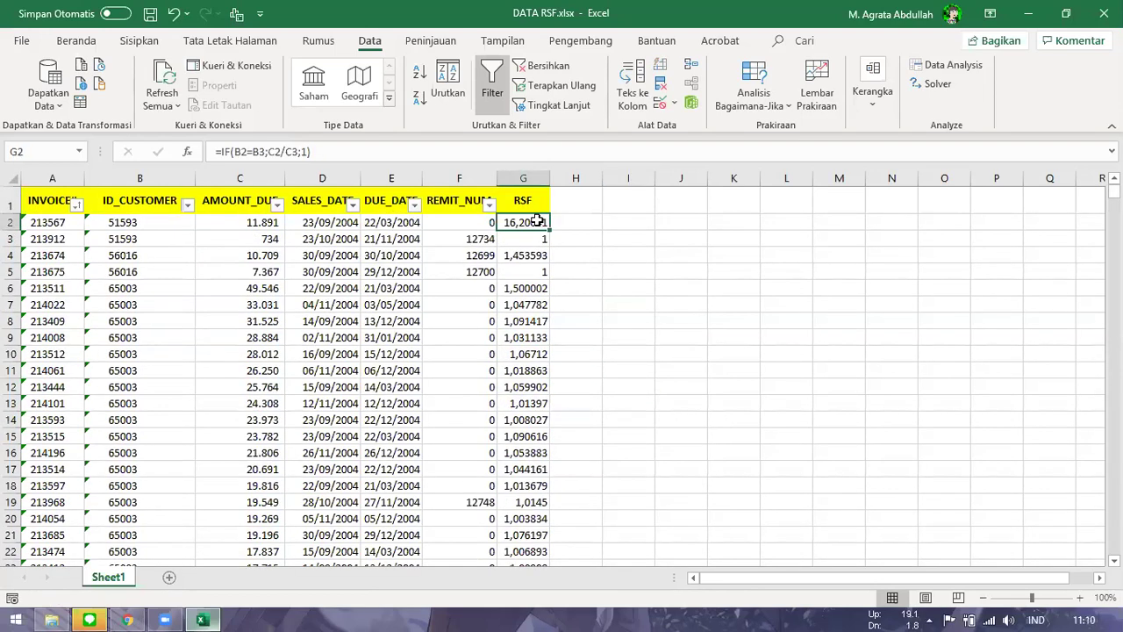
key("ctrl+shift+Down")
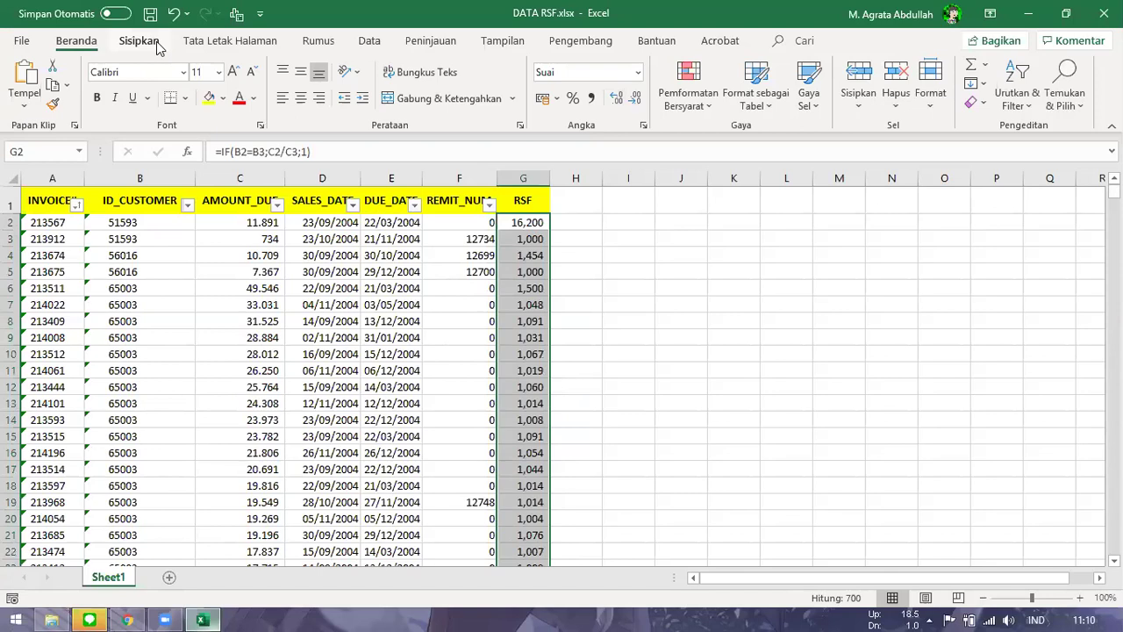
scroll(408, 86, "down", 1)
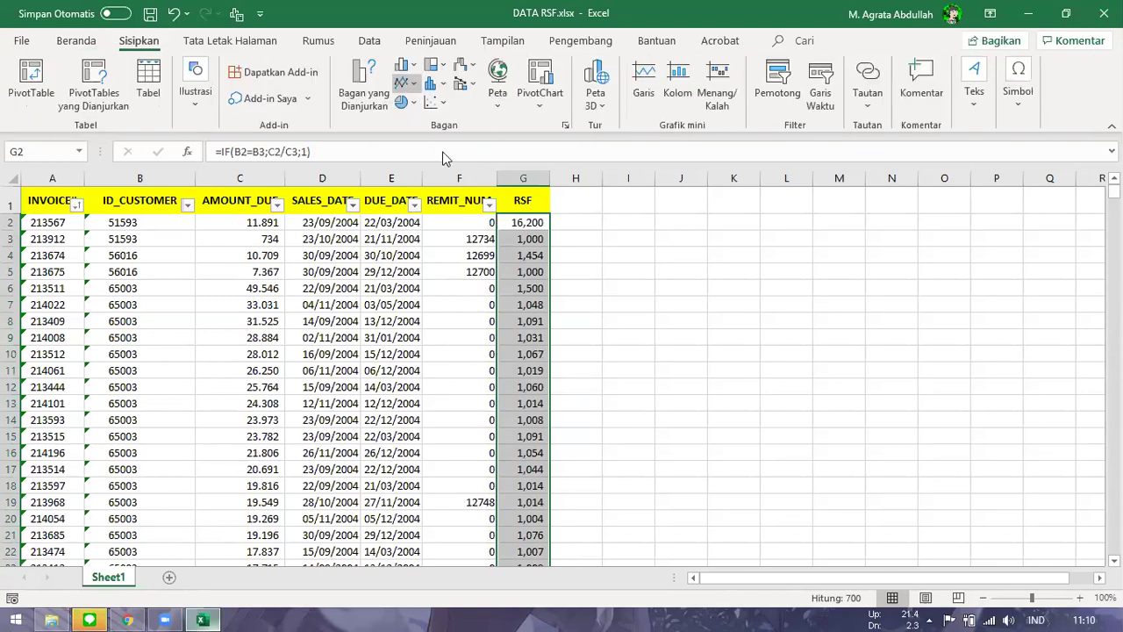
left_click(435, 102)
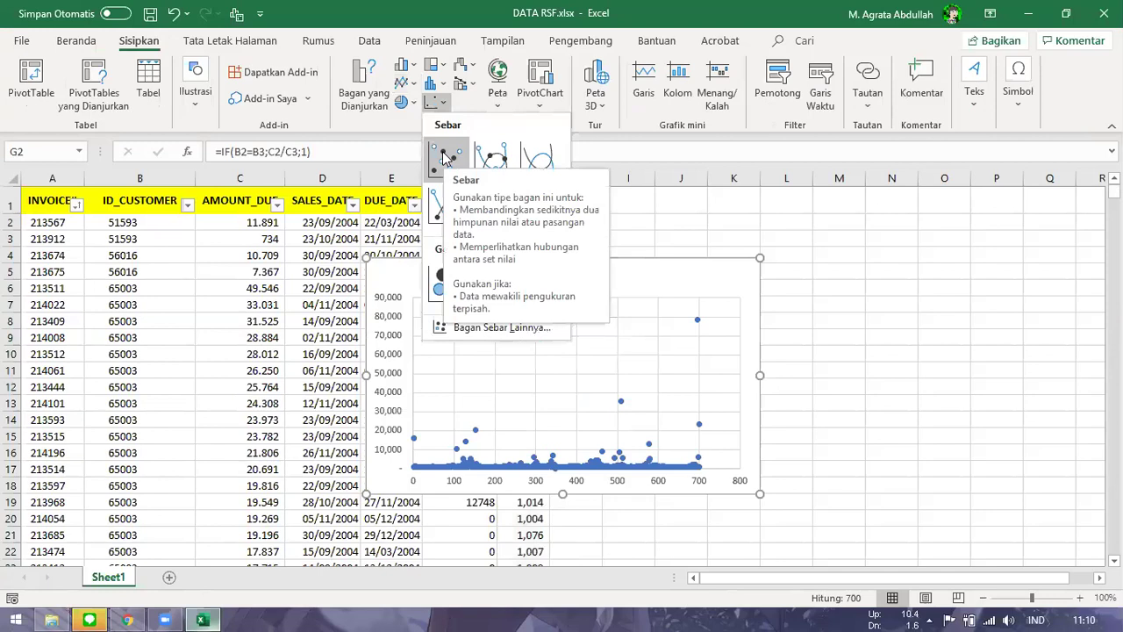
key("Return")
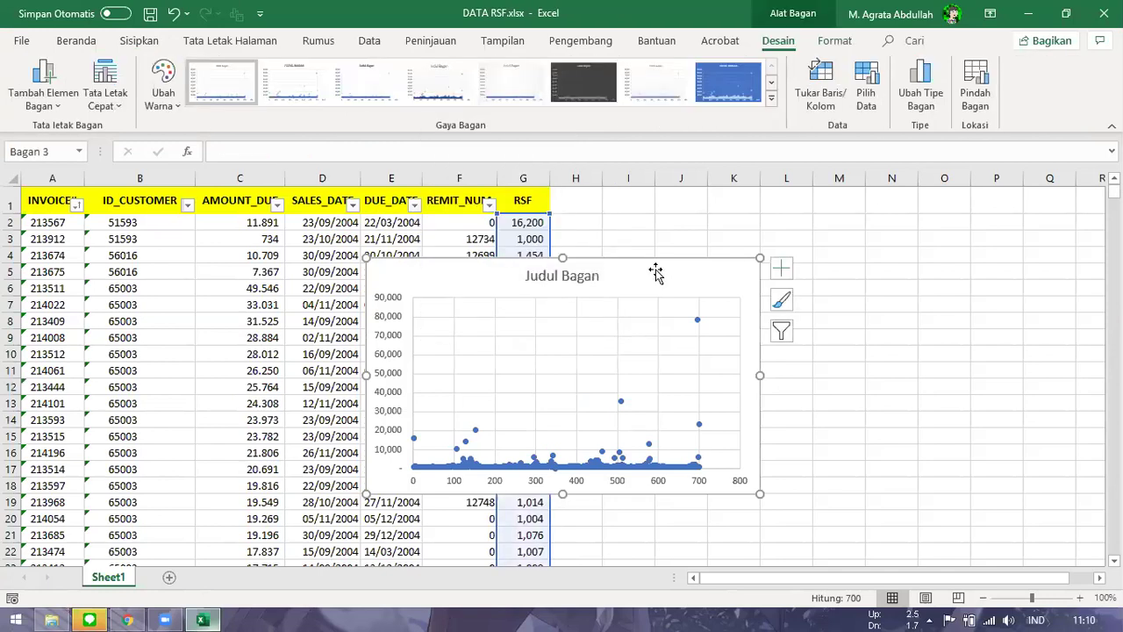
- Enlarge the RSF scatter chart vertically and move it beside the data so it no longer covers column G
left_click_drag(827, 278, 553, 337)
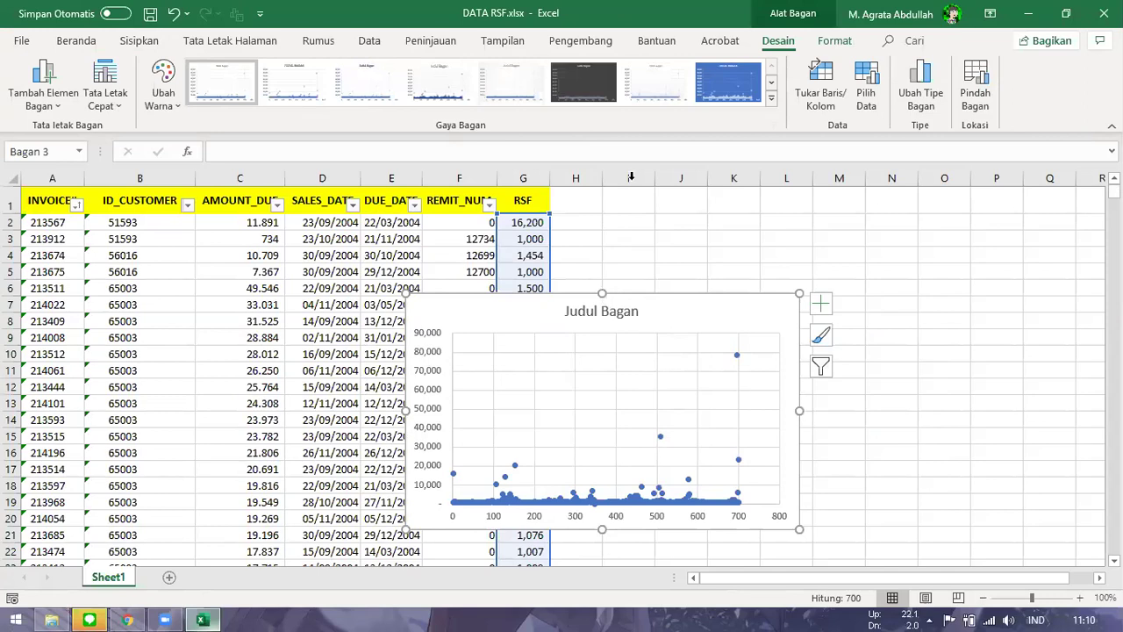
left_click_drag(631, 177, 631, 185)
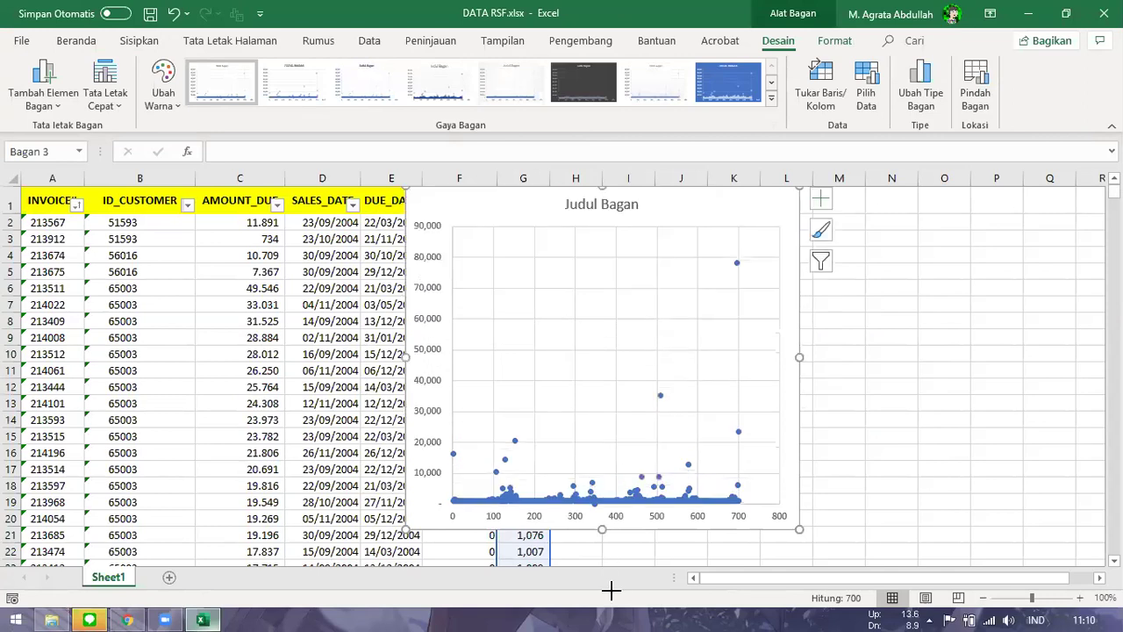
left_click_drag(611, 590, 632, 531)
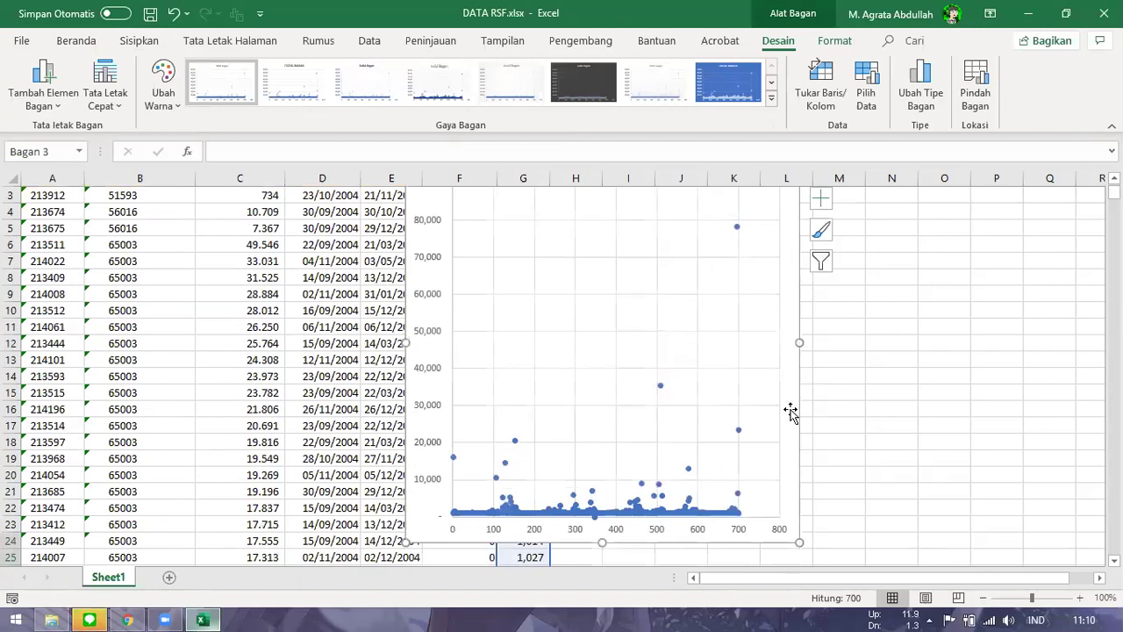
left_click_drag(791, 413, 896, 412)
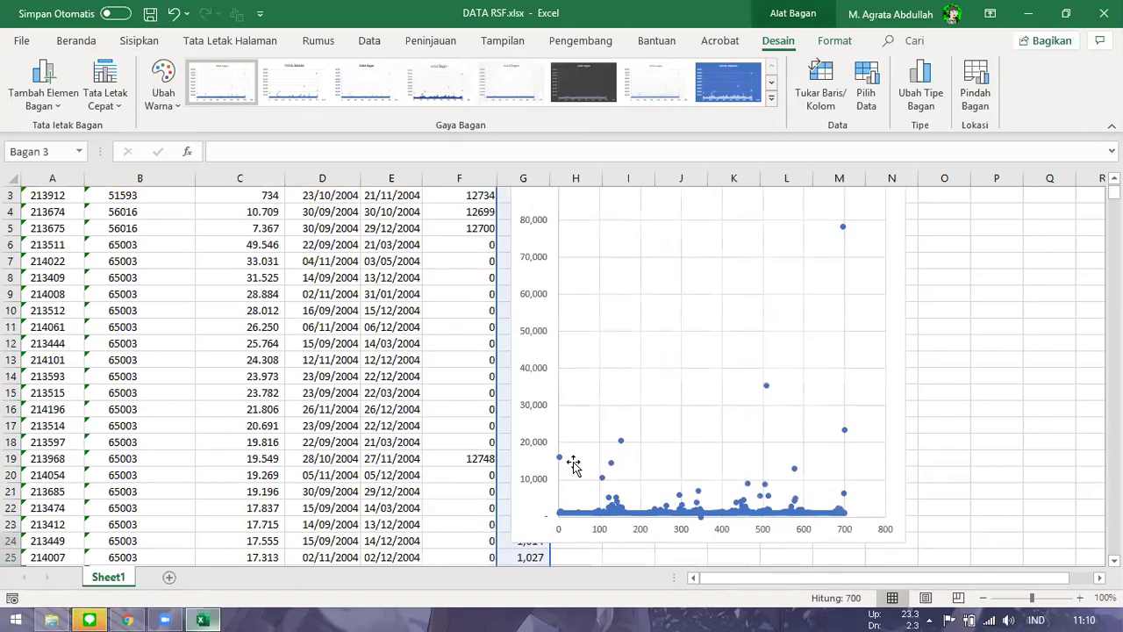
left_click_drag(573, 465, 582, 482)
- Apply a base-10 logarithmic scale to the scatter chart's vertical axis and deselect the chart
right_click(602, 472)
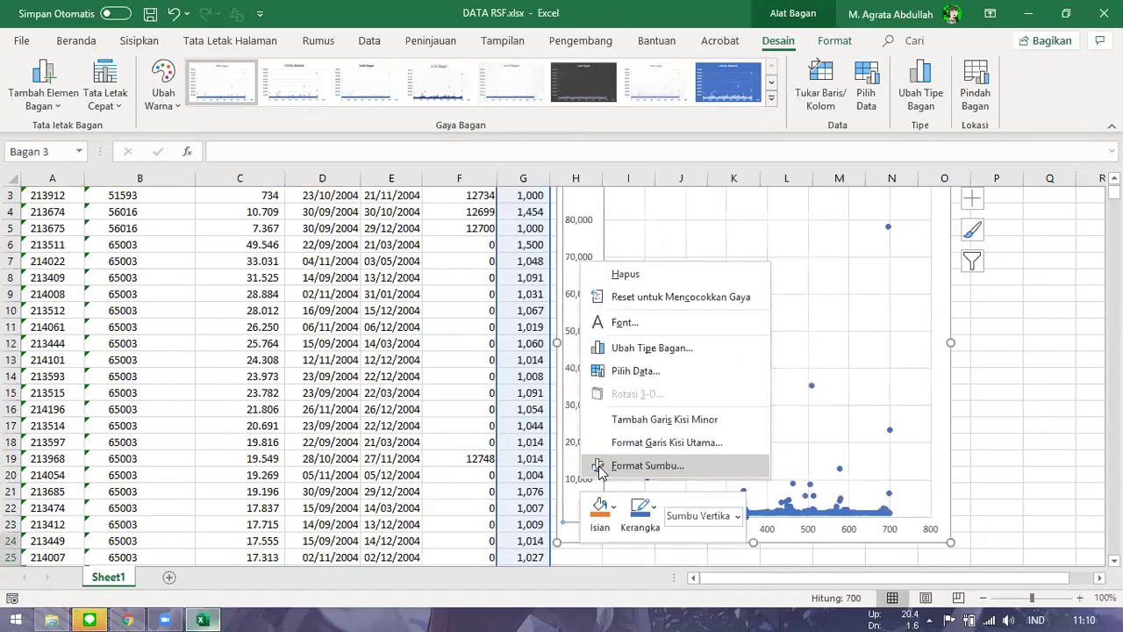
left_click(602, 472)
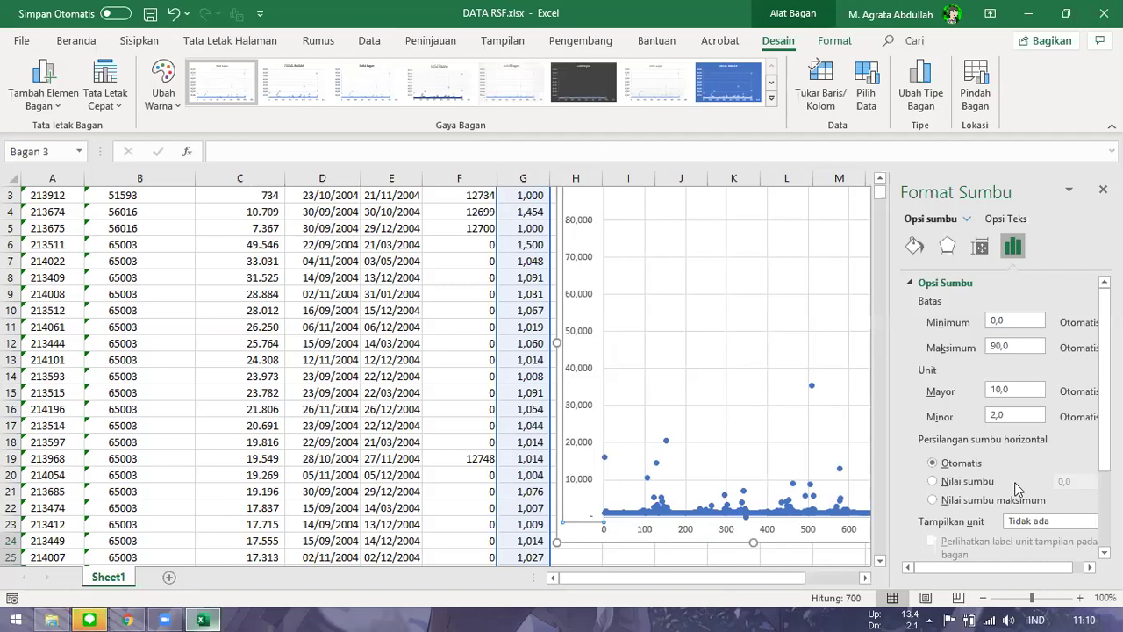
scroll(1014, 482, "down", 3)
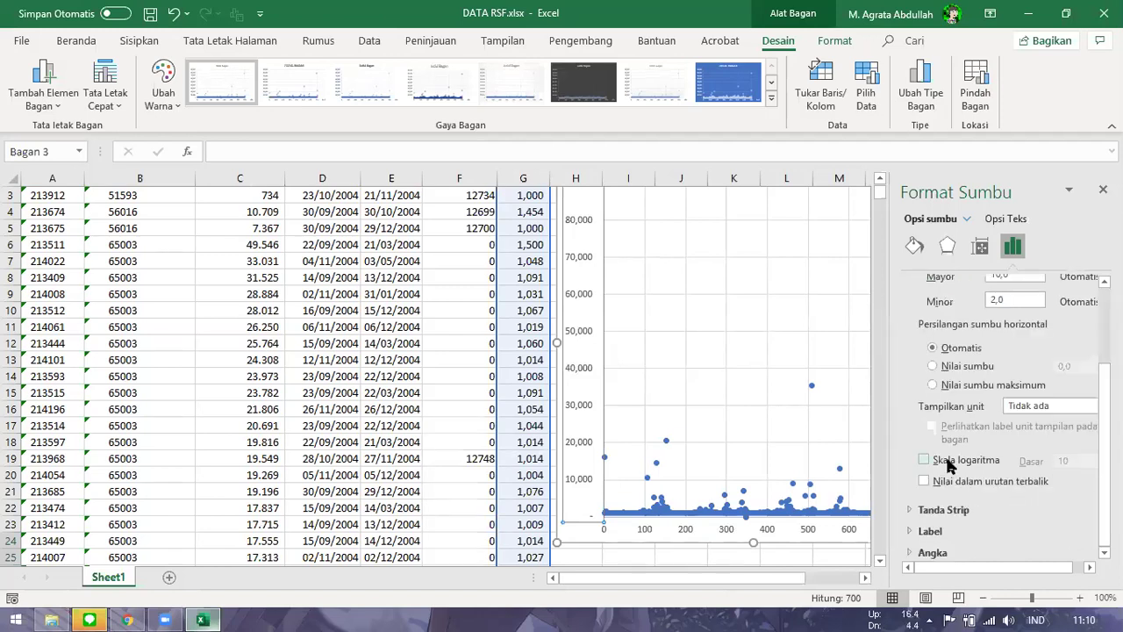
left_click(949, 466)
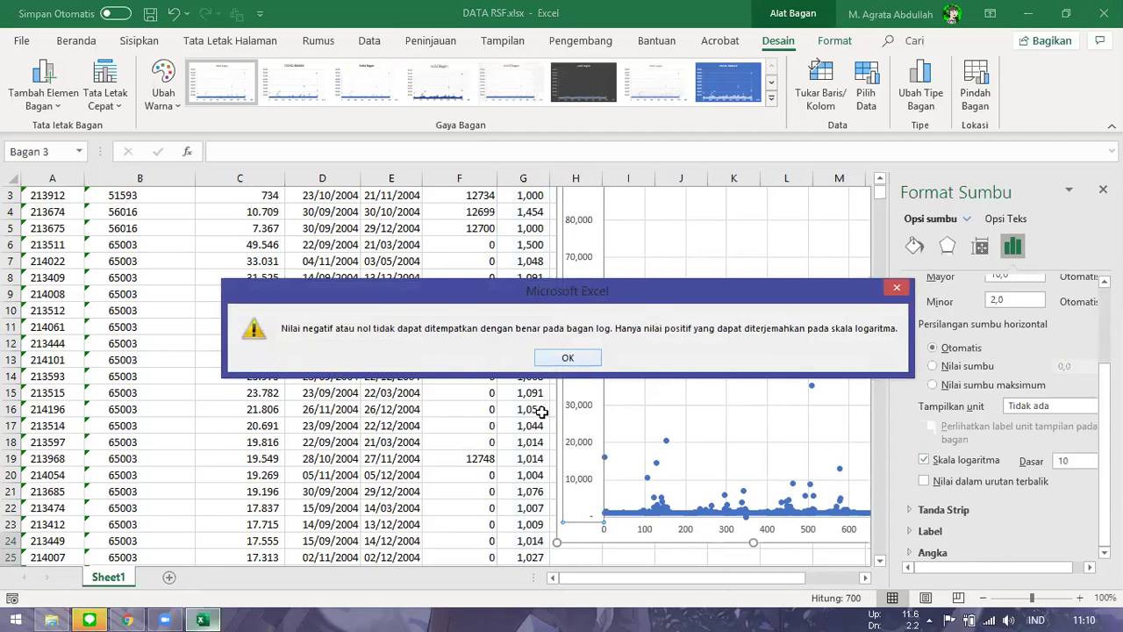
key("Return")
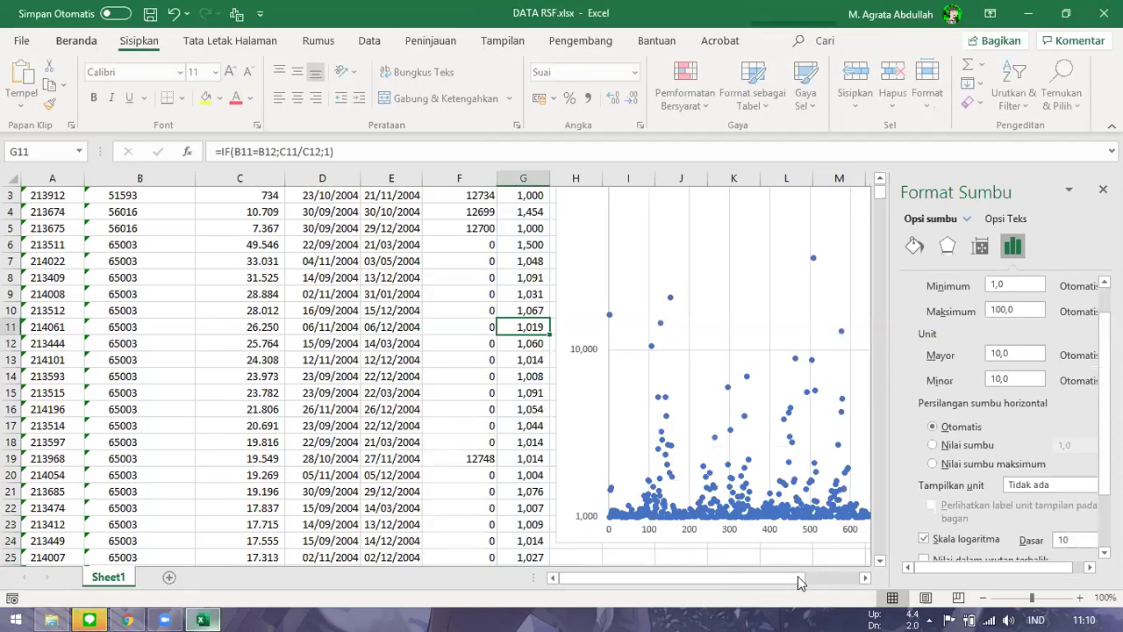
scroll(801, 583, "right", 3)
left_click(715, 446)
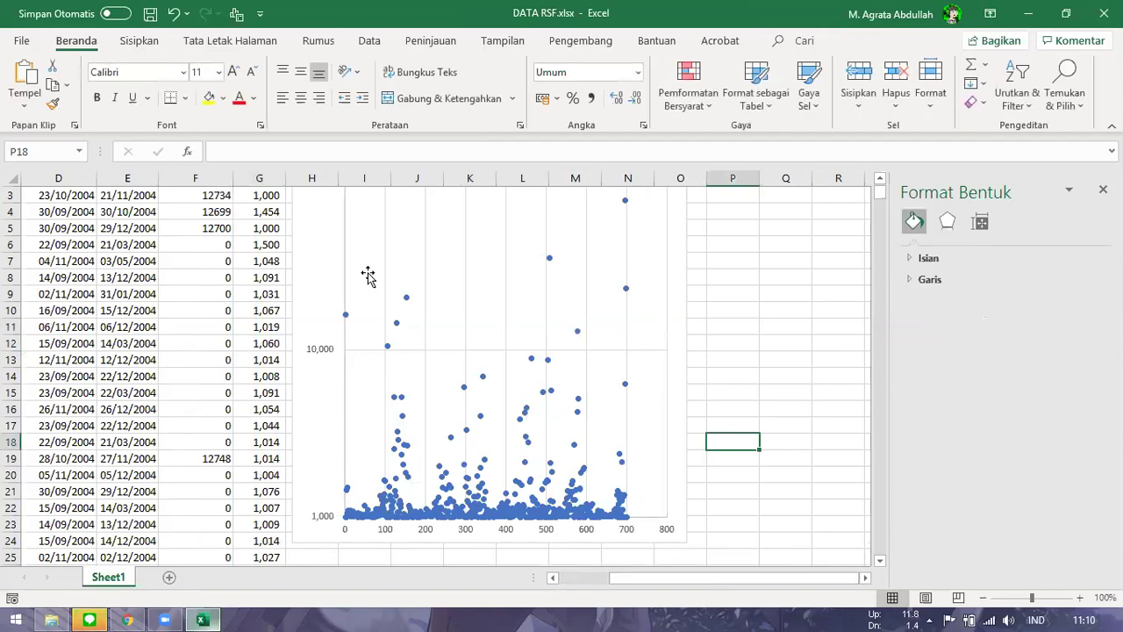
- Compare the scatter chart's points near the baseline with the RSF values in cells G16 to G21
scroll(367, 276, "up", 1)
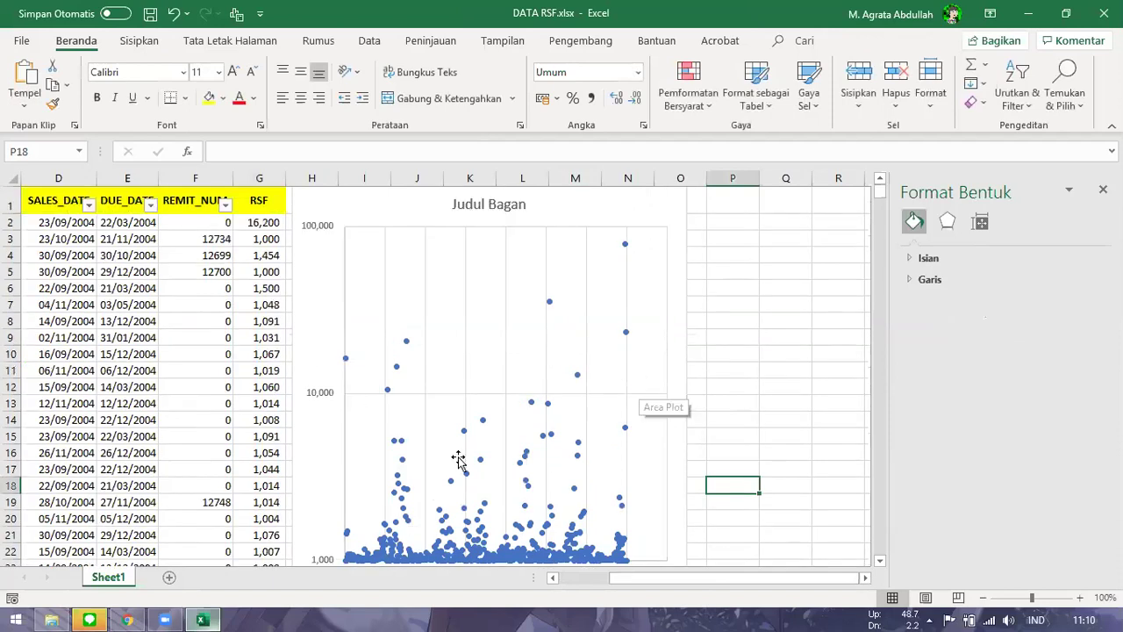
scroll(458, 458, "down", 1)
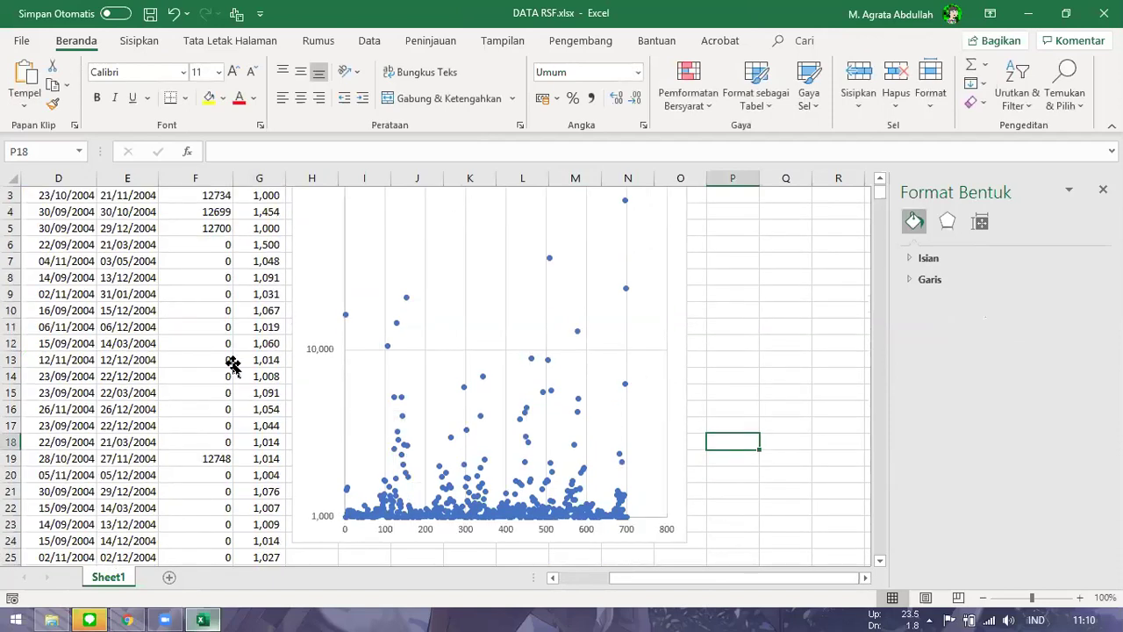
left_click(243, 406)
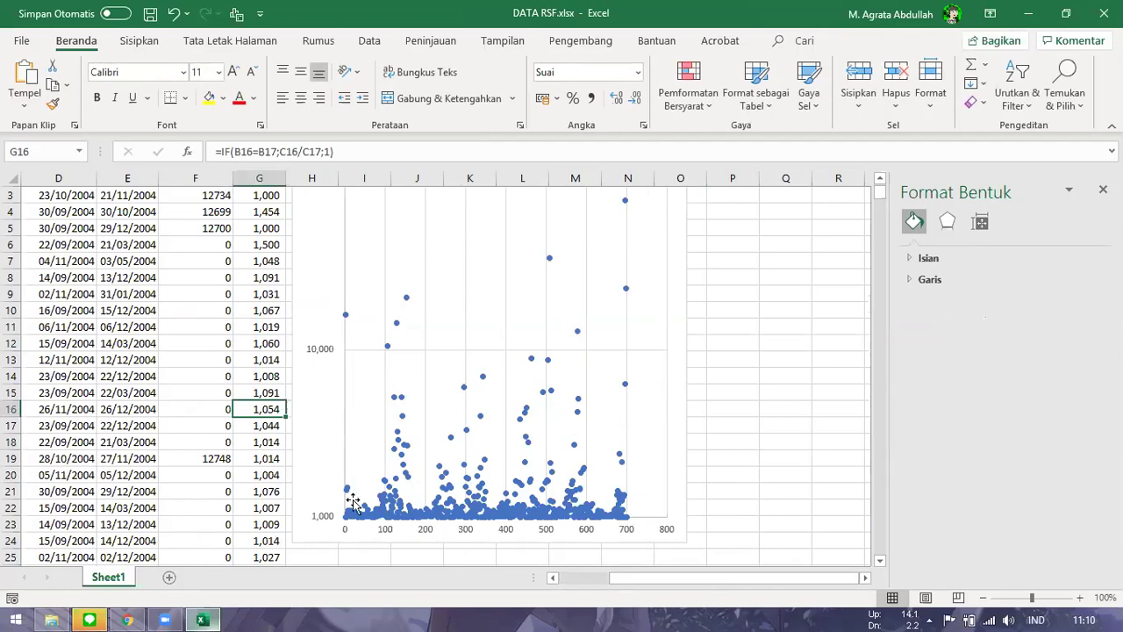
scroll(319, 472, "up", 1)
scroll(318, 472, "down", 2)
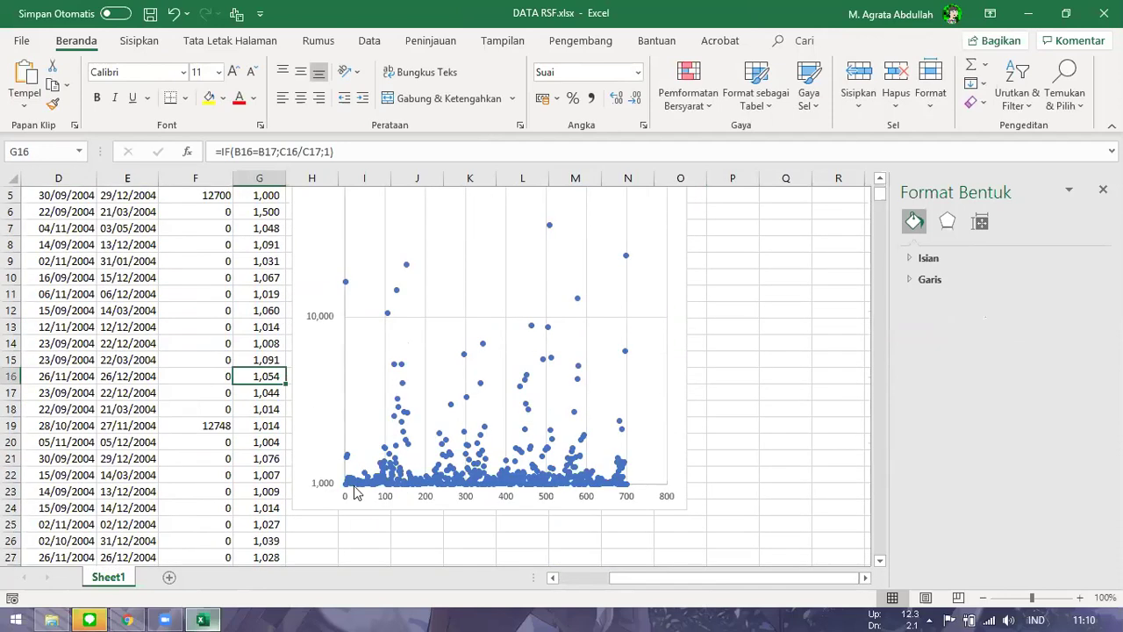
key("Down")
key("Down")
key("Down")
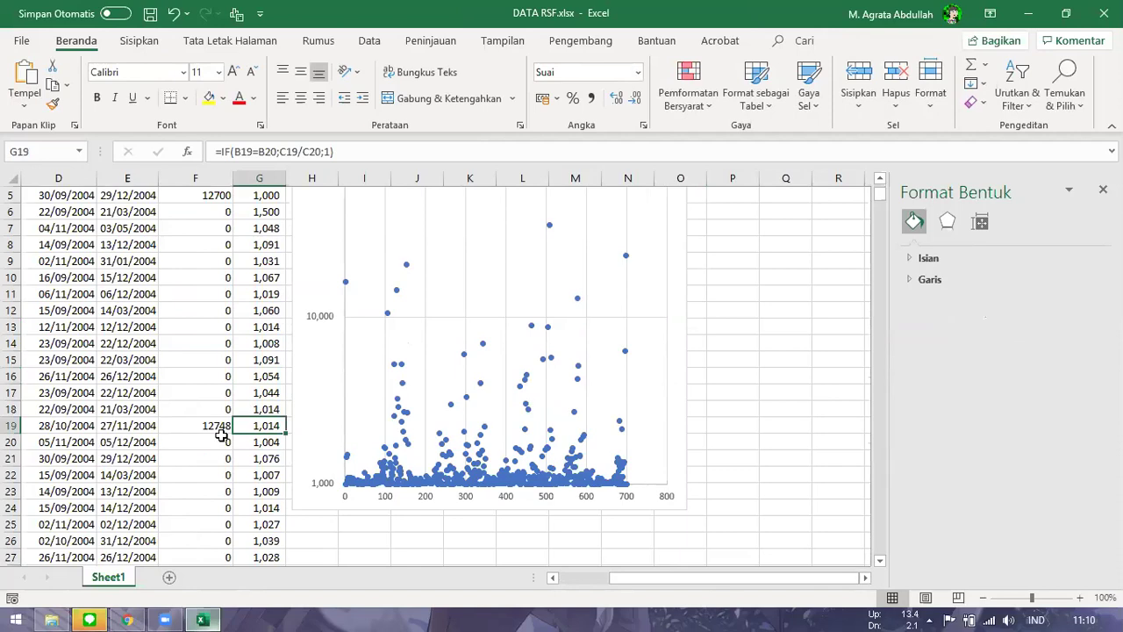
key("Down")
key("Down")
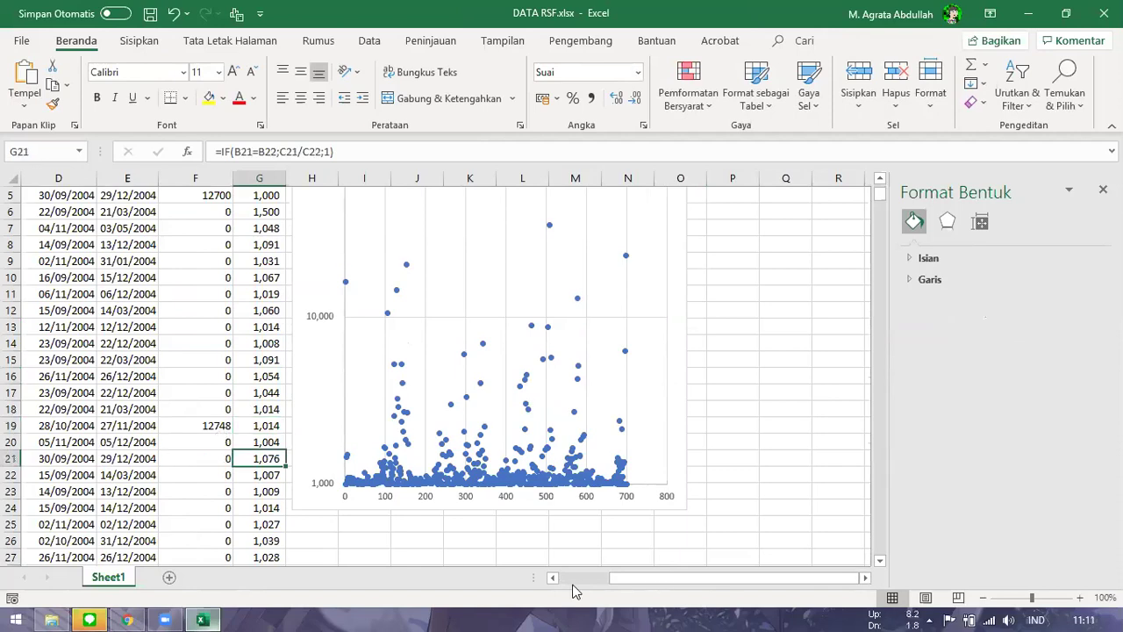
- Inspect the invoice amounts in C18 and C19, and review the scatter chart against the amount and RSF columns
left_click(572, 579)
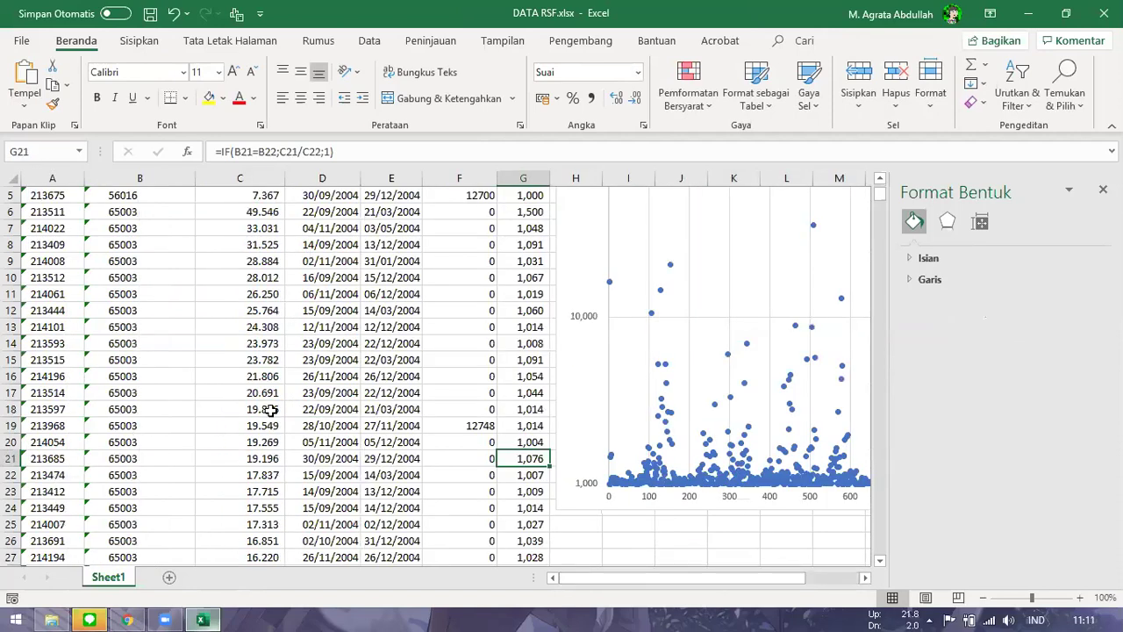
left_click(271, 410)
left_click(262, 426)
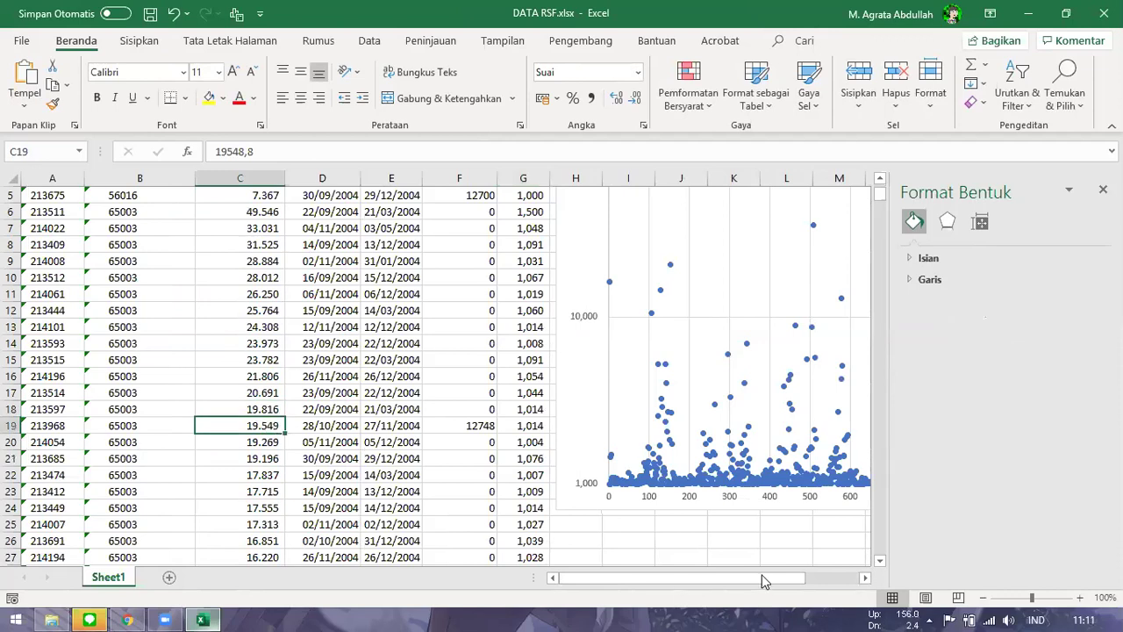
scroll(760, 579, "right", 3)
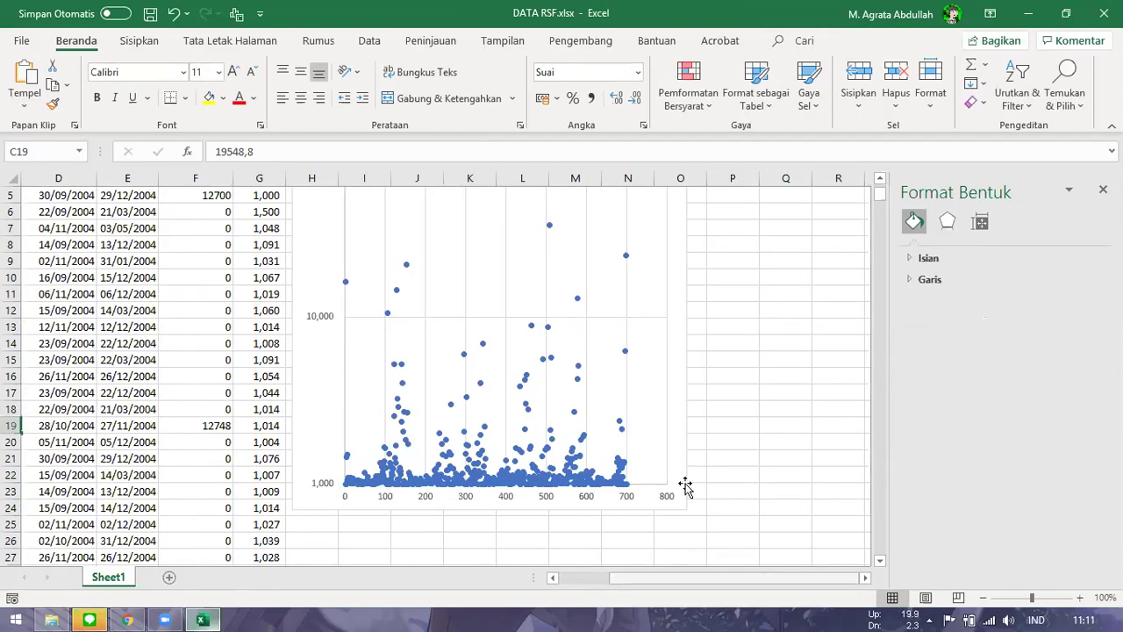
scroll(686, 485, "up", 2)
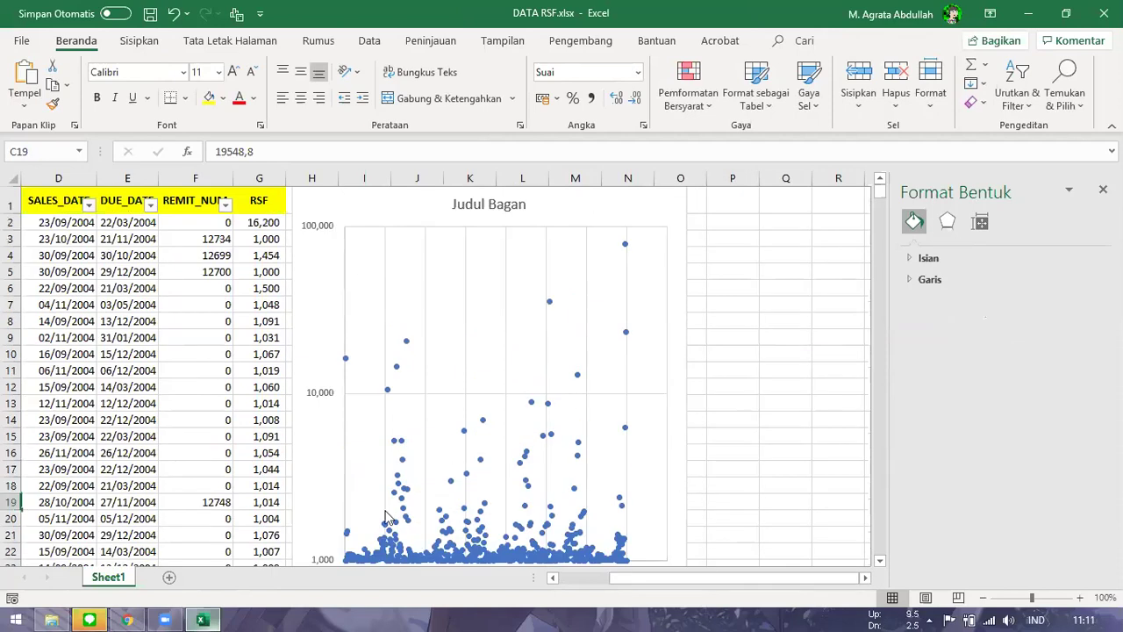
scroll(421, 544, "down", 1)
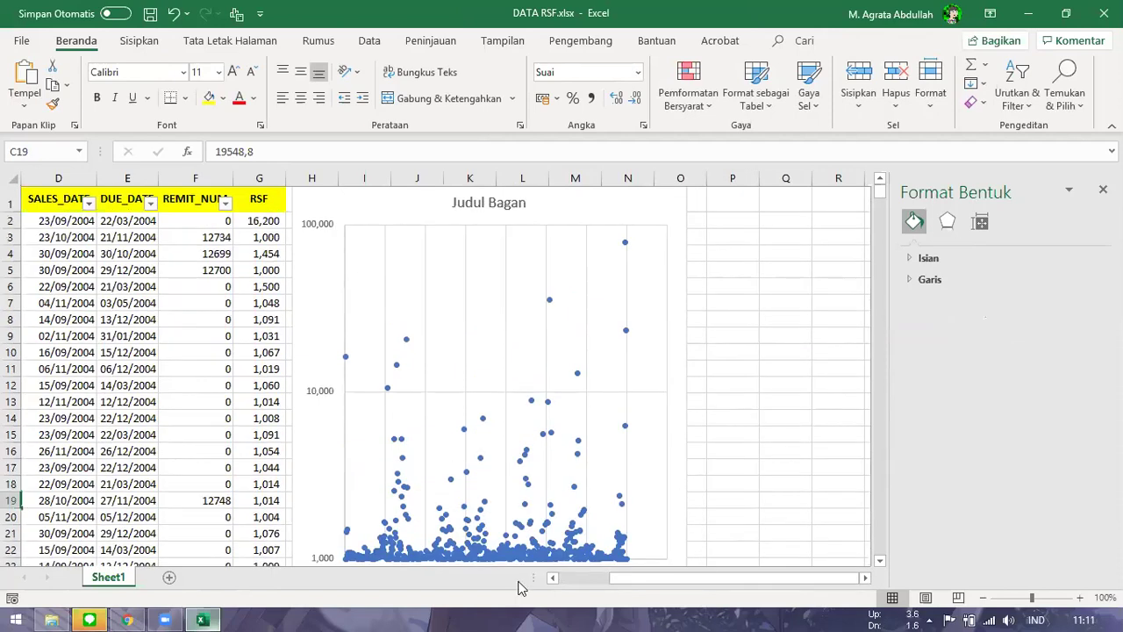
scroll(361, 268, "left", 1)
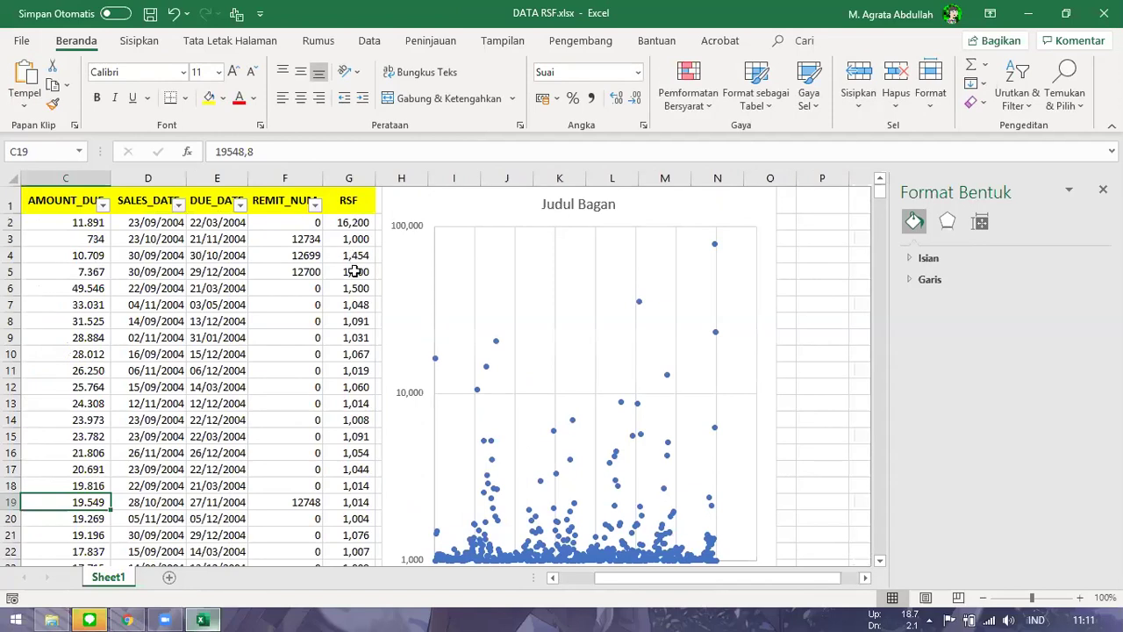
- Examine the RSF column from G4 down to row 132, checking the formulas in G129 and G132
left_click(354, 255)
scroll(354, 264, "down", 1)
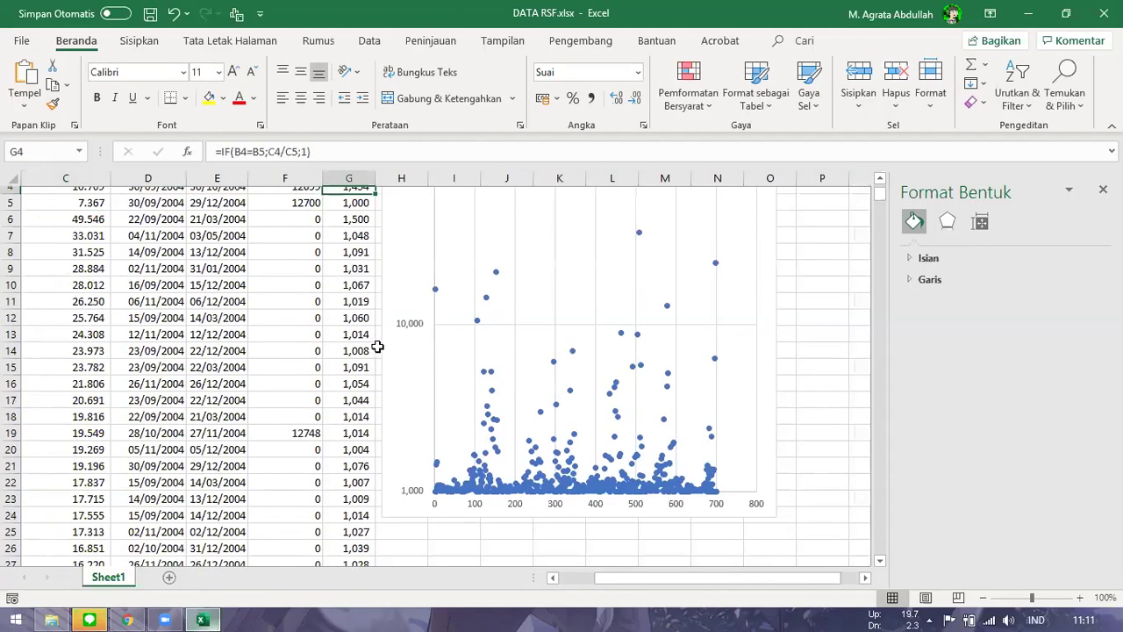
scroll(378, 347, "down", 9)
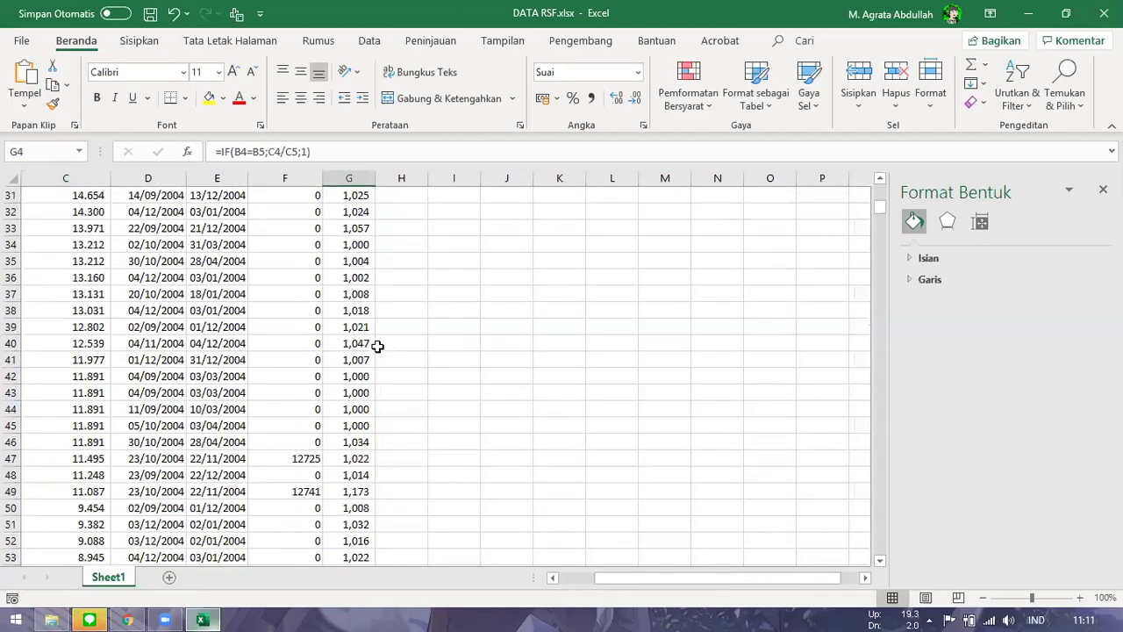
scroll(378, 346, "down", 17)
scroll(377, 346, "down", 13)
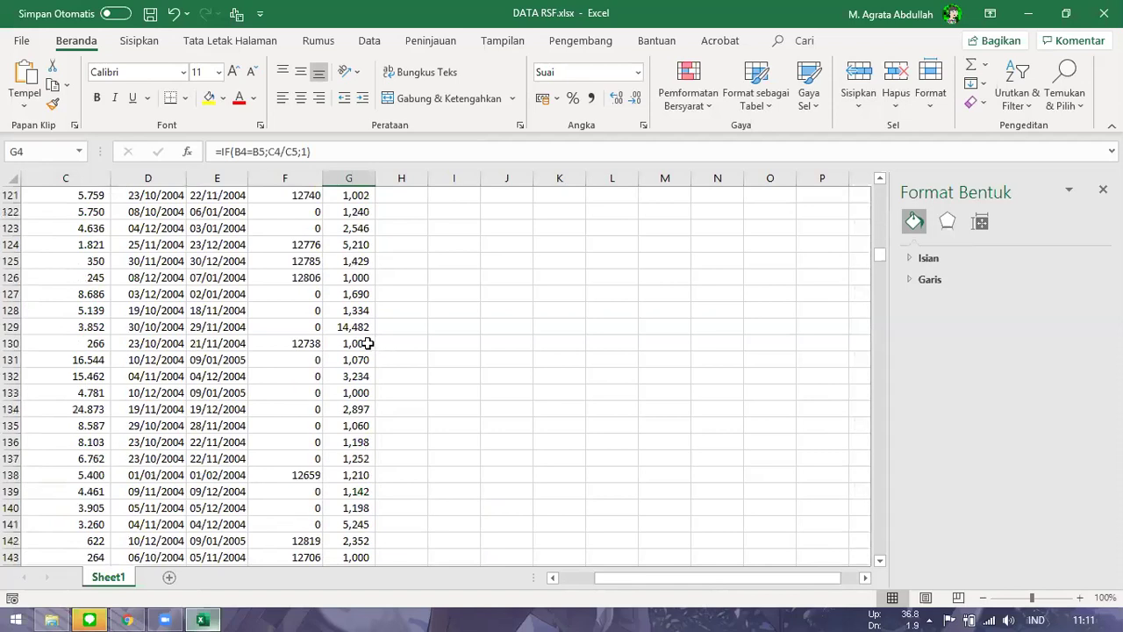
left_click(350, 327)
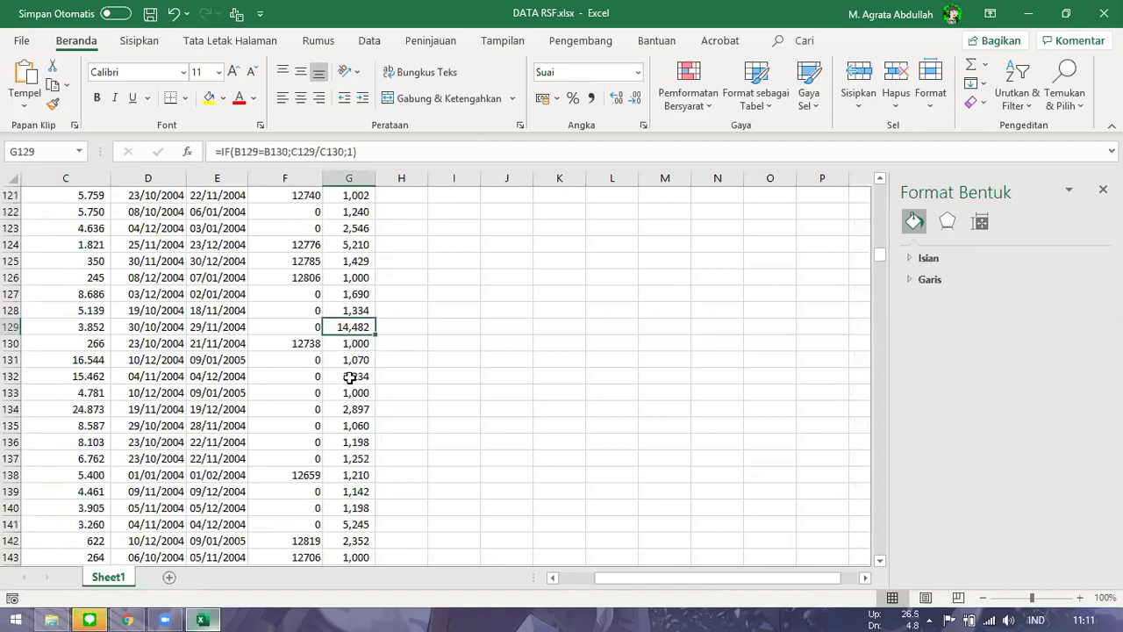
scroll(351, 378, "down", 1)
key("Down")
key("Down")
key("Down")
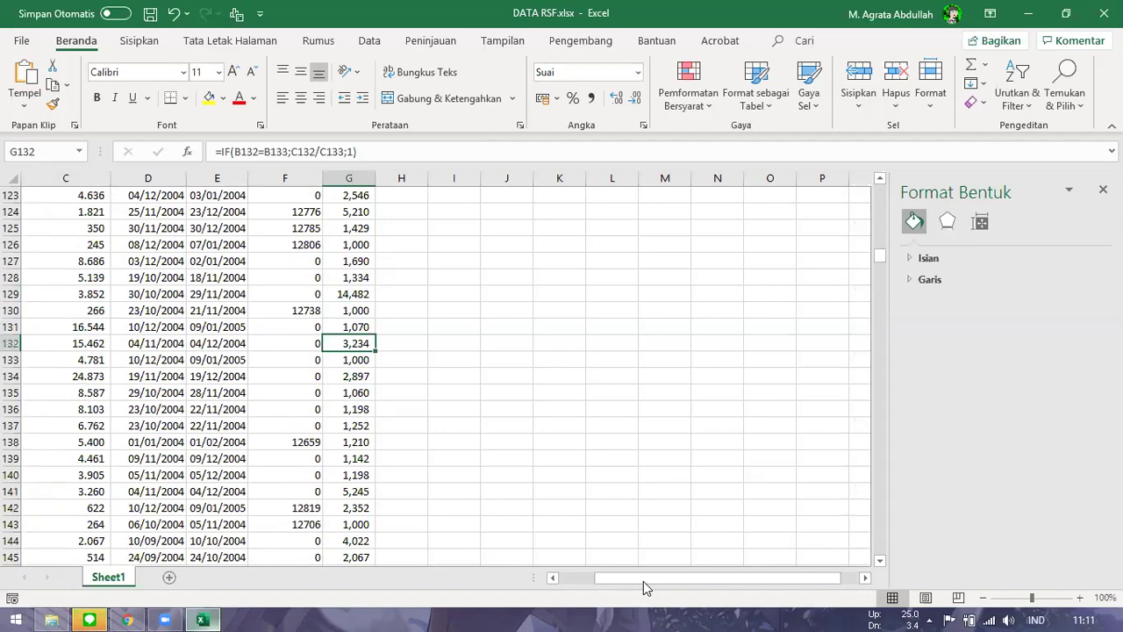
- Examine the customer group in rows 131 to 133, comparing its invoice amounts in column C and reading across row 131
scroll(156, 353, "left", 2)
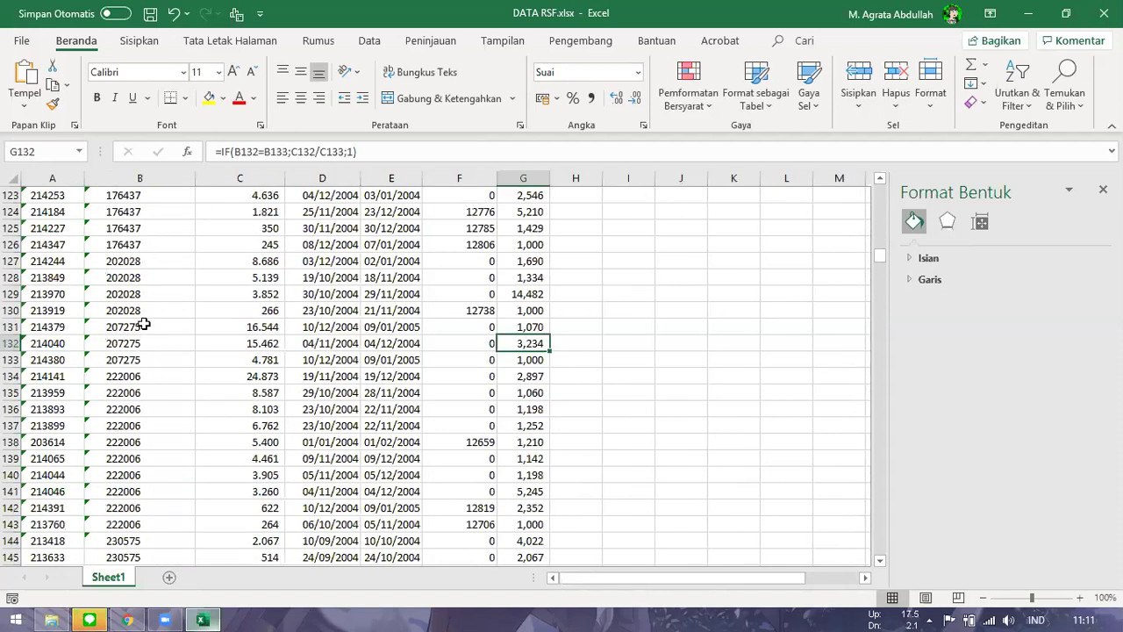
left_click(142, 326)
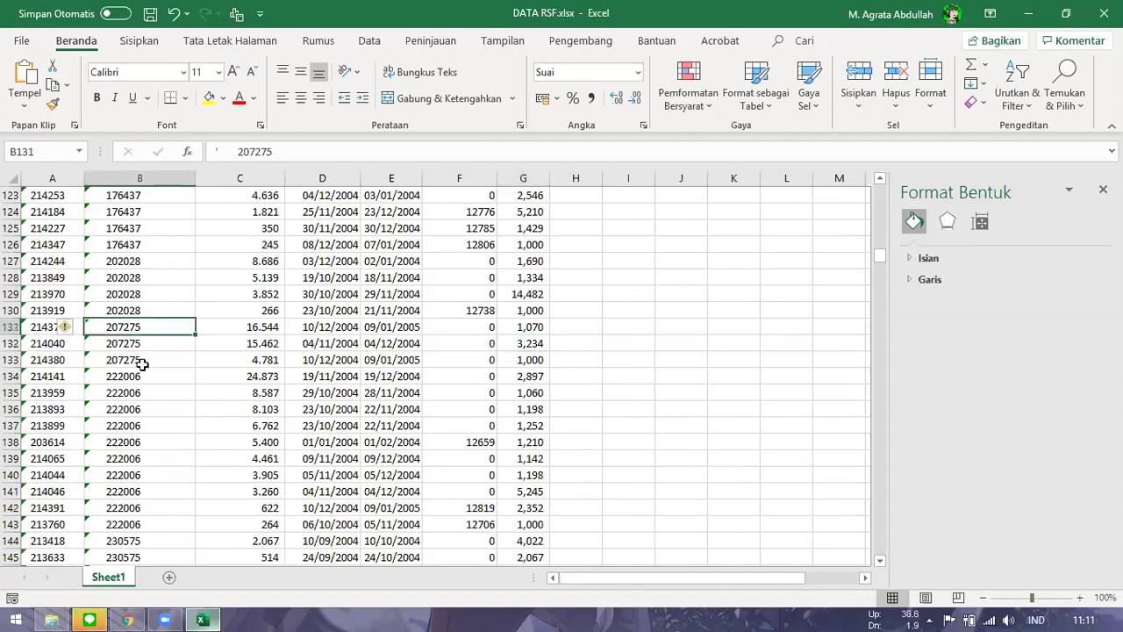
left_click(142, 363, "shift")
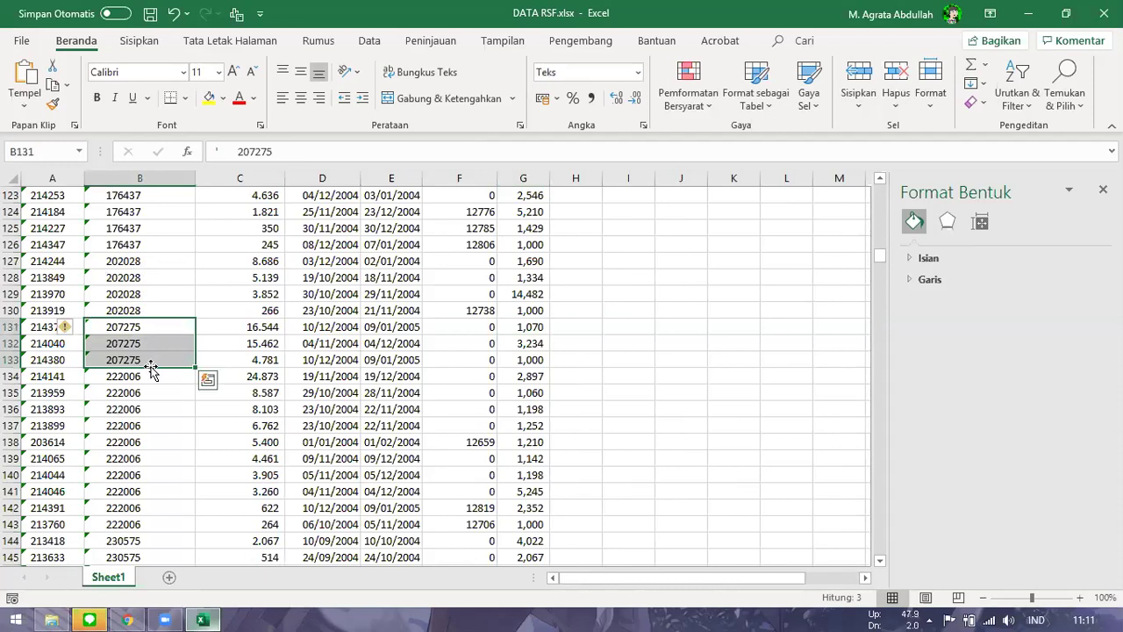
left_click_drag(239, 327, 266, 360)
left_click(257, 330)
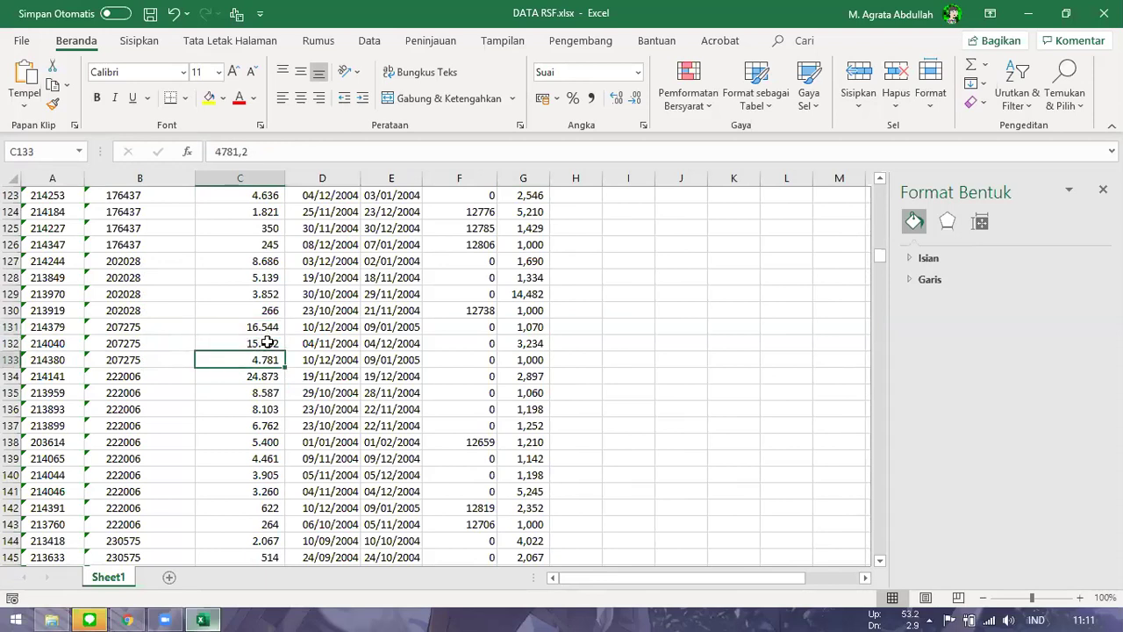
left_click(274, 328)
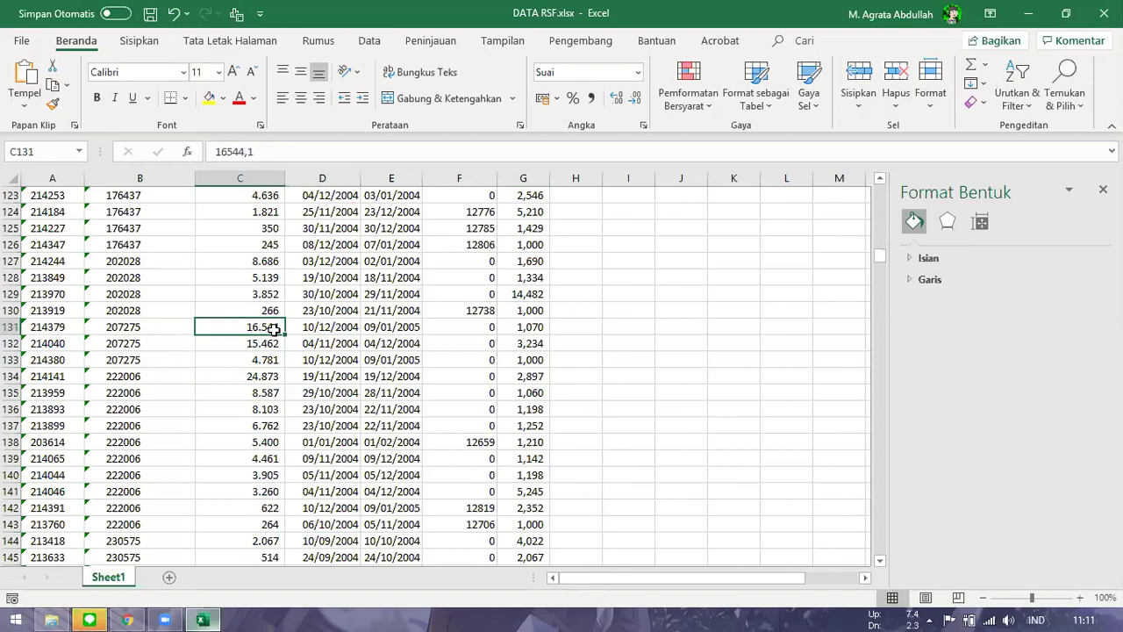
key("Right")
key("Right")
key("Right")
key("Right")
key("Right")
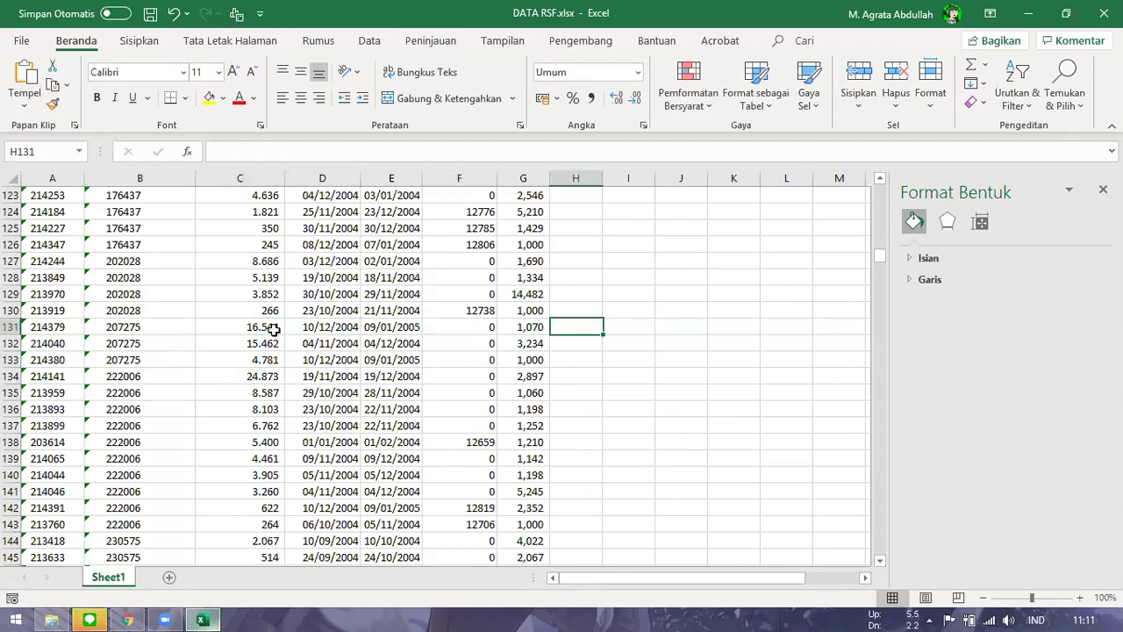
- Examine the RSF formulas and the AMOUNT_DUE values of customer 207275 in rows 131 to 133
key("Left")
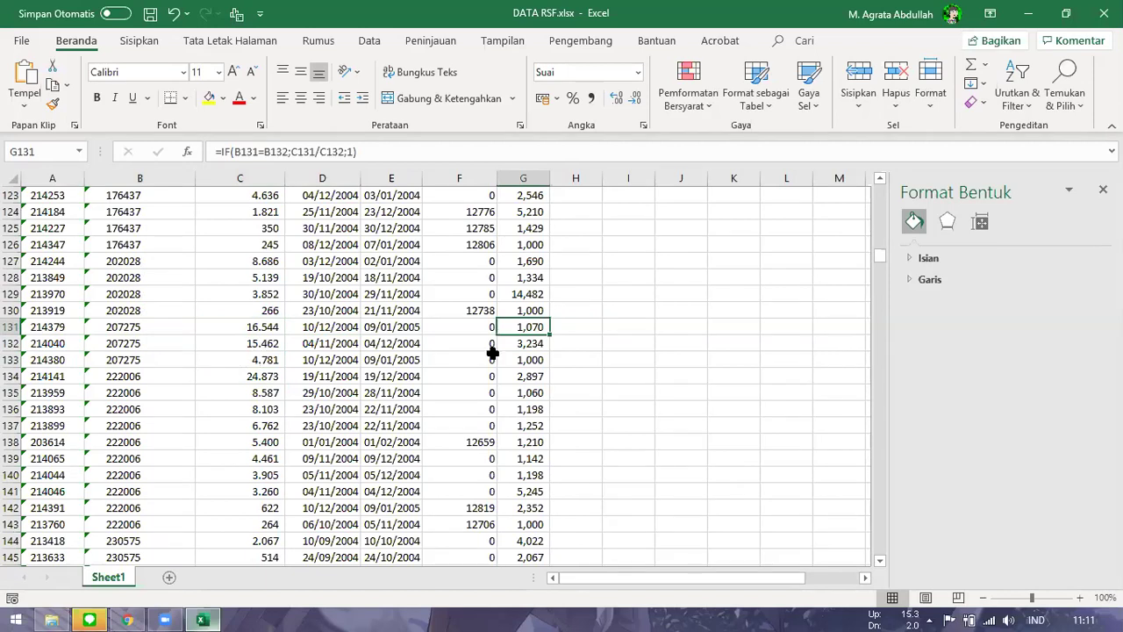
left_click(518, 343)
left_click(540, 356)
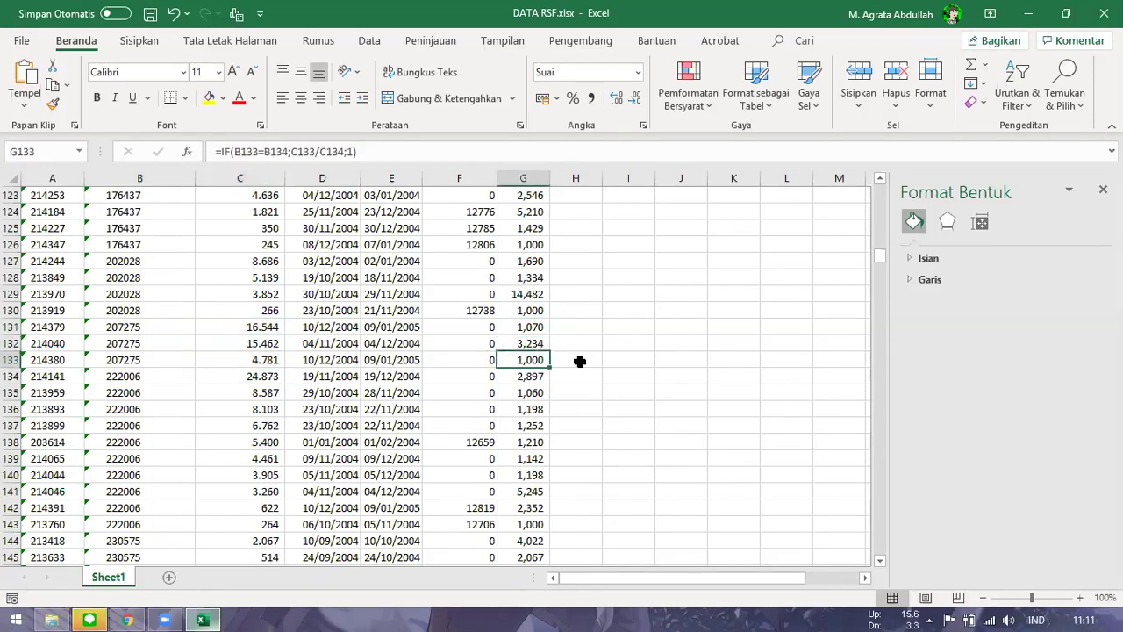
left_click(582, 360)
left_click(218, 359)
left_click(243, 330, "shift")
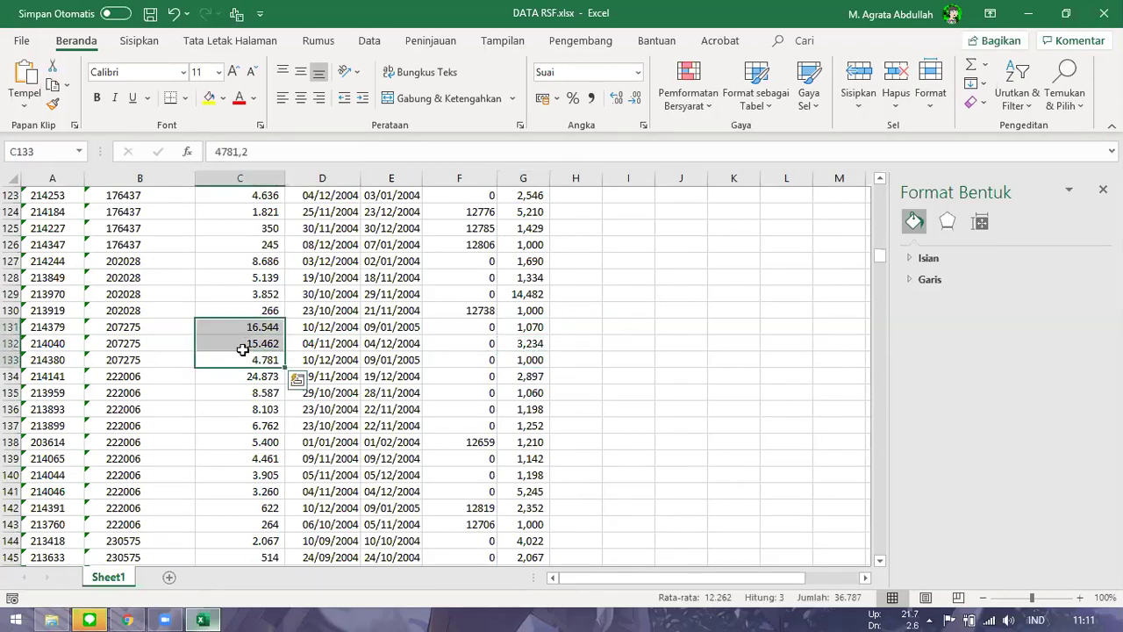
left_click(253, 343)
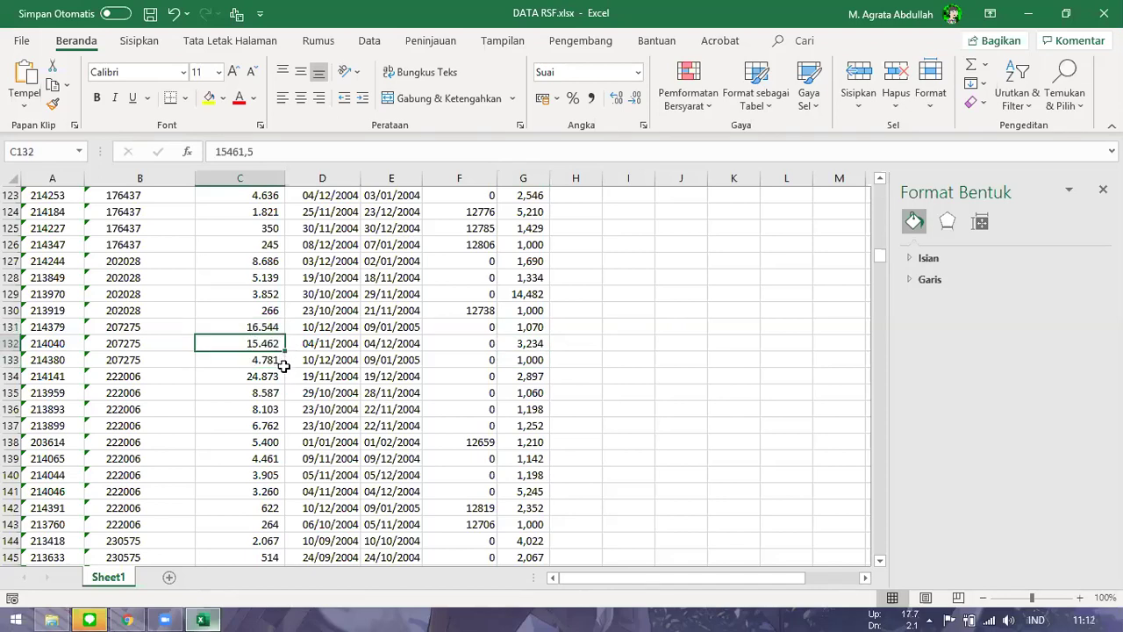
left_click_drag(259, 328, 257, 342)
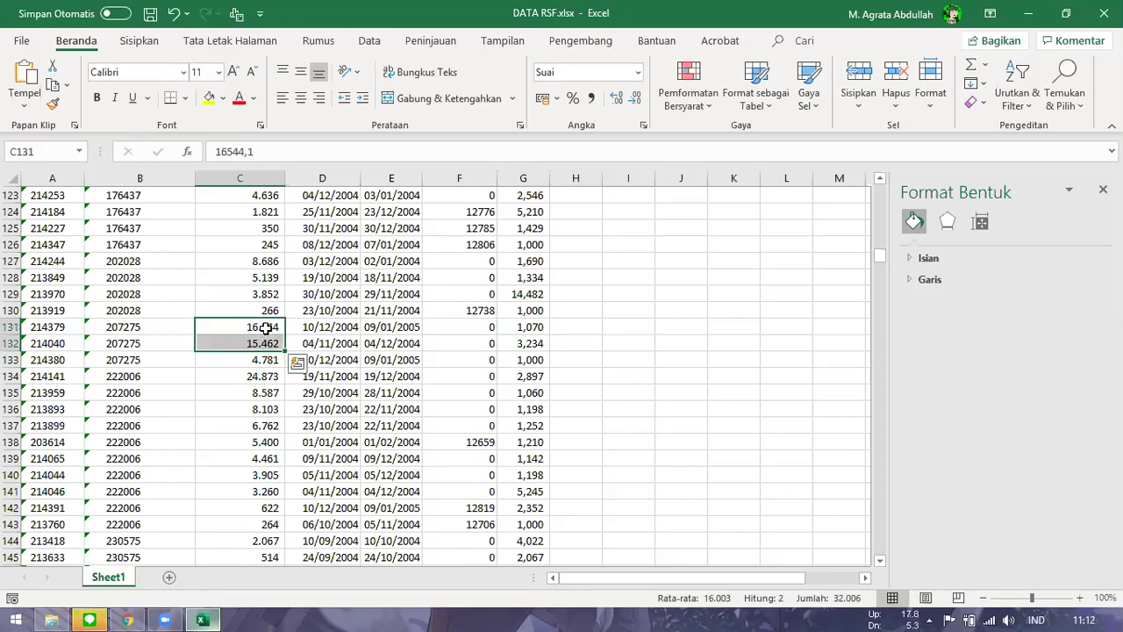
left_click(263, 330)
- Draw a red box on the scatter chart around the outliers above about midway between the 1,000 and 10,000 gridlines
left_click(592, 325)
left_click(624, 327)
key("Right")
key("Right")
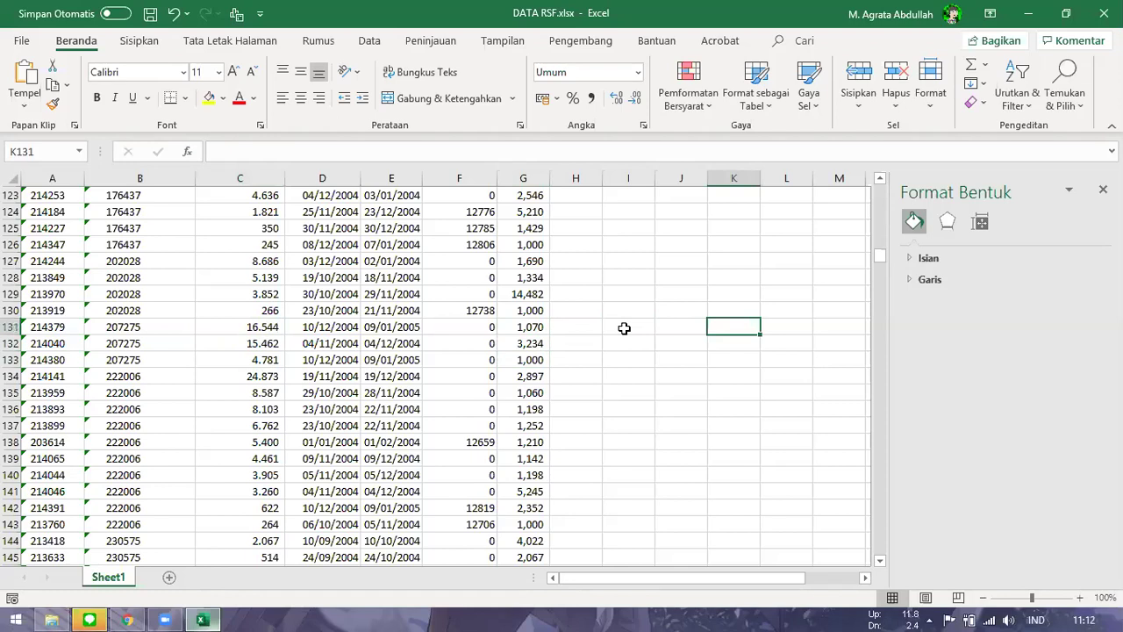
key("ctrl+Up")
left_click_drag(741, 581, 784, 581)
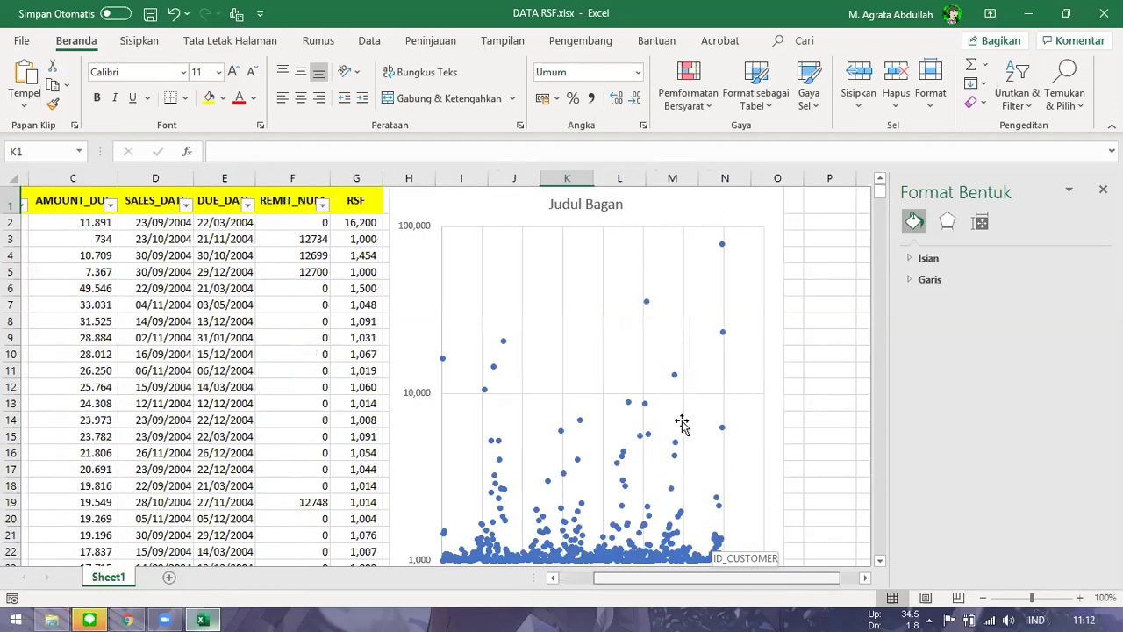
scroll(702, 377, "down", 1)
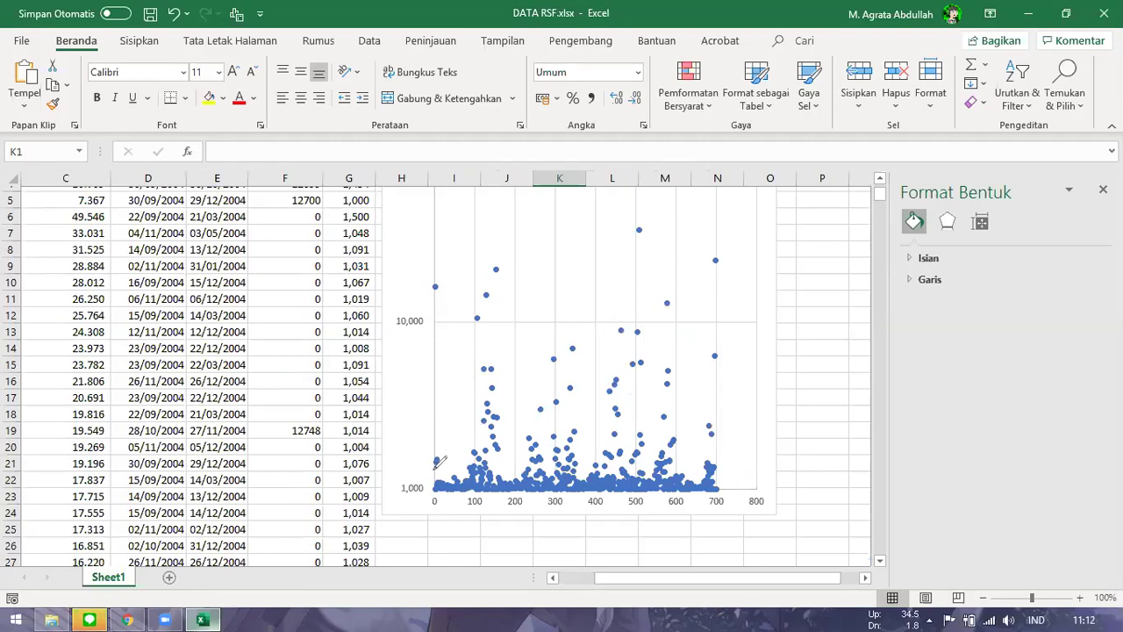
scroll(437, 458, "down", 1)
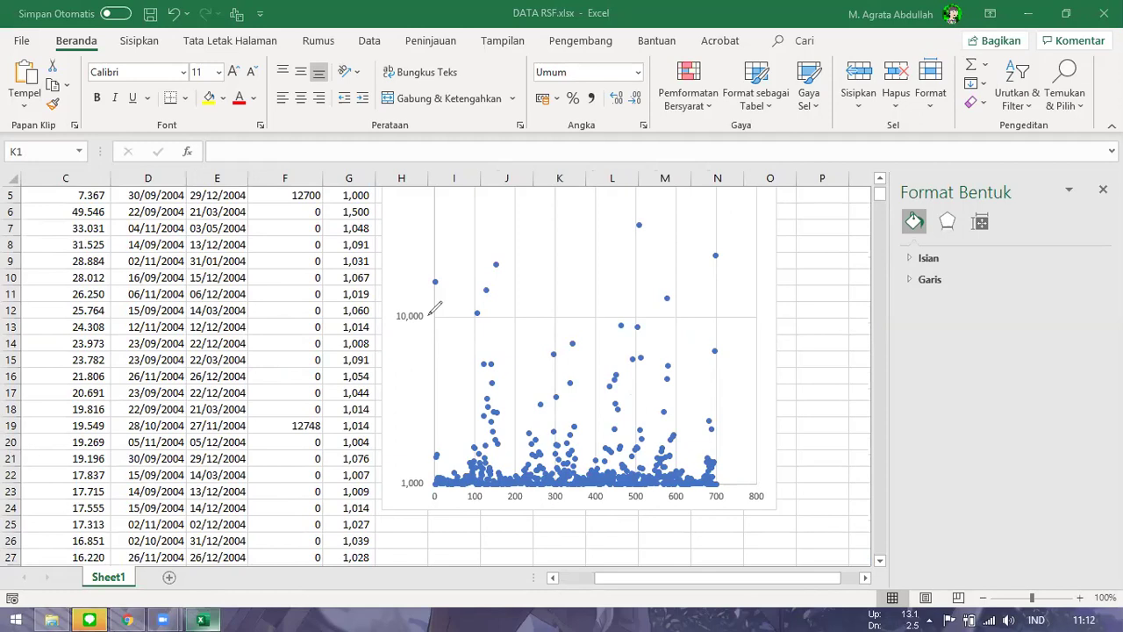
left_click_drag(428, 400, 436, 400)
left_click_drag(436, 399, 746, 396)
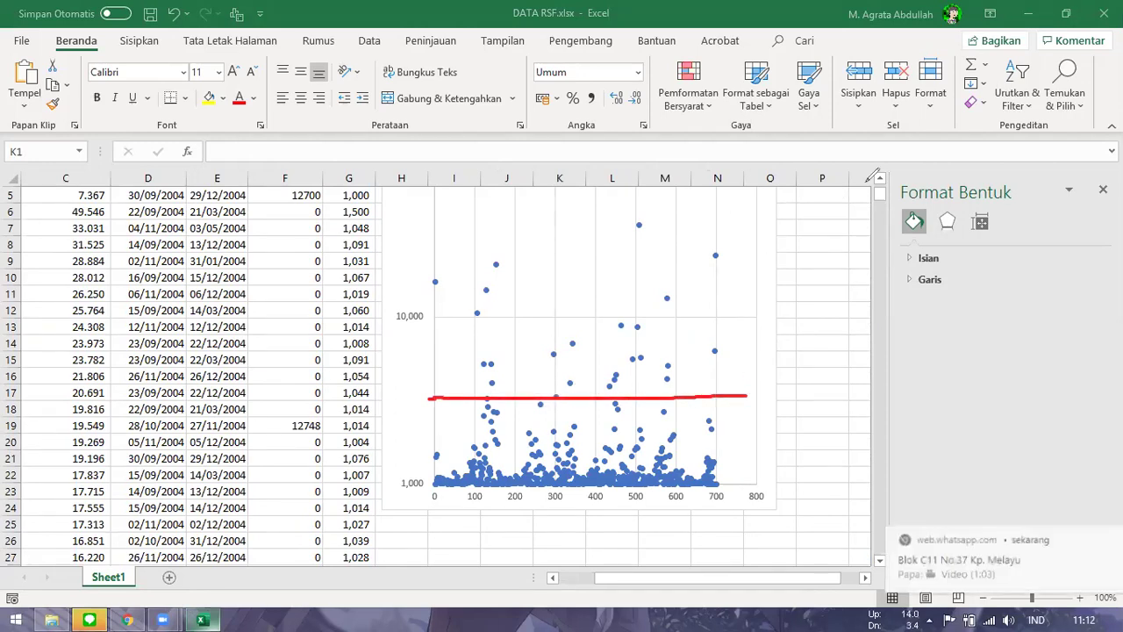
mouse_move(430, 393)
left_mouse_down()
mouse_move(434, 301)
mouse_move(769, 186)
mouse_move(760, 327)
left_mouse_up()
left_click_drag(753, 387, 758, 395)
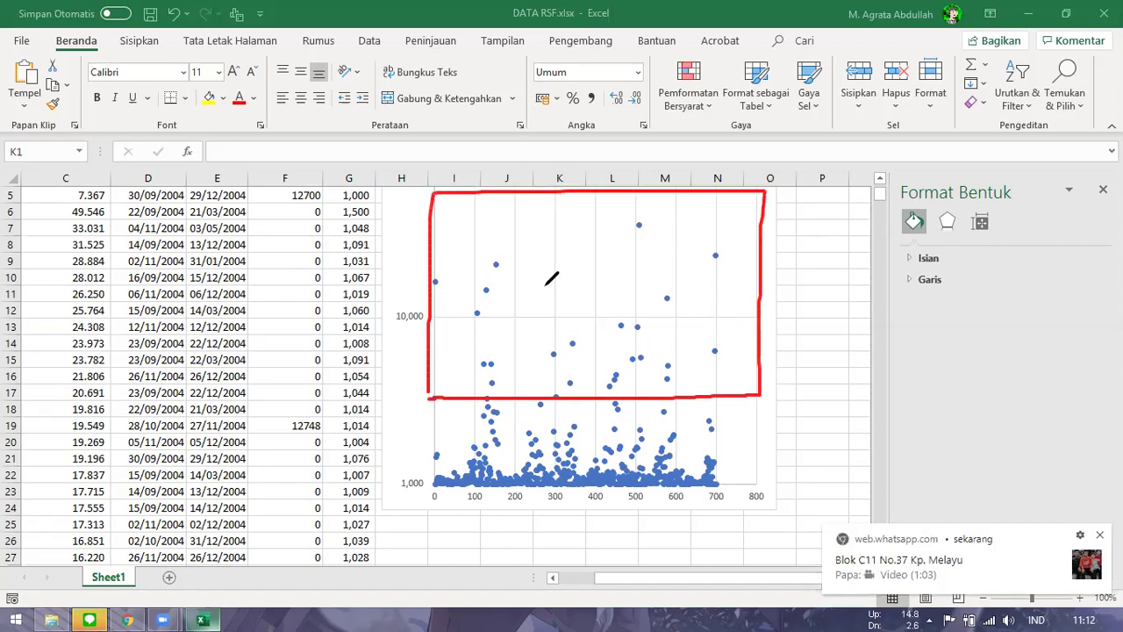
- Outline three lower bands of points on the scatter chart in red, down to the dense cluster along the 1,000 line
mouse_move(430, 396)
left_mouse_down()
mouse_move(433, 435)
mouse_move(474, 433)
mouse_move(510, 451)
mouse_move(534, 428)
mouse_move(585, 427)
mouse_move(745, 446)
mouse_move(758, 395)
left_mouse_up()
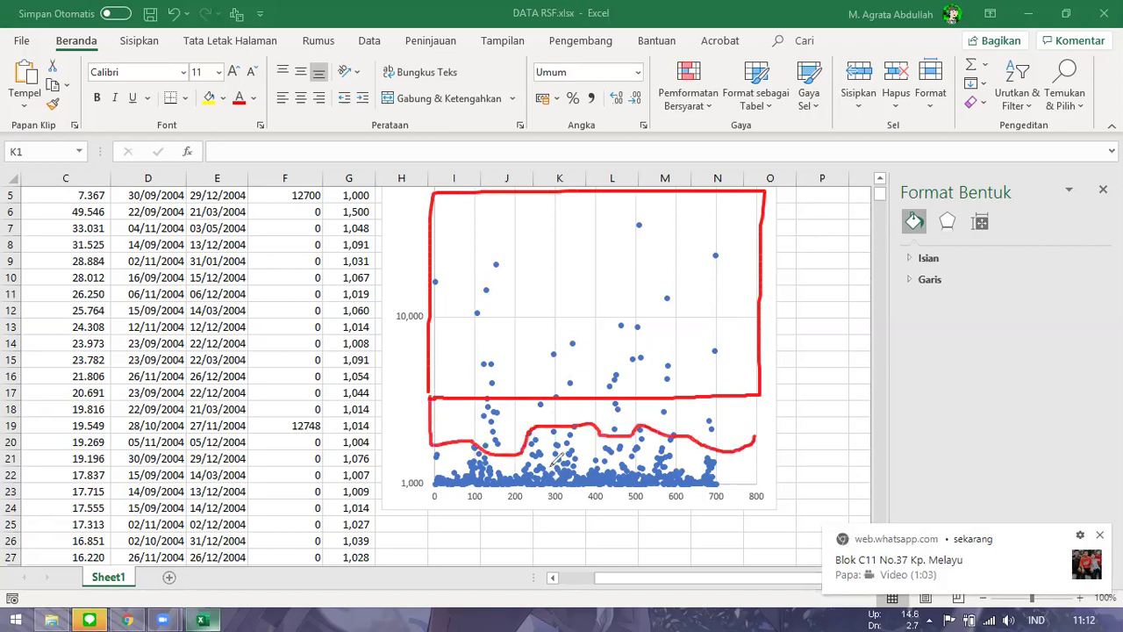
mouse_move(433, 445)
left_mouse_down()
mouse_move(446, 472)
mouse_move(662, 469)
mouse_move(753, 458)
mouse_move(753, 438)
left_mouse_up()
mouse_move(433, 467)
left_mouse_down()
mouse_move(439, 493)
mouse_move(752, 465)
left_mouse_up()
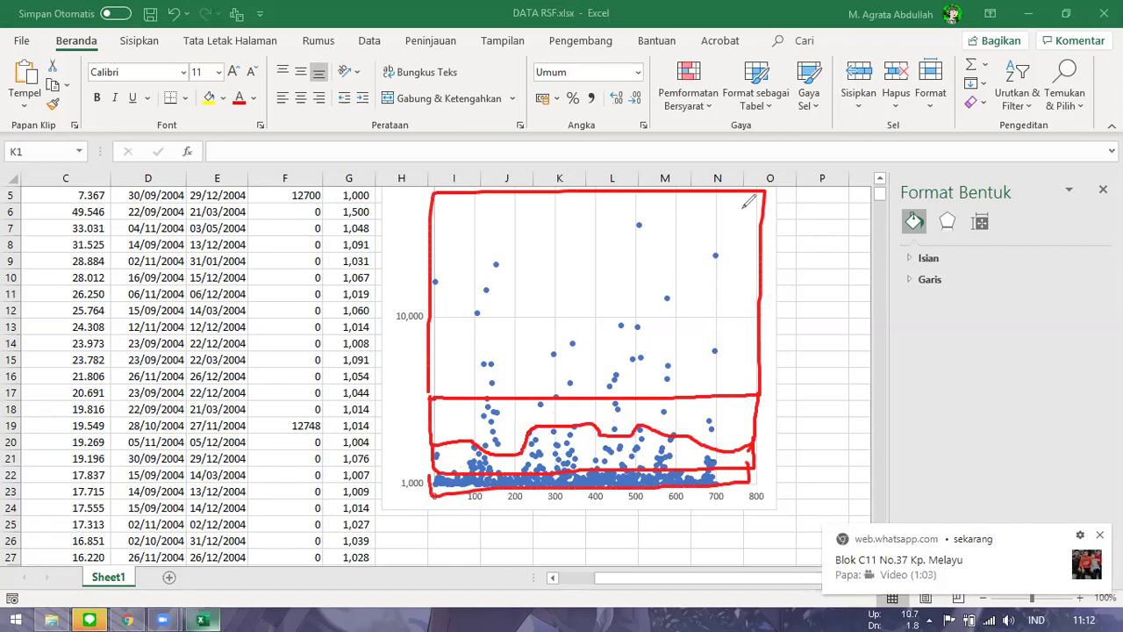
- Label the four outlined chart bands with arrows and the numbers 100, 50, 20 and 5 from highest to lowest, and clear the annotations
mouse_move(756, 301)
left_mouse_down()
mouse_move(797, 299)
mouse_move(789, 314)
left_mouse_up()
mouse_move(808, 293)
left_mouse_down()
mouse_move(808, 314)
mouse_move(847, 295)
left_mouse_up()
left_click_drag(753, 408, 799, 416)
mouse_move(751, 449)
left_mouse_down()
mouse_move(818, 454)
mouse_move(814, 444)
left_mouse_up()
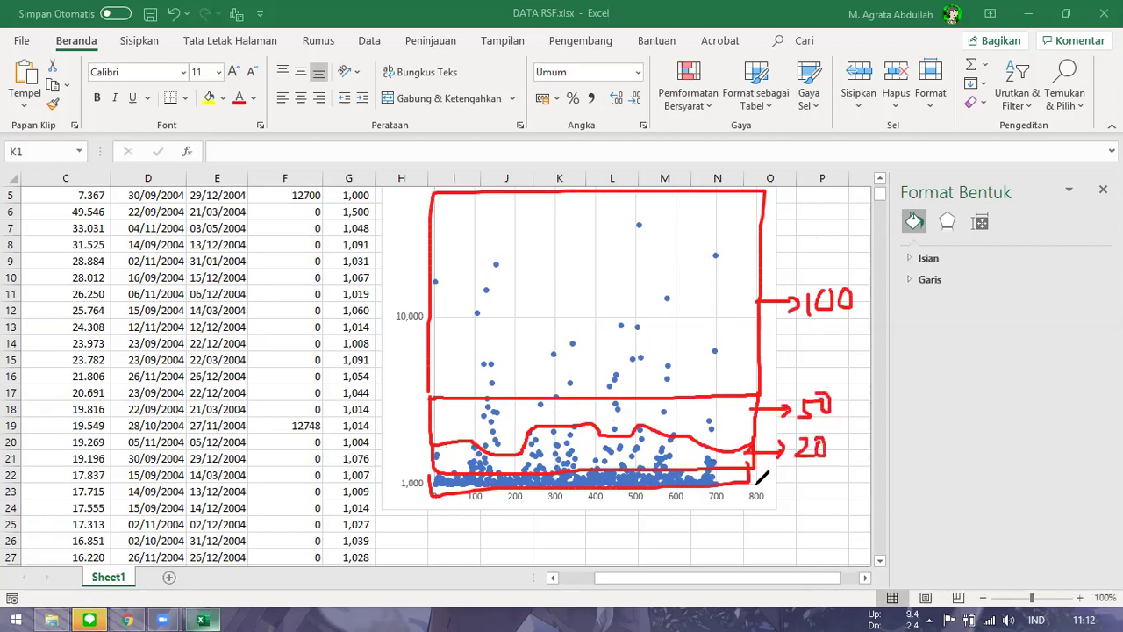
mouse_move(751, 482)
left_mouse_down()
mouse_move(794, 488)
mouse_move(799, 504)
mouse_move(817, 482)
left_mouse_up()
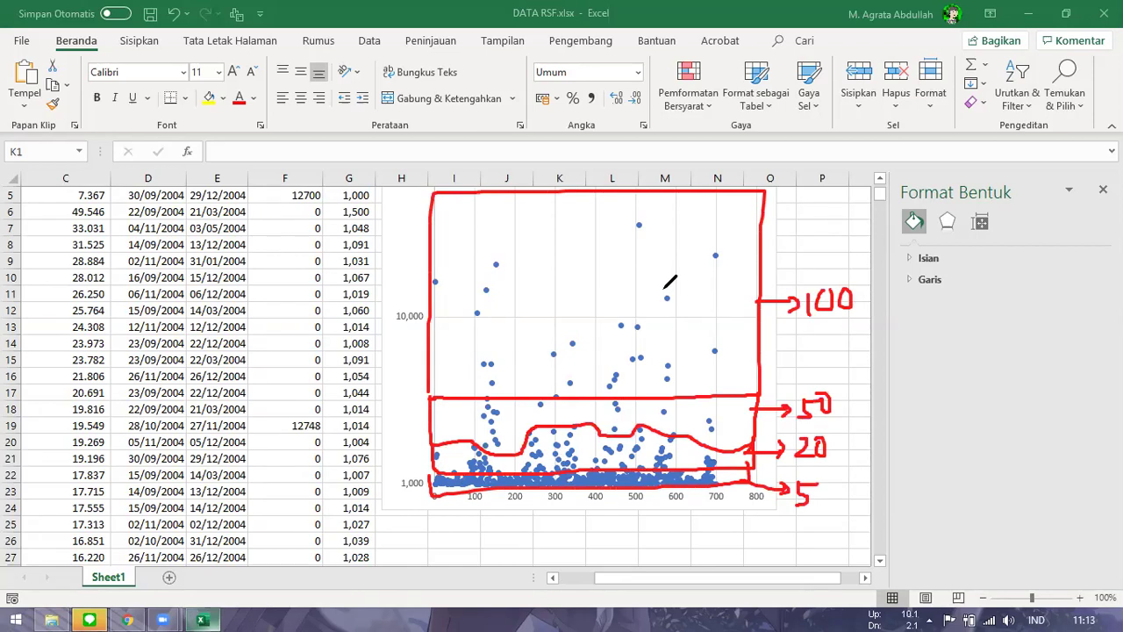
left_click(307, 294)
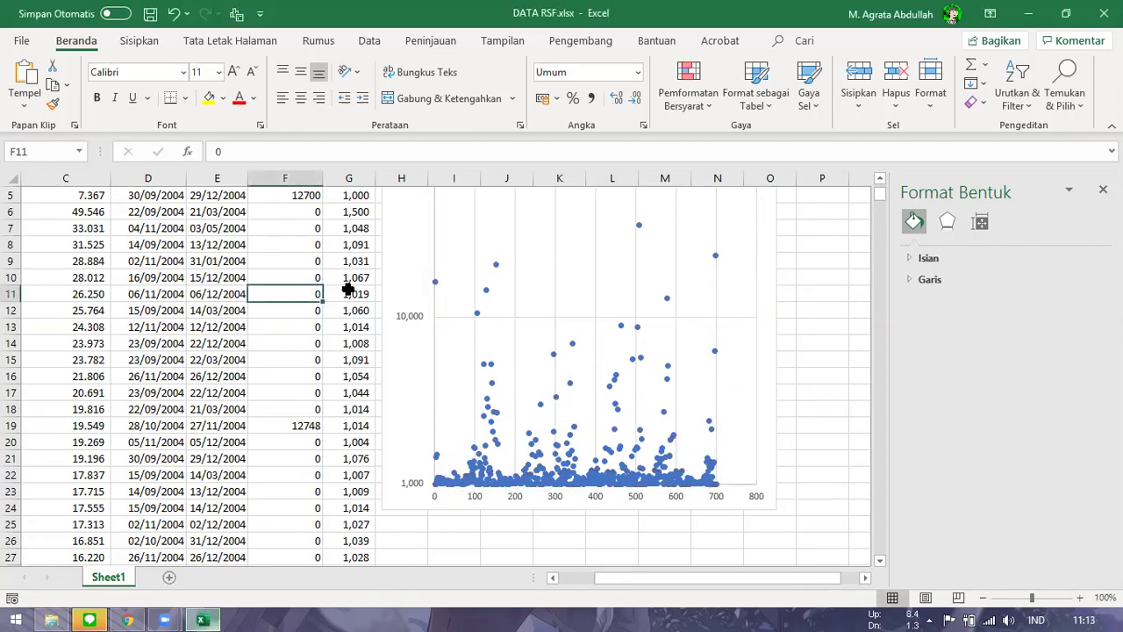
- Delete the scatter chart beside the RSF column and close DATA RSF.xlsx without saving
scroll(382, 203, "up", 2)
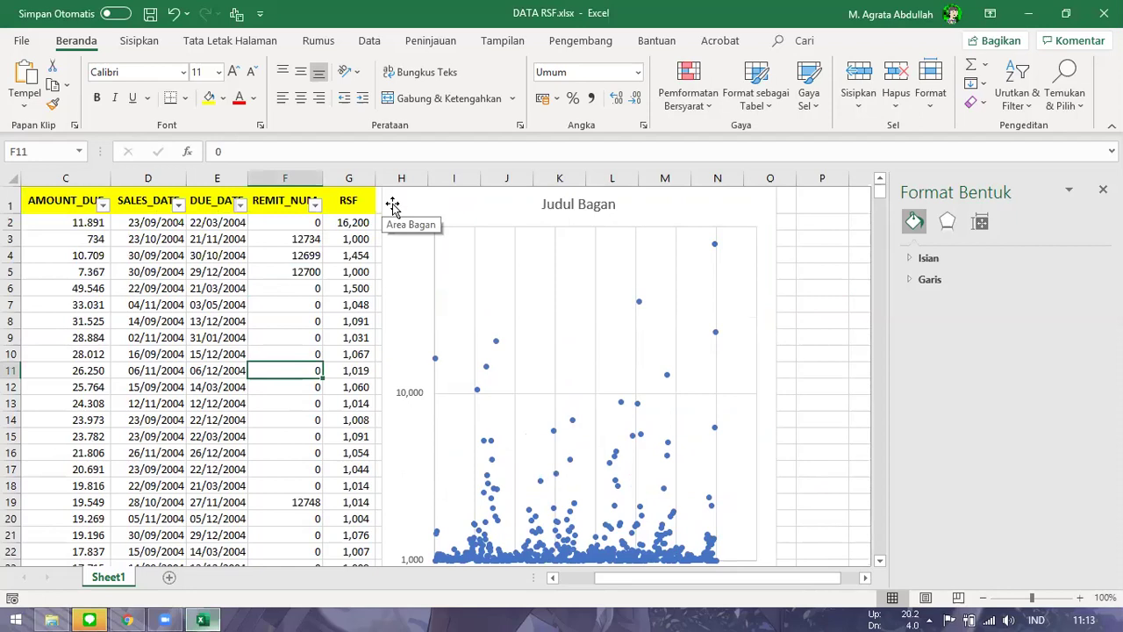
left_click(392, 204)
key("Delete")
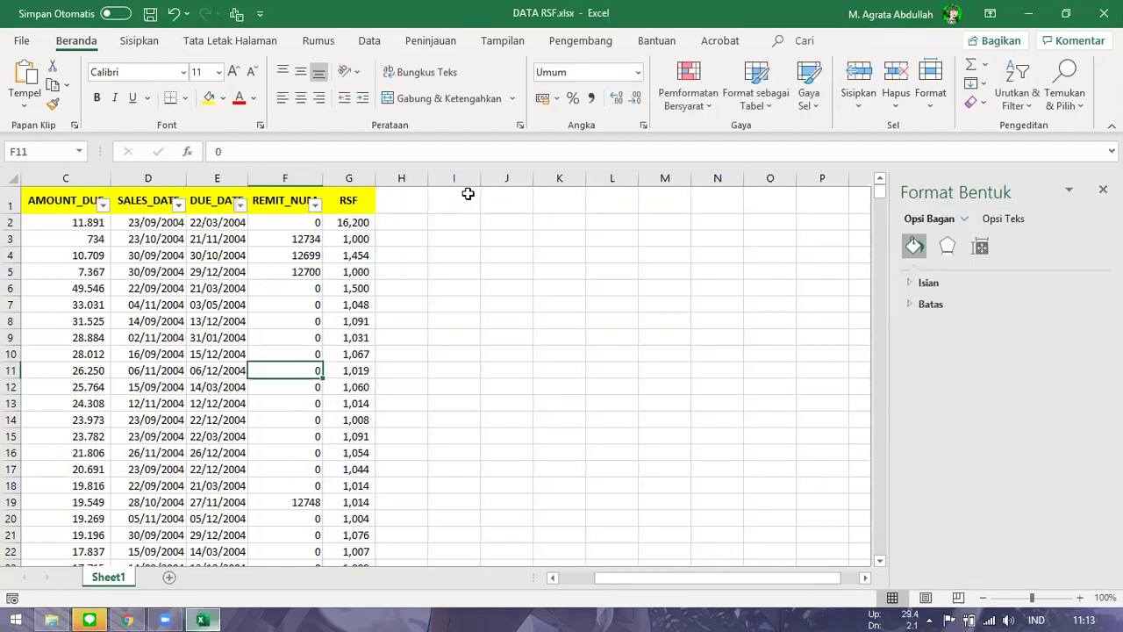
left_click(401, 222)
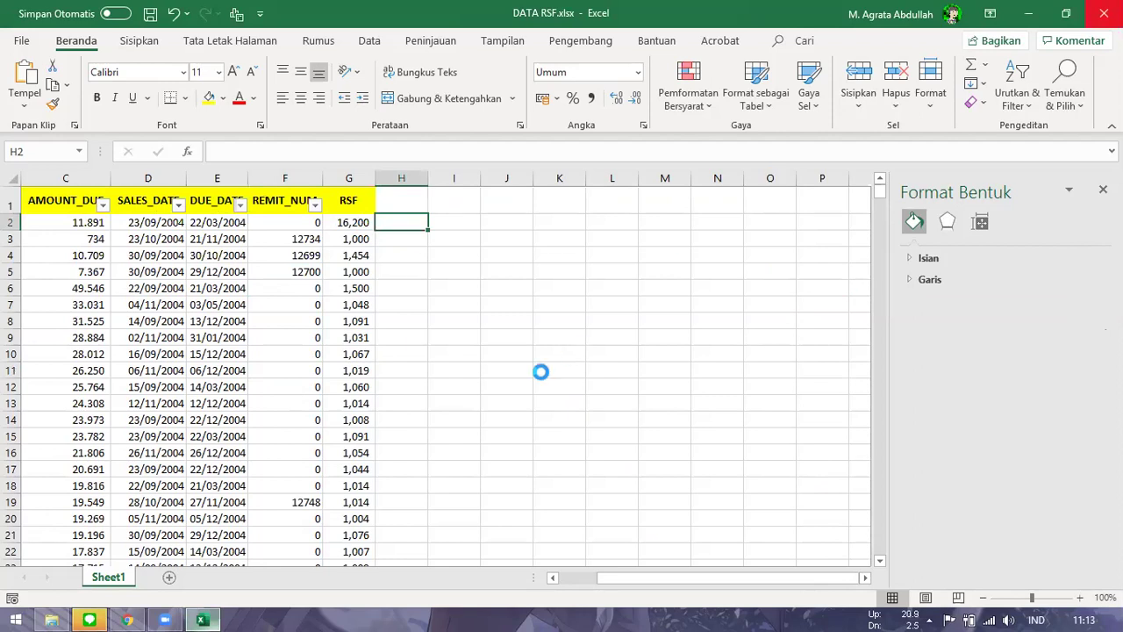
left_click(545, 330)
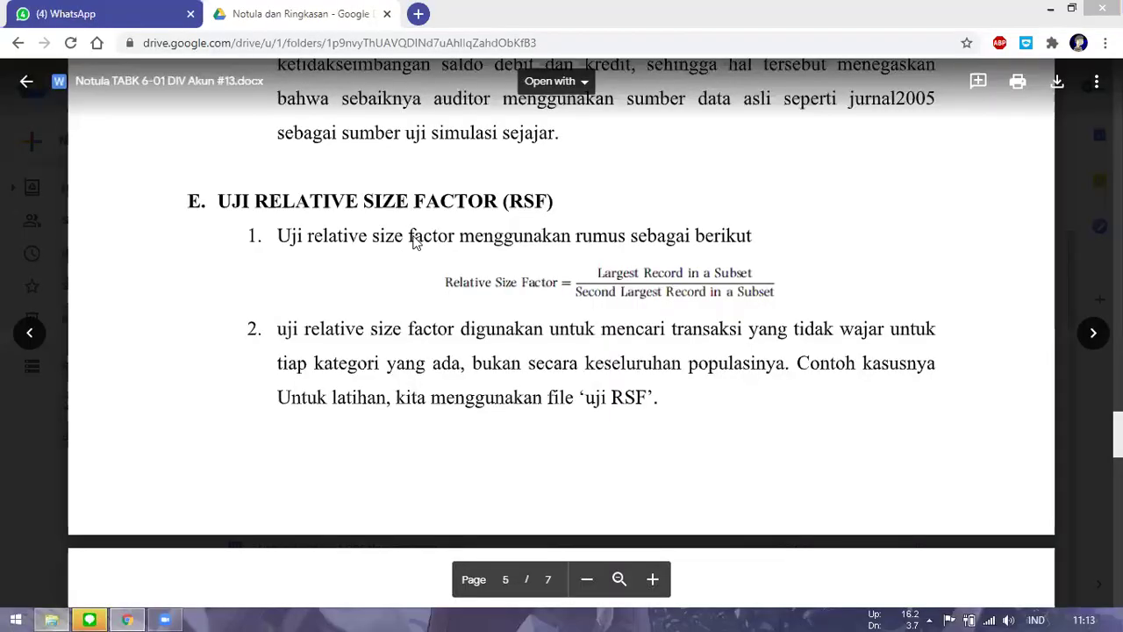
- Switch to File Explorer and open the 14. Rekon folder inside 01. Sen-1 - TABK
key("alt+Tab")
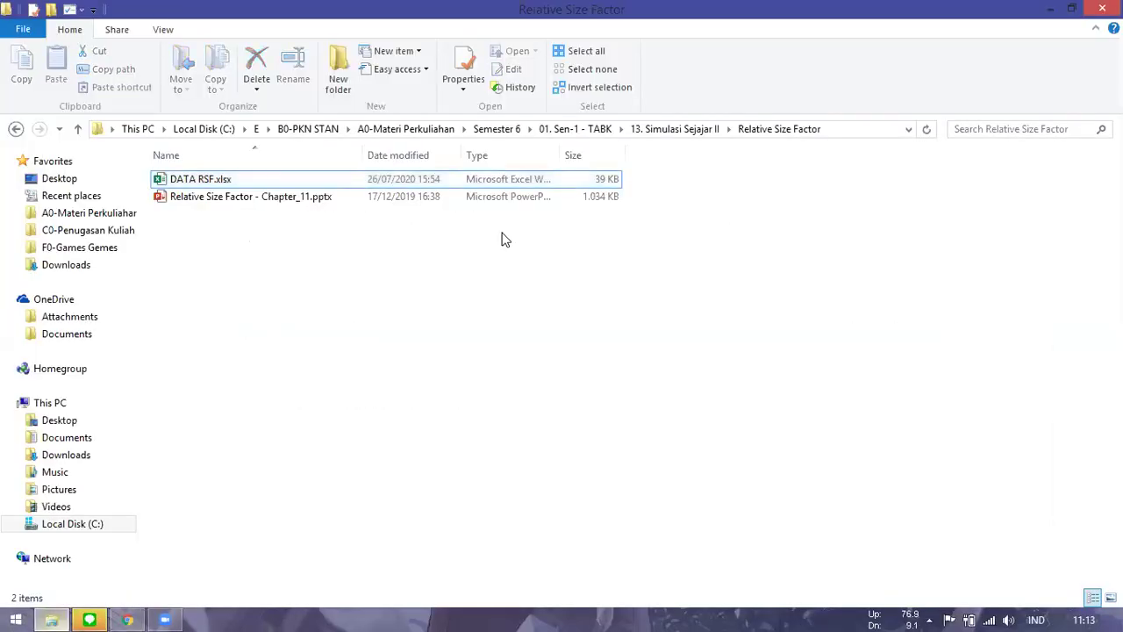
key("BackSpace")
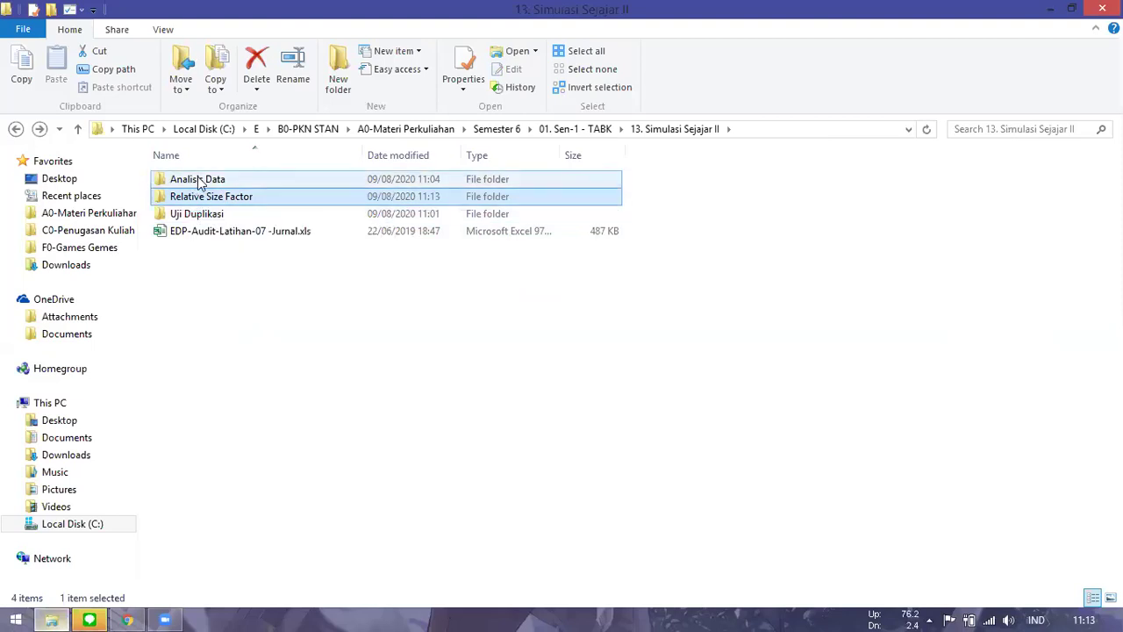
left_click(199, 181)
key("Return")
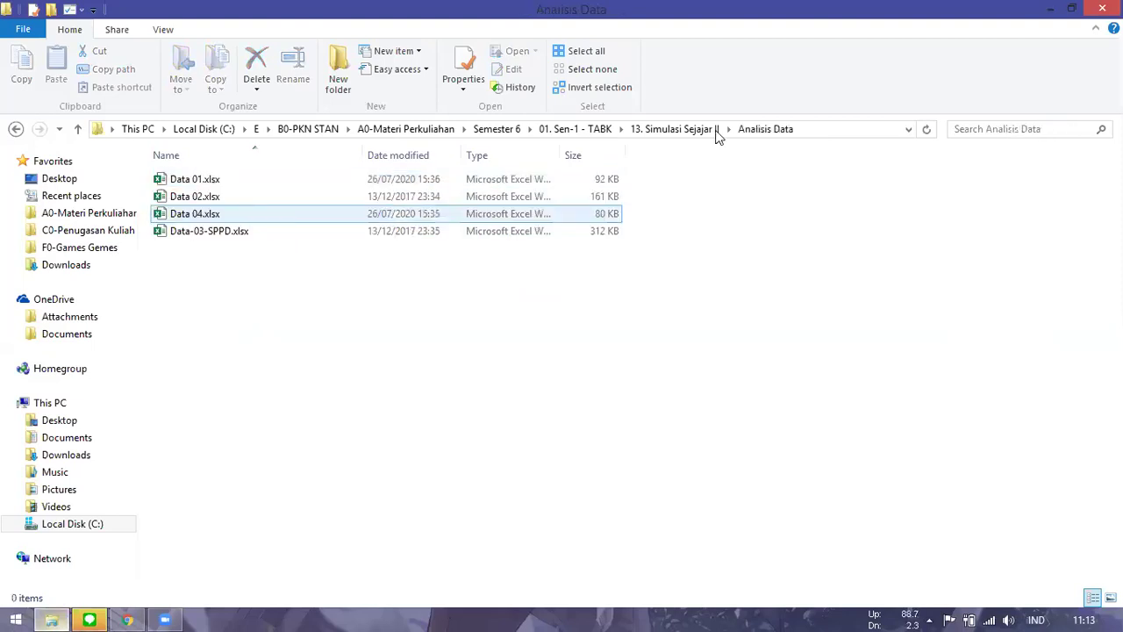
left_click(652, 131)
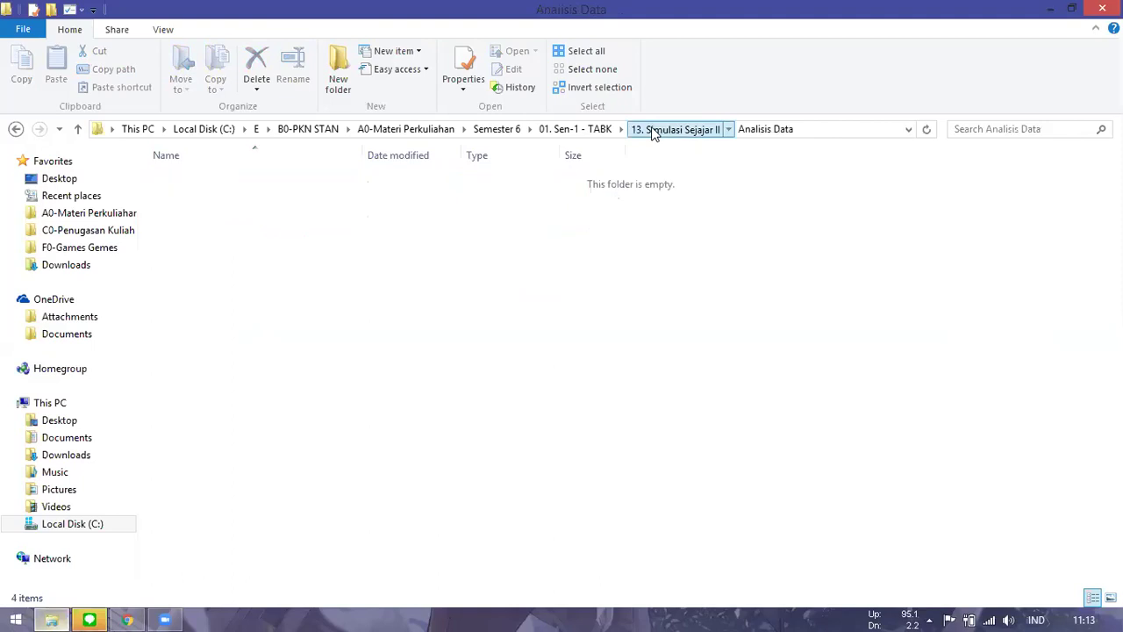
left_click(589, 130)
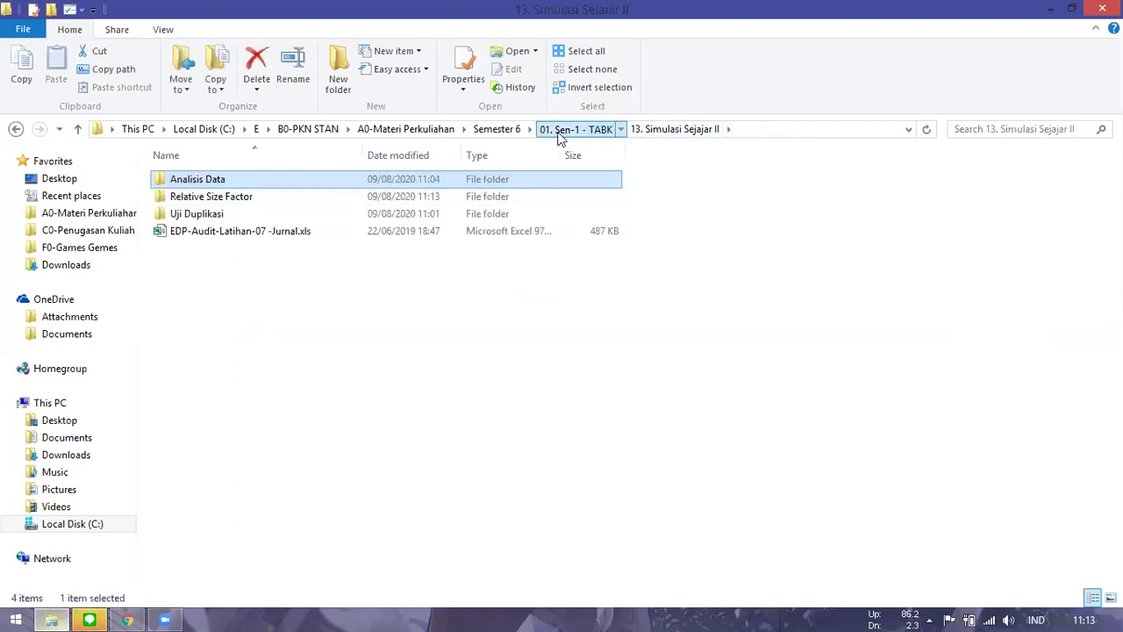
double_click(192, 422)
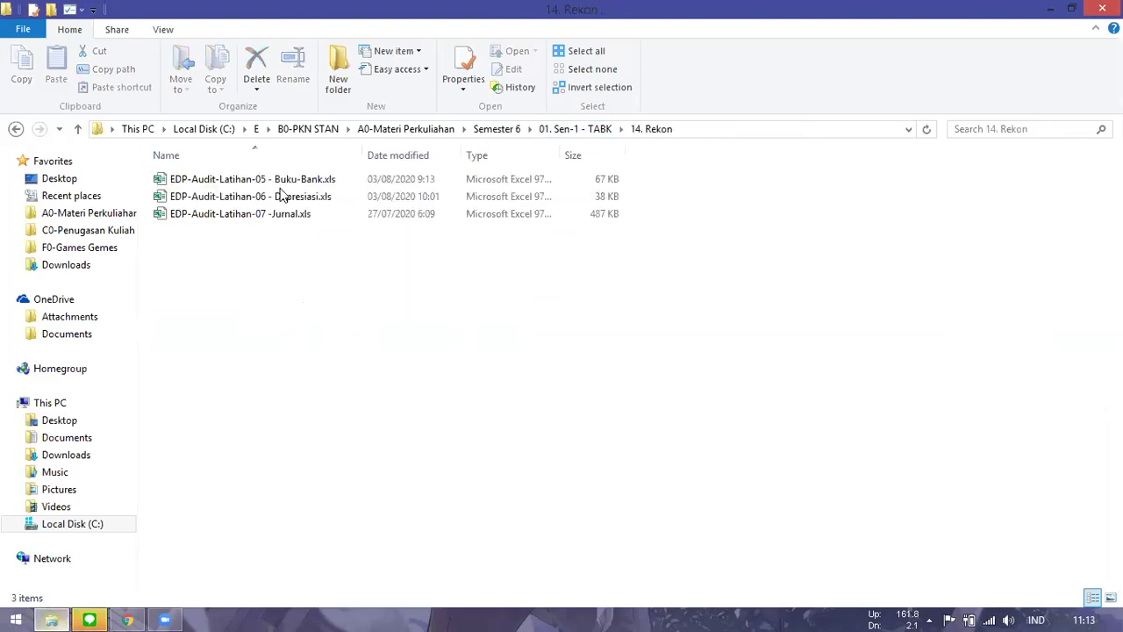
- Open the workbook EDP-Audit-Latihan-05 - Buku-Bank.xls from the 14. Rekon folder
left_click(281, 195)
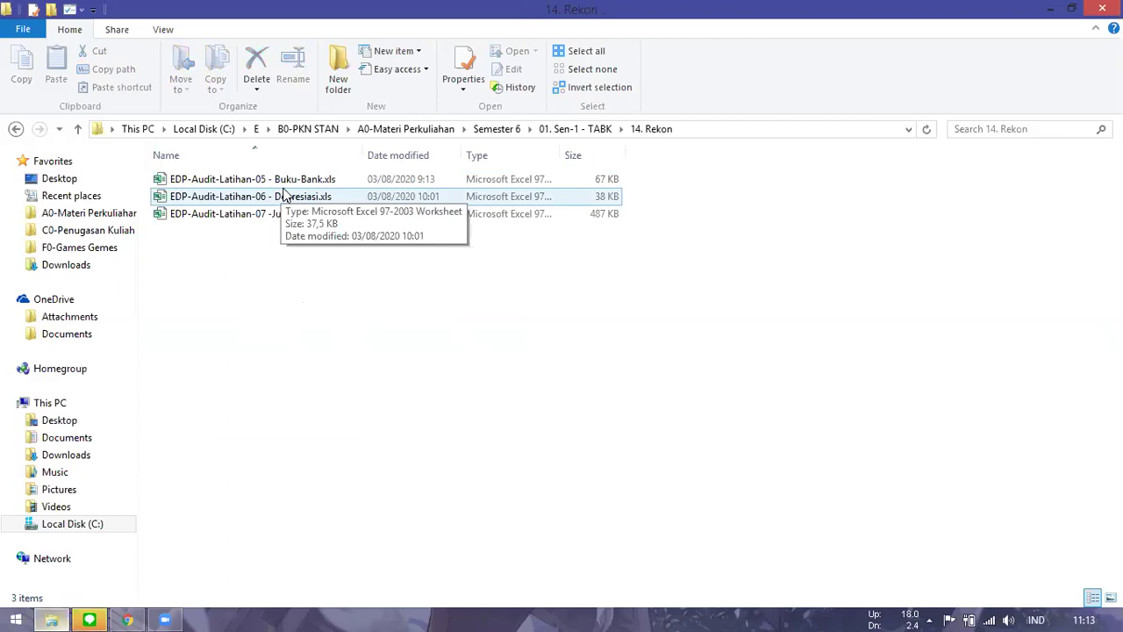
left_click(304, 246)
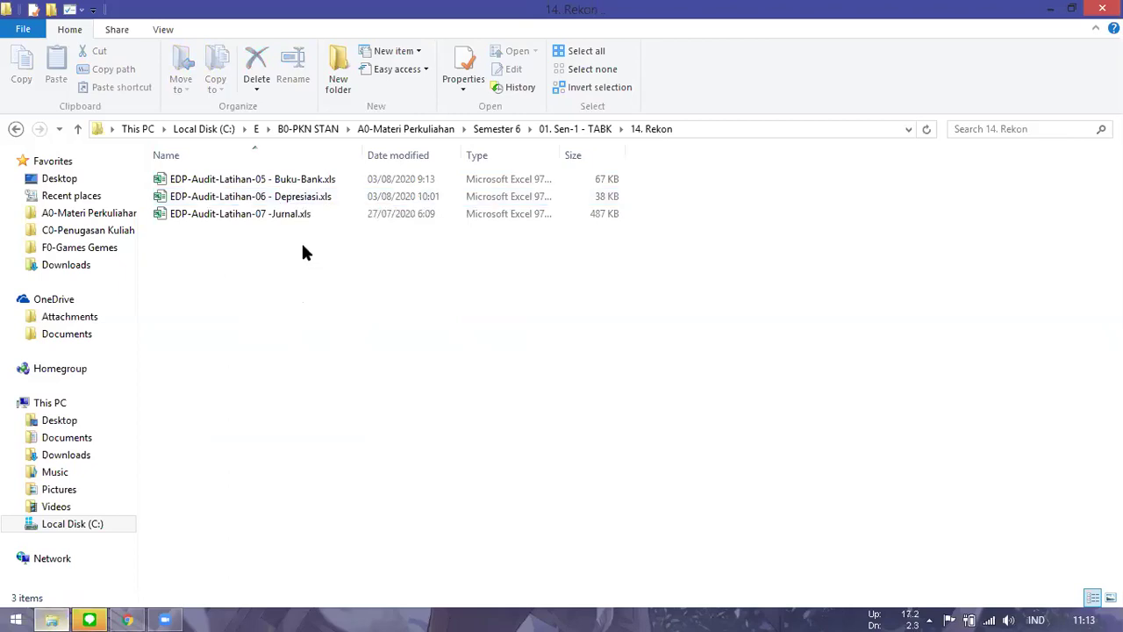
left_click(307, 217)
left_click(312, 181)
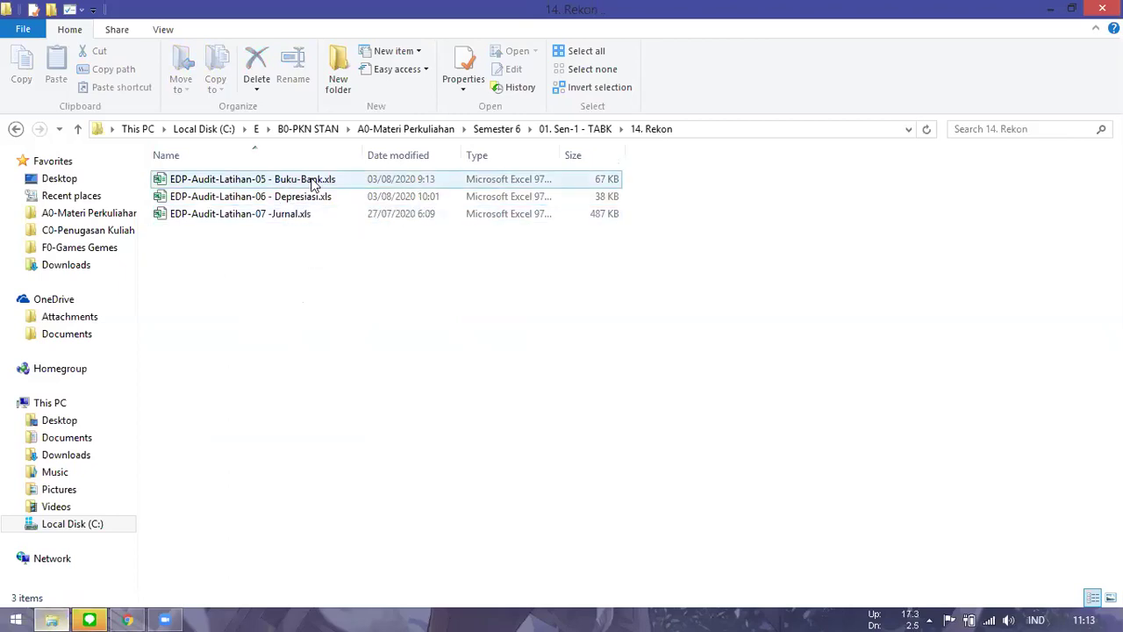
left_click(315, 195)
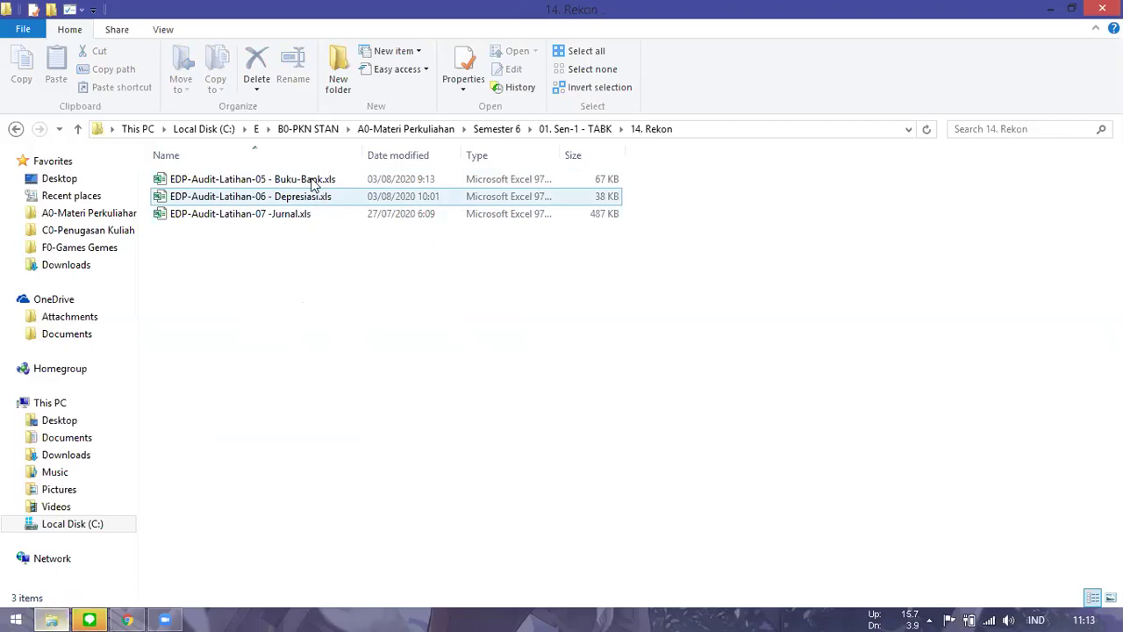
double_click(314, 181)
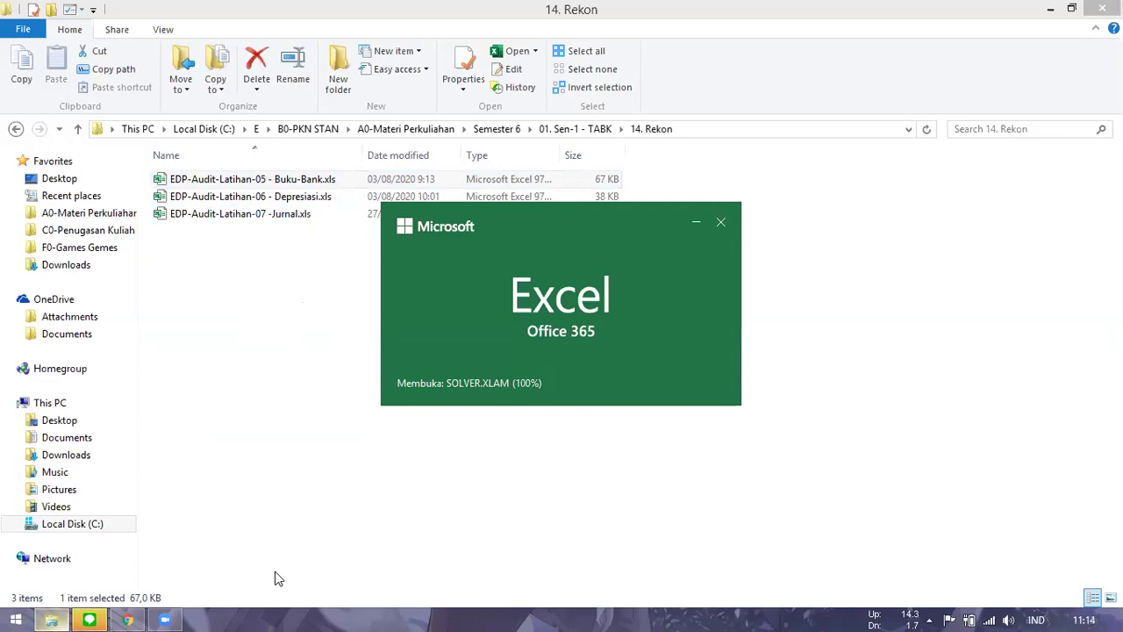
- Delete the Cek frekuensi worksheet and return to the RekeningKoran sheet
key("ctrl+Page_Down")
key("ctrl+Page_Up")
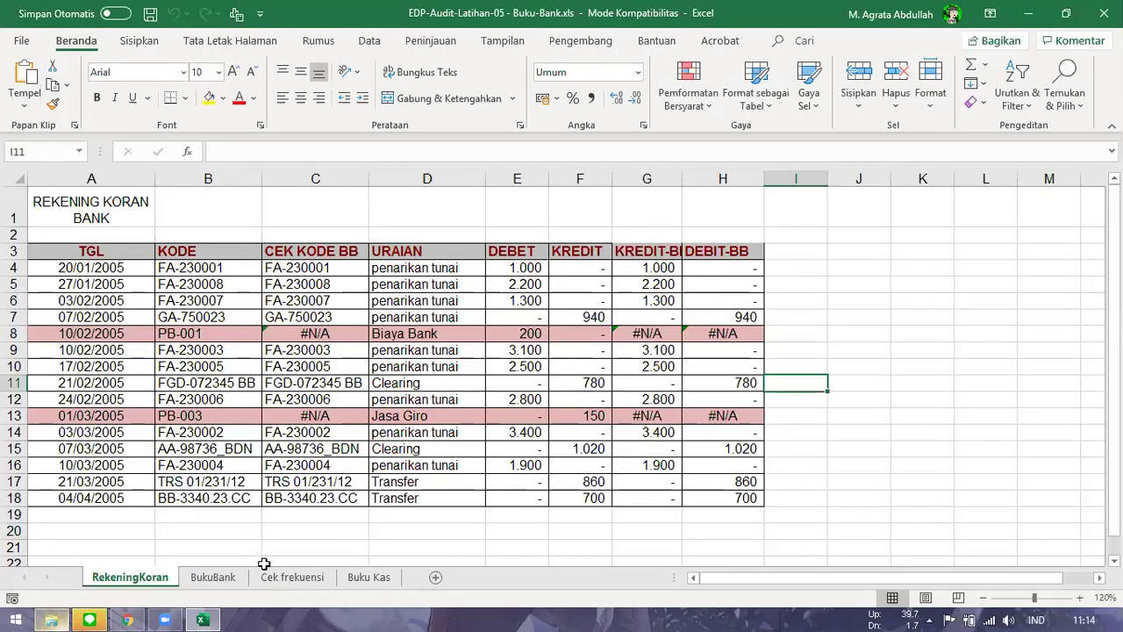
left_click(298, 576)
right_click(302, 572)
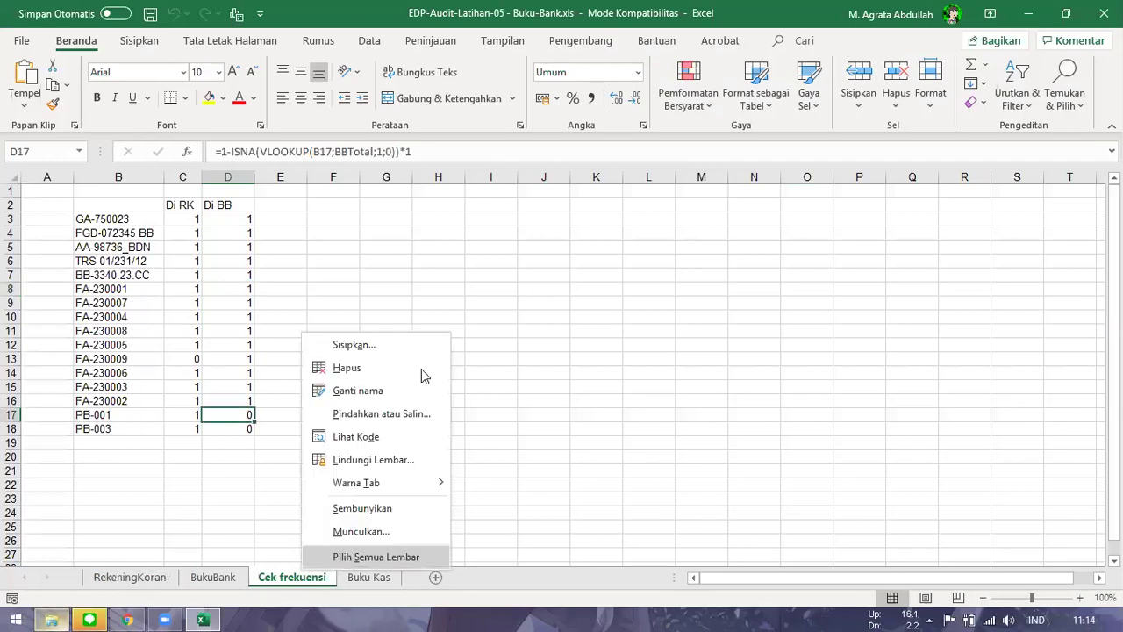
key("h")
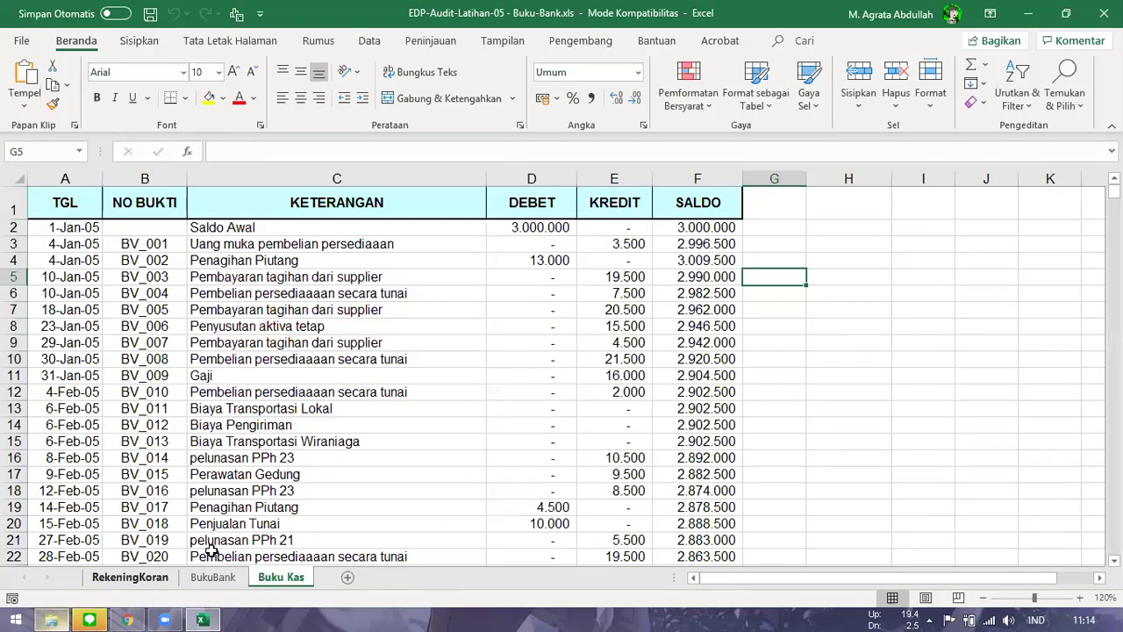
left_click(130, 577)
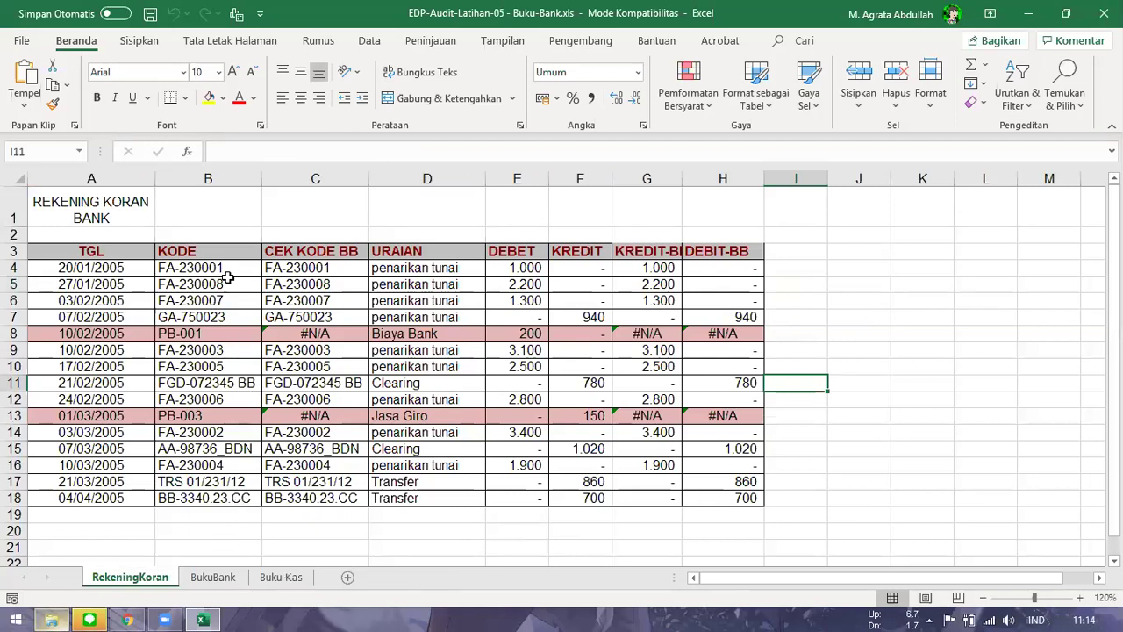
- Compare the KODE and CEK KODE BB columns on RekeningKoran with the NO CEK / TRANSFER and No. CEK RK columns on BukuBank
left_click_drag(230, 265, 203, 498)
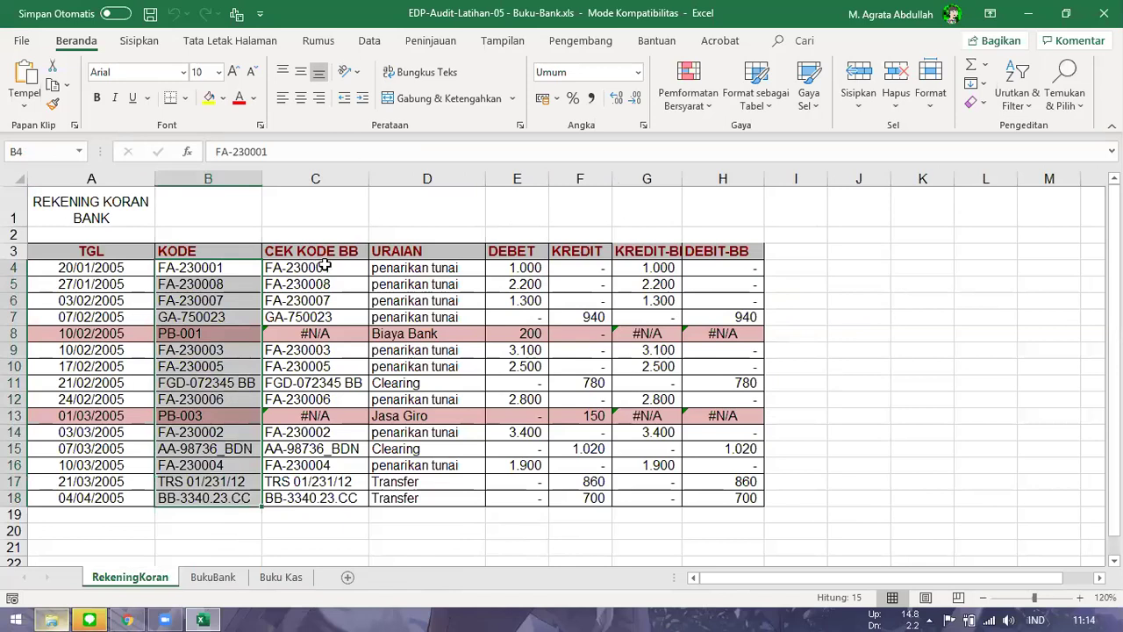
left_click_drag(324, 265, 322, 497)
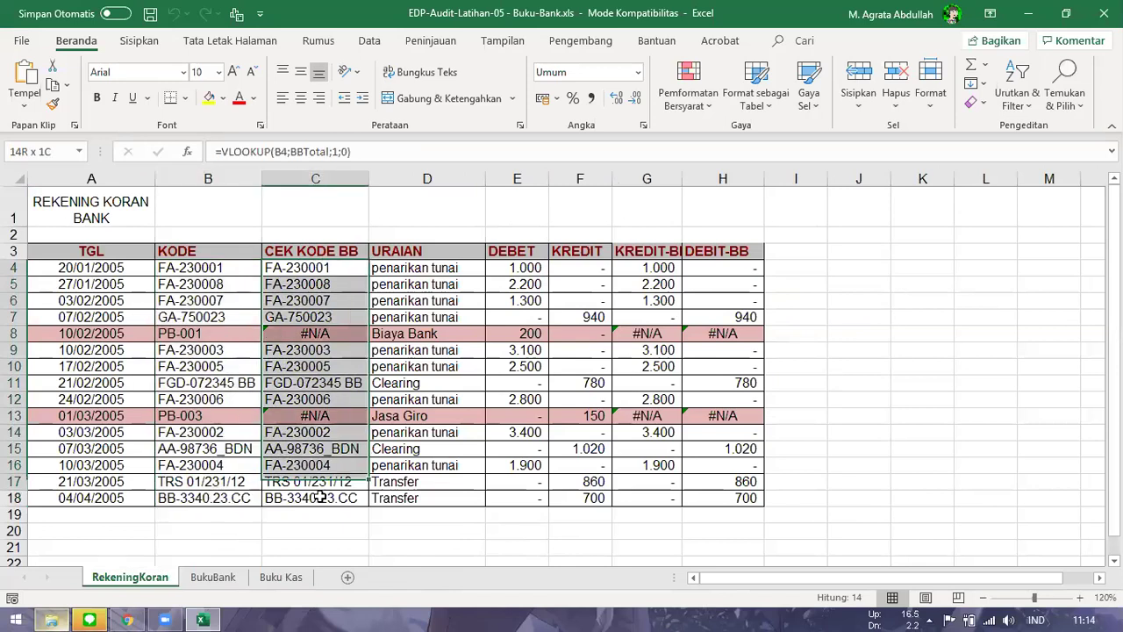
left_click(225, 583)
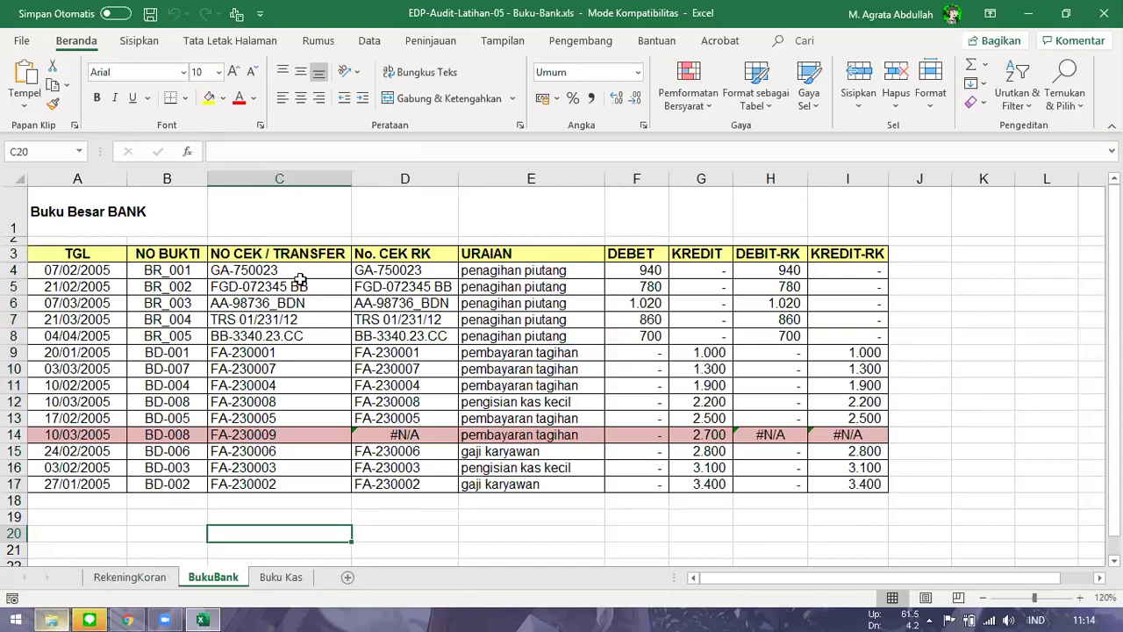
left_click_drag(279, 270, 266, 485)
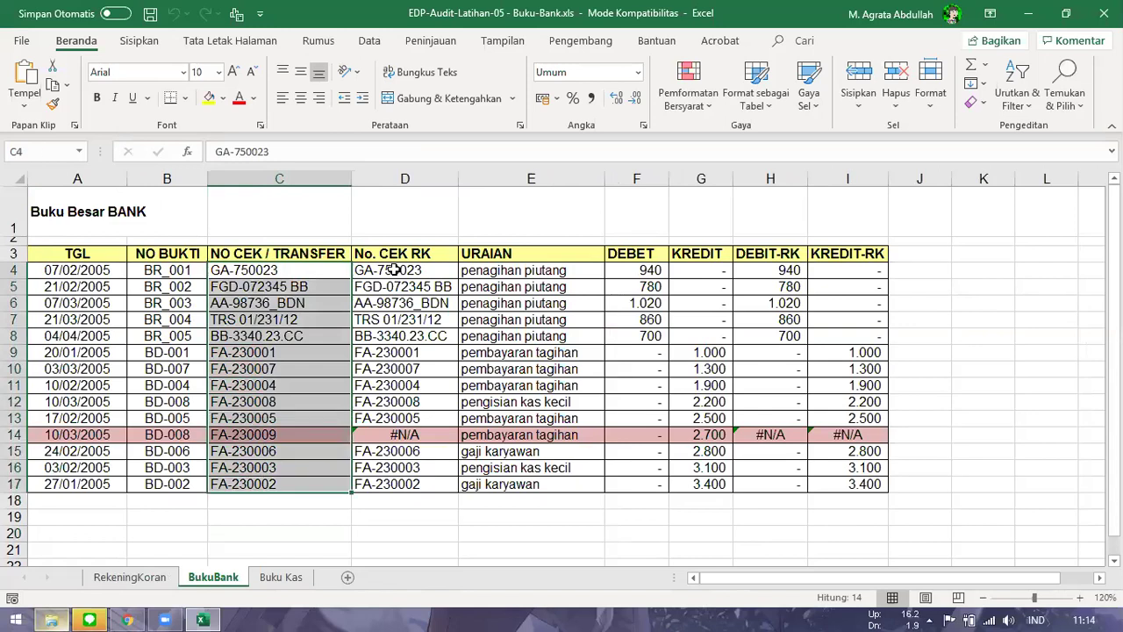
left_click_drag(393, 270, 369, 484)
left_click(305, 515)
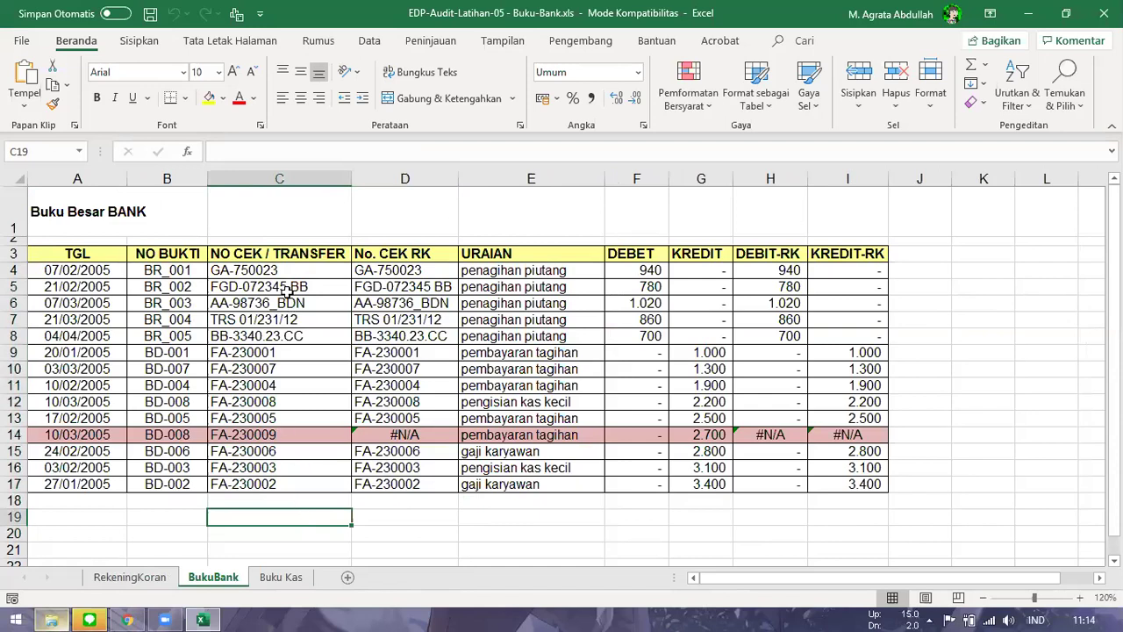
- Review the check codes on BukuBank and RekeningKoran, and inspect the CEK KODE BB lookup formula in C4 of RekeningKoran
left_click_drag(272, 270, 251, 494)
left_click(130, 577)
left_click_drag(233, 273, 204, 496)
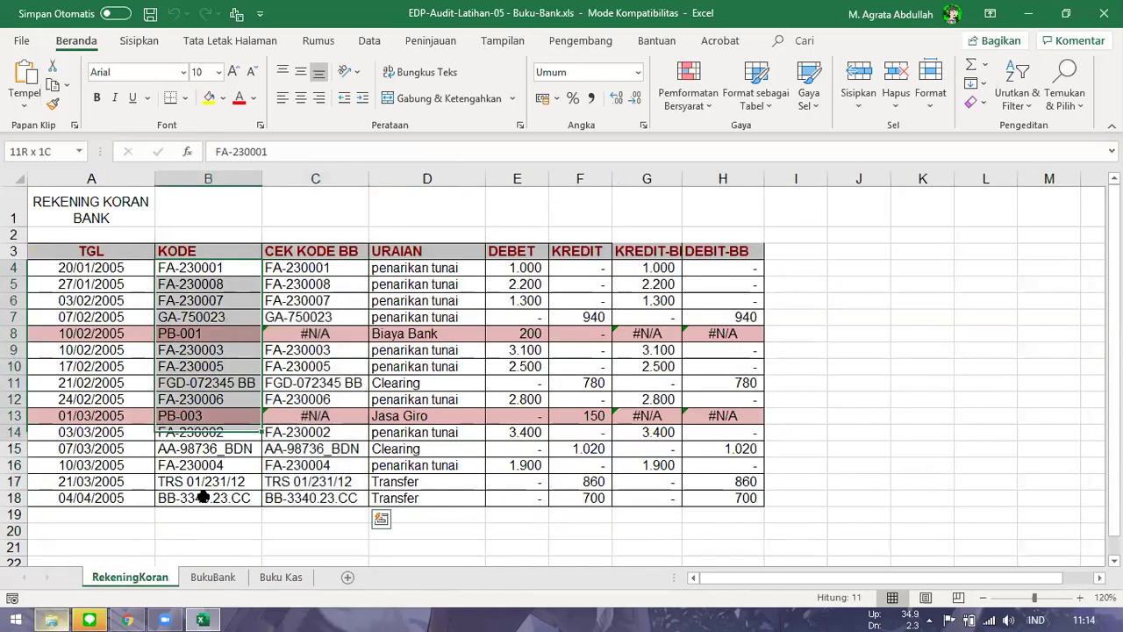
left_click(179, 530)
left_click(287, 270)
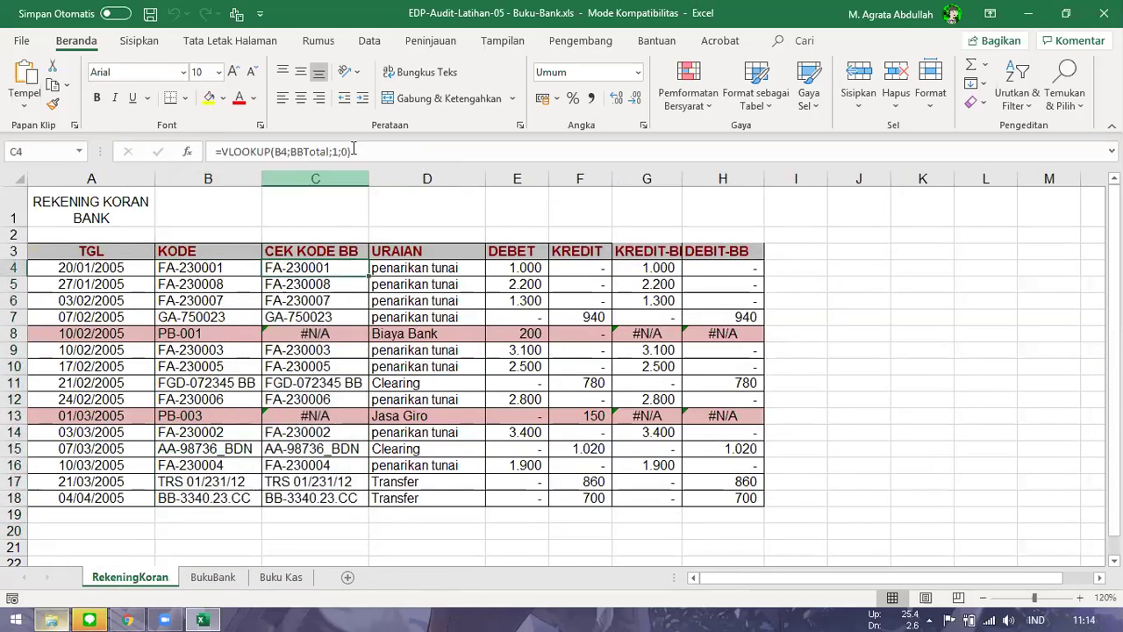
left_click(352, 152)
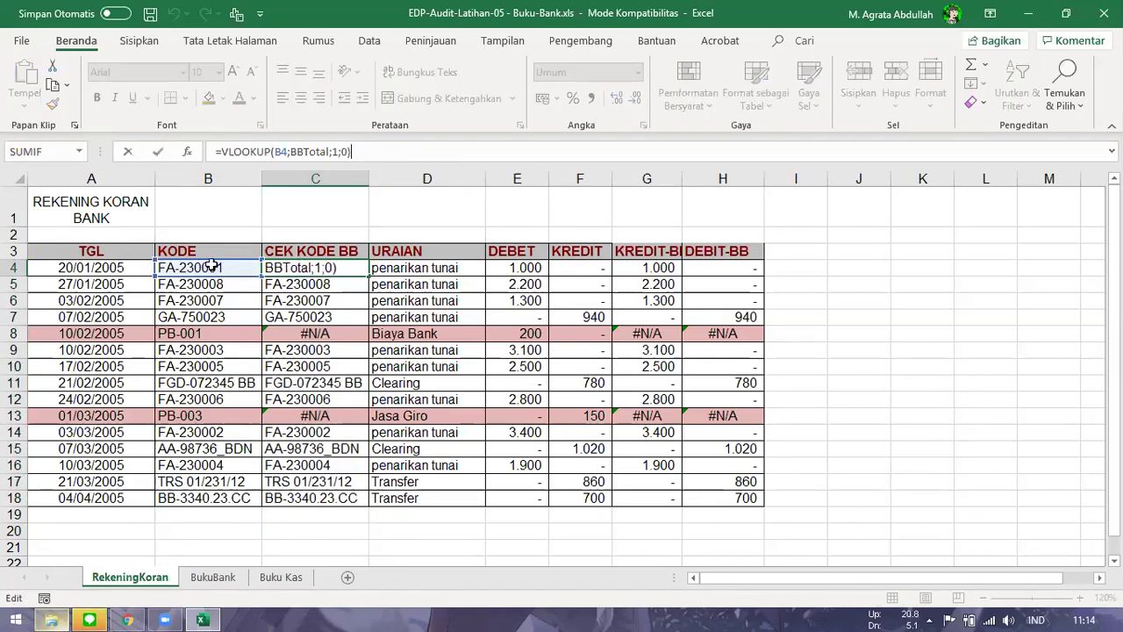
key("Escape")
- Examine the NO CEK / TRANSFER codes on BukuBank and the lookup for FA-230009 in row 14, and return to RekeningKoran
left_click(230, 581)
left_click(296, 268)
left_click_drag(294, 269, 277, 483)
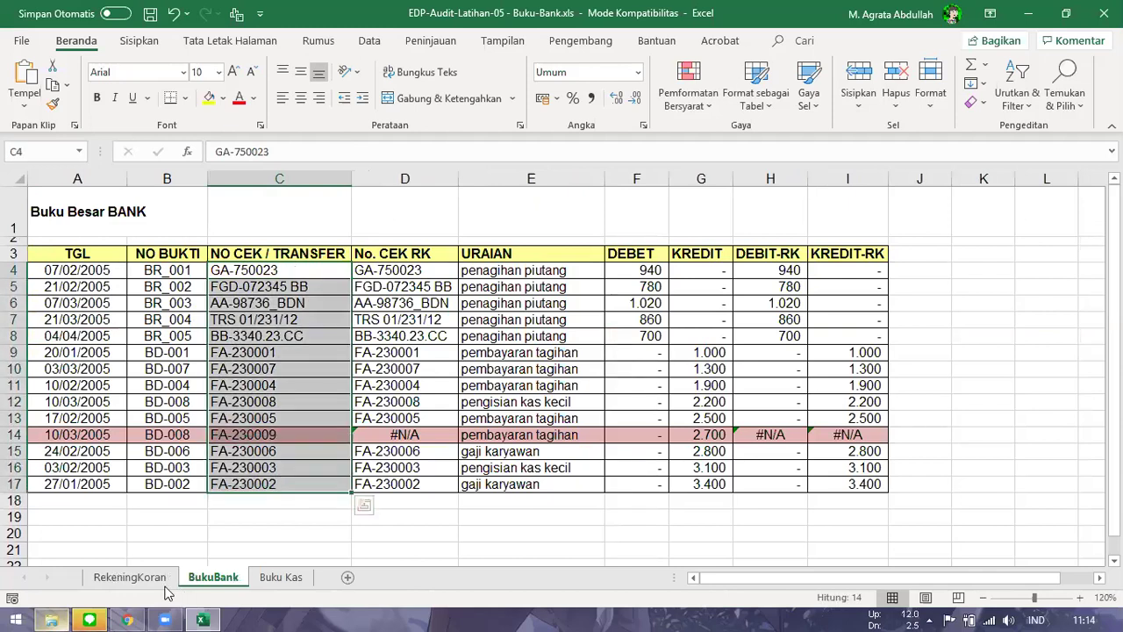
left_click(130, 577)
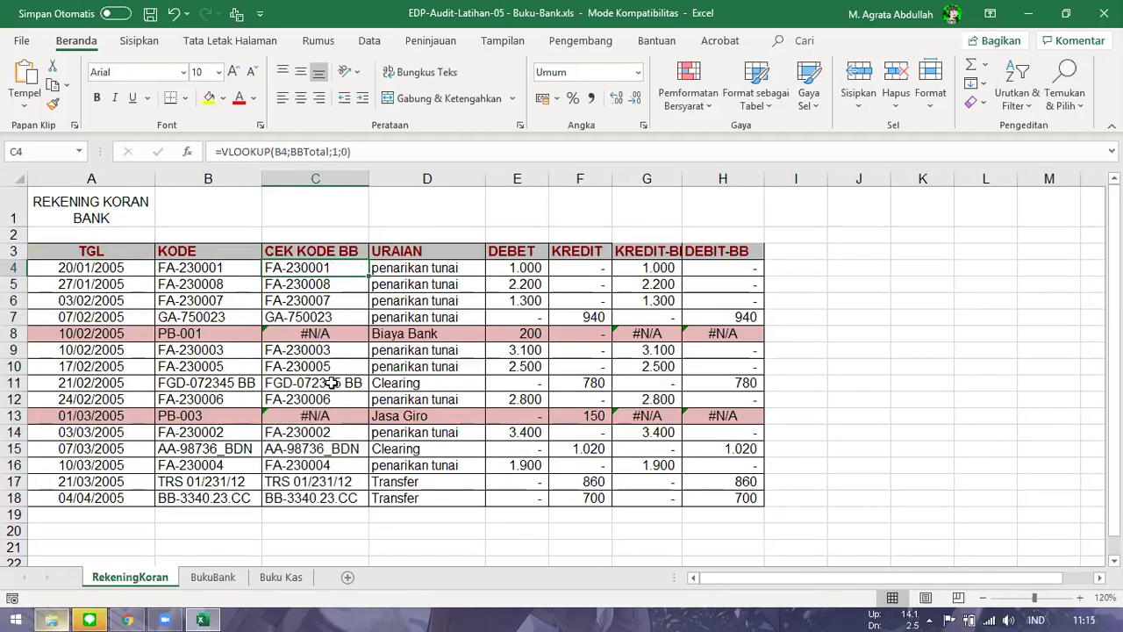
left_click(223, 584)
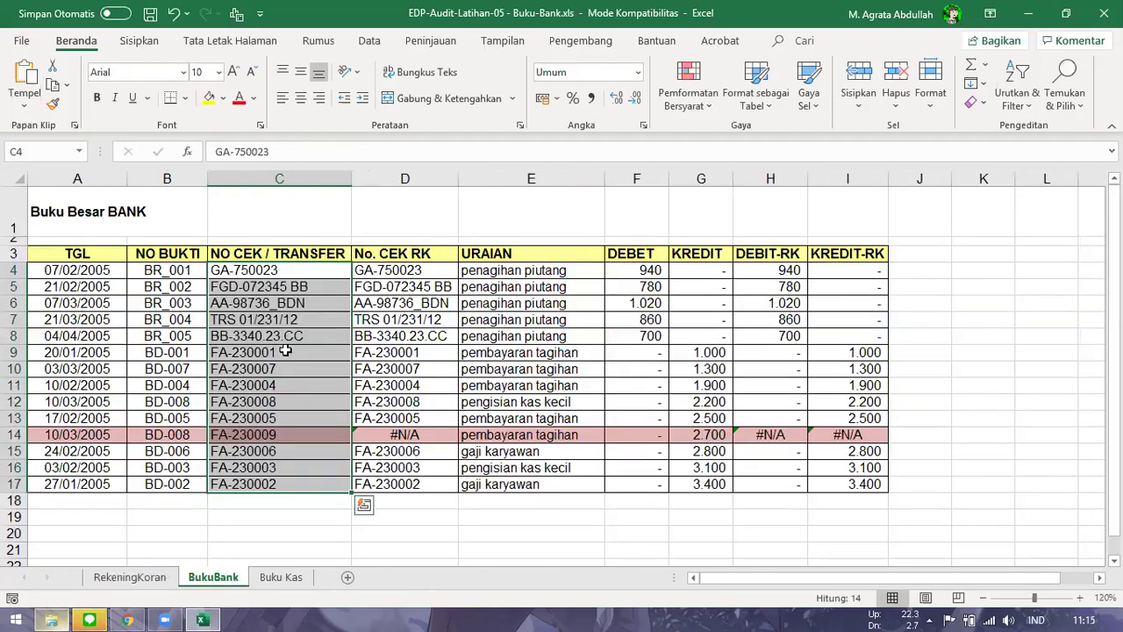
left_click(270, 435)
left_click(389, 430)
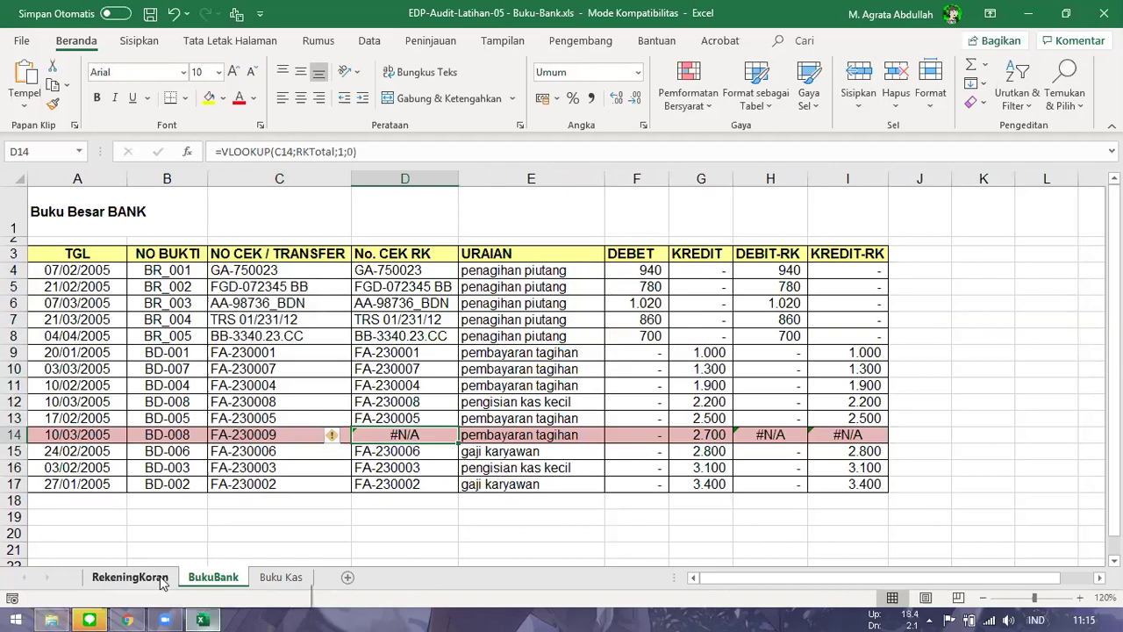
left_click(132, 577)
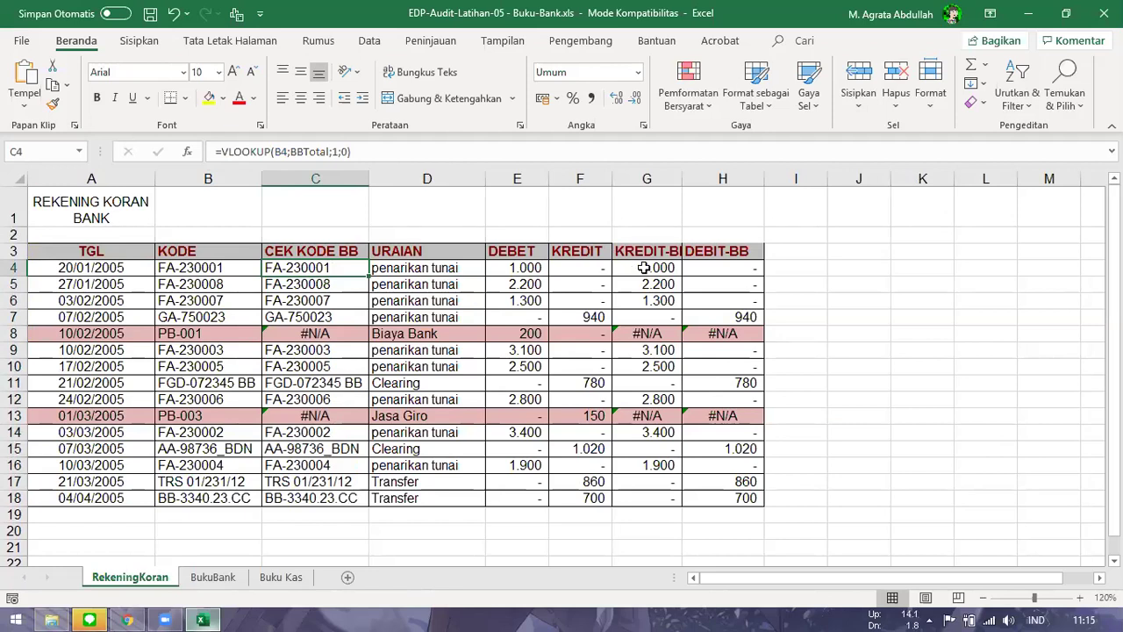
- Compare the DEBET and KREDIT amounts on RekeningKoran with the KREDIT-BB and DEBIT-BB columns
left_click(516, 268)
left_click(597, 270)
left_click_drag(521, 269, 586, 496)
left_click(586, 496)
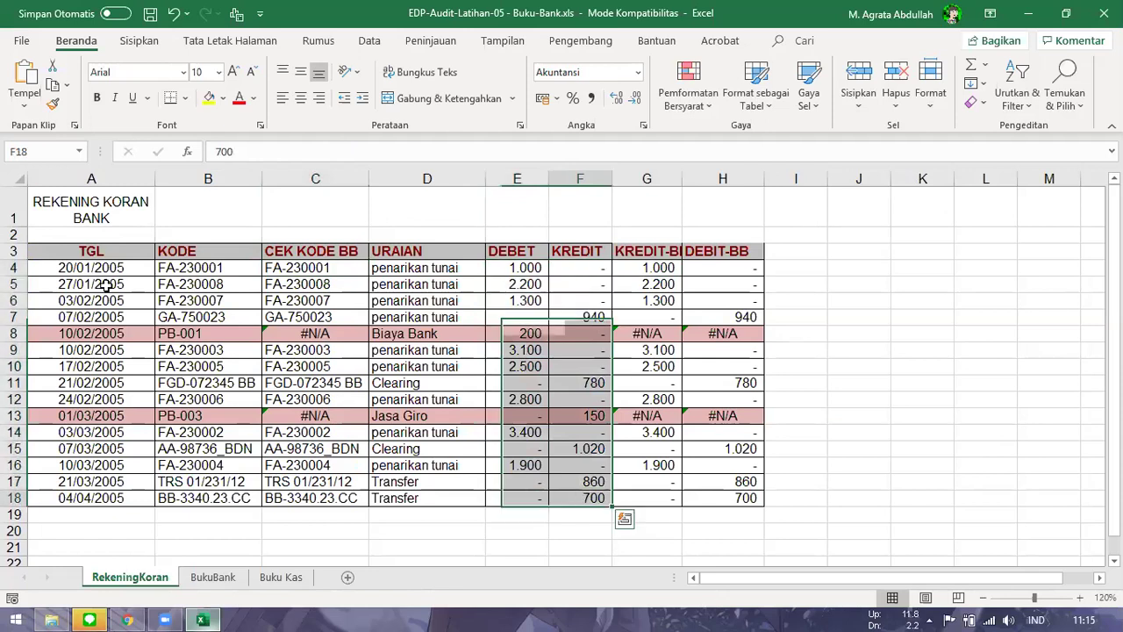
left_click(71, 251, "shift")
left_click_drag(656, 251, 727, 492)
left_click(707, 527)
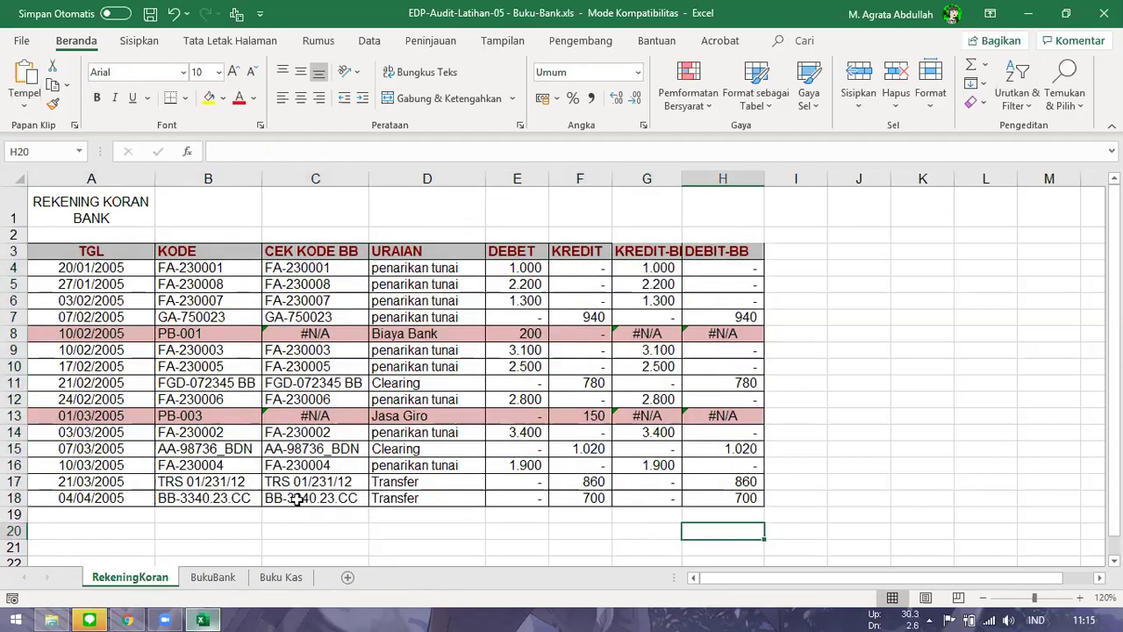
- Inspect the KREDIT-BB lookup formula in G4 of RekeningKoran and leave it for the BukuBank sheet
left_click(215, 578)
left_click(131, 577)
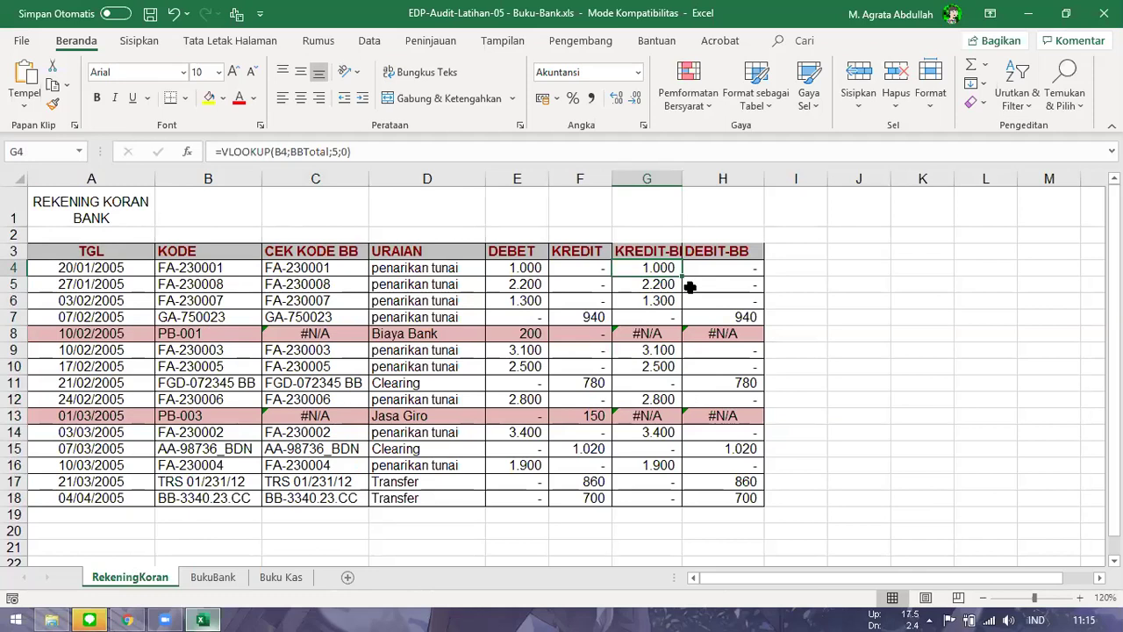
left_click(373, 151)
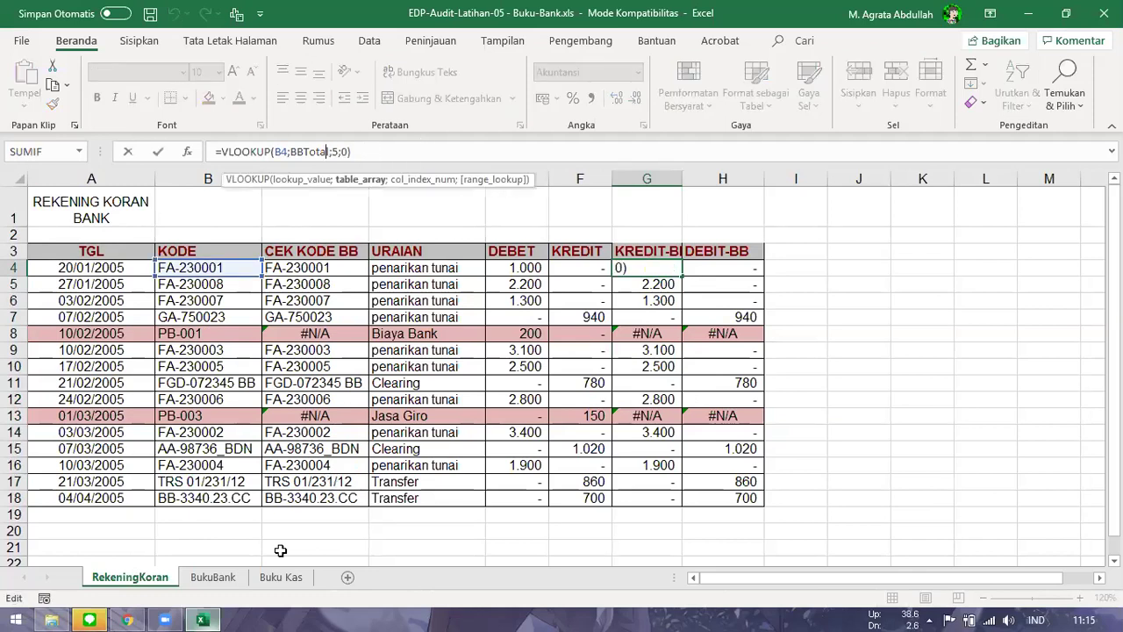
left_click(216, 582)
key("Escape")
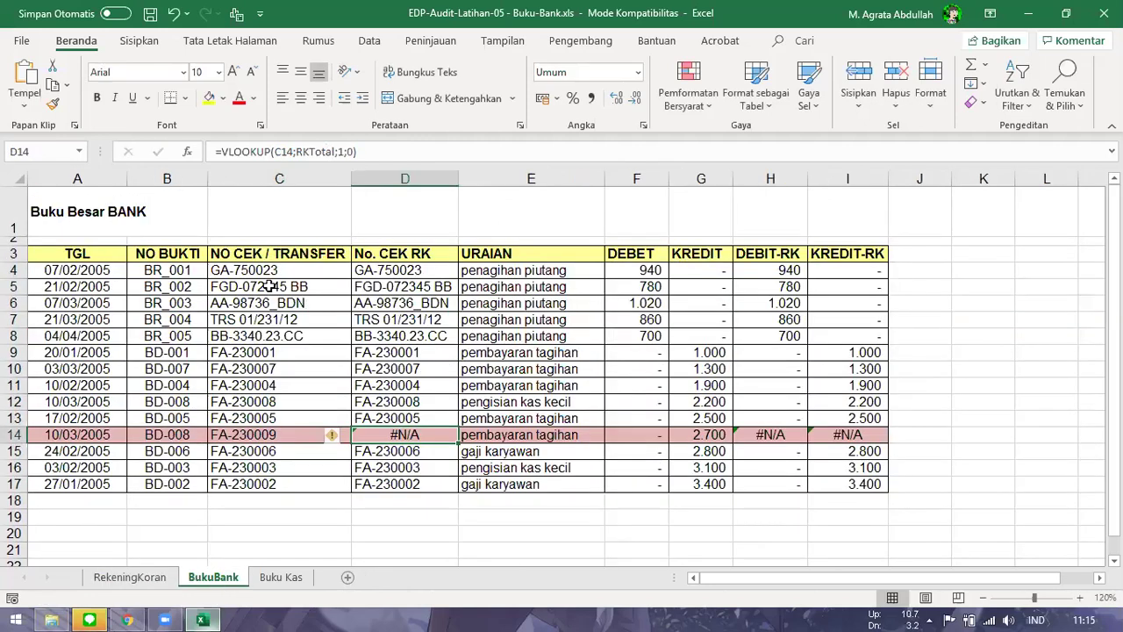
- Select the transaction data on BukuBank to examine which range the BBTotal lookup uses, switching briefly to RekeningKoran
left_click_drag(242, 270, 867, 488)
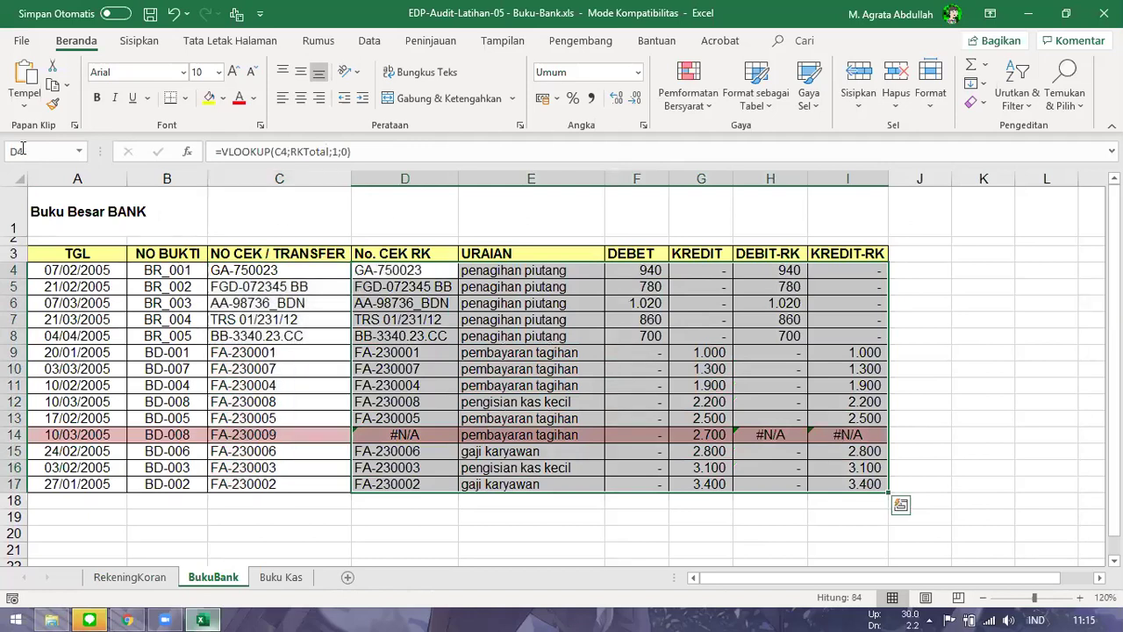
key("alt+F3")
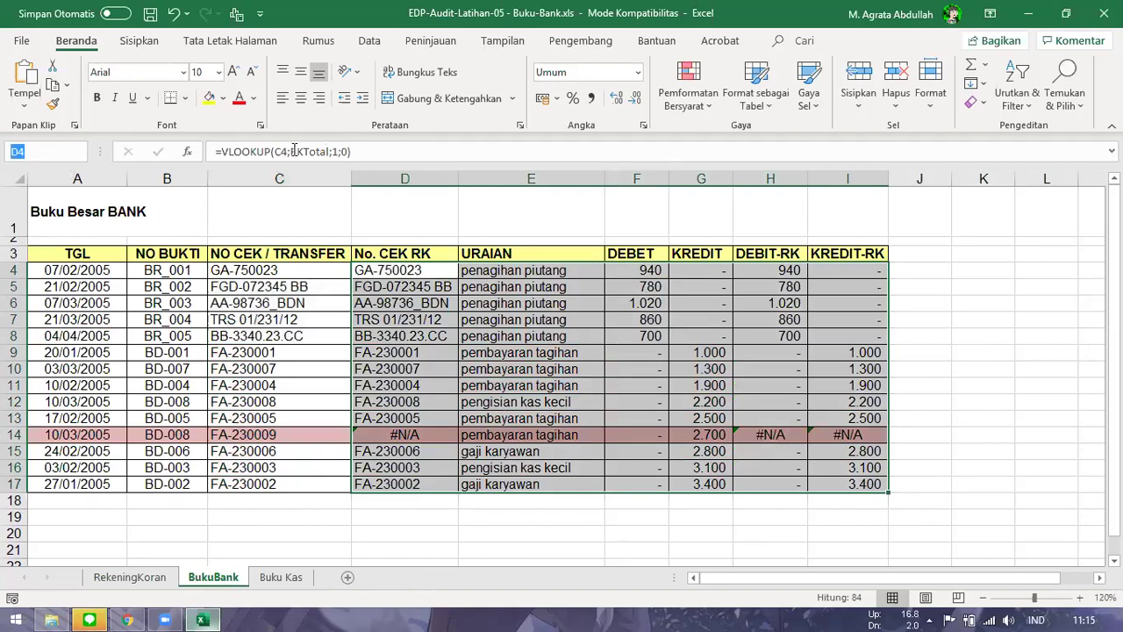
left_click(422, 152)
key("Return")
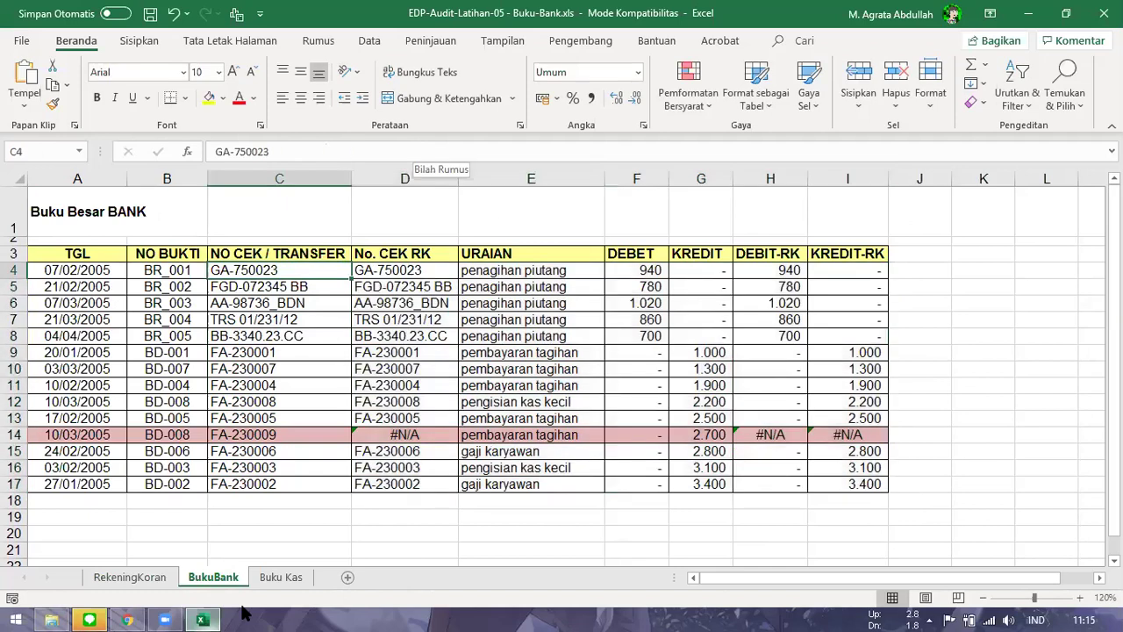
key("ctrl+Page_Up")
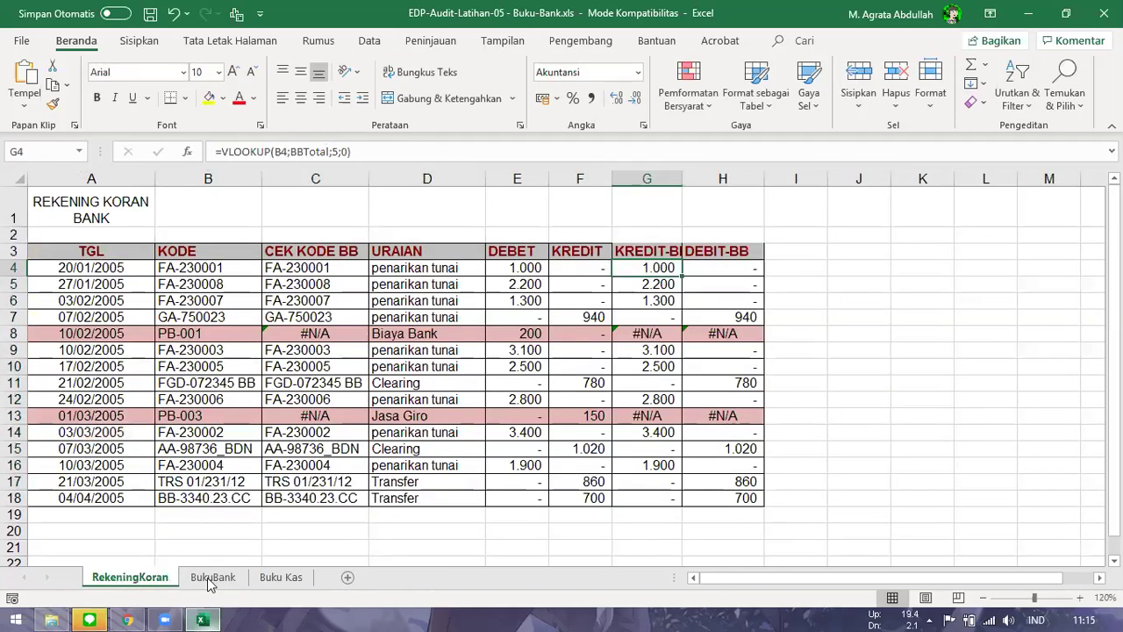
key("Left")
key("ctrl+Page_Down")
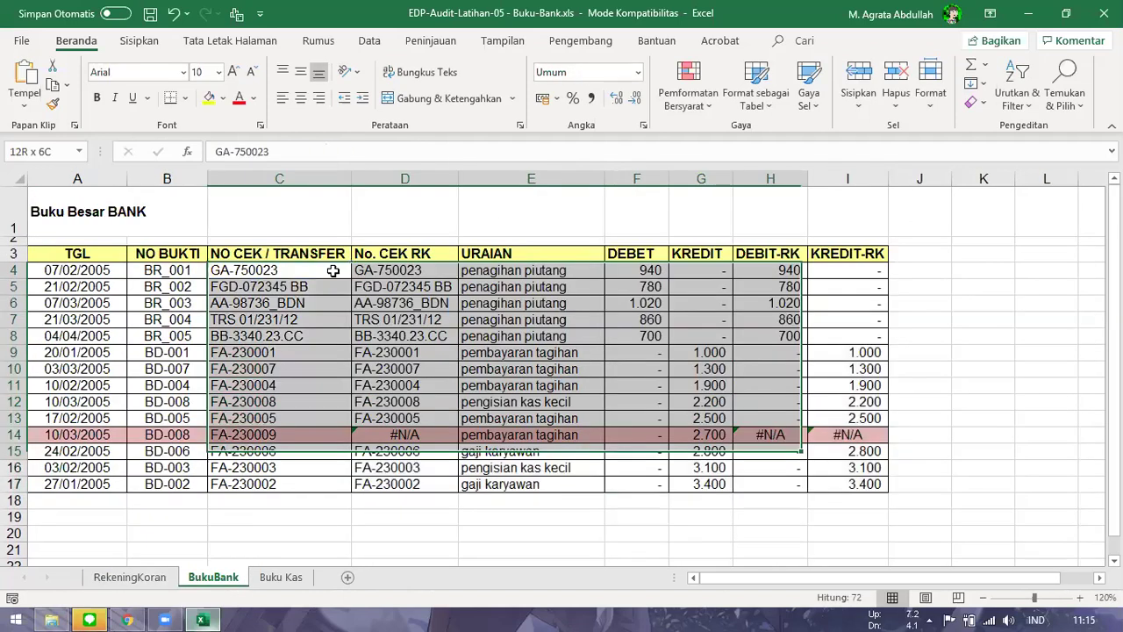
- Look up the range that the defined name BBTotal refers to in the Name Manager, and close it
left_click(367, 270)
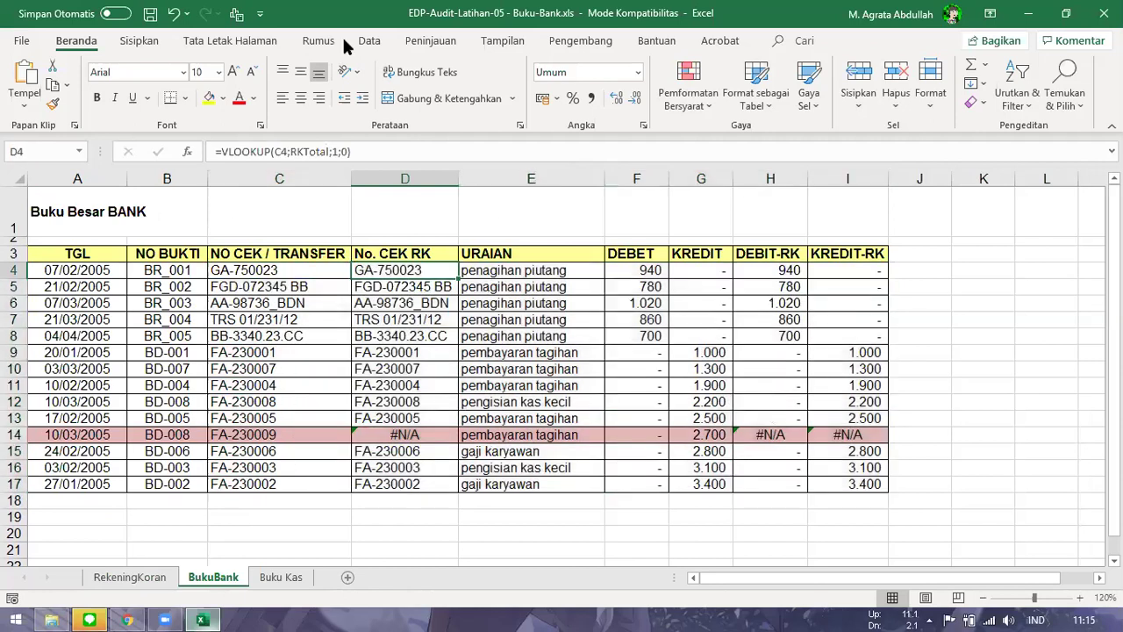
left_click(337, 40)
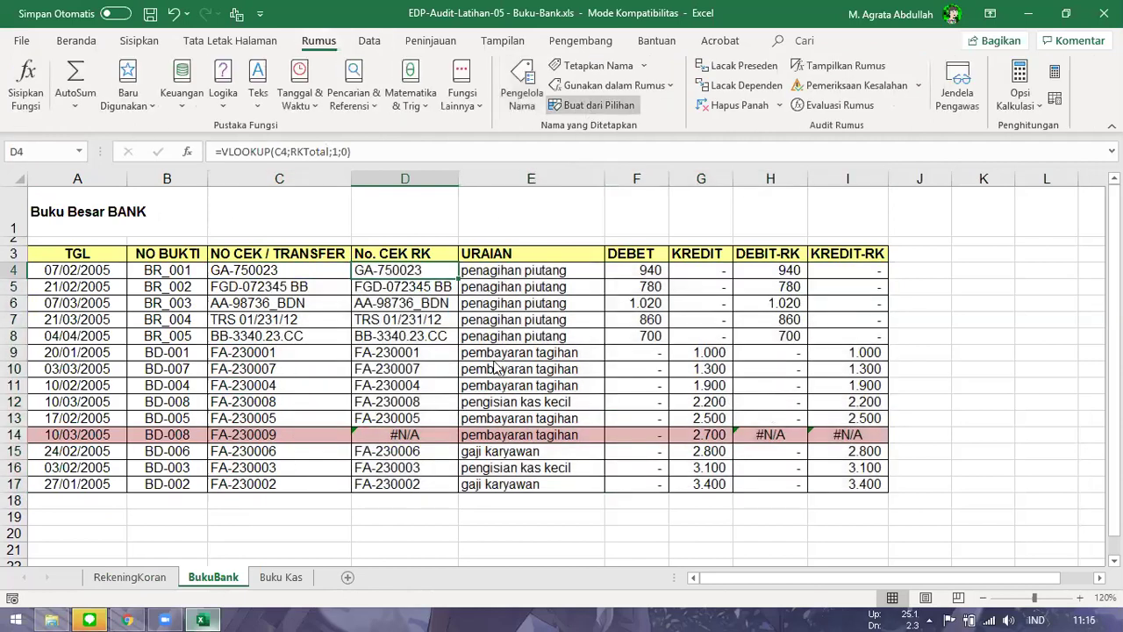
left_click(522, 92)
left_click(421, 256)
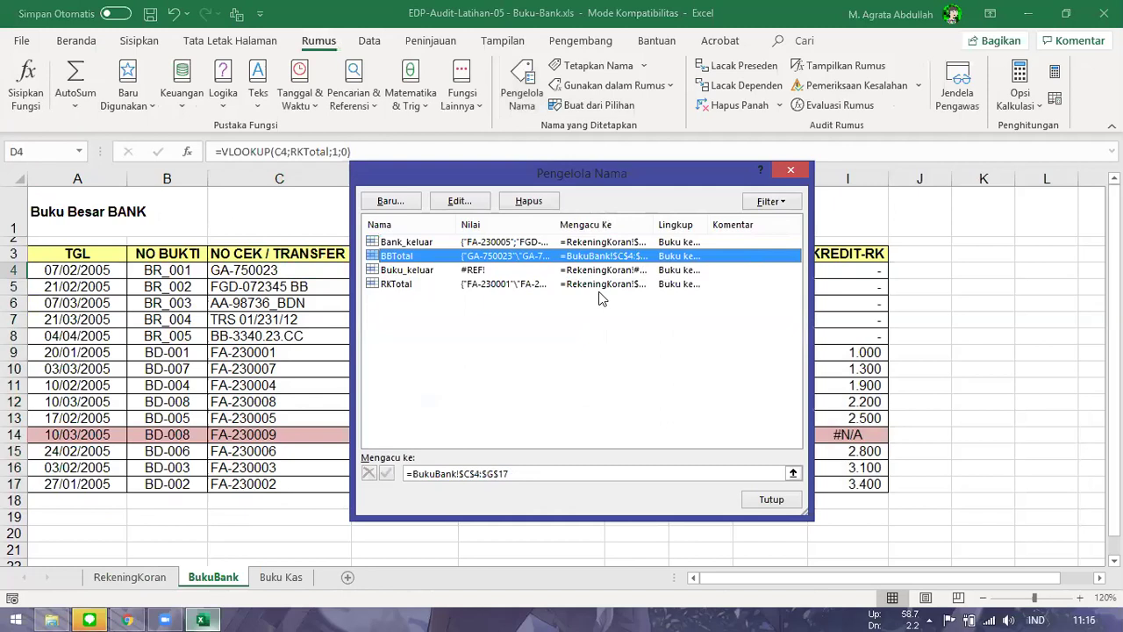
left_click(791, 169)
- Select the BBTotal range C4:G17 on the BukuBank sheet
left_click(263, 270)
key("shift+Down")
key("shift+Down")
key("shift+Down")
key("shift+Right")
left_click(760, 469, "shift")
left_click(716, 481, "shift")
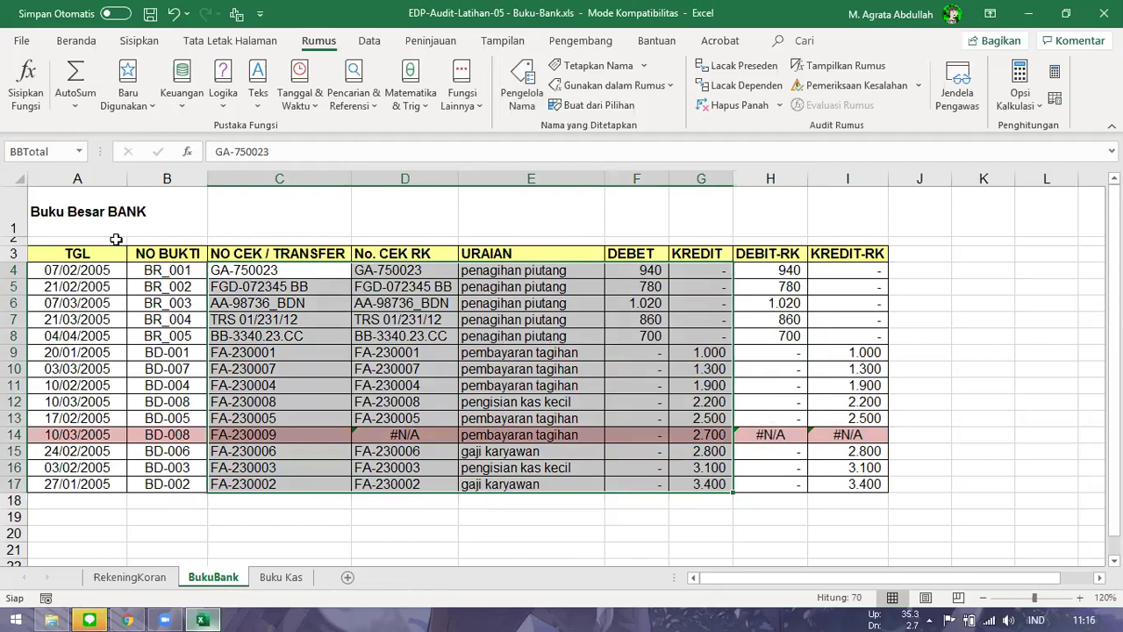
- Check the KREDIT-BB lookup formula in G4 of RekeningKoran against the BBTotal range on BukuBank
left_click(130, 576)
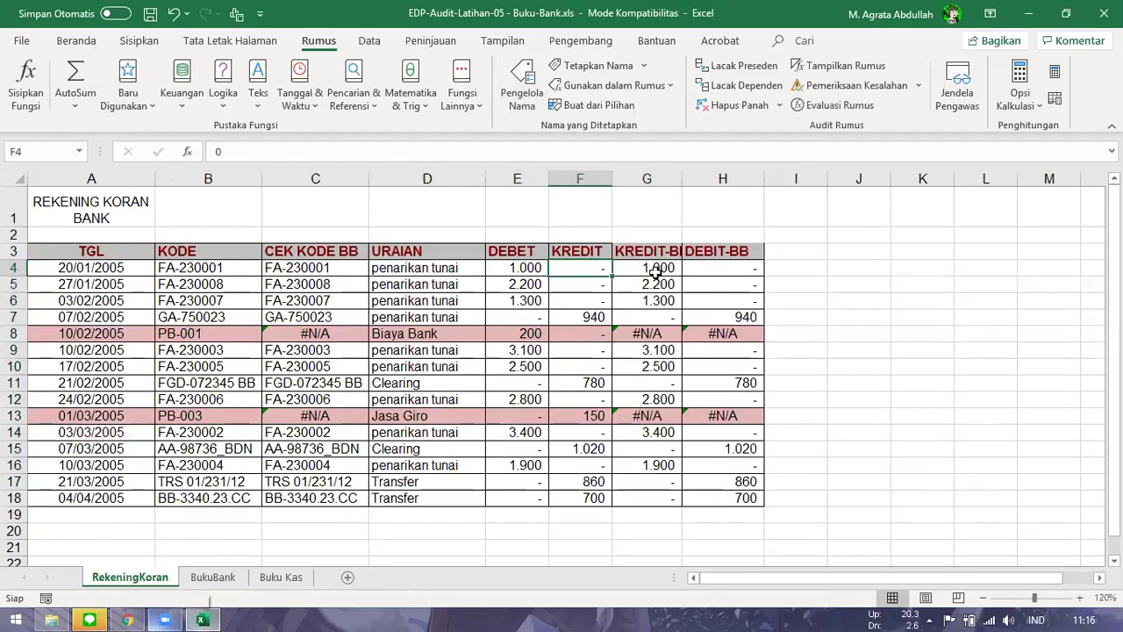
left_click(655, 271)
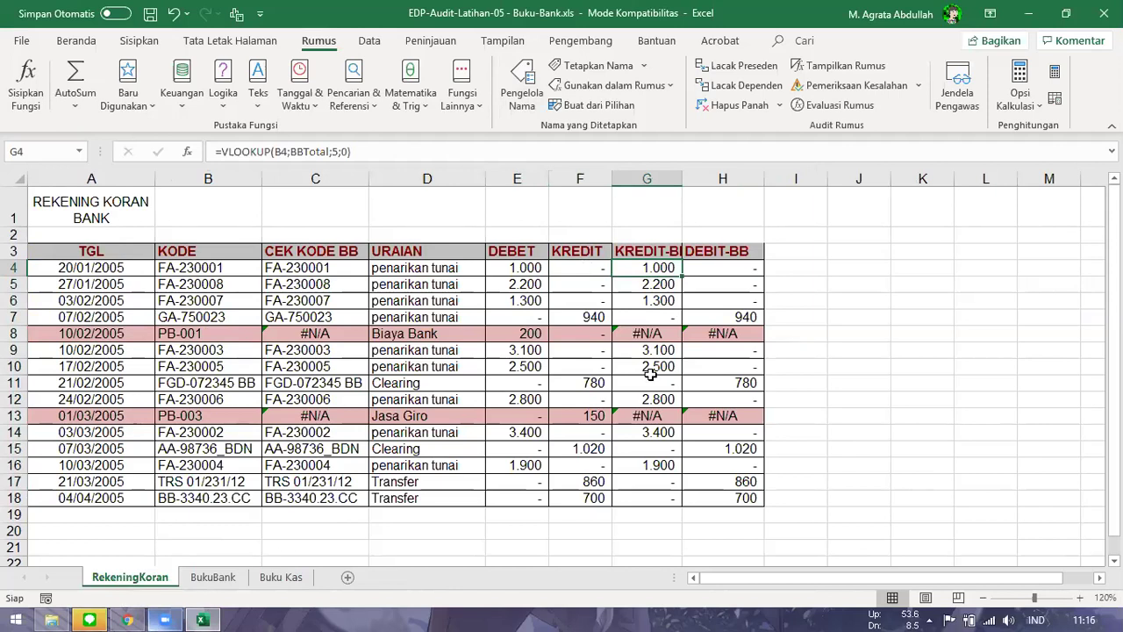
left_click(188, 584)
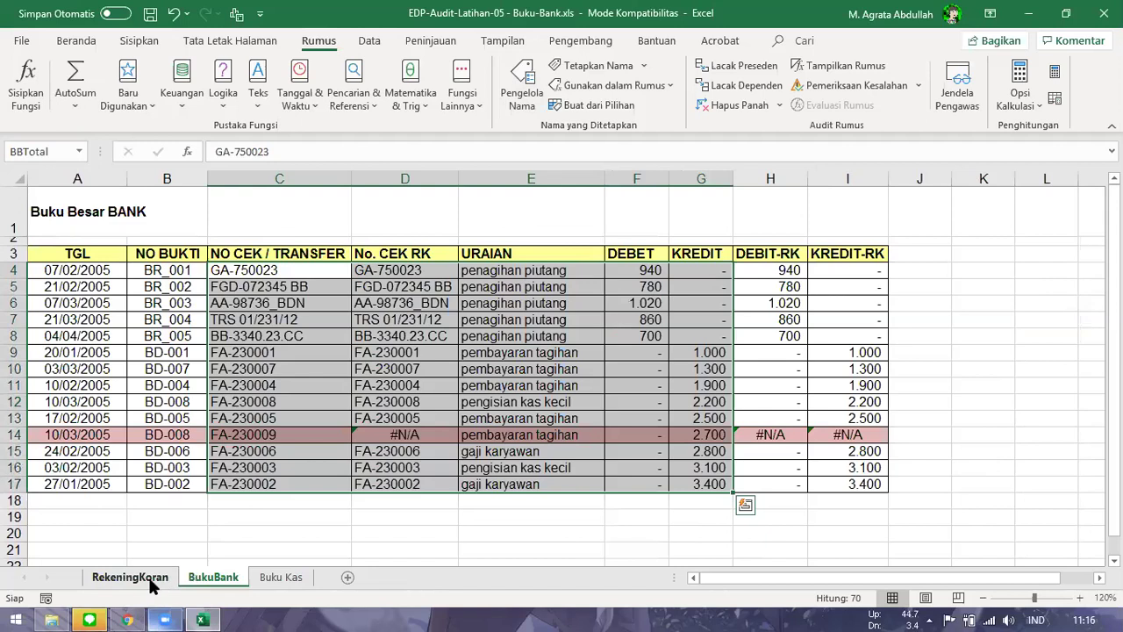
left_click(152, 583)
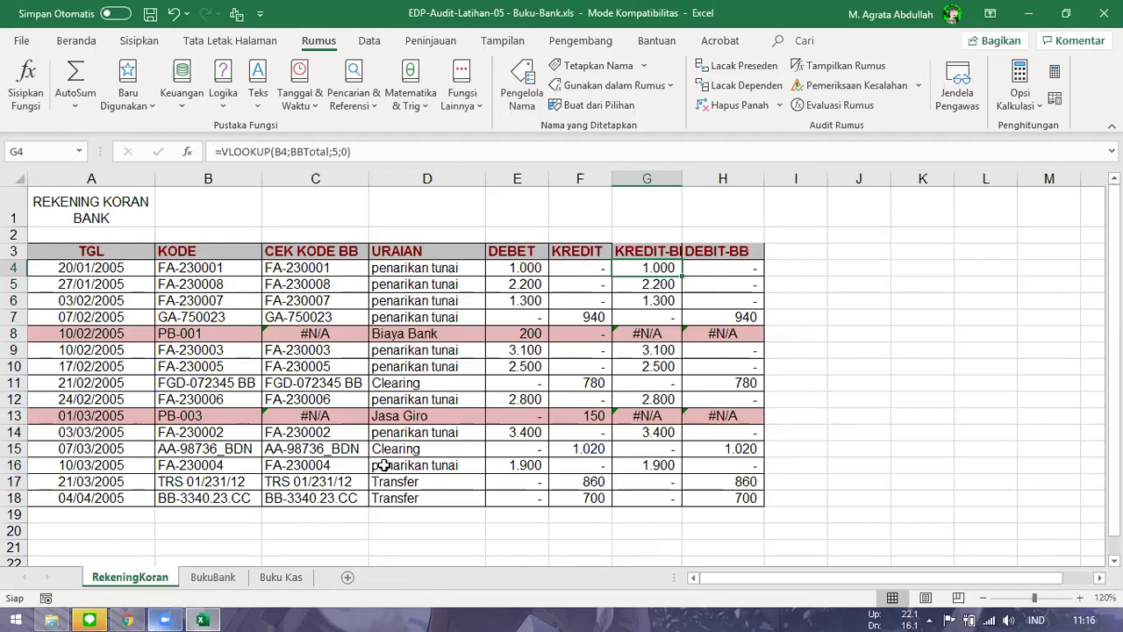
- Compare the debit and credit columns on RekeningKoran with the DEBET, KREDIT, DEBIT-RK and KREDIT-RK columns on BukuBank
left_click(544, 250)
left_click(581, 251)
left_click(641, 251)
left_click(715, 251)
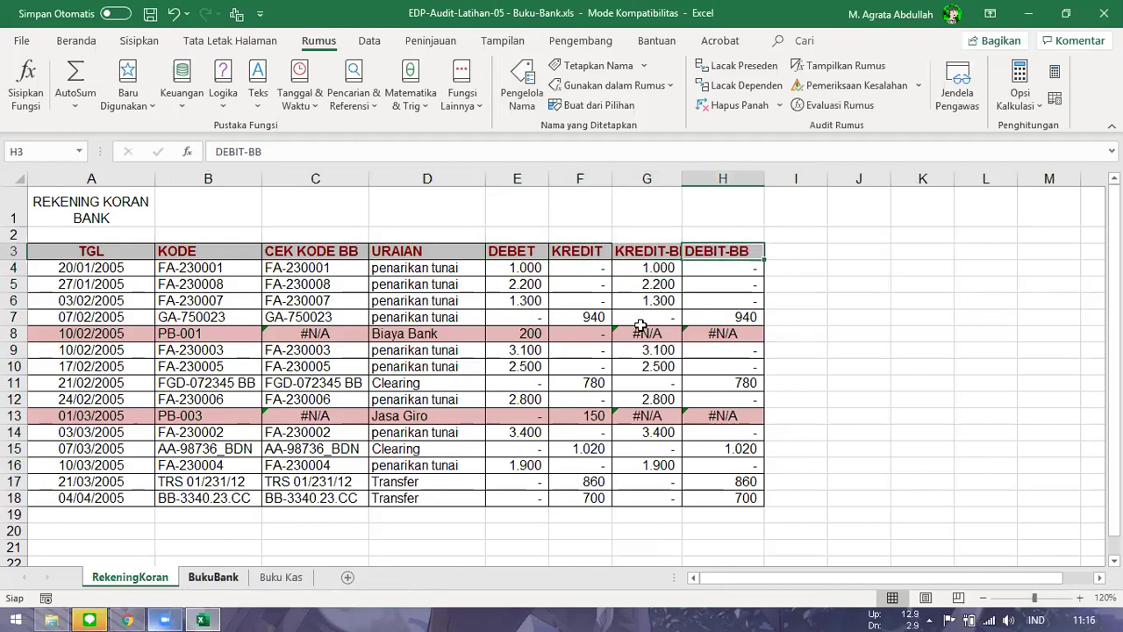
left_click(214, 576)
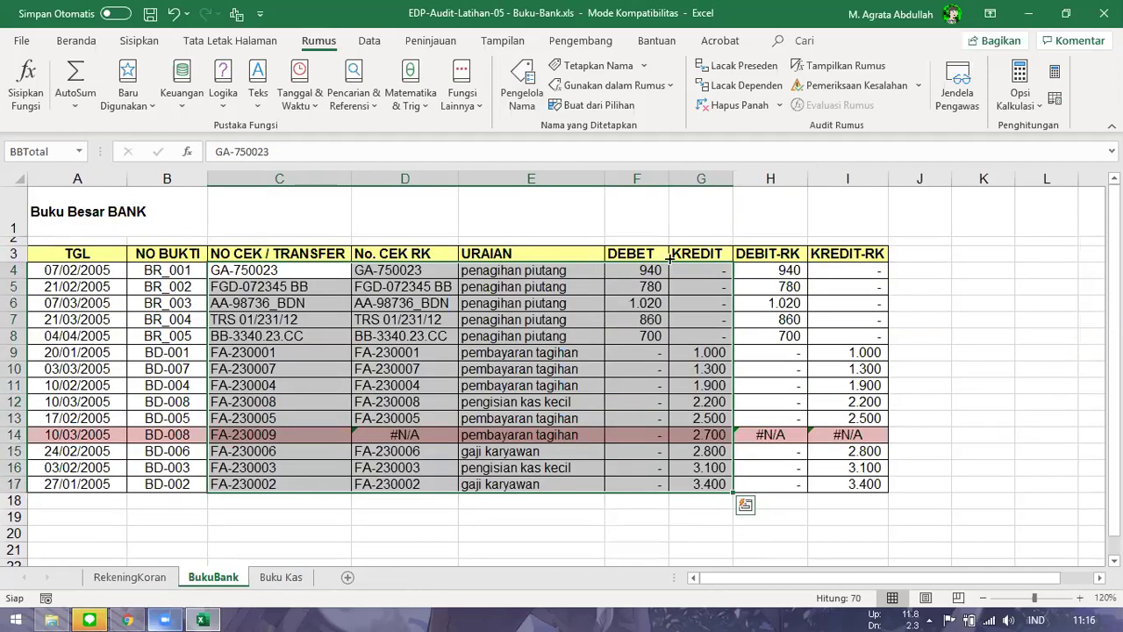
left_click(671, 256)
left_click(770, 286)
left_click(844, 302)
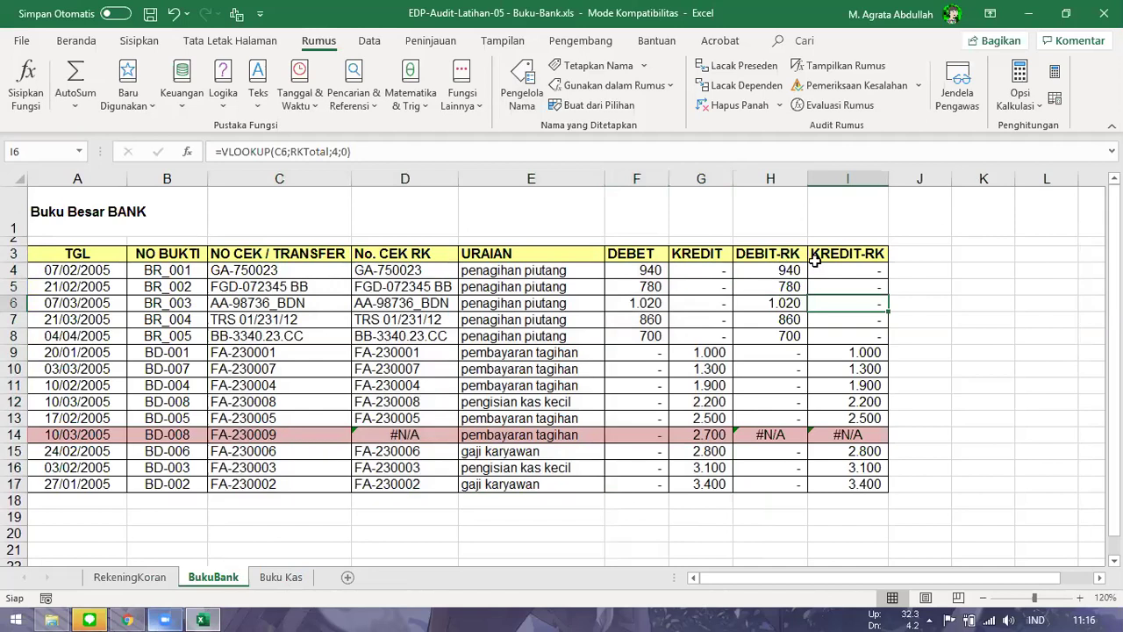
left_click(806, 261)
left_click(842, 255)
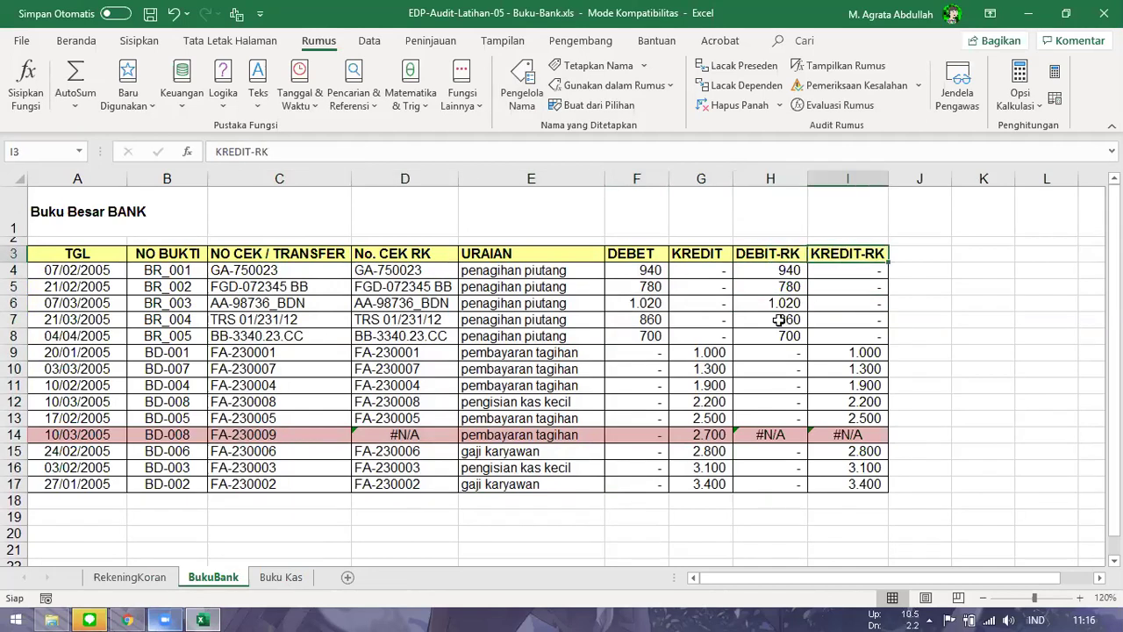
- Check the DEBIT-RK lookup formula in H4 of BukuBank against the DEBET amount in the same row
left_click(751, 321)
left_click(665, 270)
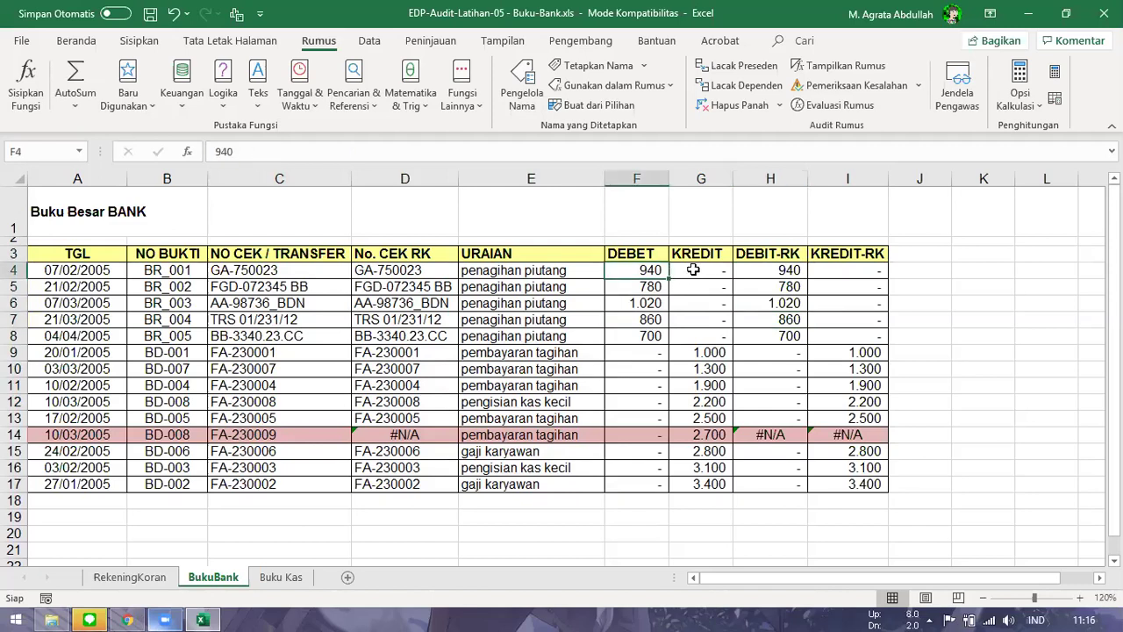
left_click(772, 270)
left_click(365, 151)
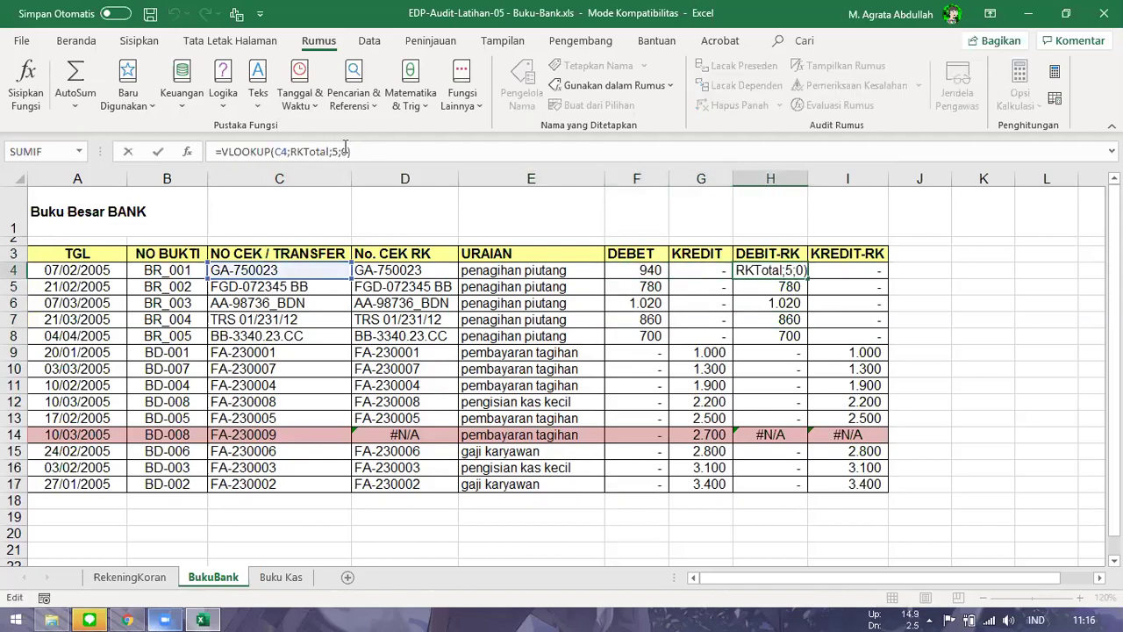
left_click(158, 151)
- Trace the columns from KODE to KREDIT in row 4 of RekeningKoran to see which one the DEBIT-RK lookup returns
left_click(158, 577)
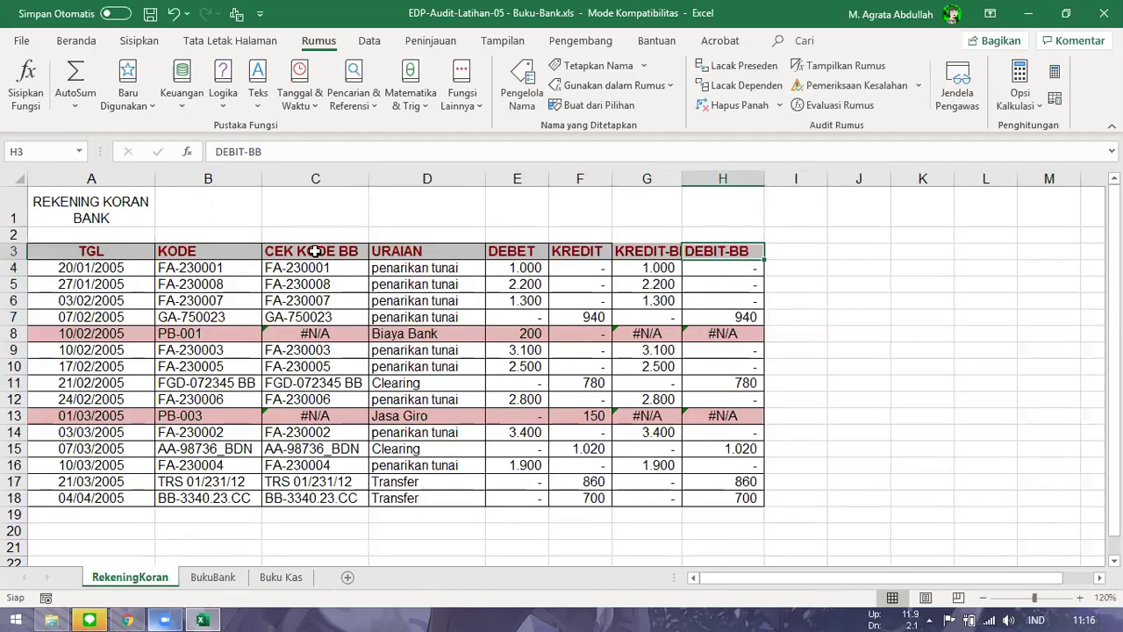
left_click(218, 267)
key("Right")
key("Right")
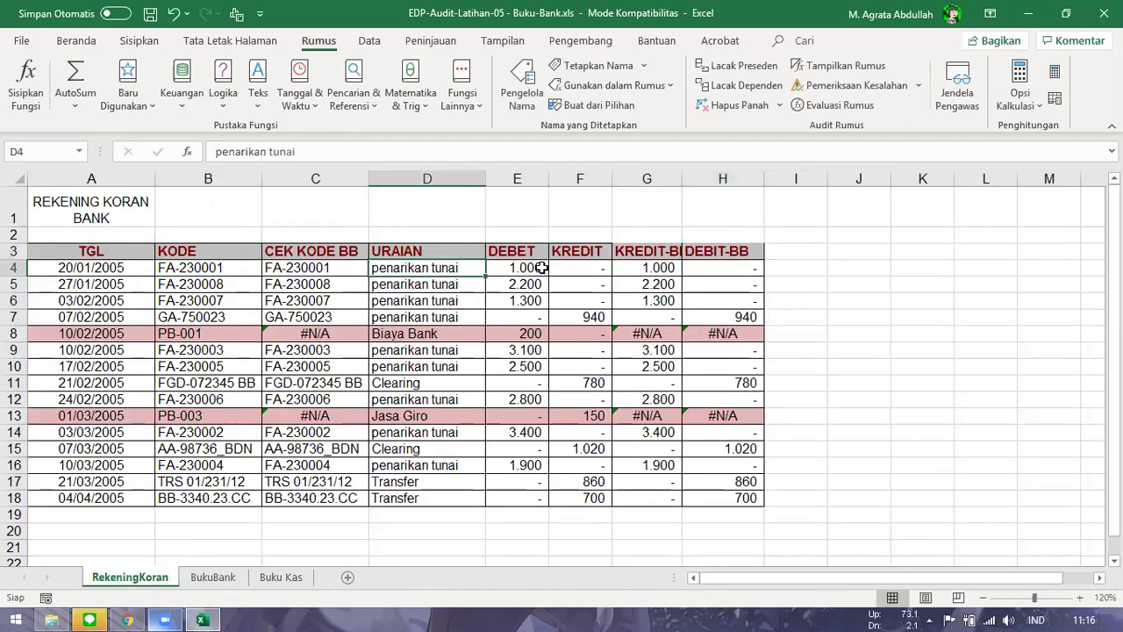
left_click(587, 267)
left_click(534, 267)
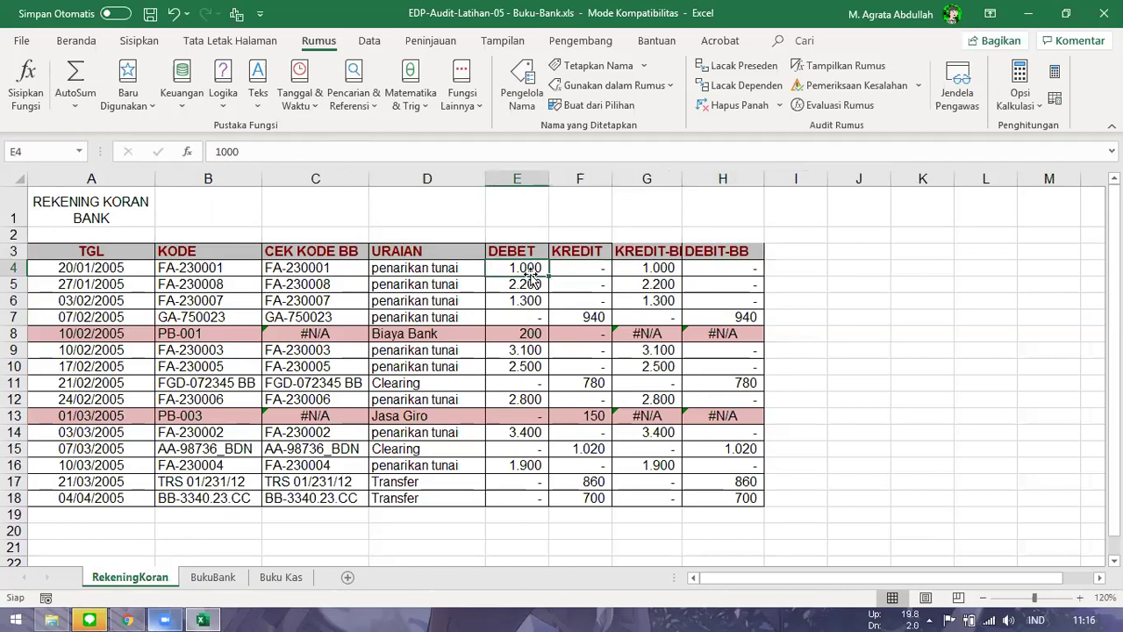
left_click(575, 268)
- Copy the DEBIT-RK and KREDIT-RK lookup formulas in H4:I4 of BukuBank down to row 17
left_click(219, 577)
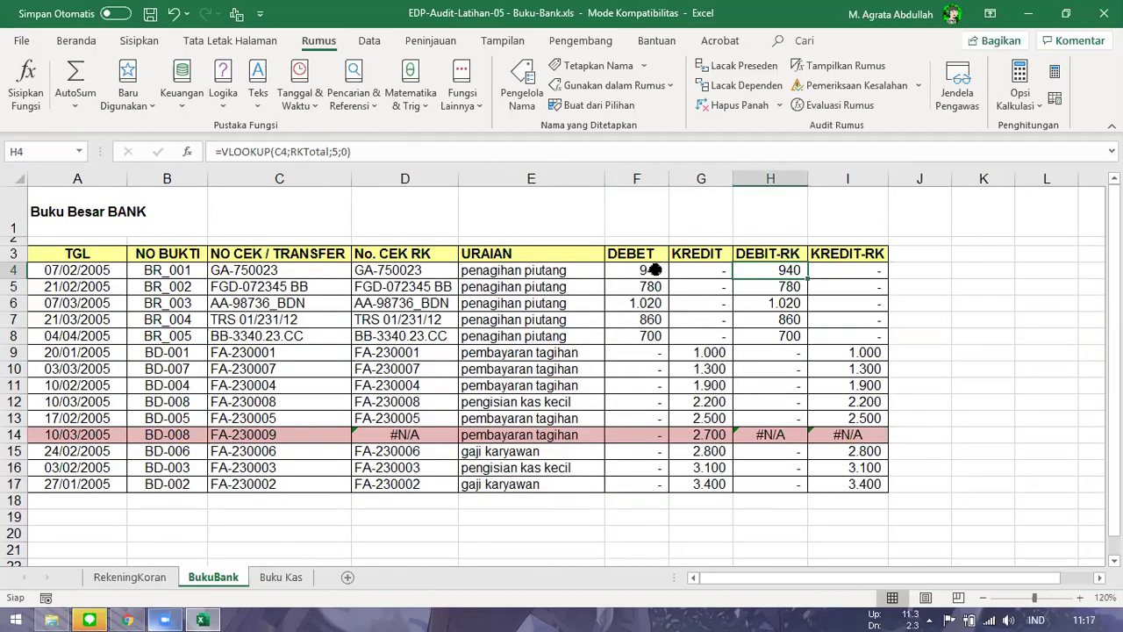
left_click(833, 268, "shift")
left_click(887, 485, "shift")
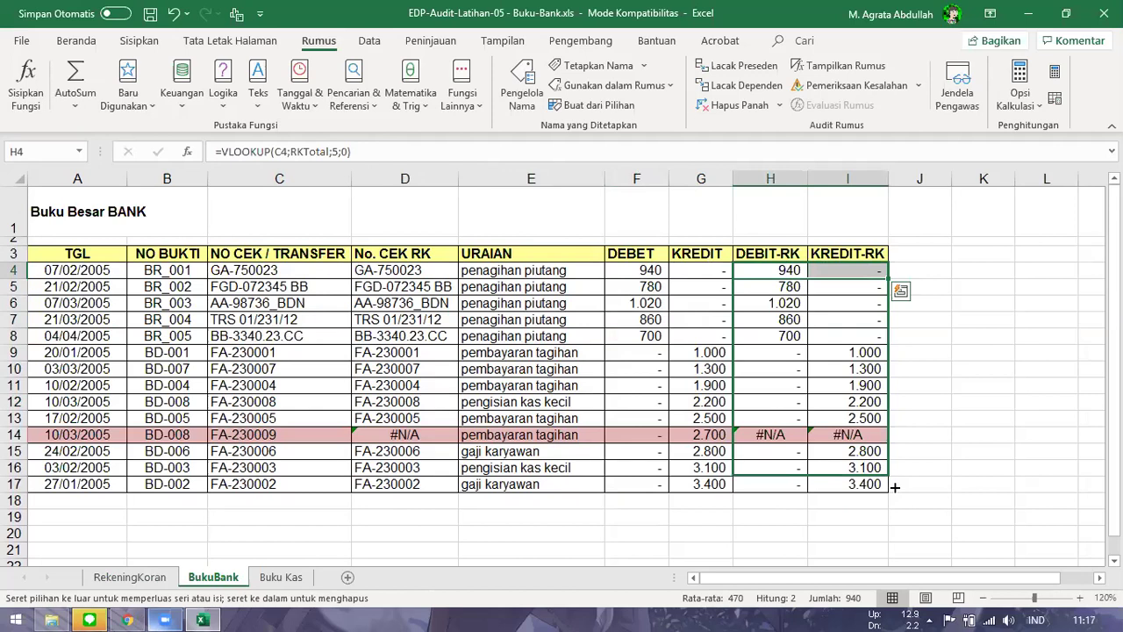
left_click(700, 520)
left_click(844, 282)
left_click(786, 389)
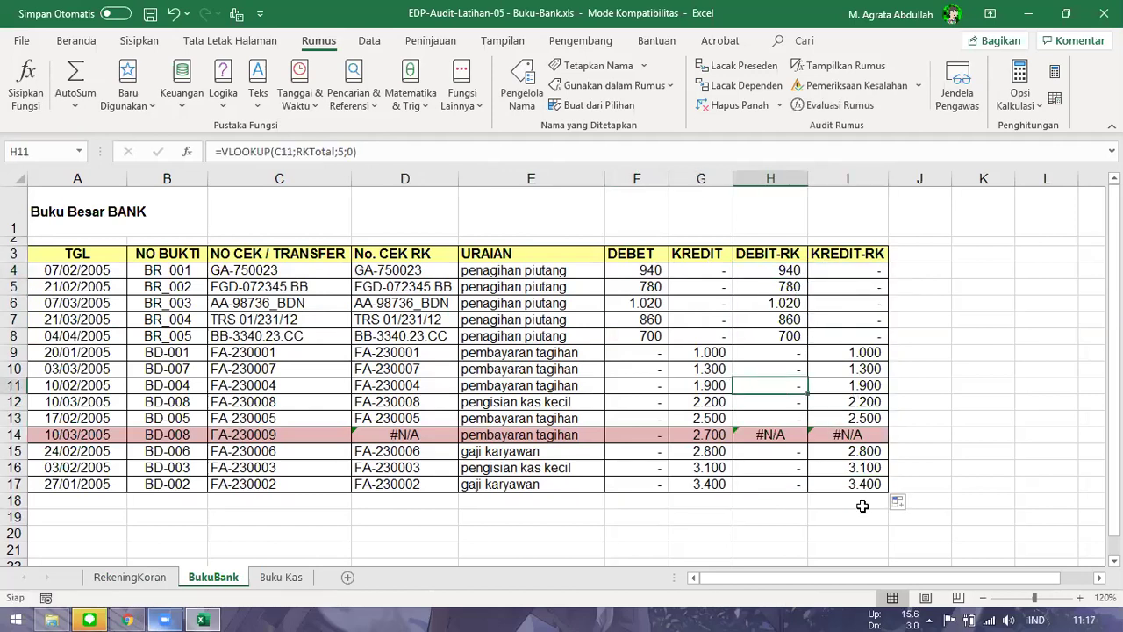
- Review the conditional formatting rule applied to the PB-001 row on RekeningKoran, and close the rules manager without changes
left_click(162, 581)
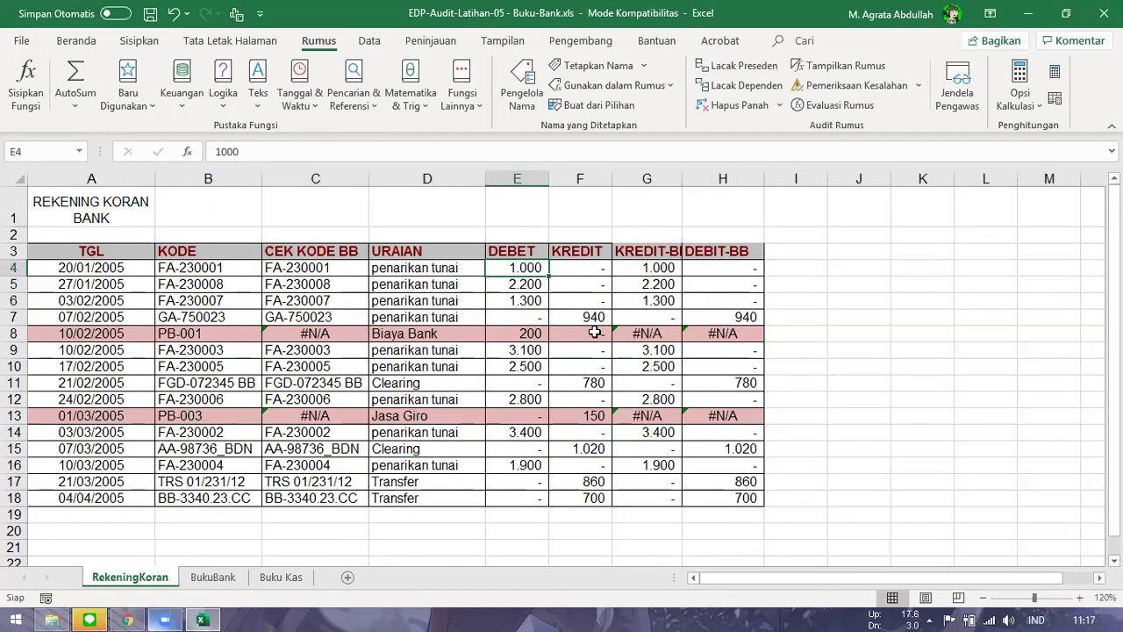
left_click(215, 333)
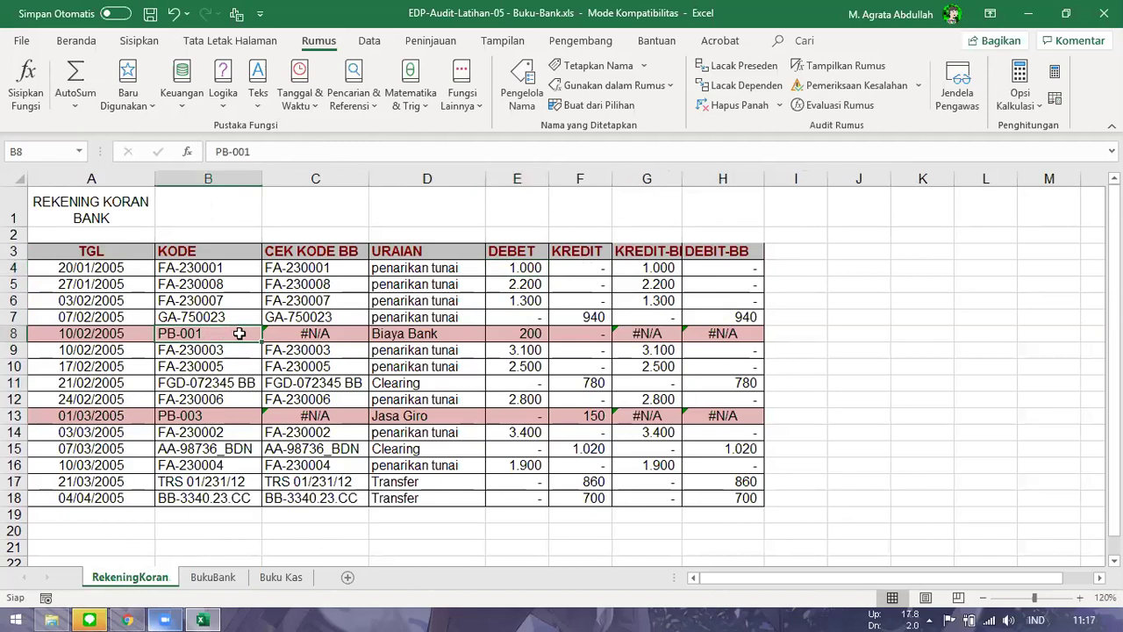
left_click(76, 41)
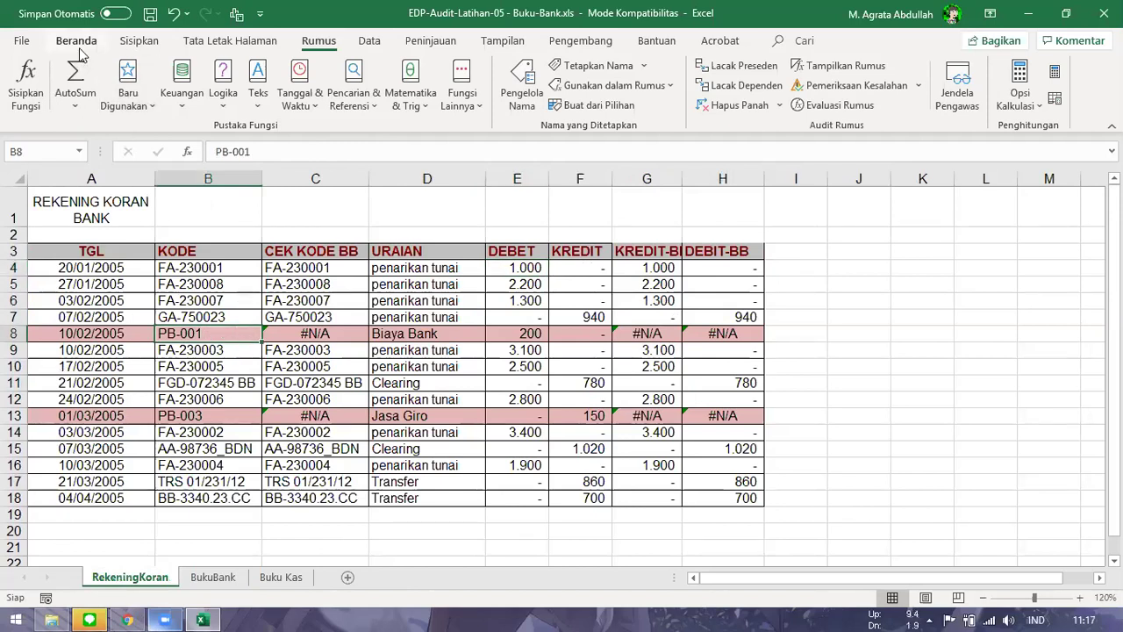
left_click(684, 96)
left_click(707, 384)
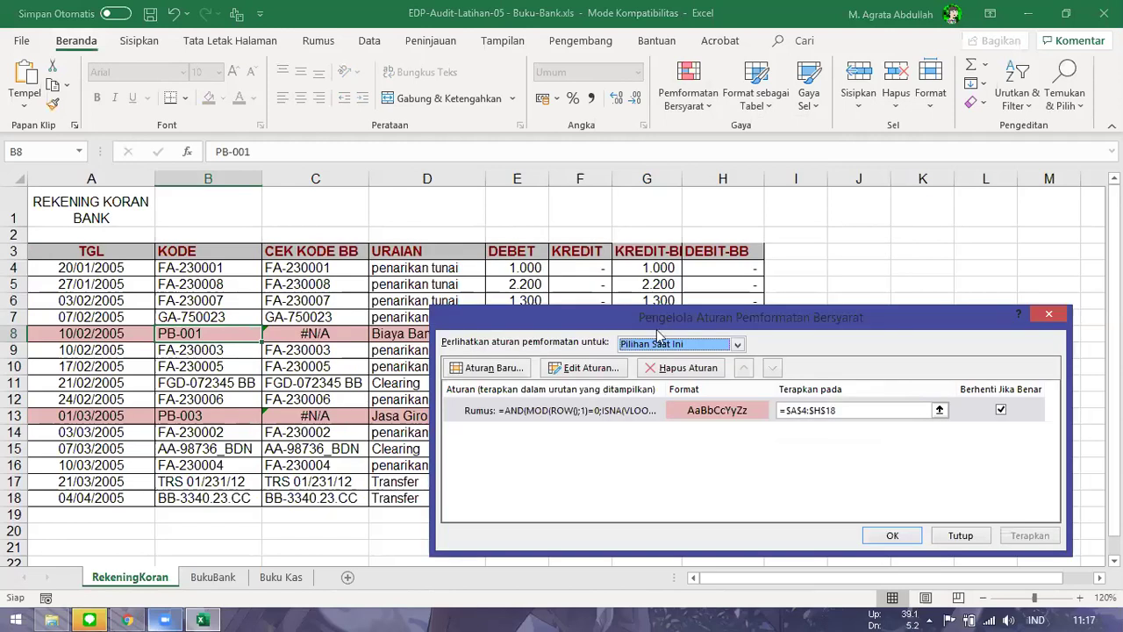
left_click_drag(659, 332, 500, 414)
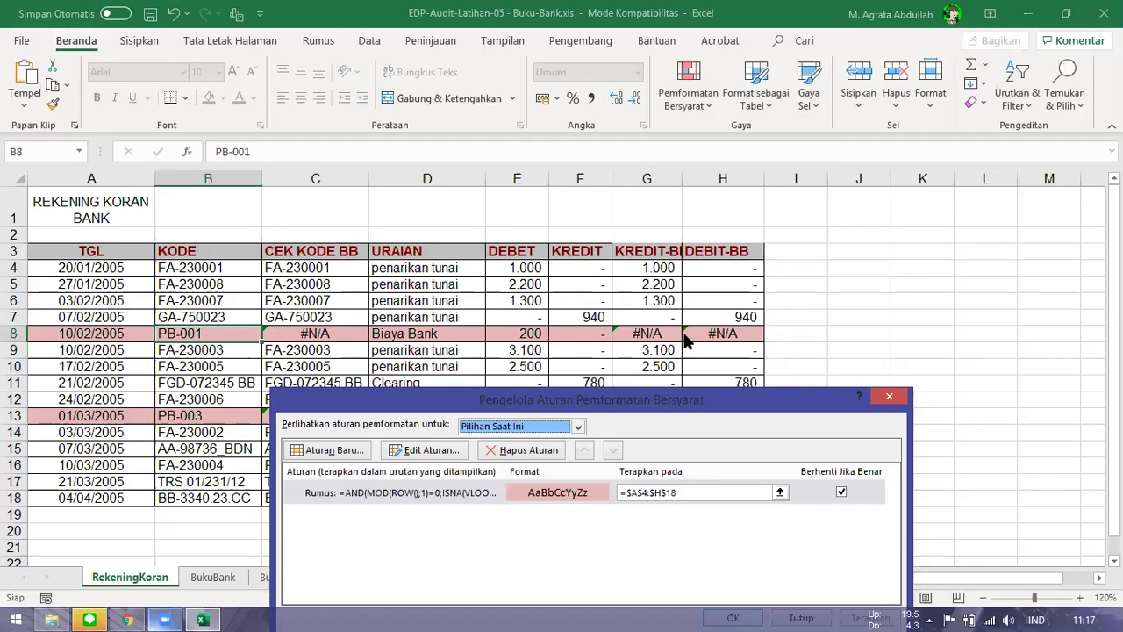
left_click(889, 395)
- Examine the highlighted PB-001 and PB-003 rows on RekeningKoran
left_click(318, 386)
left_click(178, 367)
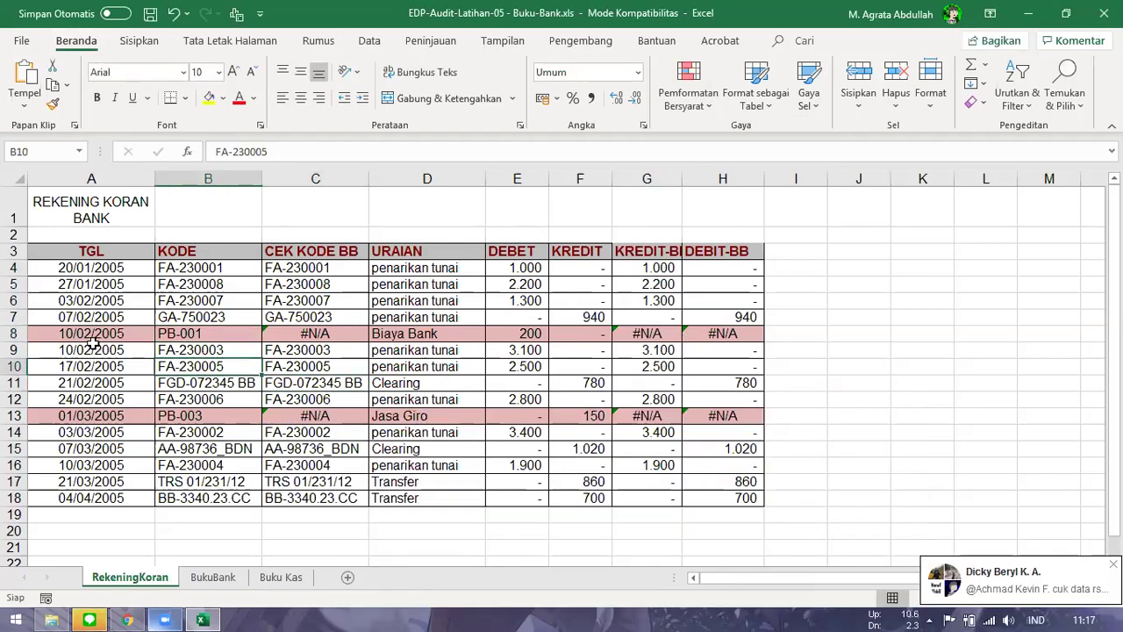
left_click_drag(93, 333, 648, 334)
left_click_drag(705, 415, 132, 415)
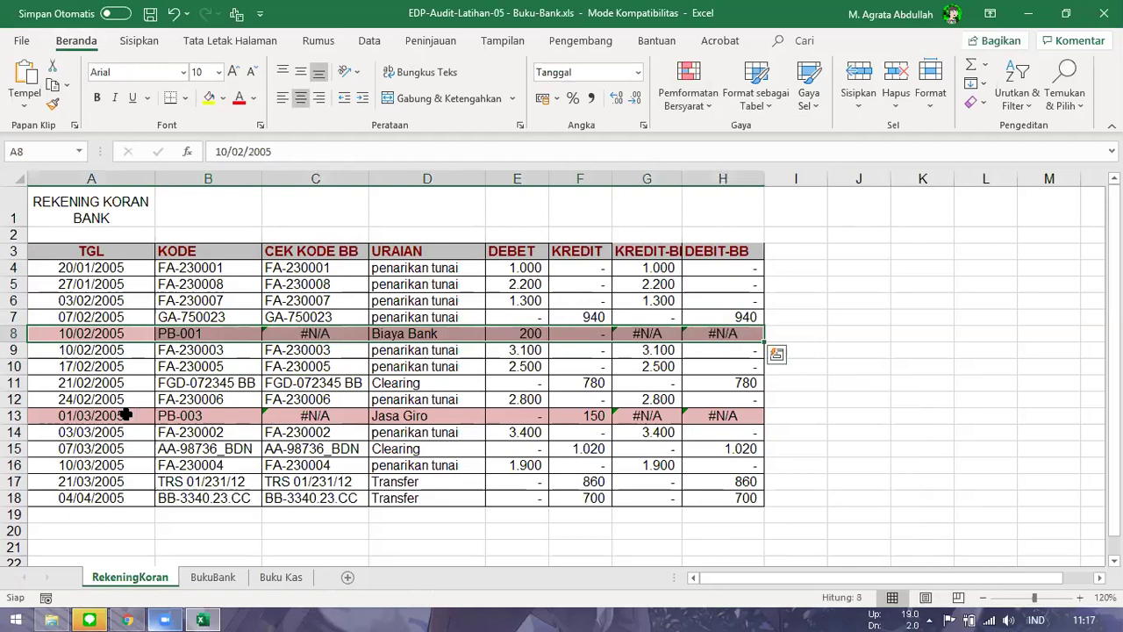
- Examine the Buku Kas sheet's transactions, descriptions and columns from the opening balance onward
left_click(281, 577)
left_click(268, 425)
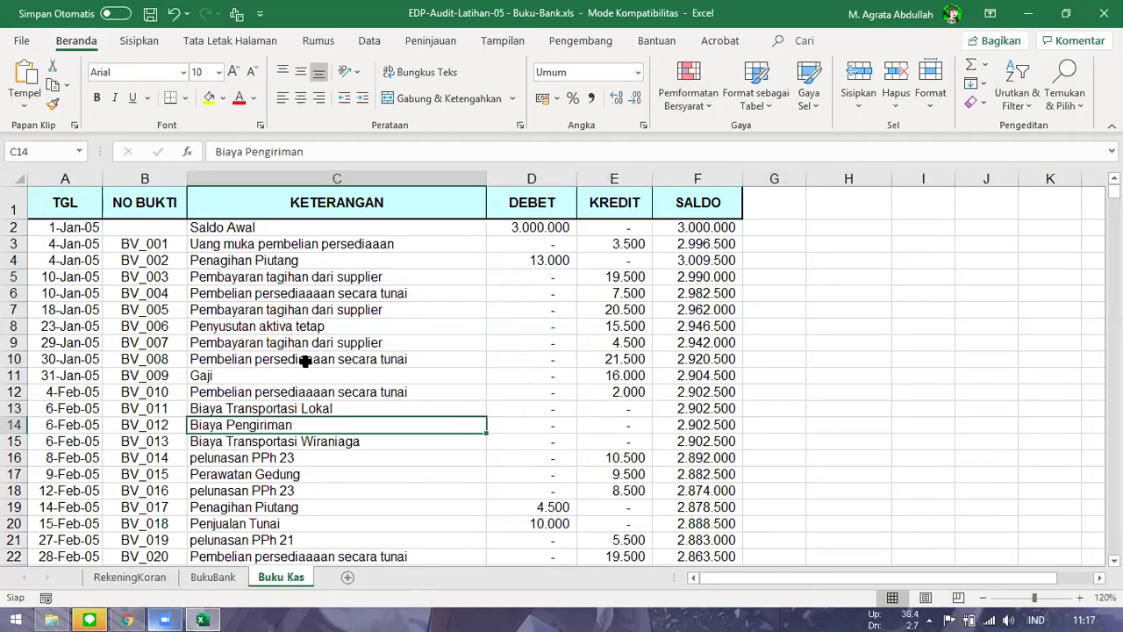
scroll(303, 364, "down", 6)
left_click_drag(1114, 228, 1114, 231)
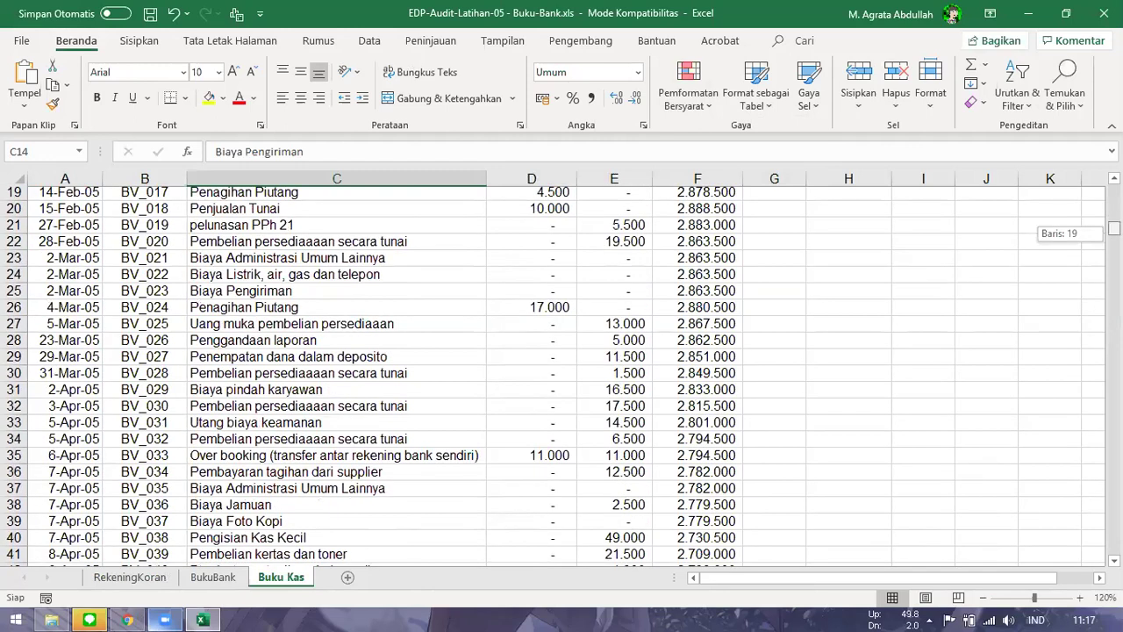
left_click_drag(1113, 231, 1114, 256)
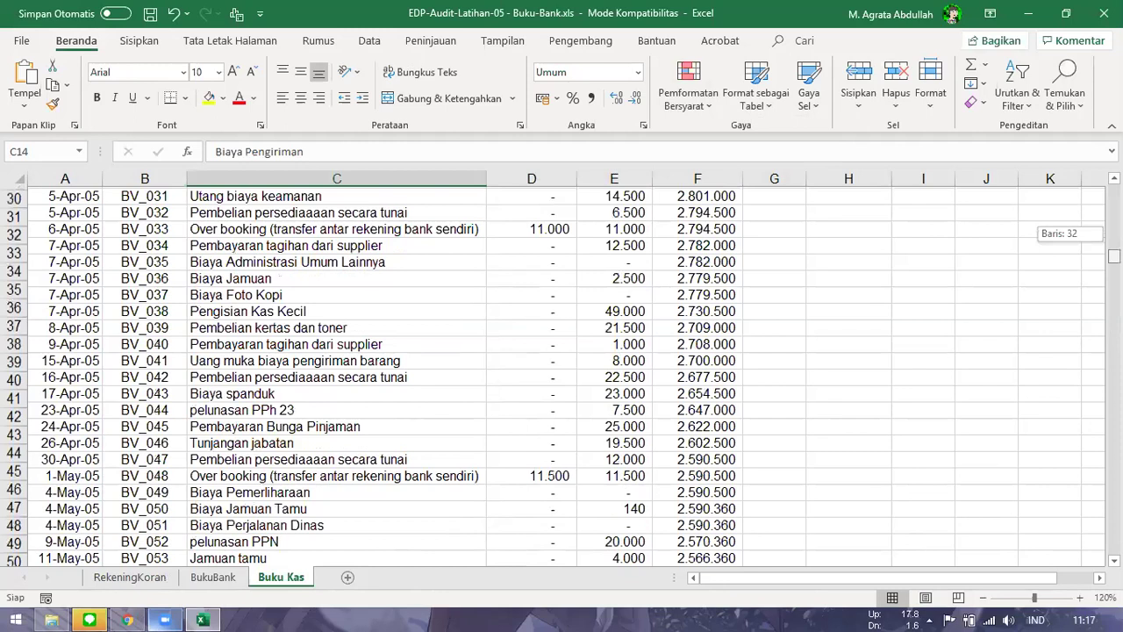
scroll(201, 227, "up", 10)
left_click(201, 227)
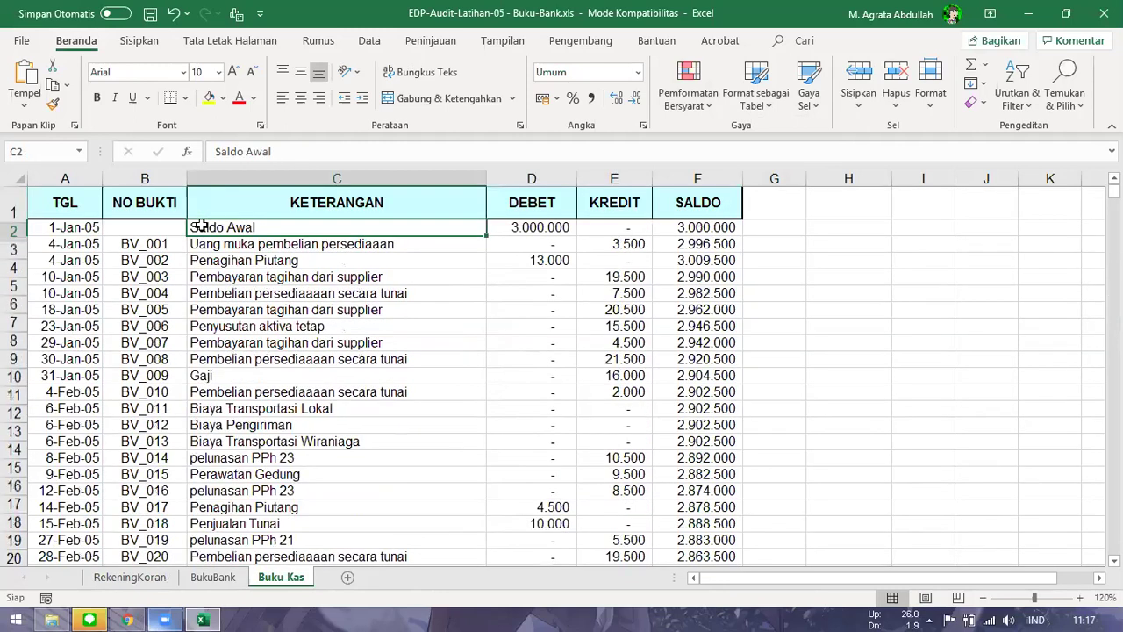
left_click(257, 250)
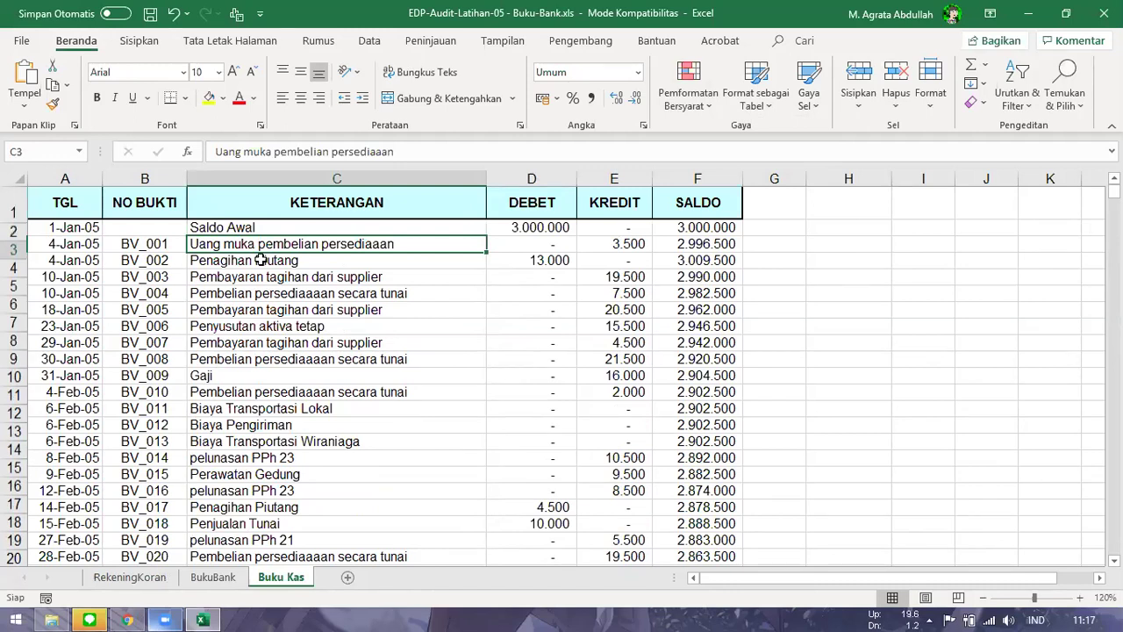
left_click(240, 279)
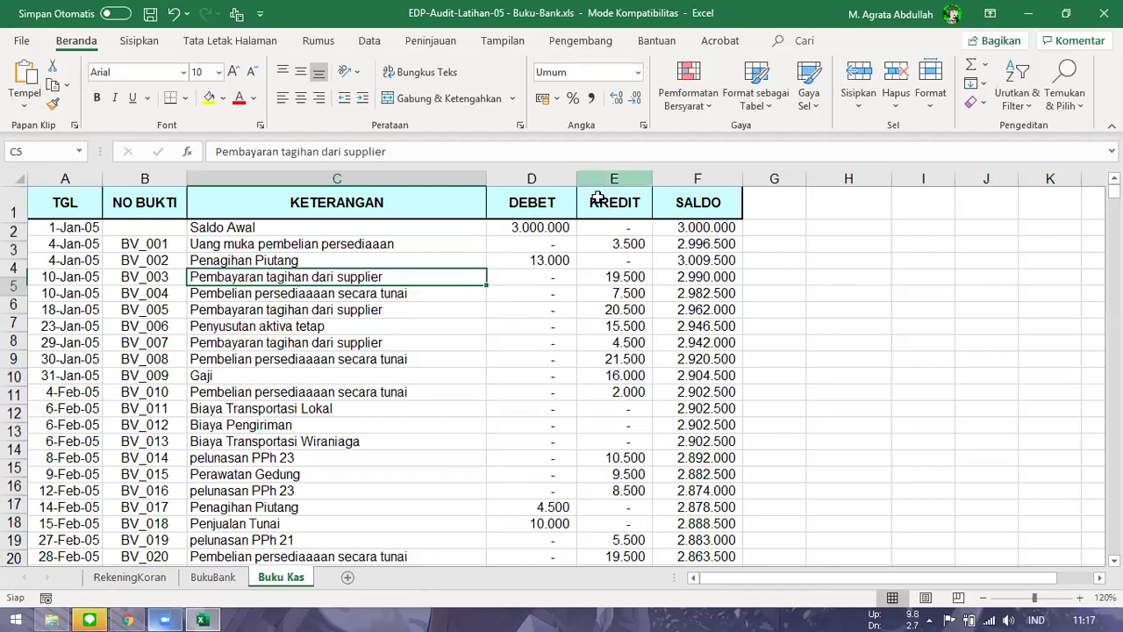
left_click(70, 201)
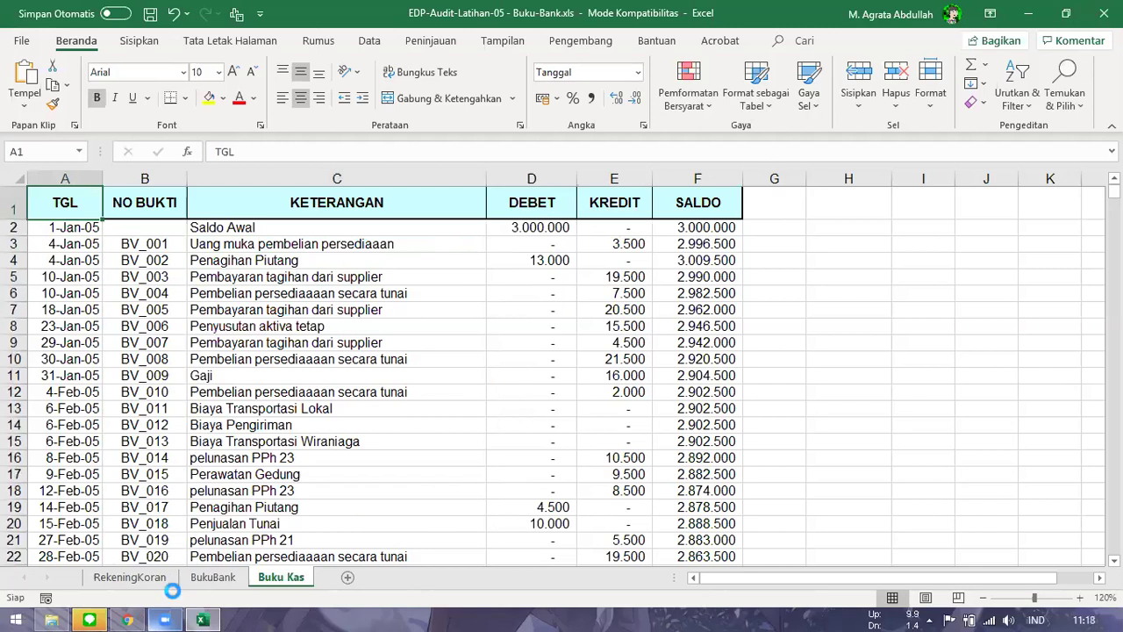
- Close the Buku-Bank workbook and open EDP-Audit-Latihan-06 - Depresiasi.xls from the 14. Rekon folder
key("alt+F4")
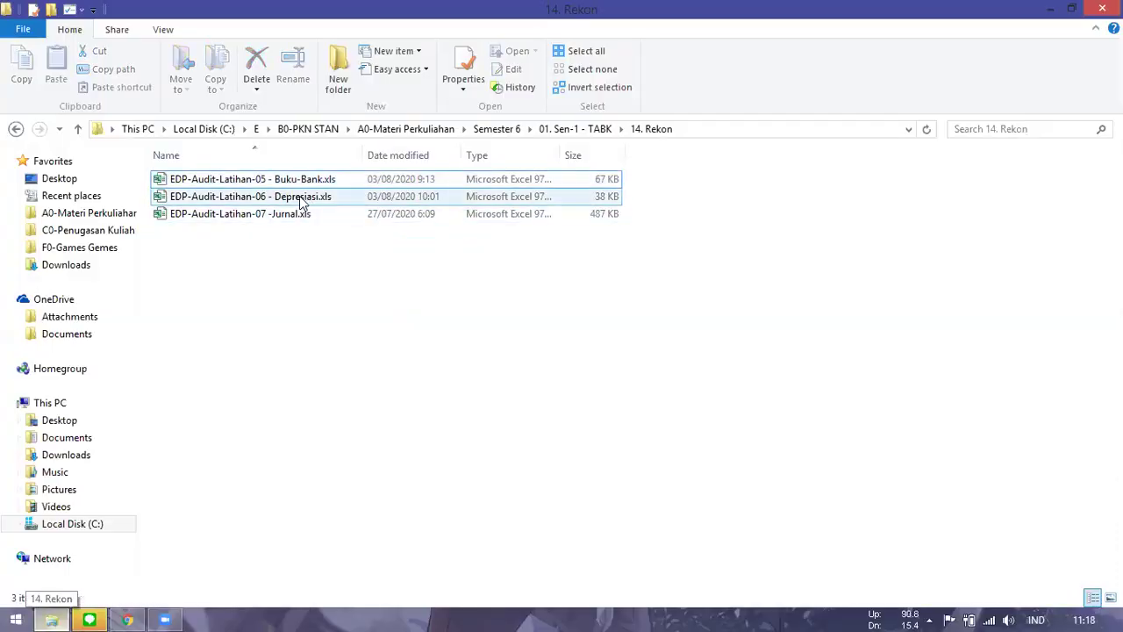
left_click(301, 198)
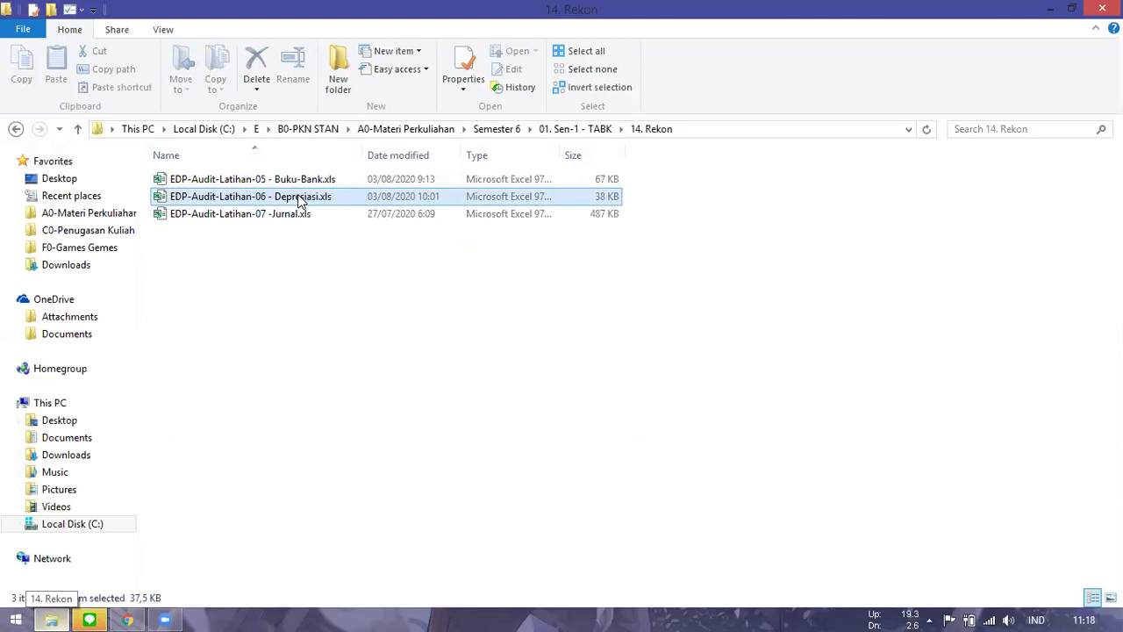
double_click(301, 199)
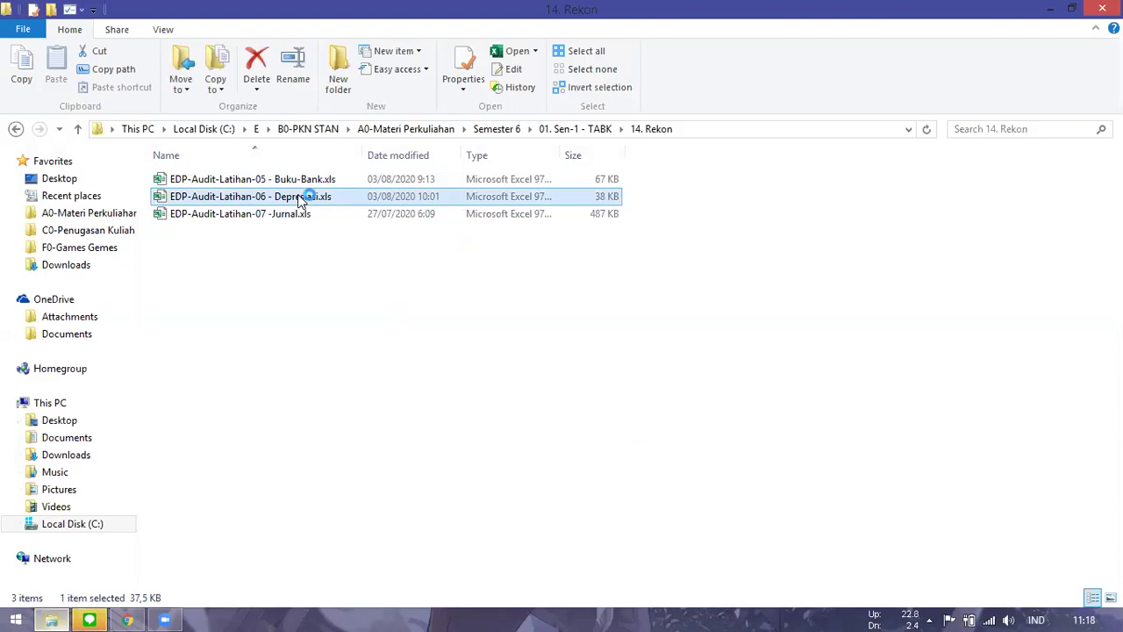
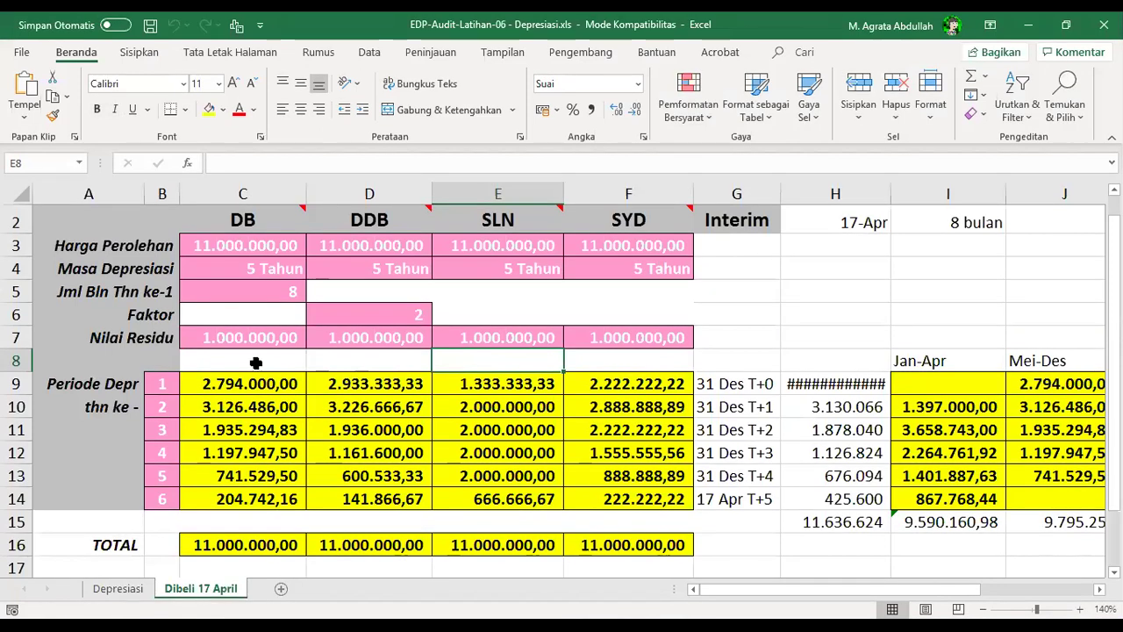
- Examine the depreciation table and its TOTAL row on the Depresiasi sheet, enlarged to 150% zoom
left_click(254, 351)
key("ctrl+Page_Up")
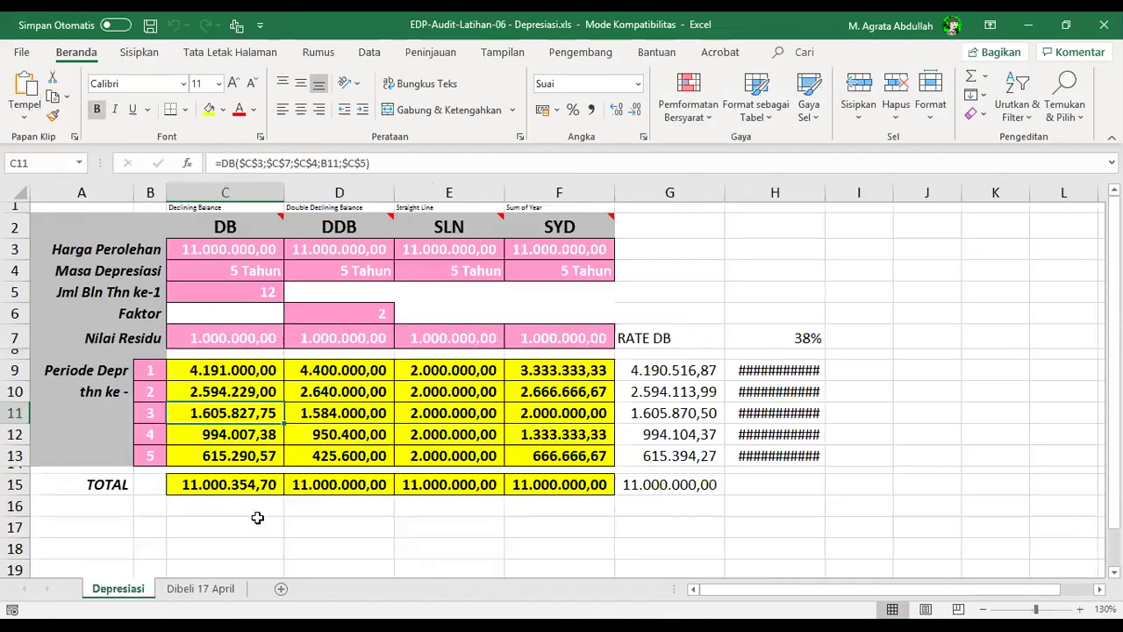
left_click(307, 525)
key("Down")
left_click(227, 485)
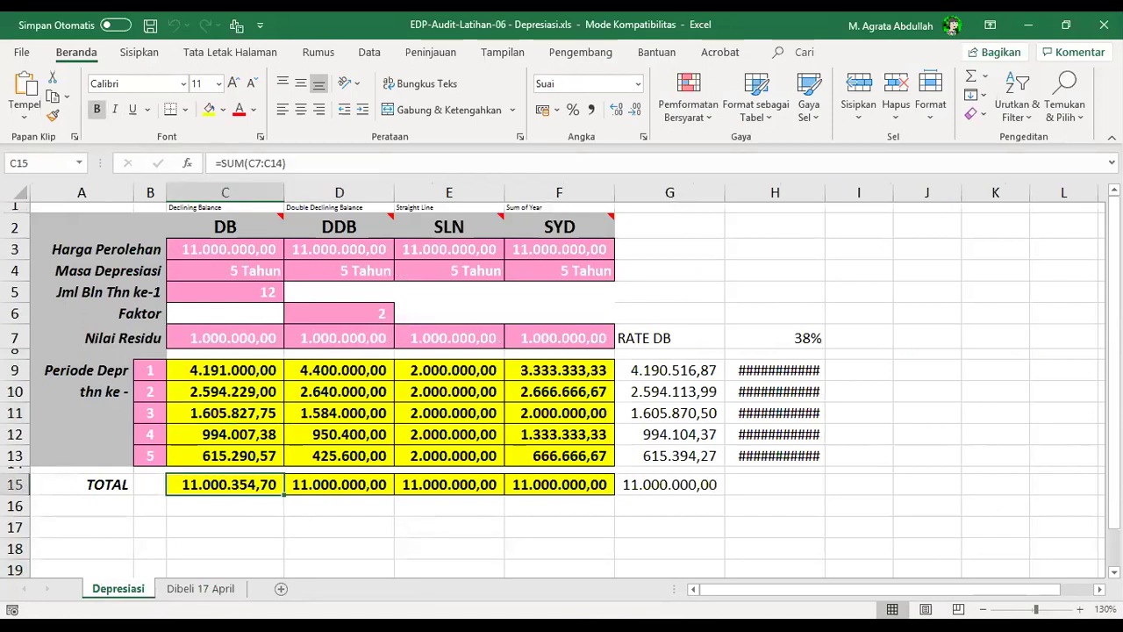
scroll(728, 426, "up", 1)
left_click(728, 351)
left_click(275, 513)
key("Right")
key("Right")
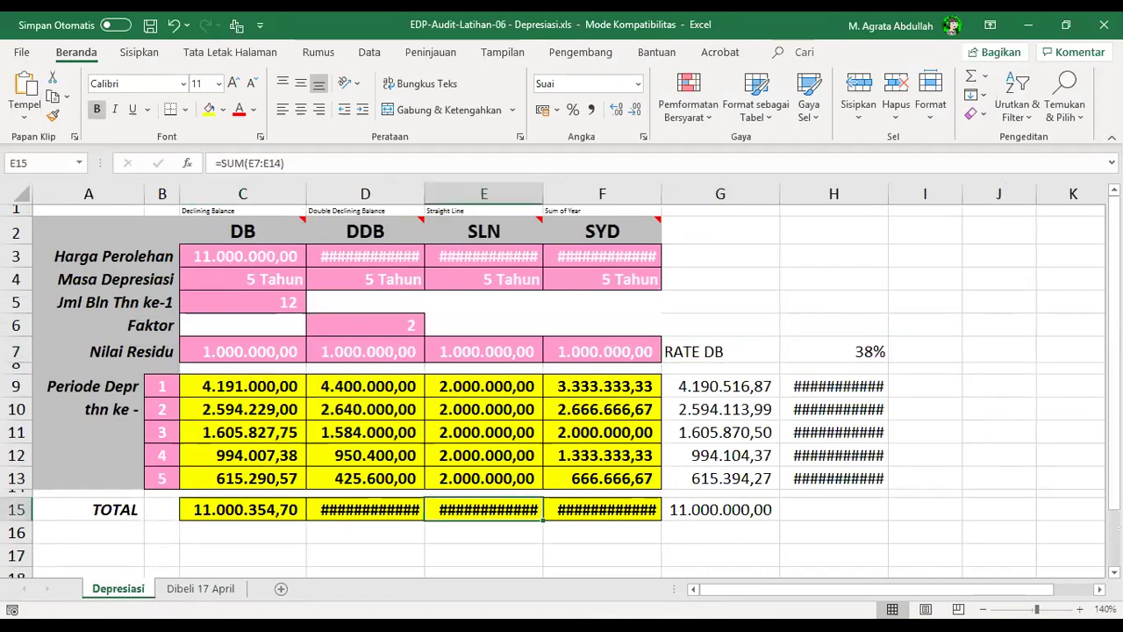
scroll(706, 527, "up", 1)
left_click_drag(772, 498, 992, 309)
left_click(400, 498)
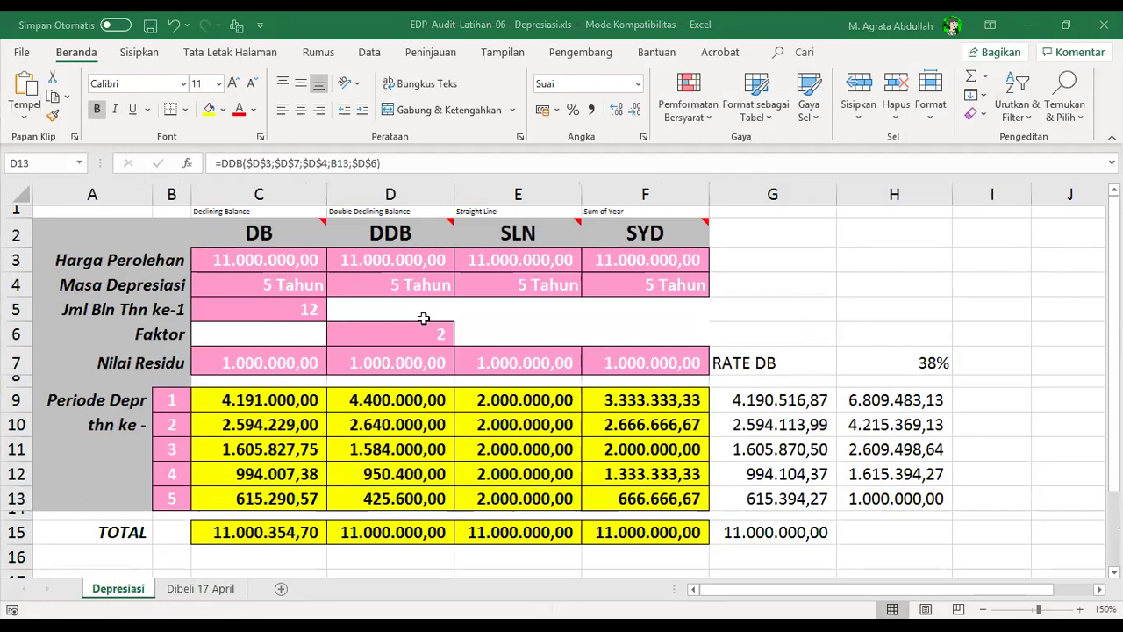
- Read the notes on the DB, DDB, SLN and SYD headers for the function arguments
left_click_drag(295, 381, 658, 382)
mouse_move(278, 237)
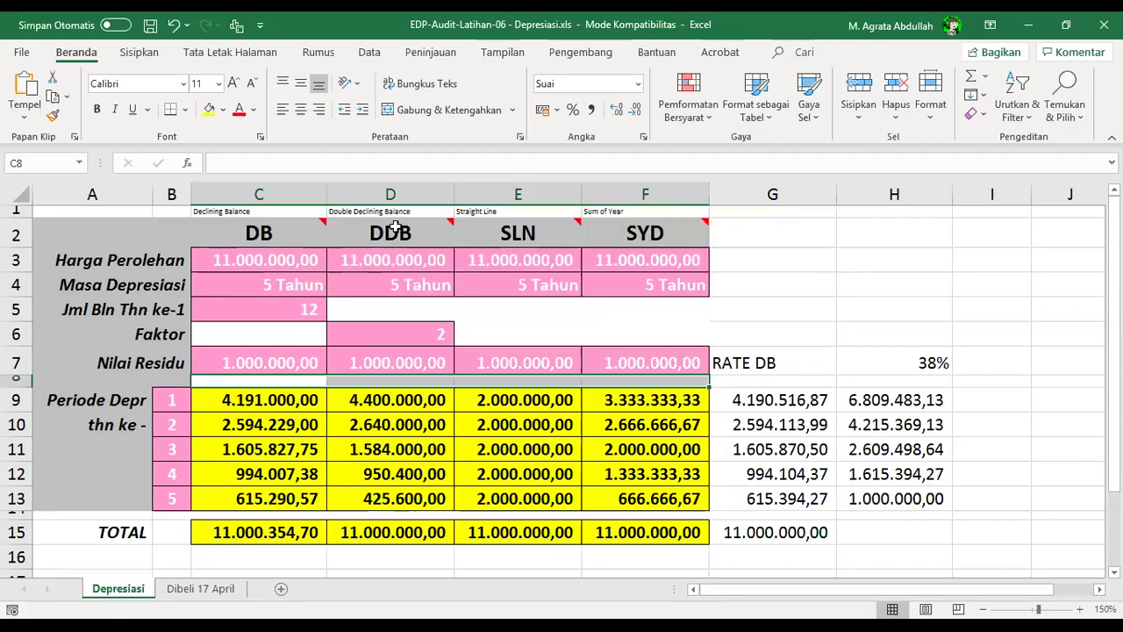
mouse_move(399, 237)
mouse_move(532, 237)
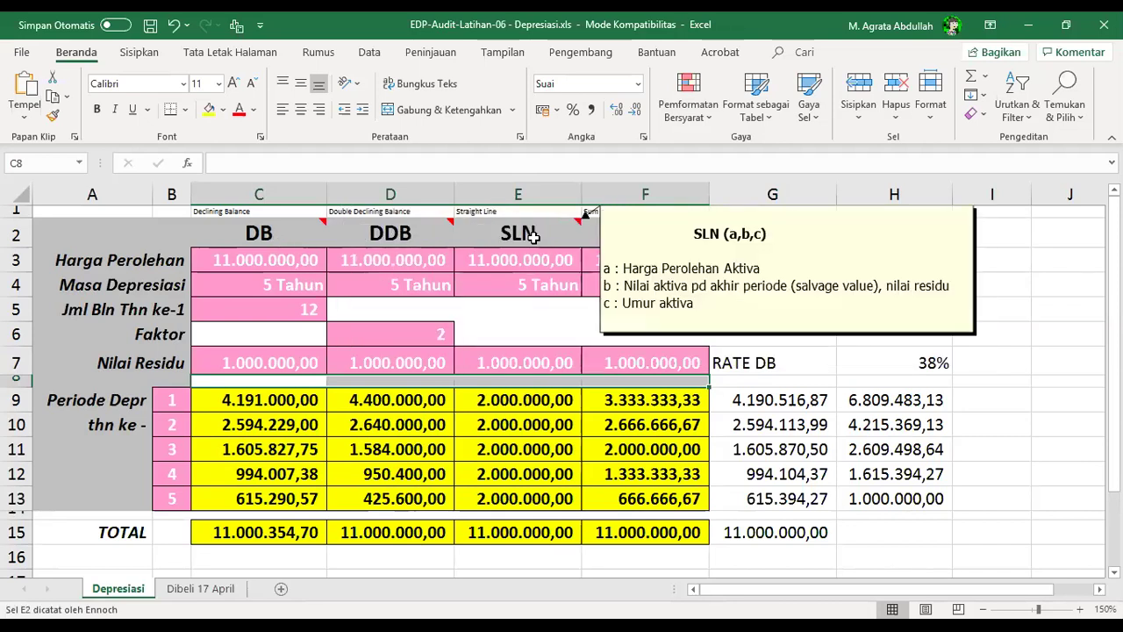
mouse_move(665, 237)
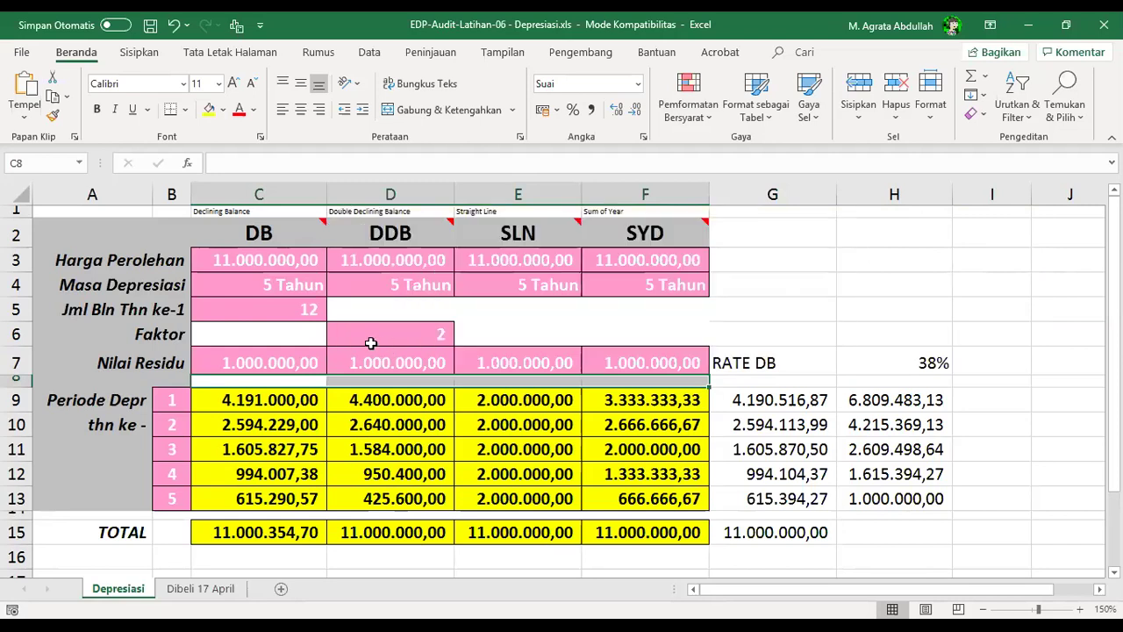
- Clear the depreciation formulas for periods 1 to 5 in C9:F13, and select the first DB cell, C9
left_click(295, 400)
left_click_drag(293, 396, 660, 500)
key("Delete")
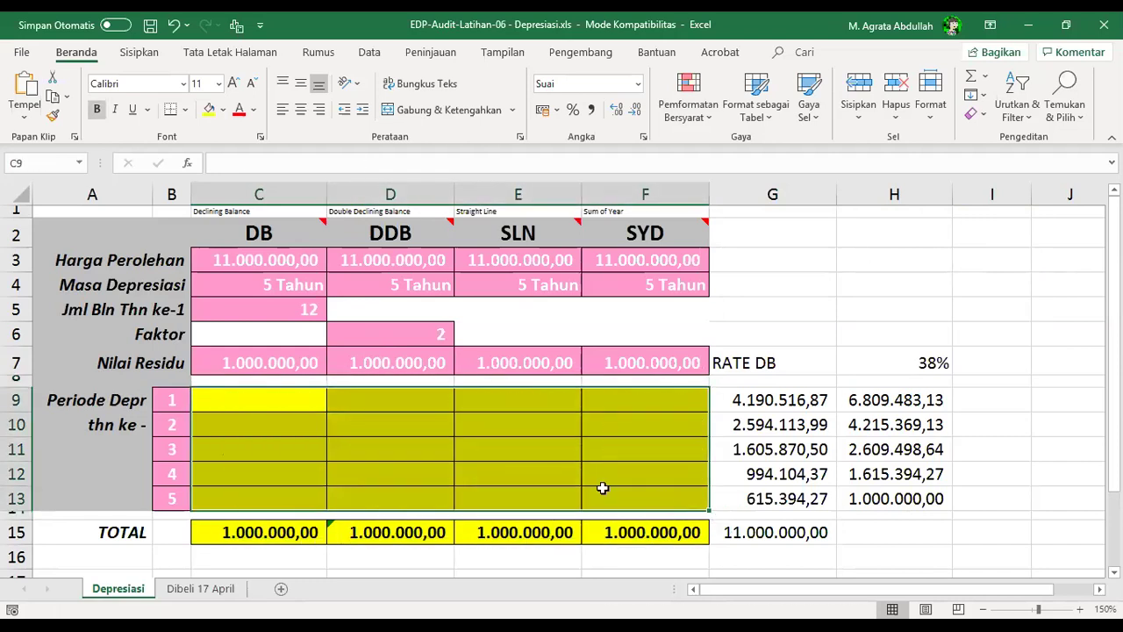
left_click(304, 400)
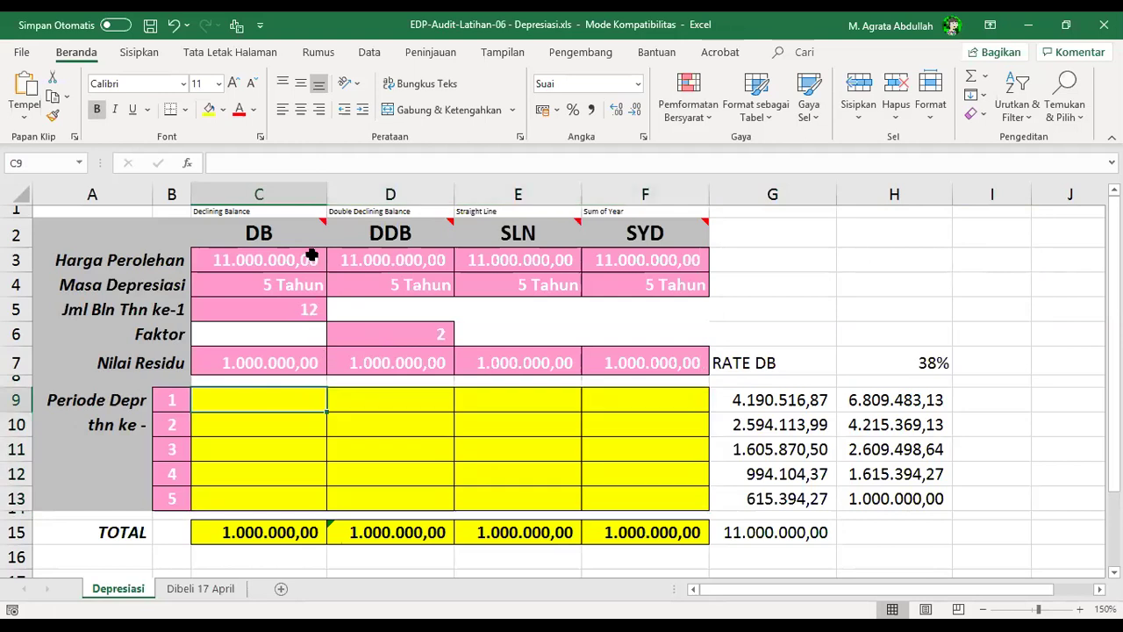
- Enter =DB(C3;C7;C4;B9) in C9 for the first-period DB depreciation and fill it down to C13
left_click(258, 161)
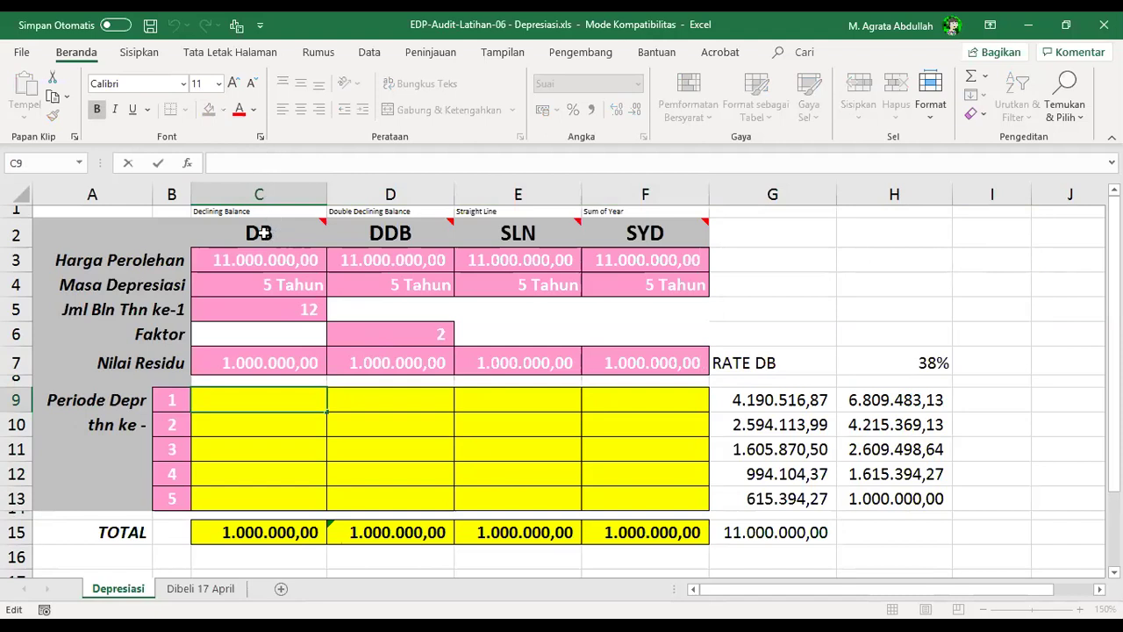
mouse_move(267, 232)
type("db")
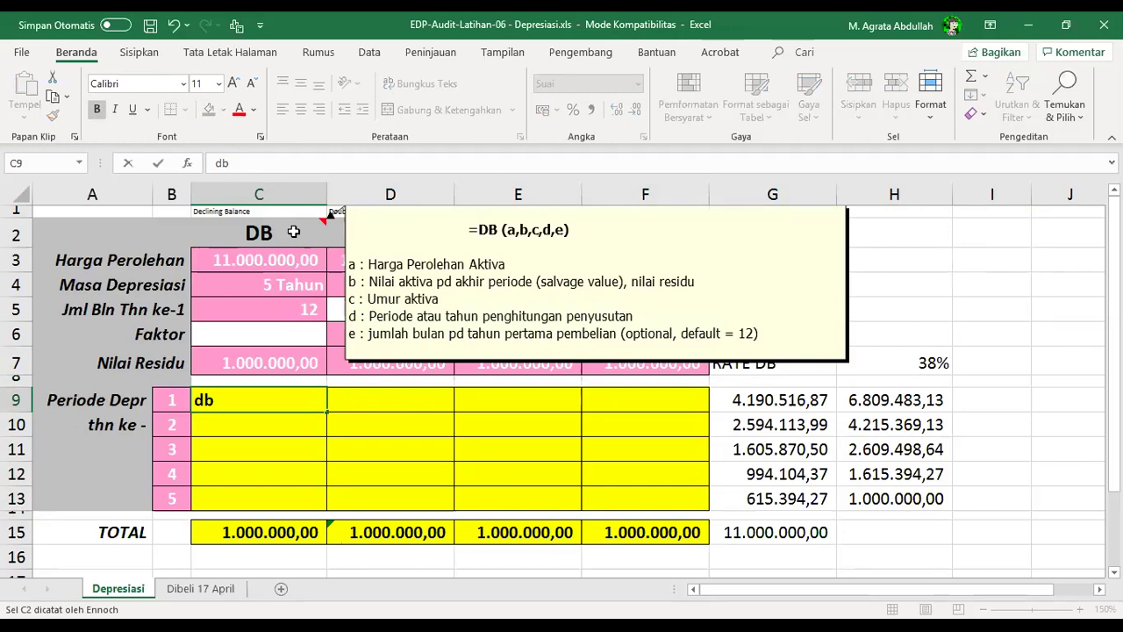
key("BackSpace")
key("BackSpace")
type("=")
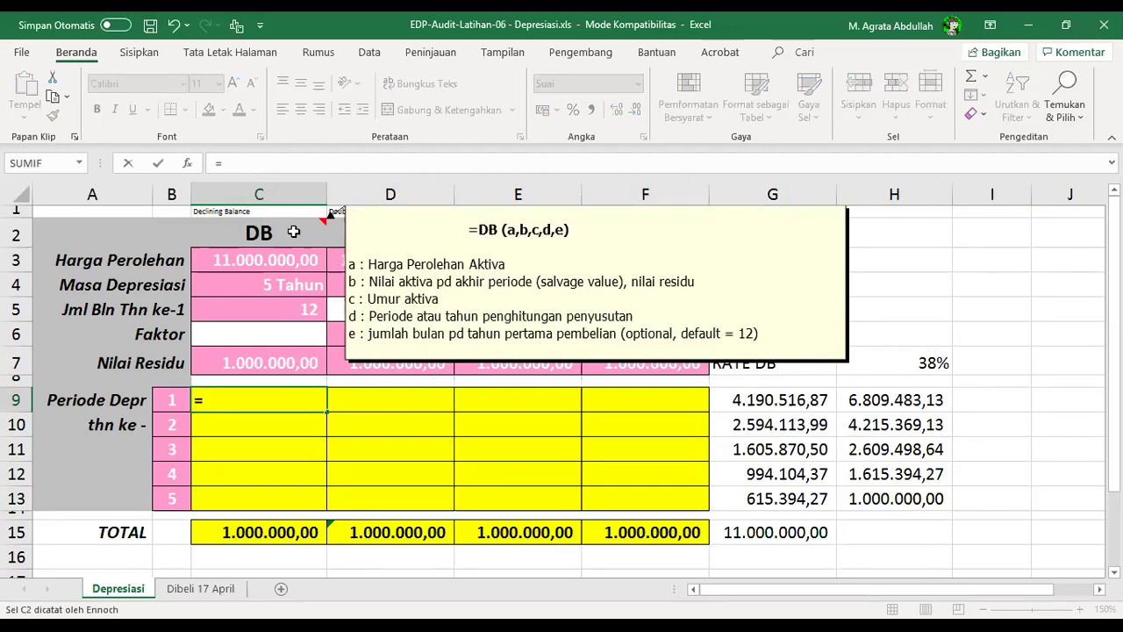
type("db(")
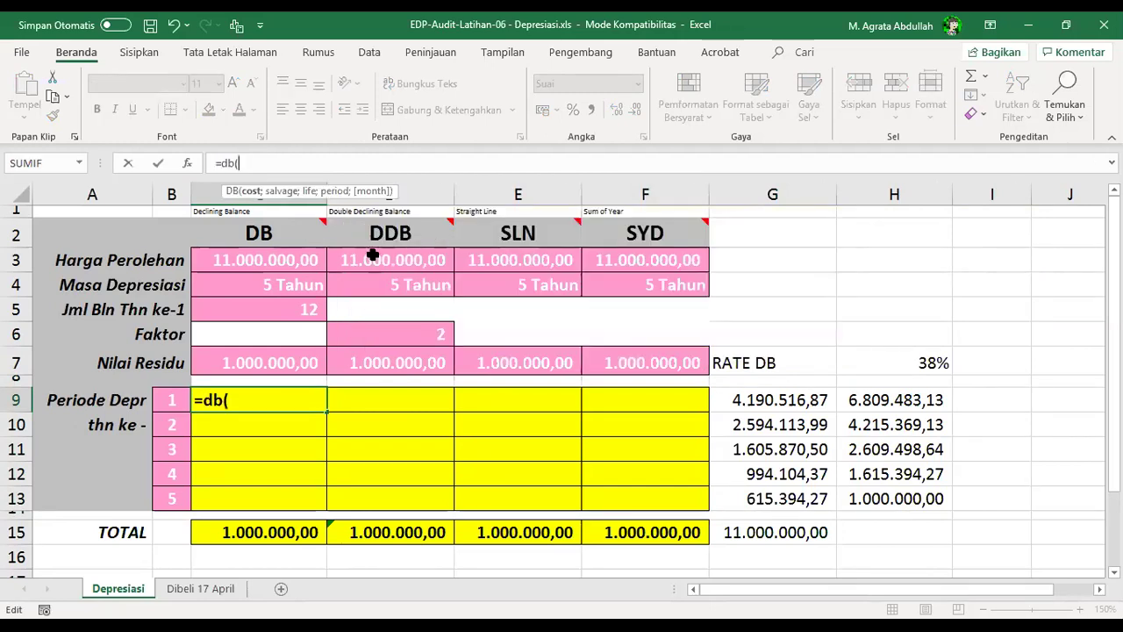
left_click(261, 256)
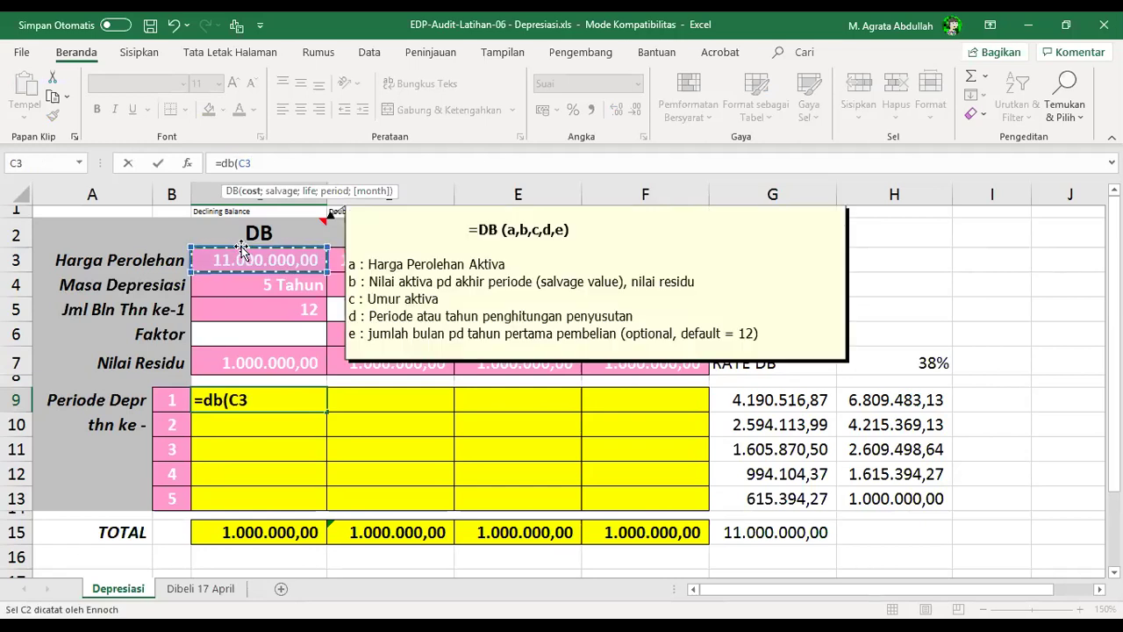
type(";")
left_click(250, 367)
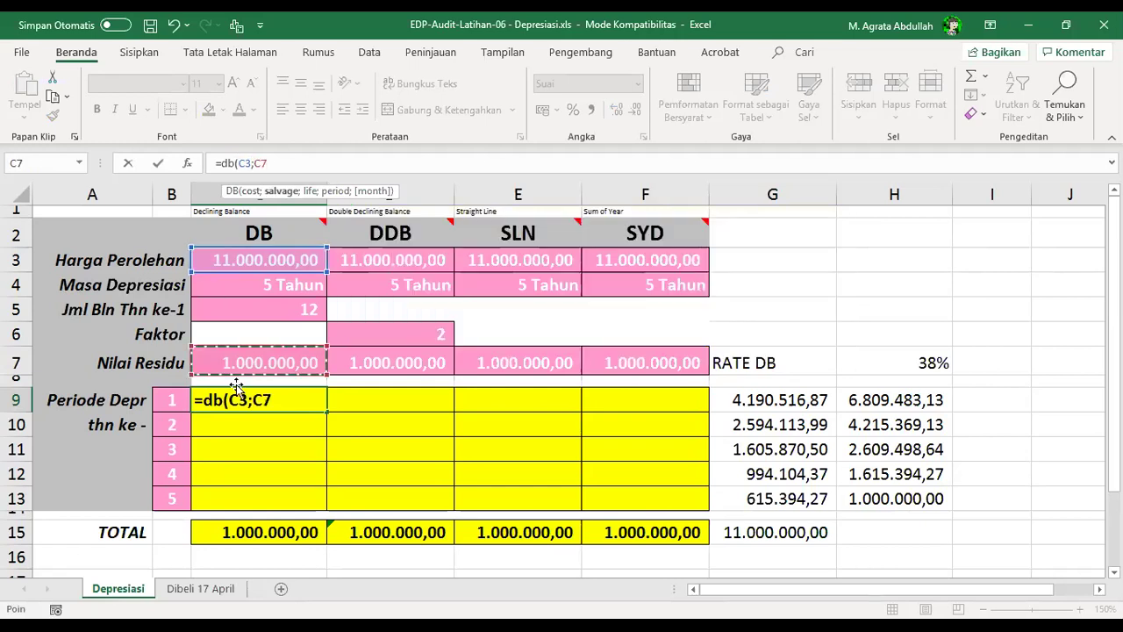
type(";")
left_click(268, 283)
type(";")
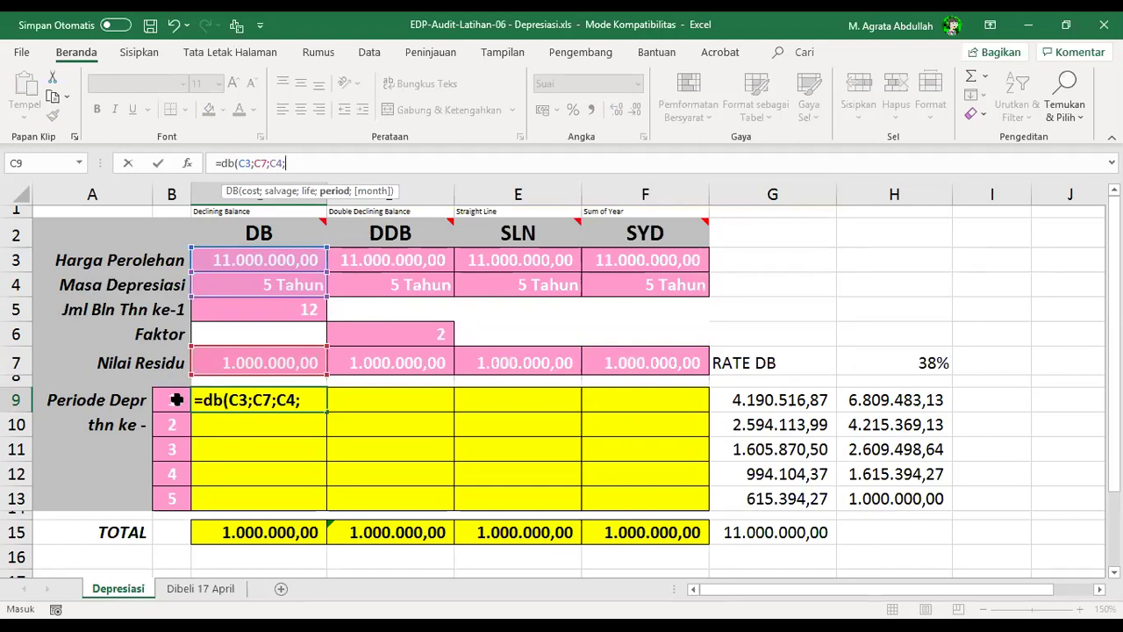
left_click(176, 400)
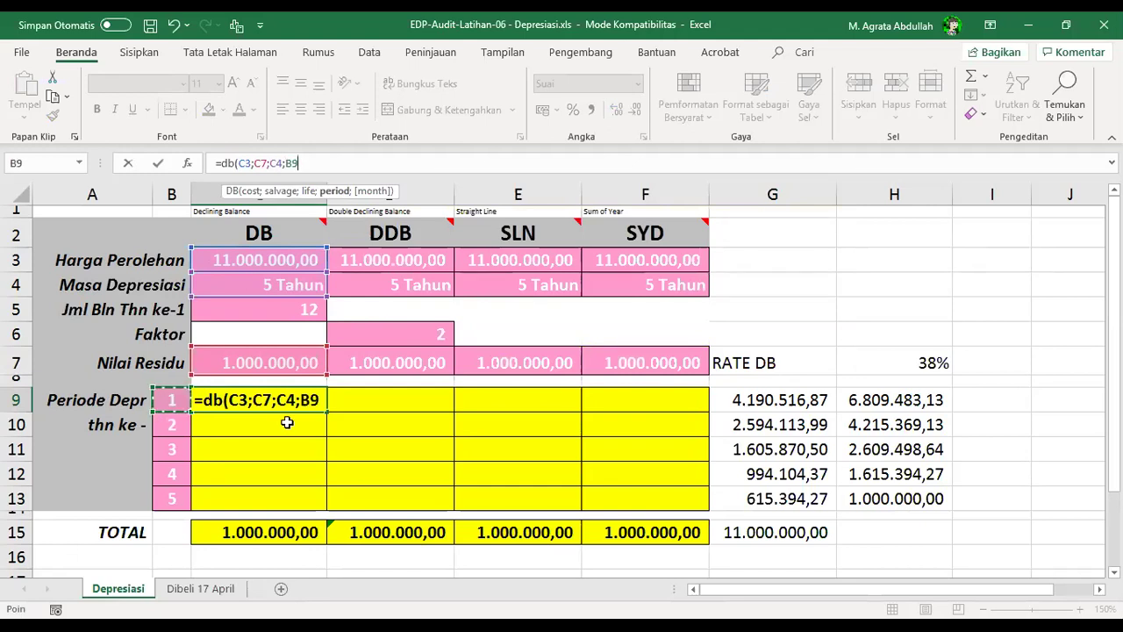
type(")")
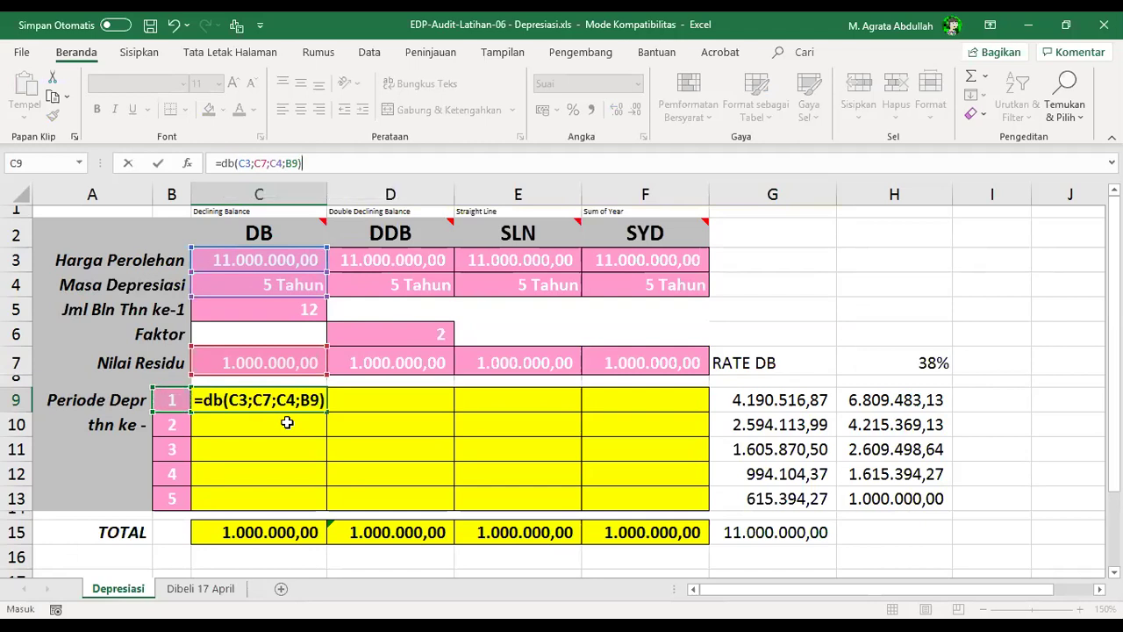
key("ctrl+Return")
left_click_drag(326, 411, 385, 428)
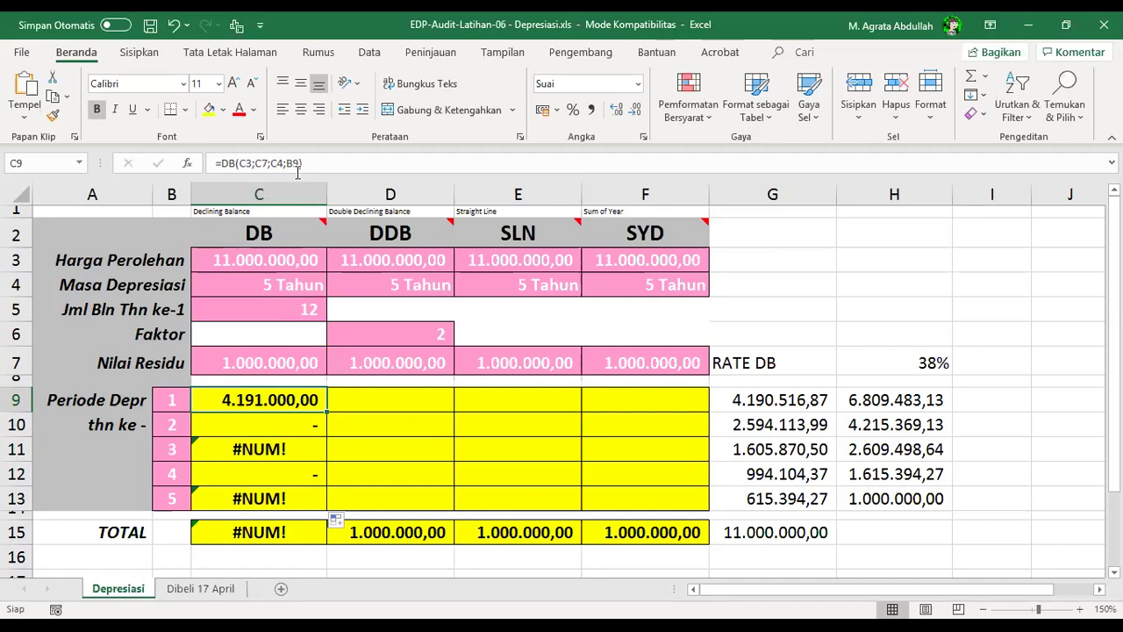
- Make the C3, C7 and C4 references absolute in the C9 DB formula and refill it down to C13
double_click(263, 157)
key("F4")
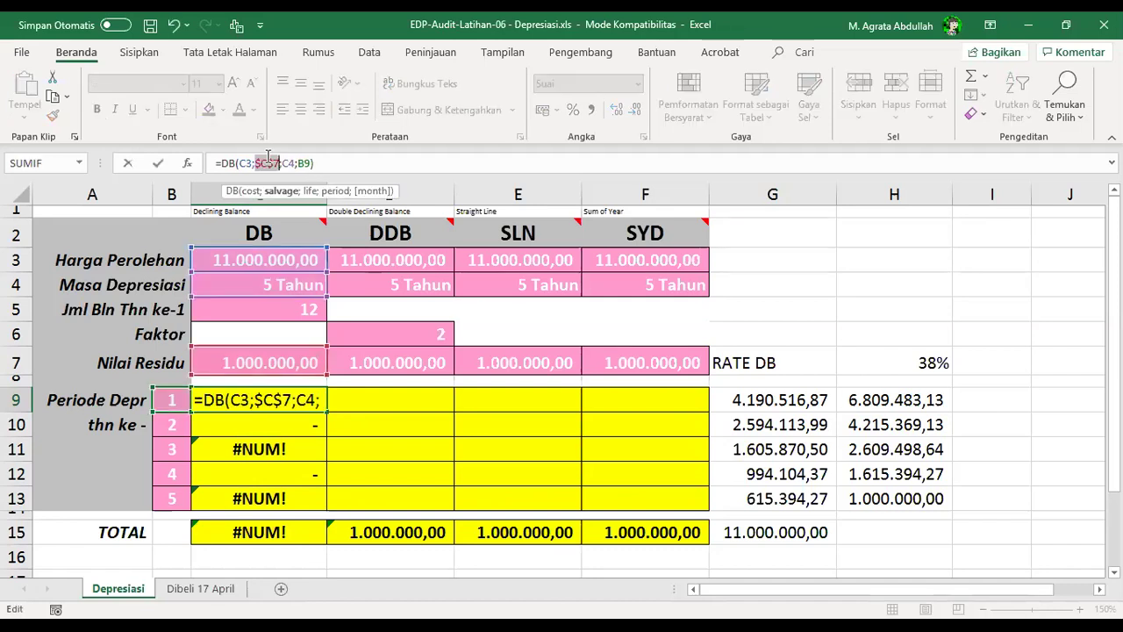
left_click(287, 160)
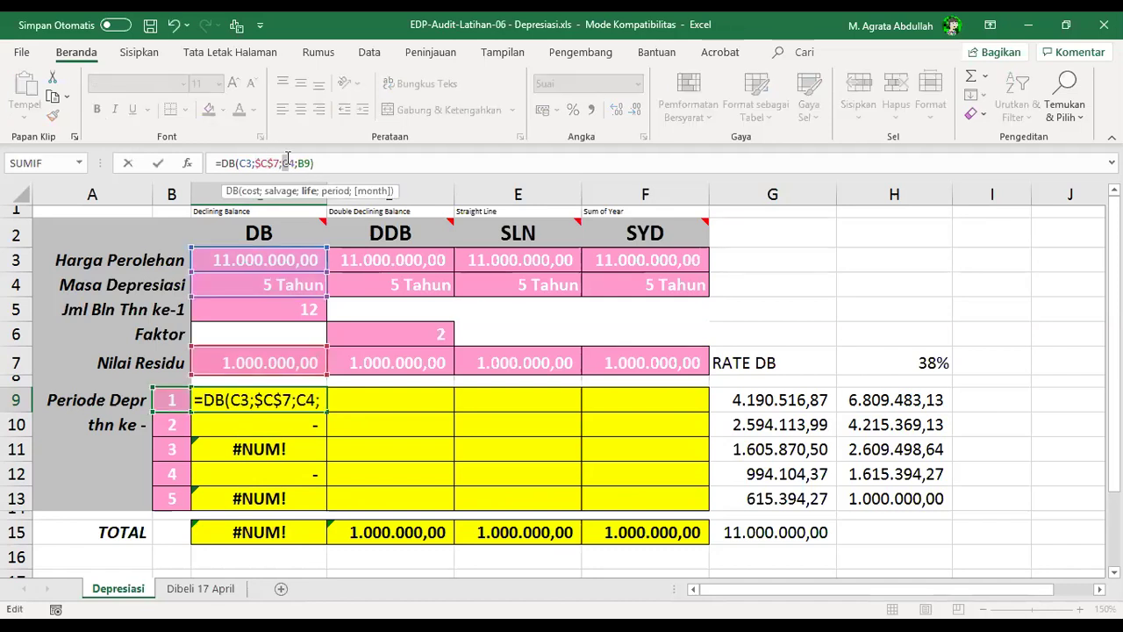
left_click_drag(280, 163, 296, 167)
key("F4")
left_click_drag(241, 163, 252, 164)
key("F4")
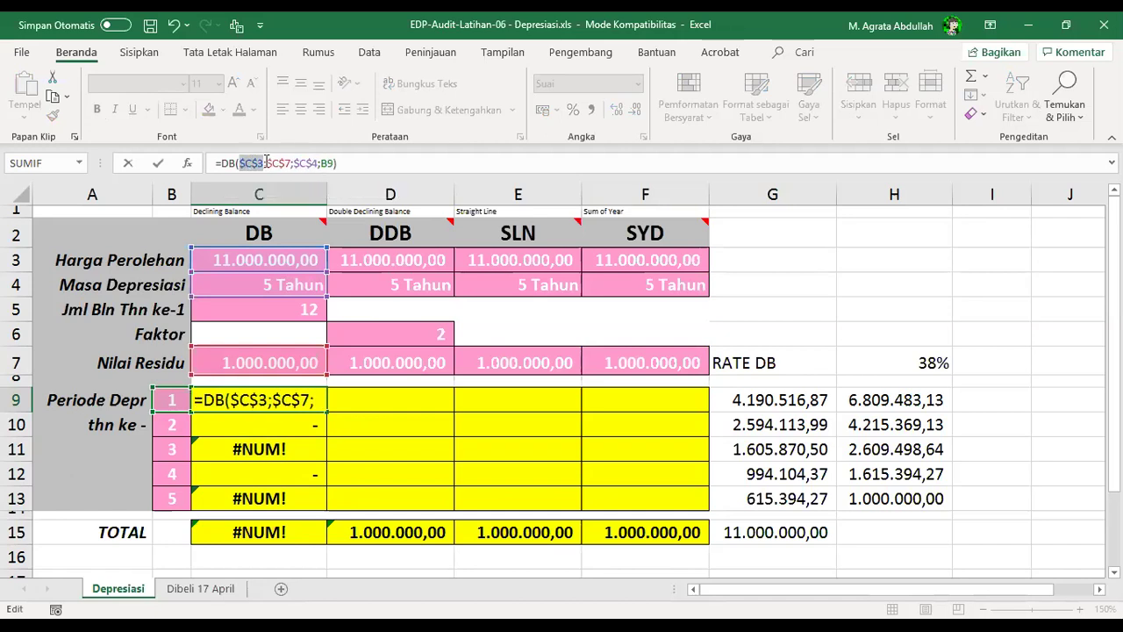
key("ctrl+Return")
double_click(334, 416)
left_click(409, 446)
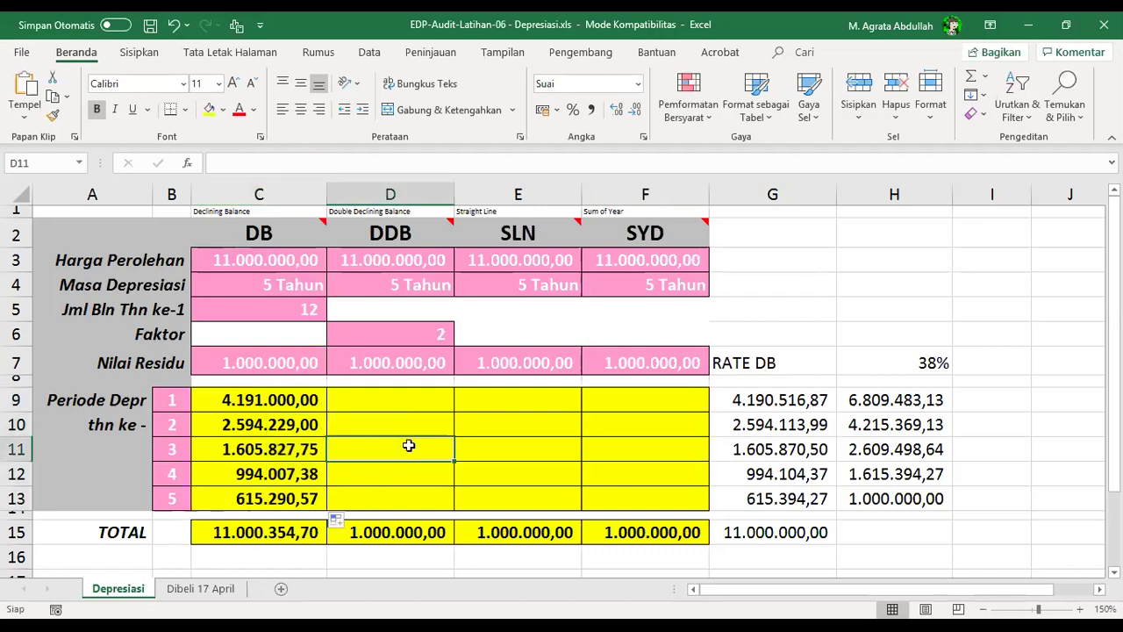
- Compare the DB column's total with the manual declining balance formulas and total in columns G and H
left_click(298, 534)
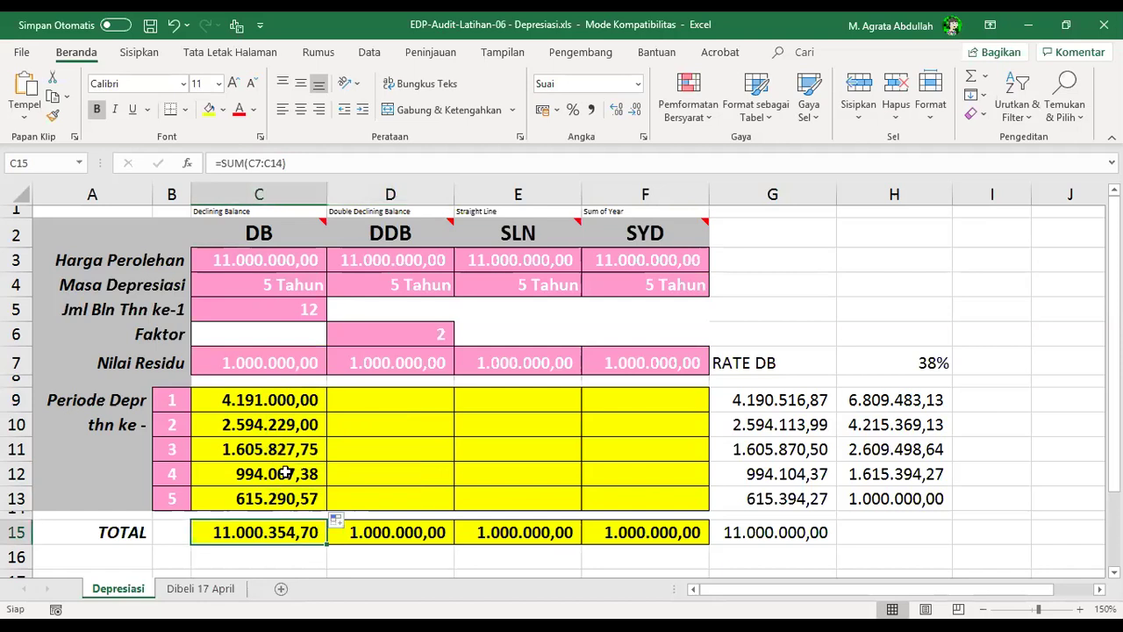
left_click(856, 401)
left_click(781, 400)
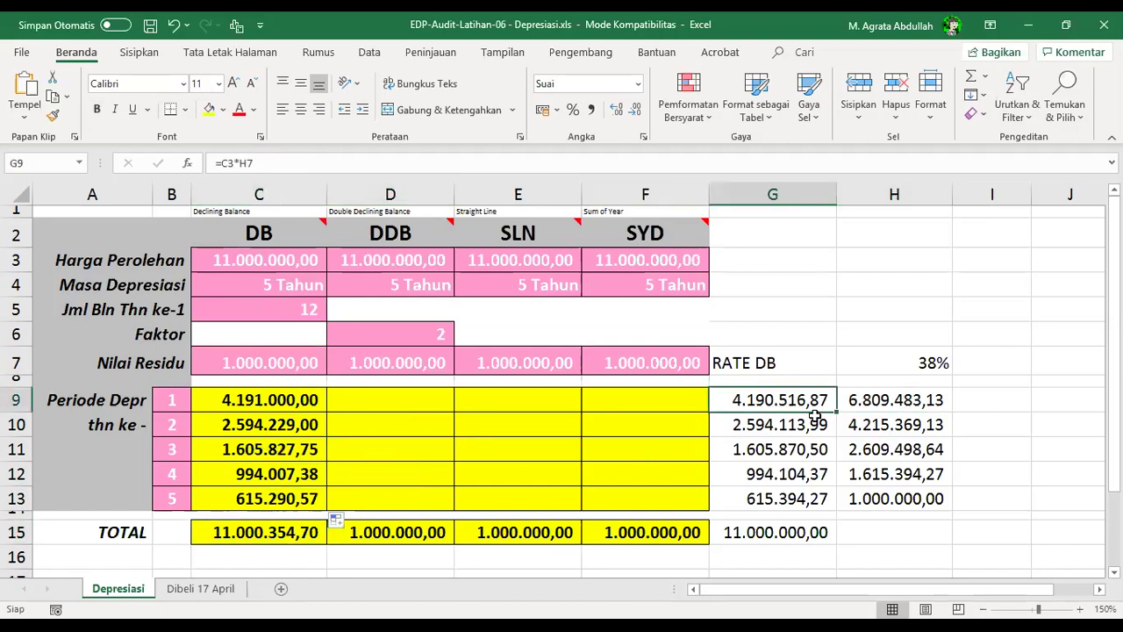
left_click(797, 533)
left_click(802, 505)
left_click(869, 506)
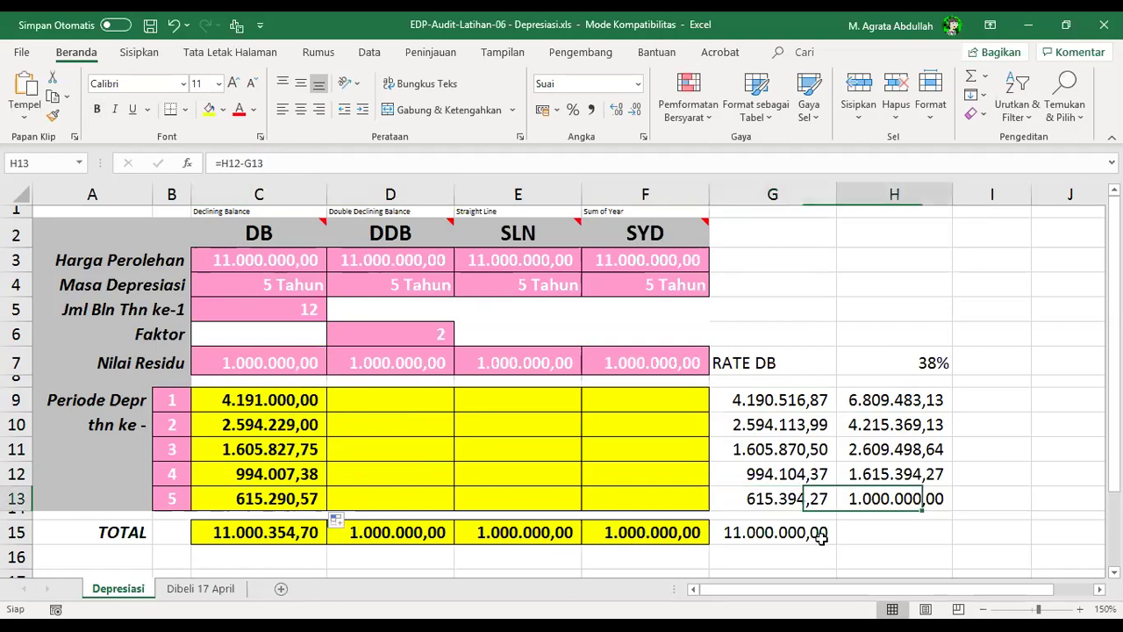
left_click(819, 535)
left_click(792, 402)
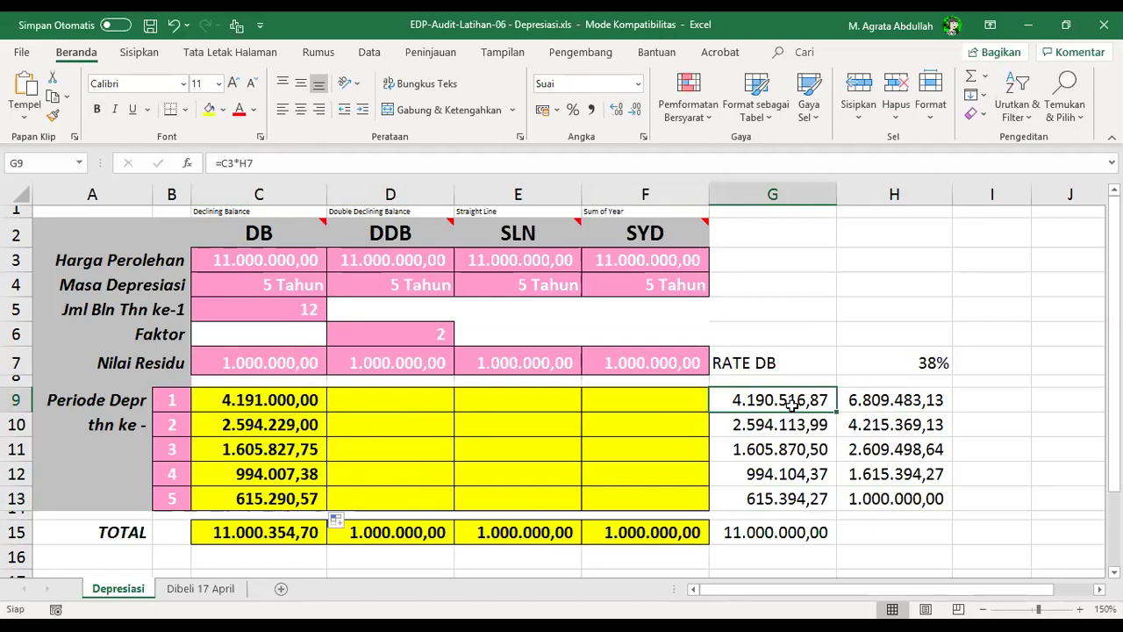
left_click(813, 474)
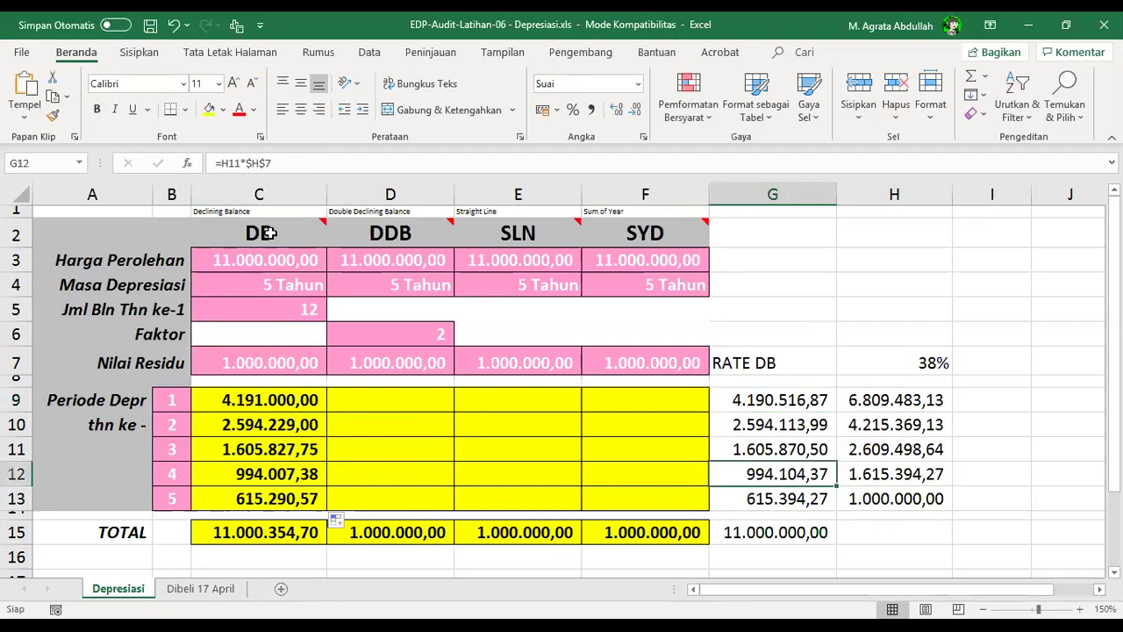
left_click(270, 232)
- Replace the period 5 DB formula in C13 with =C3-SUM(C9:C12)
left_click(263, 498)
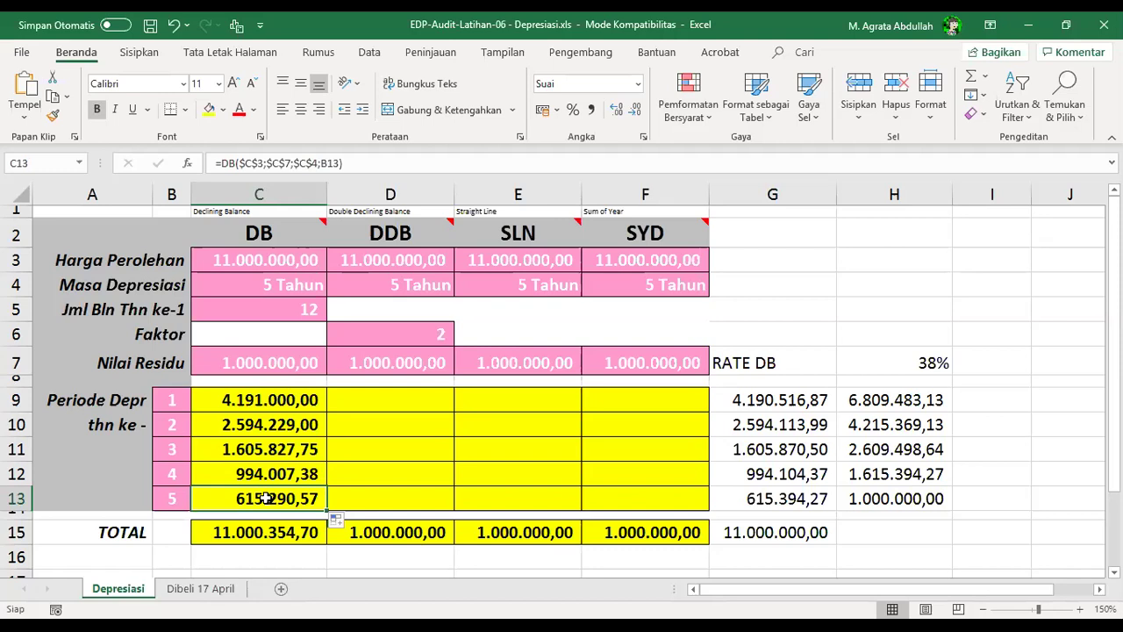
type("=")
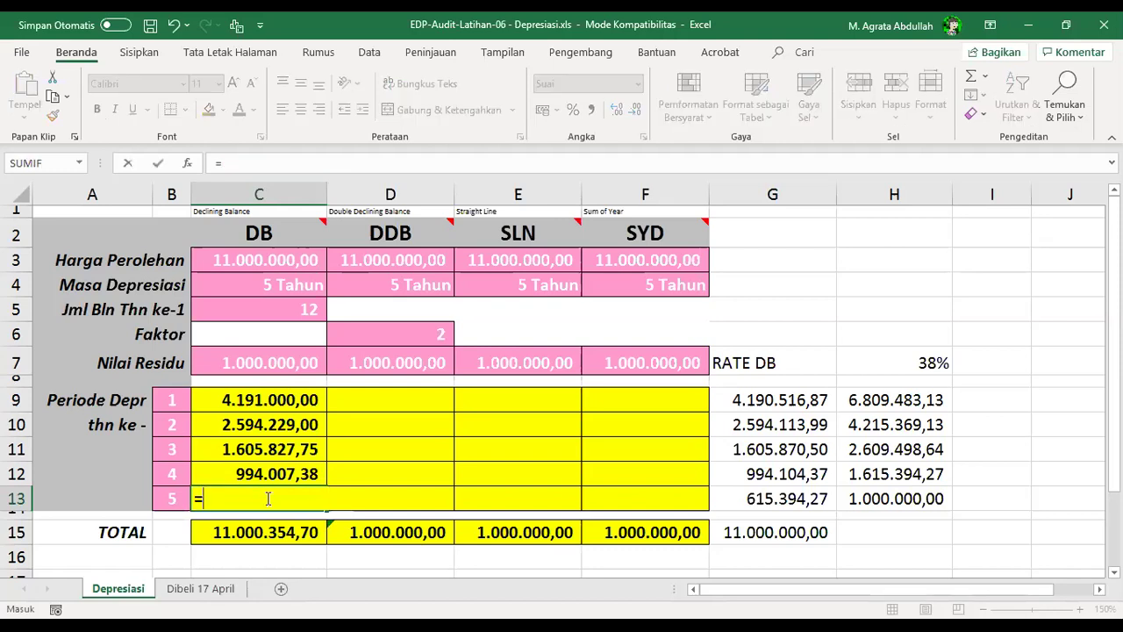
type("11000")
key("BackSpace")
key("BackSpace")
key("BackSpace")
key("BackSpace")
key("BackSpace")
left_click(281, 260)
type("-")
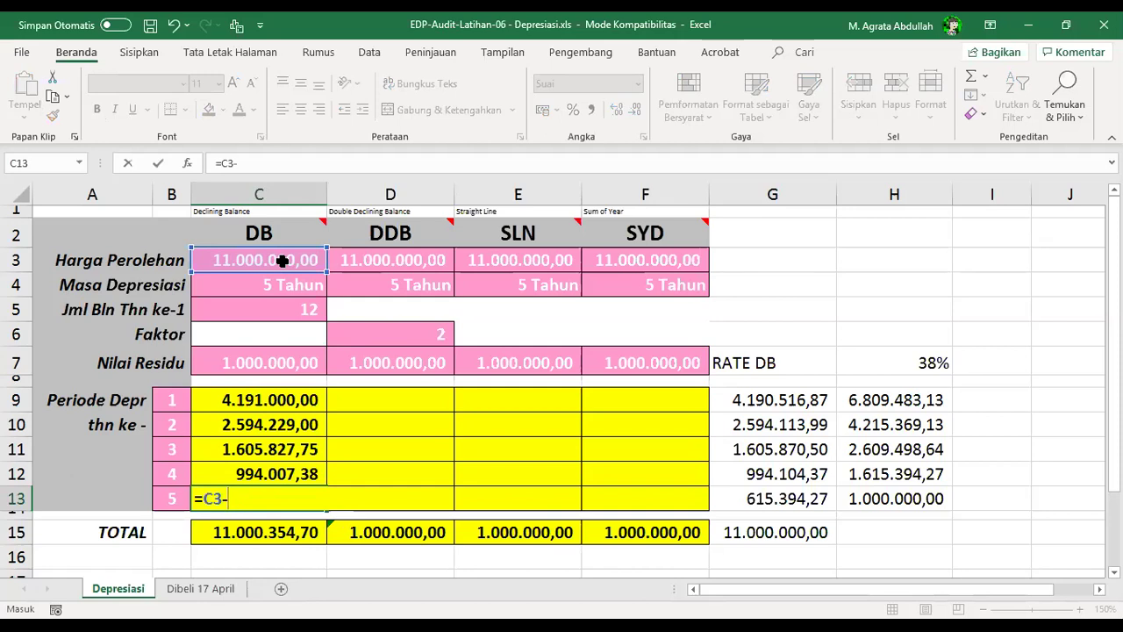
type("sum(")
key("Up")
key("shift+Up")
key("shift+Up")
key("shift+Up")
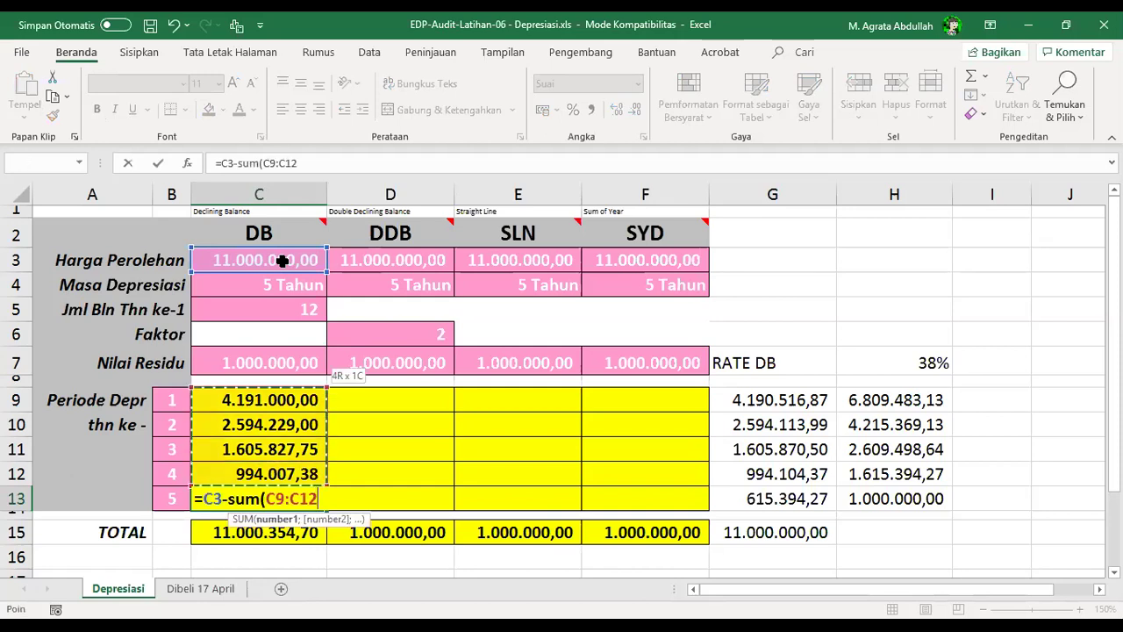
type(")")
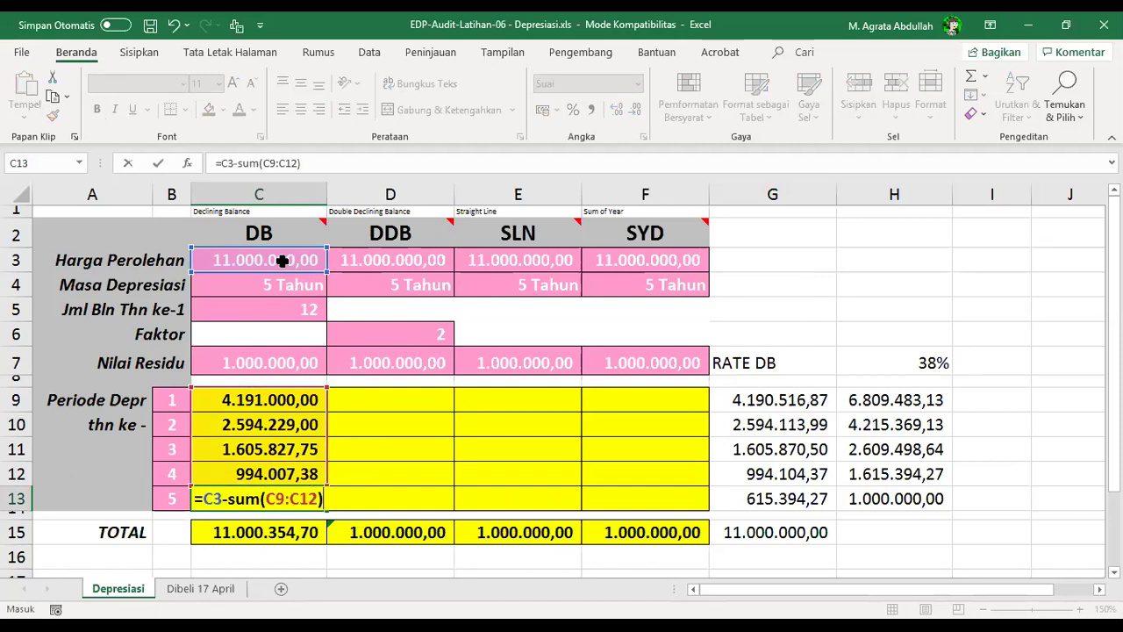
key("ctrl+Return")
- Subtract the residual value in the C13 formula as well, making it =C3-C7-SUM(C9:C12)
left_click(239, 163)
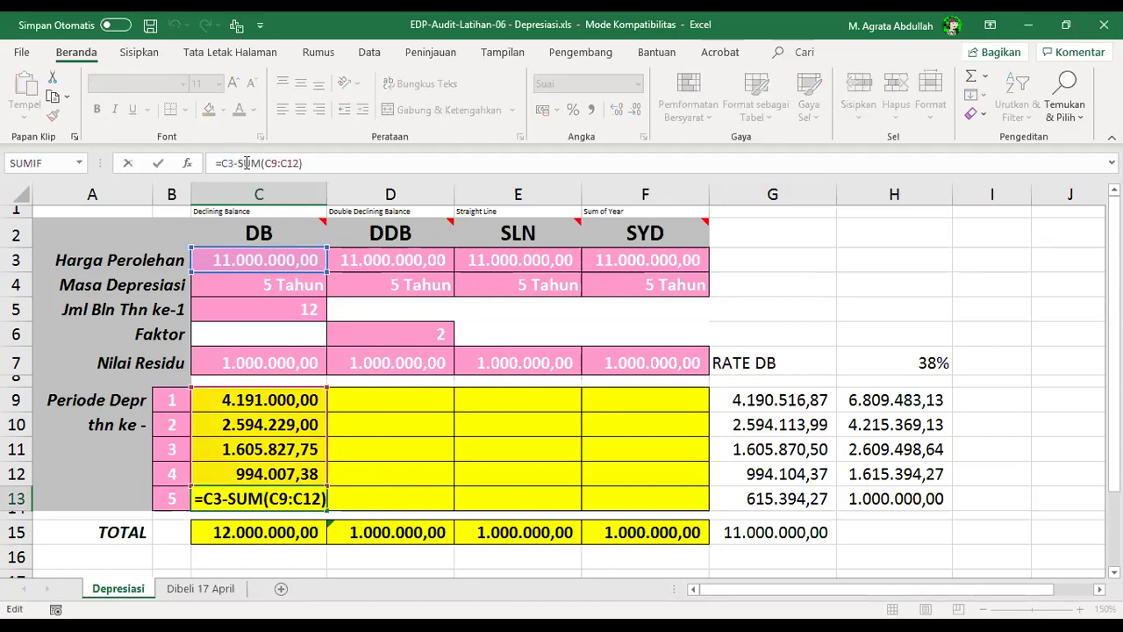
type("-")
left_click(260, 367)
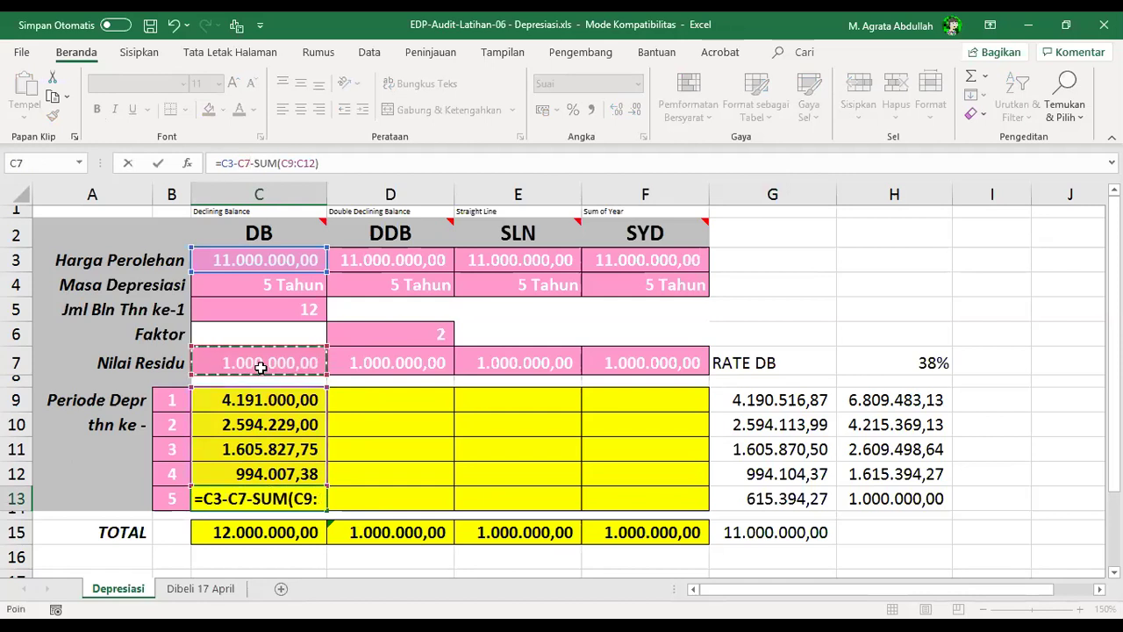
key("Return")
key("Up")
key("Right")
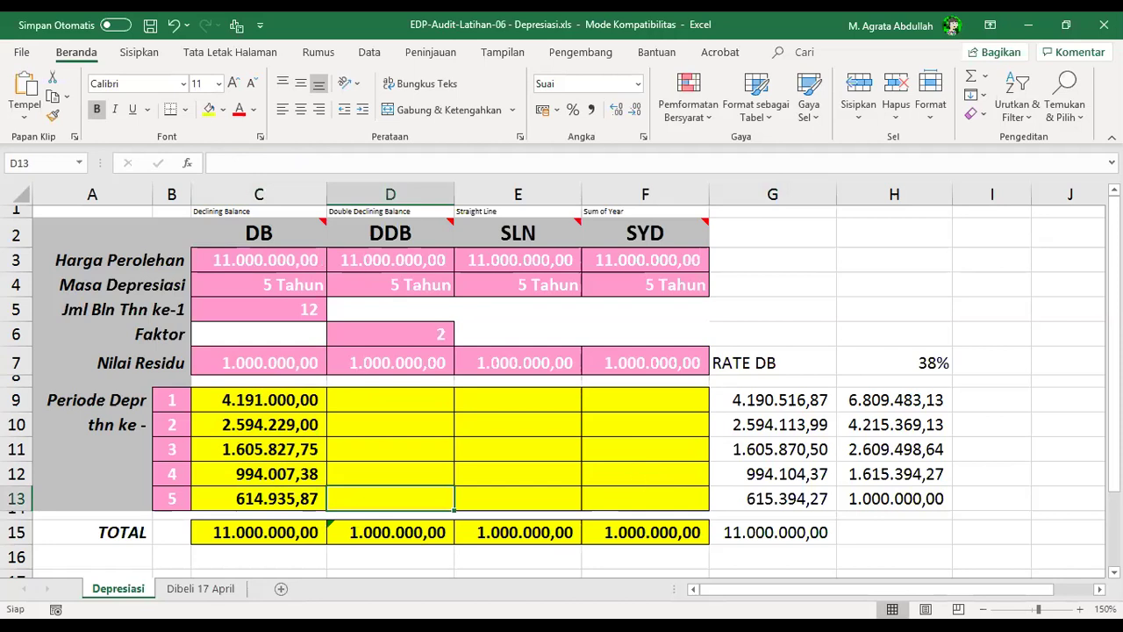
left_click(444, 469)
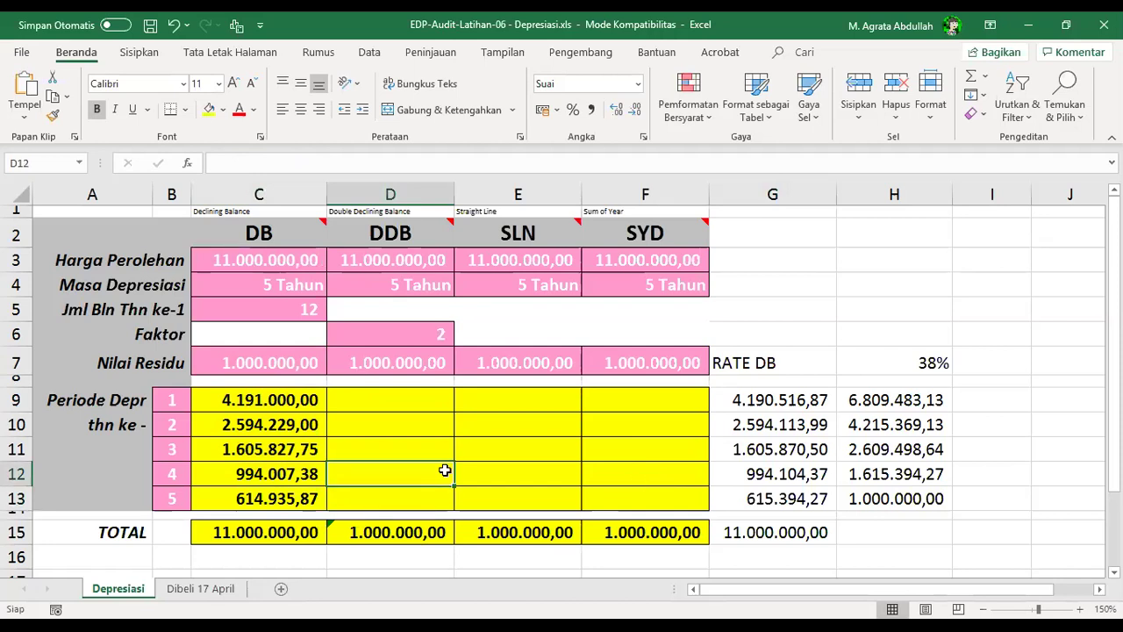
left_click(351, 427)
left_click(292, 401)
left_click(273, 494)
left_click(281, 404)
- Begin a DDB formula in D9 with D3 as cost, D7 as salvage and D4 as life
left_click(362, 399)
type("=")
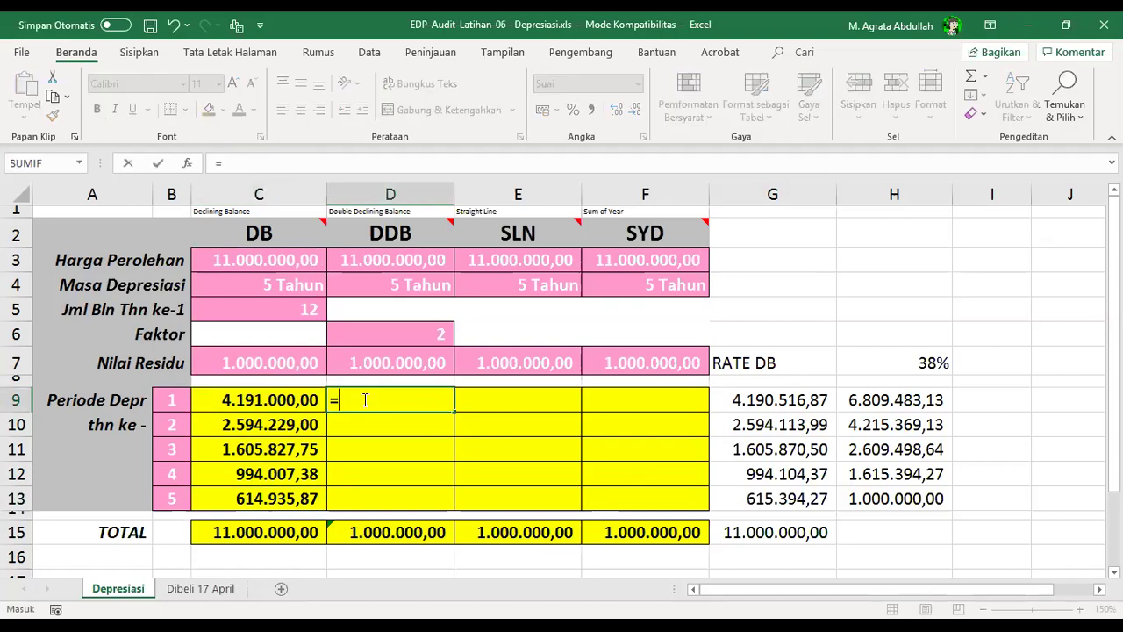
type("ddb")
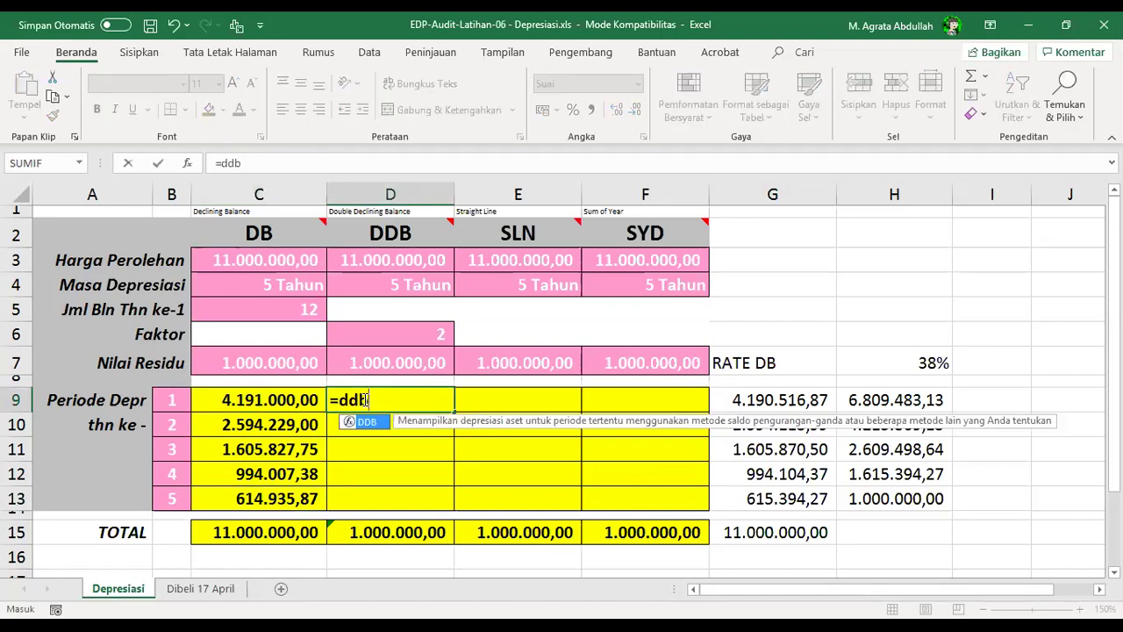
type("(")
left_click(387, 259)
type(";")
left_click(423, 363)
type(";")
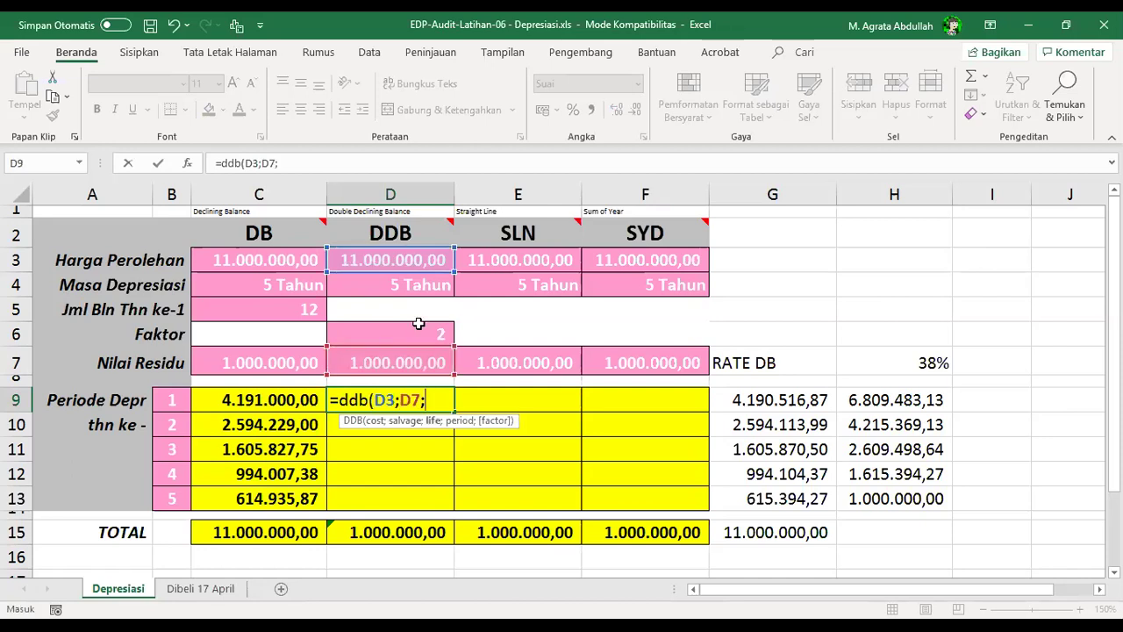
left_click(415, 287)
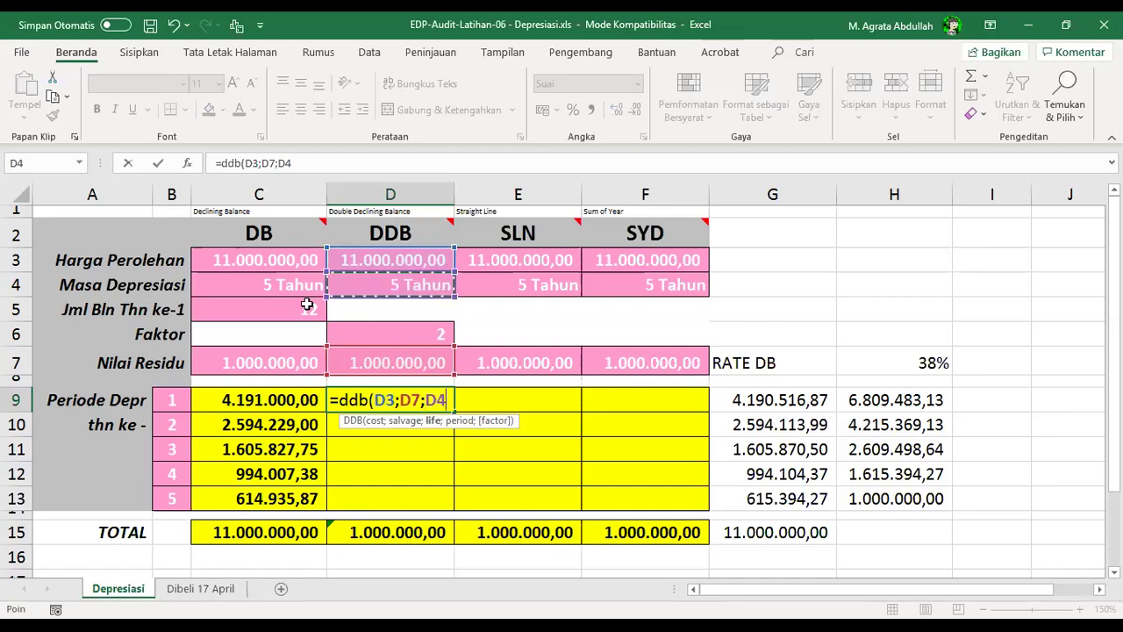
- Make the D3, D7 and D4 references in the D9 DDB formula absolute
left_click(256, 165)
key("F4")
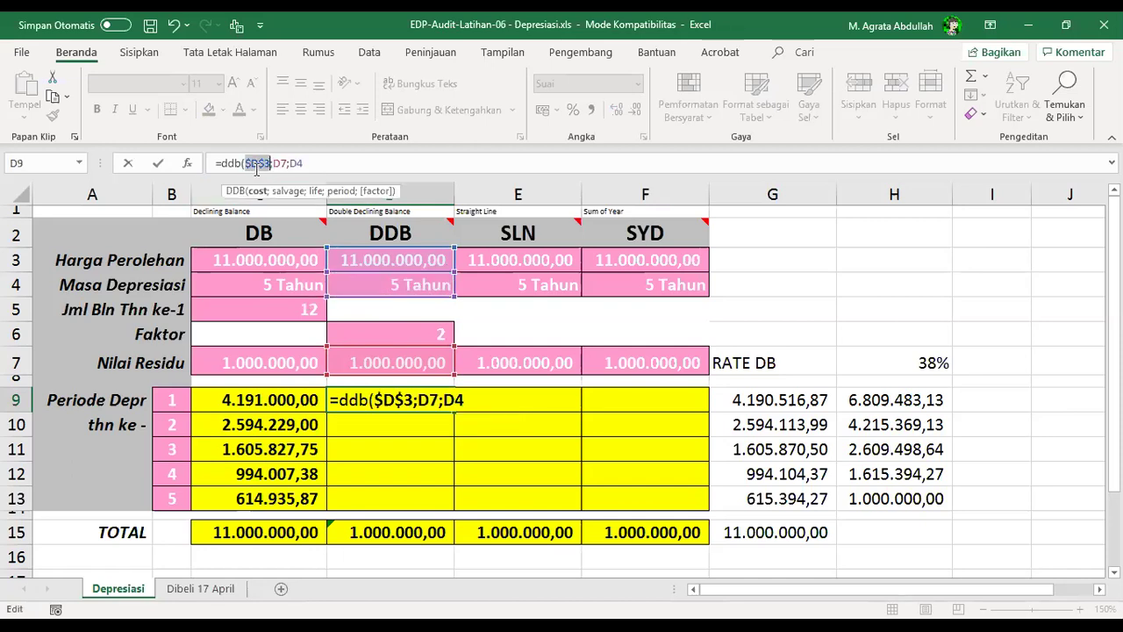
key("Right")
key("Right")
key("Right")
key("F4")
key("Right")
key("Right")
key("Right")
key("F4")
key("Right")
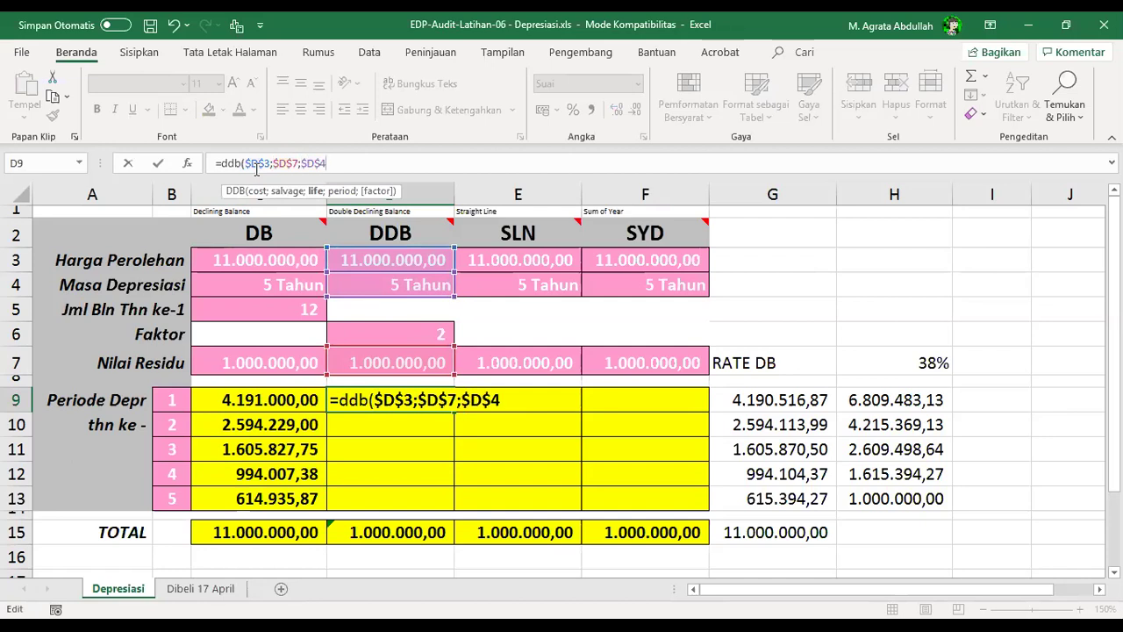
- Complete the D9 DDB formula with B9 as the period, leaving out the optional factor argument
type(";")
left_click(168, 399)
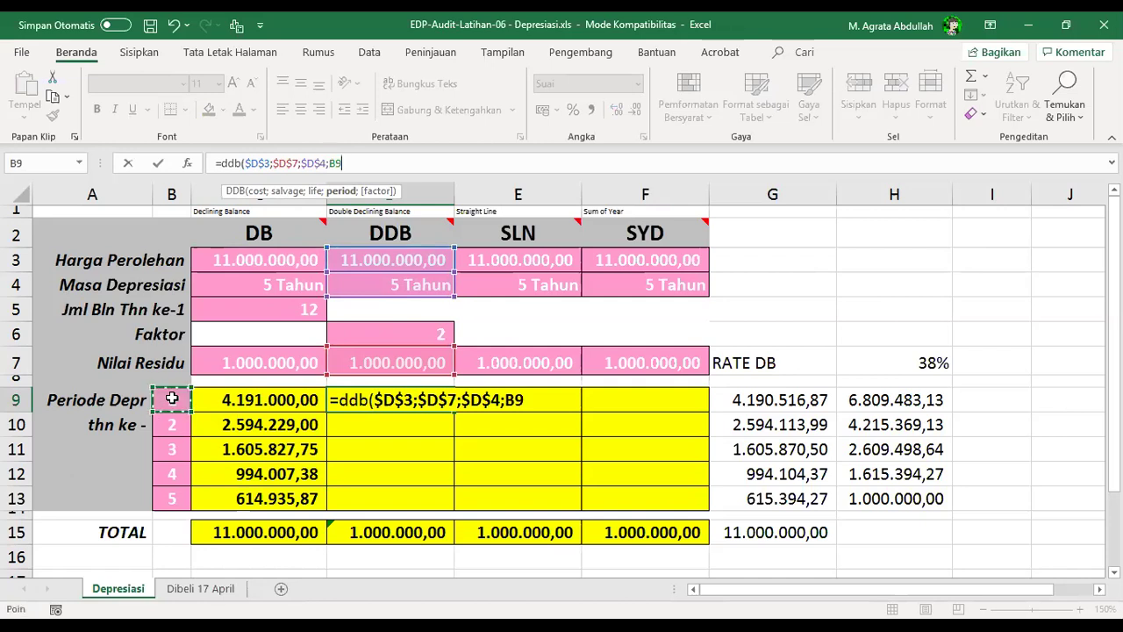
type(";")
left_click(401, 335)
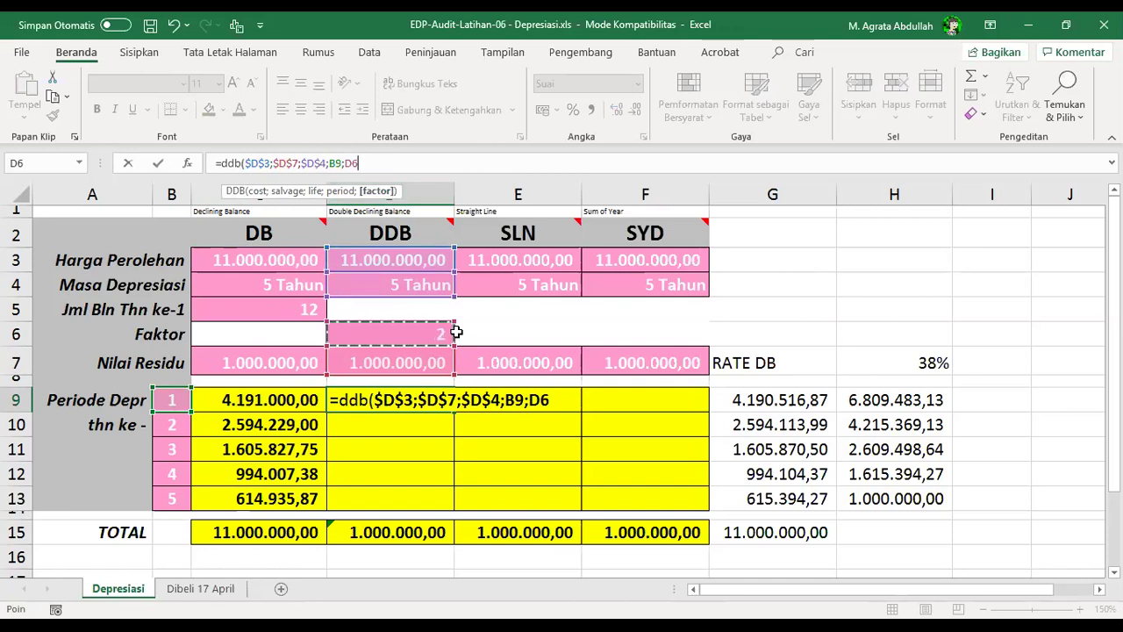
key("BackSpace")
key("BackSpace")
key("BackSpace")
type(")")
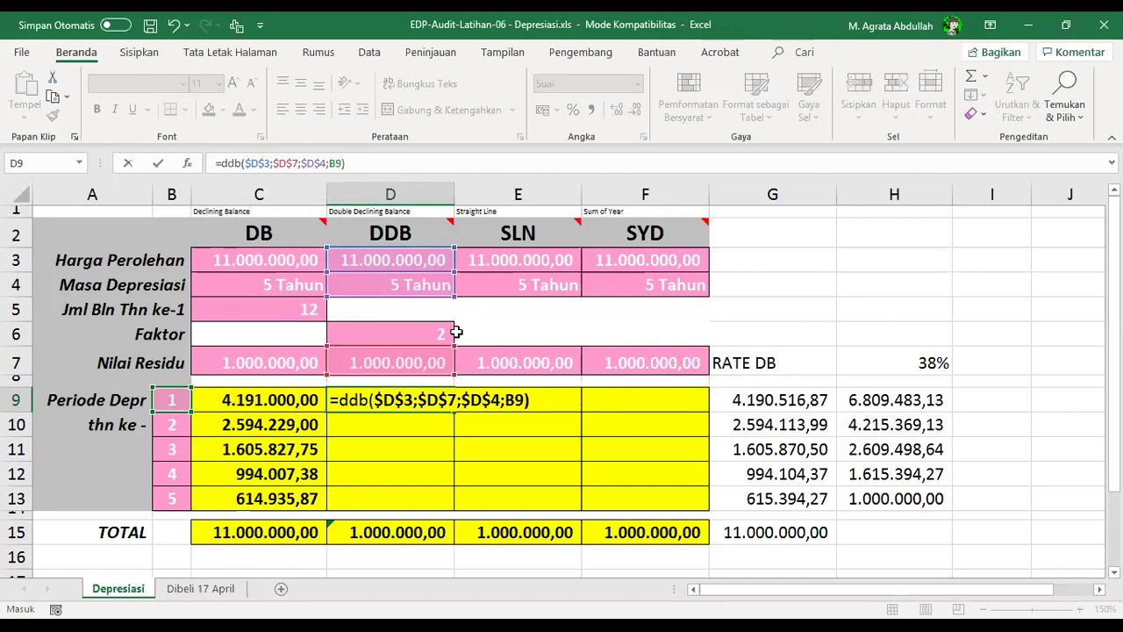
key("ctrl+Return")
- Fill the DDB formula from D9 down to D13 and check the formulas for periods 1 to 5
left_click_drag(455, 412, 457, 511)
left_click(490, 443)
left_click(407, 396)
key("Down")
key("Down")
key("Down")
key("Down")
left_click(412, 406)
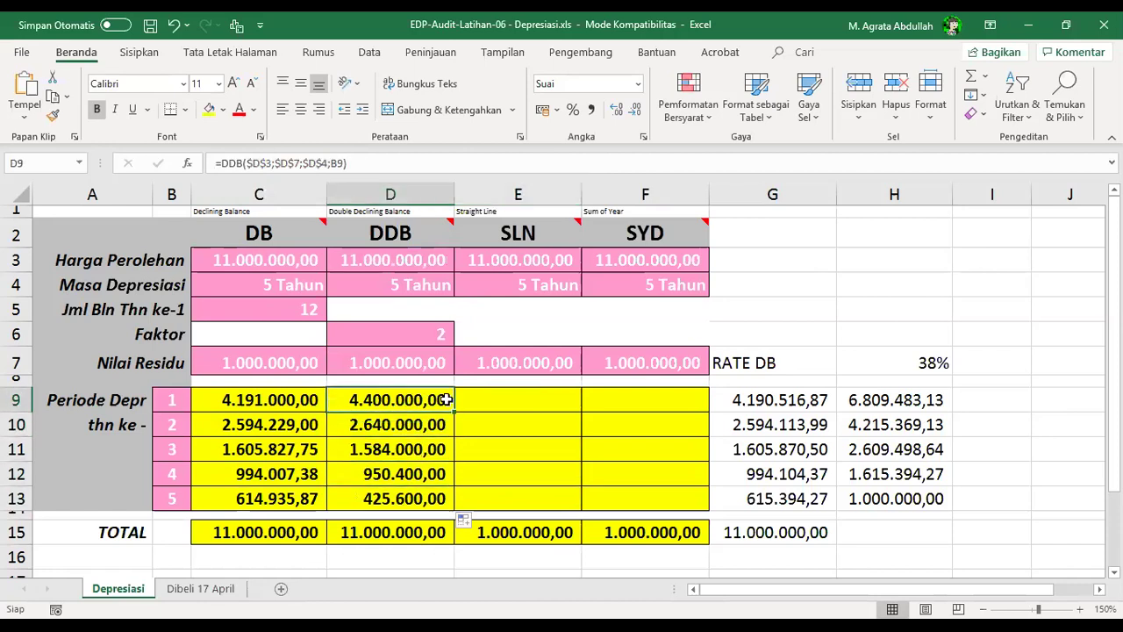
- Build an SLN formula in E9 with E3 as cost, E7 as salvage and E4 as life
left_click(487, 399)
type("=")
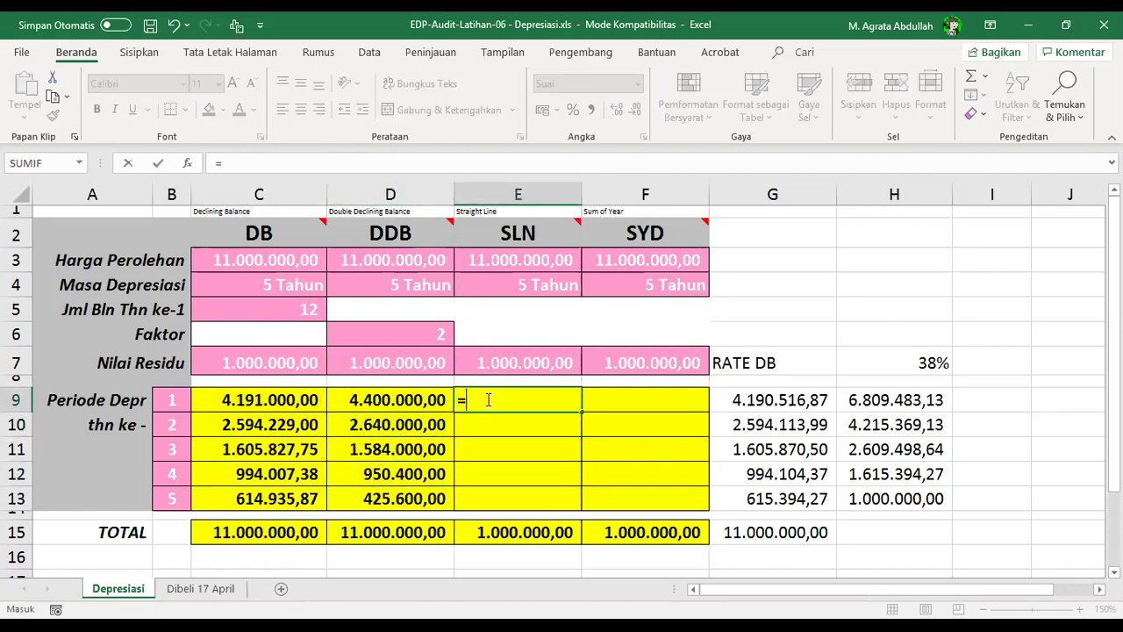
type("sln(")
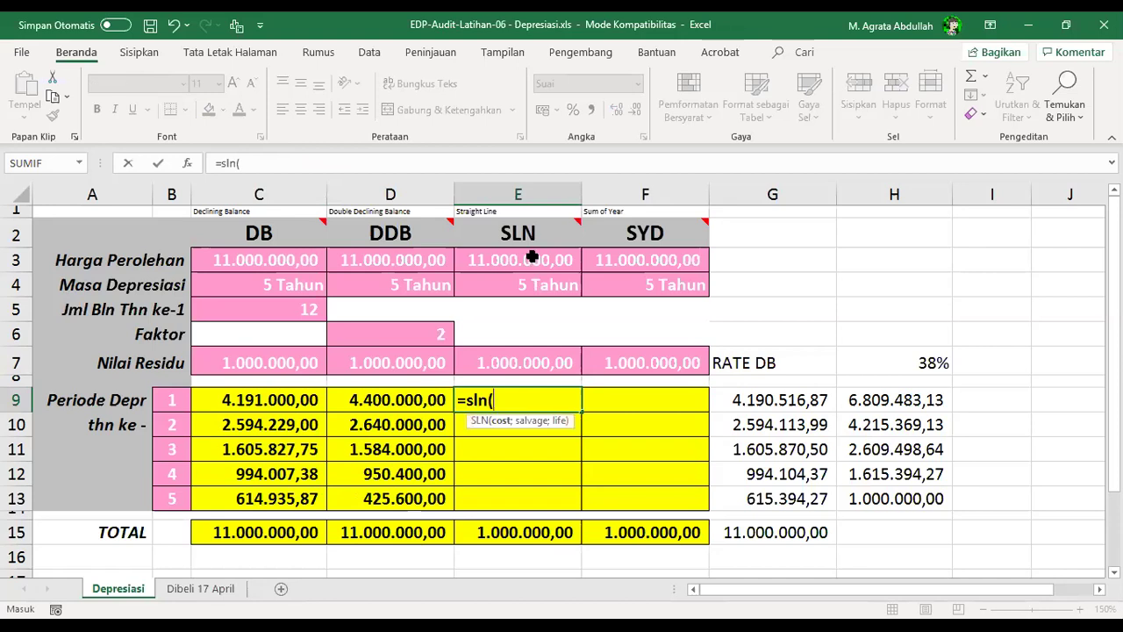
left_click(532, 257)
type(";")
left_click(550, 360)
type(";")
left_click(485, 286)
type(")")
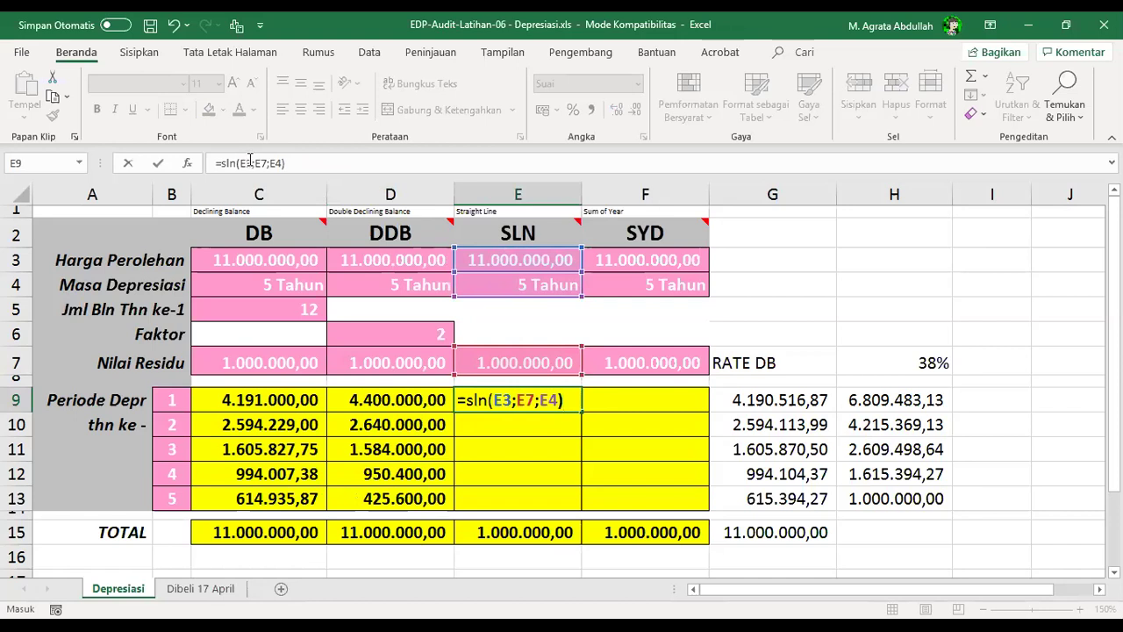
- Make all three references in the E9 SLN formula absolute and fill the formula down to E13
left_click(250, 160)
key("F4")
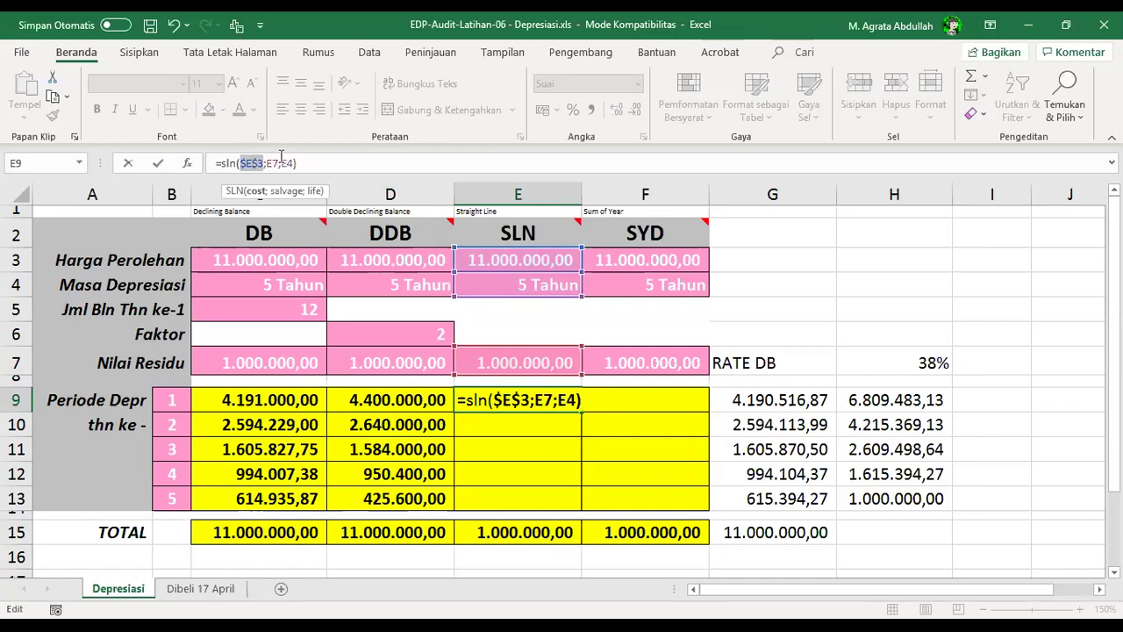
left_click(274, 163)
key("F4")
left_click(302, 163)
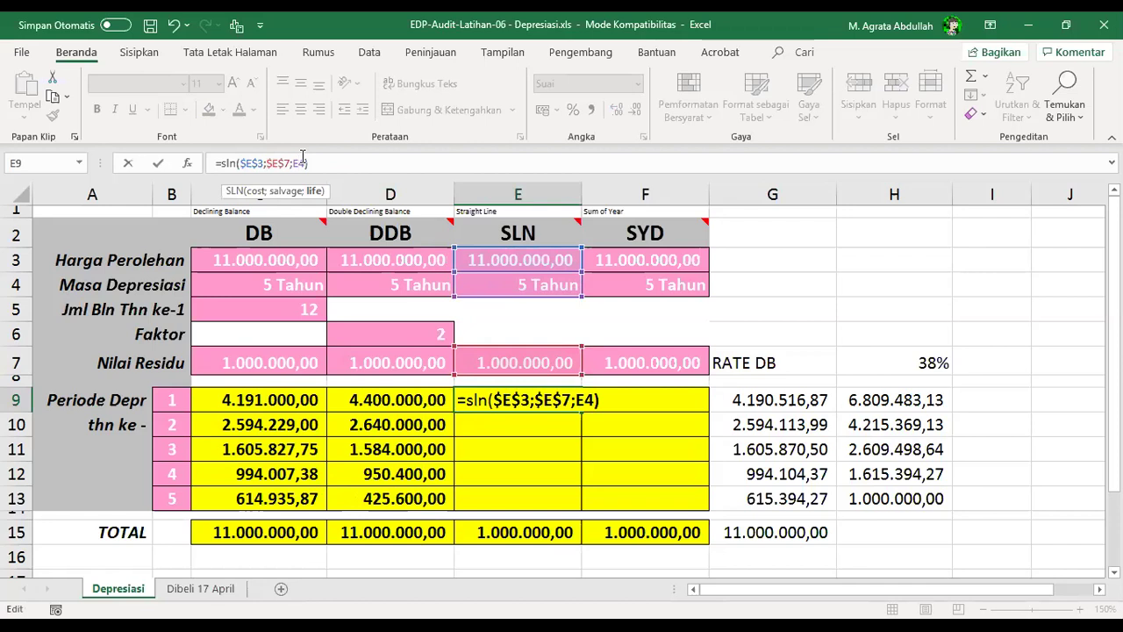
key("F4")
key("ctrl+Return")
left_click_drag(581, 411, 575, 509)
- Begin a SYD formula in F9 with absolute references to F3 as cost and F7 as salvage
left_click(629, 401)
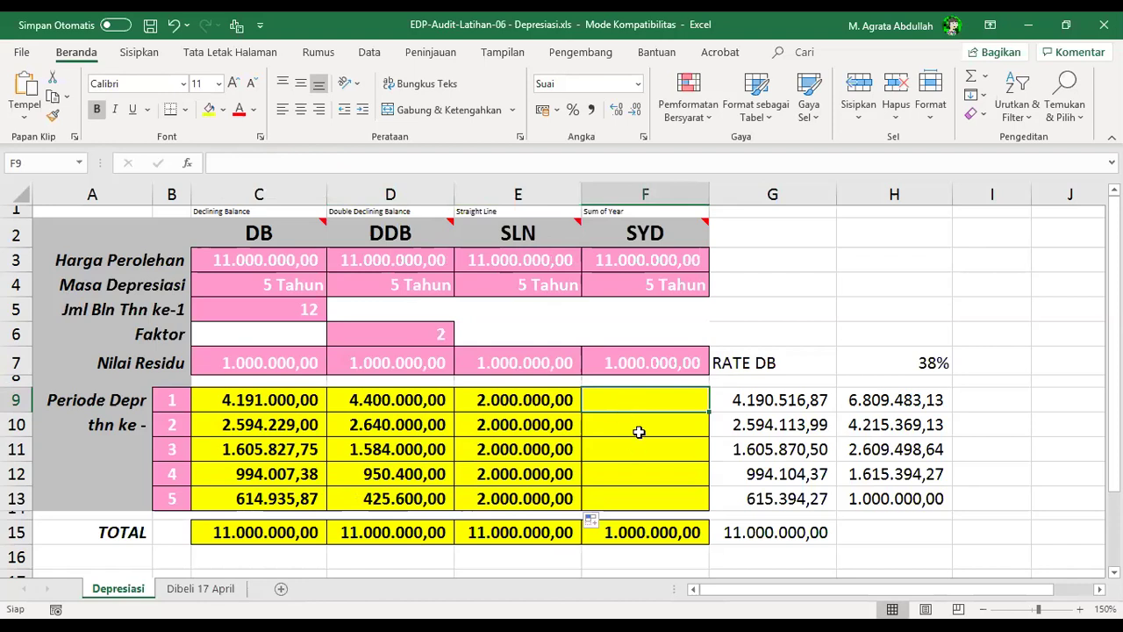
type("=")
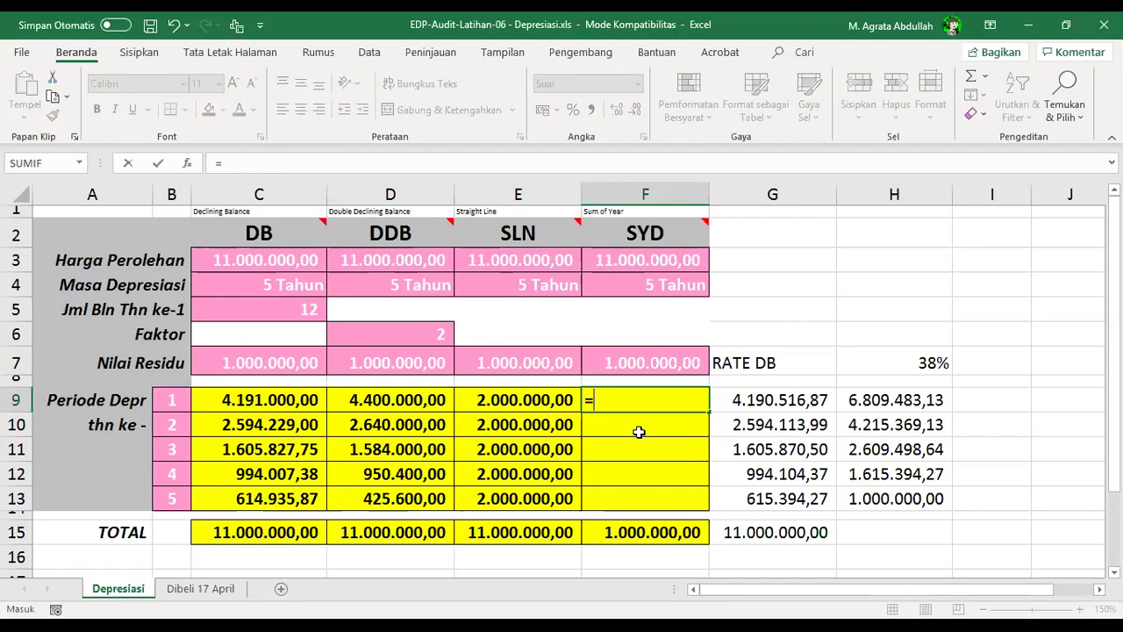
type("syd(")
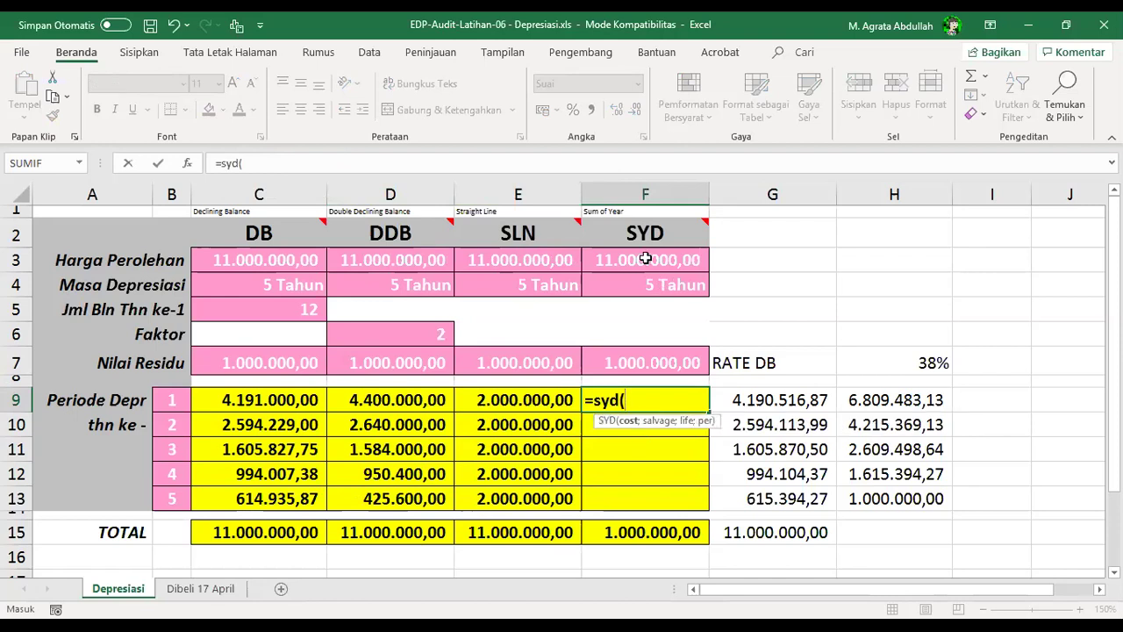
left_click(646, 258)
key("F4")
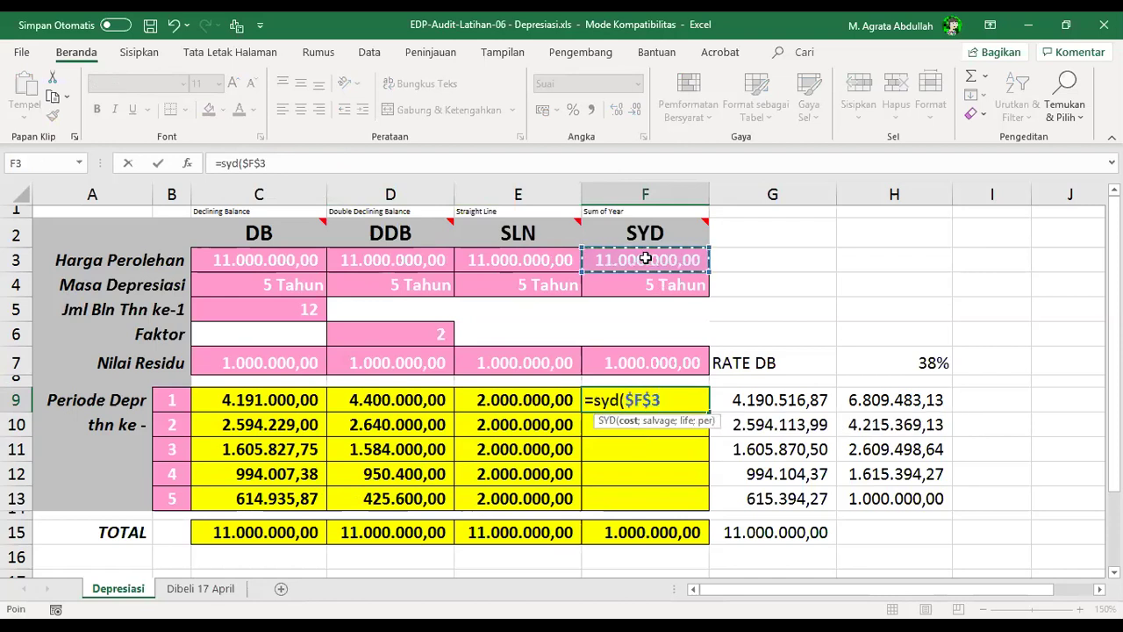
type(";")
left_click(654, 367)
key("F4")
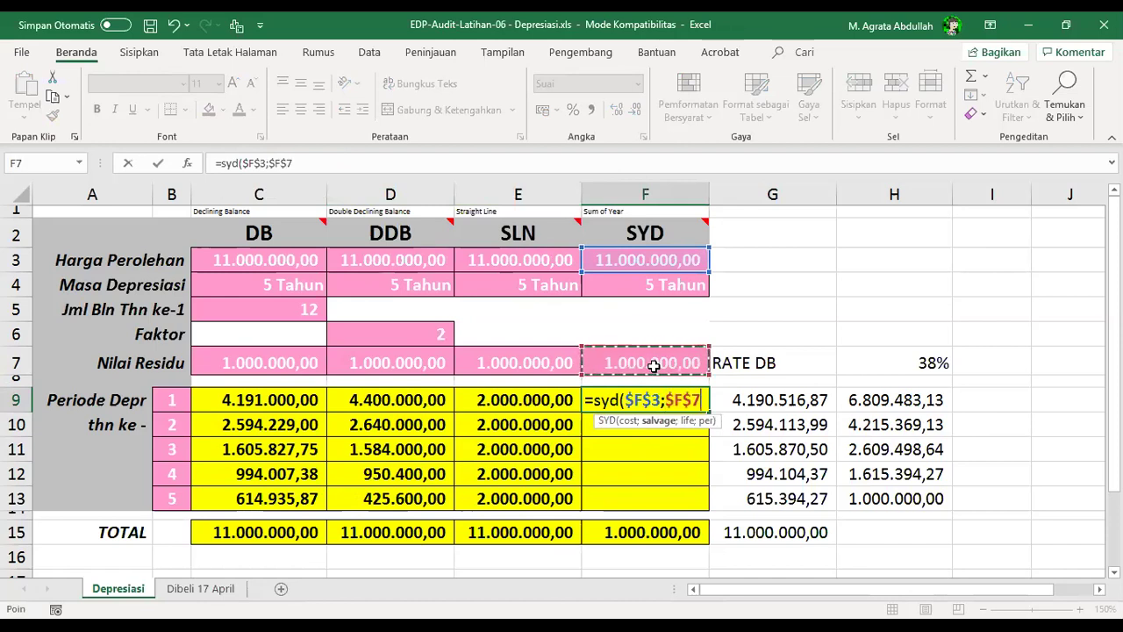
- Complete the F9 SYD formula with $F$4 as life and B9 as period, and fill it down to F13
type(";")
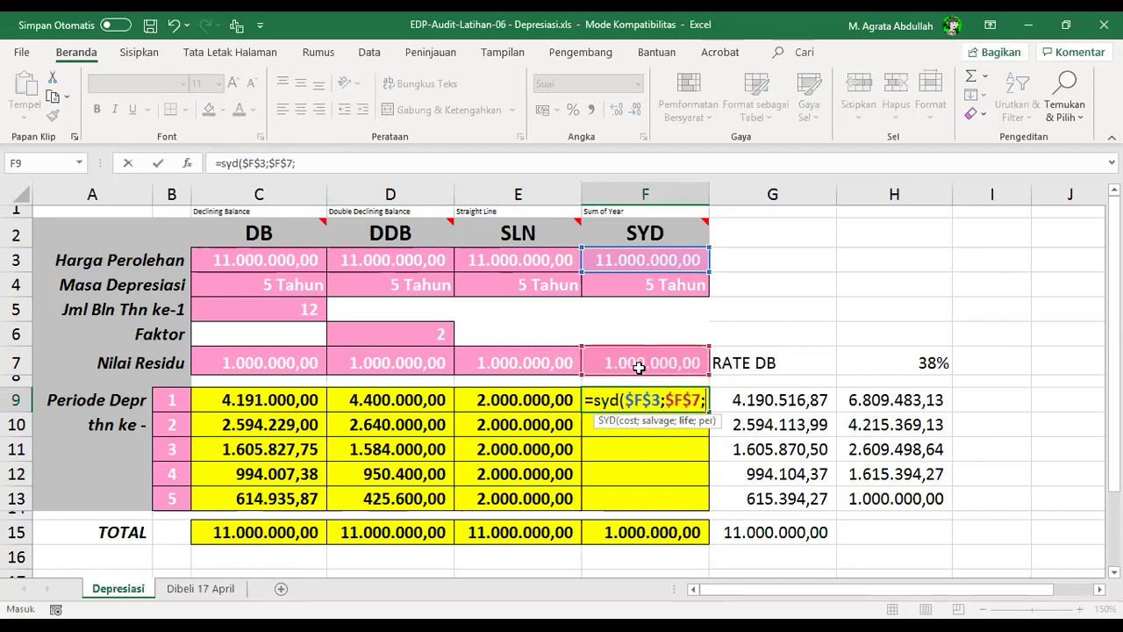
left_click(654, 284)
key("F4")
type(";")
left_click(173, 400)
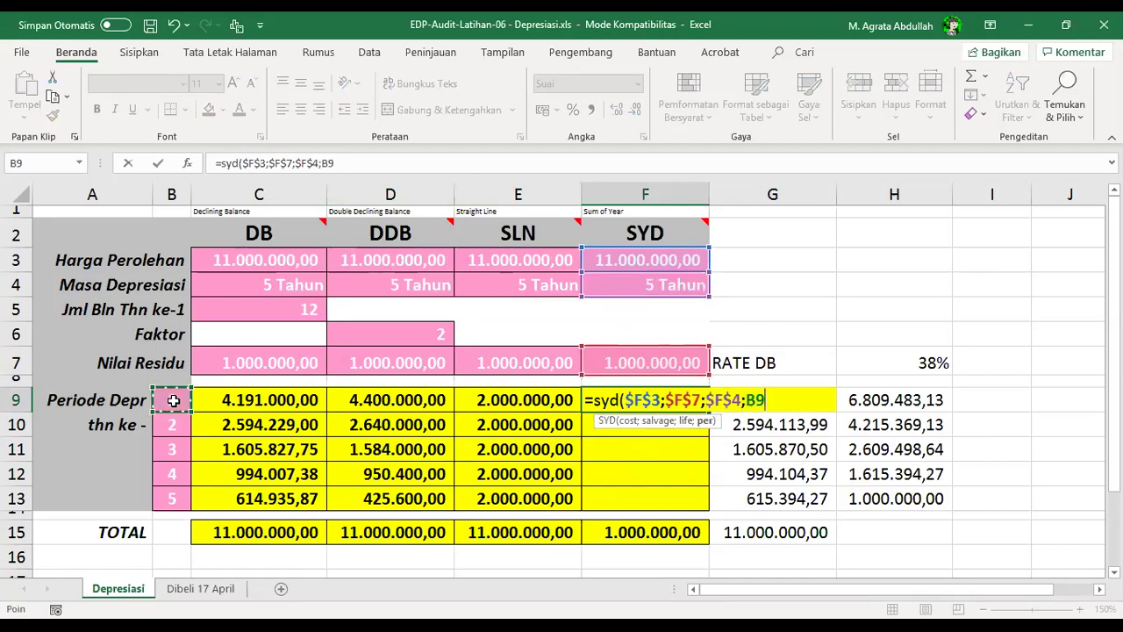
type(")")
key("ctrl+Return")
left_click_drag(709, 411, 707, 514)
left_click(825, 551)
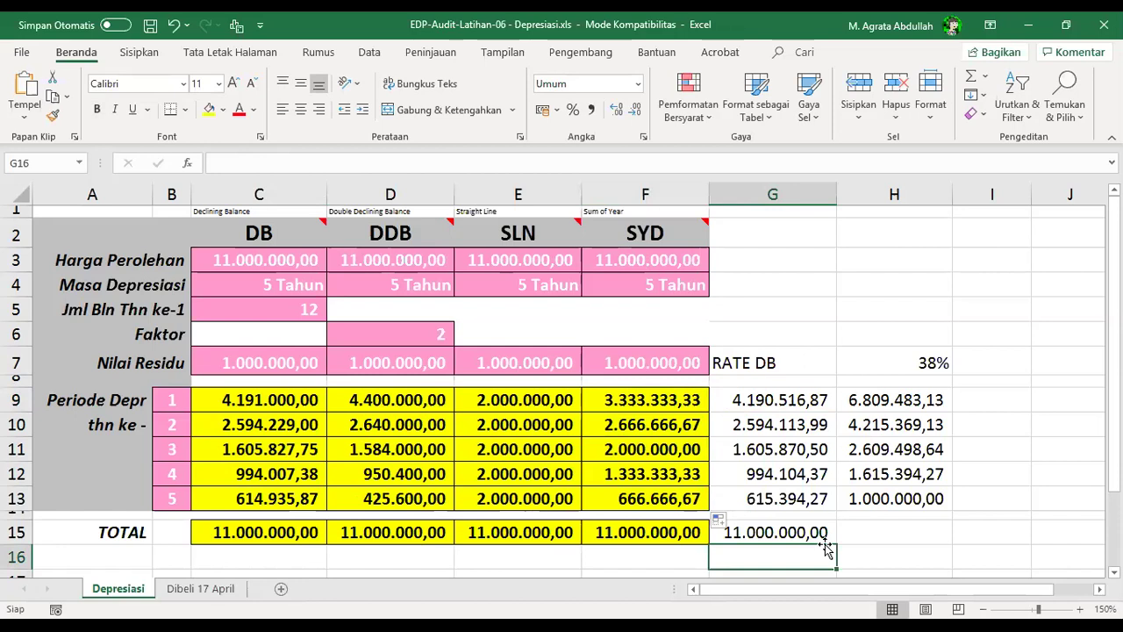
- On the Dibeli 17 April sheet, change the day of the date in H2 to 22
left_click(226, 597)
left_click(830, 226)
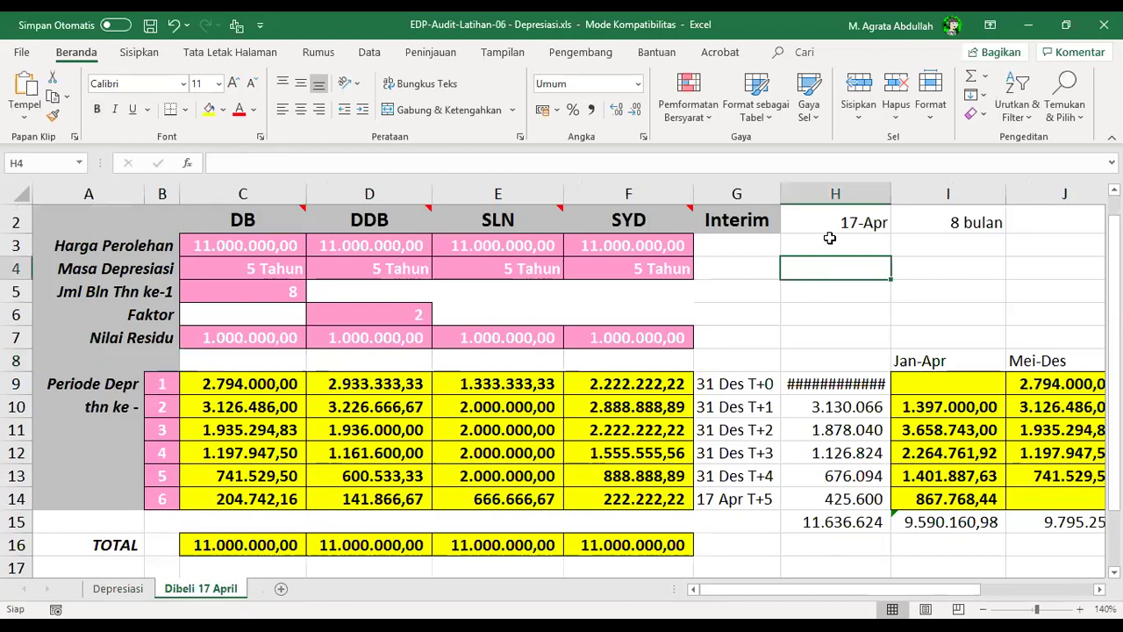
double_click(223, 162)
type("22")
key("ctrl+Return")
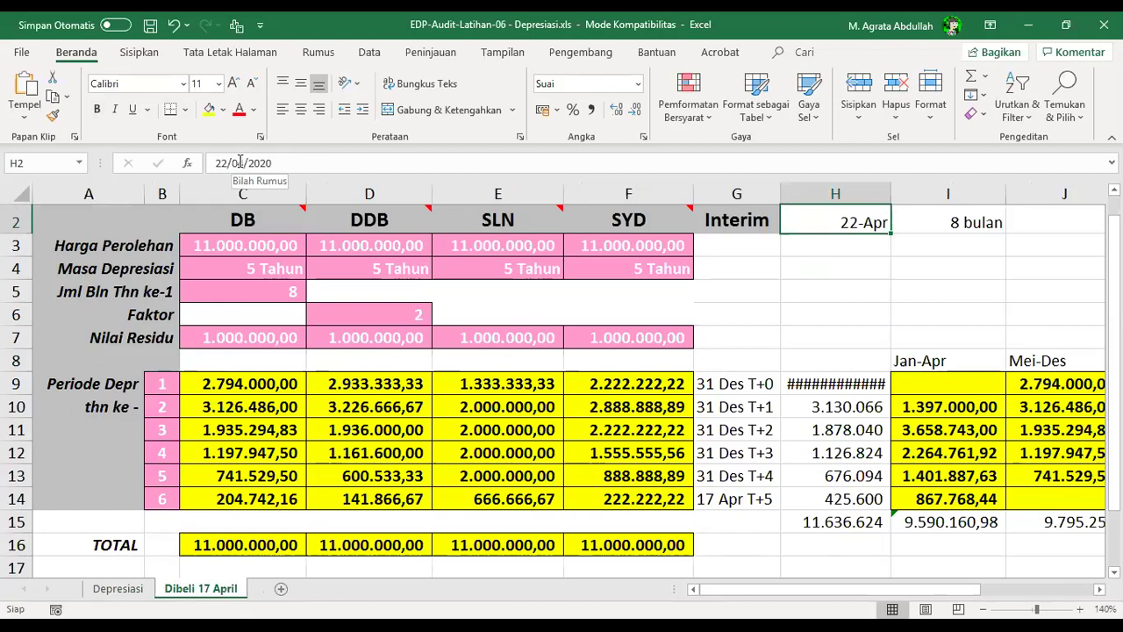
- Examine the month-count formula in I2, the period 6 DB formula in C14, and the DB and DDB formulas for earlier periods
key("Right")
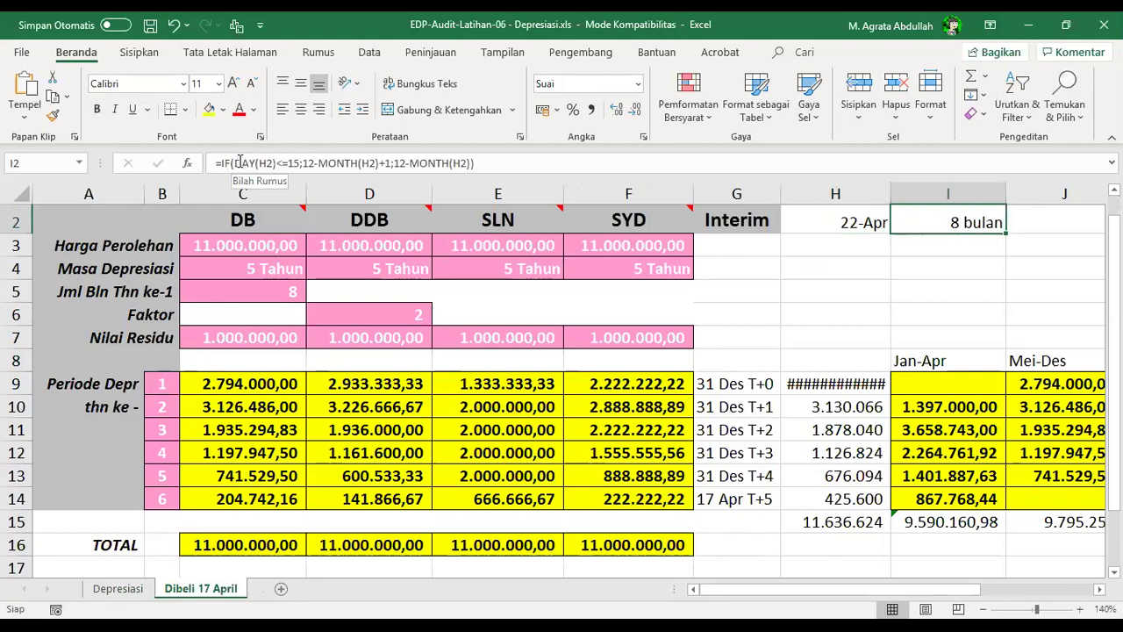
left_click(159, 498)
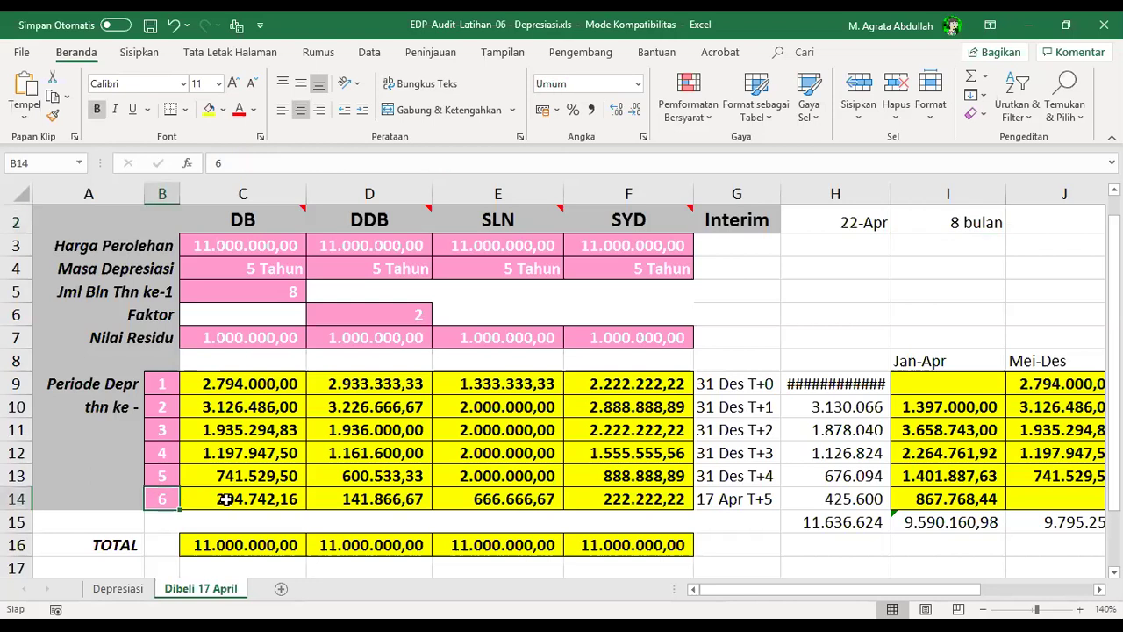
left_click(225, 498)
left_click(173, 500)
left_click(200, 500)
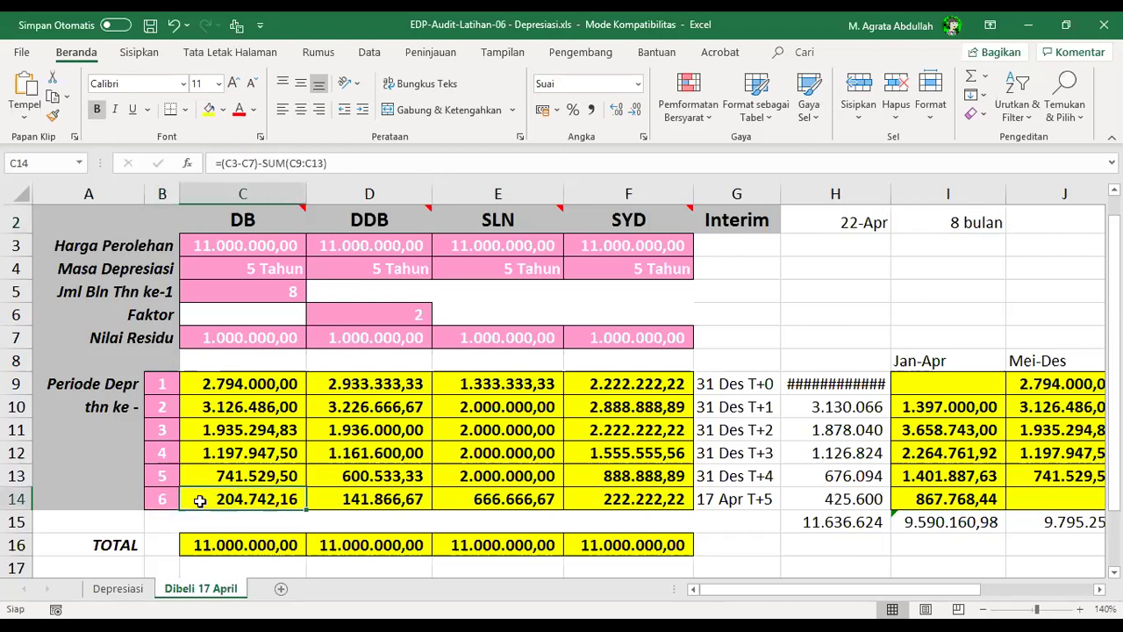
left_click(369, 406)
left_click(369, 452)
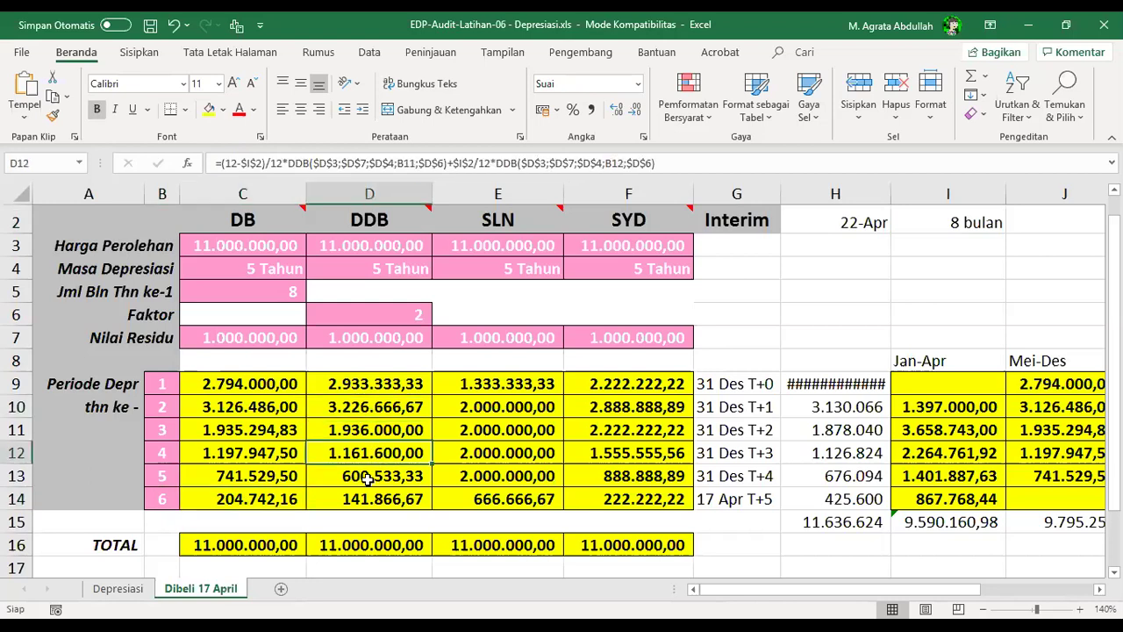
left_click(269, 383)
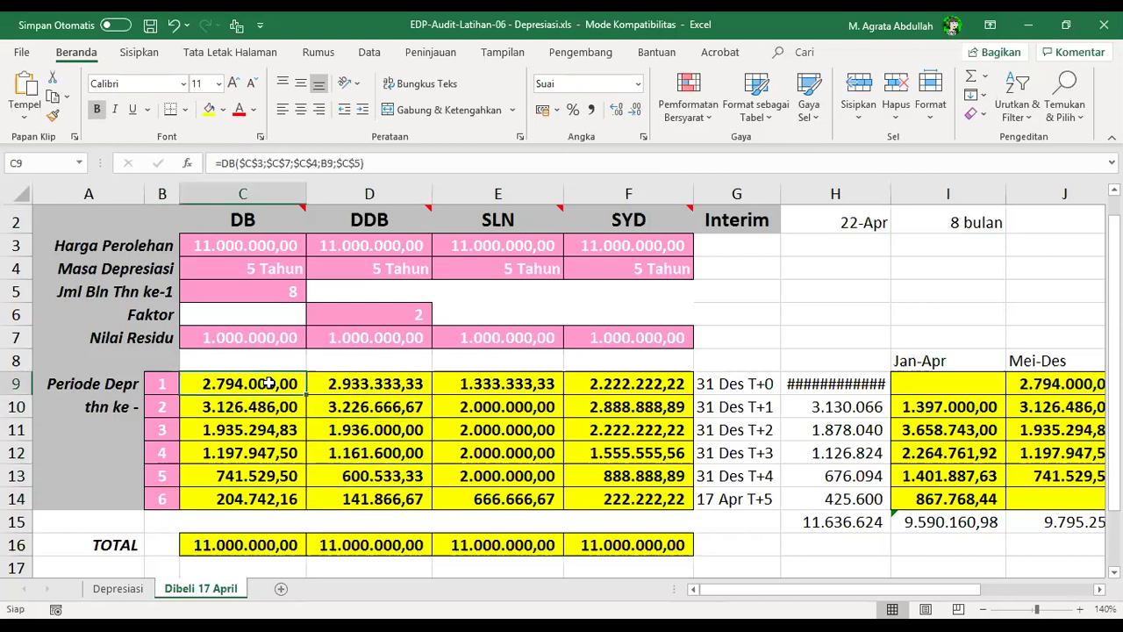
left_click(448, 460)
- Fill the period 1 SLN cell E9 and the period 6 cells C14:F14 with orange
left_click(474, 384)
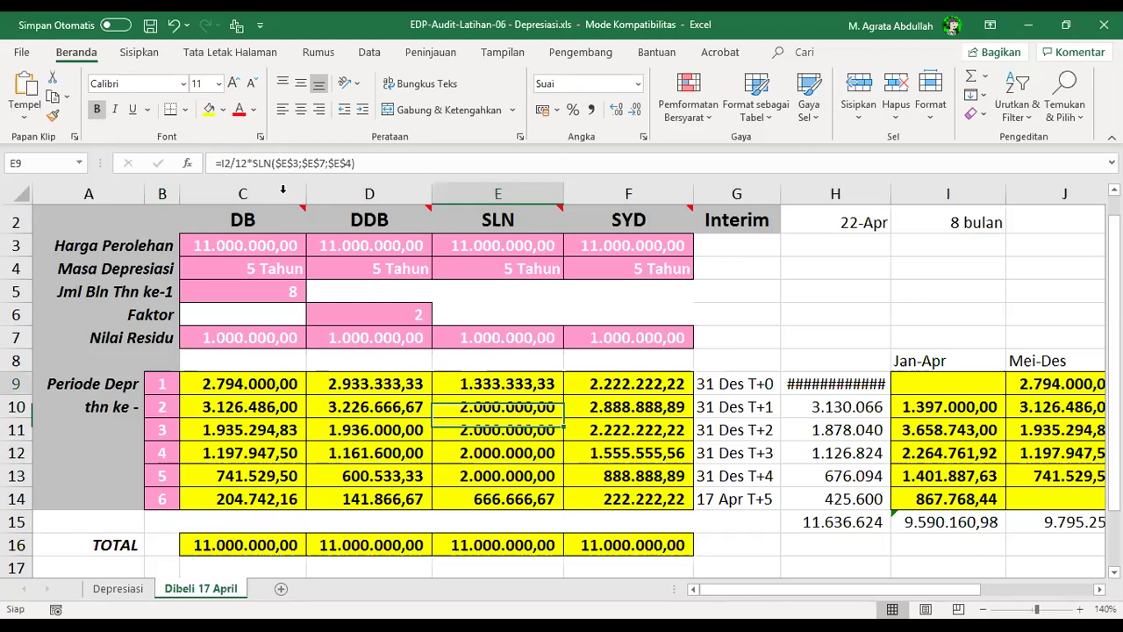
left_click(211, 109)
key("ctrl+Down")
left_click(210, 109)
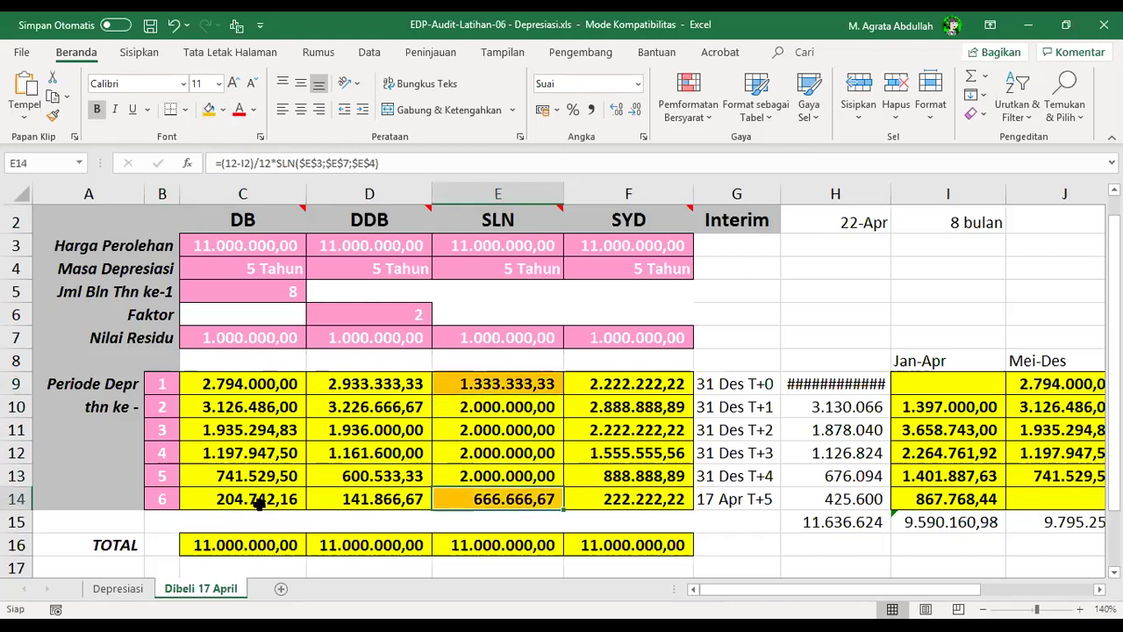
left_click_drag(260, 498, 614, 500)
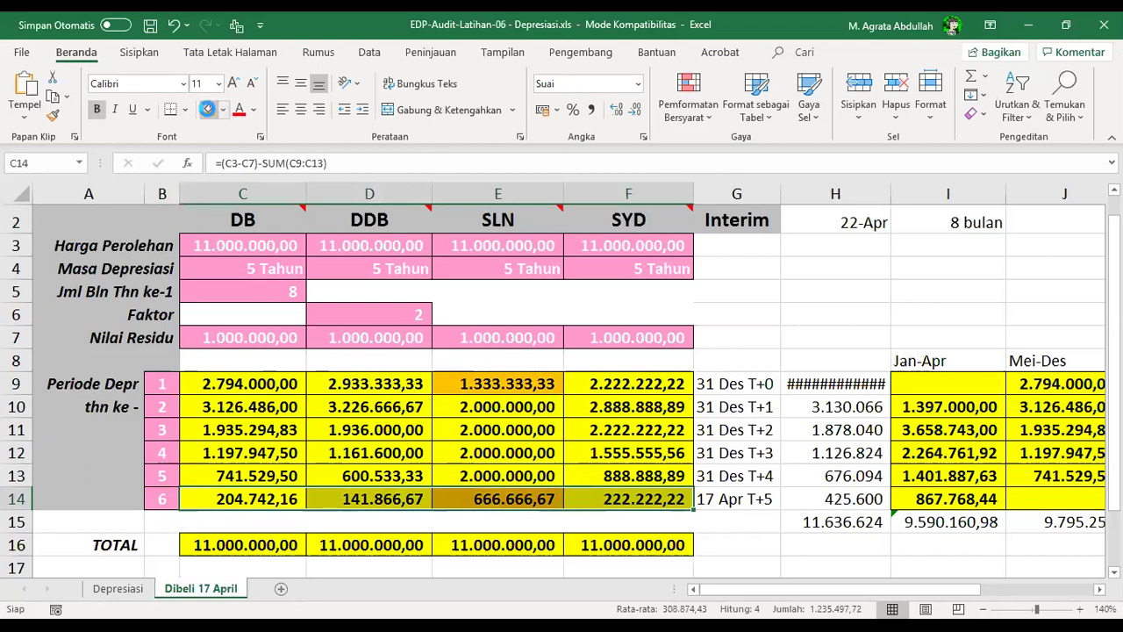
left_click(208, 109)
left_click(413, 457)
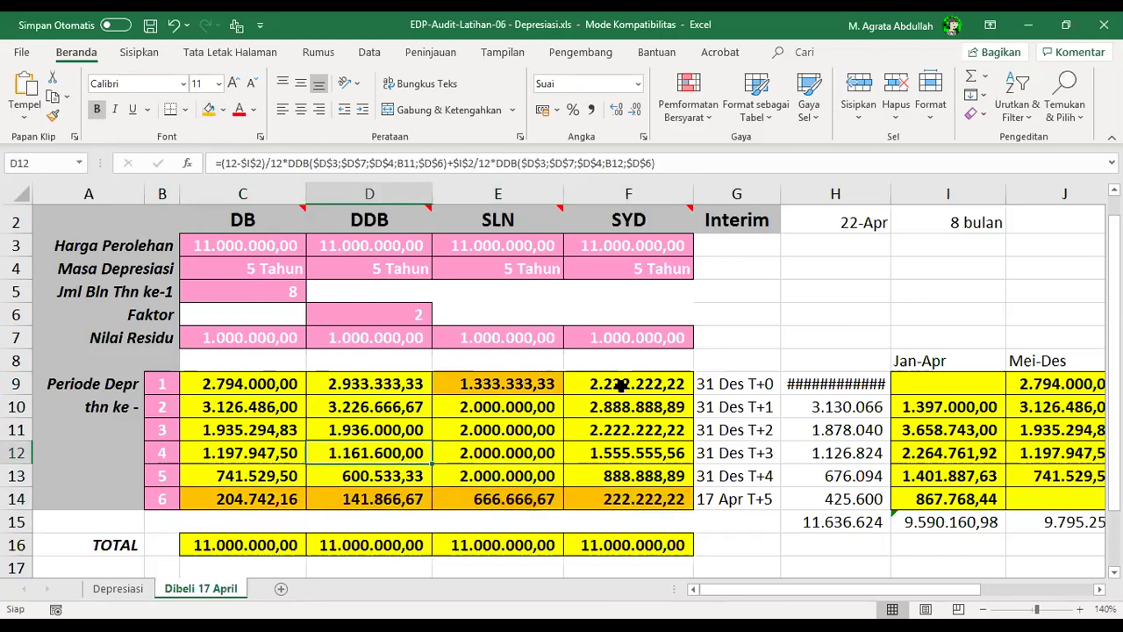
- Fill the SYD cells F9:F13 and the DDB cells D9:D13 with light blue
left_click(620, 384)
left_click_drag(608, 384, 610, 474)
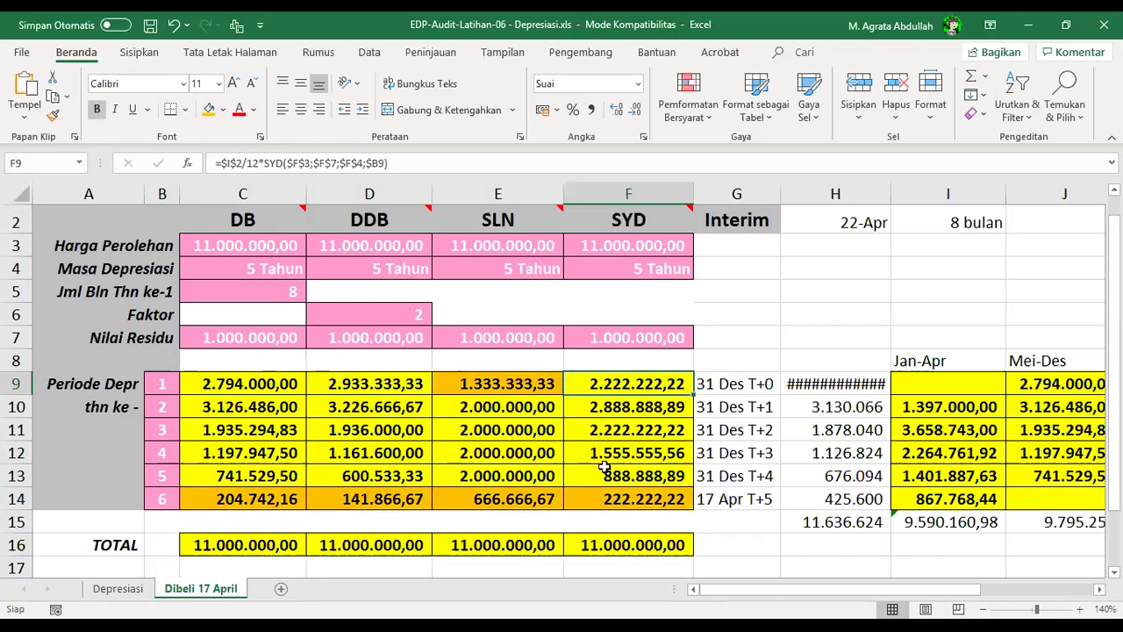
left_click(222, 109)
left_click(274, 180)
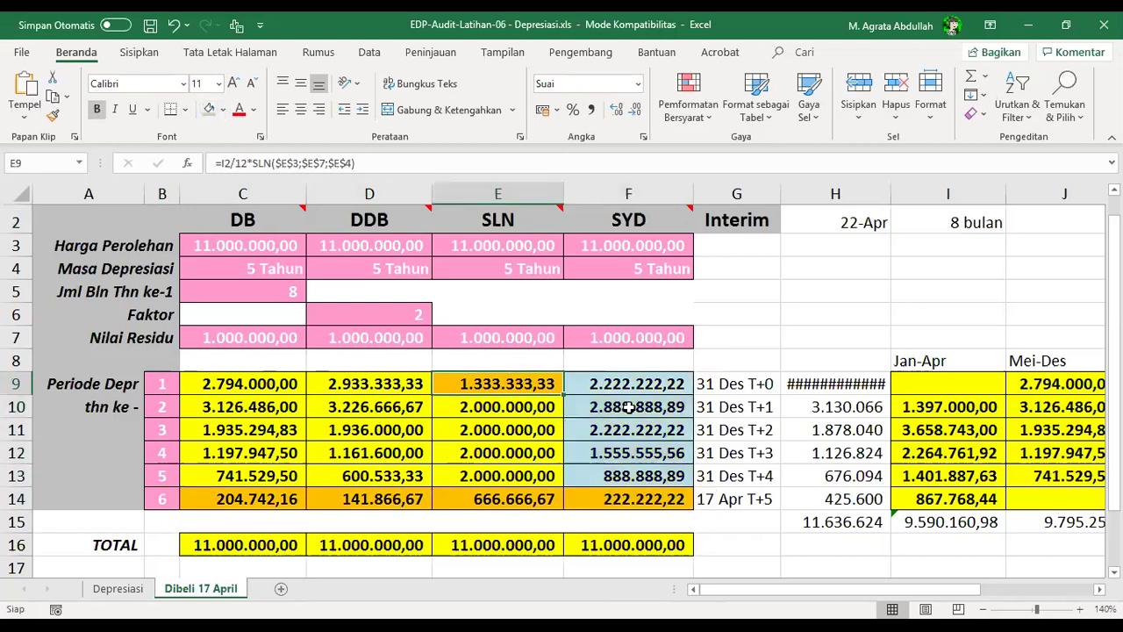
left_click_drag(386, 387, 386, 481)
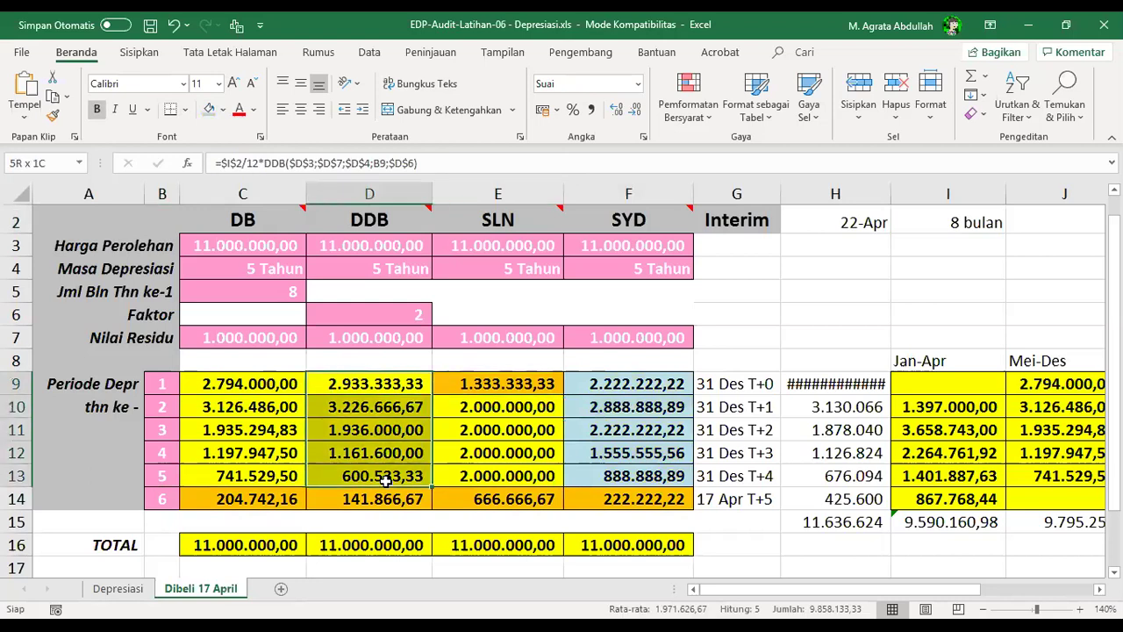
left_click(222, 109)
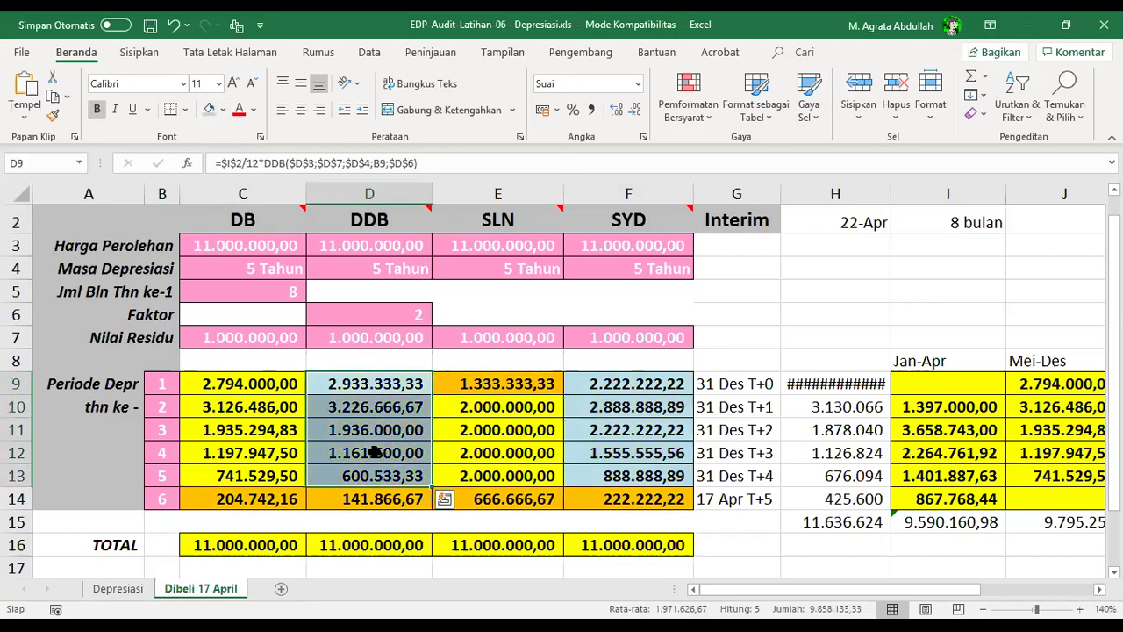
left_click(377, 452)
left_click(263, 386)
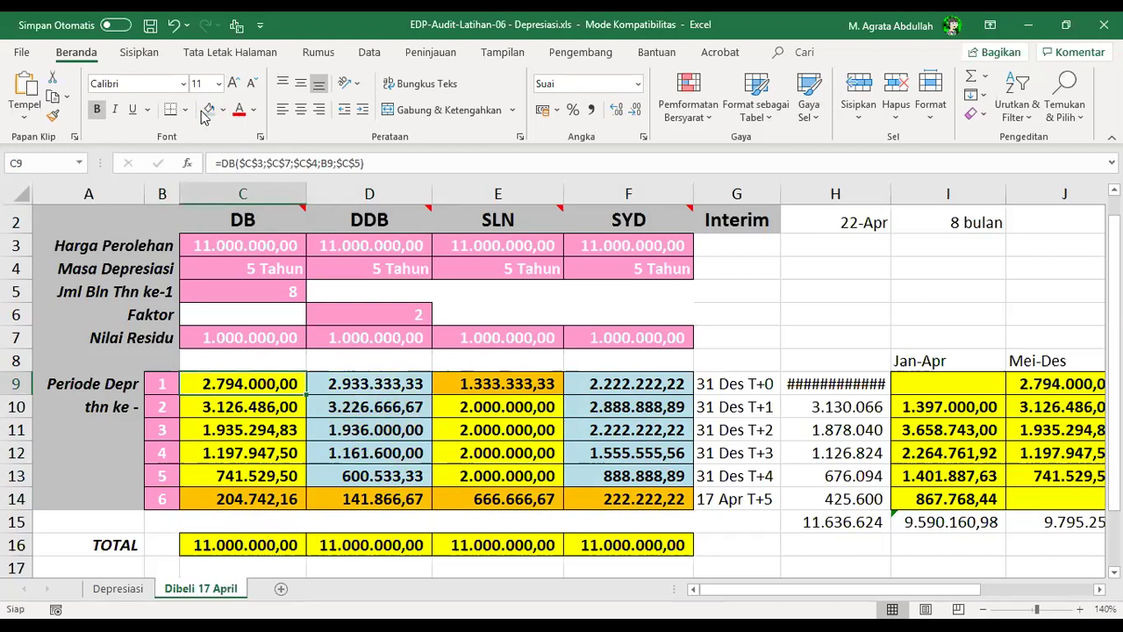
- Fill the DDB cells D9:D13 and the SYD cells F9:F13 with orange
left_click(368, 453)
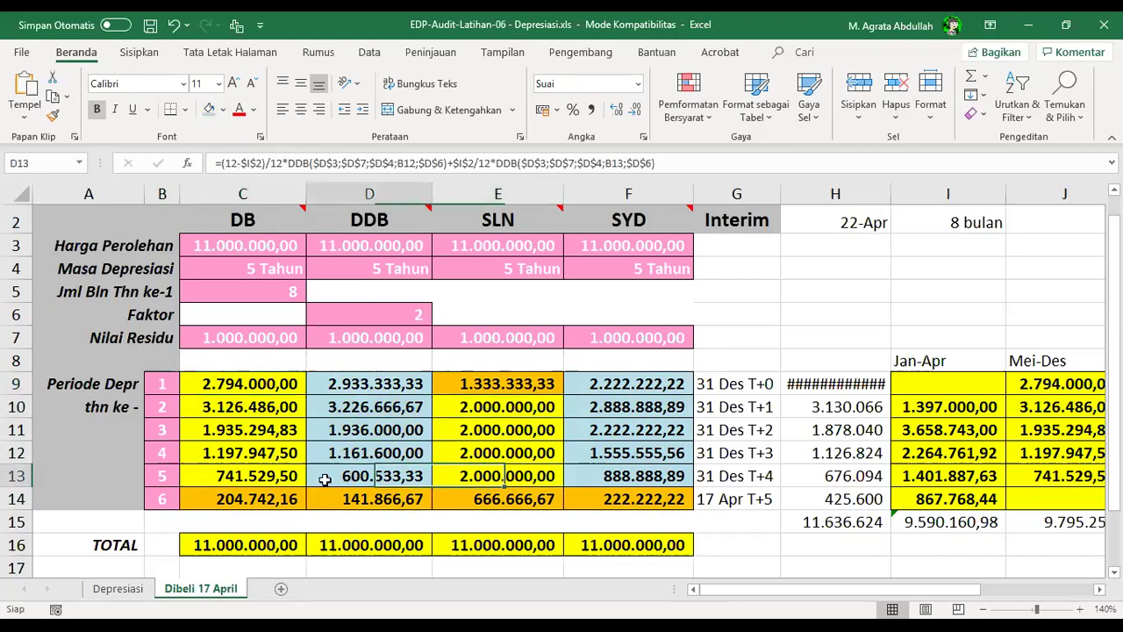
left_click(241, 386)
left_click(238, 499)
left_click(266, 425)
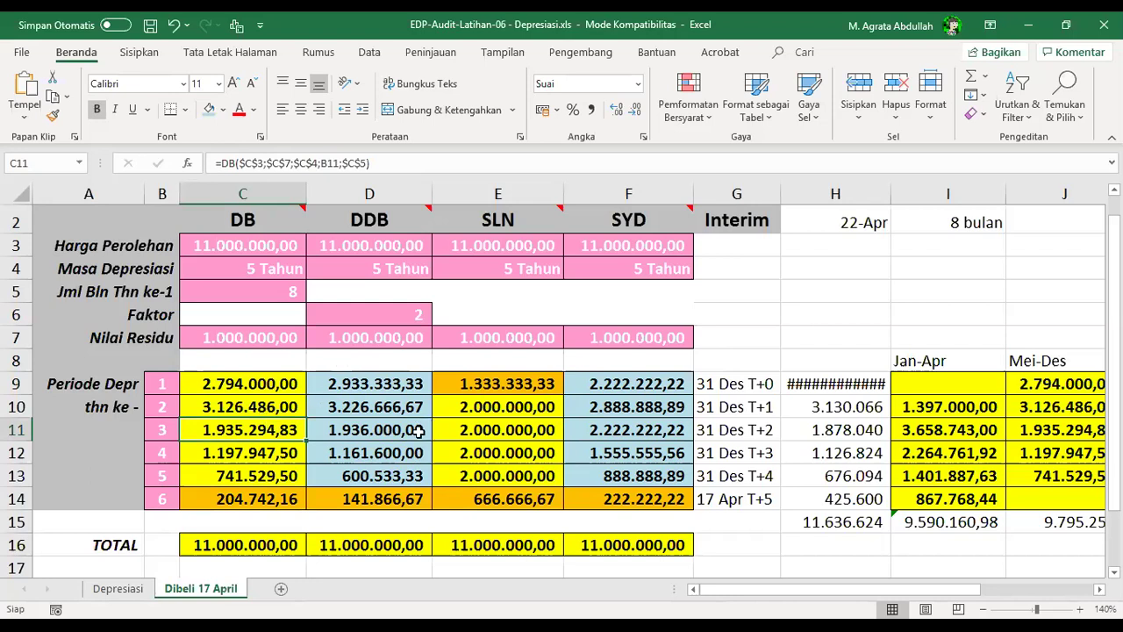
left_click_drag(378, 387, 378, 476)
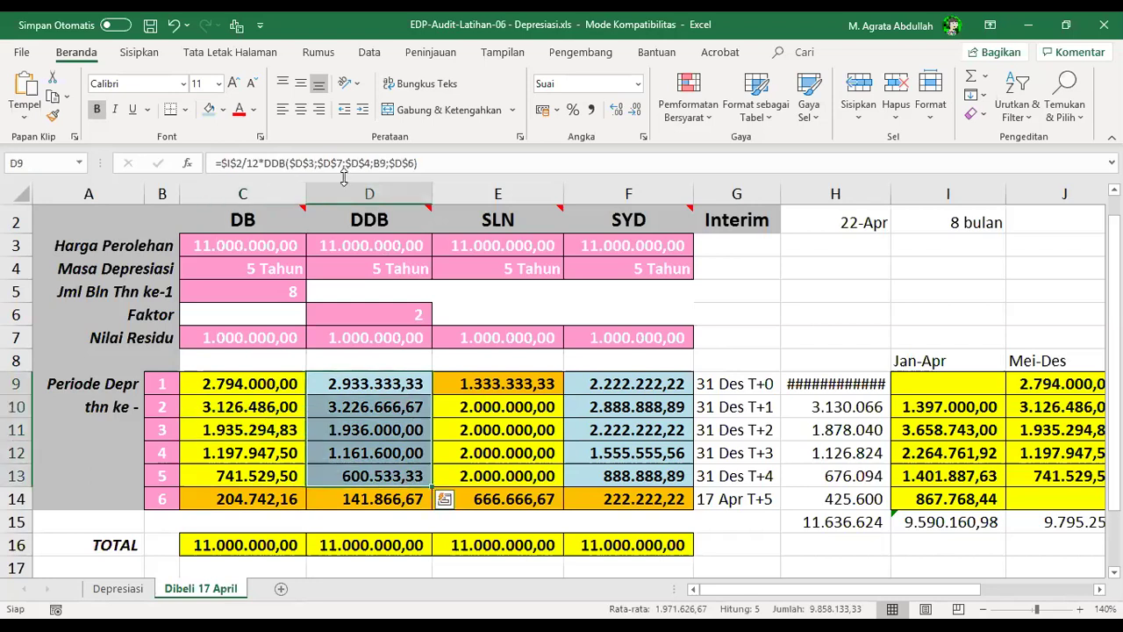
left_click(223, 110)
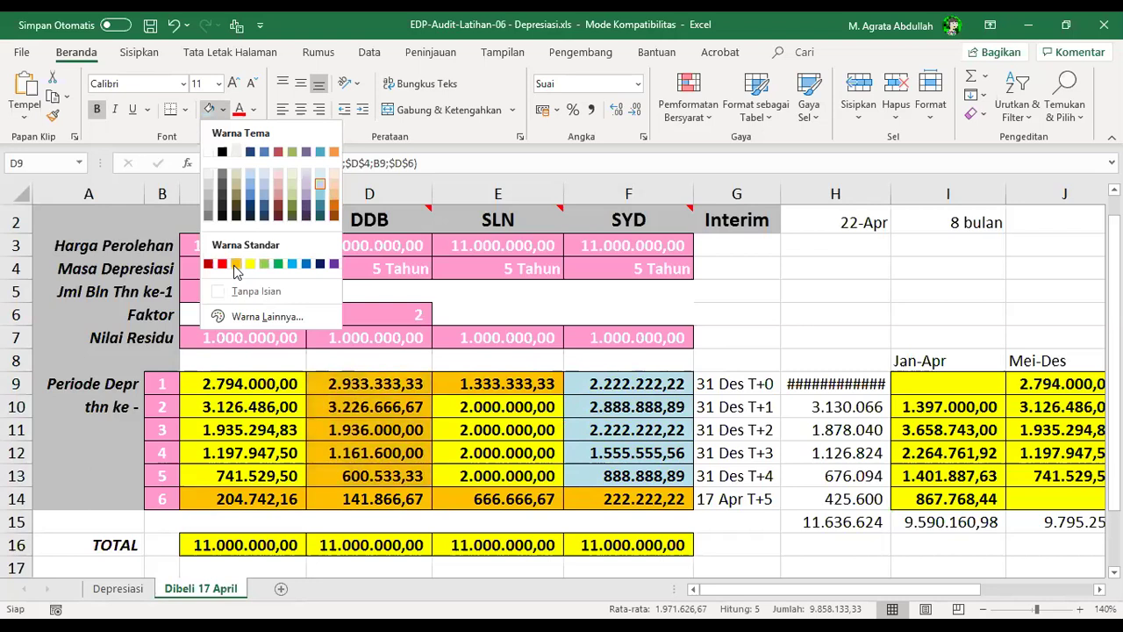
left_click_drag(614, 476, 615, 383)
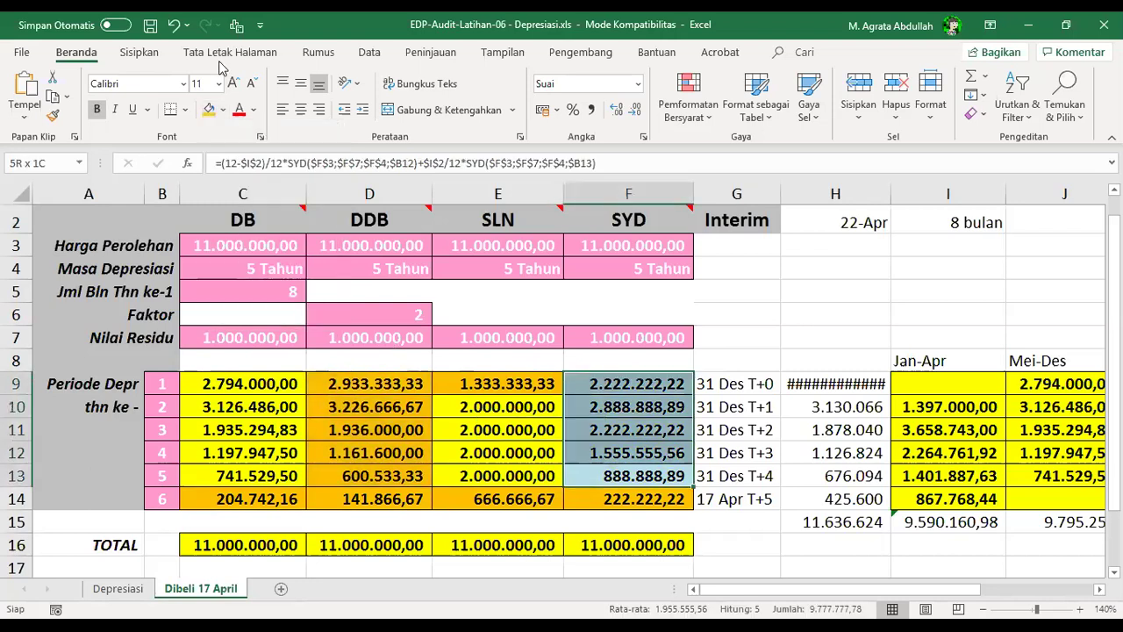
left_click(714, 314)
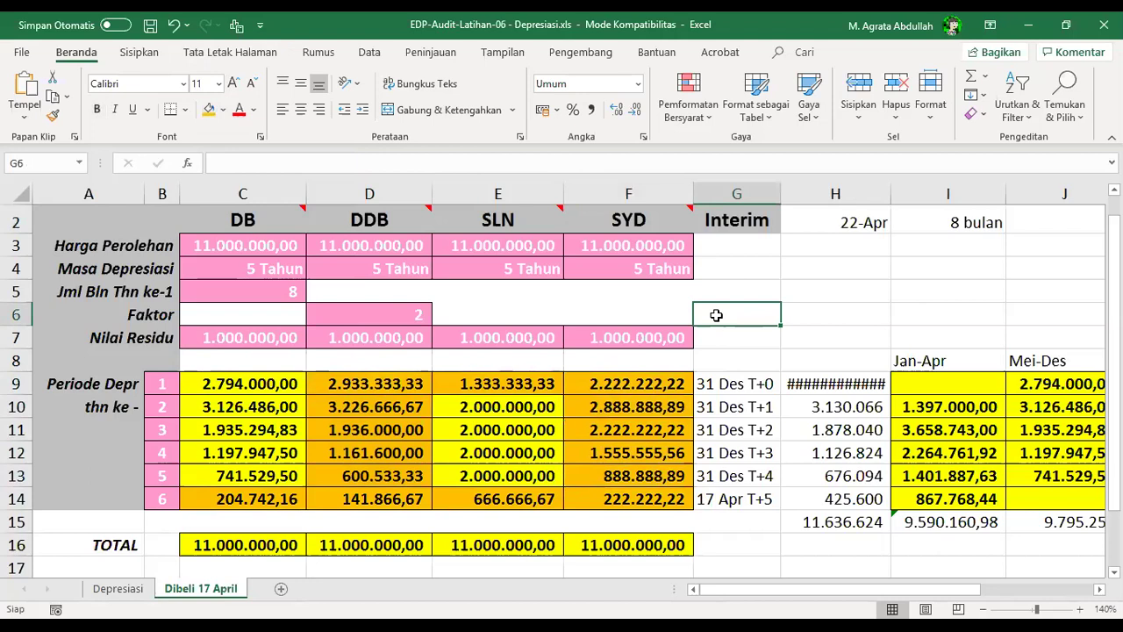
- Examine the period 1 DB formula in C9, the purchase date in H2 and the first-year month count in C5
left_click(269, 384)
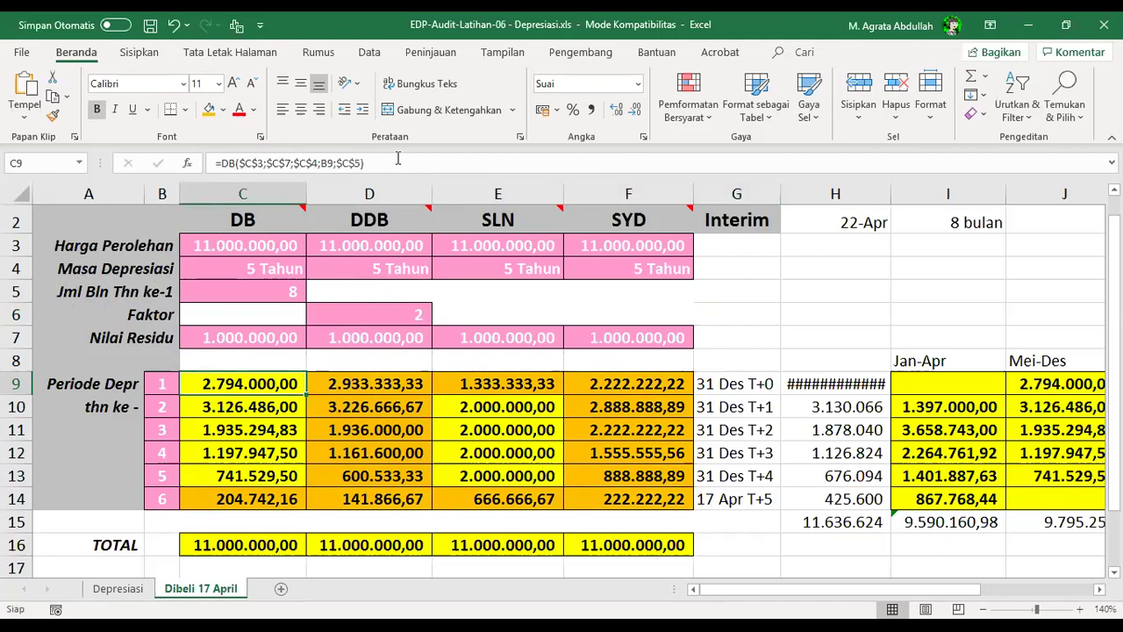
left_click(395, 158)
key("Return")
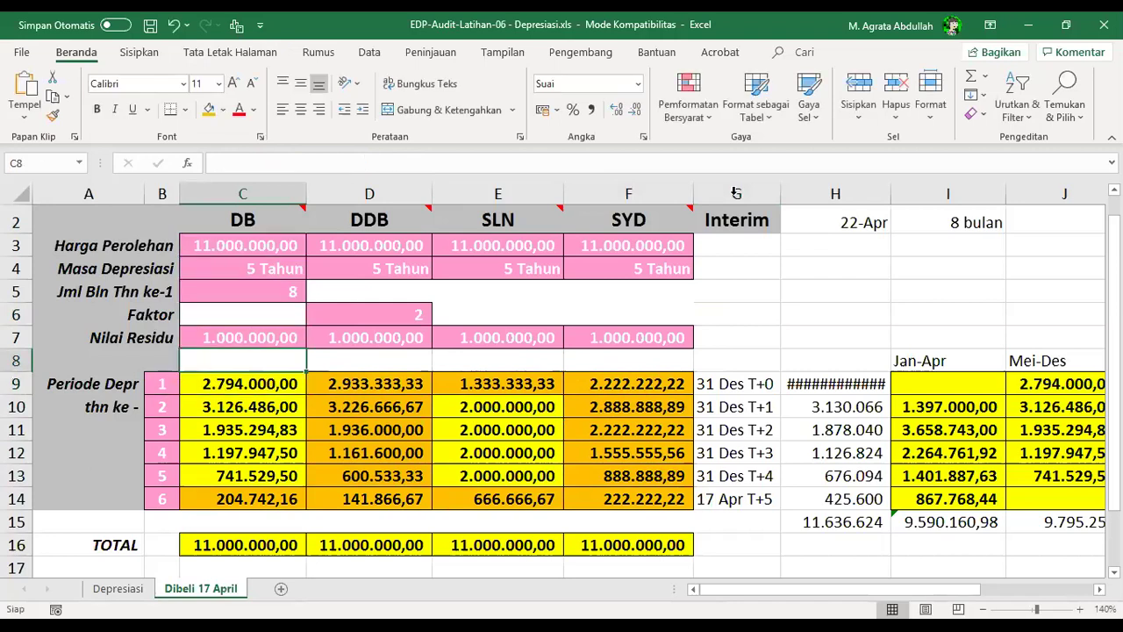
left_click(851, 223)
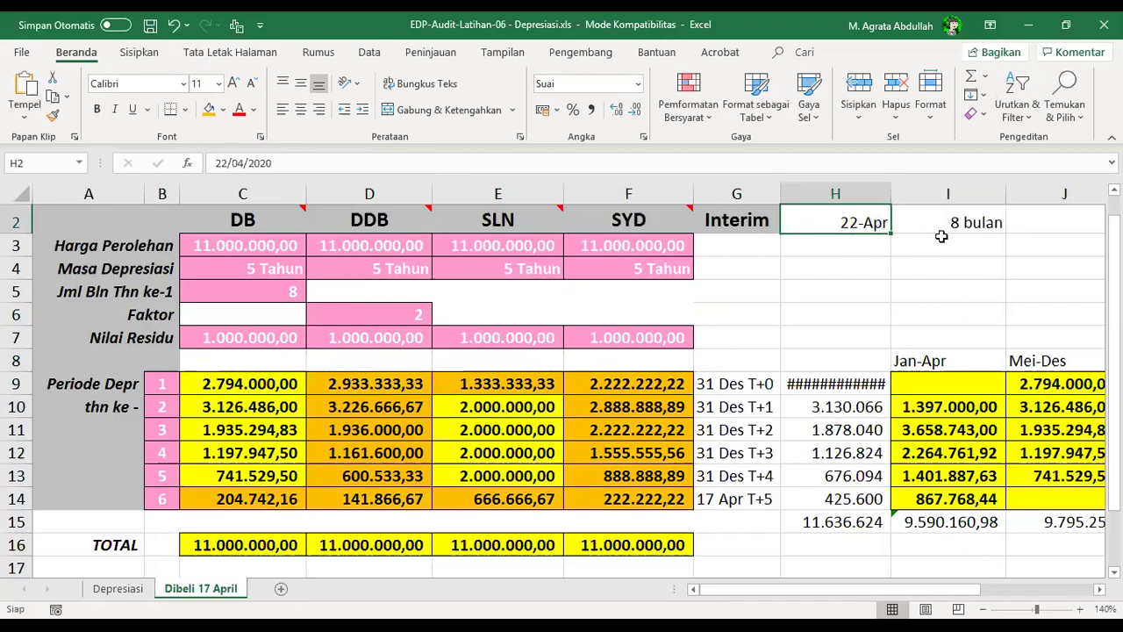
left_click(297, 289)
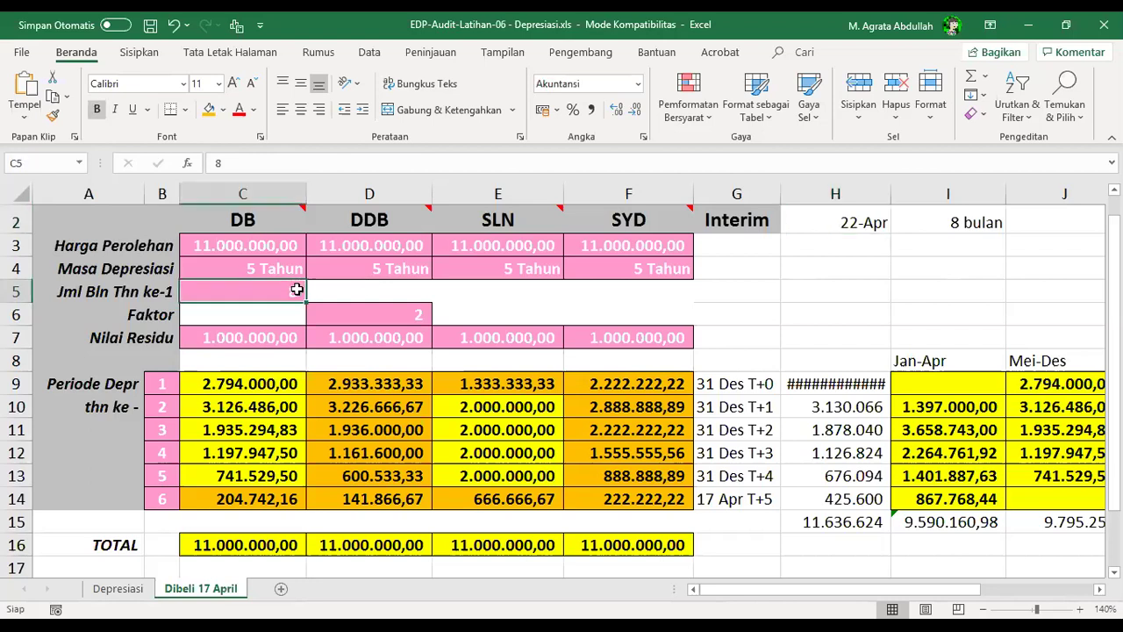
- Review the Cost, Salvage, Life, Period and Month arguments of the DB function in C9
left_click(276, 382)
left_click(250, 163)
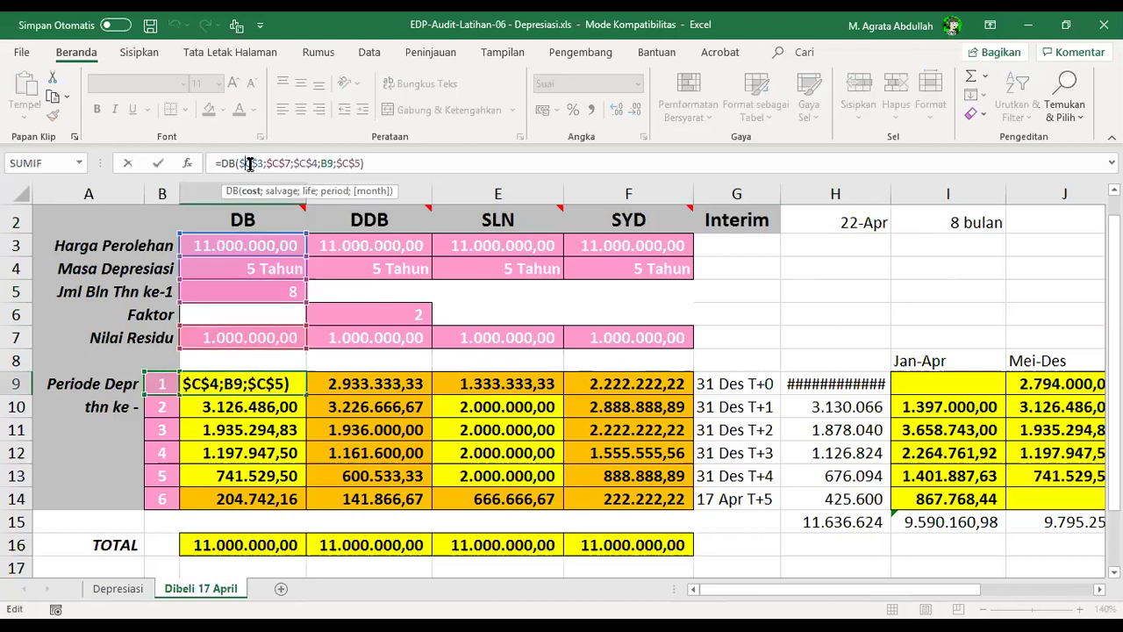
left_click(187, 164)
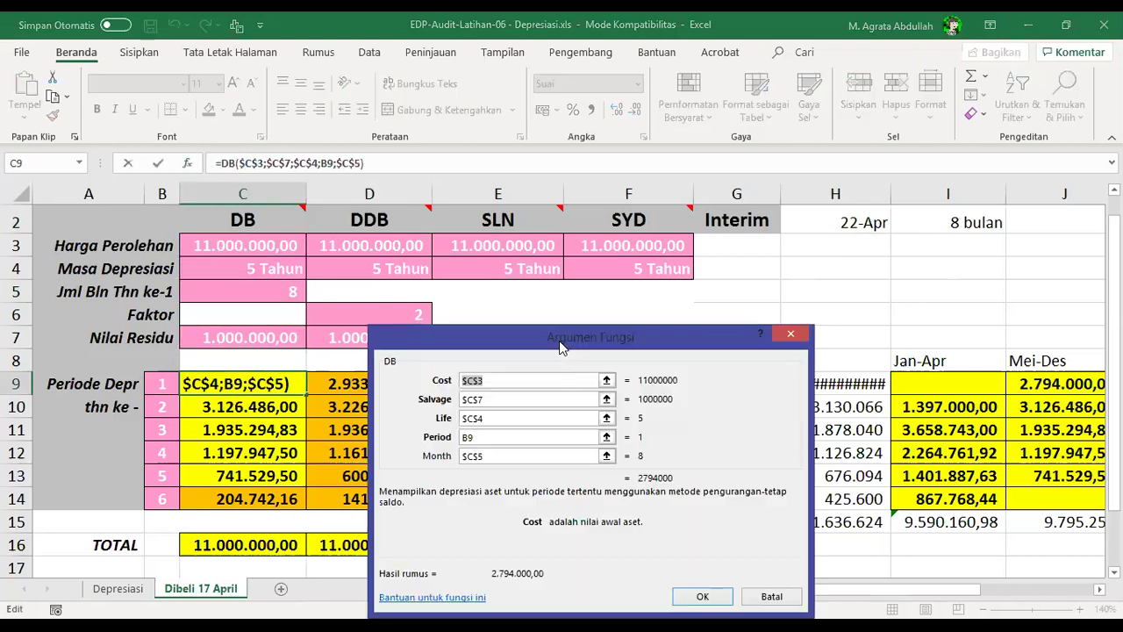
left_click_drag(559, 335, 590, 200)
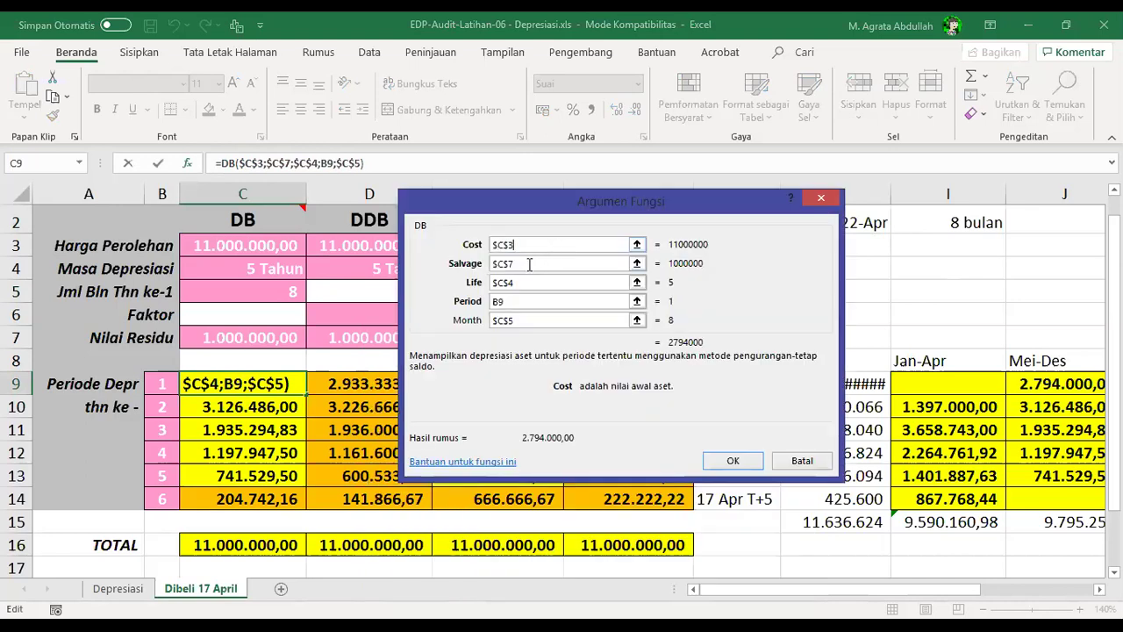
left_click(529, 264)
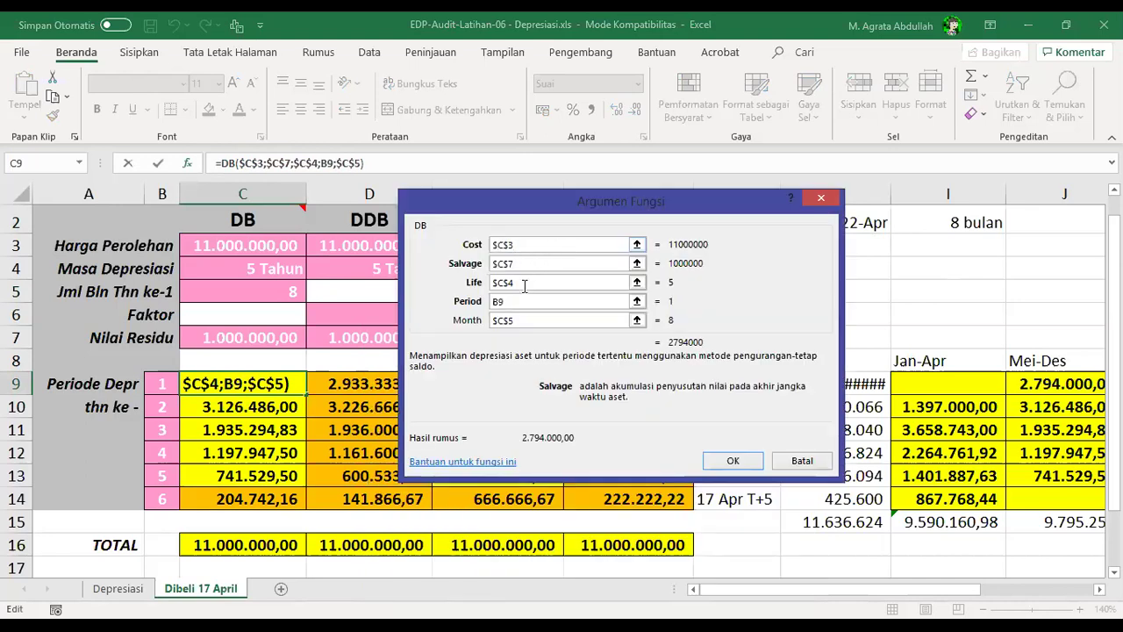
left_click(524, 284)
left_click(525, 306)
left_click(597, 320)
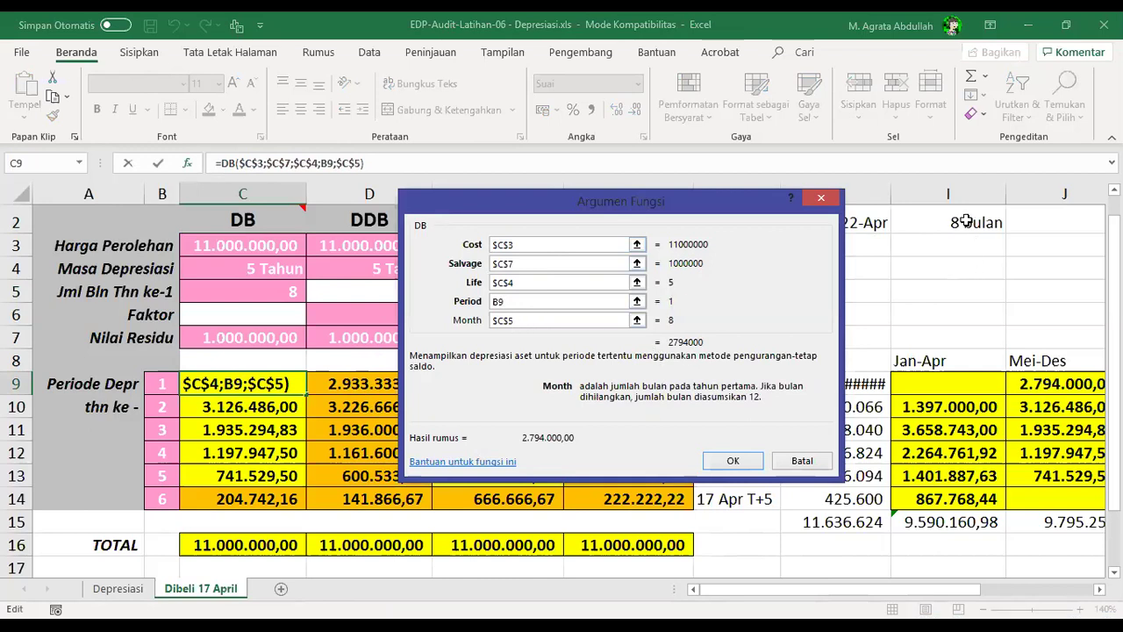
left_click(731, 462)
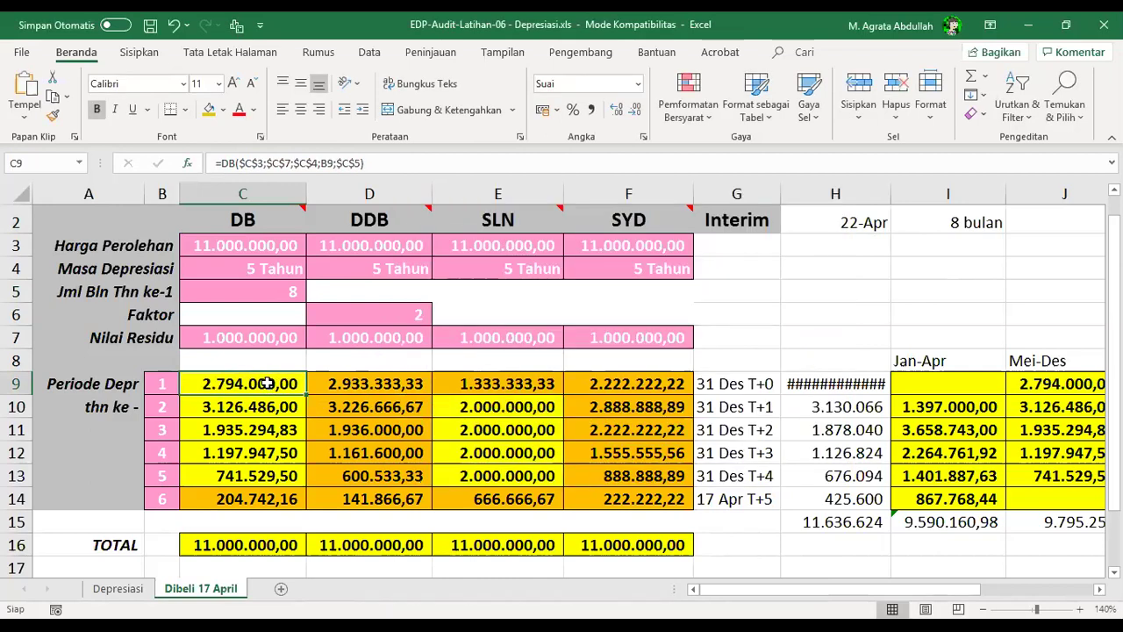
- Copy the DB formula from C9 down to C13 and review the period 6 formula in C14
left_click_drag(299, 453, 299, 479)
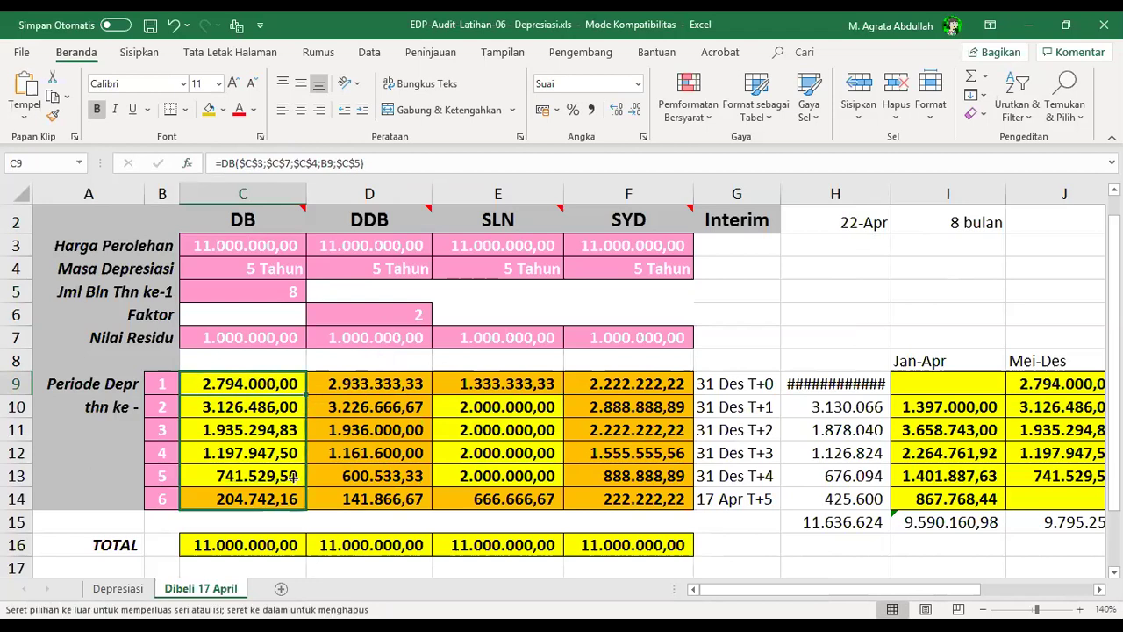
left_click_drag(258, 396, 267, 384)
left_click(259, 498)
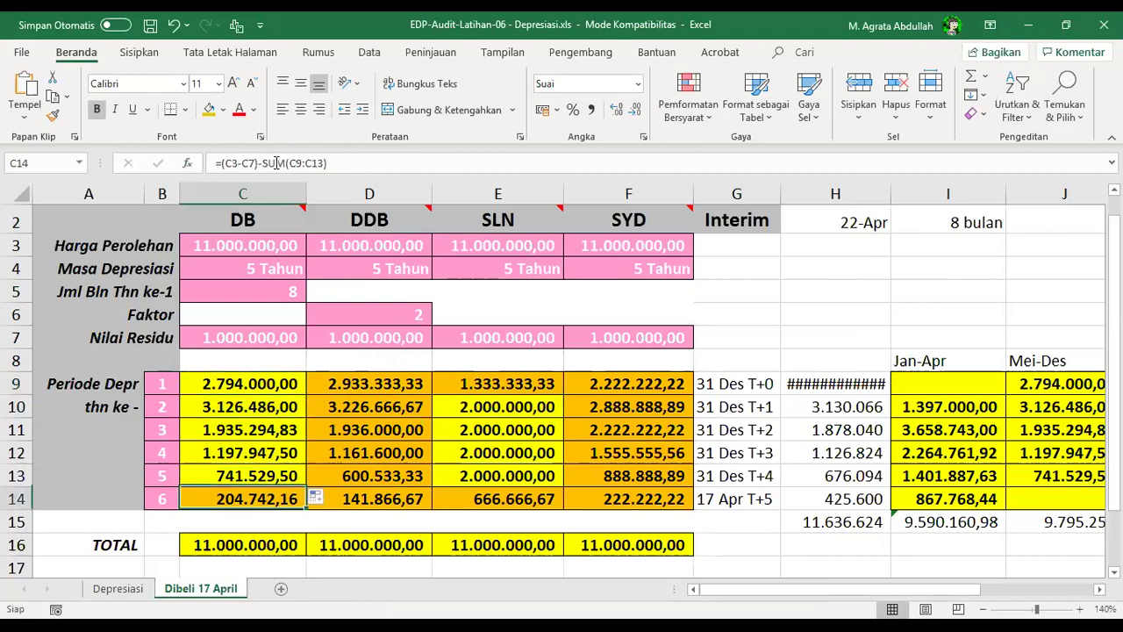
left_click(328, 162)
left_click(337, 163)
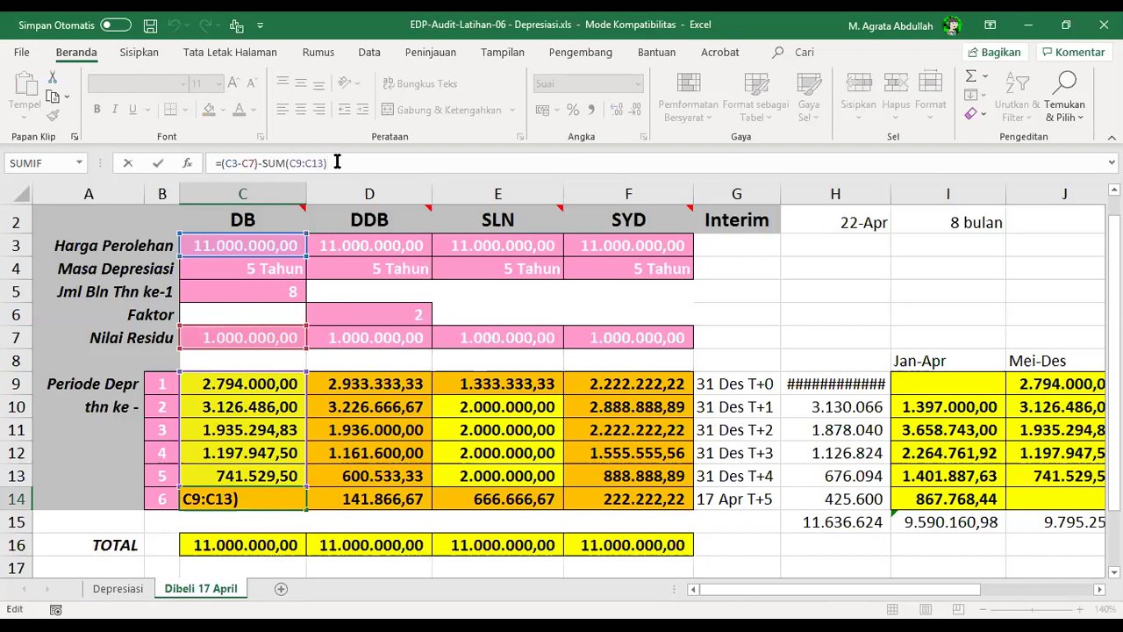
key("ctrl+Return")
key("ctrl+Right")
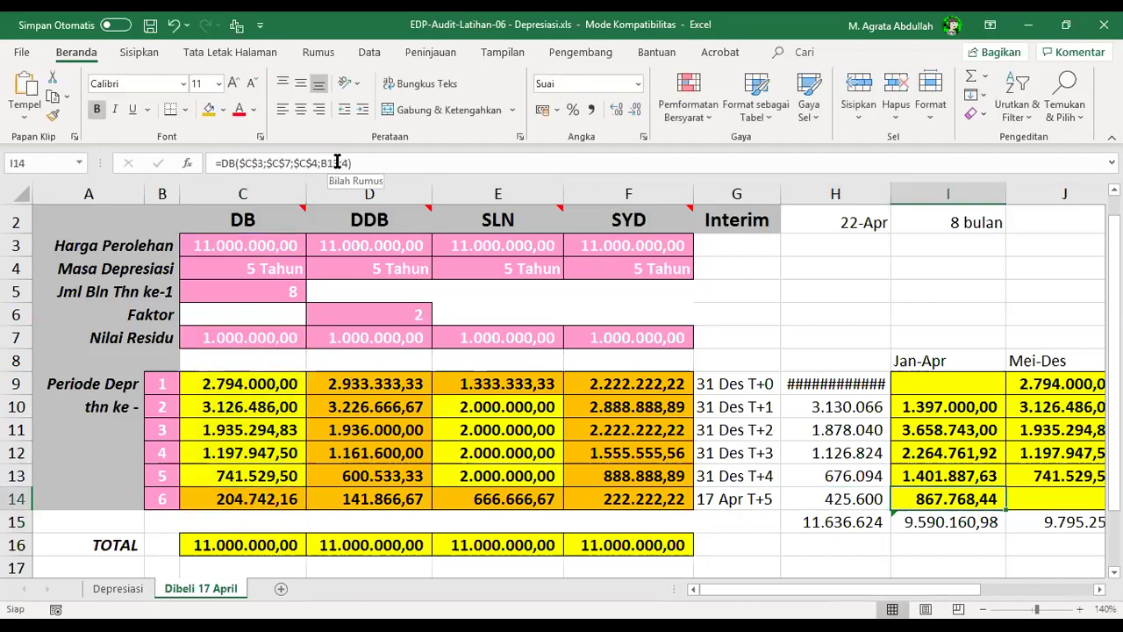
key("ctrl+Right")
key("ctrl+Left")
key("Left")
key("Right")
key("Right")
key("Left")
key("Left")
key("Left")
key("Left")
key("Left")
key("Left")
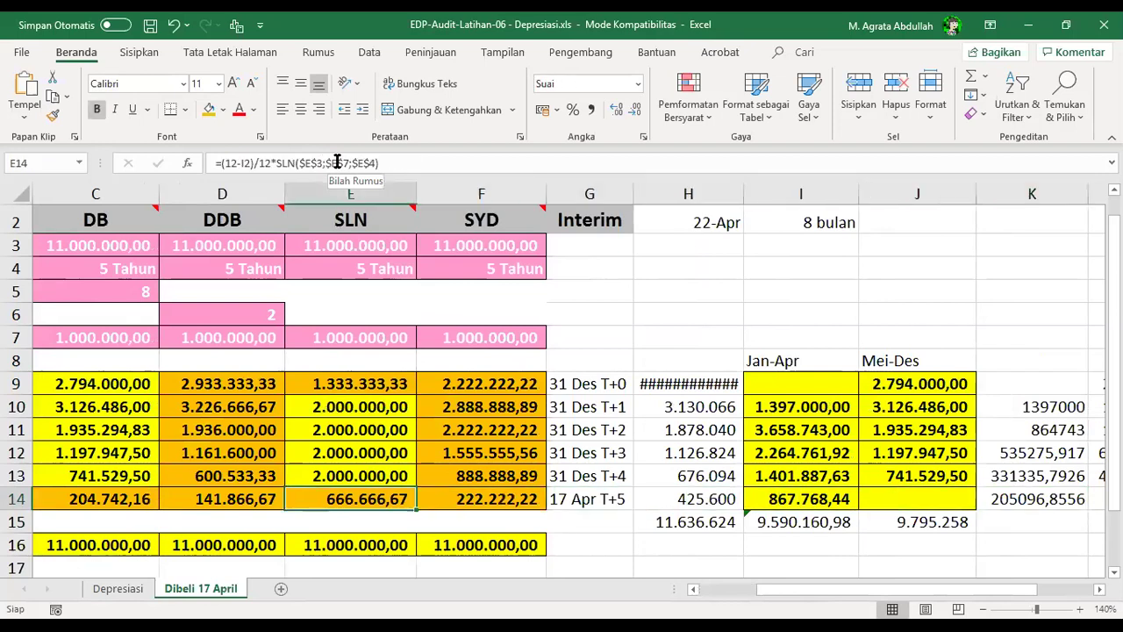
key("Home")
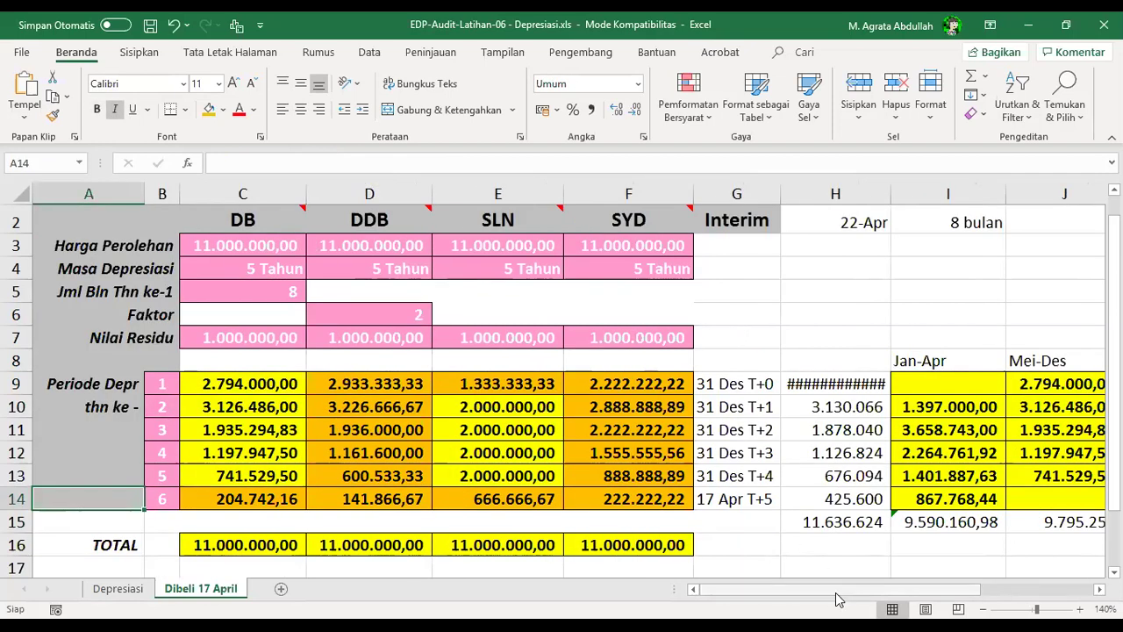
- Examine the DB formulas in C9 and in the Mei-Des cell J9, and view the full-year results on the Depresiasi sheet
scroll(867, 599, "right", 1)
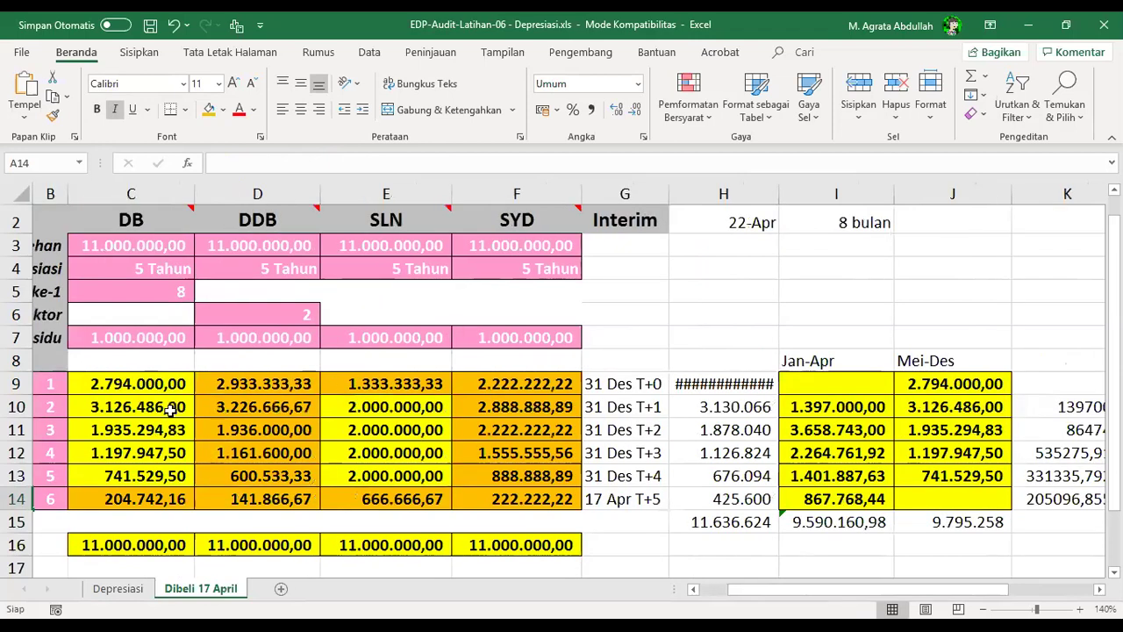
left_click(126, 384)
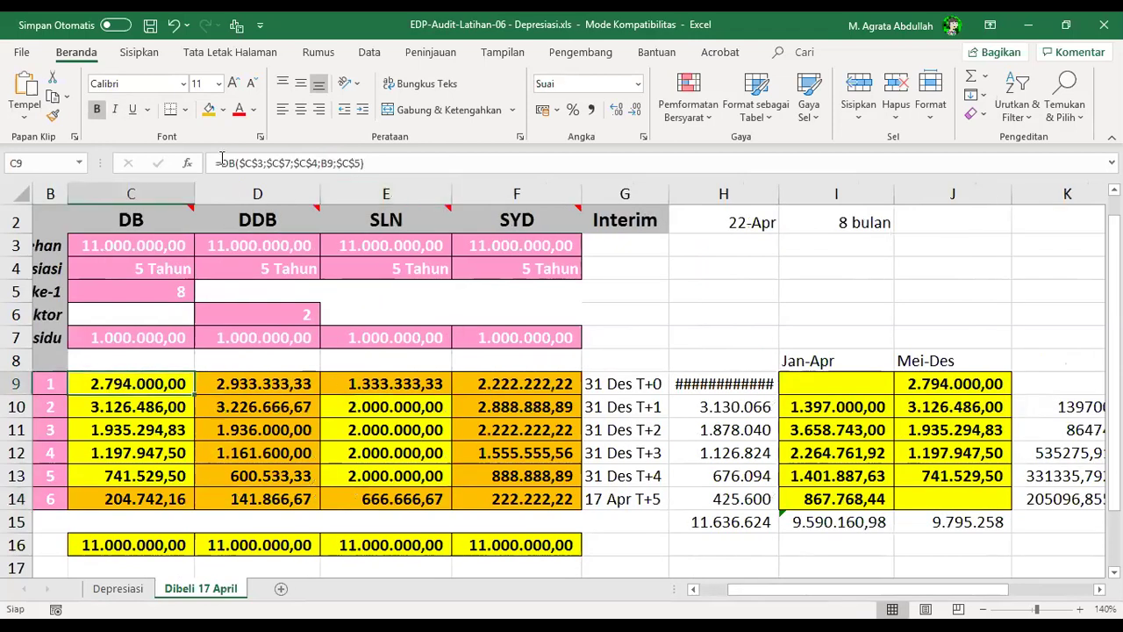
left_click(378, 165)
key("Escape")
left_click(825, 341)
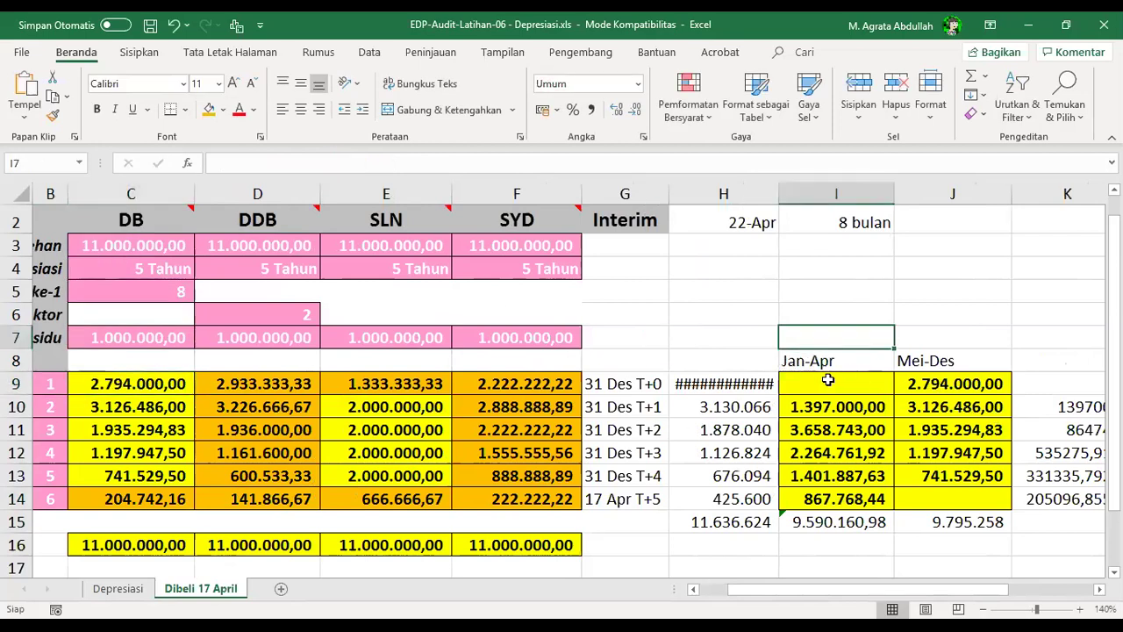
left_click(928, 332)
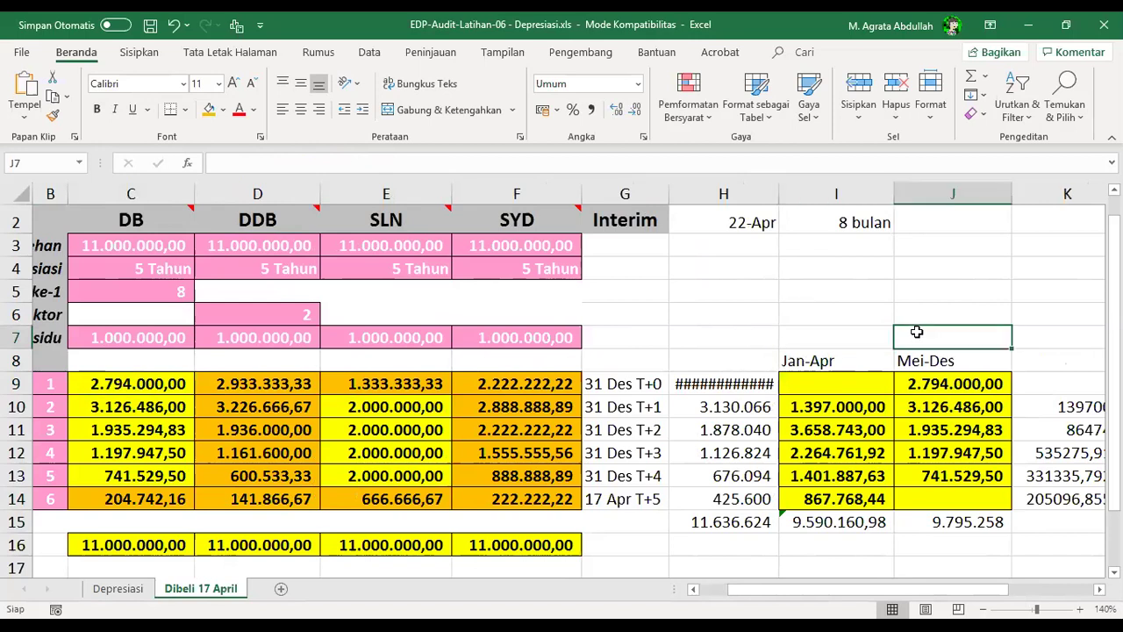
left_click(923, 385)
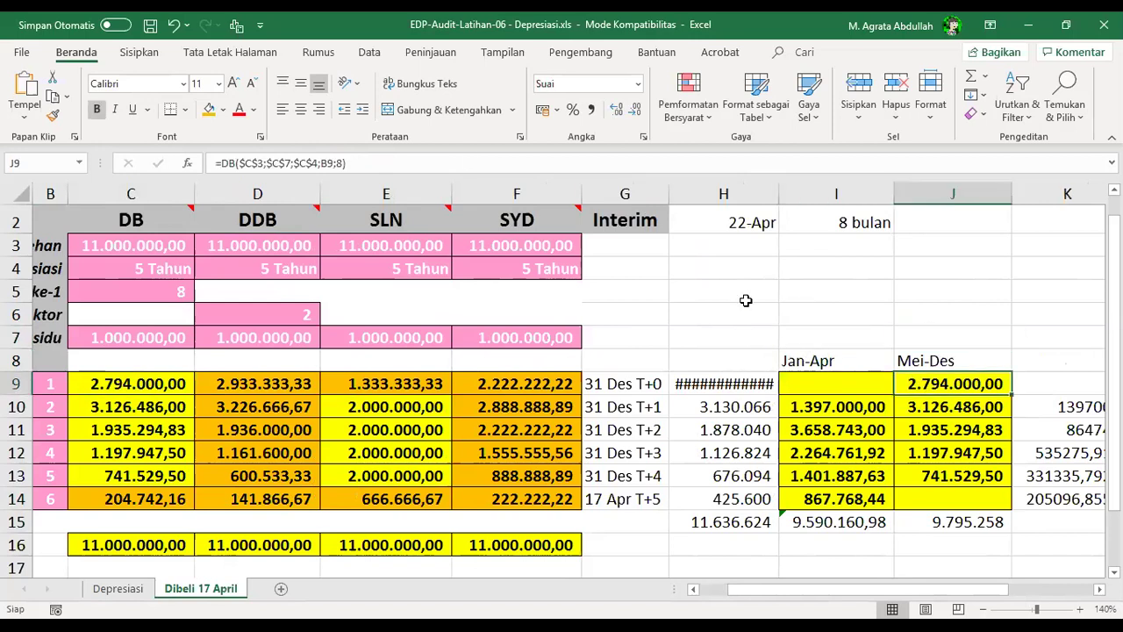
left_click(369, 162)
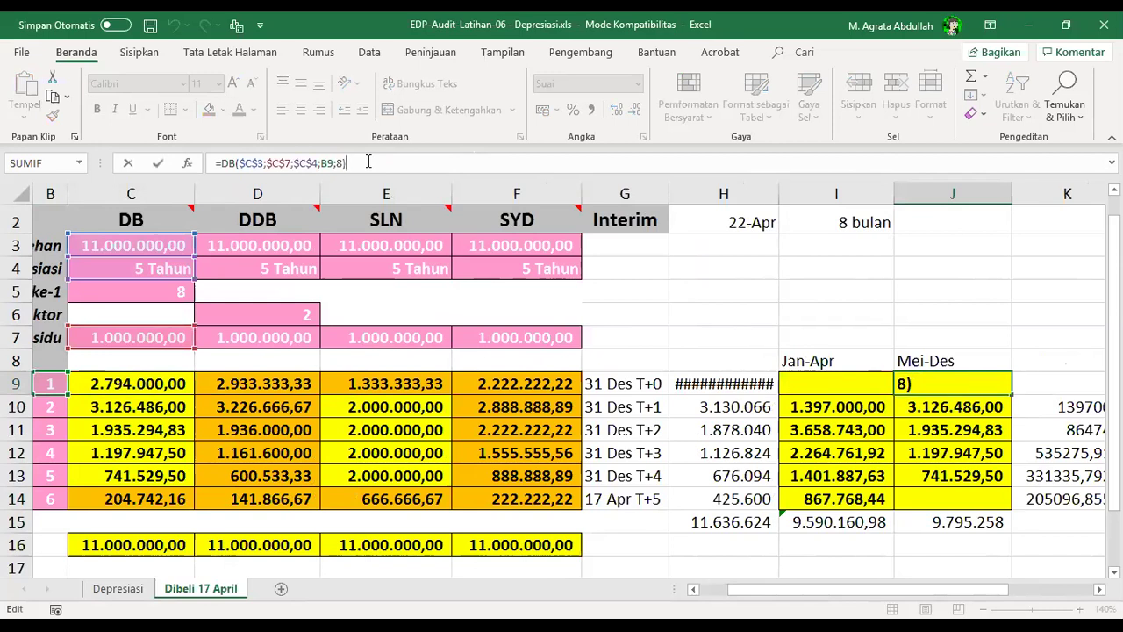
key("Escape")
key("ctrl+Page_Up")
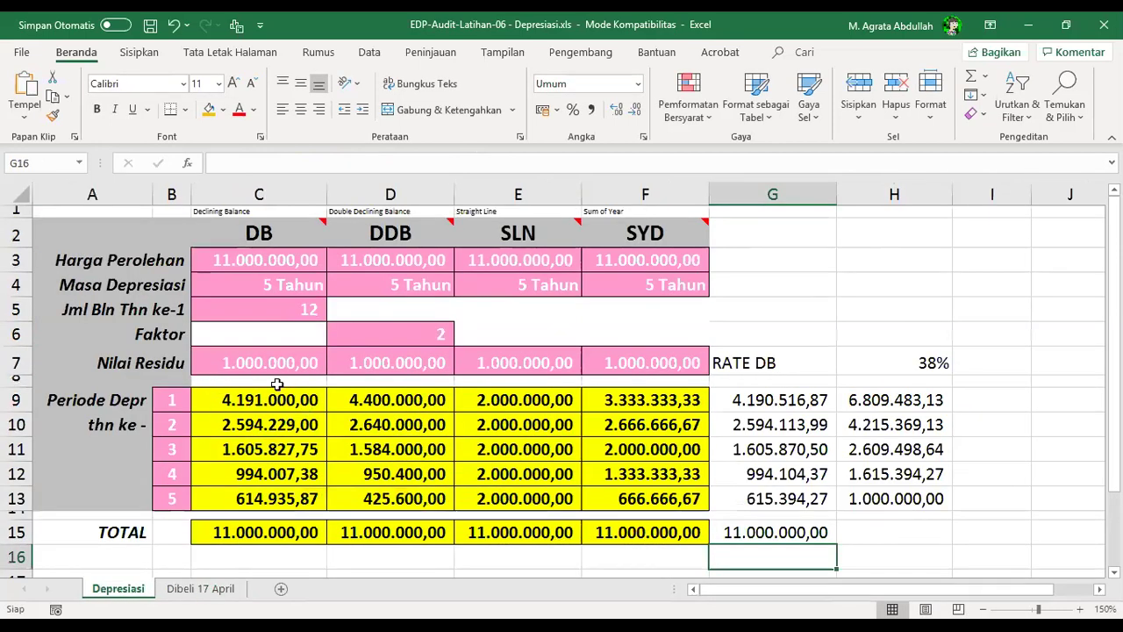
- Return to the Dibeli 17 April sheet and examine the four-month DB formula in the Jan-Apr cell I10
left_click(223, 589)
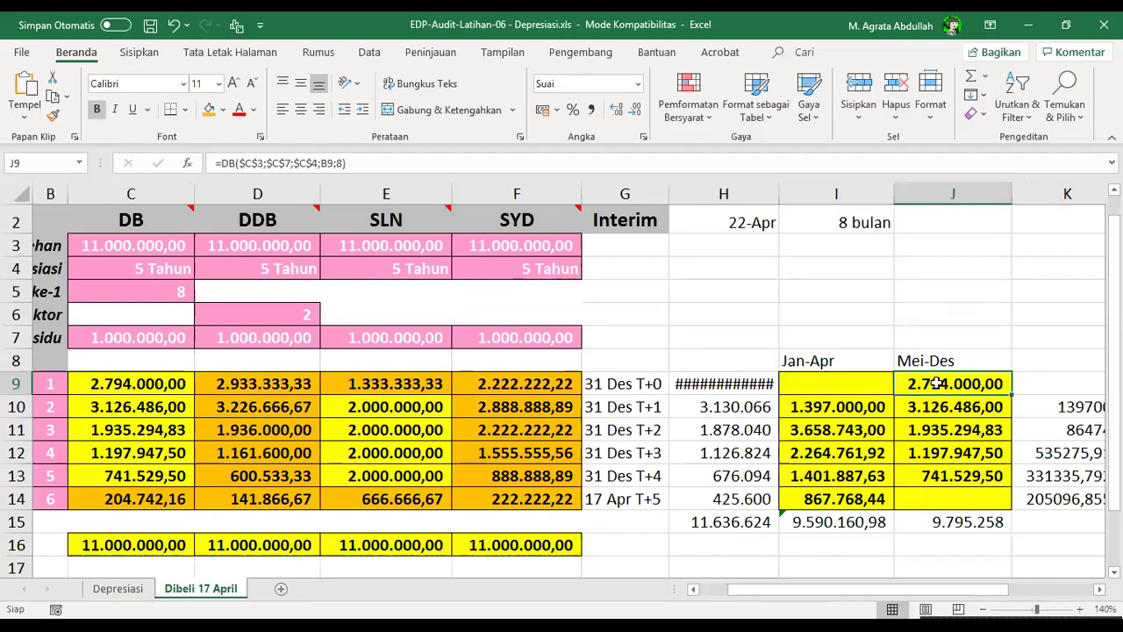
left_click(862, 406)
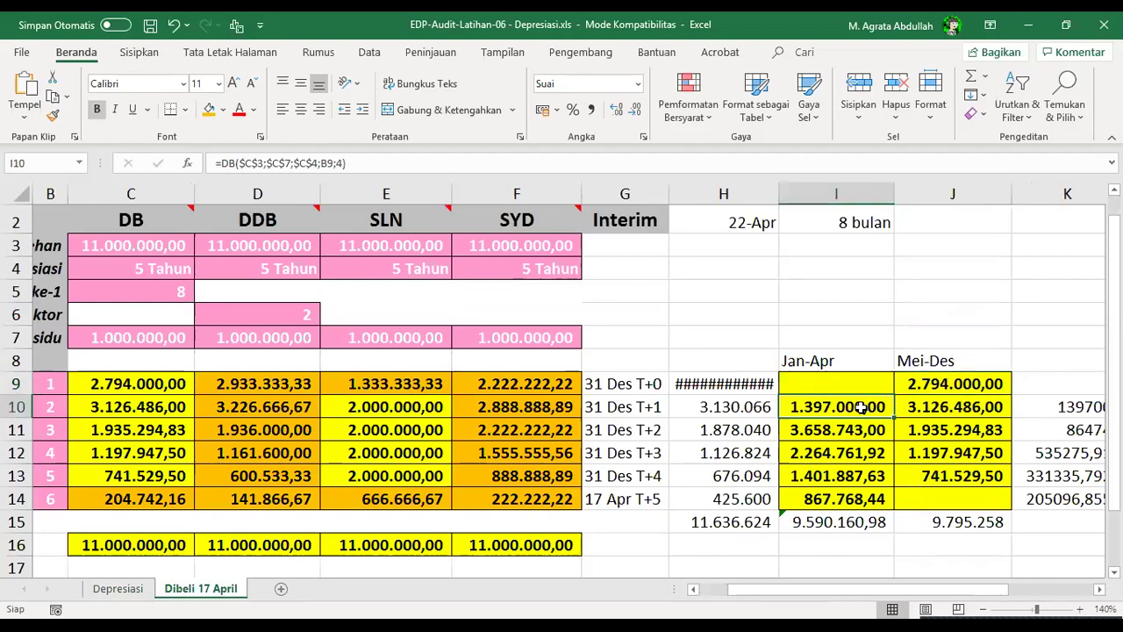
left_click(355, 164)
key("Escape")
left_click_drag(852, 408, 853, 429)
left_click(856, 409)
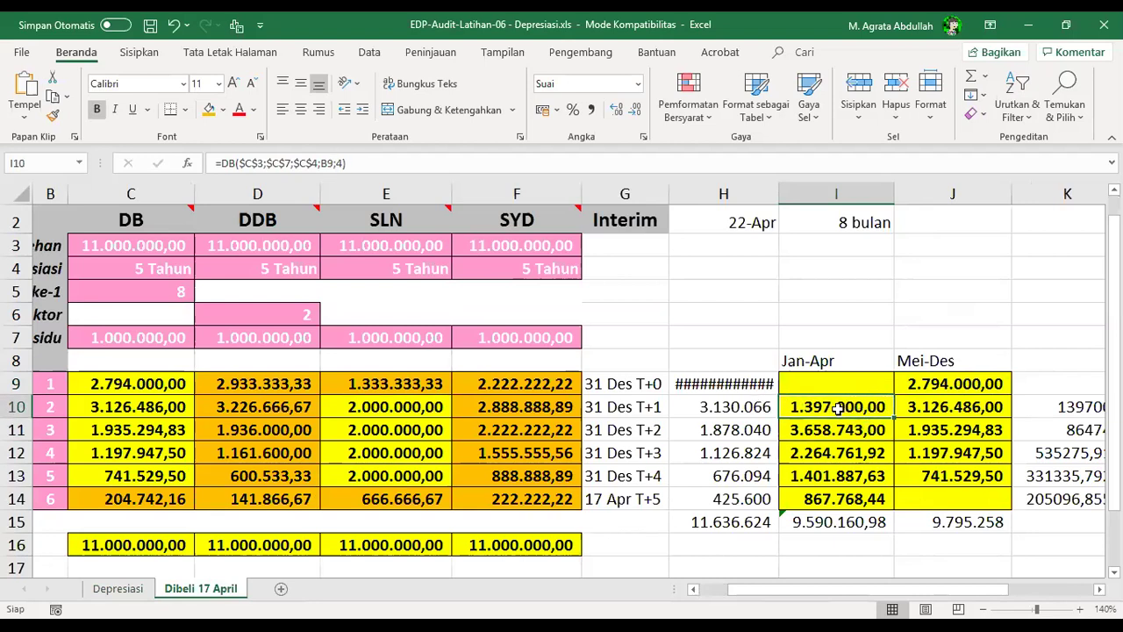
- Fill the Jan-Apr cell I10 and the Mei-Des cell J9 with light blue to mark them as a pair
left_click(225, 112)
left_click(321, 181)
key("Up")
key("Right")
left_click(210, 110)
- Fill the Jan-Apr cell I11 and the Mei-Des cell J10 with light purple
key("Left")
key("Down")
key("Down")
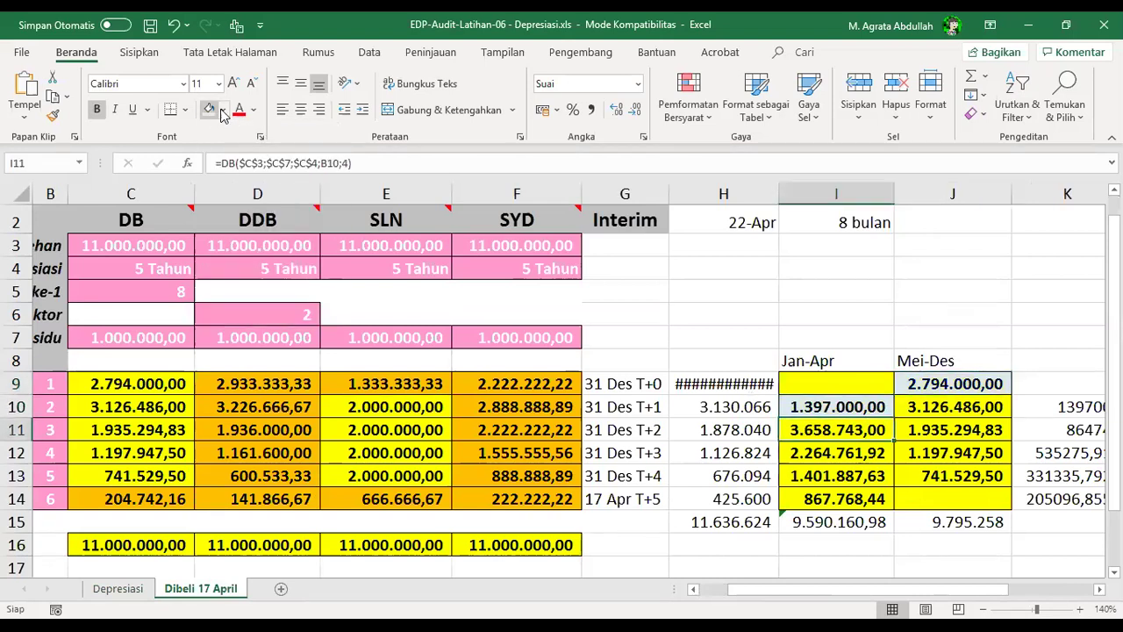
left_click(224, 111)
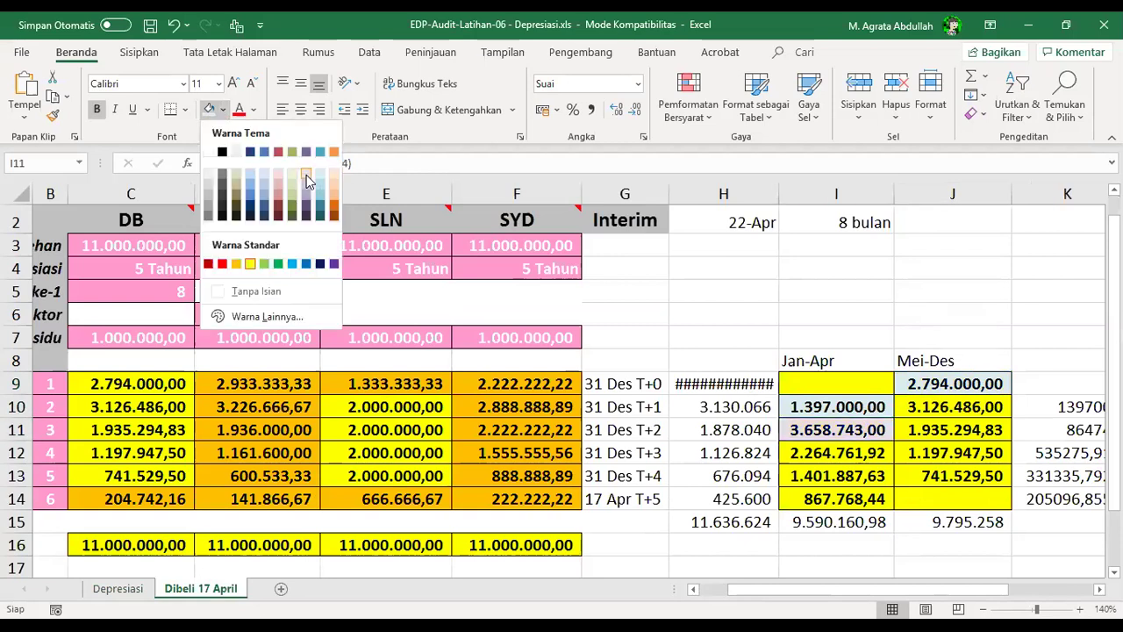
left_click(307, 181)
left_click(858, 453)
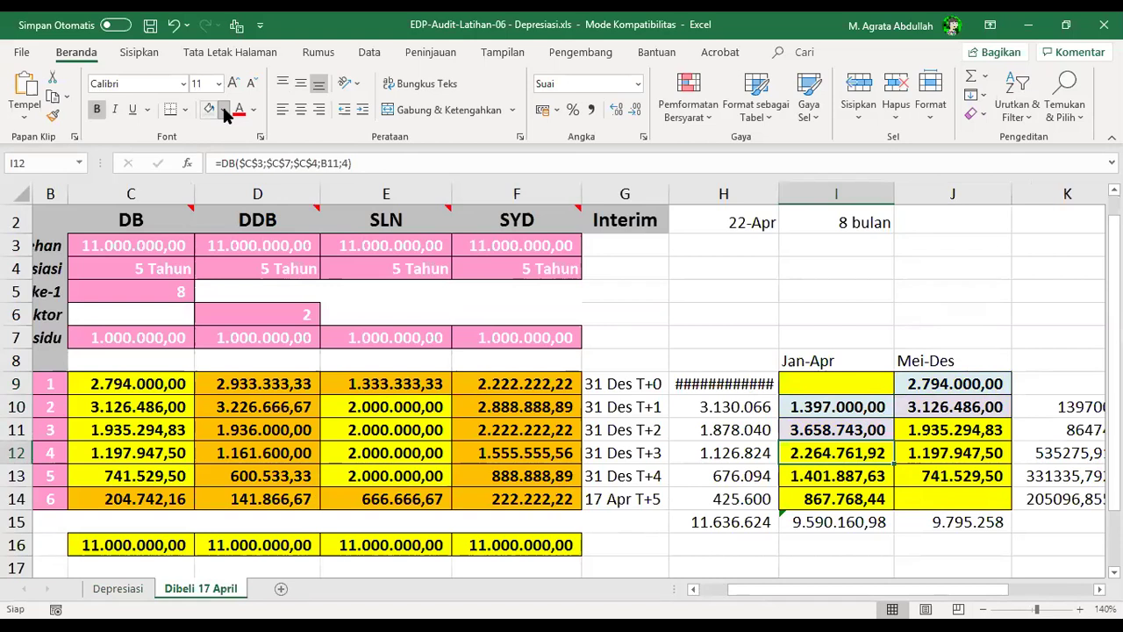
- Fill the Jan-Apr cell I12 and the Mei-Des cell J11 with light orange
key("Up")
key("Right")
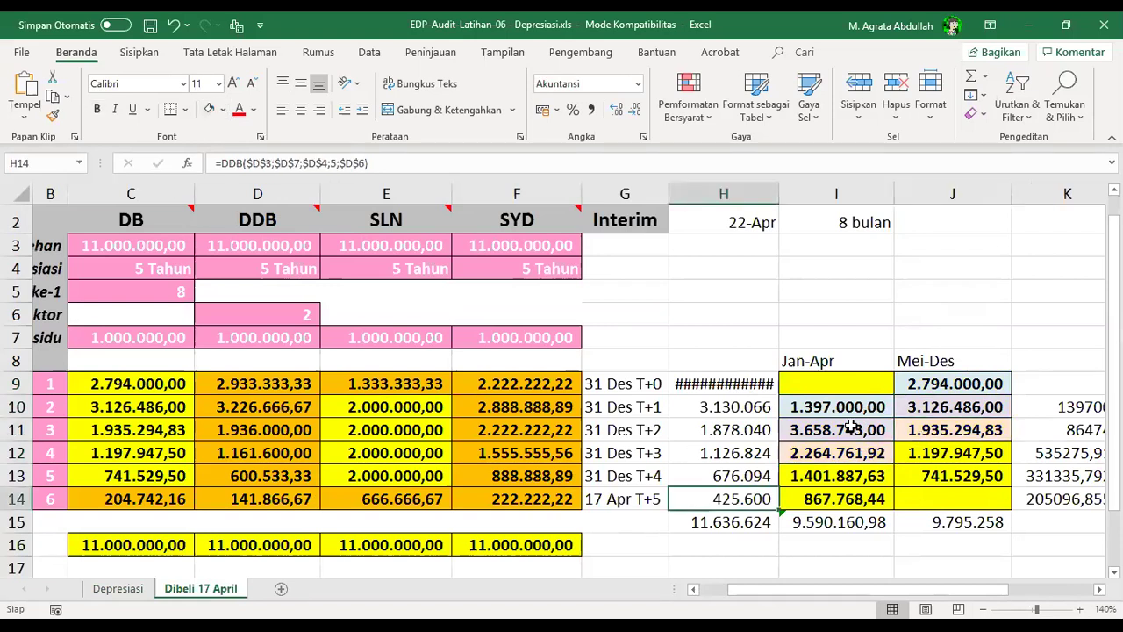
- Compare the colour-paired cells I10 and J9 with the full-year DB results in C9:C12 on the Depresiasi sheet
left_click(829, 425)
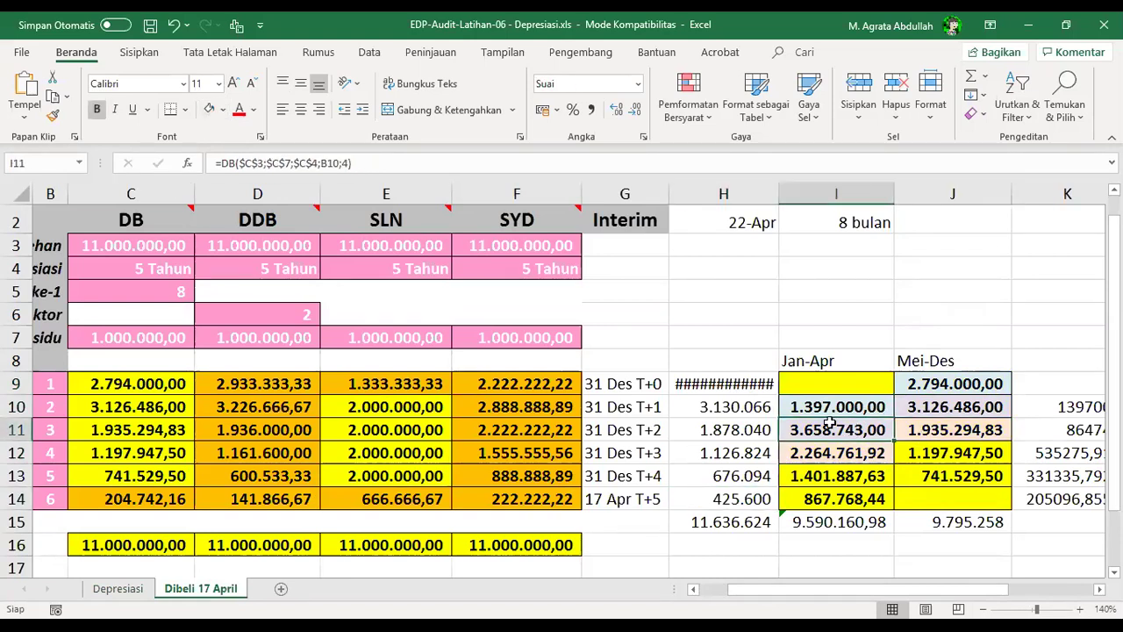
left_click(934, 384)
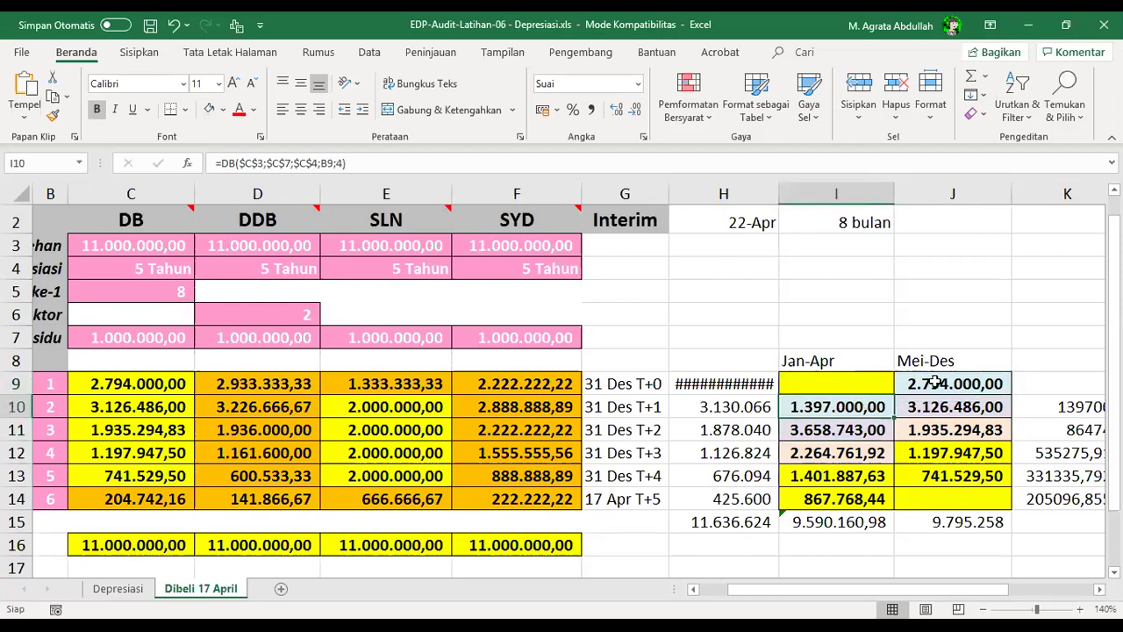
left_click(868, 415)
left_click(939, 386)
left_click(833, 412)
left_click(144, 590)
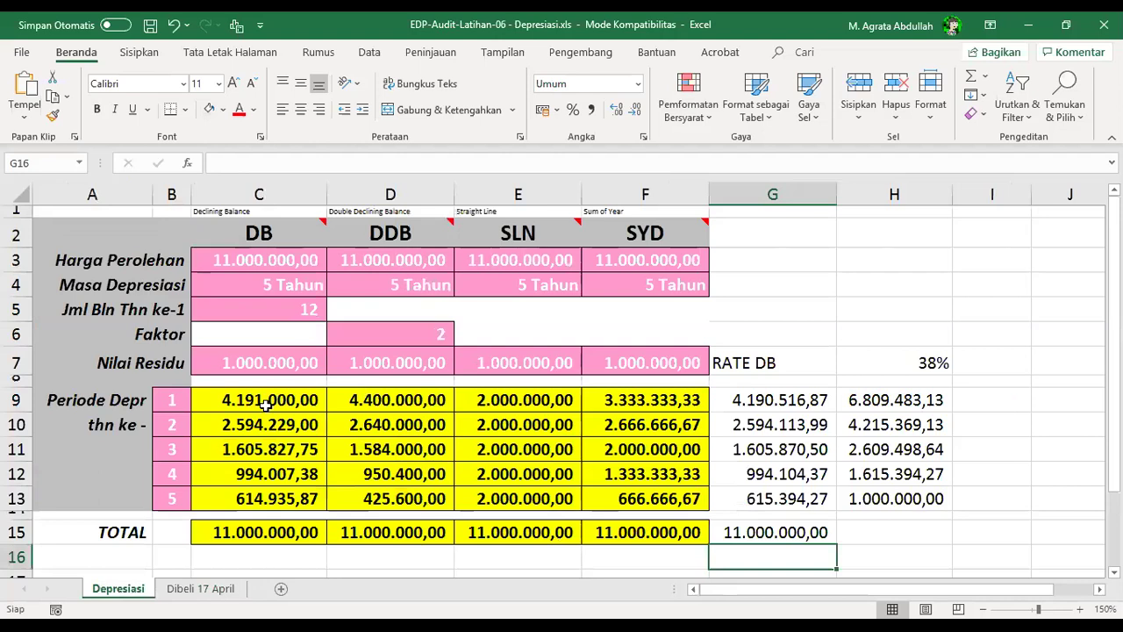
left_click(269, 402)
left_click(269, 425)
left_click(261, 450)
left_click(256, 474)
- On the Dibeli 17 April sheet, apply comma-style number formatting and a light orange fill to the full-year DB values in M8:M12
left_click(200, 588)
left_click(1064, 406)
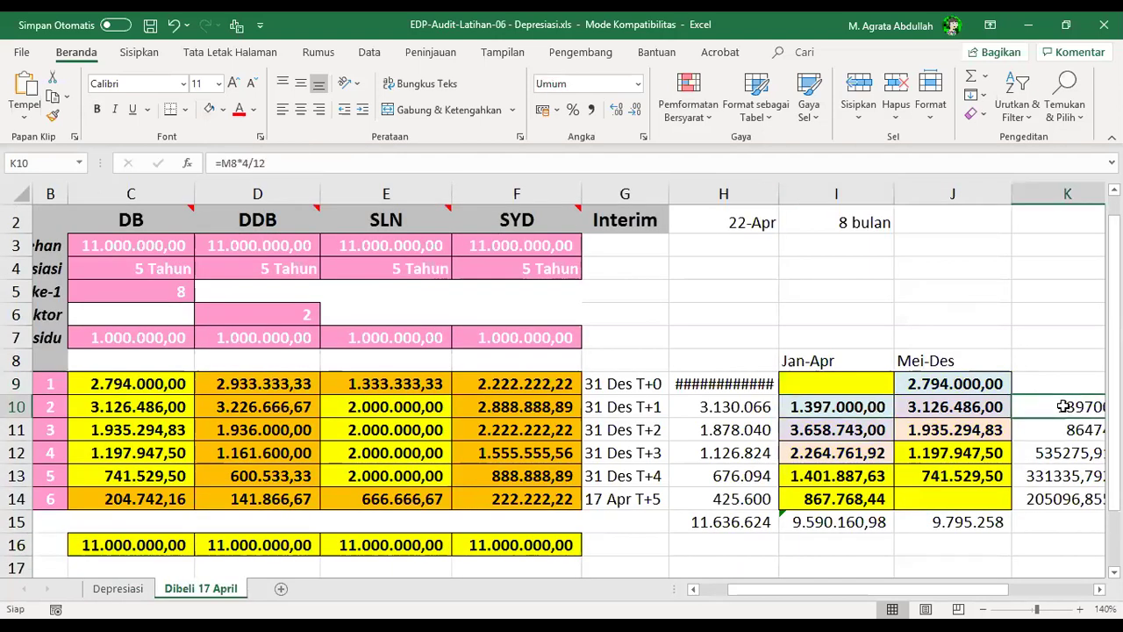
key("Right")
key("Right")
key("Right")
key("Left")
key("Left")
key("Up")
key("Up")
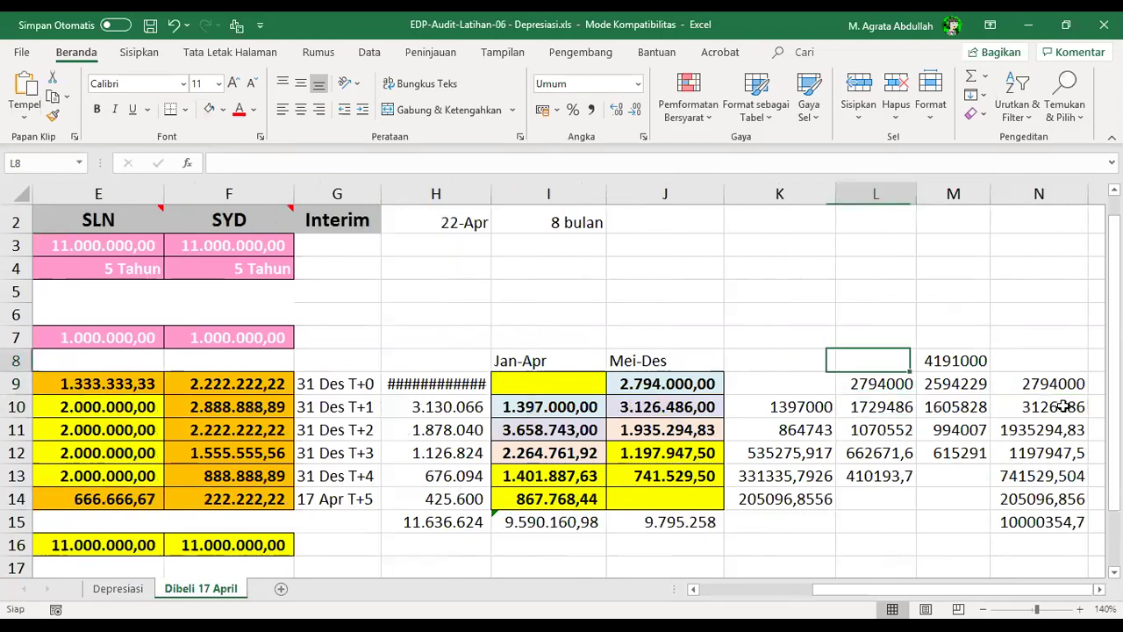
key("Right")
key("Down")
key("Up")
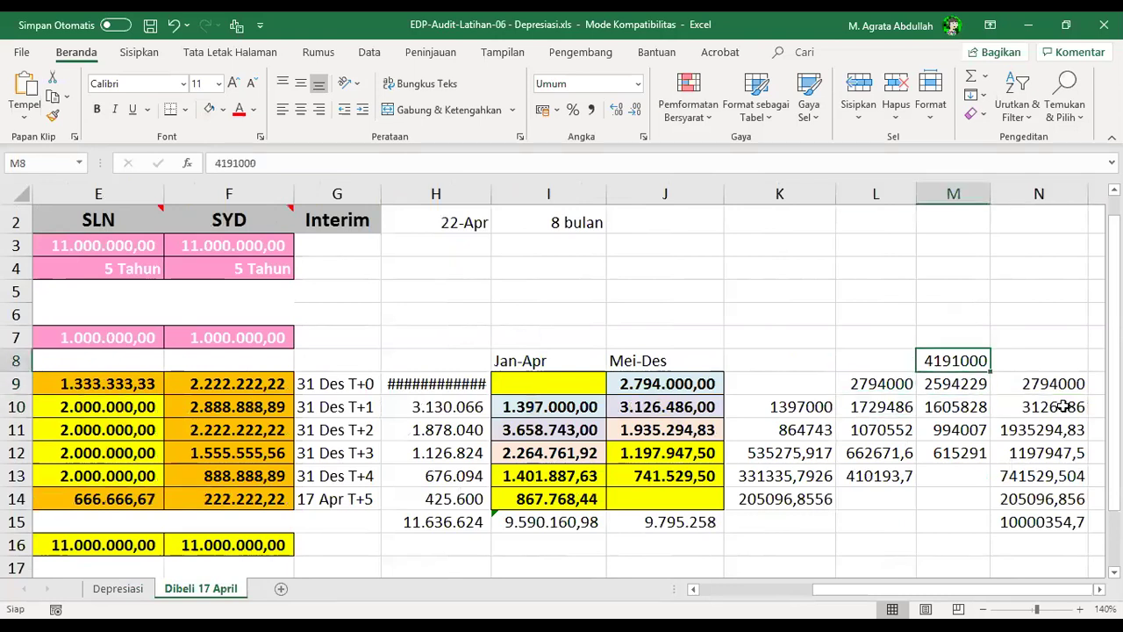
key("shift+Down")
key("shift+Down")
key("shift+Down")
key("shift+Down")
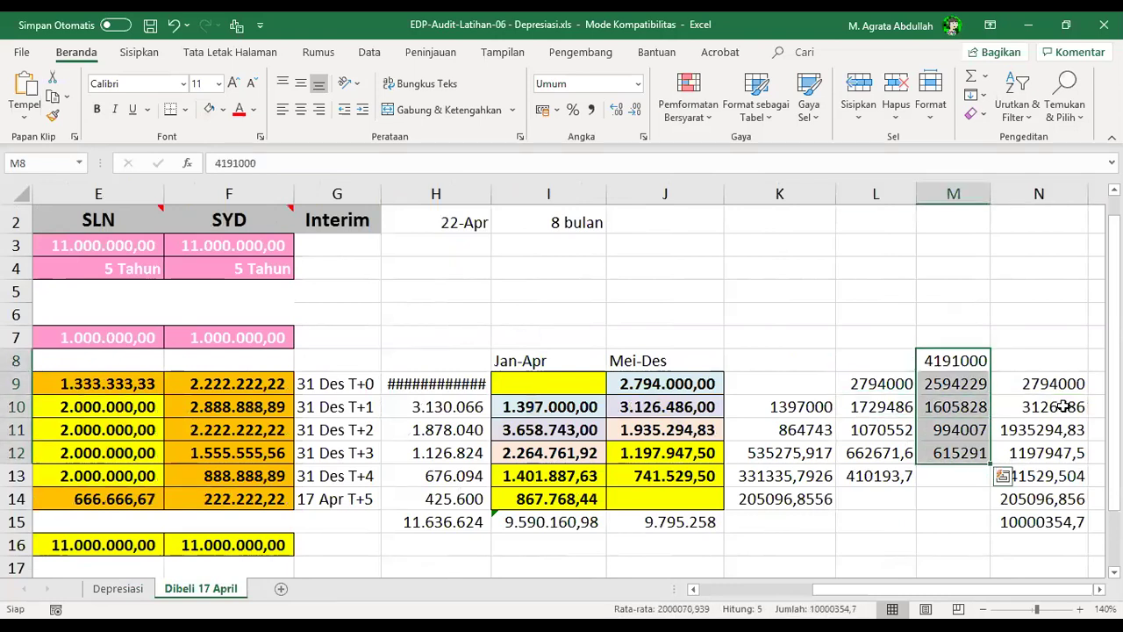
left_click(591, 110)
left_click(207, 107)
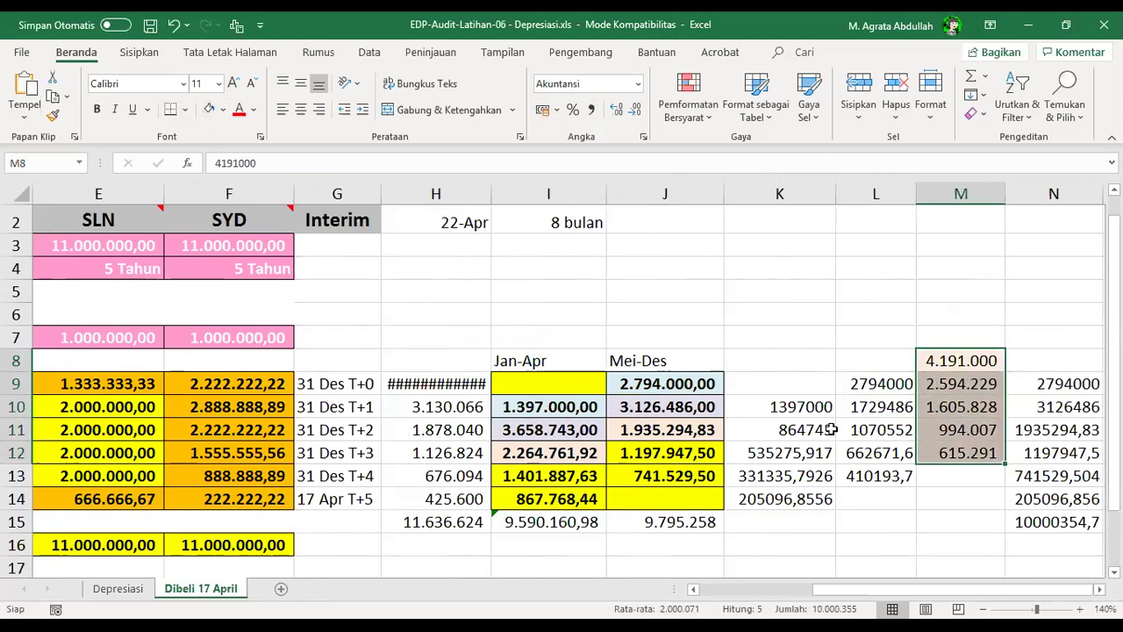
- Enter the formula =I10+J9 in L8 to add the first Jan-Apr and Mei-Des pair
left_click(876, 368)
type("=")
key("Left")
key("Left")
key("Left")
key("Down")
key("Down")
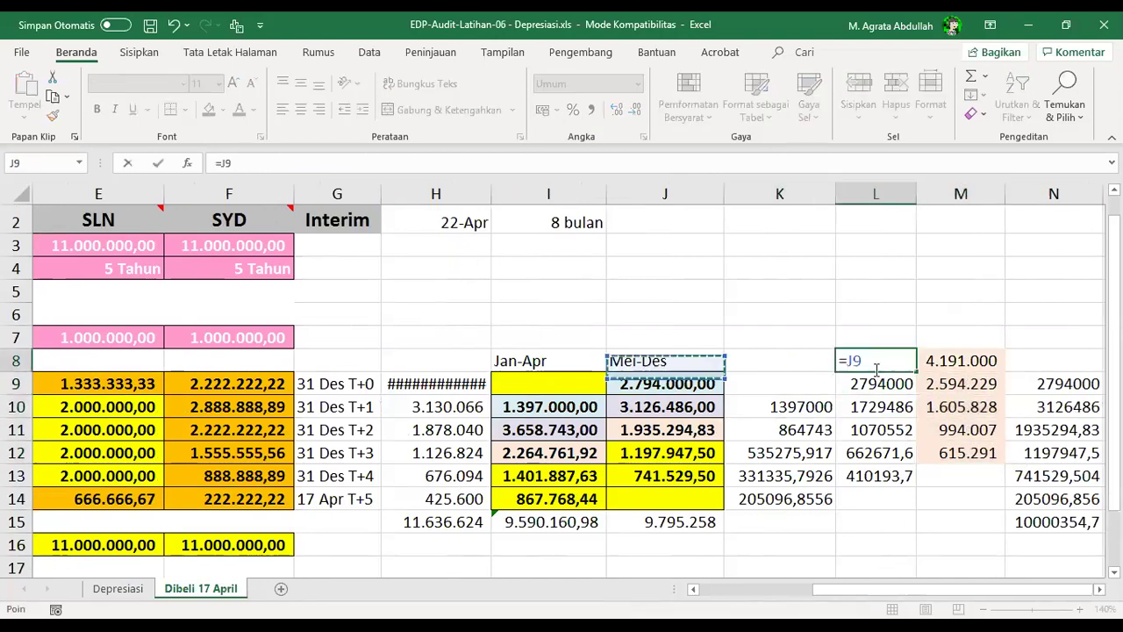
type("=")
key("Left")
key("Left")
key("Down")
key("Down")
key("Up")
key("ctrl+Return")
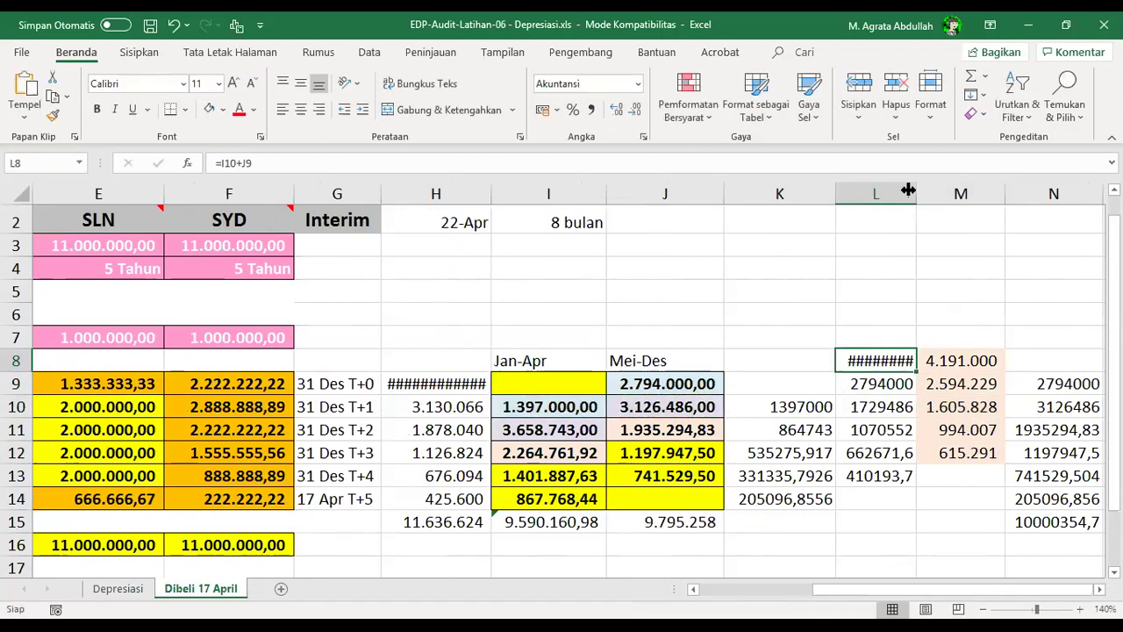
- Widen column L and fill the sum formula from L8 down to L14
left_click_drag(908, 190, 940, 190)
left_click_drag(947, 372, 935, 516)
left_click(1018, 430)
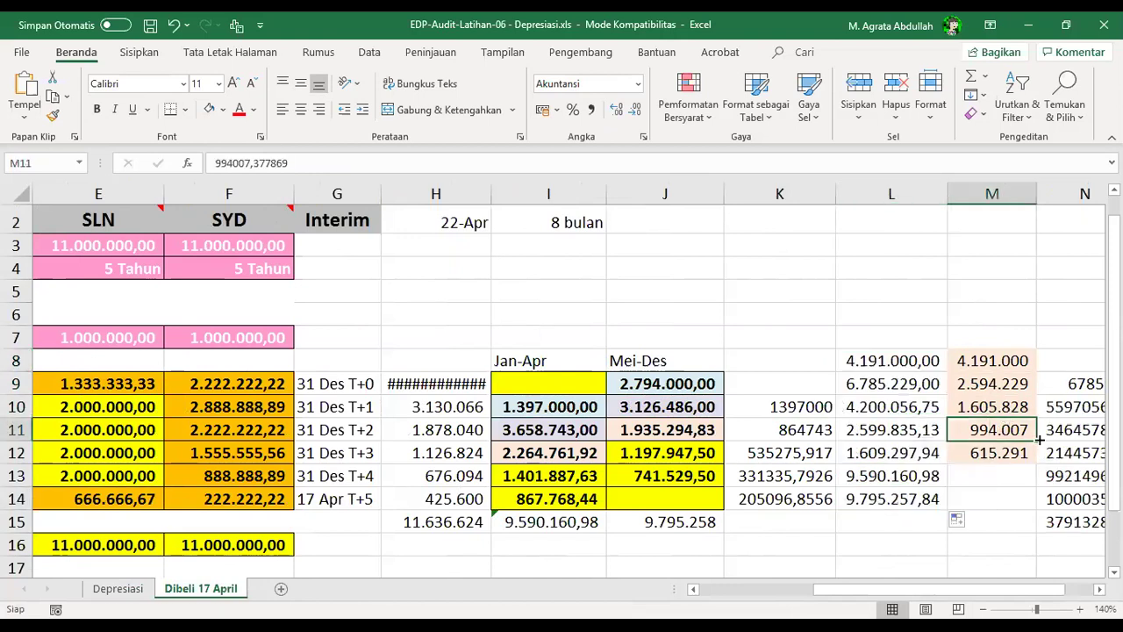
left_click_drag(1036, 442, 998, 509)
left_click(992, 544)
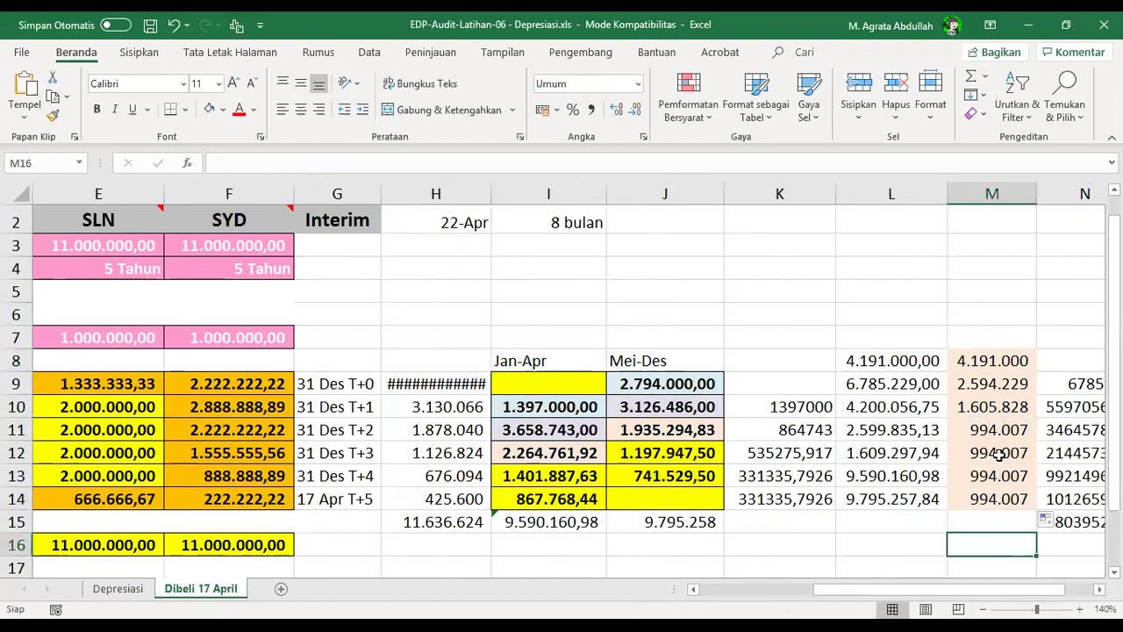
type("=")
key("BackSpace")
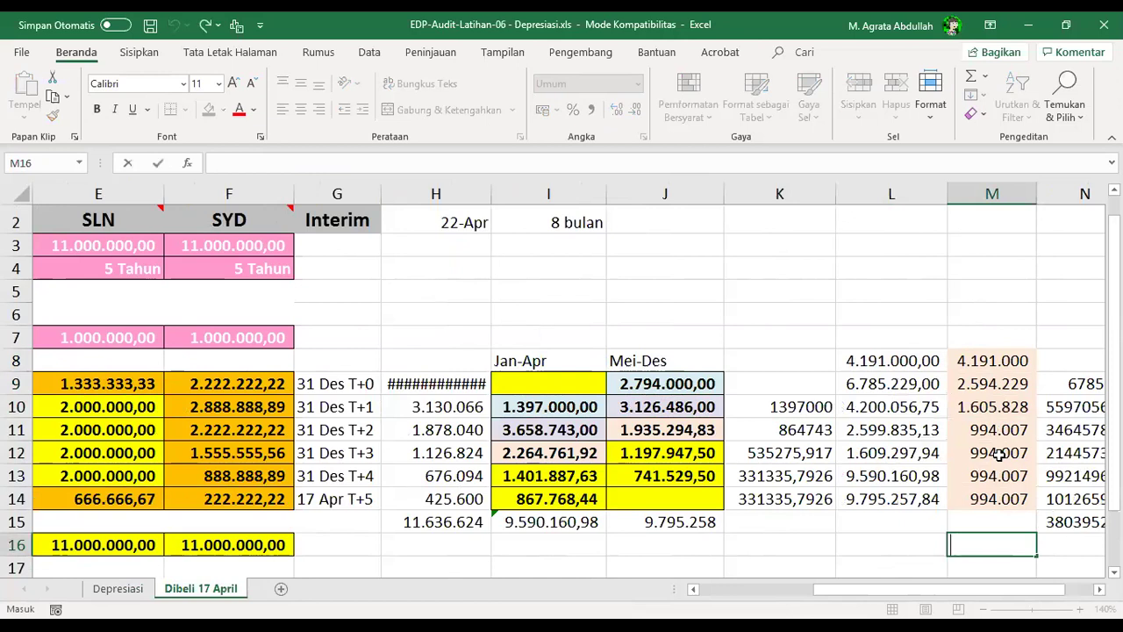
key("Escape")
key("ctrl+z")
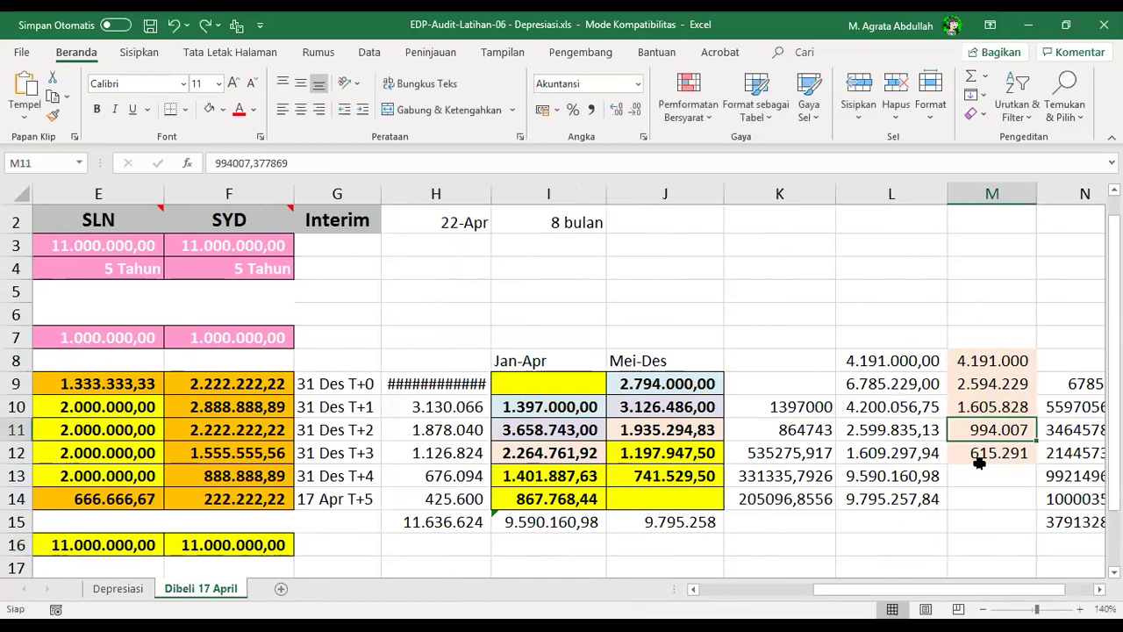
- Compare the summed pairs in column L with the full-year values in M8:M12 and on the Depresiasi sheet
left_click(965, 516)
left_click(990, 411)
left_click(990, 386)
left_click(993, 355)
key("Down")
key("Down")
key("Down")
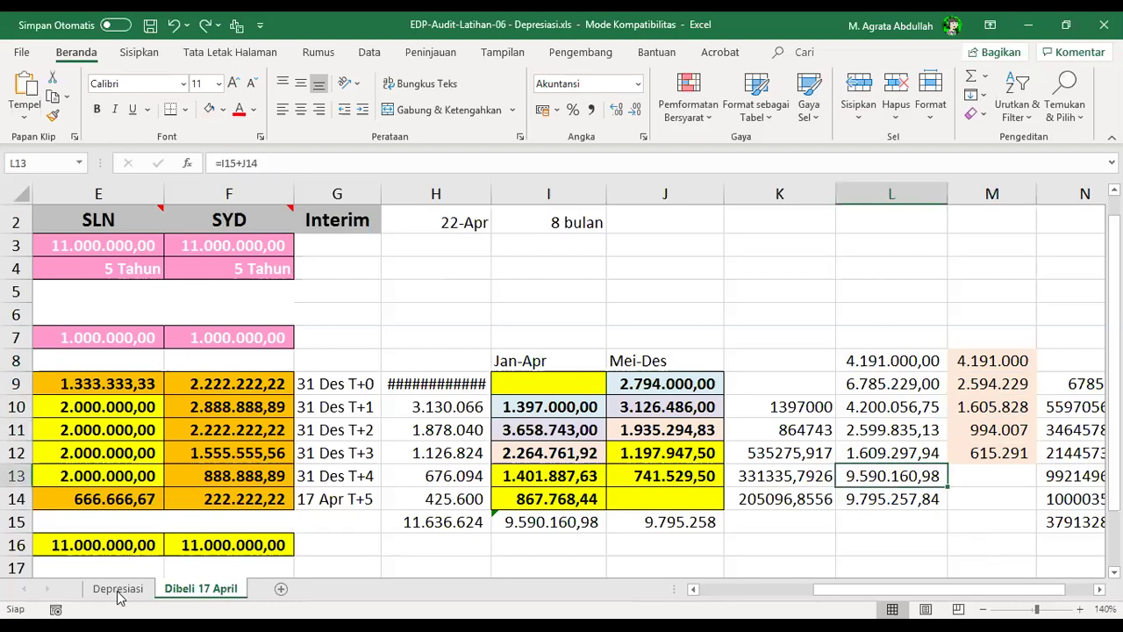
left_click(119, 589)
left_click(215, 589)
left_click(755, 474)
left_click(992, 452)
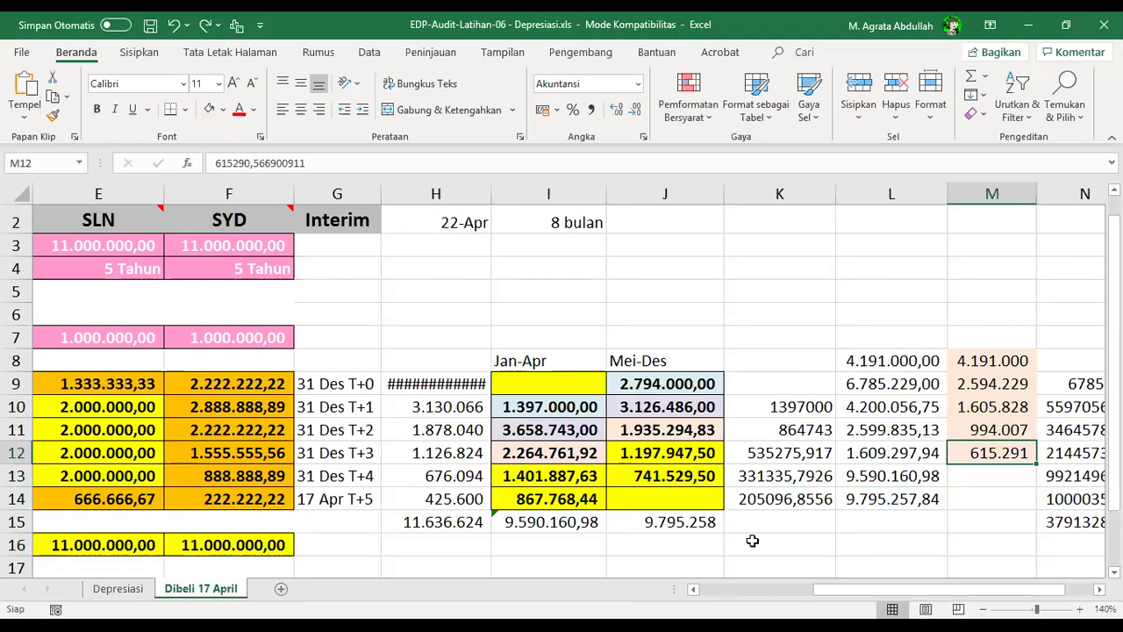
- Examine which Jan-Apr and Mei-Des cells the sum formulas in L8 and L9 refer to
left_click(891, 361)
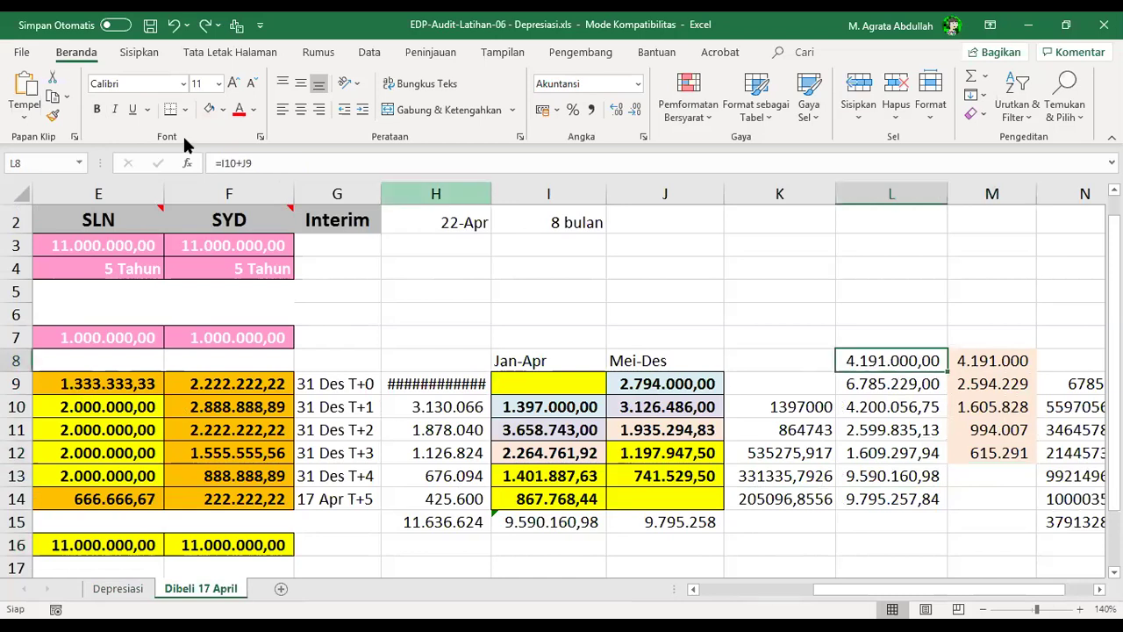
left_click(271, 163)
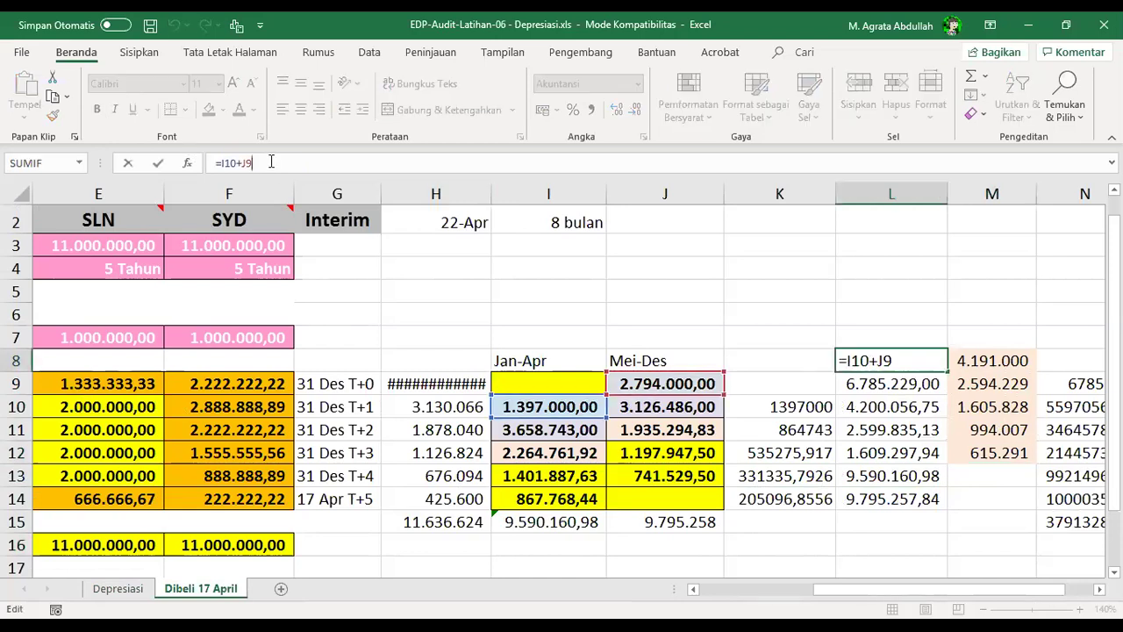
key("Return")
left_click(271, 162)
key("Return")
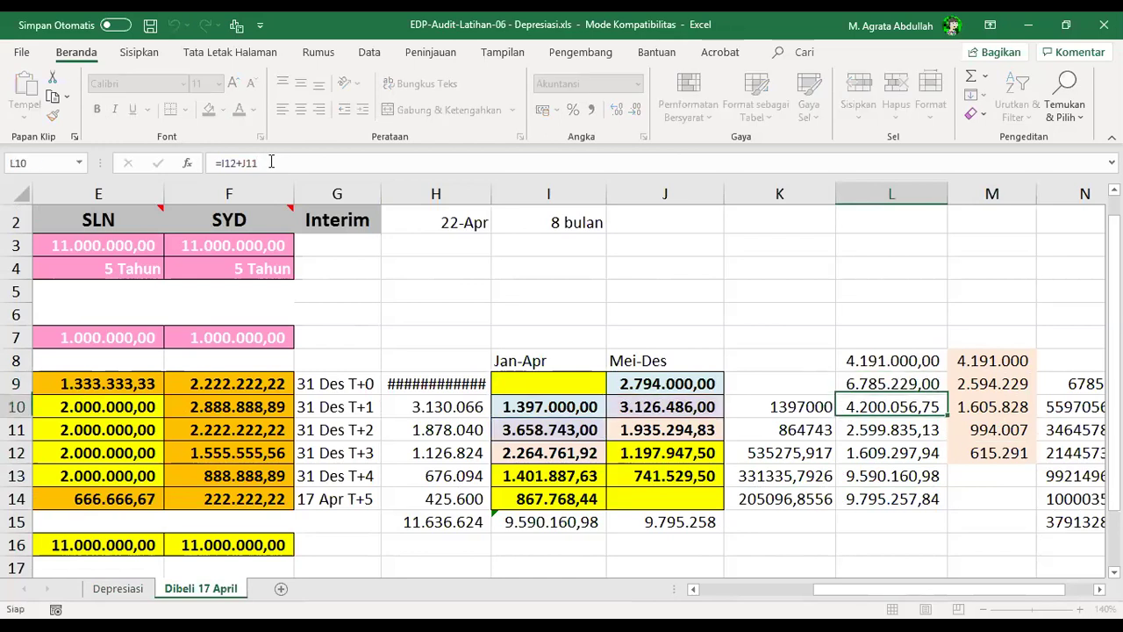
key("Left")
key("Left")
key("Left")
key("Left")
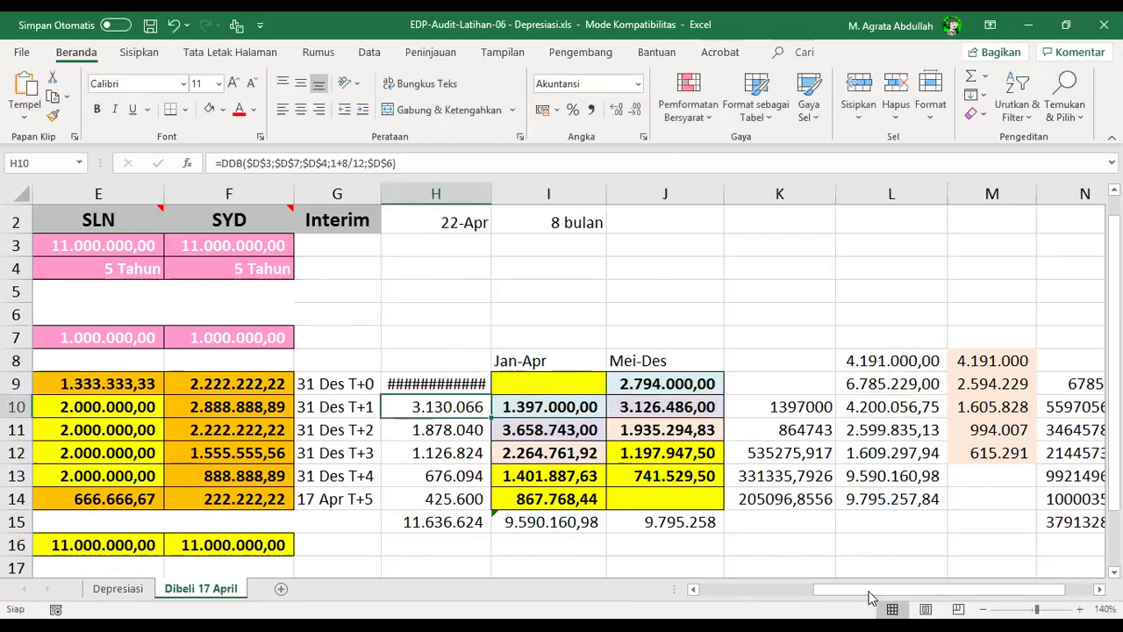
- Change the Mei-Des formula in J10 to =DB($C$3;$C$7;$C$4;B10)*8/12
left_click_drag(872, 597, 753, 597)
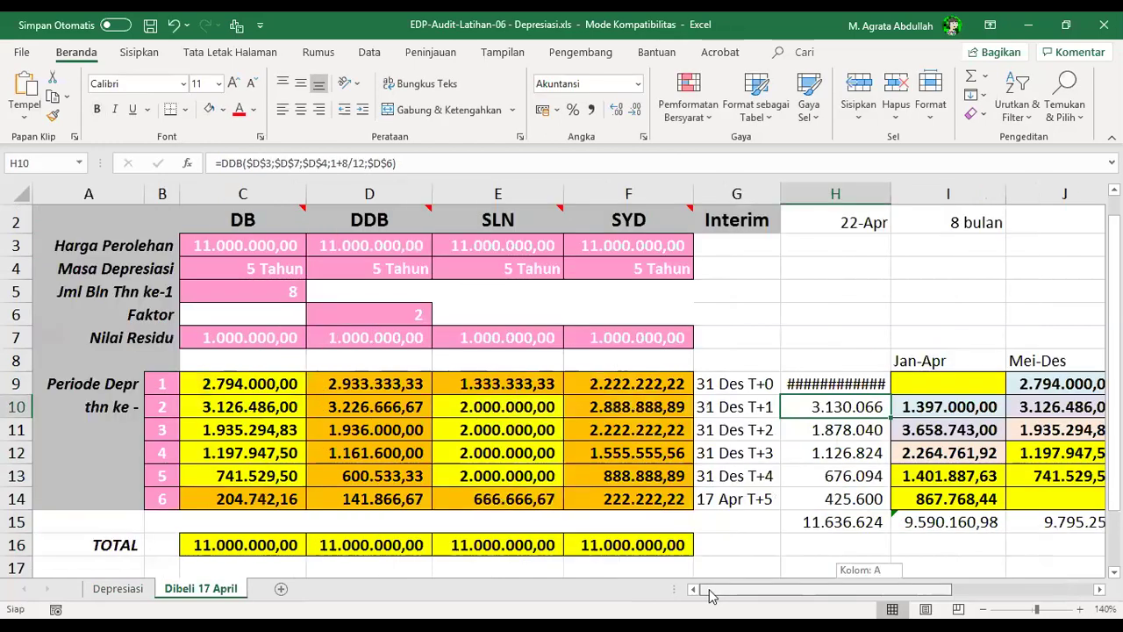
left_click(920, 462)
left_click(1038, 386)
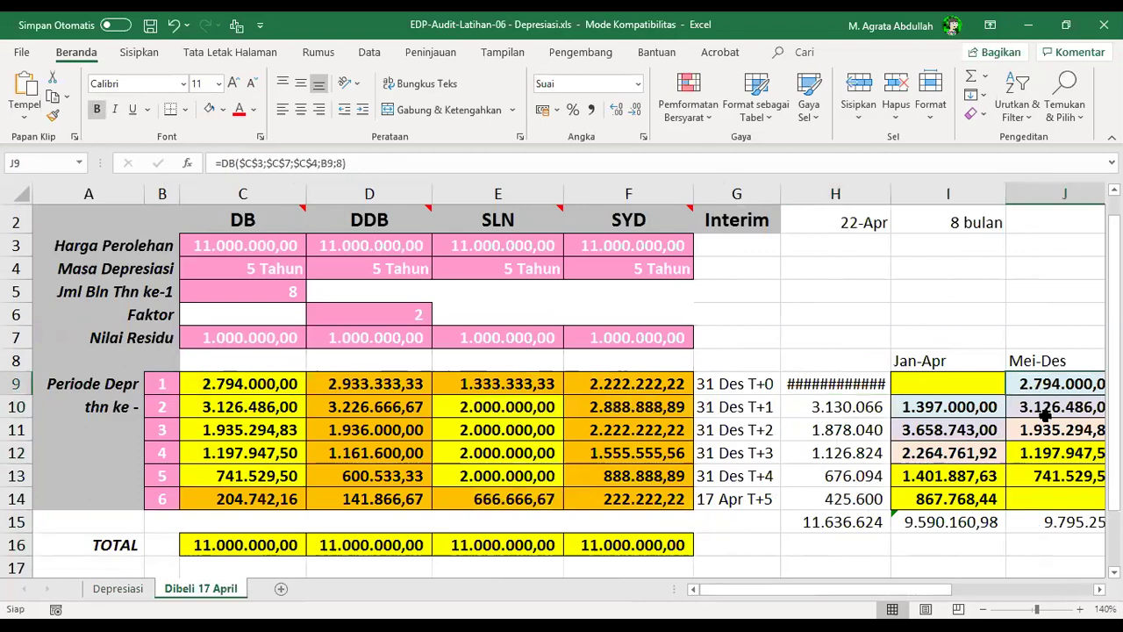
left_click(1046, 413)
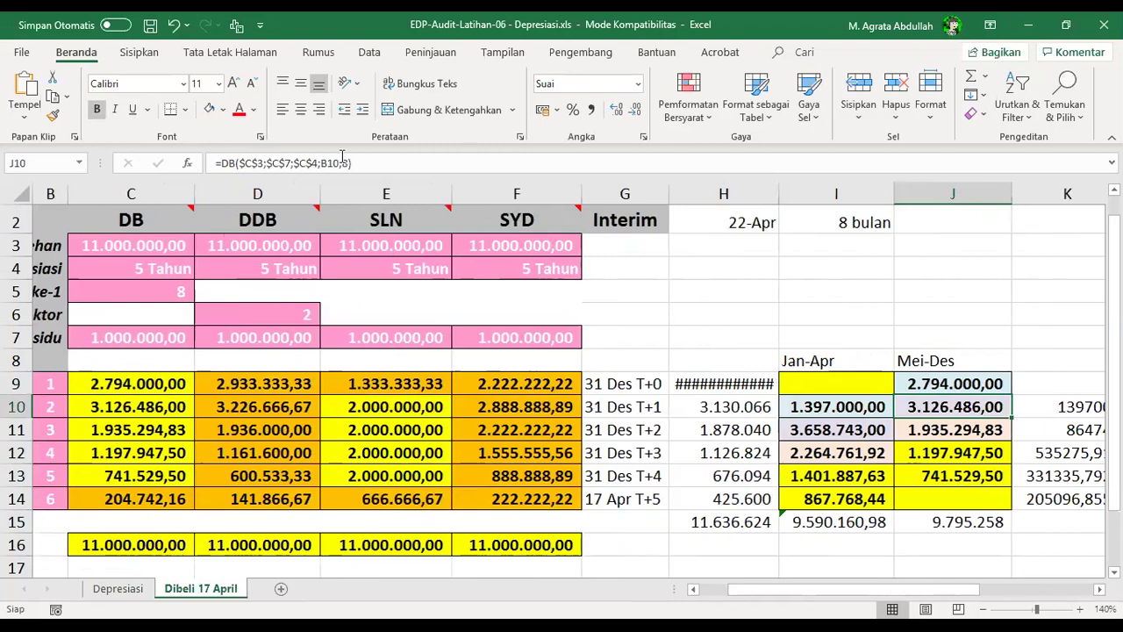
left_click(469, 168)
key("BackSpace")
key("BackSpace")
type("*8/12")
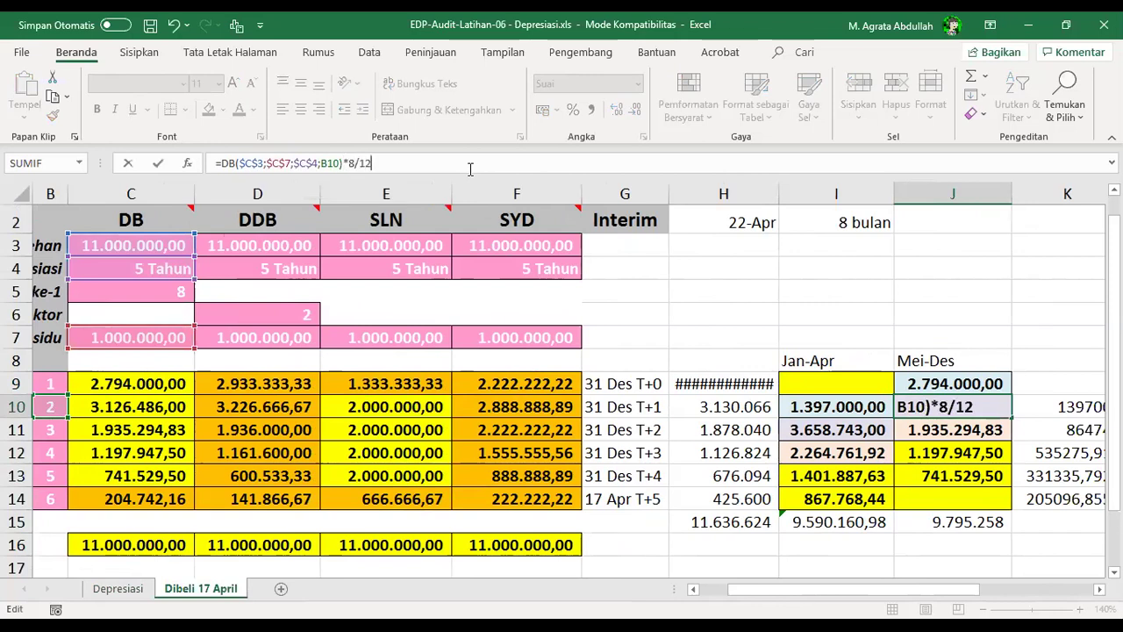
key("Return")
- Check the column L sums against the full-year values in column M using the revised J10 formula
key("Right")
key("Right")
key("Up")
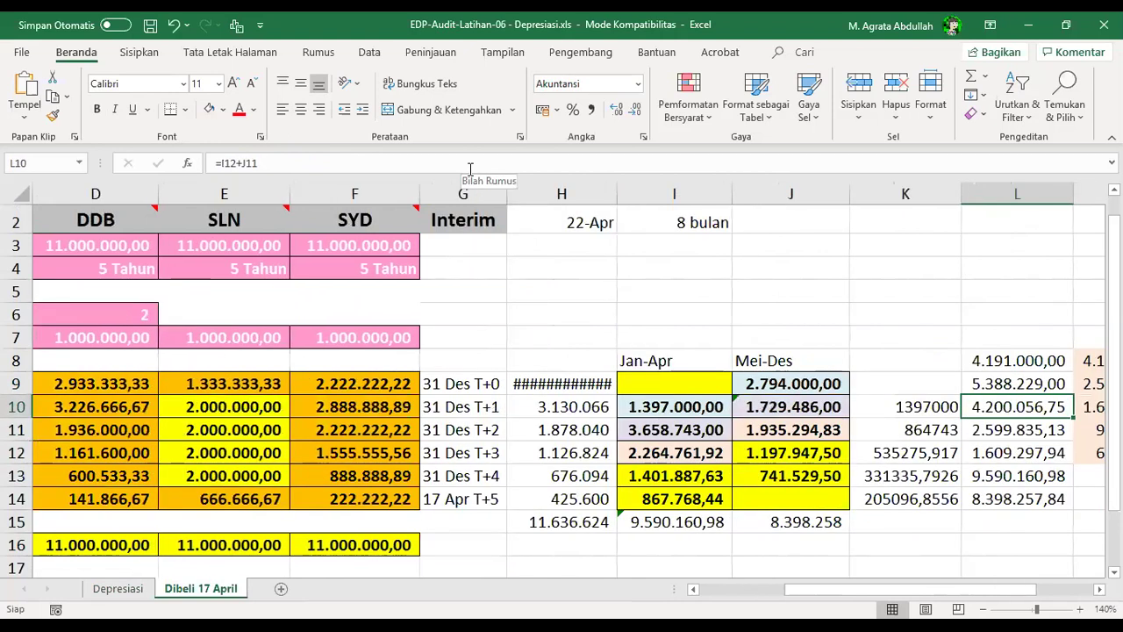
key("Left")
key("Left")
key("Left")
key("Left")
key("Left")
key("Left")
key("Left")
key("Left")
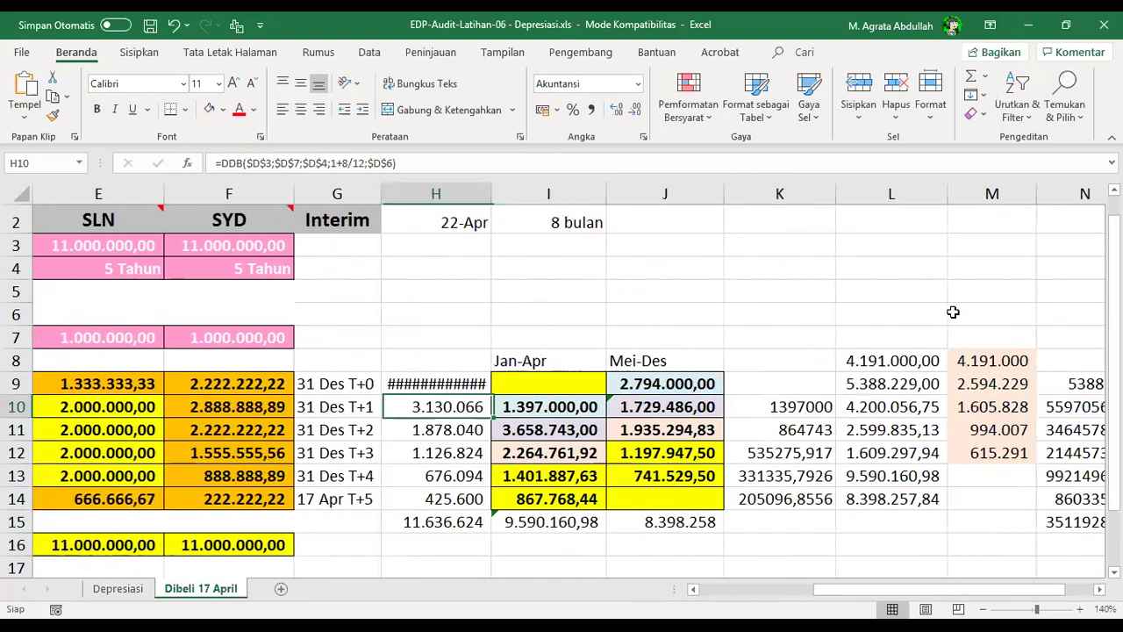
key("Left")
key("Left")
key("Left")
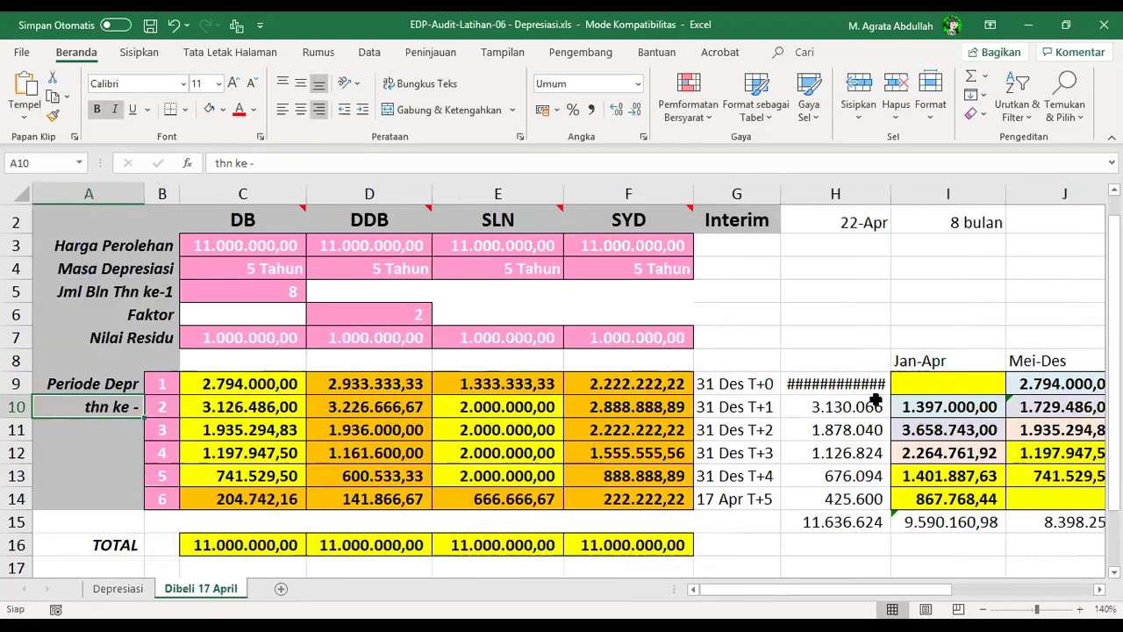
- Examine the DB and DDB results in C9:D14 and open the period 1 DDB formula in D9 for inspection
left_click_drag(357, 383, 360, 494)
left_click(389, 422)
left_click(392, 401)
key("Down")
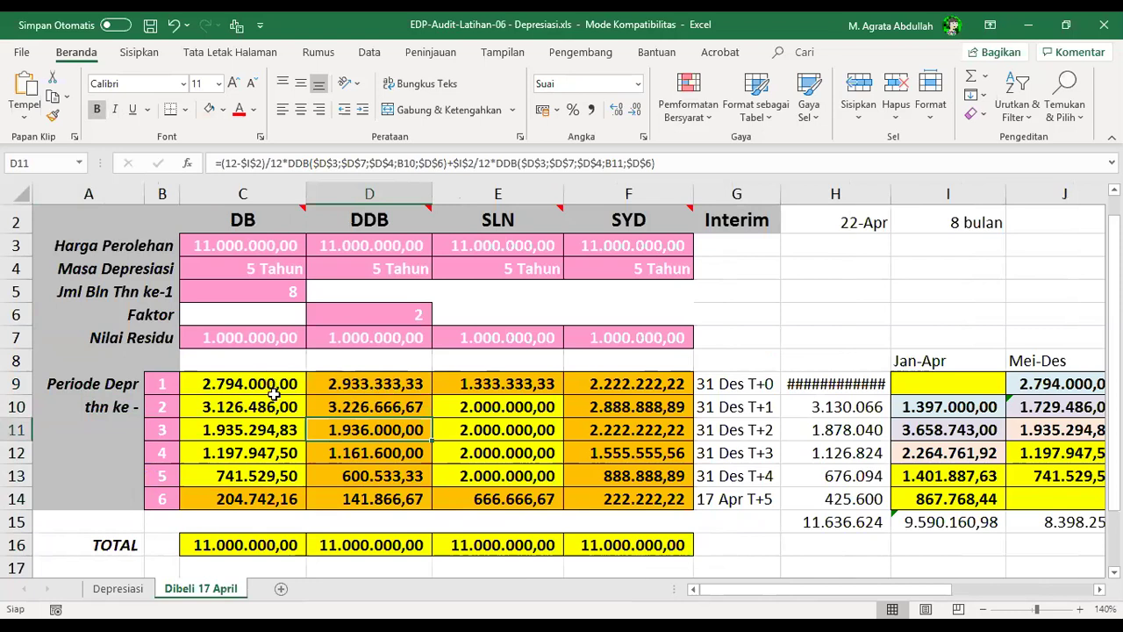
left_click_drag(273, 386, 281, 496)
left_click(348, 383)
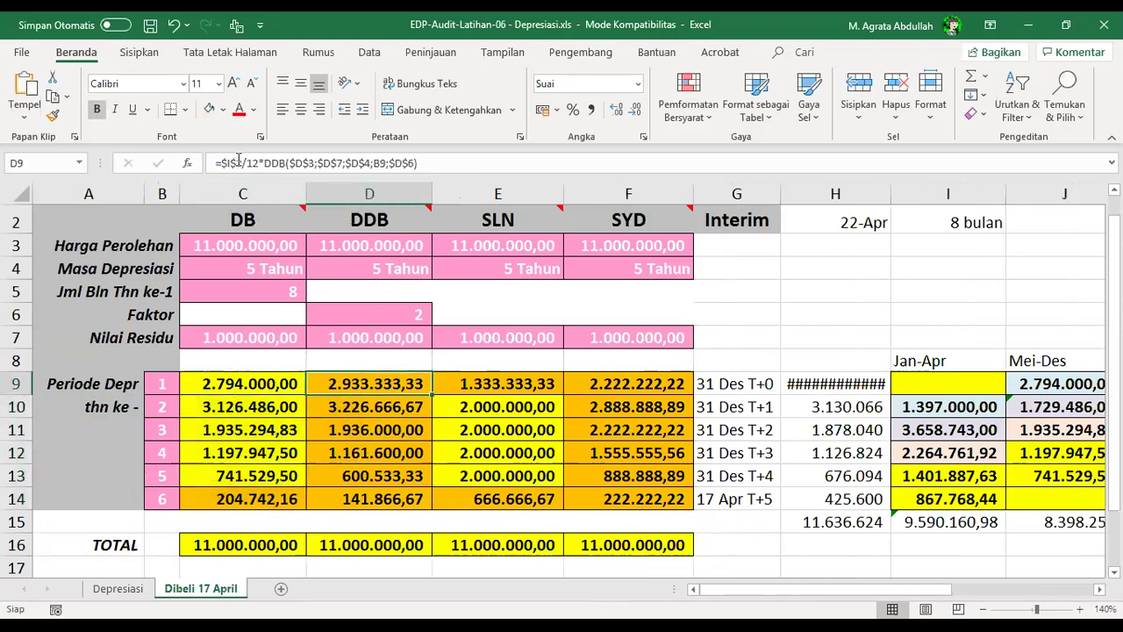
left_click(234, 160)
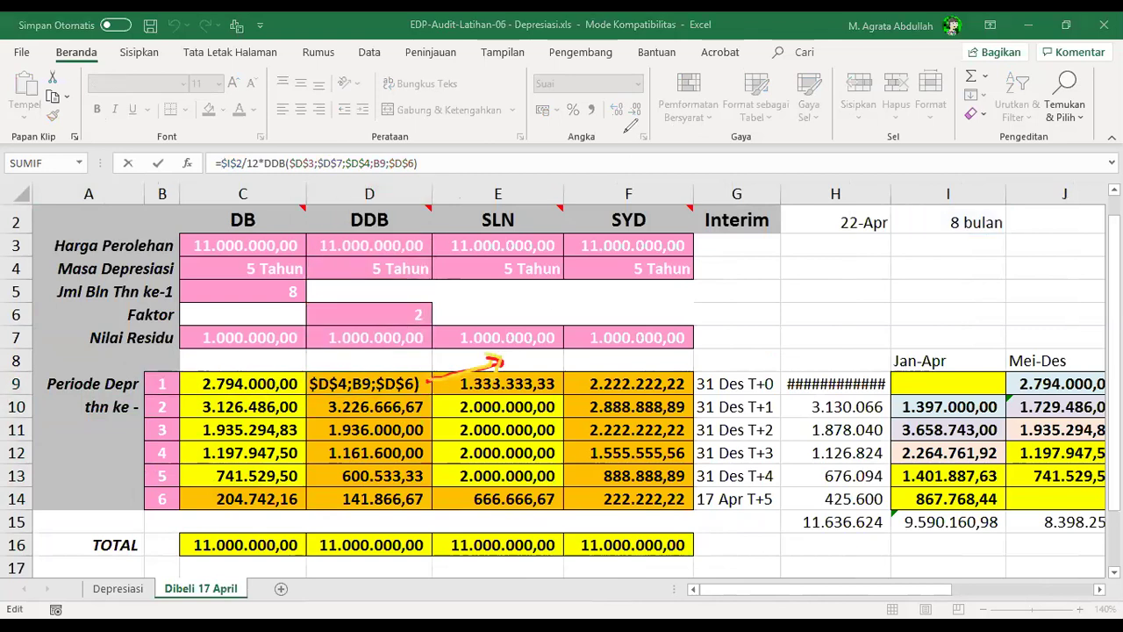
- Draw arrows from D9 and D10 and annotate them with 8/12 t1 and 4/12 t1 + 8/12 t2
mouse_move(427, 381)
left_mouse_down()
mouse_move(495, 357)
mouse_move(499, 367)
left_mouse_up()
left_click_drag(509, 328, 516, 345)
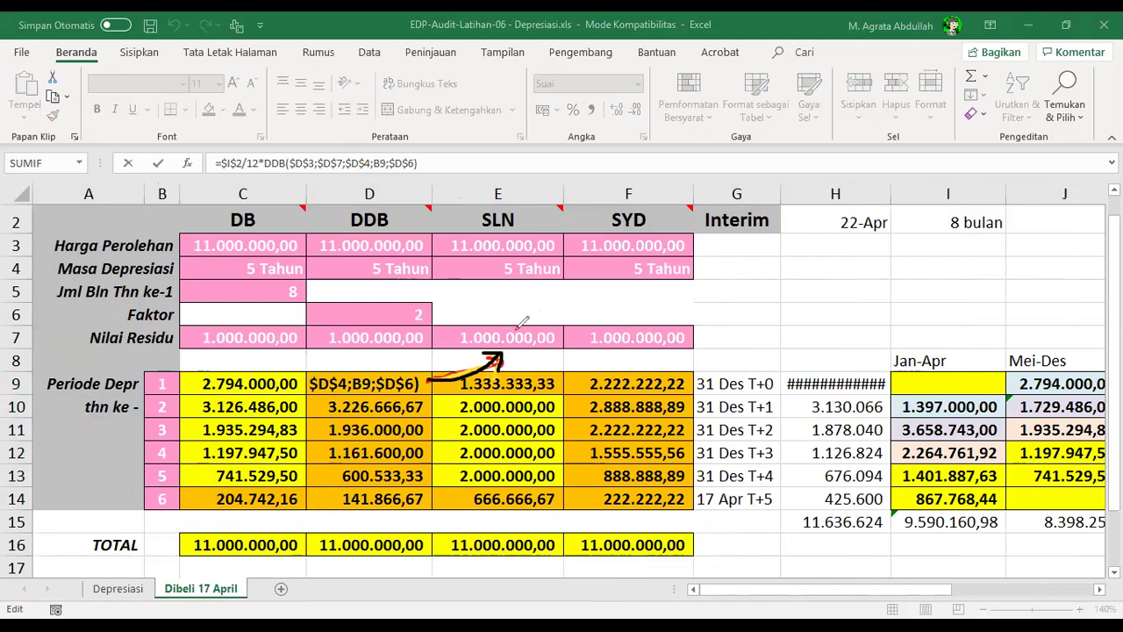
mouse_move(510, 321)
left_mouse_down()
mouse_move(525, 350)
mouse_move(586, 332)
mouse_move(584, 319)
mouse_move(594, 336)
left_mouse_up()
mouse_move(423, 405)
left_mouse_down()
mouse_move(567, 376)
mouse_move(568, 391)
left_mouse_up()
mouse_move(585, 351)
left_mouse_down()
mouse_move(600, 365)
mouse_move(589, 388)
mouse_move(655, 351)
mouse_move(649, 363)
left_mouse_up()
mouse_move(672, 321)
left_mouse_down()
mouse_move(667, 339)
mouse_move(669, 321)
left_mouse_up()
mouse_move(666, 351)
left_mouse_down()
mouse_move(683, 342)
mouse_move(682, 375)
mouse_move(699, 376)
left_mouse_up()
left_click_drag(702, 328, 742, 351)
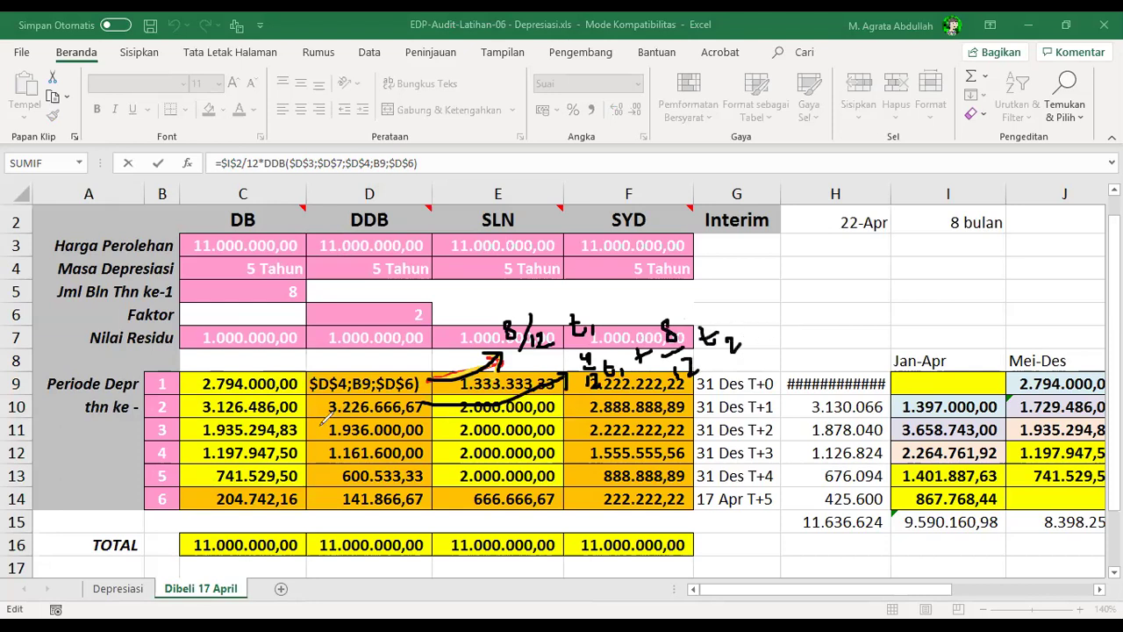
- Mark the DDB rows for periods 3 to 5, annotate D14 with 4/12 × t5, and clear all the drawn annotations
mouse_move(316, 429)
left_mouse_down()
mouse_move(272, 432)
mouse_move(296, 475)
mouse_move(285, 480)
mouse_move(328, 509)
mouse_move(376, 528)
mouse_move(397, 514)
mouse_move(406, 537)
mouse_move(437, 537)
mouse_move(447, 519)
mouse_move(497, 517)
left_mouse_up()
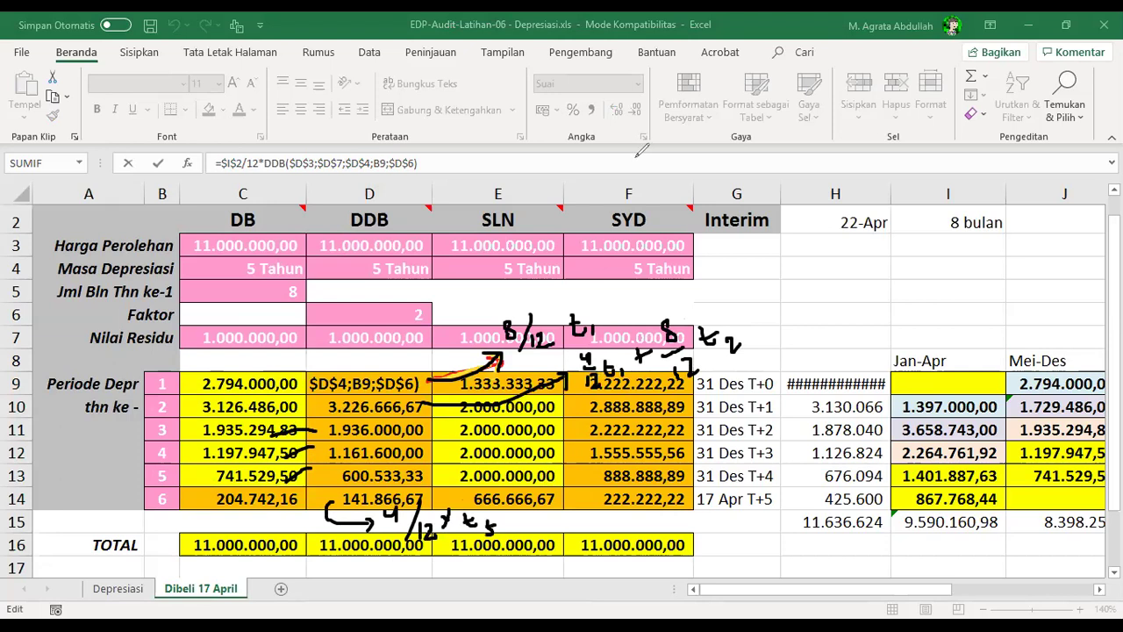
key("e")
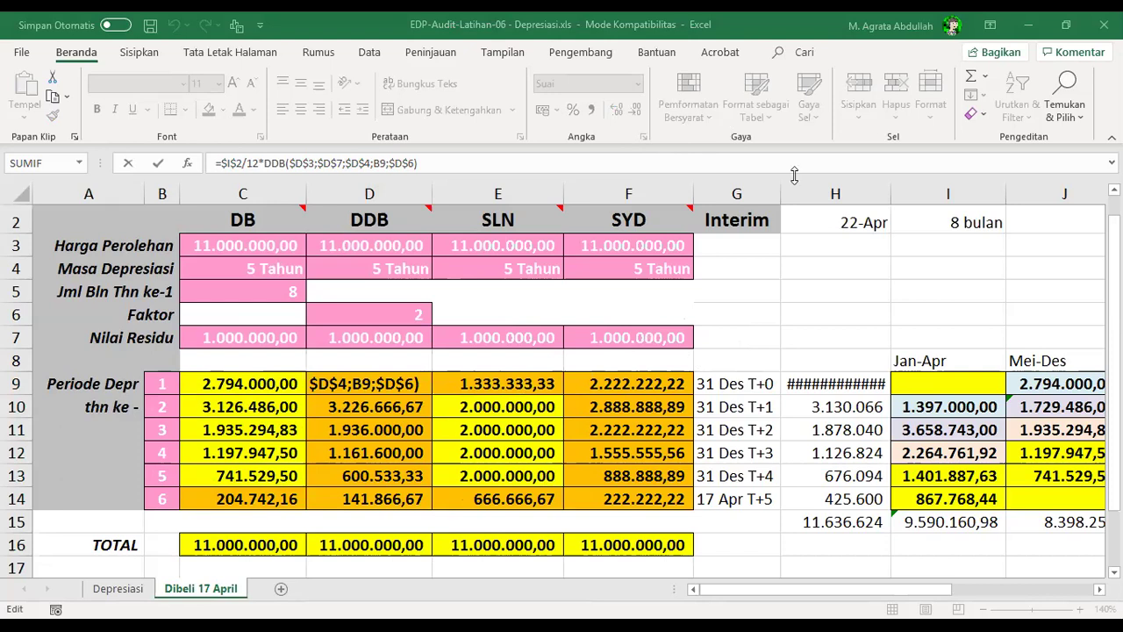
- Inspect the $I$2/12 share and the DDB part of the period 1 formula in D9
key("Home")
key("Right")
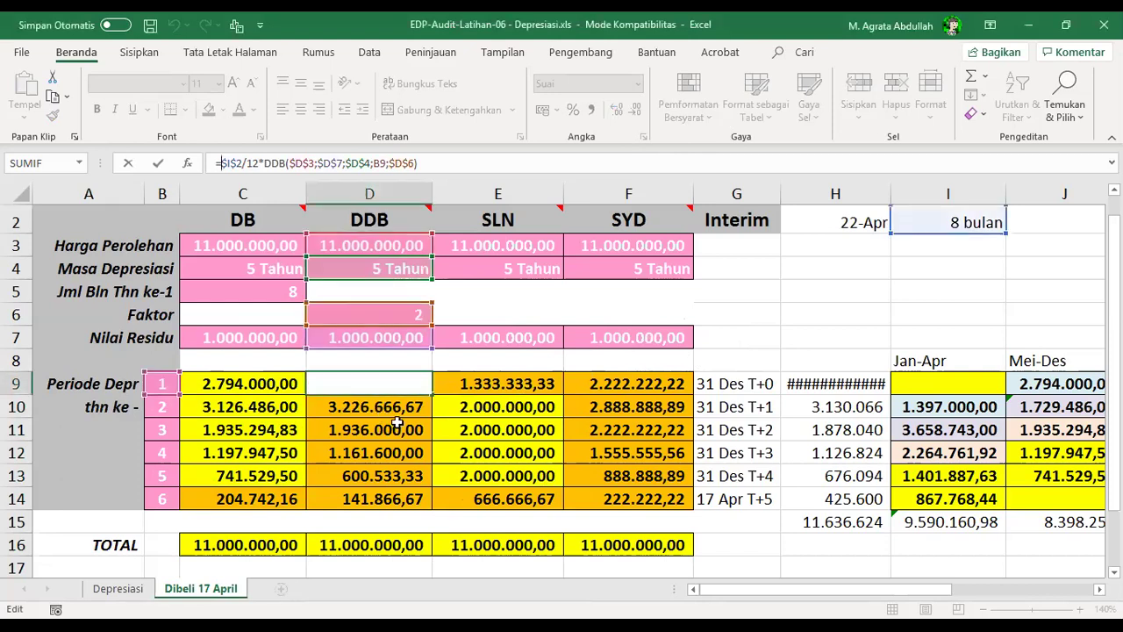
left_click(398, 424)
key("Escape")
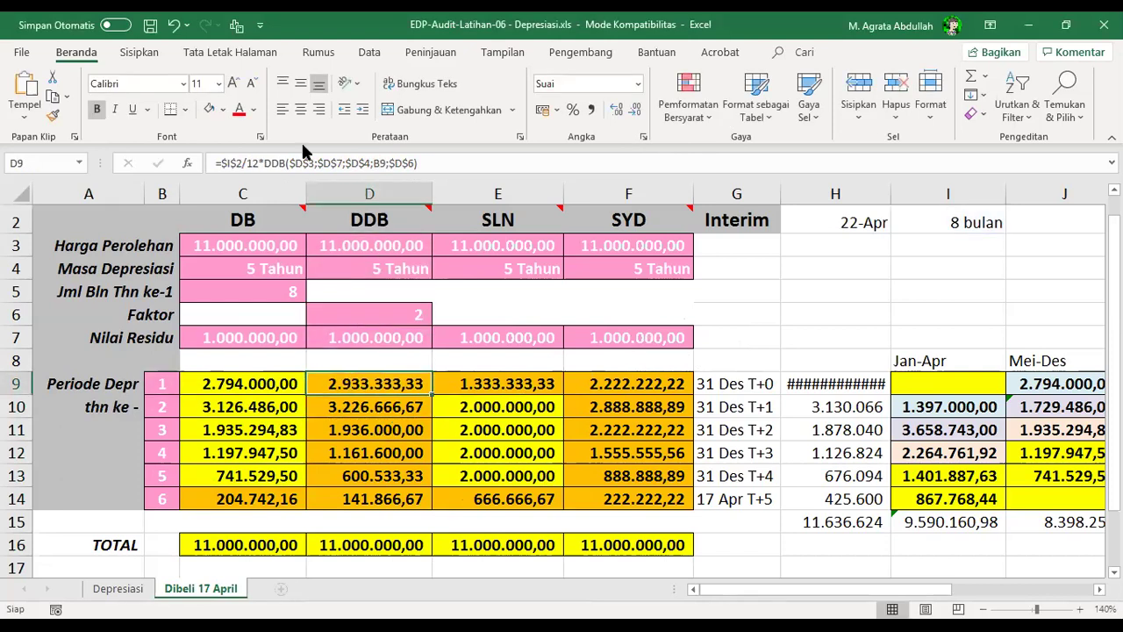
left_click(245, 163)
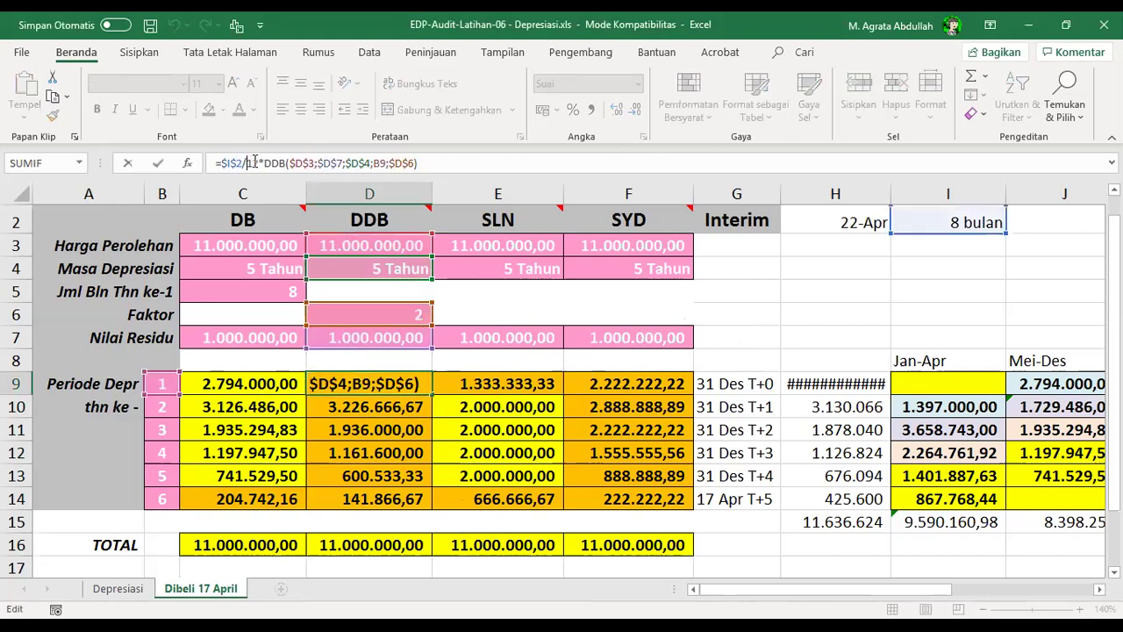
double_click(230, 163)
double_click(253, 163)
left_click_drag(265, 163, 490, 163)
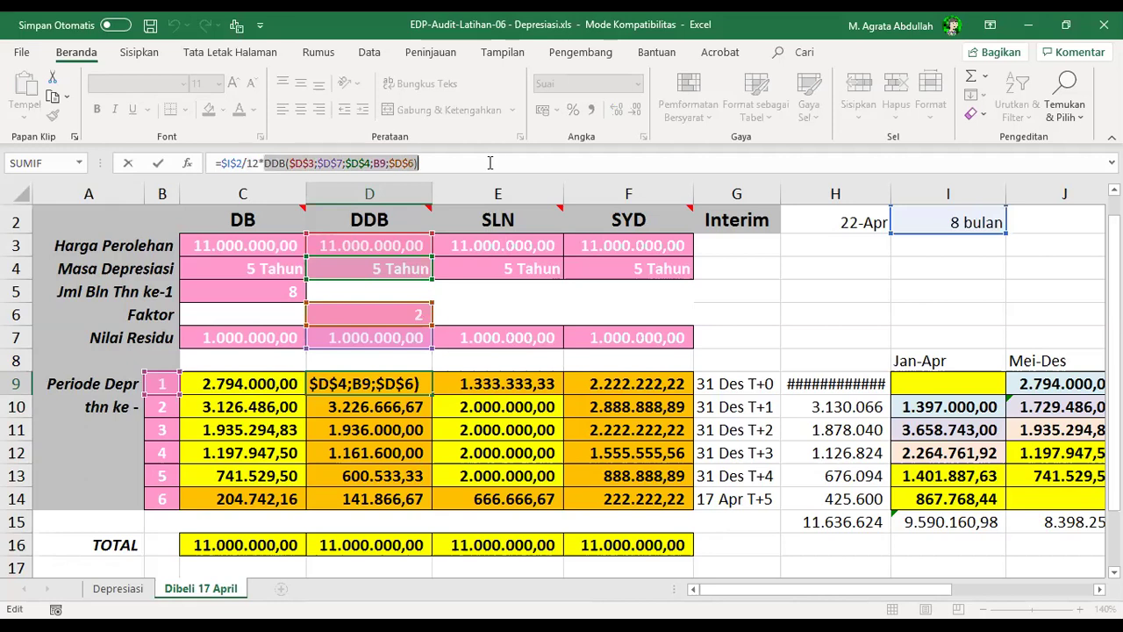
key("Escape")
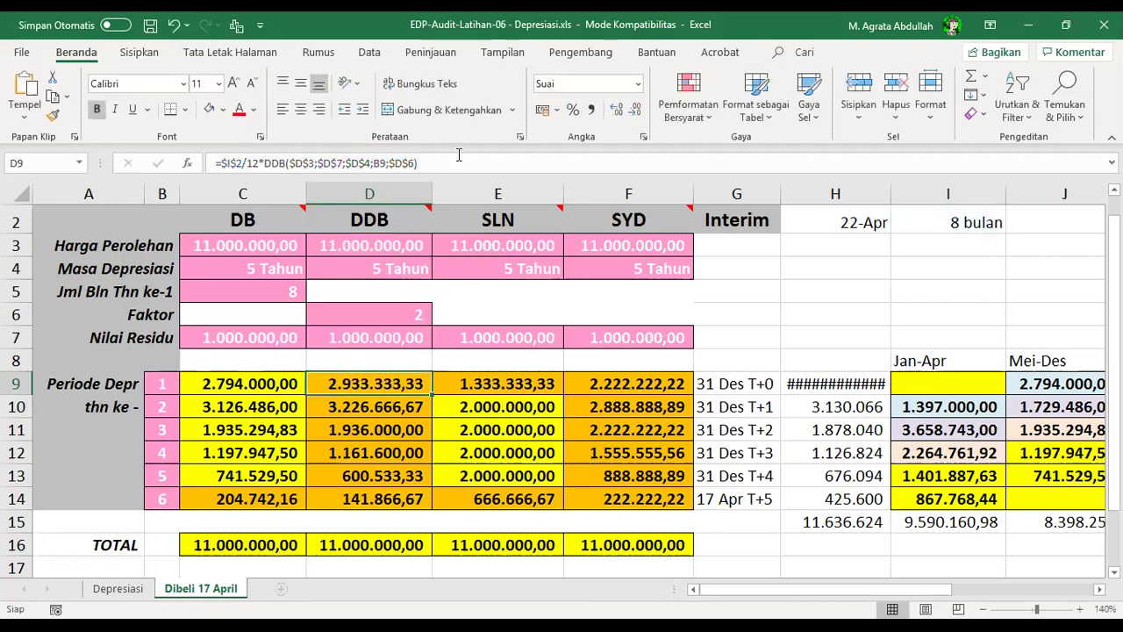
- Check the factor argument $D$6 and the period argument B9 in the D9 DDB formula
double_click(393, 163)
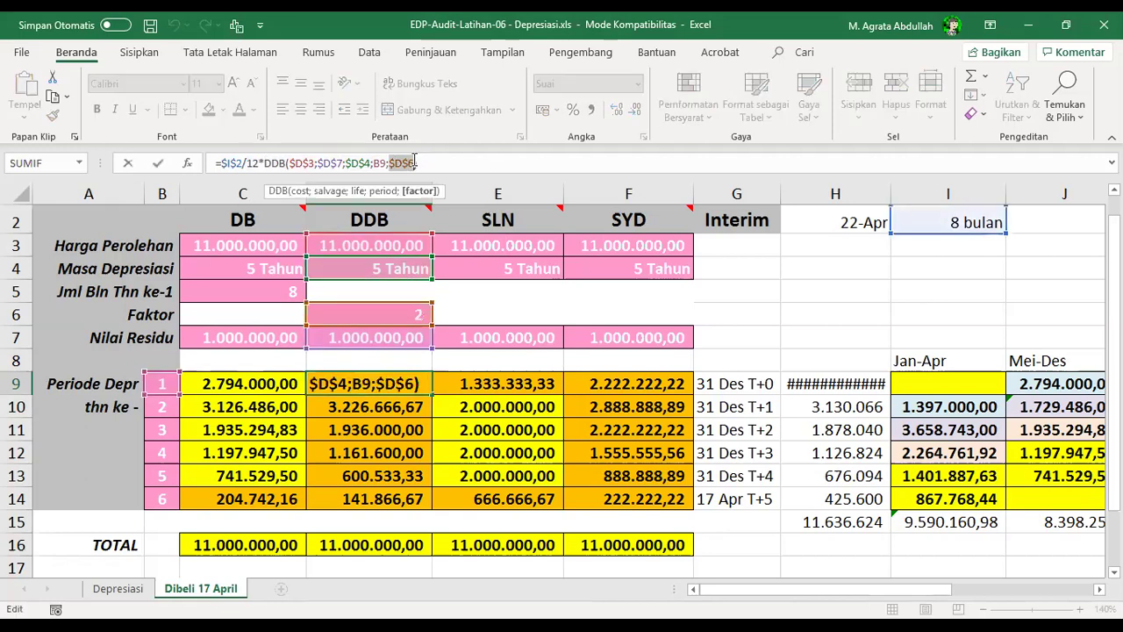
left_click_drag(374, 163, 387, 163)
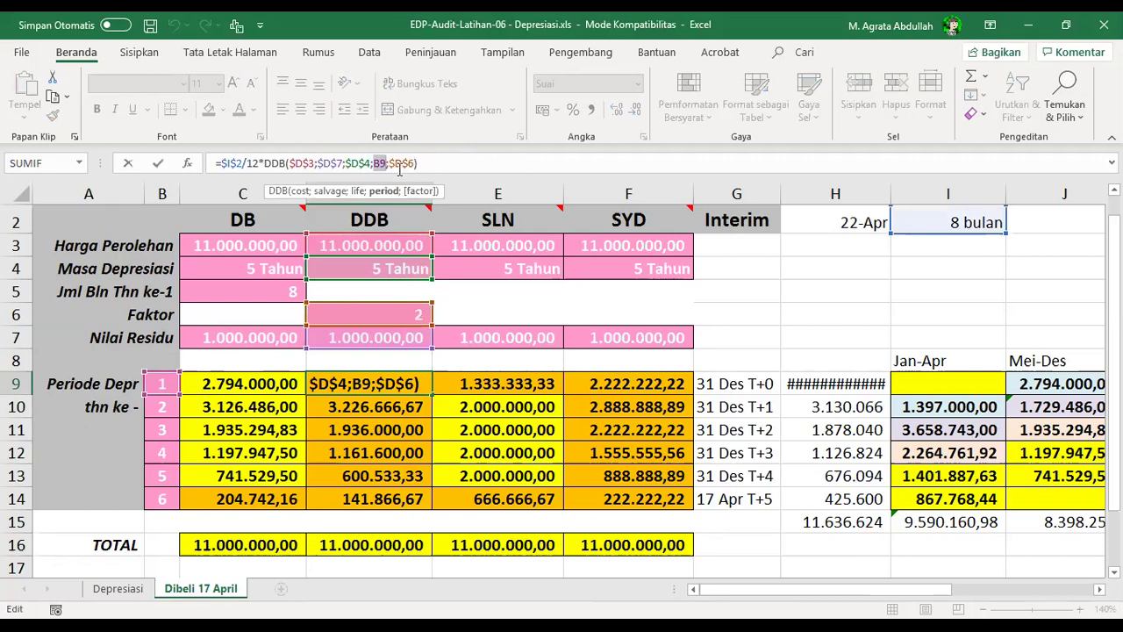
key("Return")
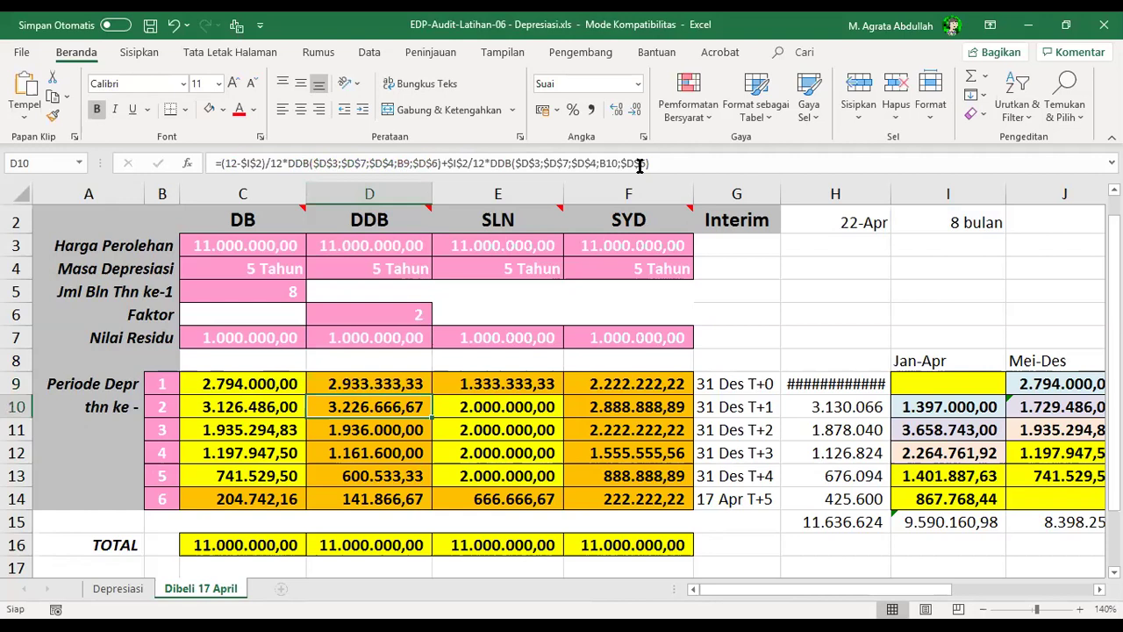
- Inspect the (12-$I$2)/12 share and the period references in the split DDB formulas in D10 and D11
left_click(266, 164)
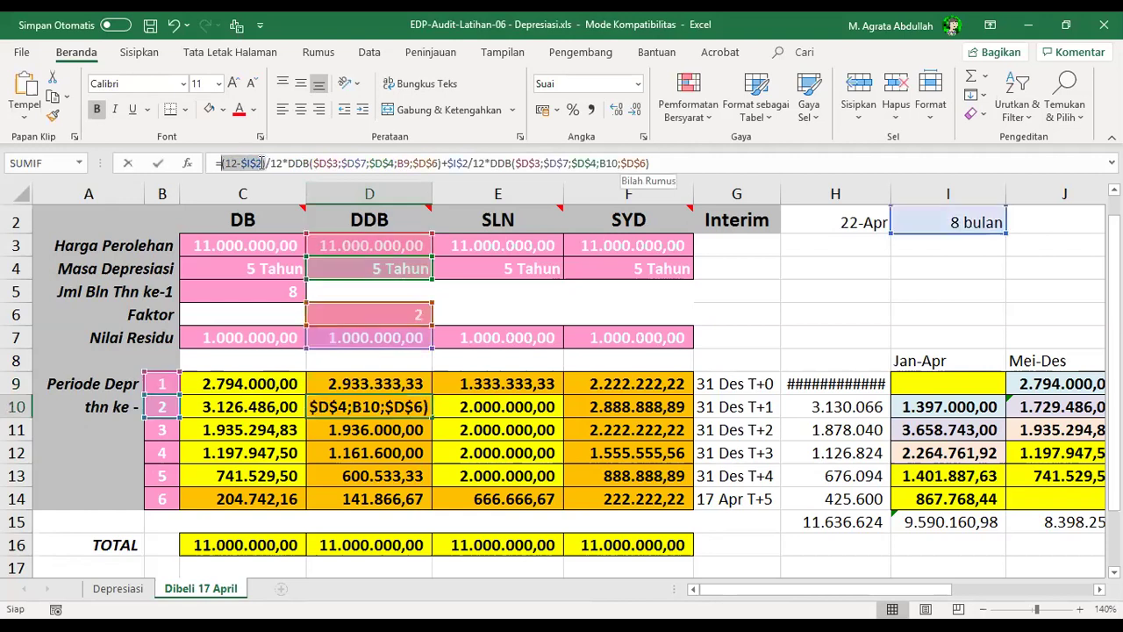
double_click(407, 161)
double_click(610, 163)
key("Return")
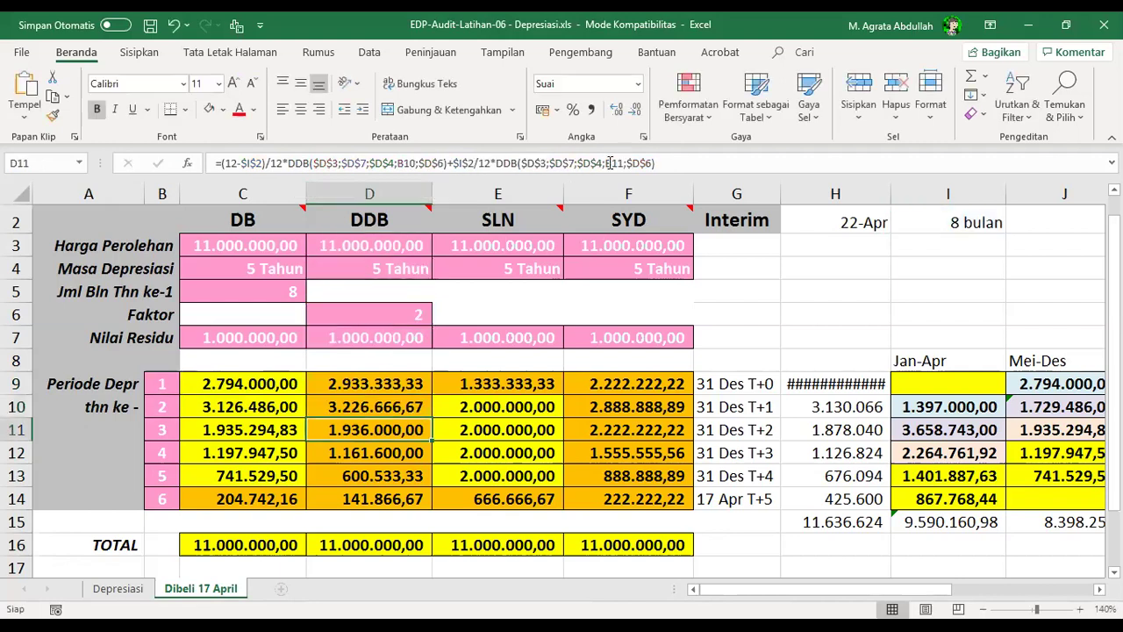
double_click(399, 163)
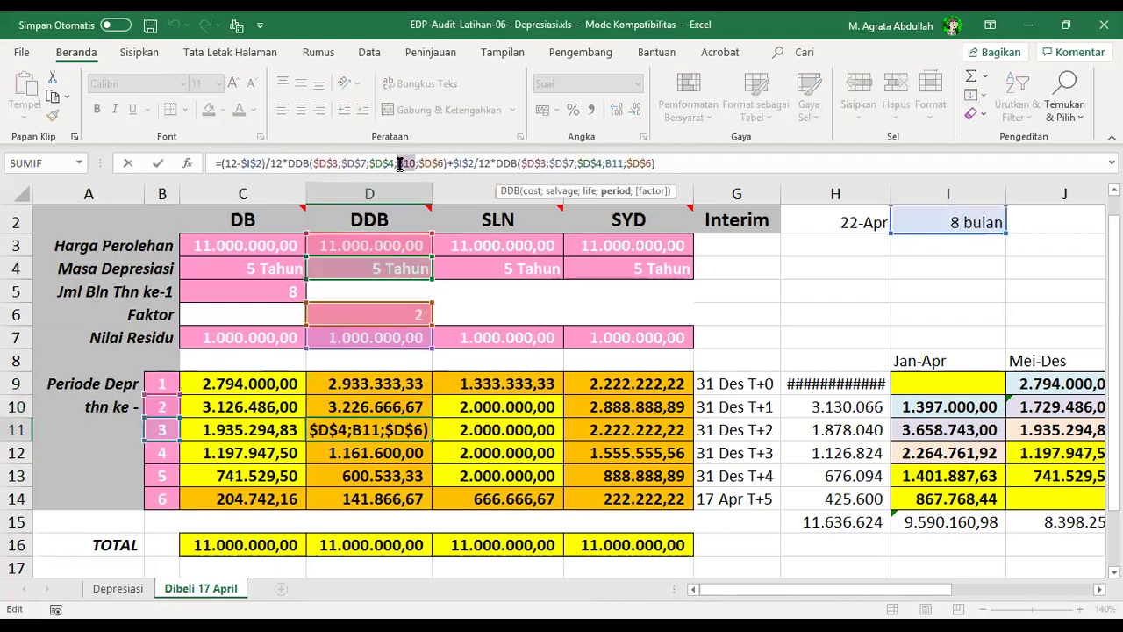
key("Return")
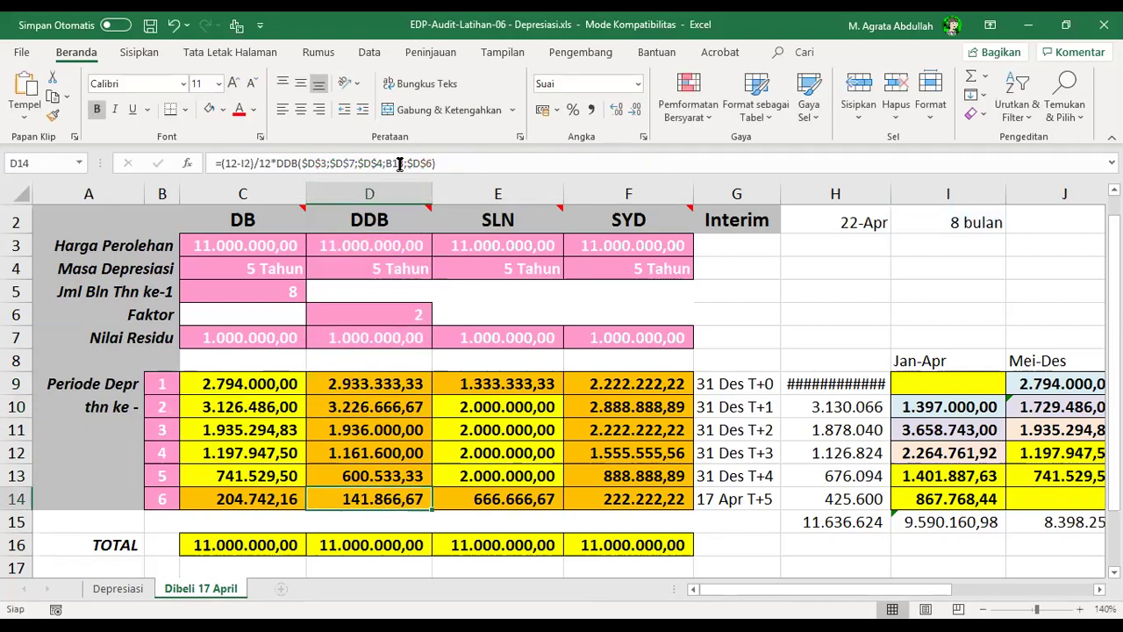
- Inspect the final DDB formula in D14, including its period reference B13
left_click(252, 162)
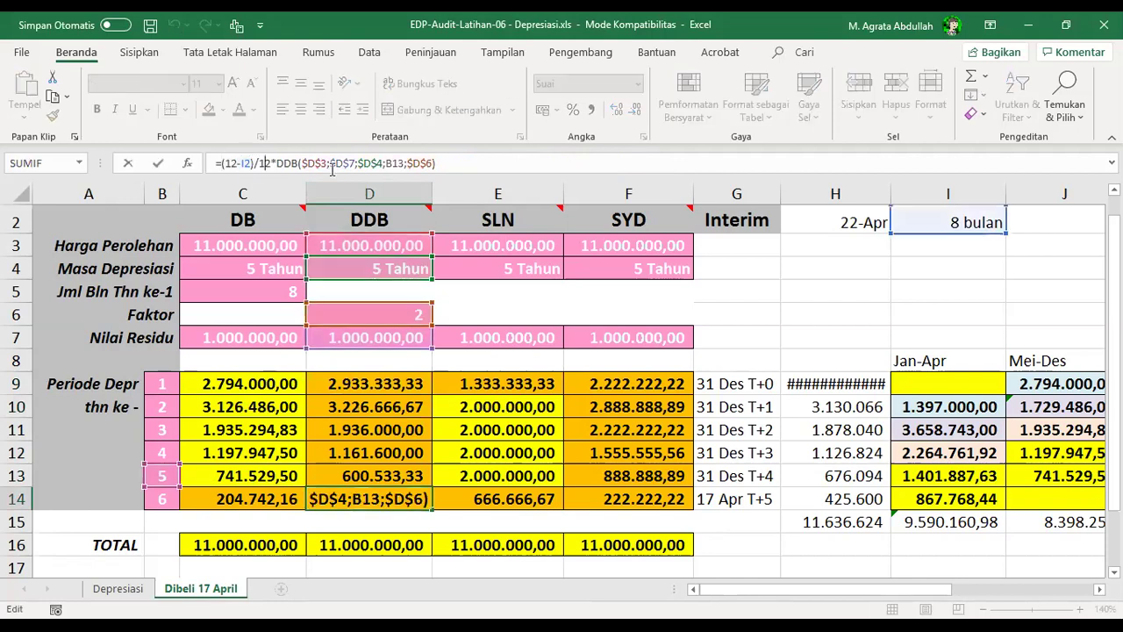
double_click(394, 163)
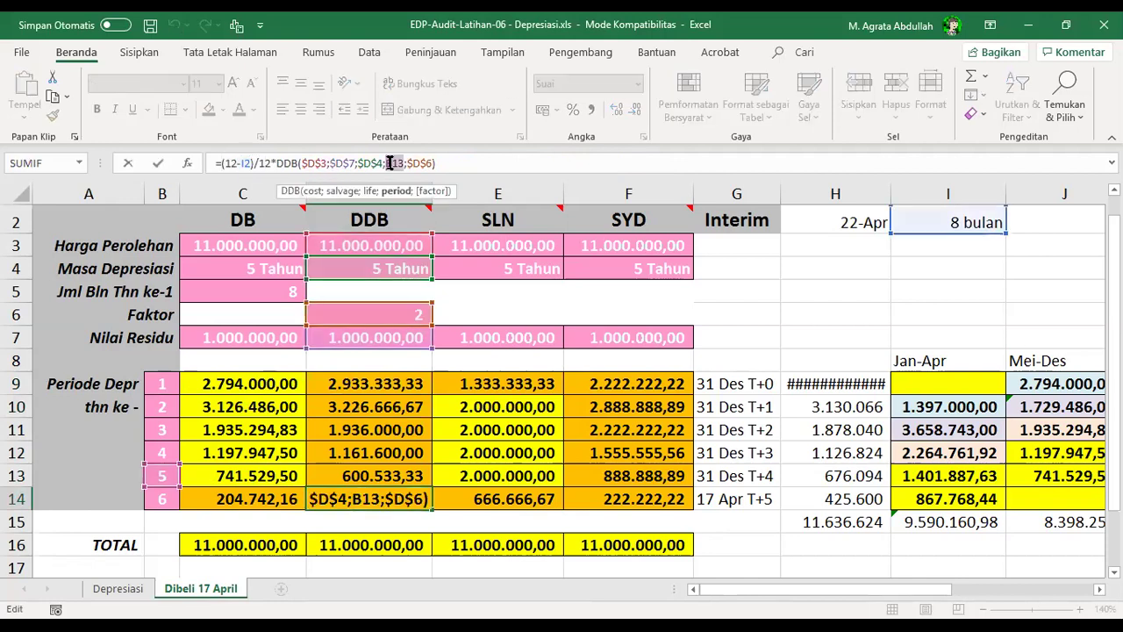
key("Escape")
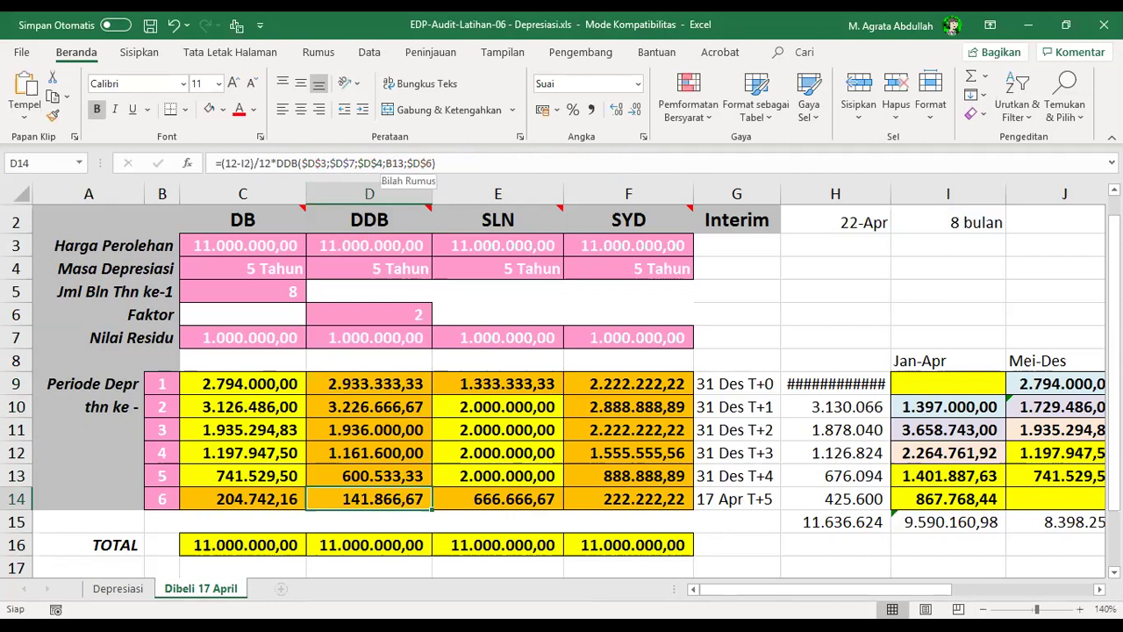
- Inspect the period 1 SLN formula in E9
left_click(497, 385)
left_click(238, 163)
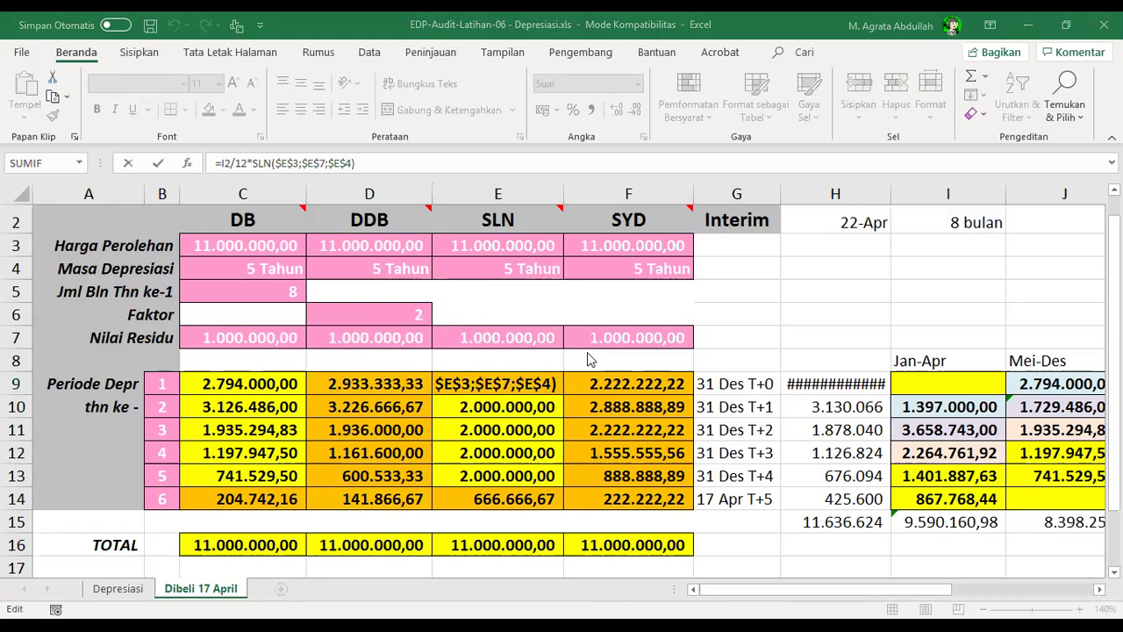
key("ctrl+Return")
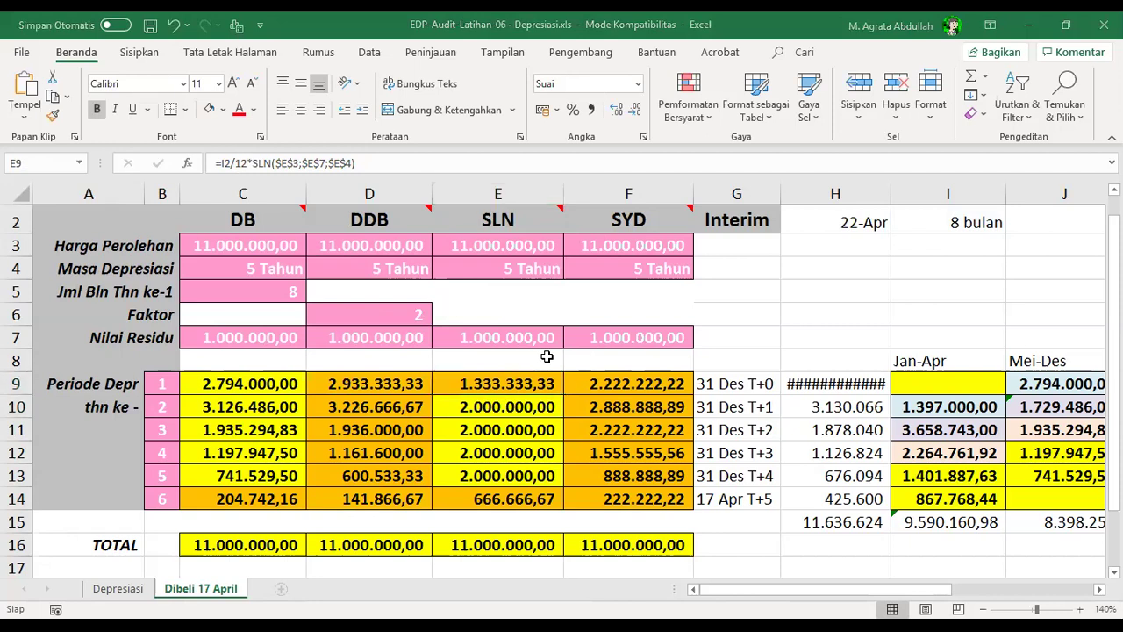
- Annotate the SLN results with arrows, 8/12 SLN for E9, 1 for E10:E13 and 4/12 SLN for E14
left_click_drag(540, 378, 618, 344)
mouse_move(518, 369)
left_mouse_down()
mouse_move(617, 348)
mouse_move(620, 358)
mouse_move(639, 321)
mouse_move(645, 357)
mouse_move(674, 355)
left_mouse_up()
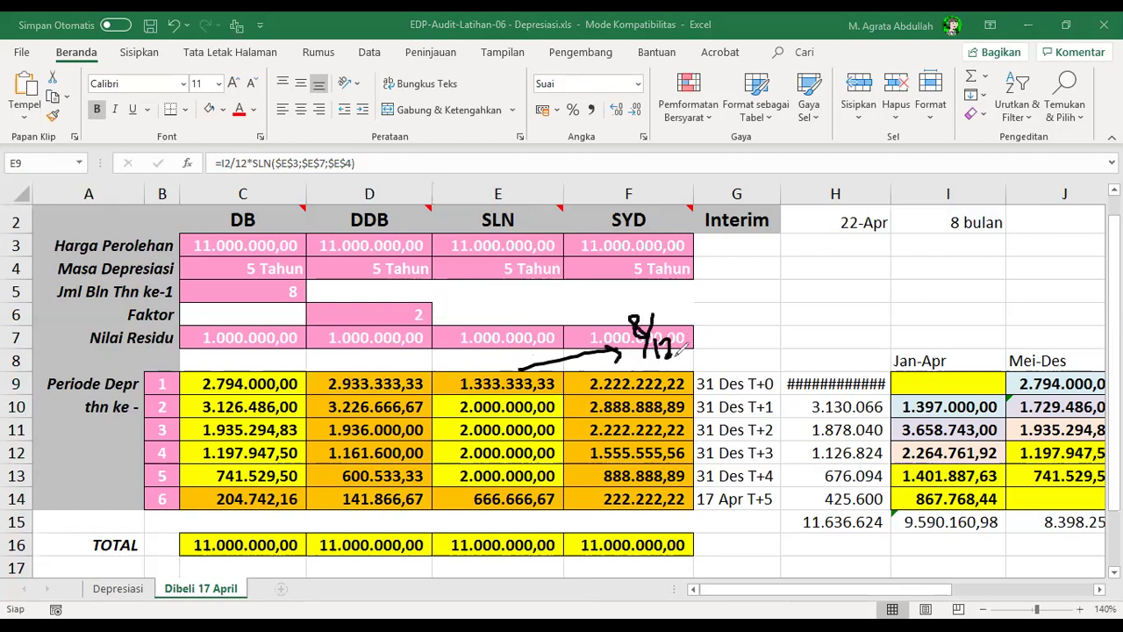
mouse_move(700, 310)
left_mouse_down()
mouse_move(690, 327)
mouse_move(720, 324)
mouse_move(739, 300)
left_mouse_up()
left_click_drag(454, 396, 462, 478)
left_click_drag(438, 393, 438, 431)
left_click_drag(511, 512, 586, 509)
mouse_move(571, 522)
left_mouse_down()
mouse_move(570, 536)
mouse_move(641, 528)
mouse_move(661, 495)
left_mouse_up()
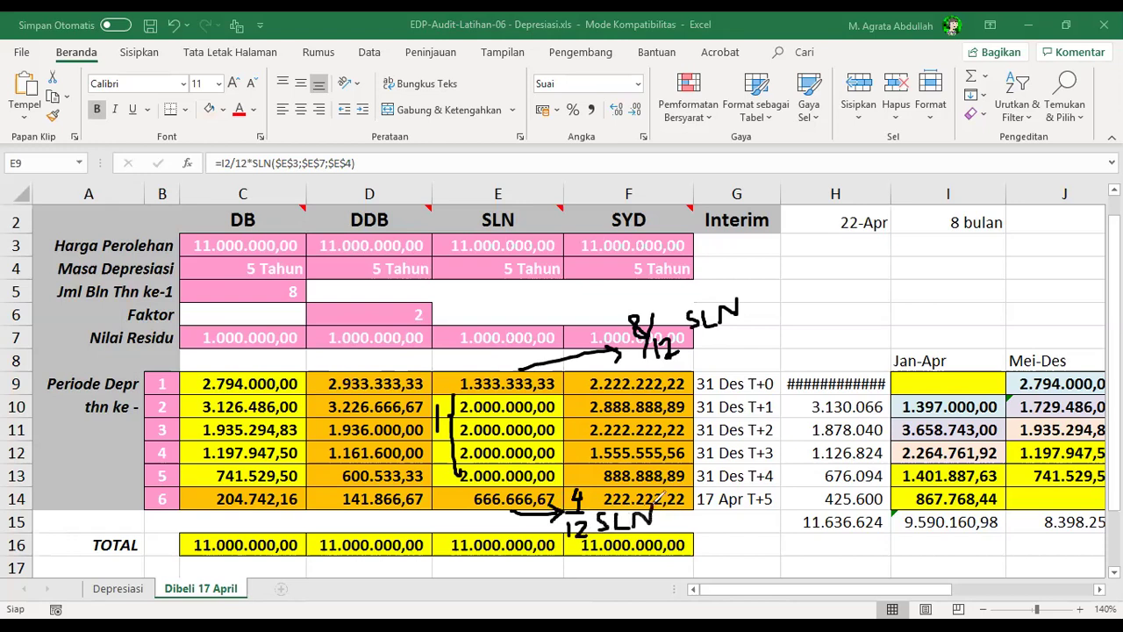
- Mark each SLN row from E9 to E14, and clear all the drawn annotations
left_click_drag(559, 401, 575, 413)
left_click_drag(560, 423, 575, 480)
mouse_move(557, 375)
left_mouse_down()
mouse_move(588, 396)
mouse_move(567, 430)
mouse_move(570, 505)
left_mouse_up()
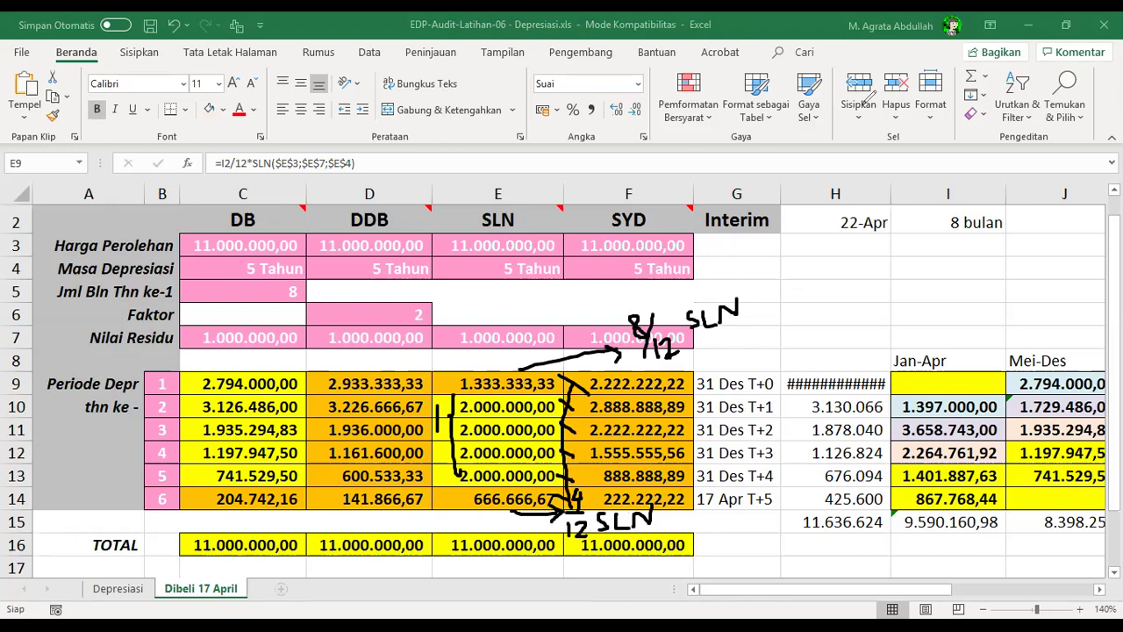
key("e")
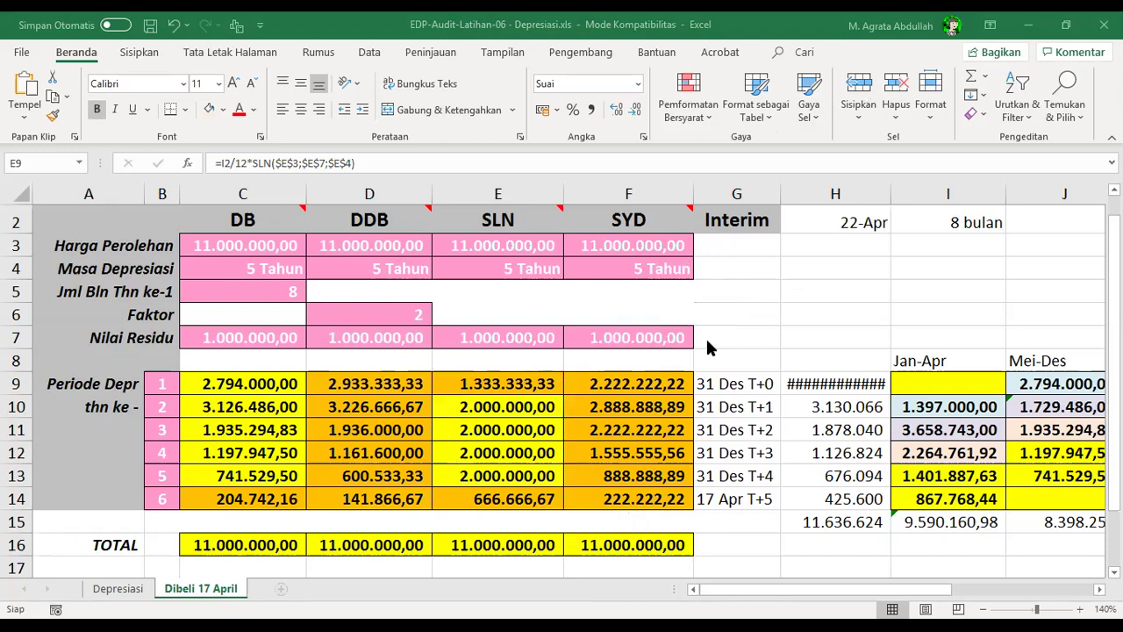
key("Escape")
- Compare the period 1 SYD formula in F9 with the DDB formula in D9, and inspect its $I$2/12 share
left_click(619, 389)
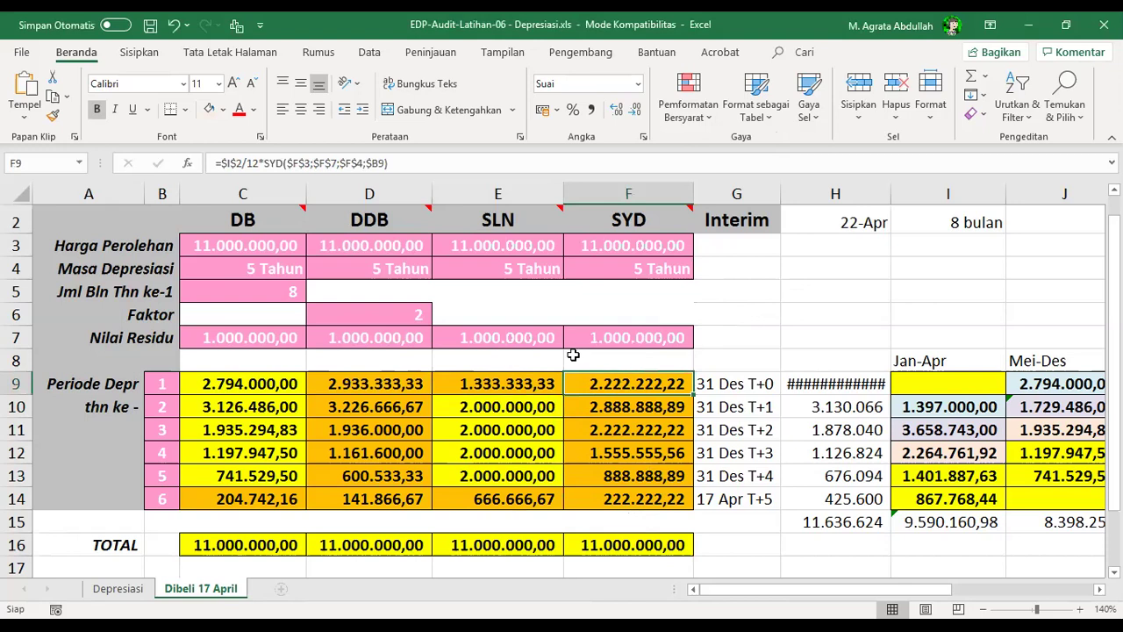
left_click(381, 385)
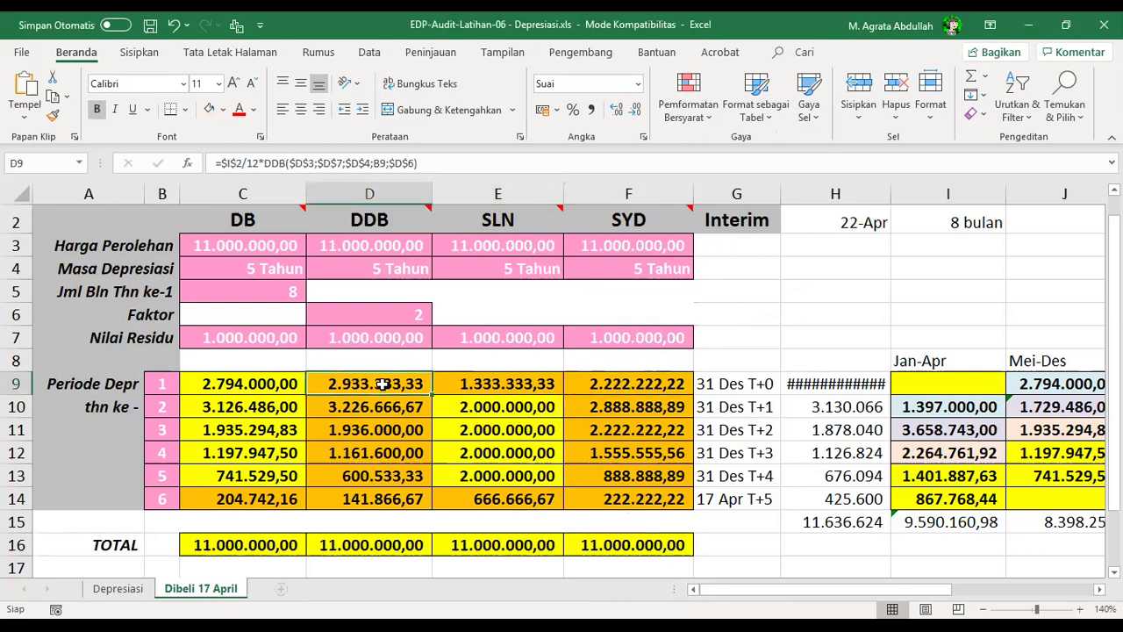
left_click(623, 384)
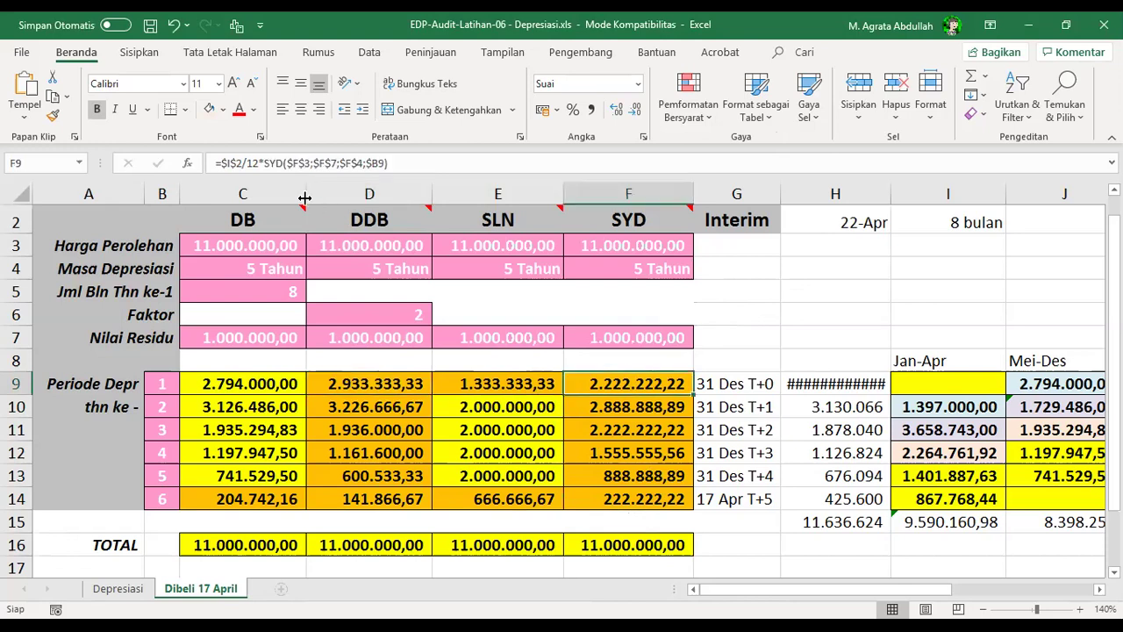
left_click(219, 162)
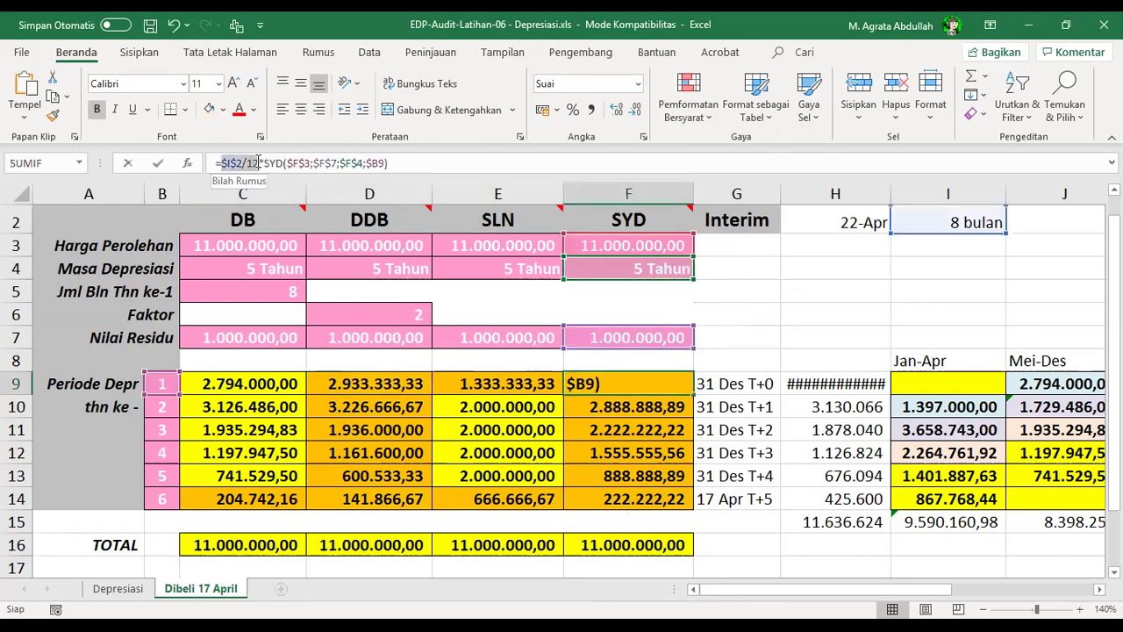
left_click_drag(221, 163, 261, 162)
key("Return")
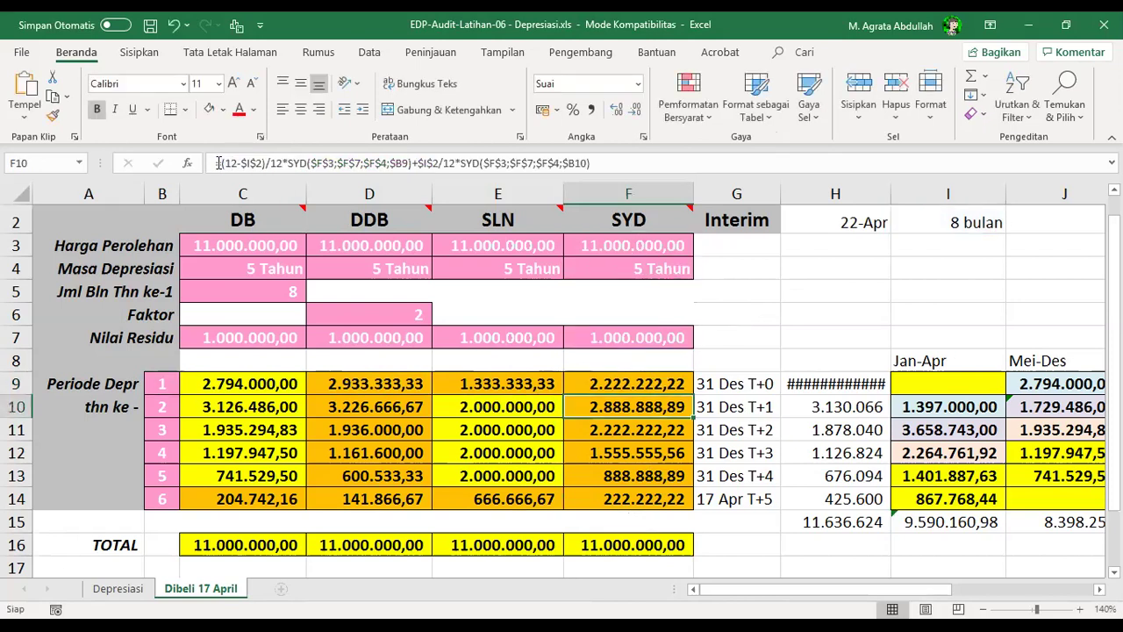
- Inspect the $I$2 share and the period references $B9 and $B10 in the F10 SYD formula
left_click(386, 162)
left_click_drag(417, 163, 441, 162)
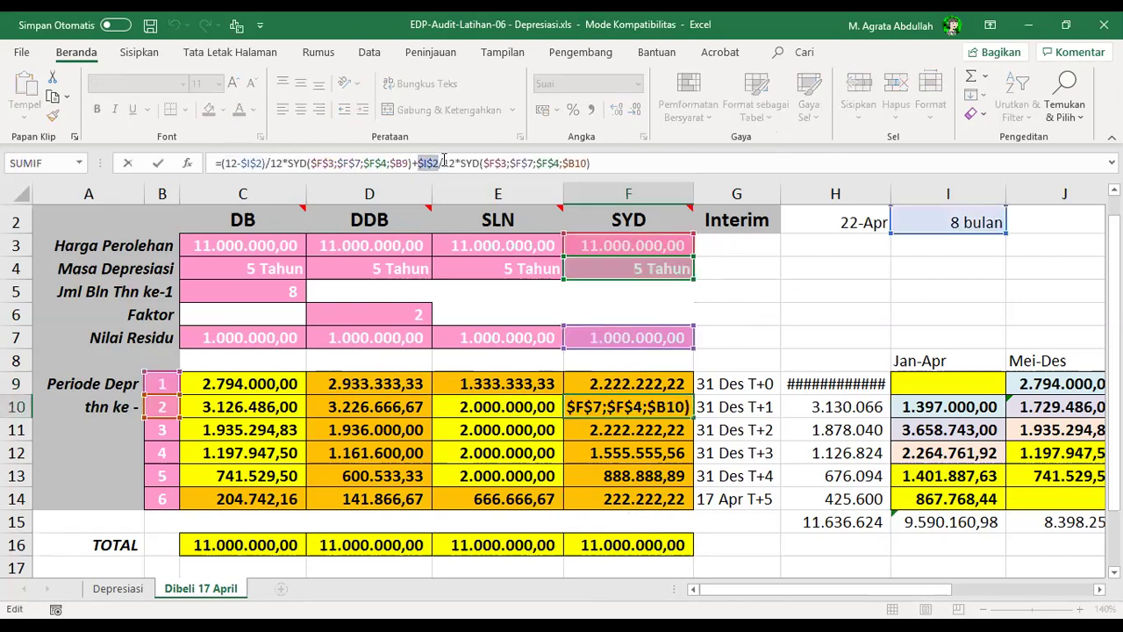
key("ctrl+Return")
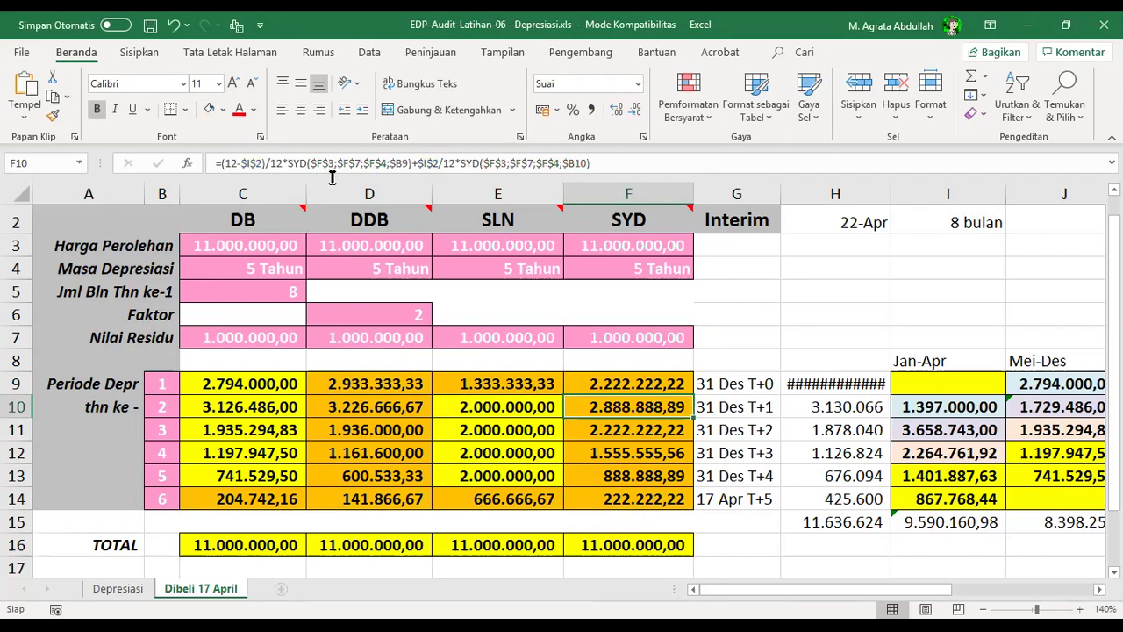
left_click(358, 163)
left_click_drag(389, 162, 407, 162)
left_click_drag(539, 162, 589, 162)
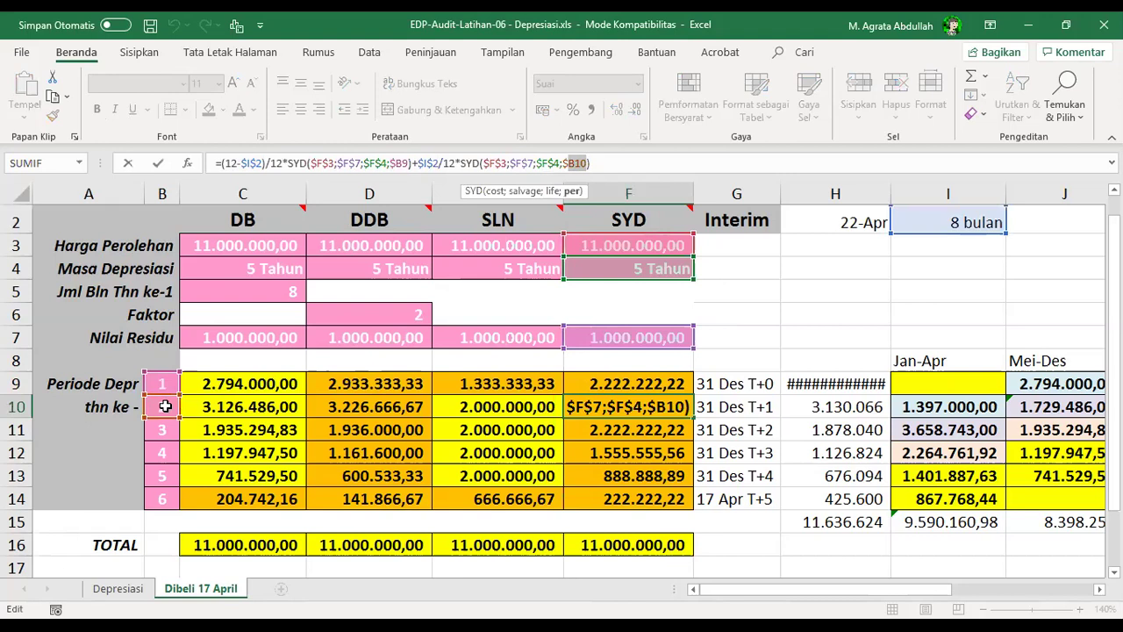
key("Escape")
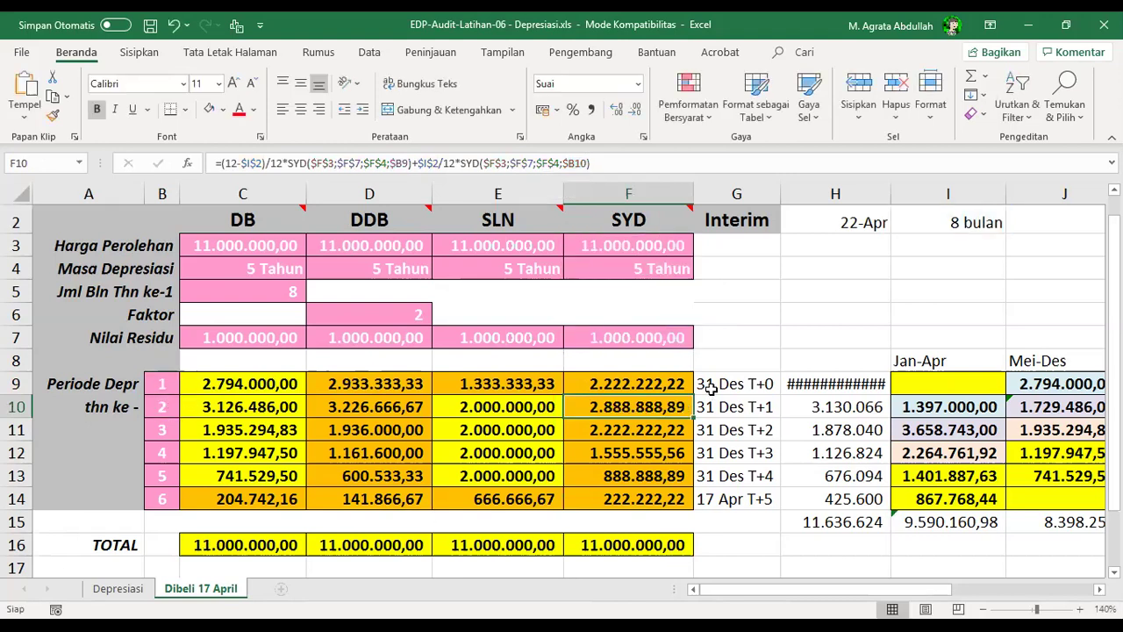
- Review the SYD formulas from F11 down to F14, inspecting the final-period formula in F14
left_click(612, 430)
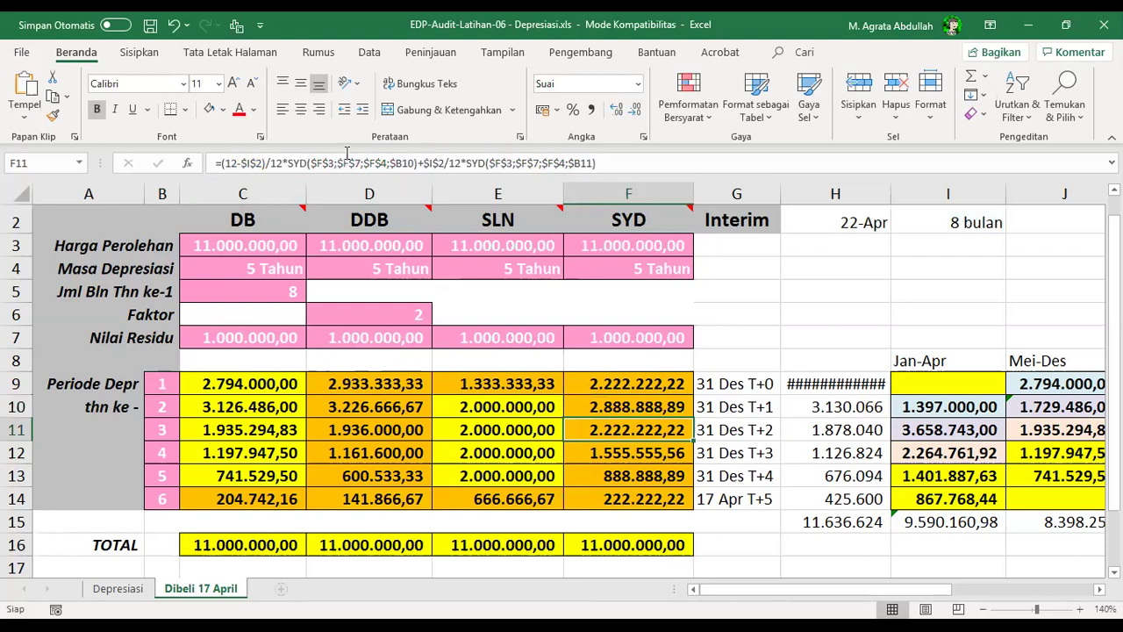
key("Down")
key("Down")
key("Down")
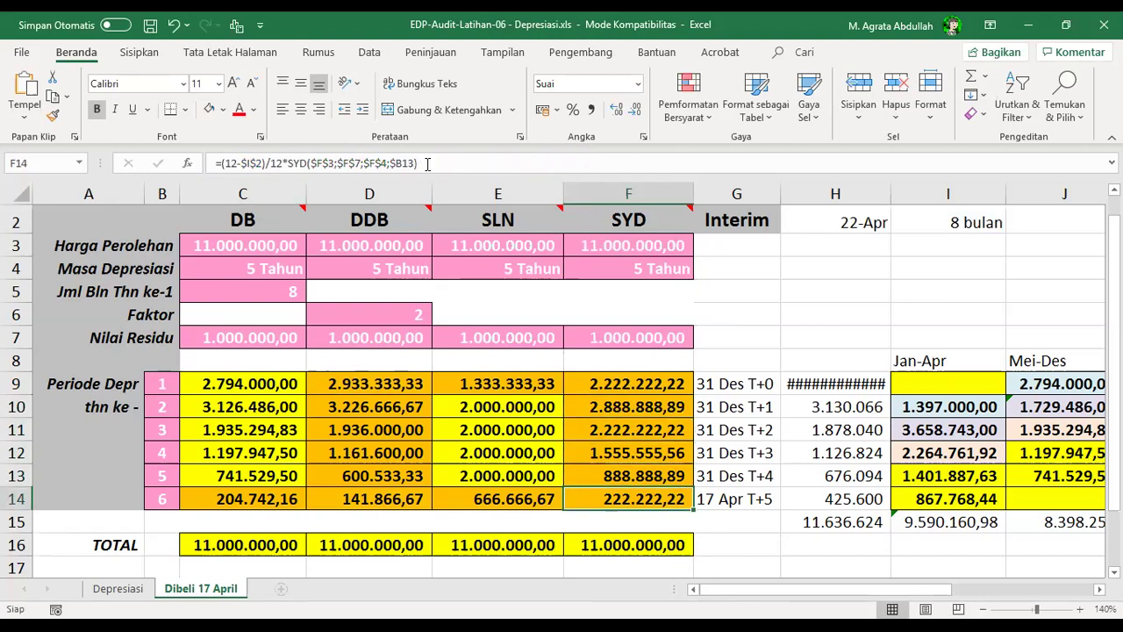
left_click(427, 164)
left_click_drag(243, 163, 453, 162)
left_click(452, 161)
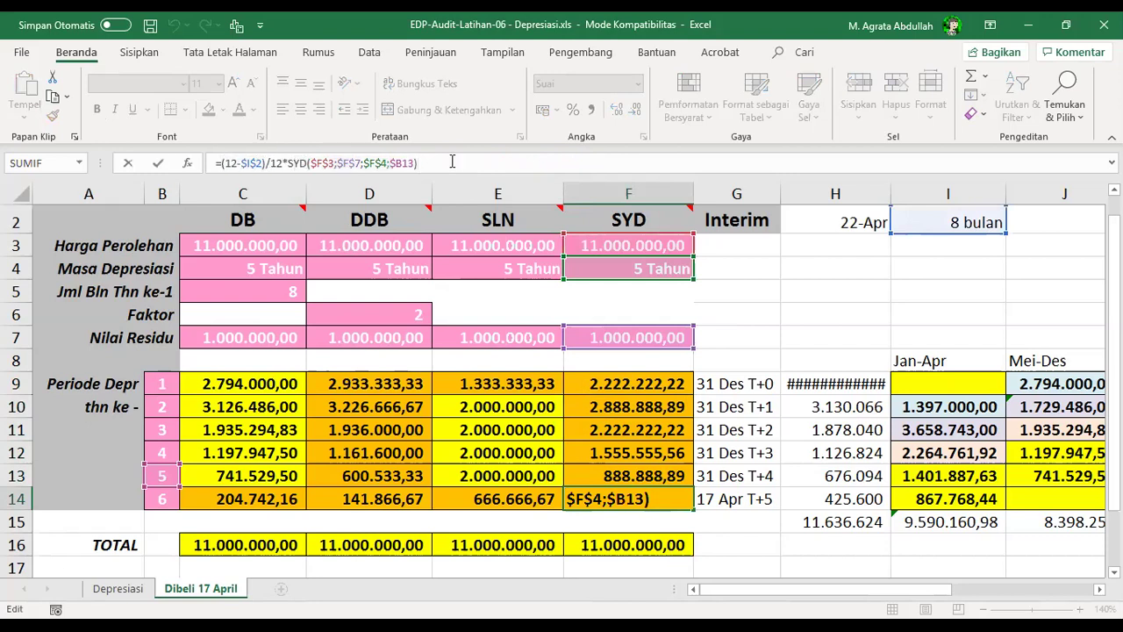
key("ctrl+Return")
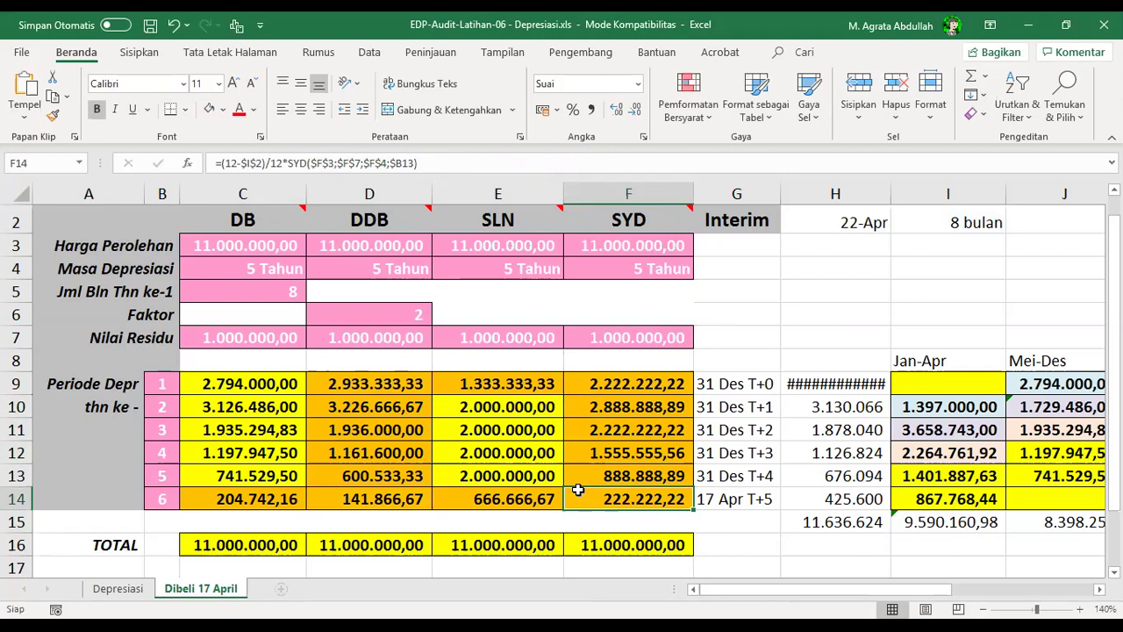
left_click(727, 522)
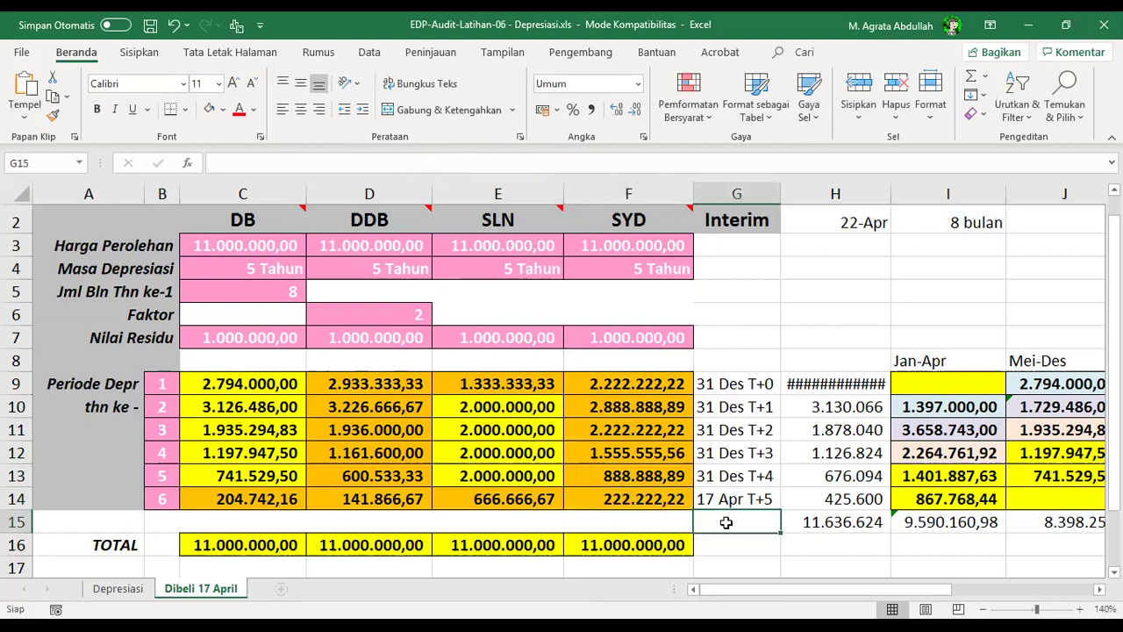
- Look over the helper calculations beside the Interim column, from H15 across to K15
key("Right")
key("Right")
key("Right")
key("Right")
key("Right")
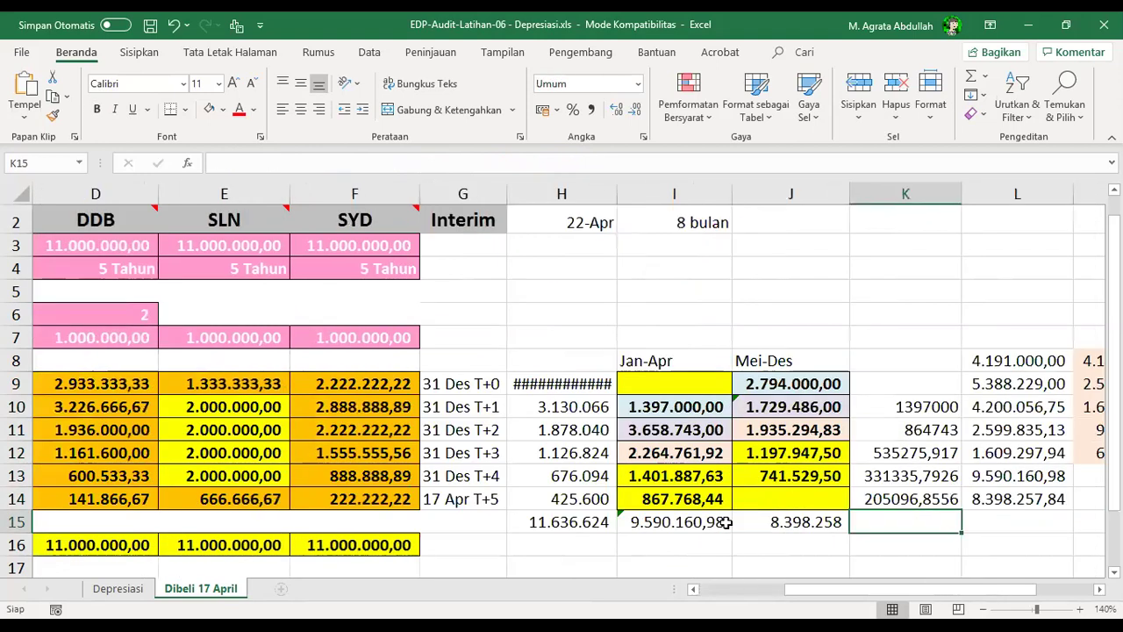
key("Left")
key("Left")
key("Left")
key("Left")
key("Left")
key("Left")
key("Left")
key("Left")
key("Left")
key("Left")
- Compare the Depresiasi sheet with Dibeli 17 April, and check the Interim date labels in G9 and G12
left_click(120, 588)
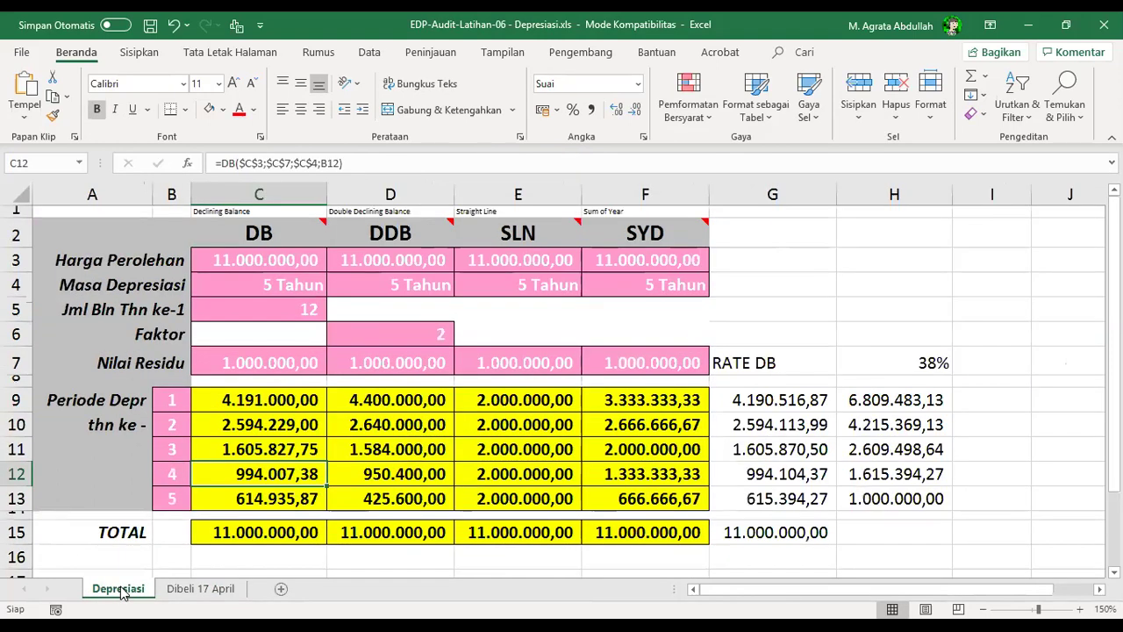
left_click(184, 591)
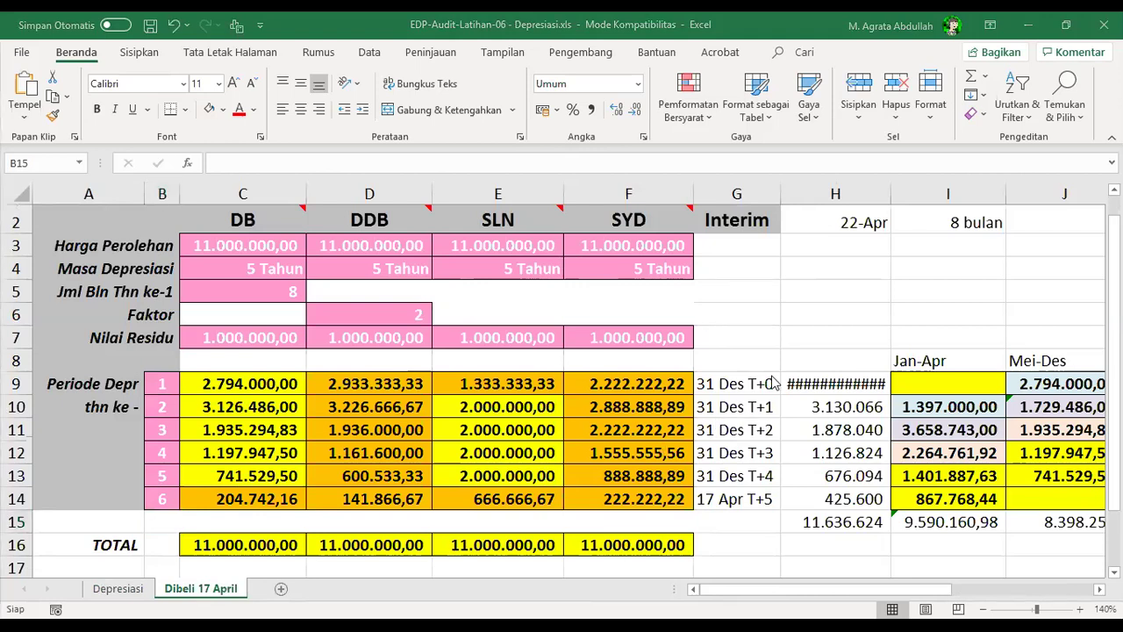
left_click(720, 339)
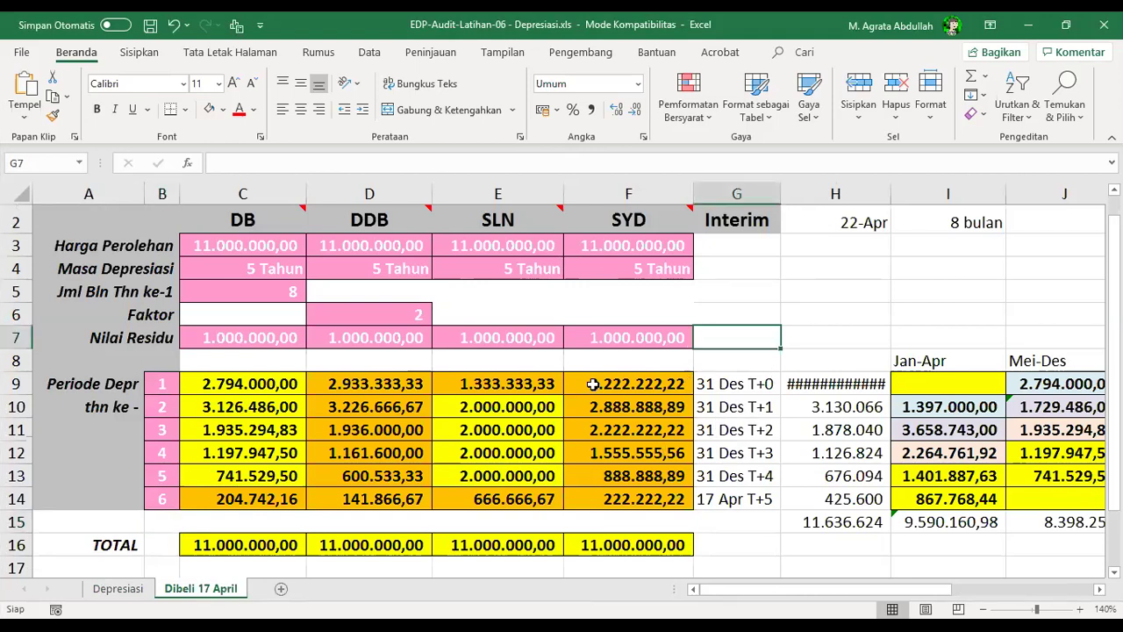
left_click(724, 392)
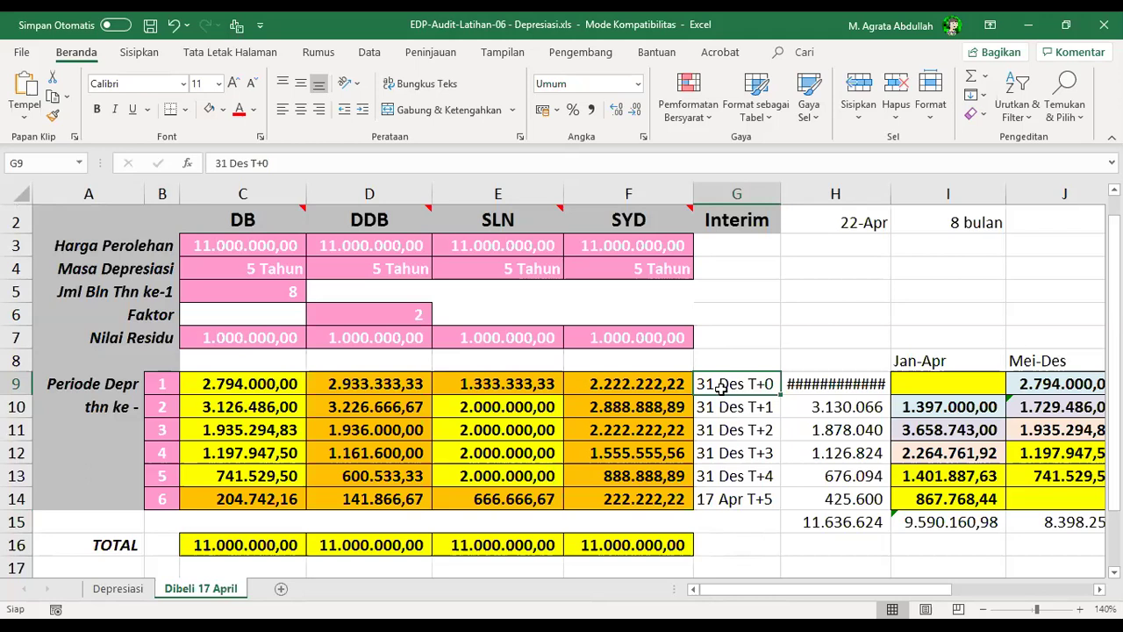
left_click(765, 452)
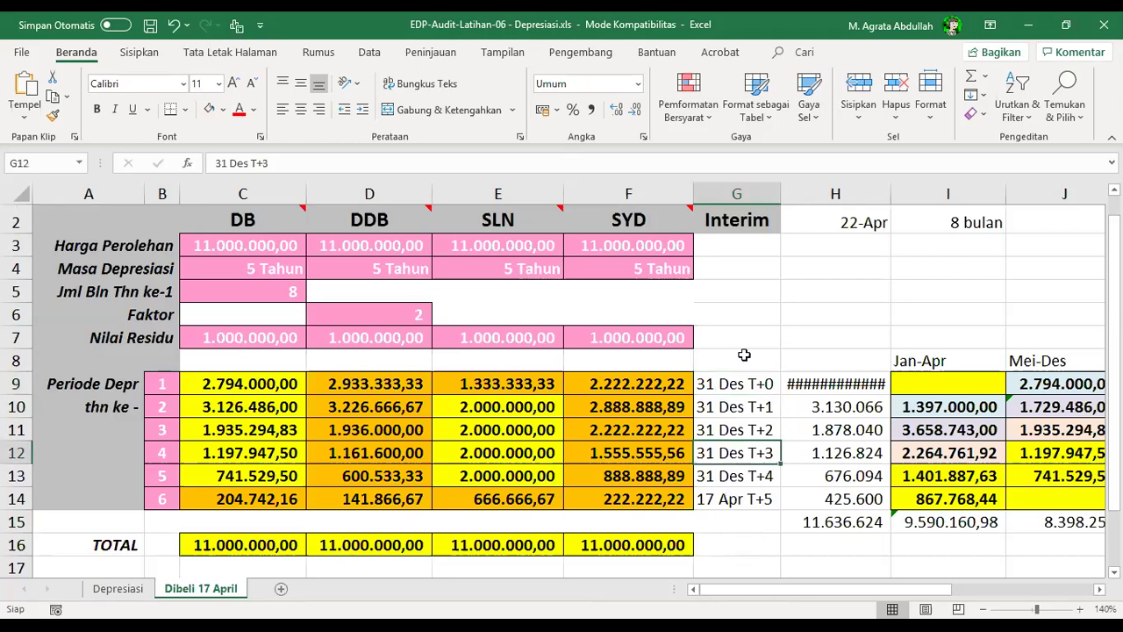
- Review the Jan-Apr and Mei-Des helper columns across to the formula in L8
left_click(722, 361)
key("Right")
key("Right")
key("Right")
key("Right")
key("Right")
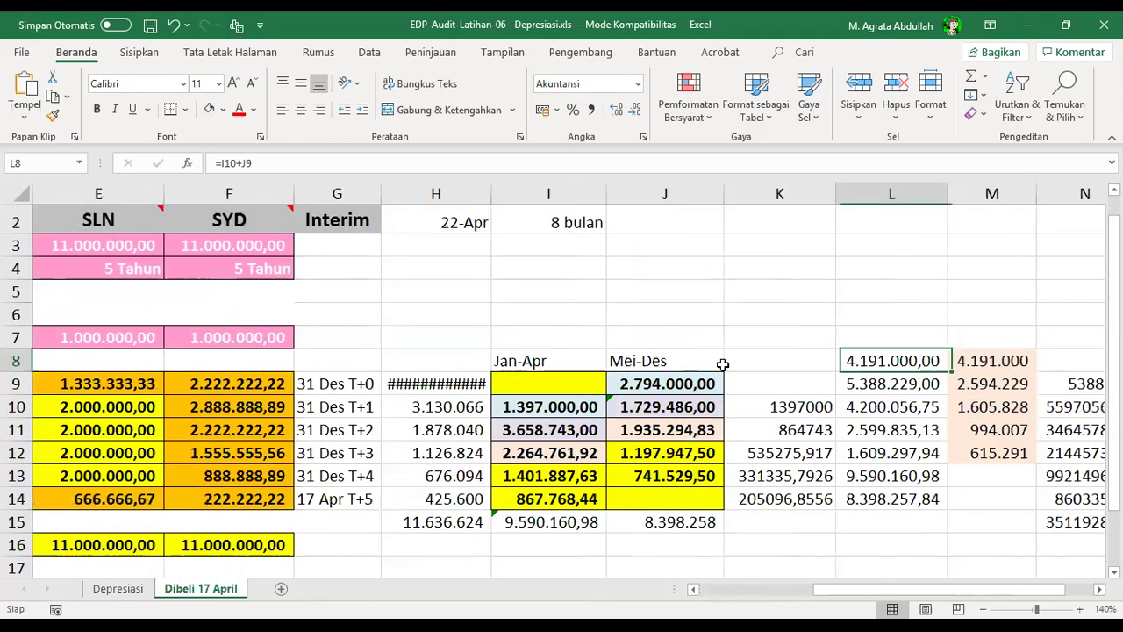
key("Home")
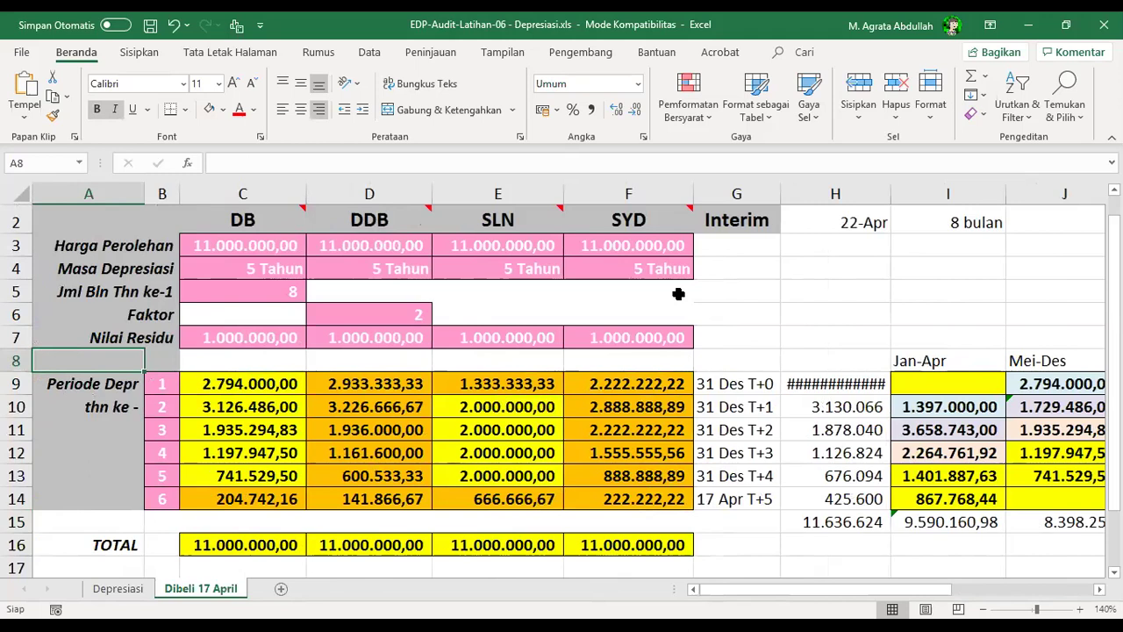
- Inspect the final-period DDB formula in D14, and highlight the depreciation results of all four methods in C9:F14
left_click(344, 479)
key("Down")
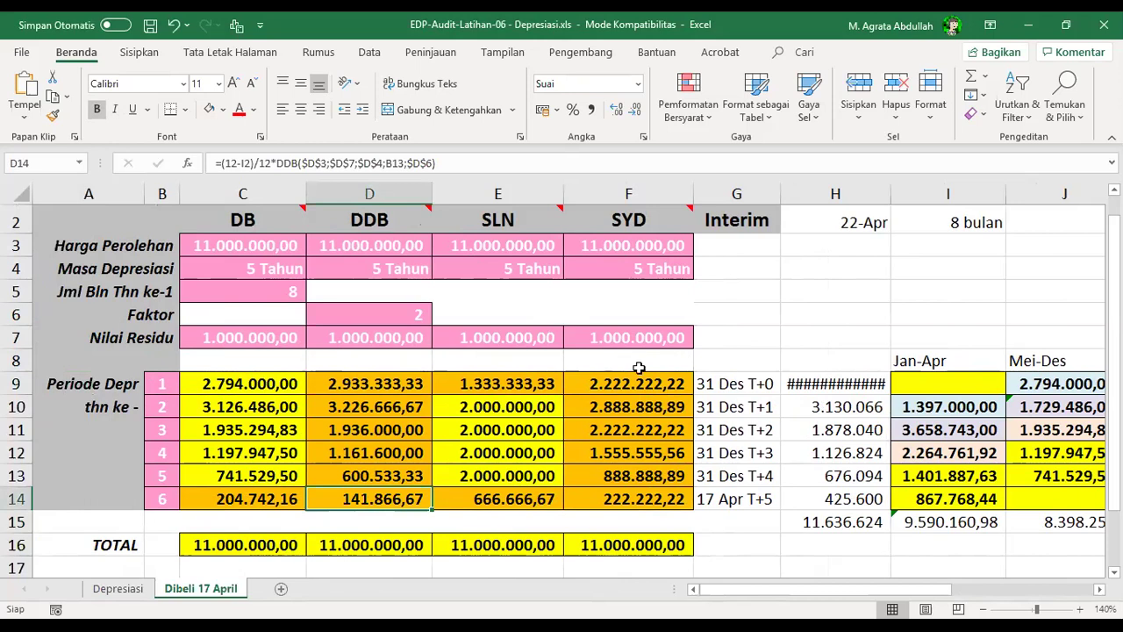
left_click(572, 379)
left_click_drag(612, 406, 615, 498)
left_click_drag(536, 498, 263, 498)
left_click_drag(278, 386, 577, 498)
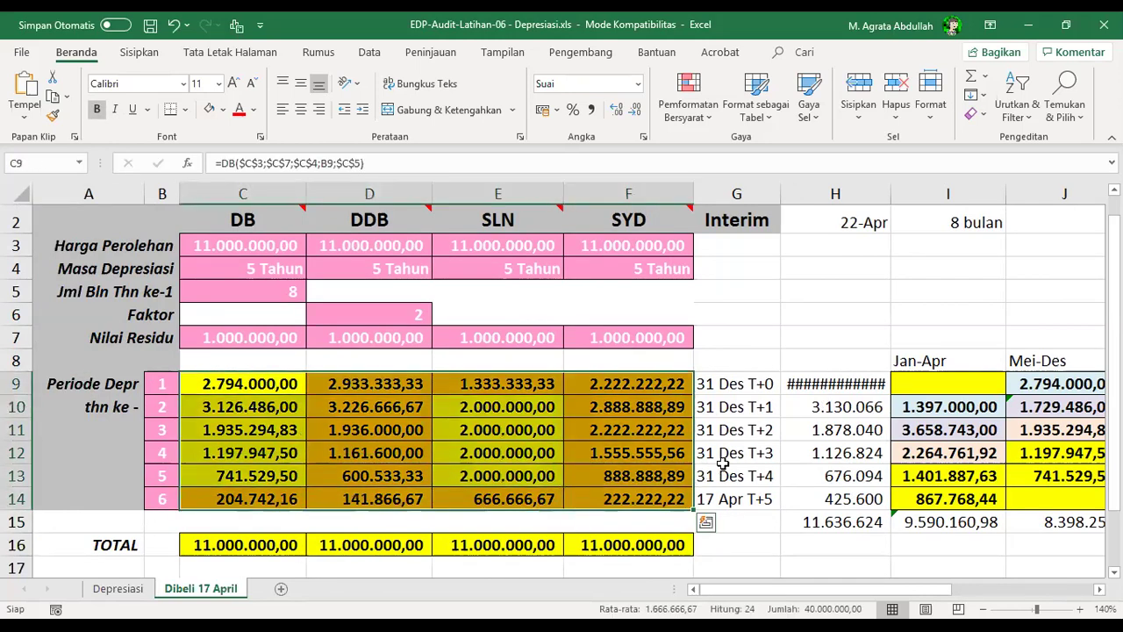
left_click(725, 457)
left_click(727, 386)
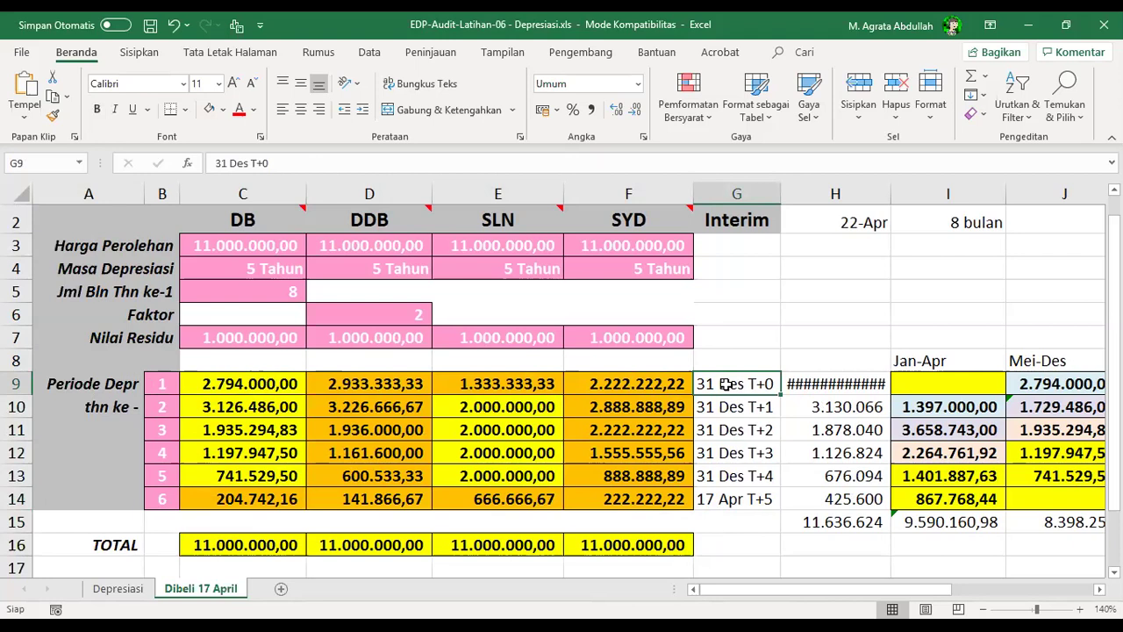
- Inspect the full-year DB, DDB and SYD formulas on the Depresiasi sheet, including C9, F12 and D9
key("ctrl+Page_Up")
left_click(299, 391)
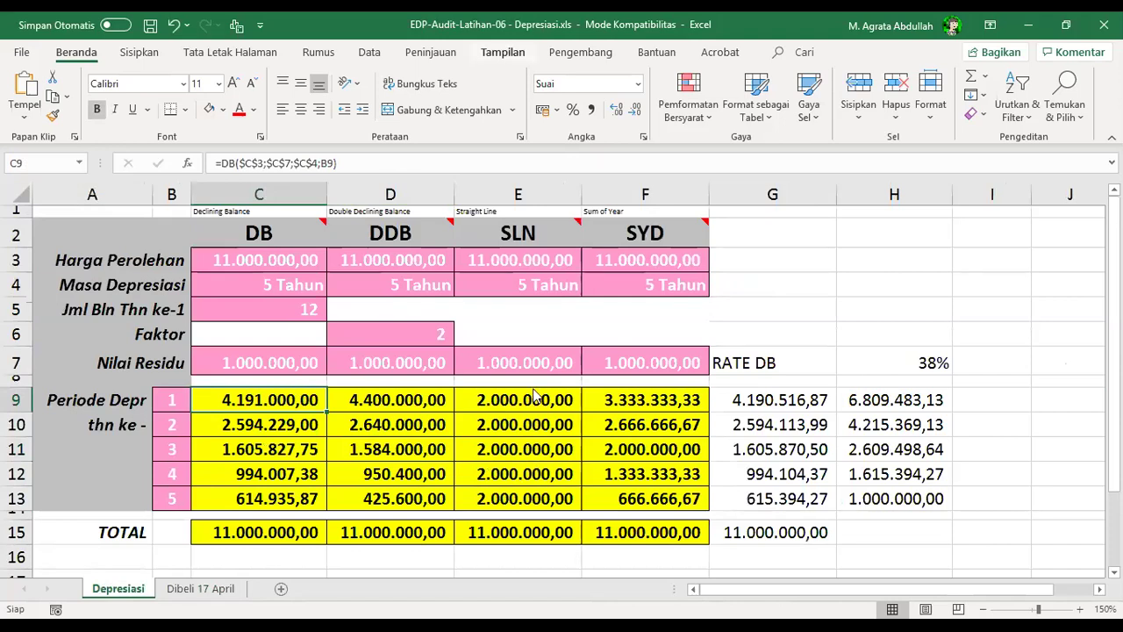
left_click(387, 469)
left_click(595, 469)
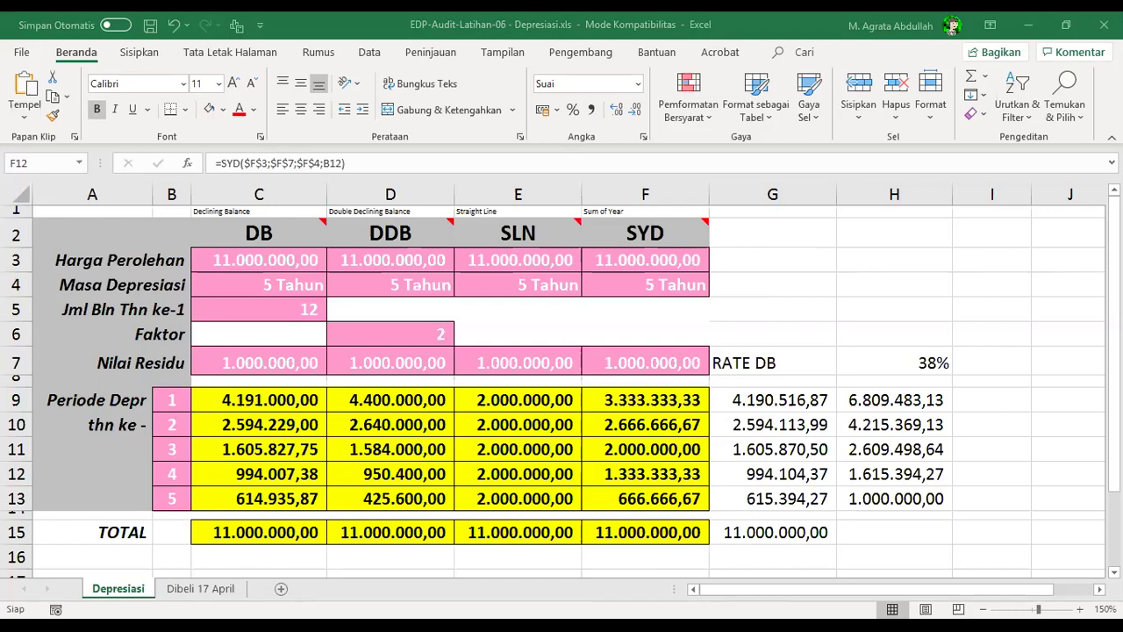
left_click(342, 397)
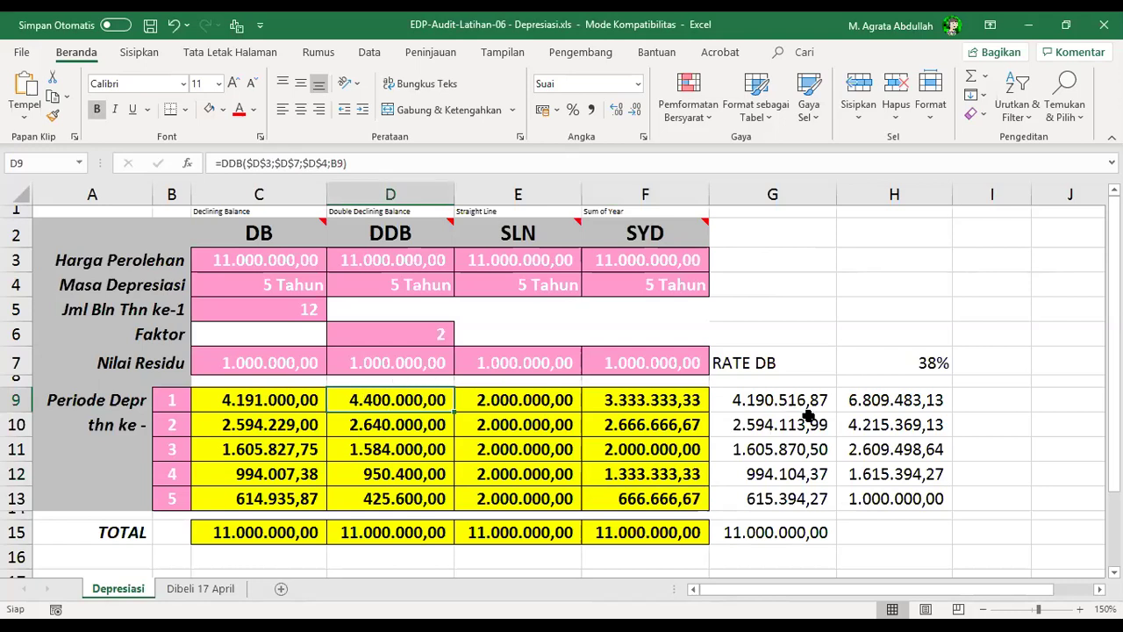
- Review the manual DB check formulas in columns G and H, including the total formula in G15
left_click(813, 442)
left_click(841, 425)
left_click(821, 430)
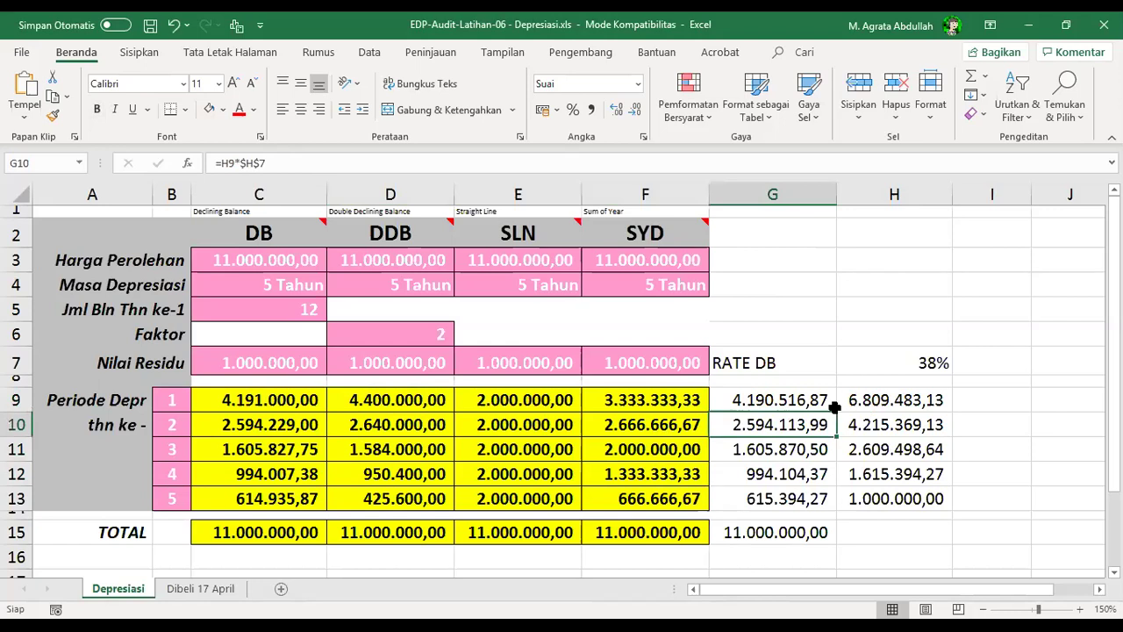
left_click(818, 400)
left_click(858, 397)
key("Down")
key("Down")
key("Down")
key("Down")
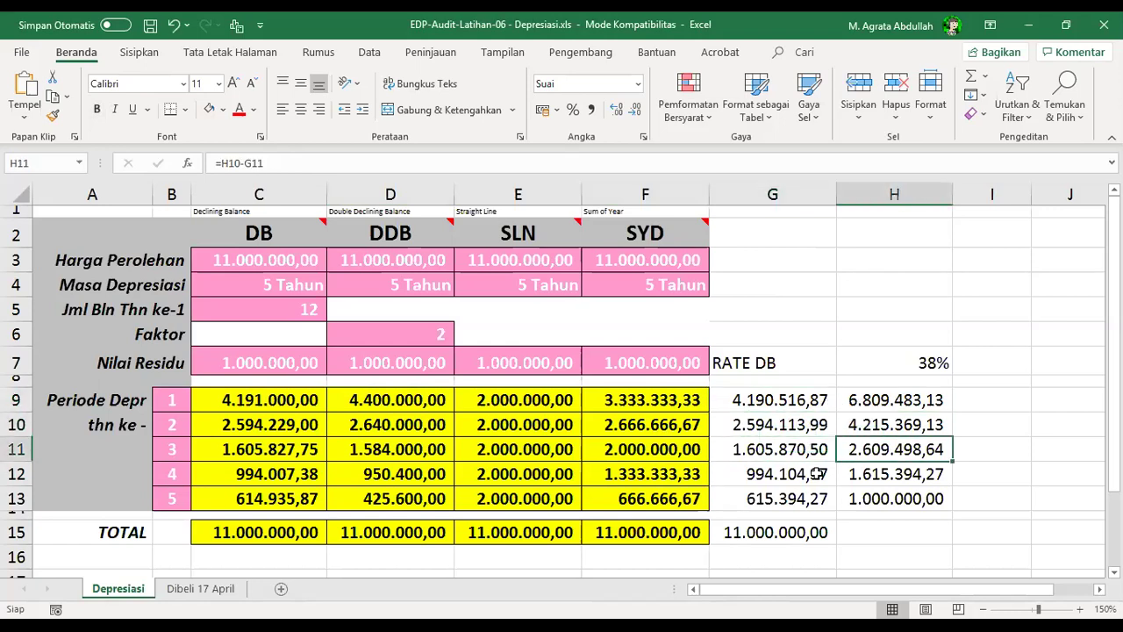
left_click(794, 532)
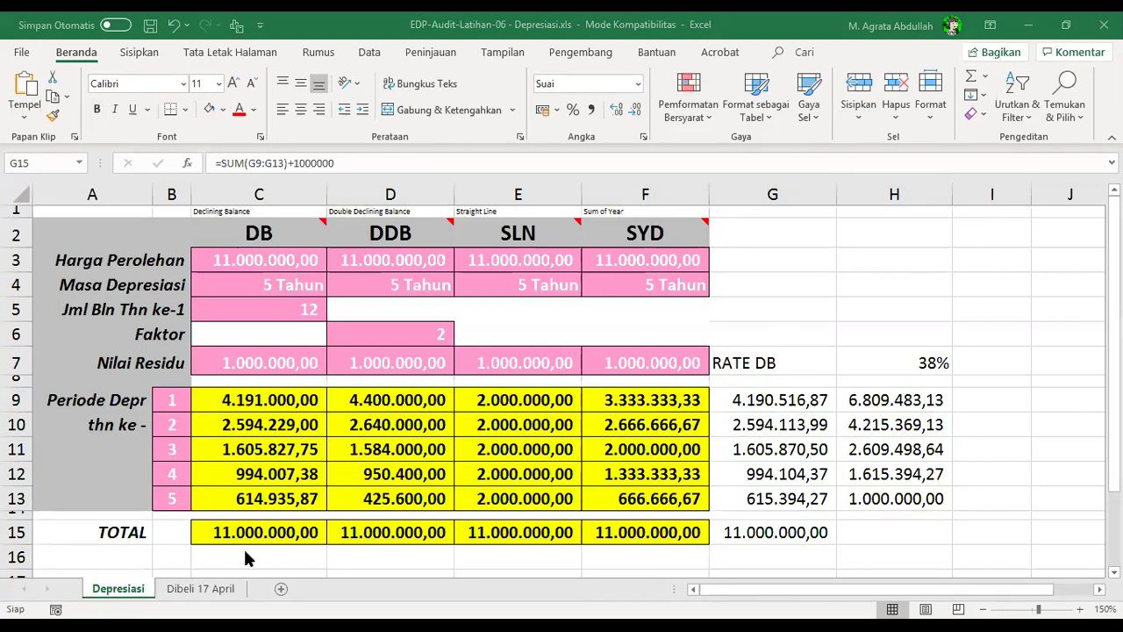
- Return to Dibeli 17 April and revisit the DDB results in D9:D12 and the SYD formula in F11
left_click(173, 589)
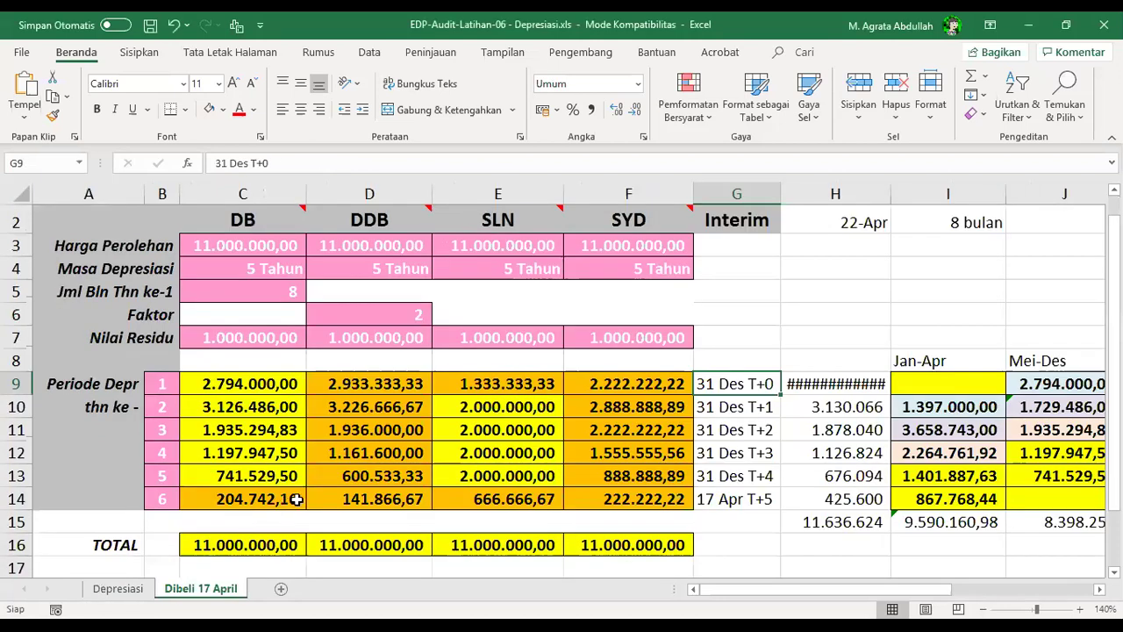
left_click_drag(360, 384, 358, 452)
left_click(569, 423)
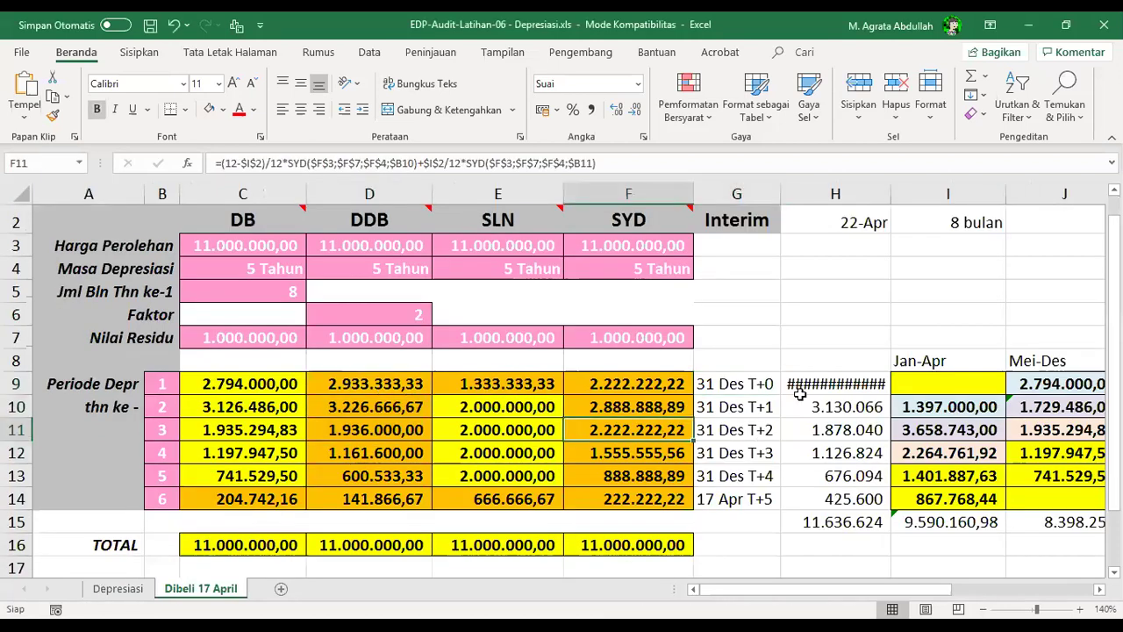
left_click(801, 394)
left_click(756, 307)
left_click(797, 288)
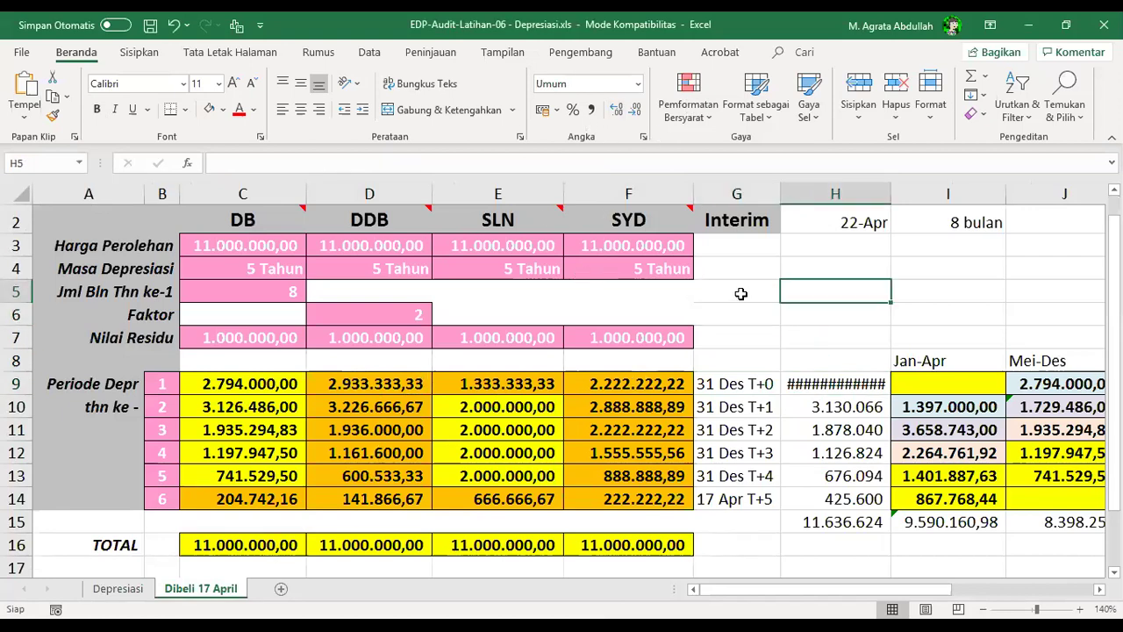
- Look across the helper columns of Dibeli 17 April as far as column O, and reopen the Depresiasi sheet
left_click(792, 331)
key("Right")
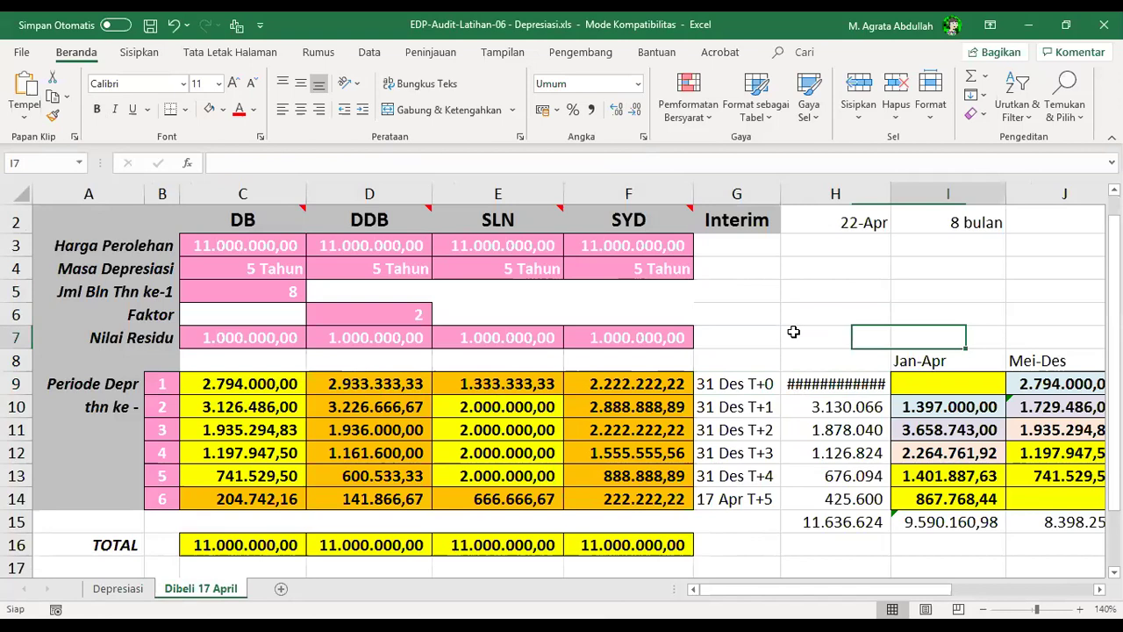
key("Right")
key("Right")
key("Right")
key("Right")
key("Right")
key("Right")
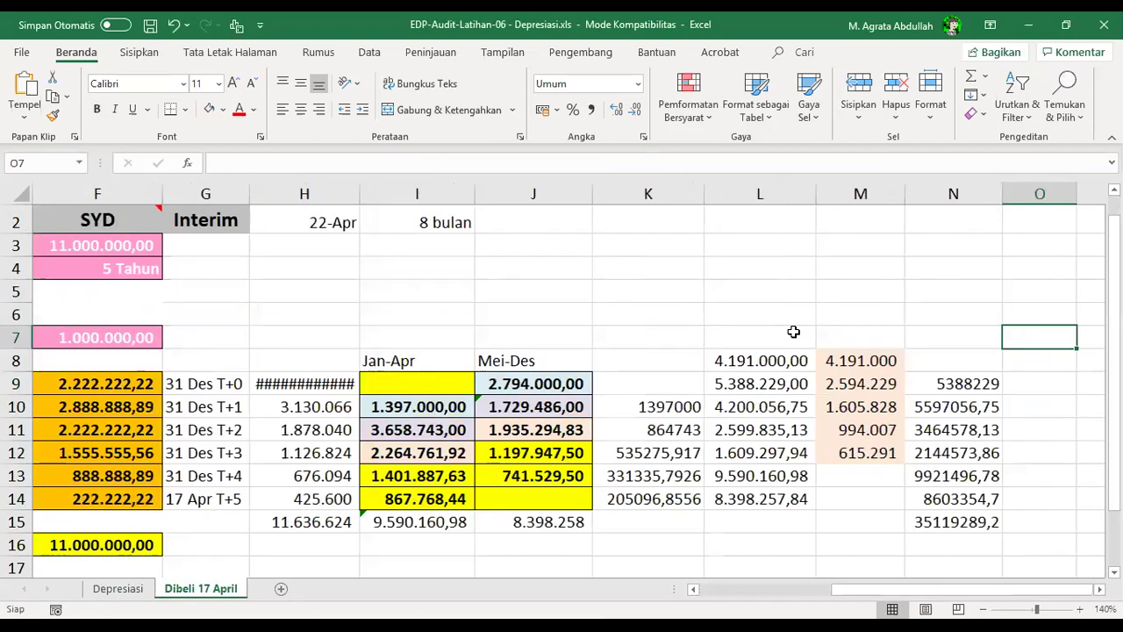
key("Left")
key("Left")
key("Left")
key("Left")
key("Left")
key("Left")
key("Left")
key("Left")
key("Up")
key("Left")
key("Left")
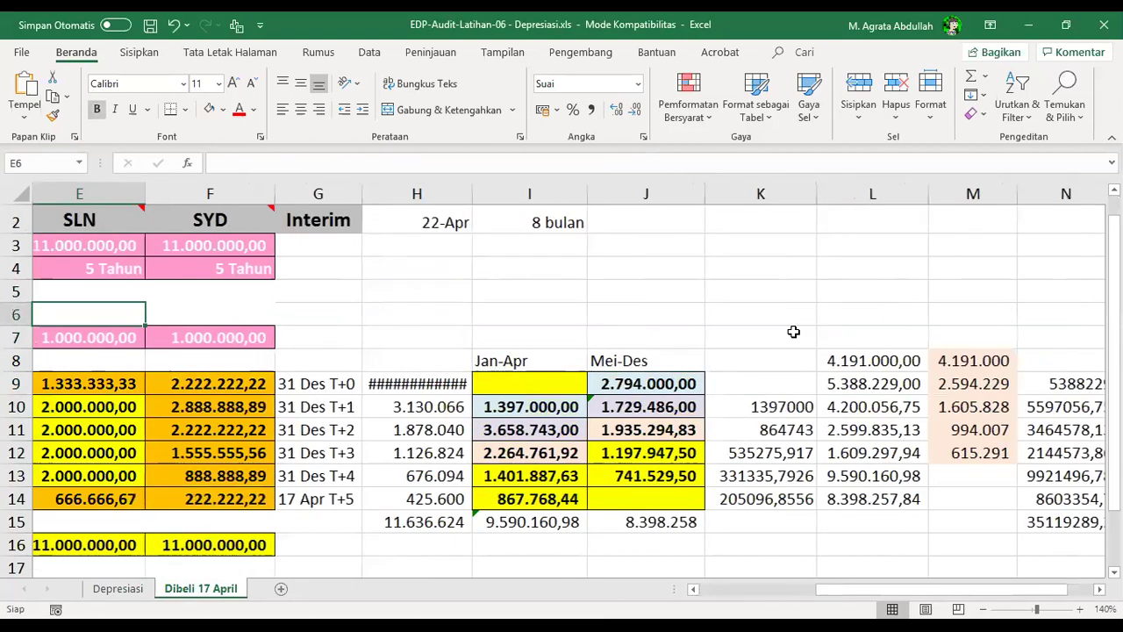
key("Left")
key("Left")
key("Left")
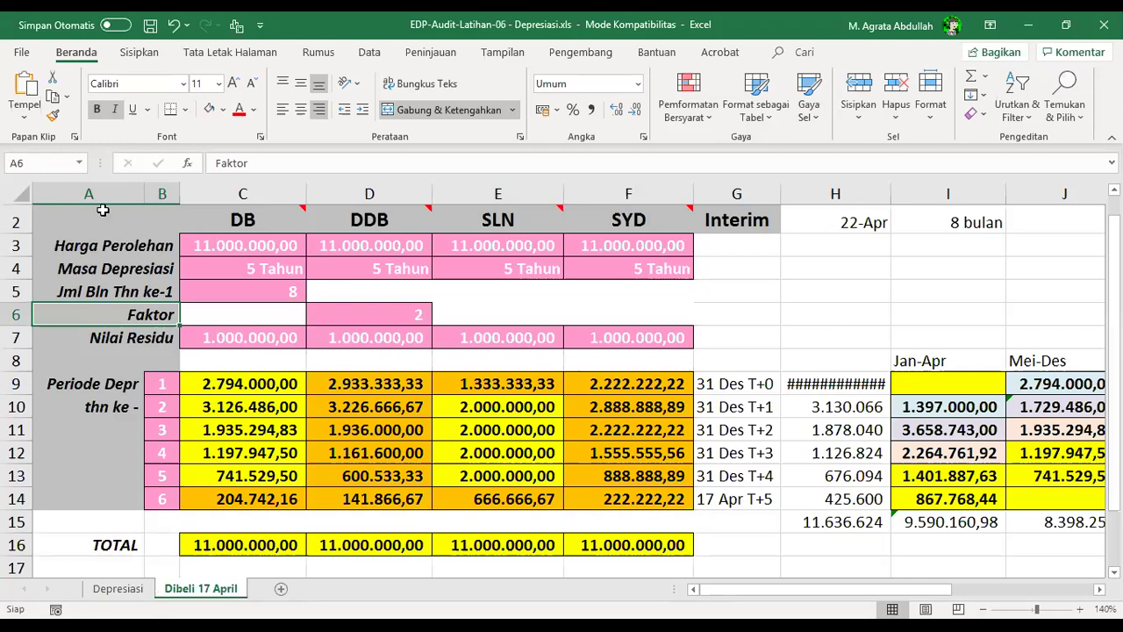
left_click(131, 589)
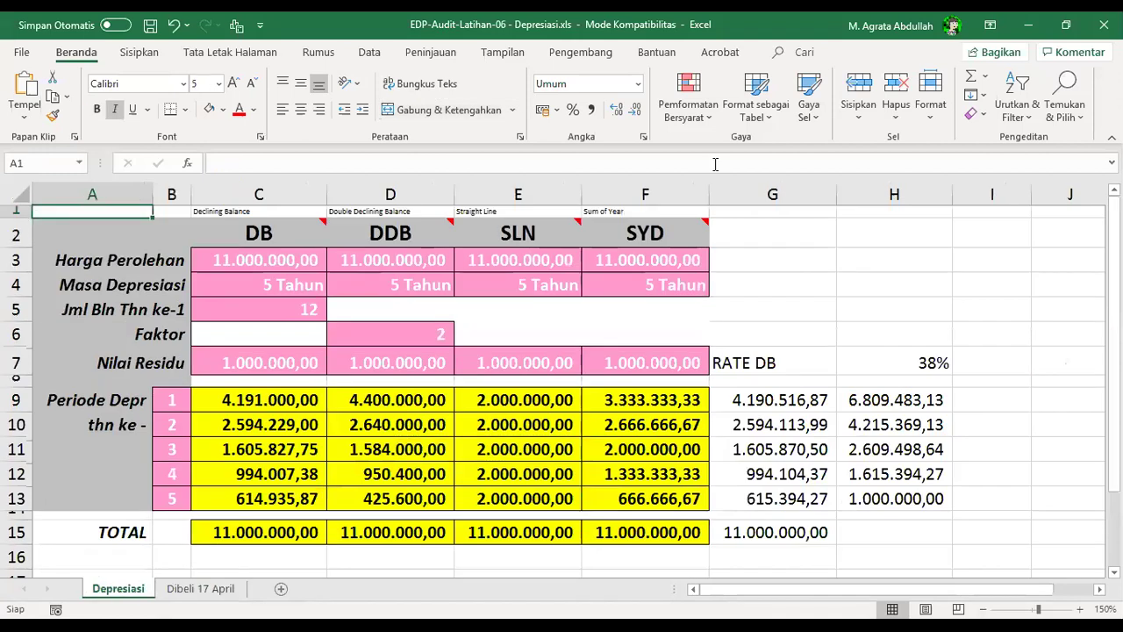